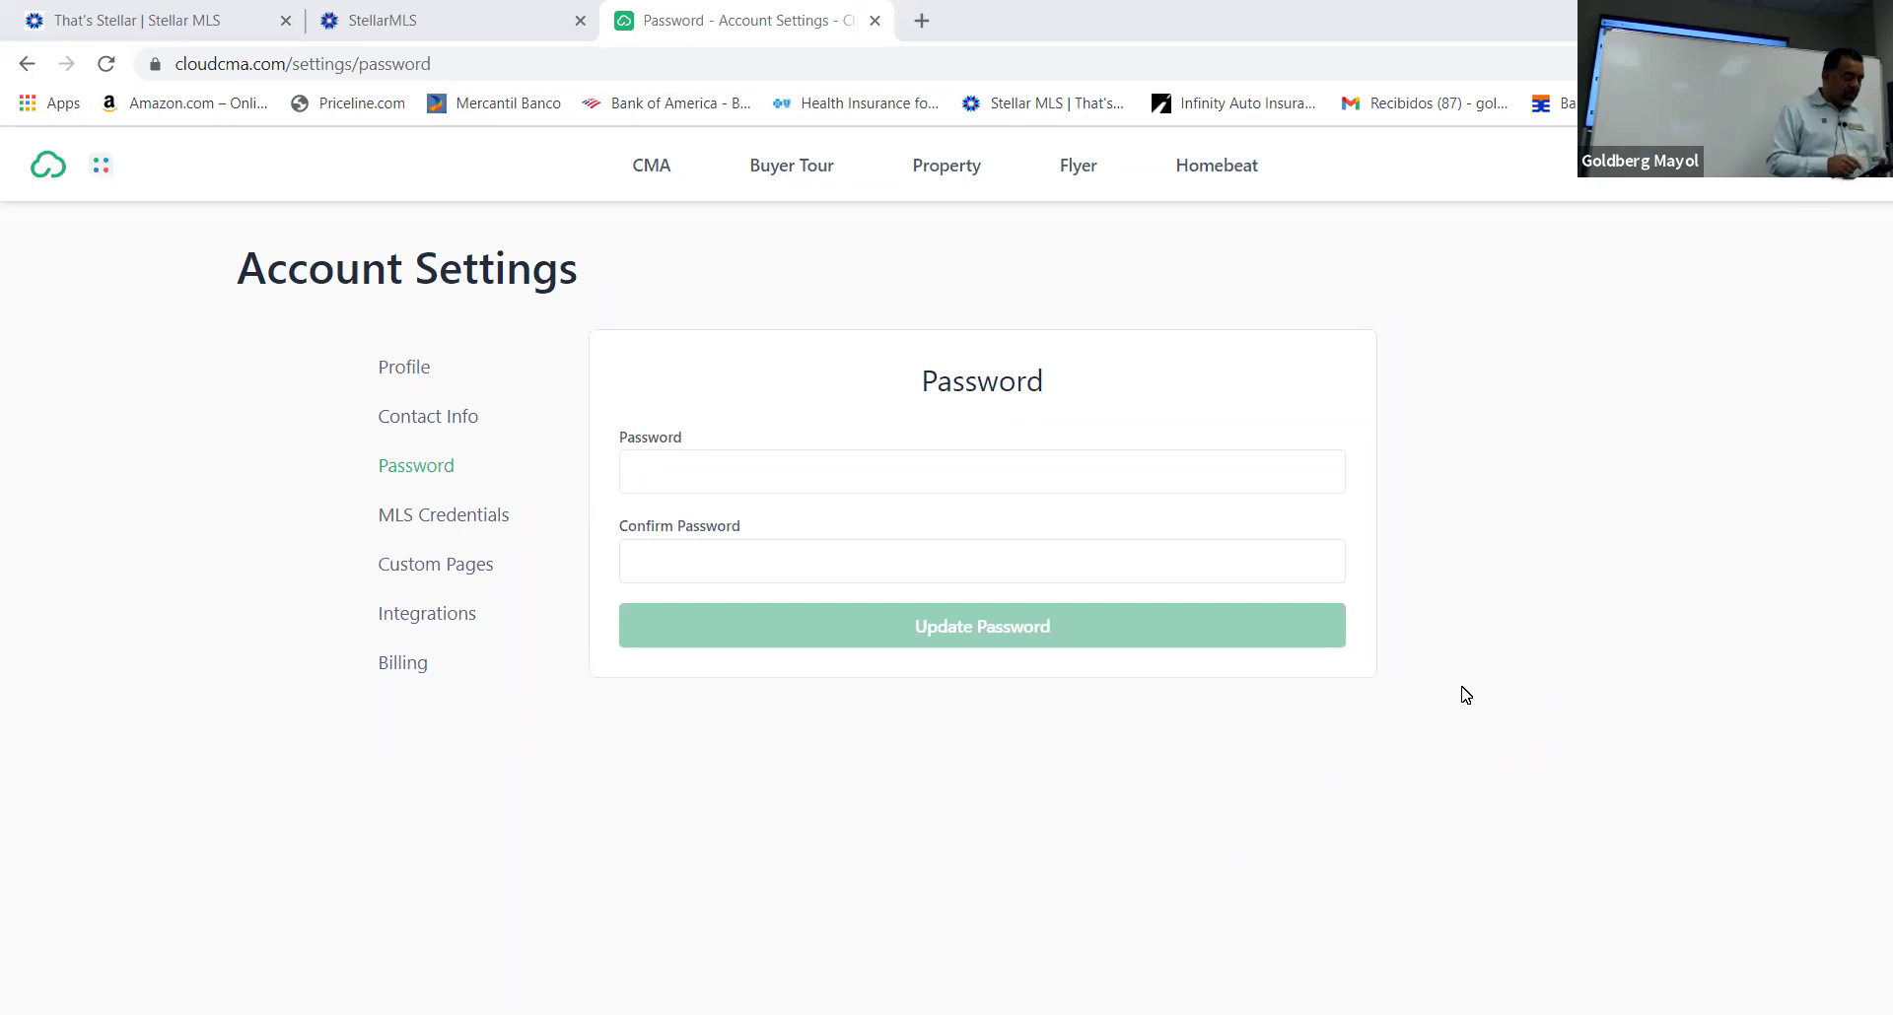
Go back four settings pages to the Profile page and scroll to the profile form
click(27, 65)
click(26, 65)
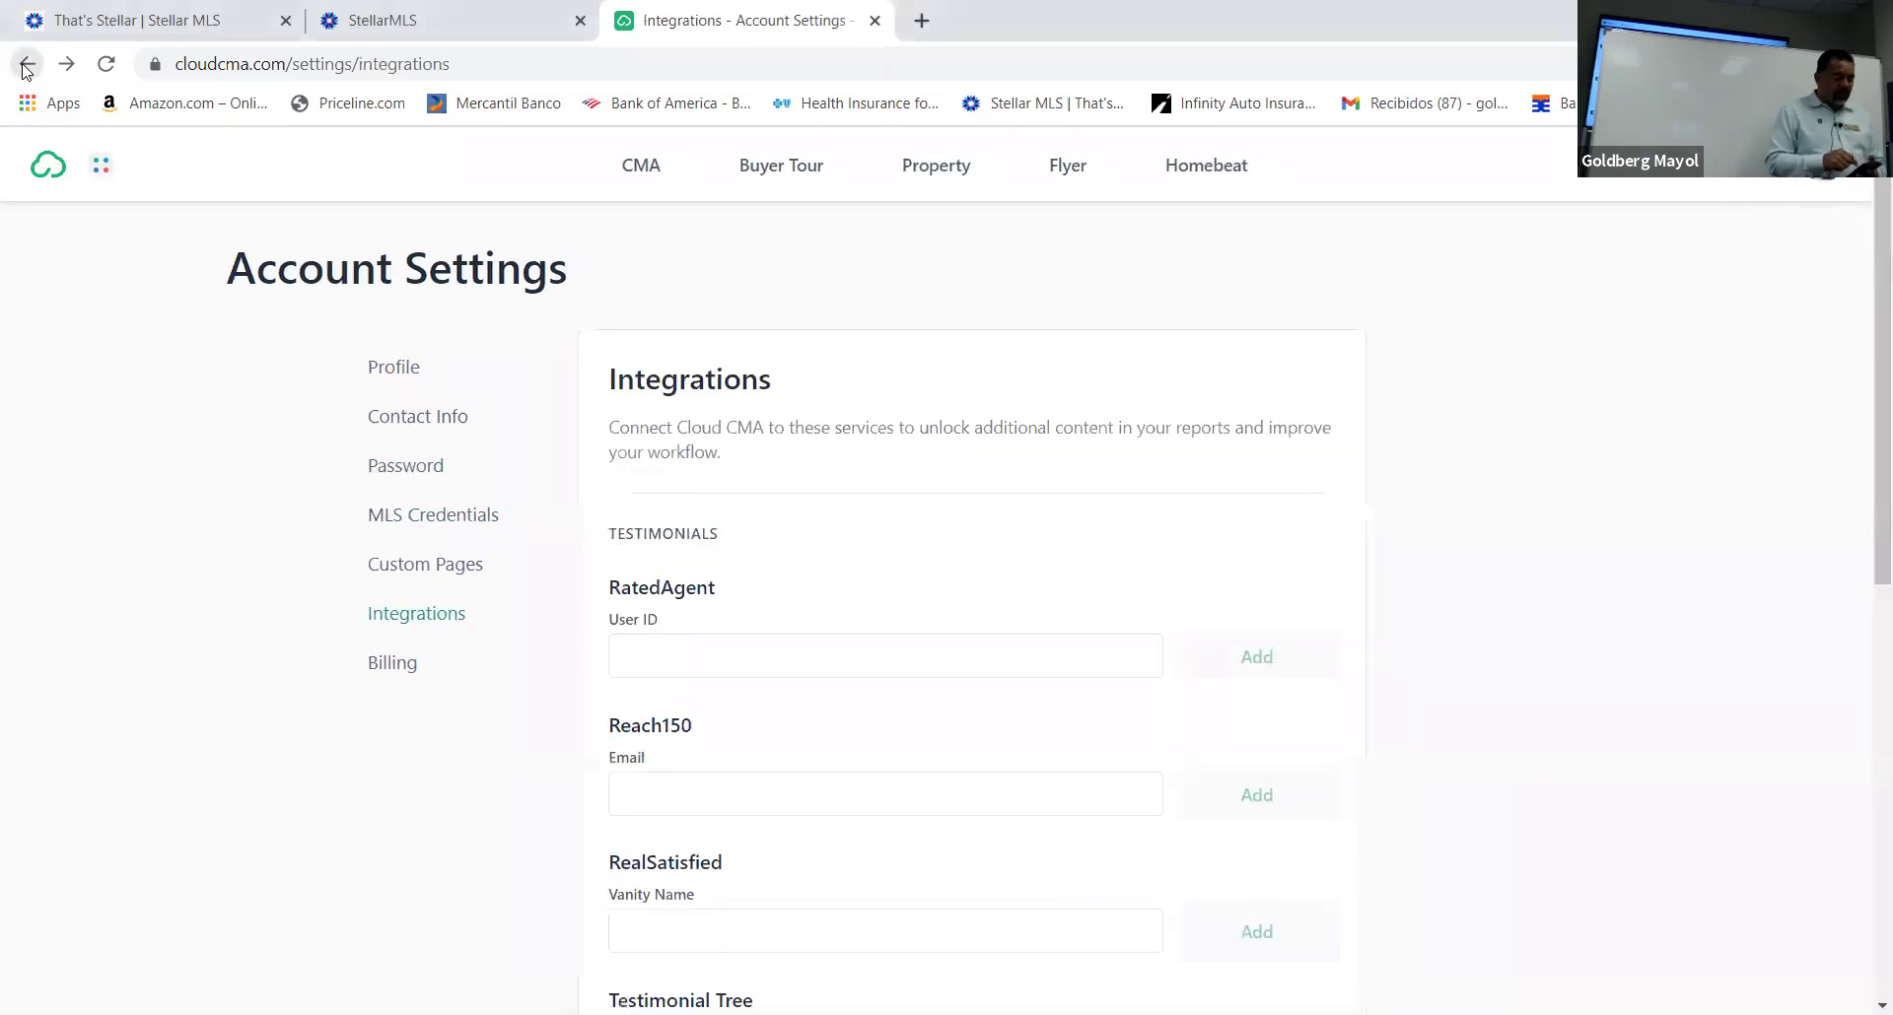
click(26, 65)
click(26, 65)
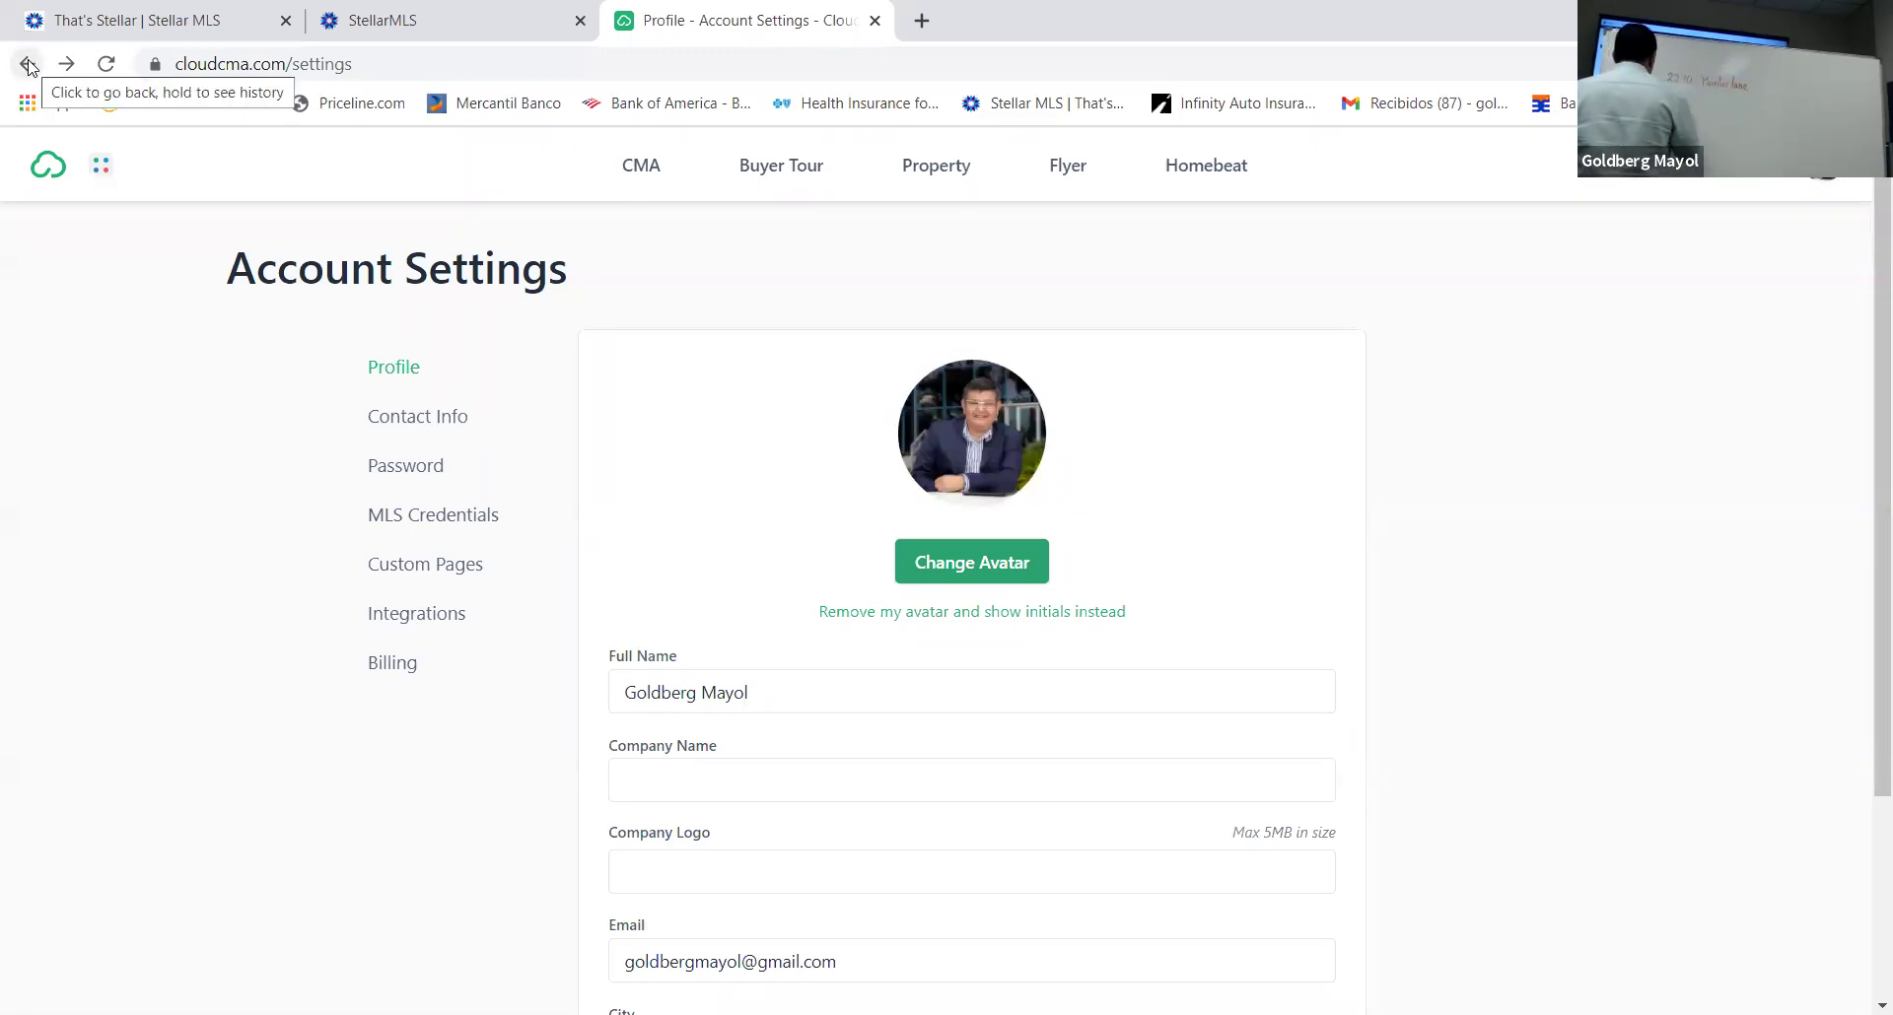
scroll(1081, 858, down, 3)
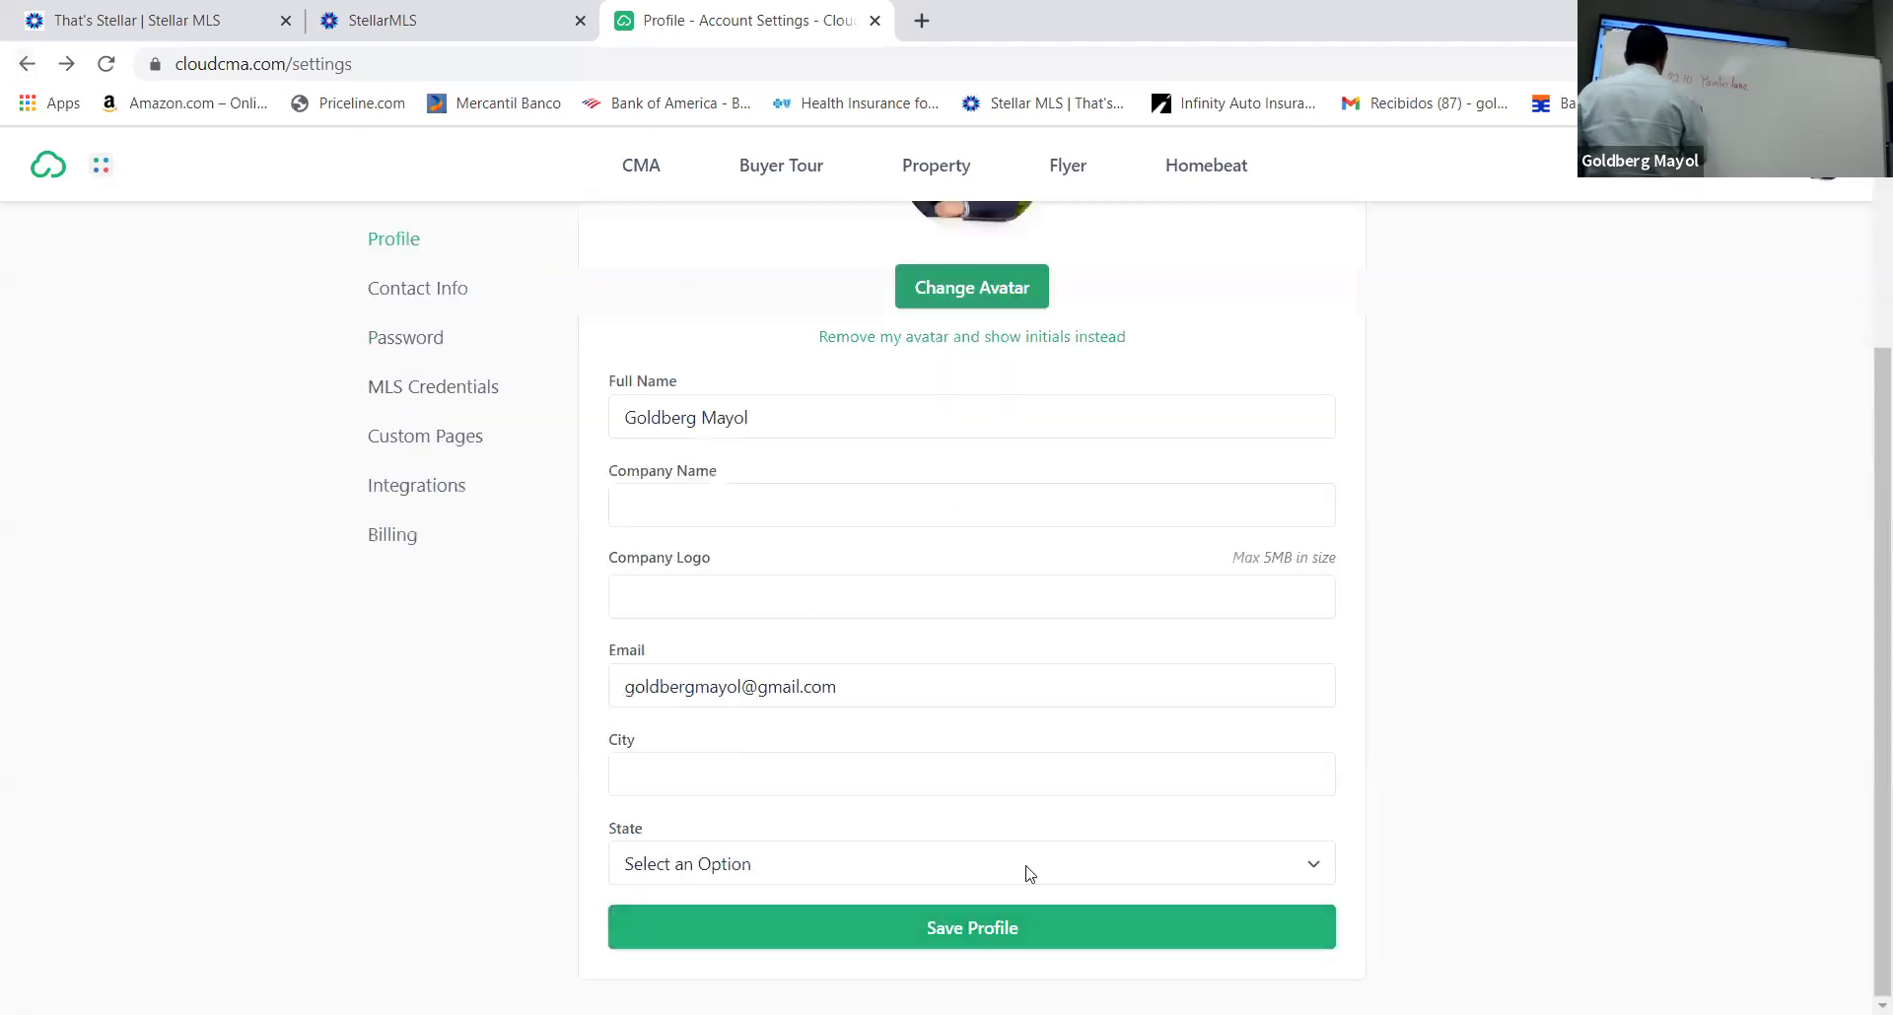
scroll(1081, 830, up, 3)
scroll(1082, 833, down, 4)
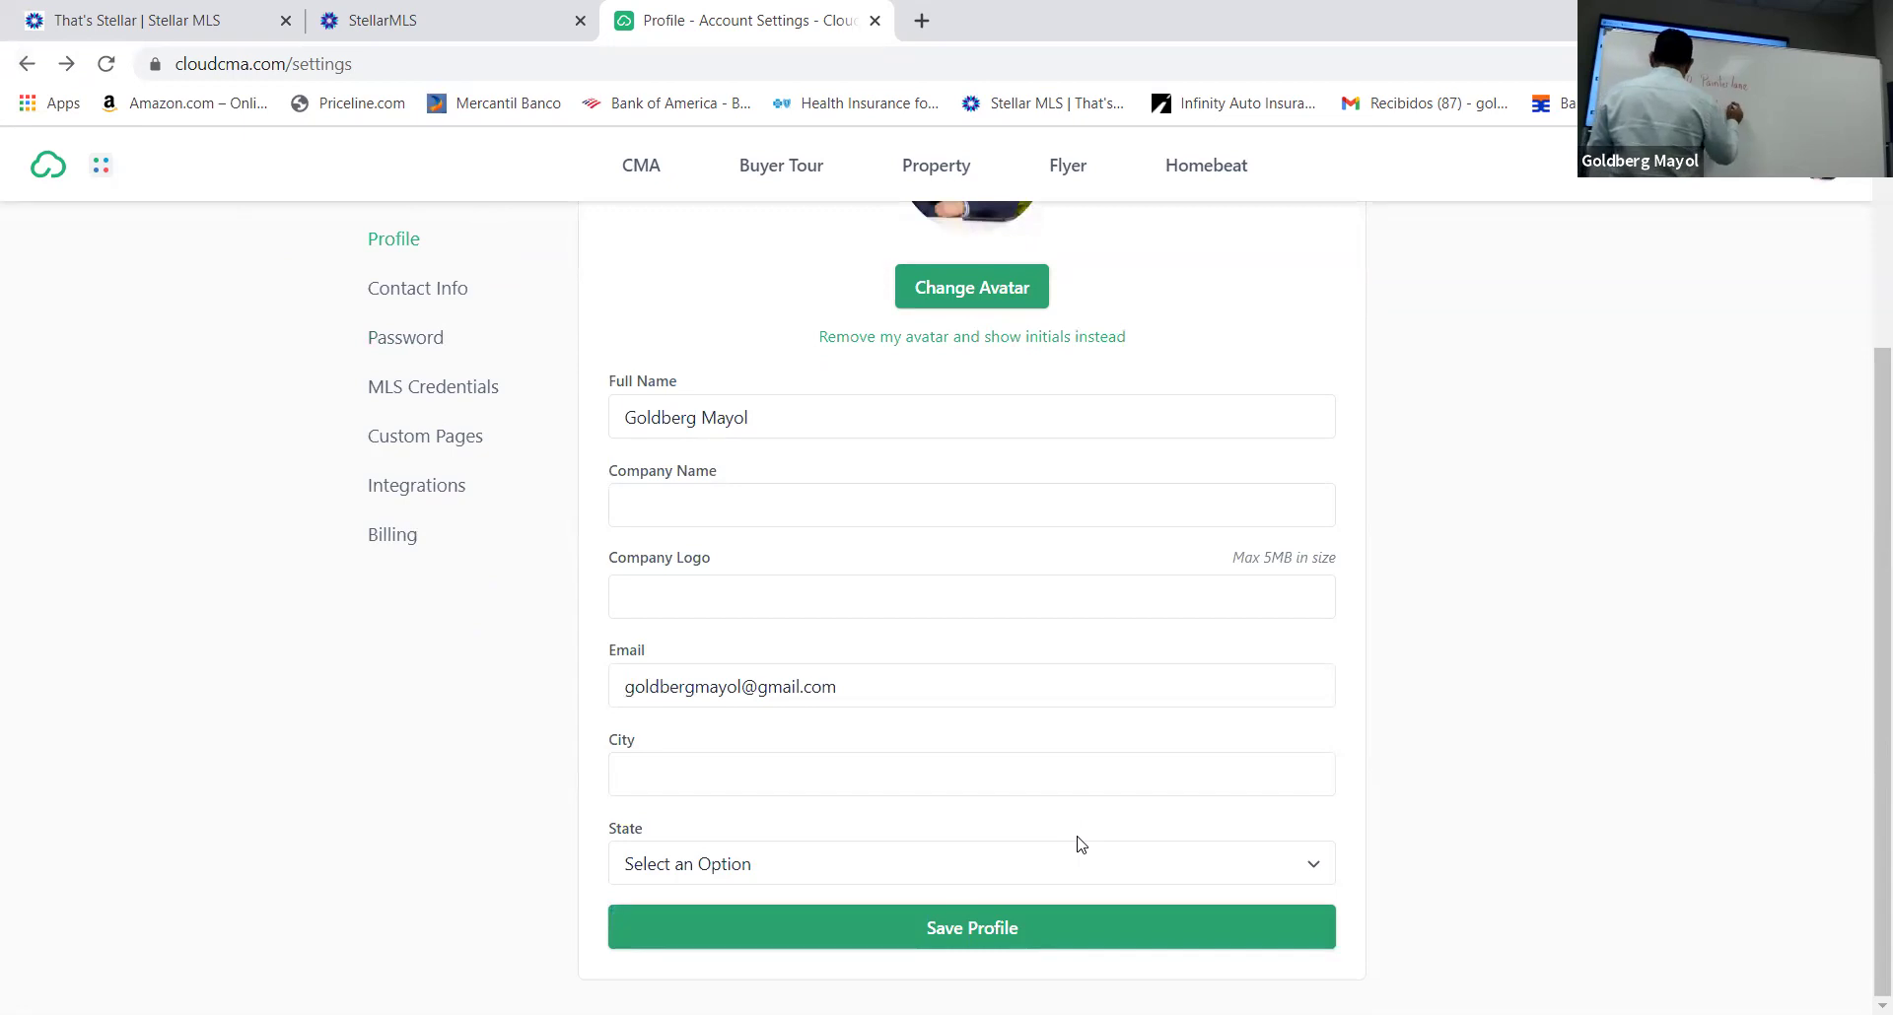
Enter Orlando as the profile's city
click(645, 505)
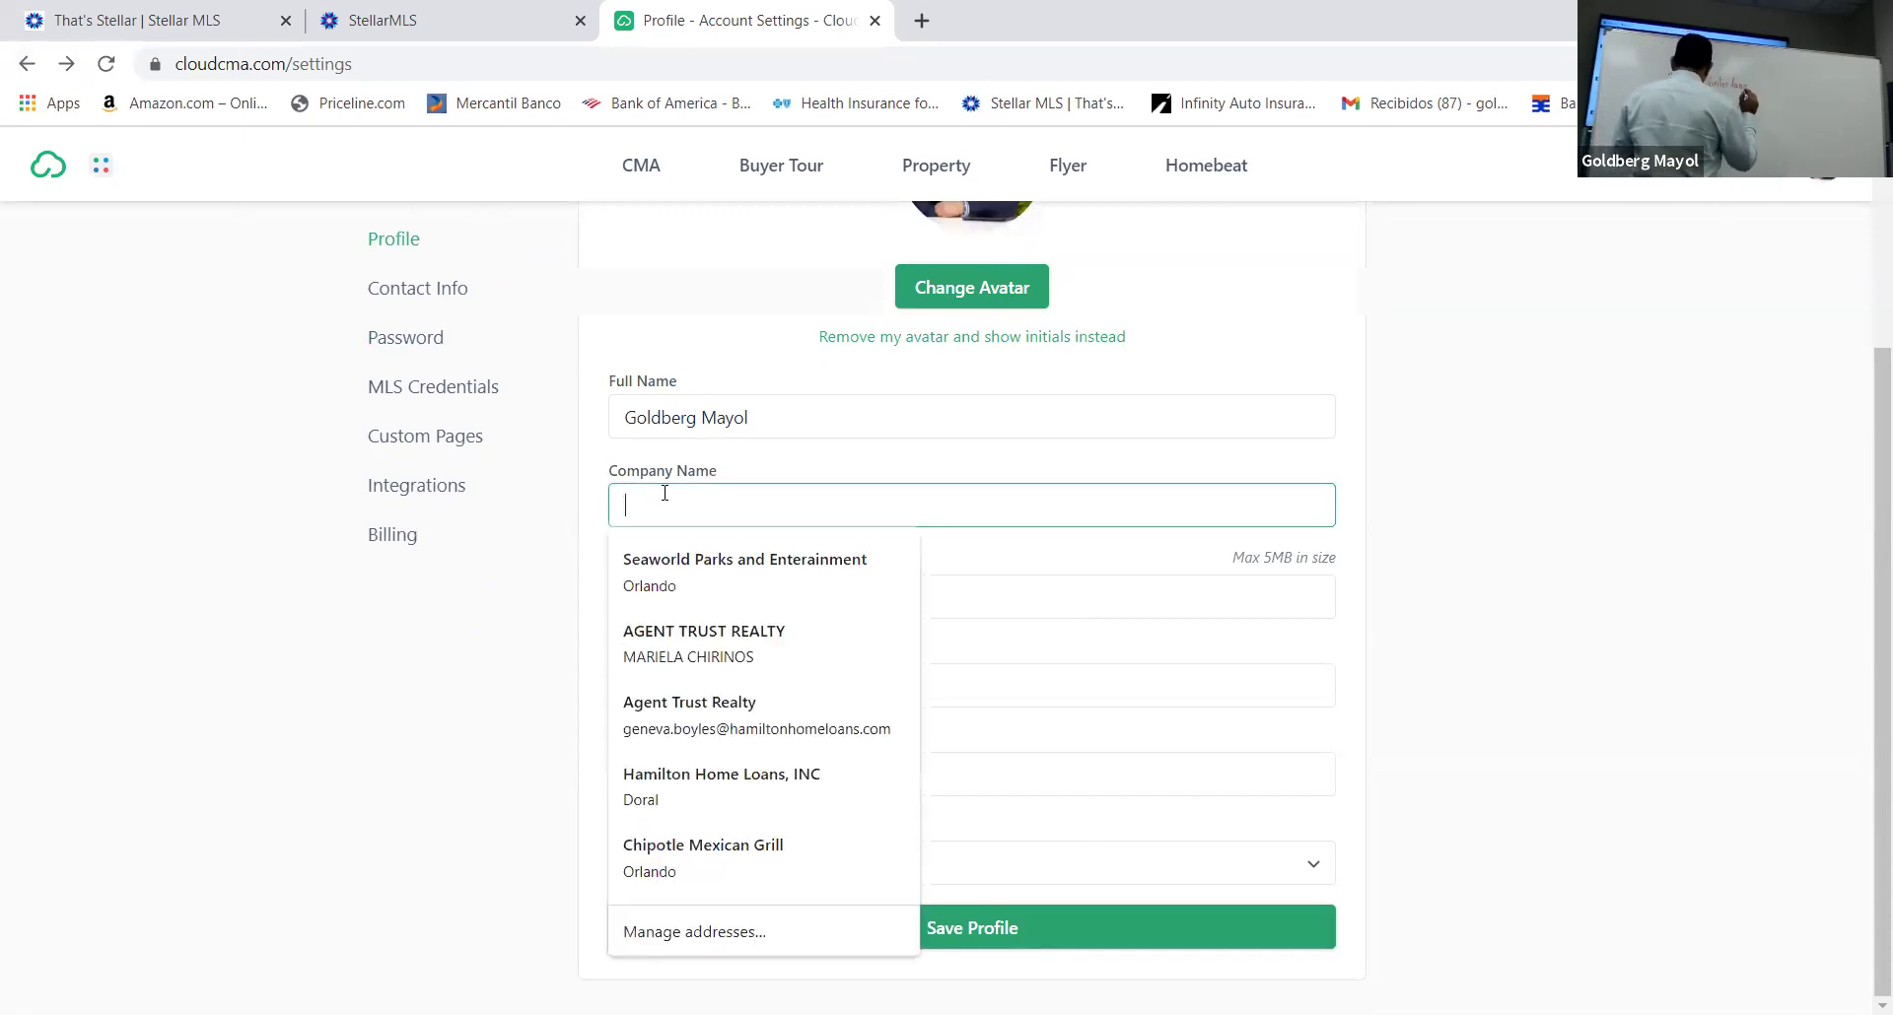
click(1516, 810)
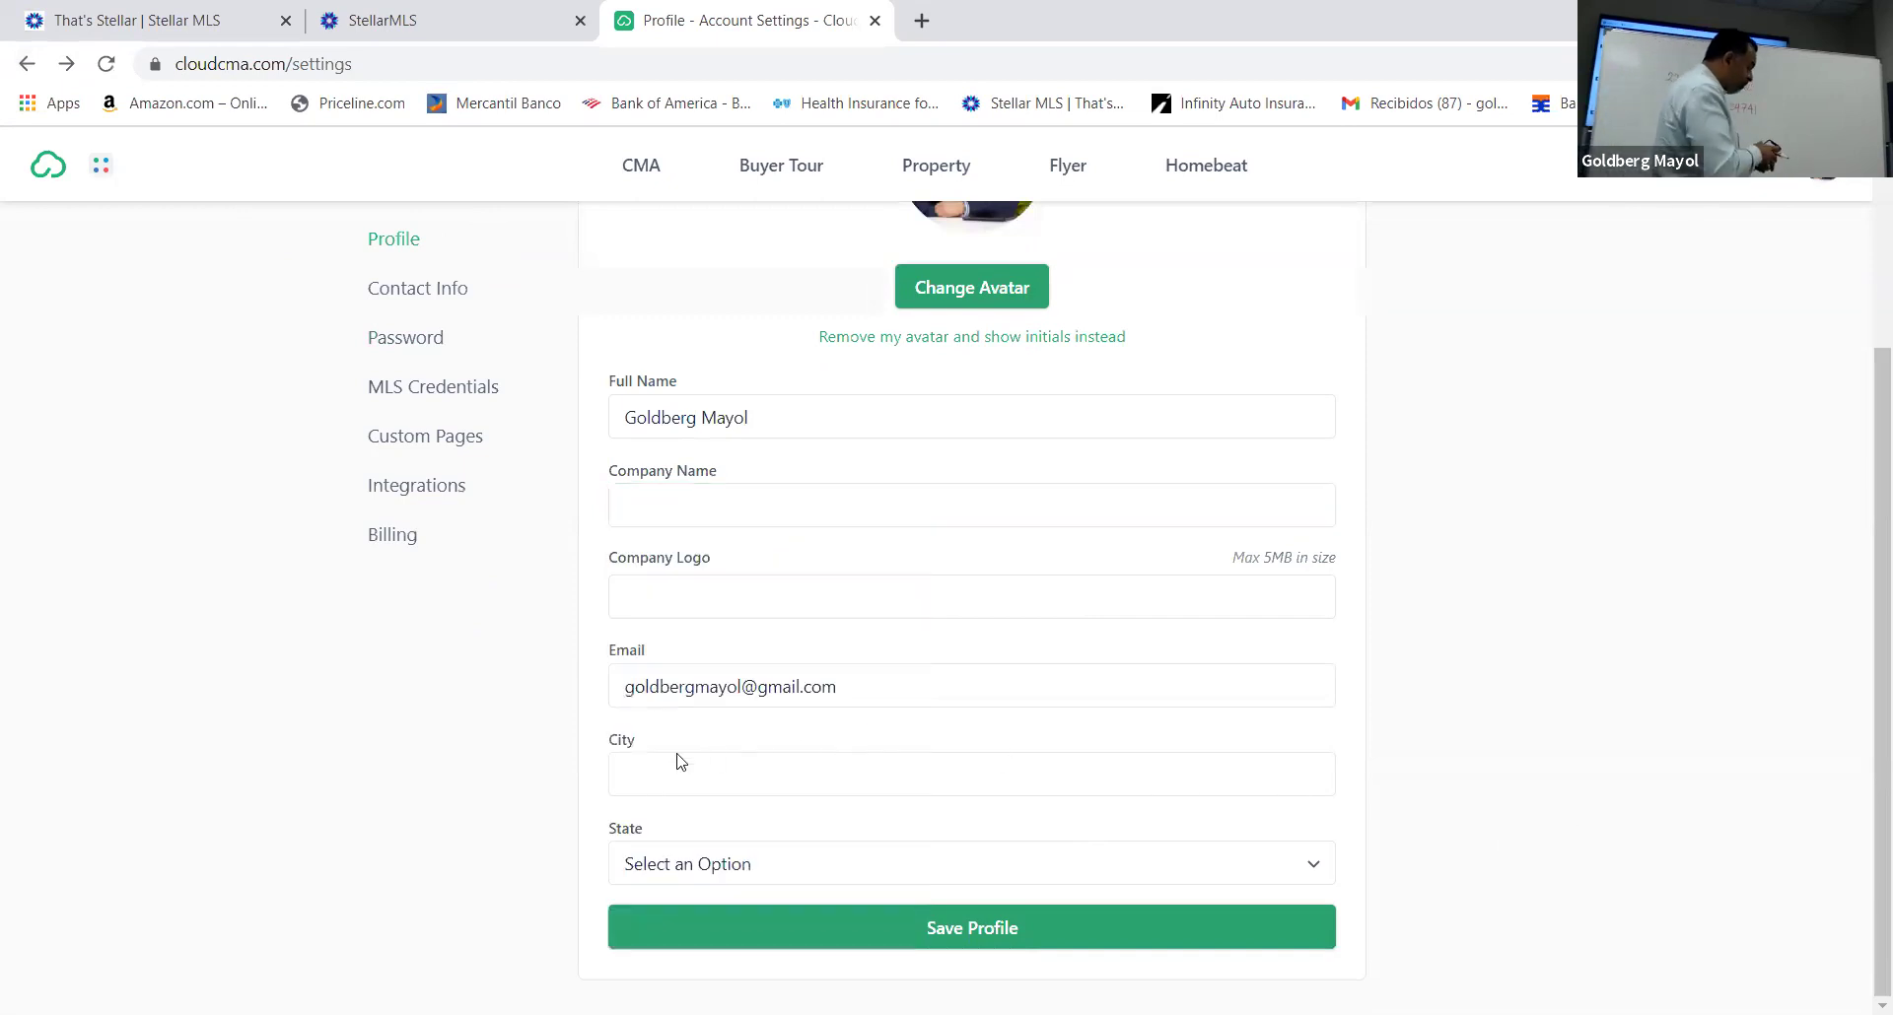
click(647, 770)
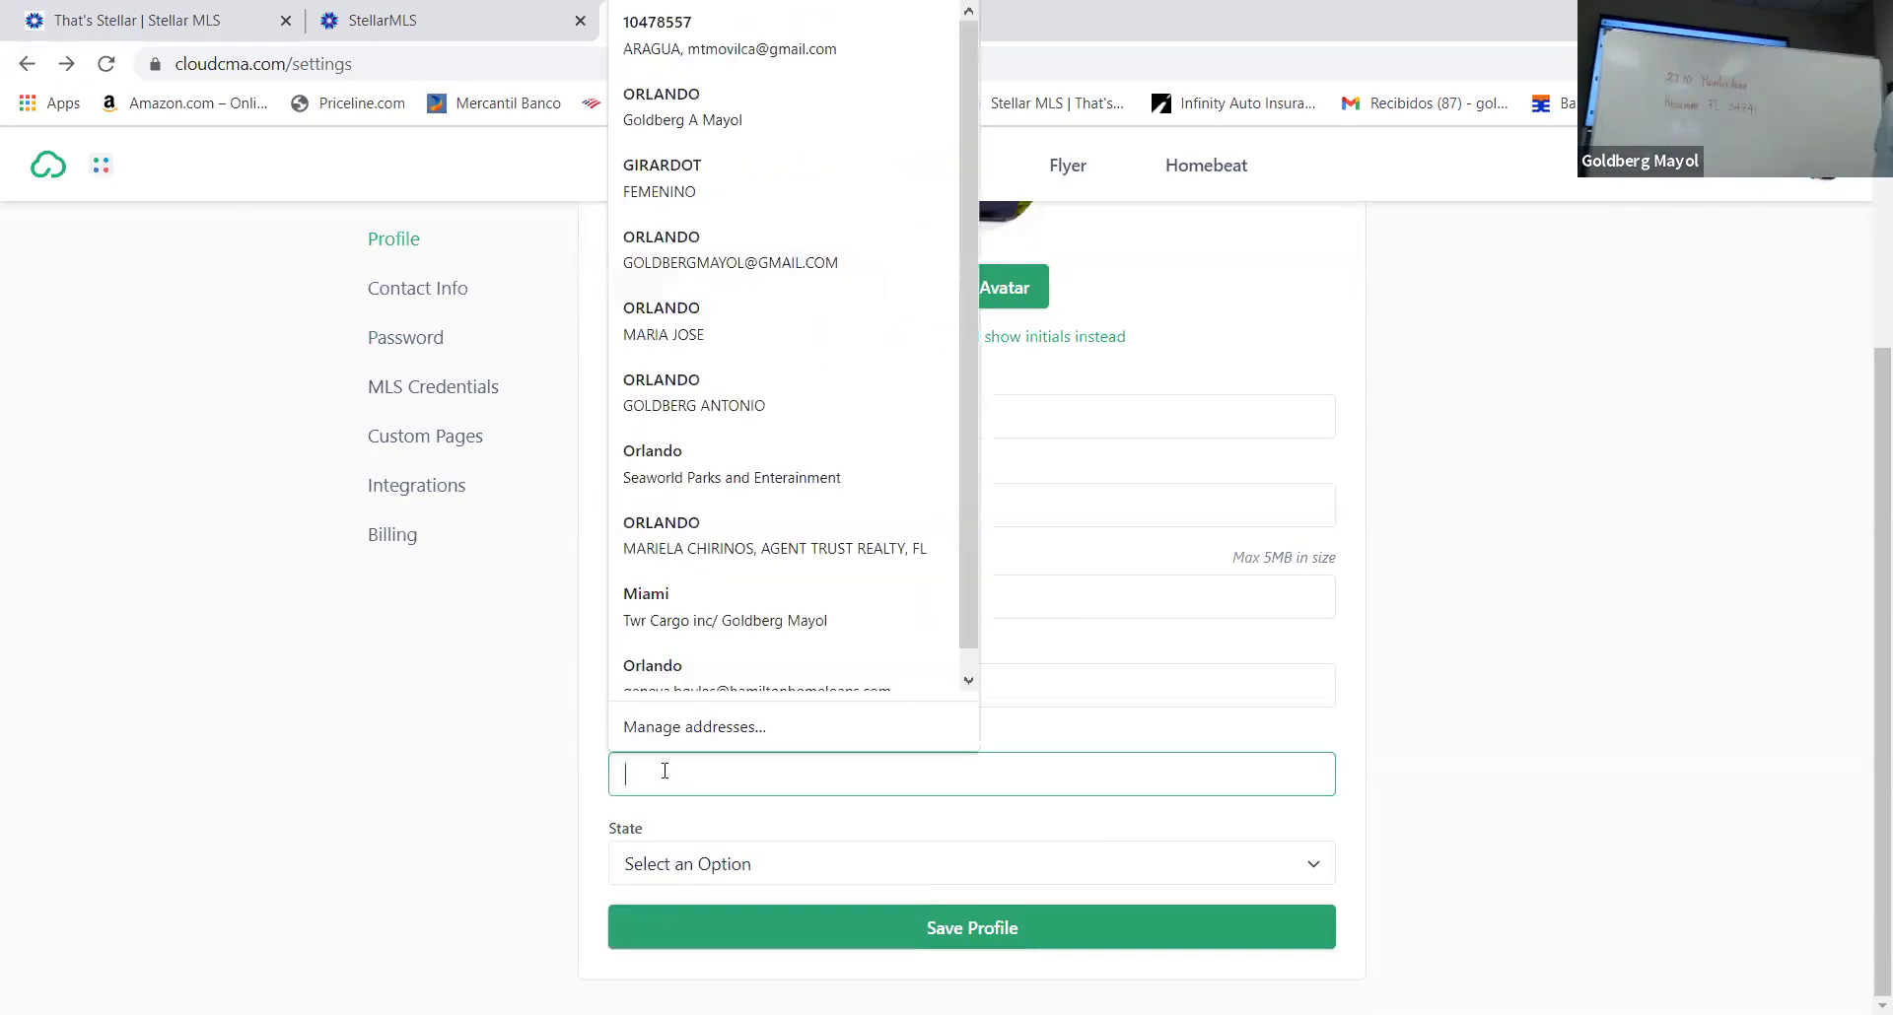
text(Orlando)
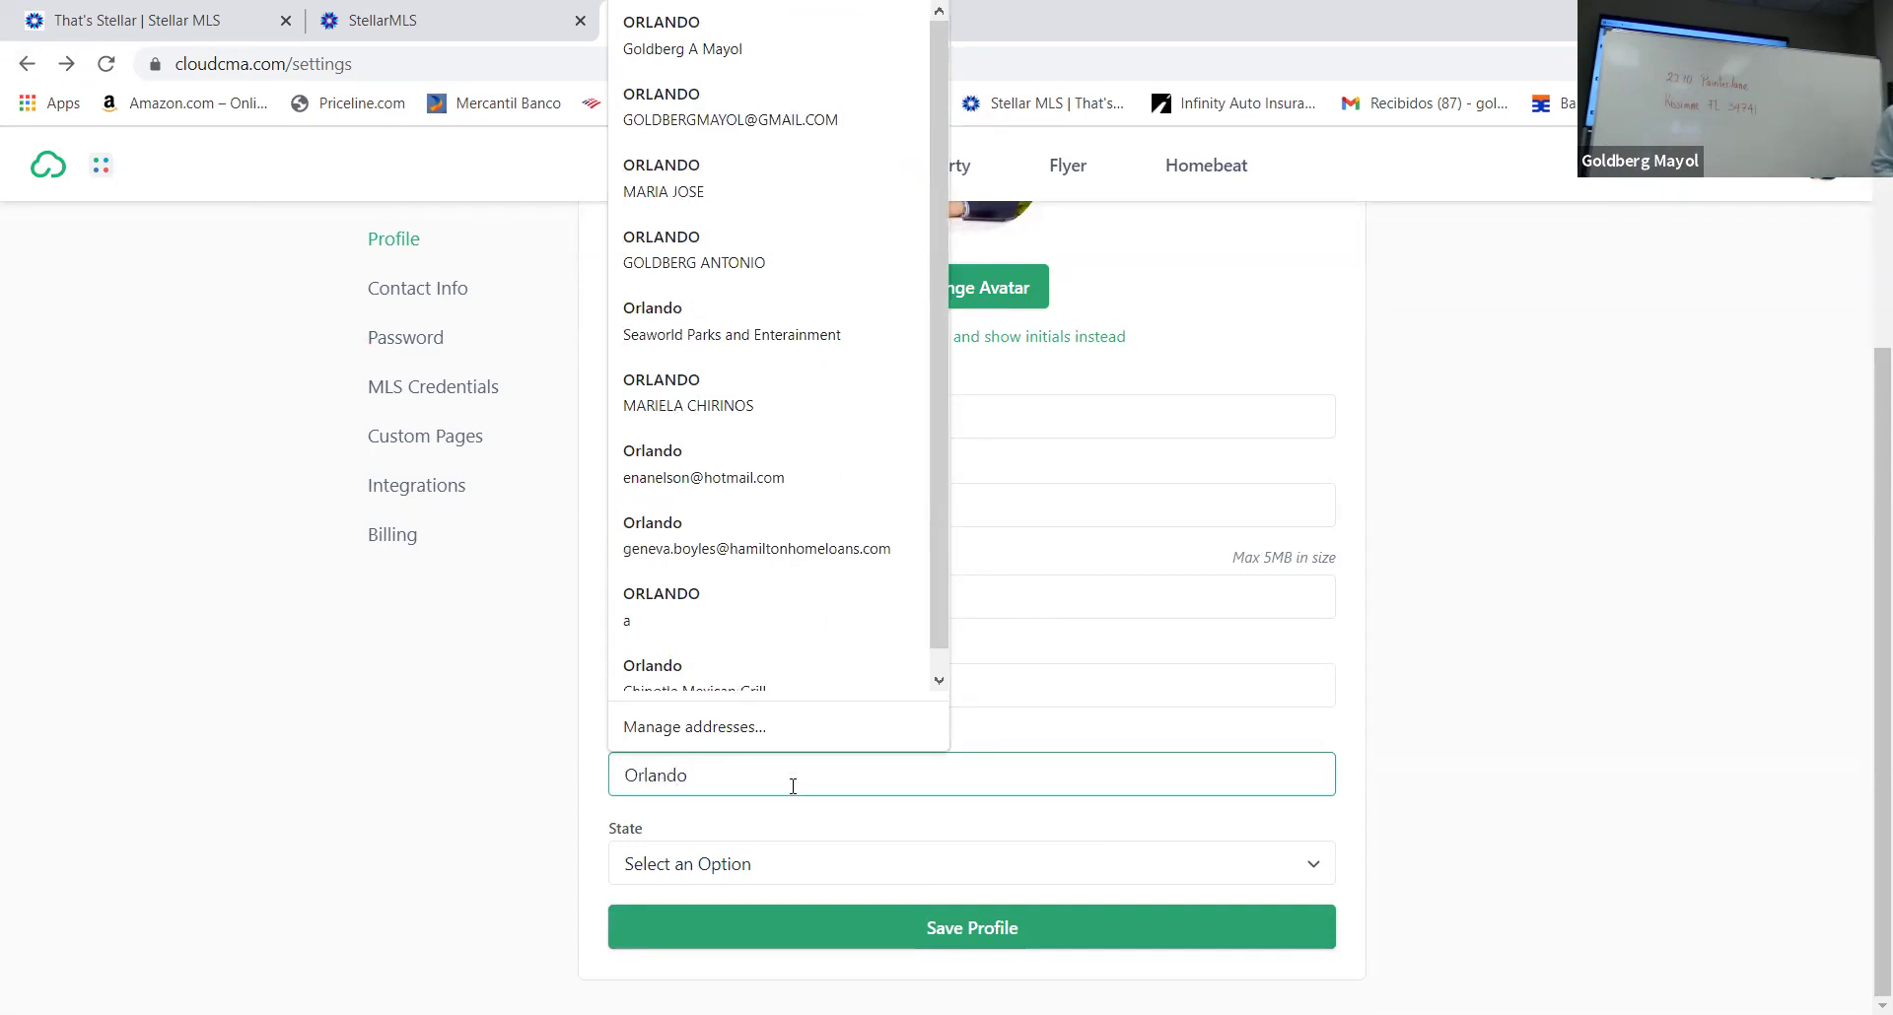
Browse the state list without choosing one, then save the profile with the city
click(749, 865)
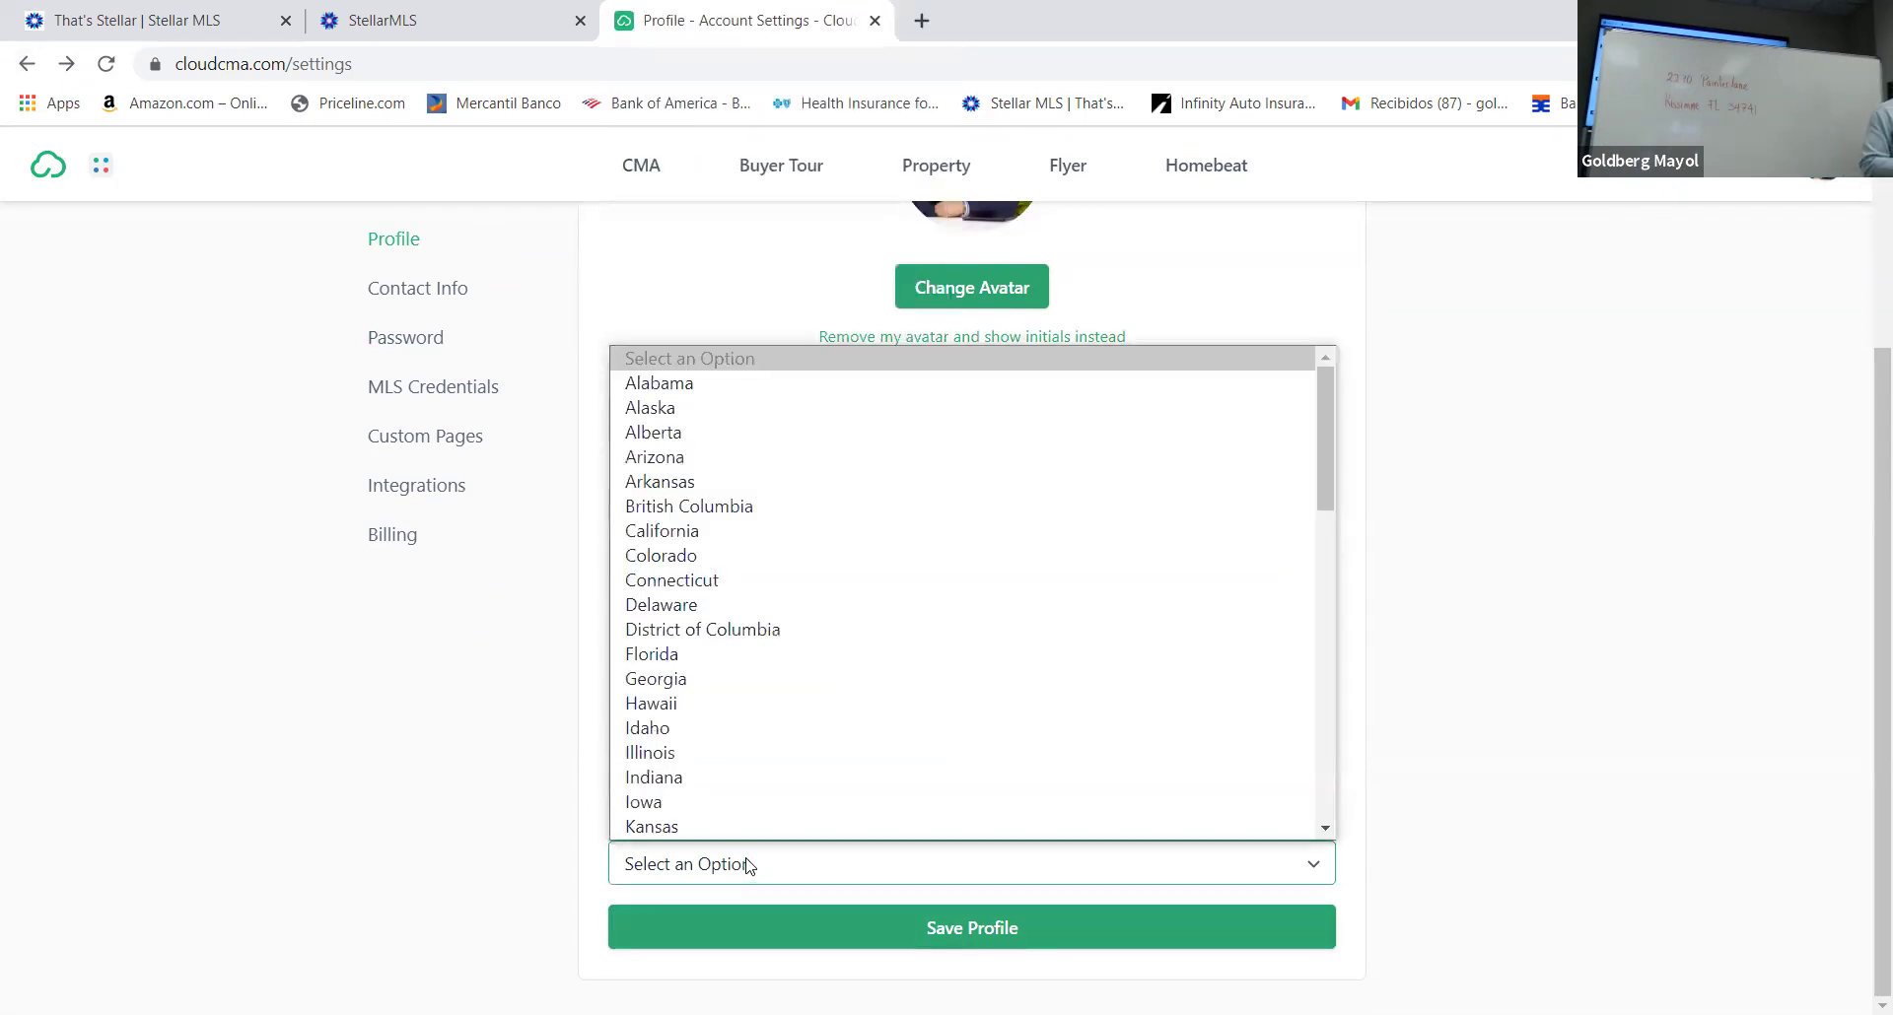
key(l)
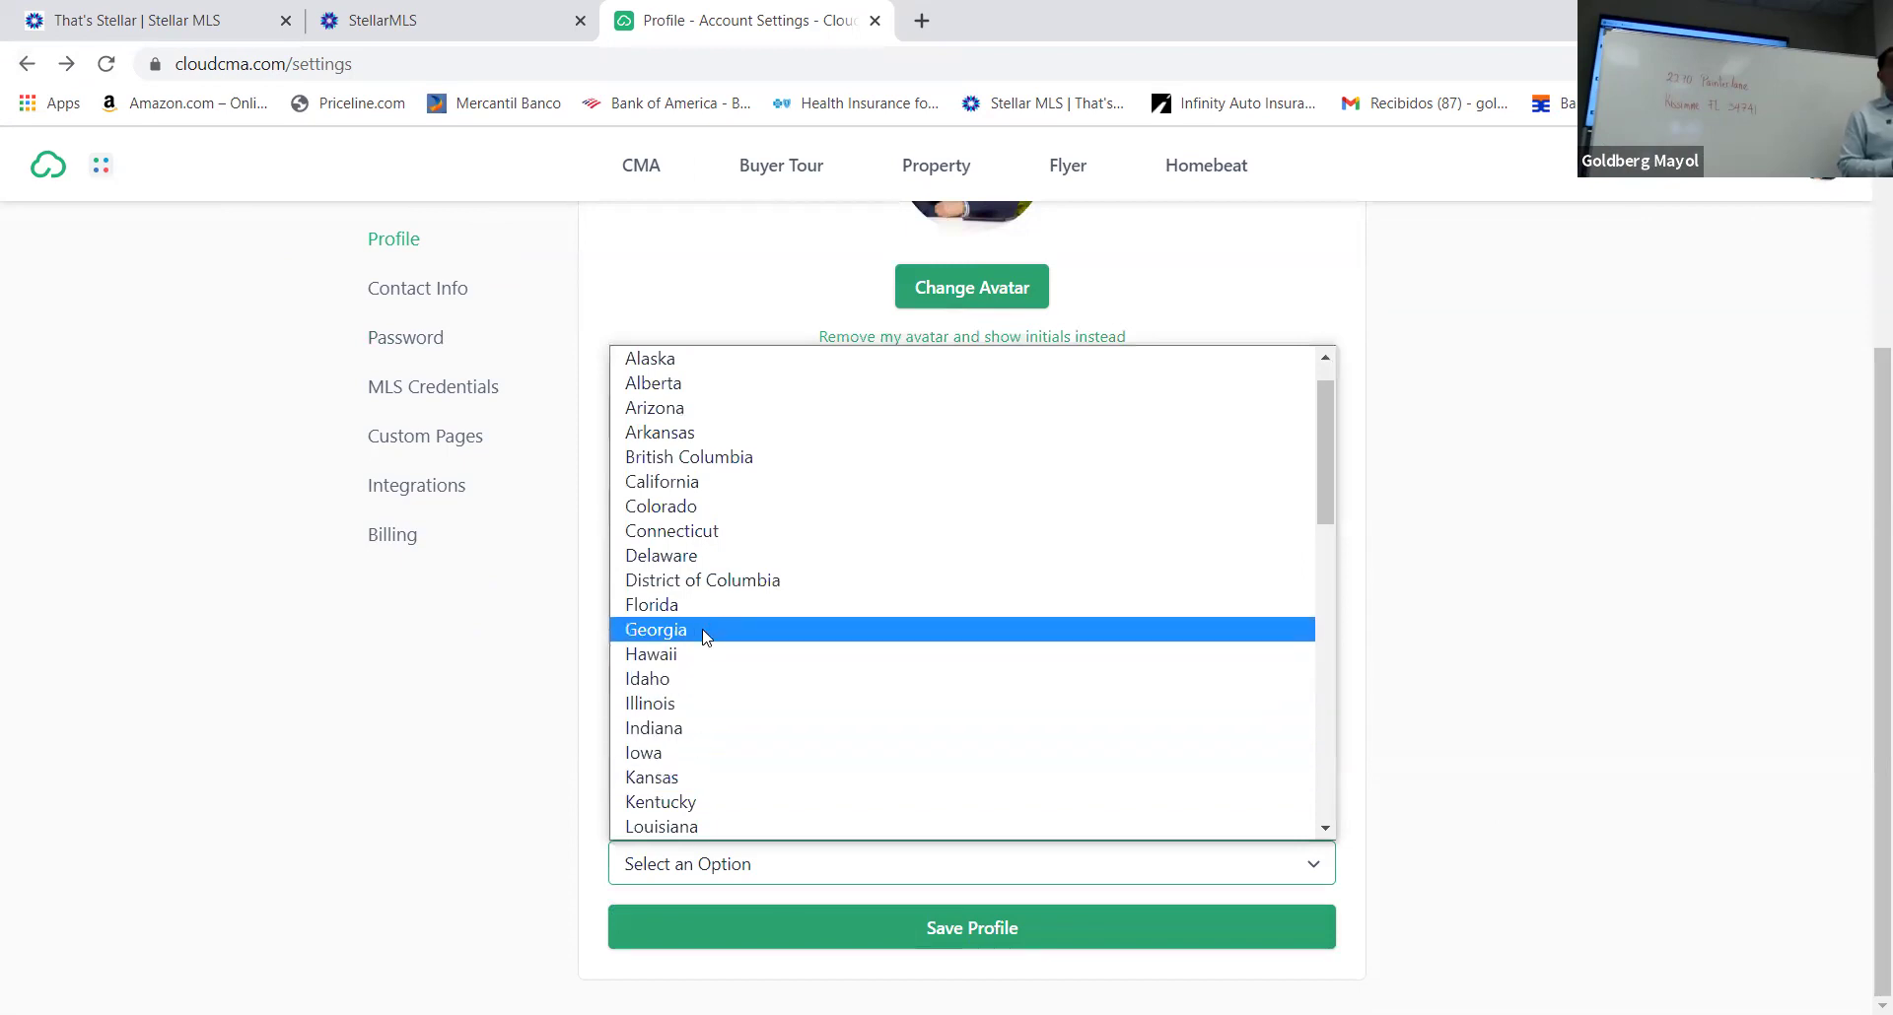
scroll(743, 744, down, 10)
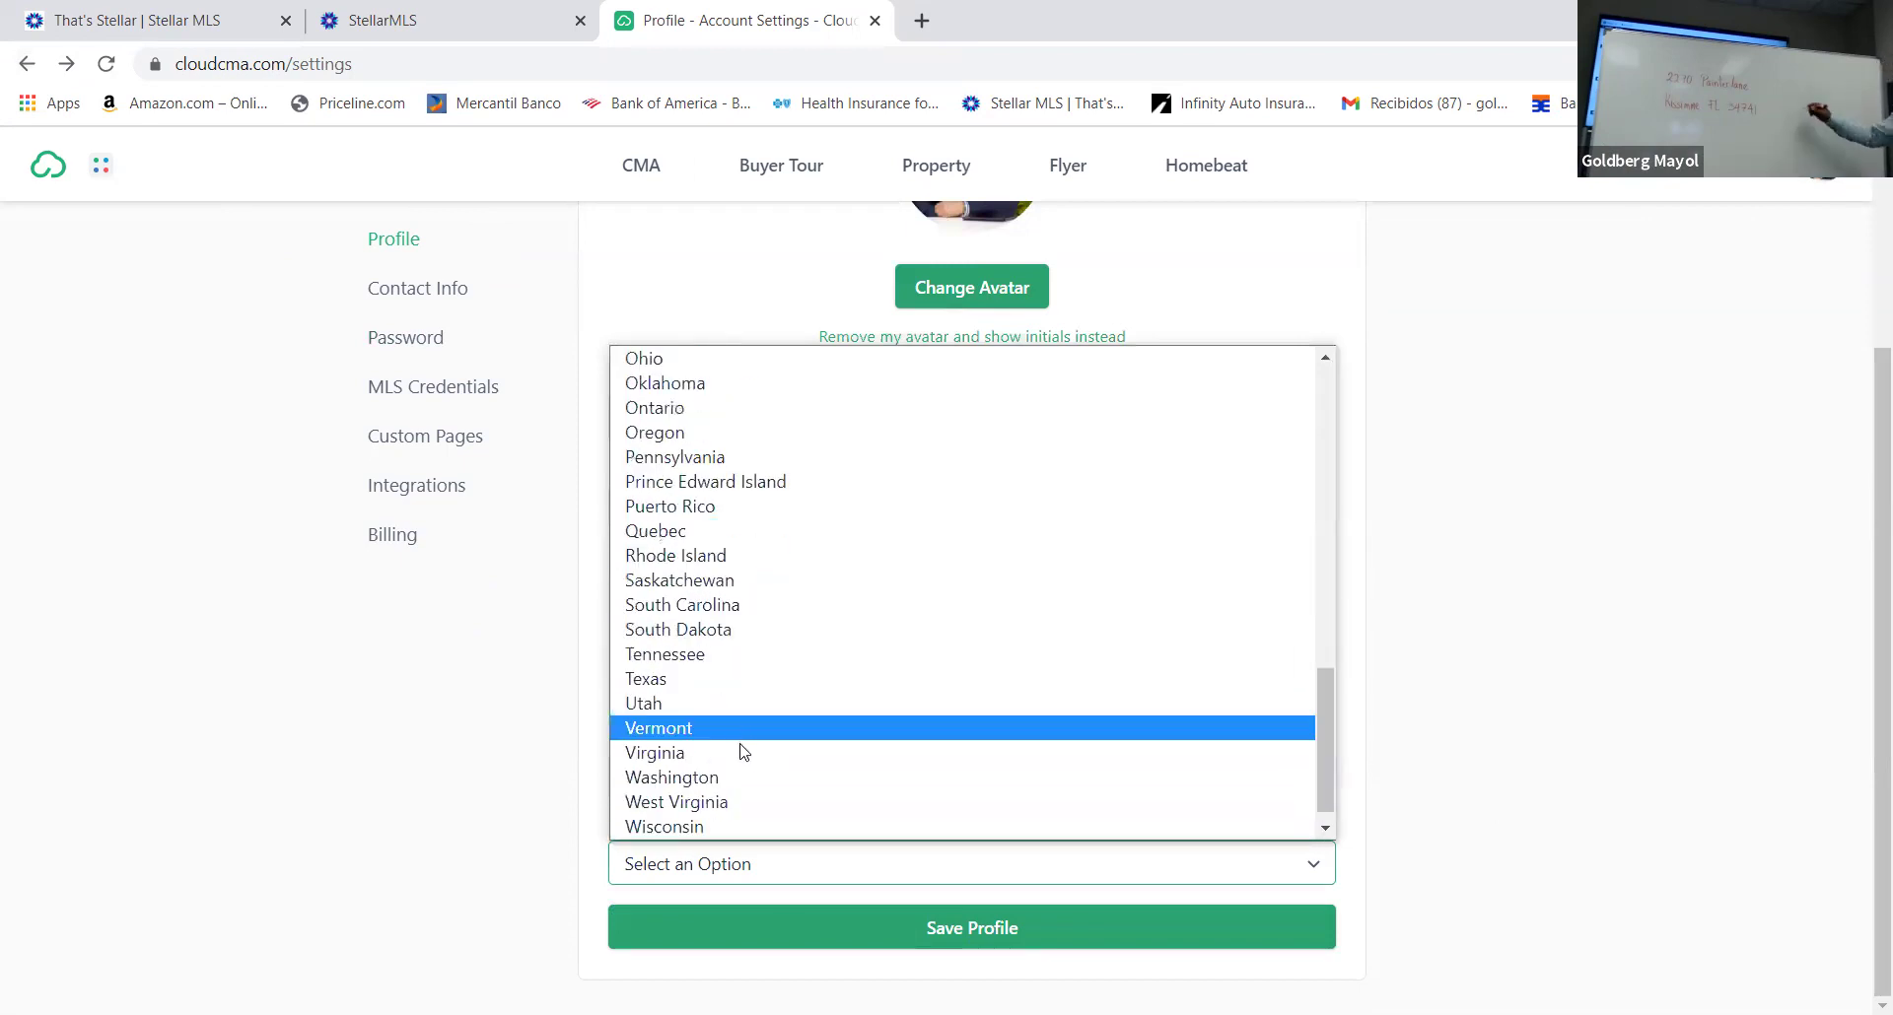
scroll(743, 658, up, 1)
scroll(746, 656, down, 1)
scroll(710, 739, up, 10)
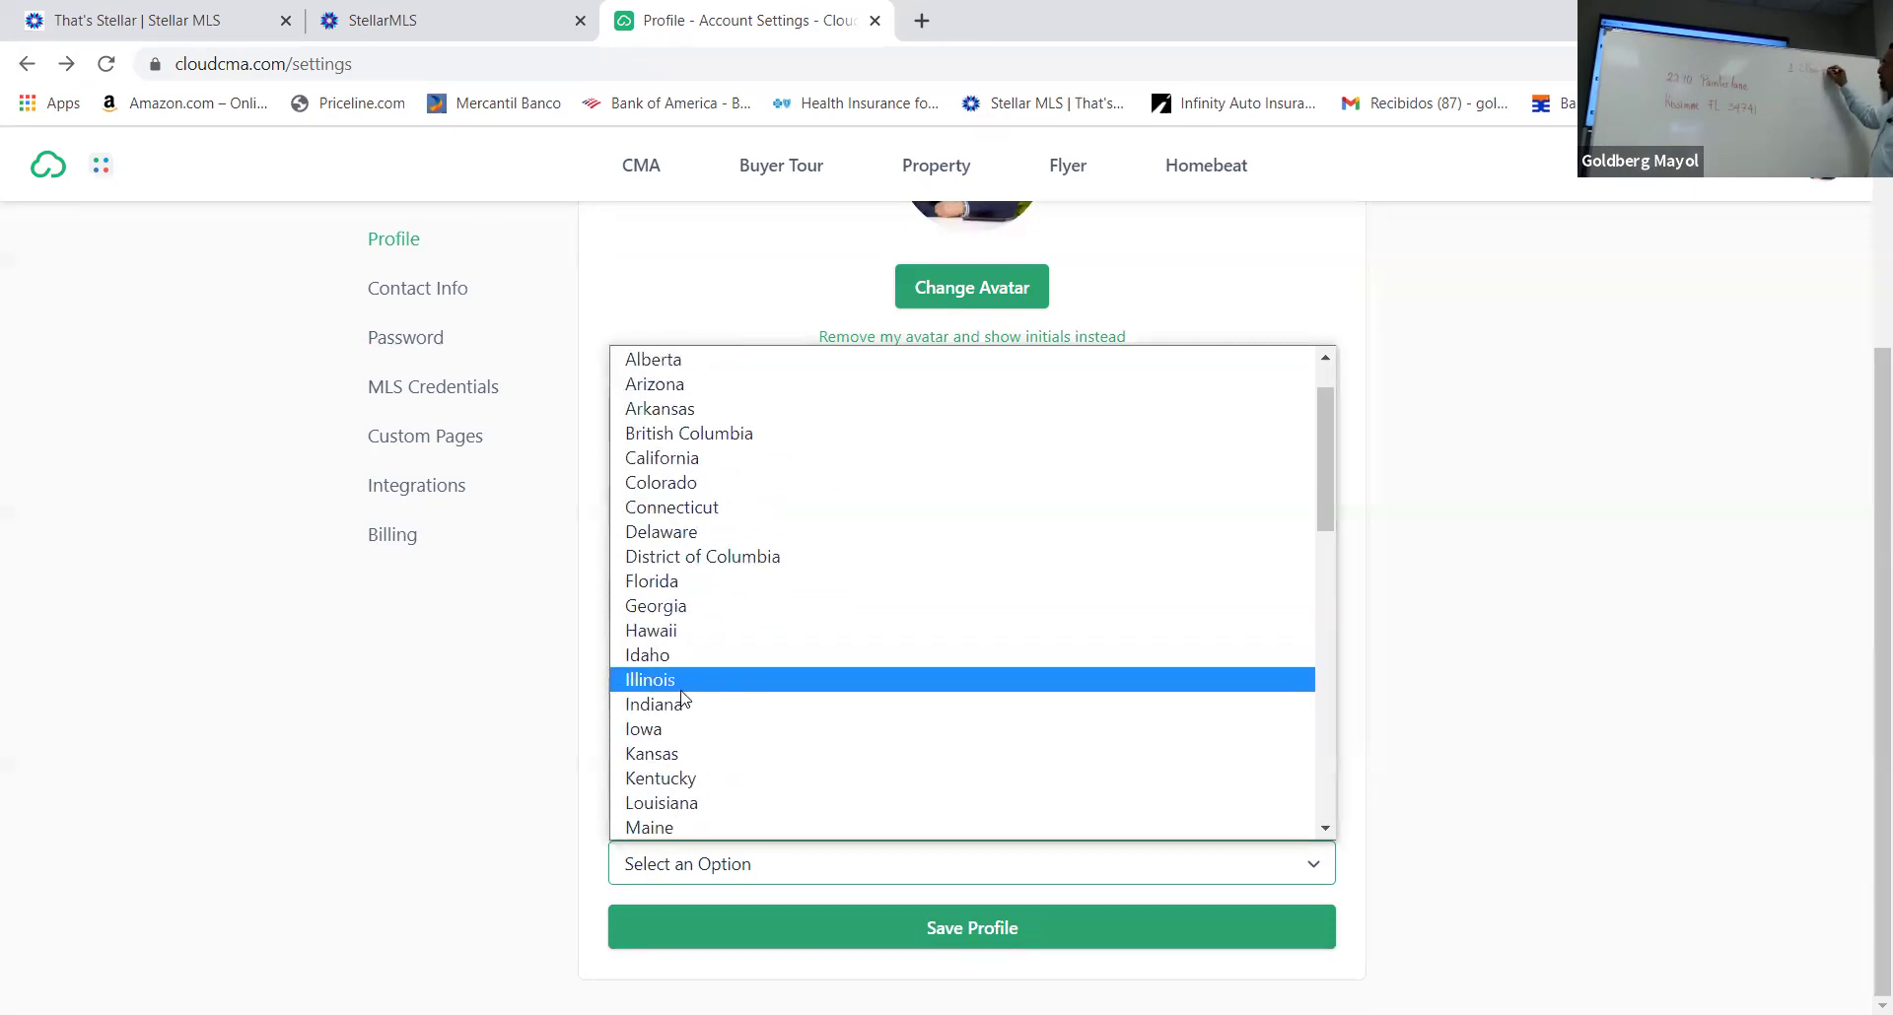
click(1508, 819)
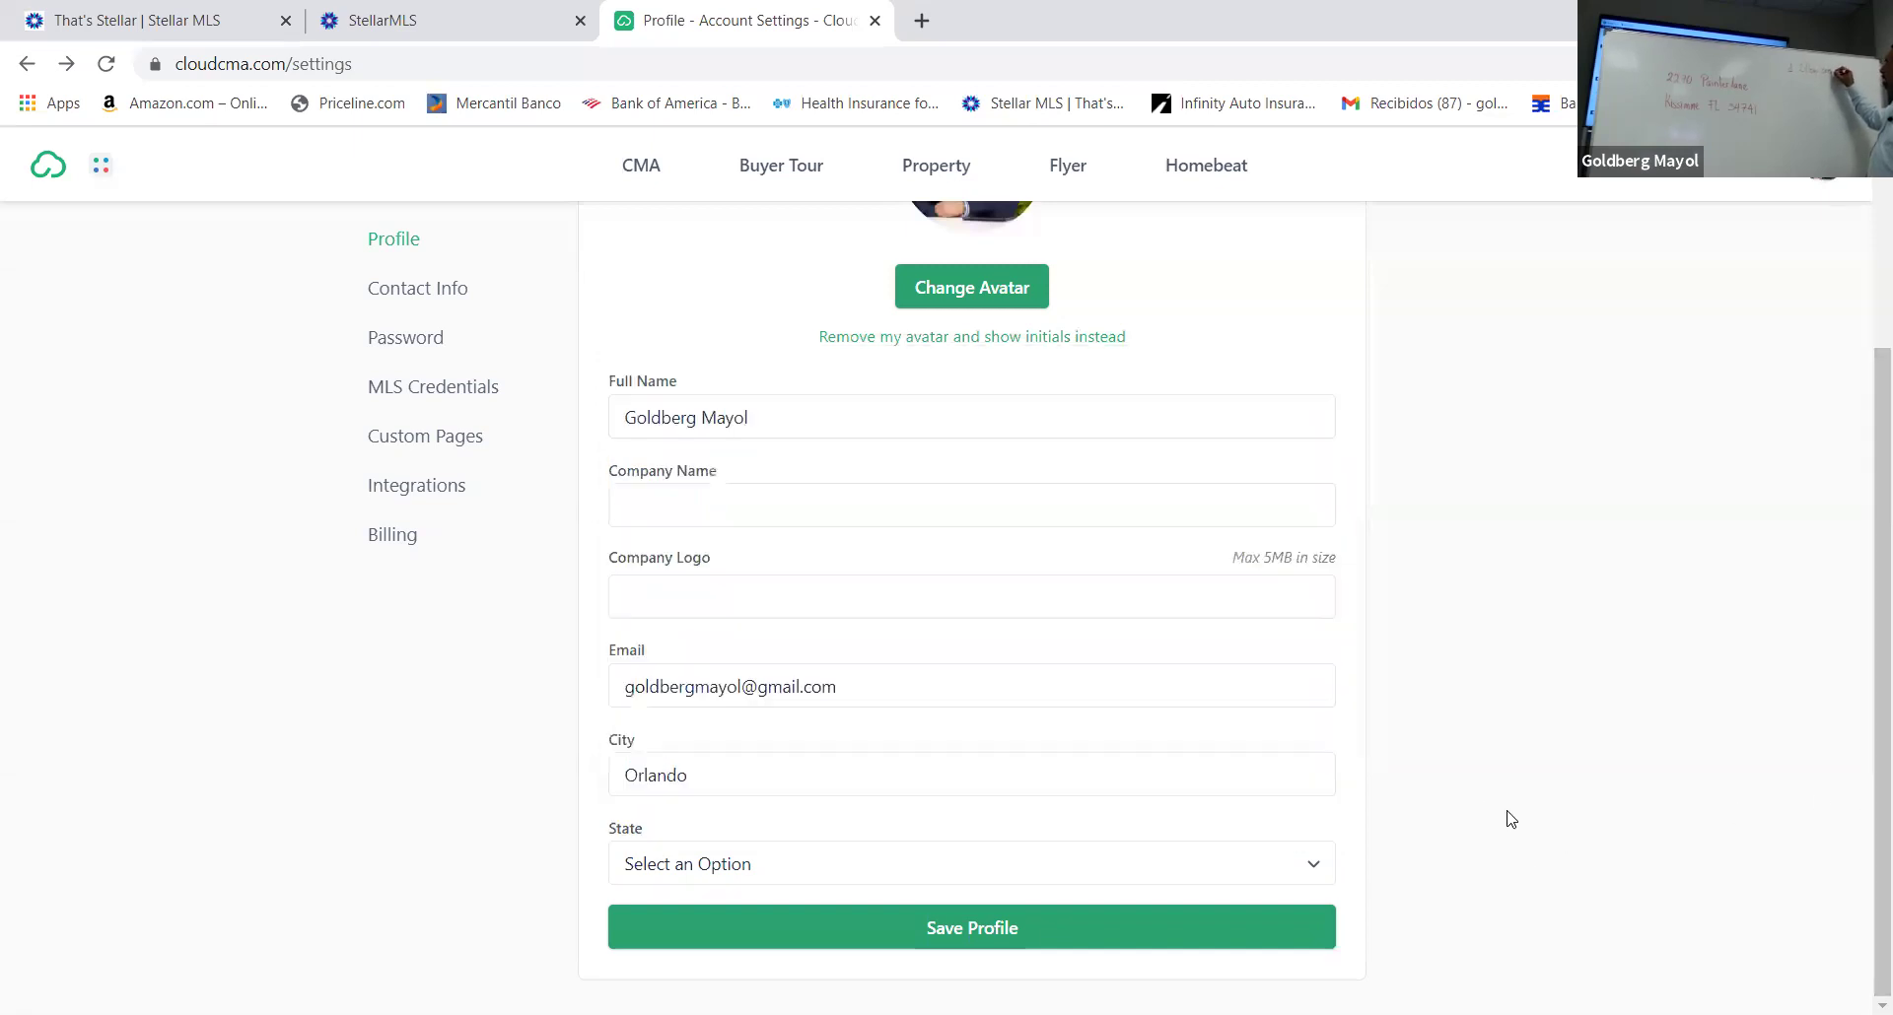
key(Return)
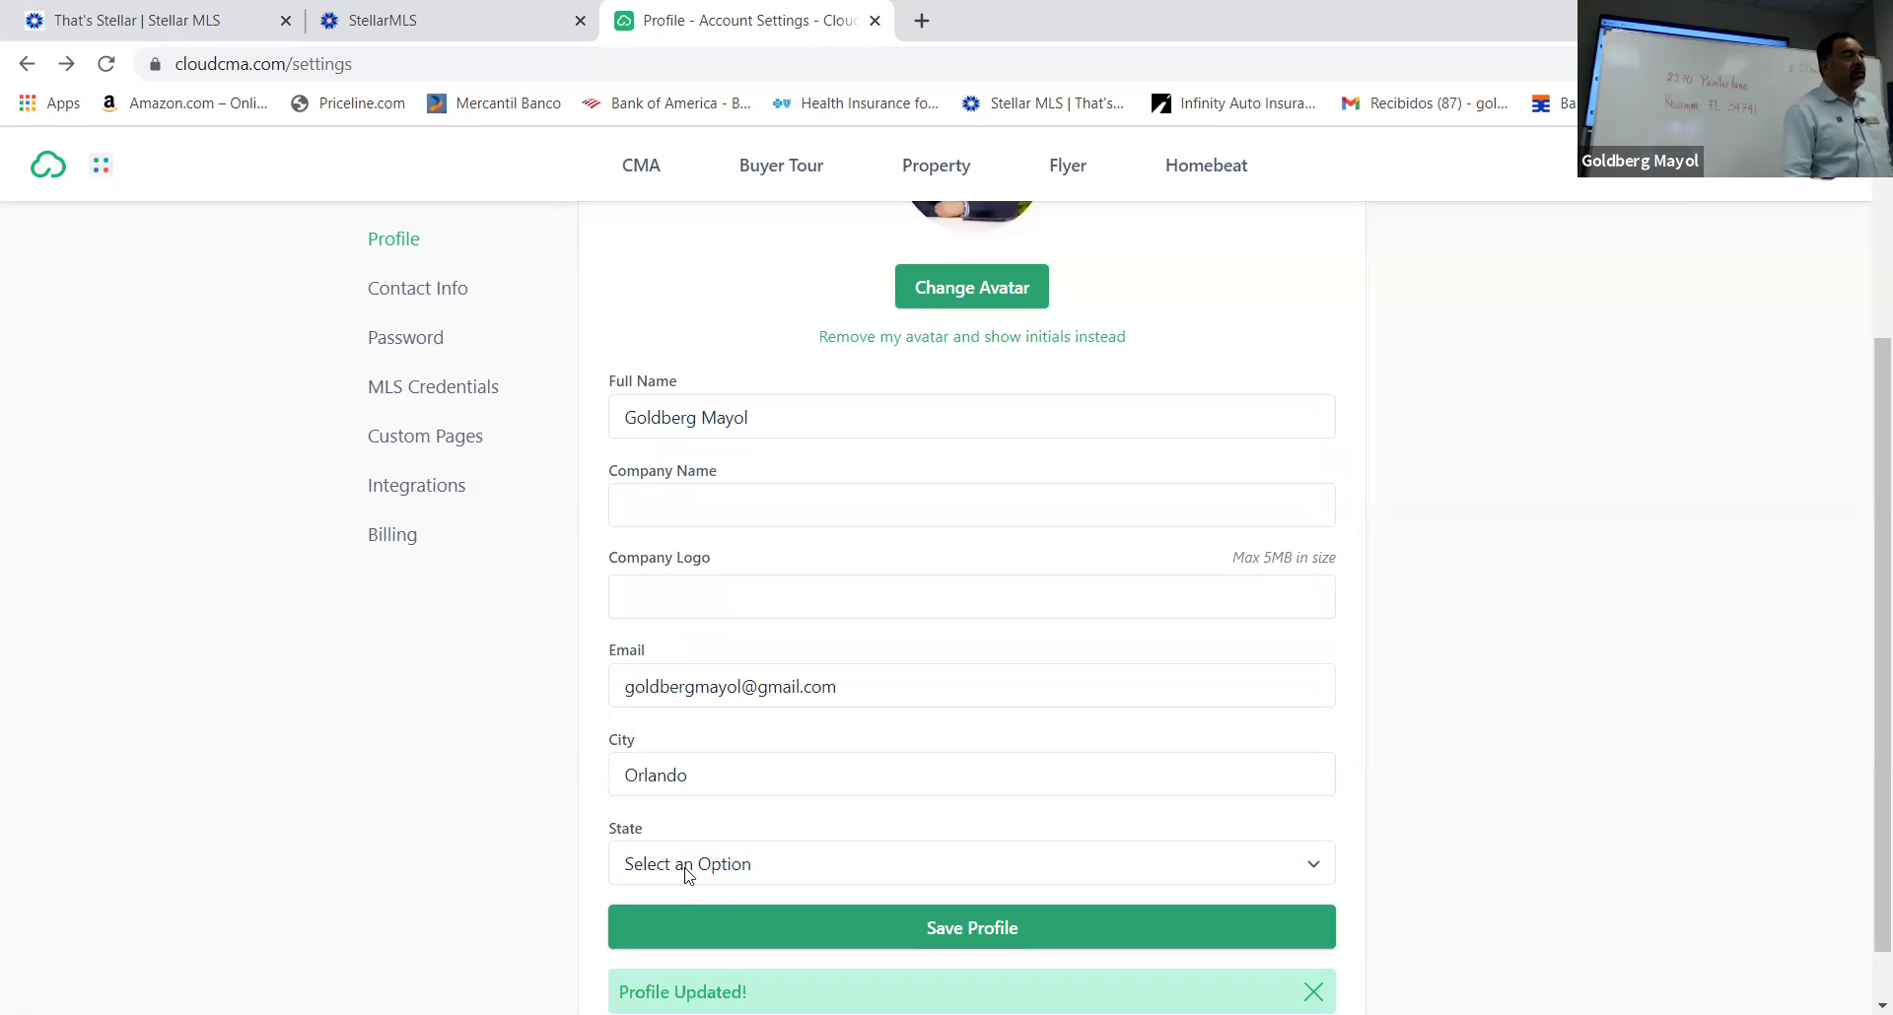
Choose Florida as the profile's state and save the profile
click(1315, 870)
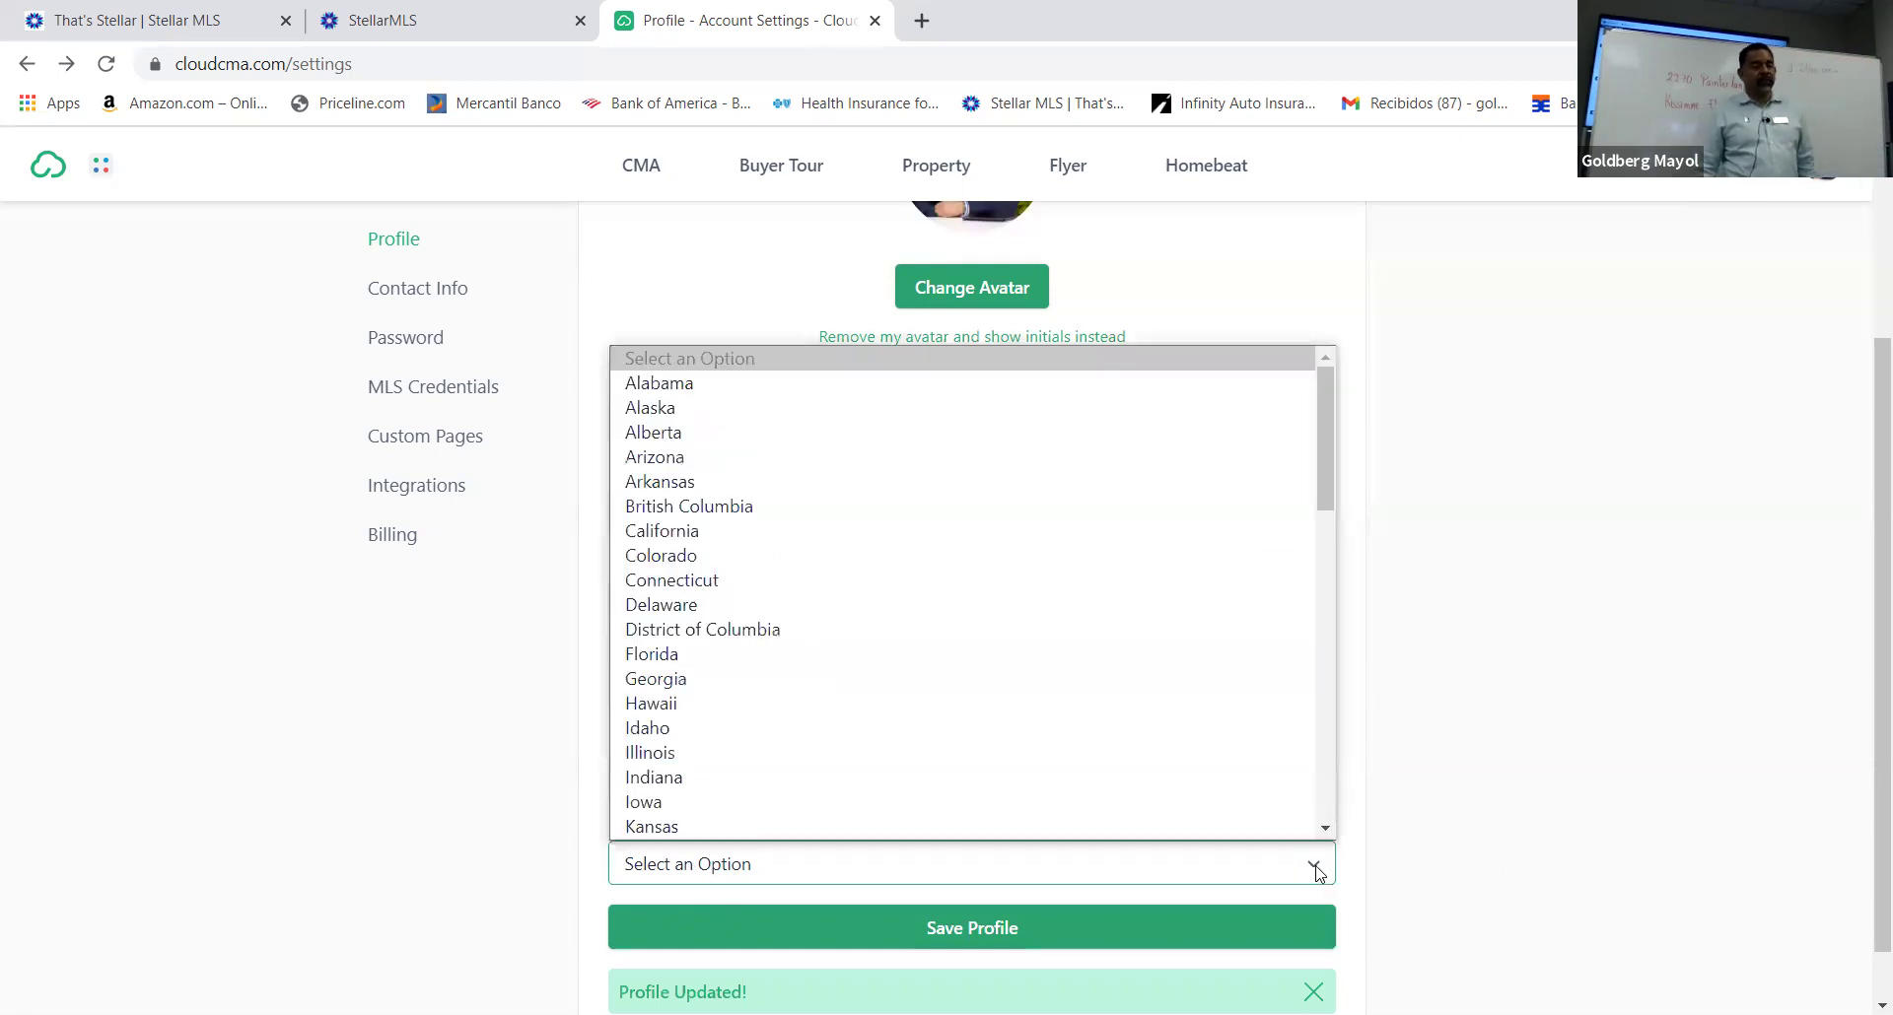
key(f)
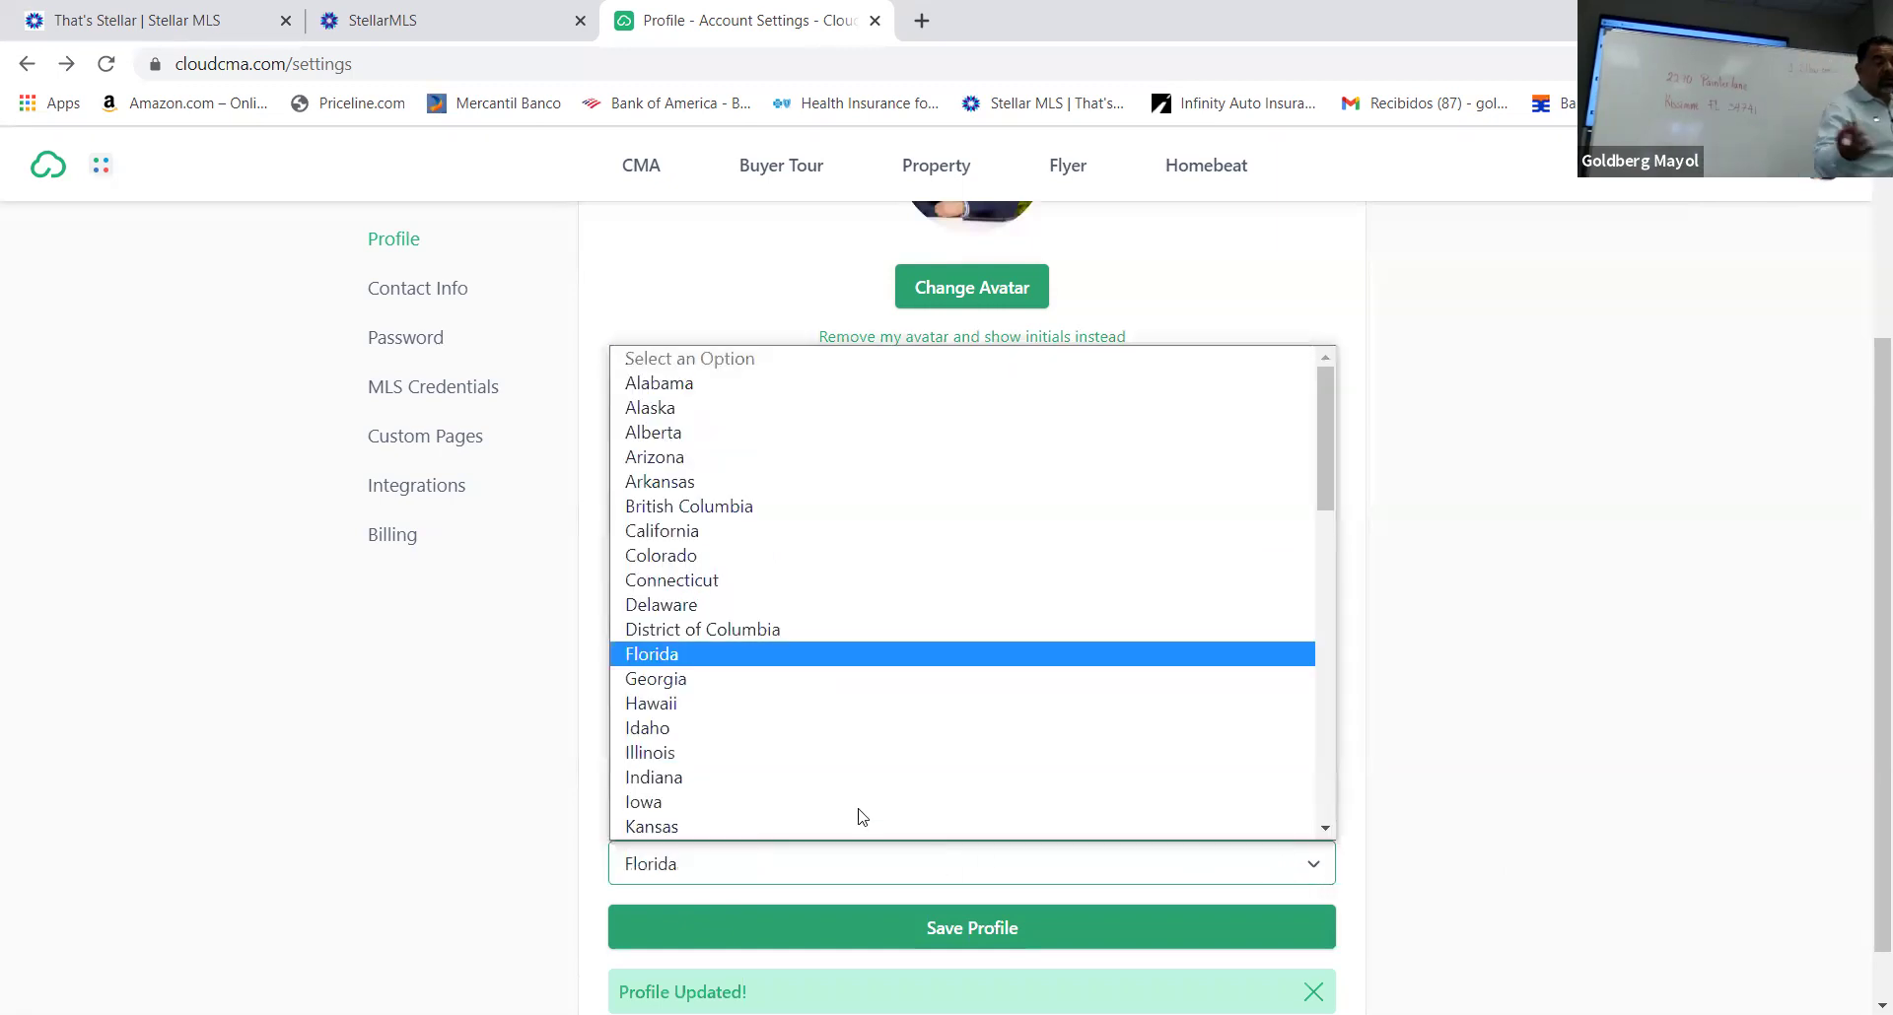
click(894, 658)
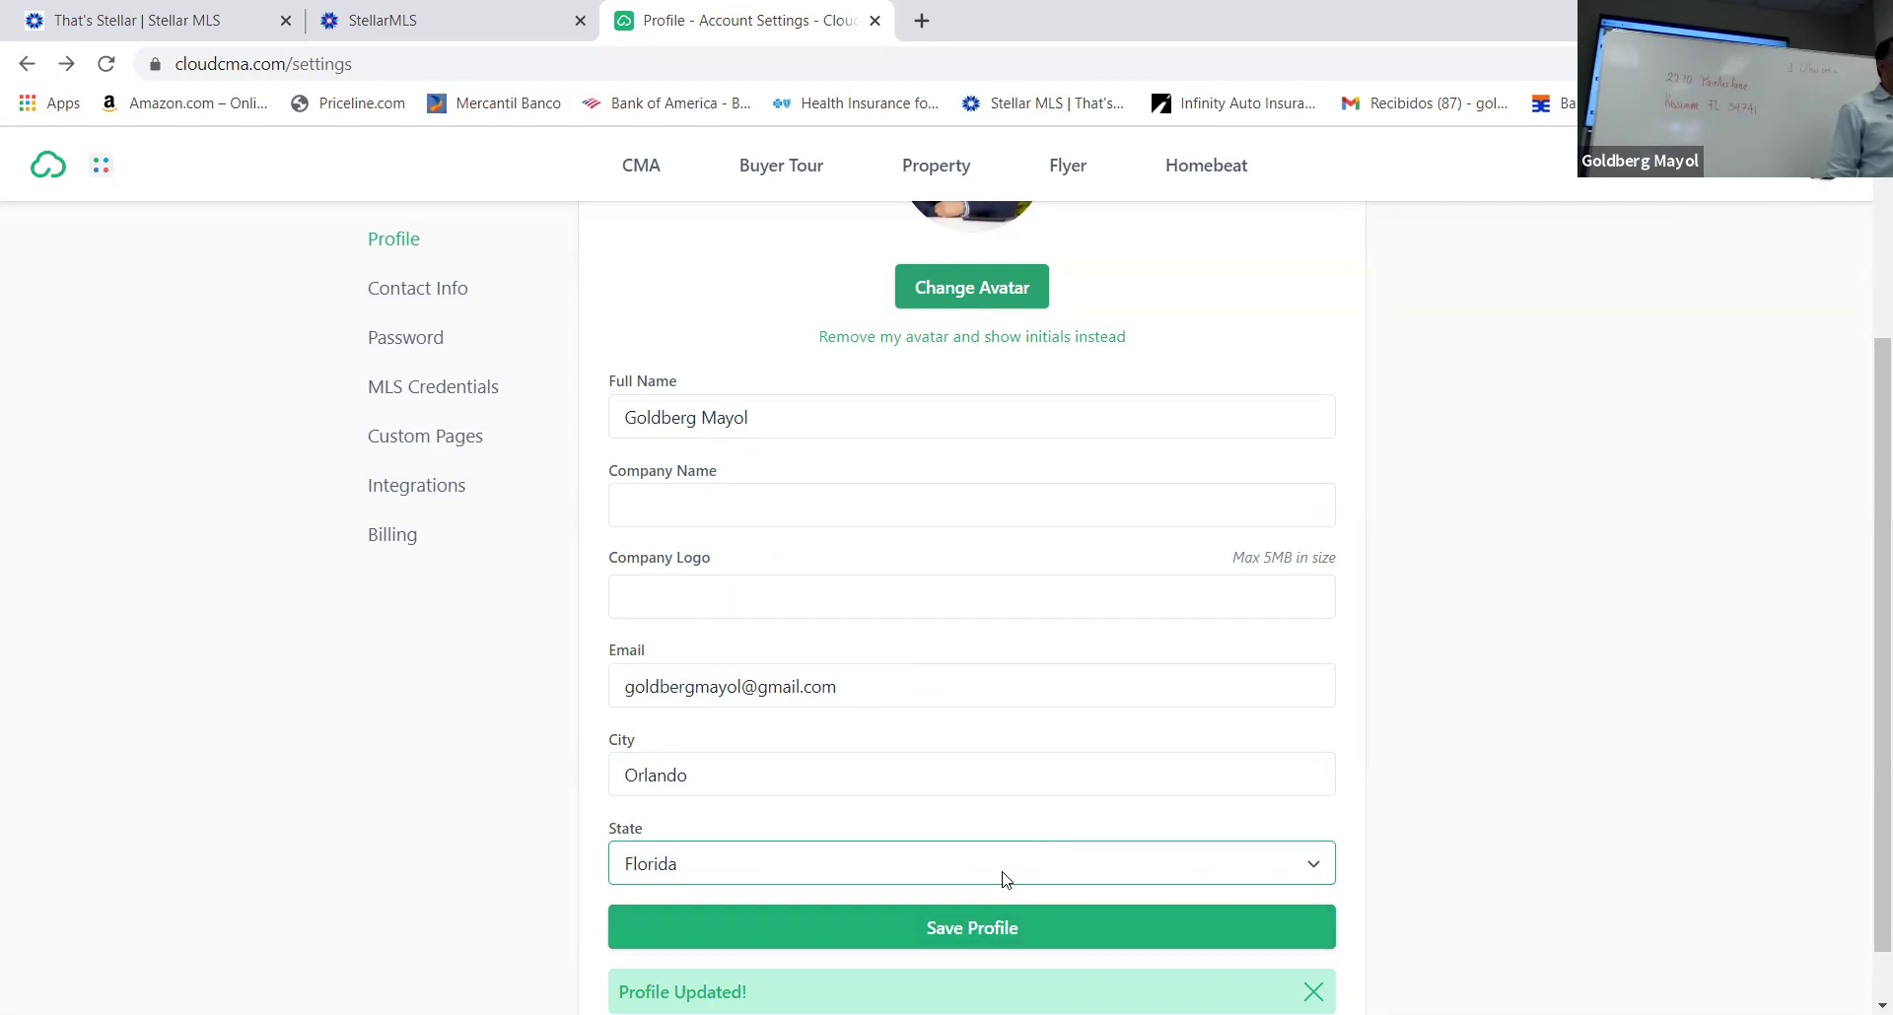
key(Return)
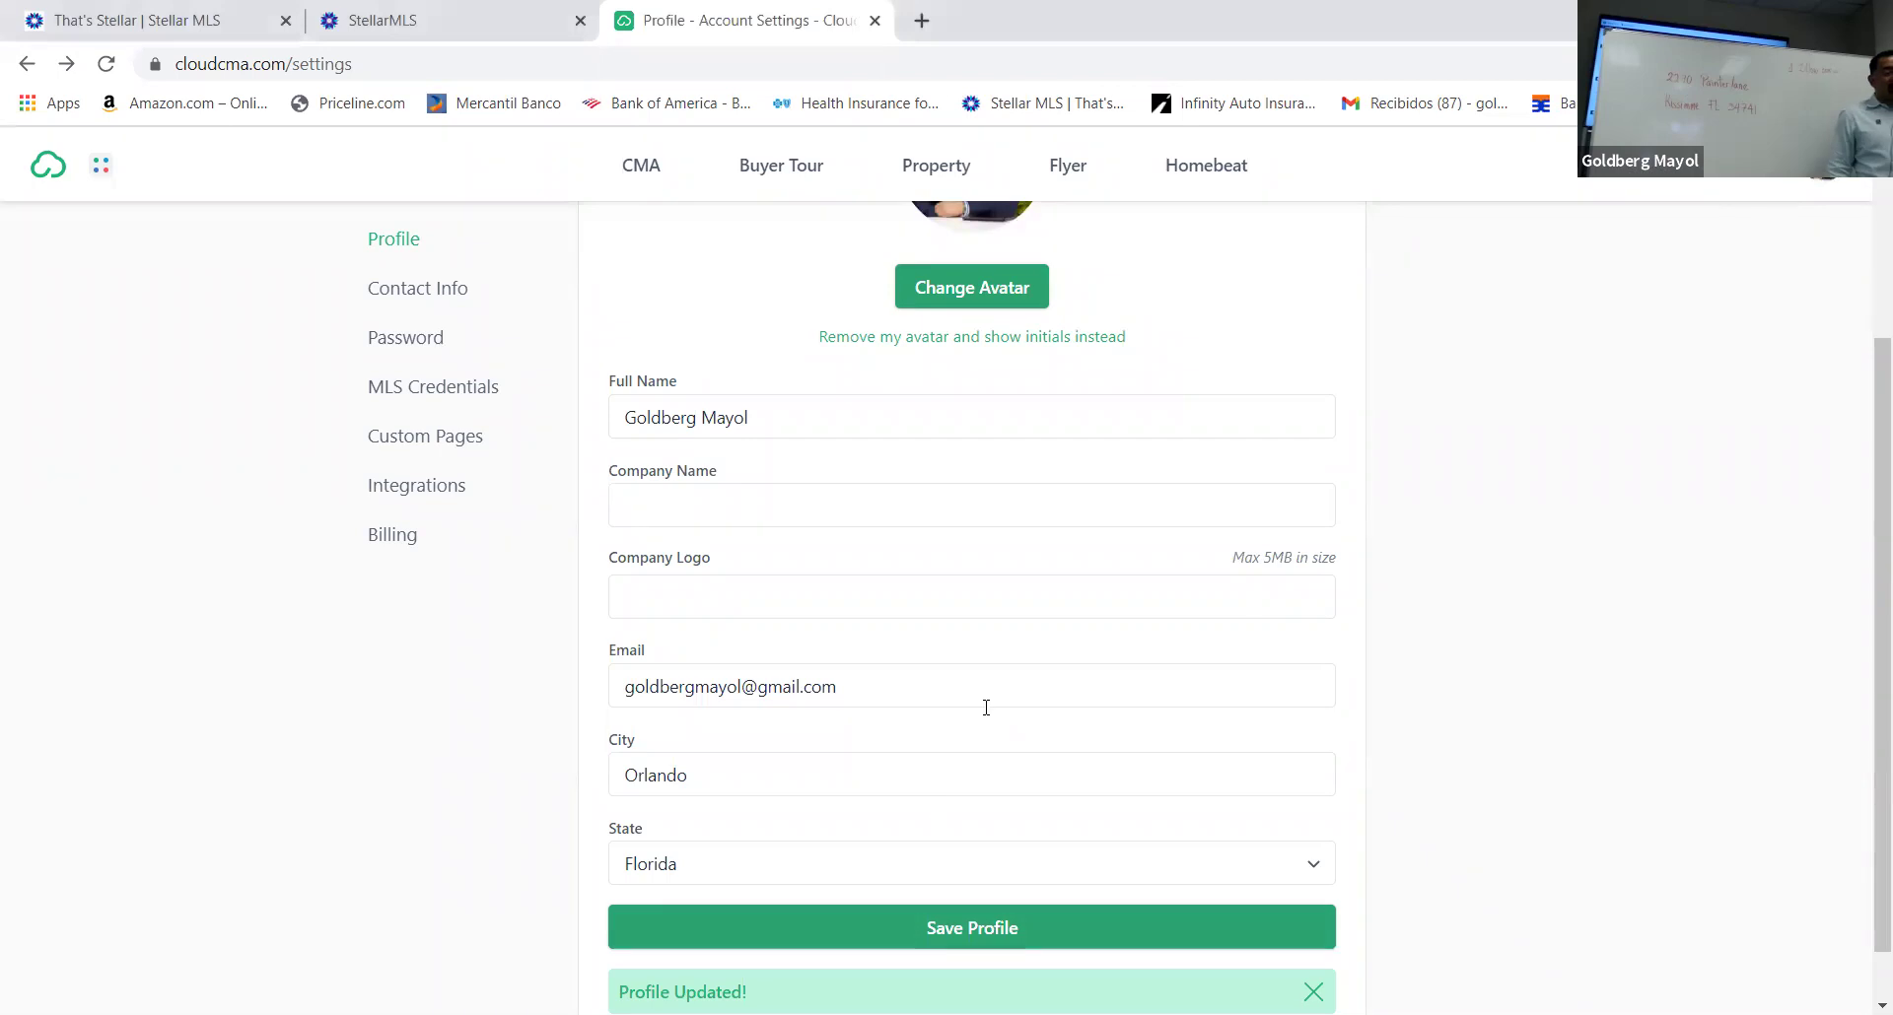
Enter 'Agent Trust Realty' as the company name and save the profile
scroll(984, 706, down, 1)
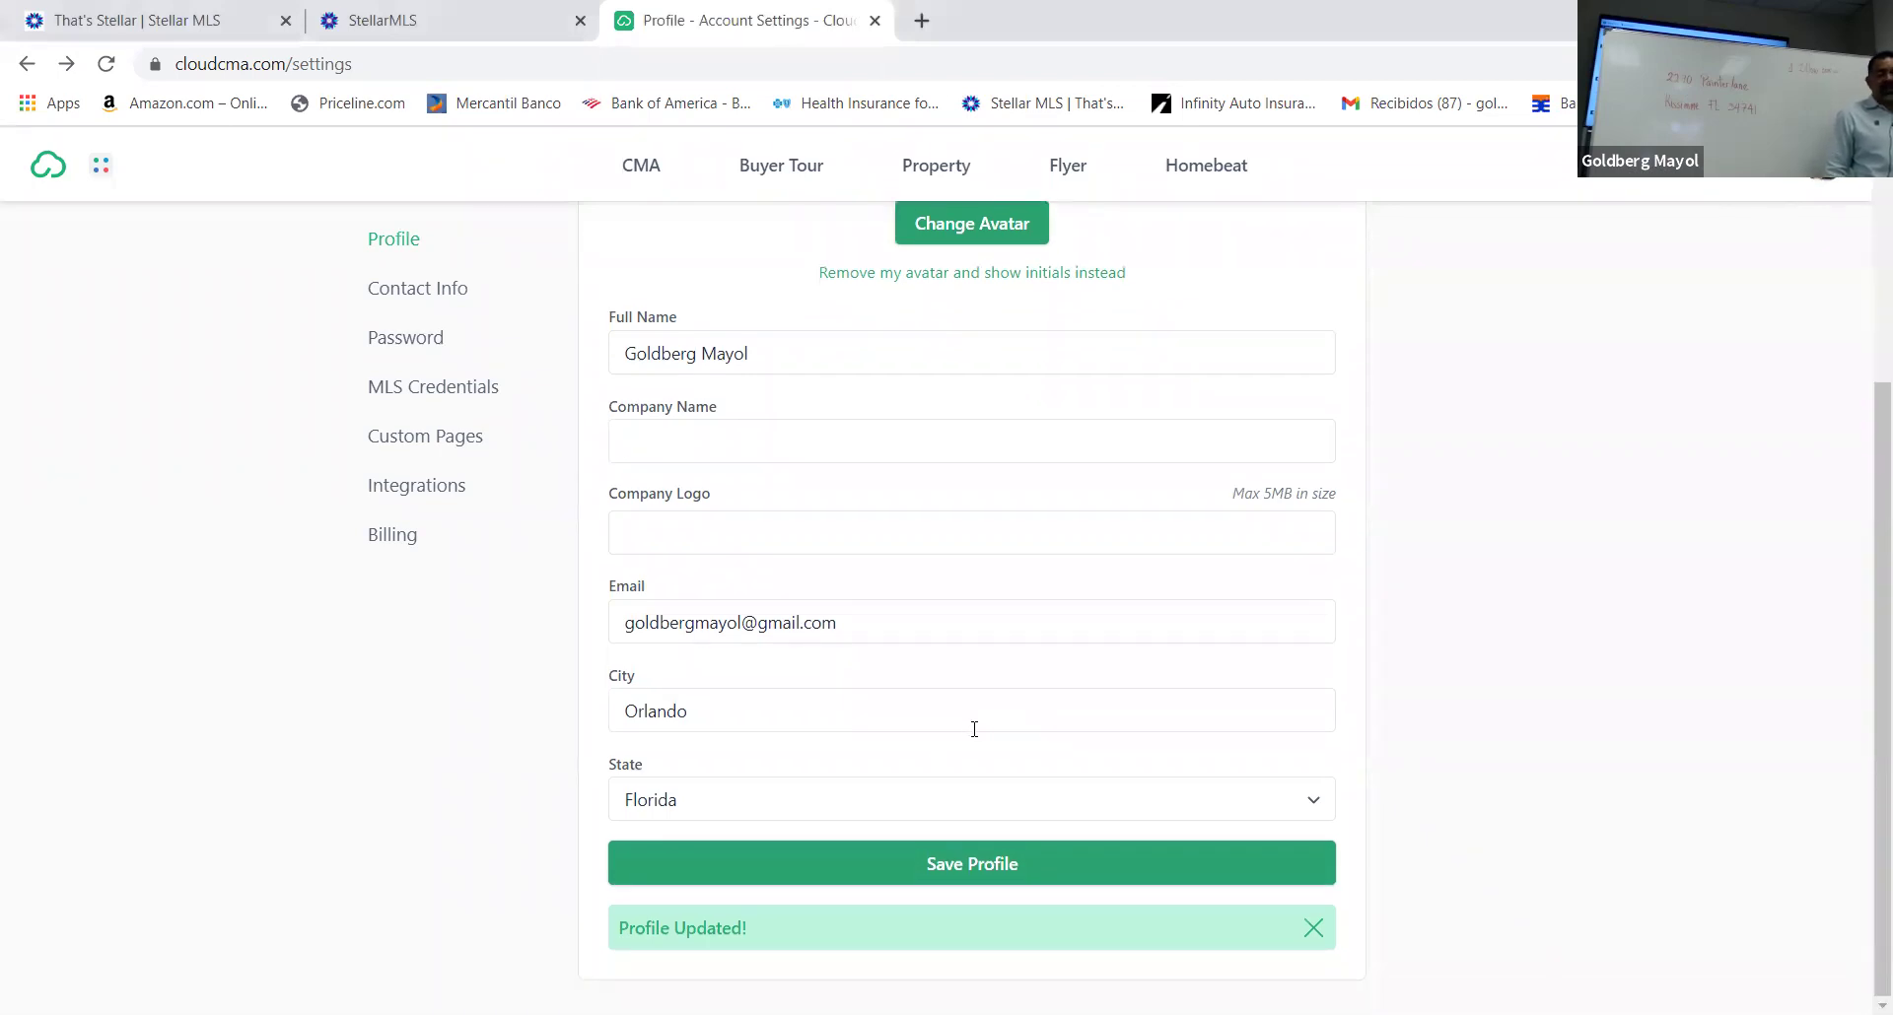
click(763, 446)
text(Agent )
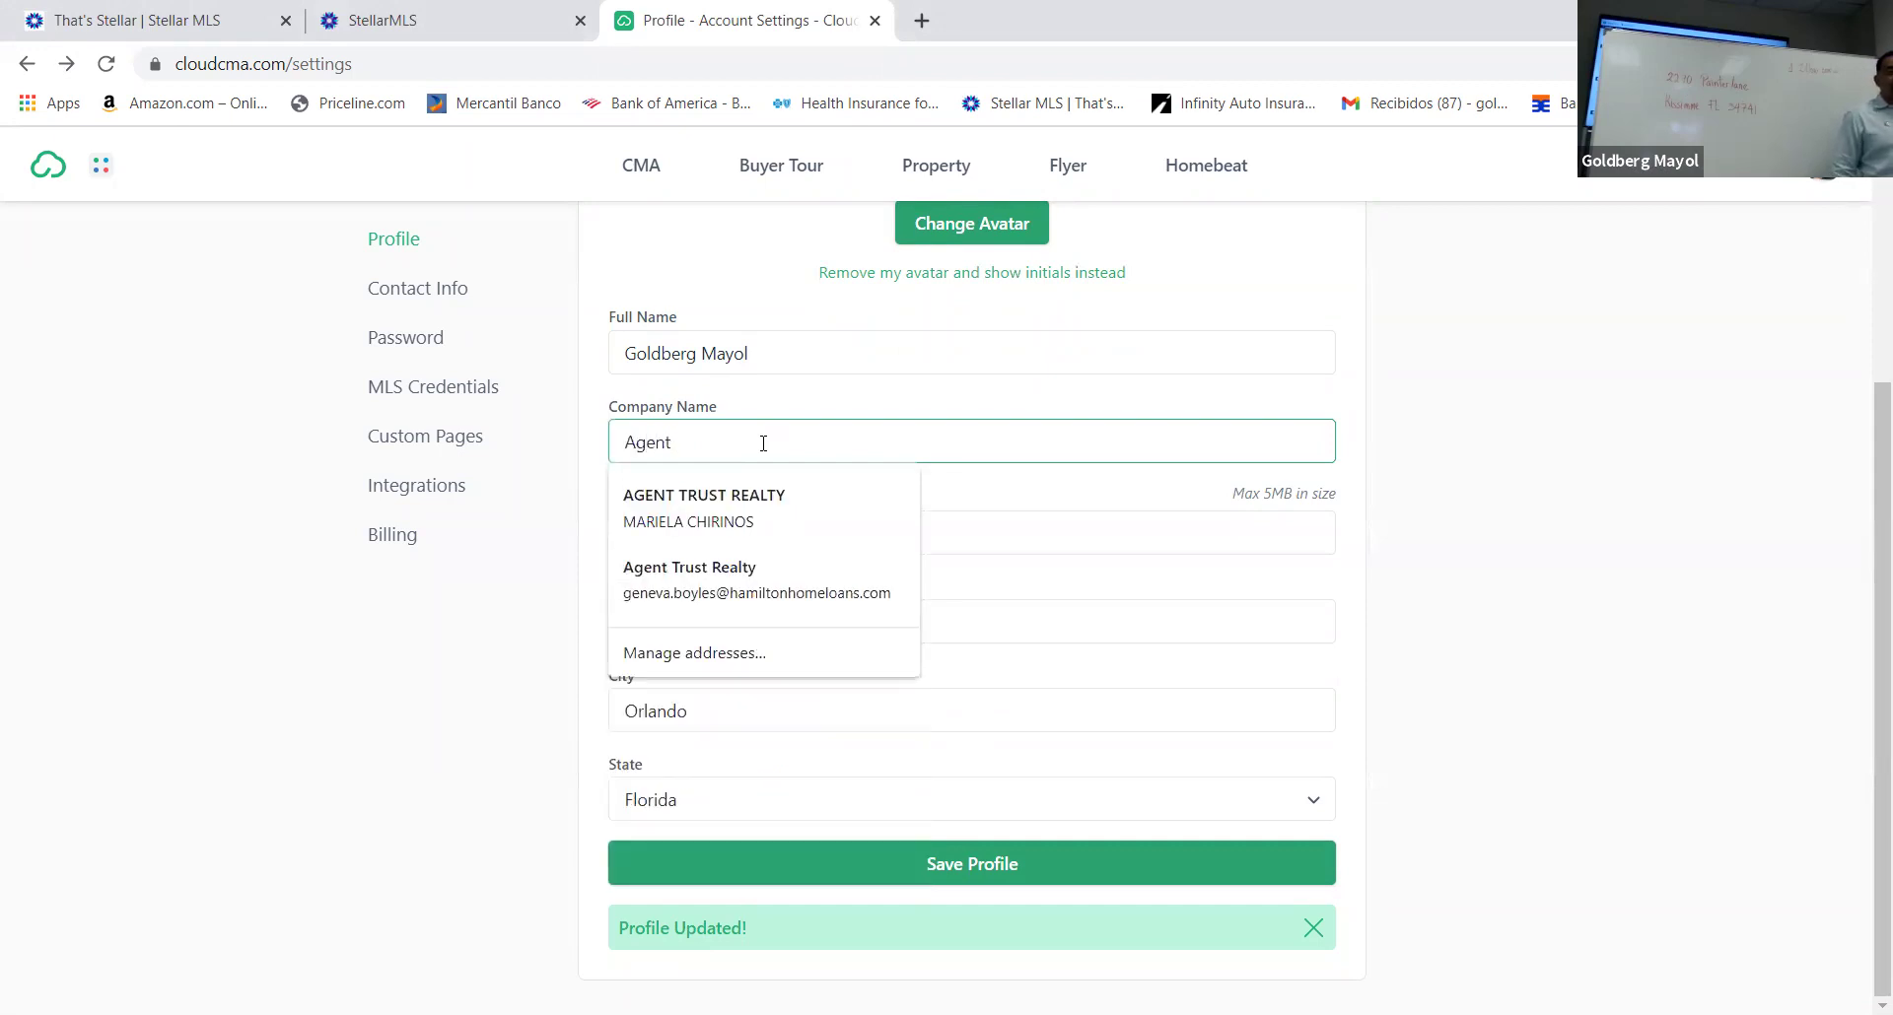
text(Trust)
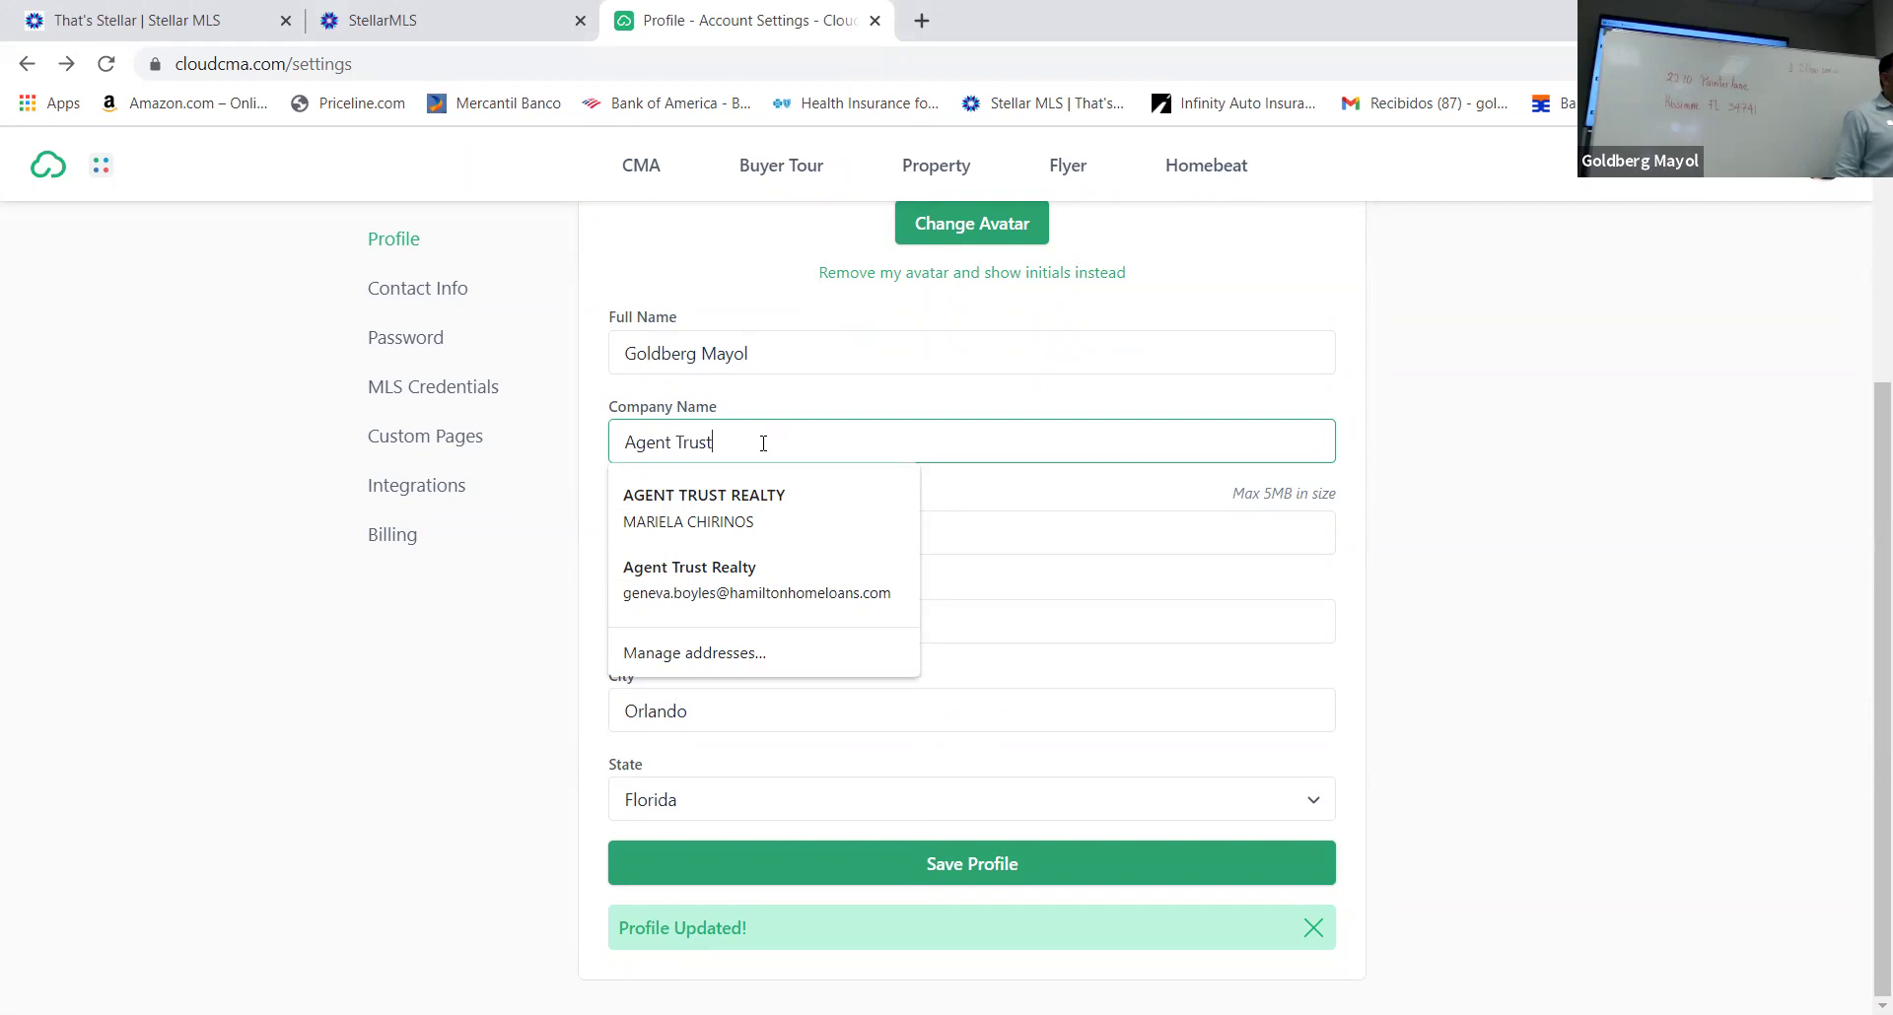
text( Realty)
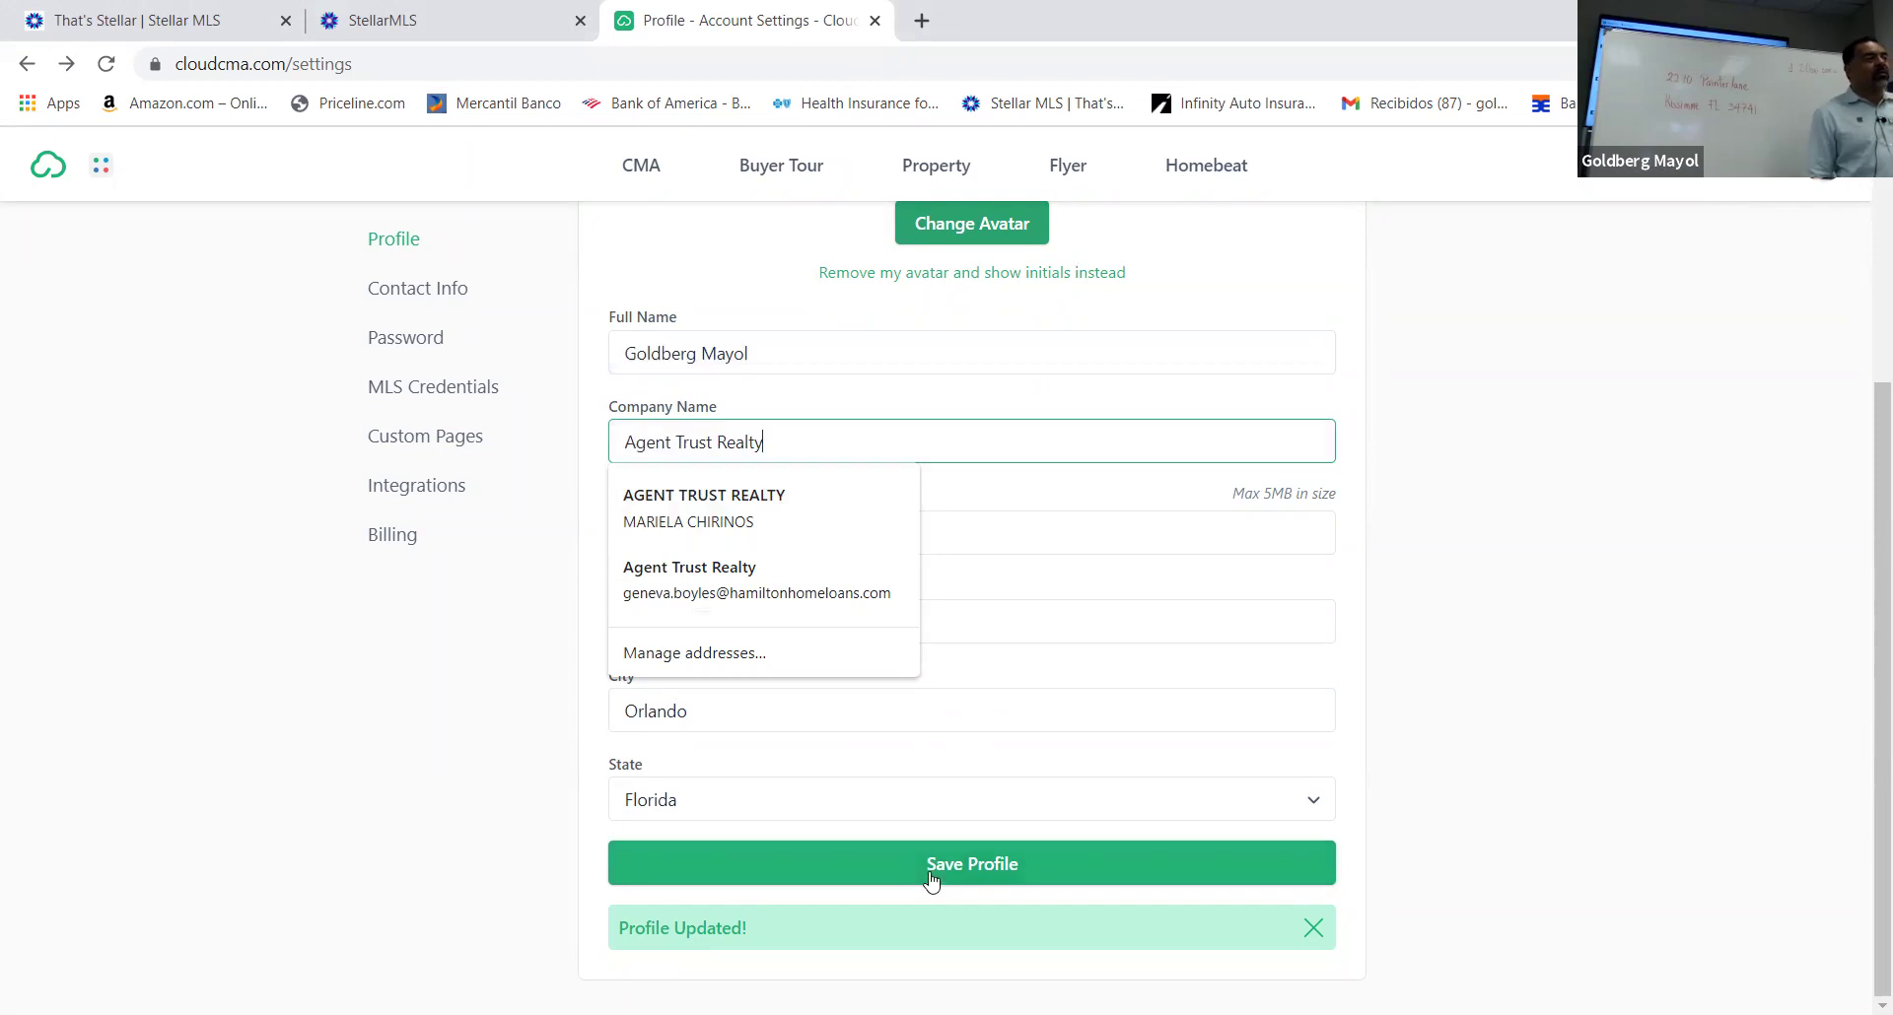
click(1107, 756)
click(974, 865)
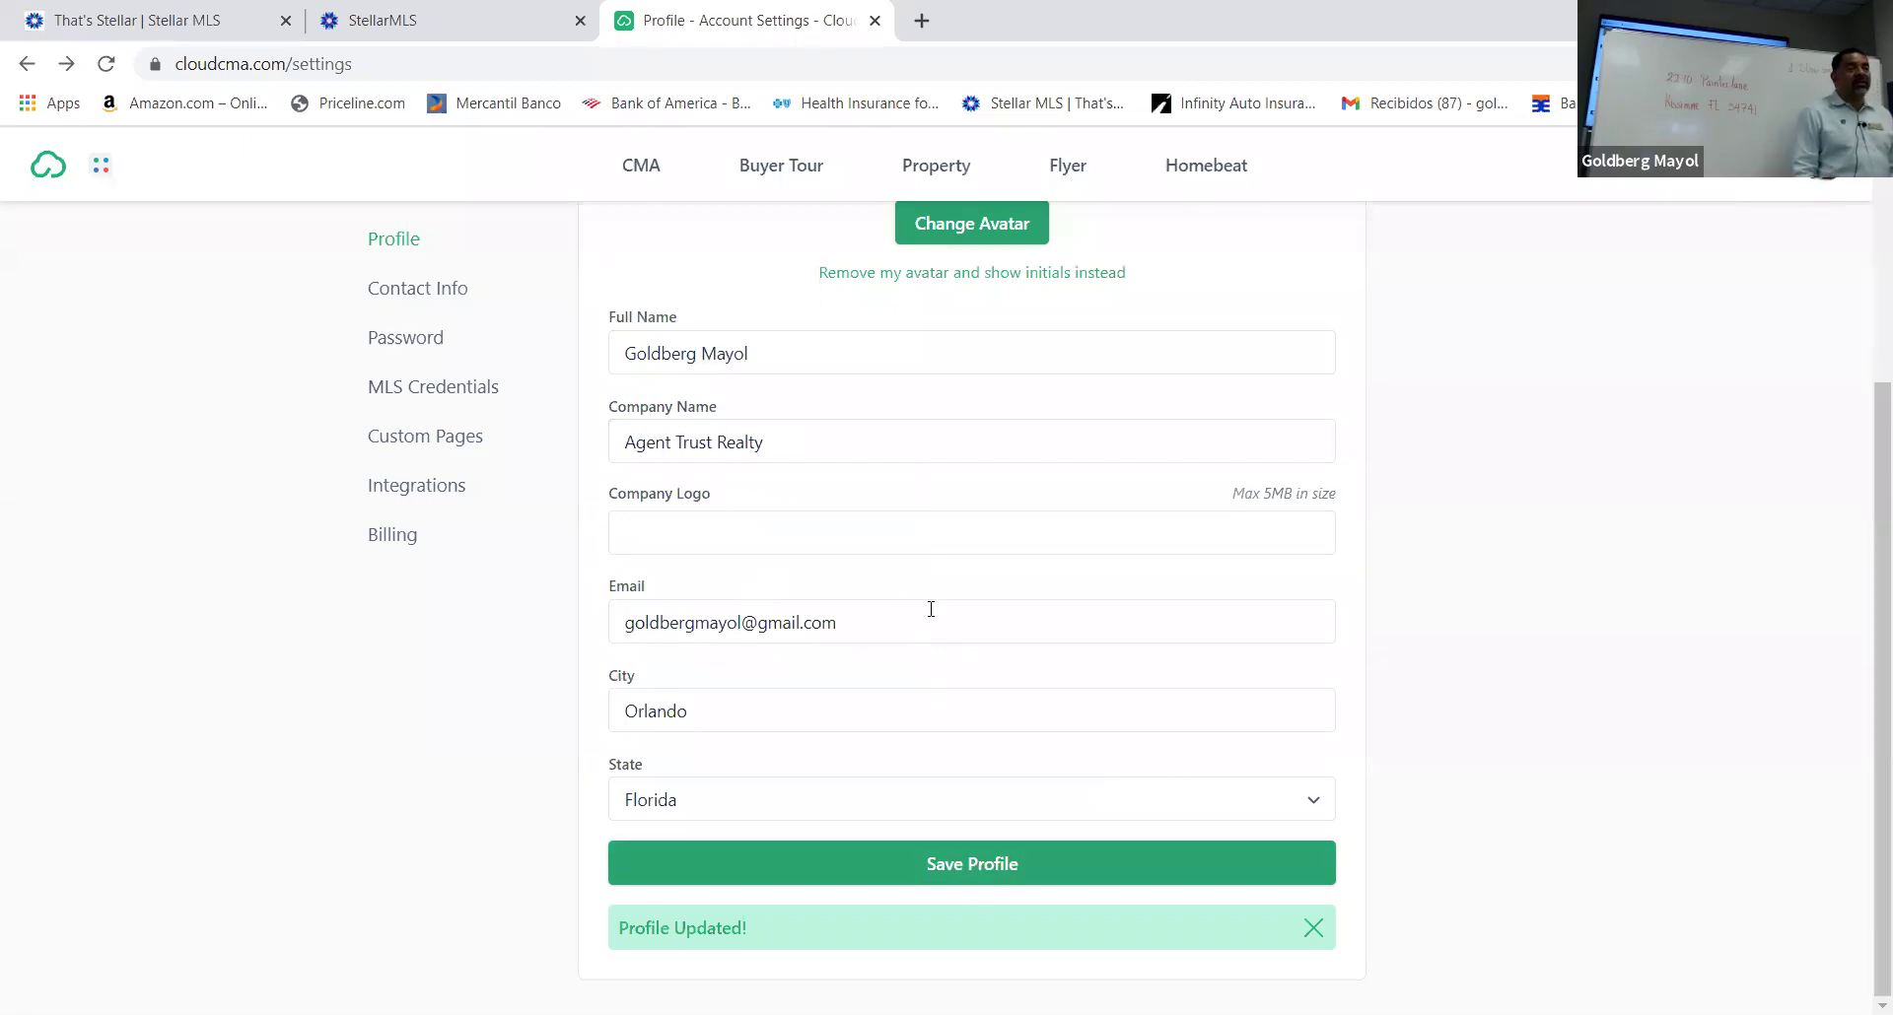
scroll(956, 613, up, 3)
scroll(960, 611, down, 3)
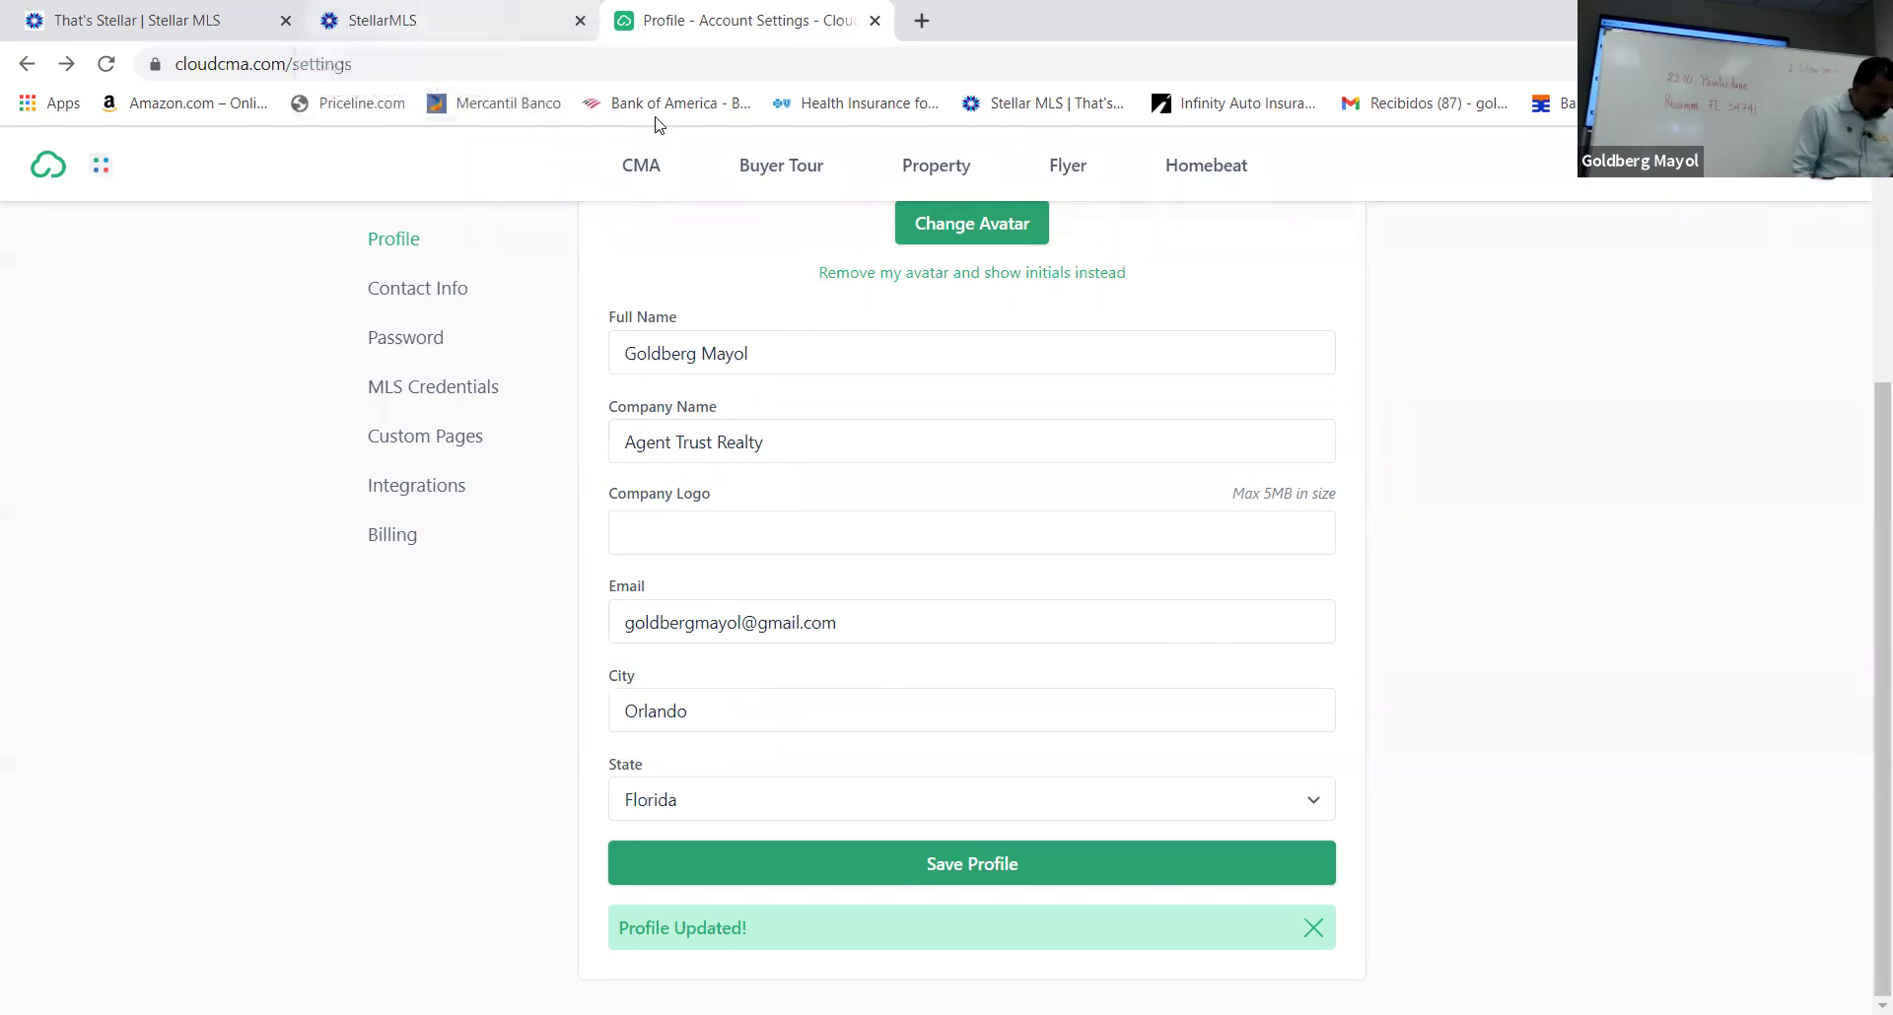
Search Google for 'zillow orlando' in a new tab and open Zillow's Orlando homes-for-sale result
click(921, 20)
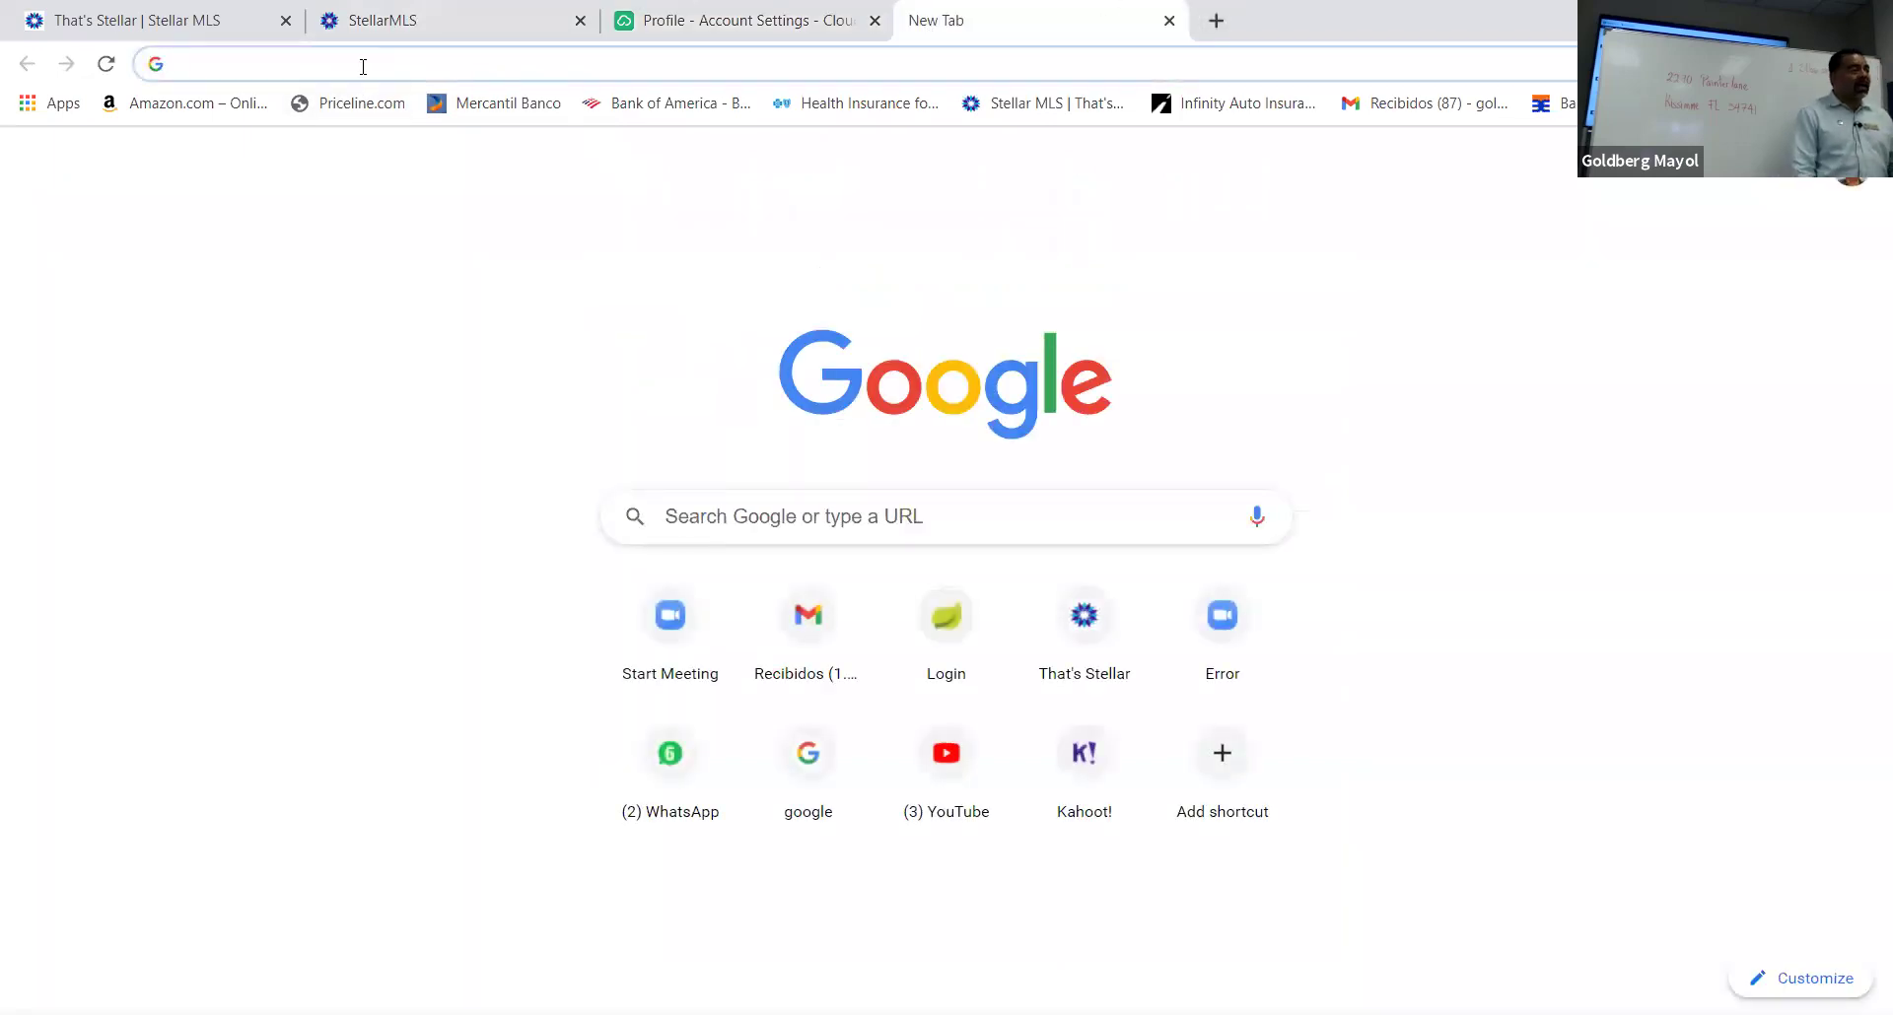
text(zillo)
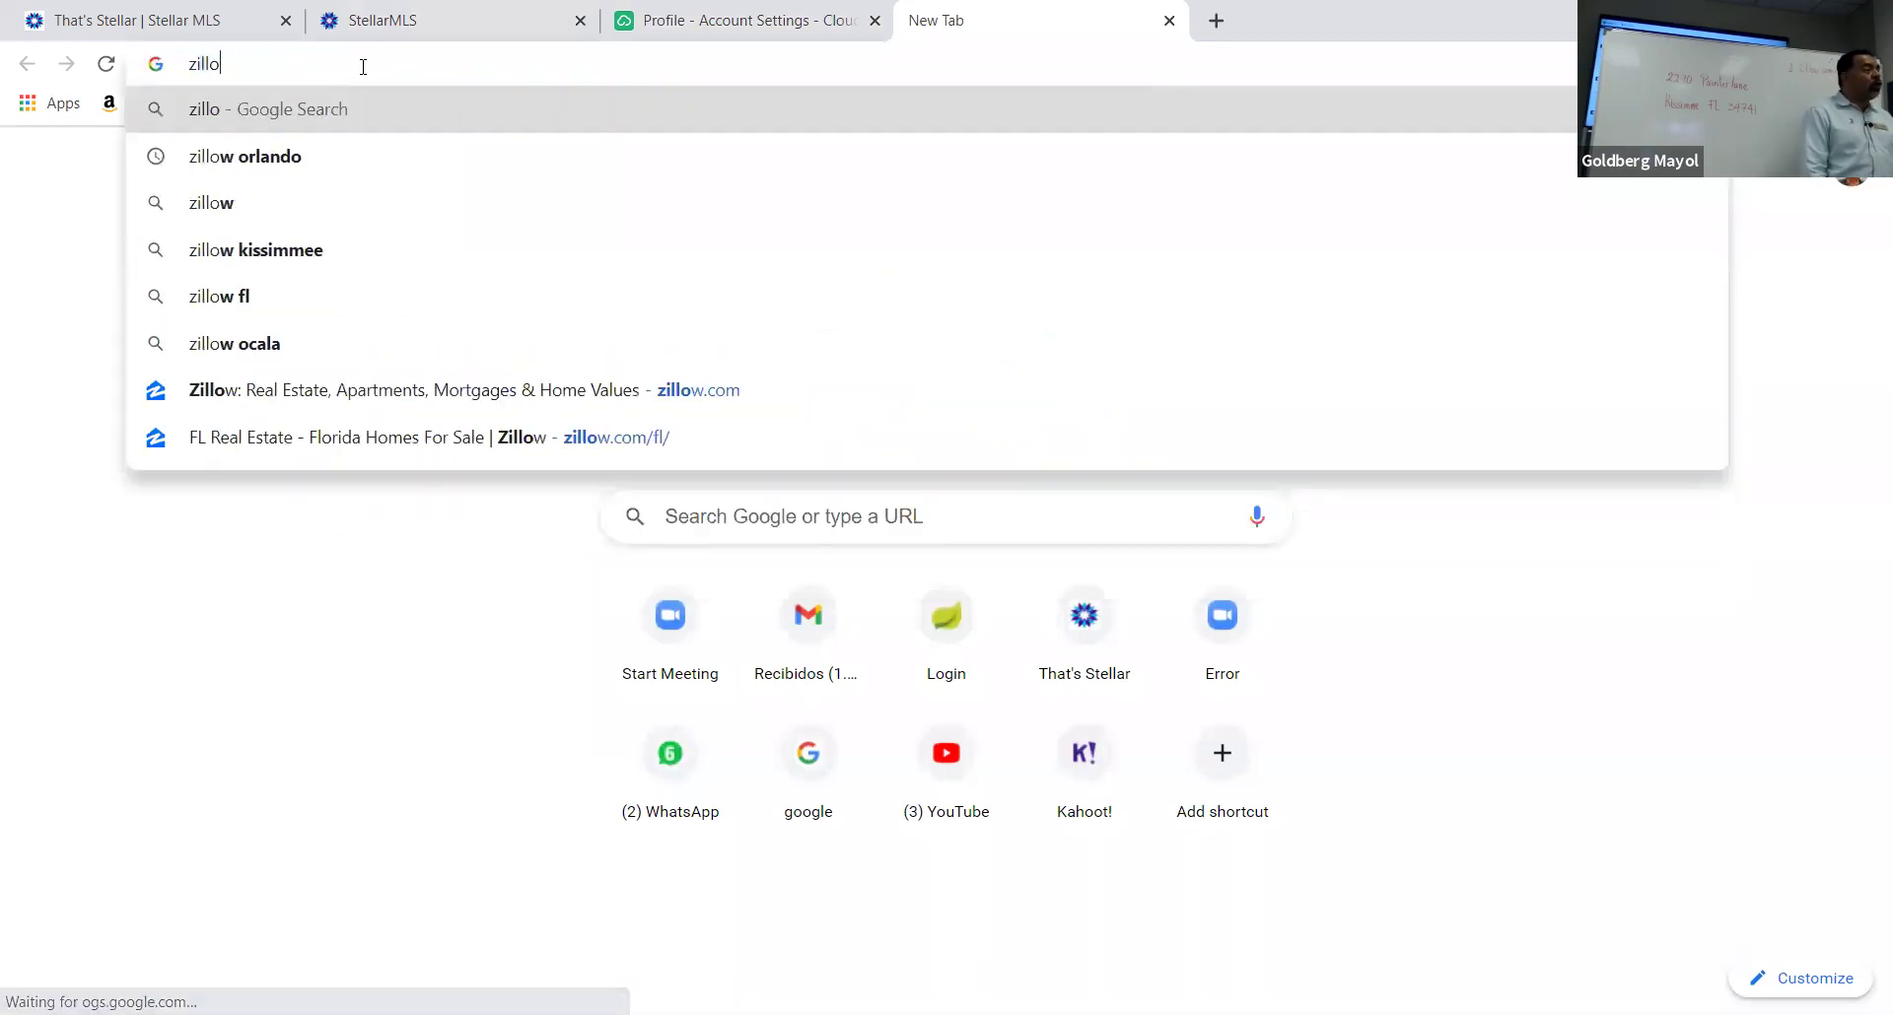
click(255, 156)
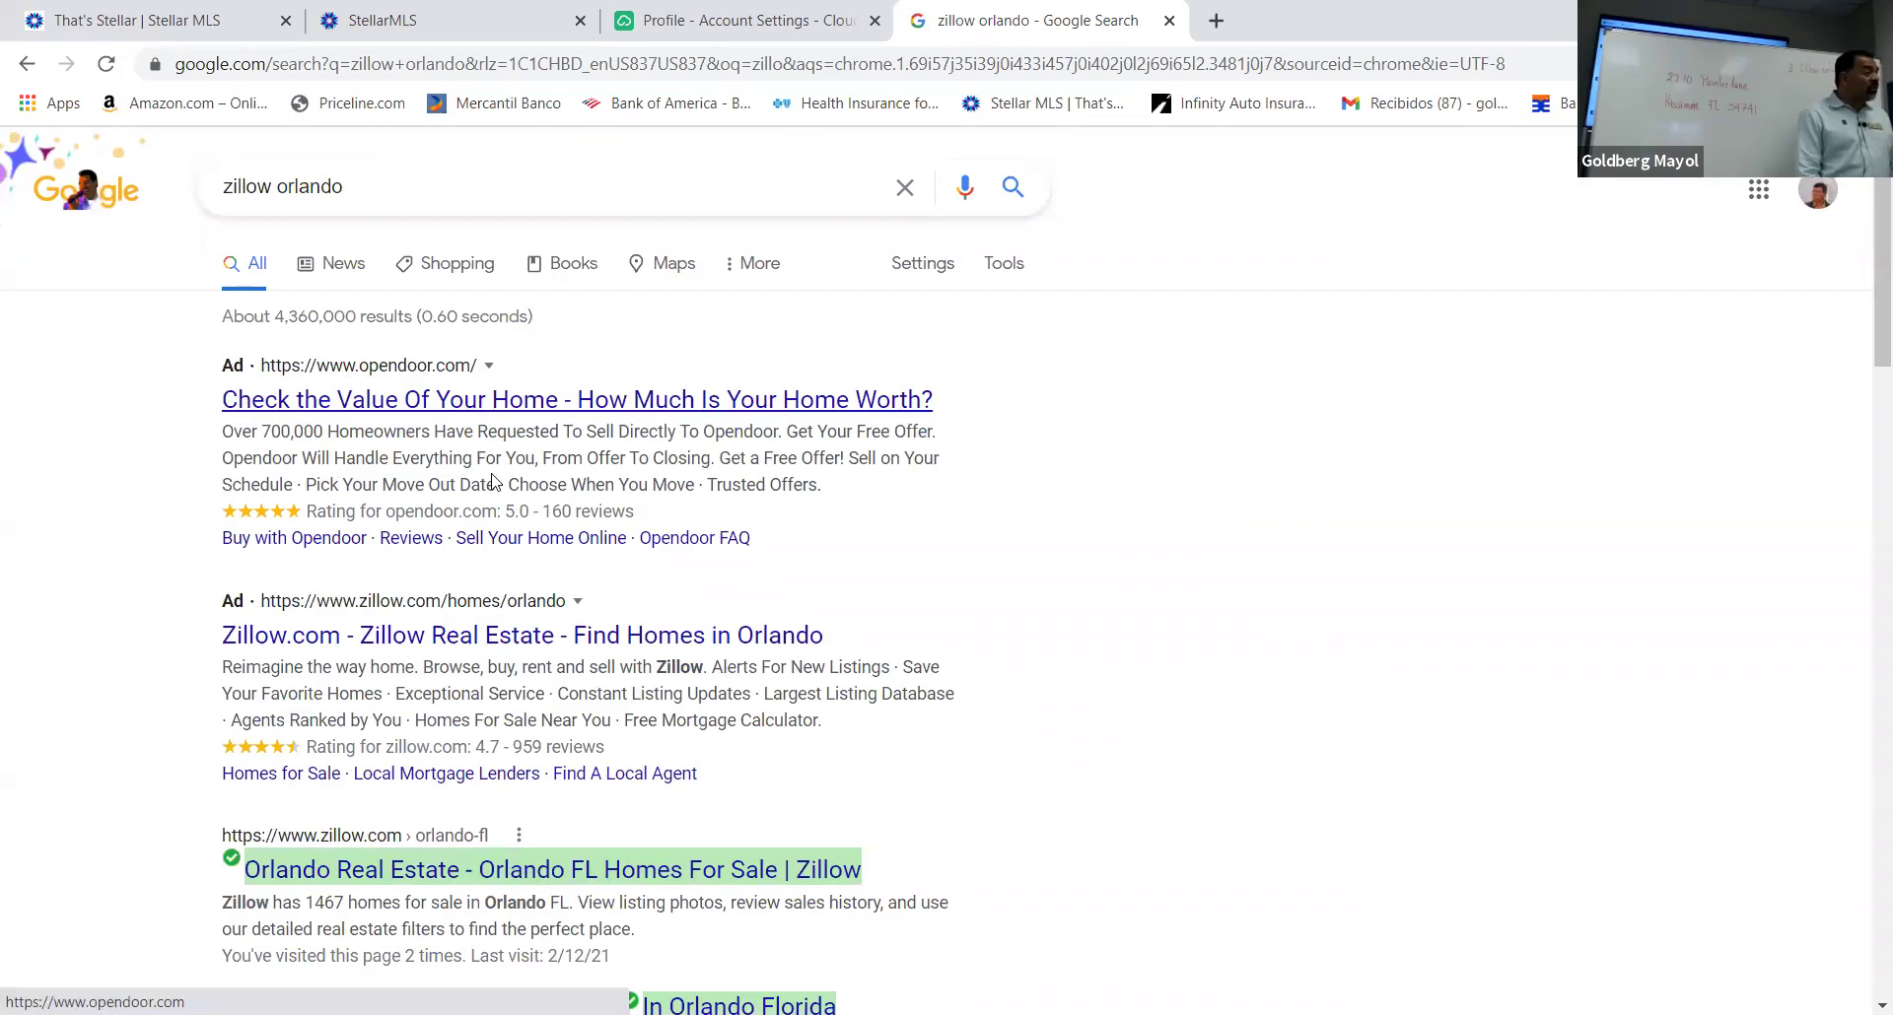
click(450, 647)
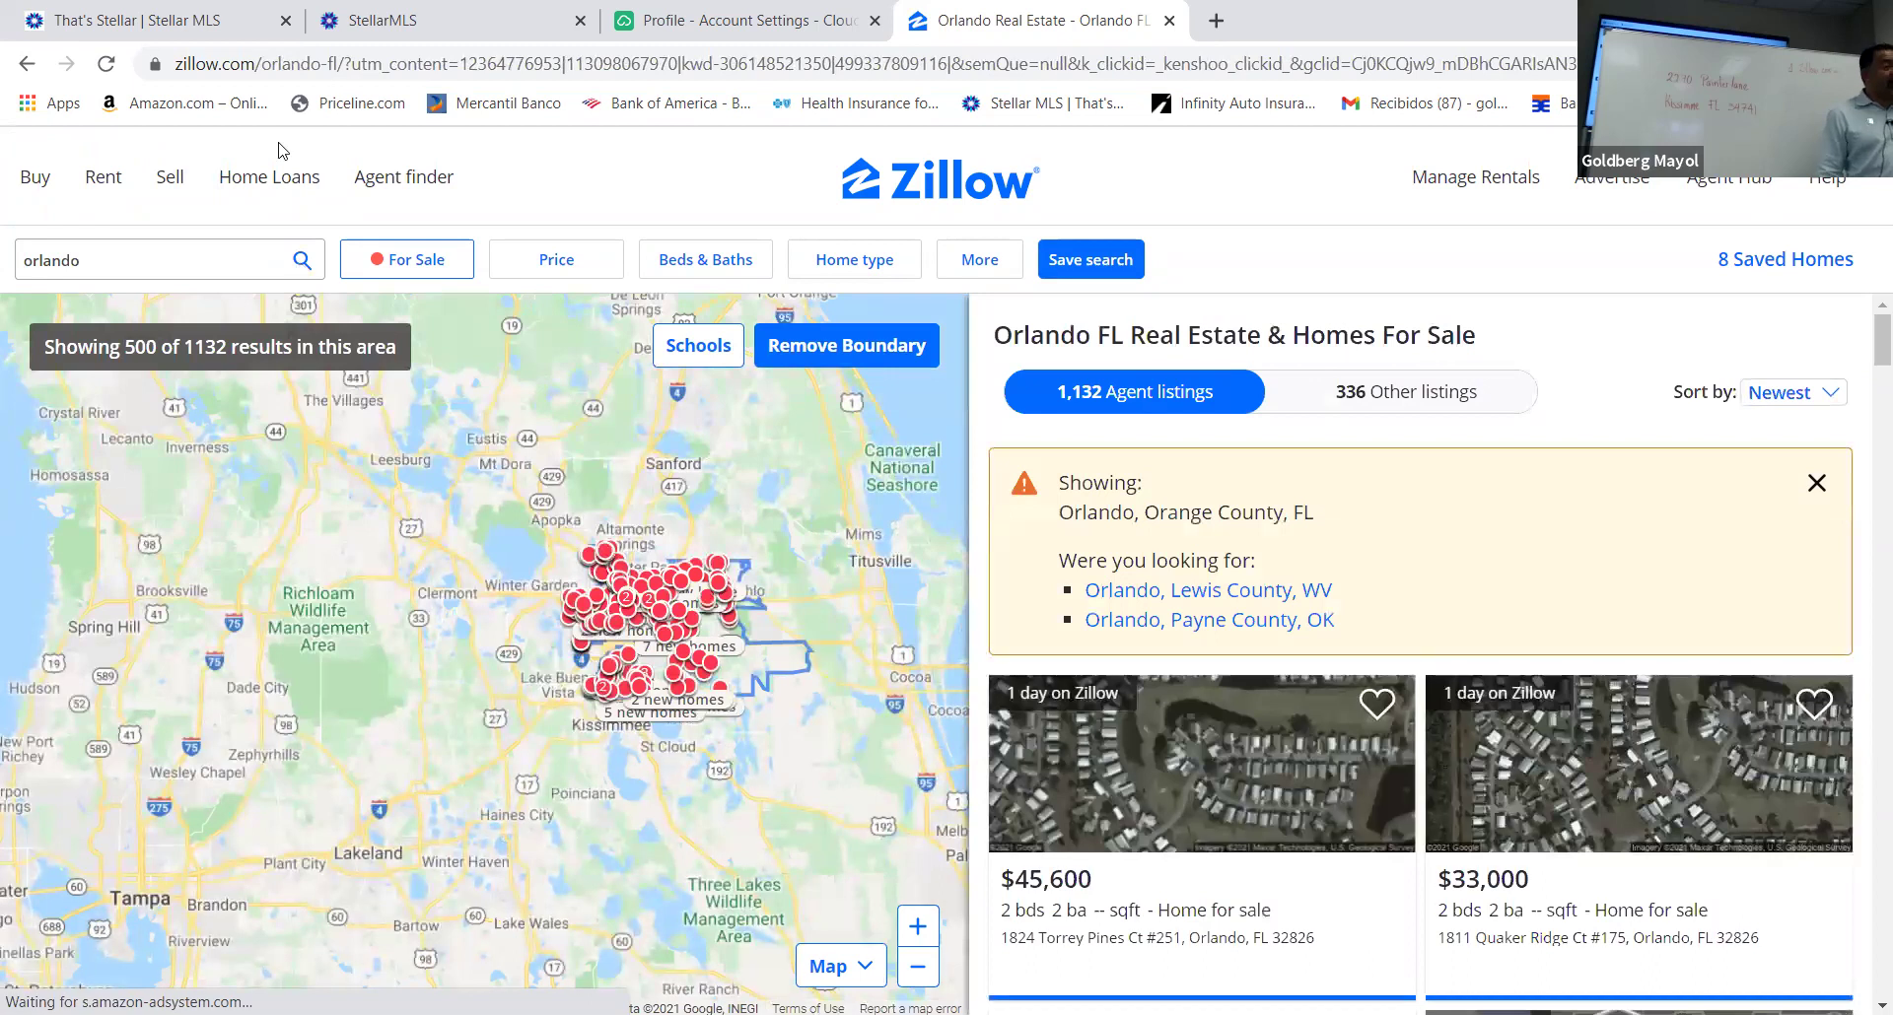
click(234, 255)
key(BackSpace)
key(BackSpace)
key(BackSpace)
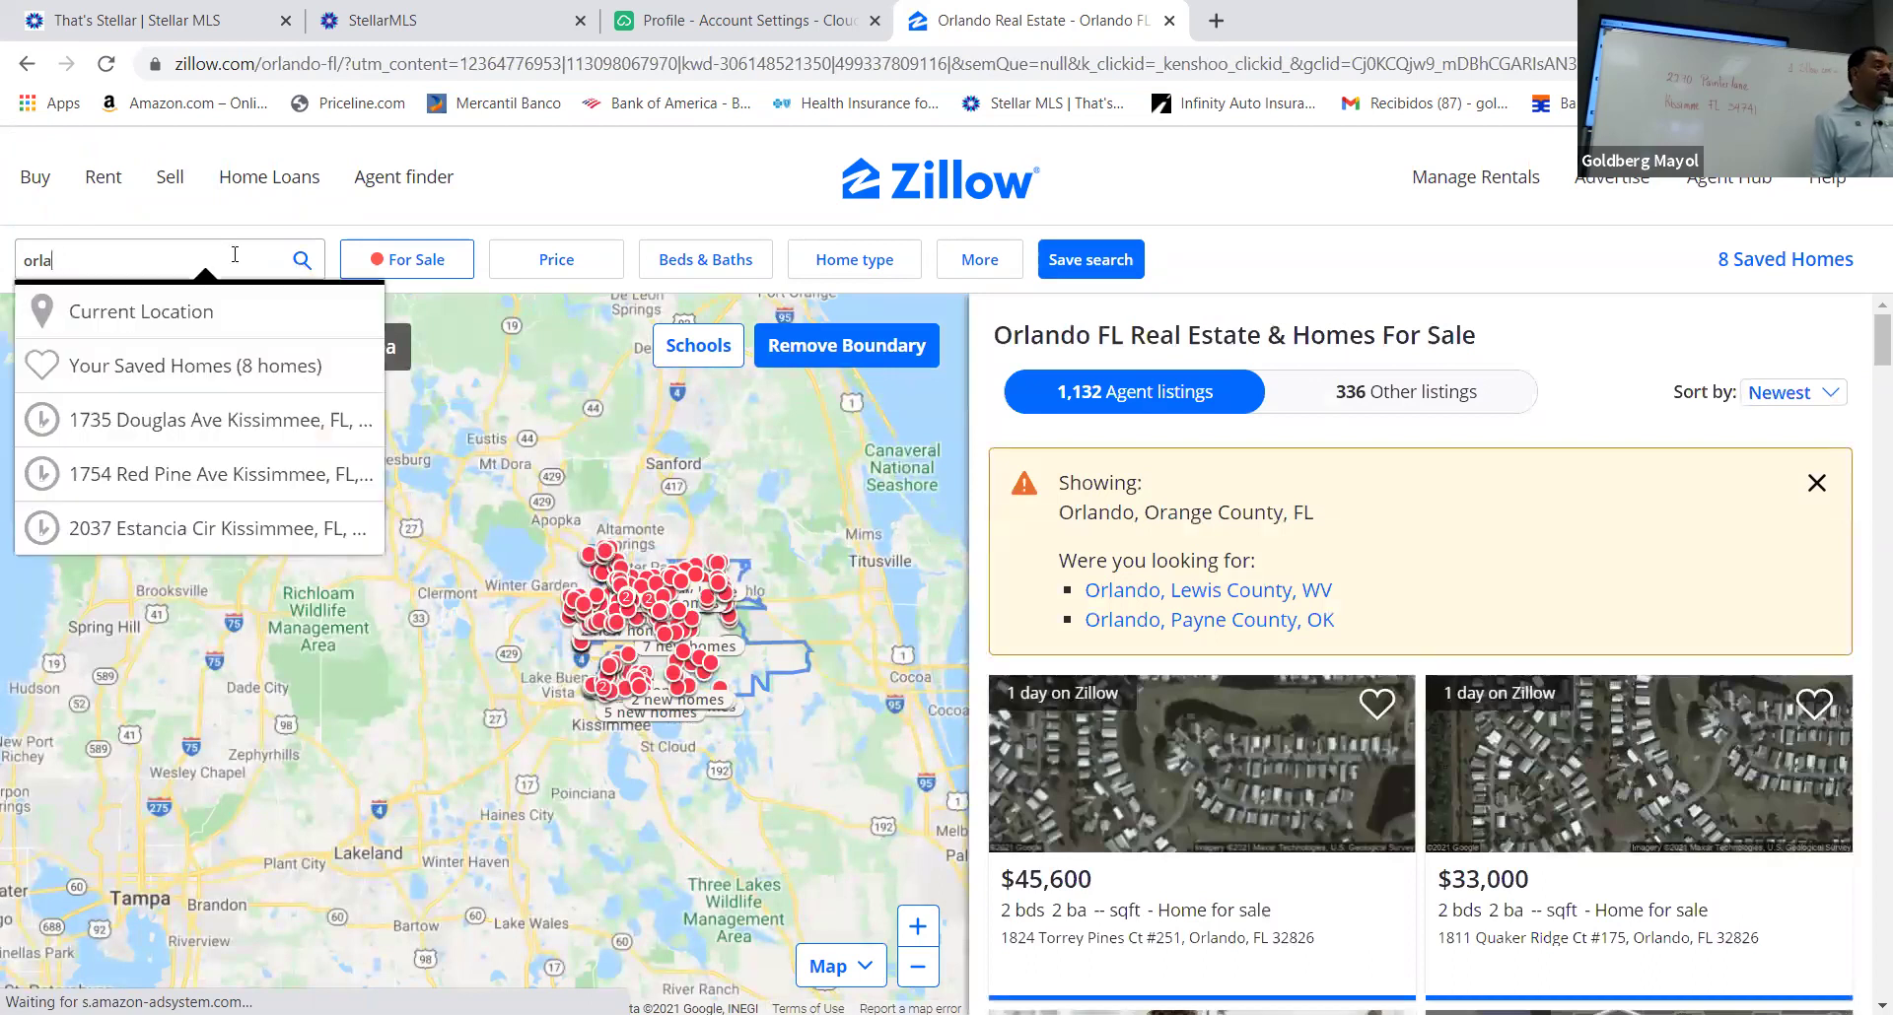
key(BackSpace)
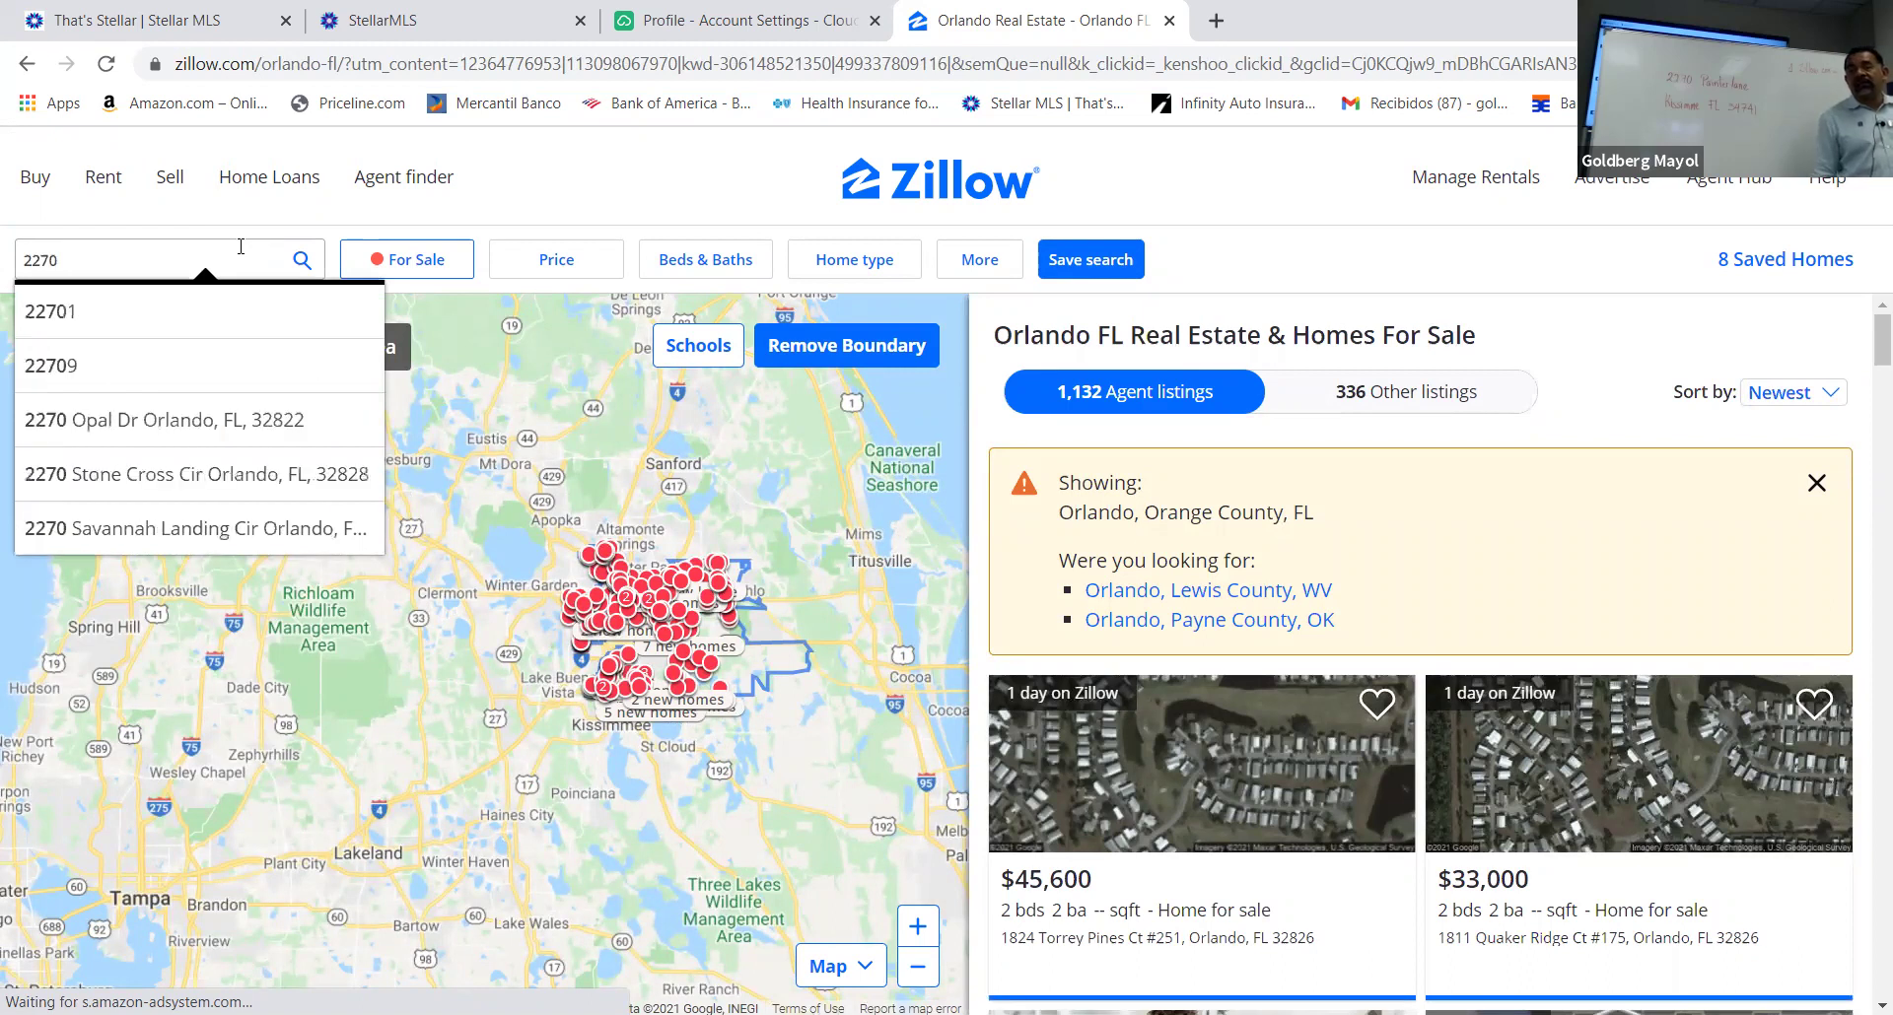
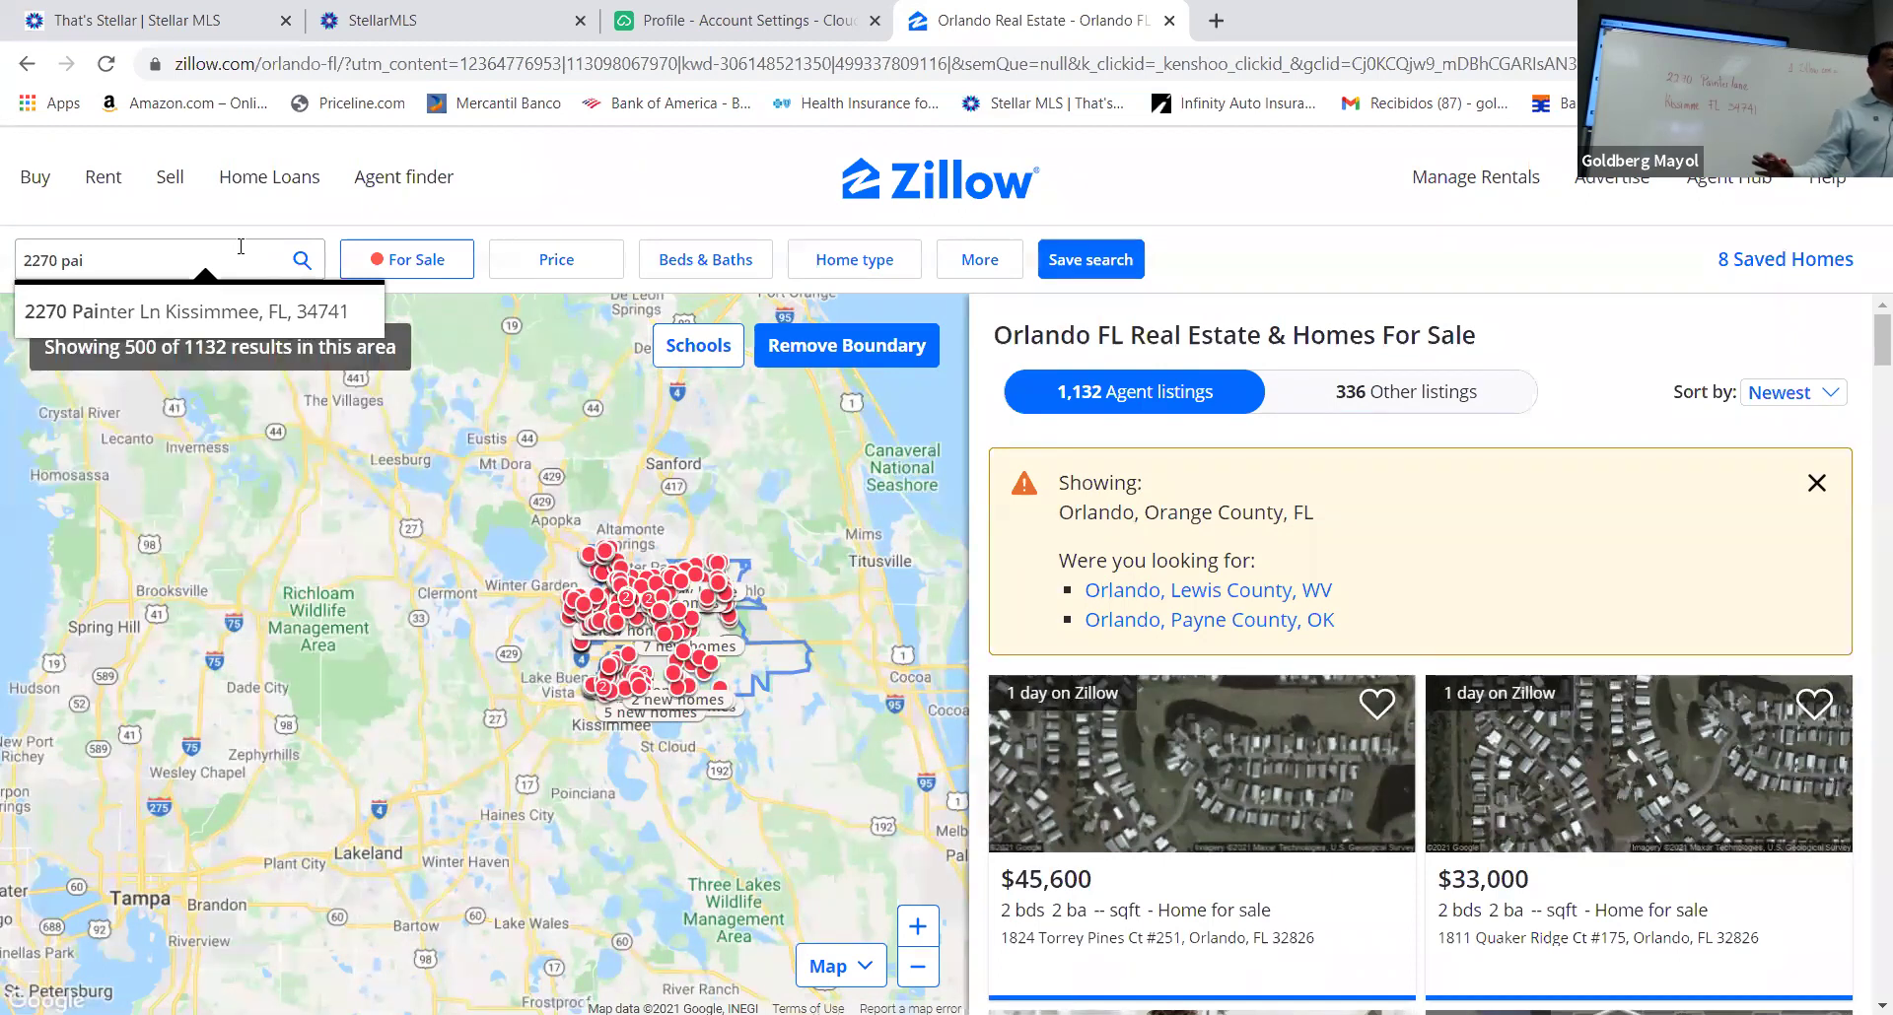
click(231, 321)
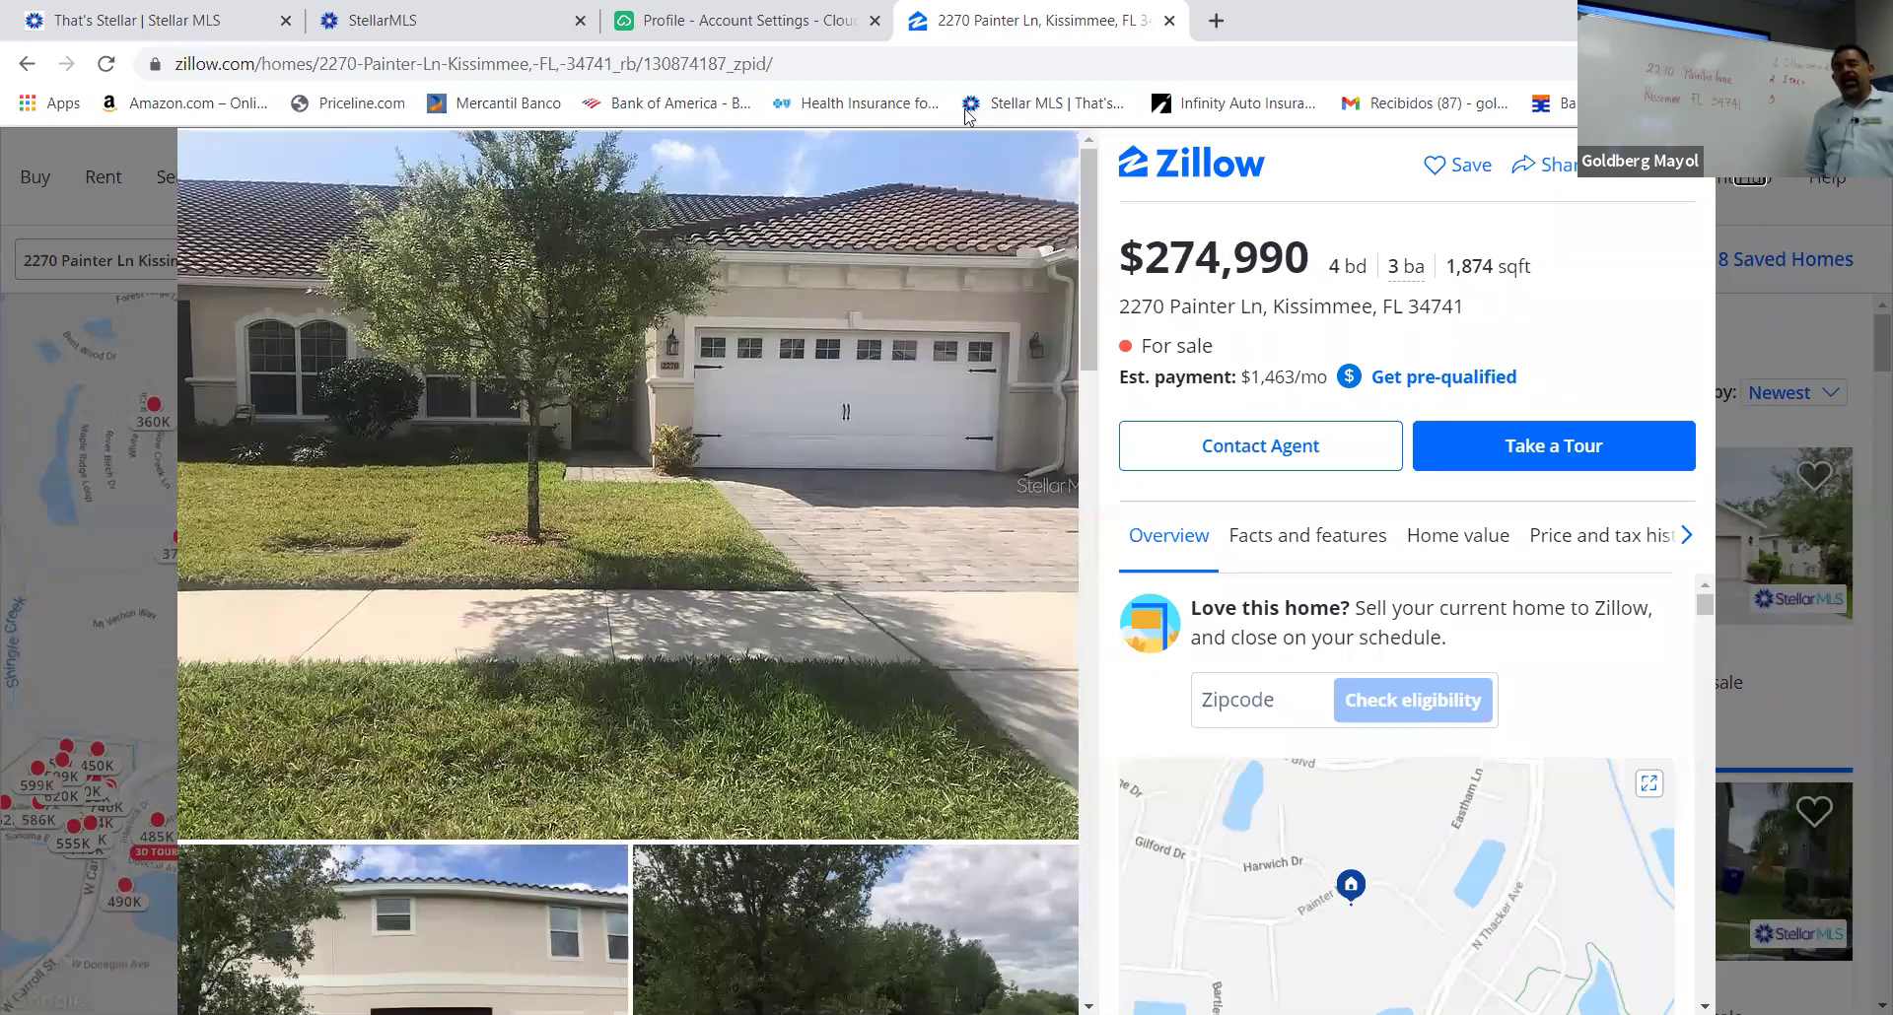
click(490, 32)
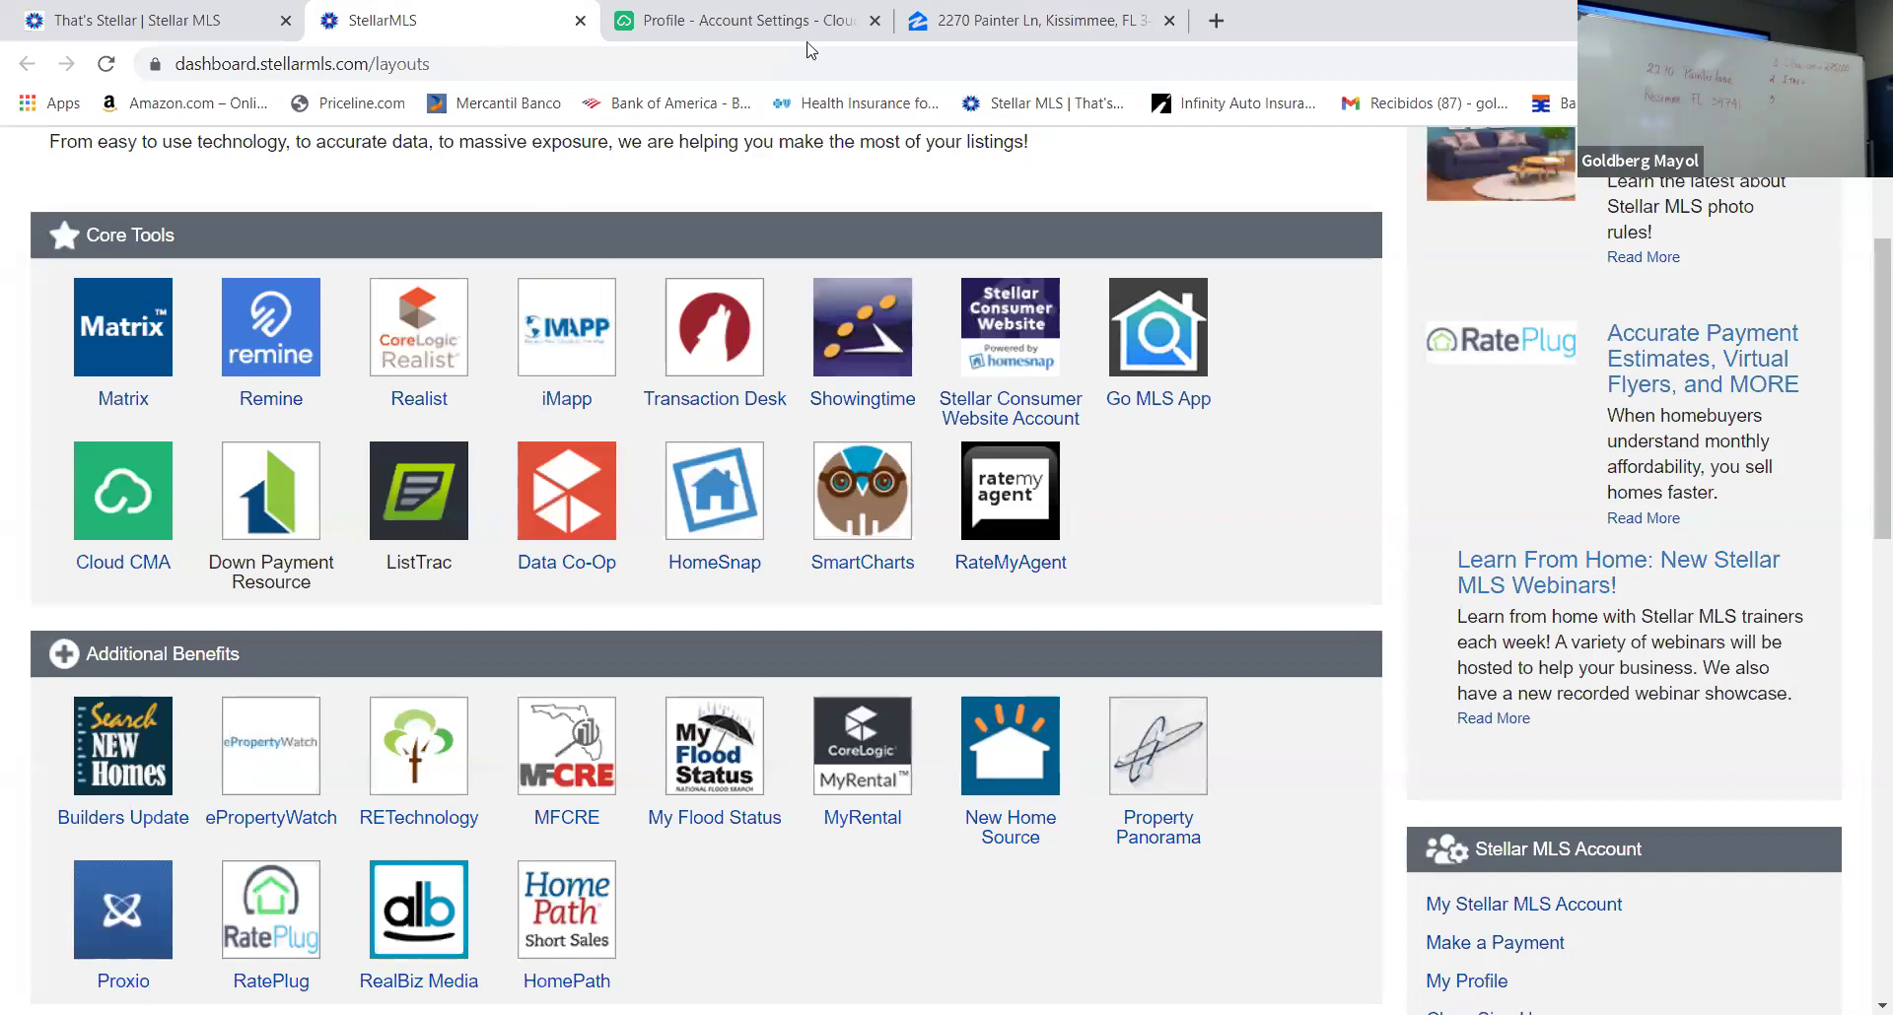
scroll(552, 395, up, 3)
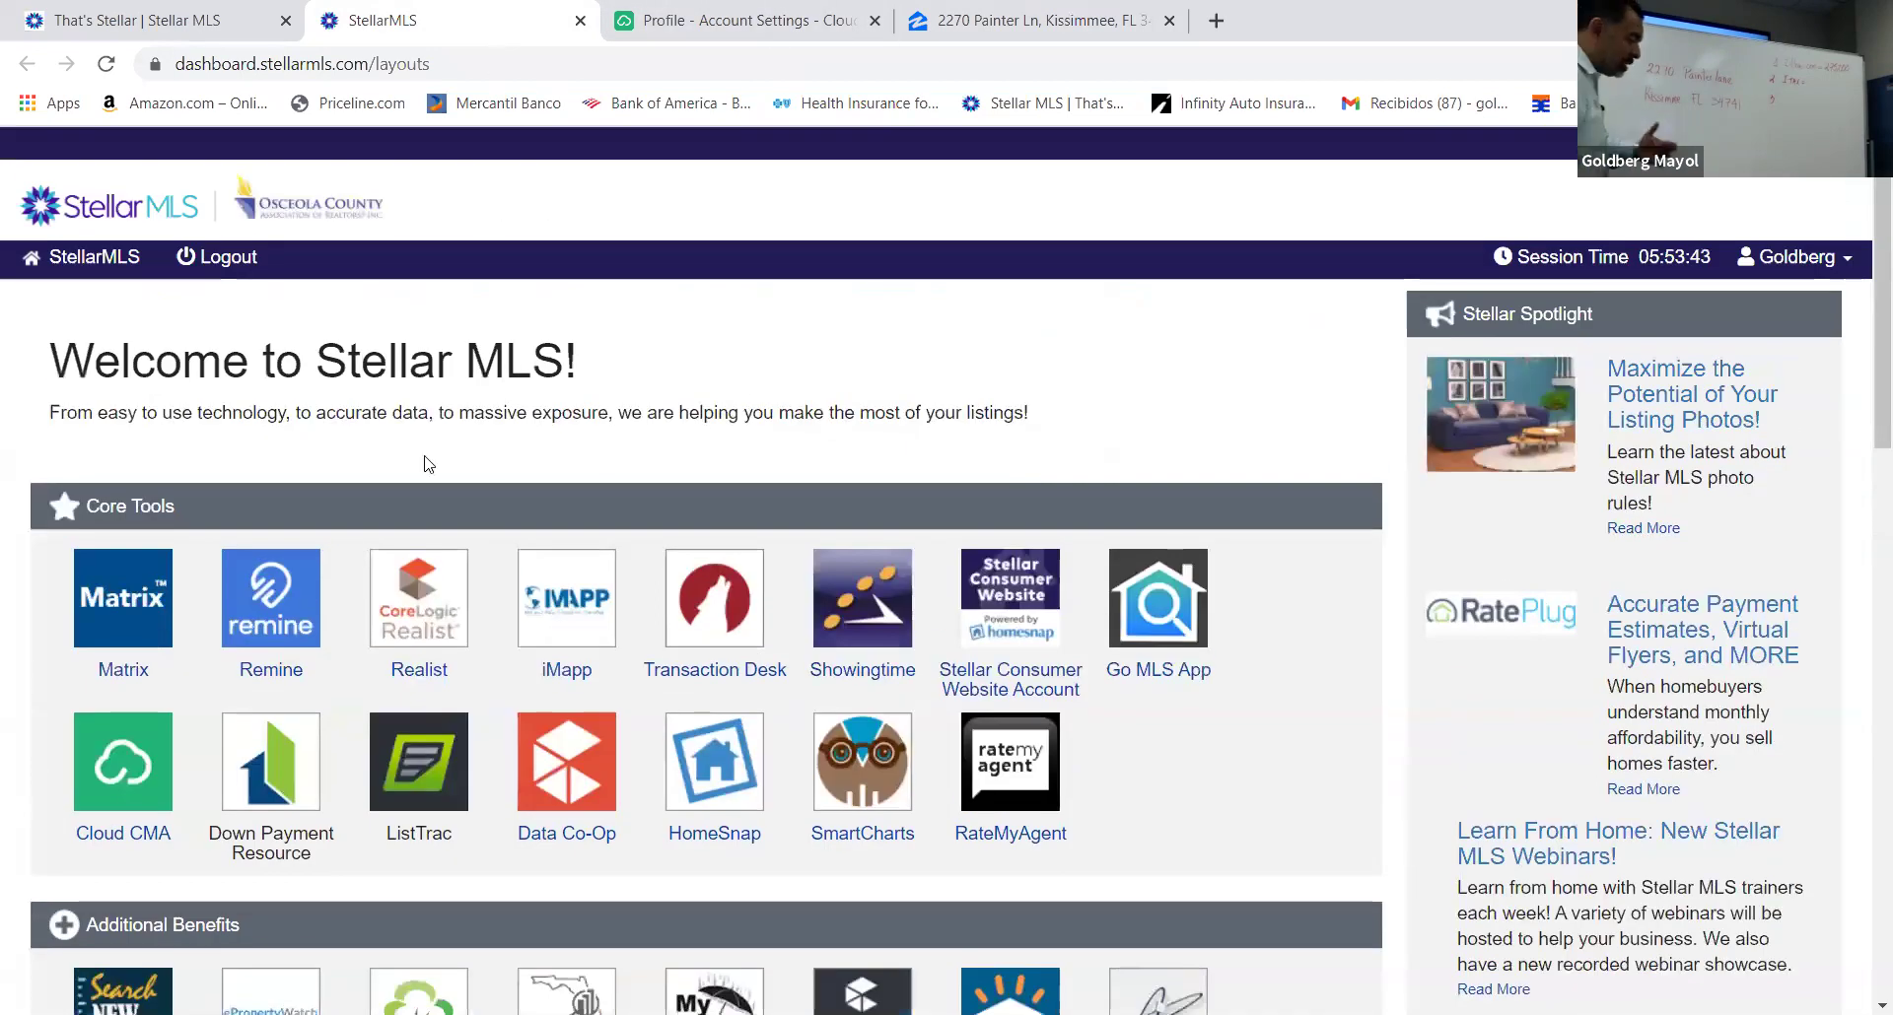
click(98, 603)
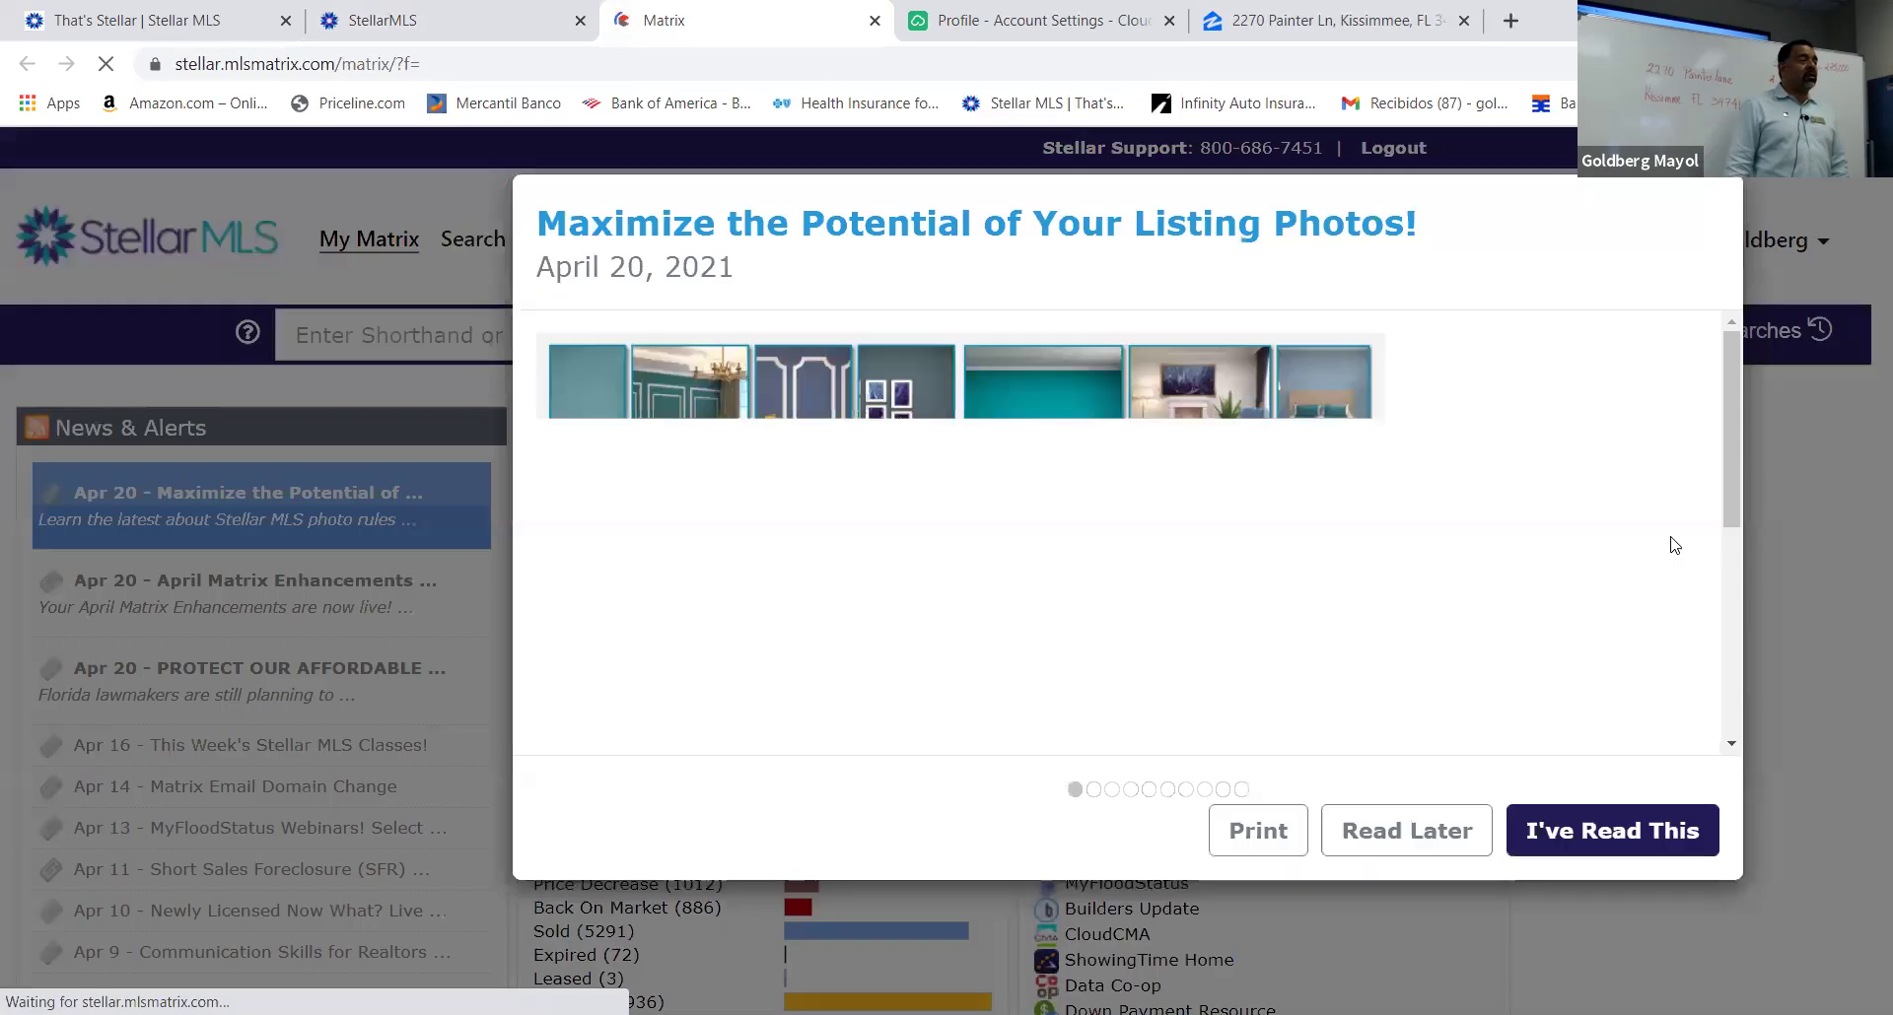
click(1408, 833)
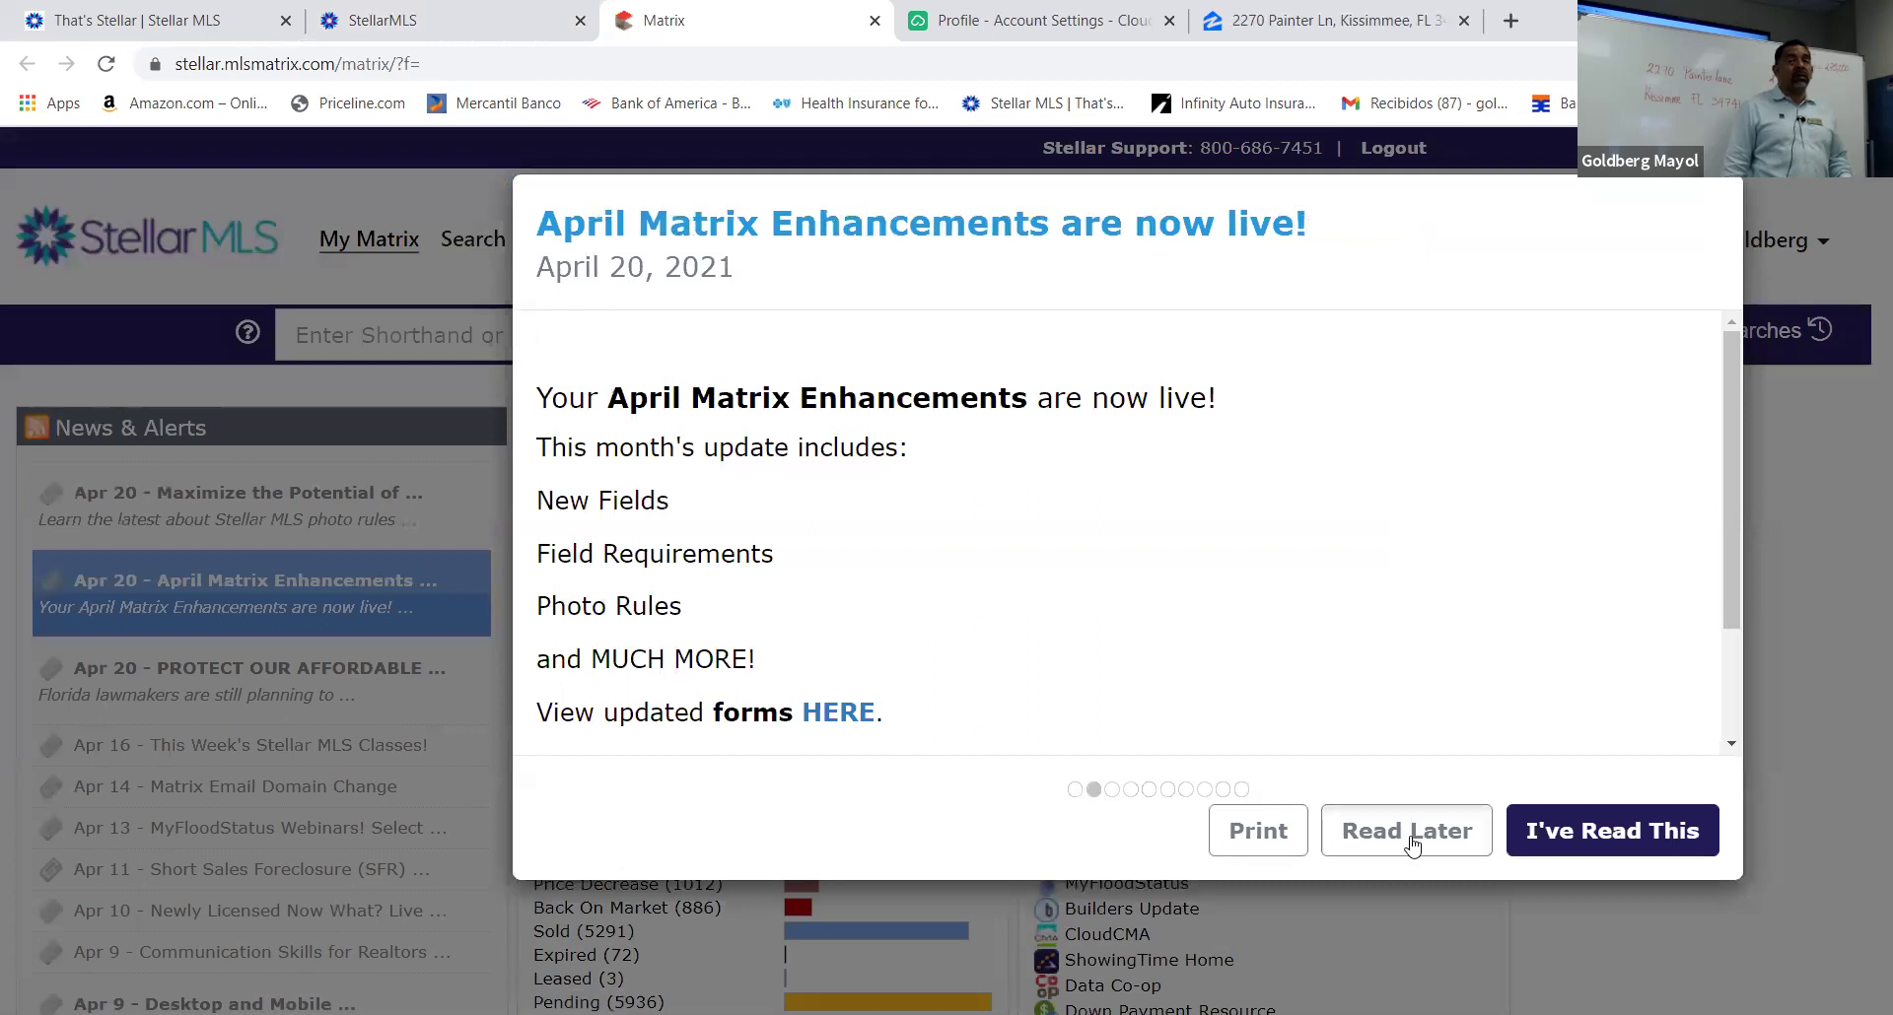
click(1409, 833)
click(1411, 836)
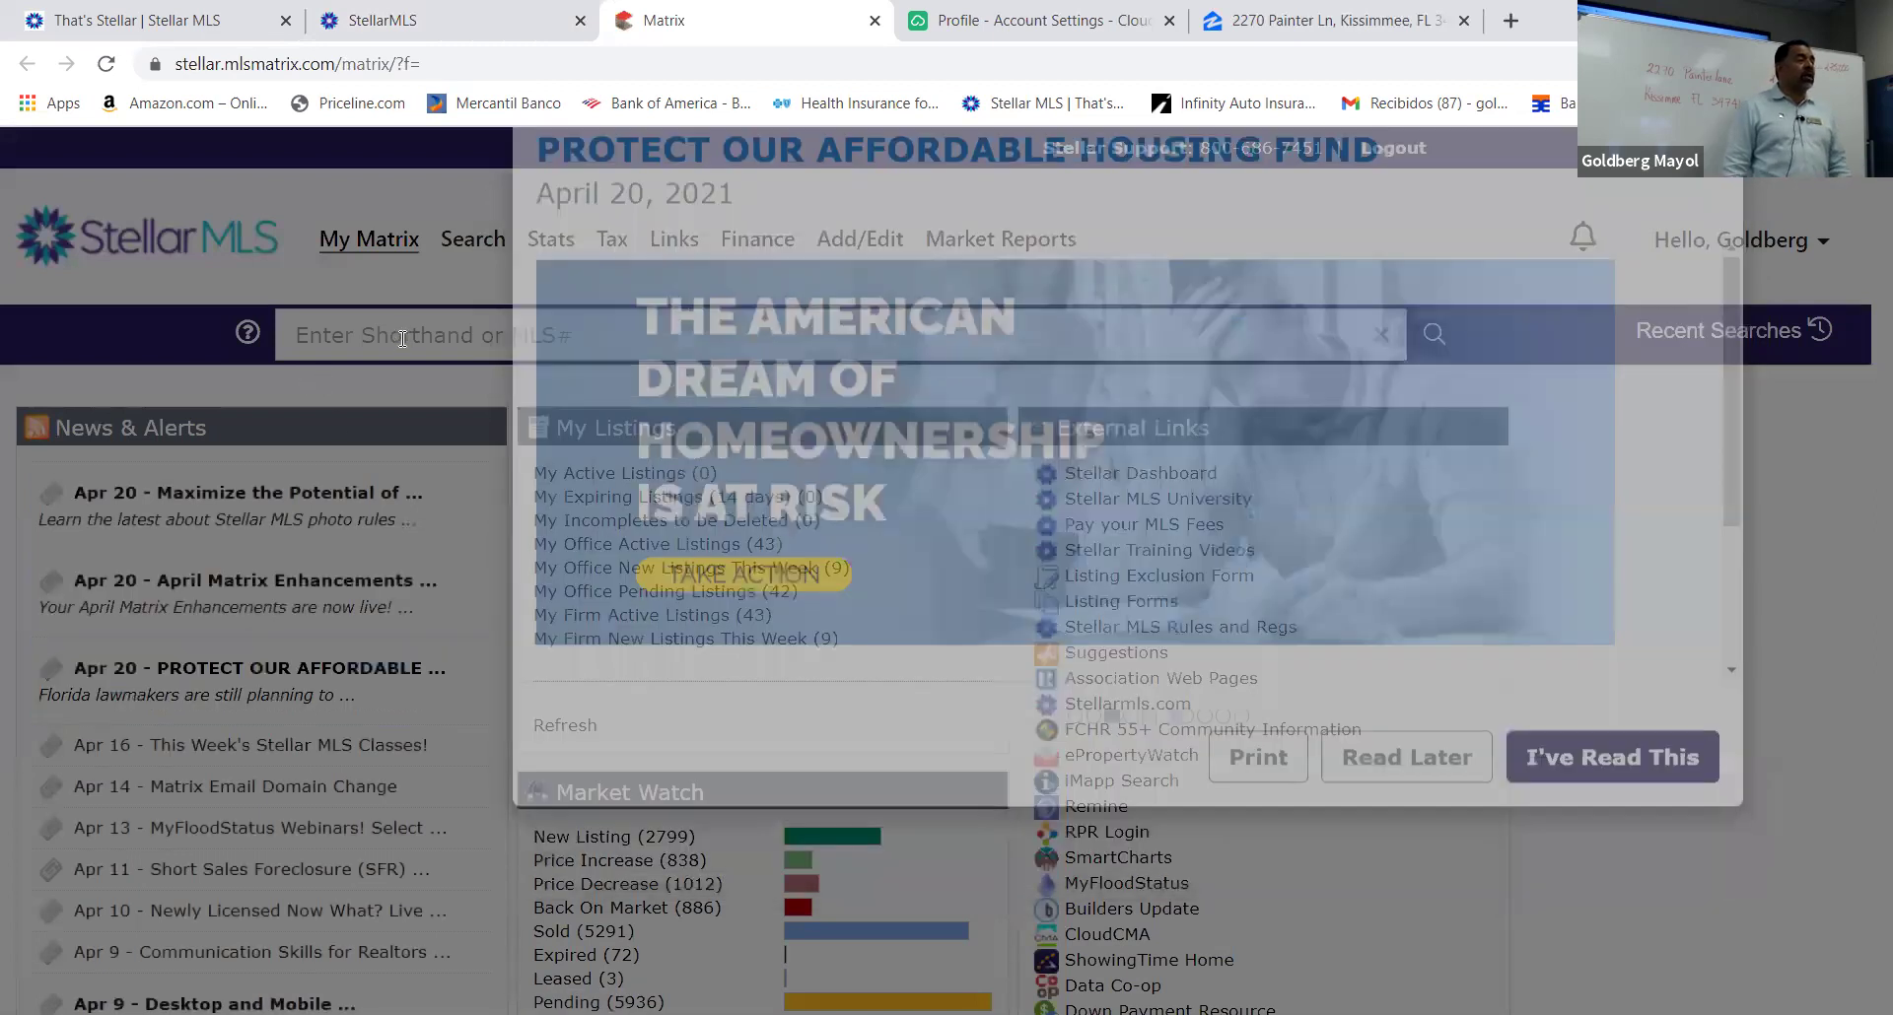
click(402, 338)
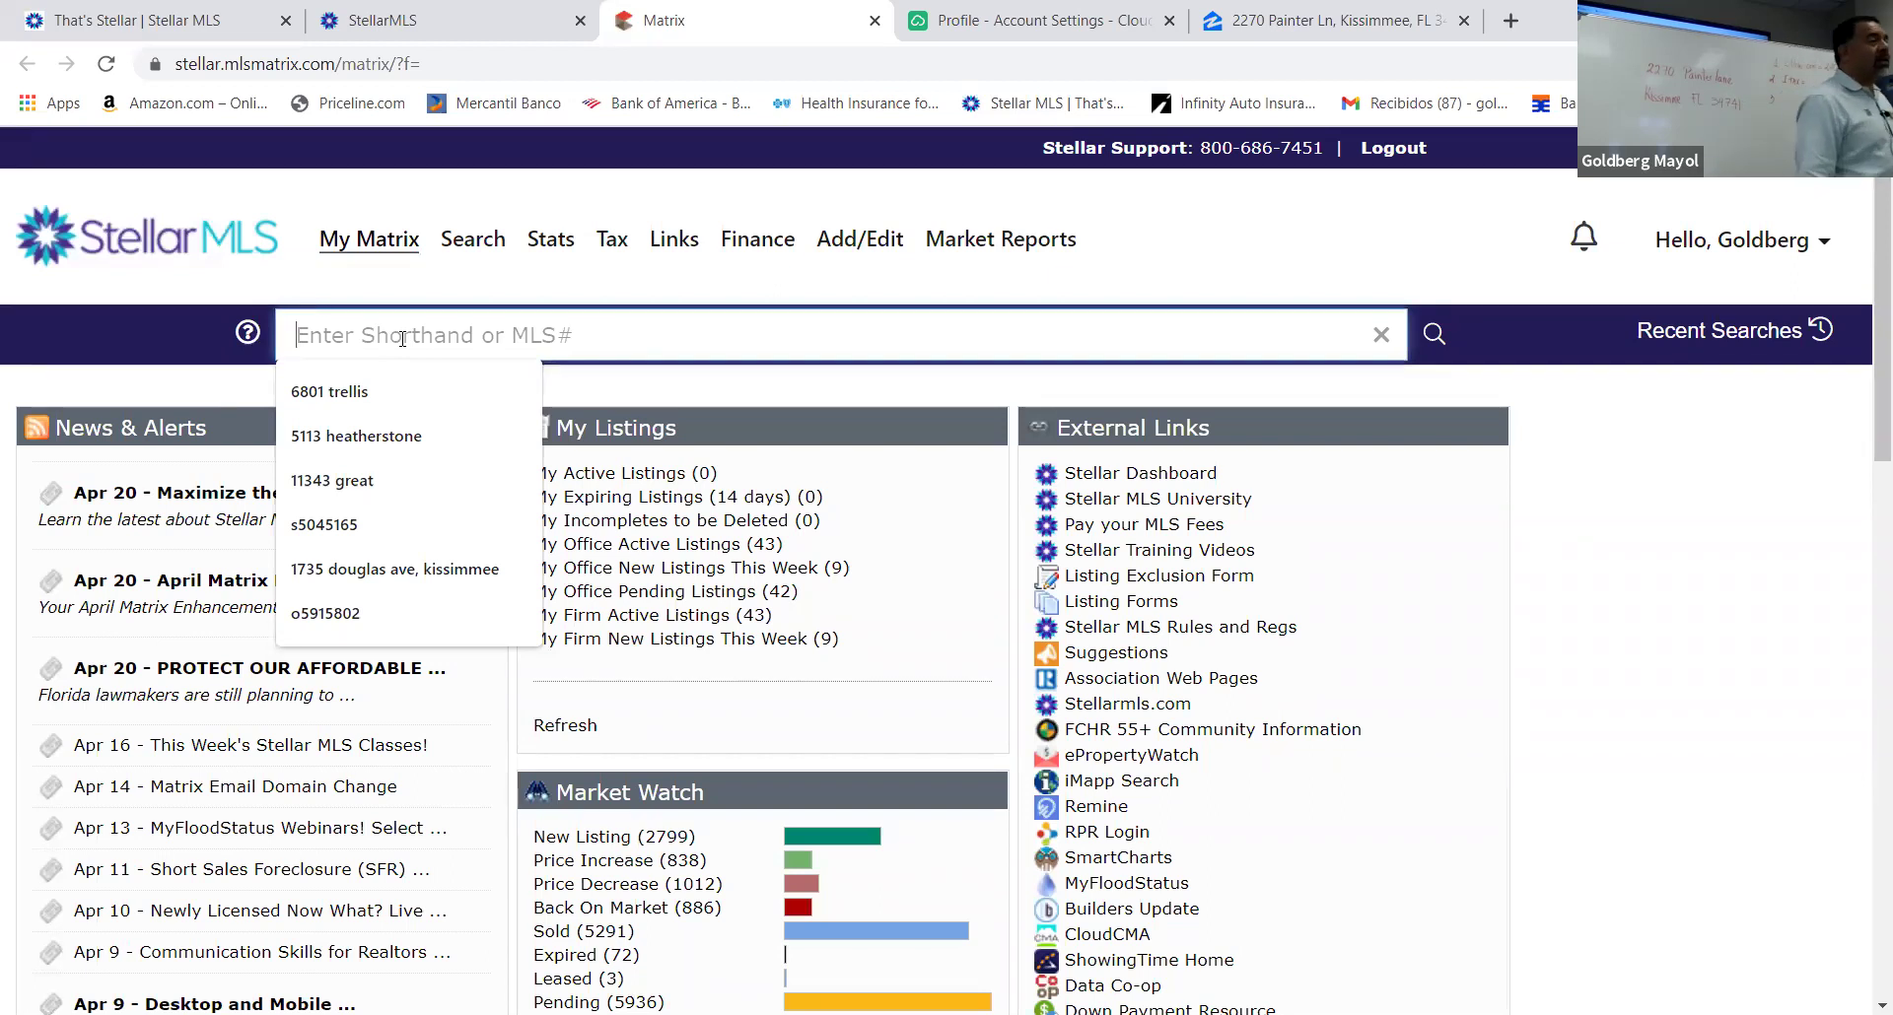
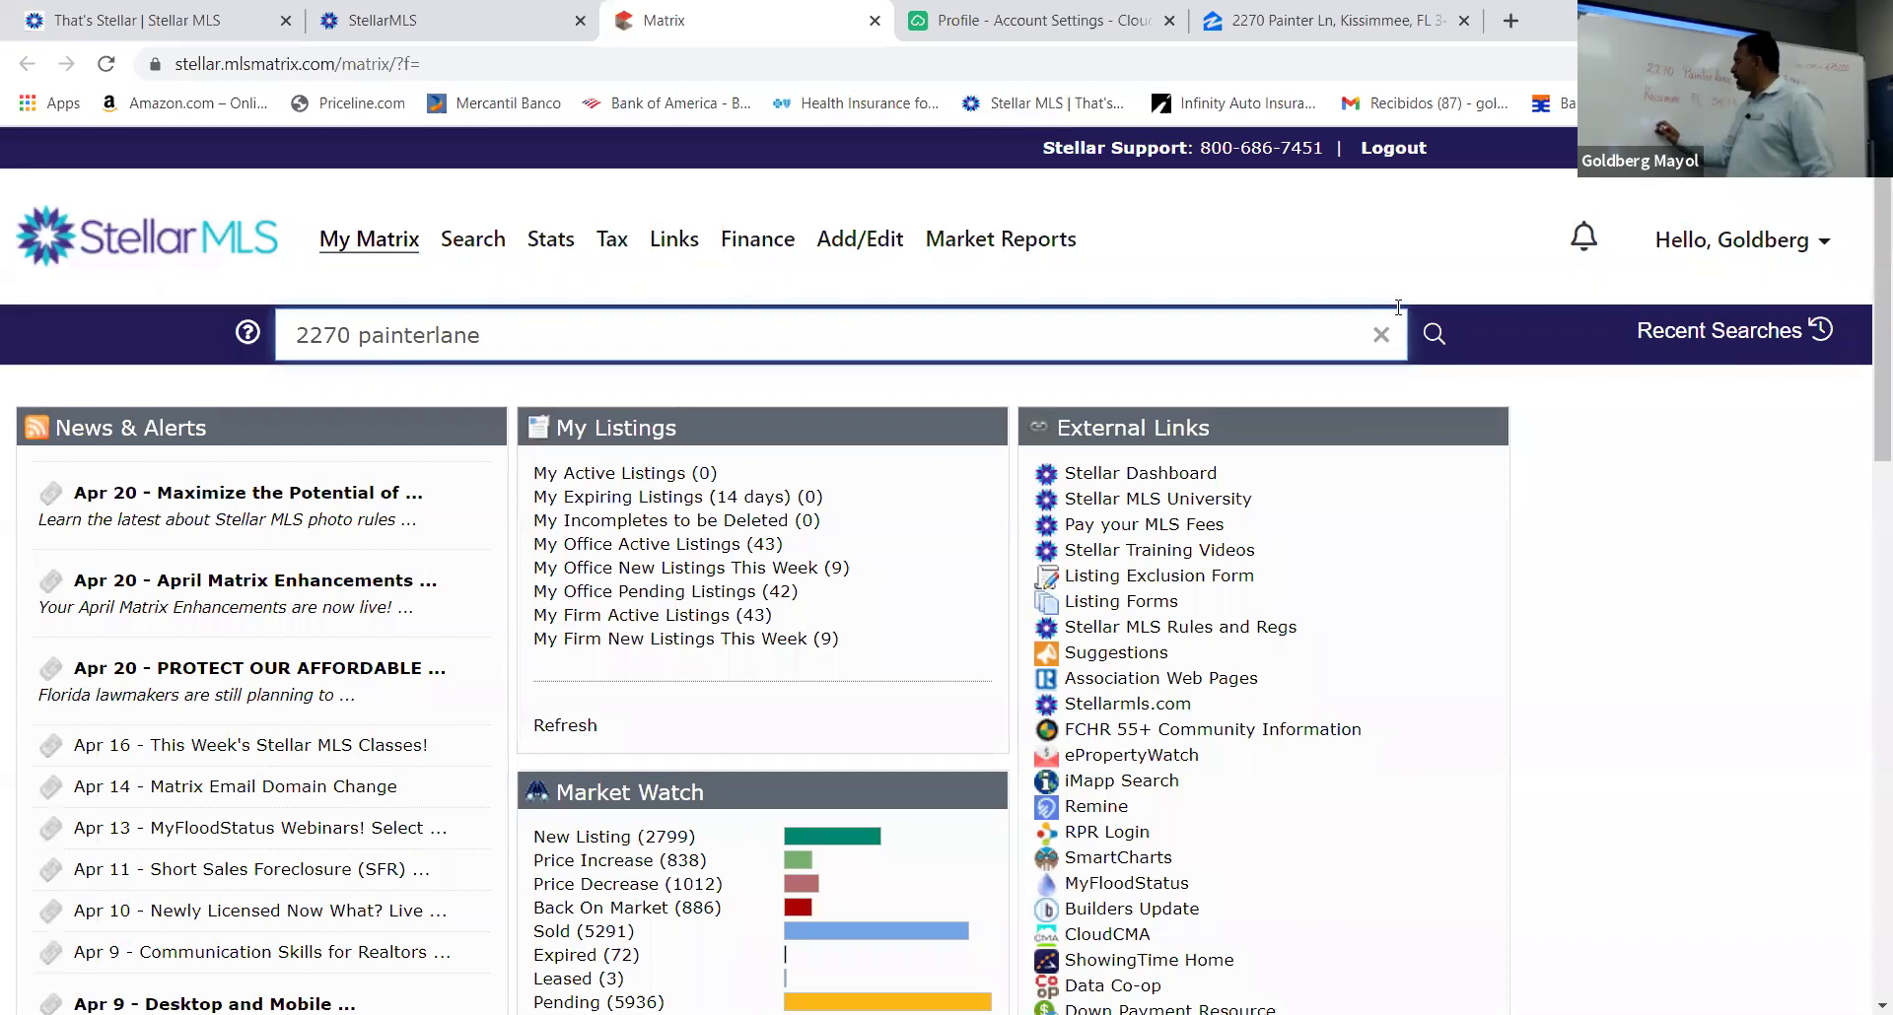
click(1432, 337)
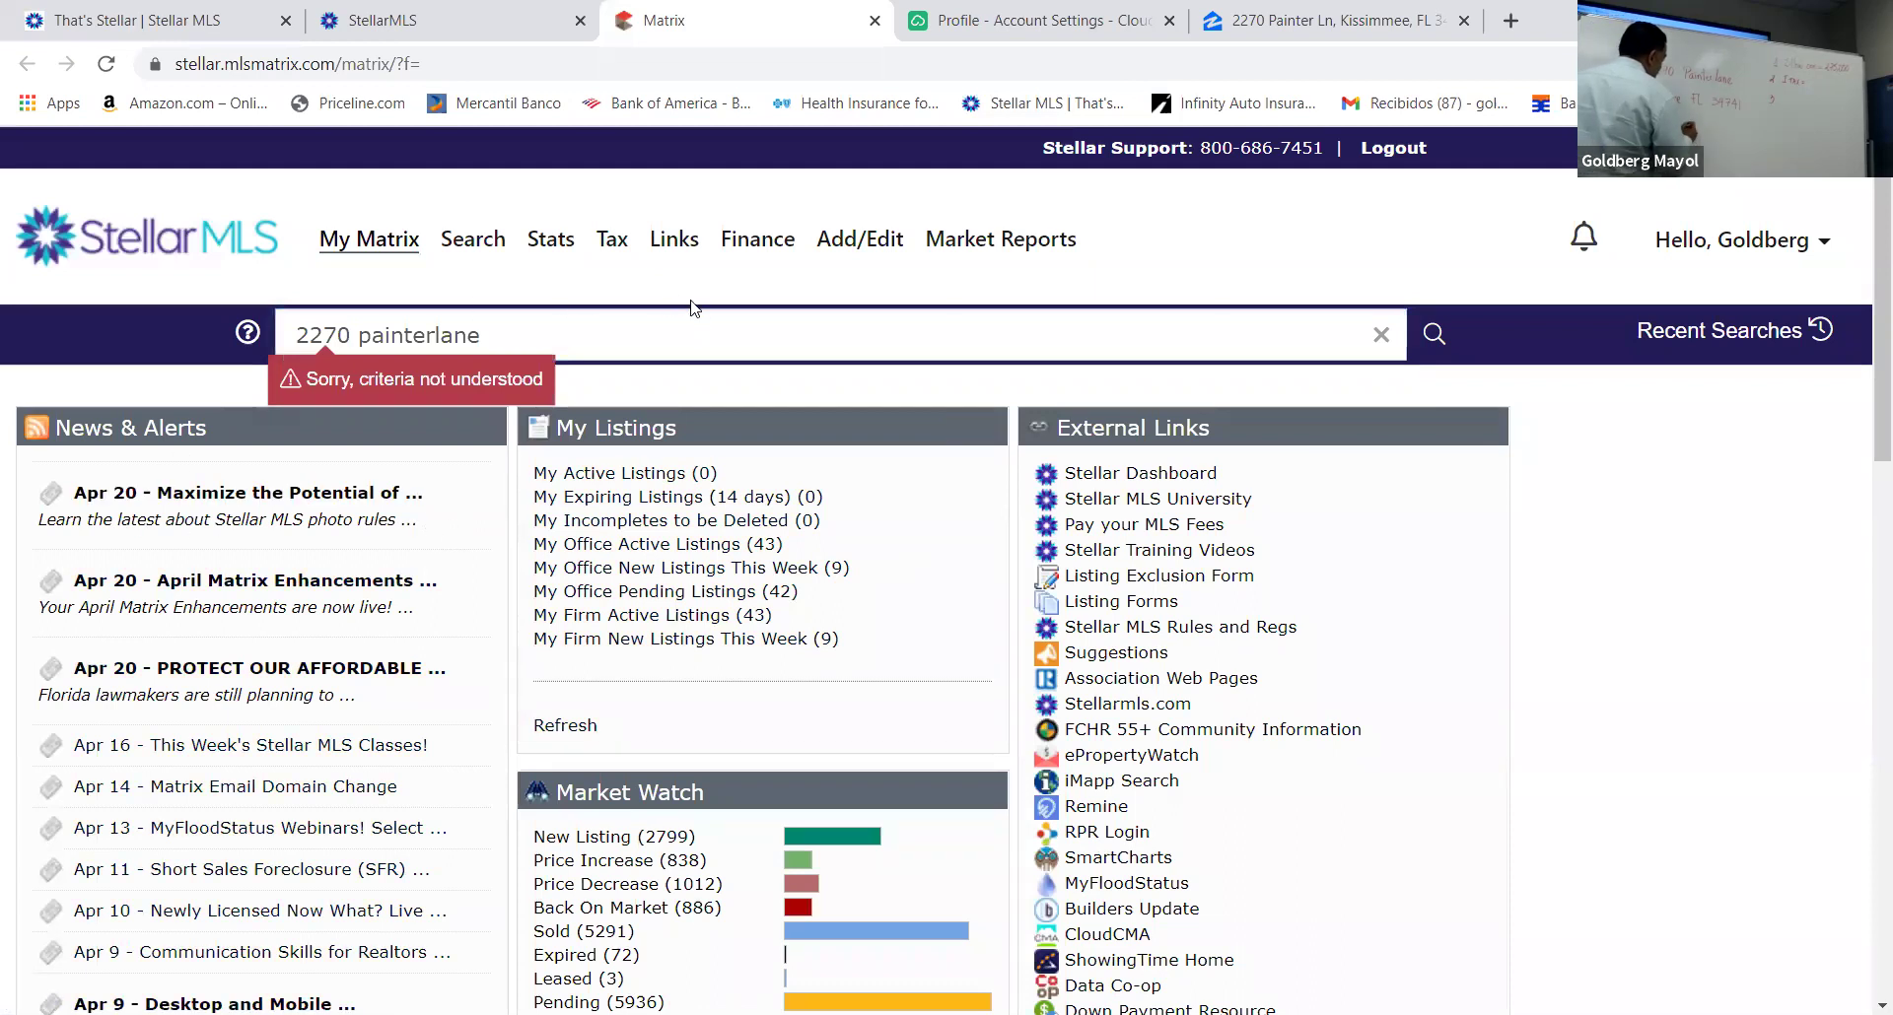
click(473, 252)
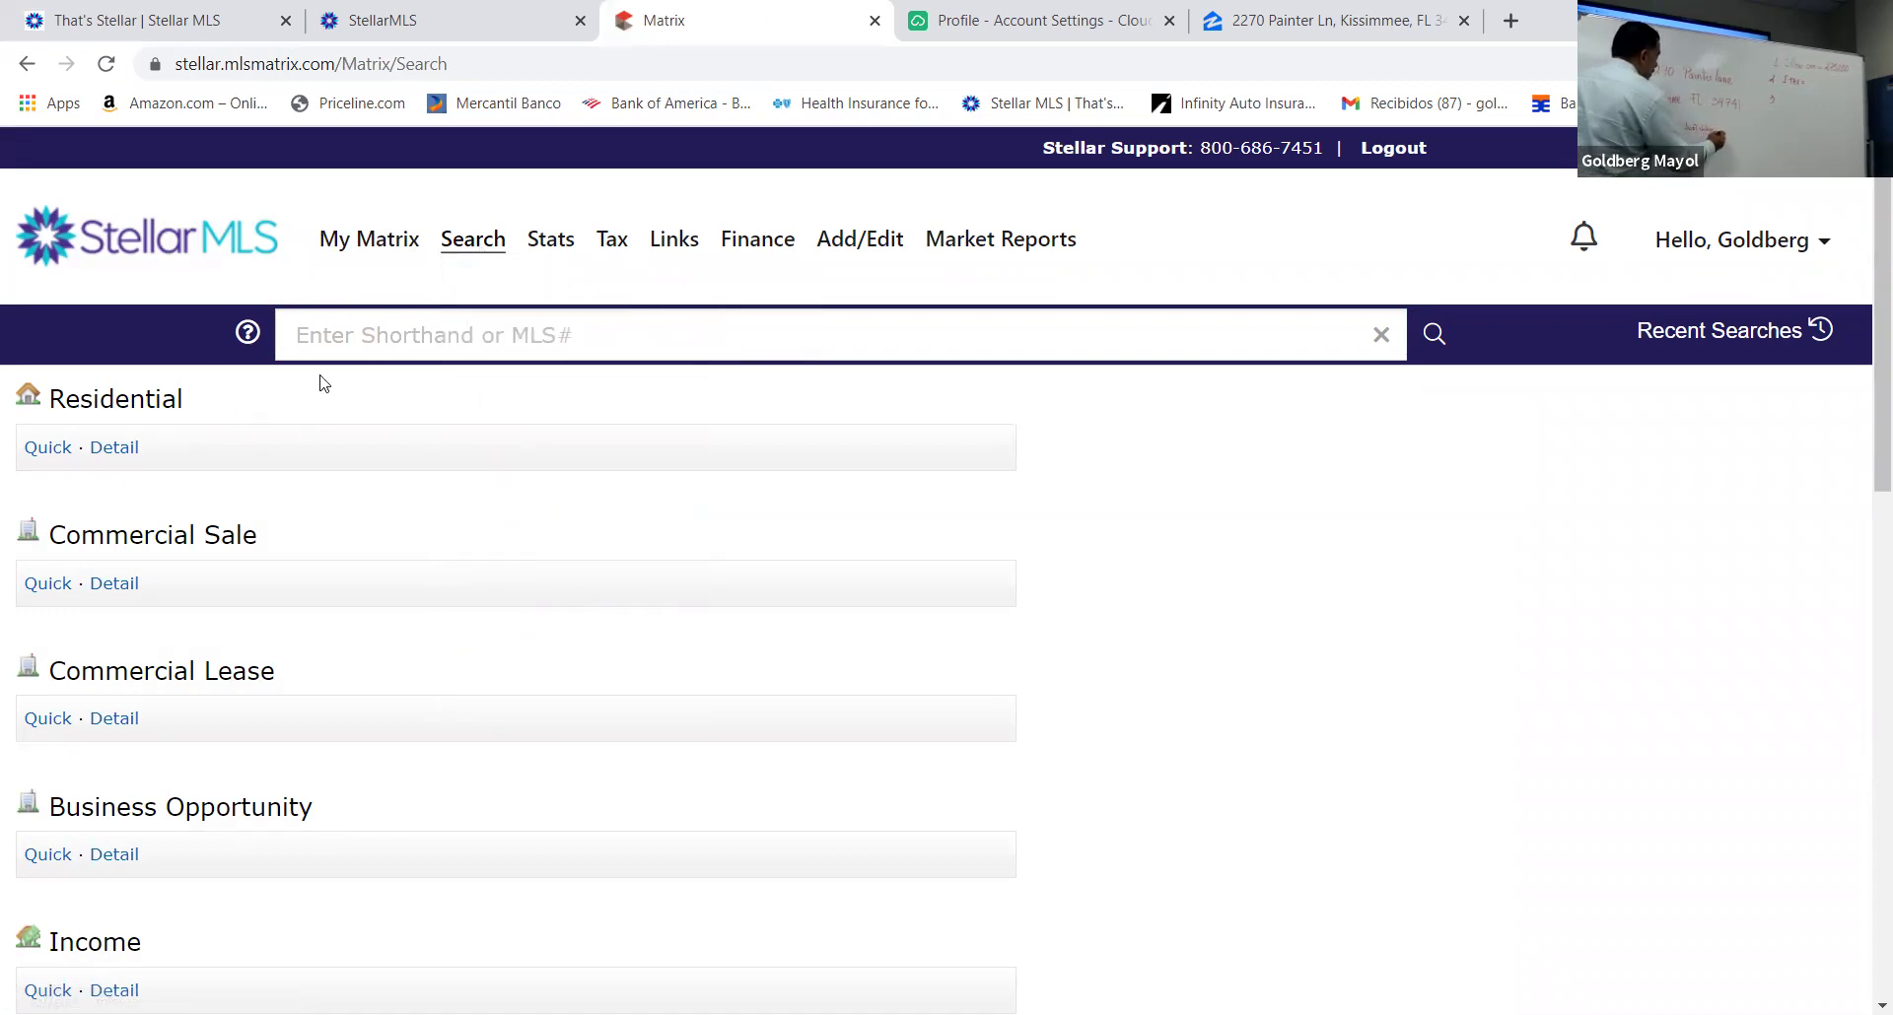
click(50, 449)
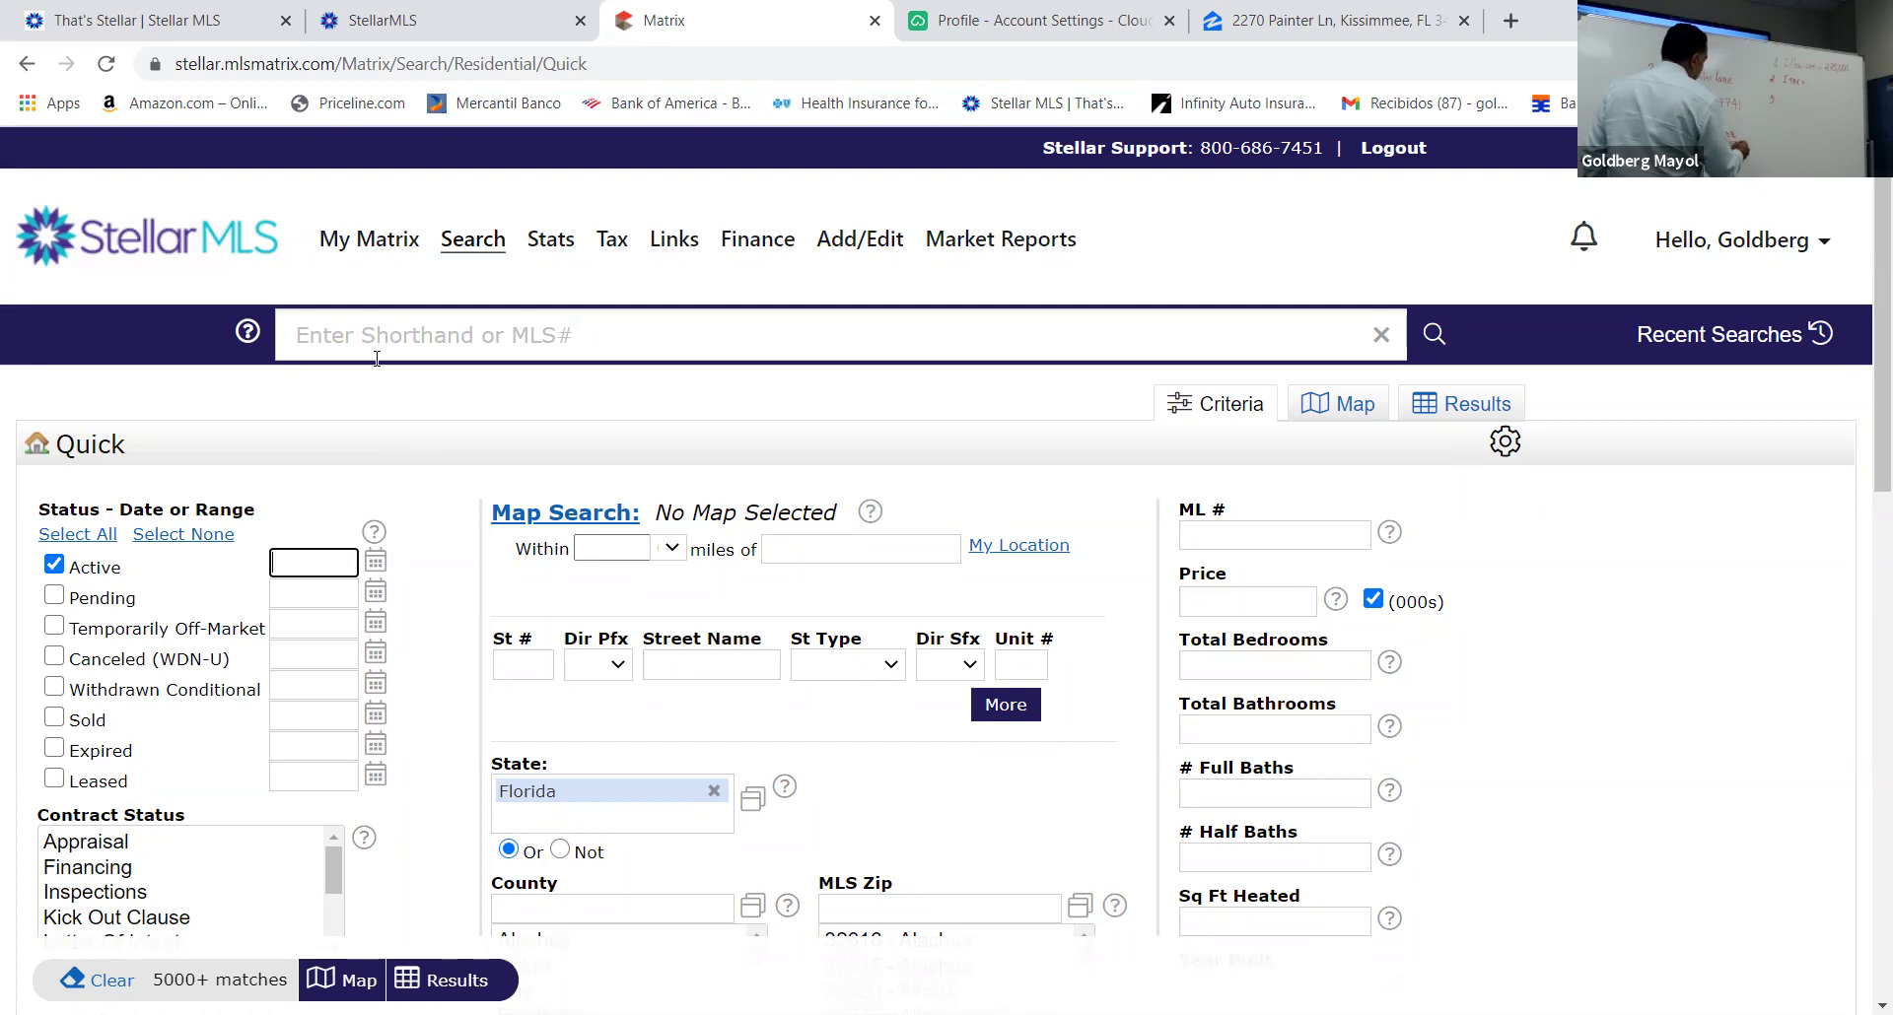
click(523, 669)
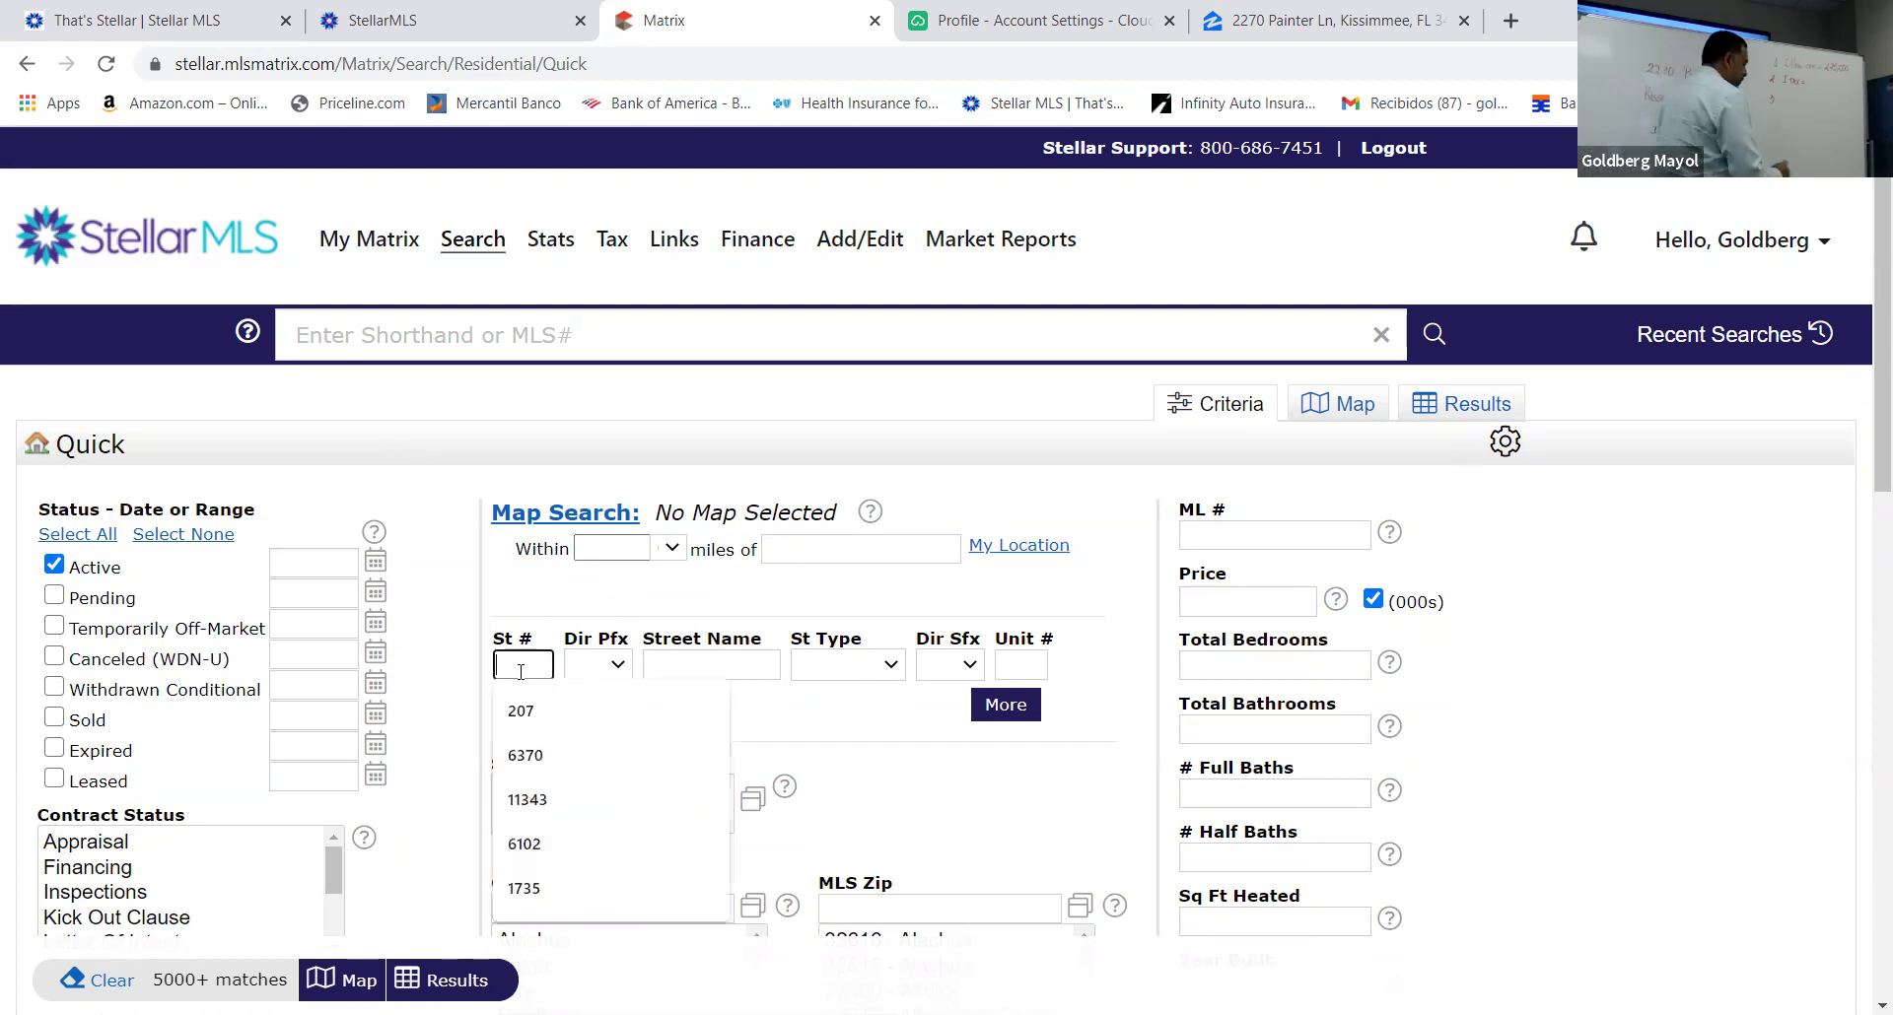
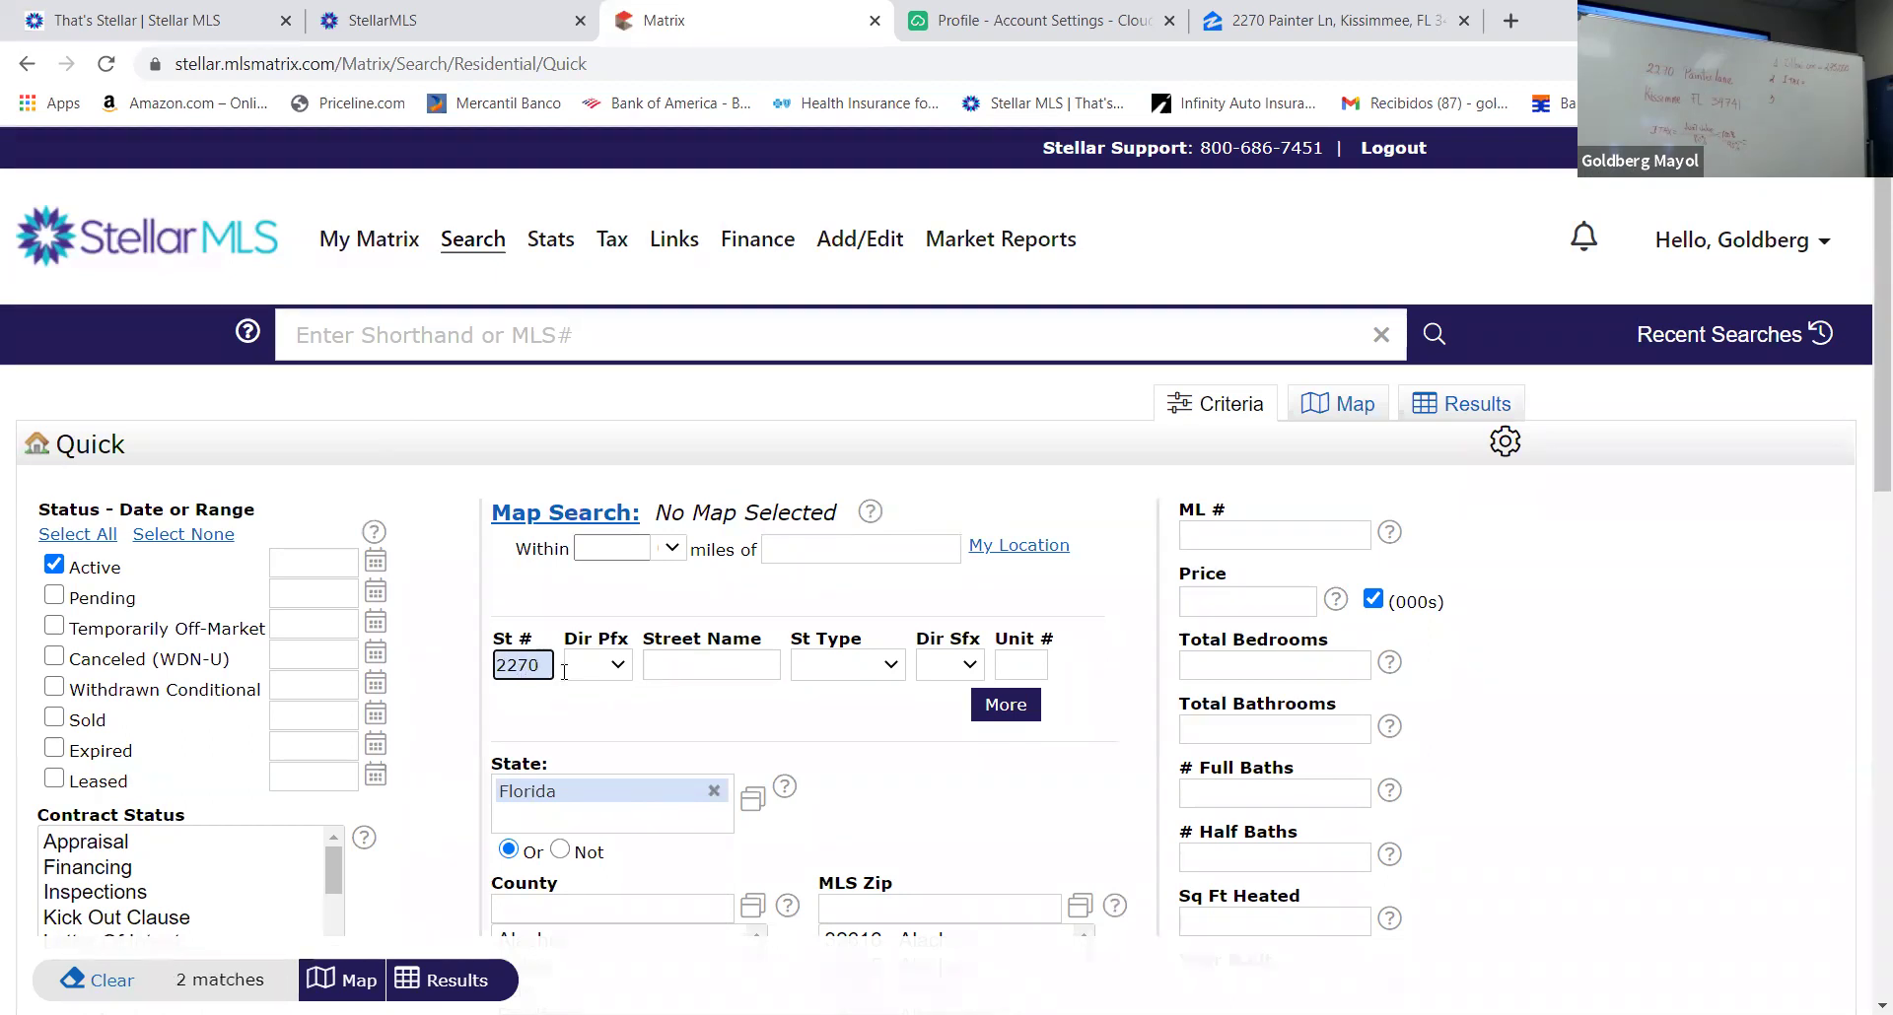
click(686, 656)
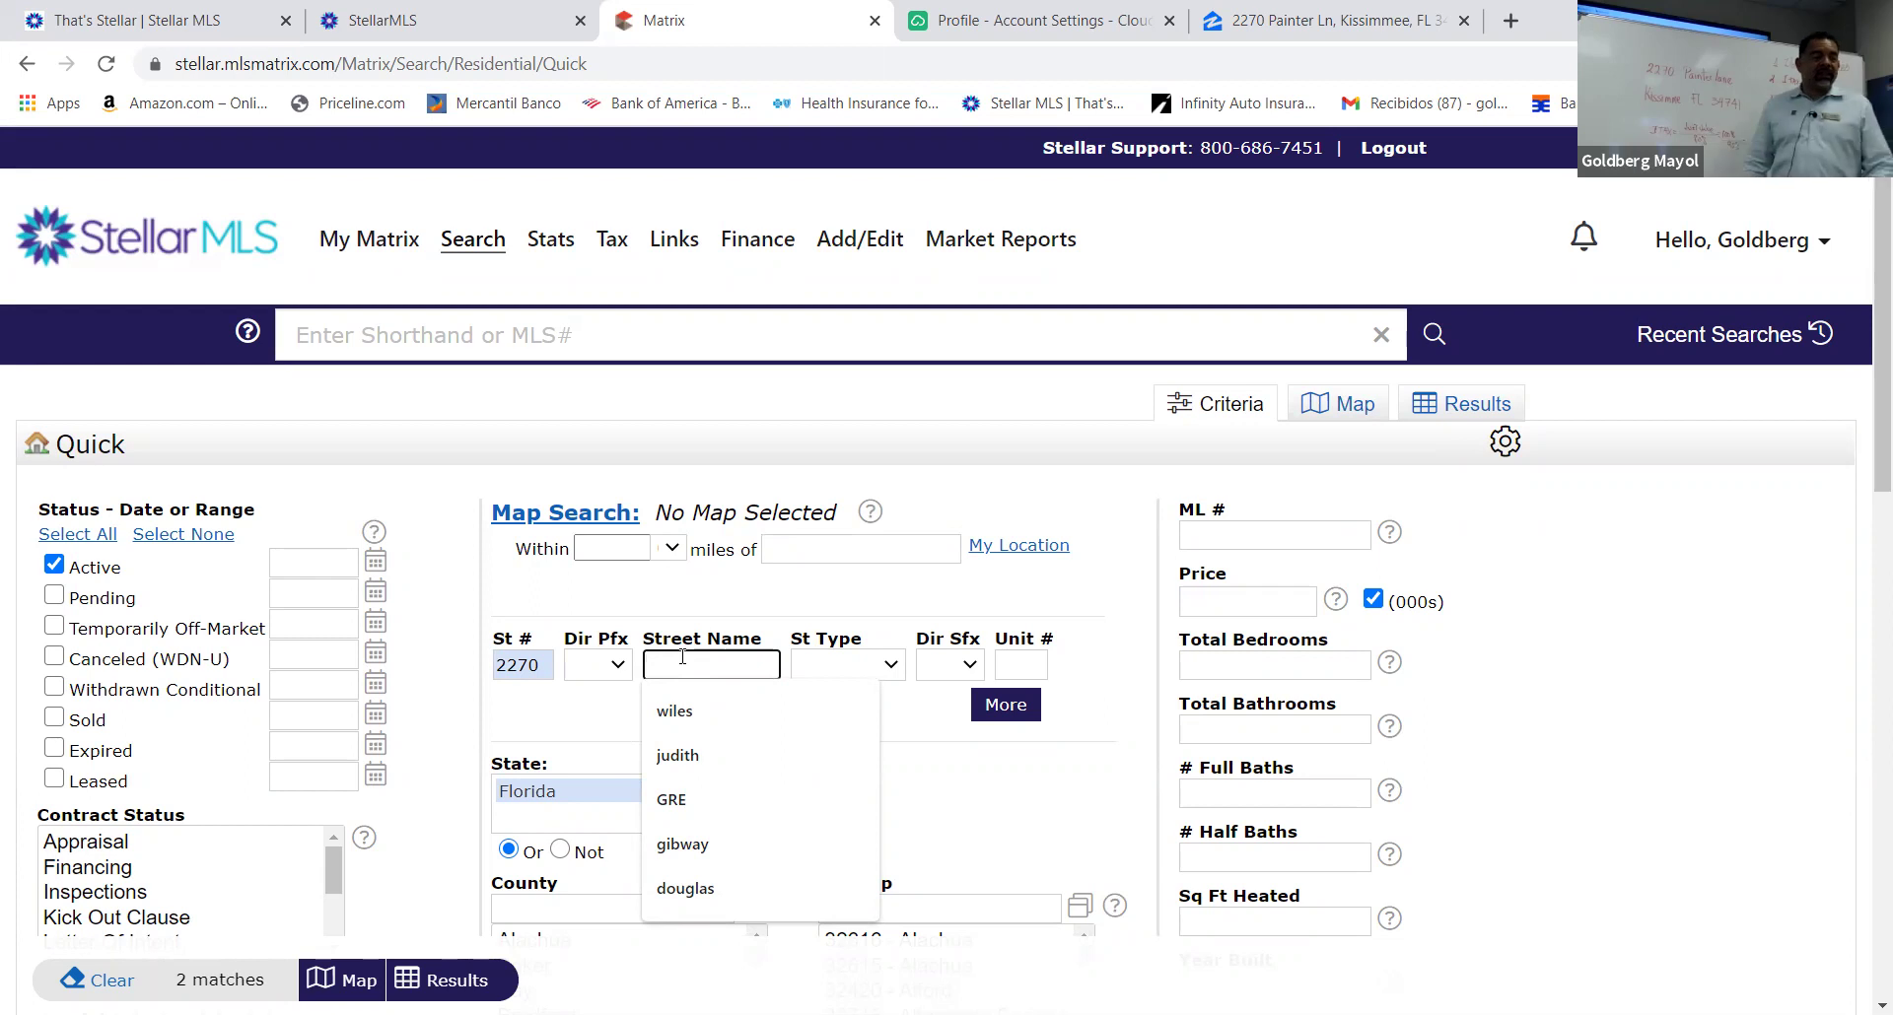
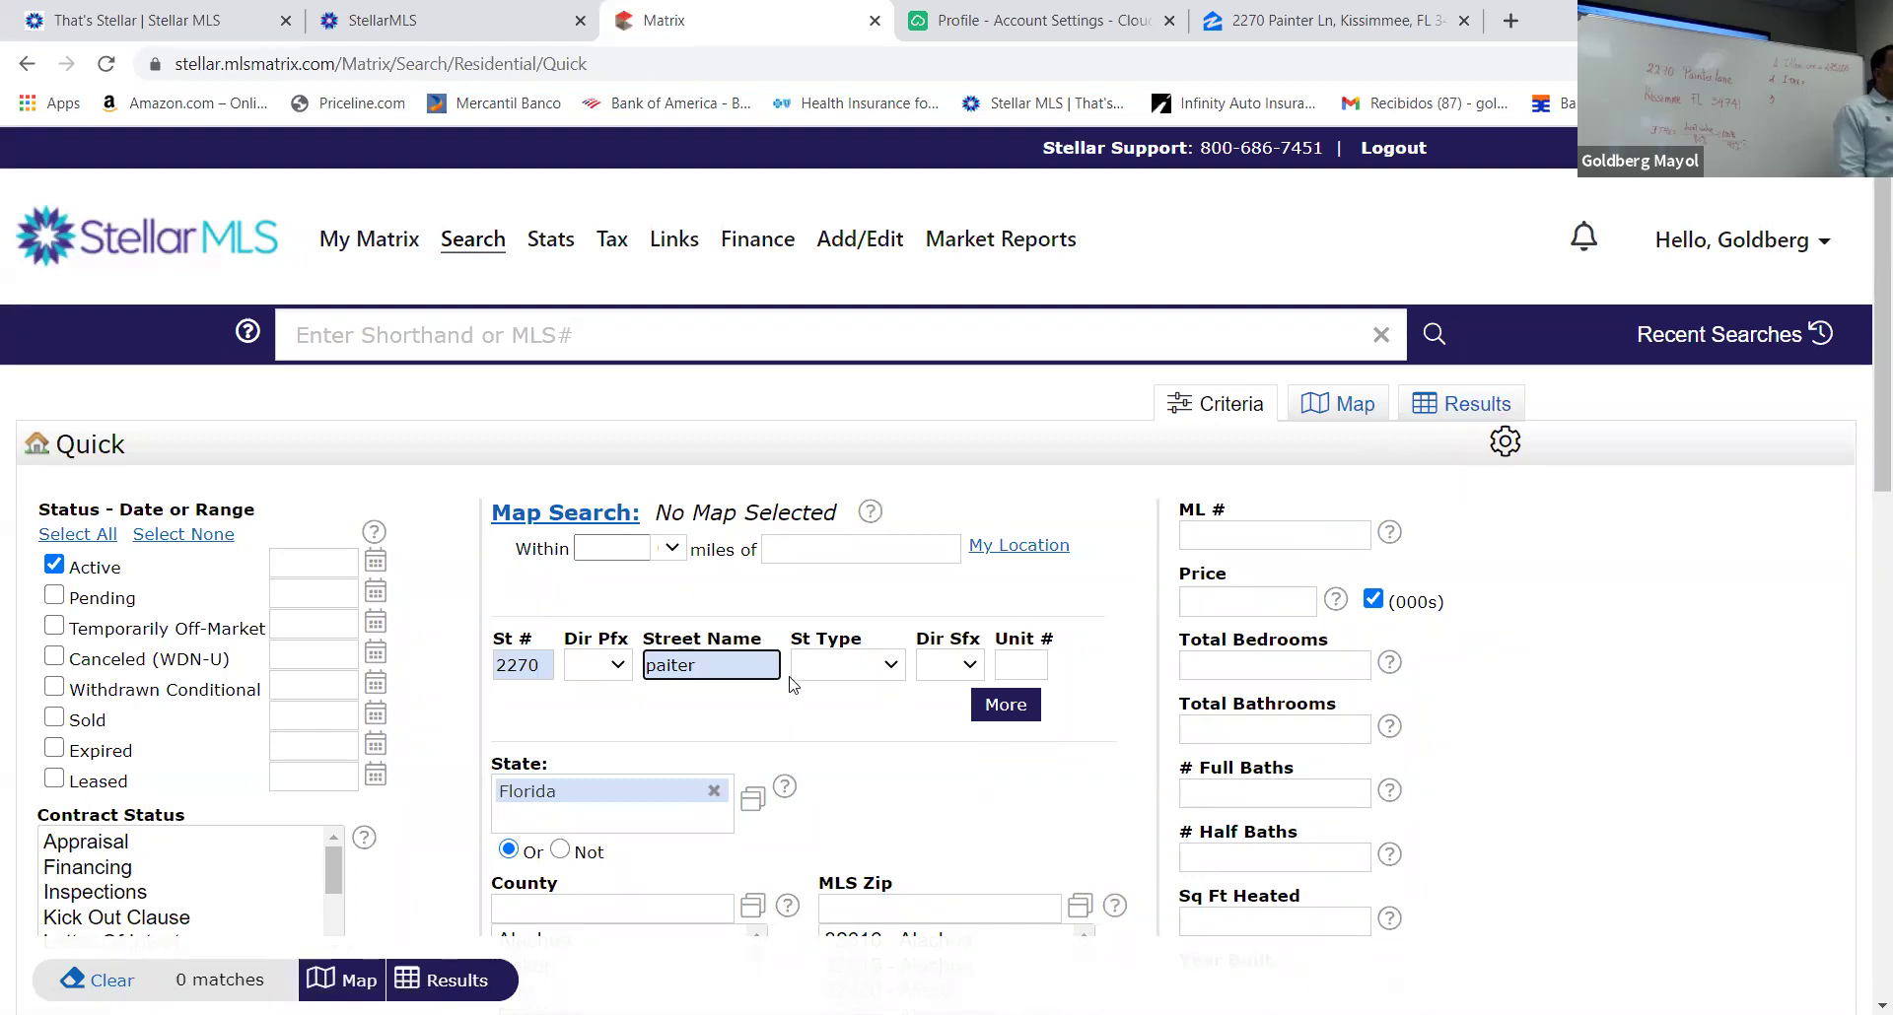
click(670, 663)
text(n)
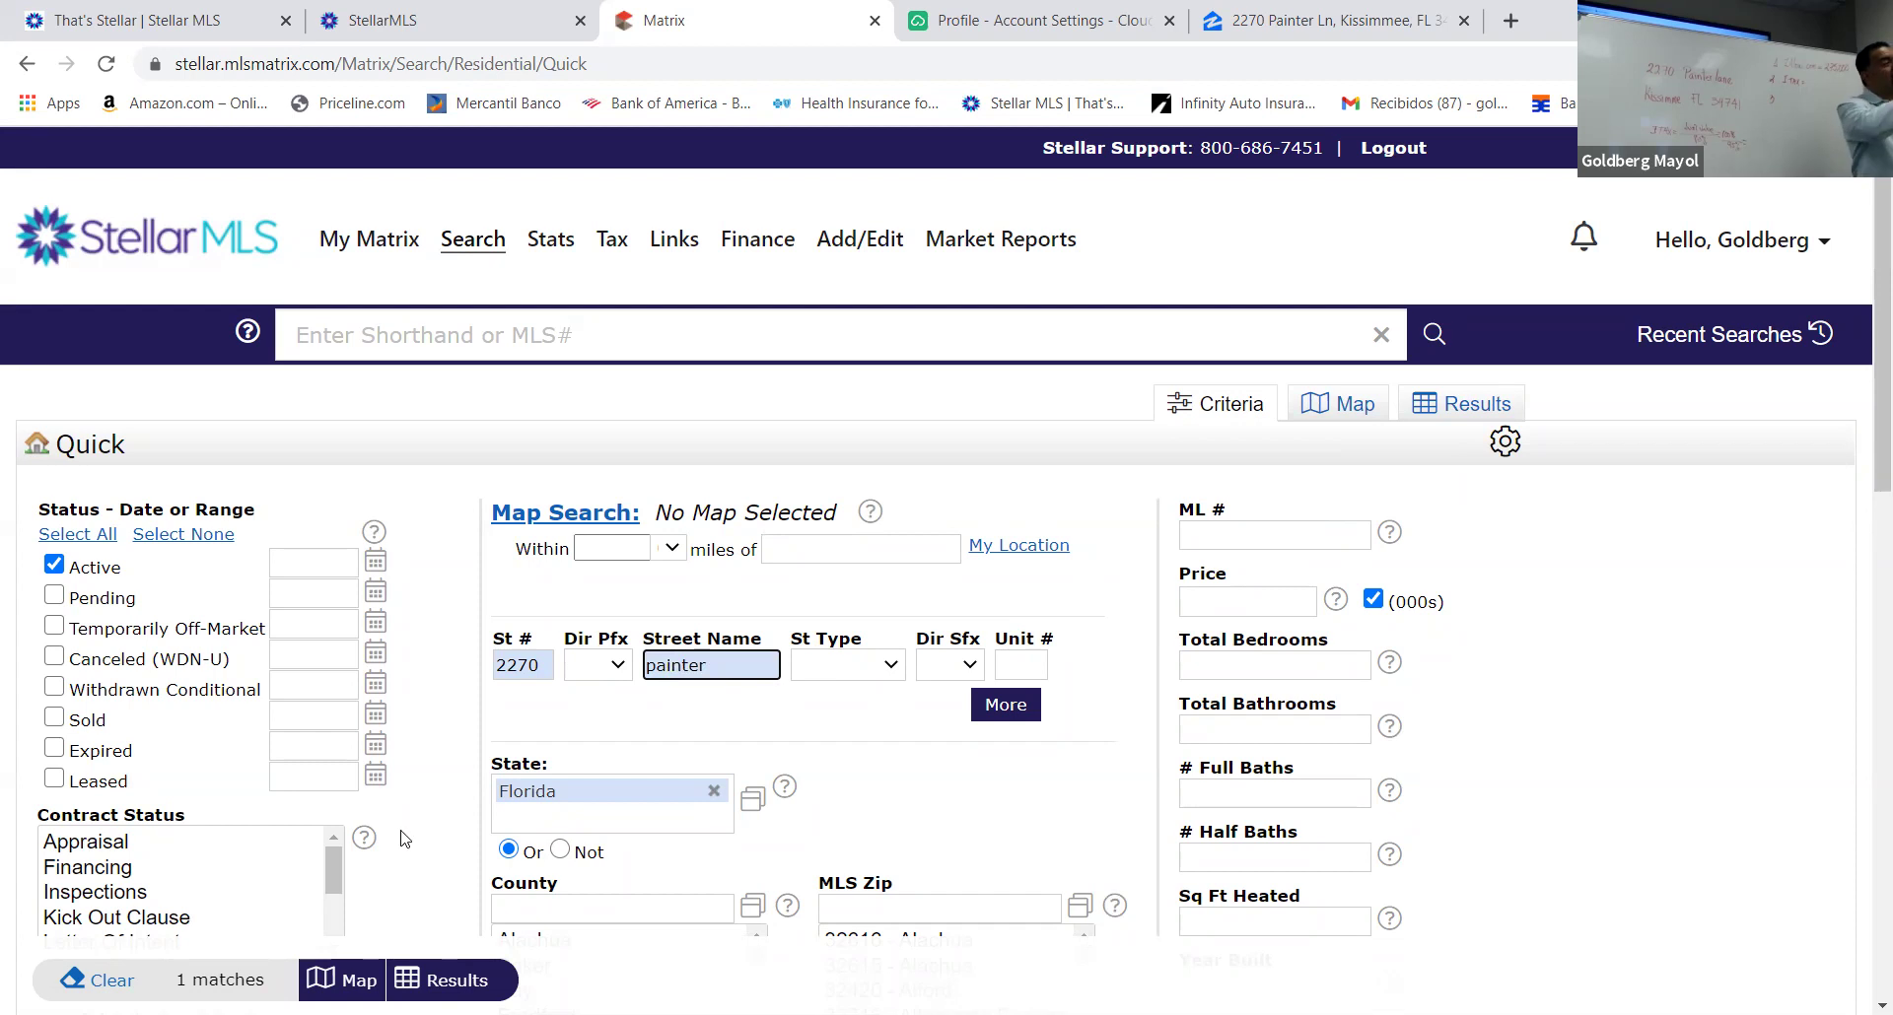
click(399, 943)
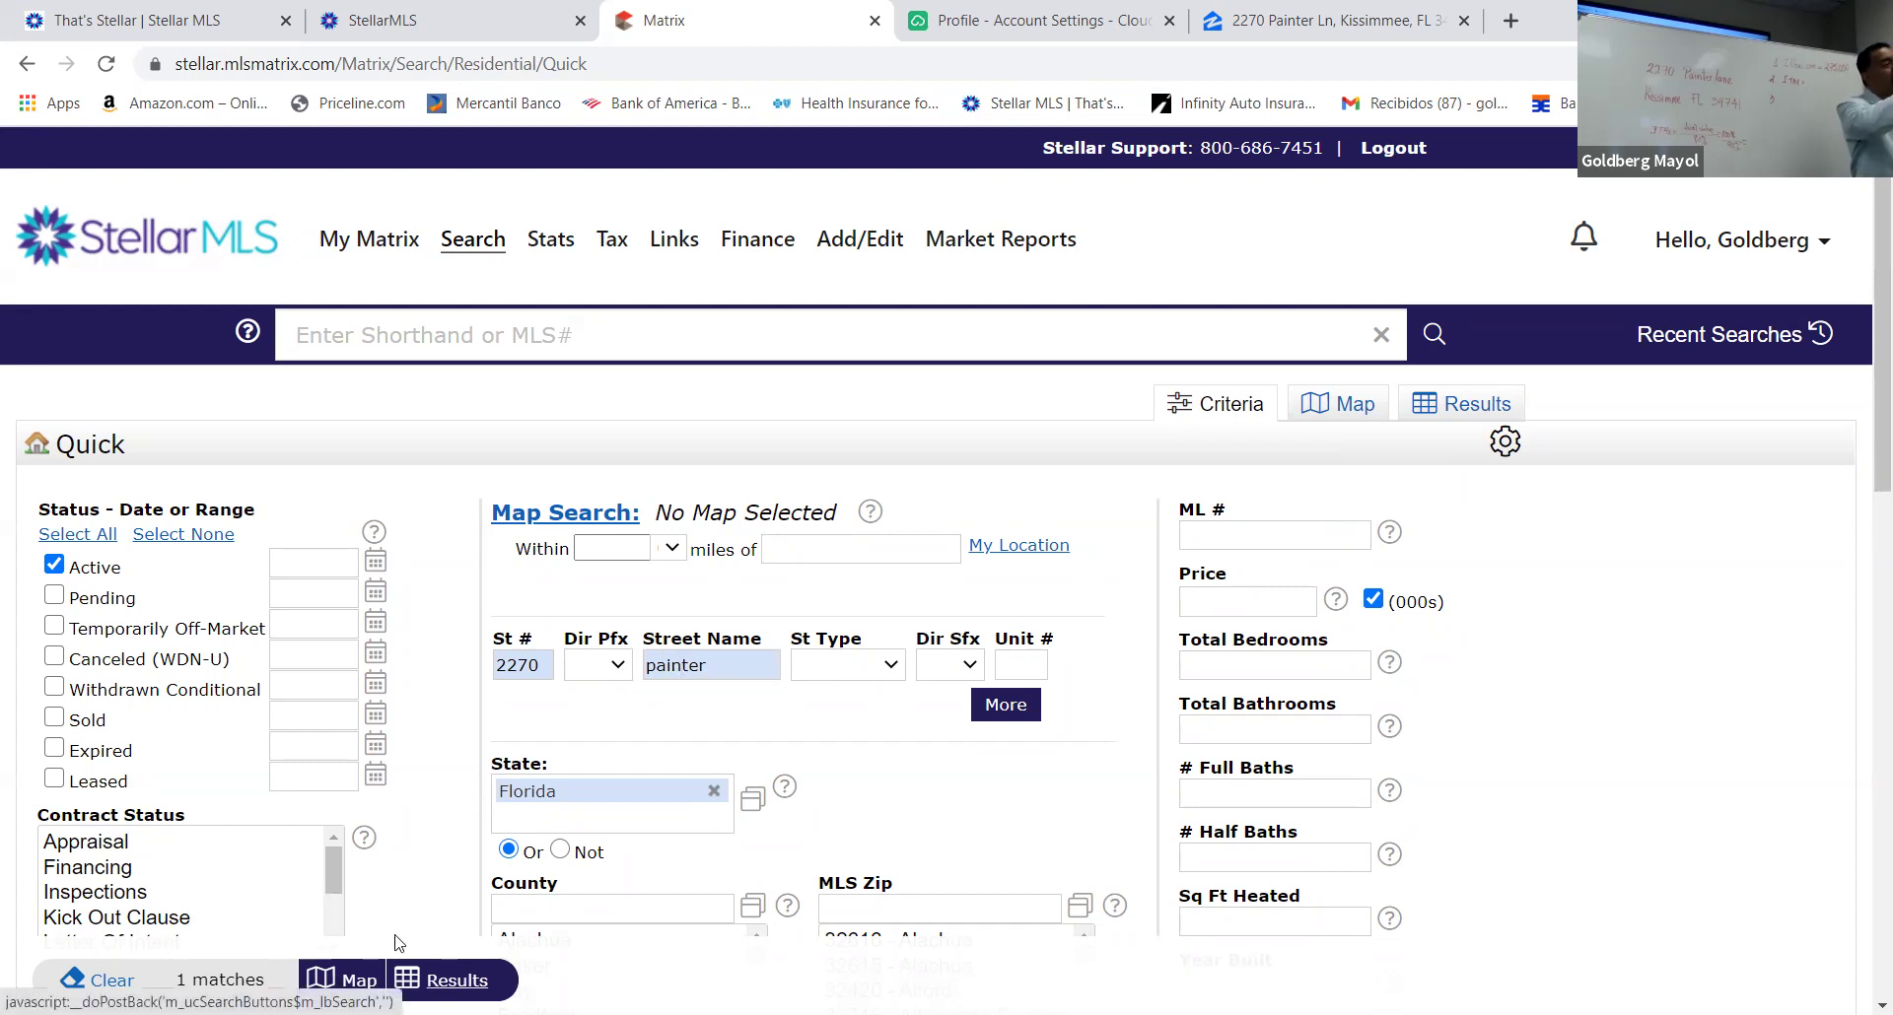
click(395, 936)
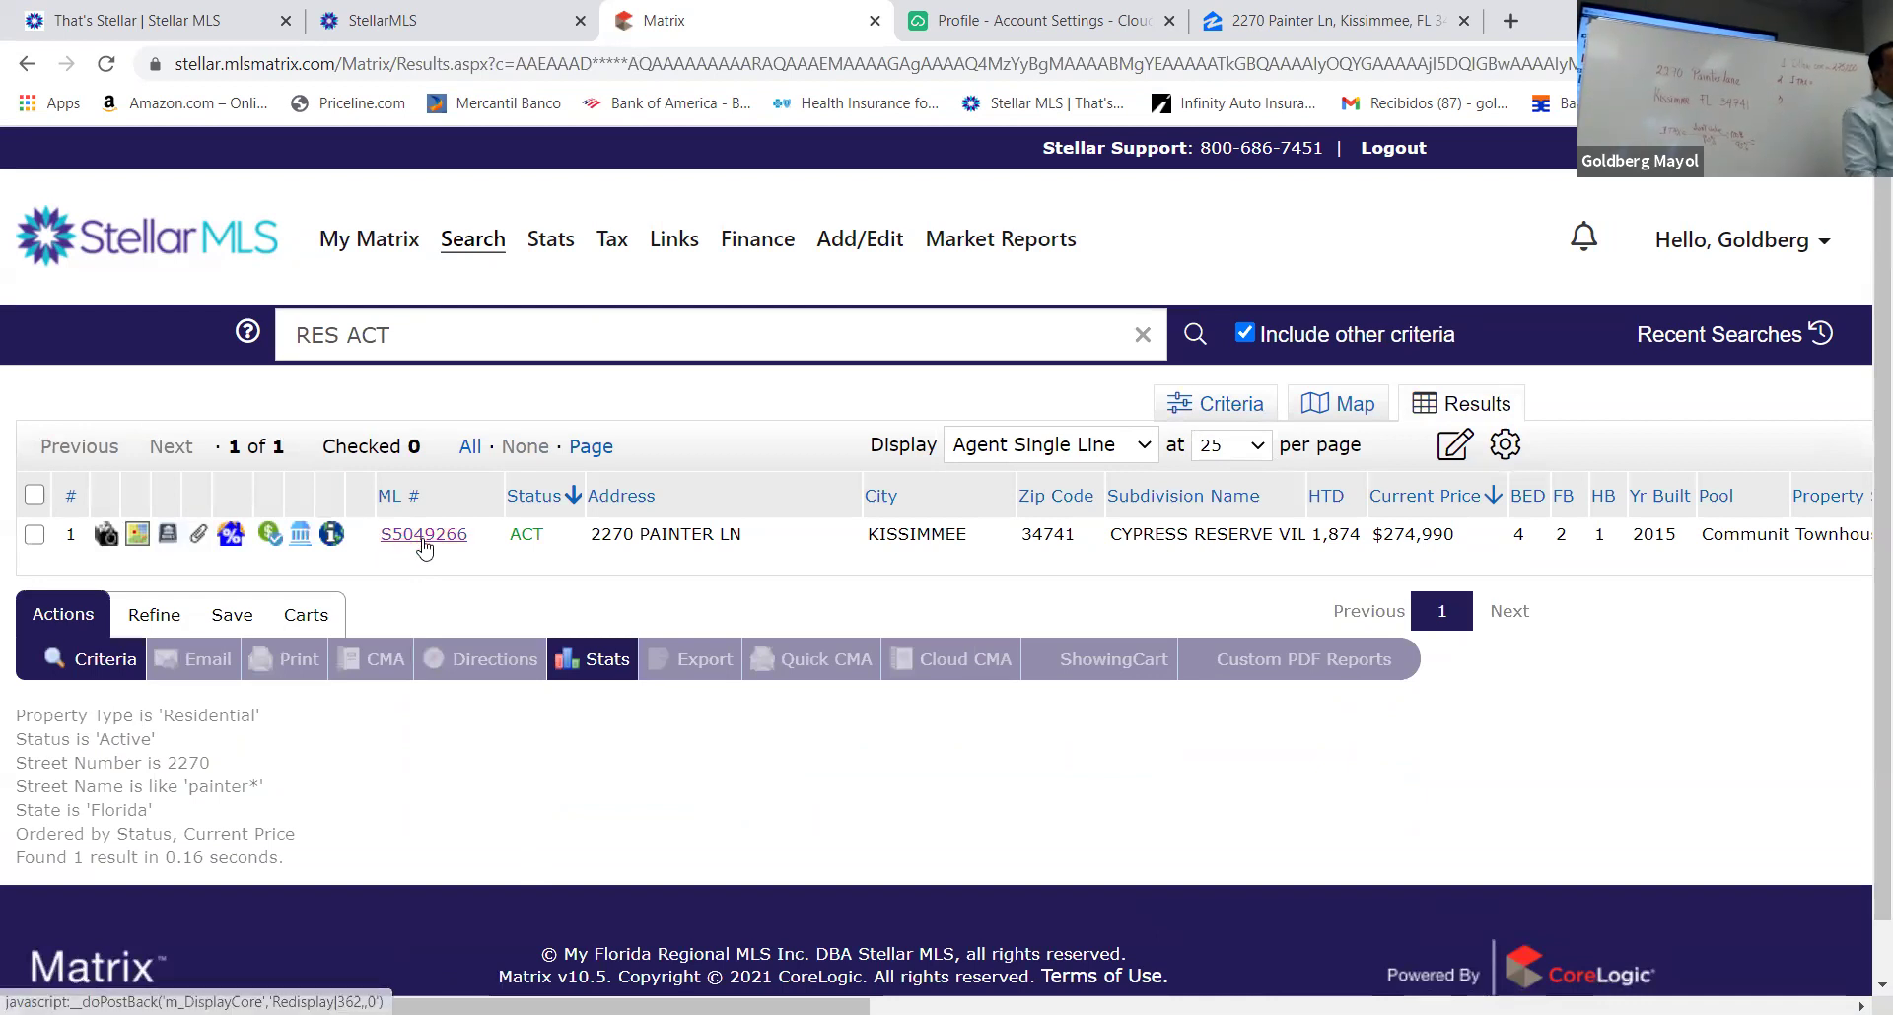
click(333, 535)
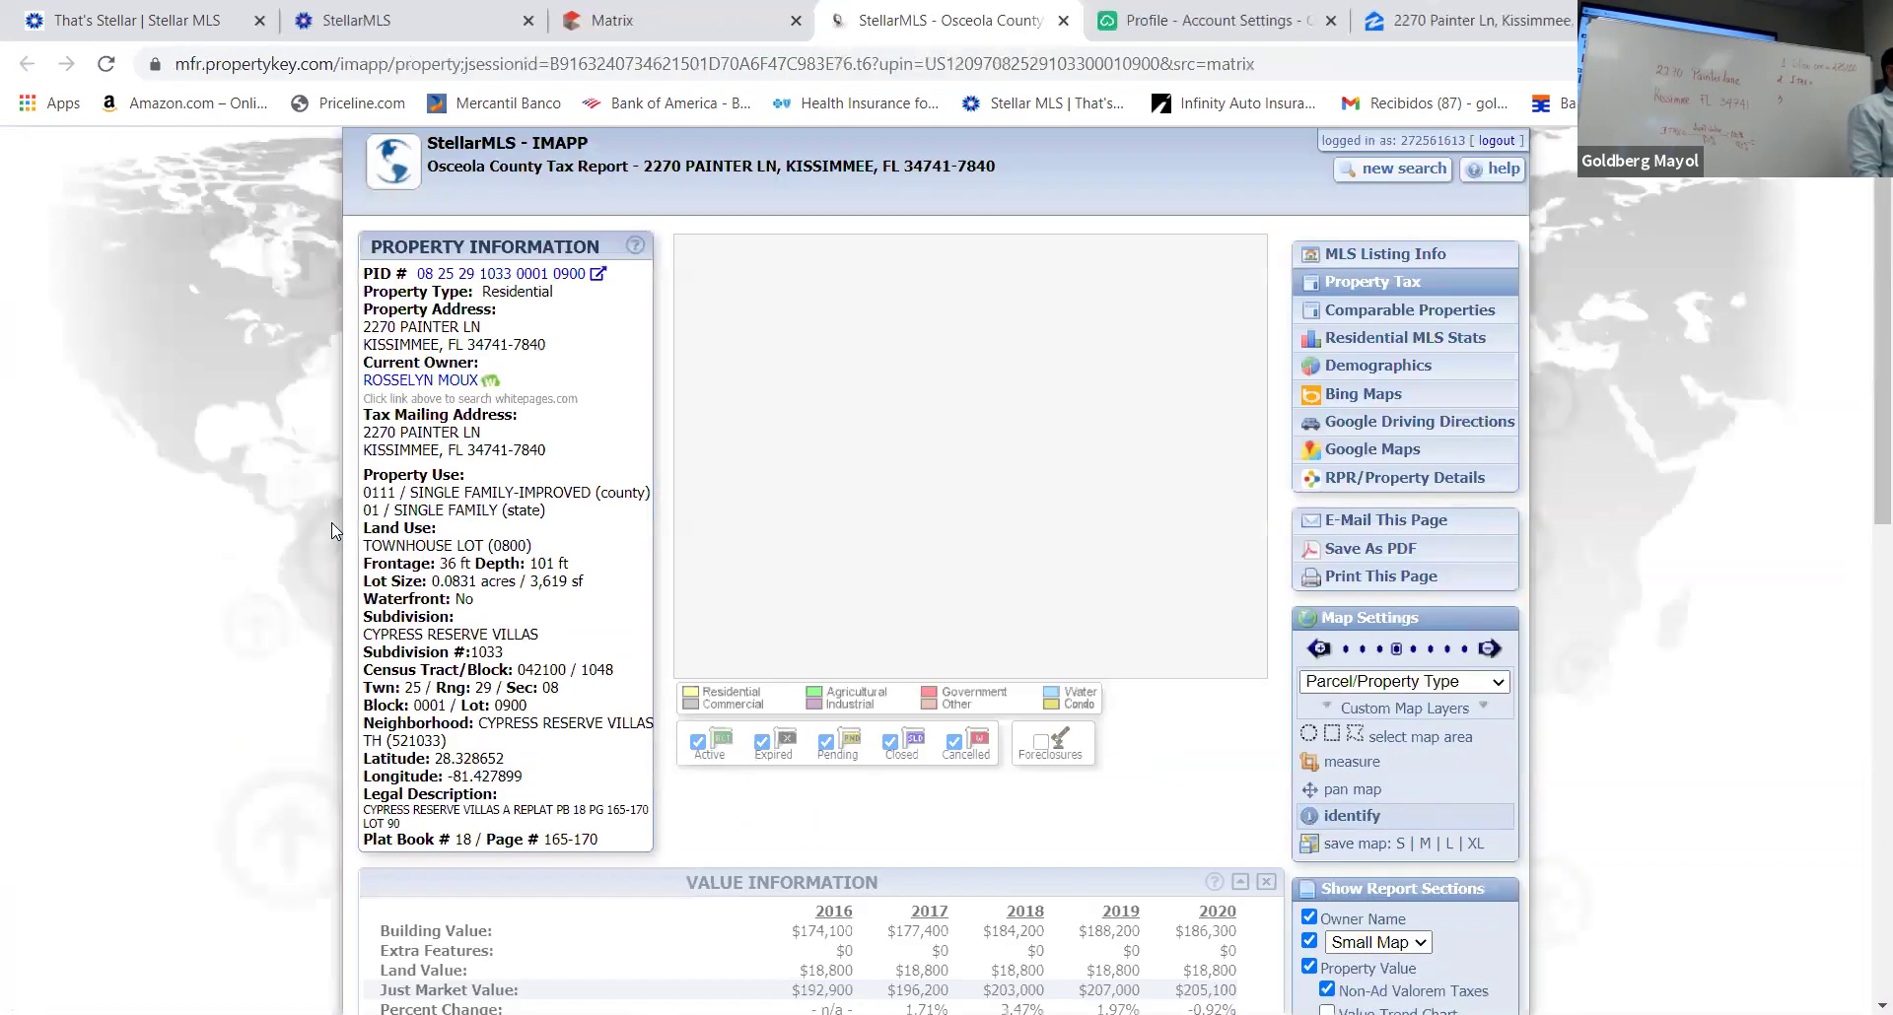
scroll(949, 690, down, 4)
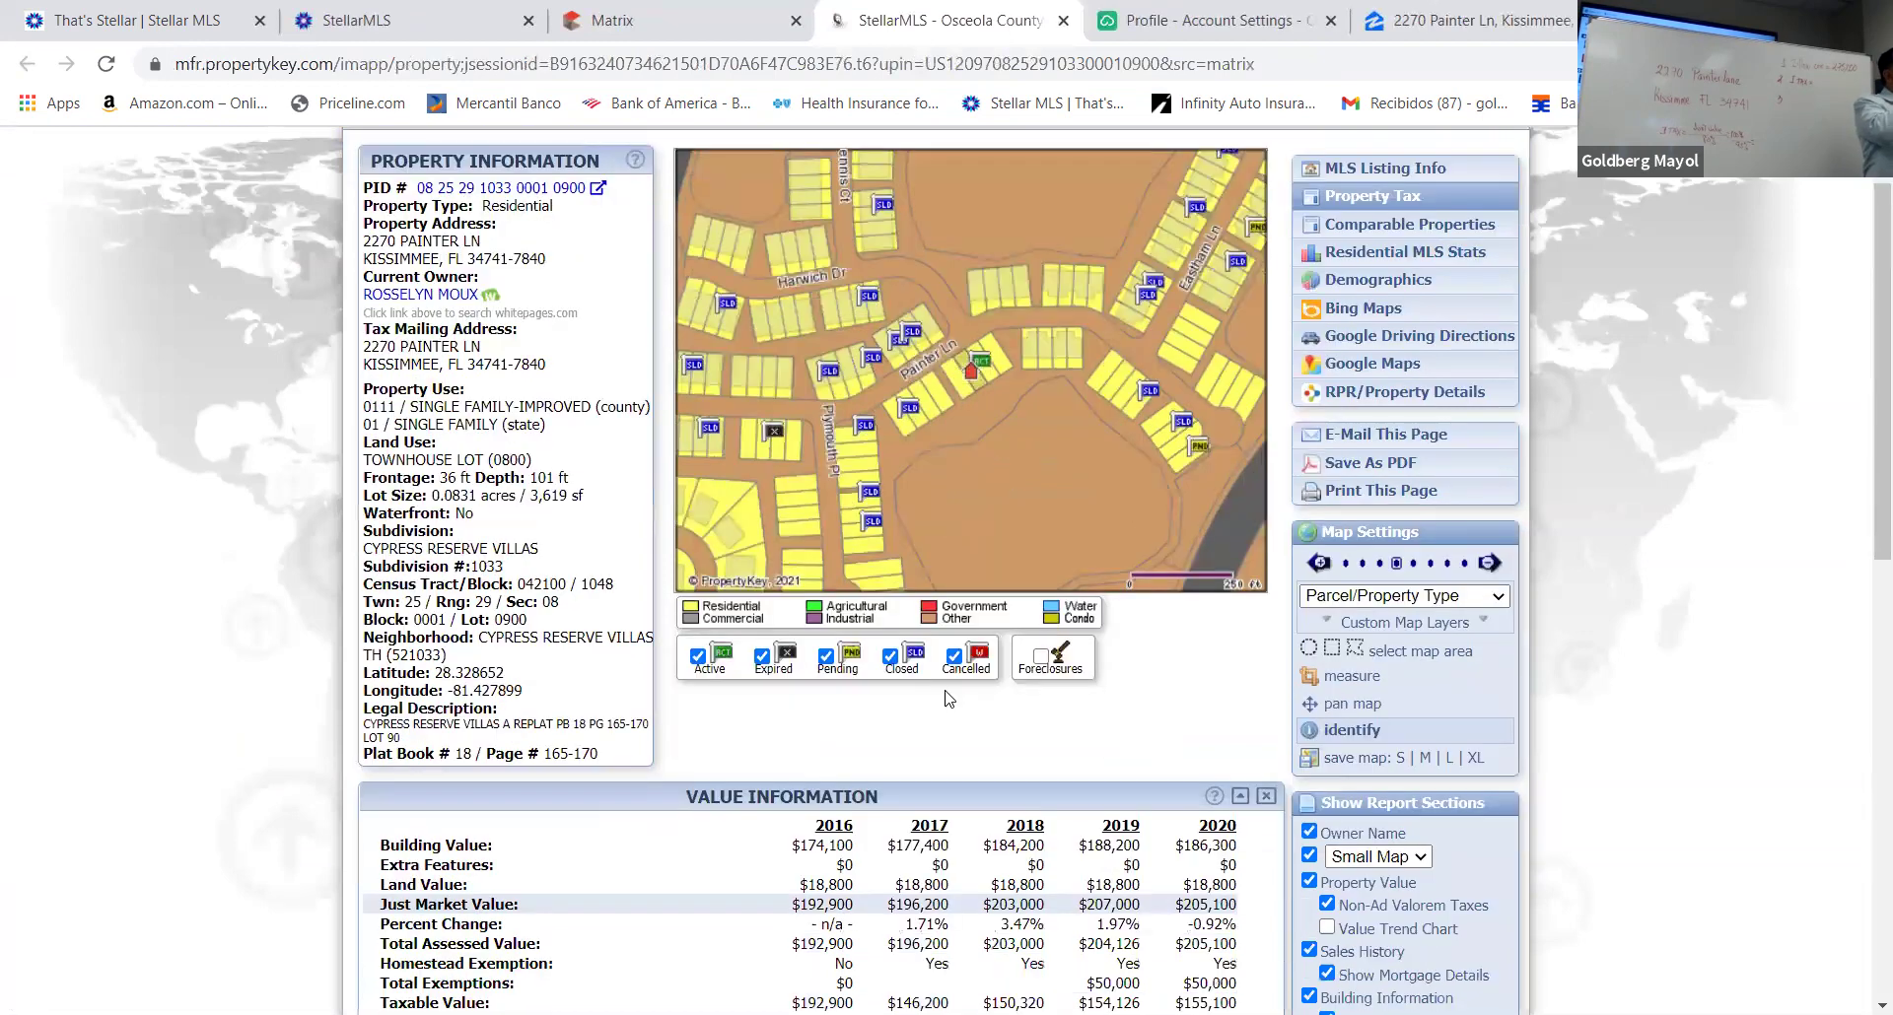
scroll(949, 687, down, 5)
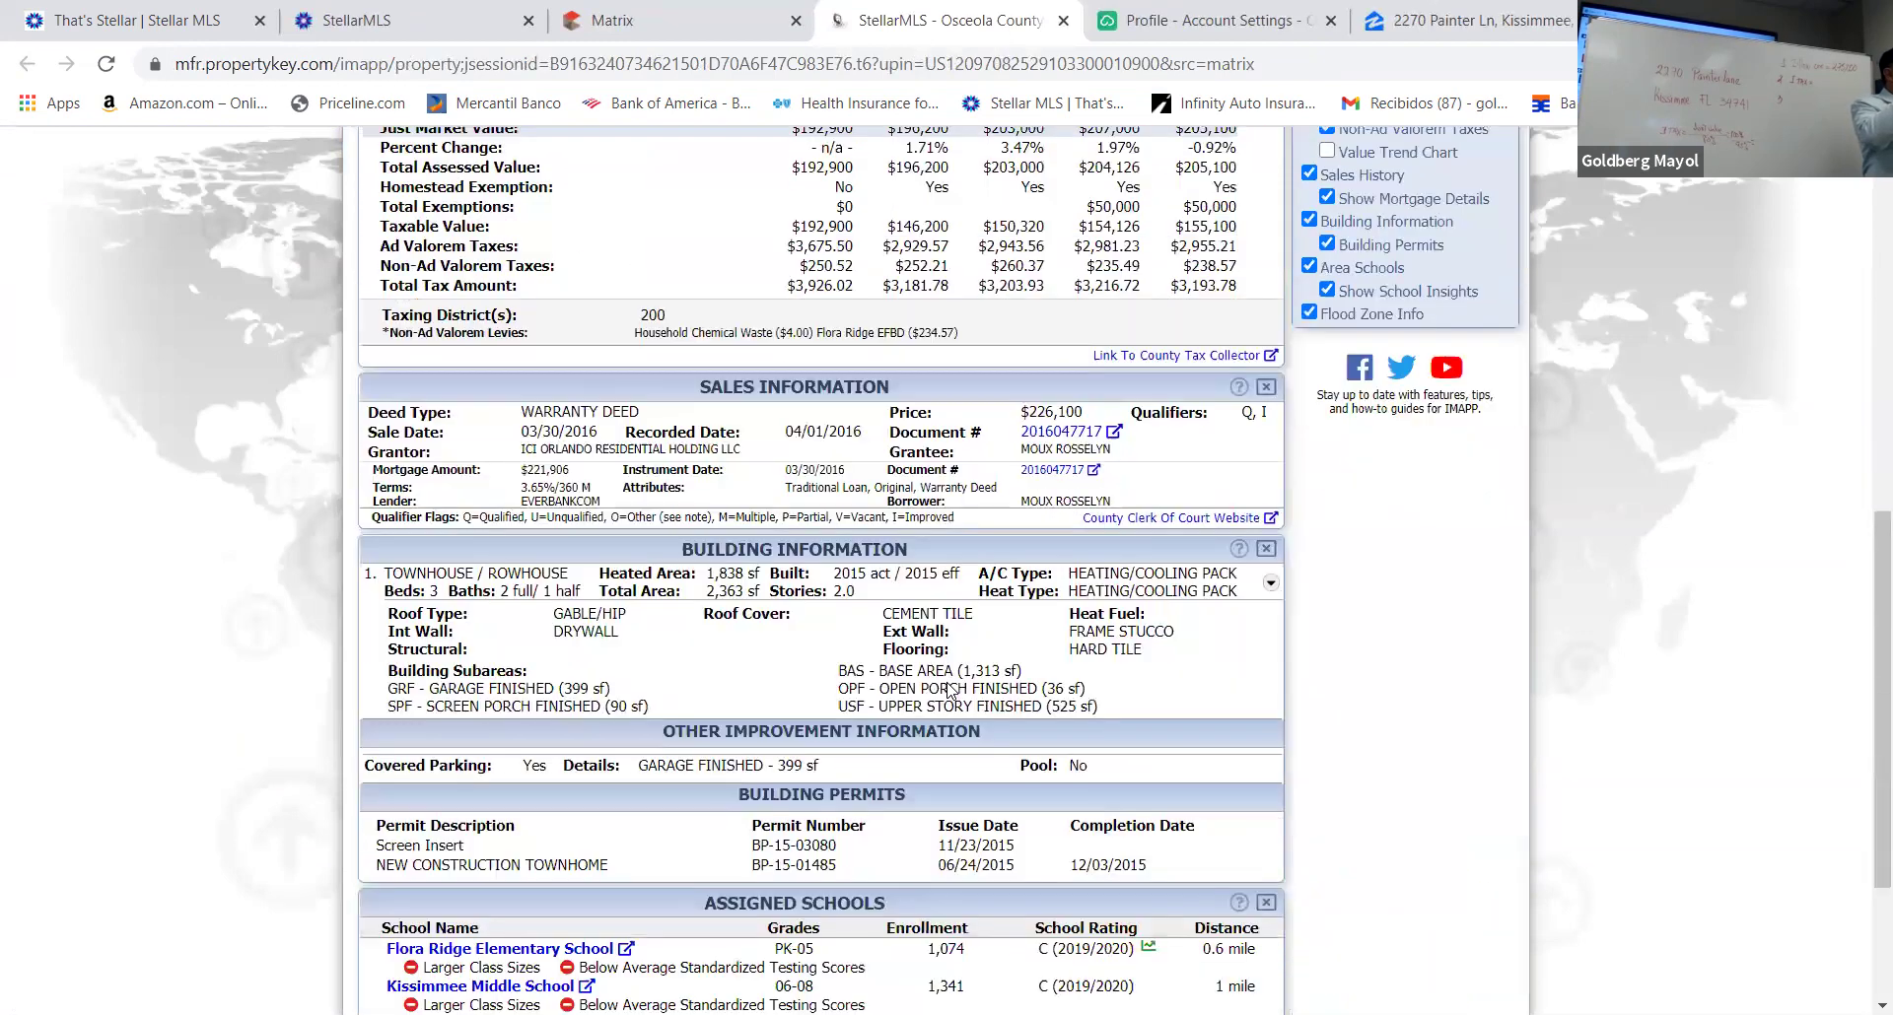
scroll(949, 690, up, 3)
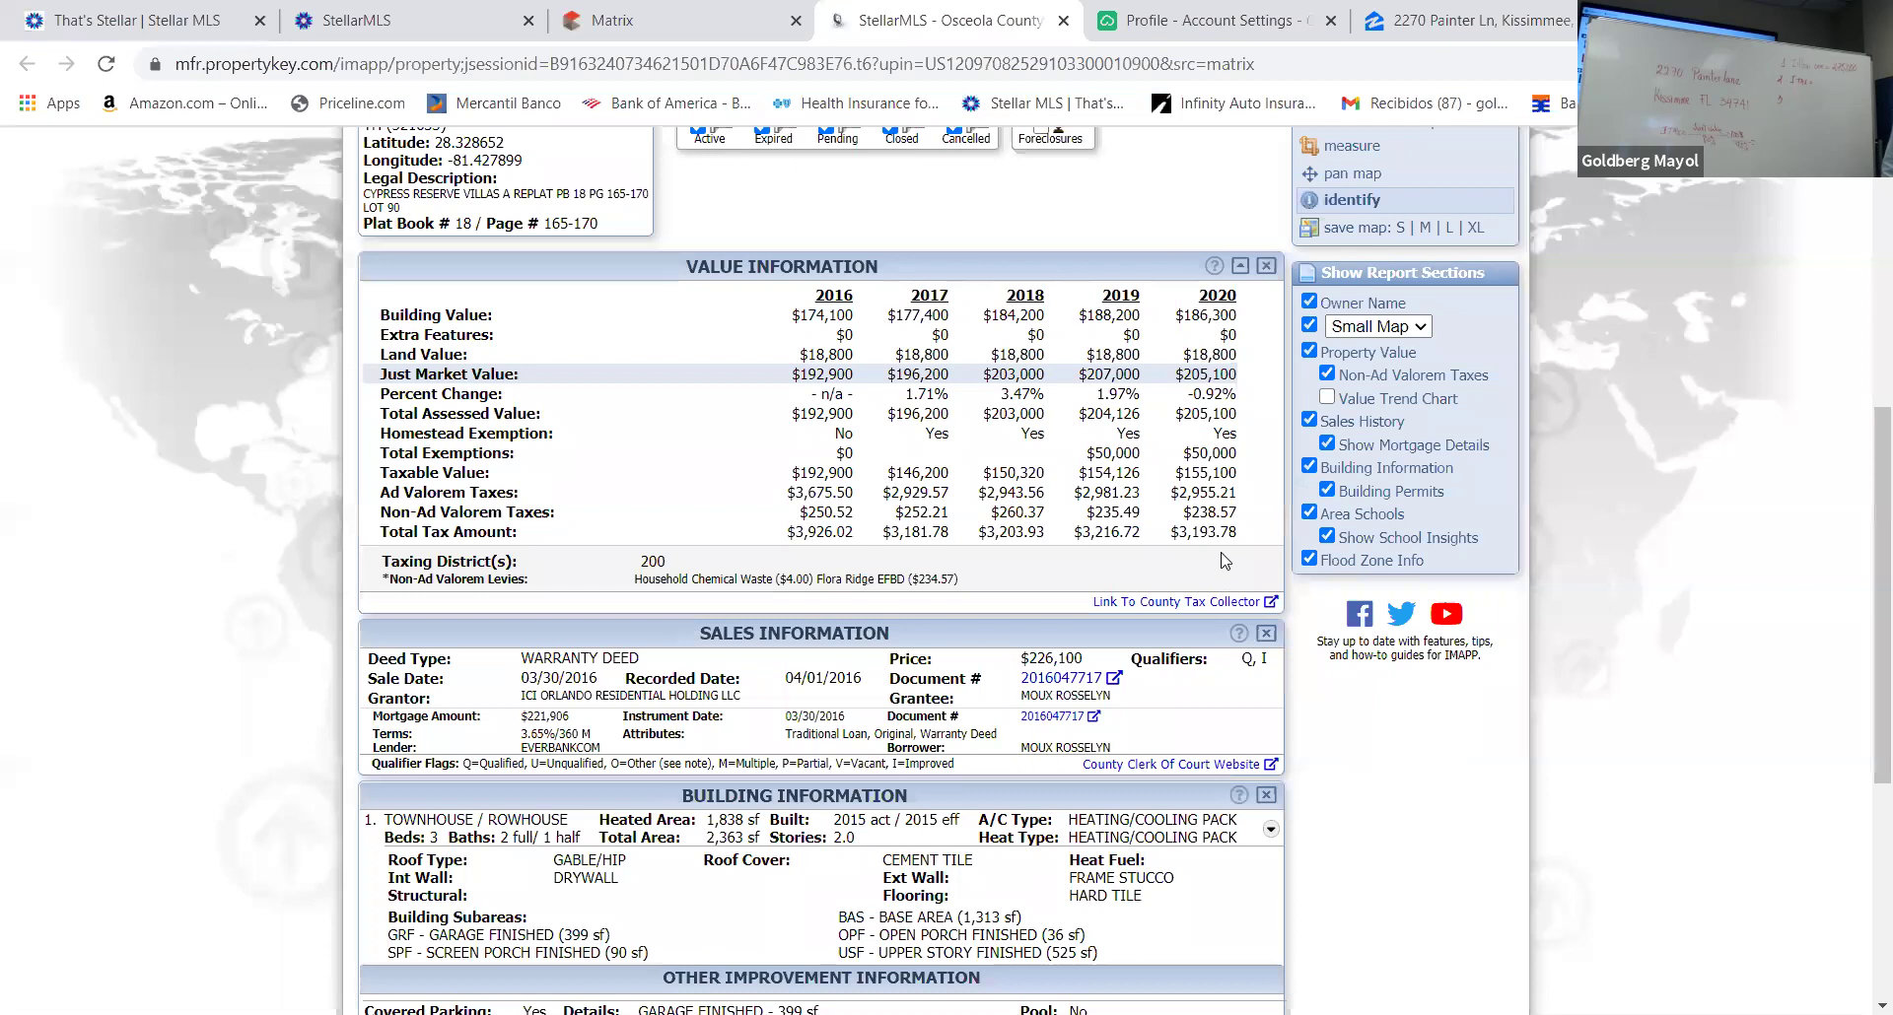
scroll(1222, 557, down, 1)
scroll(1223, 557, down, 4)
scroll(1219, 555, up, 6)
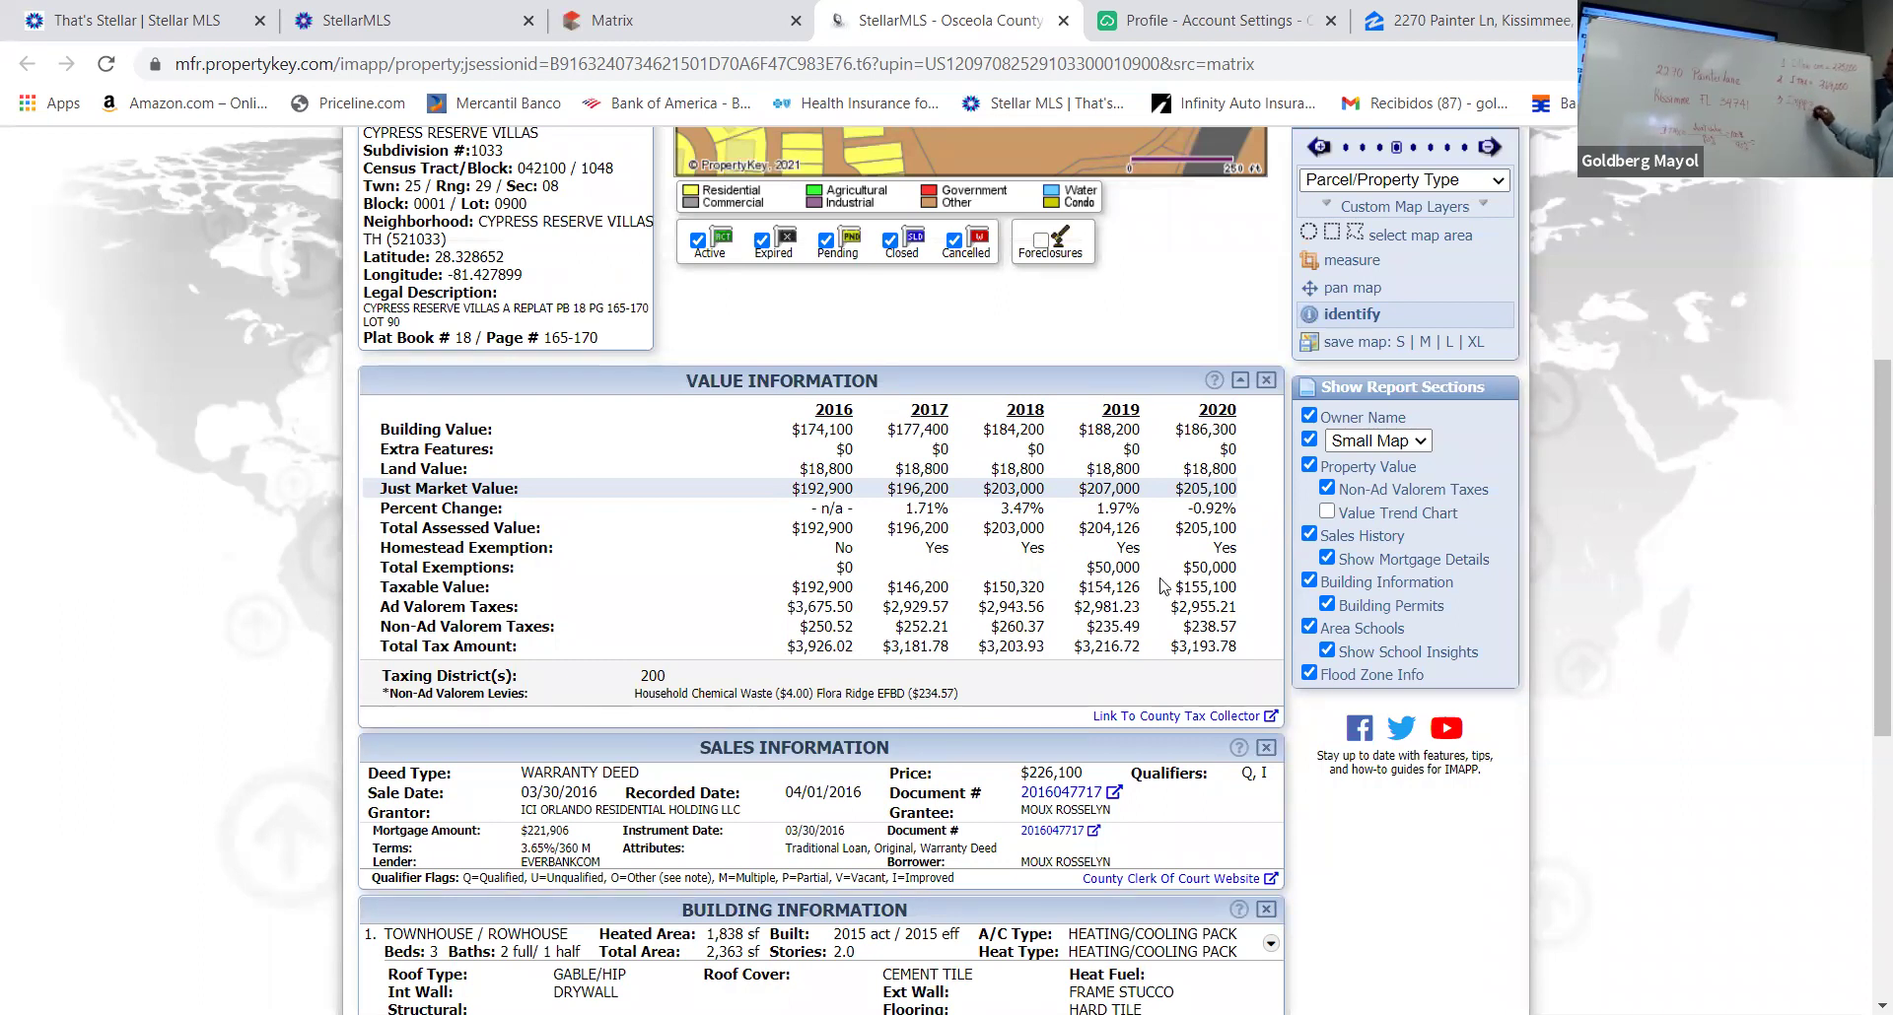
scroll(1428, 501, up, 1)
scroll(1427, 500, up, 5)
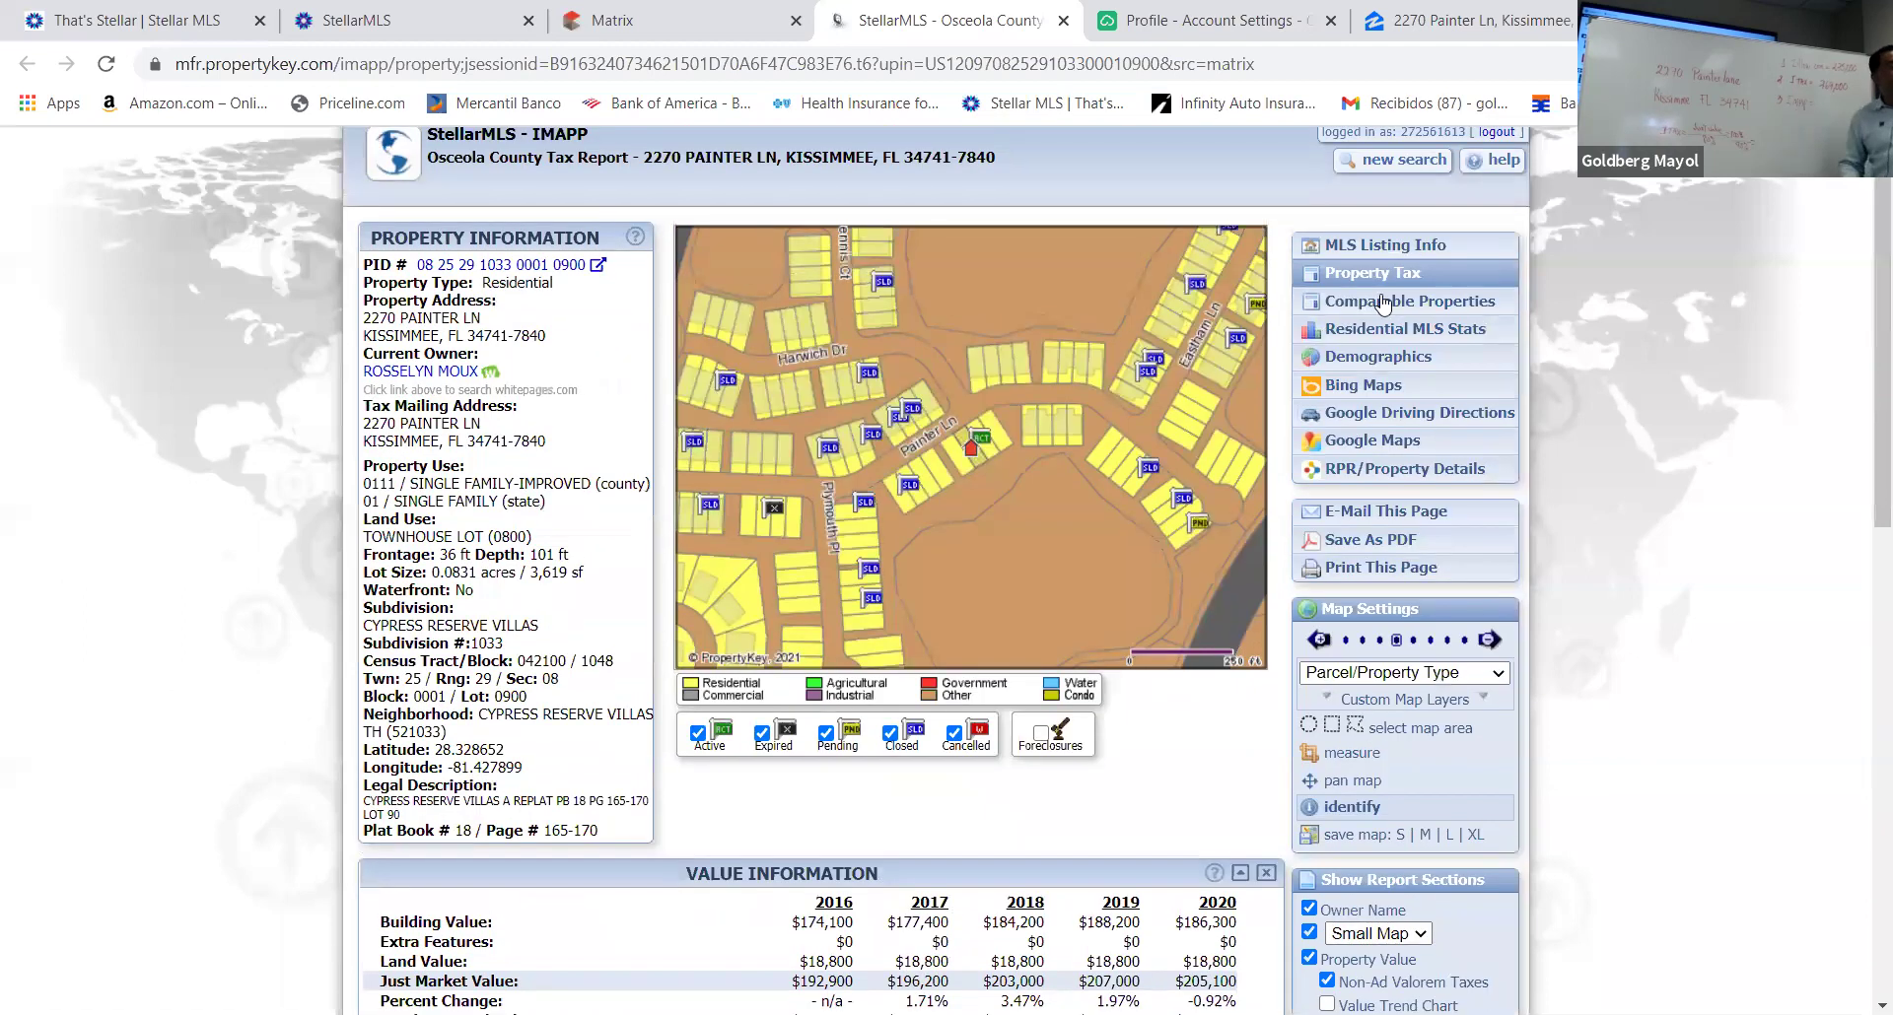
click(1383, 305)
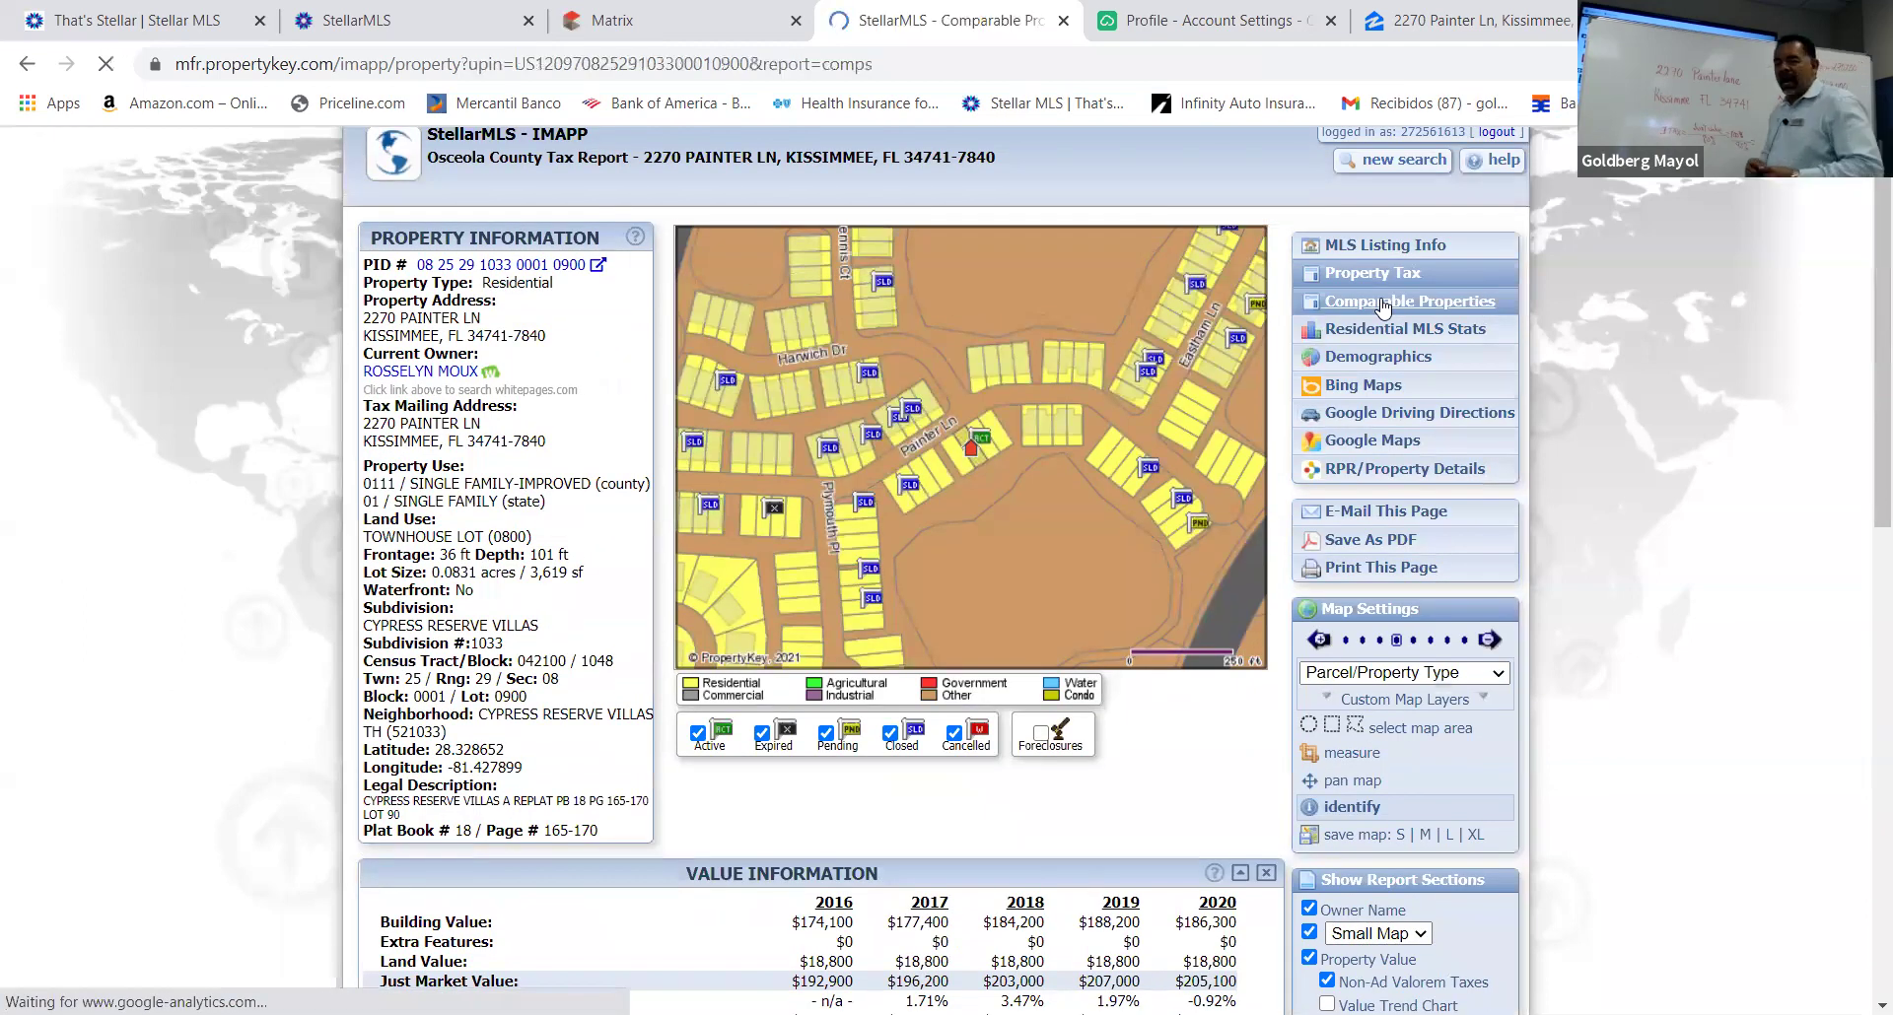
scroll(964, 641, down, 4)
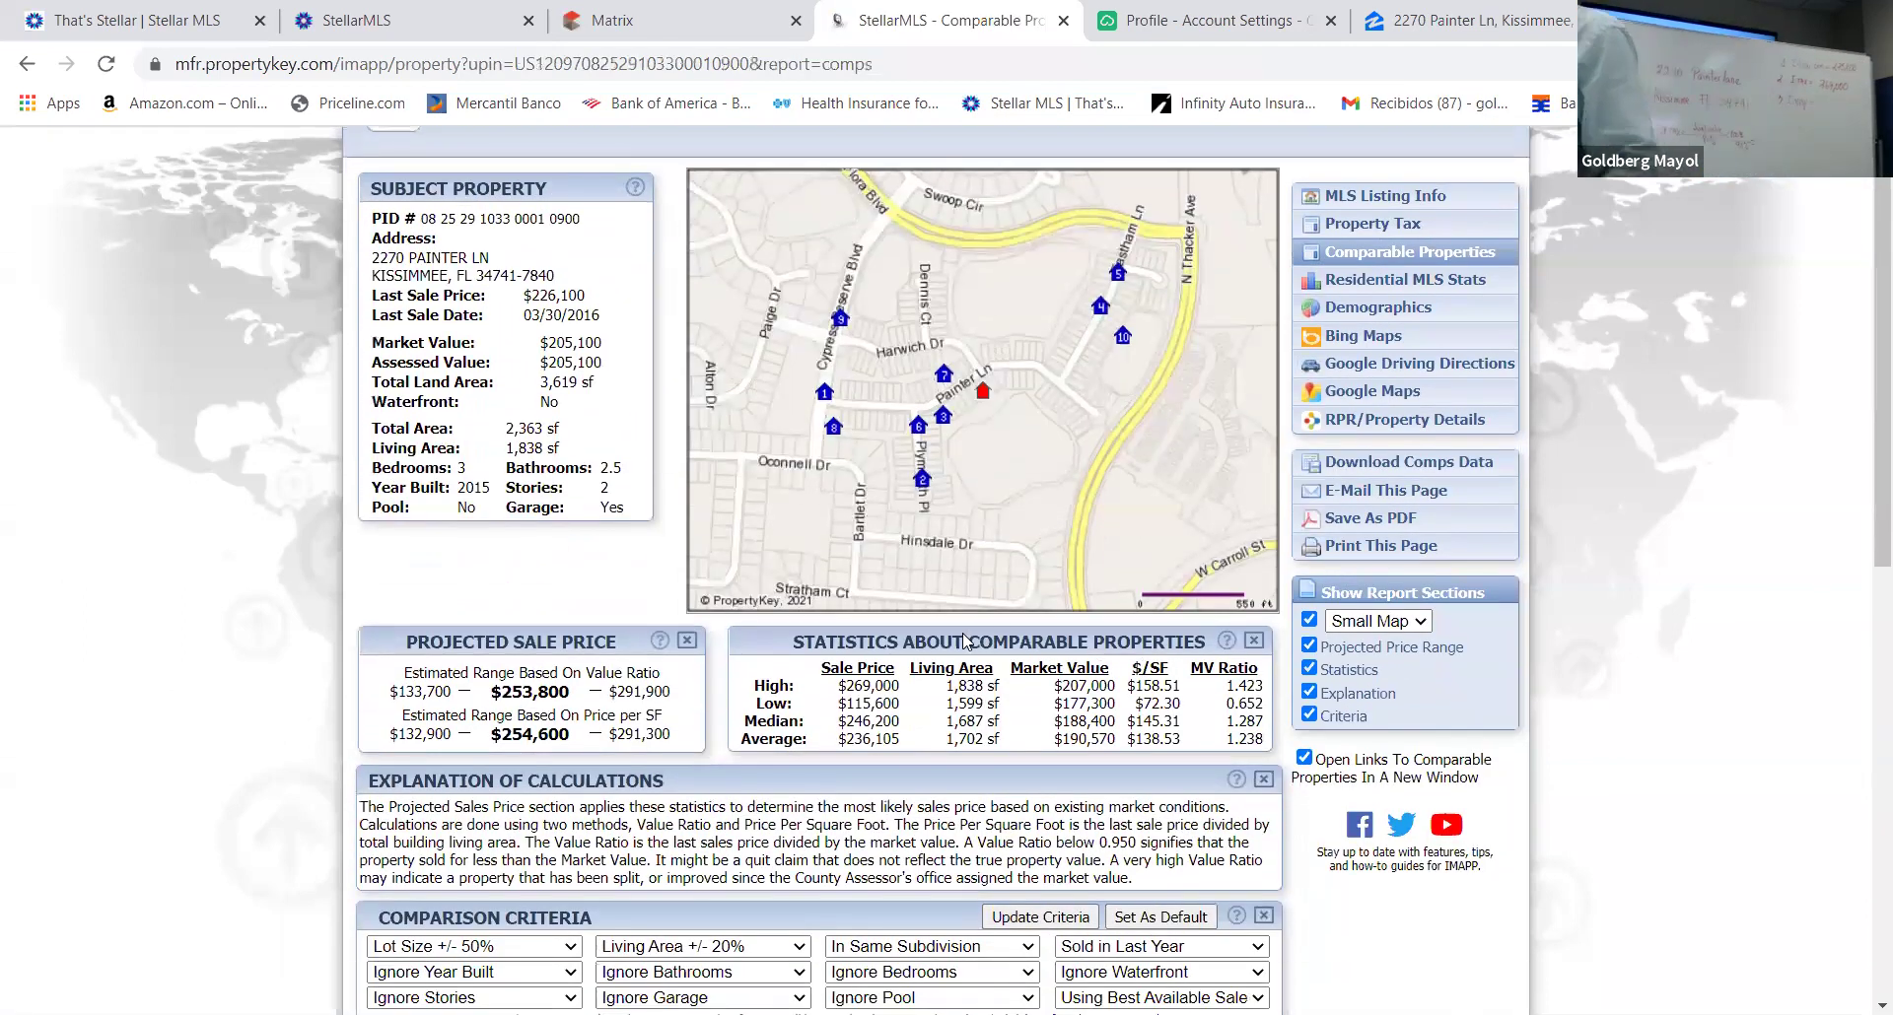
scroll(964, 641, down, 1)
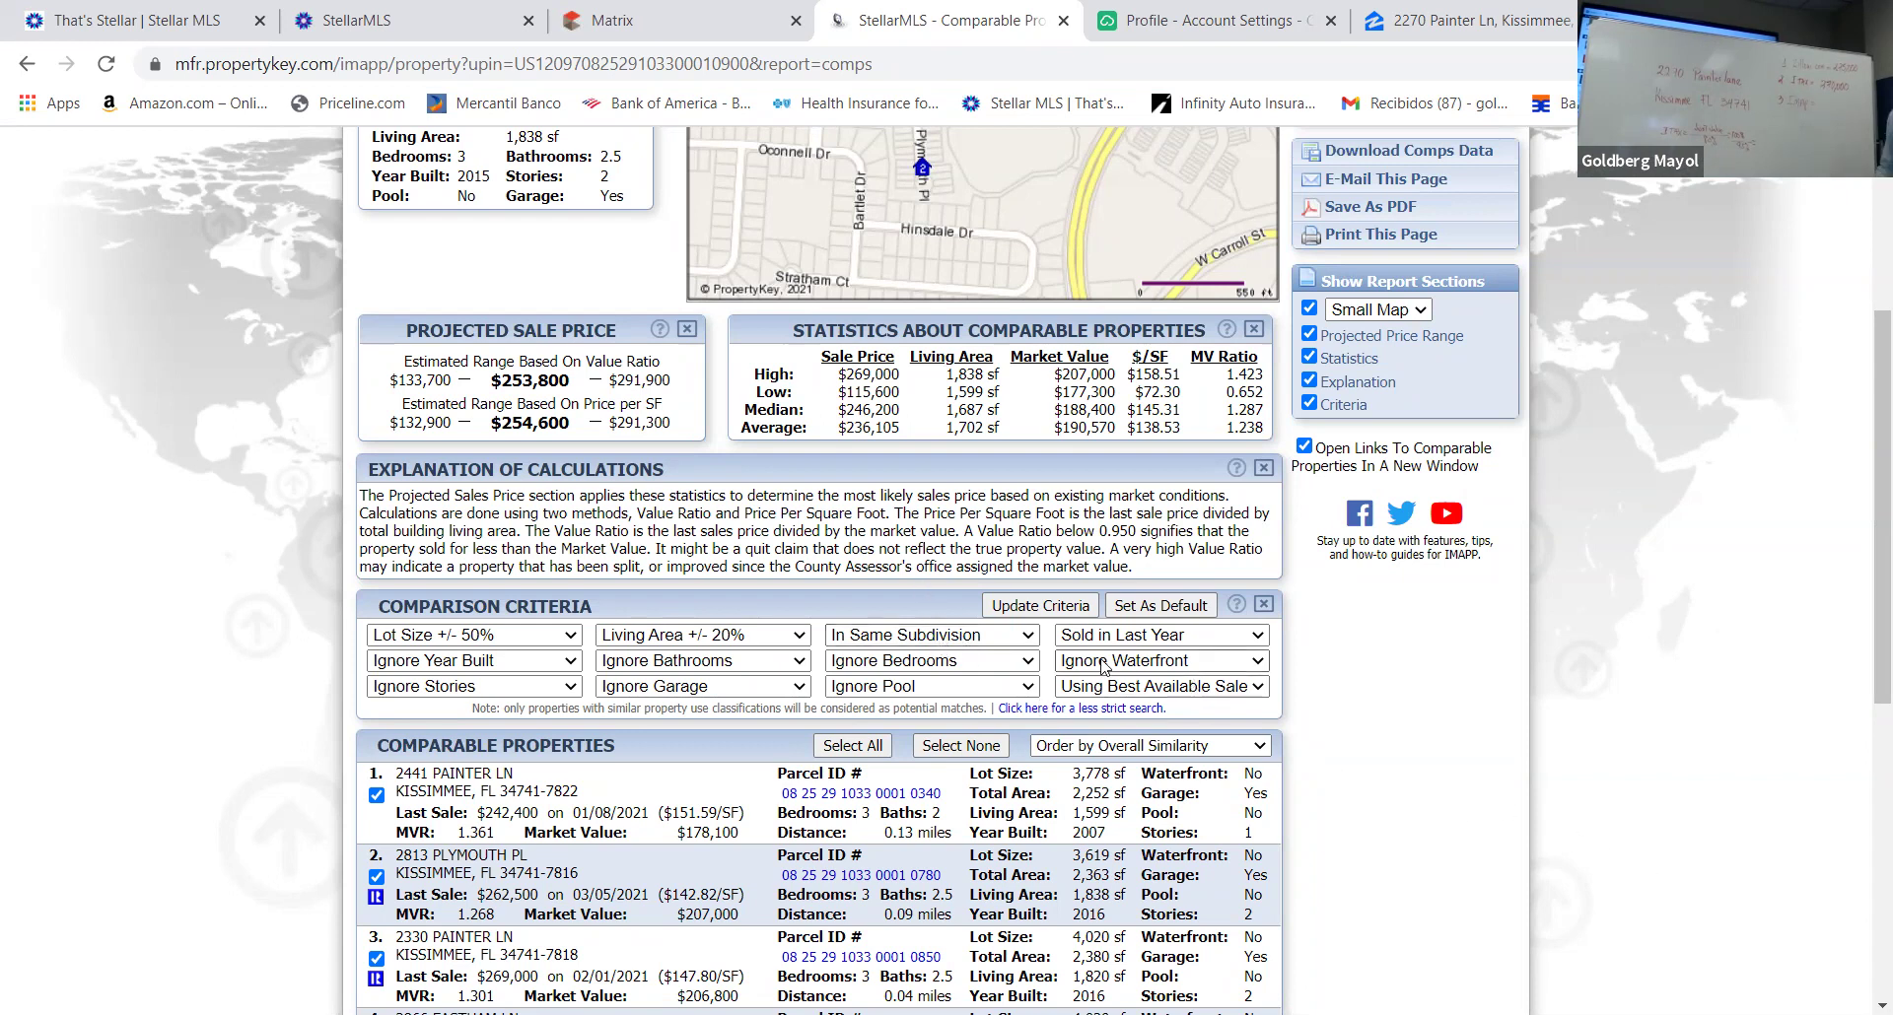
scroll(1016, 658, down, 3)
scroll(1017, 658, up, 4)
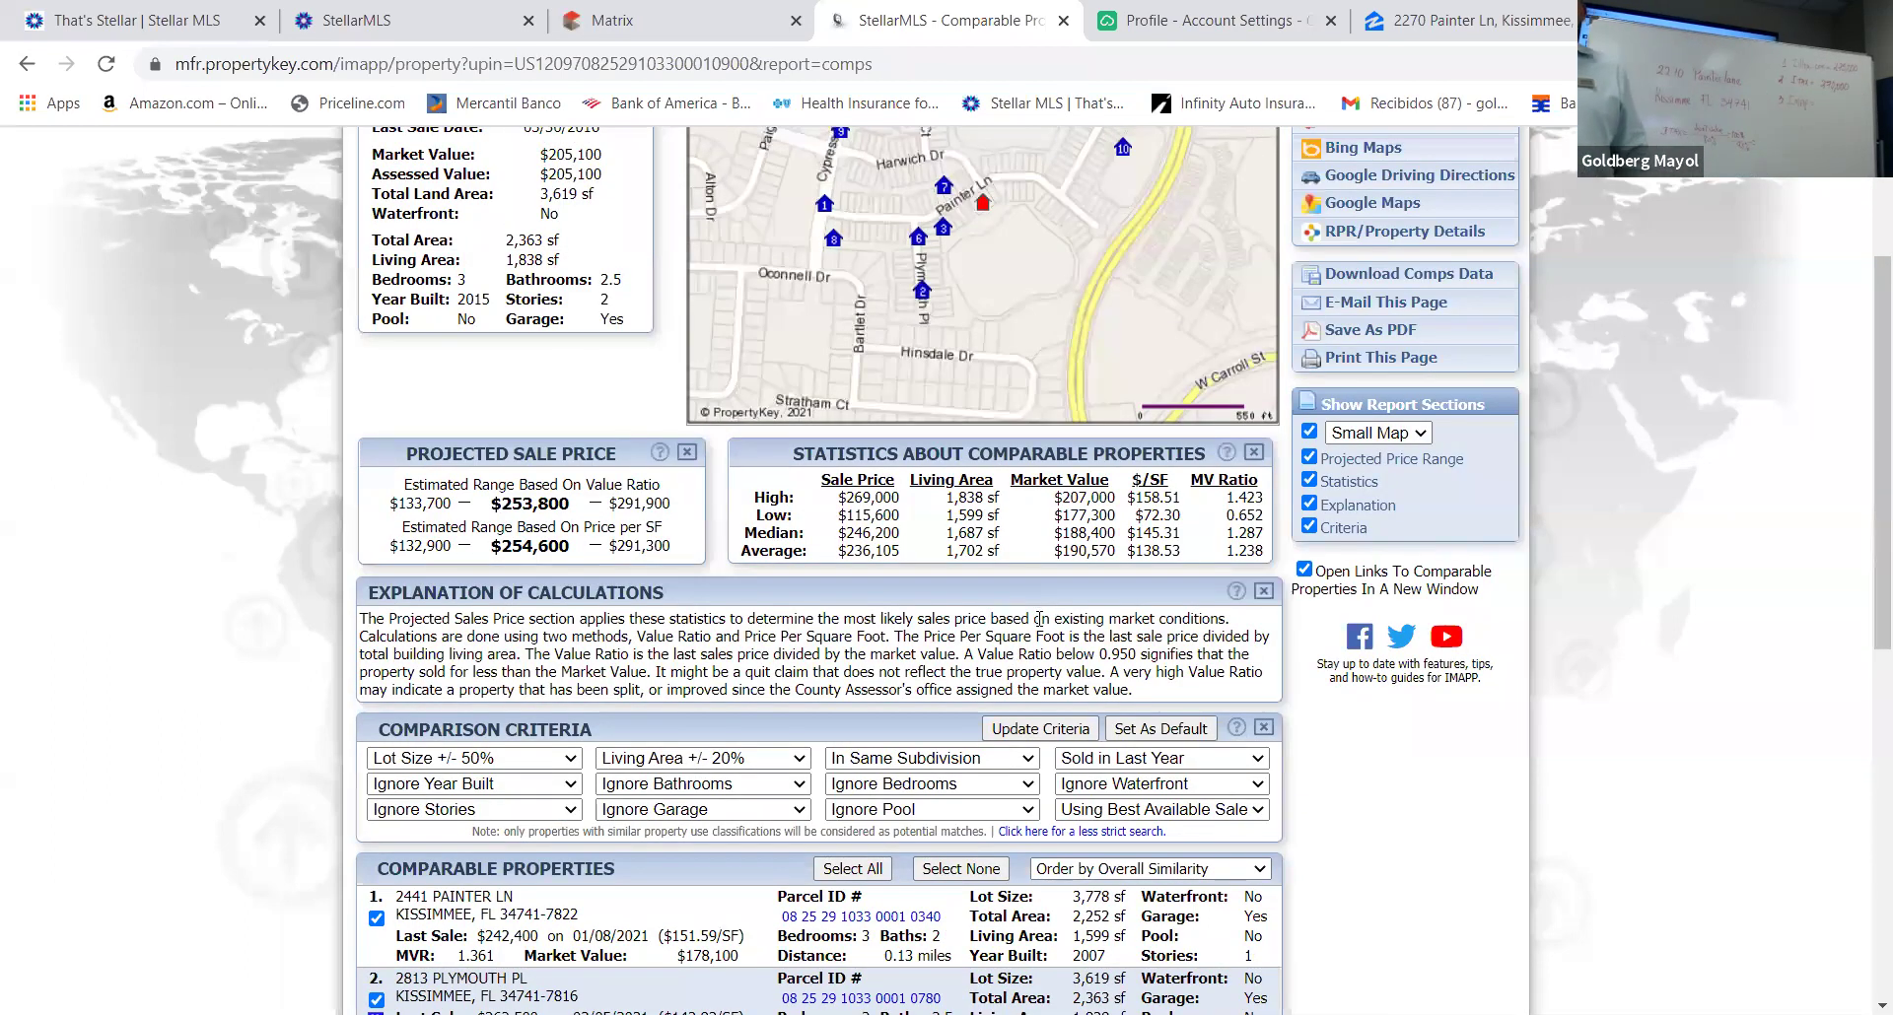
scroll(1039, 614, up, 3)
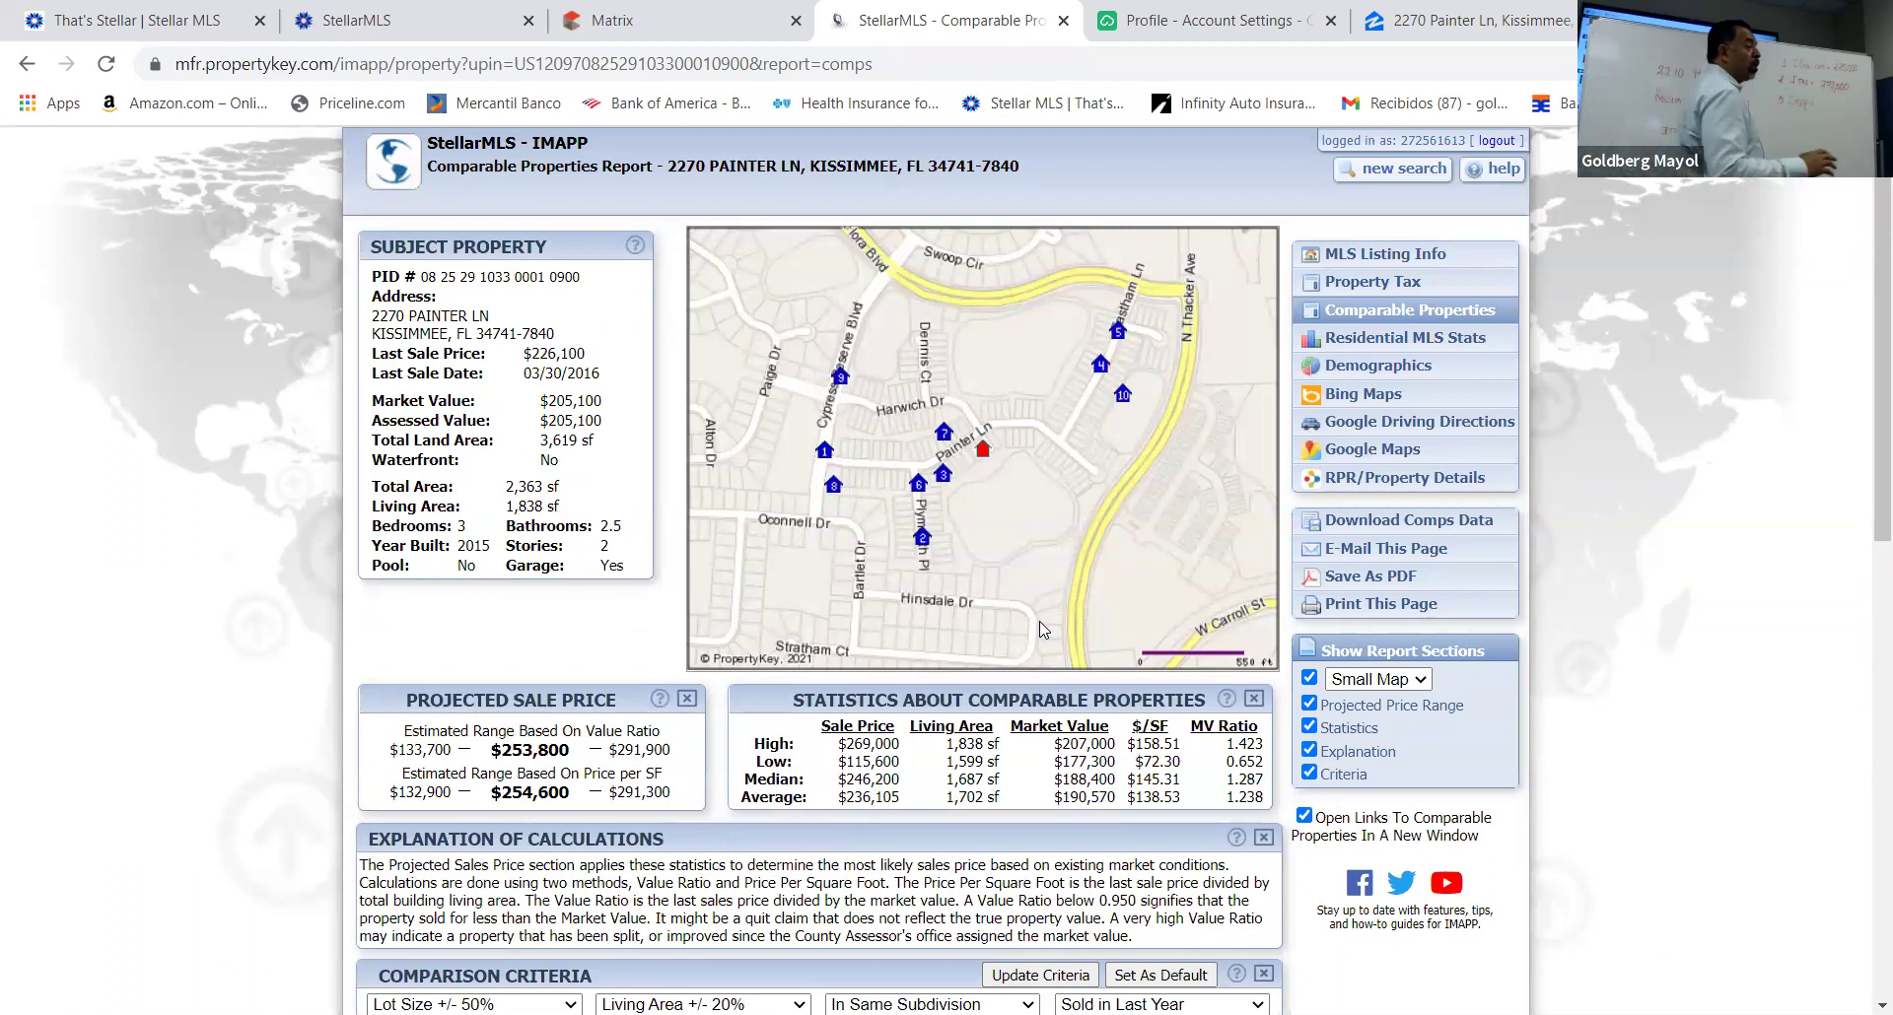
scroll(1044, 628, down, 5)
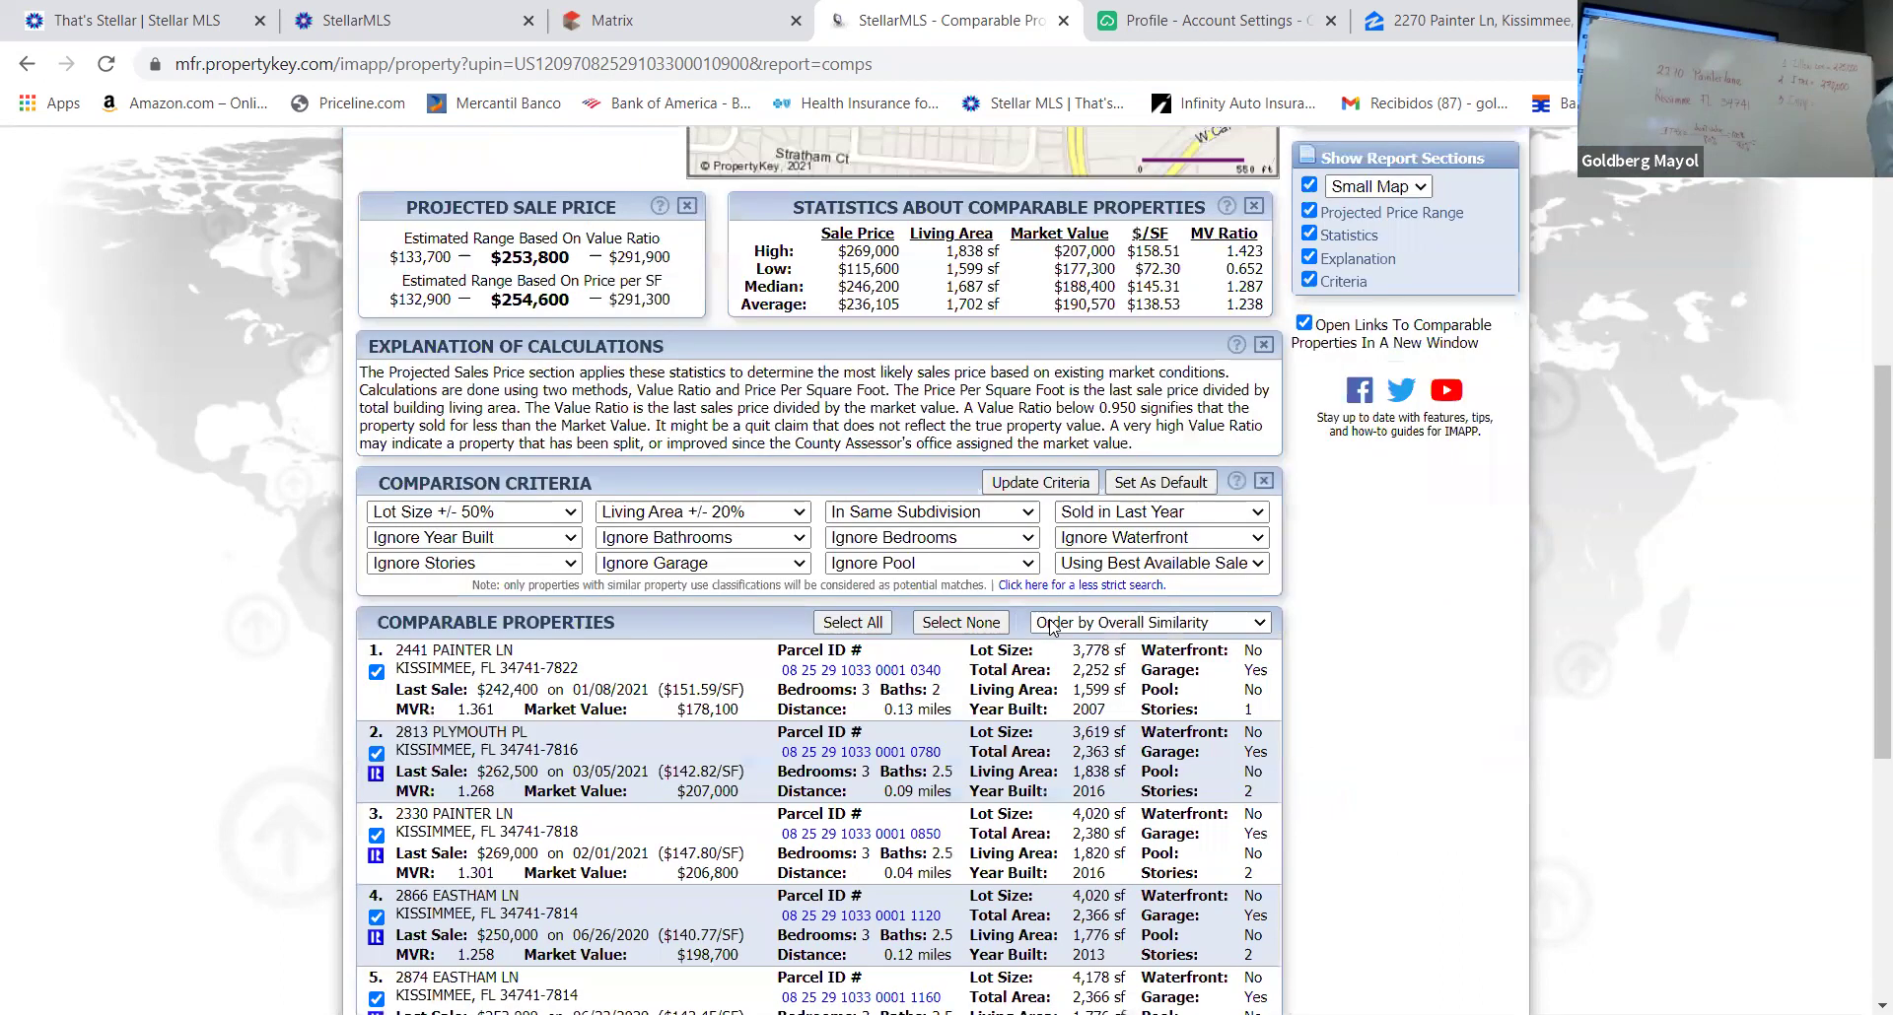
scroll(1053, 627, up, 1)
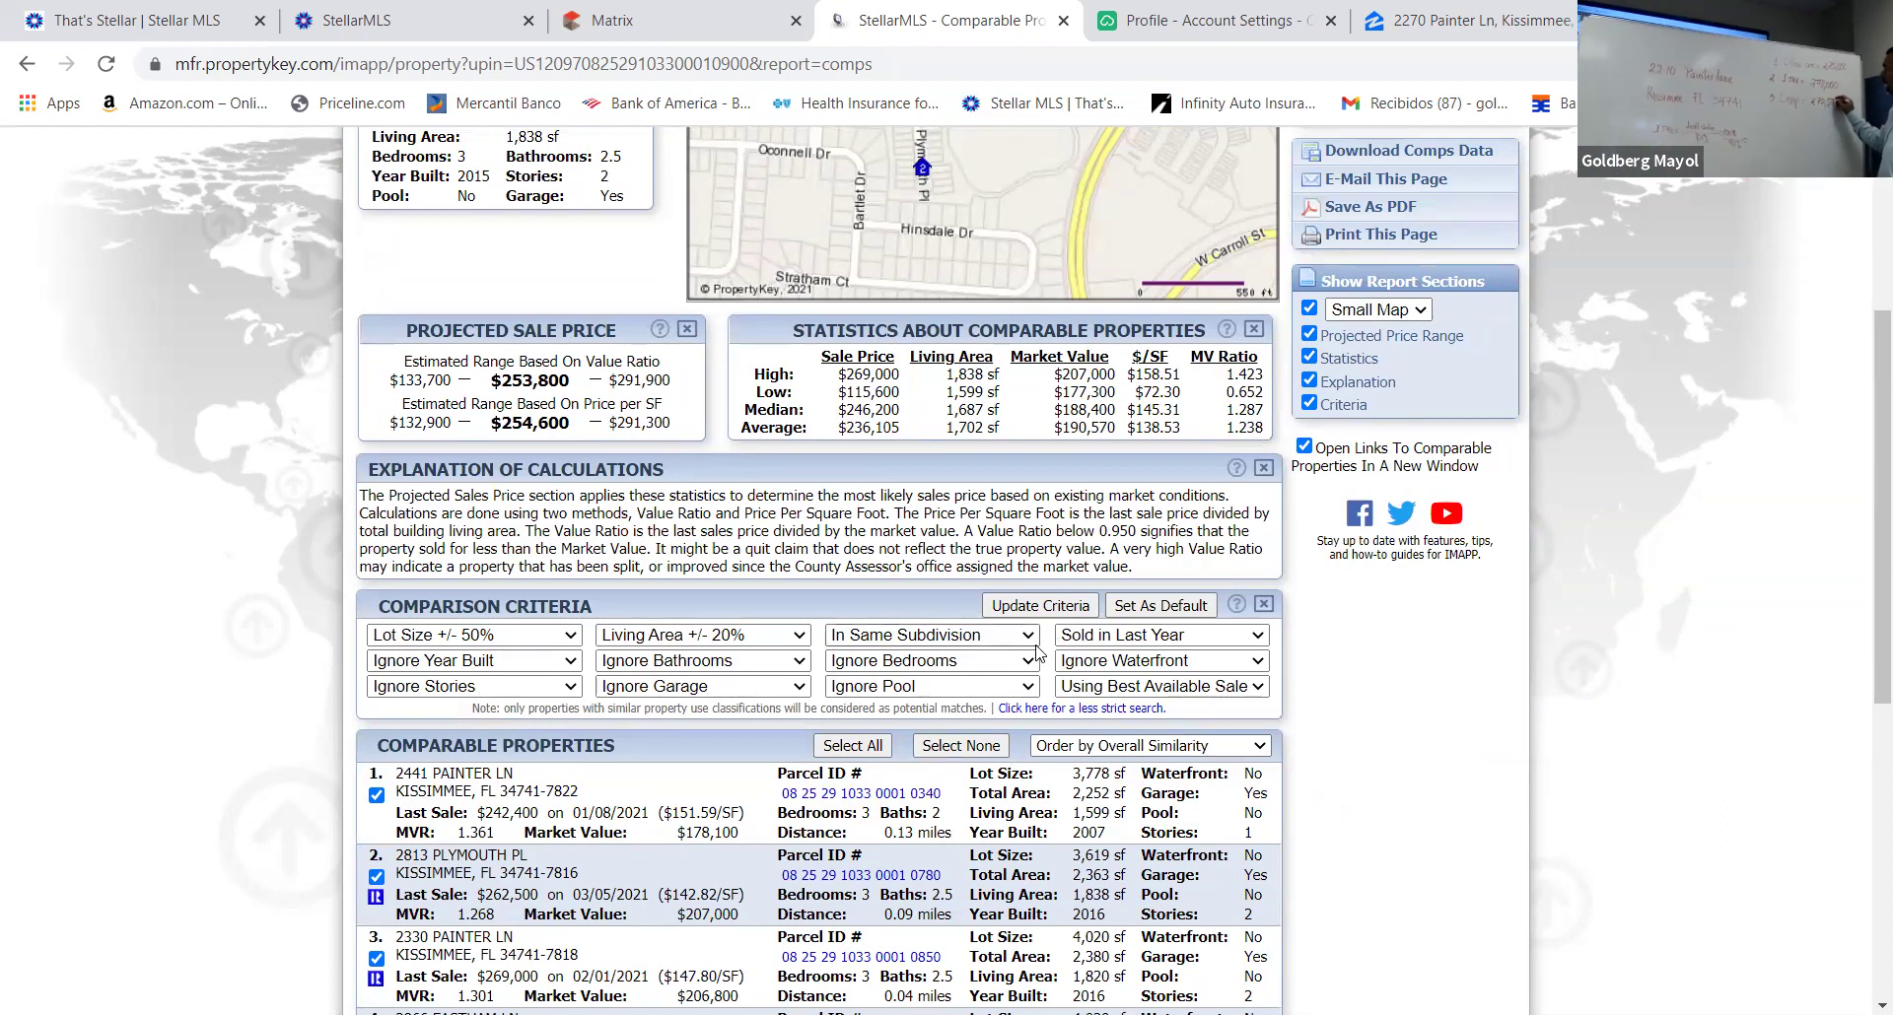
scroll(1010, 674, down, 6)
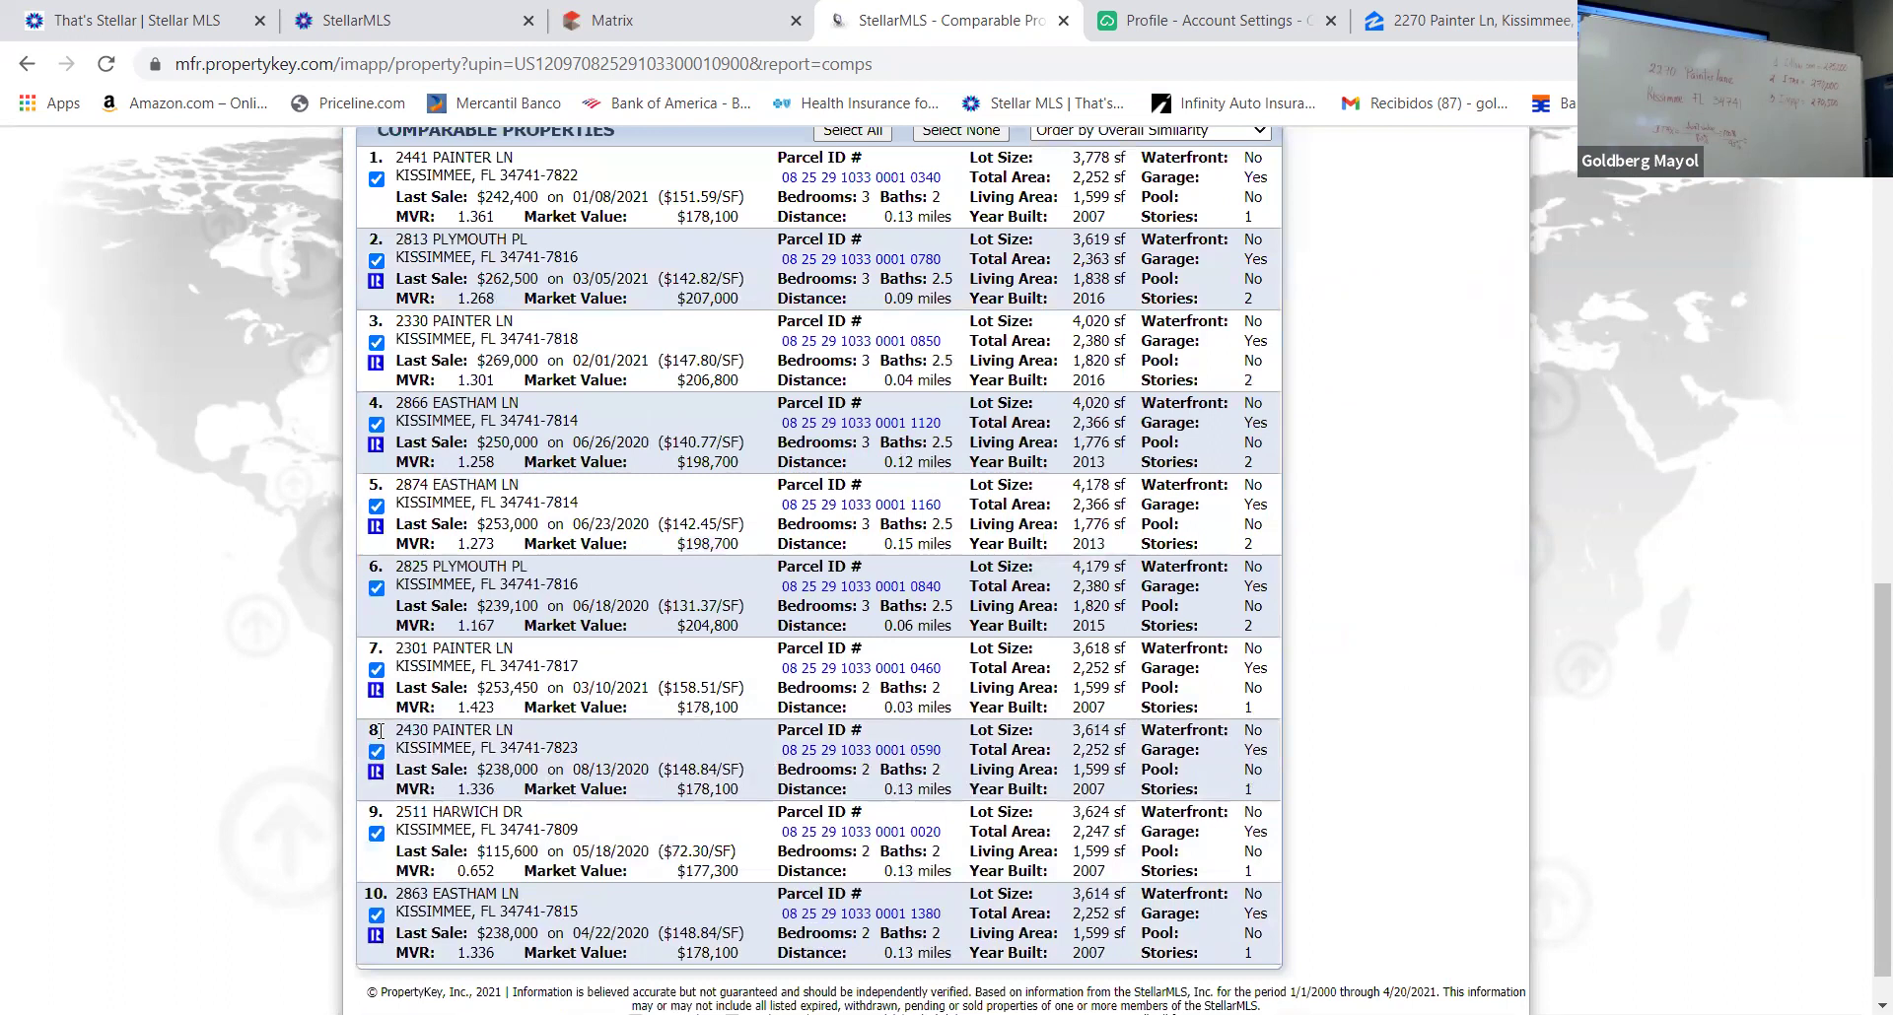
click(375, 588)
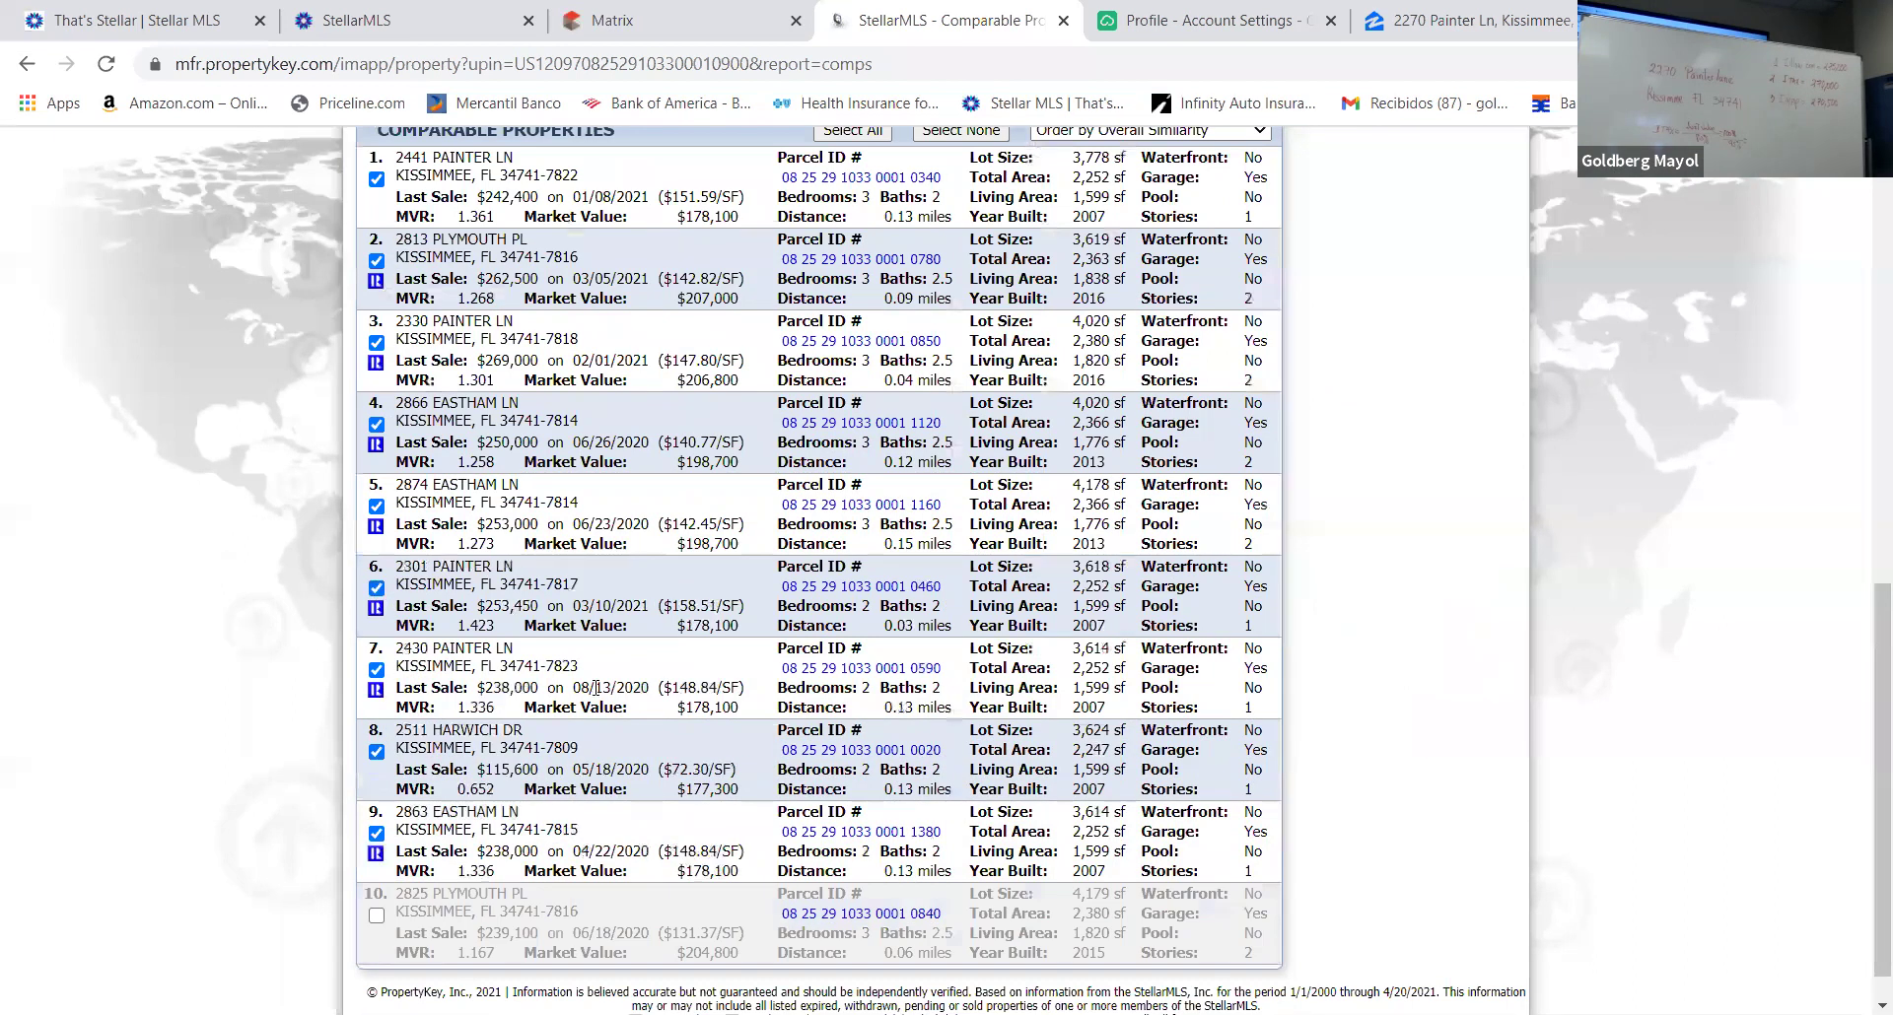
click(375, 751)
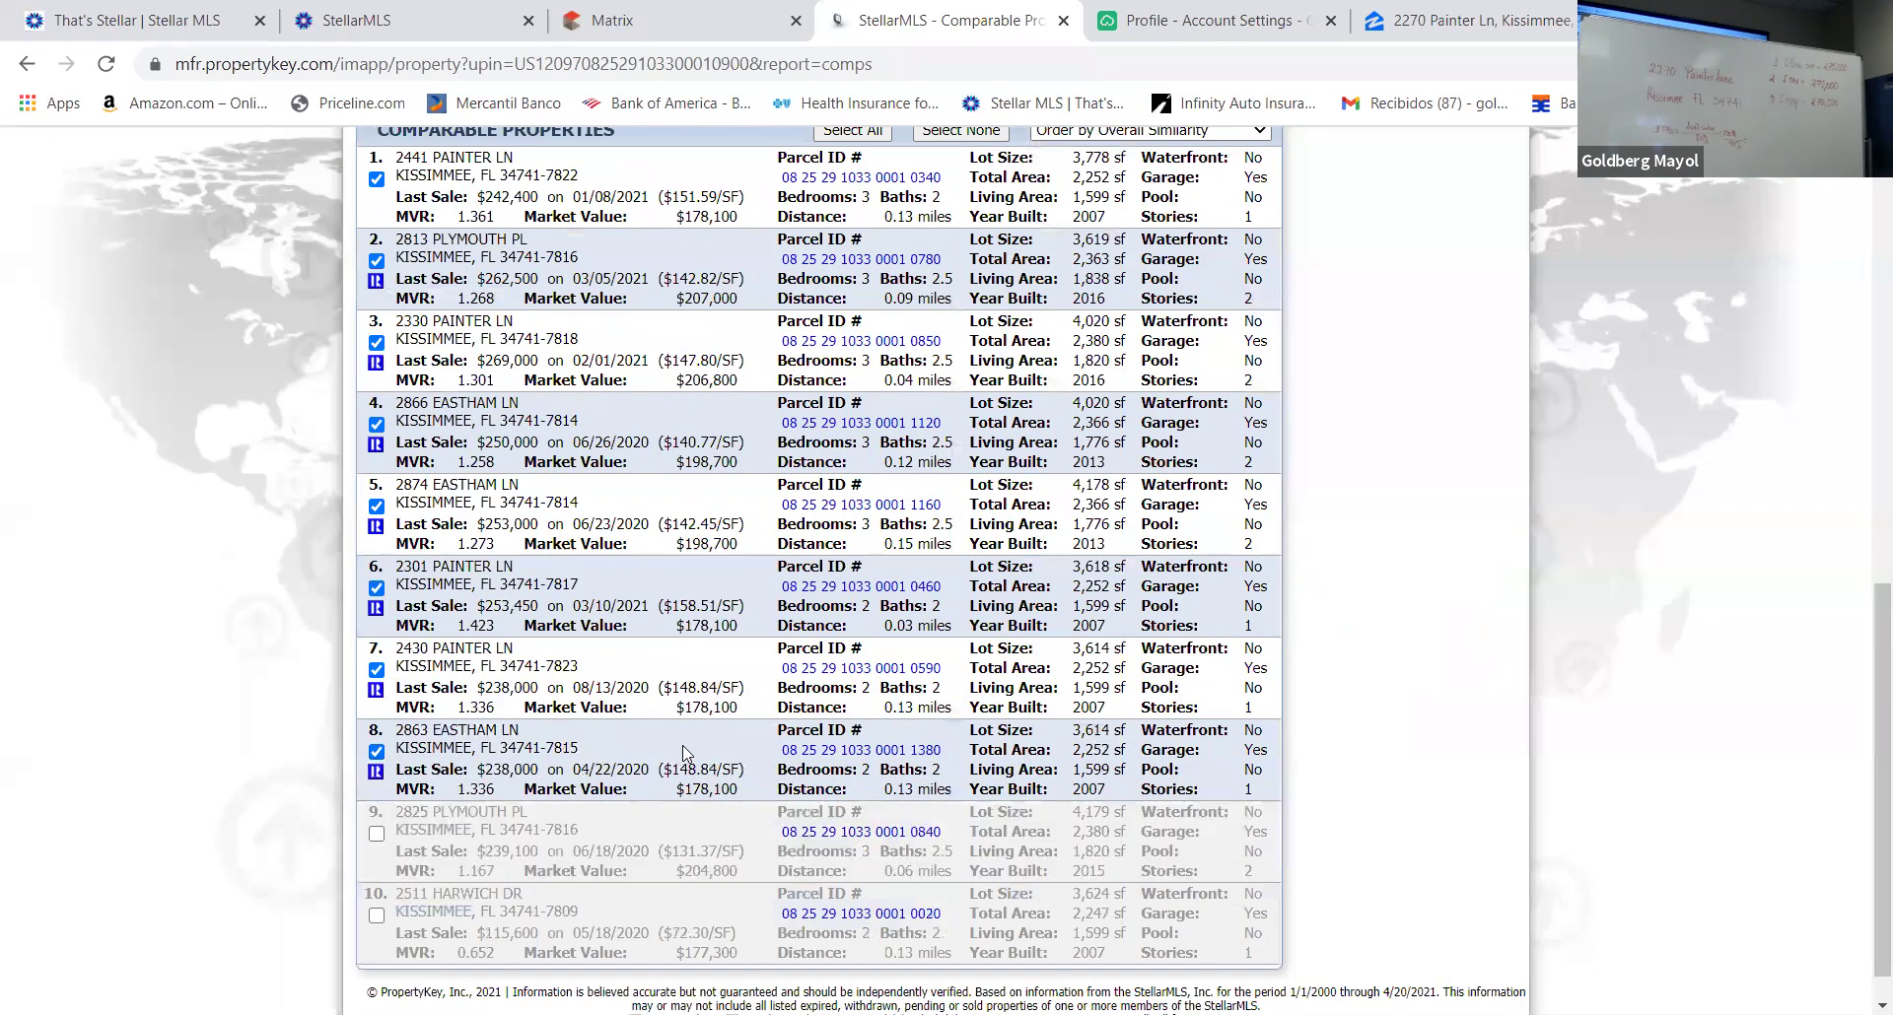
scroll(687, 751, up, 5)
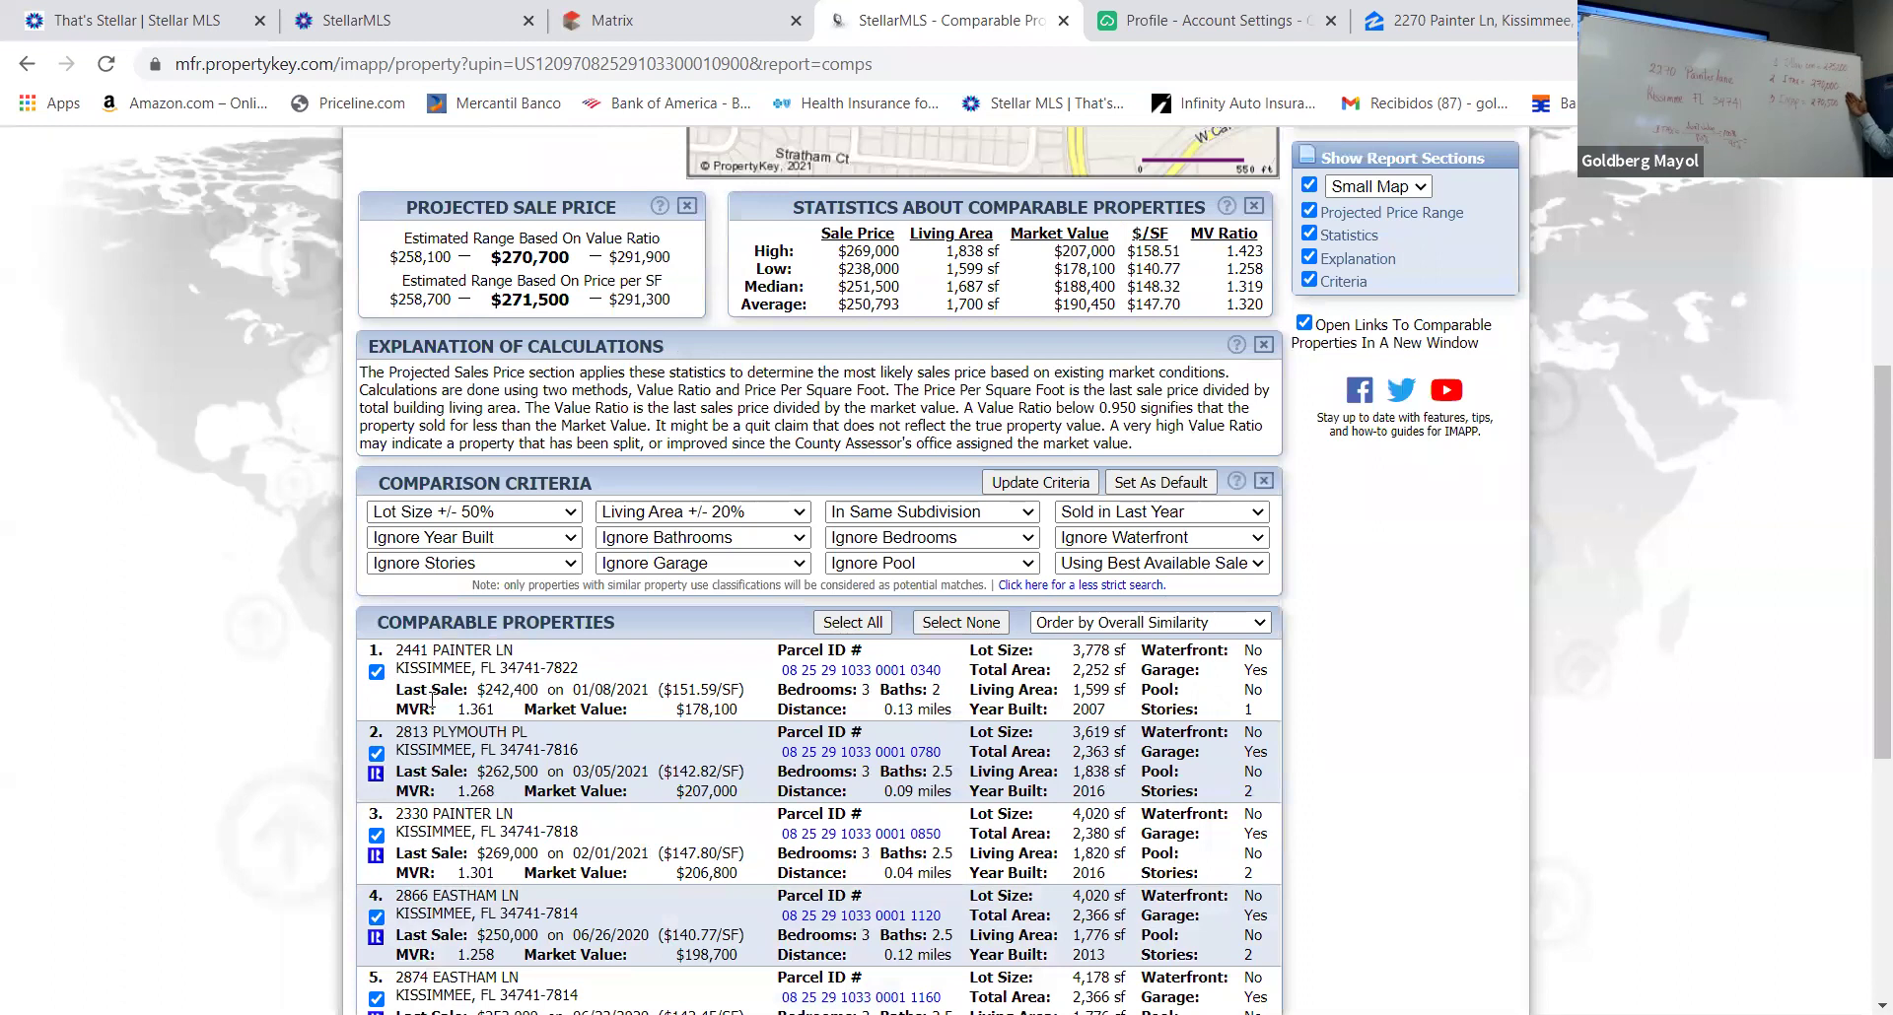
click(375, 672)
scroll(641, 714, down, 3)
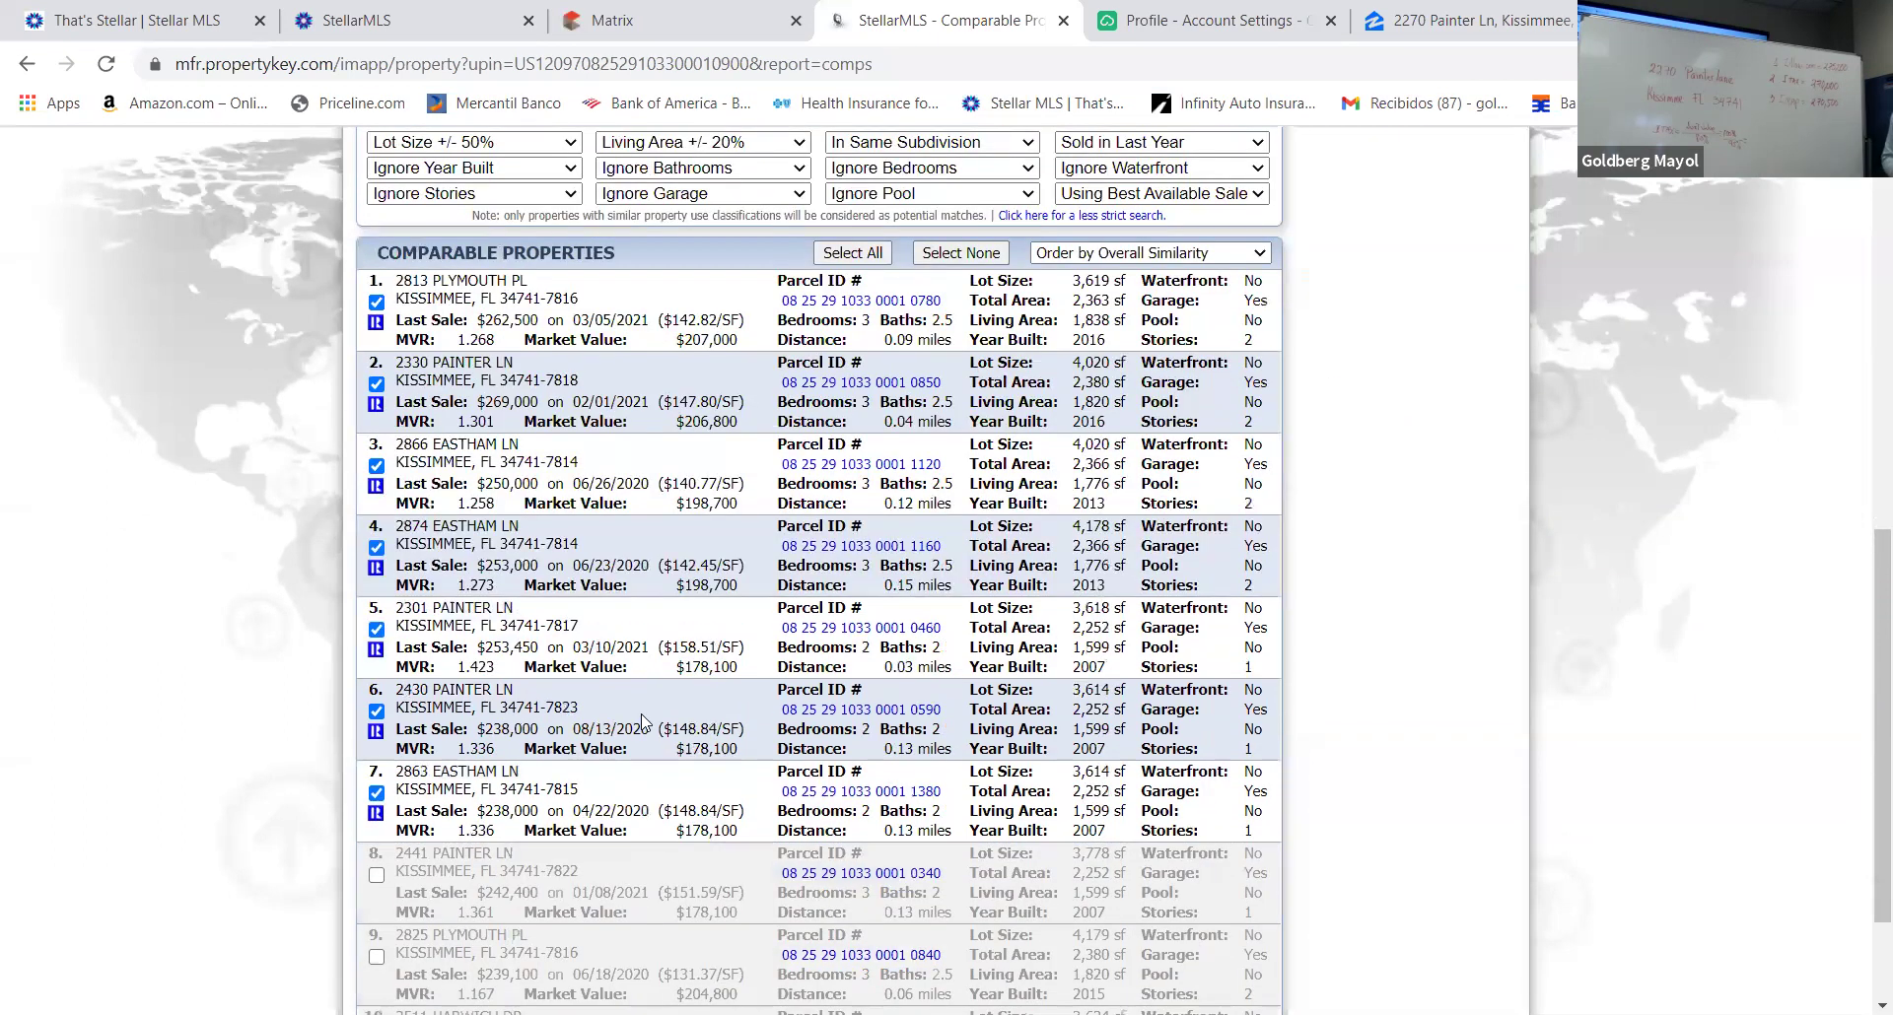
scroll(641, 714, up, 4)
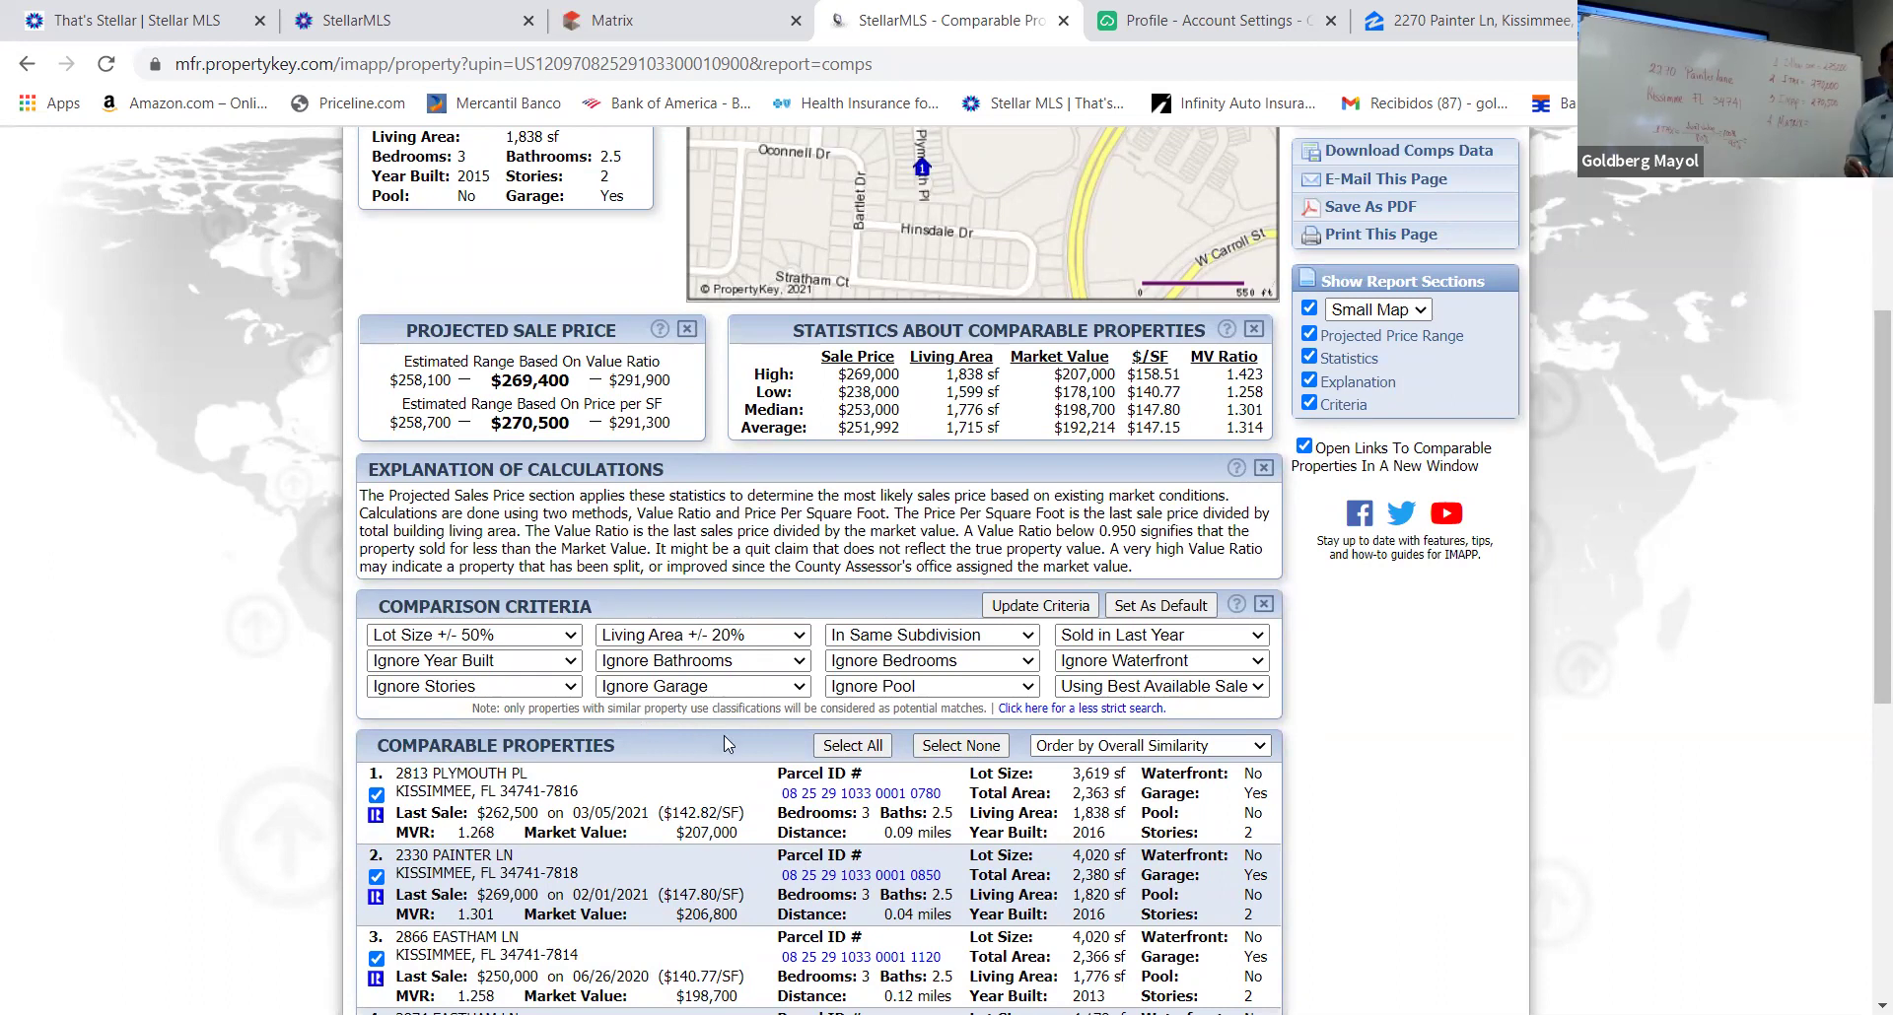
scroll(724, 741, up, 3)
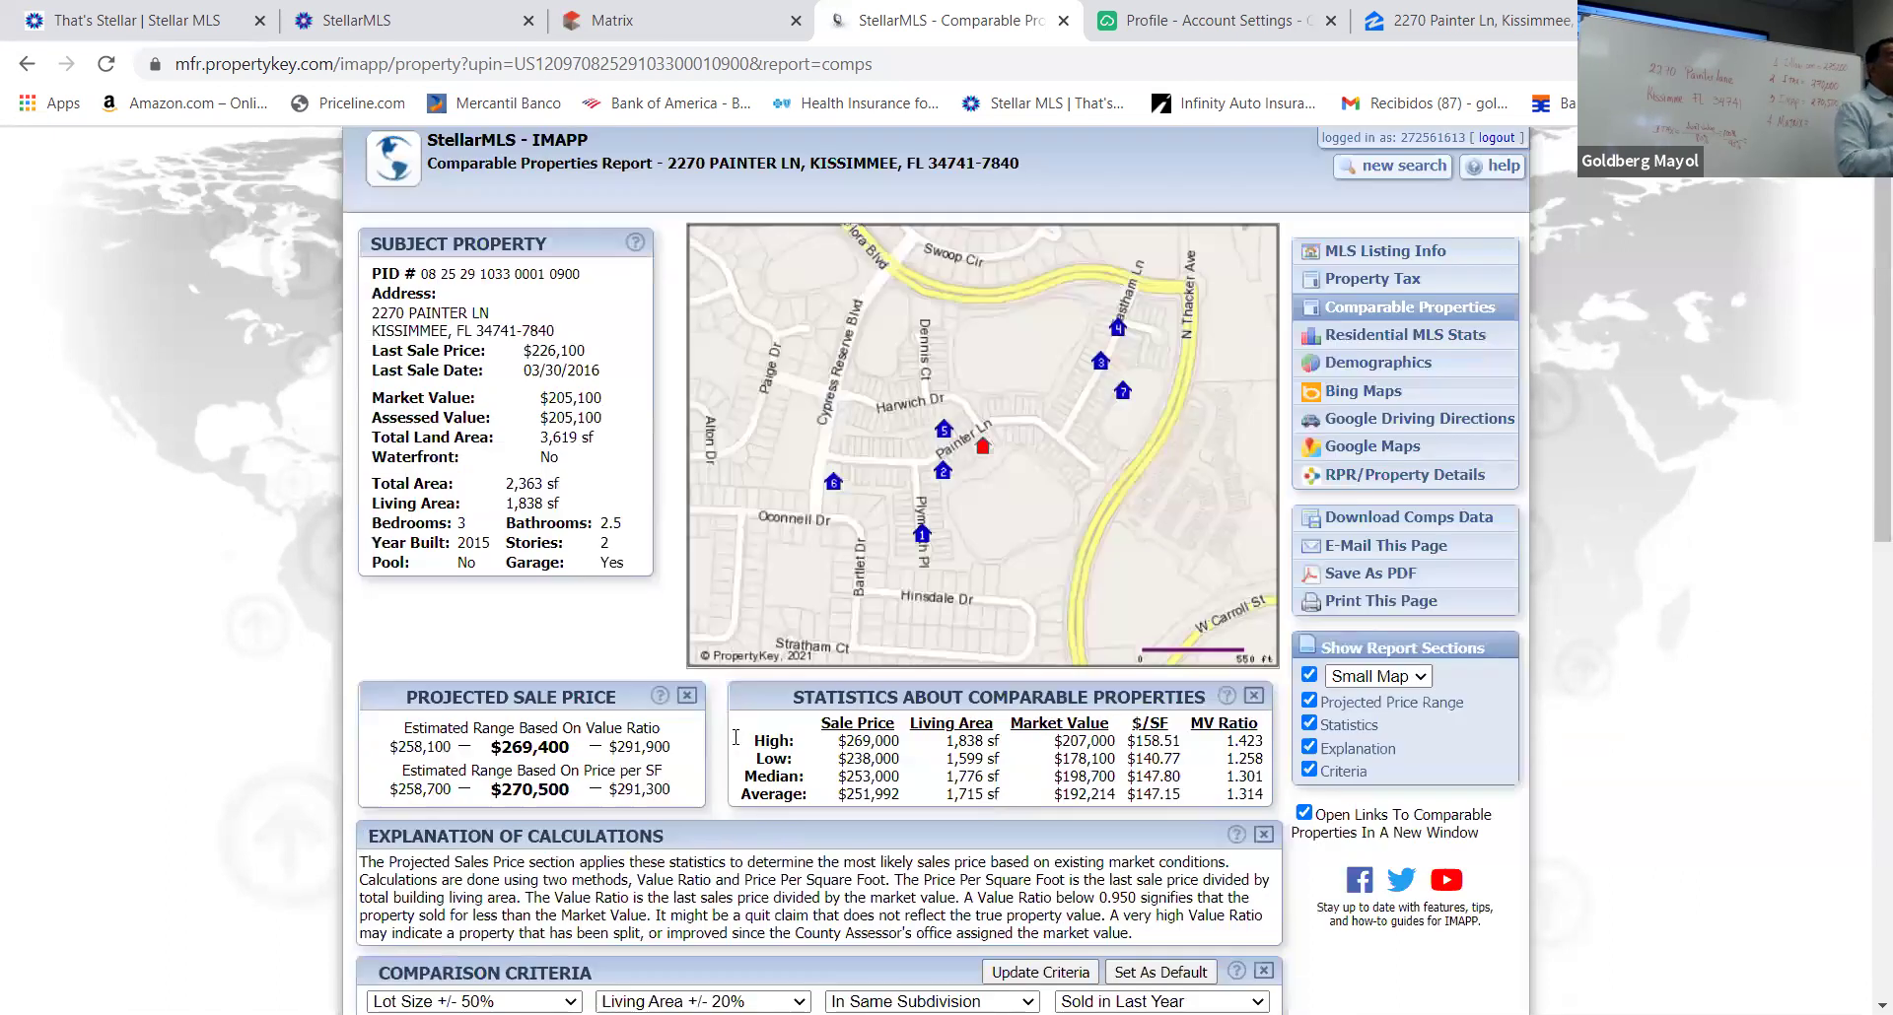
scroll(733, 739, down, 3)
scroll(734, 733, down, 4)
scroll(734, 726, up, 8)
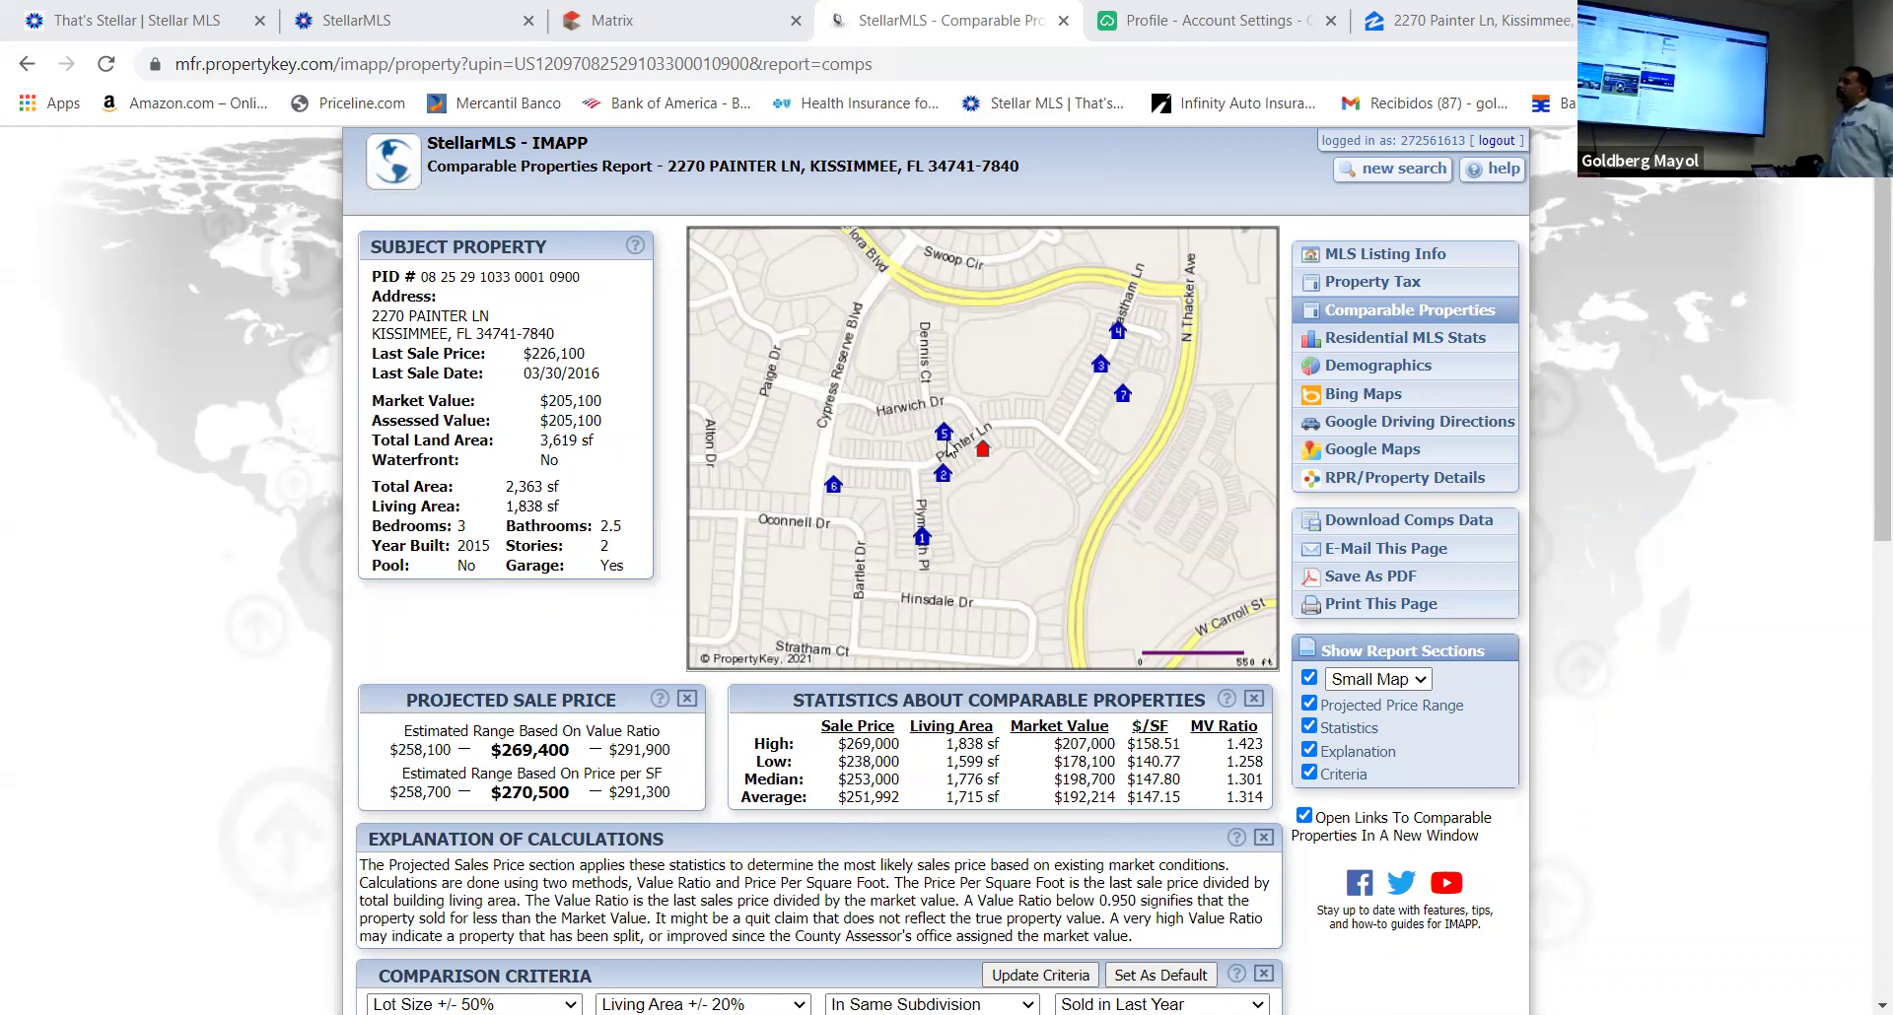
Launch Matrix from the StellarMLS dashboard and open the Residential Quick search form
click(392, 32)
click(122, 618)
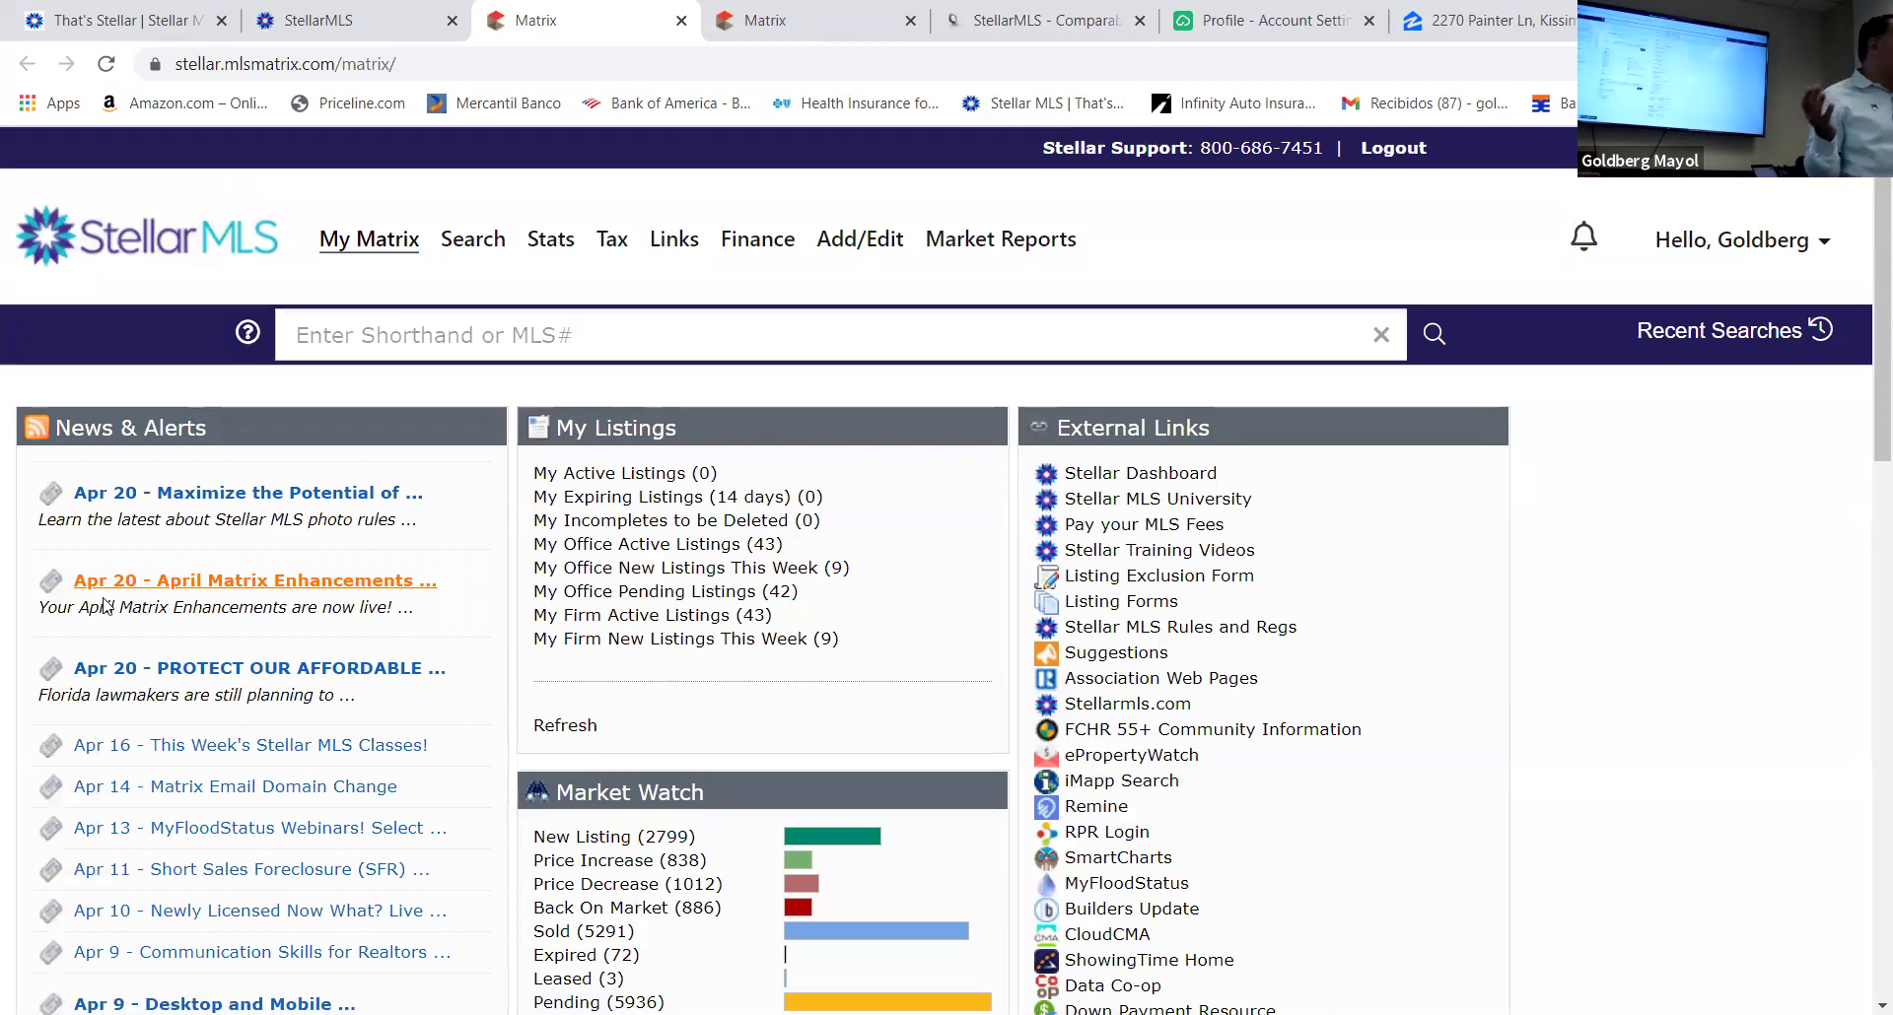
click(474, 245)
click(47, 449)
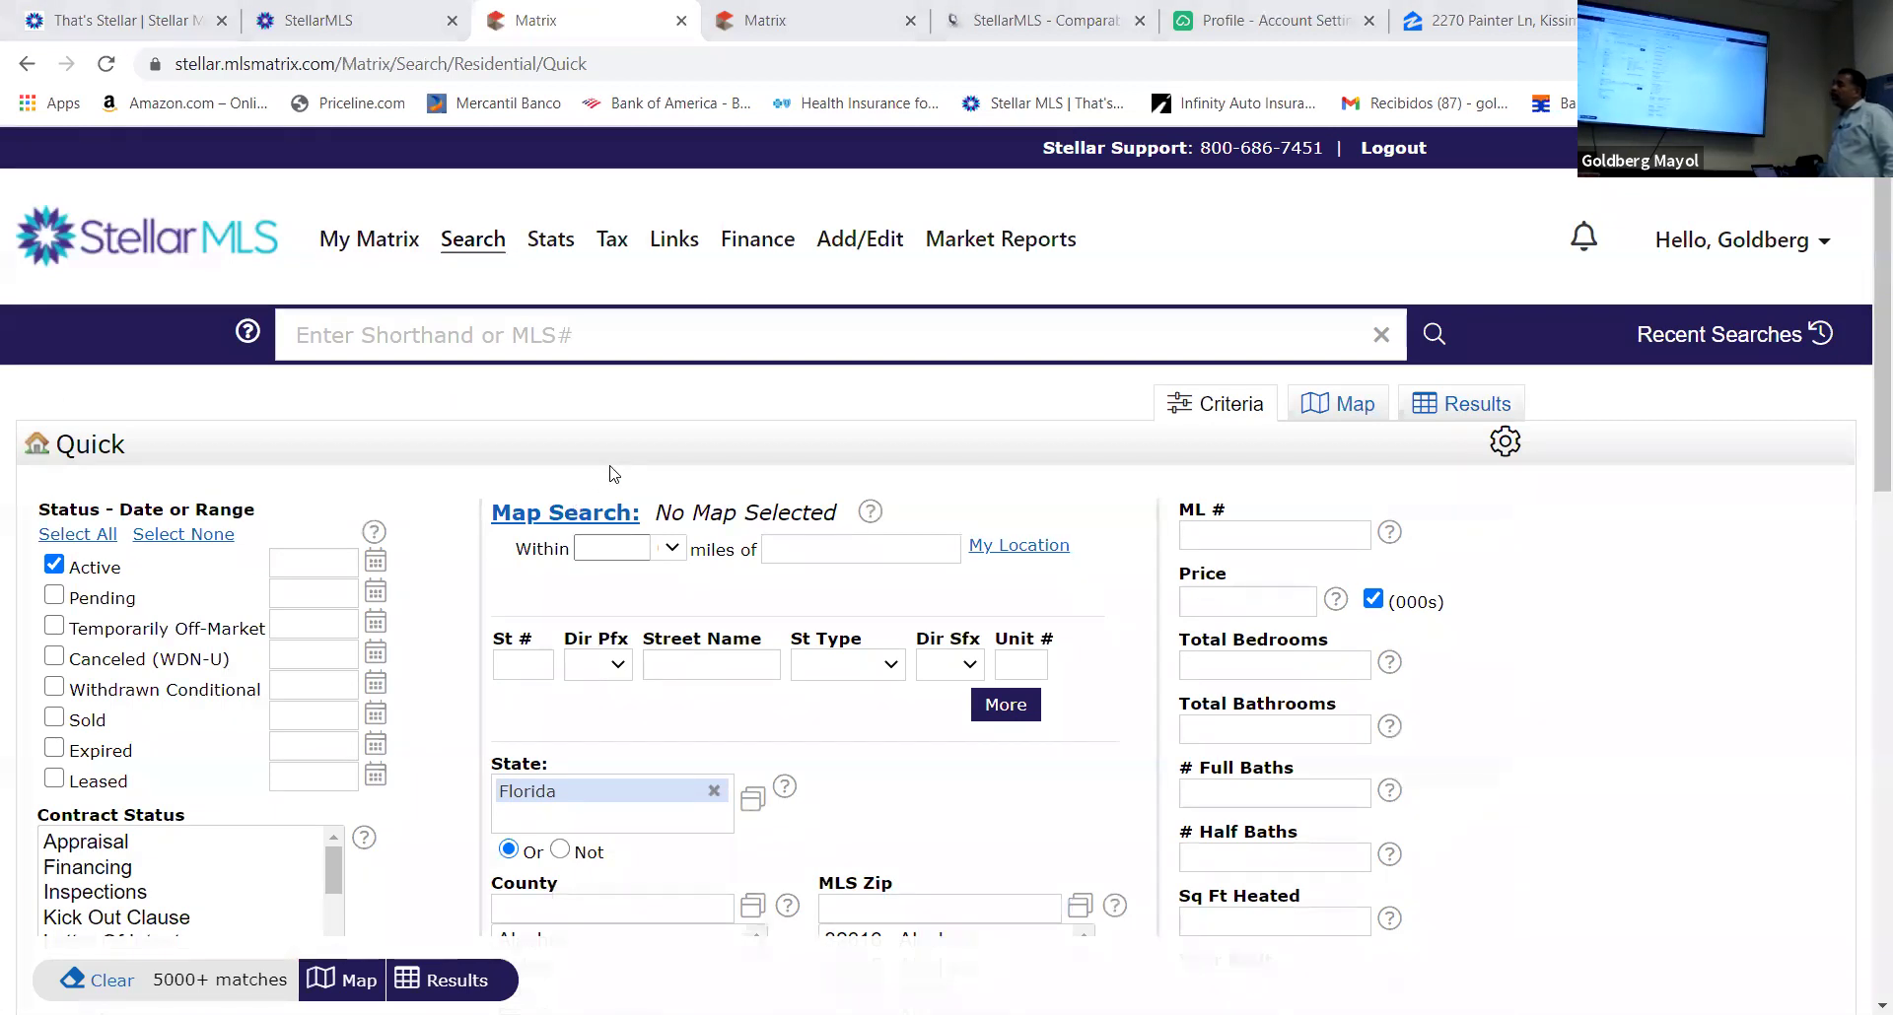
click(615, 548)
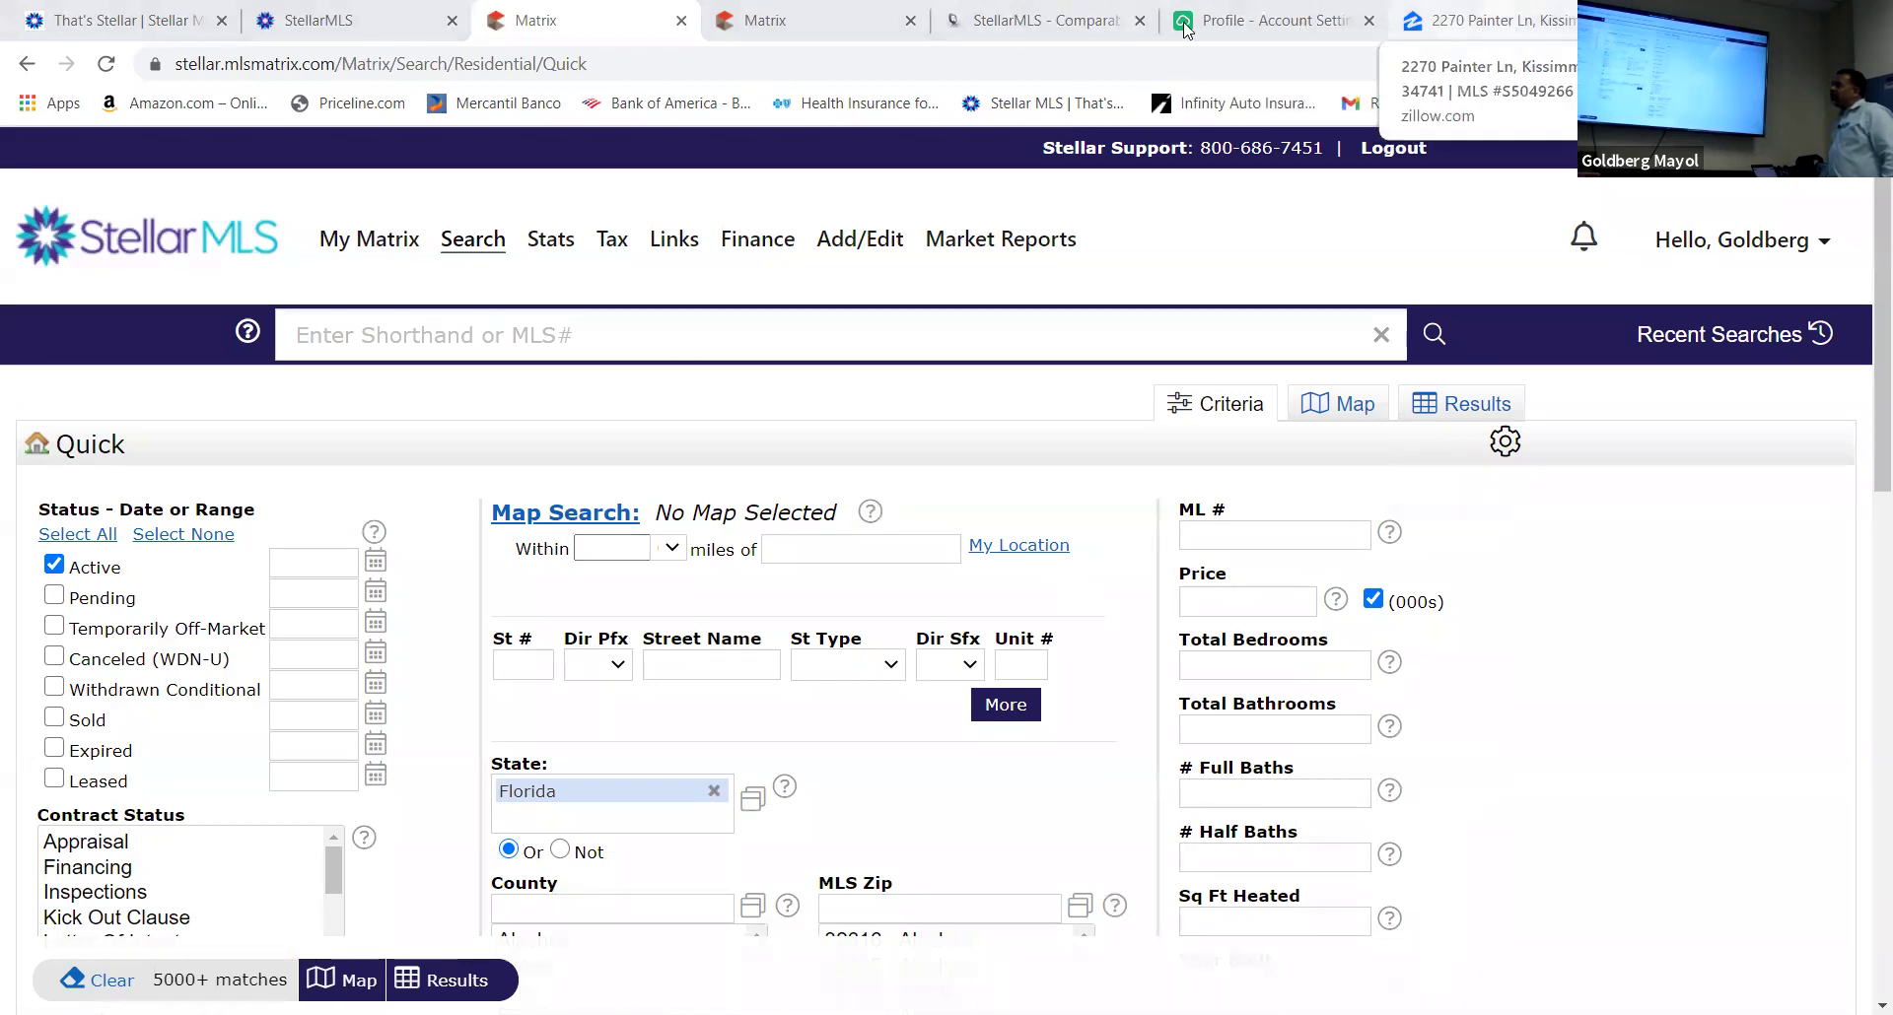
click(520, 664)
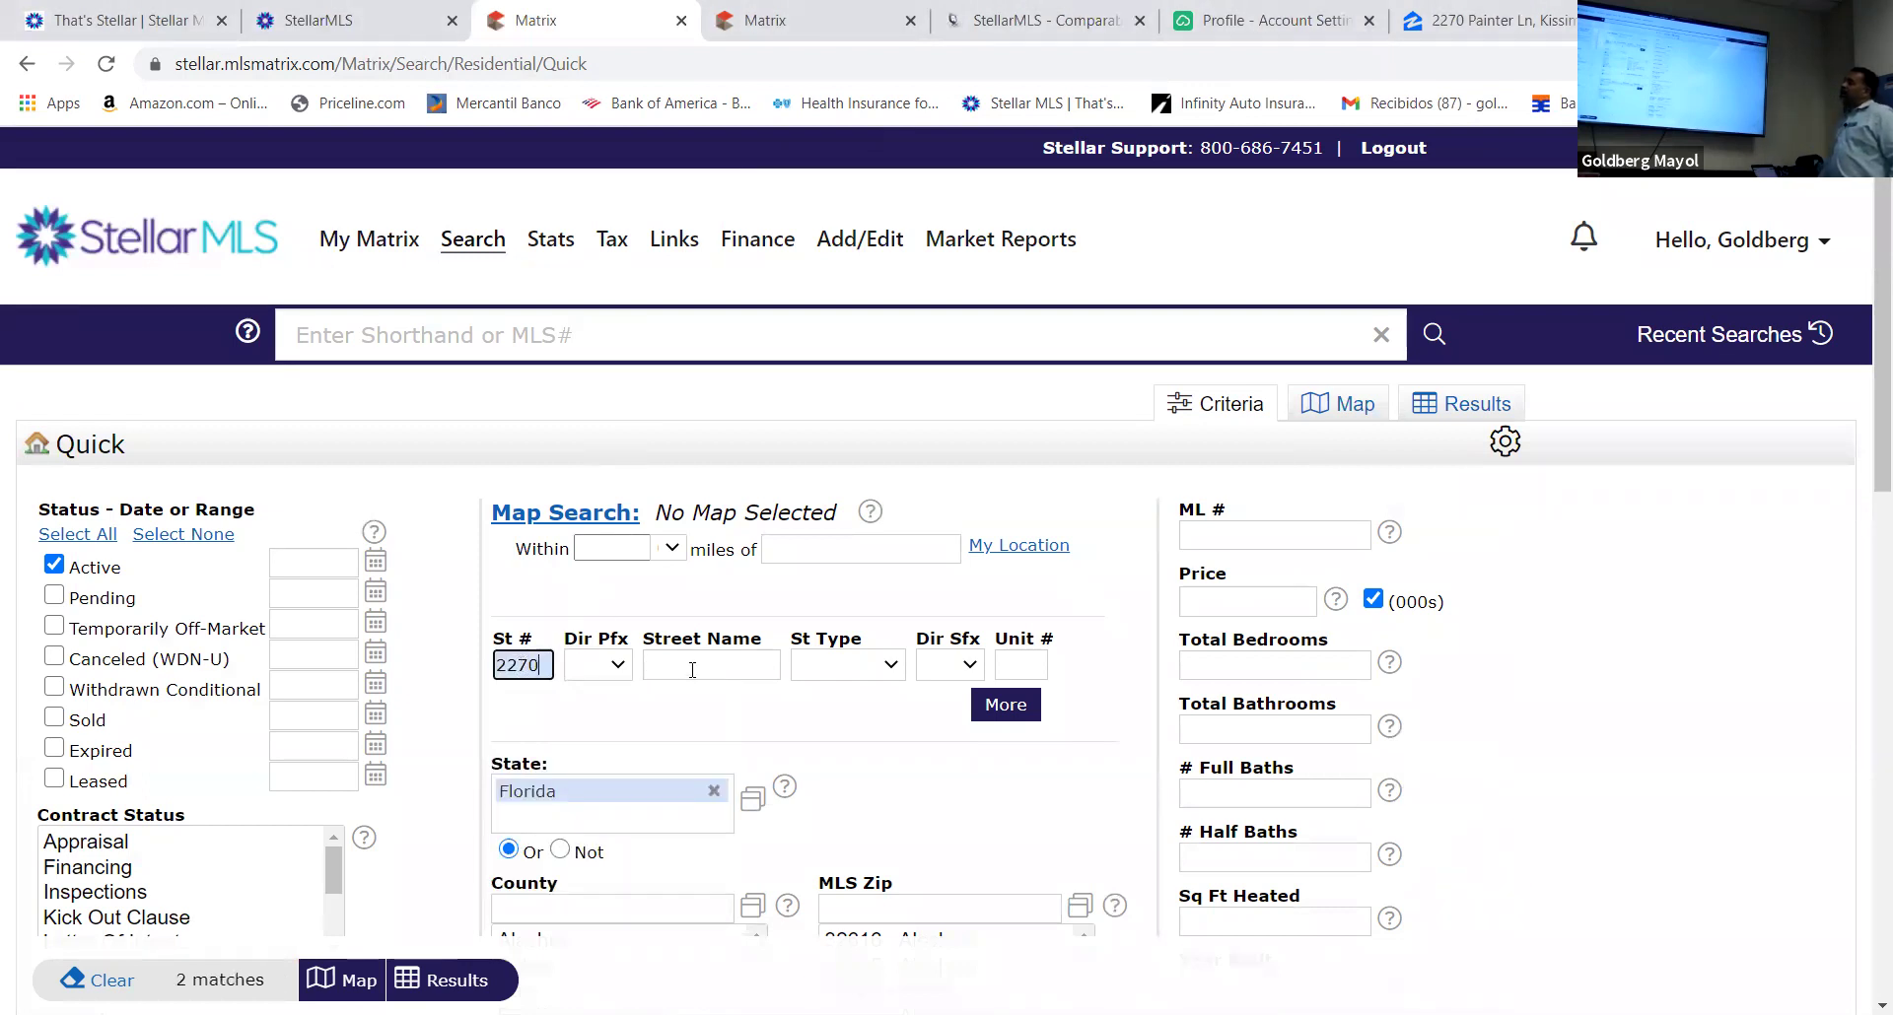
click(692, 668)
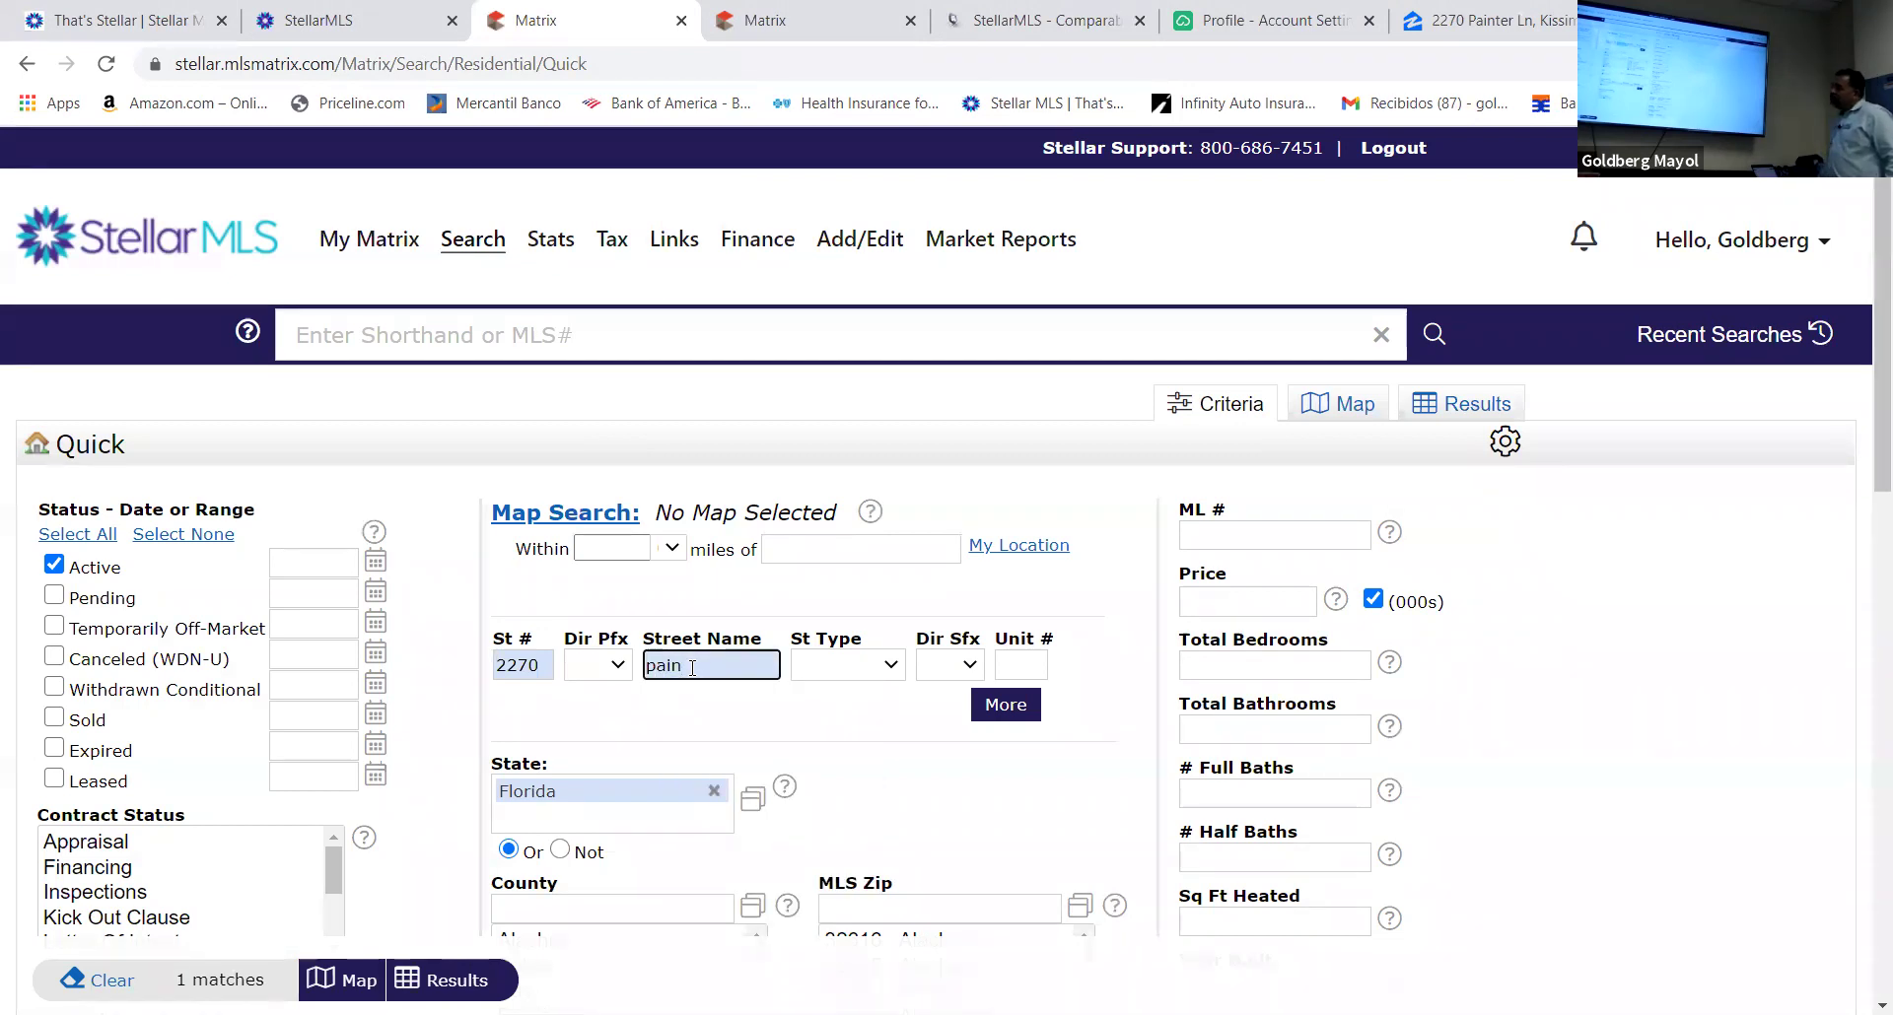
click(454, 980)
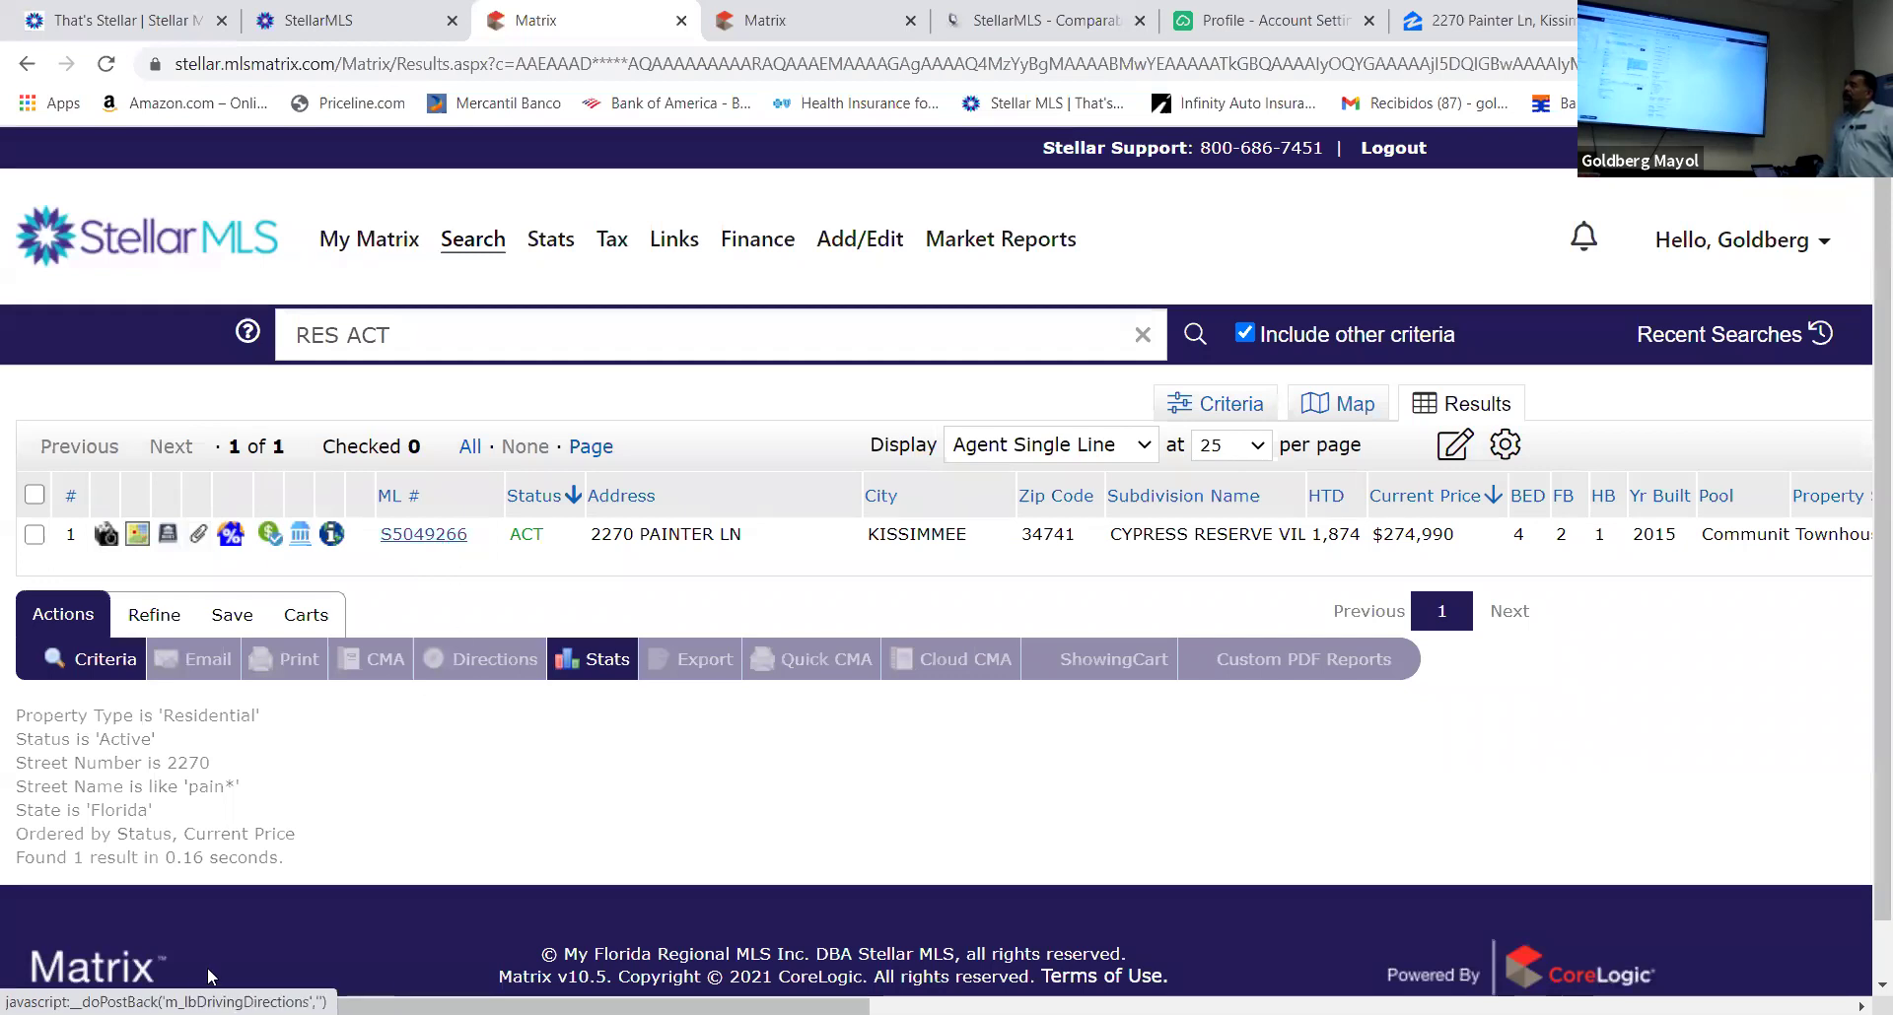
click(424, 535)
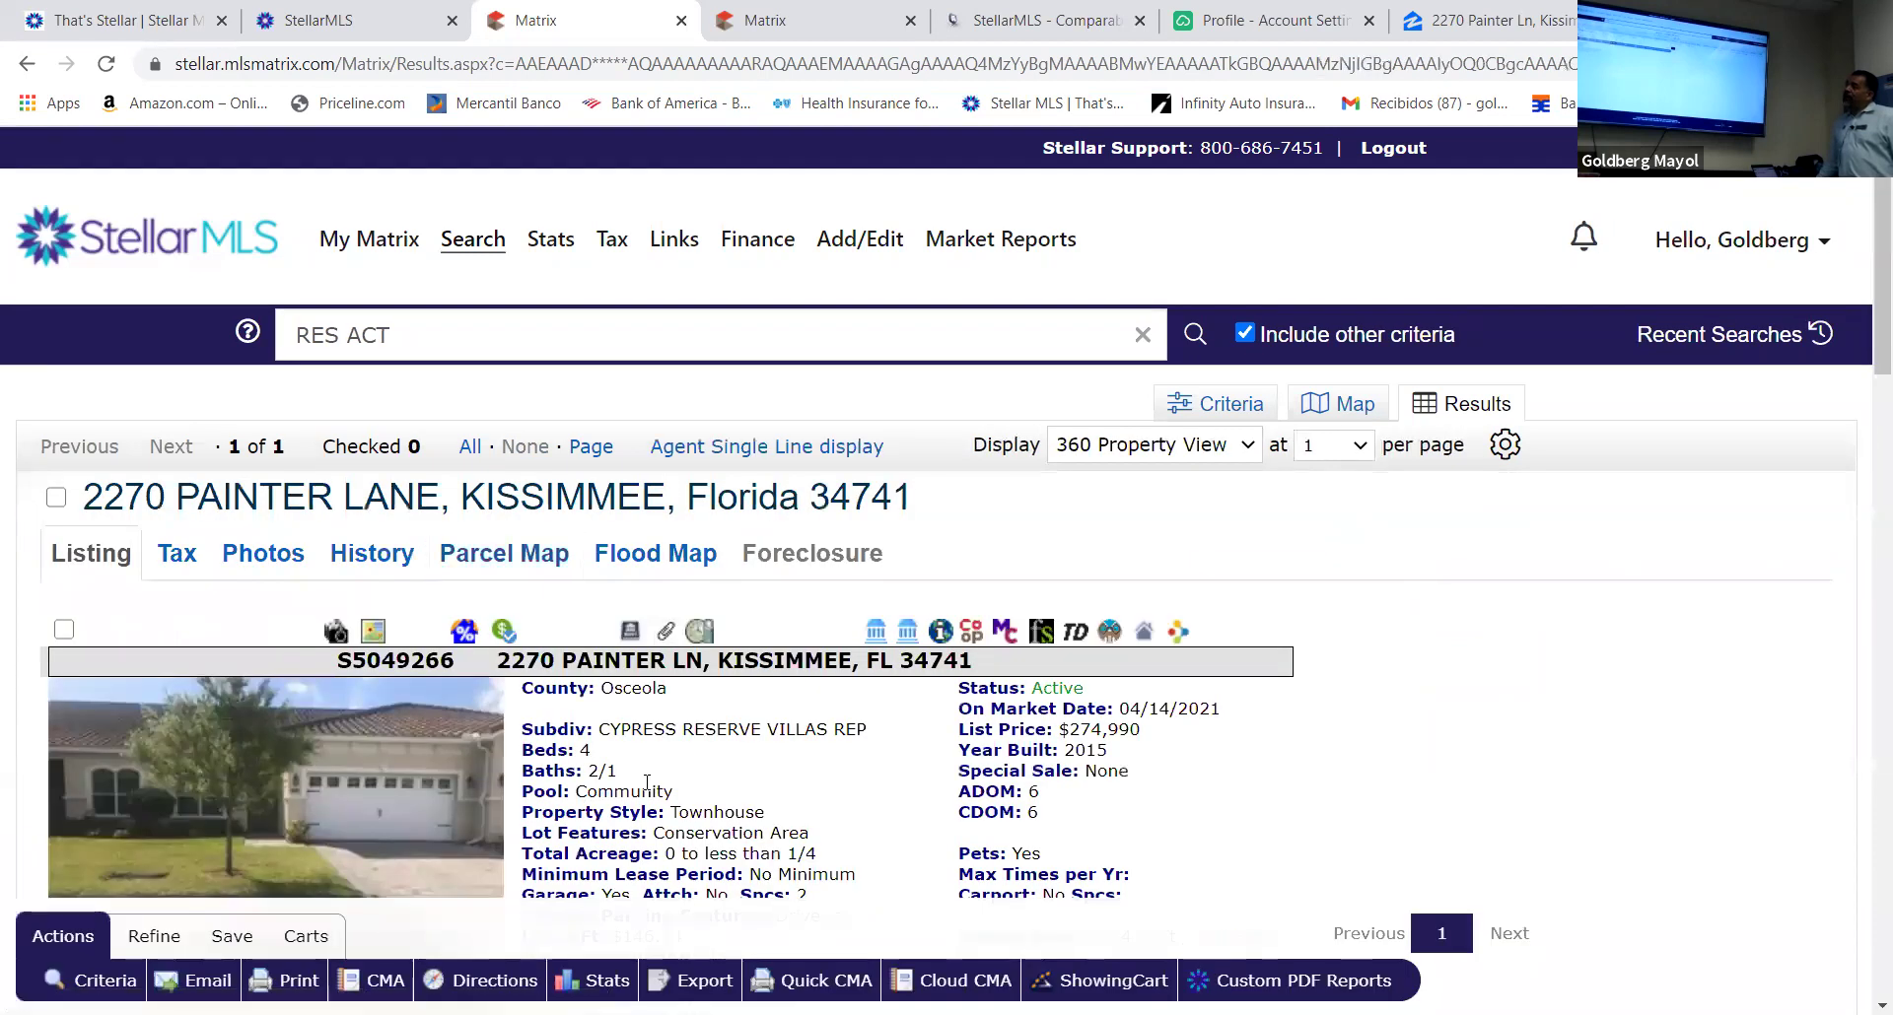
scroll(887, 702, down, 5)
scroll(836, 696, down, 2)
scroll(836, 695, up, 10)
click(27, 69)
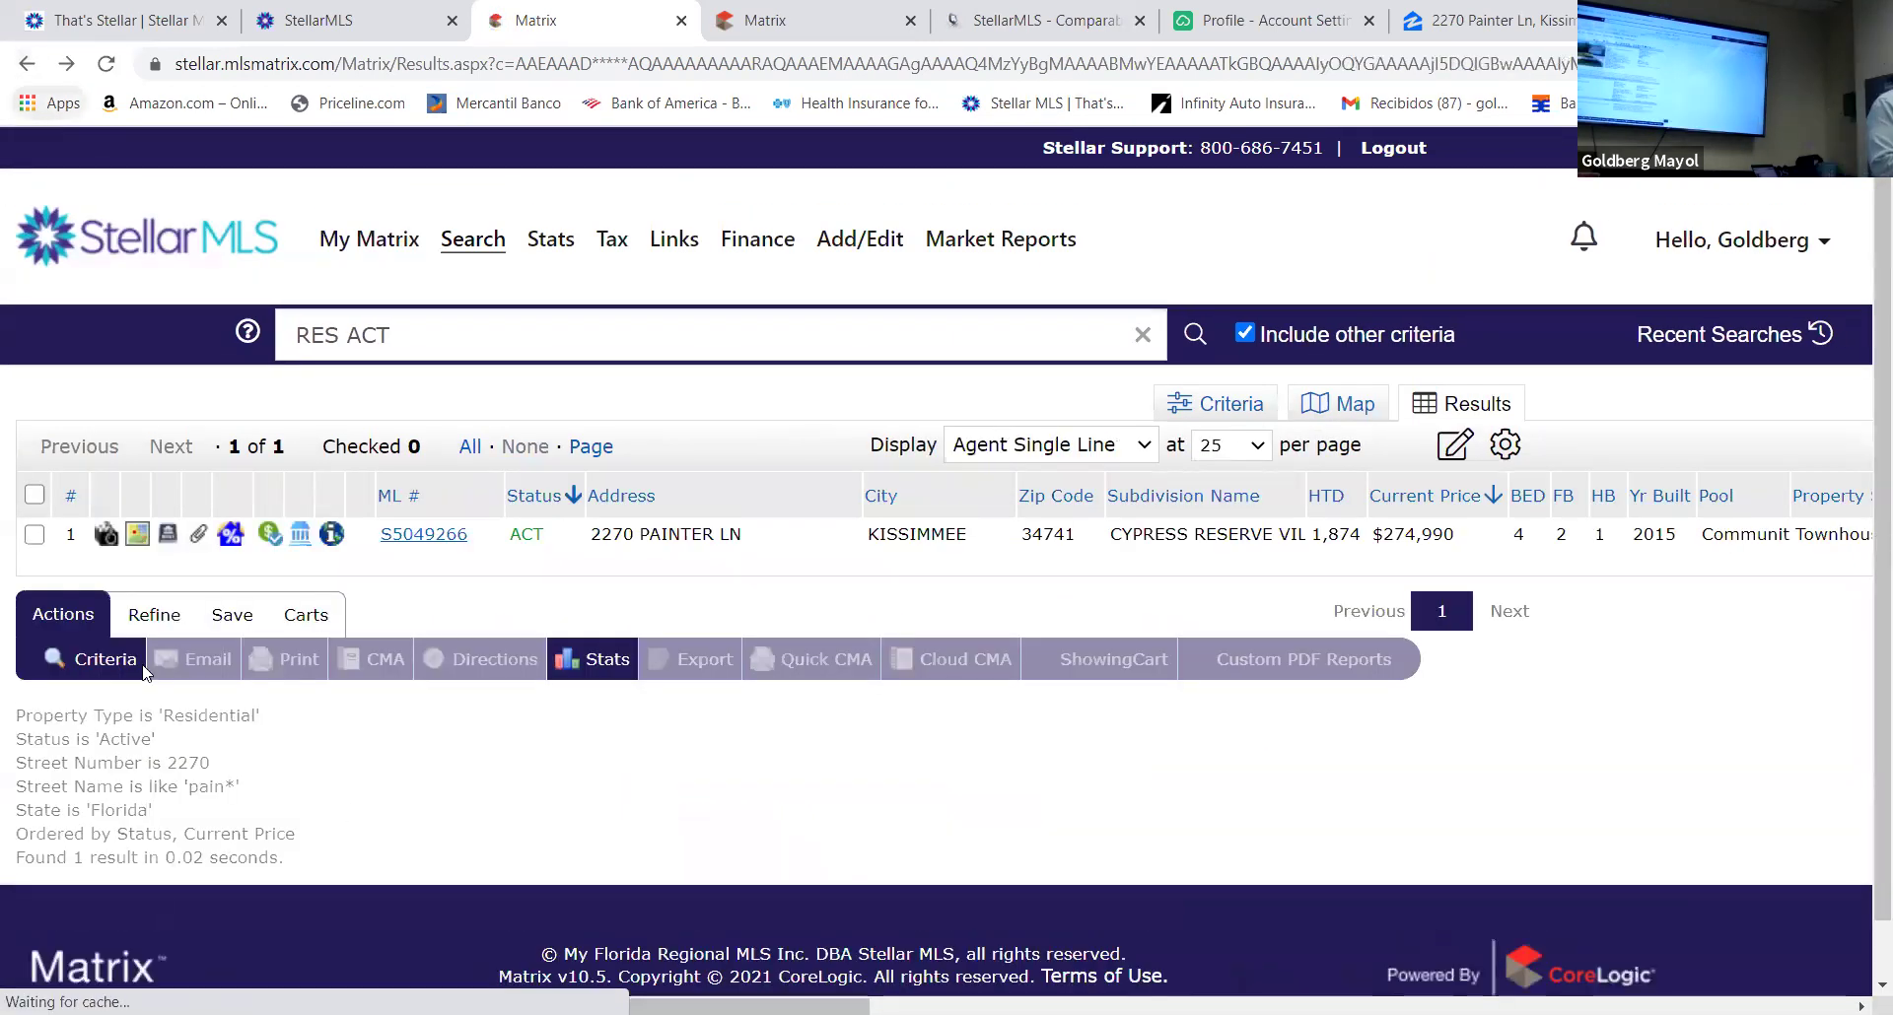
click(440, 537)
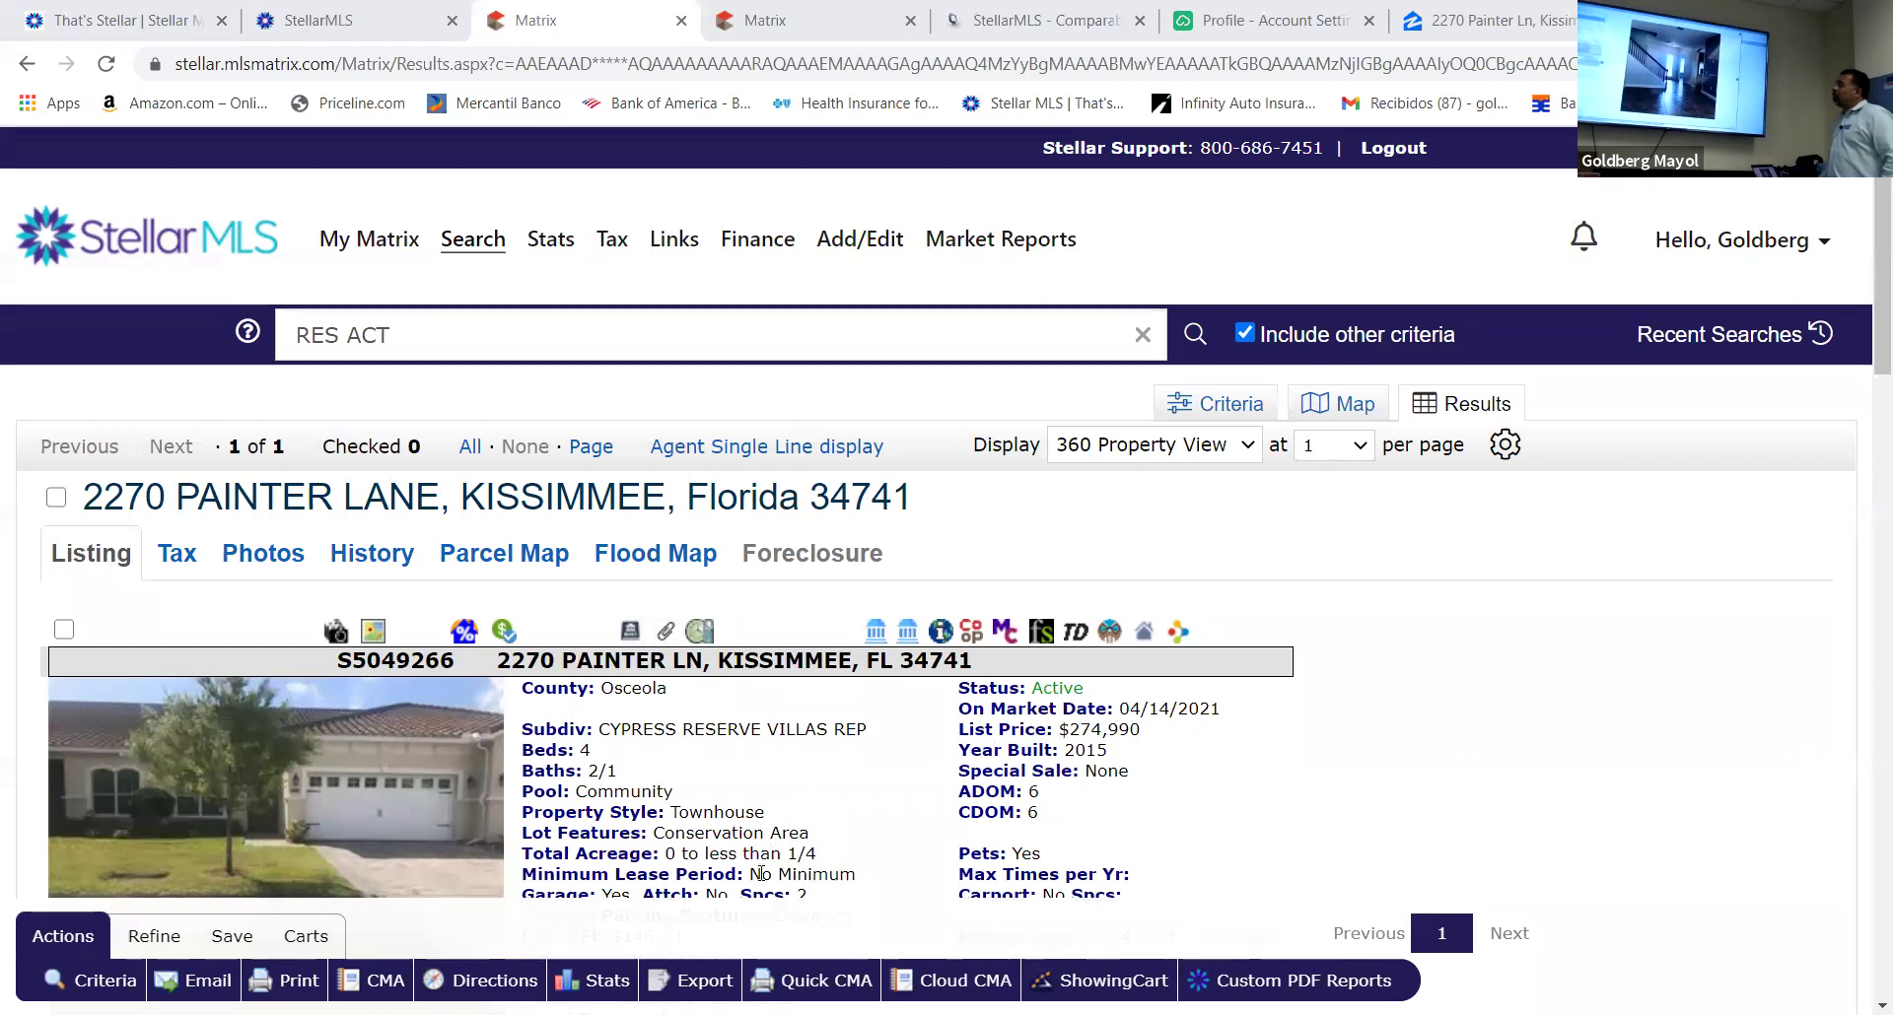
Step through the listing's photos, past the hallway and staircase, to the kitchen
scroll(473, 381, down, 5)
click(473, 381)
click(473, 382)
click(473, 381)
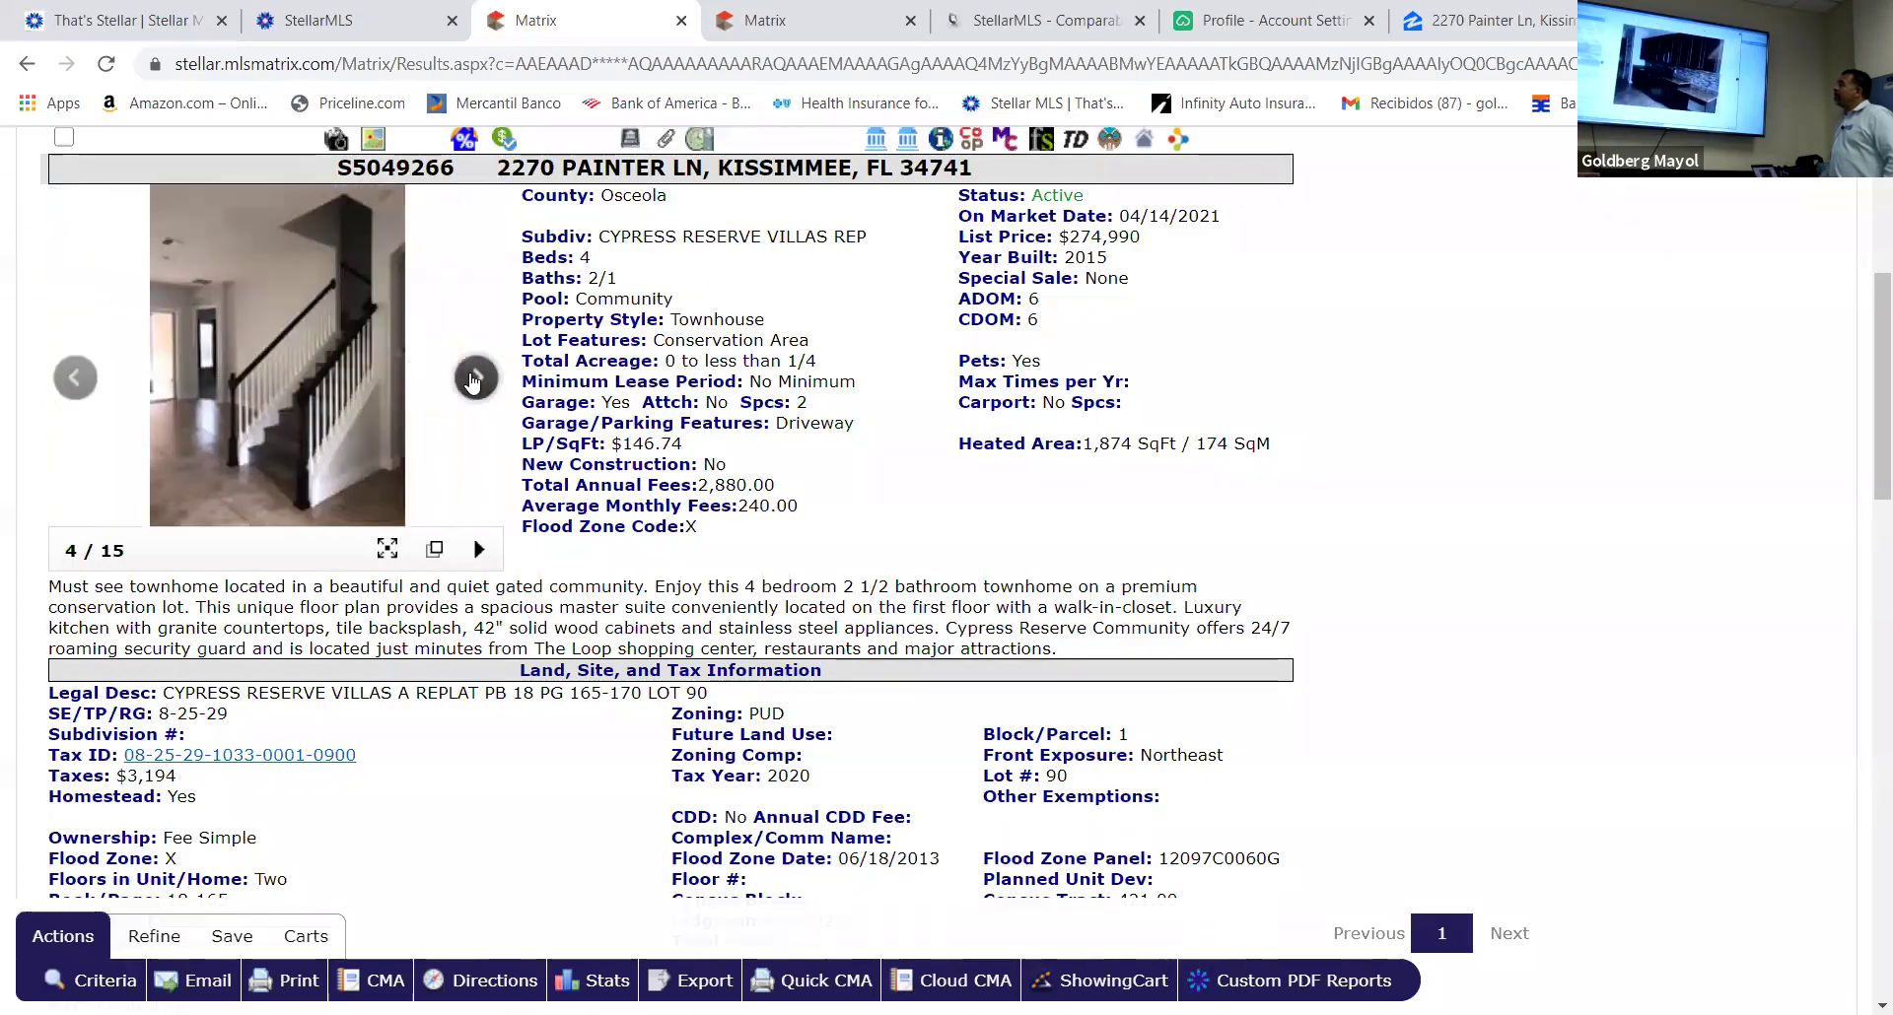
click(473, 382)
click(473, 381)
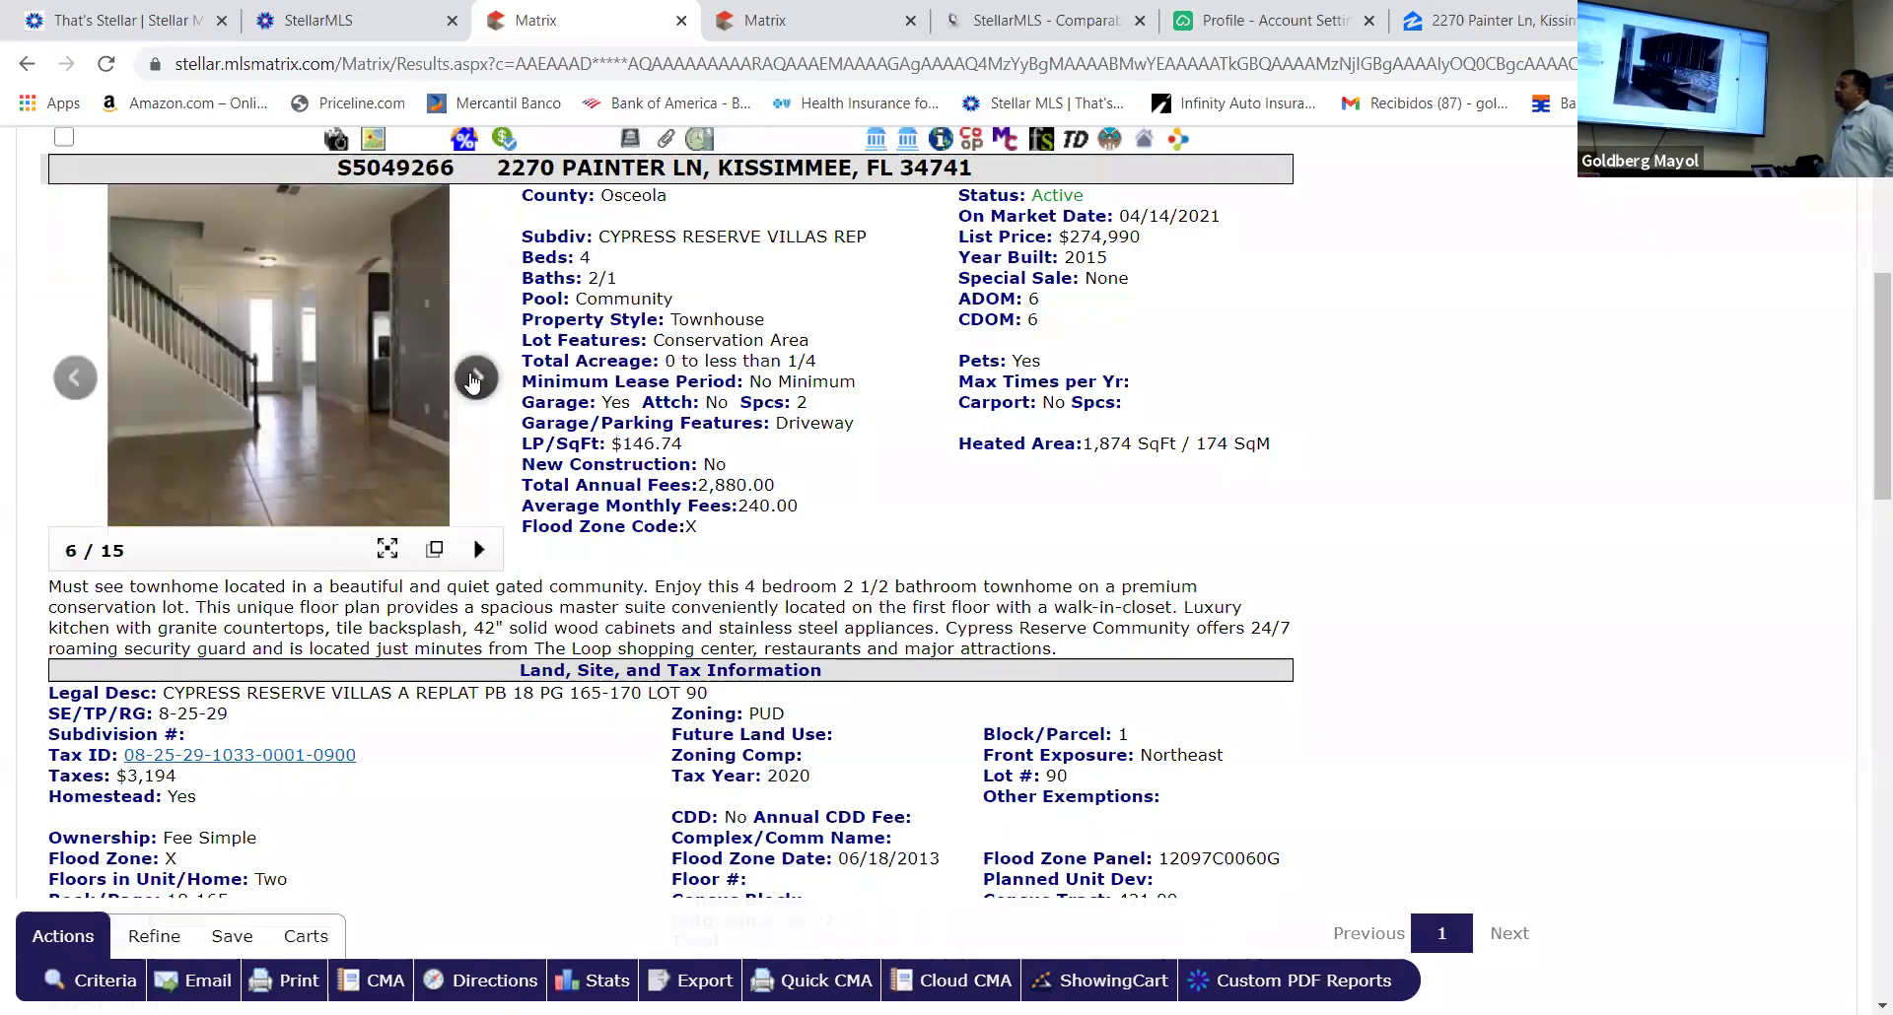
click(473, 381)
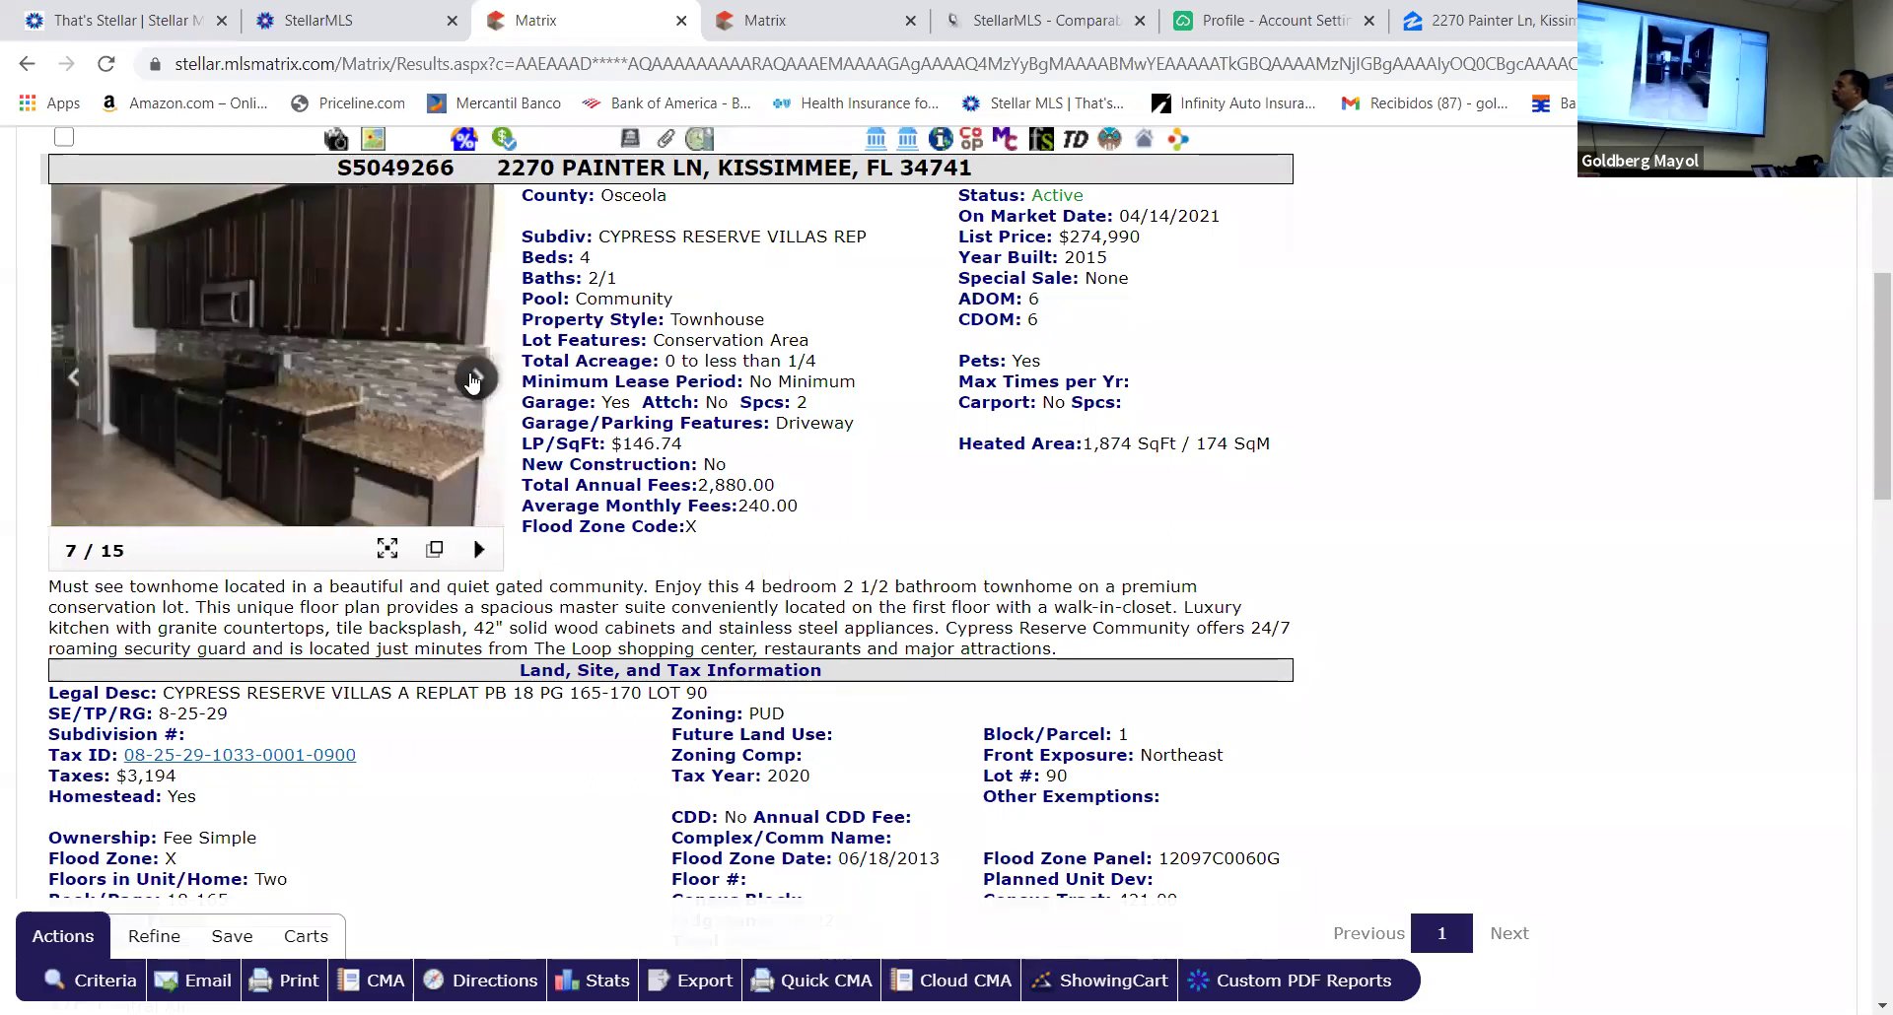
click(473, 382)
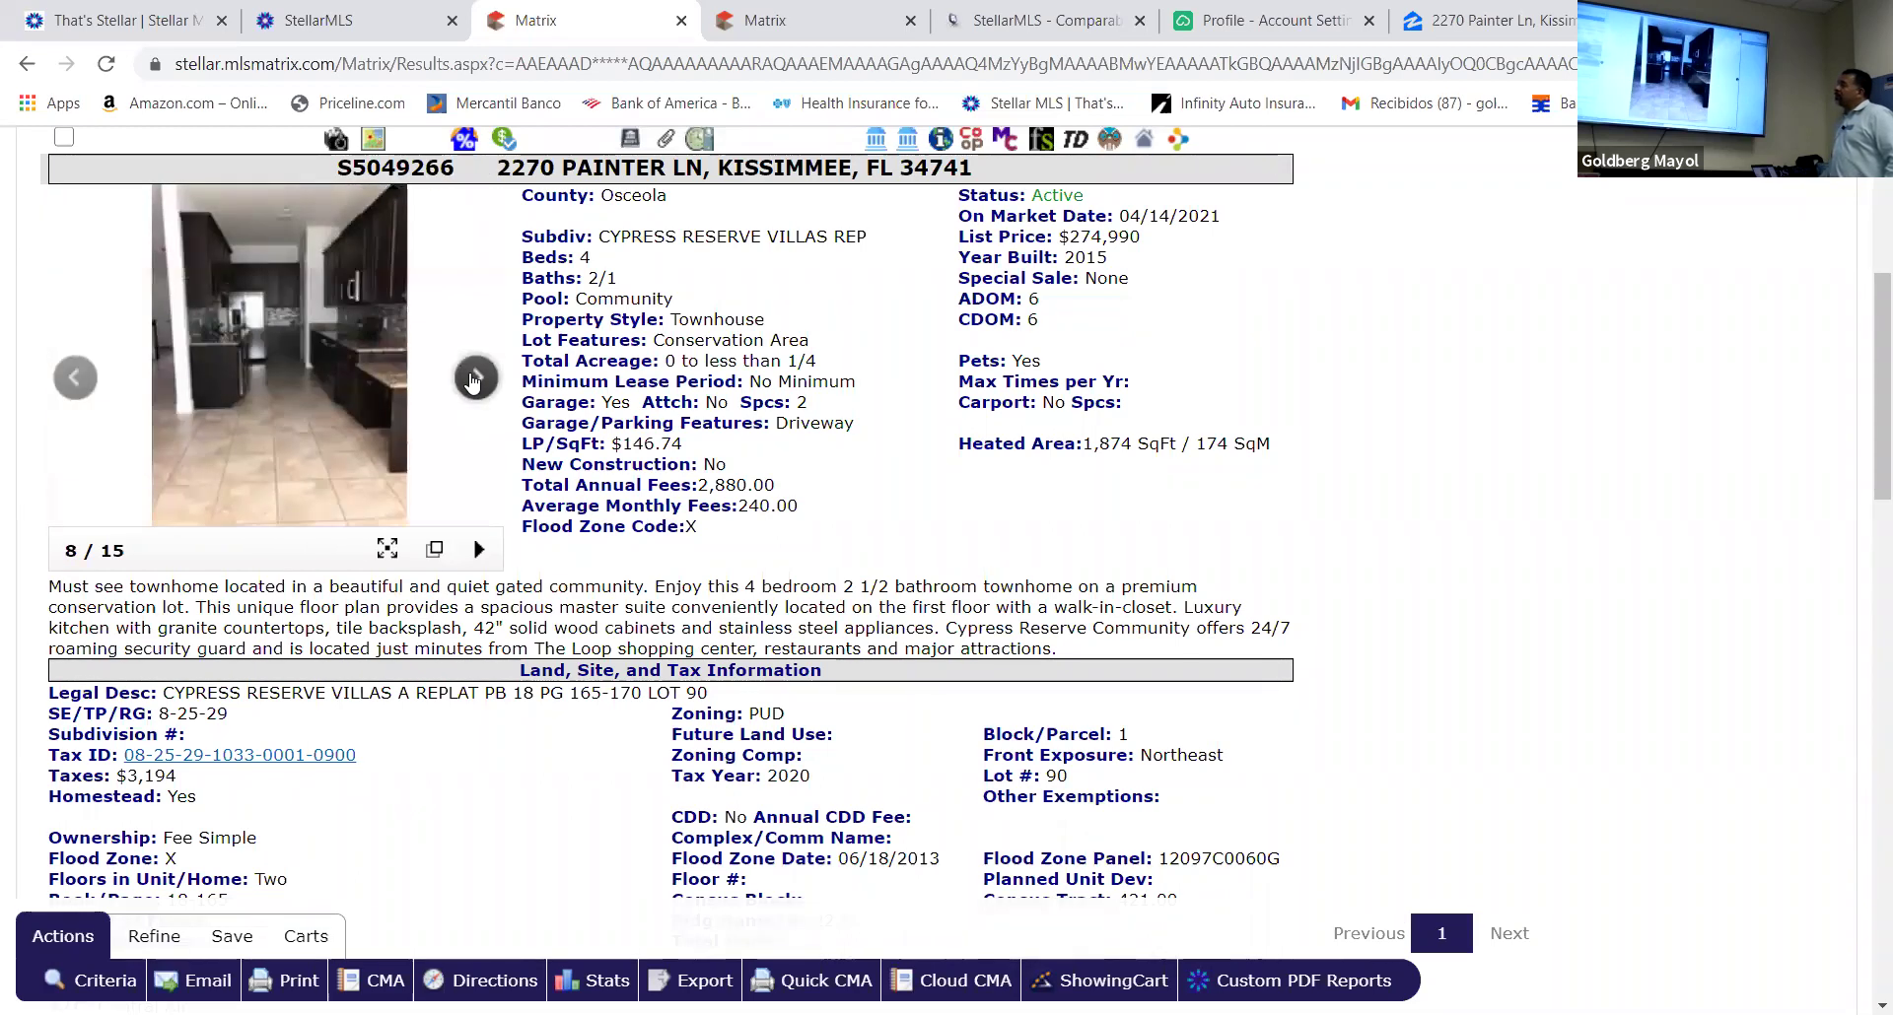
Enlarge the kitchen photo and page through refrigerator, bathroom, closet, bedroom and laundry photos
click(363, 369)
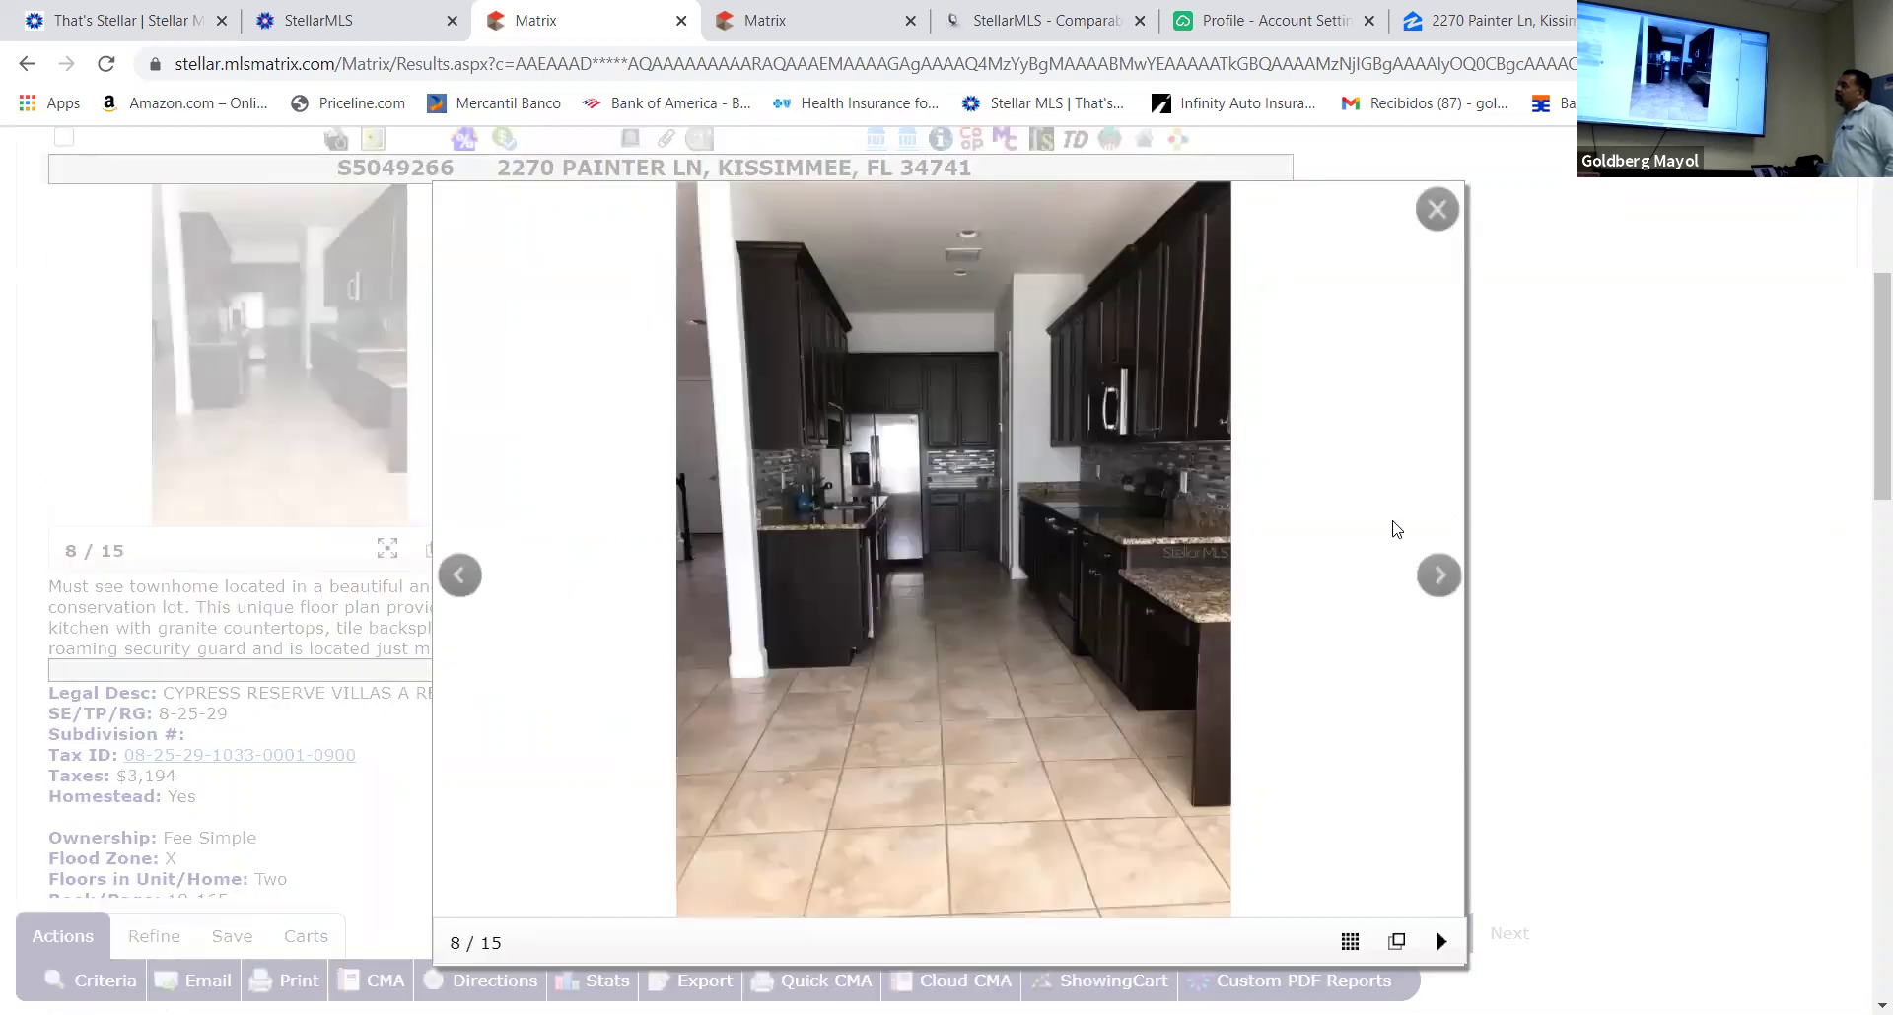
click(1442, 578)
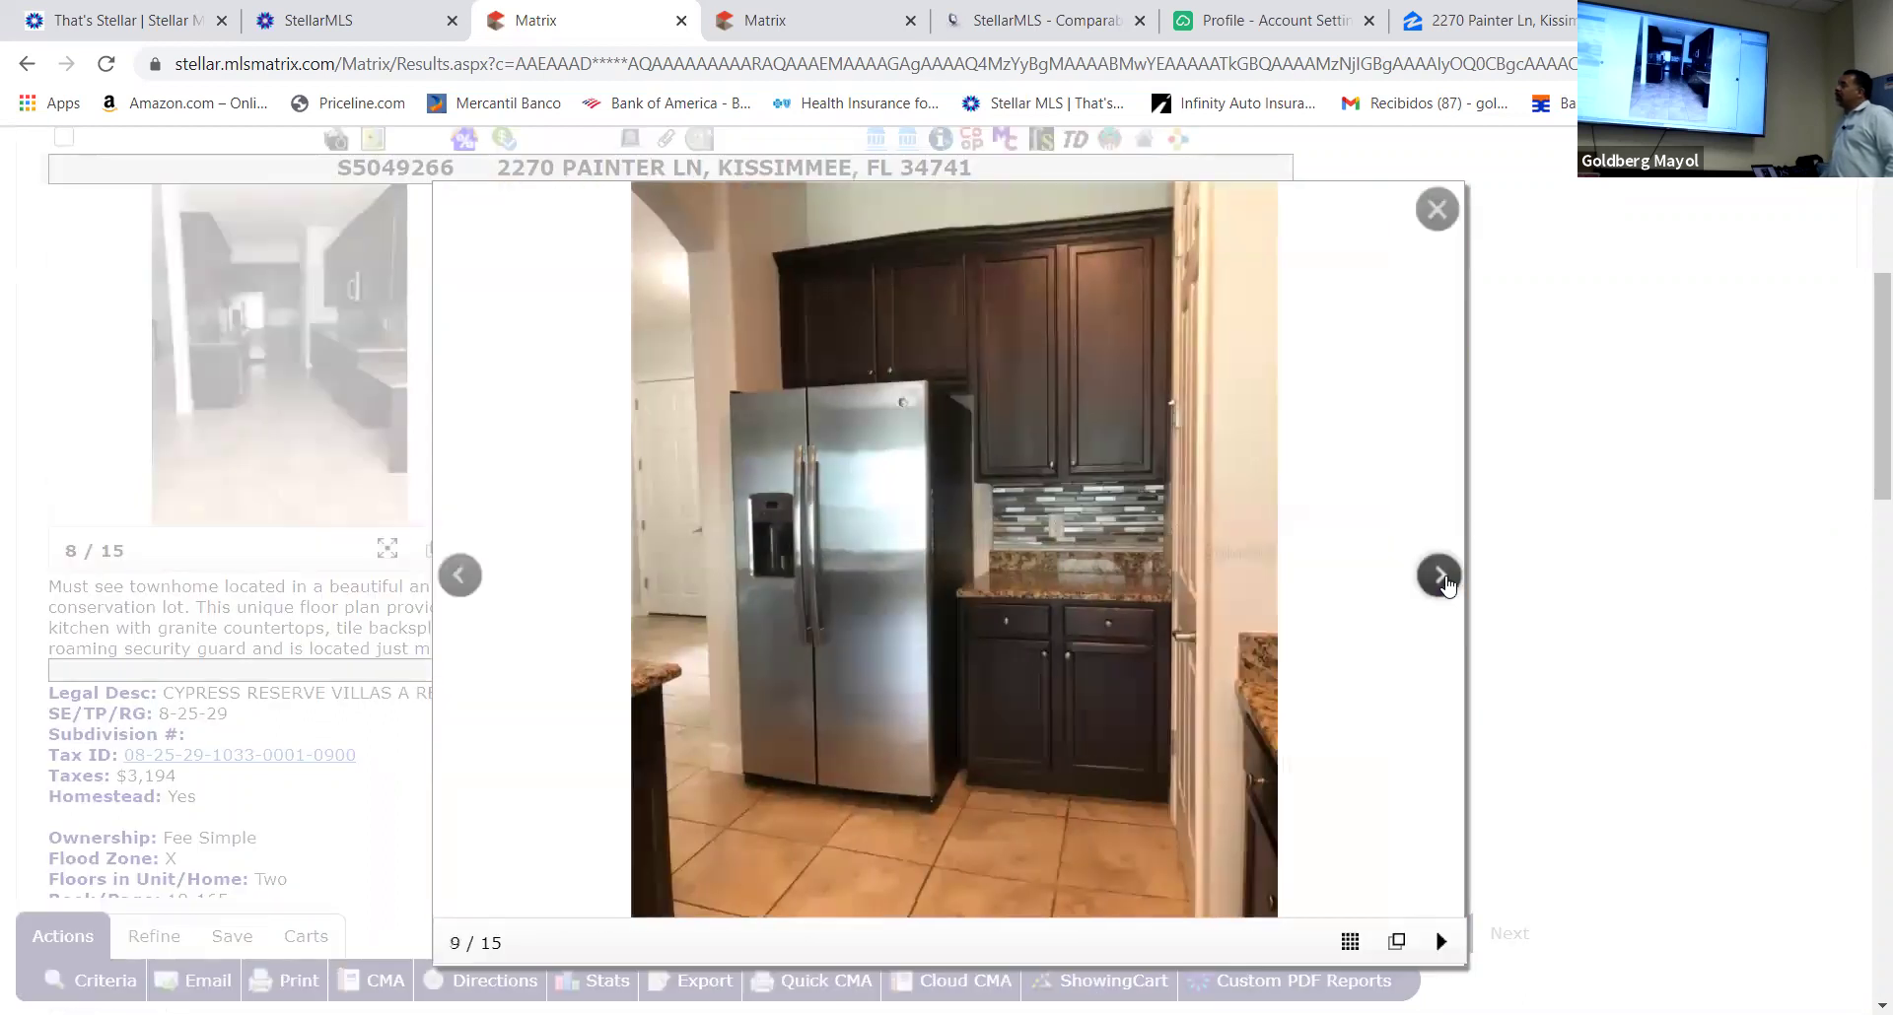
click(1443, 578)
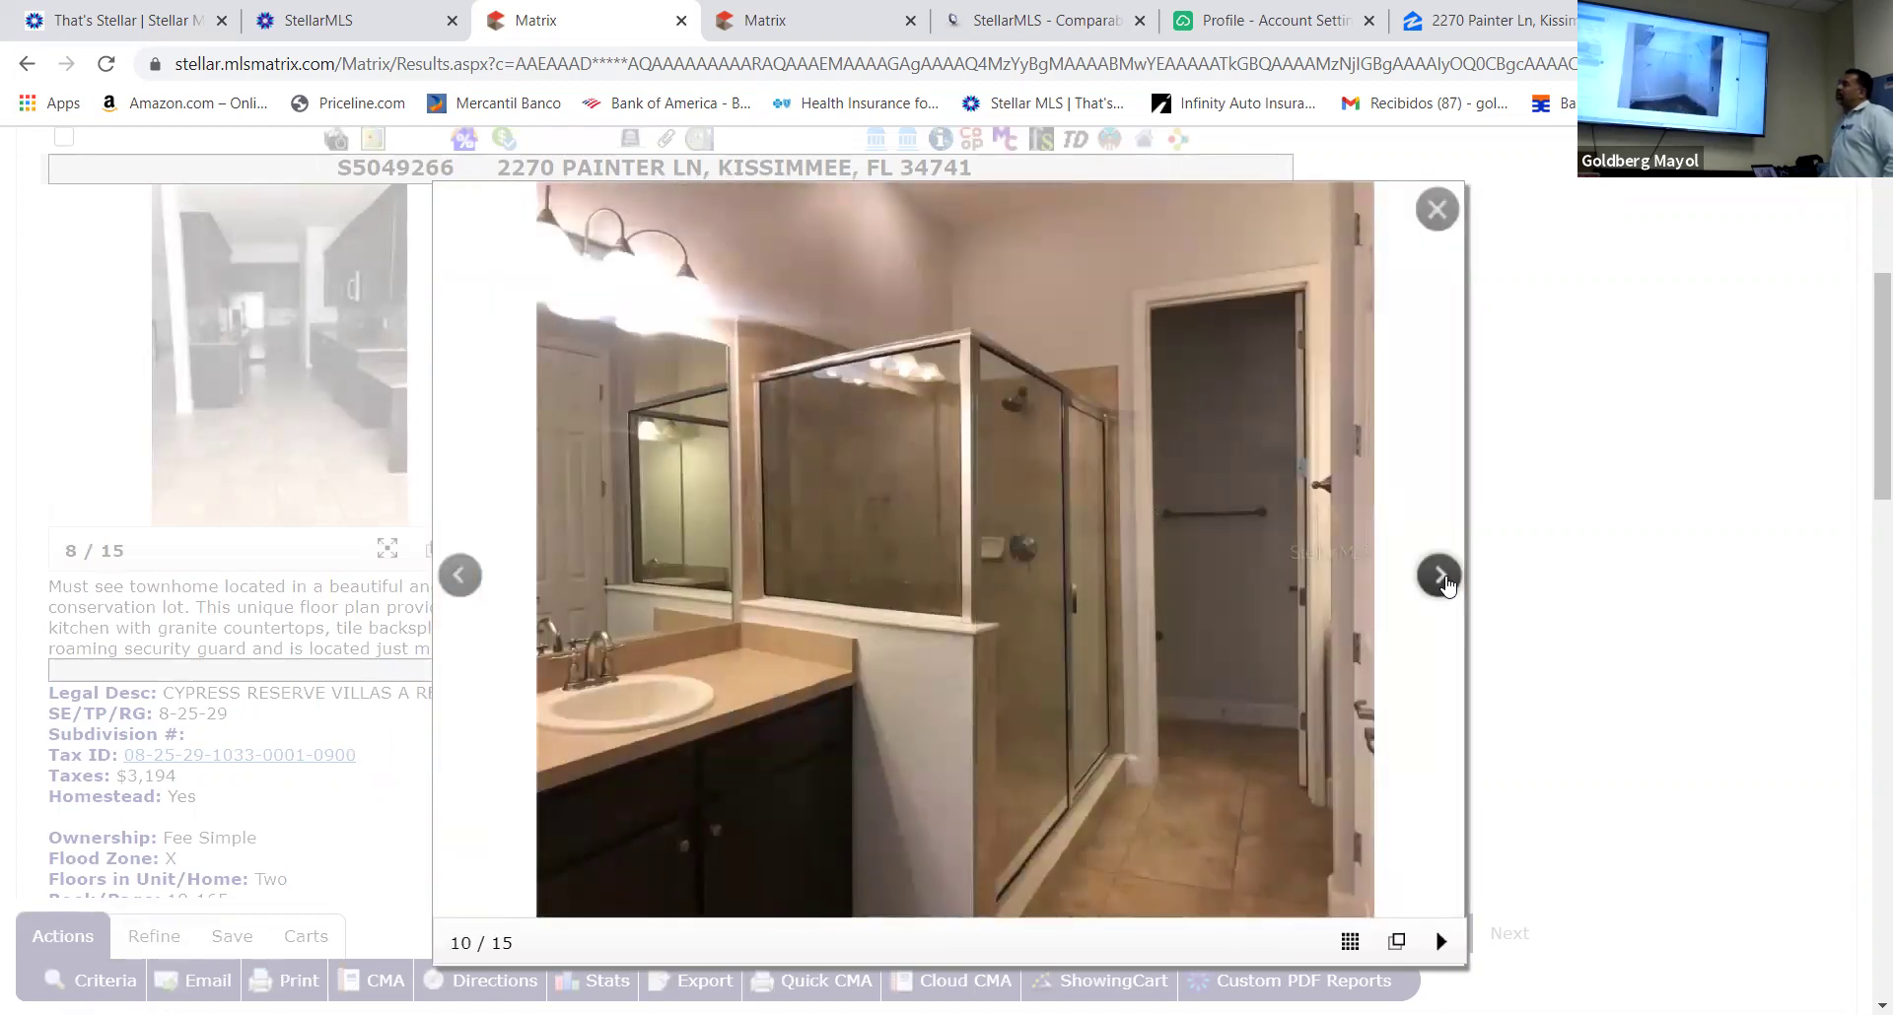
click(1441, 578)
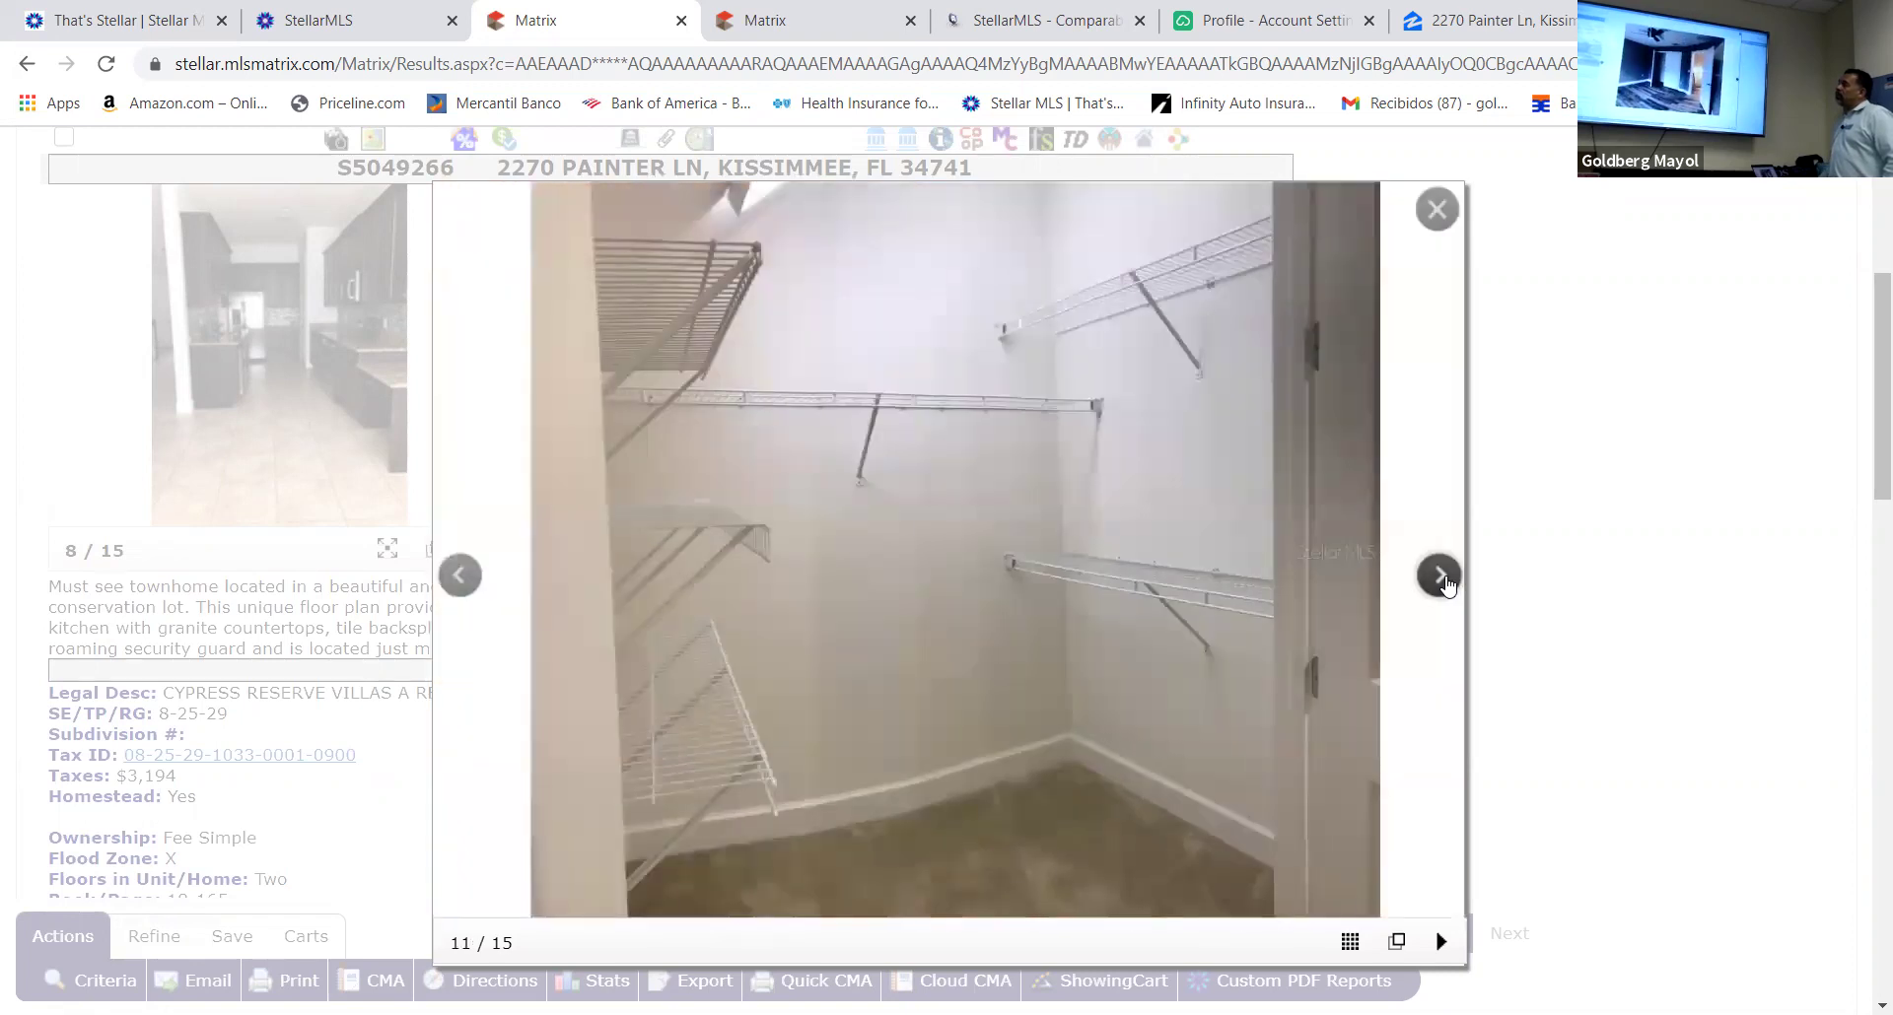
click(1441, 577)
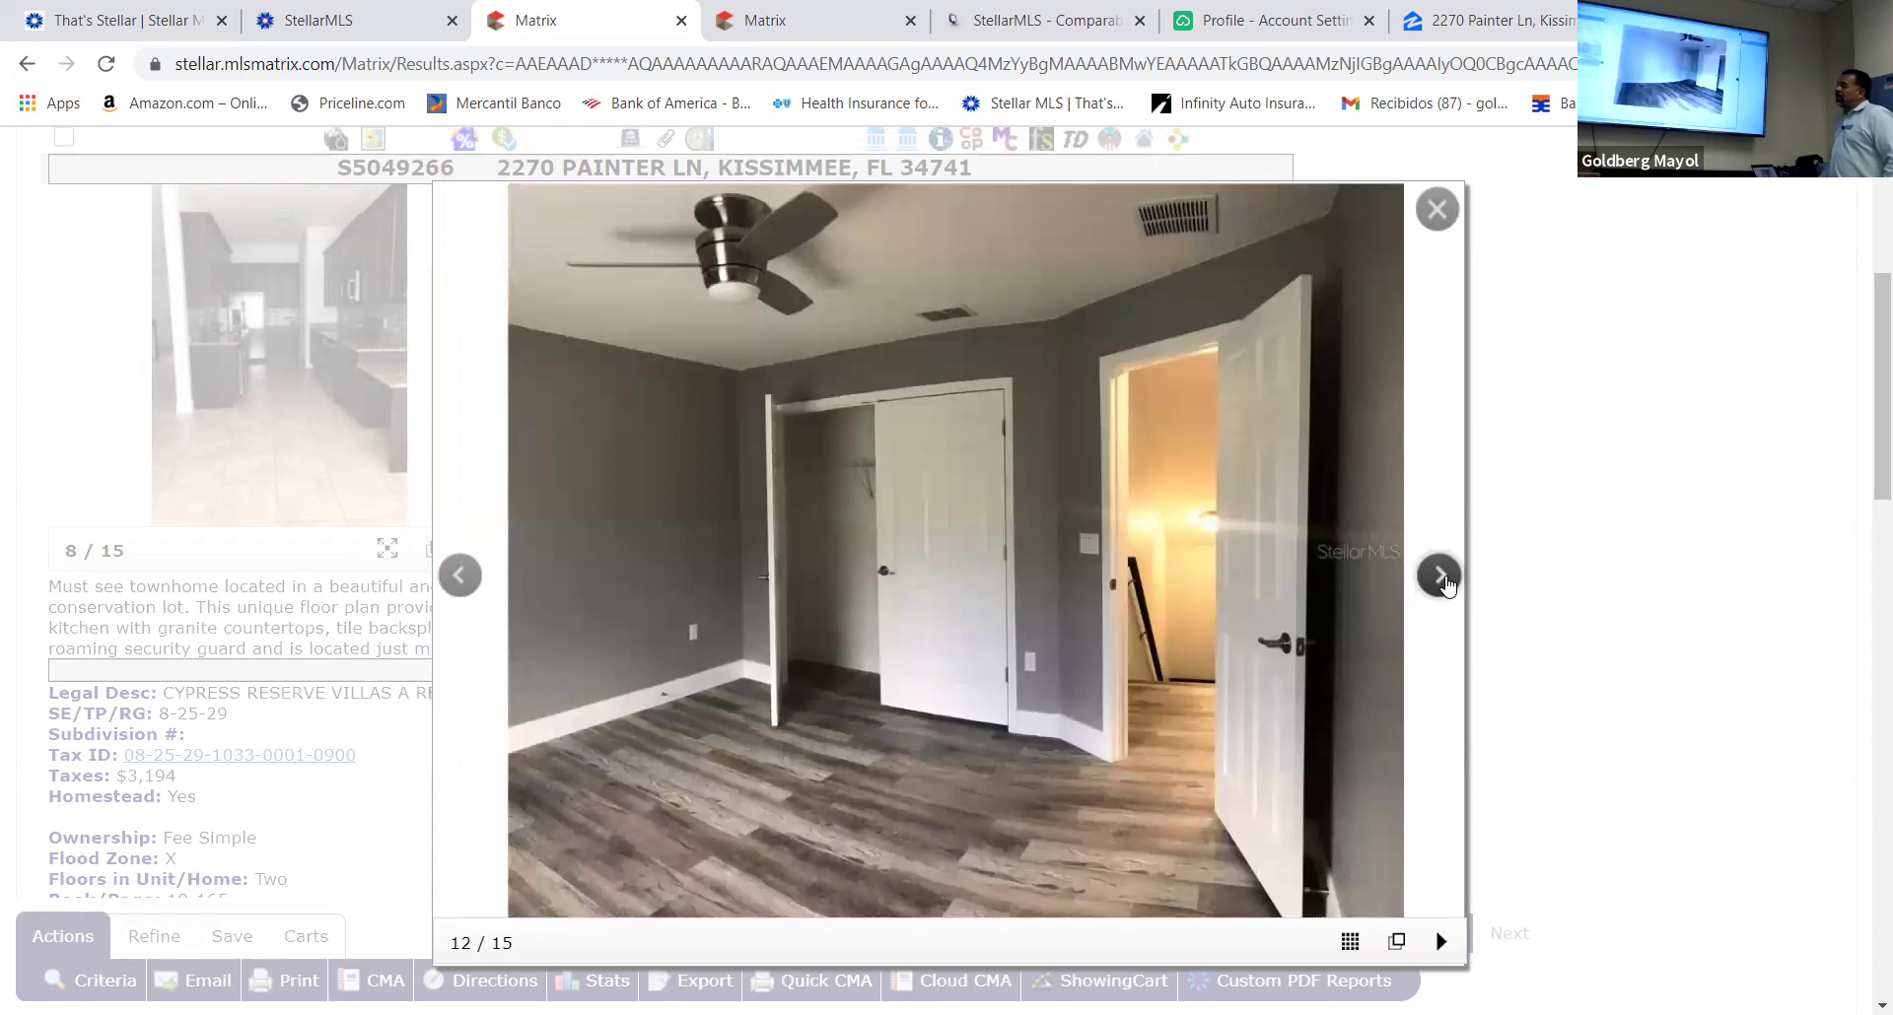
click(1441, 578)
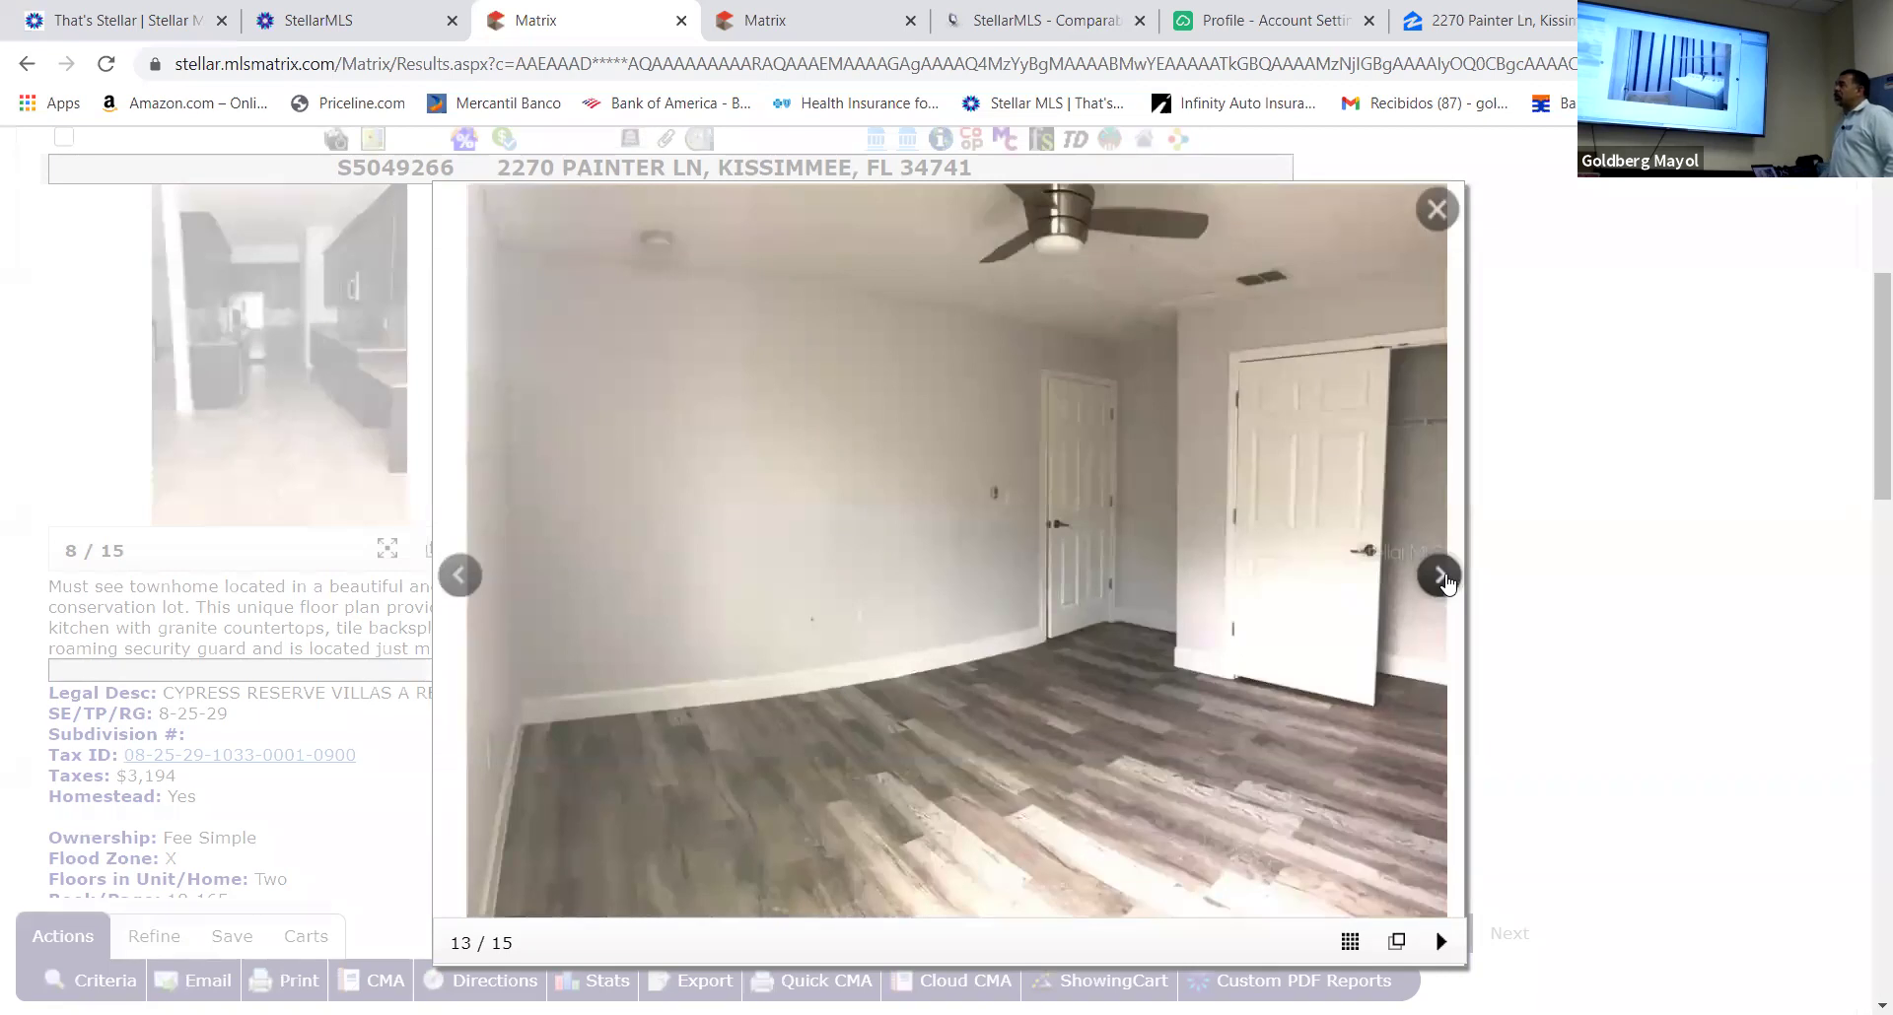
click(1443, 578)
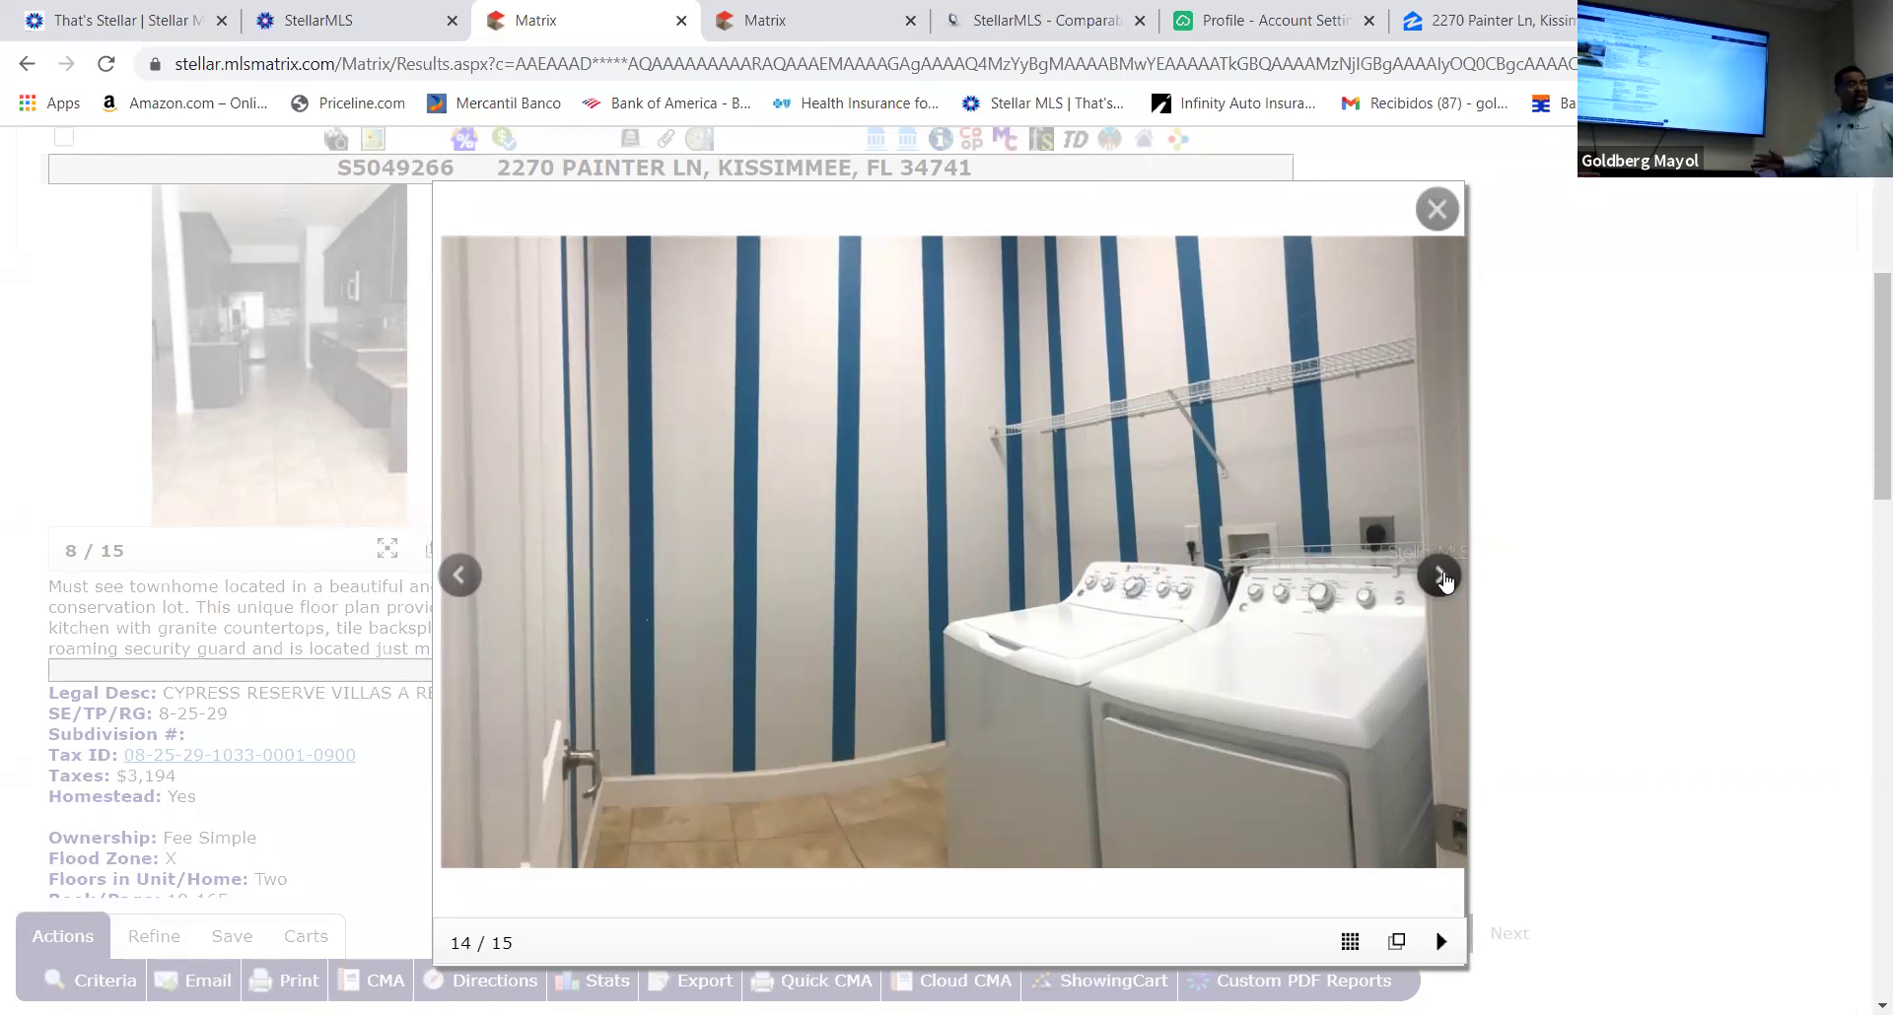
Page further through the enlarged photos, step back one, and close the viewer
click(1441, 578)
click(1441, 578)
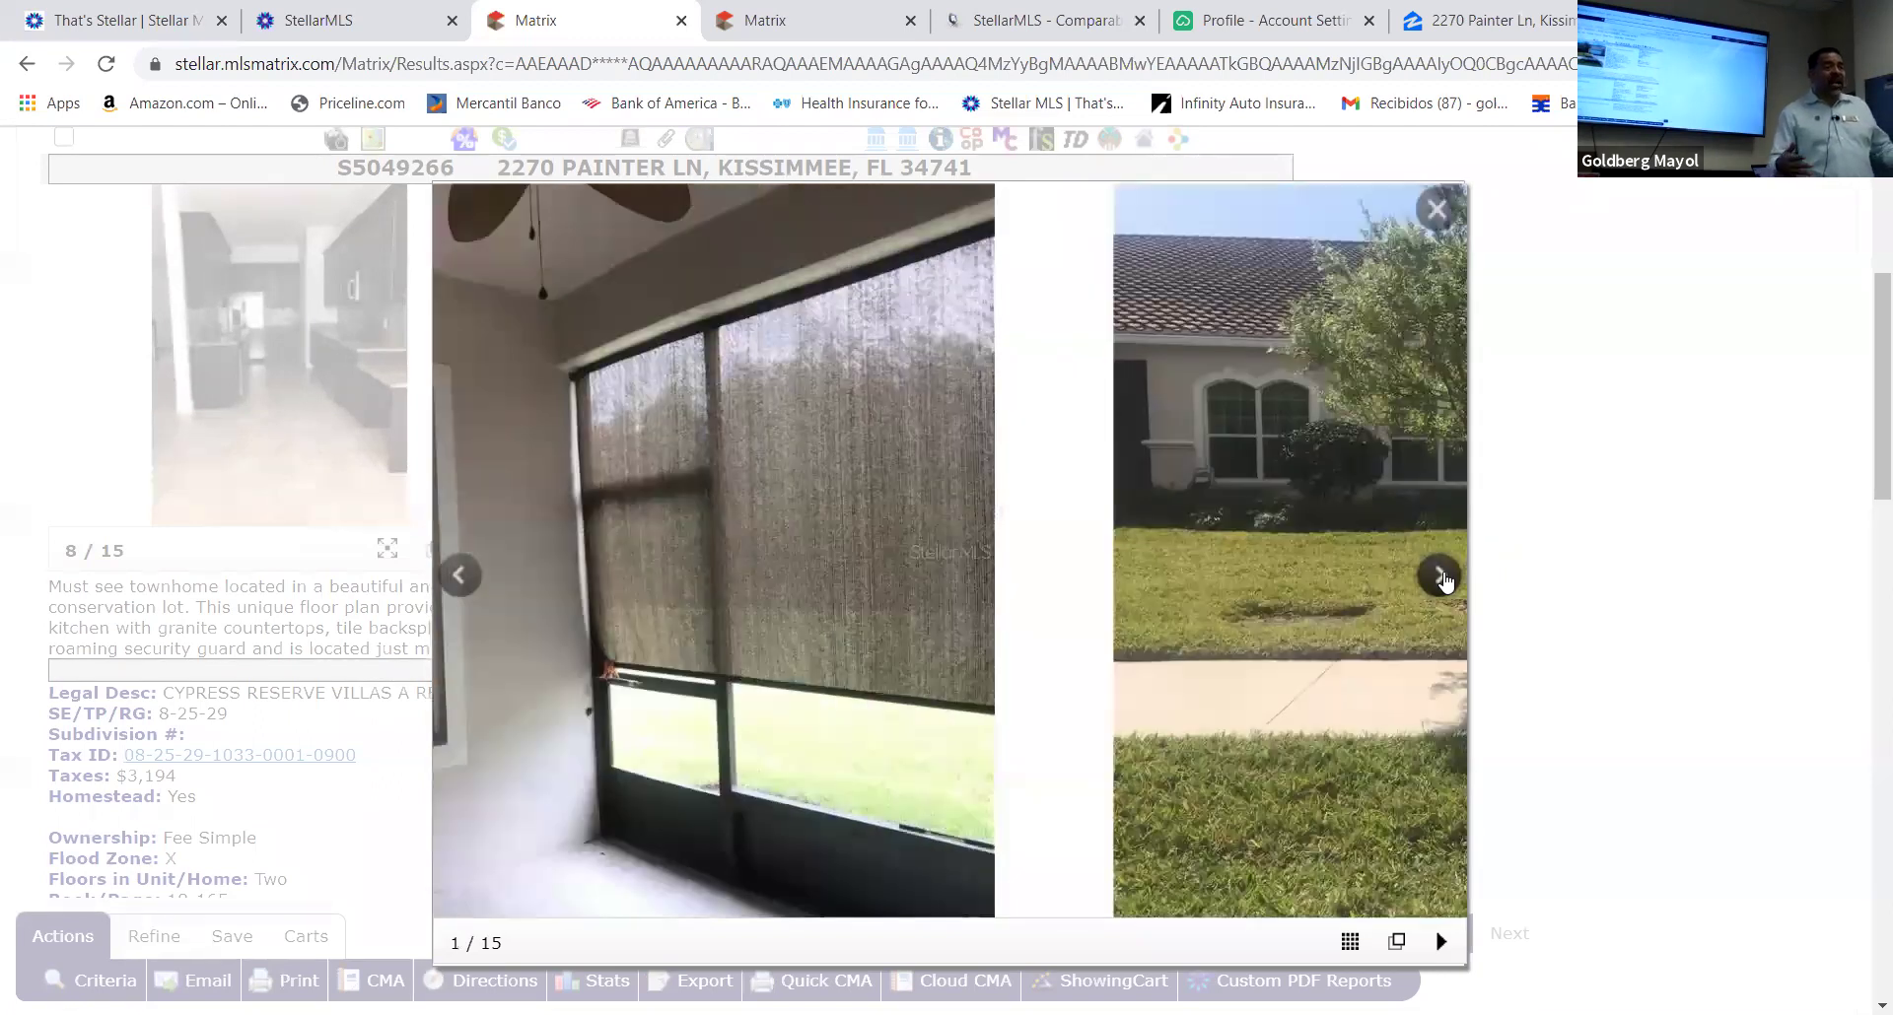
click(1441, 577)
click(1441, 578)
click(1439, 578)
click(1439, 578)
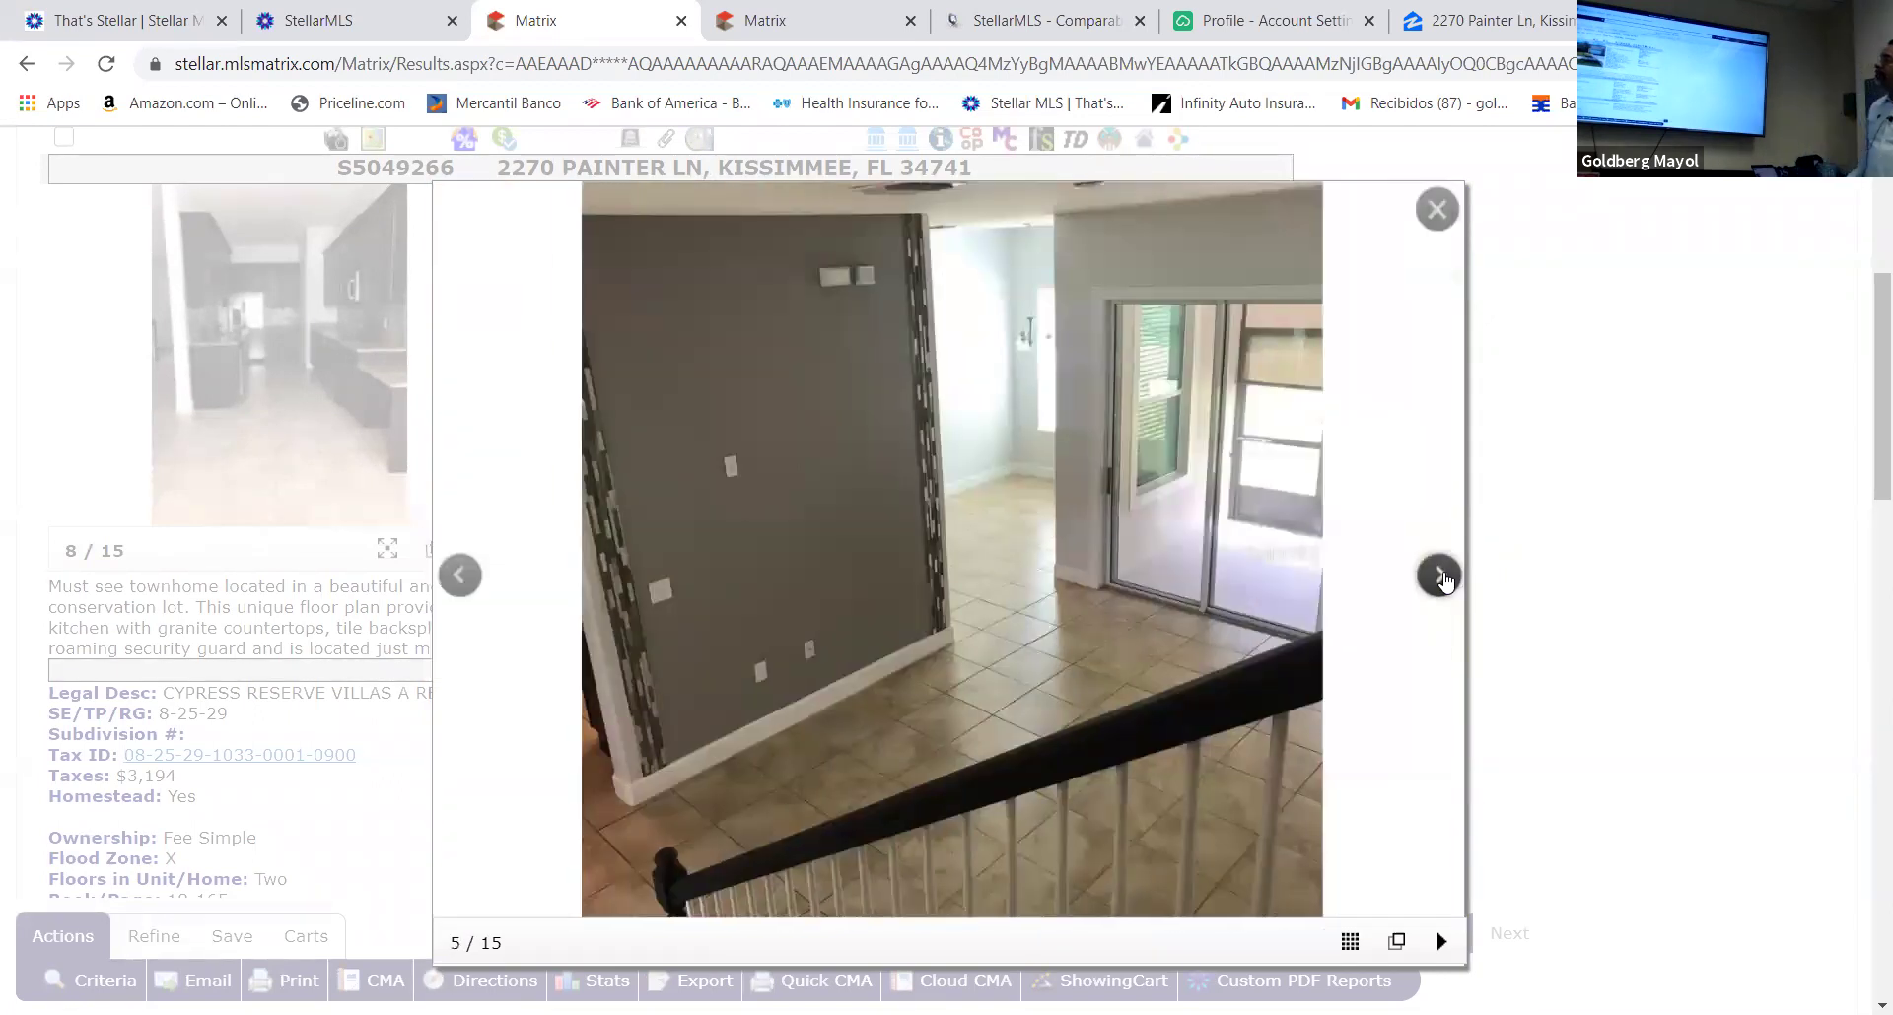
click(1439, 578)
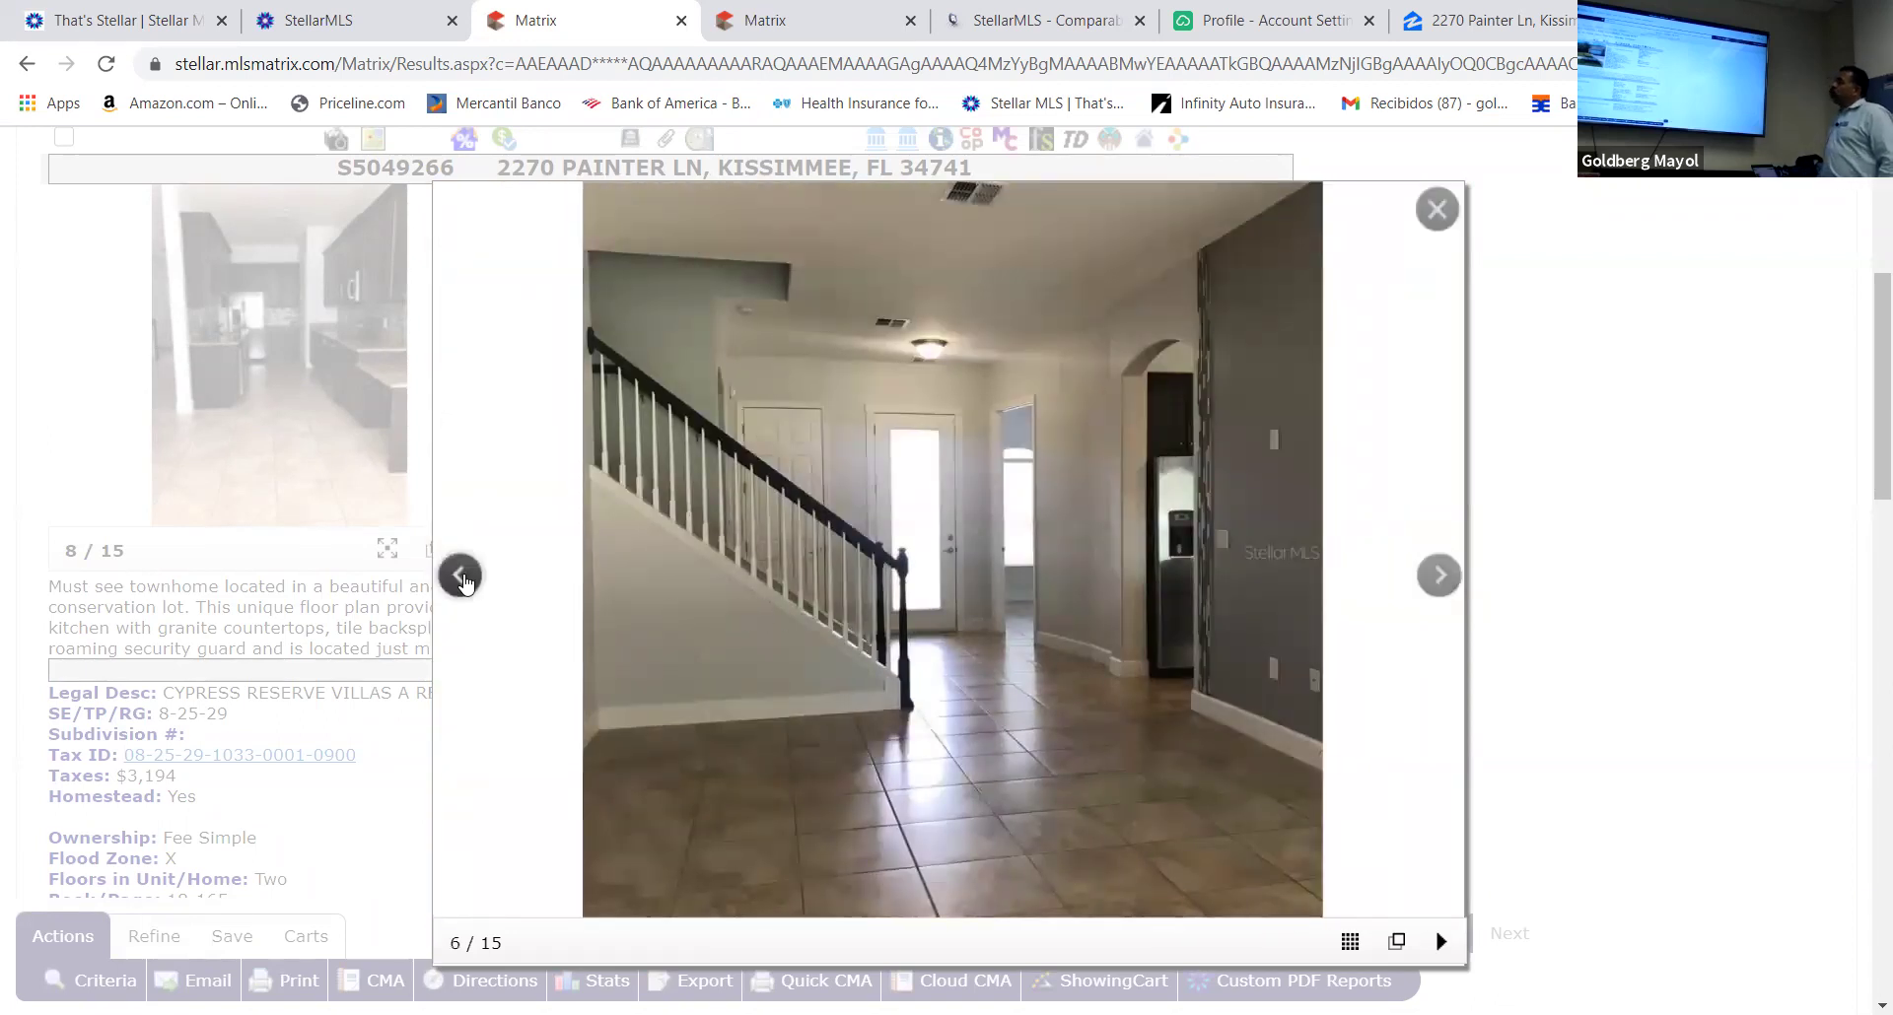
click(463, 575)
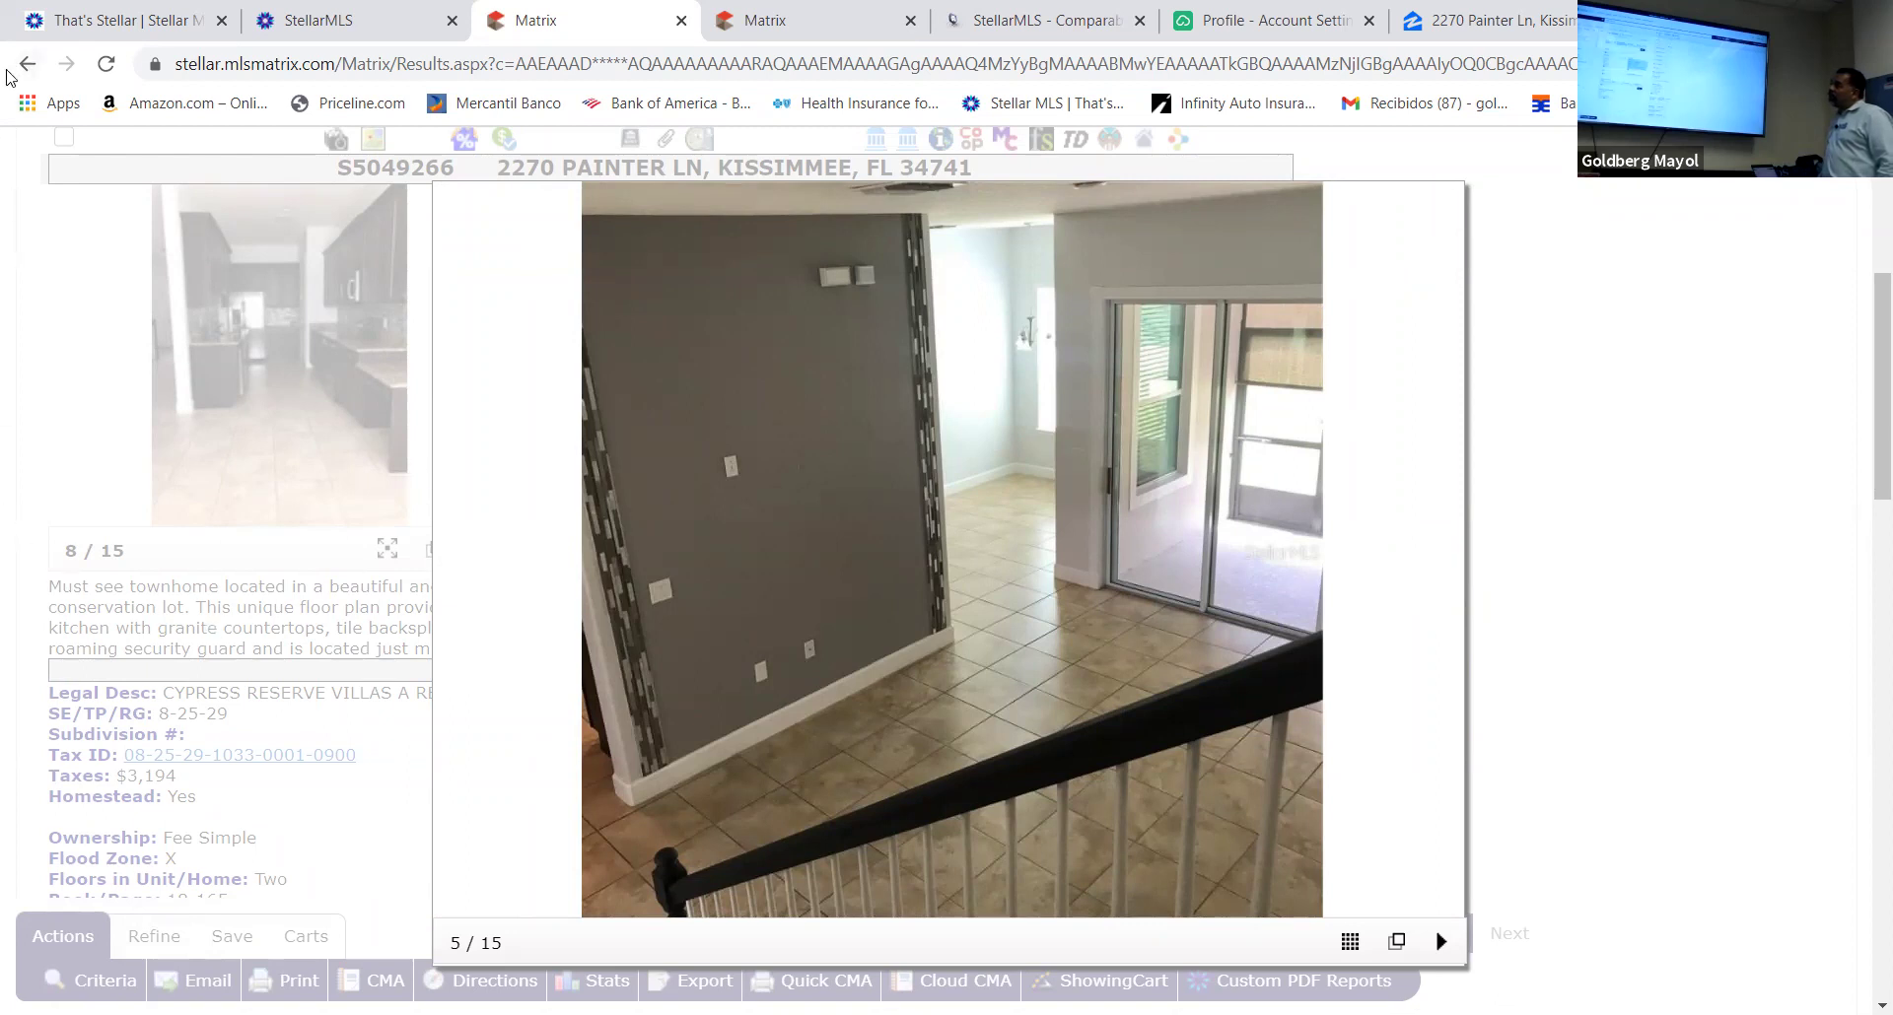
click(33, 487)
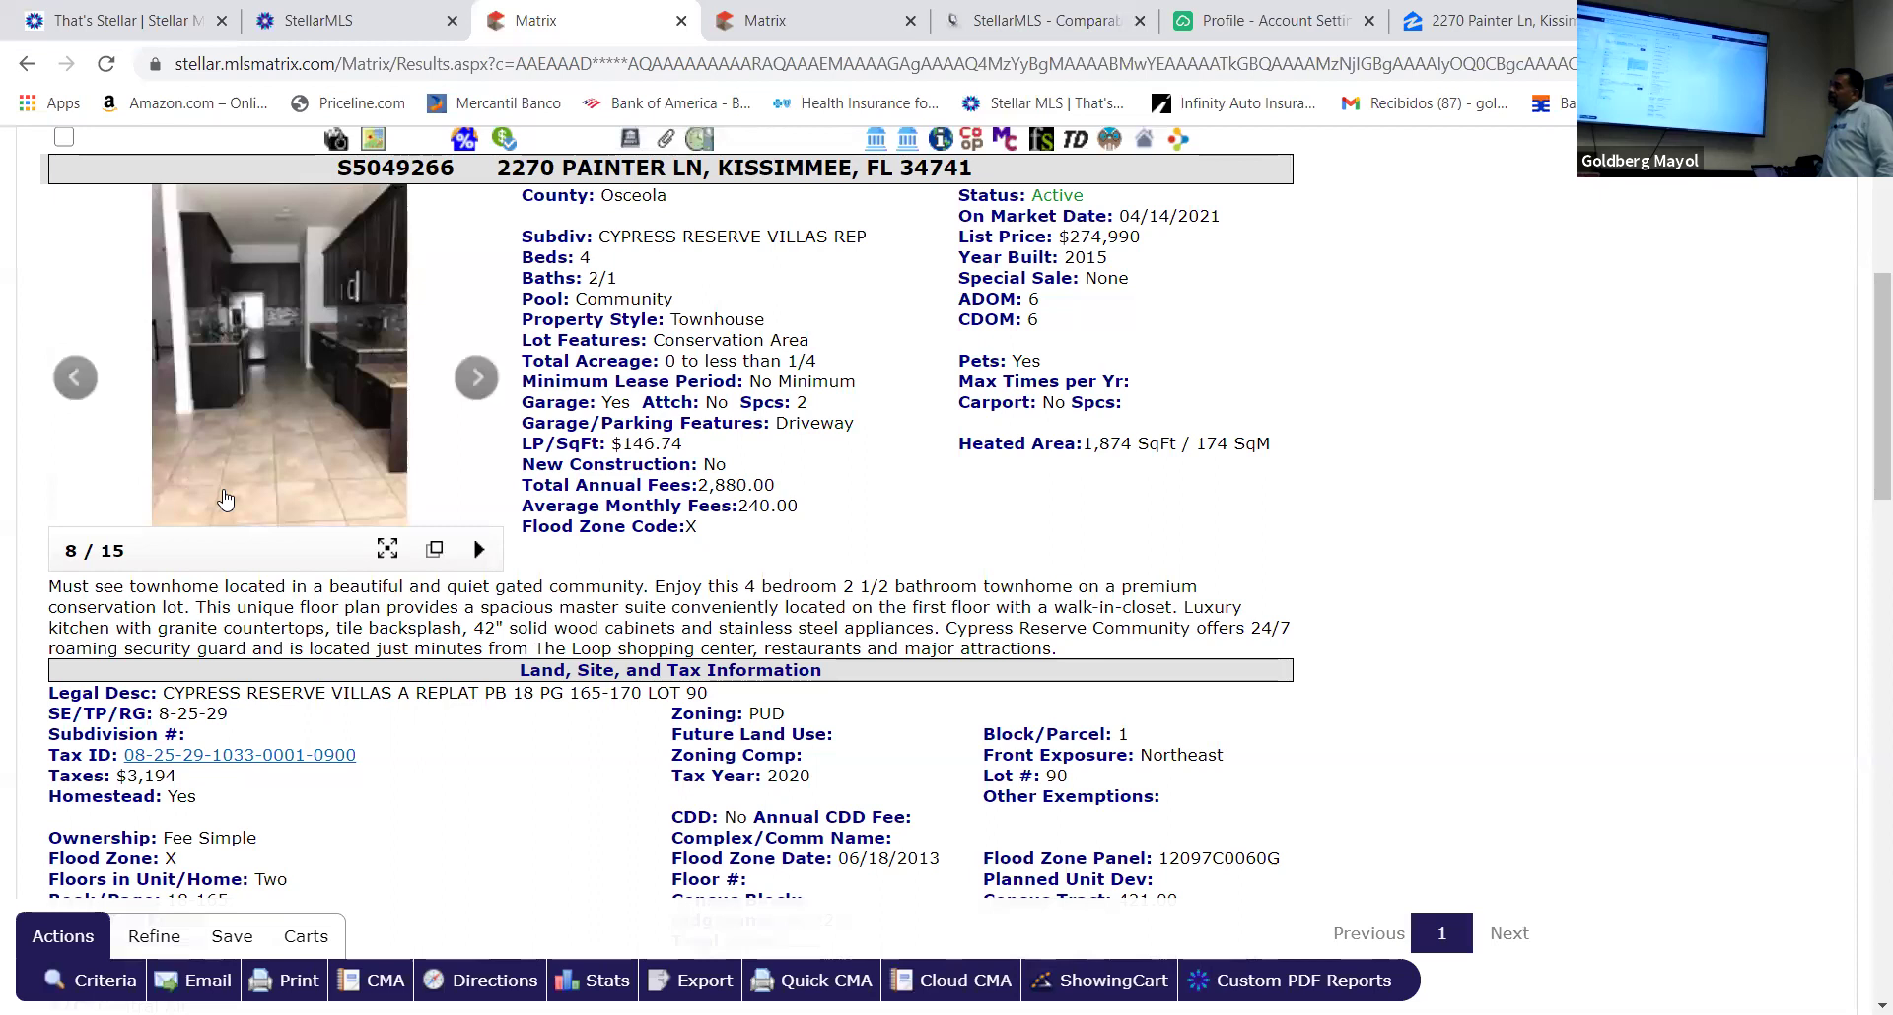
Return from the listing to the results and reopen the search criteria
scroll(286, 567, up, 5)
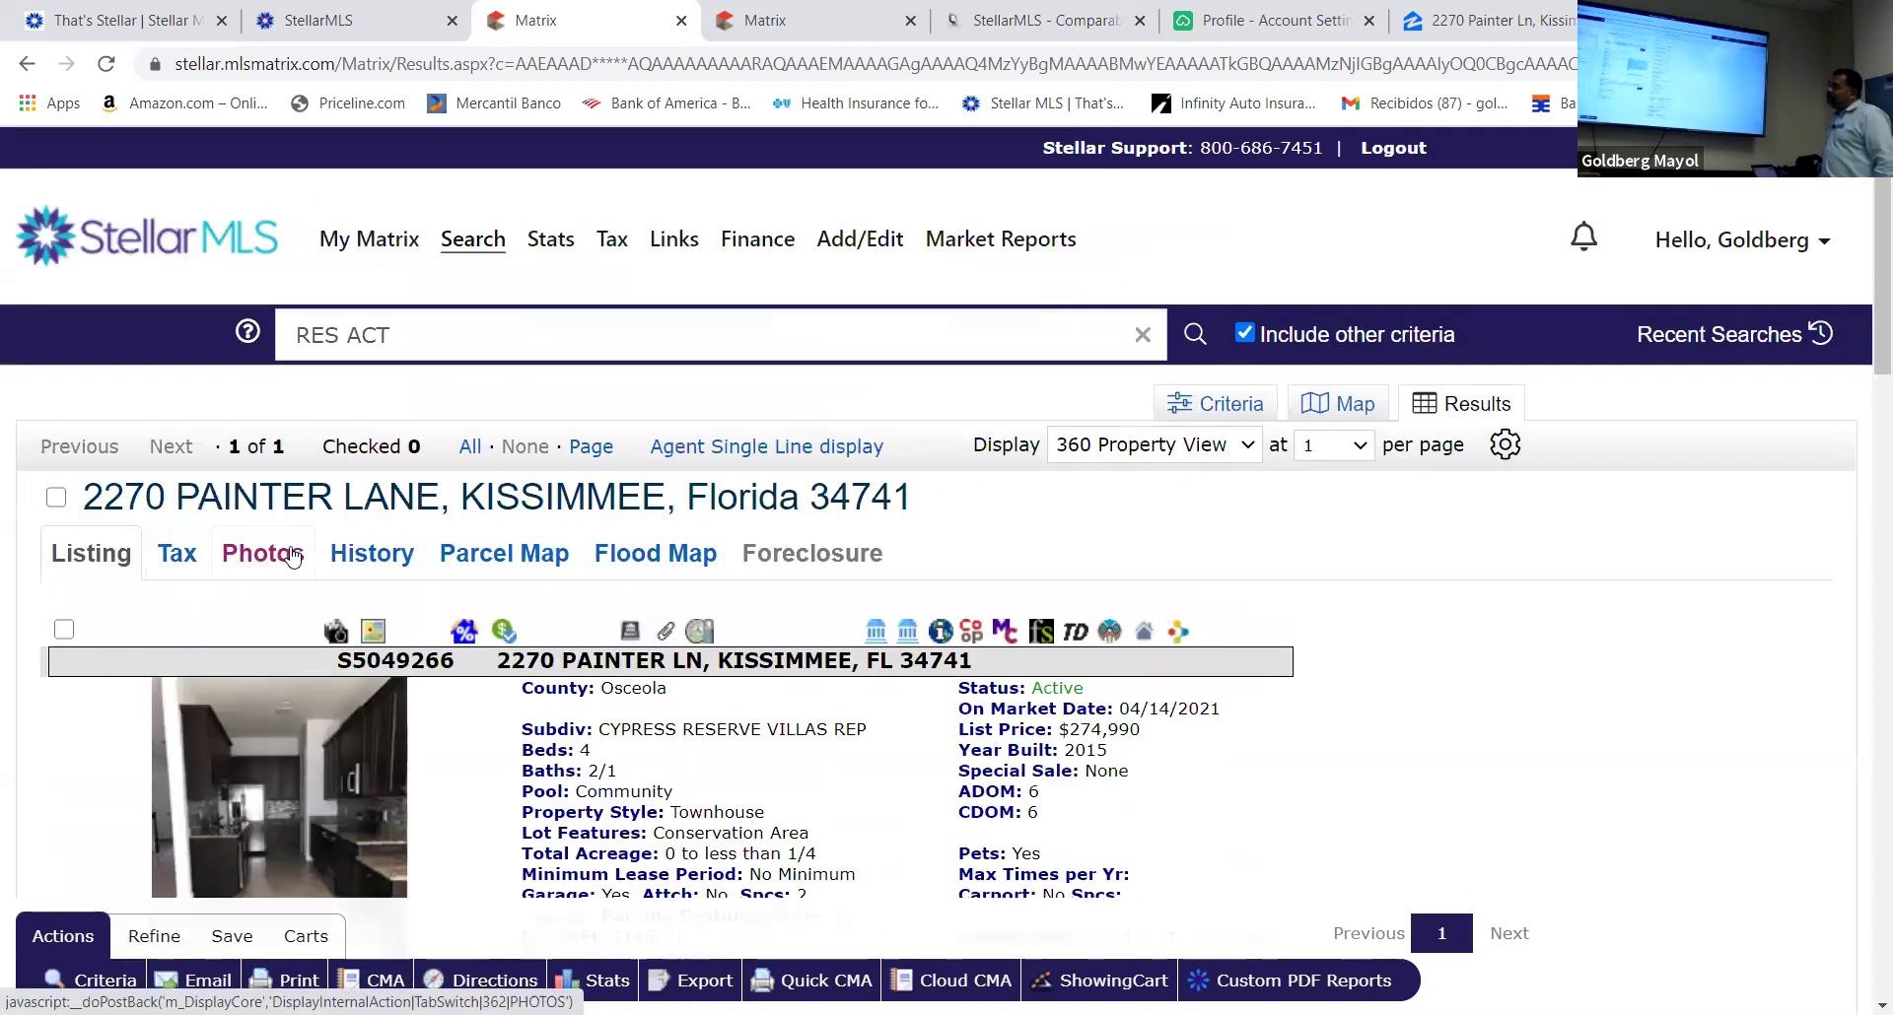
scroll(291, 547, down, 4)
scroll(287, 533, down, 1)
scroll(313, 531, up, 4)
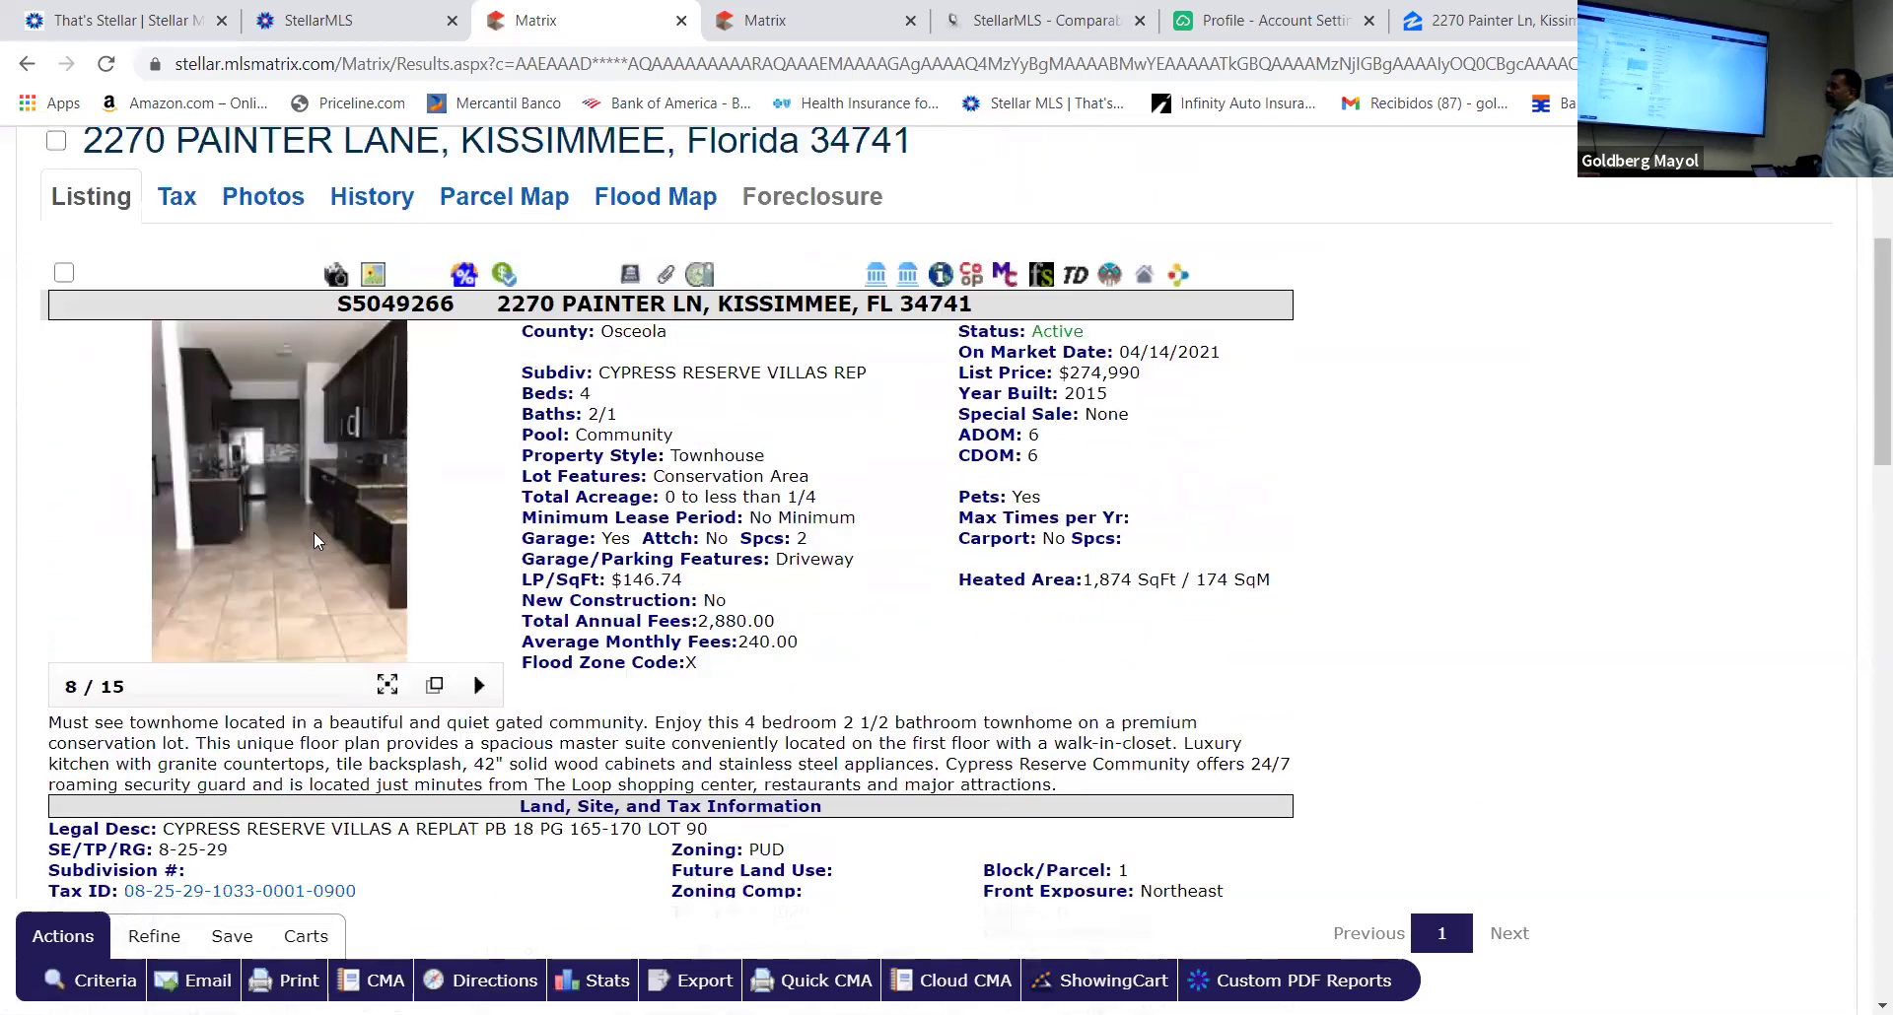
click(27, 65)
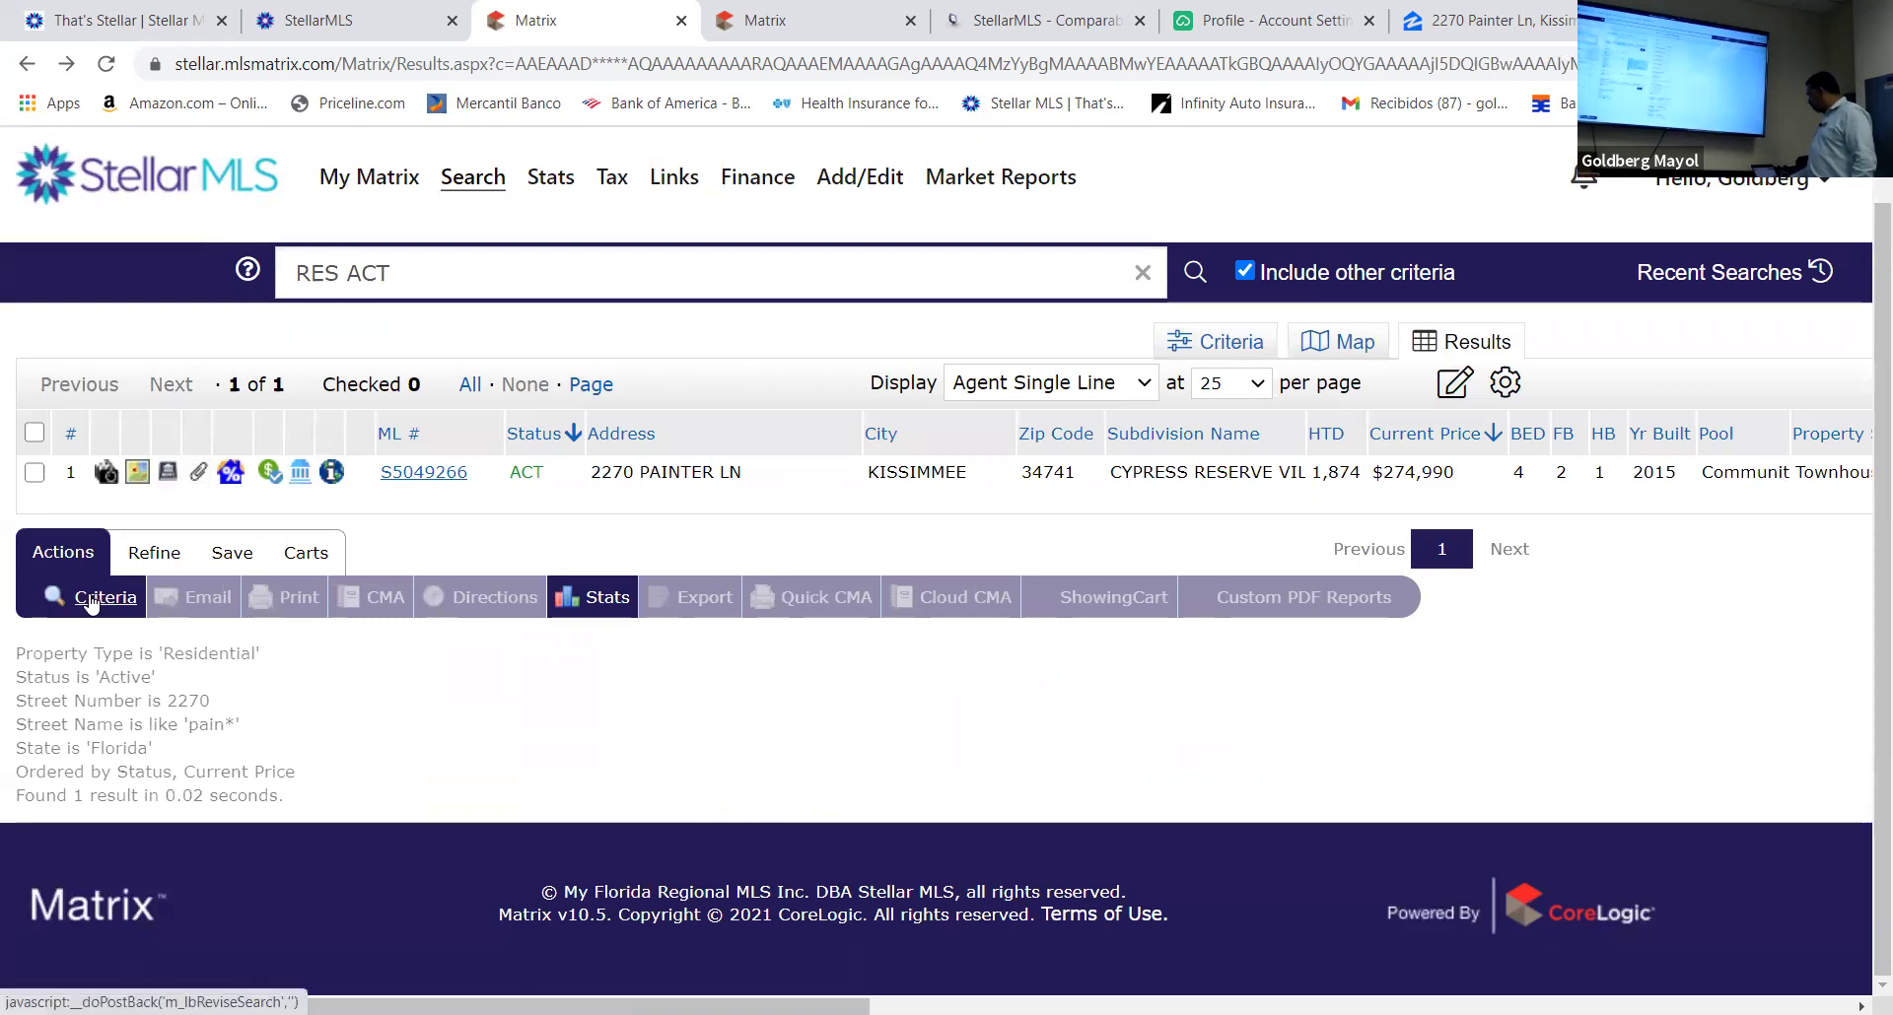
click(91, 603)
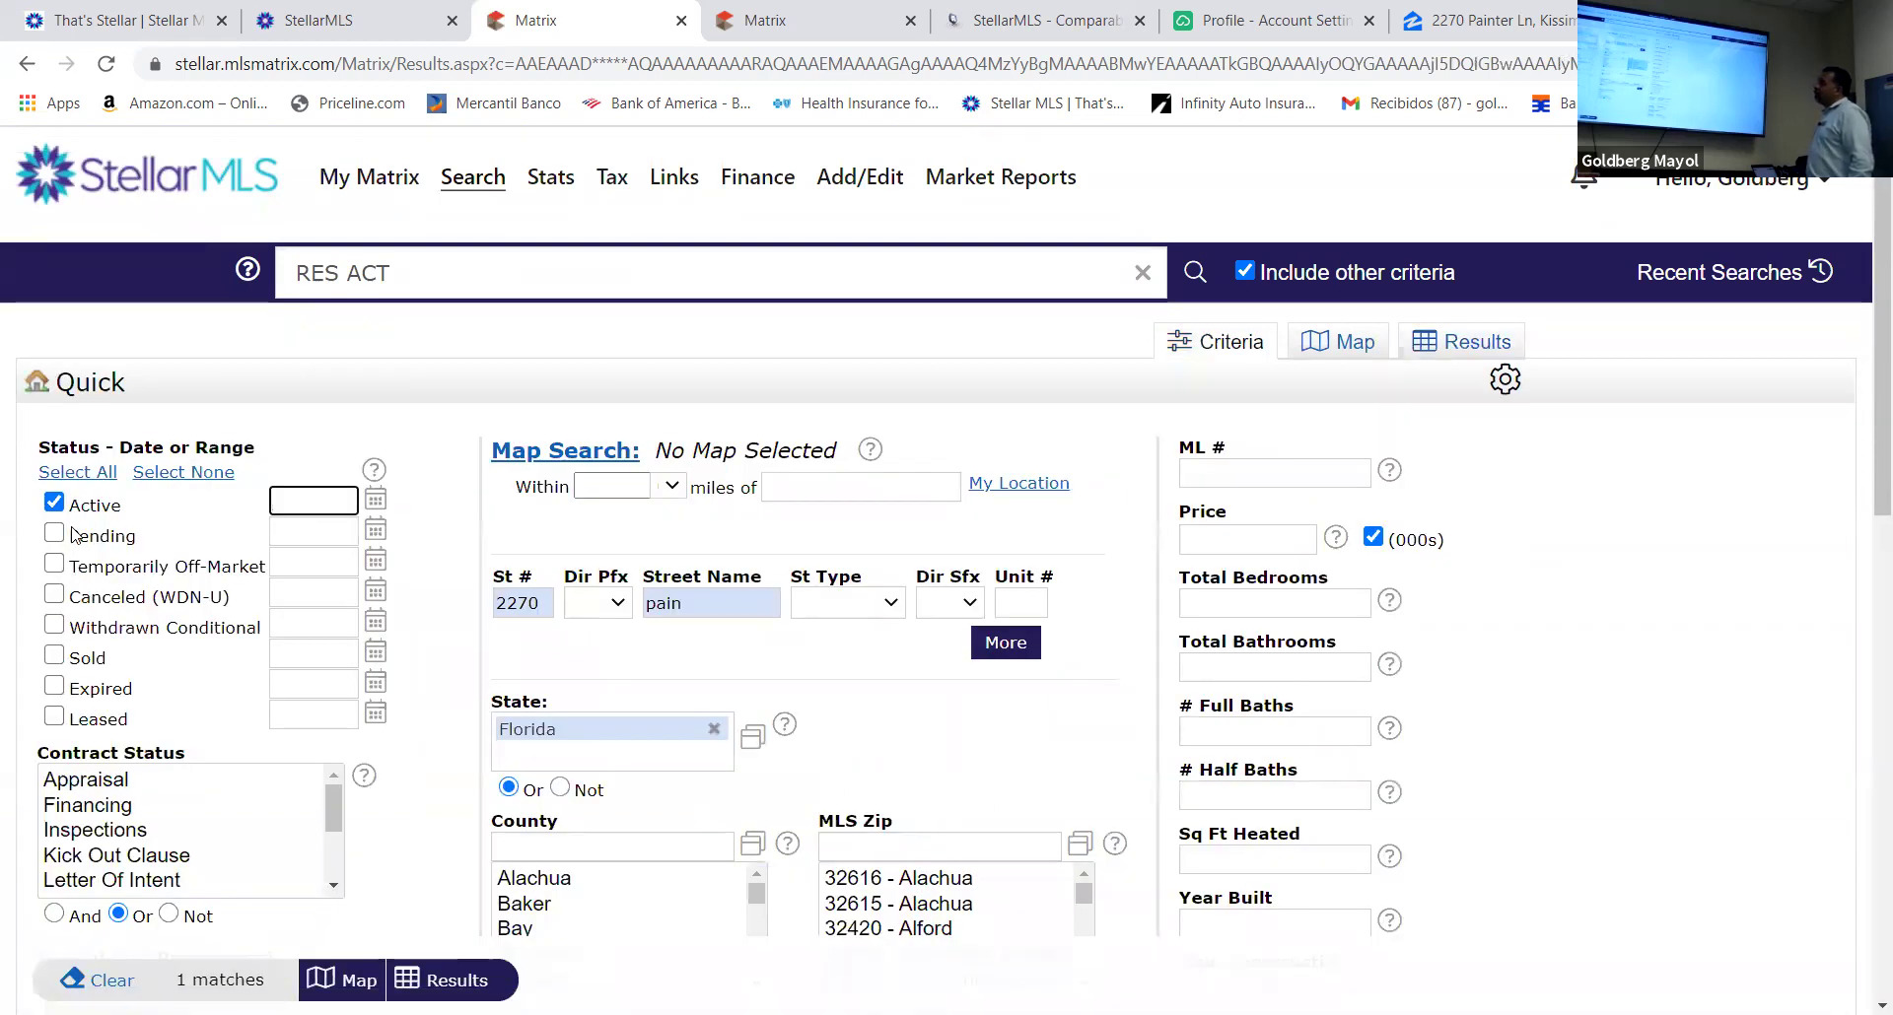
Include Pending listings from 0-180 days and Sold listings from 0-365 days
click(55, 534)
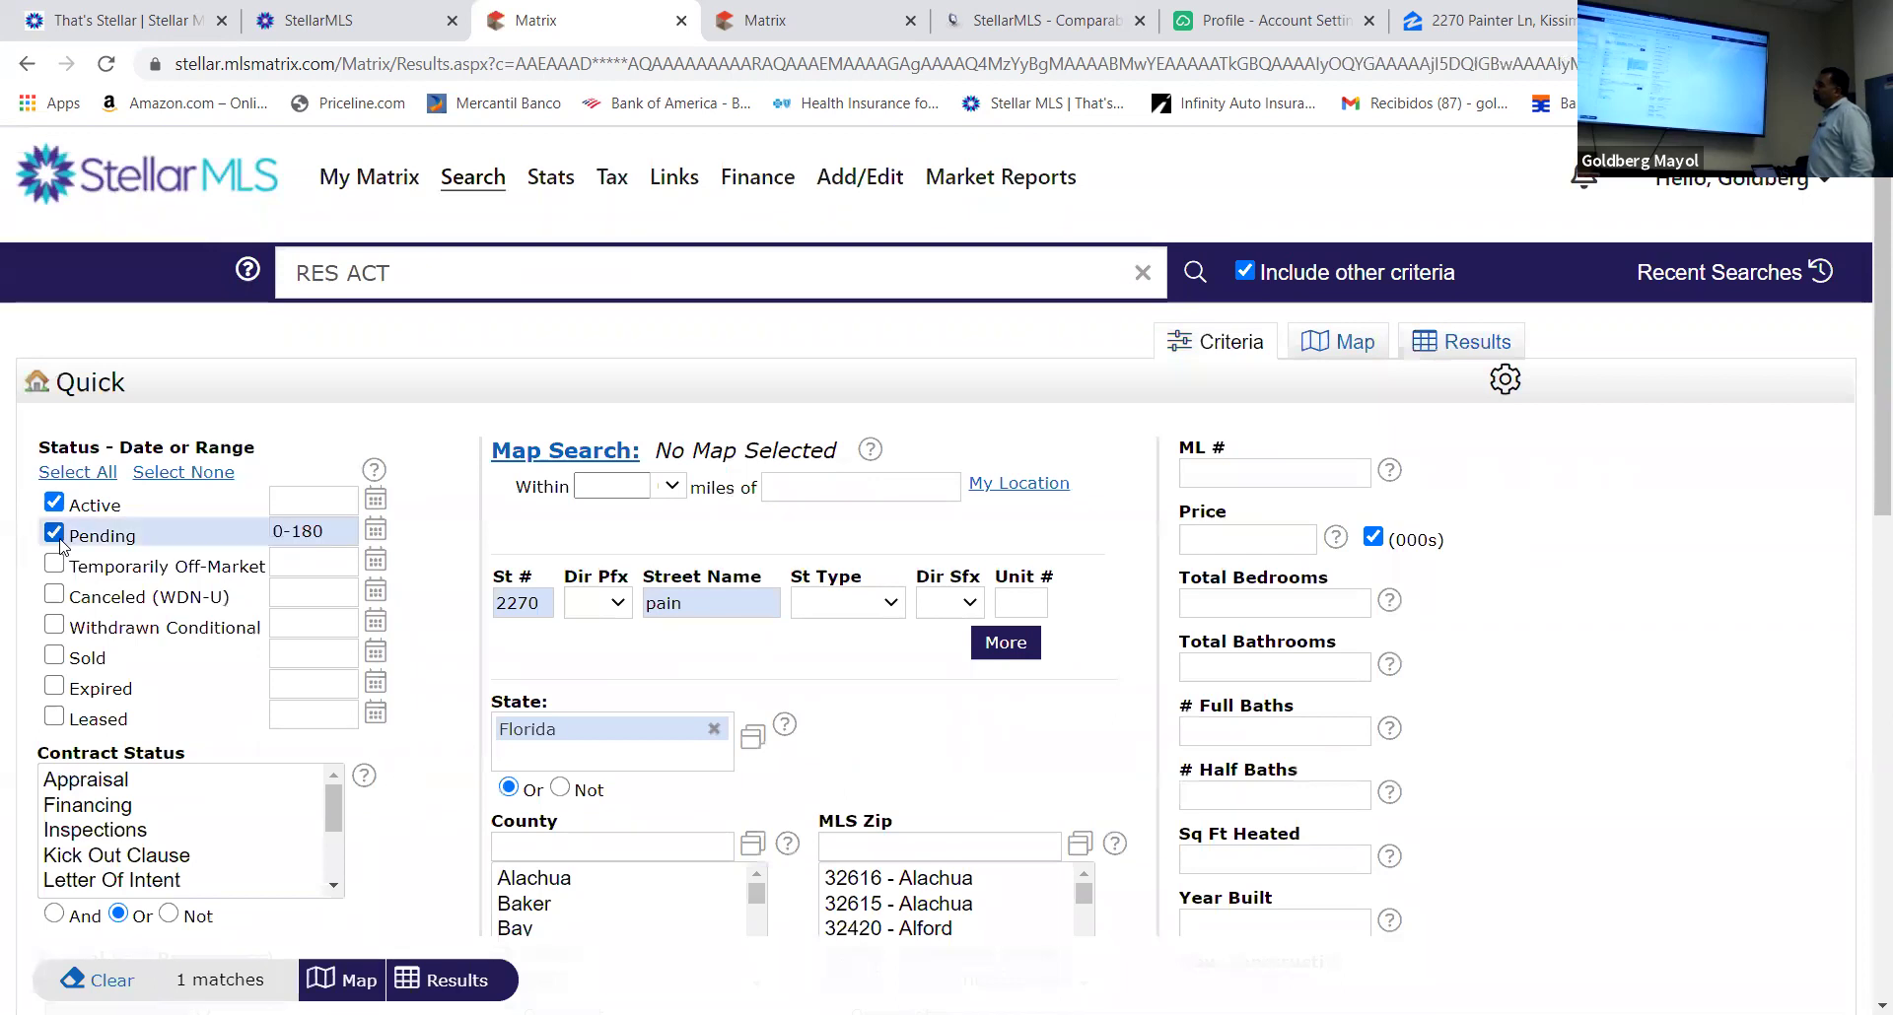
click(55, 657)
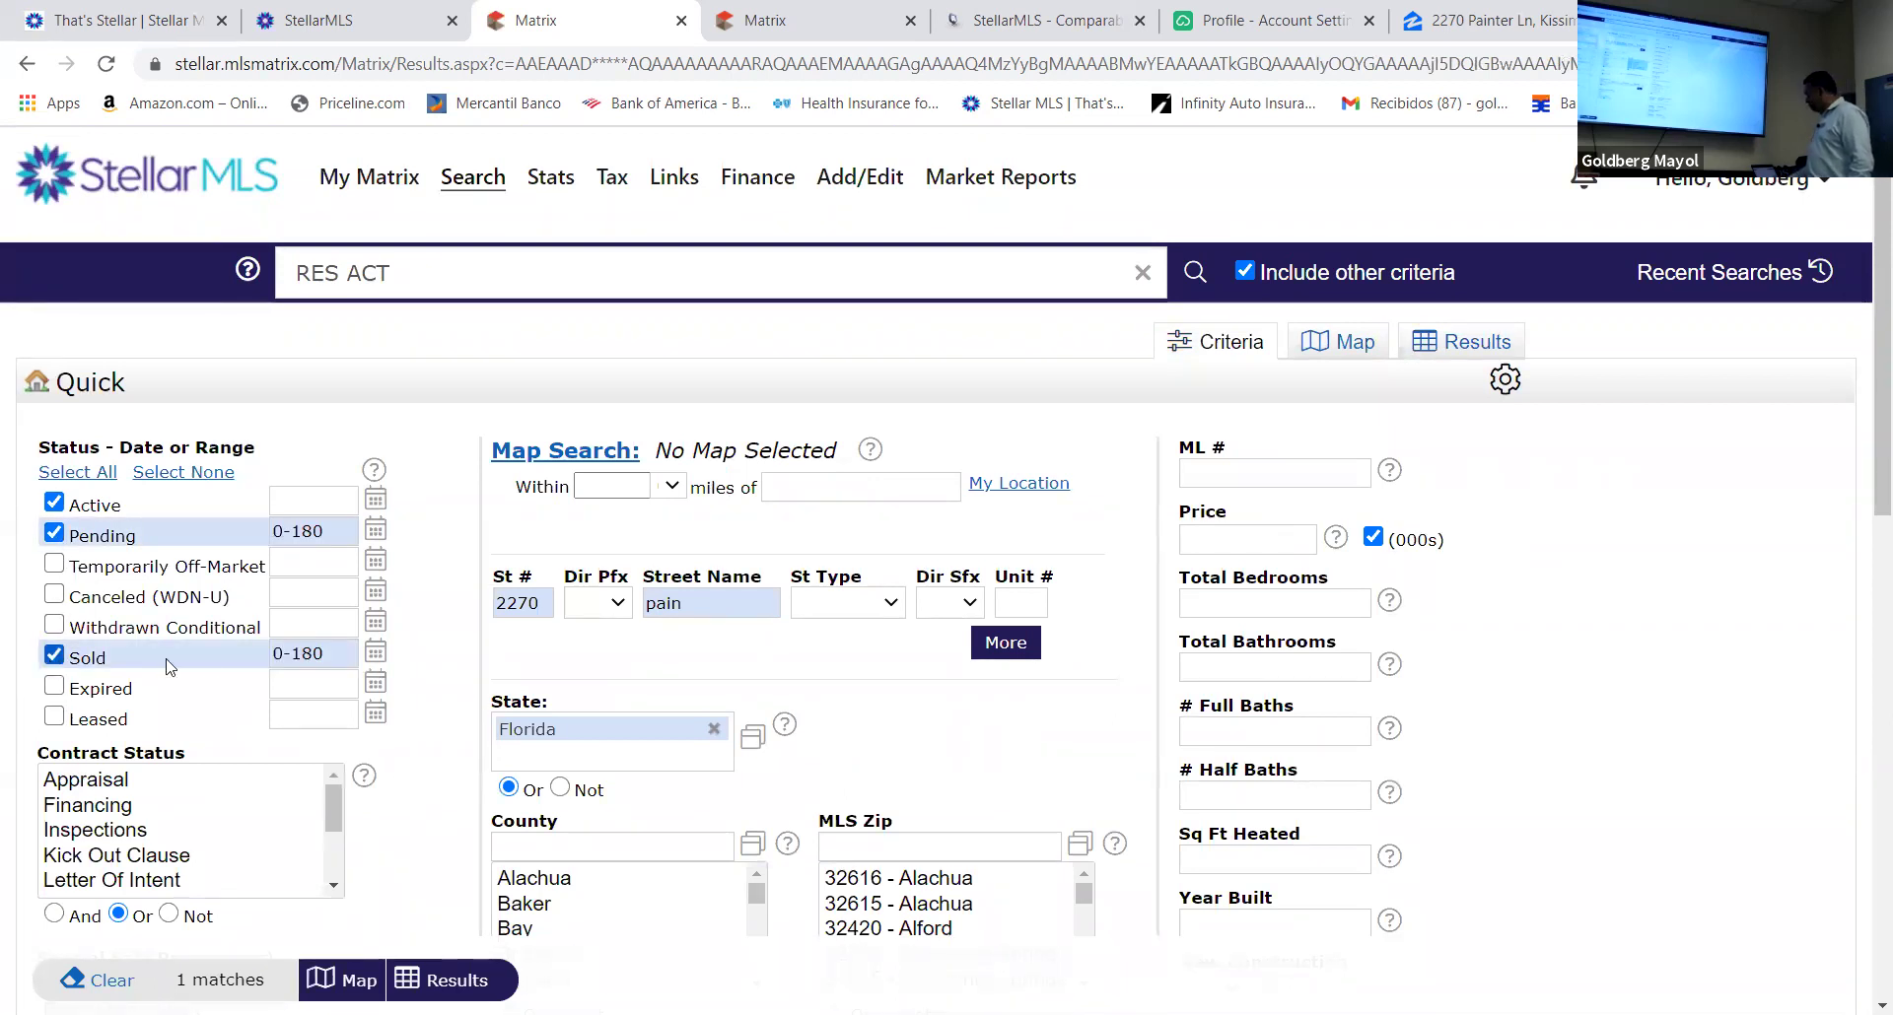
click(335, 652)
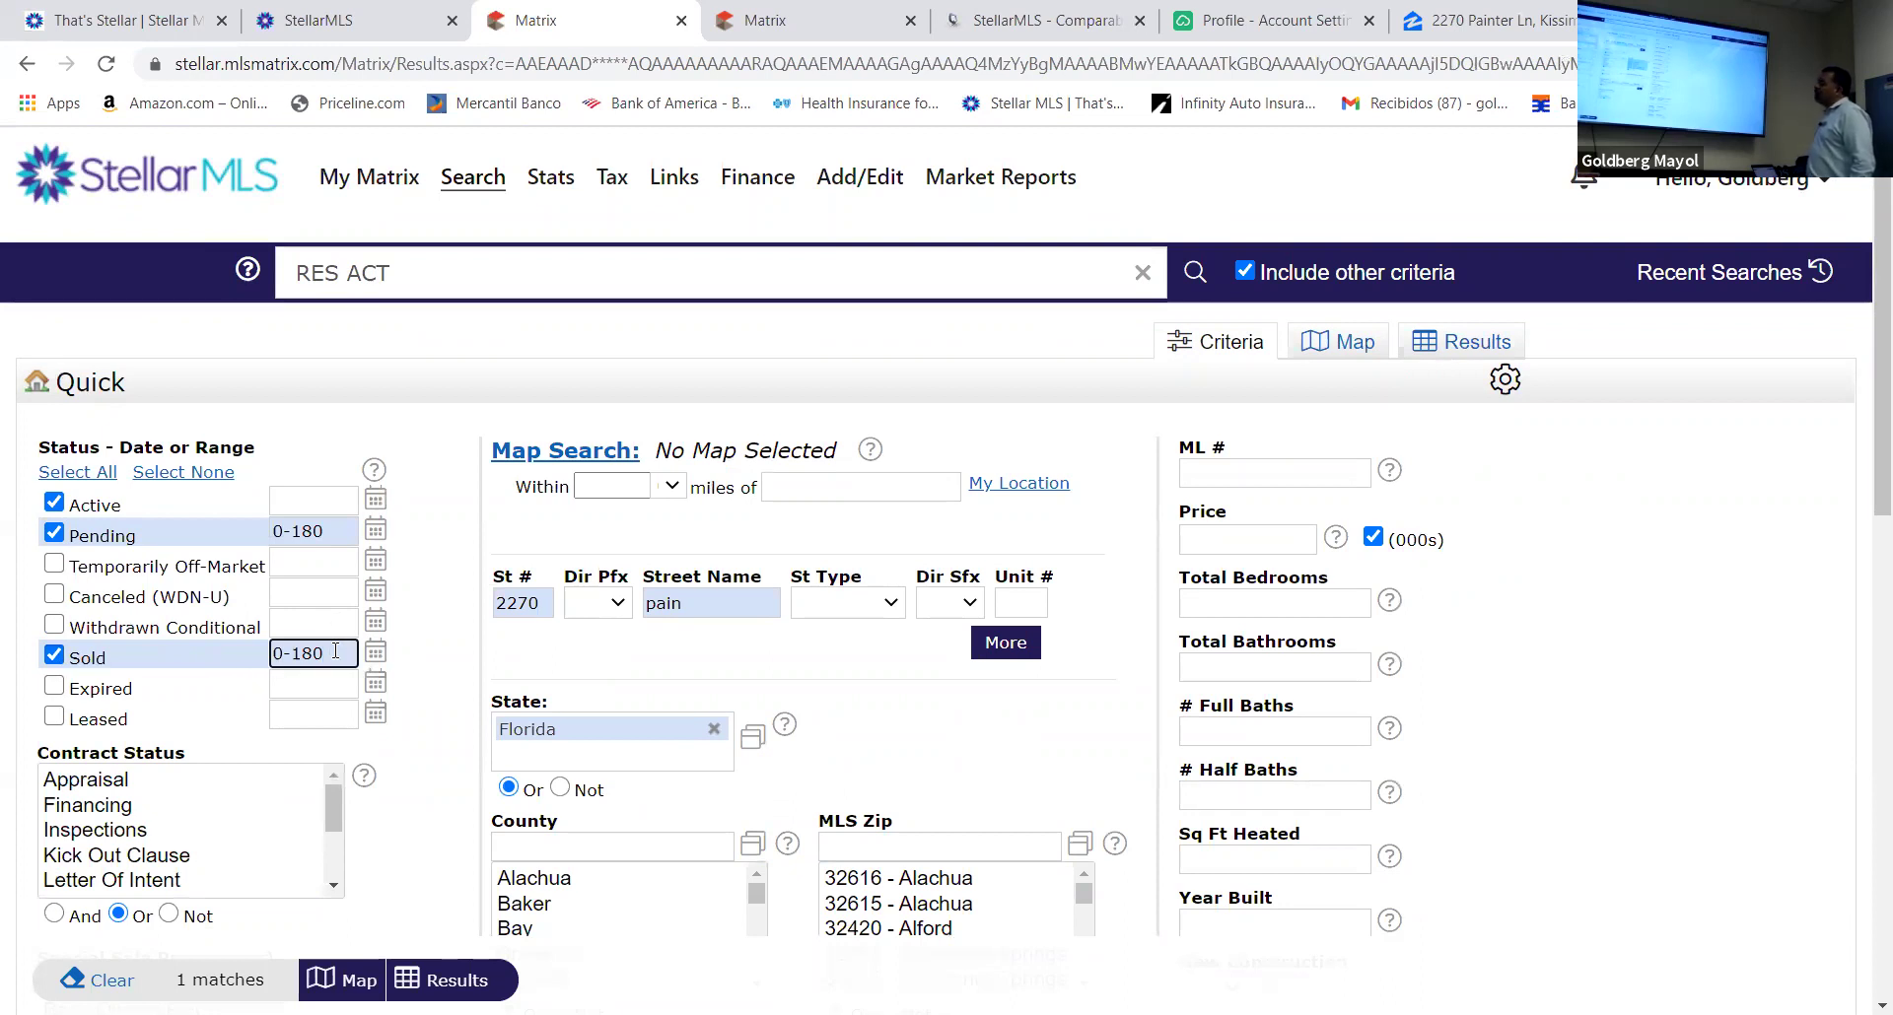
key(BackSpace)
key(BackSpace)
key(BackSpace)
text(365)
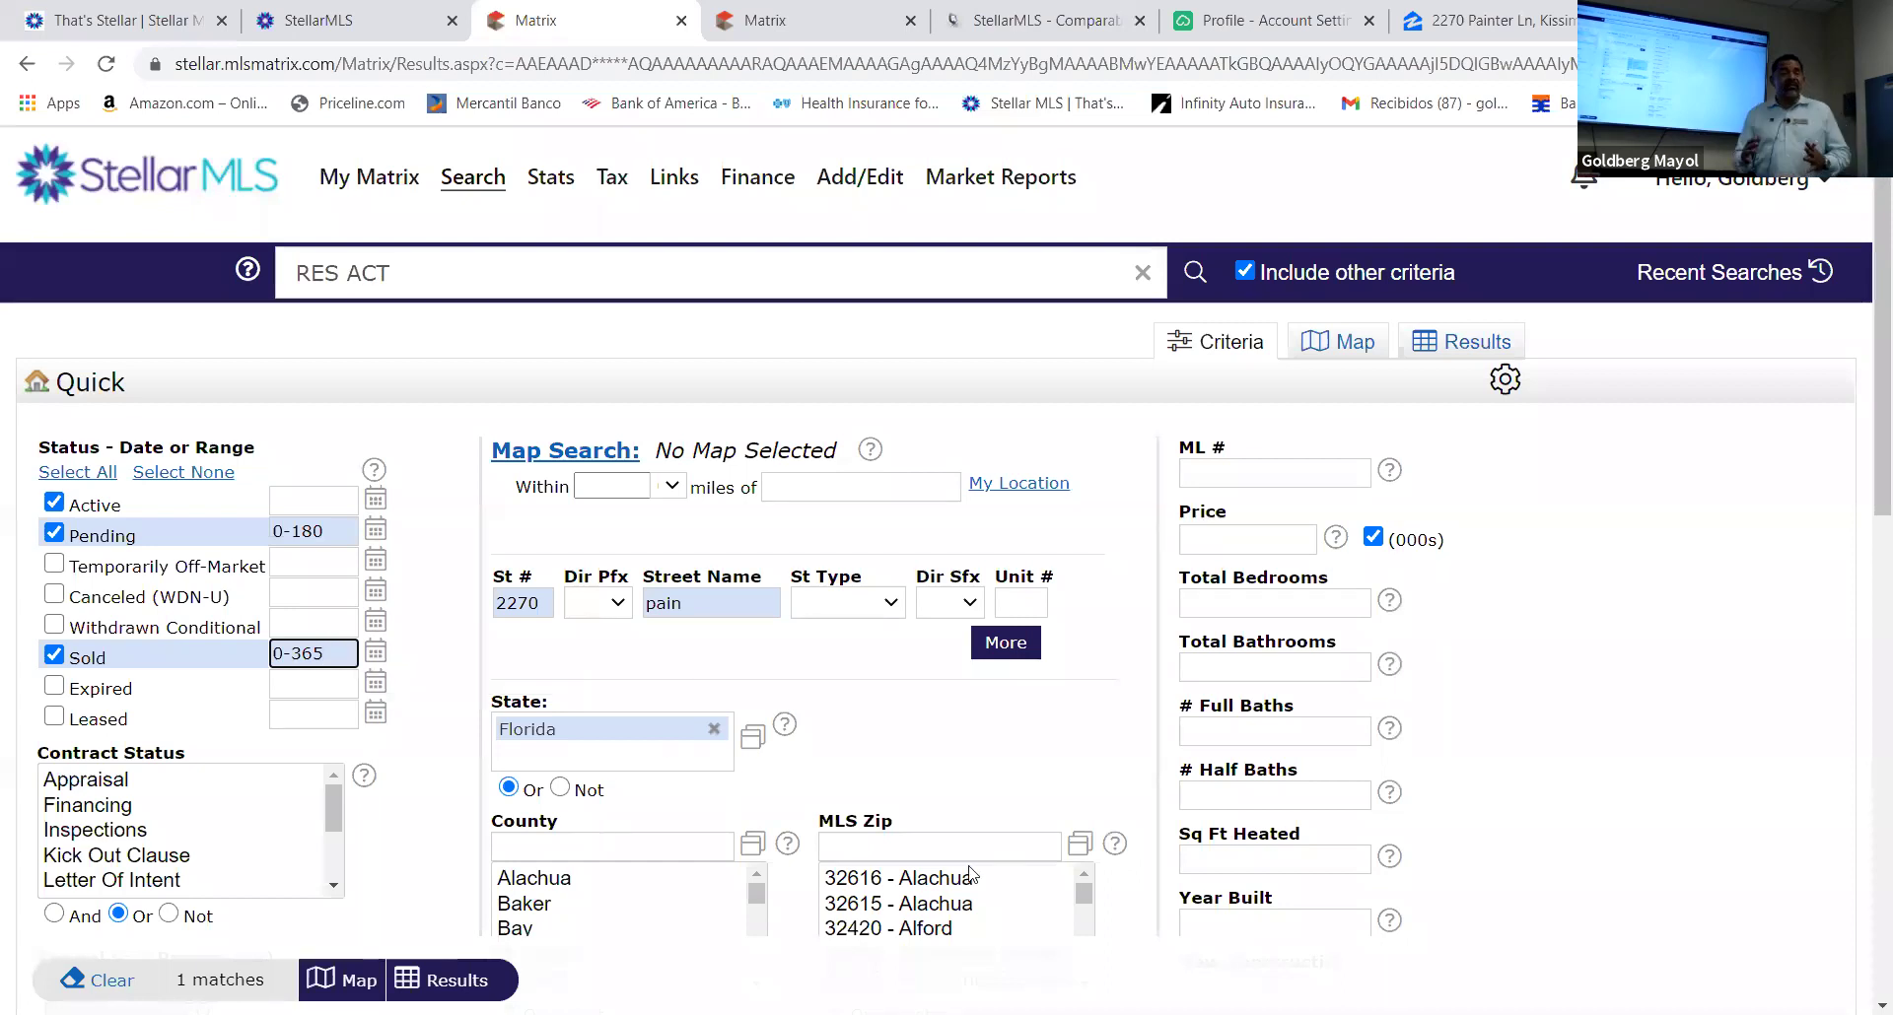
Enter MLS Zip 34741 and begin entering the Legal Subdivision Name 'cypre'
click(928, 850)
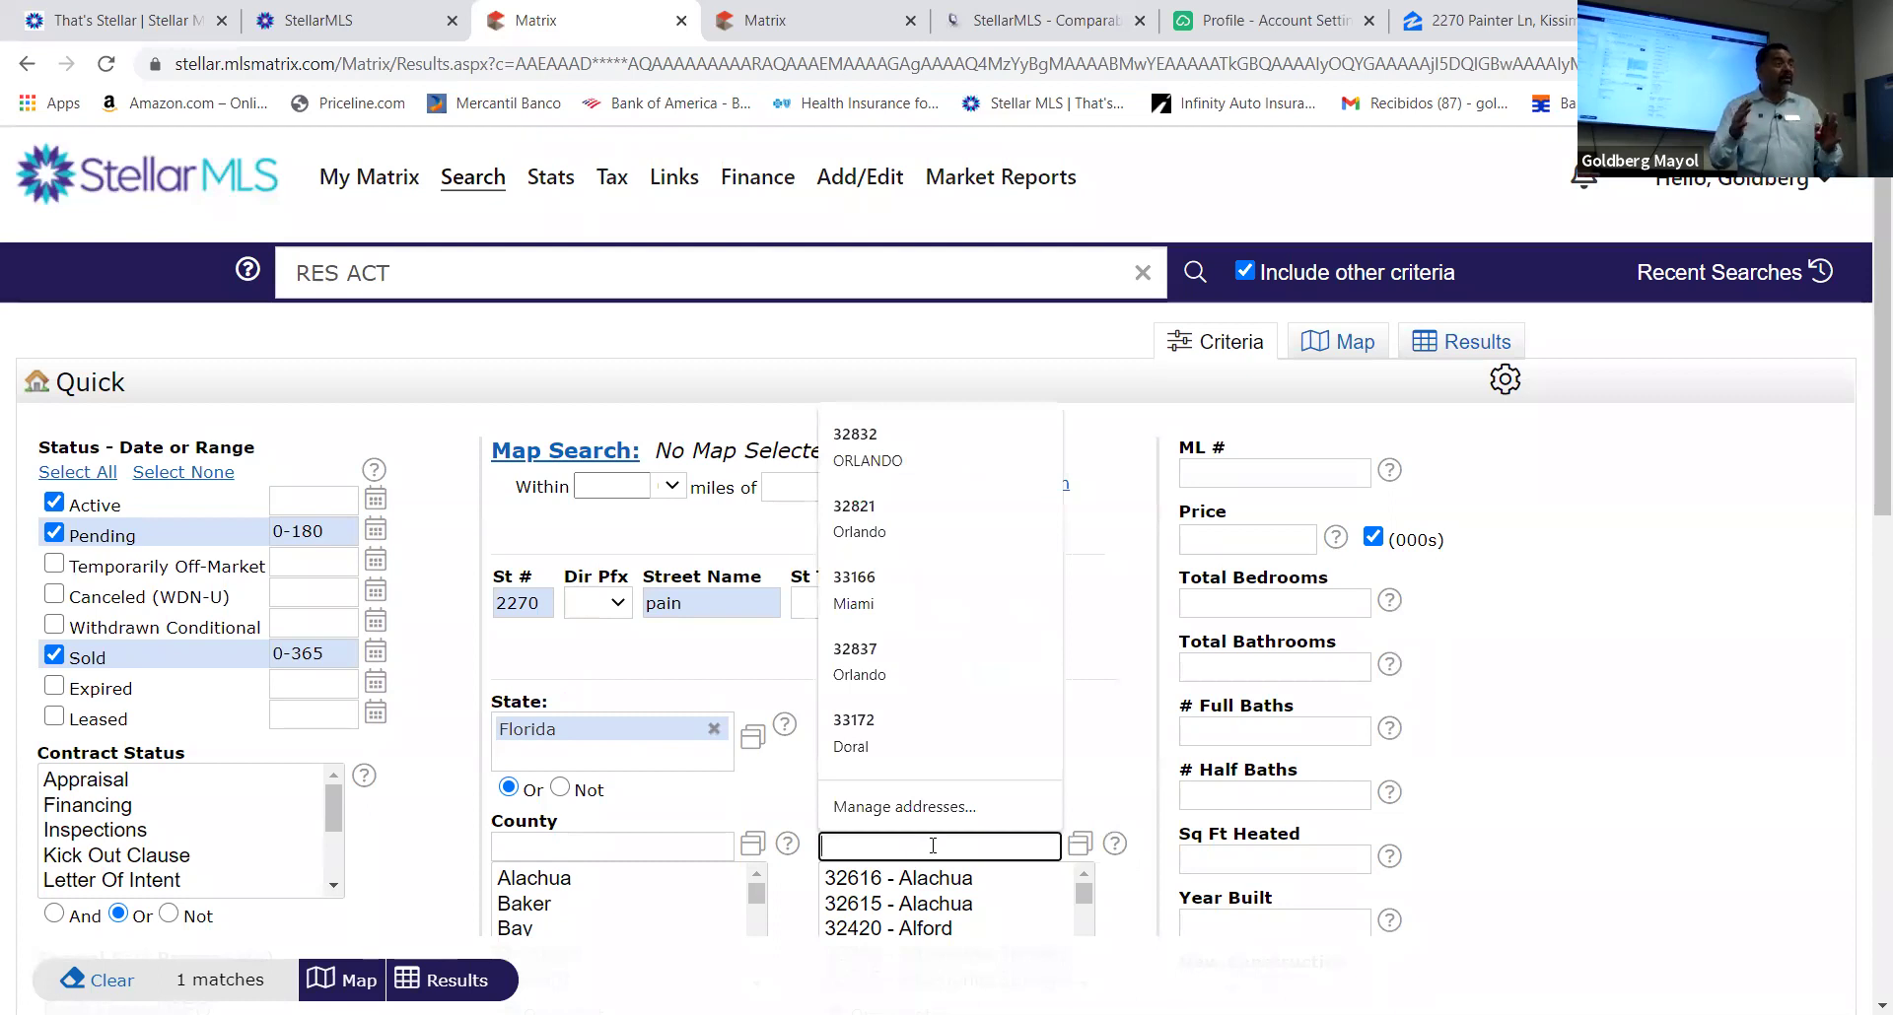
text(347)
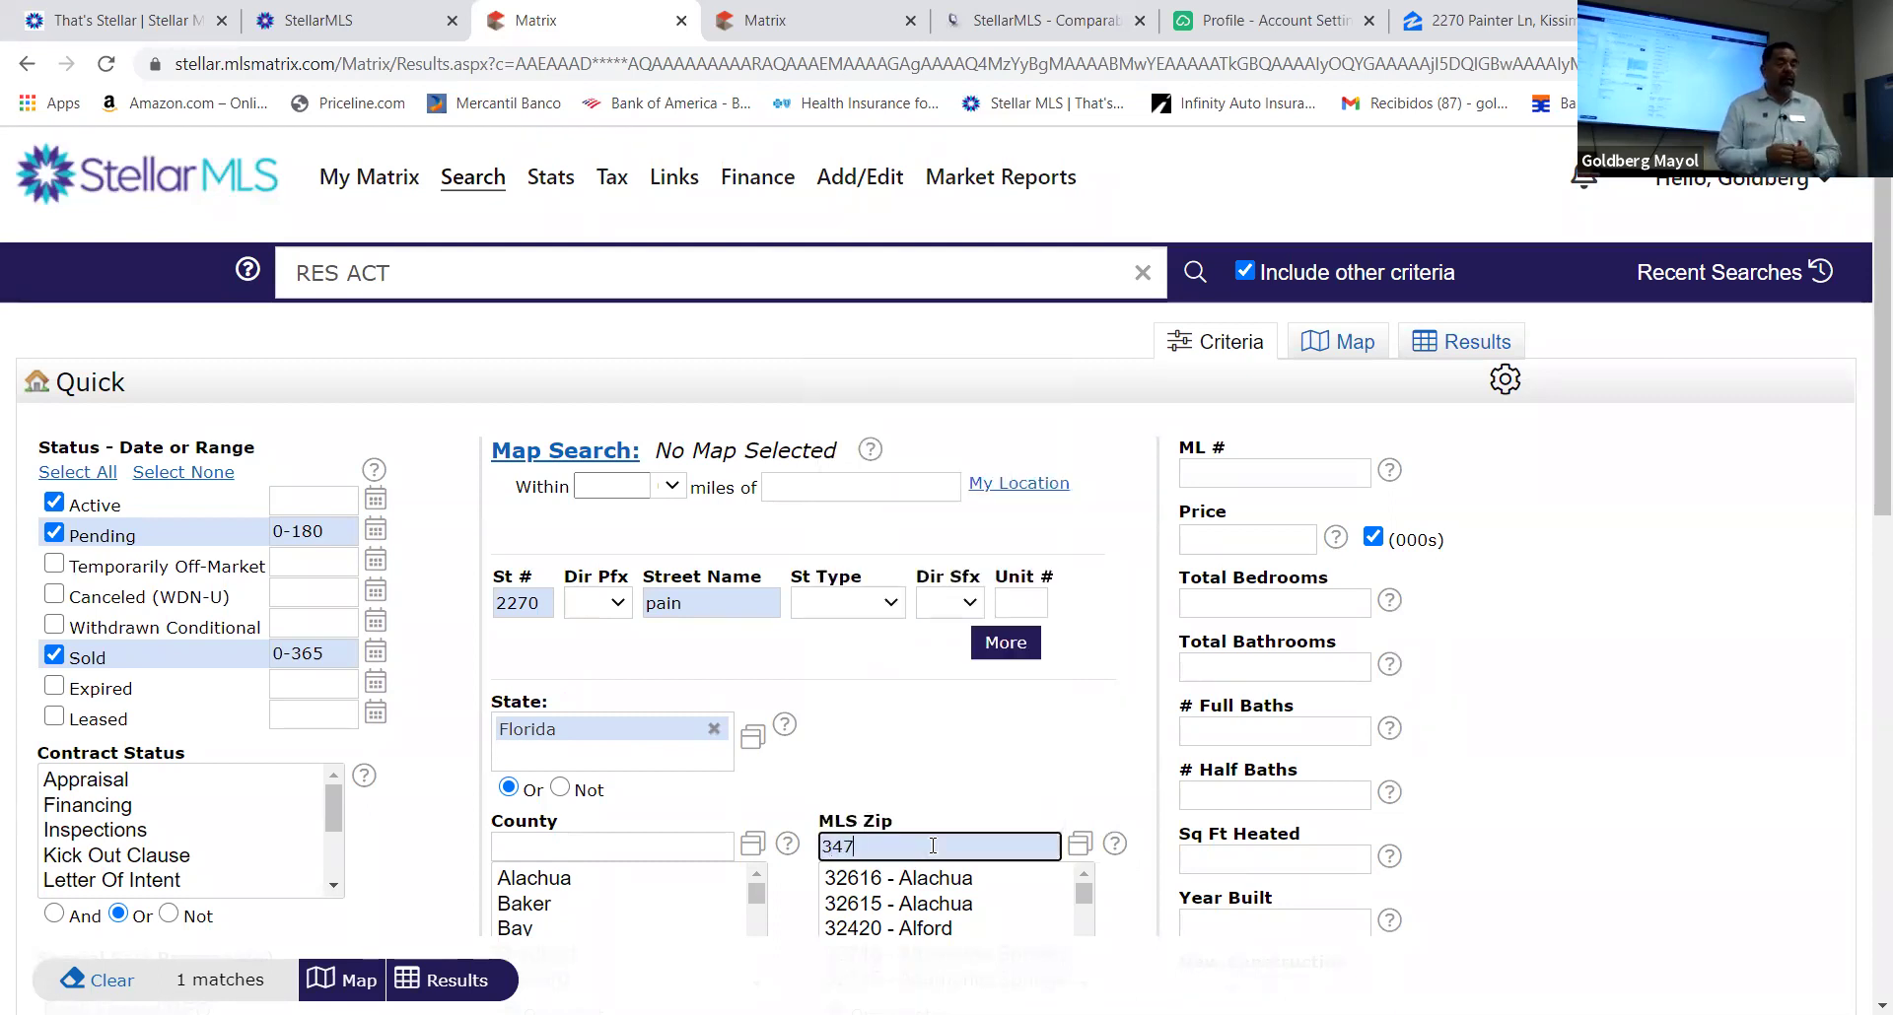
text(41)
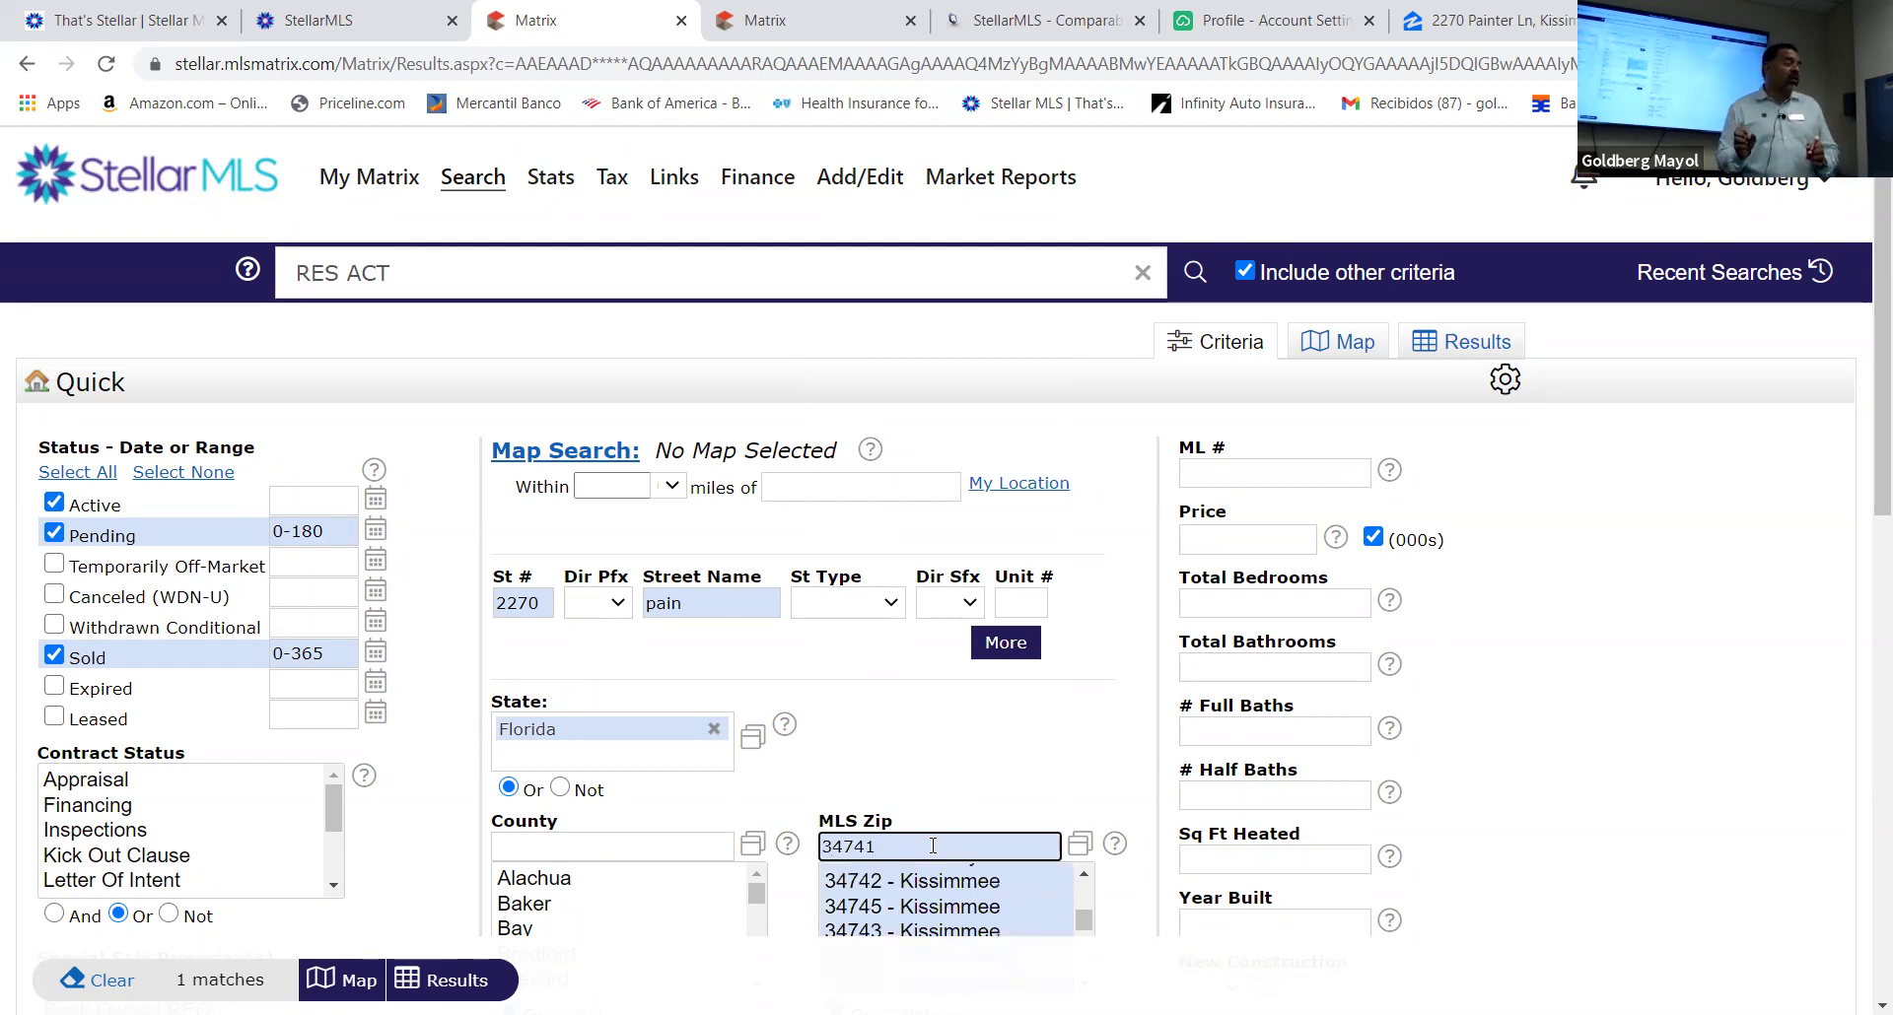
scroll(1132, 848, down, 3)
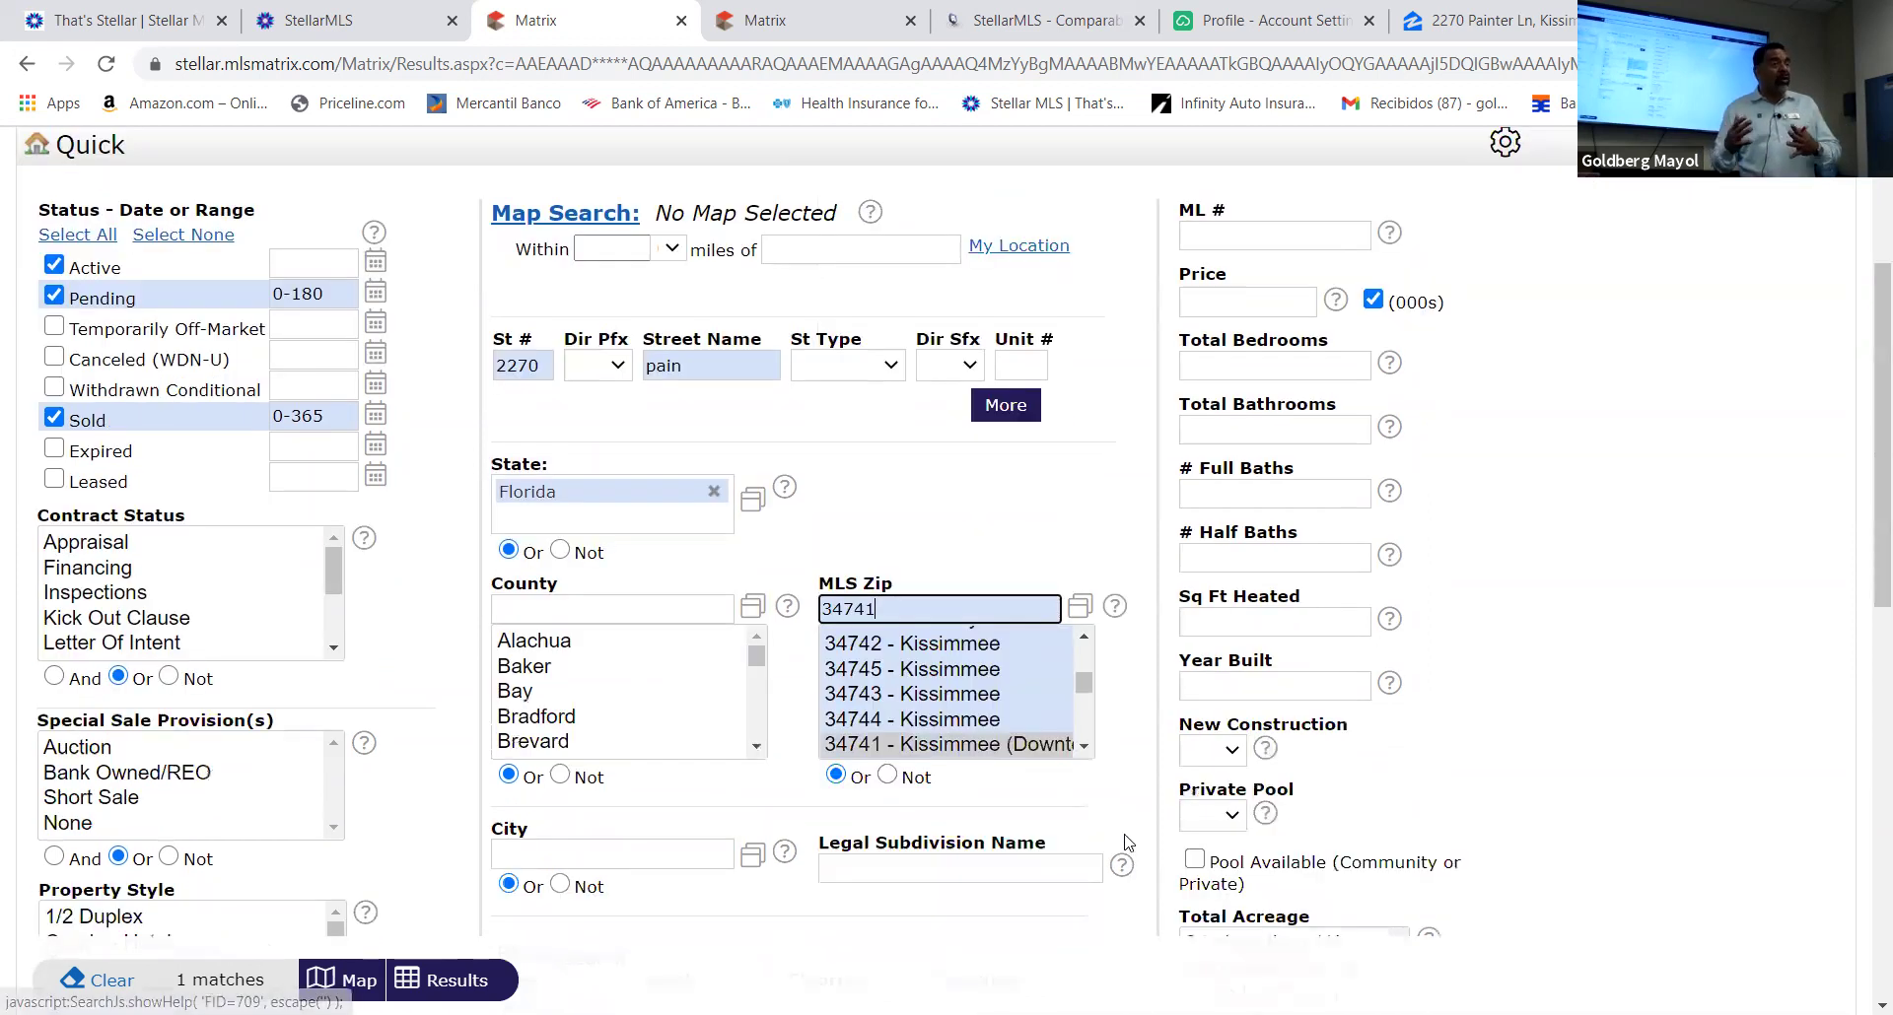
click(865, 733)
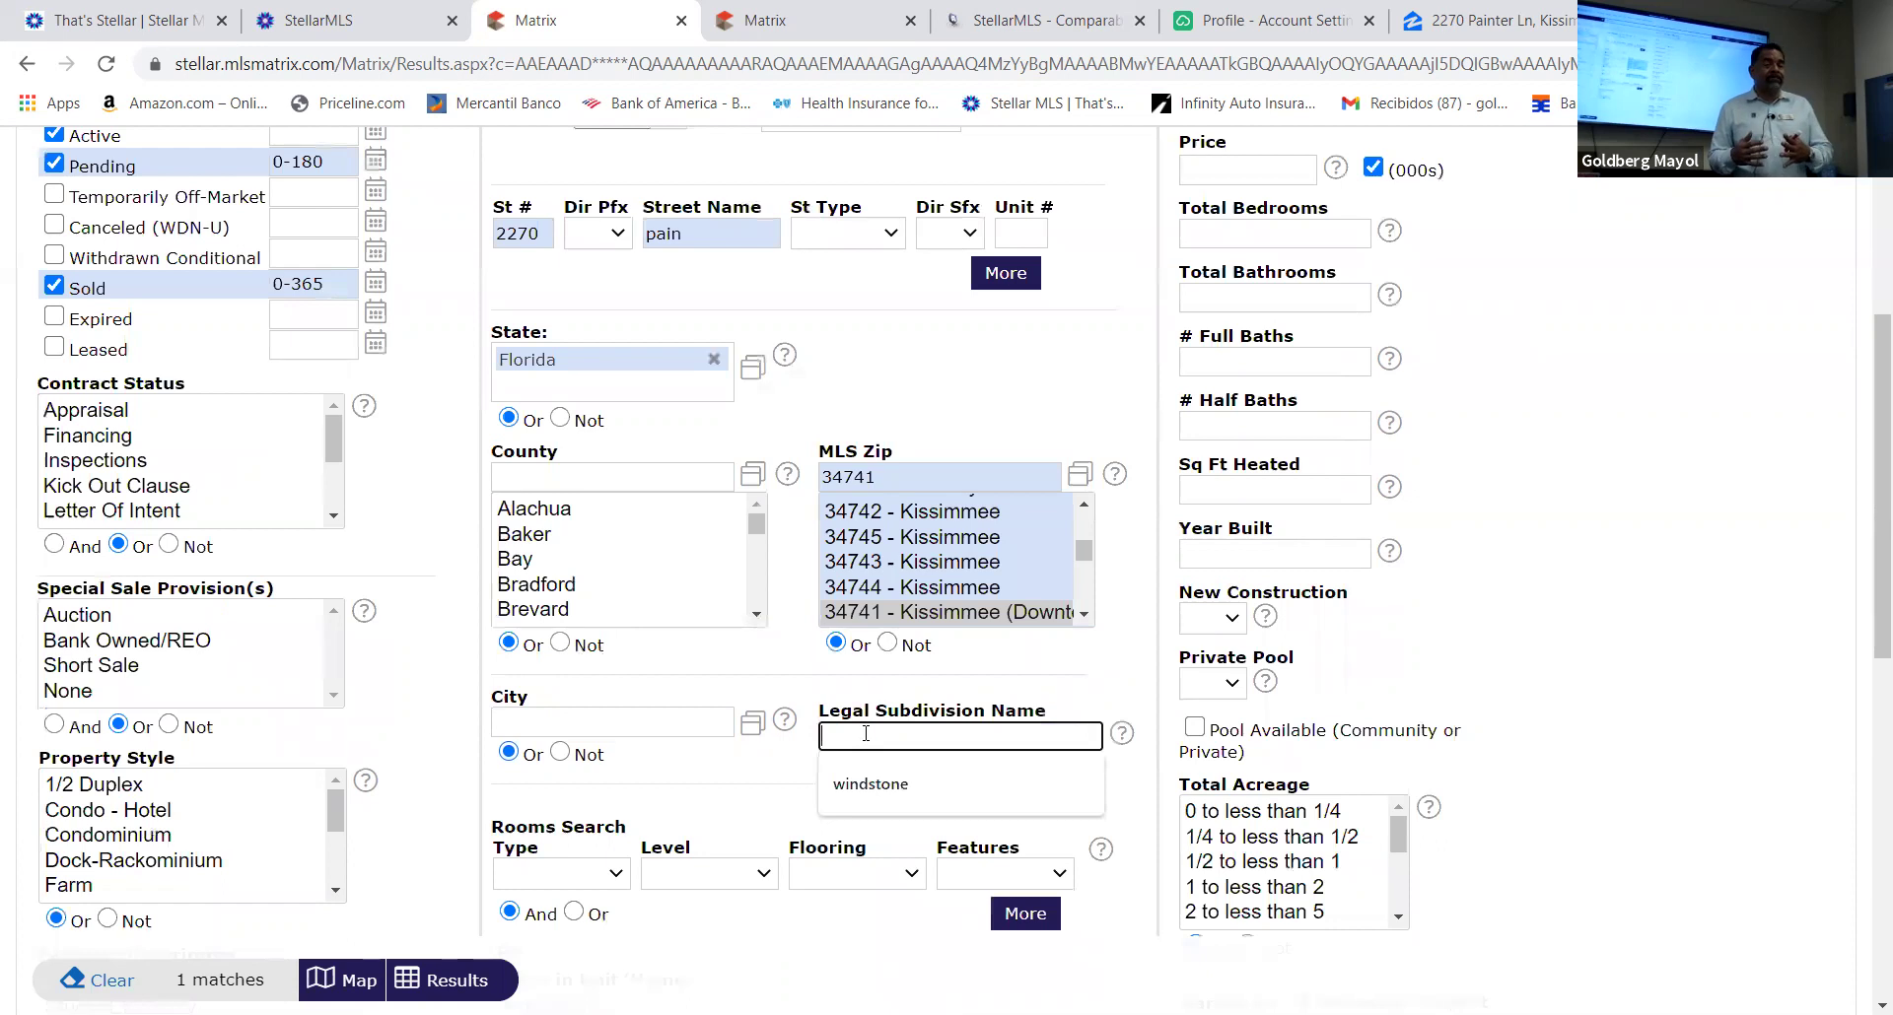
text(cypre)
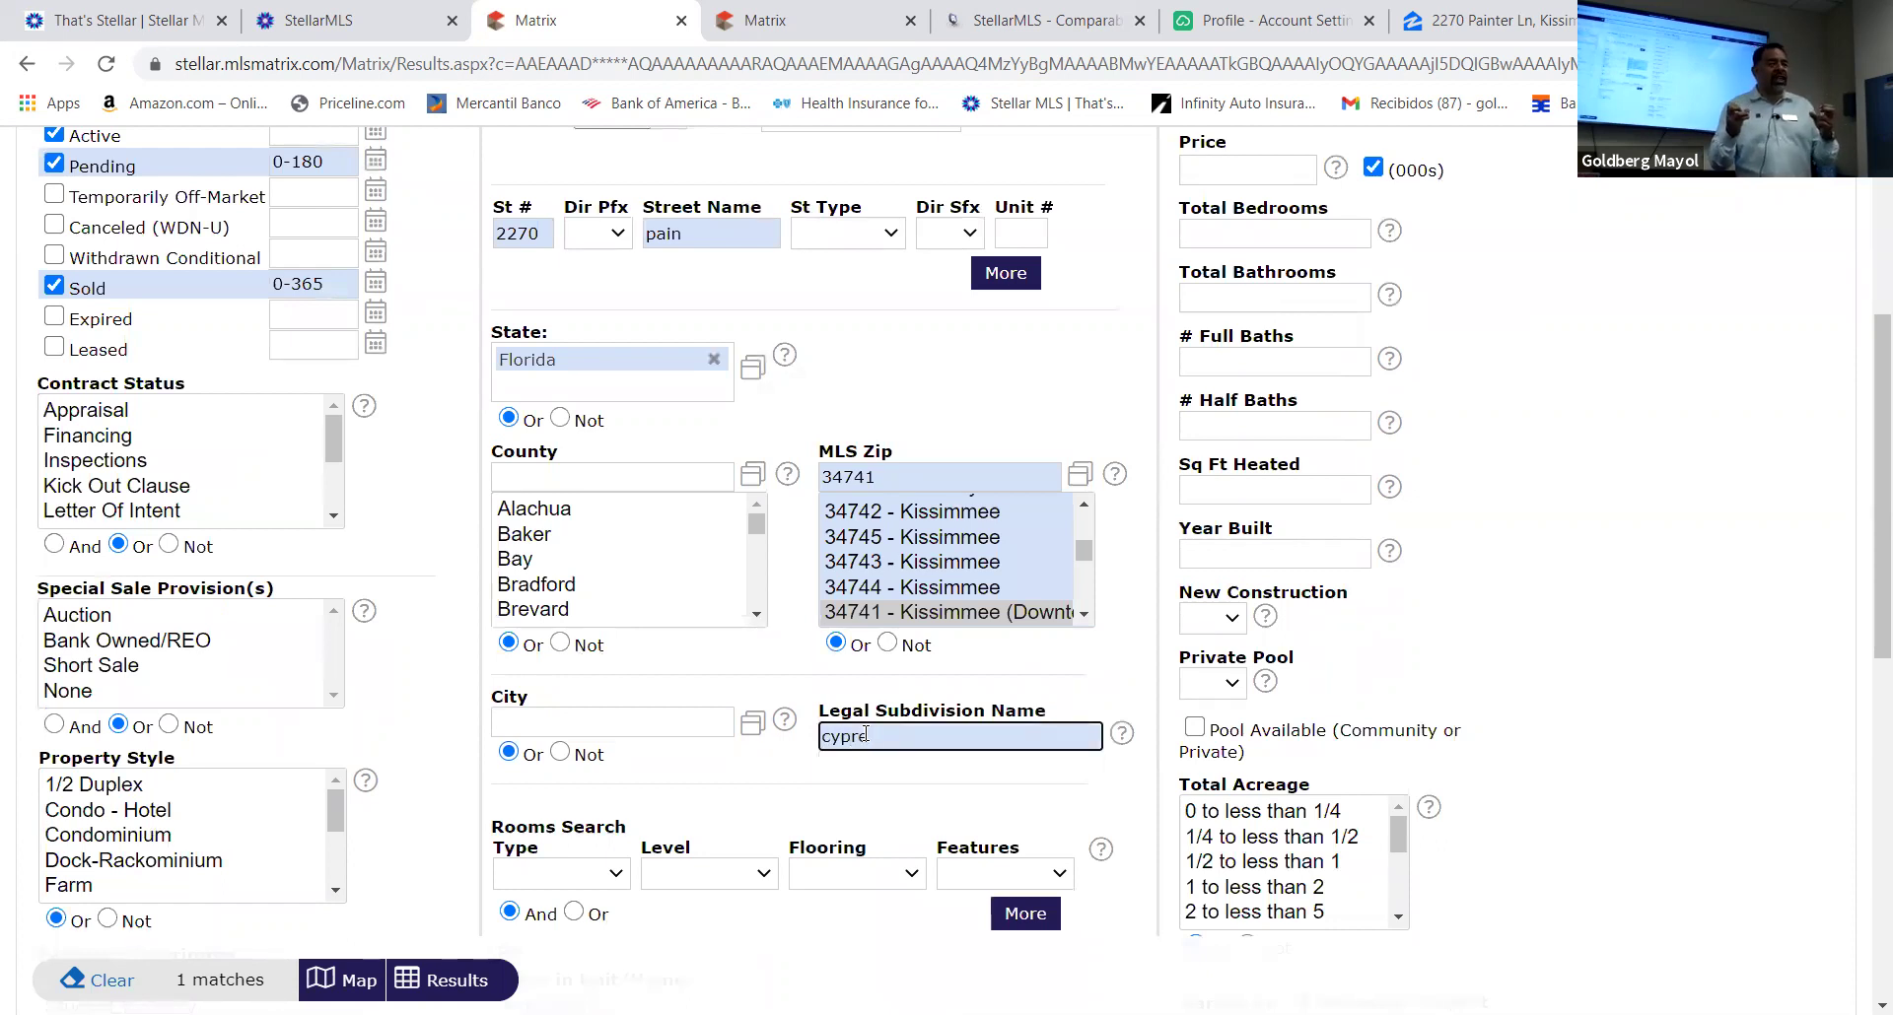
scroll(846, 749, up, 4)
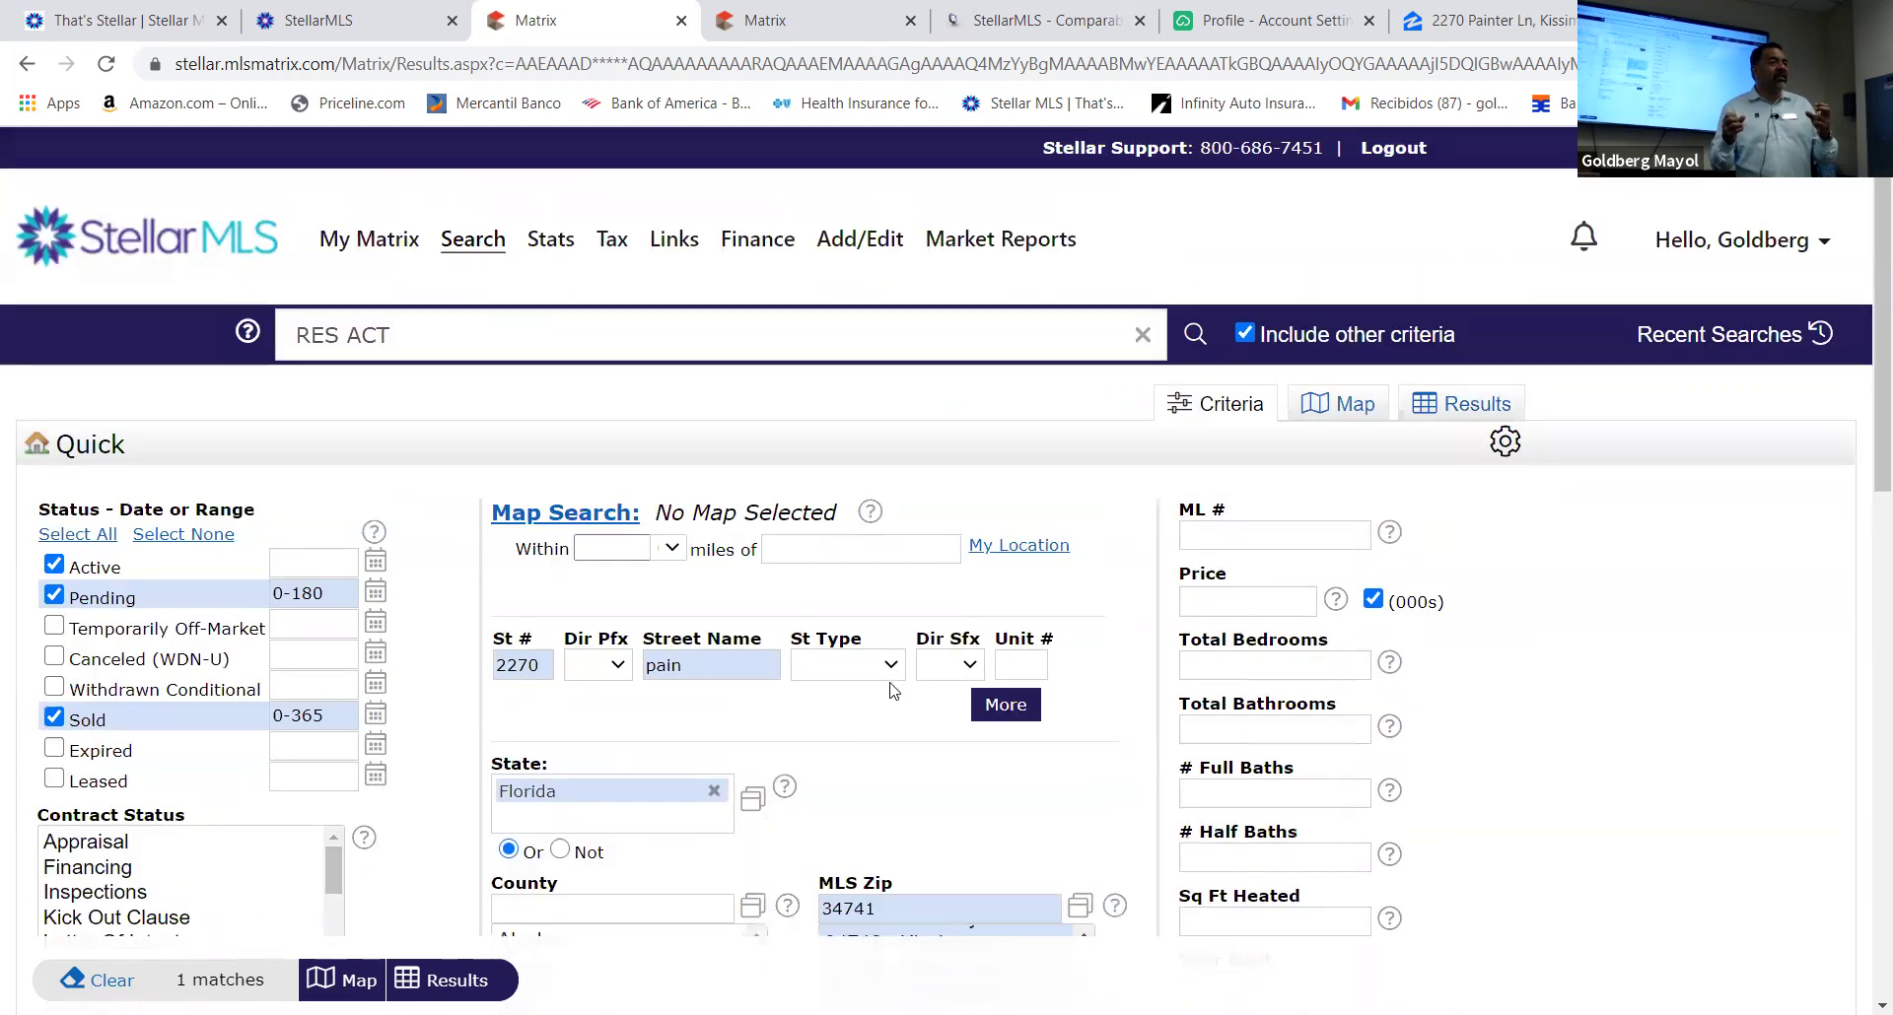
click(541, 661)
key(BackSpace)
key(BackSpace)
key(BackSpace)
key(BackSpace)
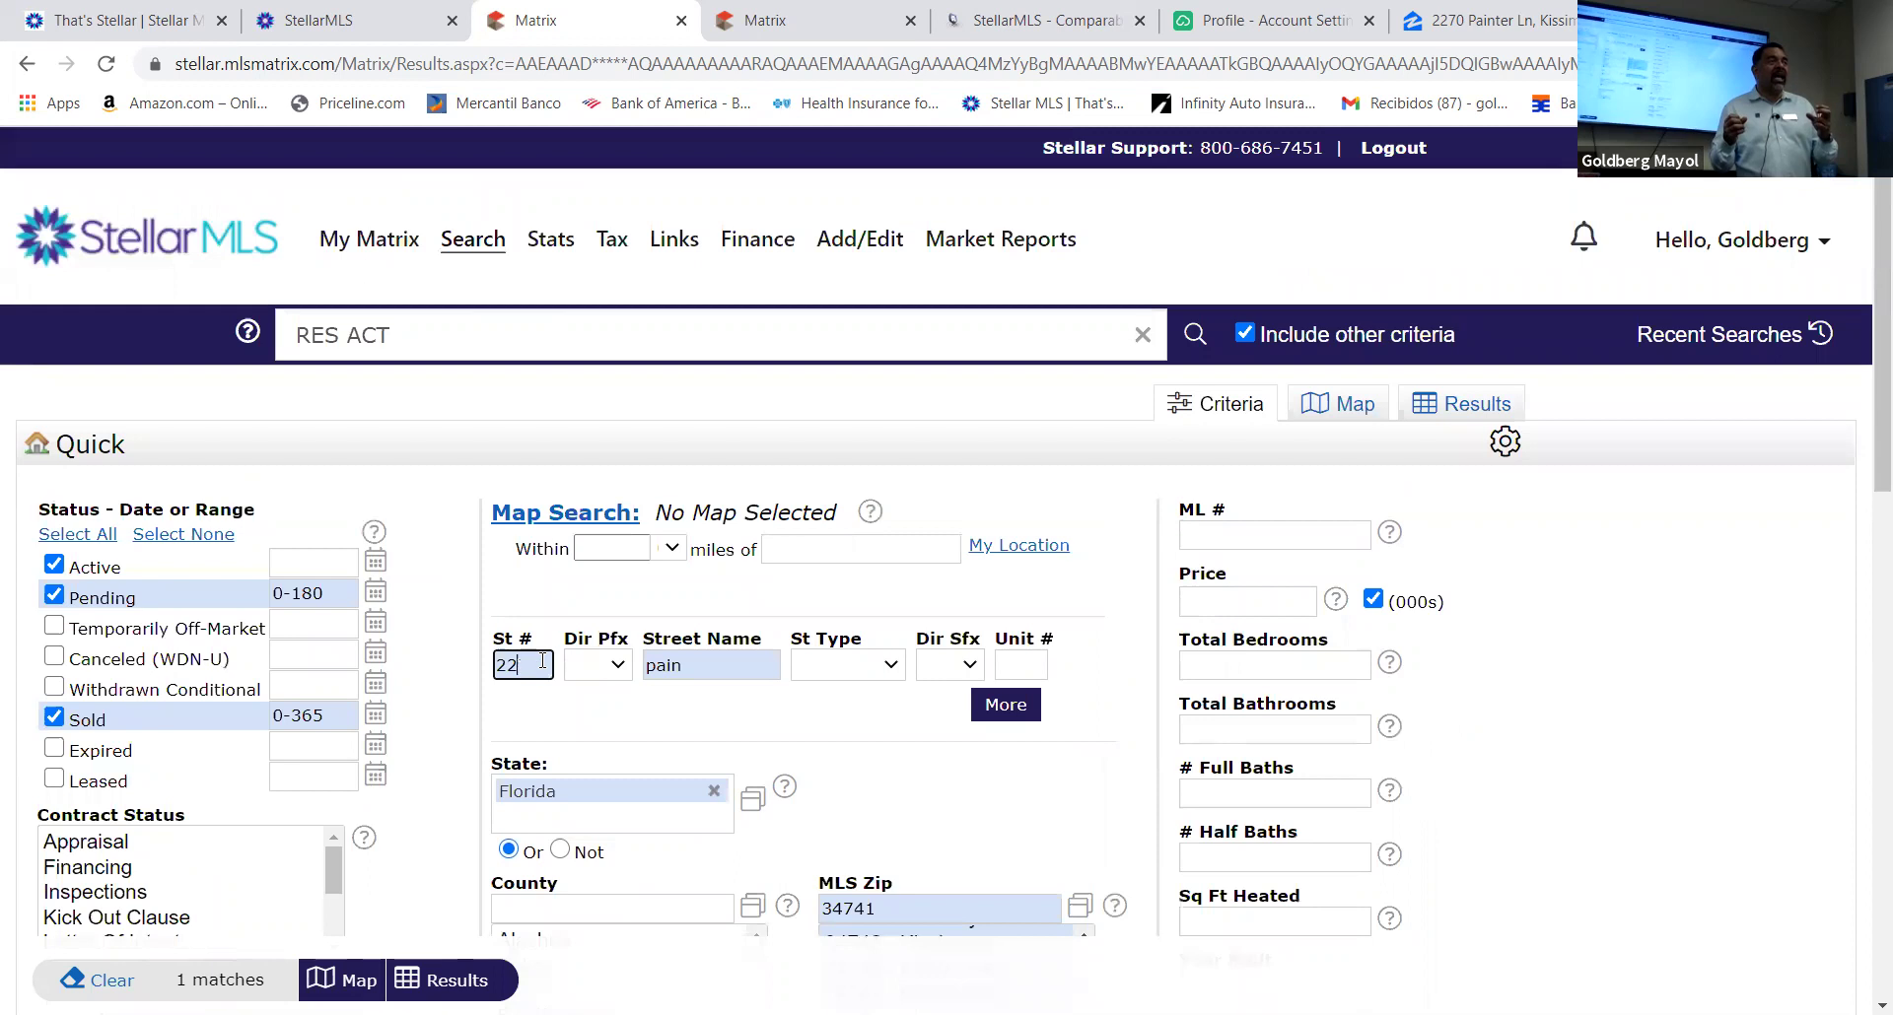
click(688, 665)
key(BackSpace)
key(BackSpace)
key(BackSpace)
key(BackSpace)
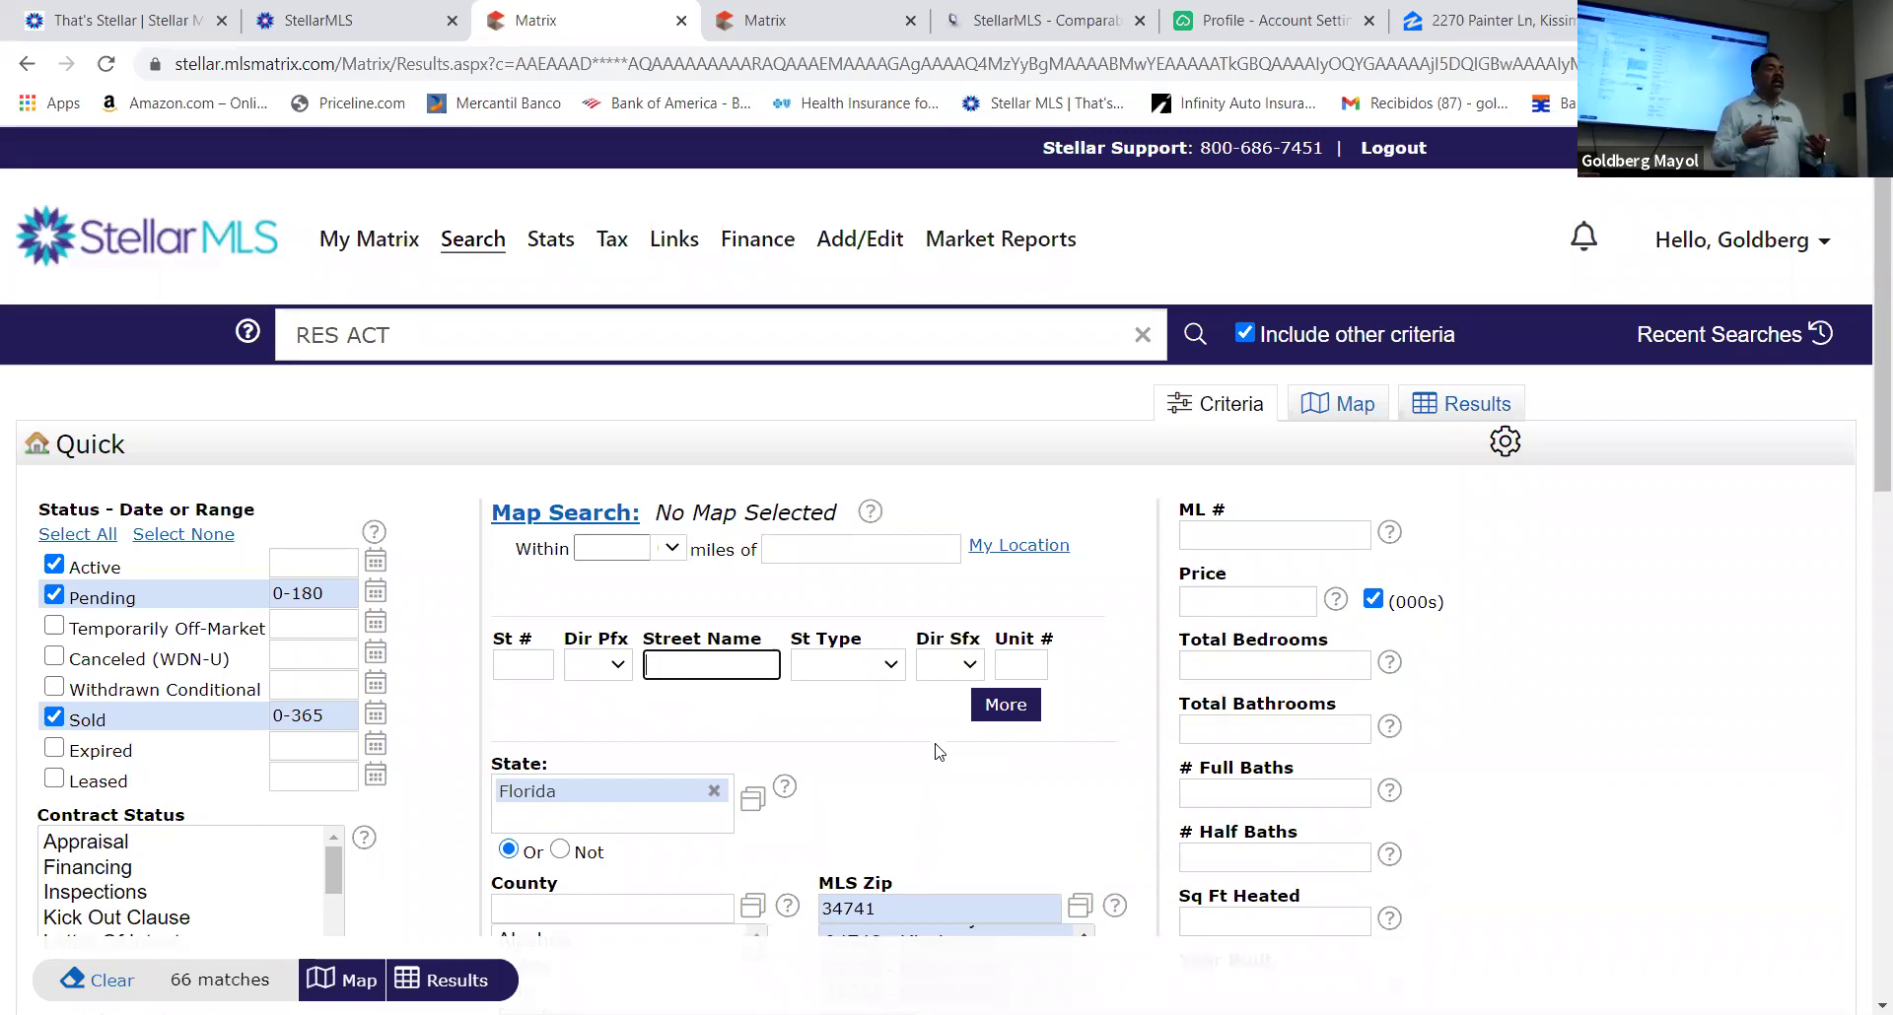
scroll(939, 752, down, 5)
scroll(936, 749, up, 4)
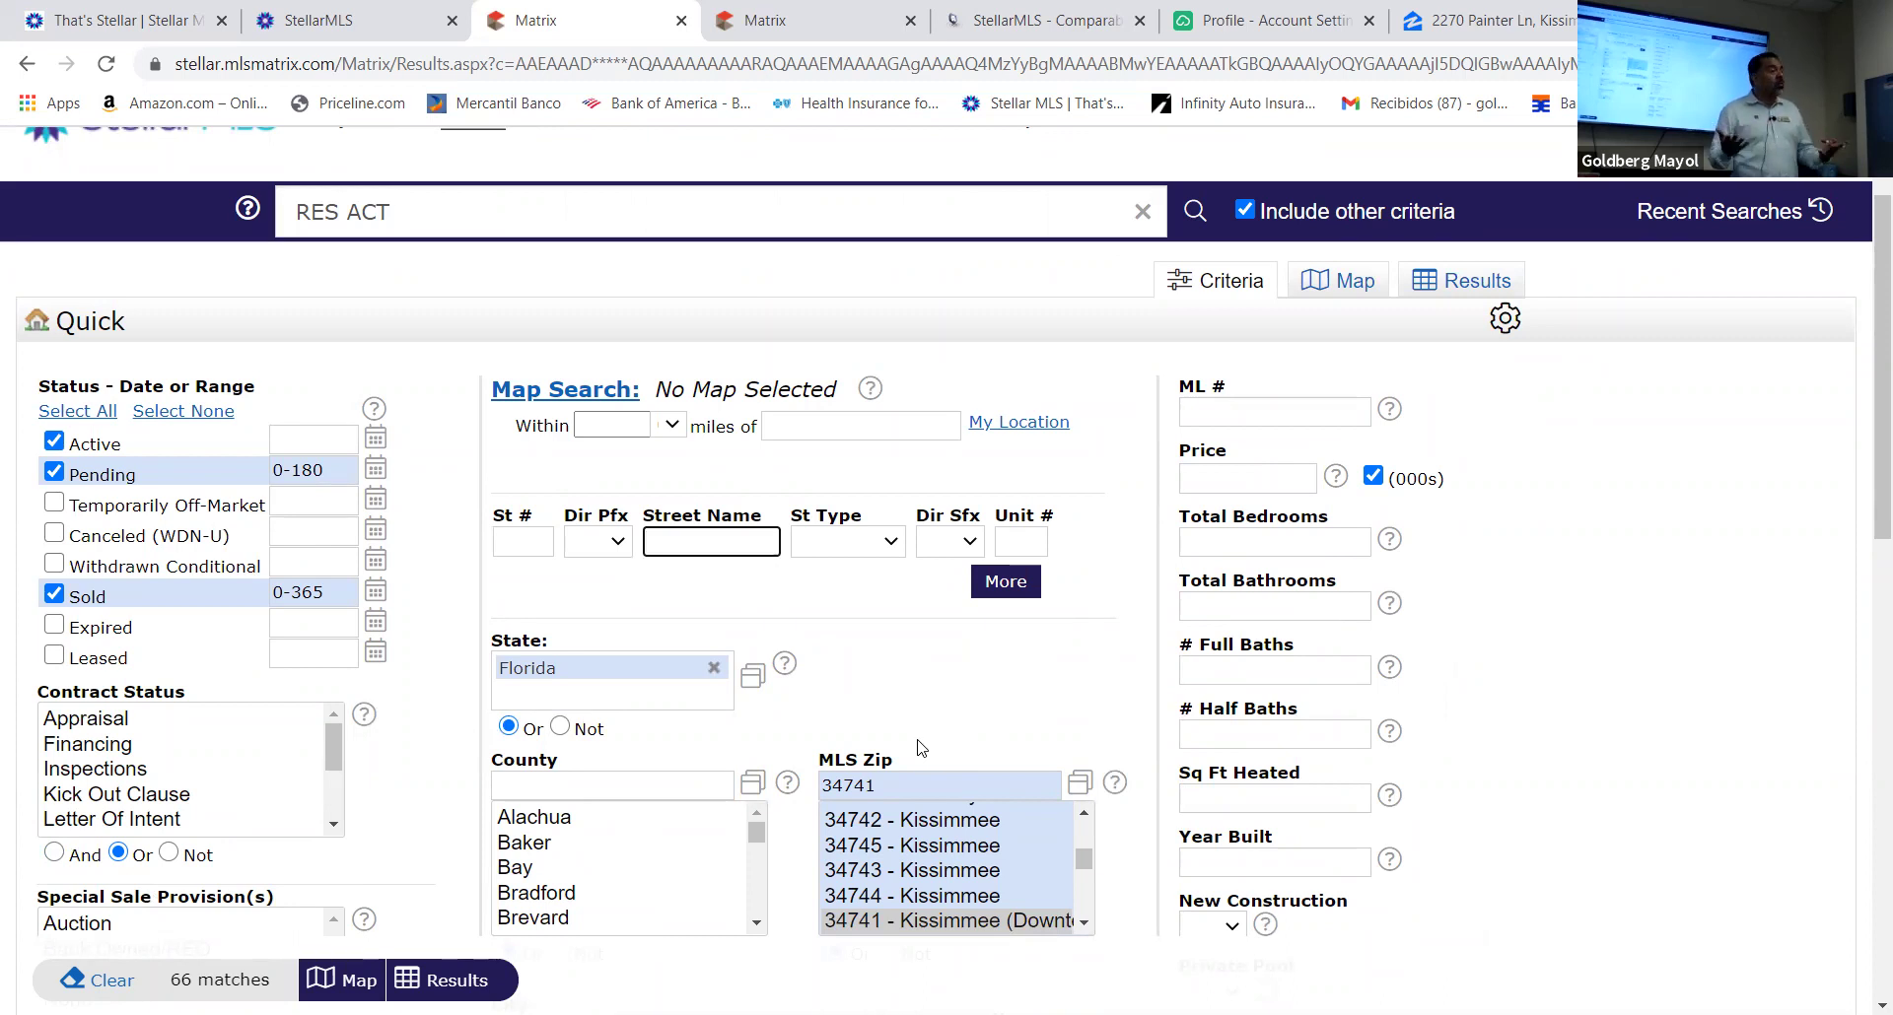
scroll(922, 749, down, 5)
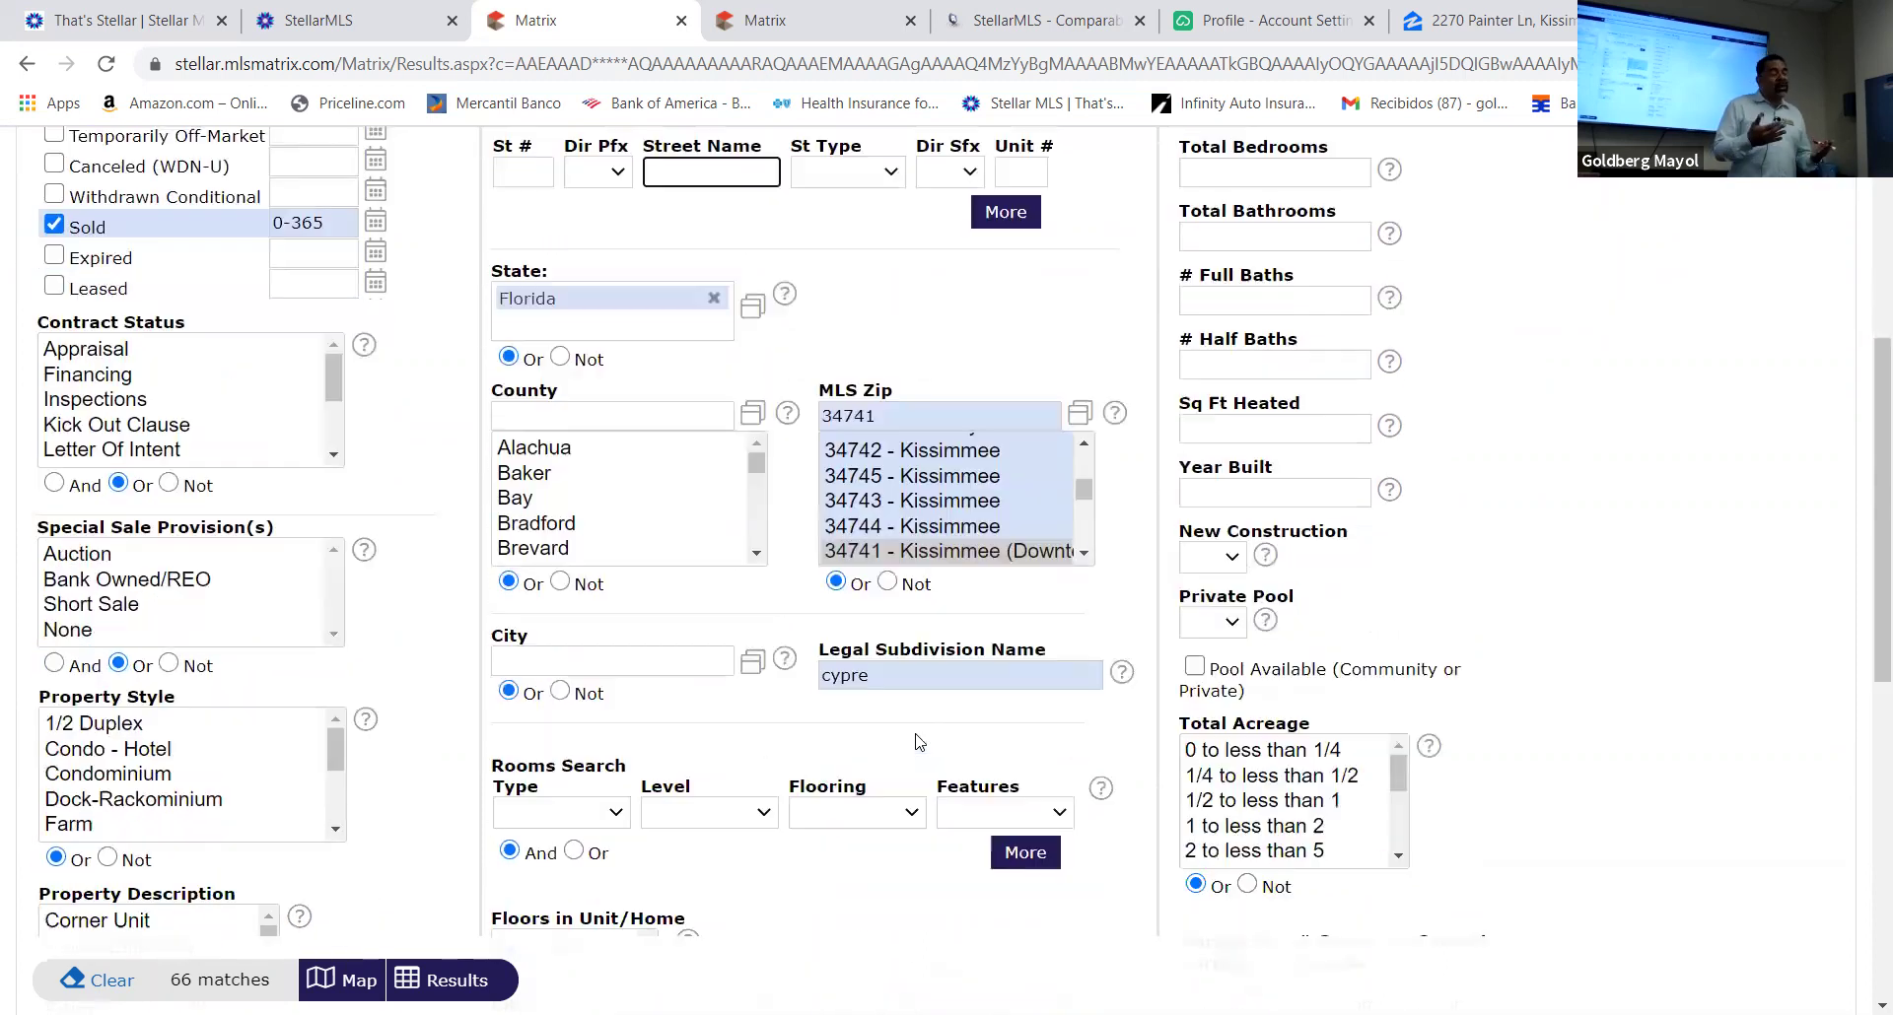
scroll(917, 739, up, 4)
scroll(917, 737, down, 2)
scroll(891, 737, up, 5)
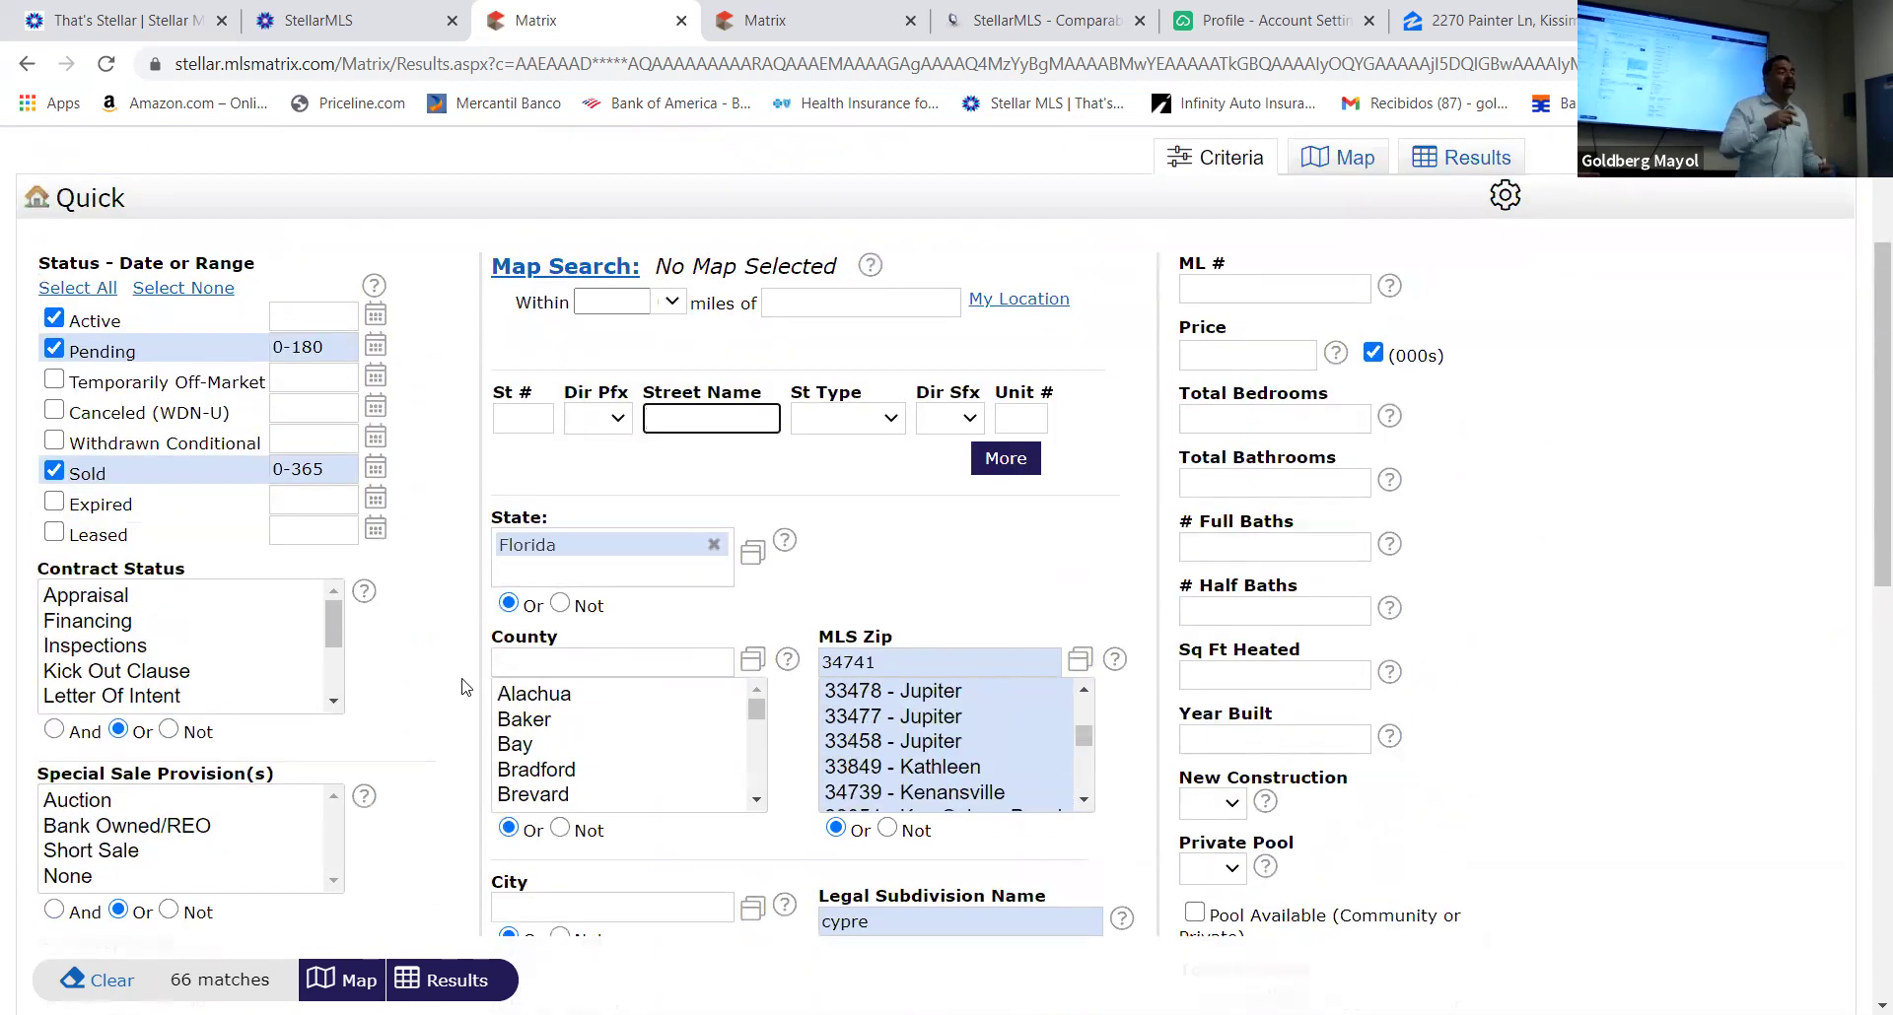
scroll(461, 685, down, 3)
scroll(457, 684, down, 3)
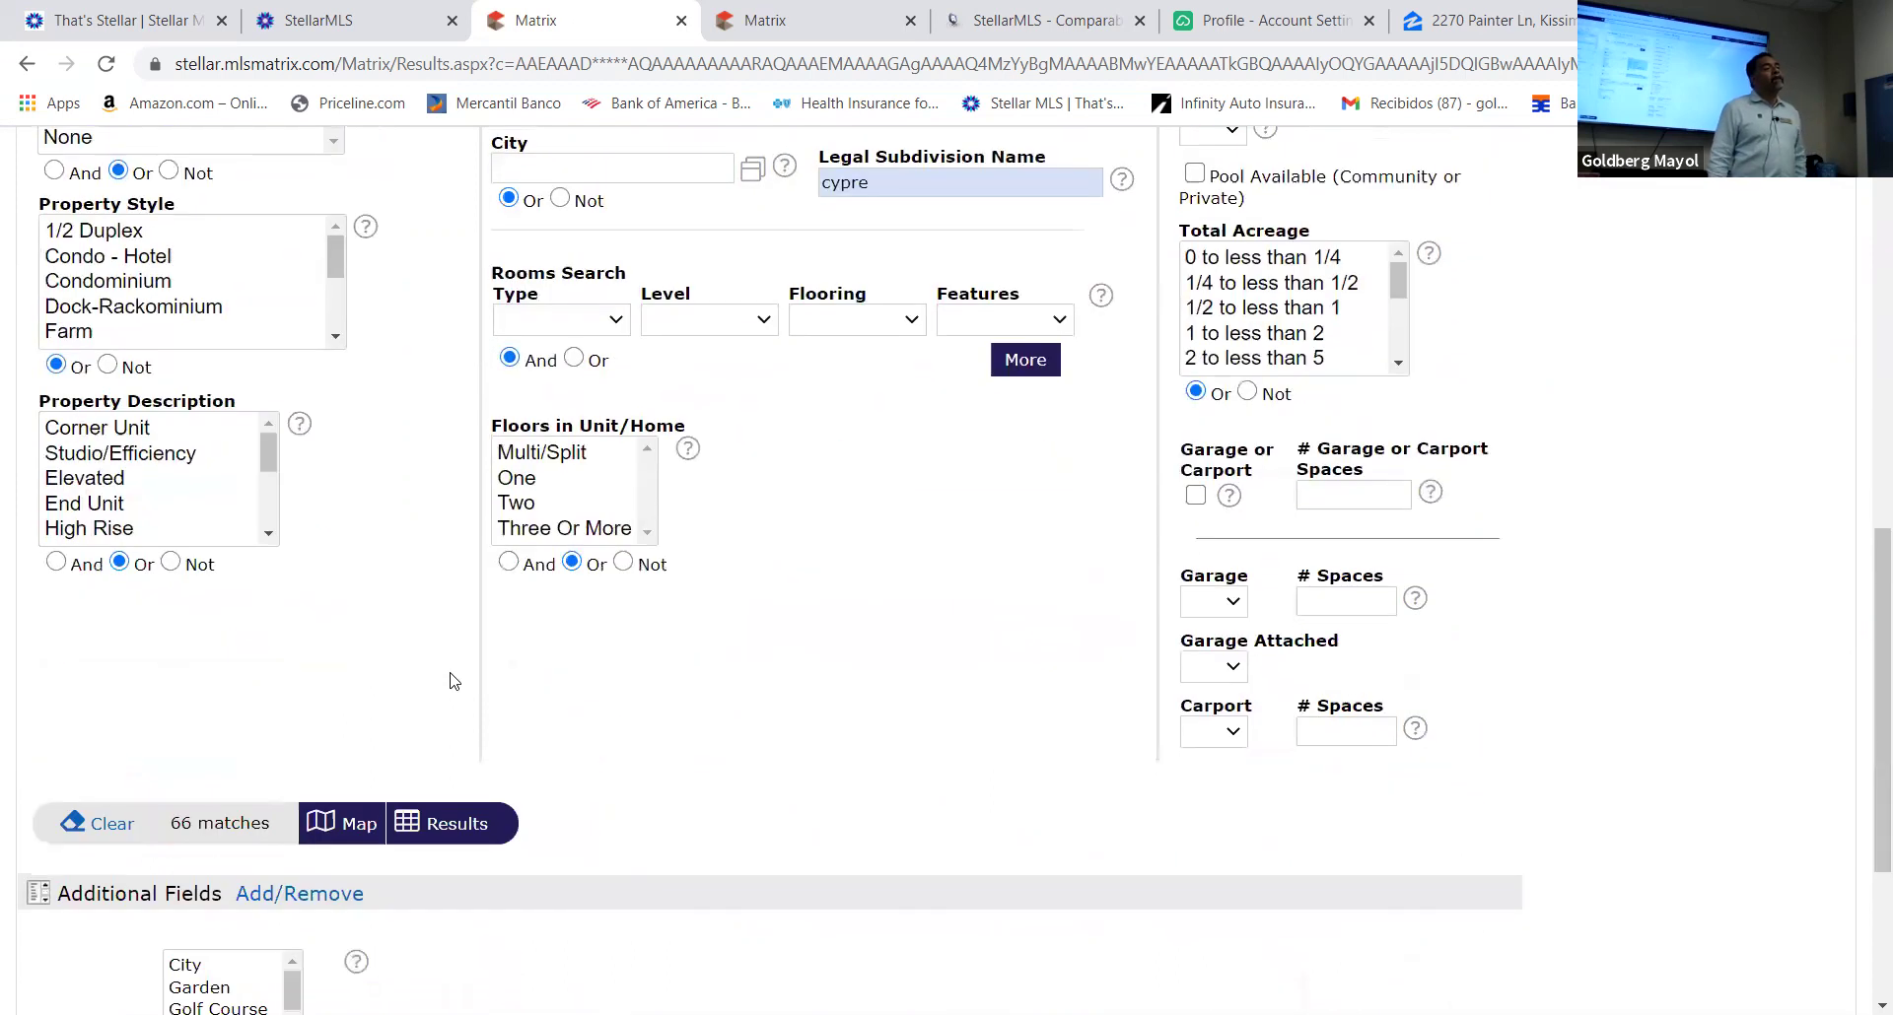
scroll(451, 684, up, 8)
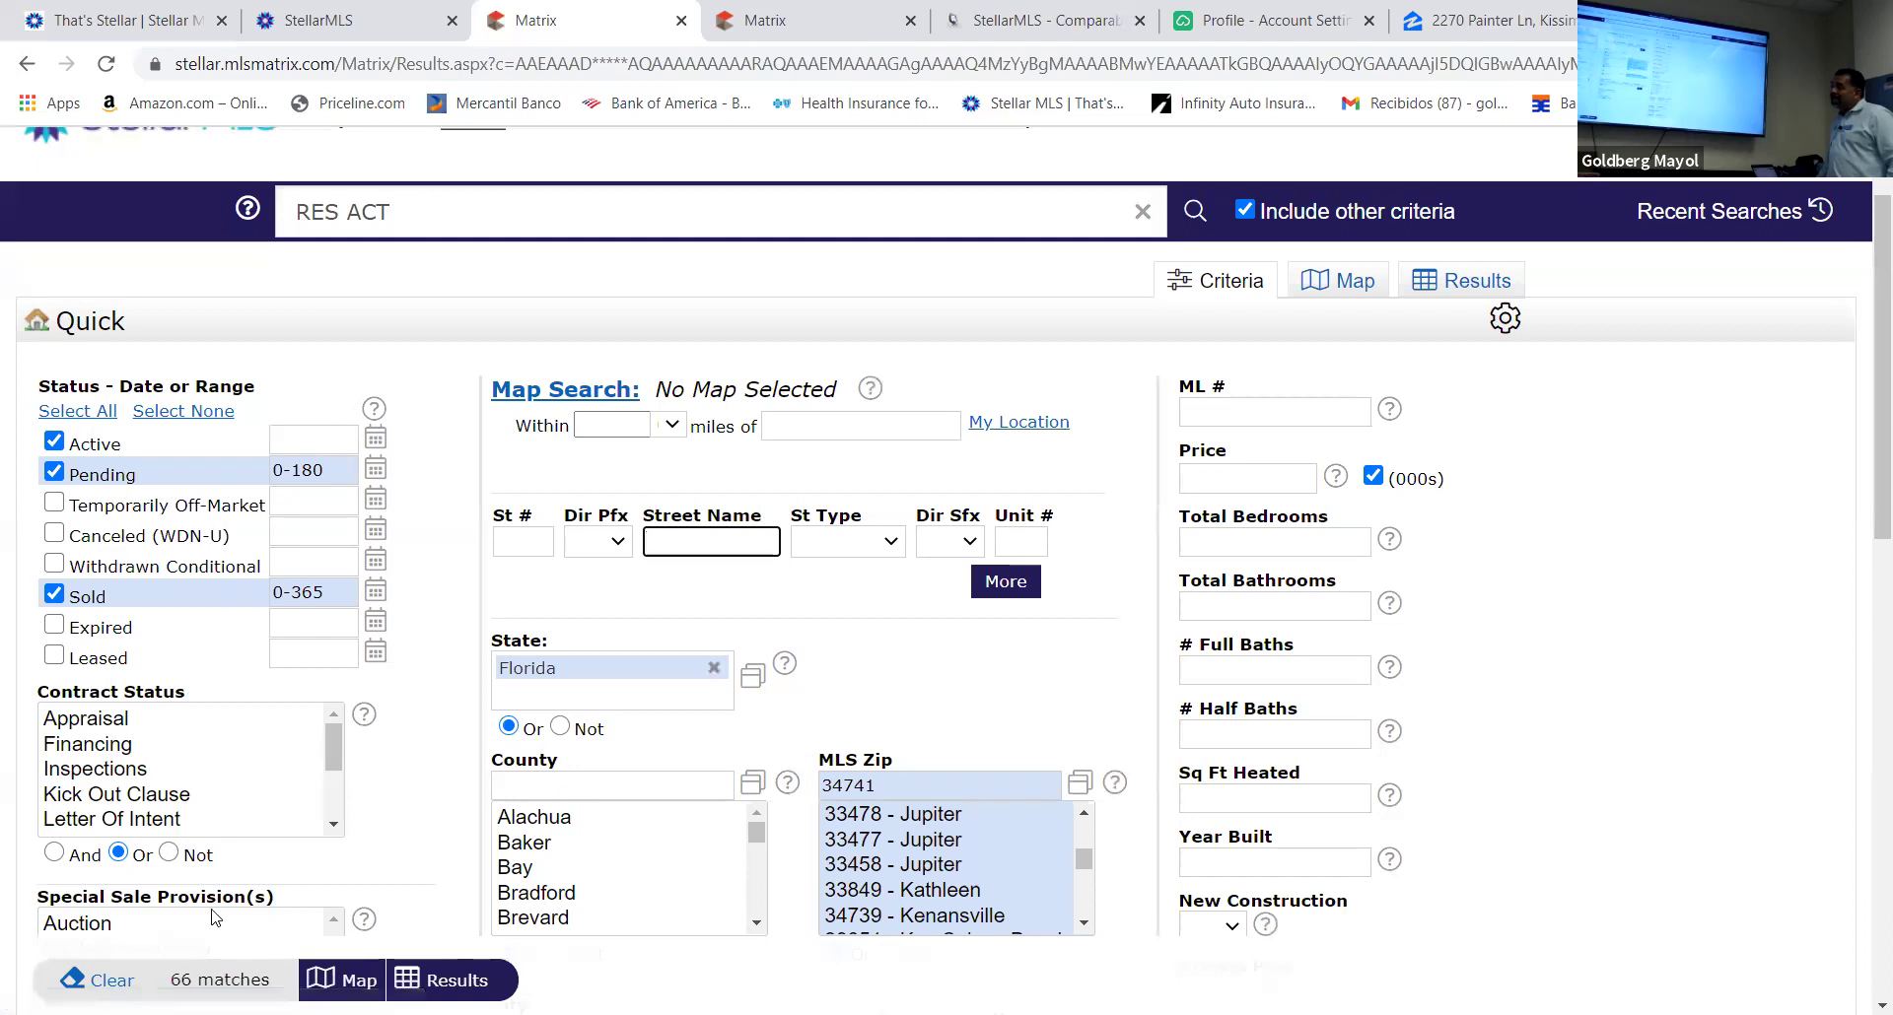
Select property styles Manufactured Home through Townhouse, narrowing the matches to 41
drag(333, 757, 325, 751)
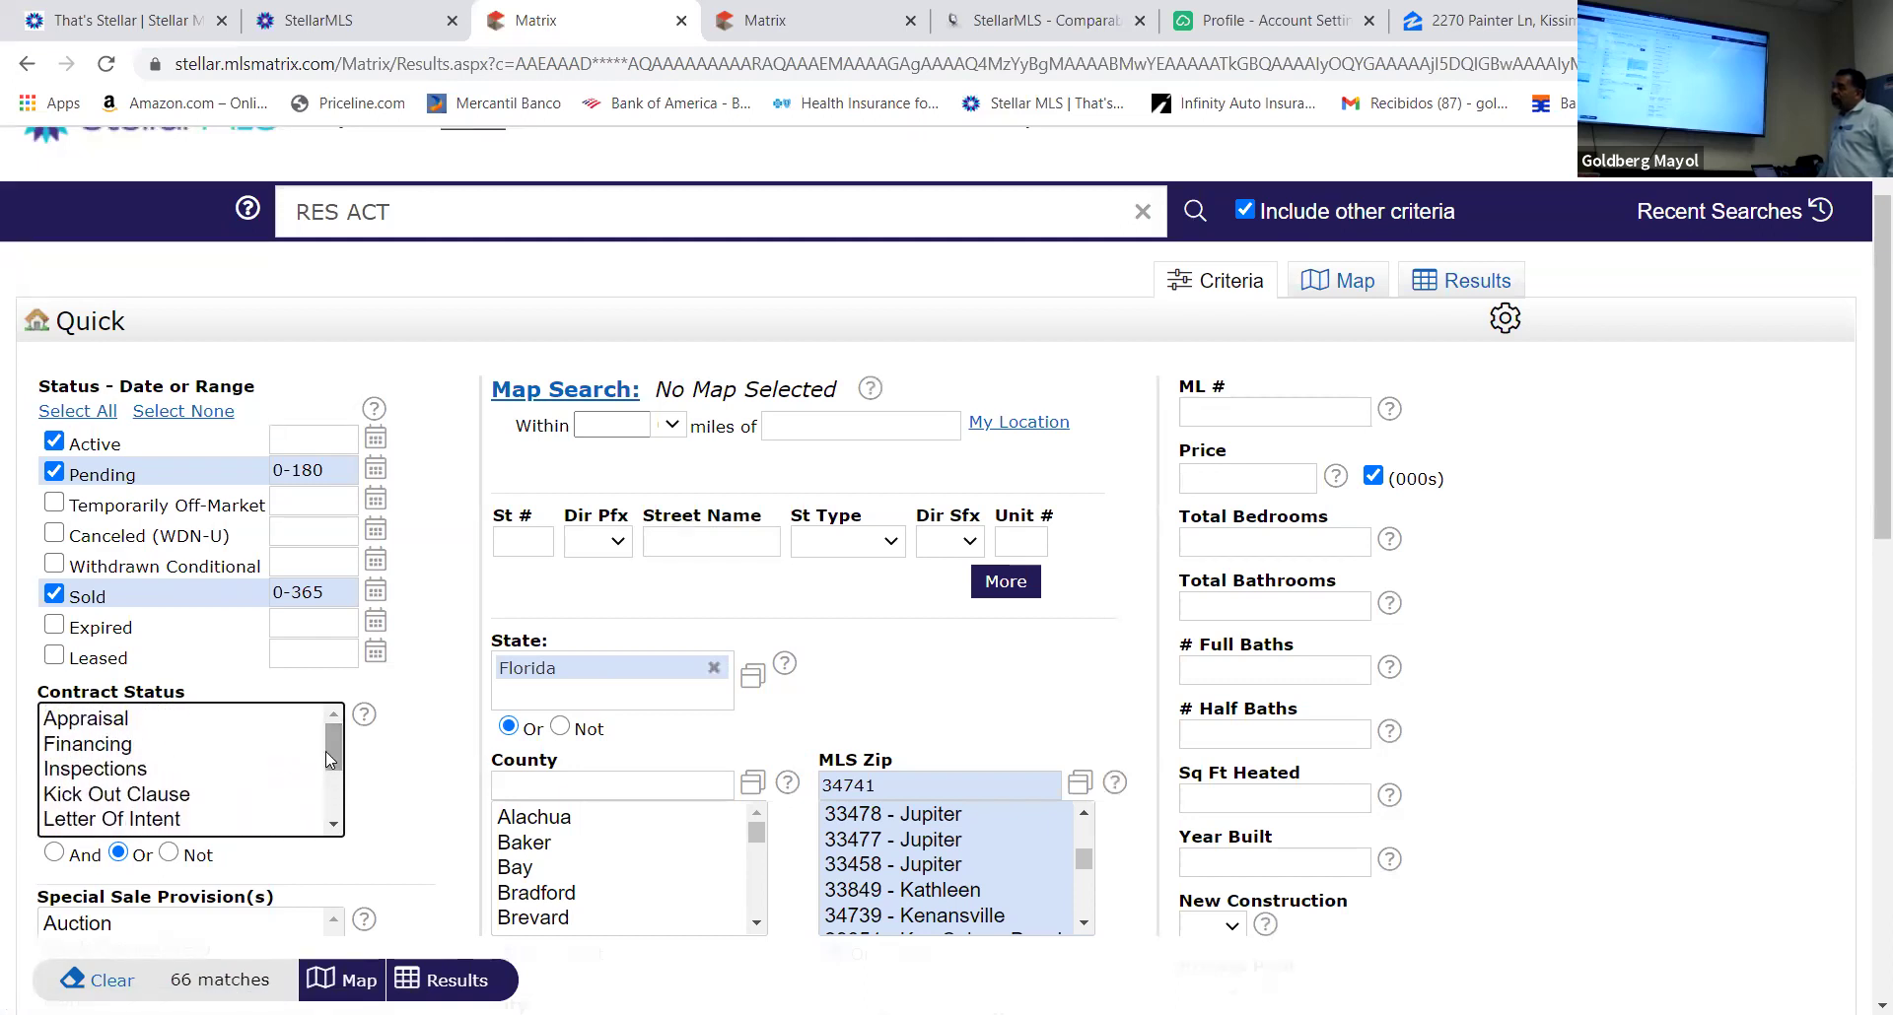
scroll(345, 765, down, 5)
scroll(345, 766, up, 3)
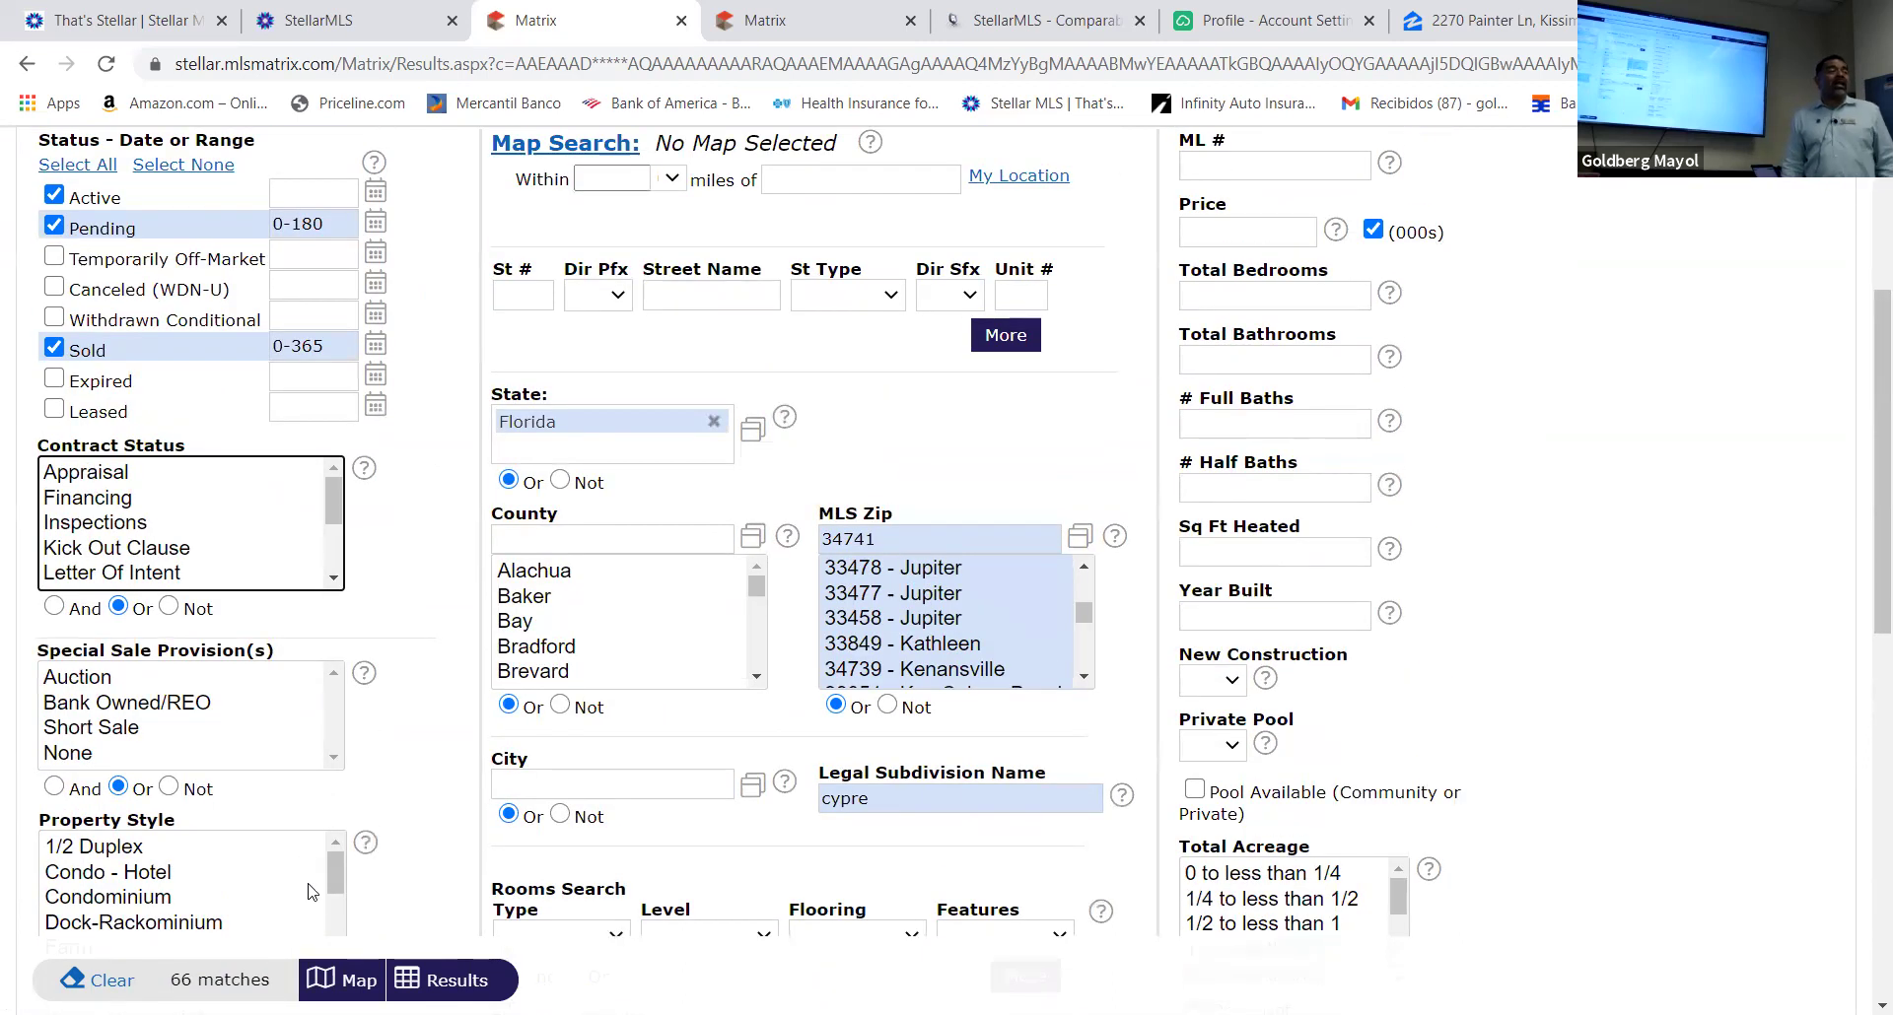
drag(337, 880, 335, 941)
drag(108, 923, 321, 843)
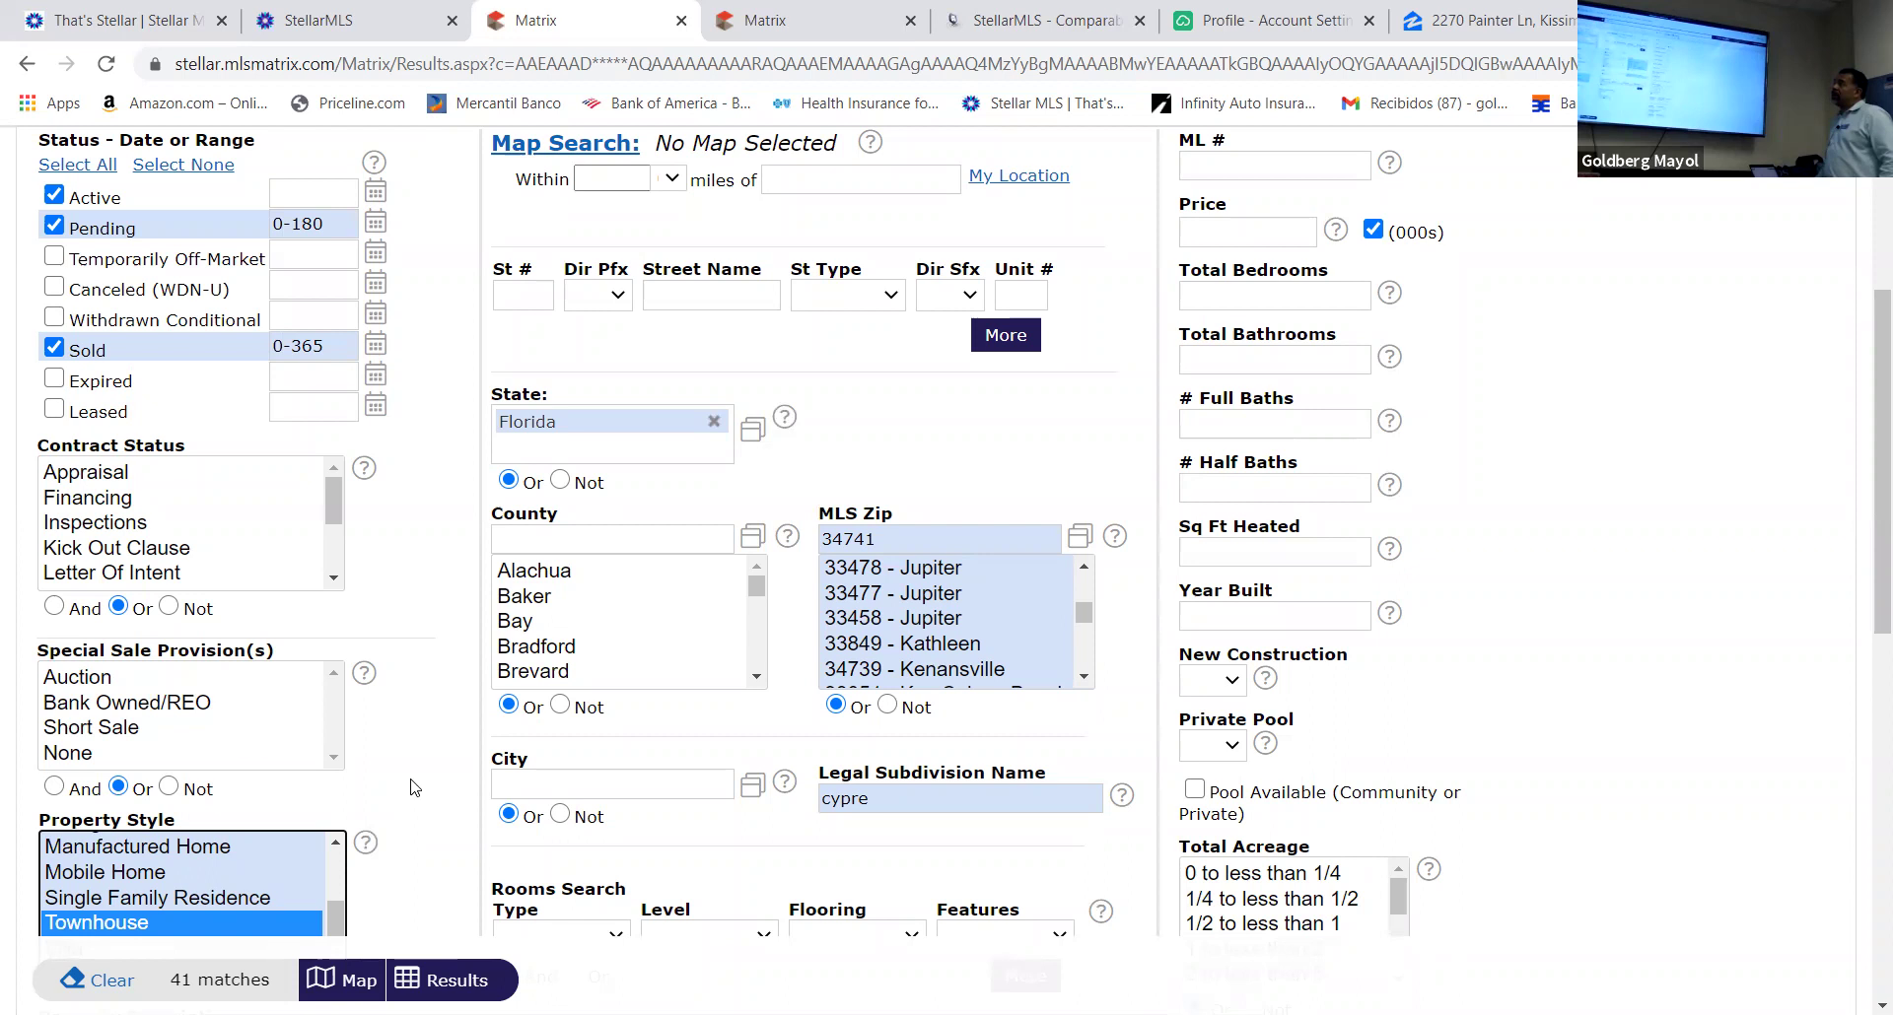
scroll(720, 552, up, 3)
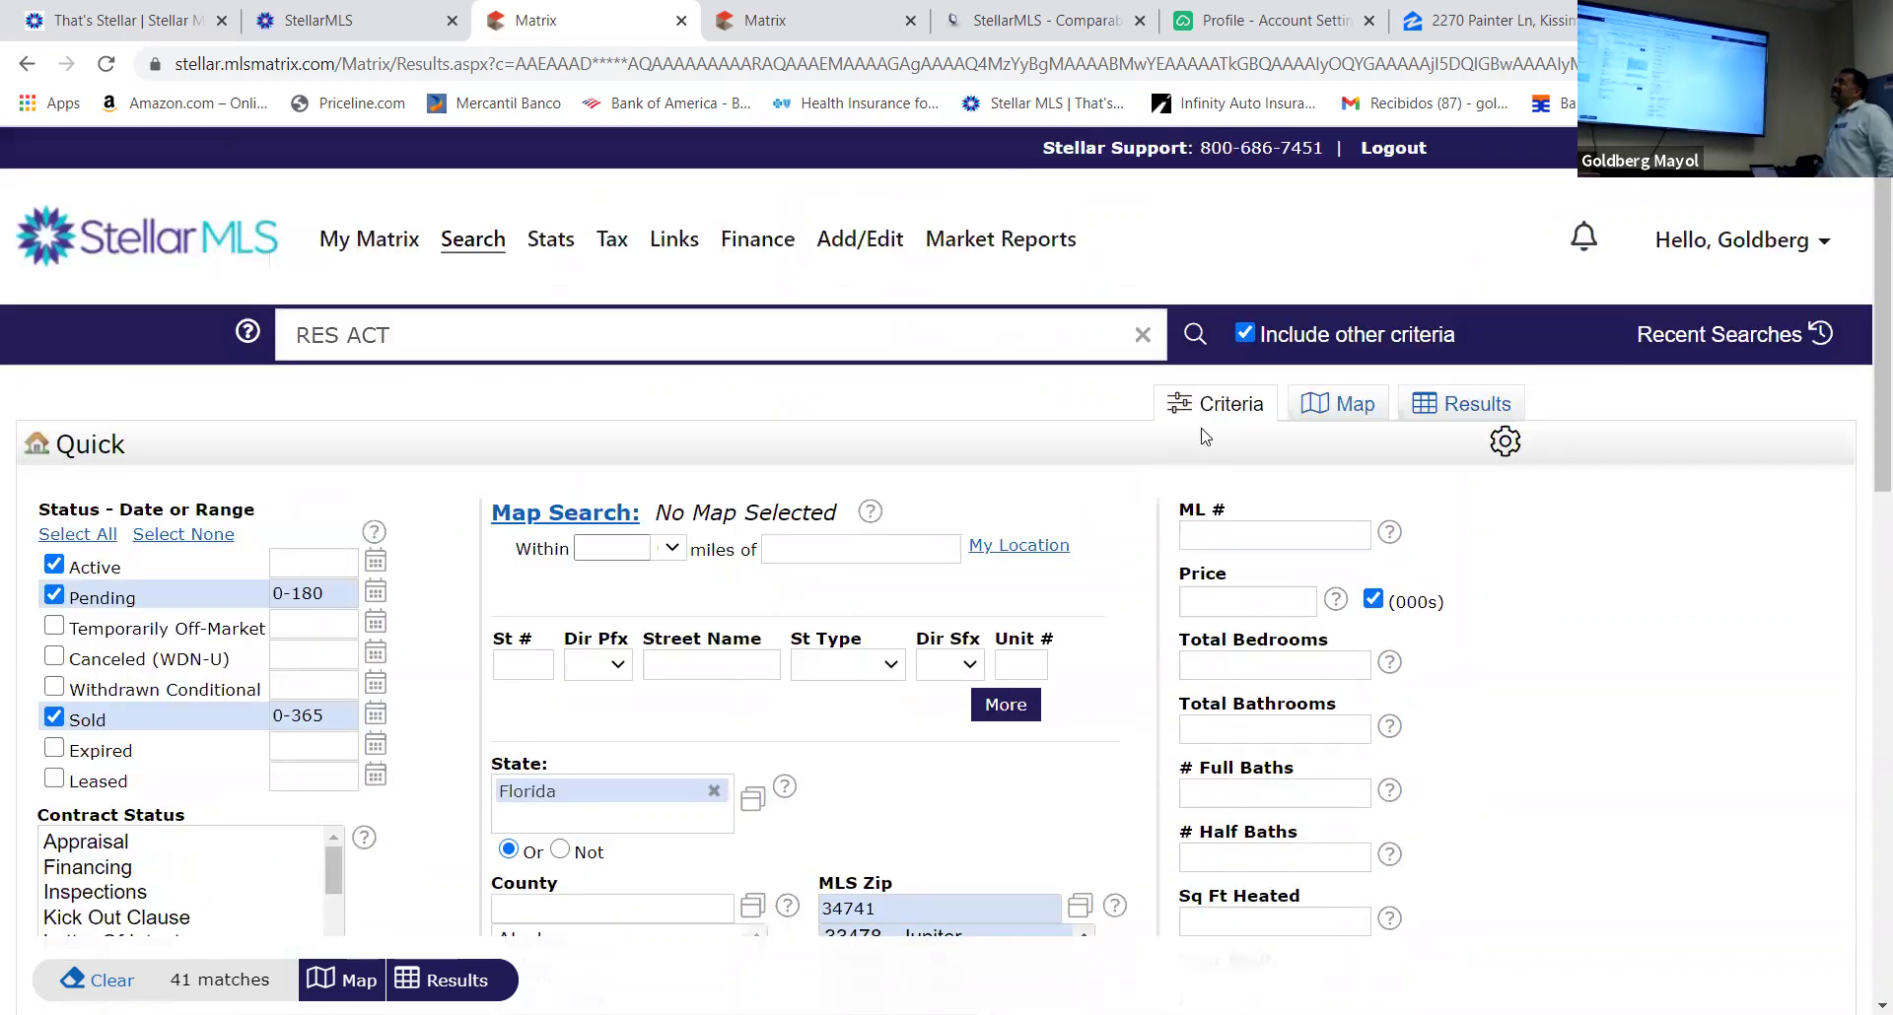
click(1356, 412)
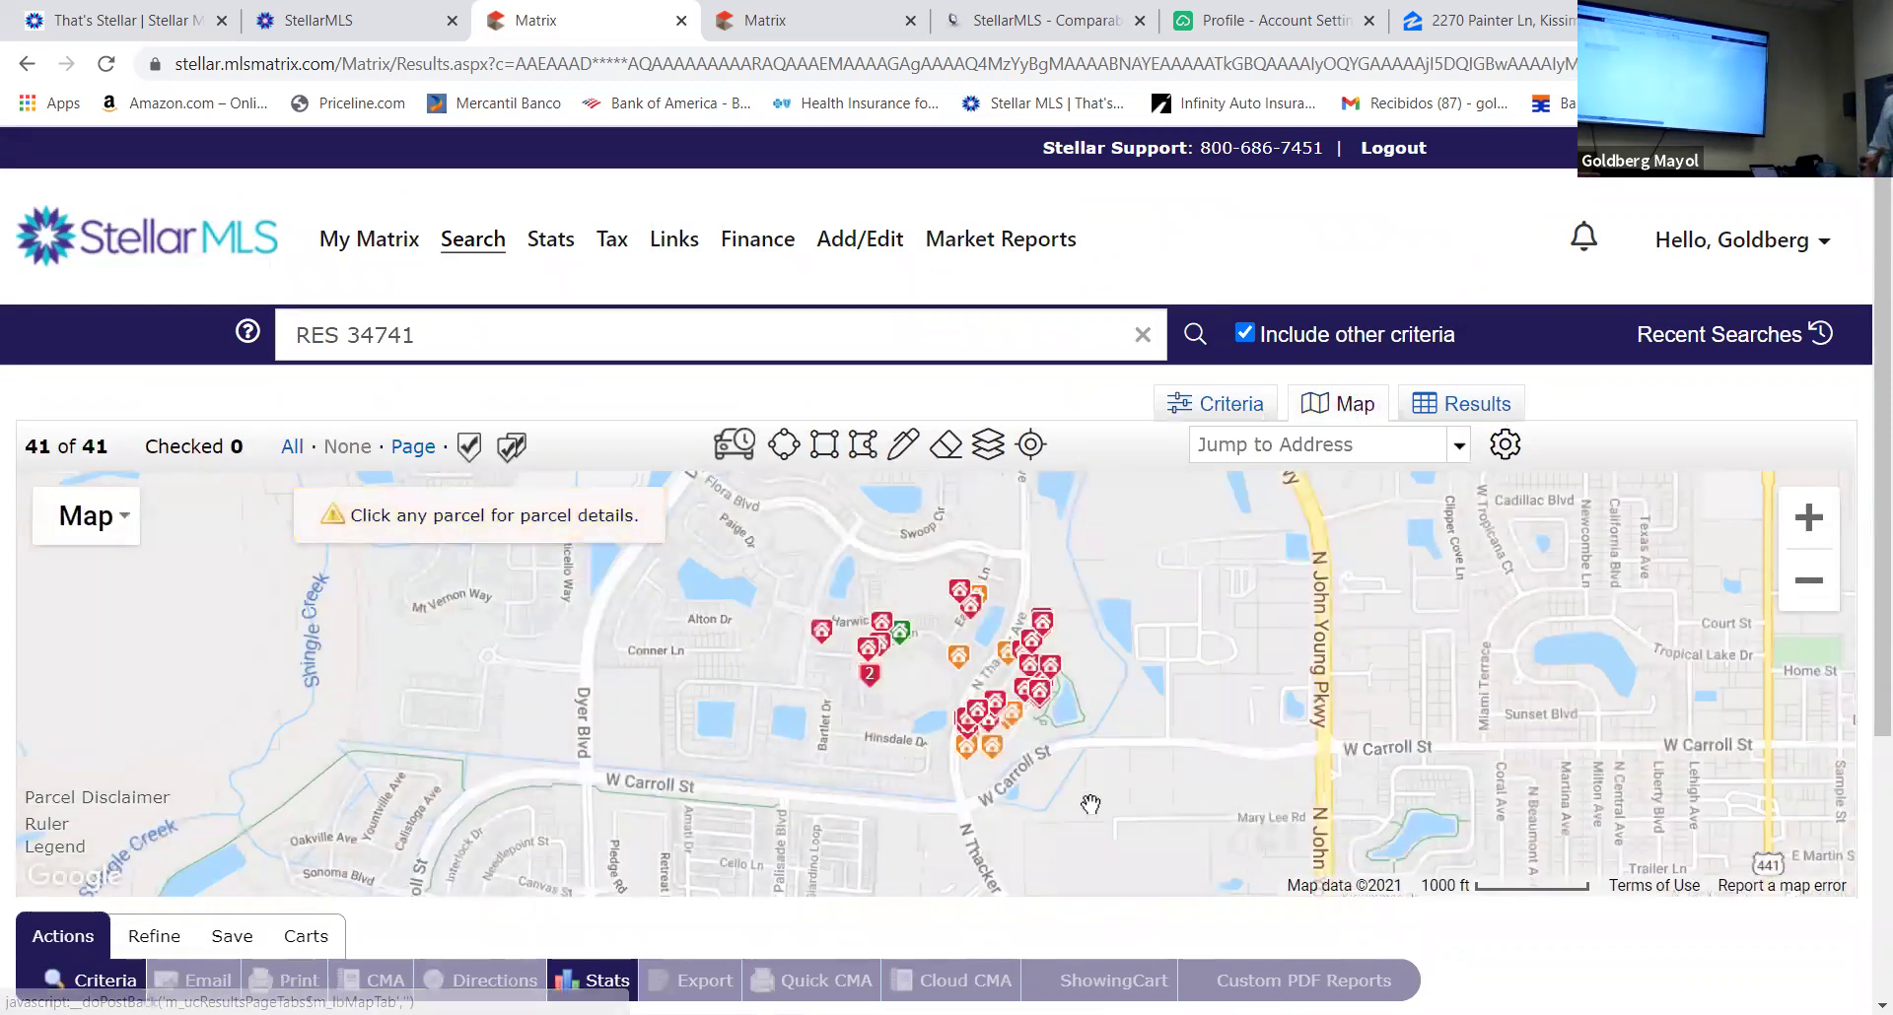
mouse_move(967, 754)
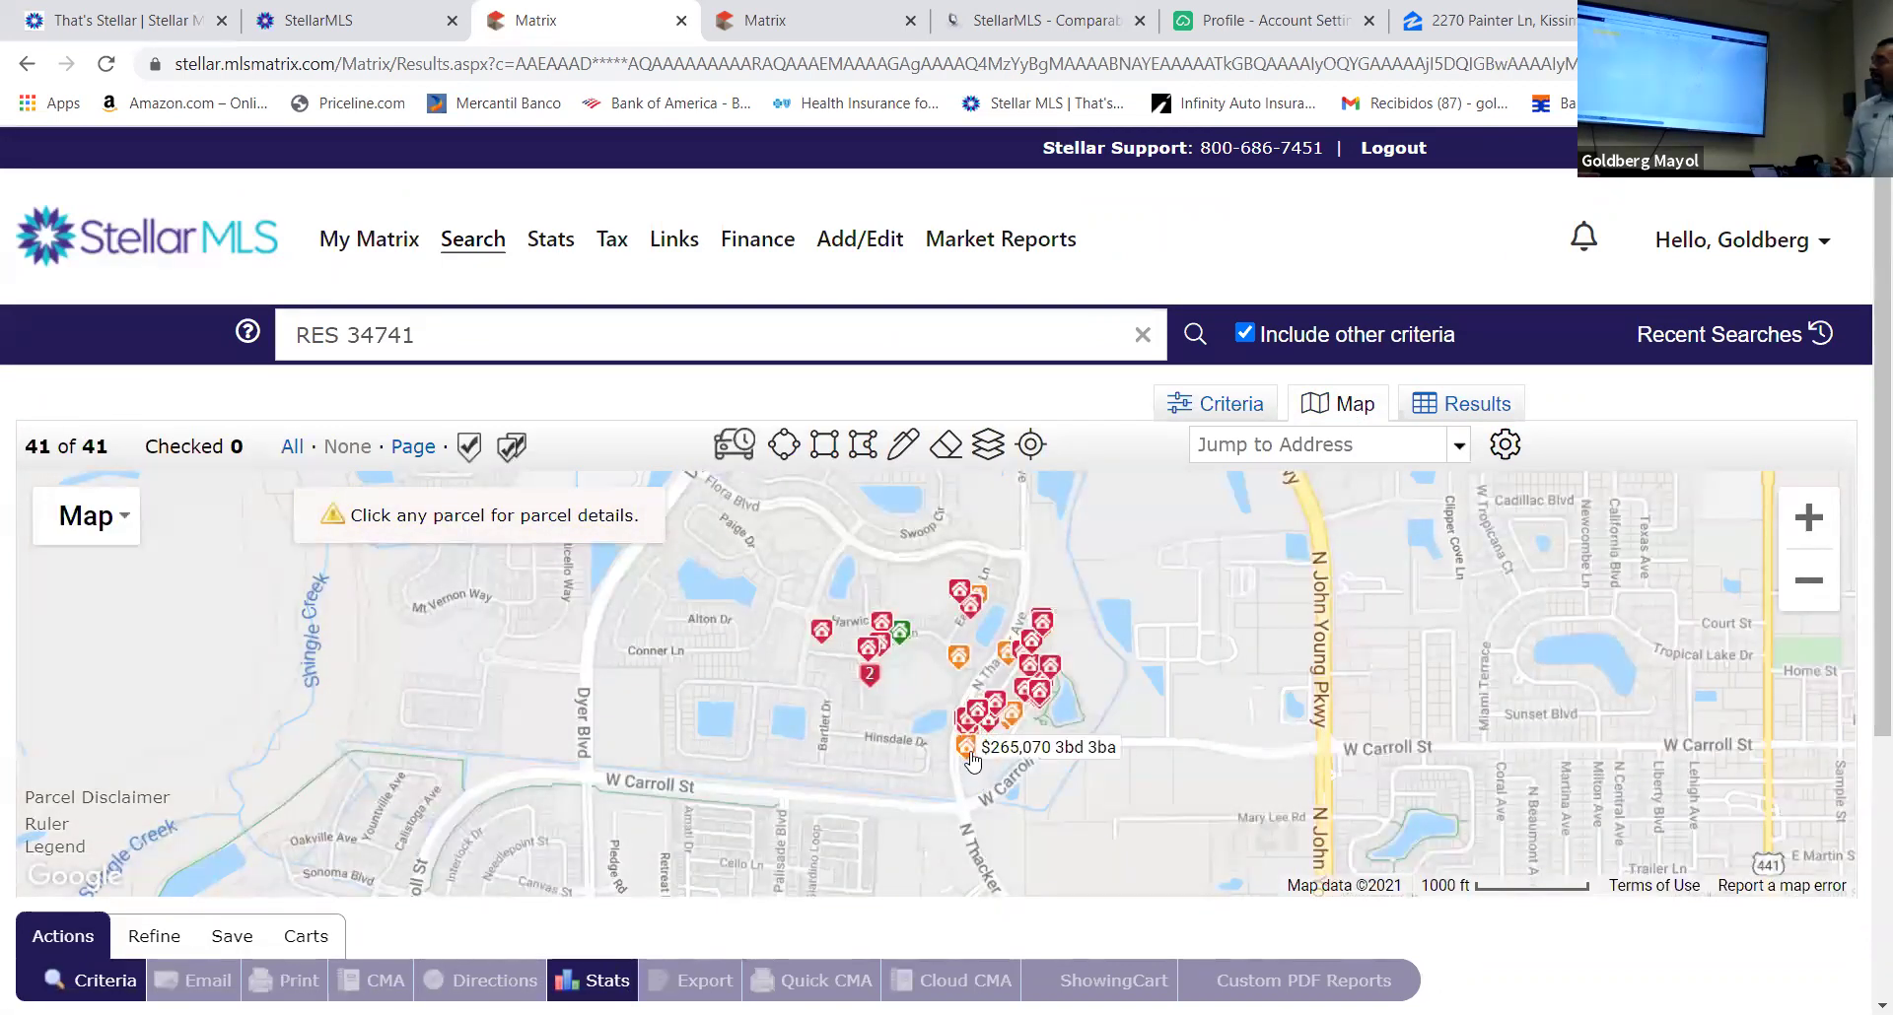
mouse_move(908, 643)
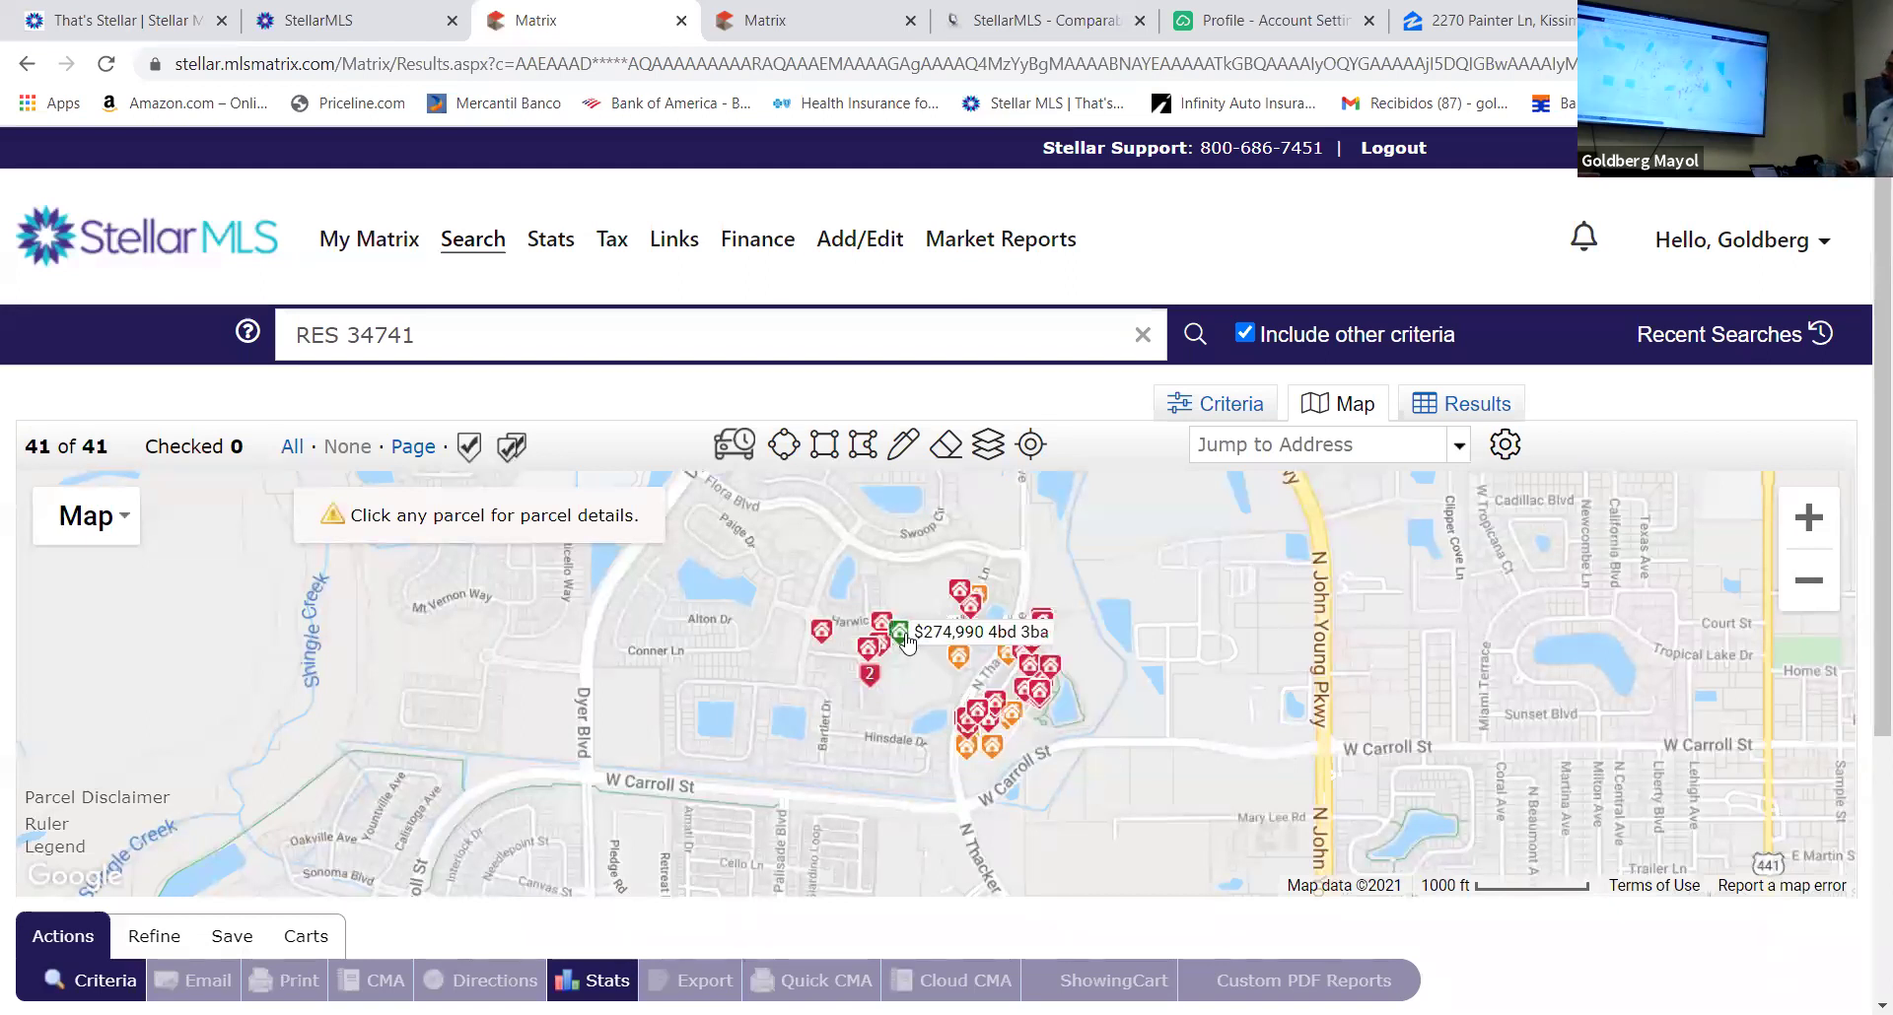
mouse_move(956, 662)
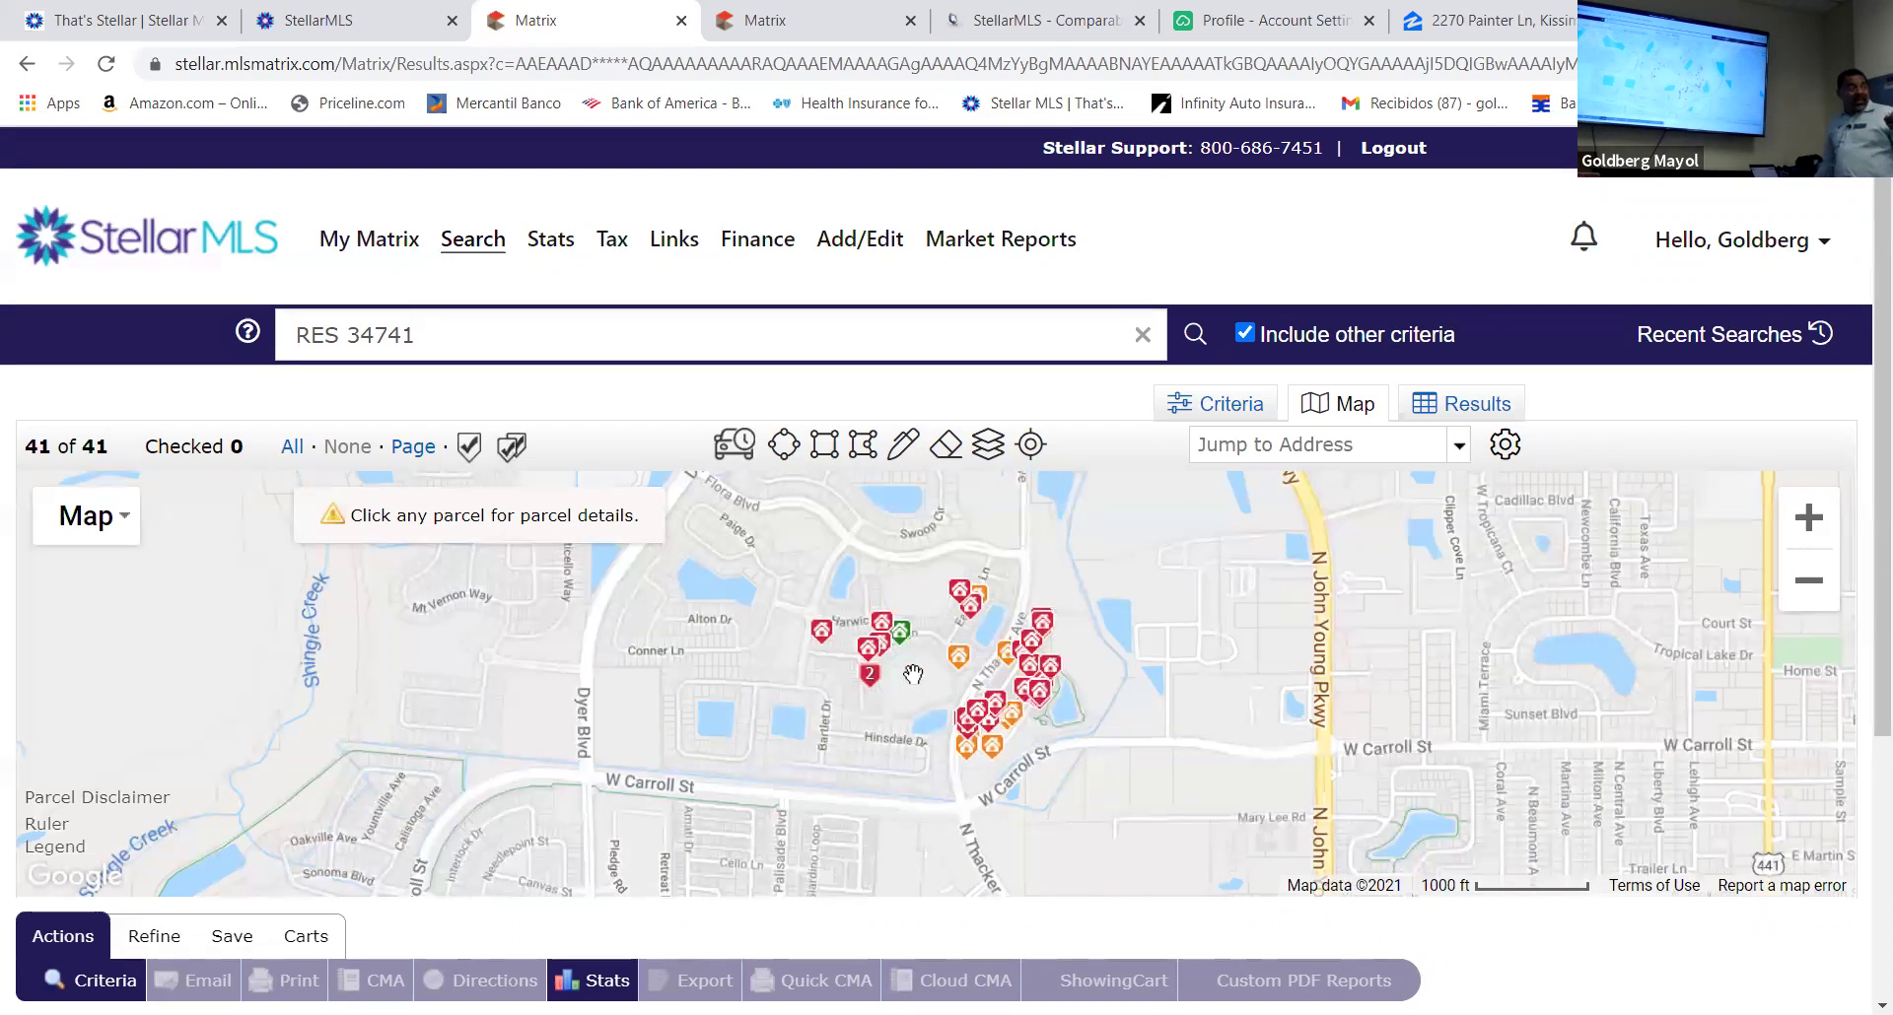
scroll(919, 670, up, 1)
scroll(919, 670, down, 1)
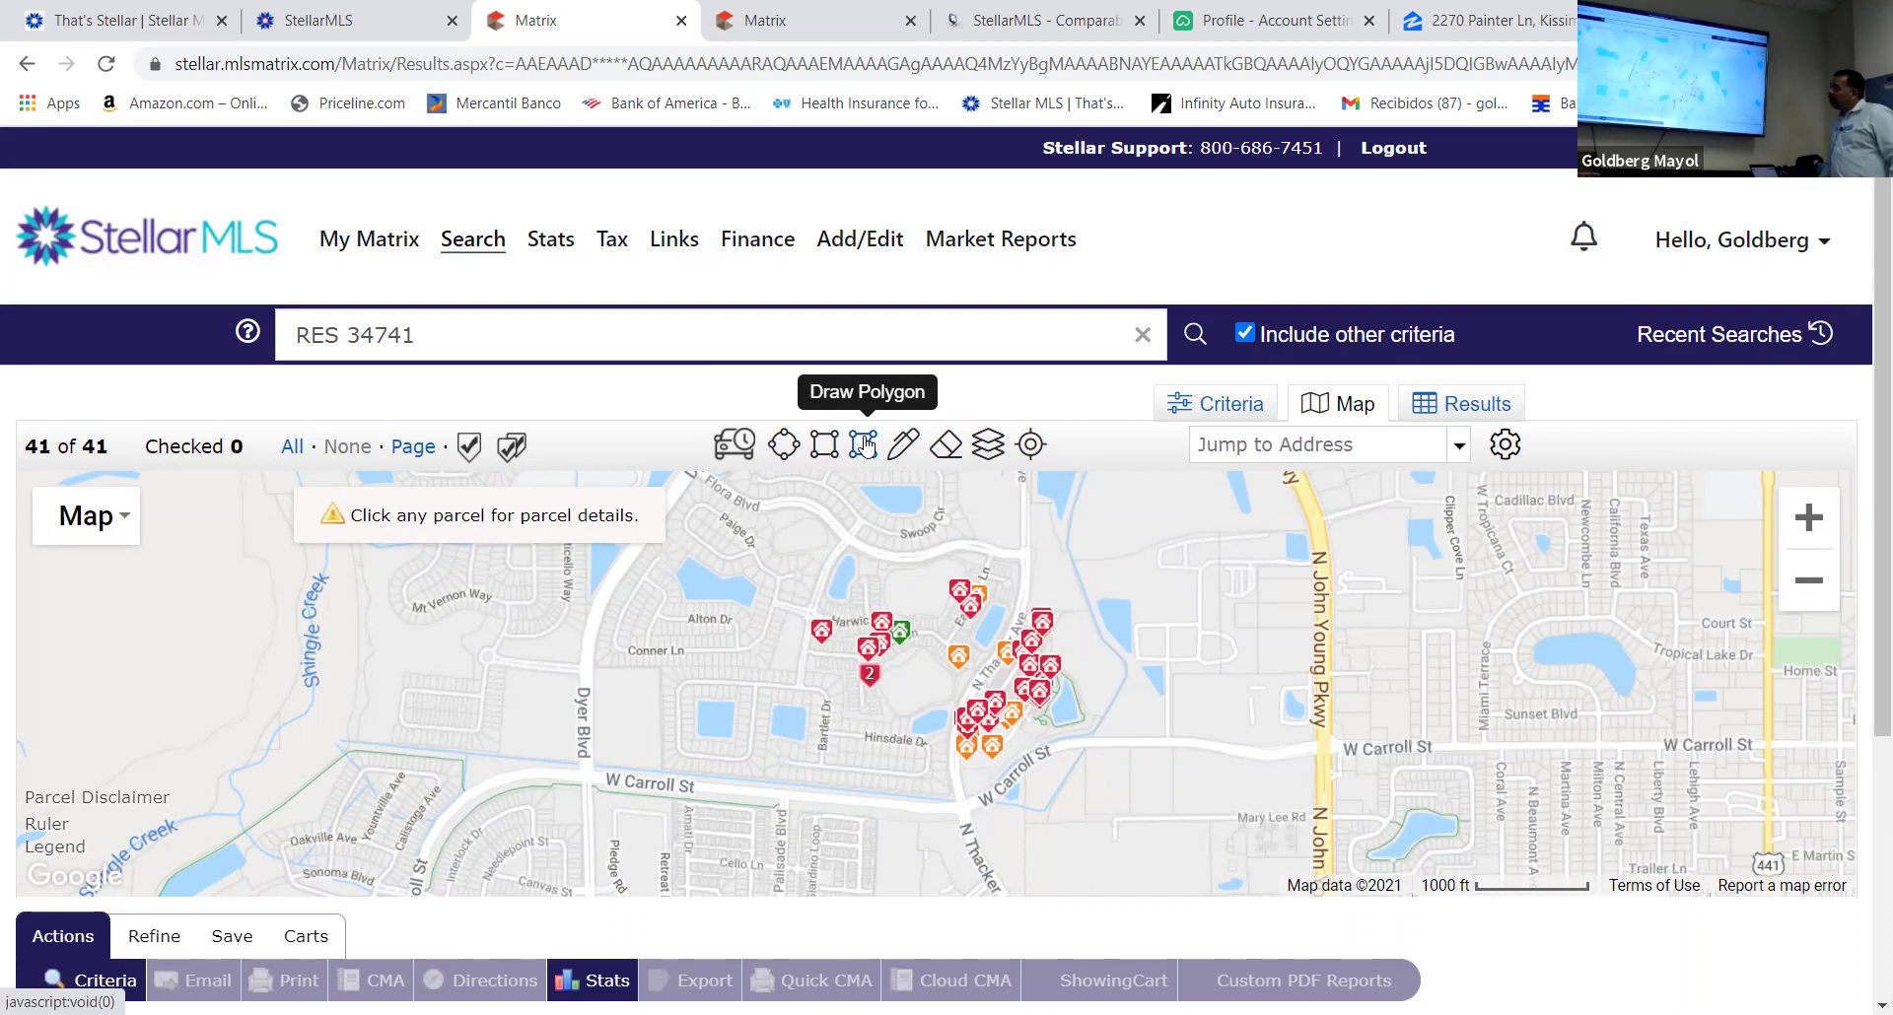
Try polygon drawing, pan the map to streets north of the listings, then turn it off
click(865, 446)
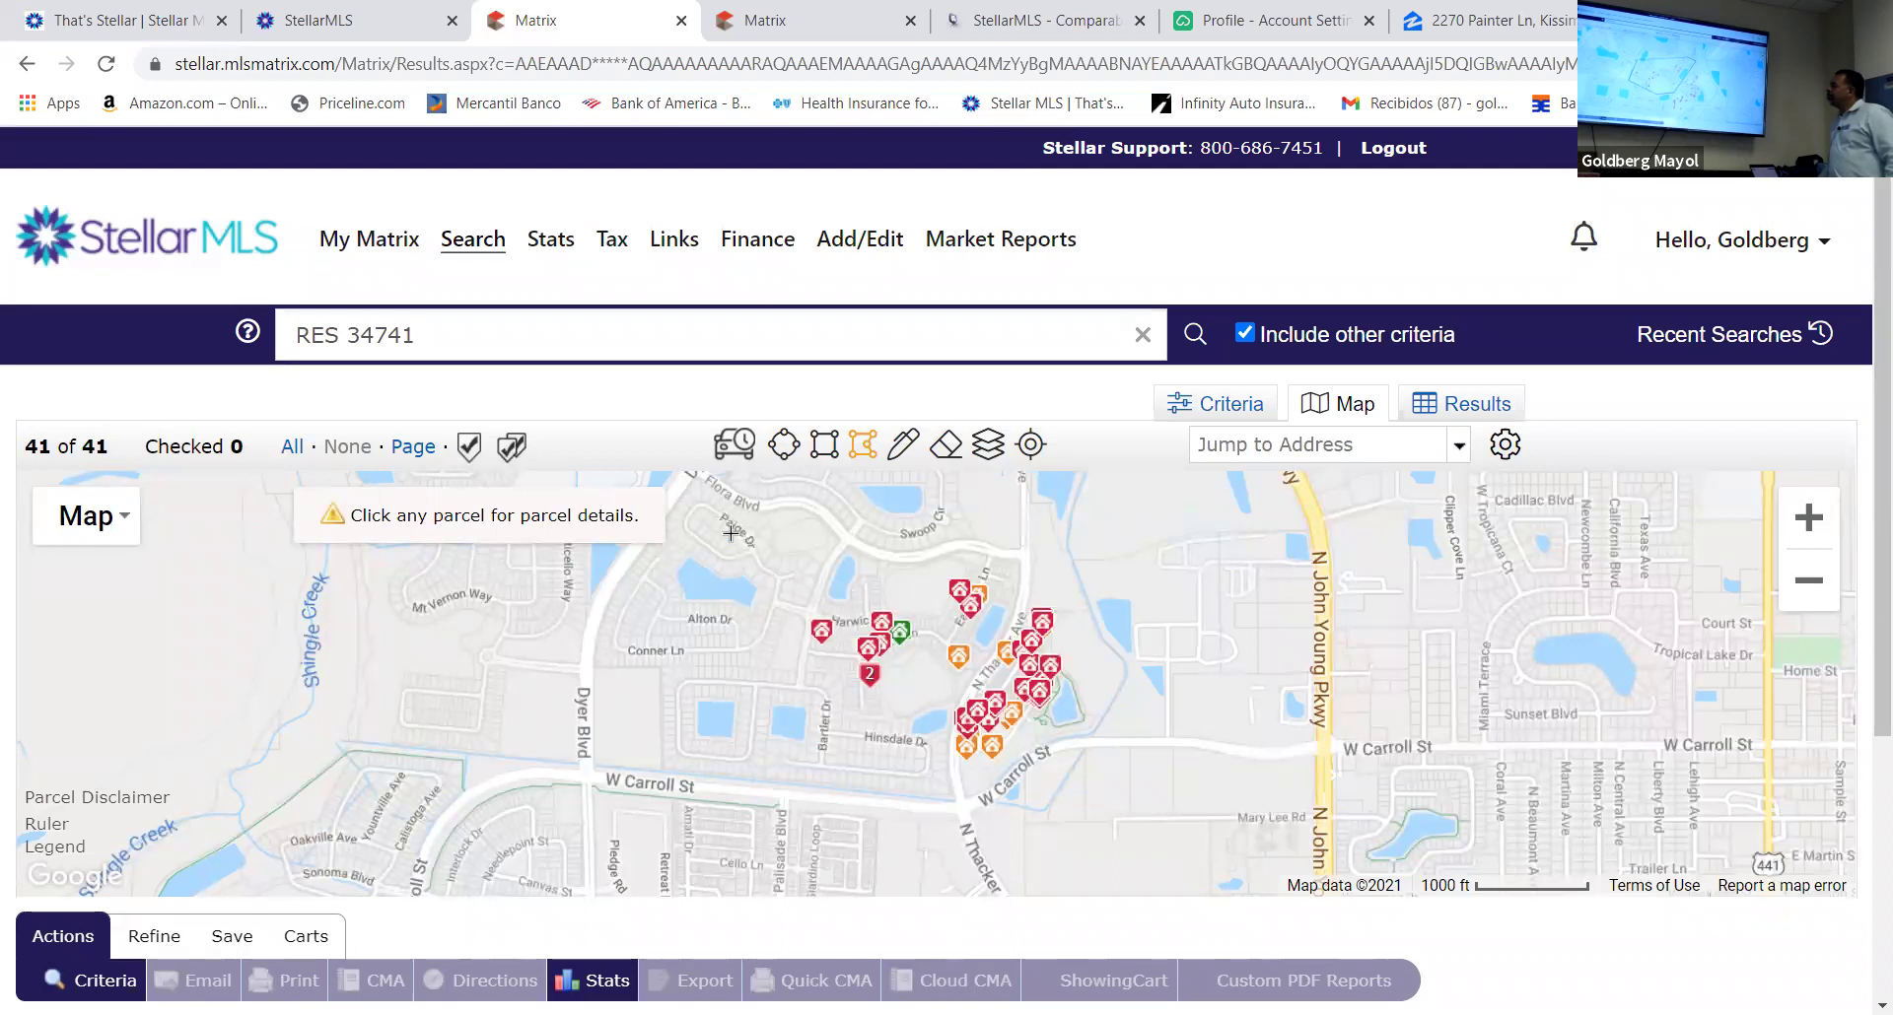
drag(700, 492, 690, 535)
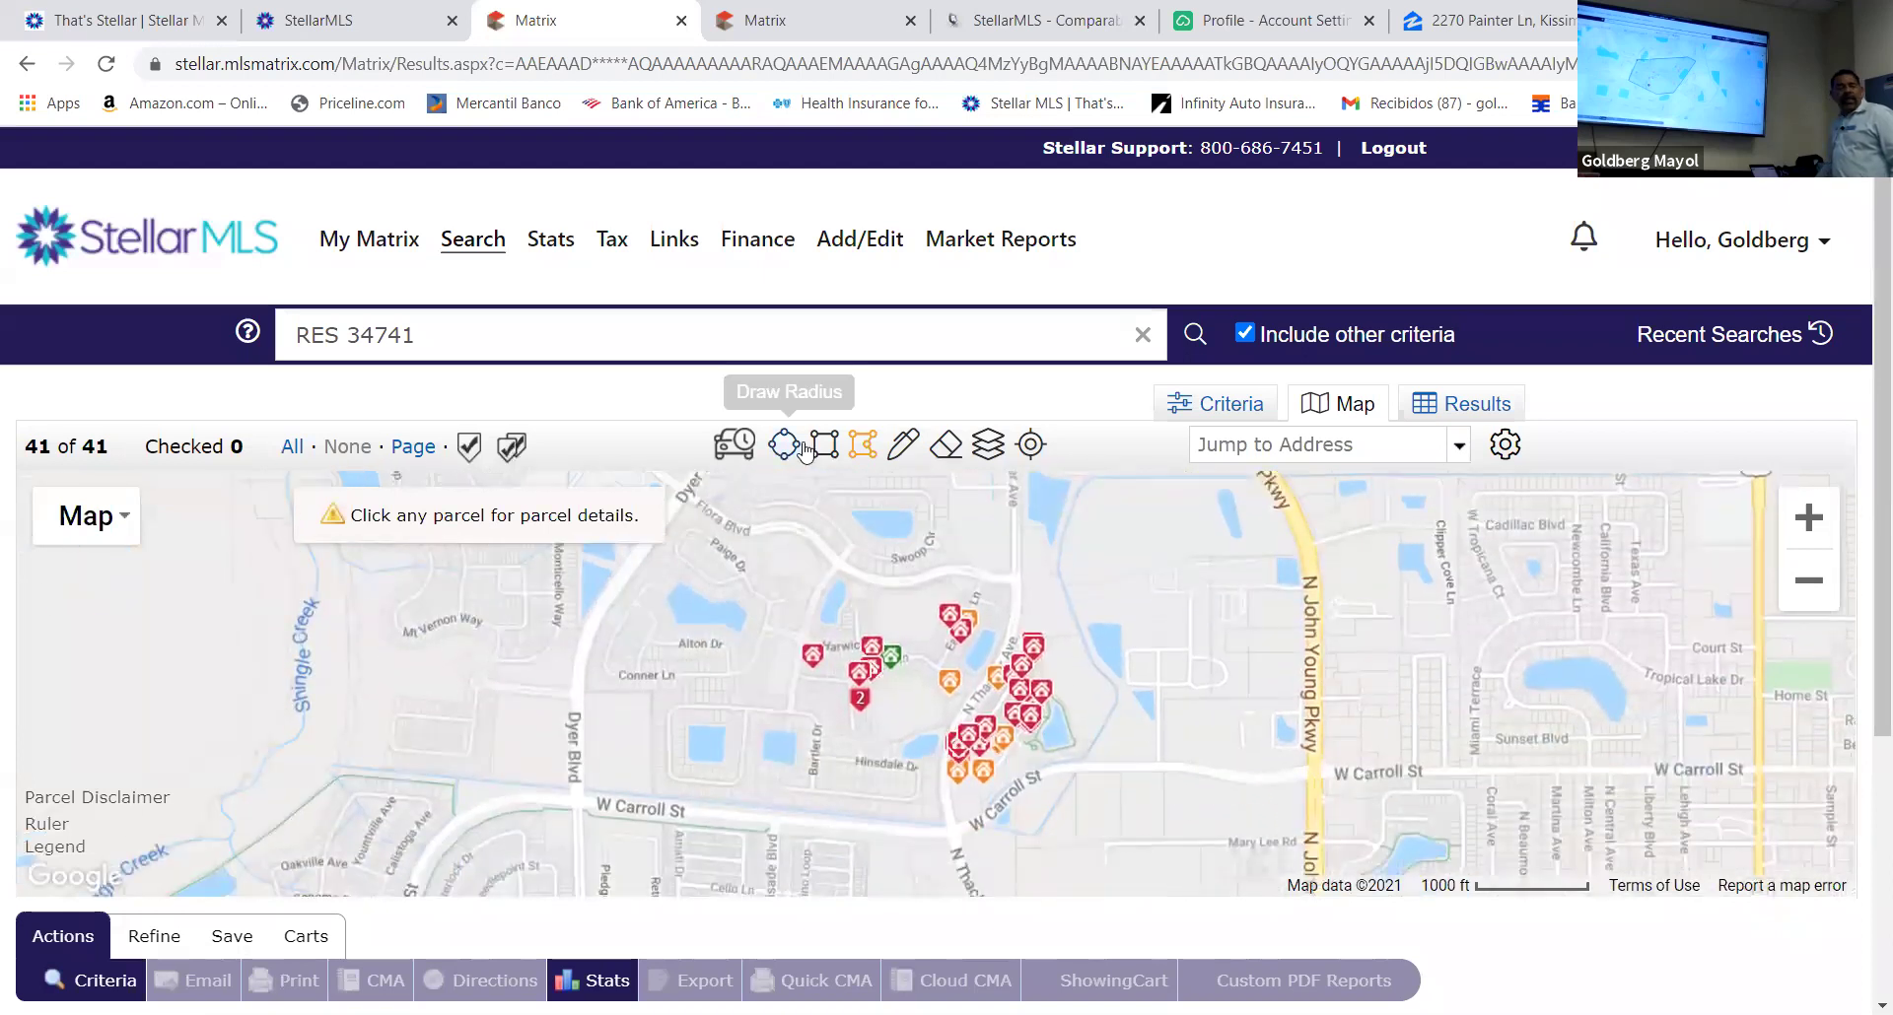
click(863, 444)
scroll(692, 540, up, 2)
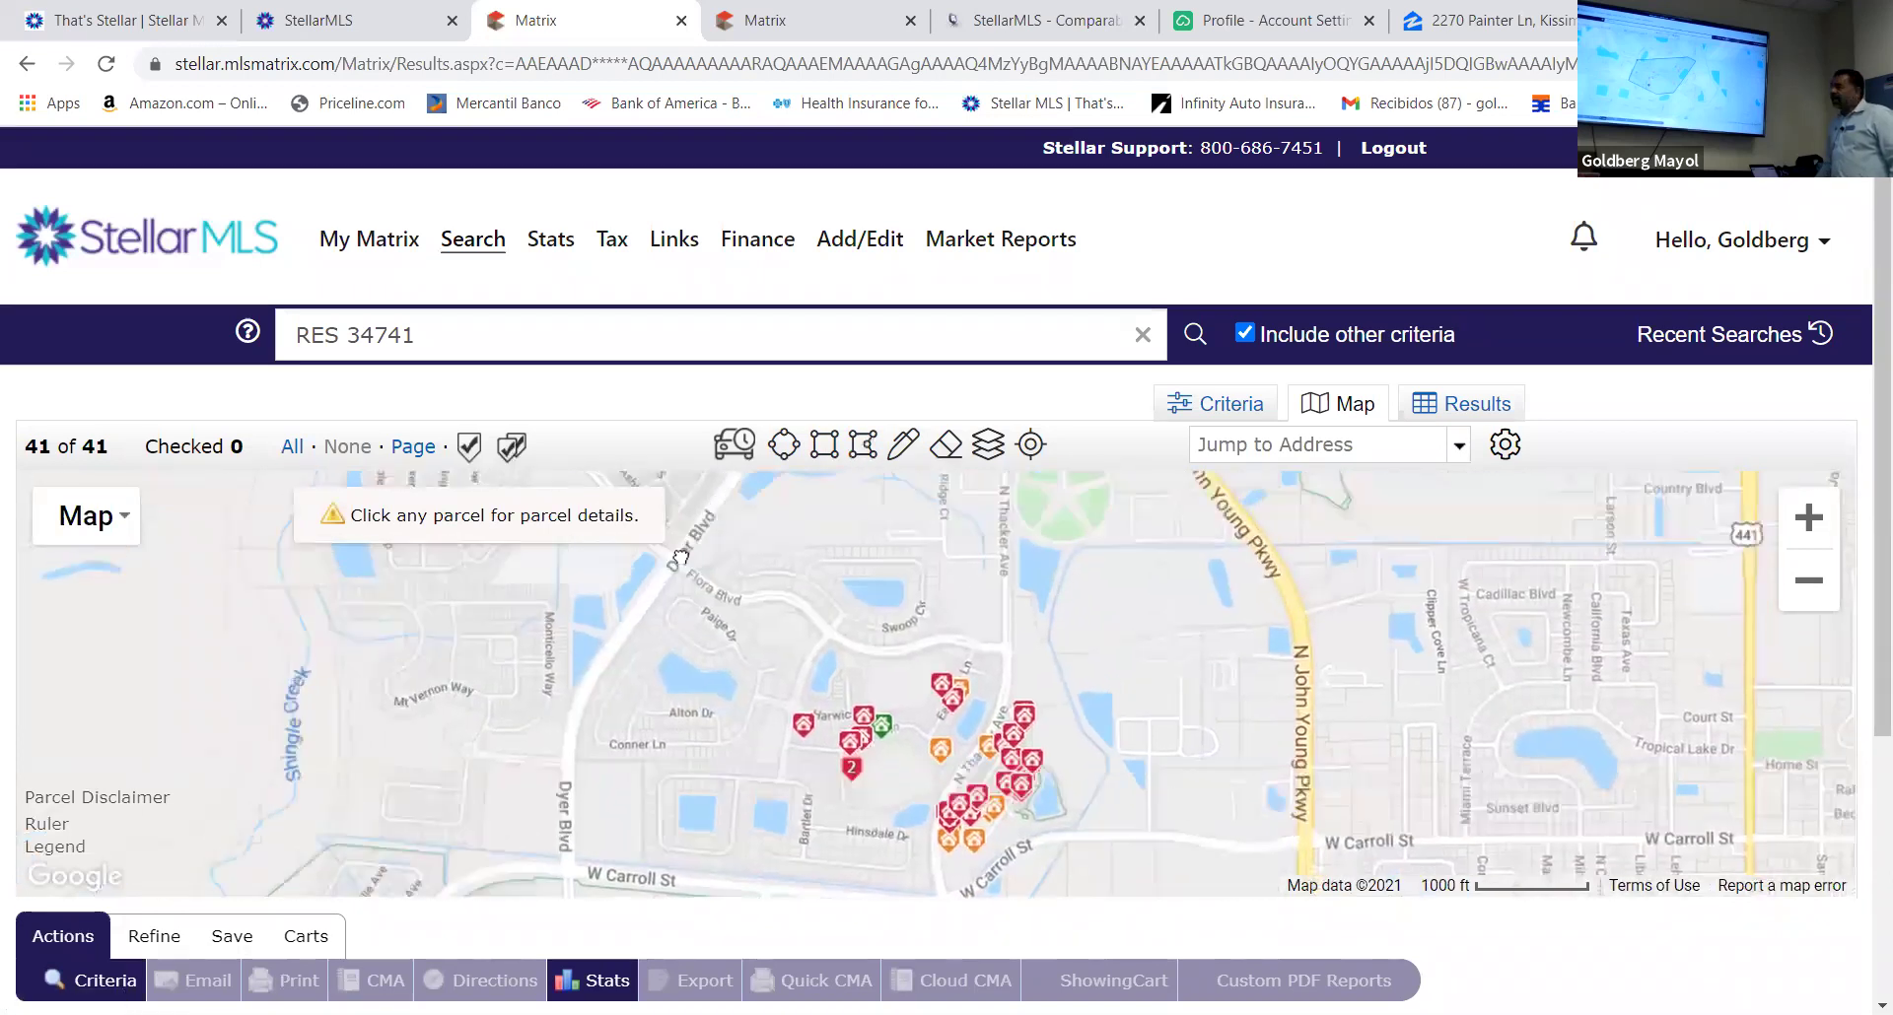
scroll(687, 557, up, 2)
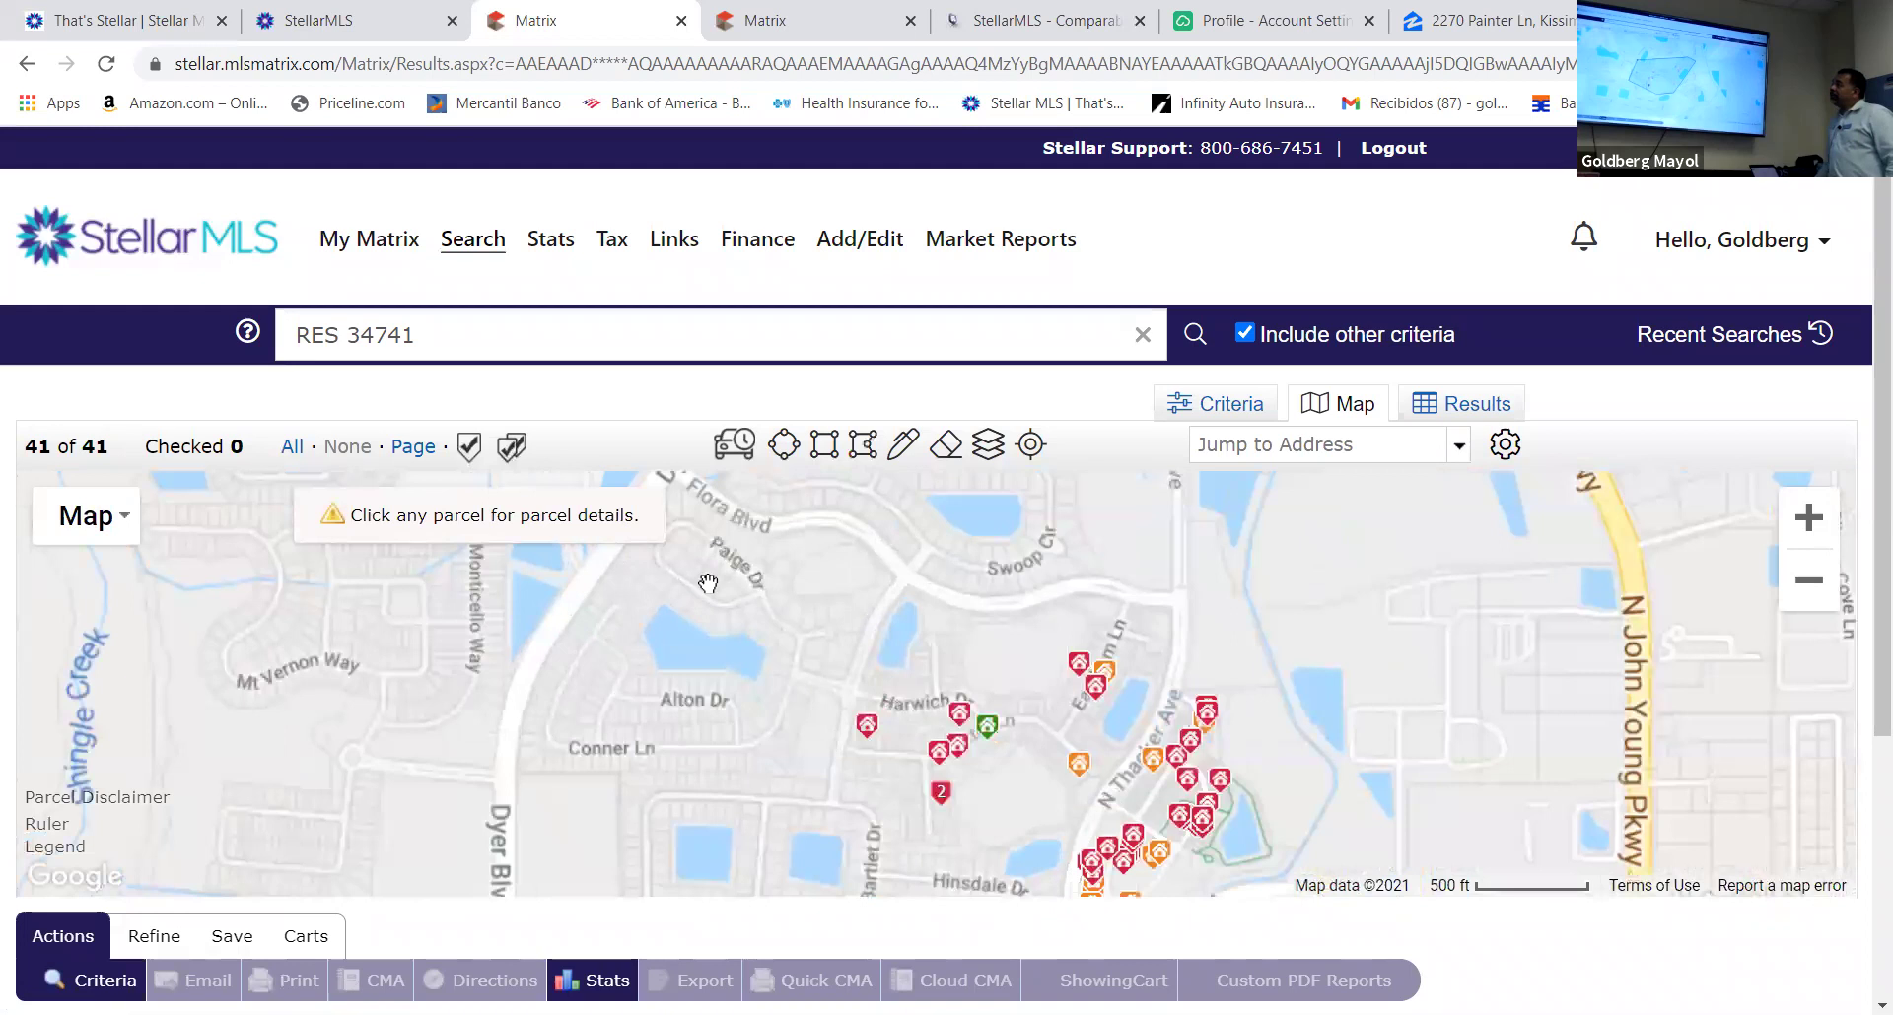
scroll(725, 556, down, 2)
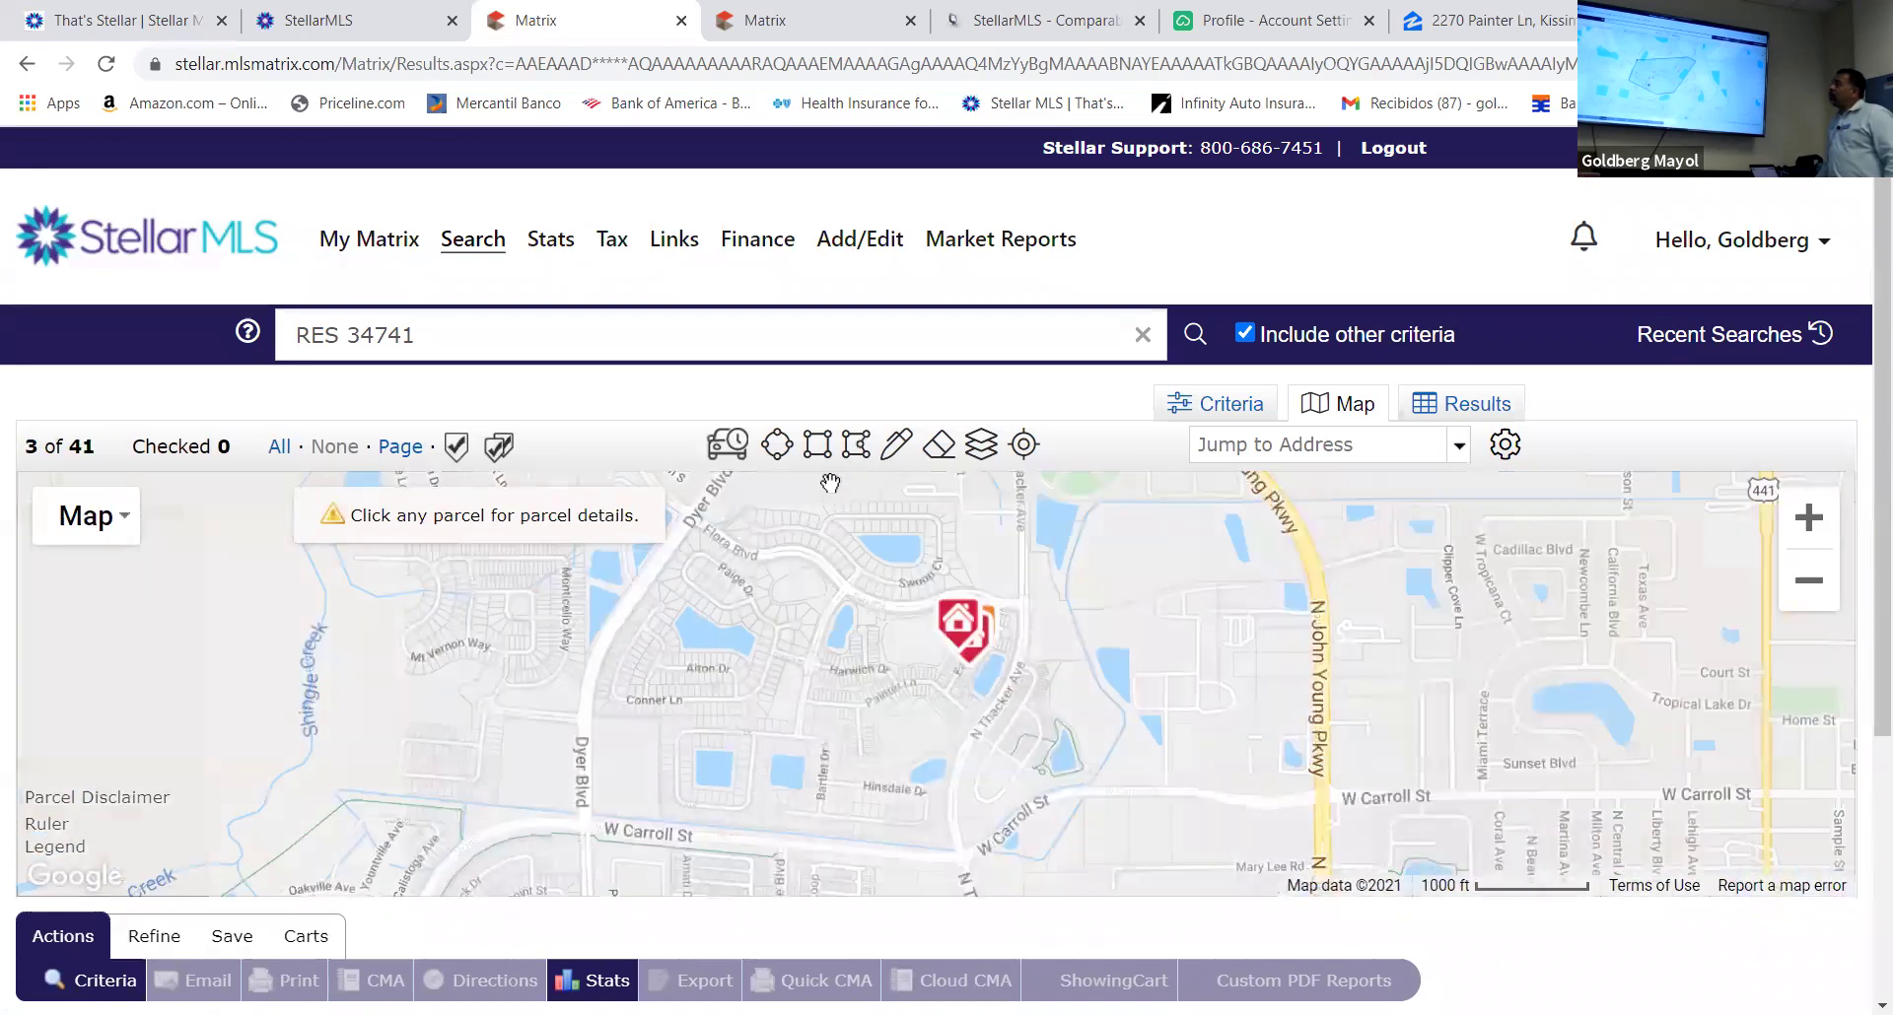
Draw a thin rectangle search area near Flora Blvd and check the W Osceola Parkway parcel
click(816, 448)
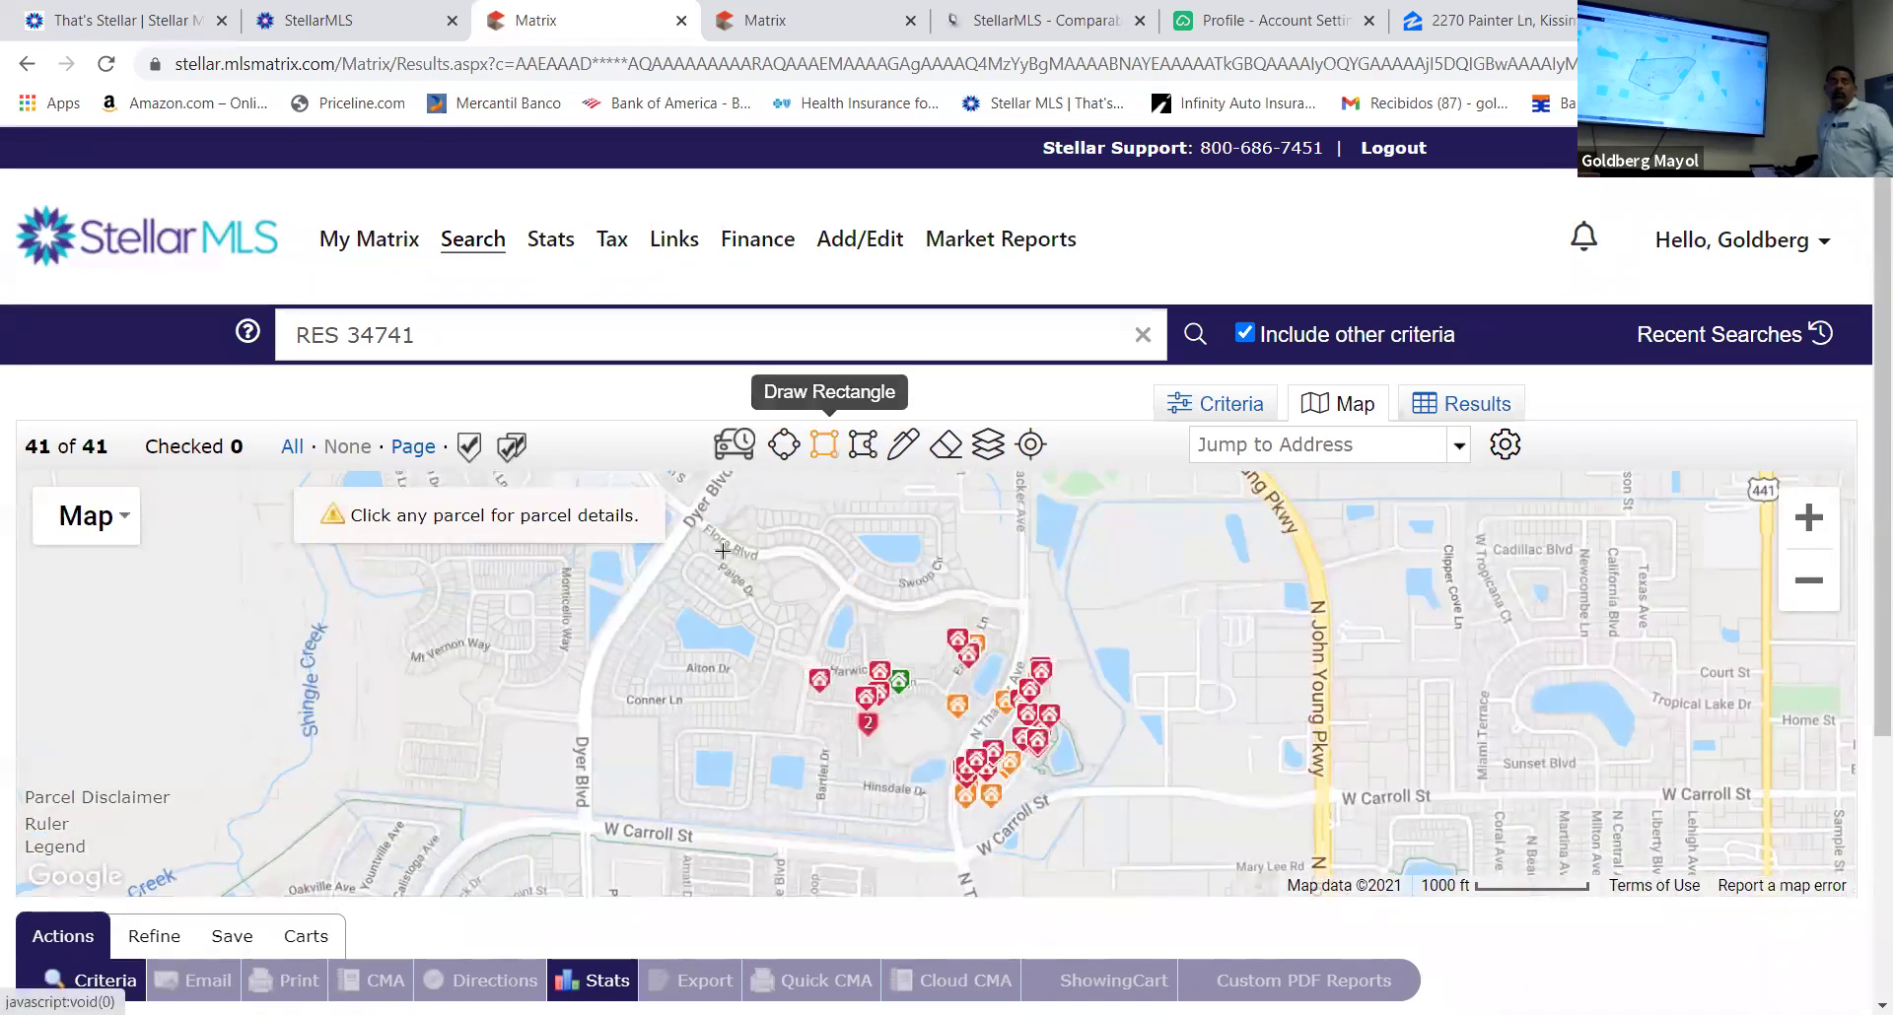
mouse_move(716, 560)
mouse_down()
mouse_move(988, 579)
mouse_move(985, 838)
mouse_move(948, 562)
mouse_move(929, 555)
mouse_up()
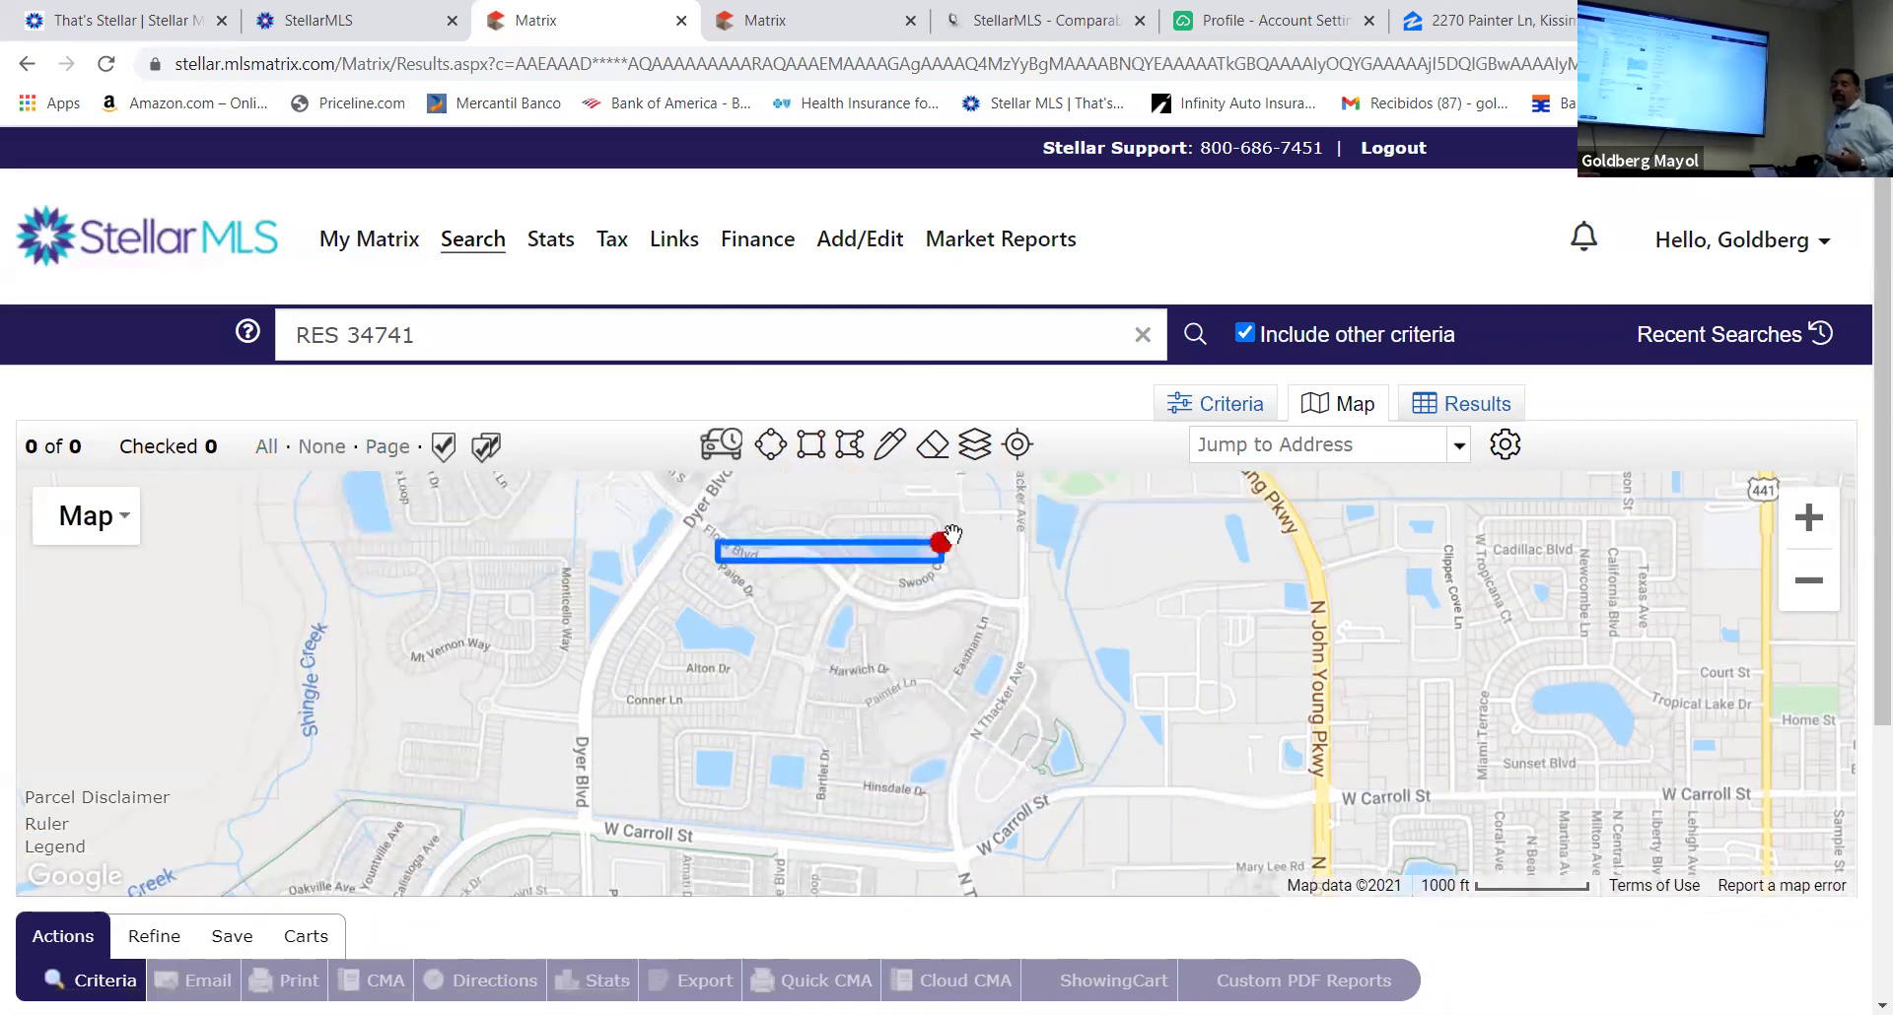
click(853, 490)
click(762, 794)
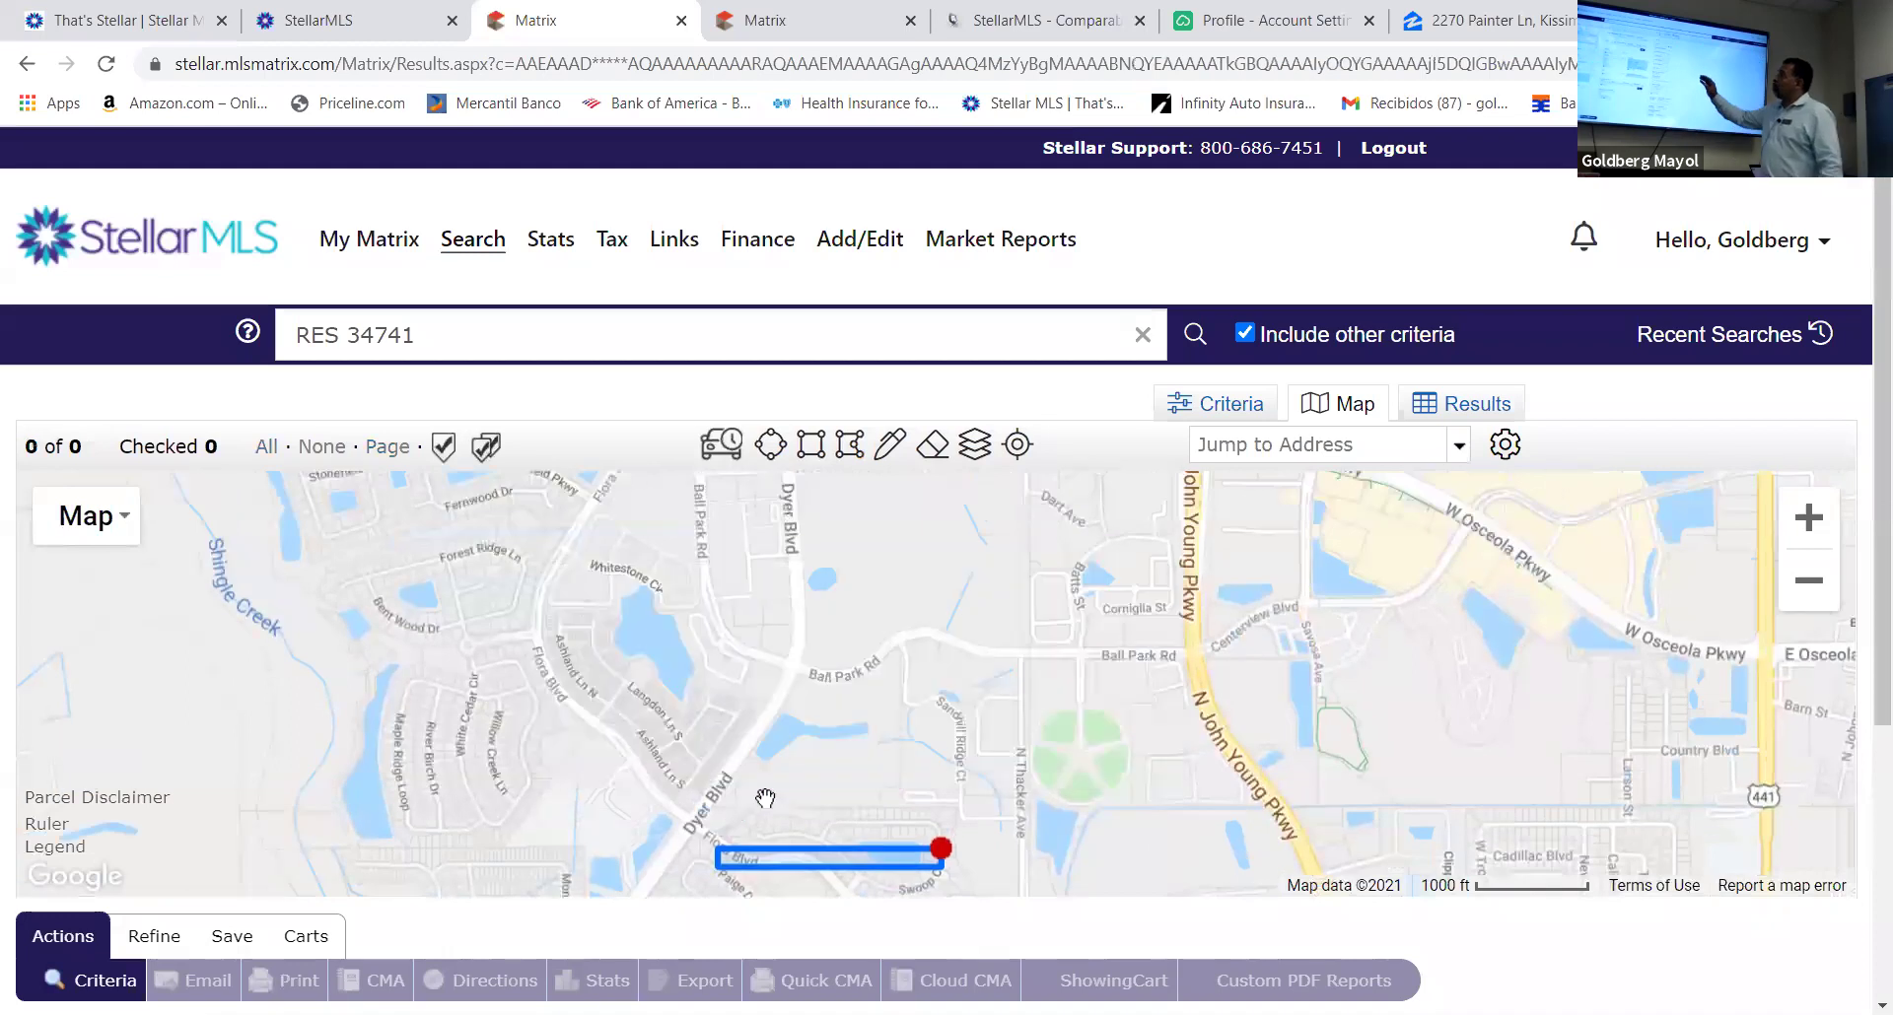
Delete the drawn rectangle shape and reactivate polygon drawing
click(934, 860)
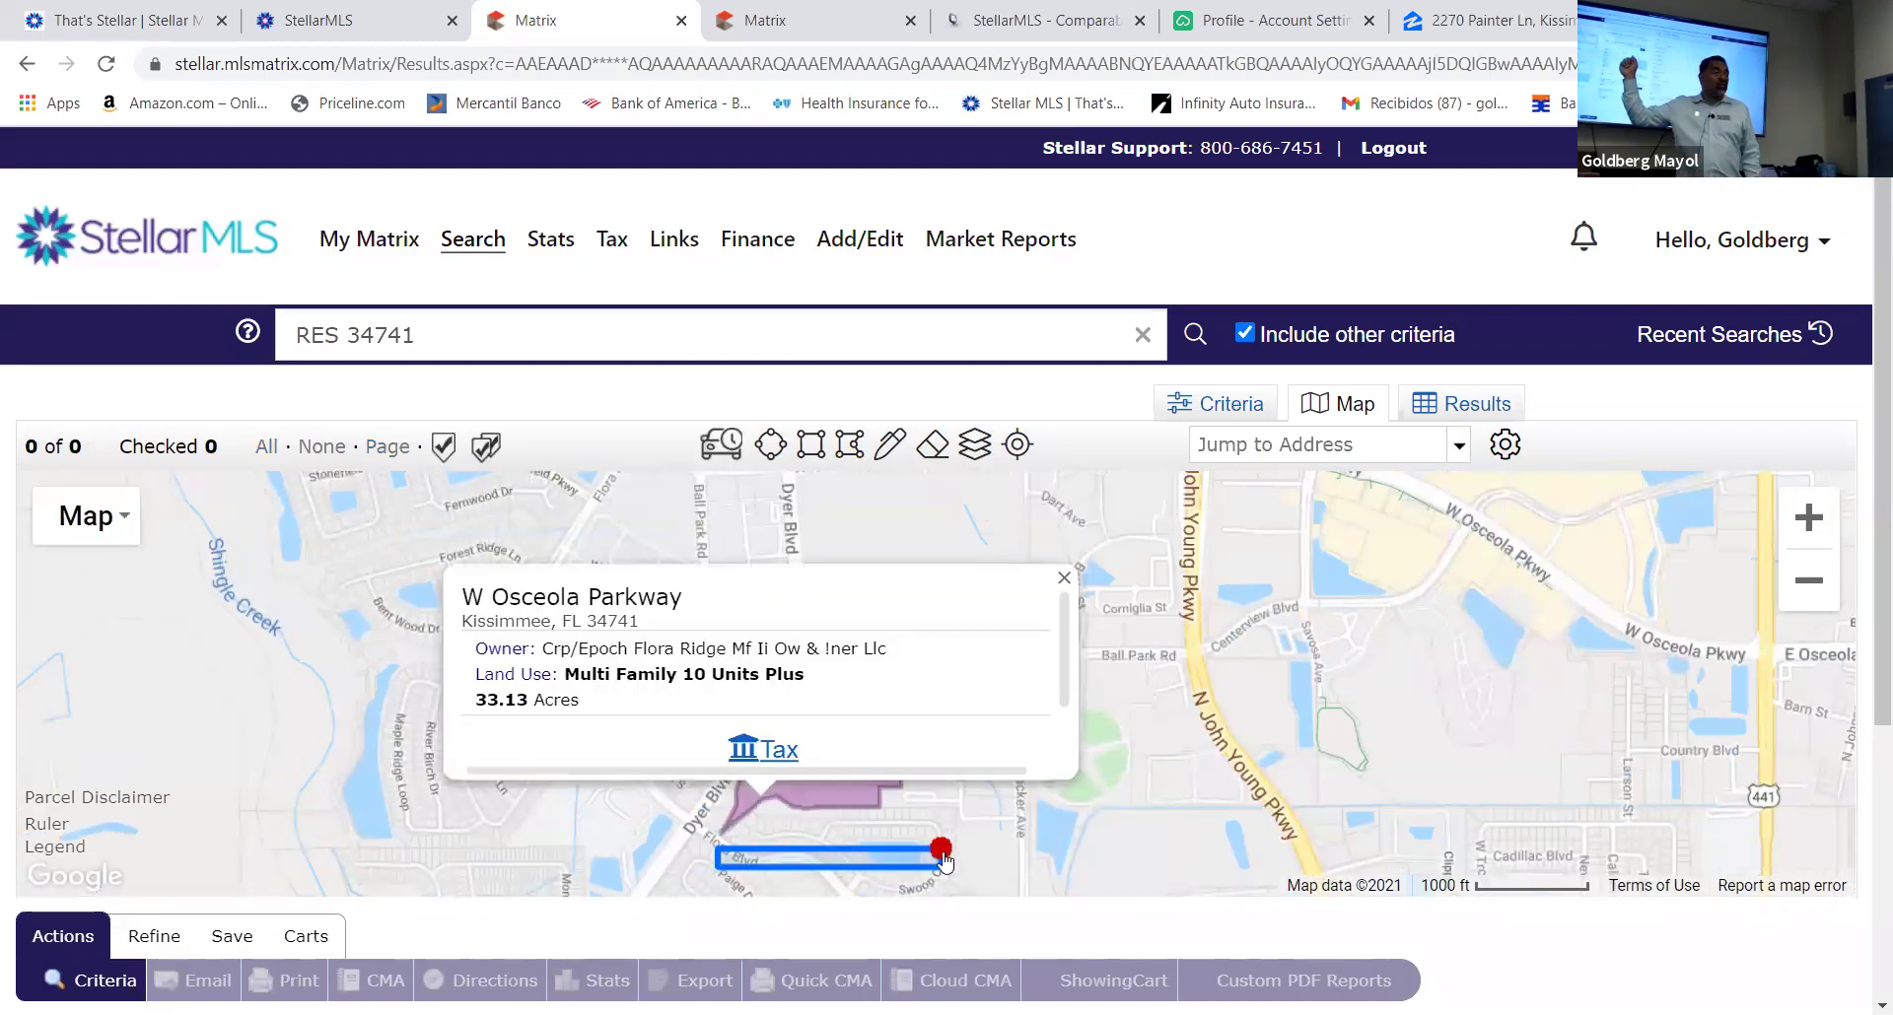
click(1021, 594)
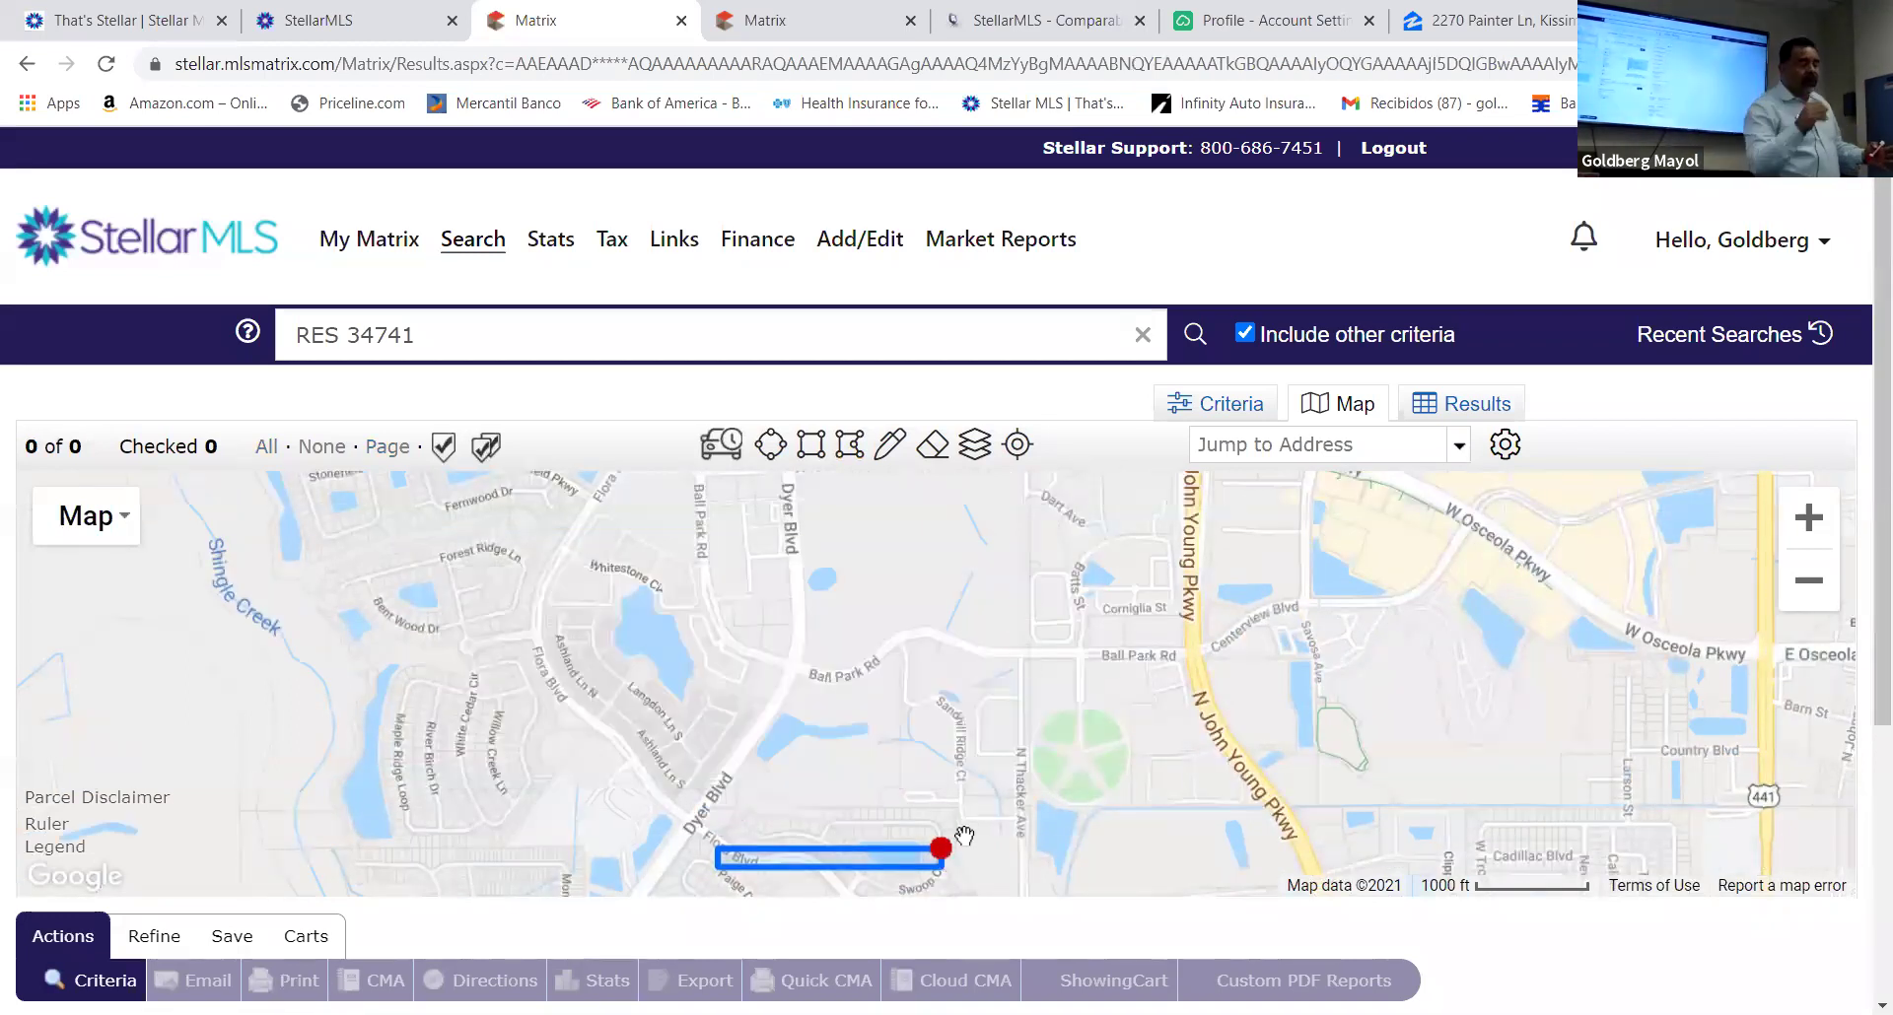
click(940, 848)
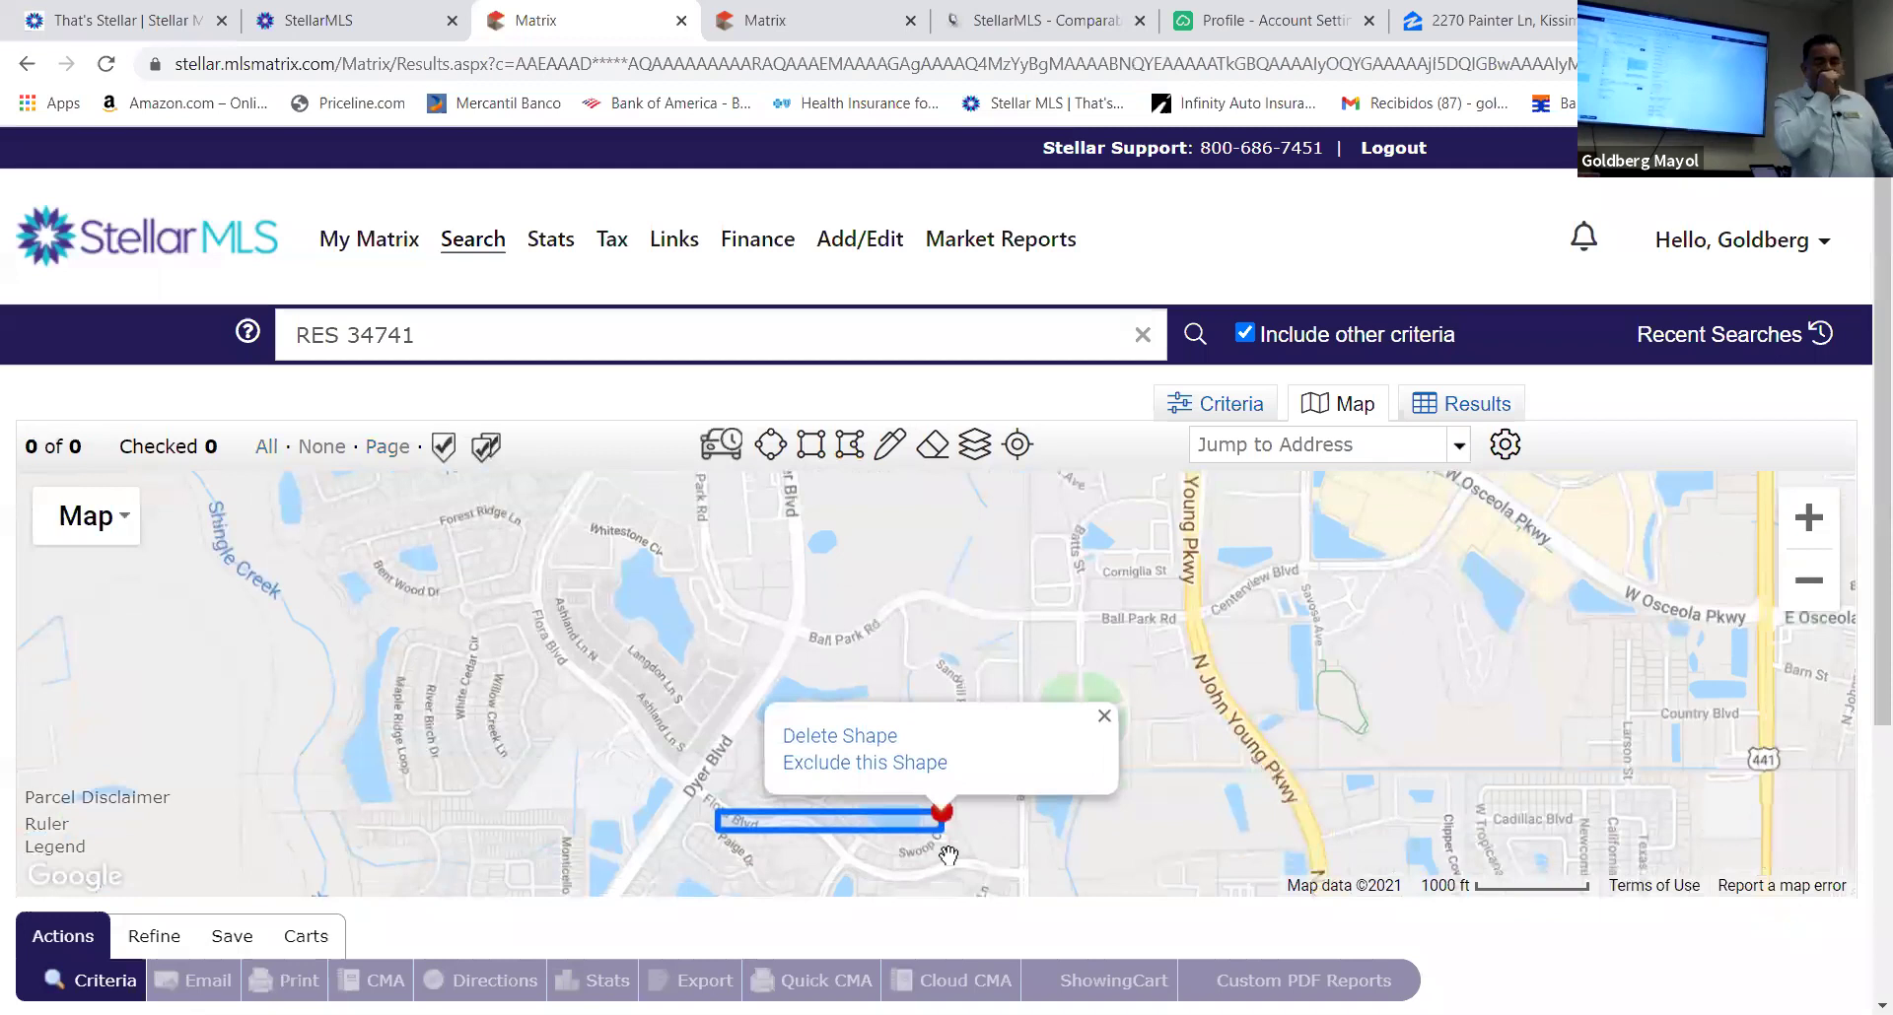
click(857, 731)
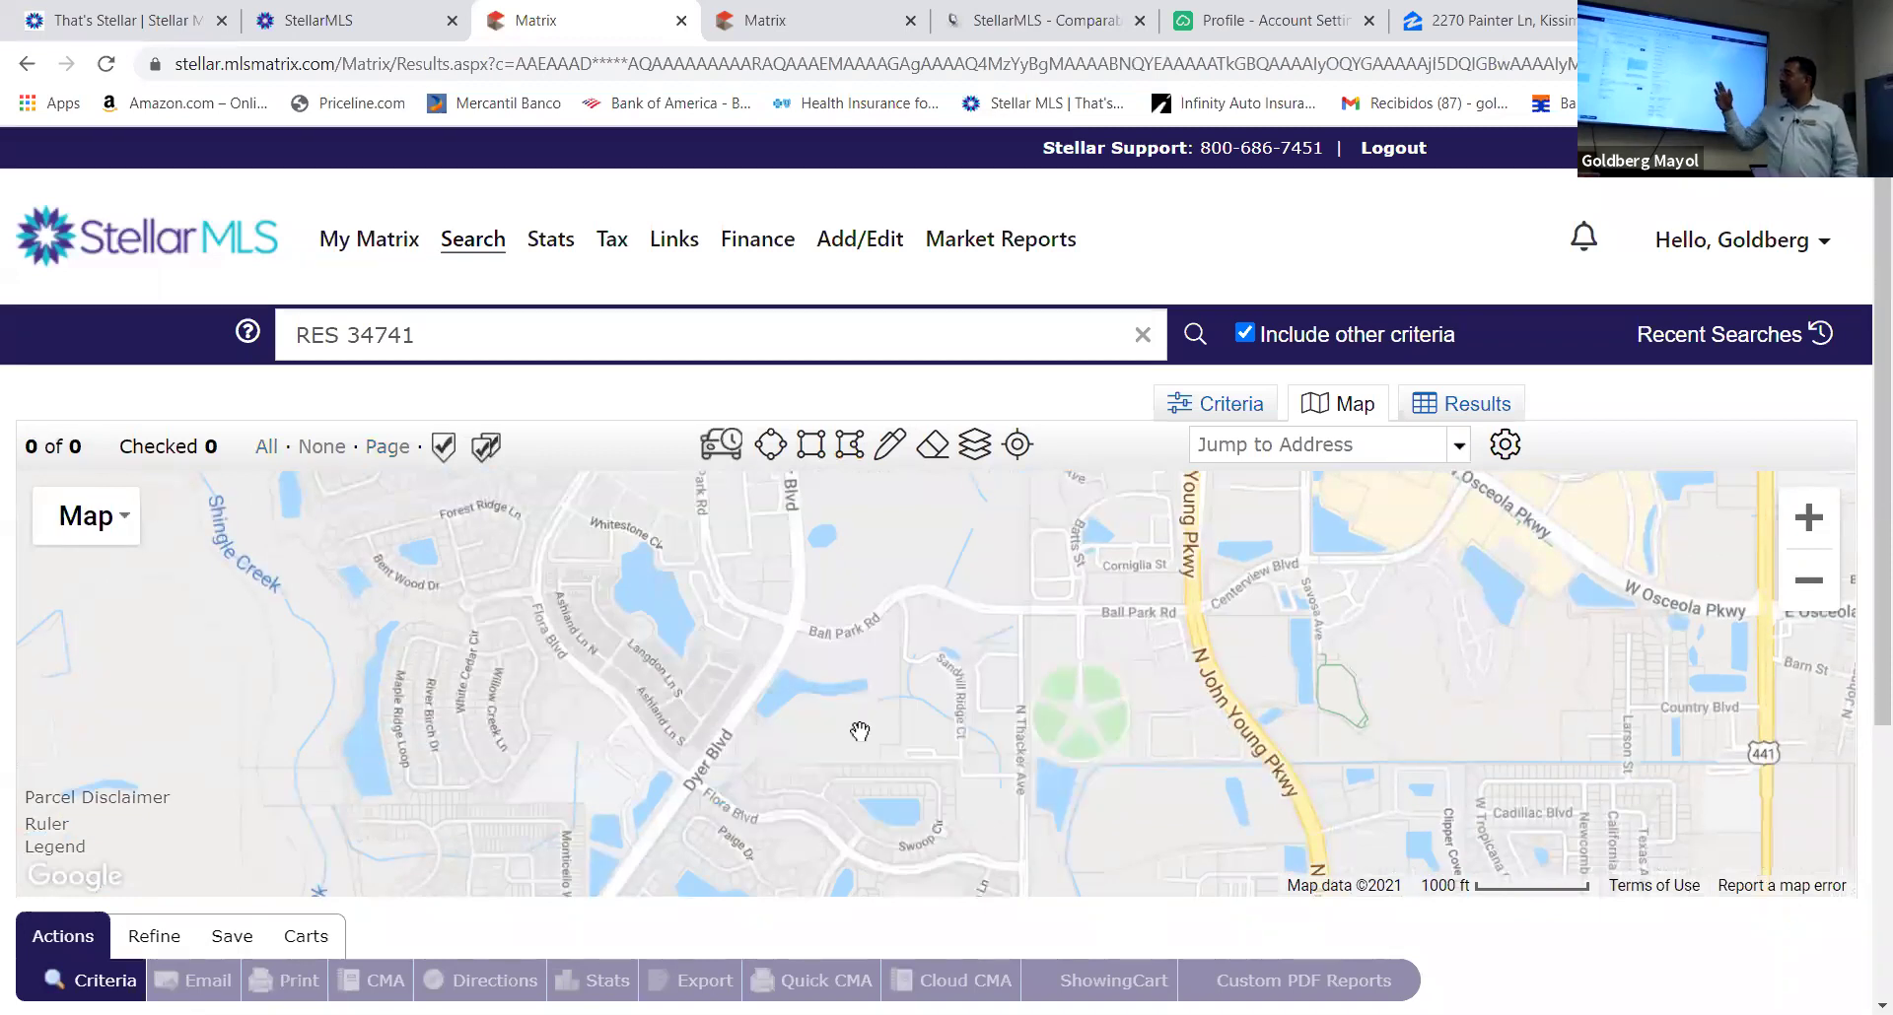
click(858, 448)
scroll(908, 611, down, 1)
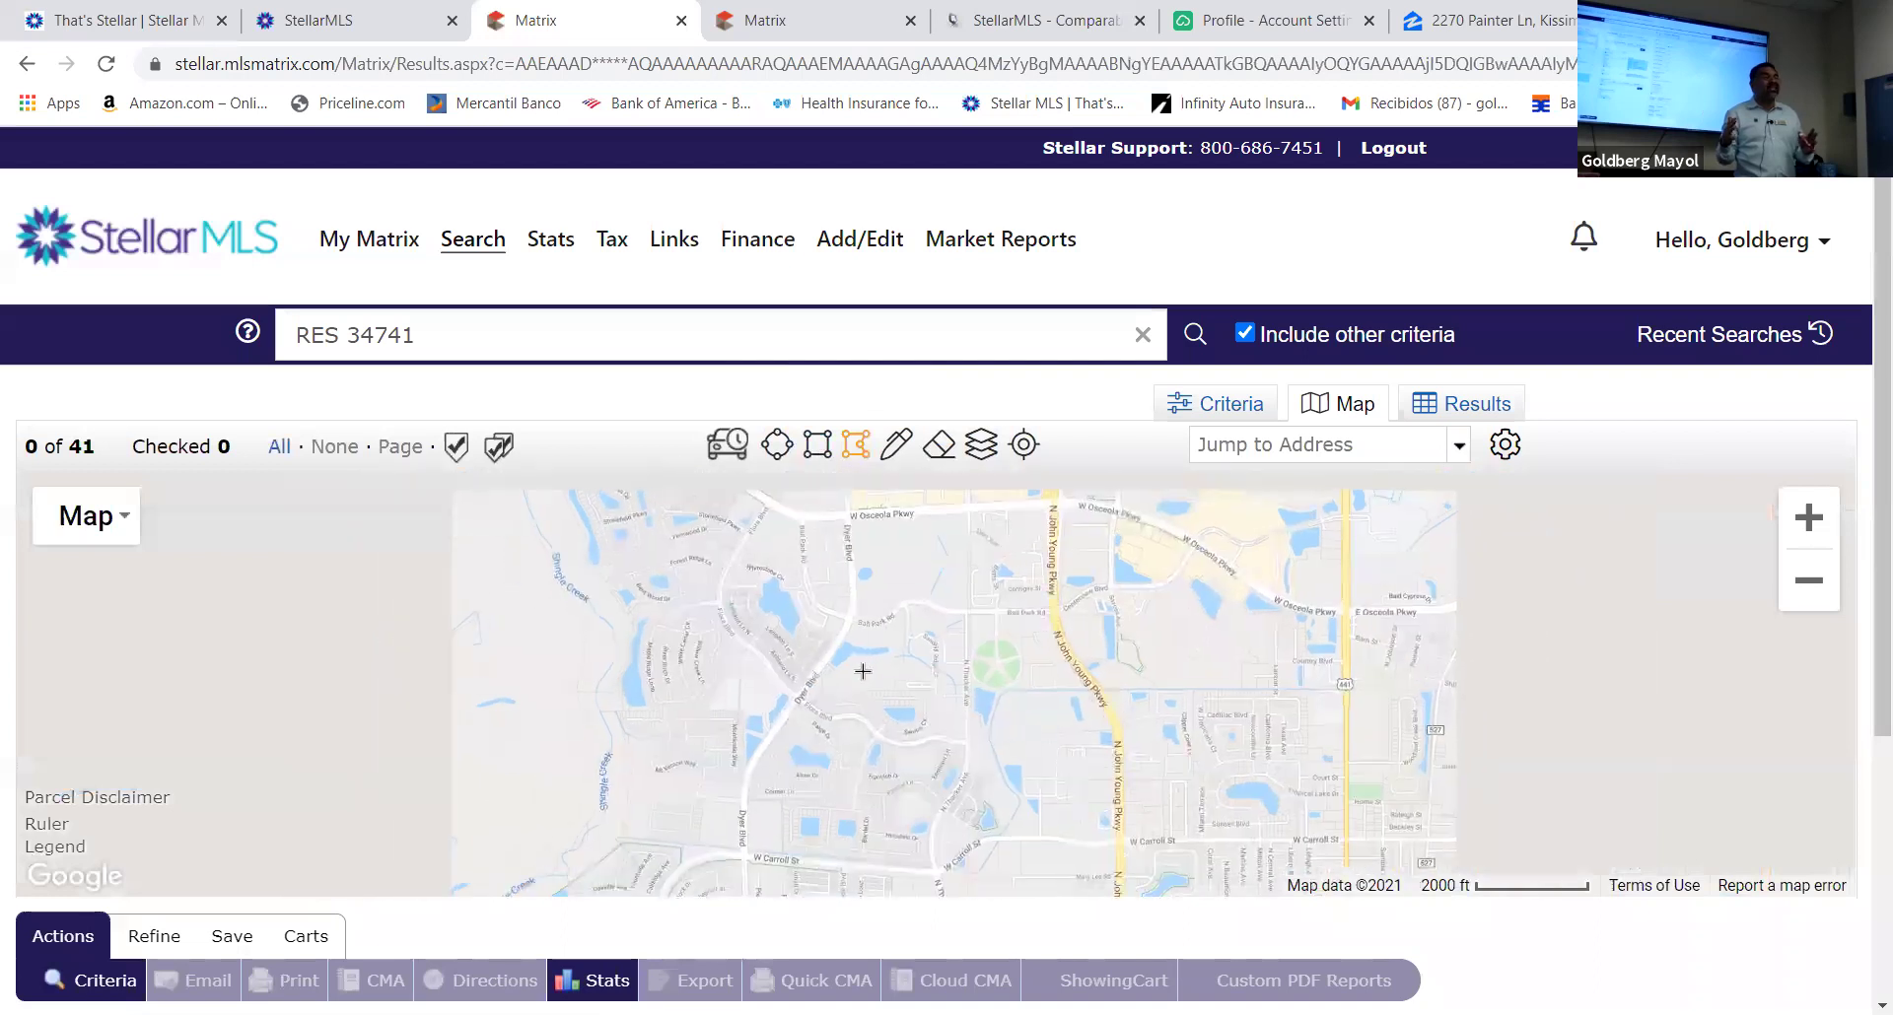
Delete the accidental tiny shape from the map and recentre on the listings
scroll(868, 695, up, 1)
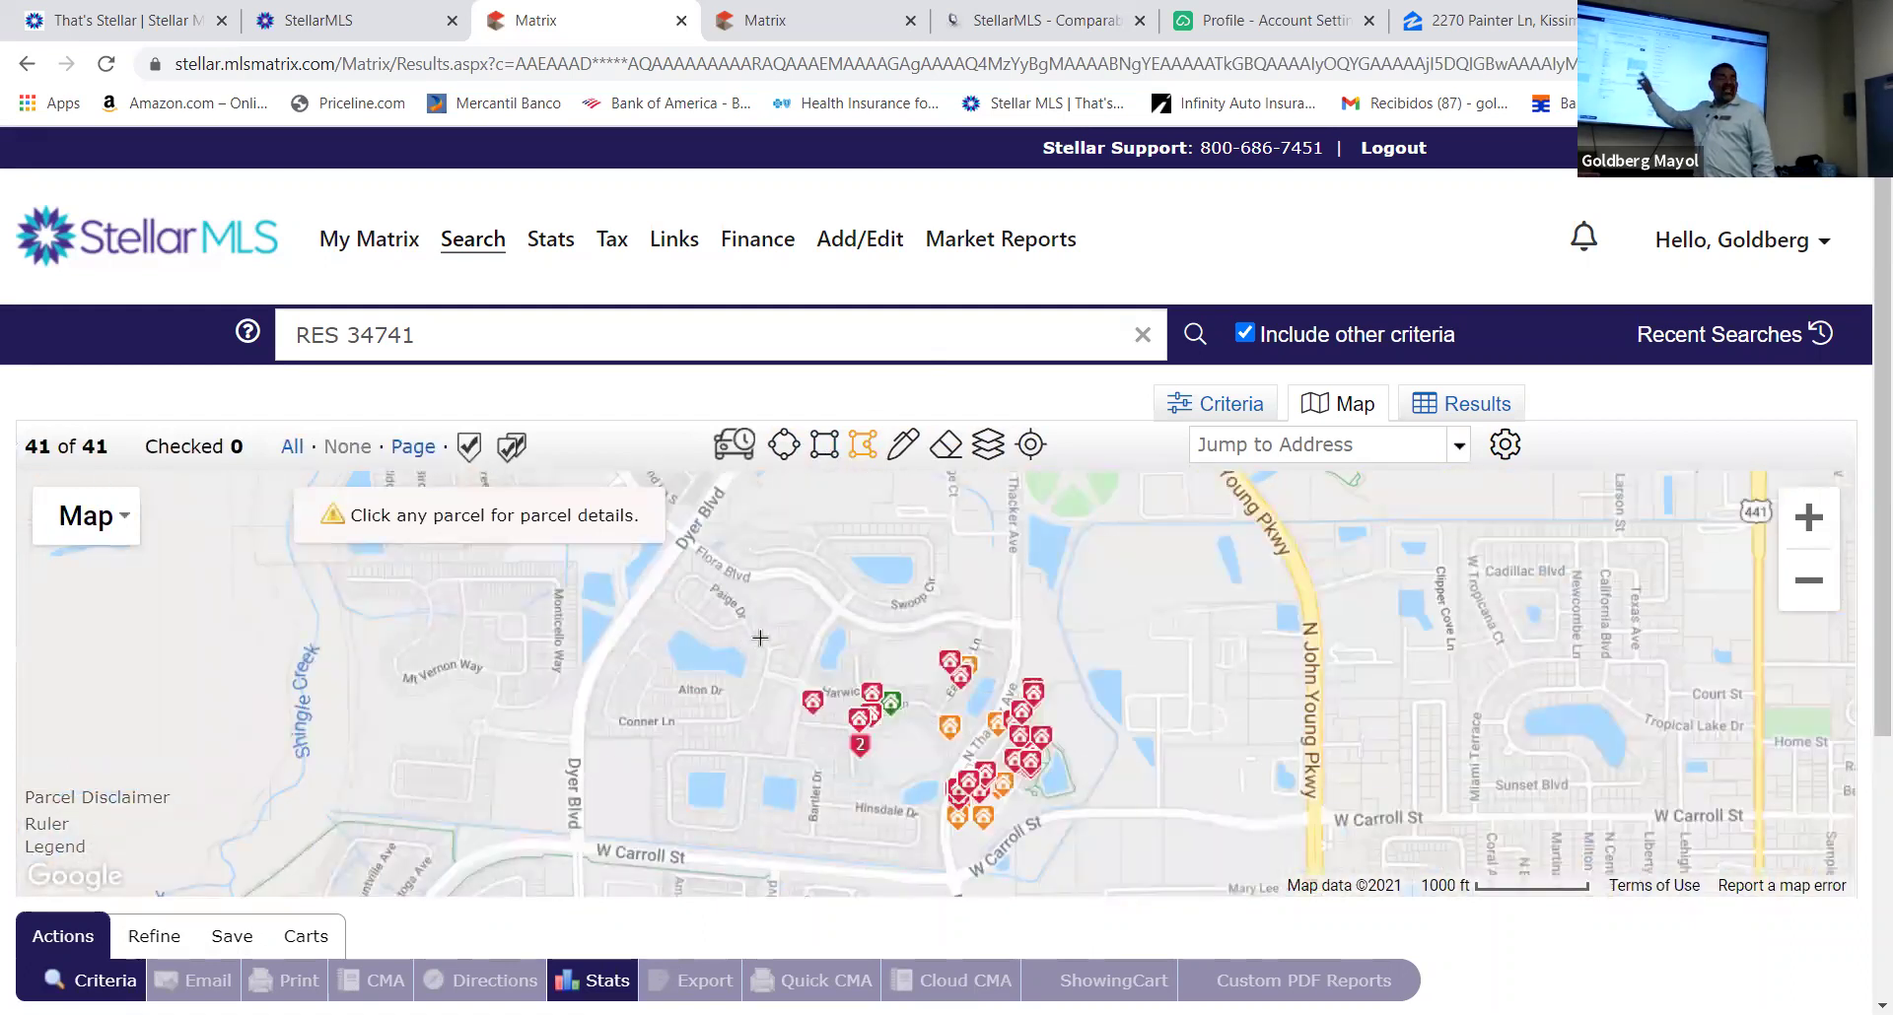
drag(839, 606, 826, 550)
click(825, 542)
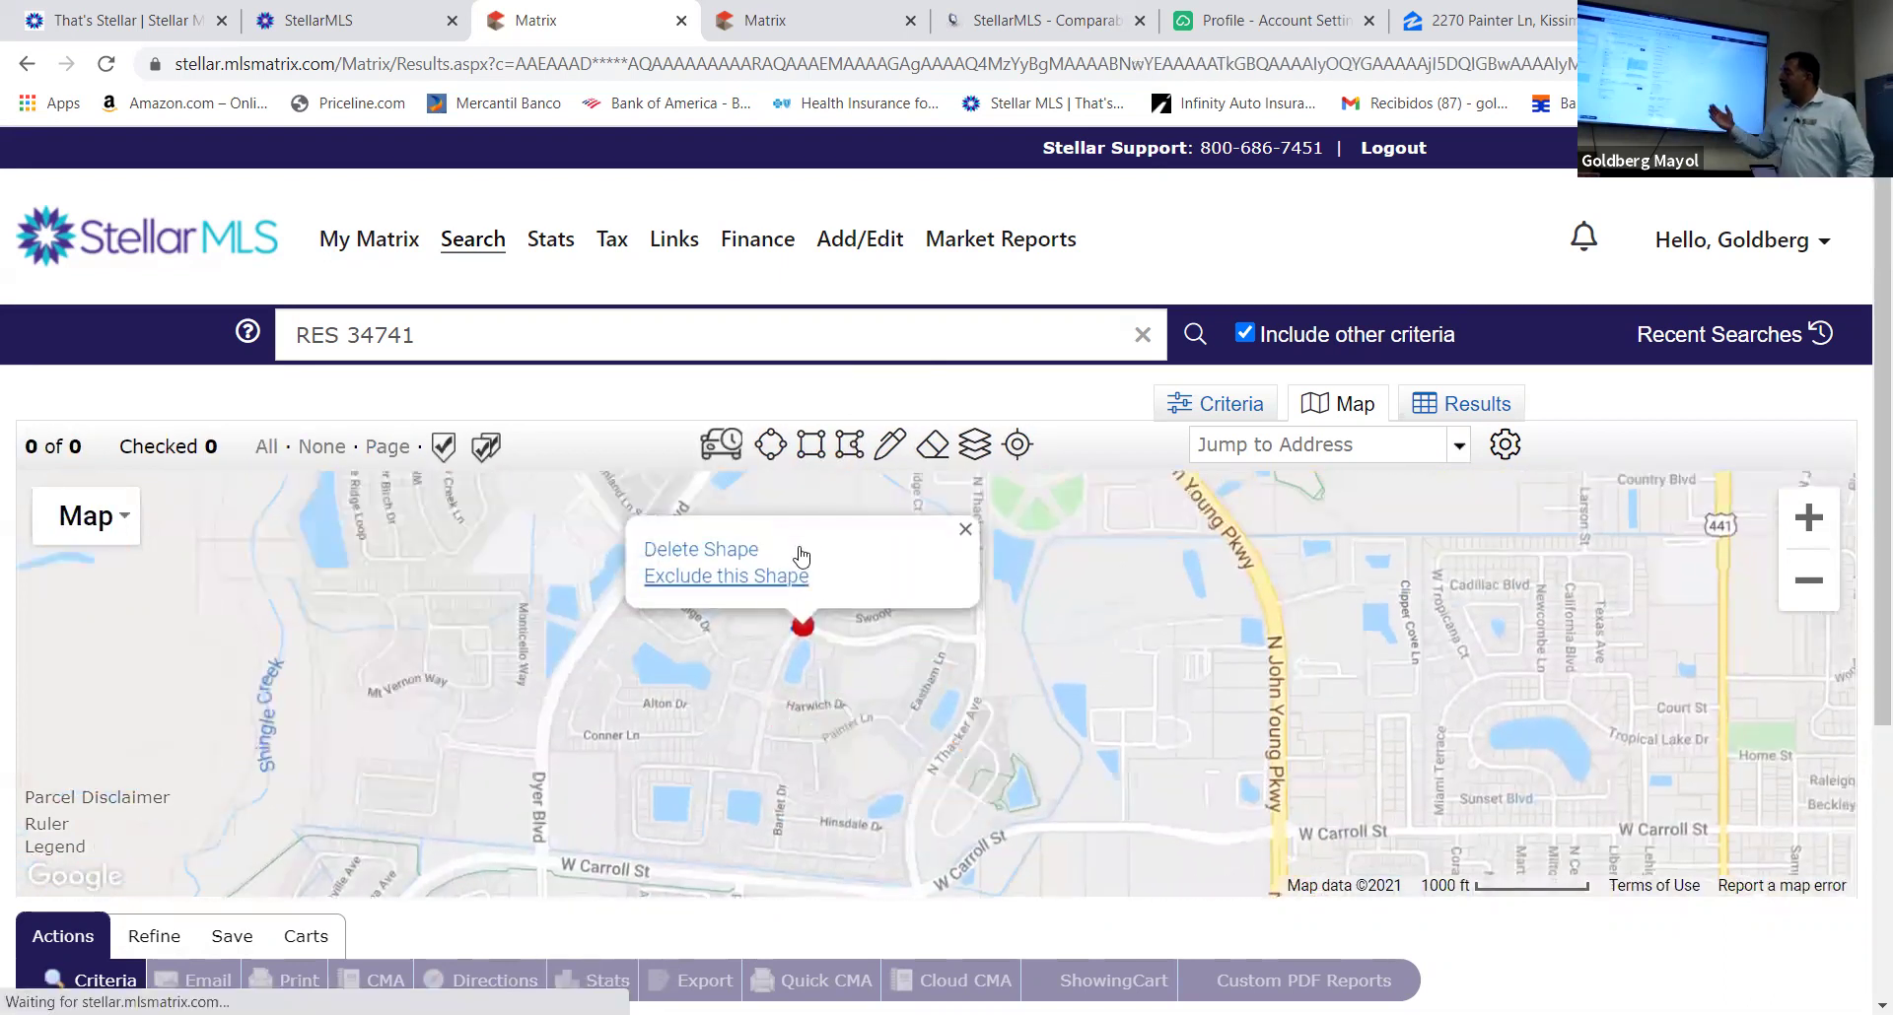
click(745, 549)
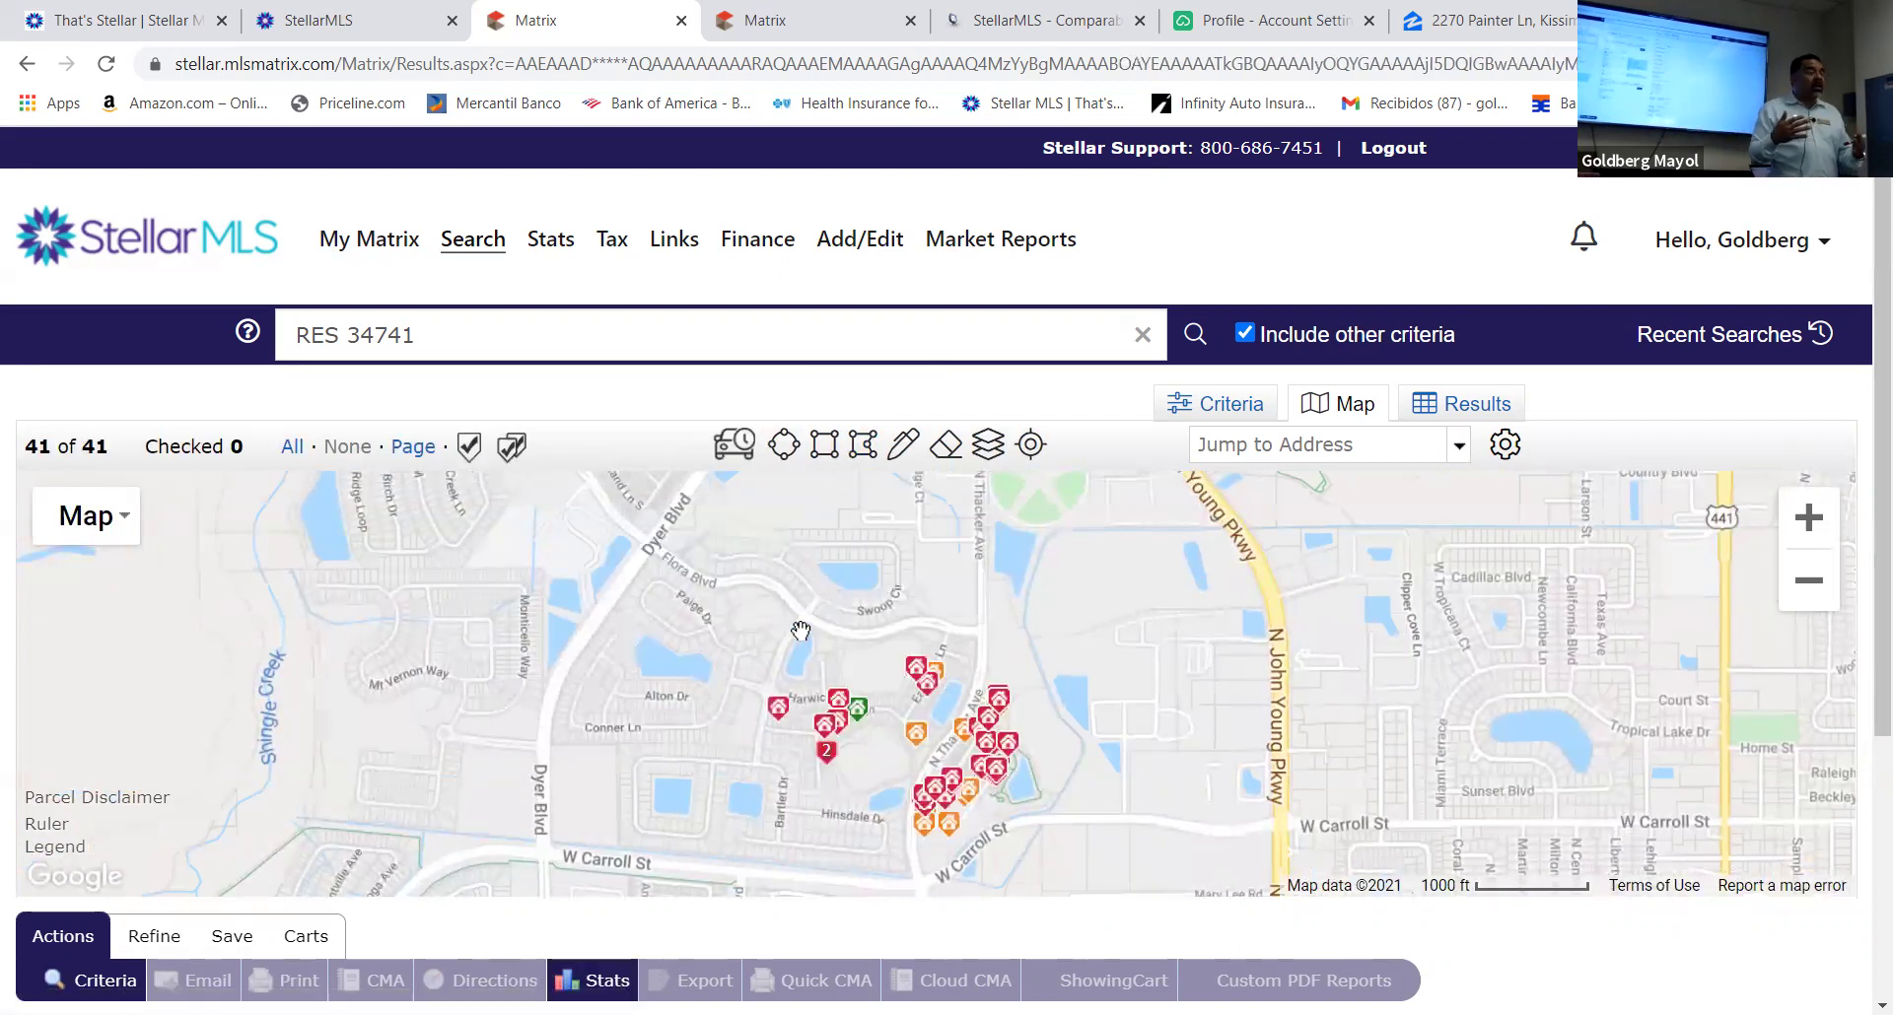
drag(764, 609, 743, 571)
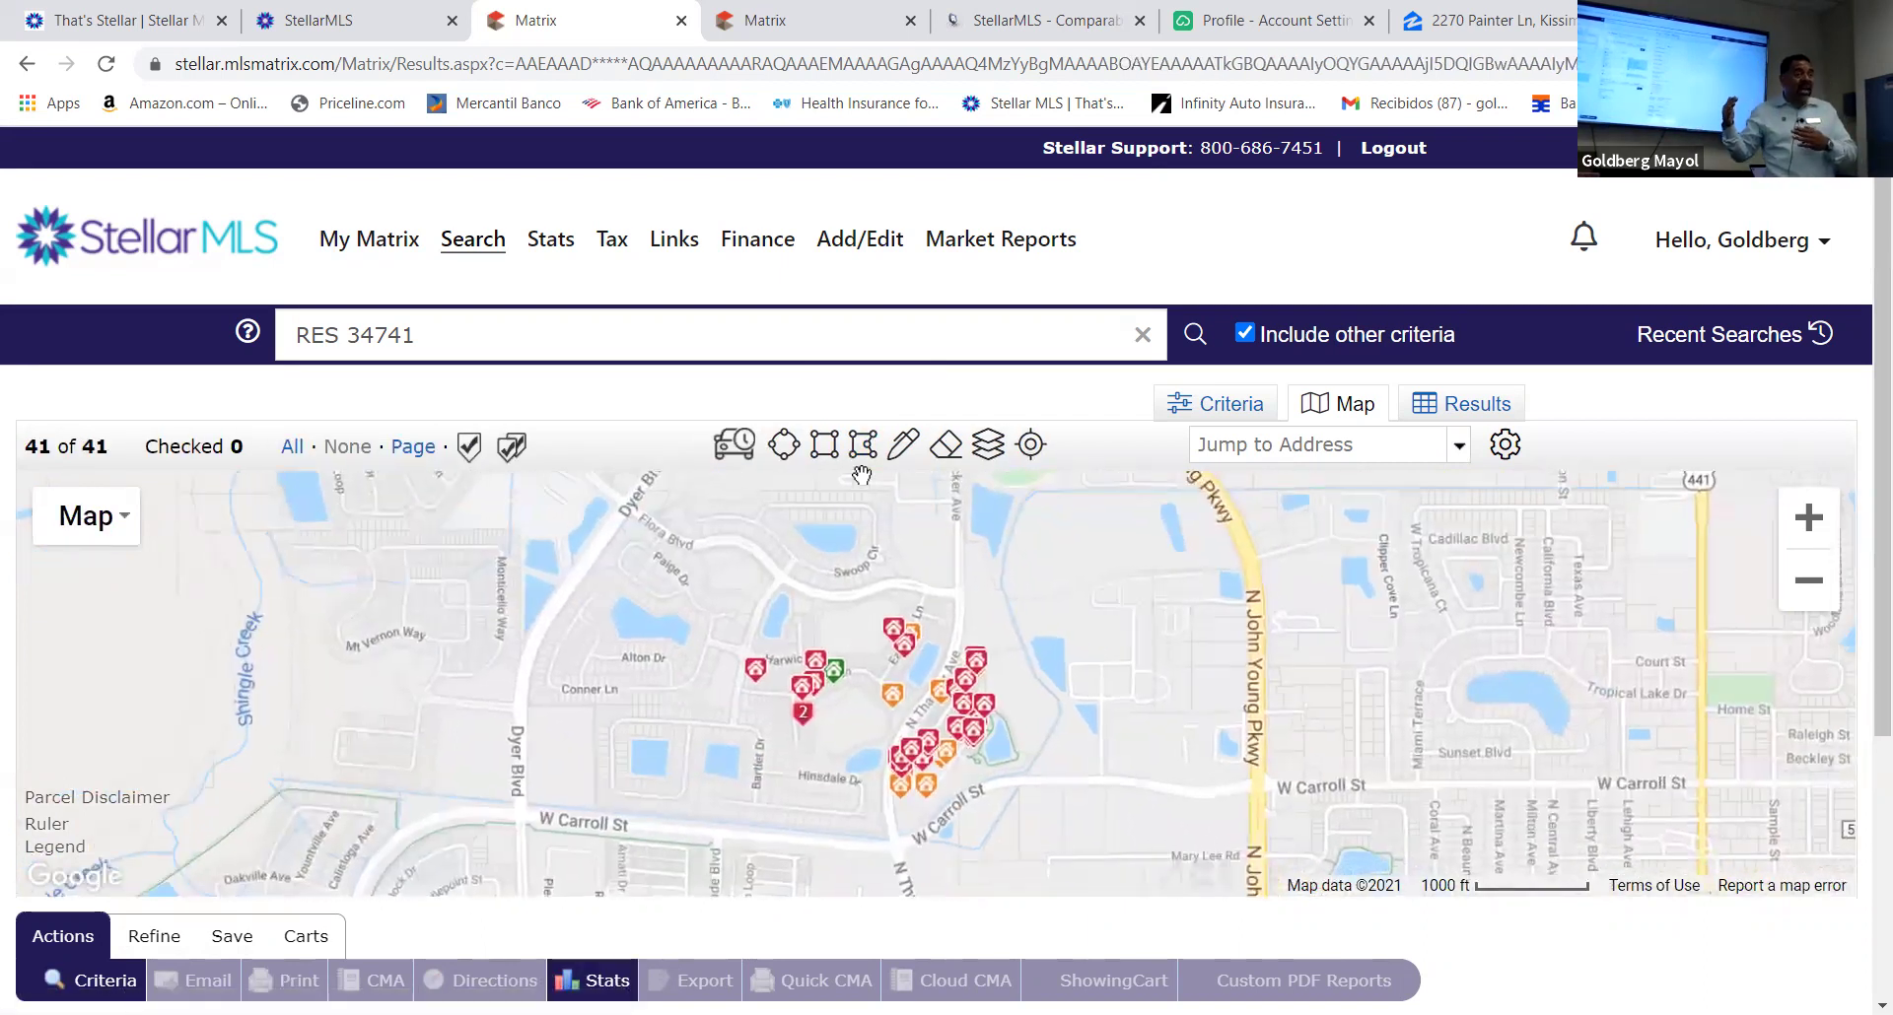
Draw a rectangle around the Harwich Dr listings, delete it, and return to Criteria
click(862, 445)
drag(734, 585, 690, 579)
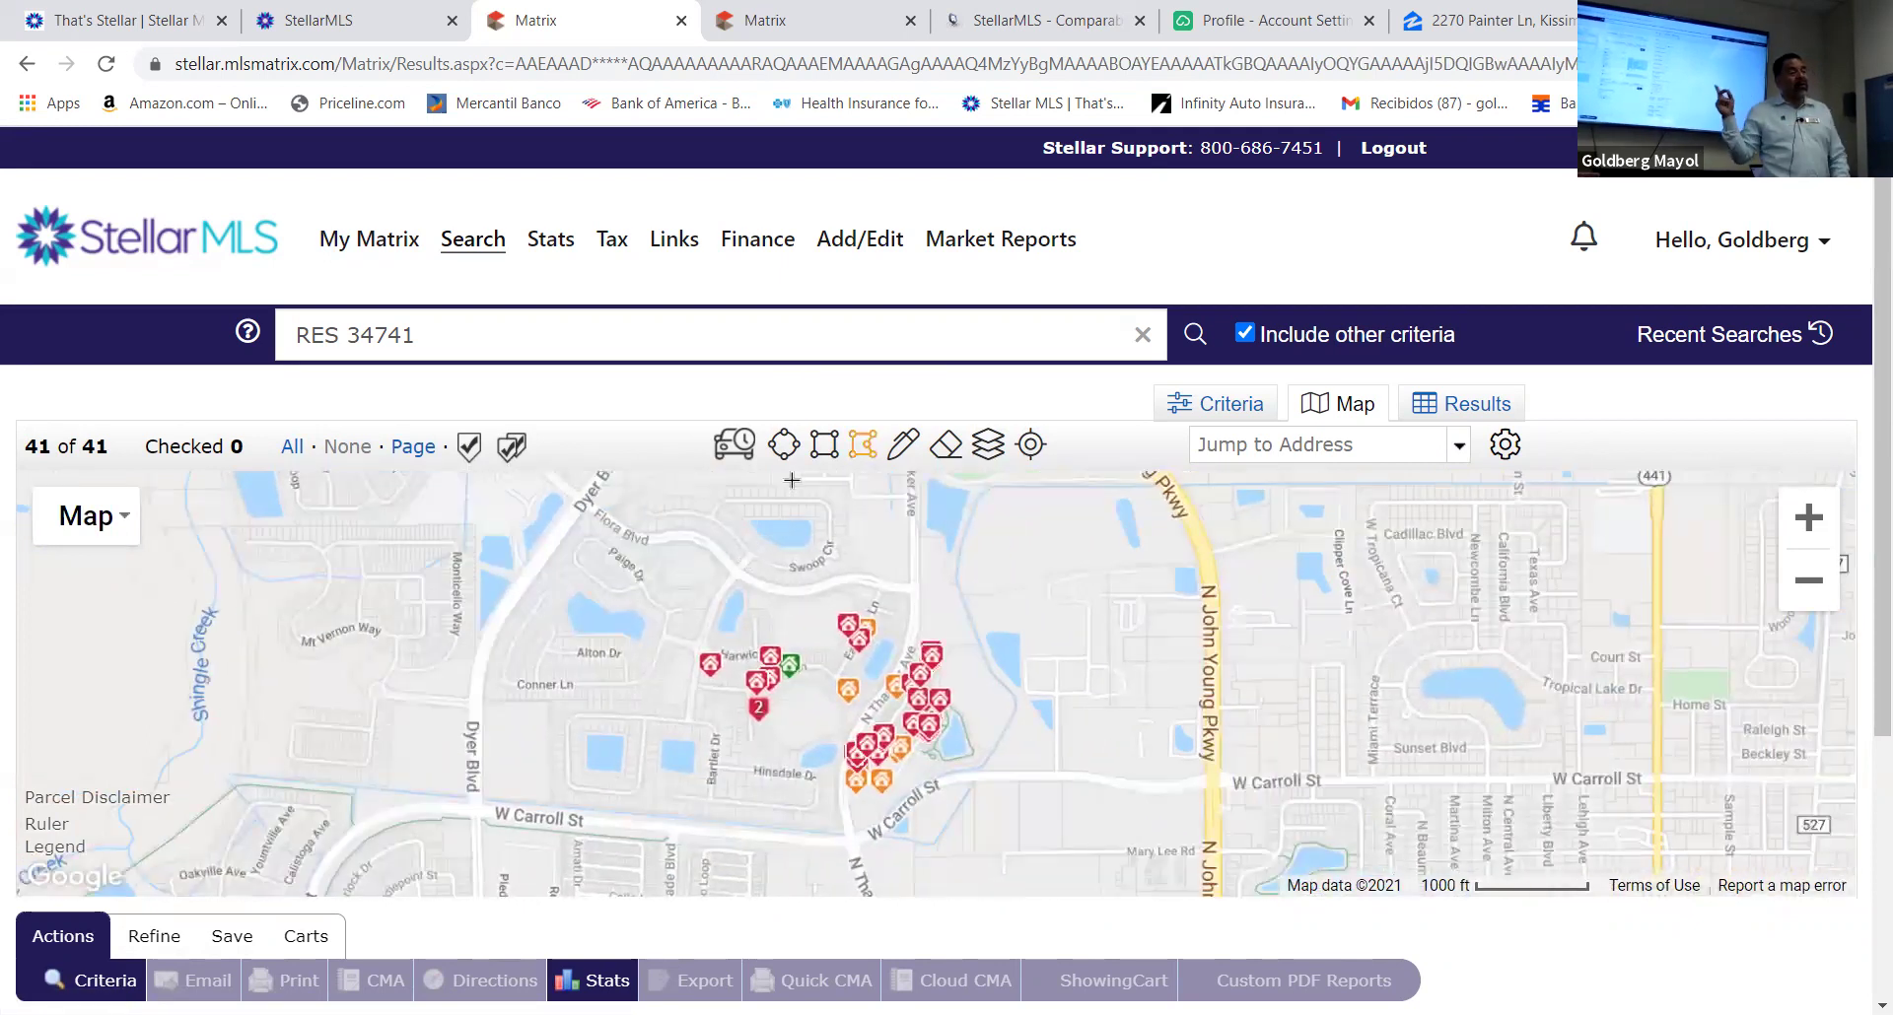
click(823, 445)
drag(709, 571, 871, 736)
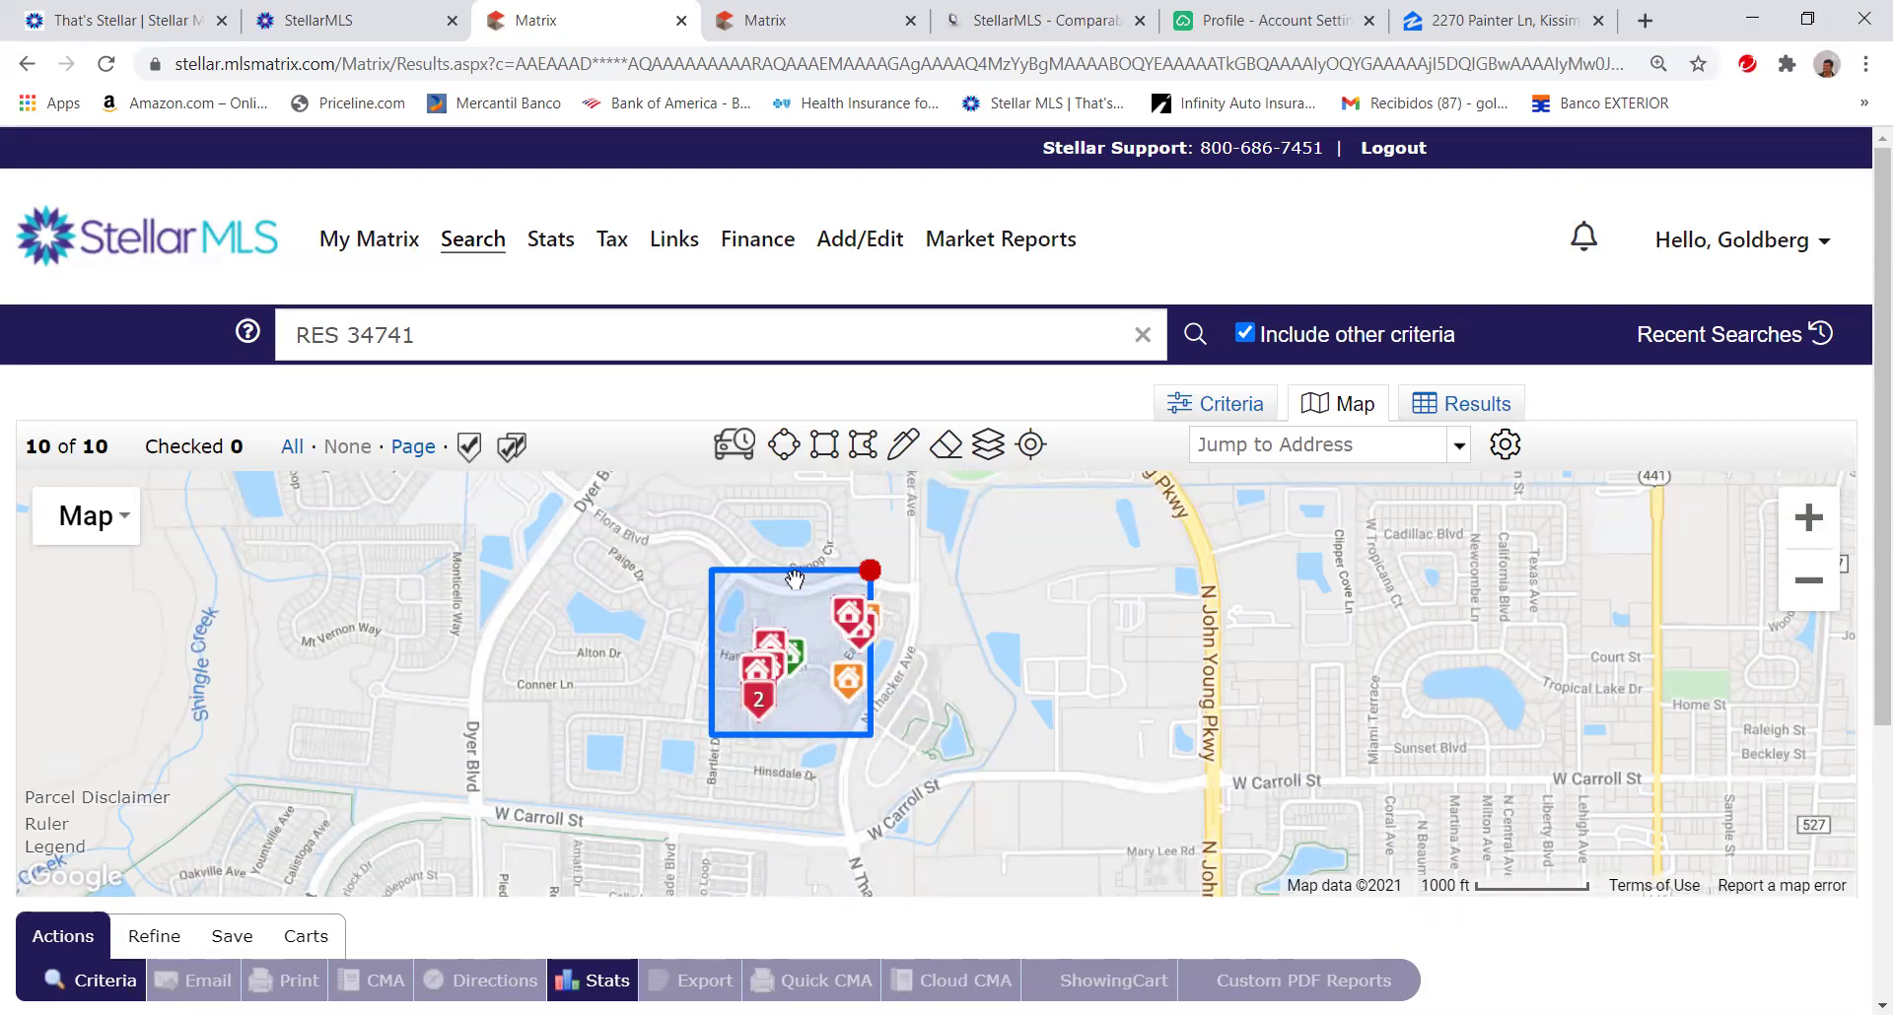
click(869, 570)
click(766, 598)
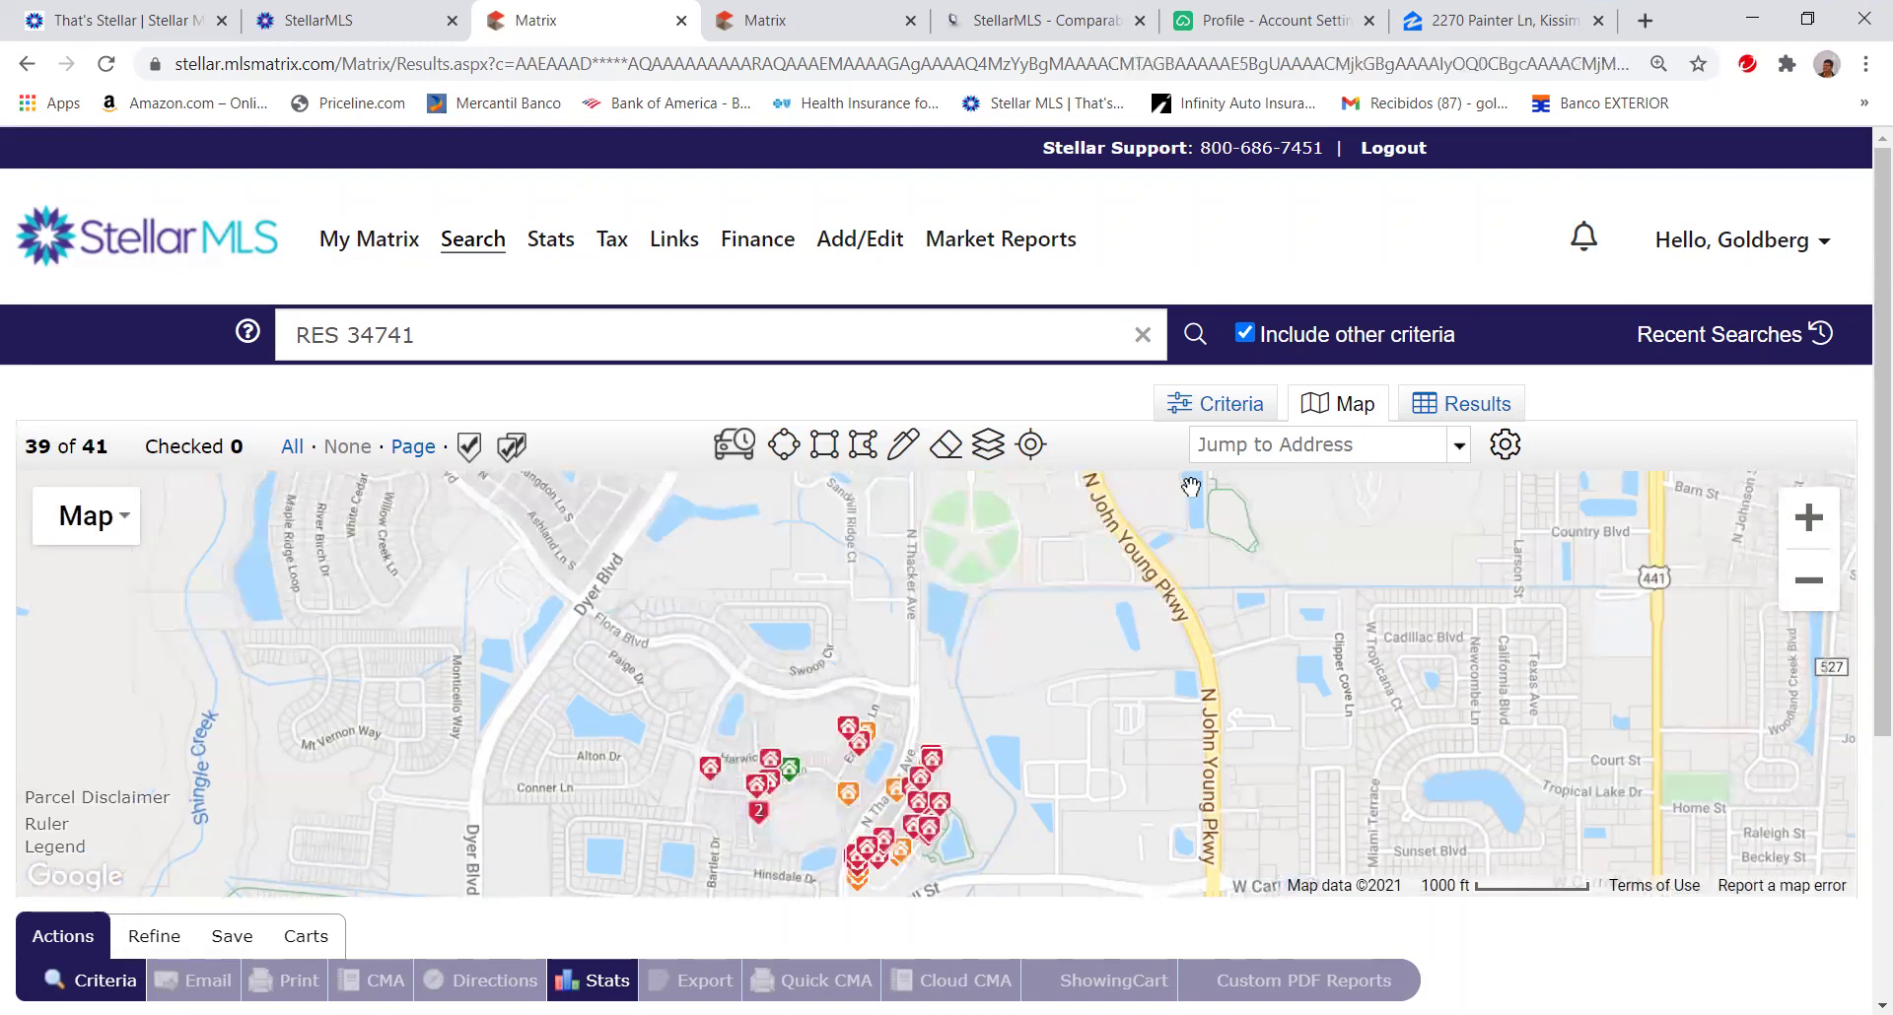
click(1222, 404)
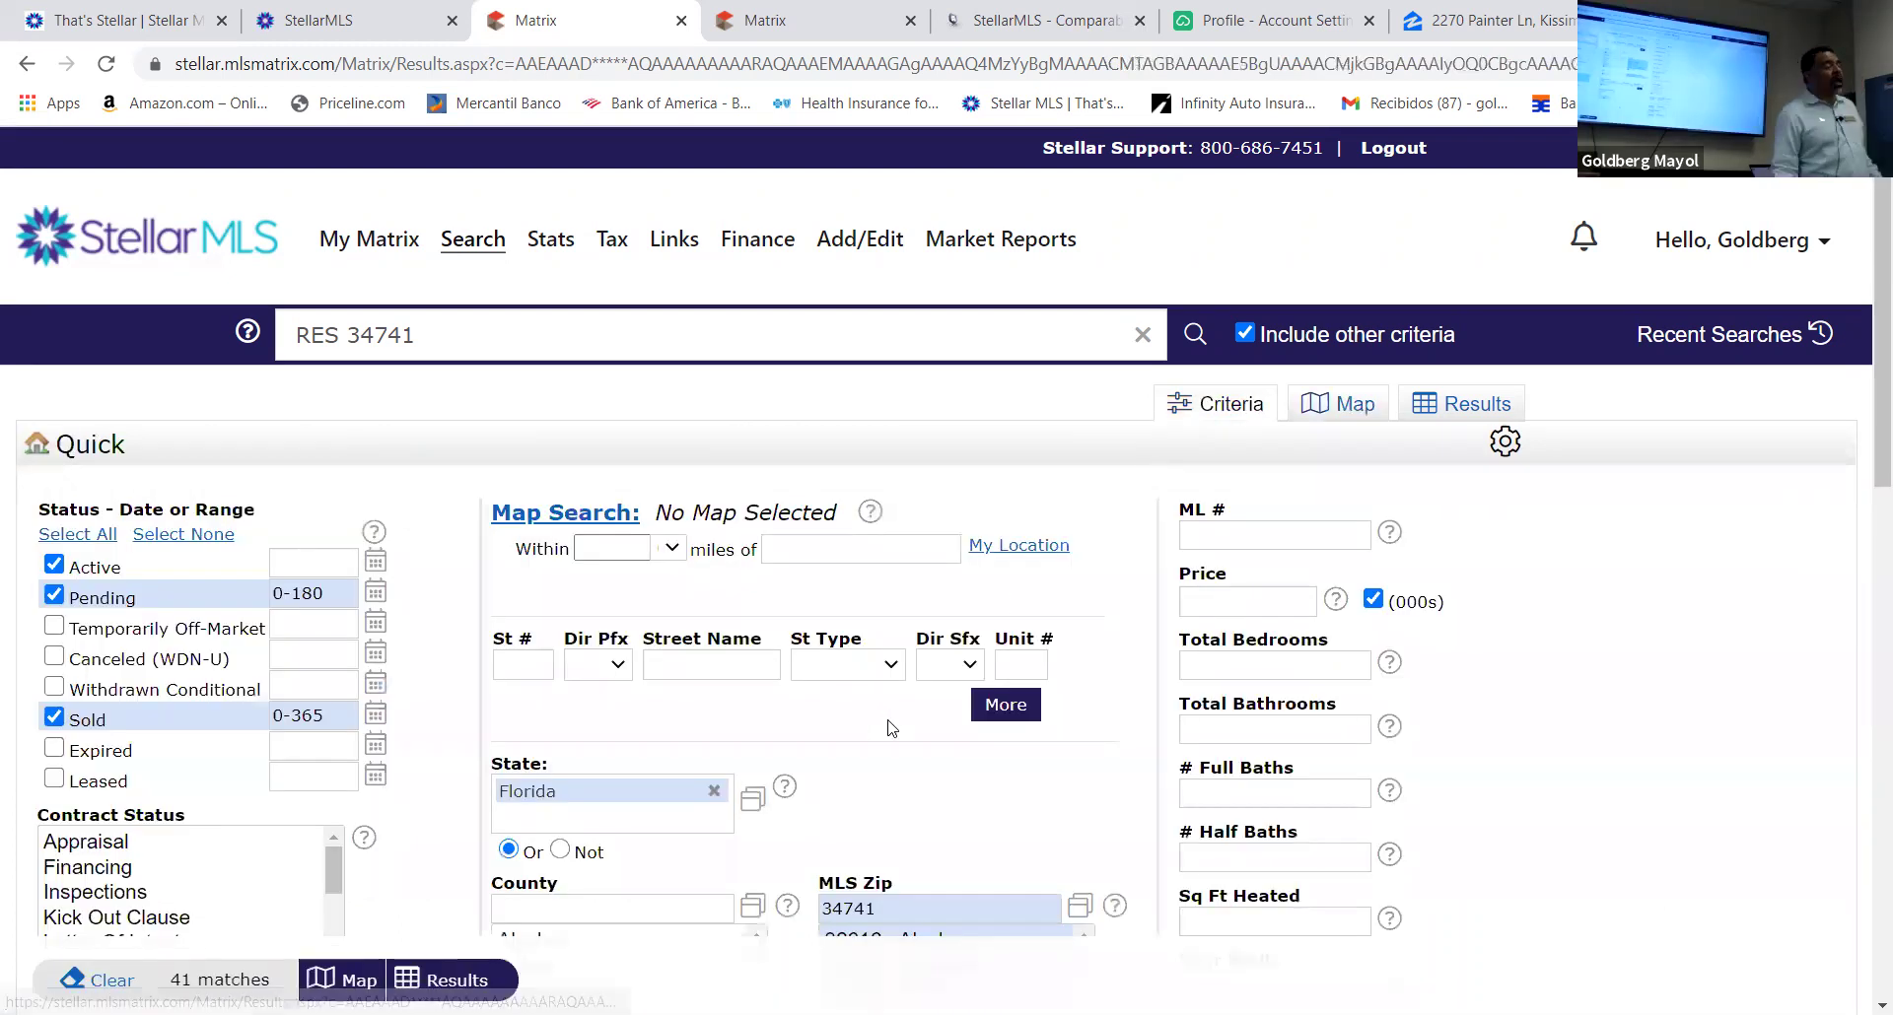
Complete the Legal Subdivision Name as 'cypress reserv', leaving 11 matches
scroll(883, 715, down, 5)
click(893, 670)
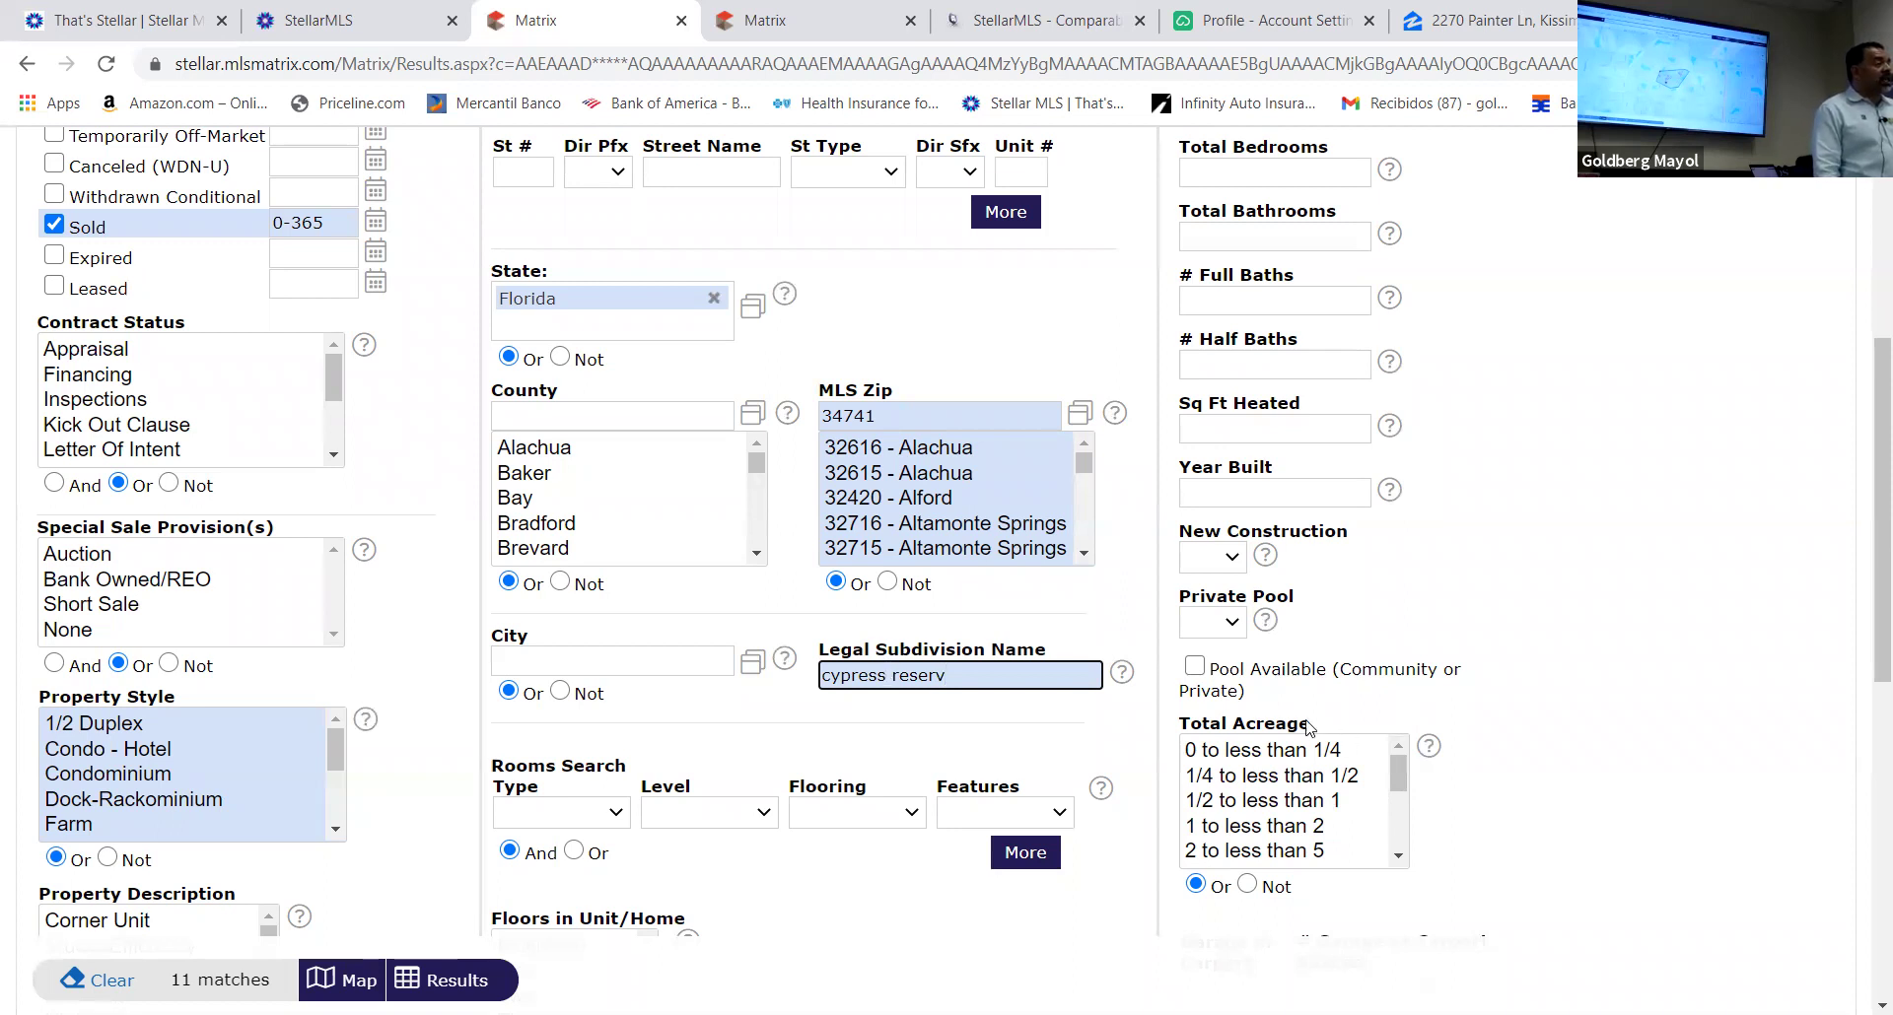
scroll(1167, 558, up, 4)
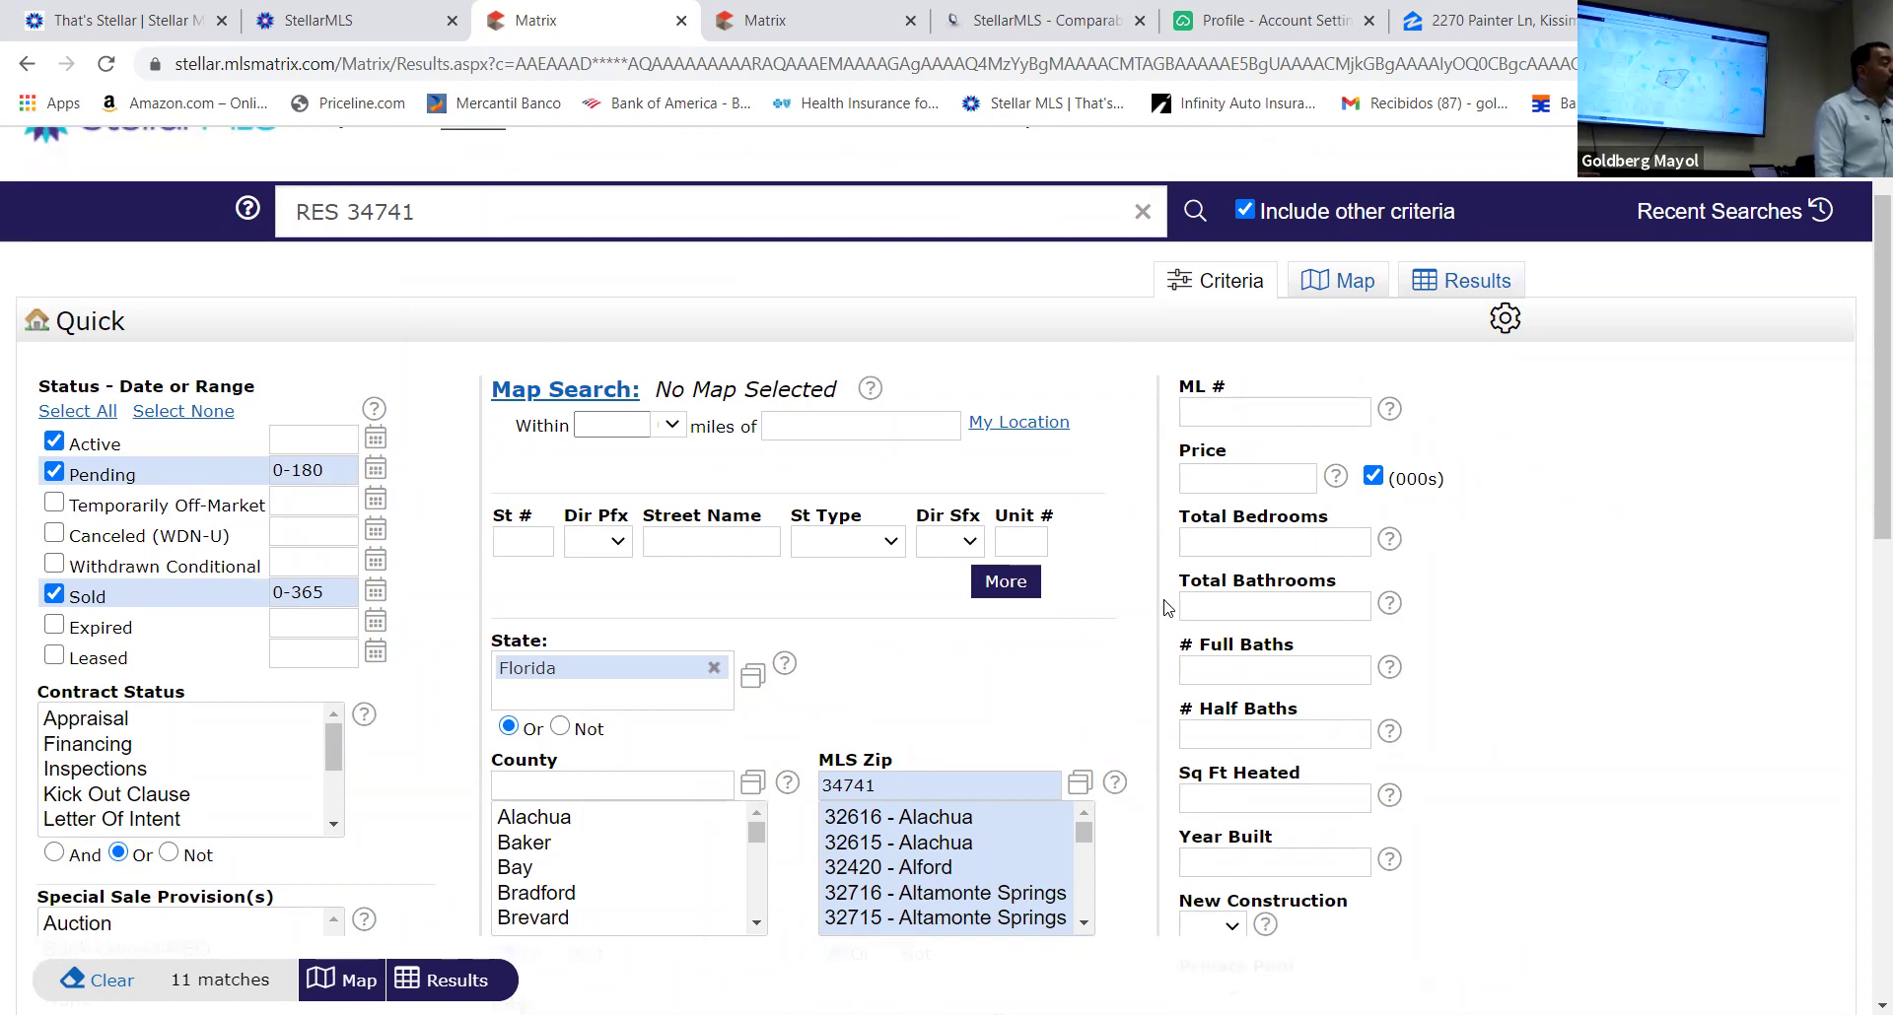
click(674, 428)
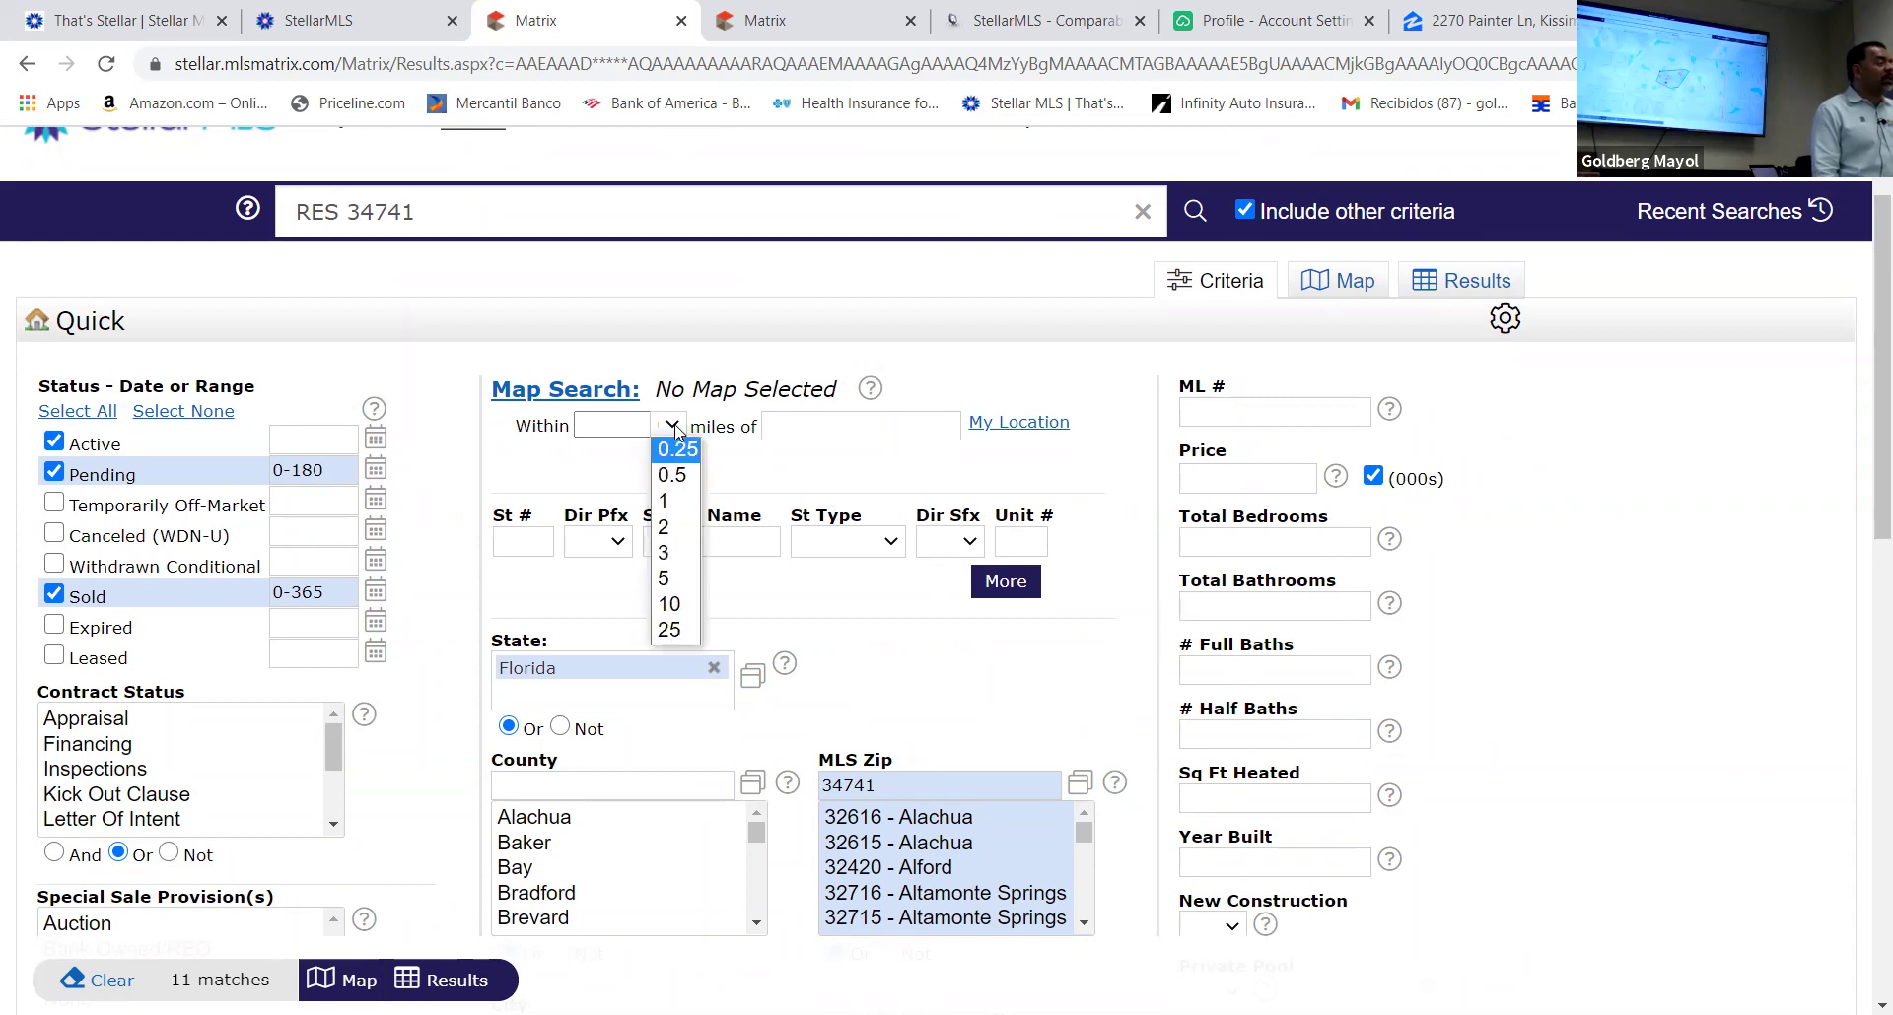
click(674, 428)
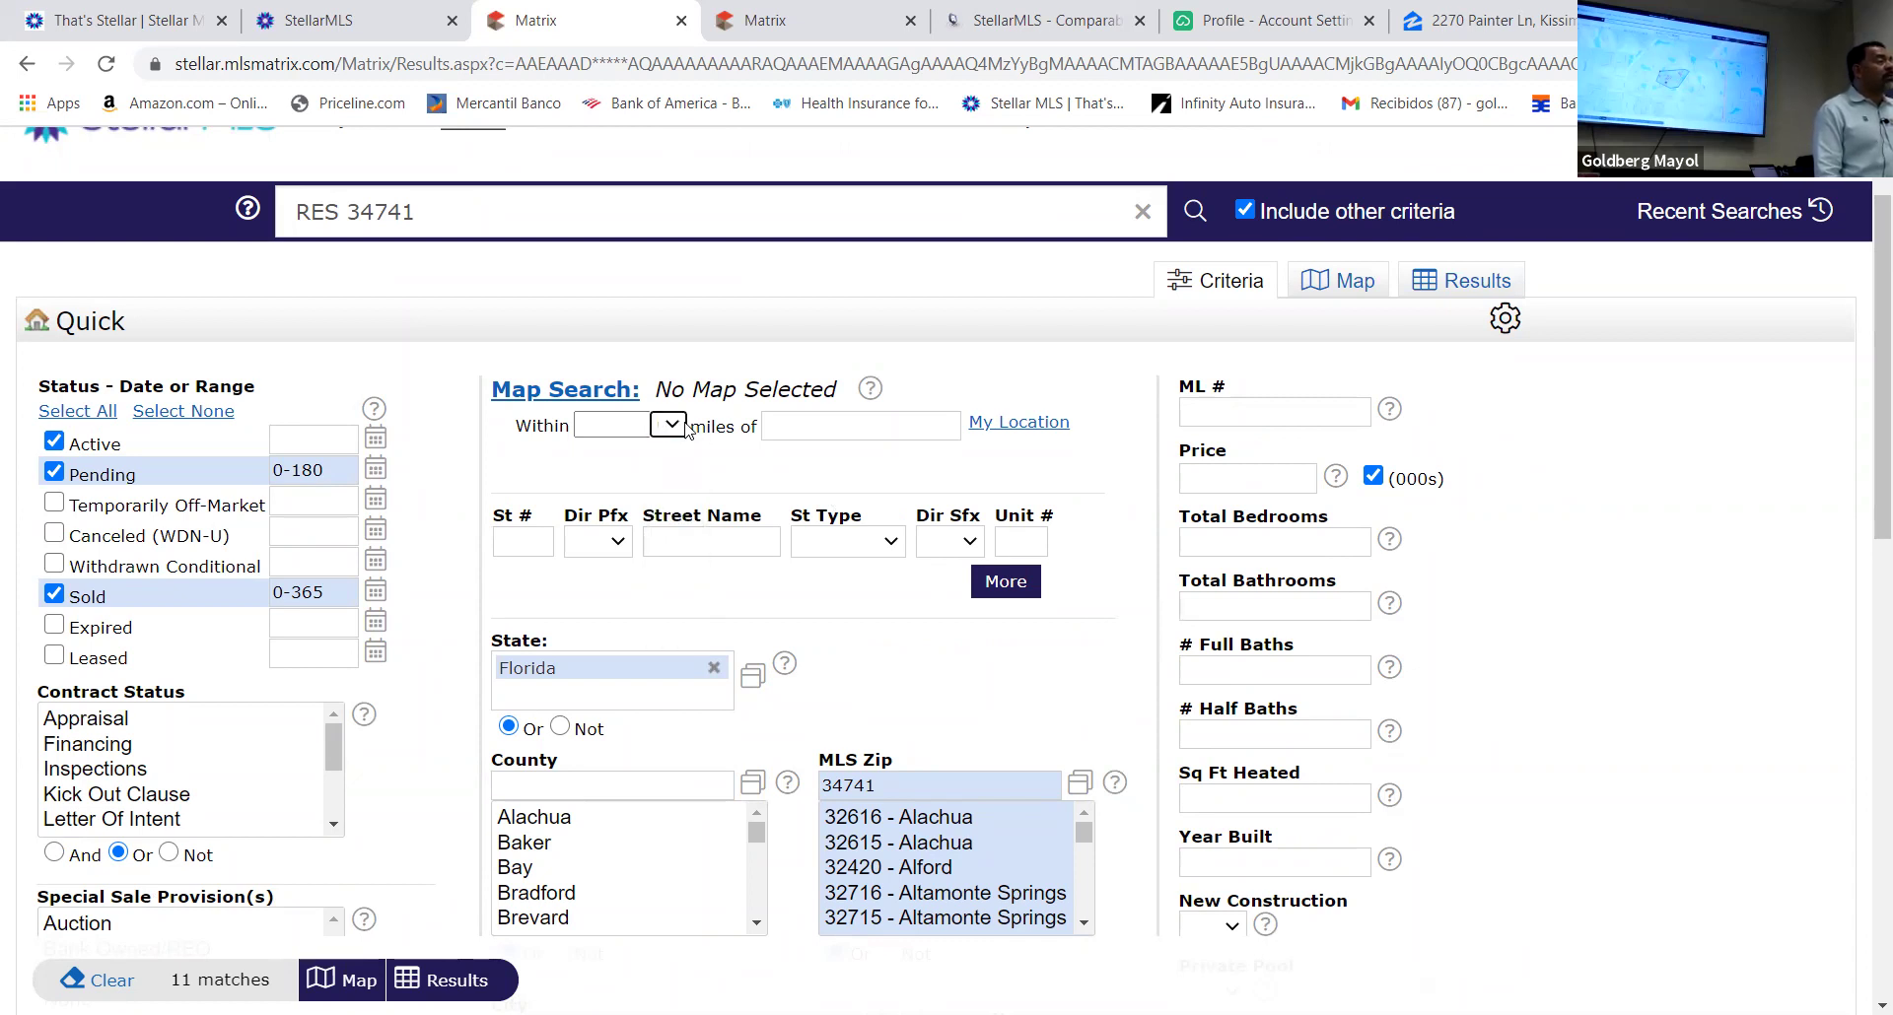
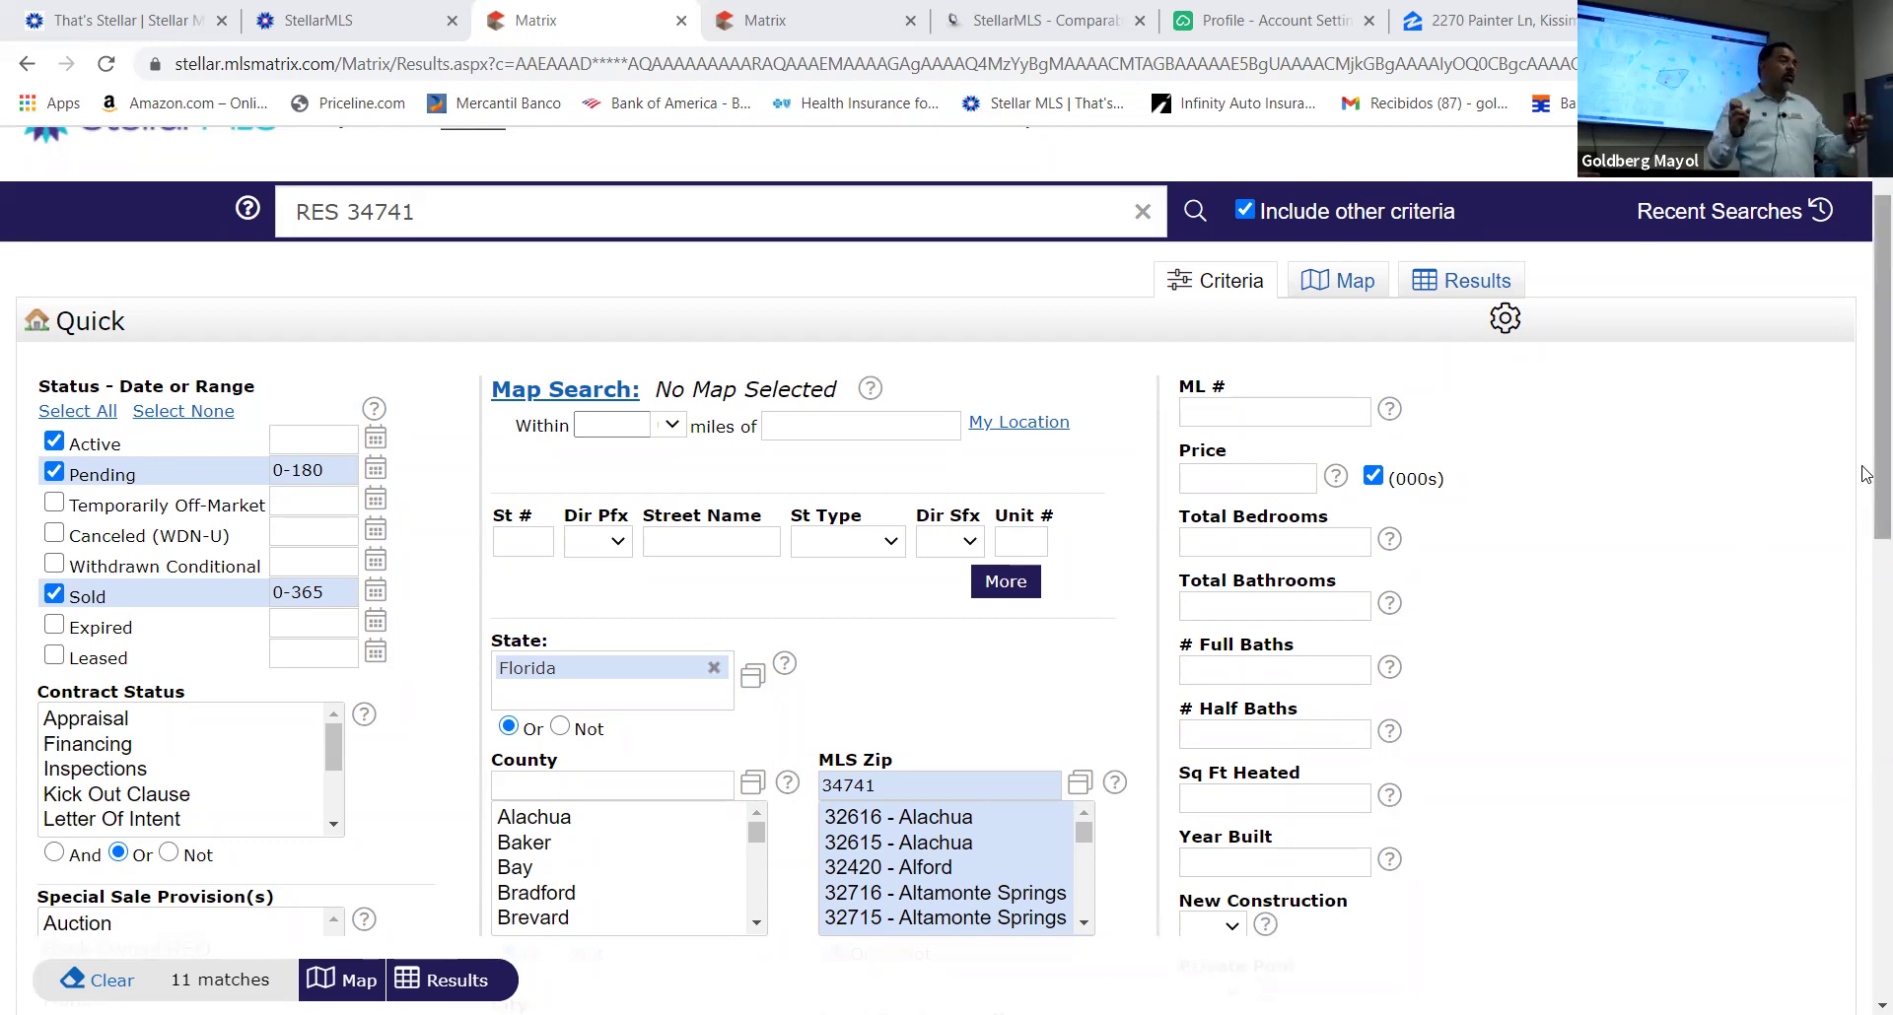
Show the 11 RES 34741 Cypress Reserve matches from the Quick search as results
scroll(1865, 740, down, 15)
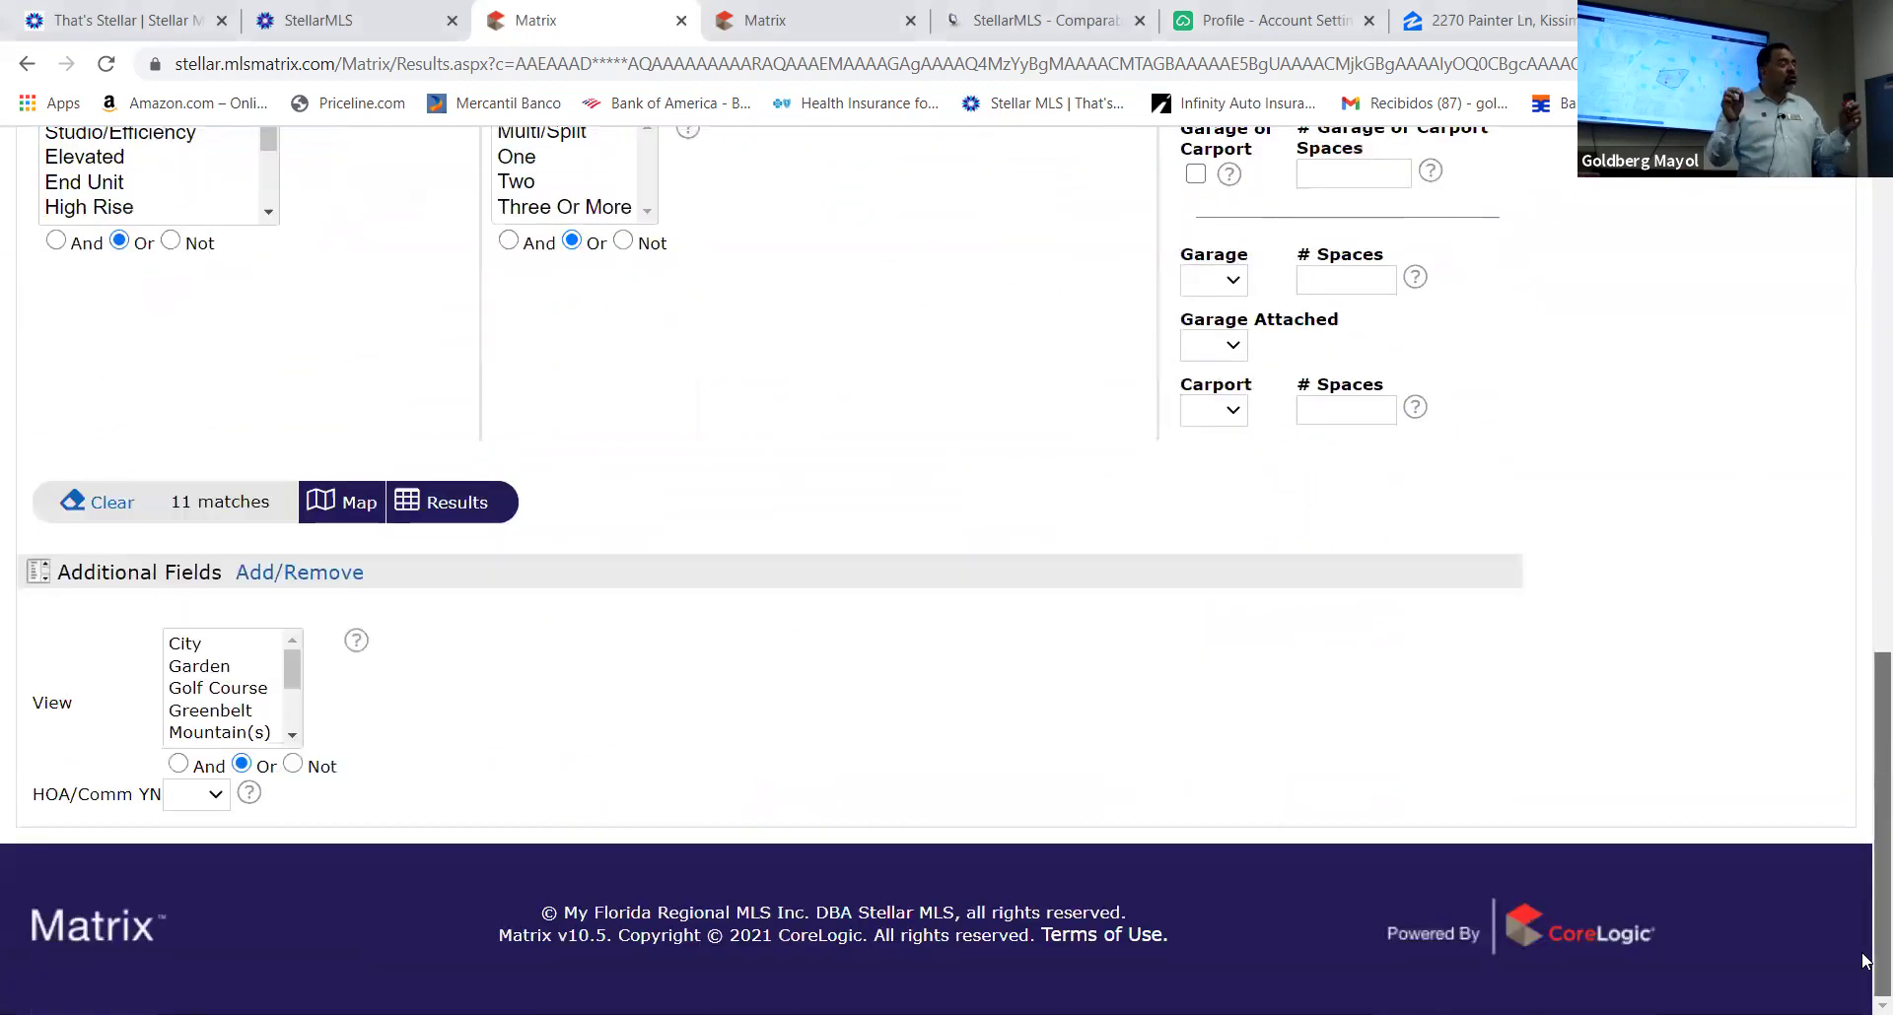
scroll(1862, 961, up, 5)
scroll(1865, 905, down, 4)
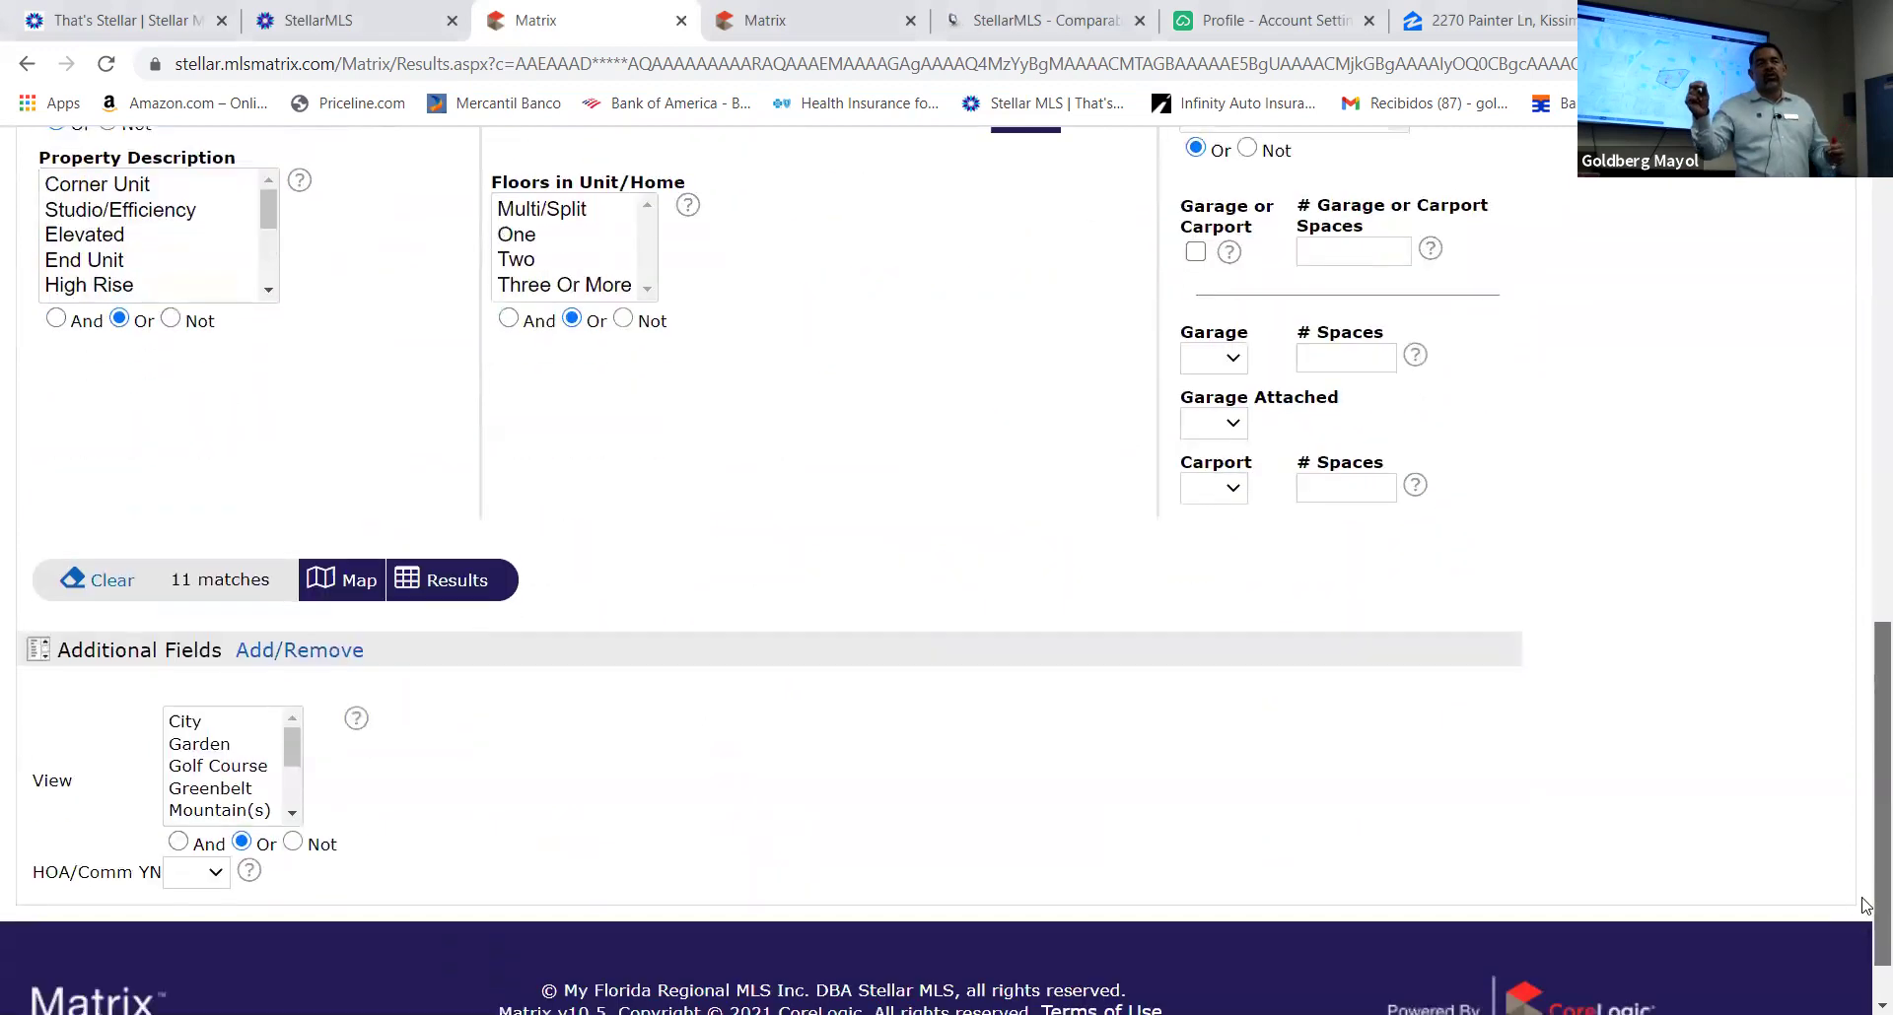
scroll(1865, 867, up, 3)
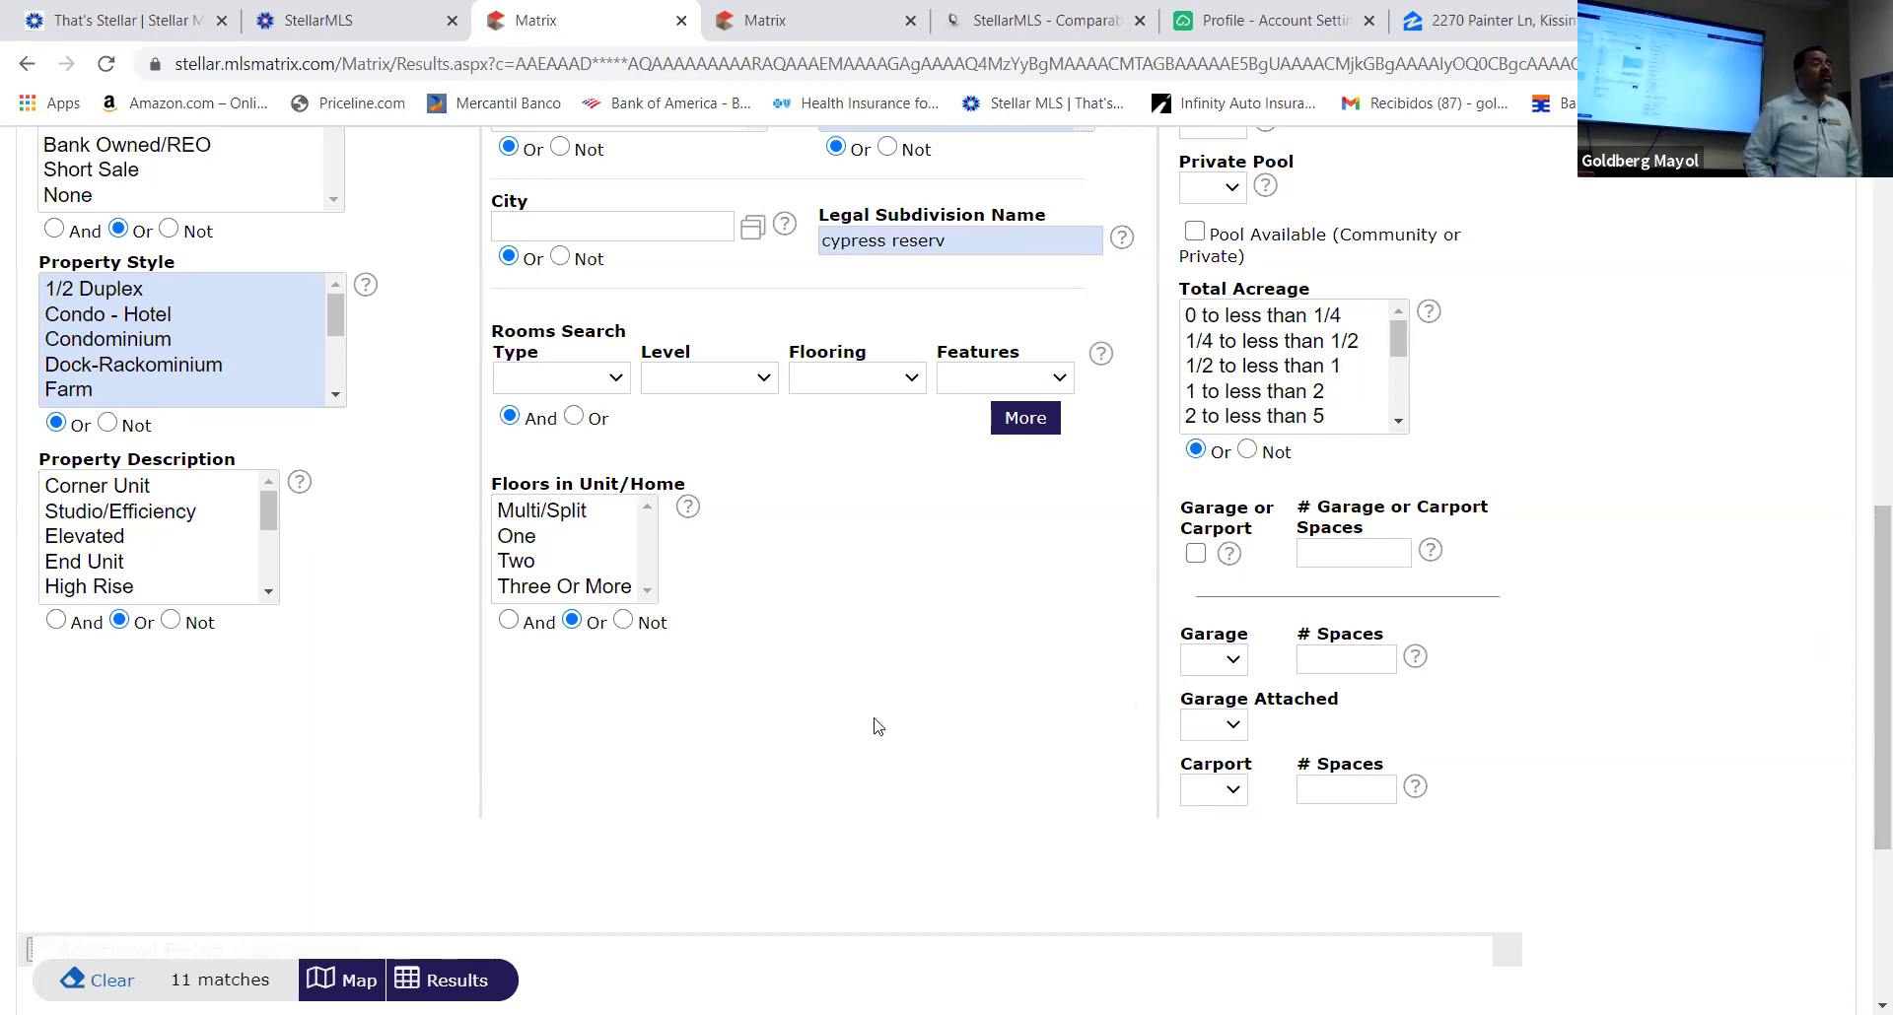
scroll(882, 718, up, 10)
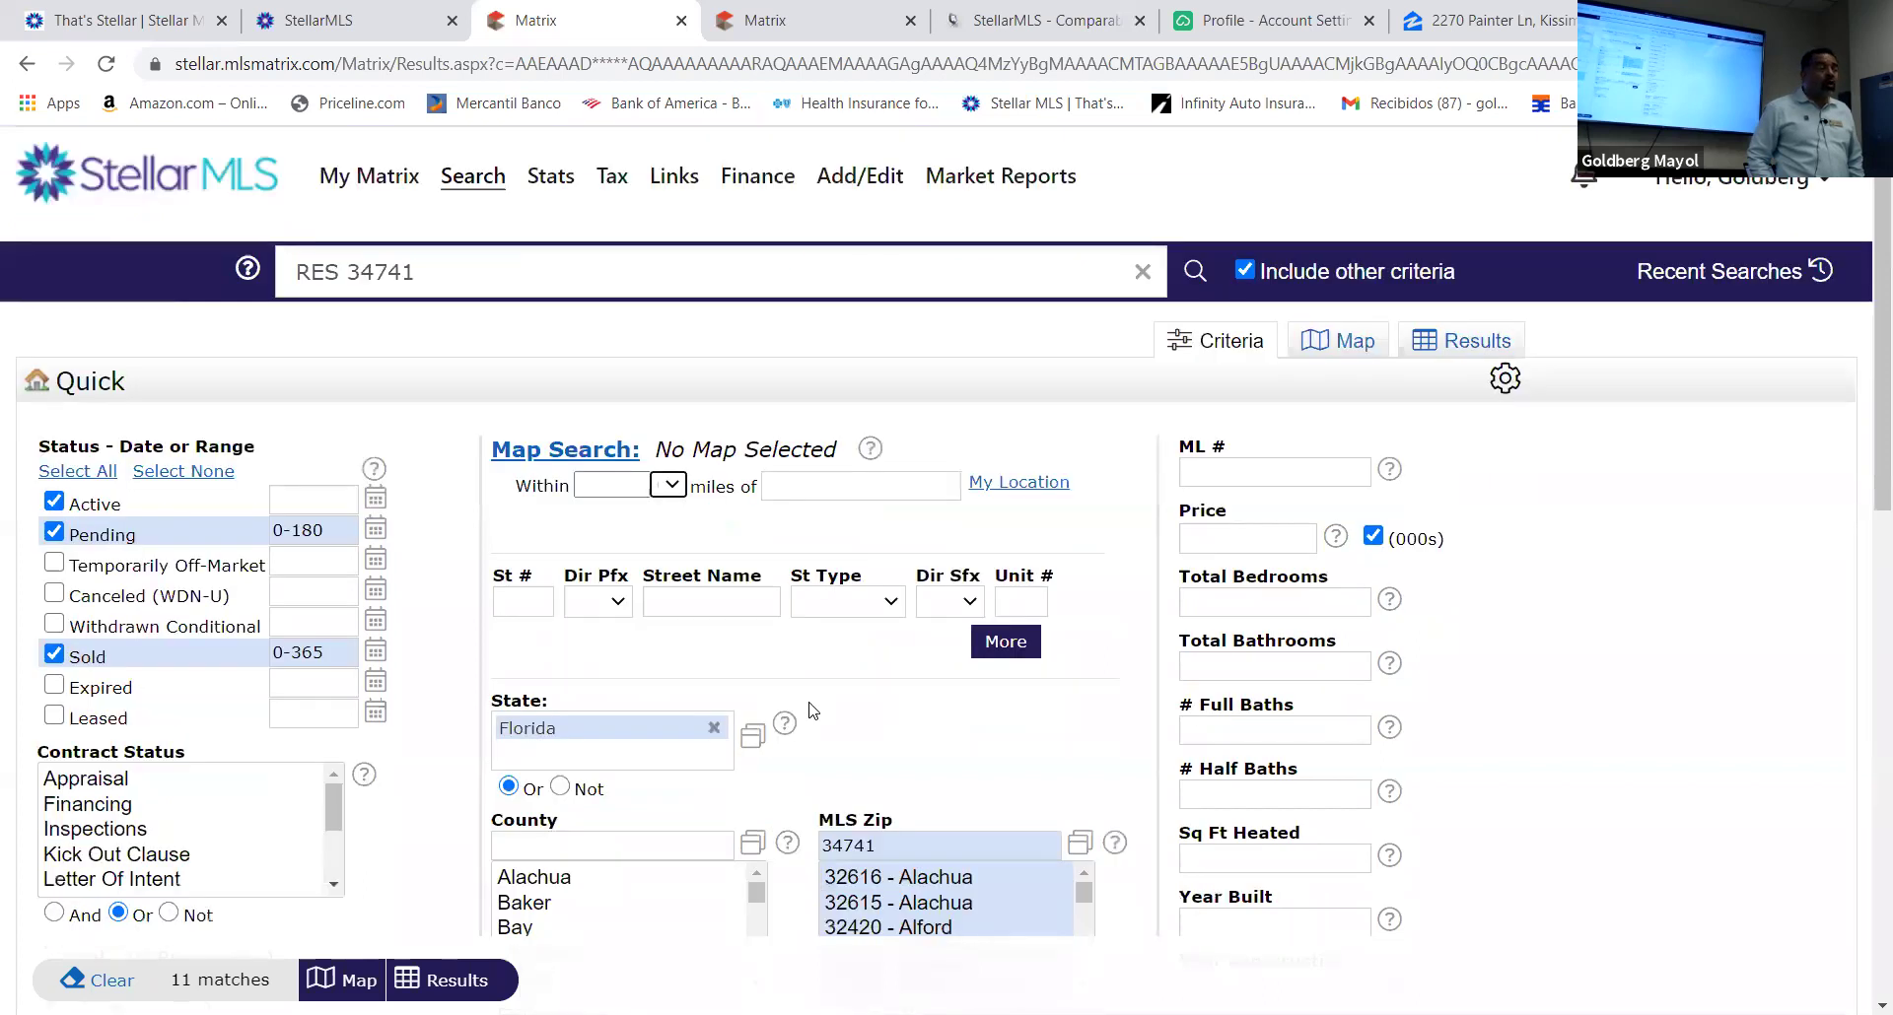
scroll(808, 710, down, 10)
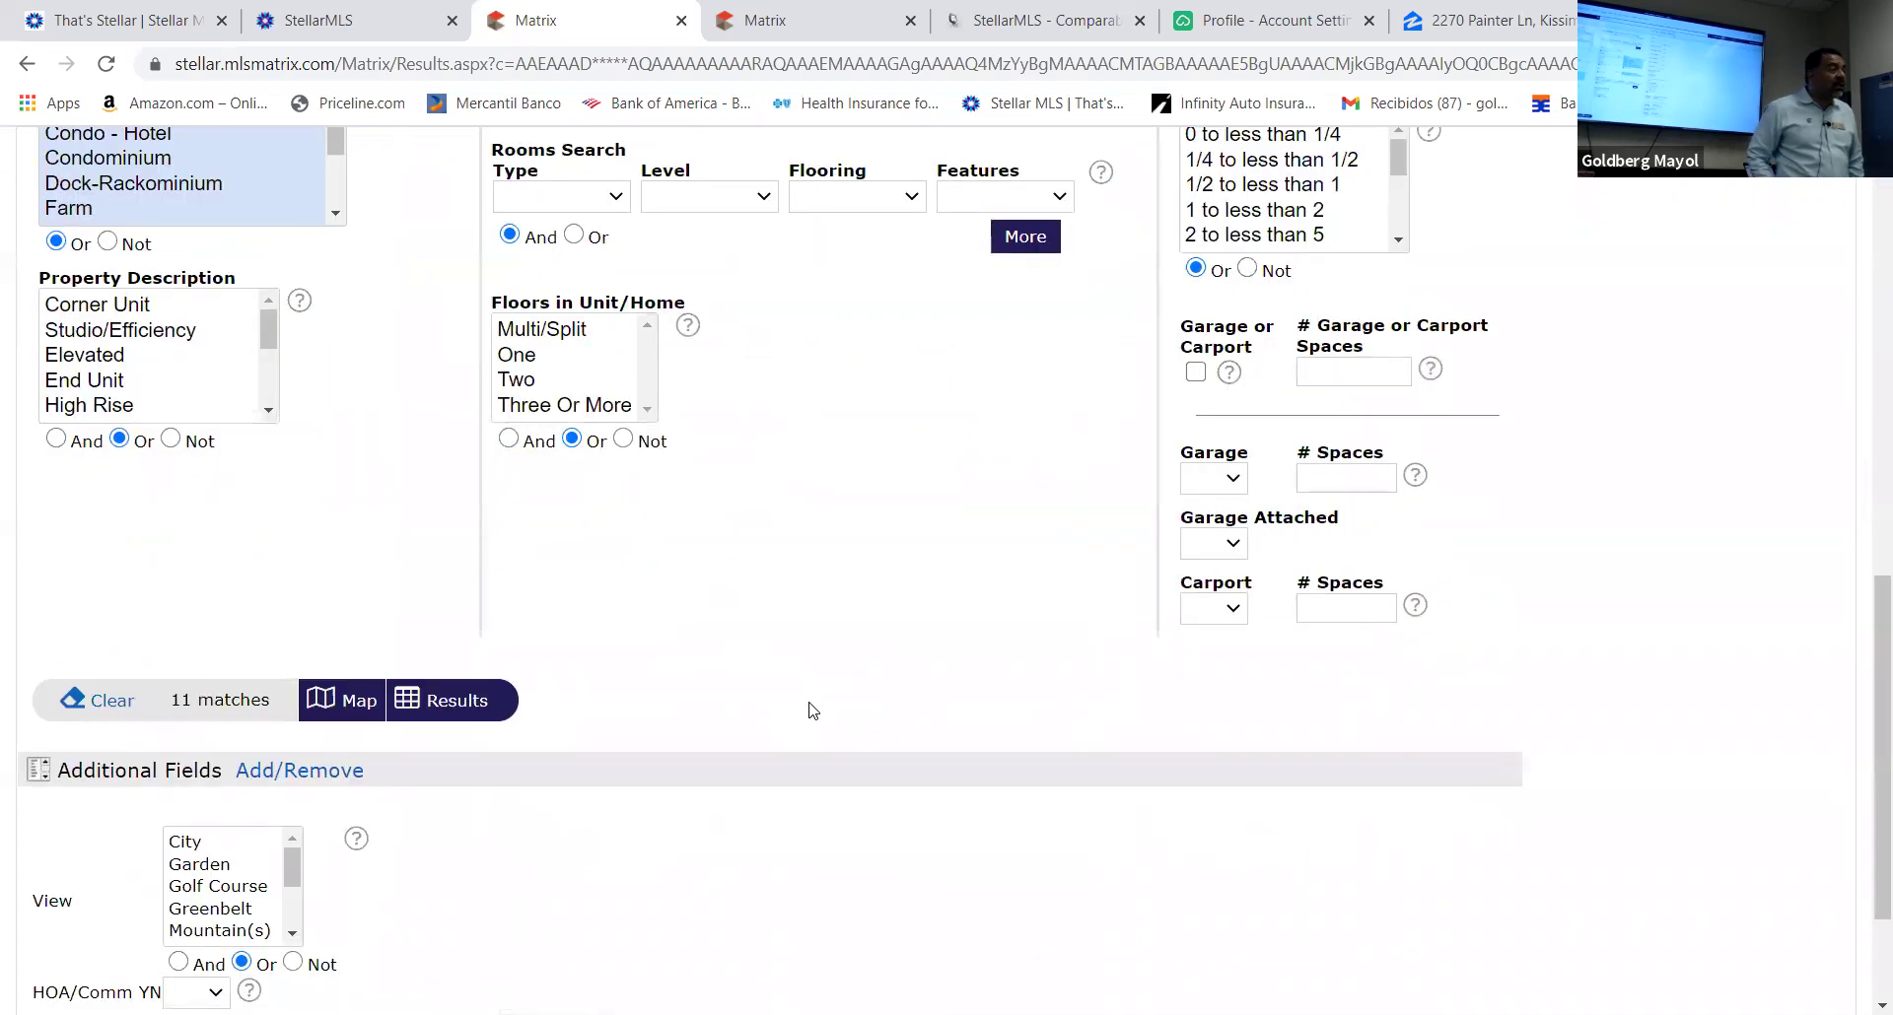
scroll(813, 709, down, 2)
scroll(810, 706, up, 10)
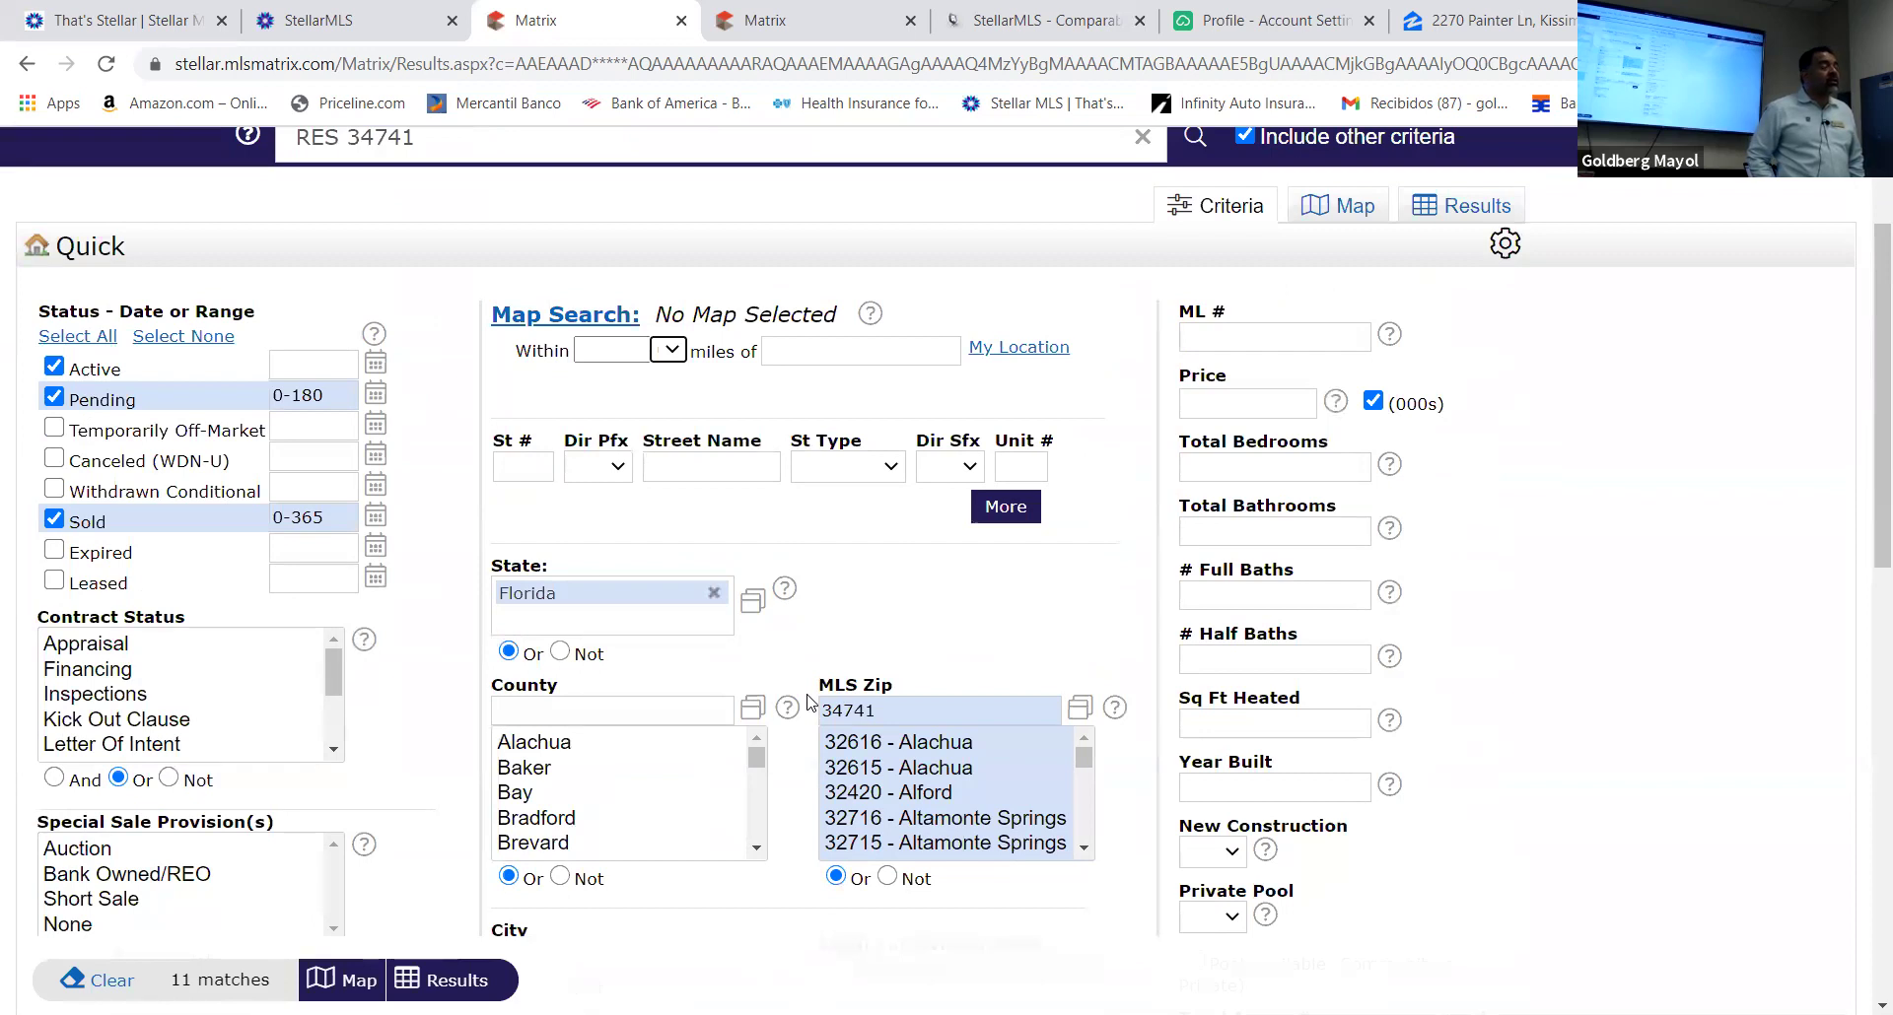
scroll(808, 702, down, 10)
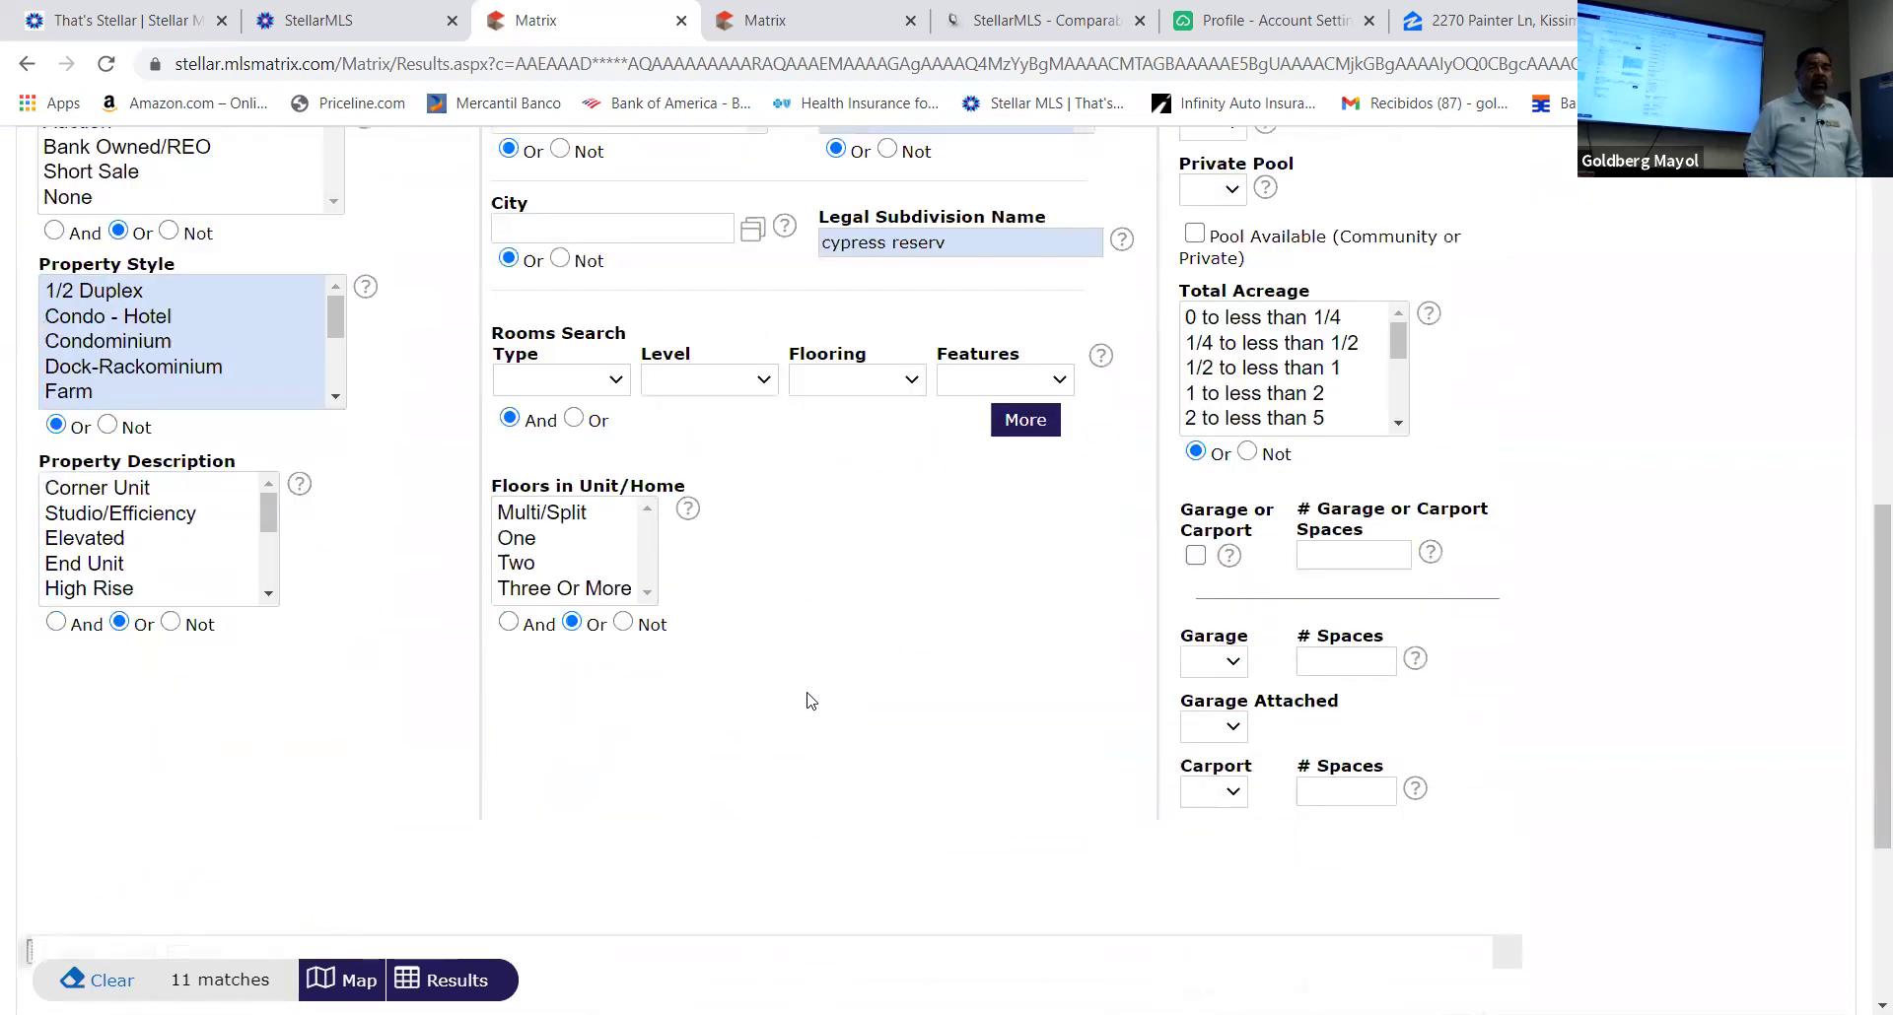
scroll(808, 700, up, 10)
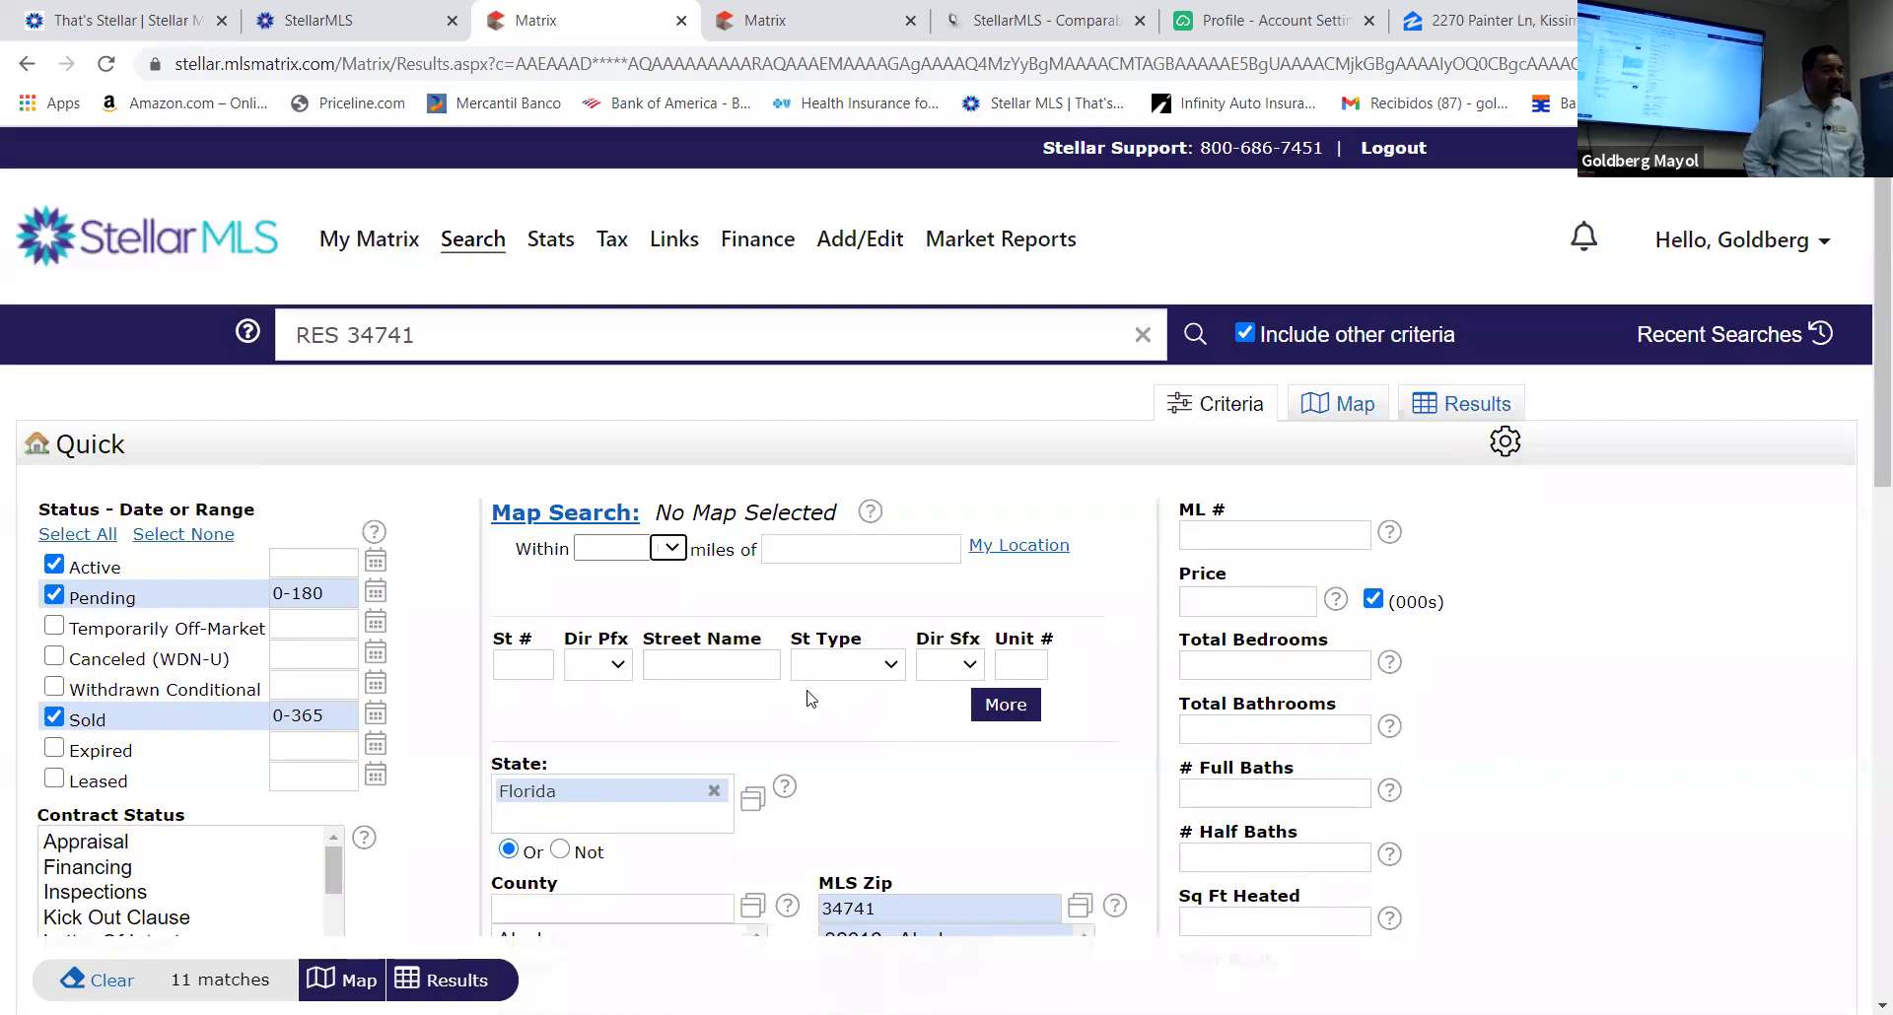
scroll(808, 700, down, 5)
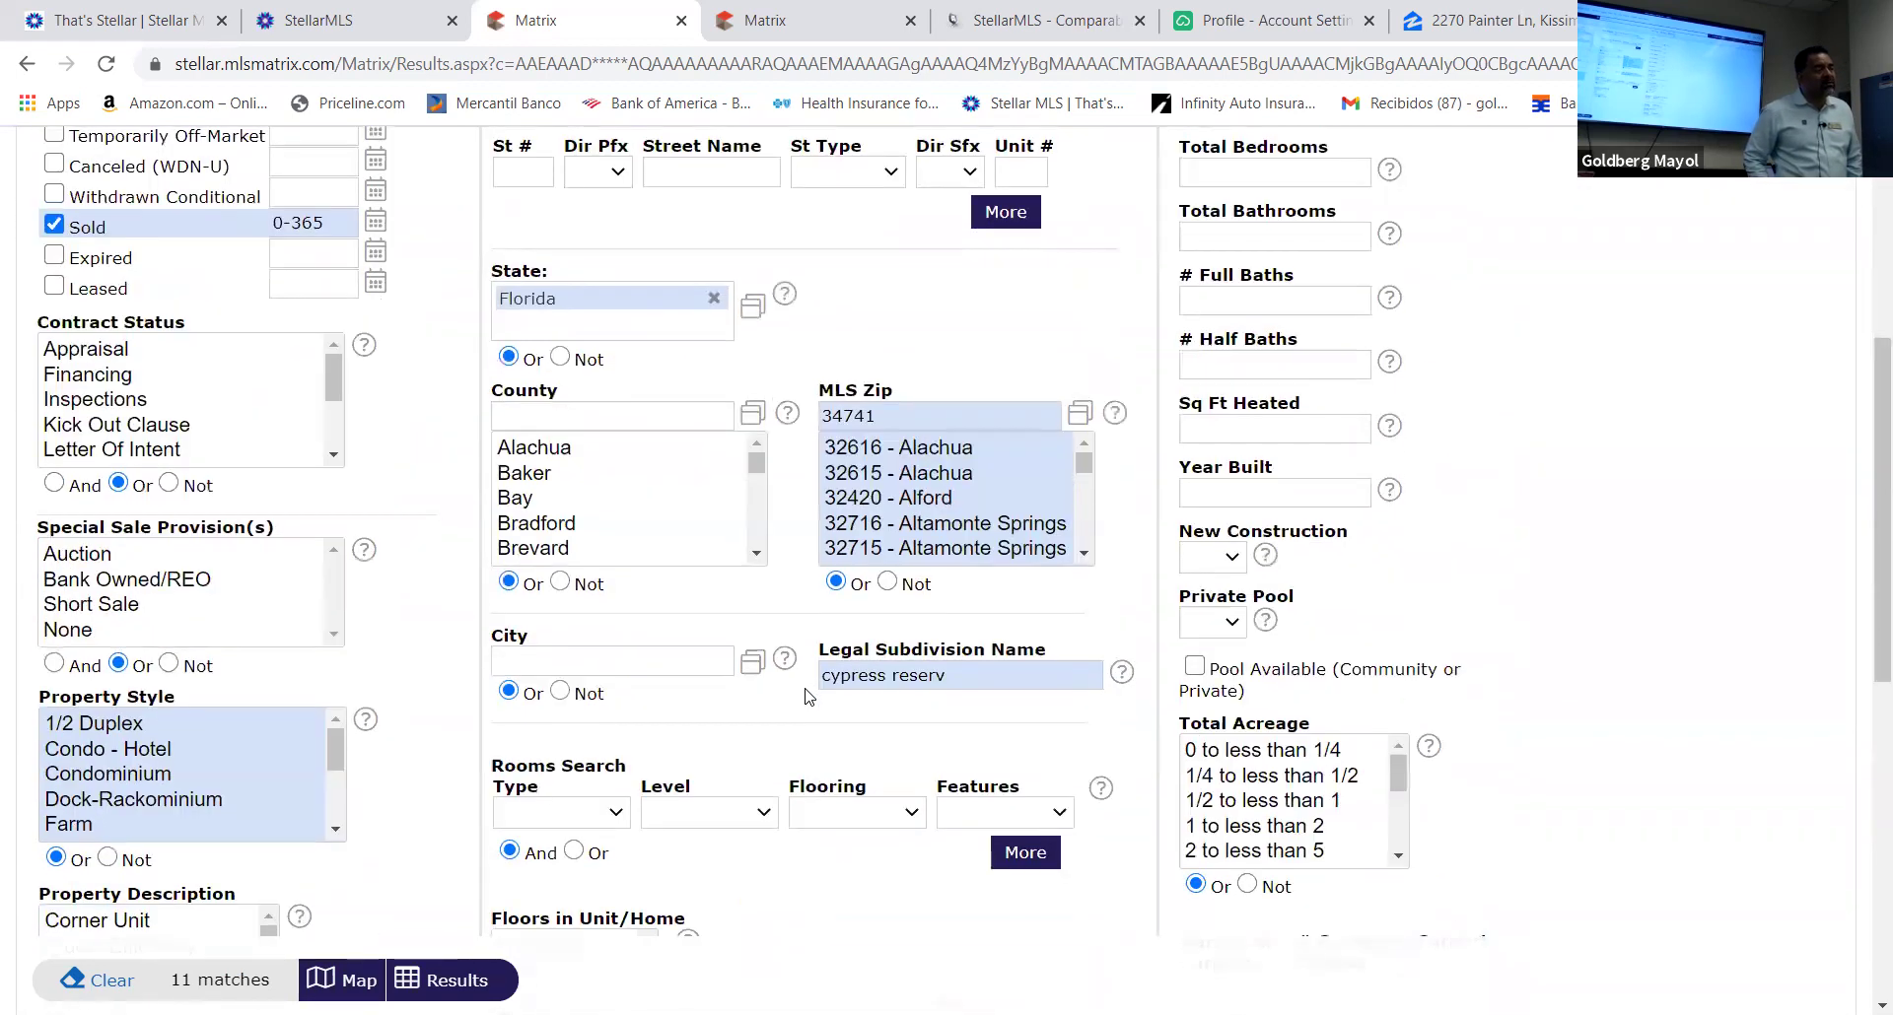
scroll(809, 694, down, 5)
scroll(809, 694, up, 10)
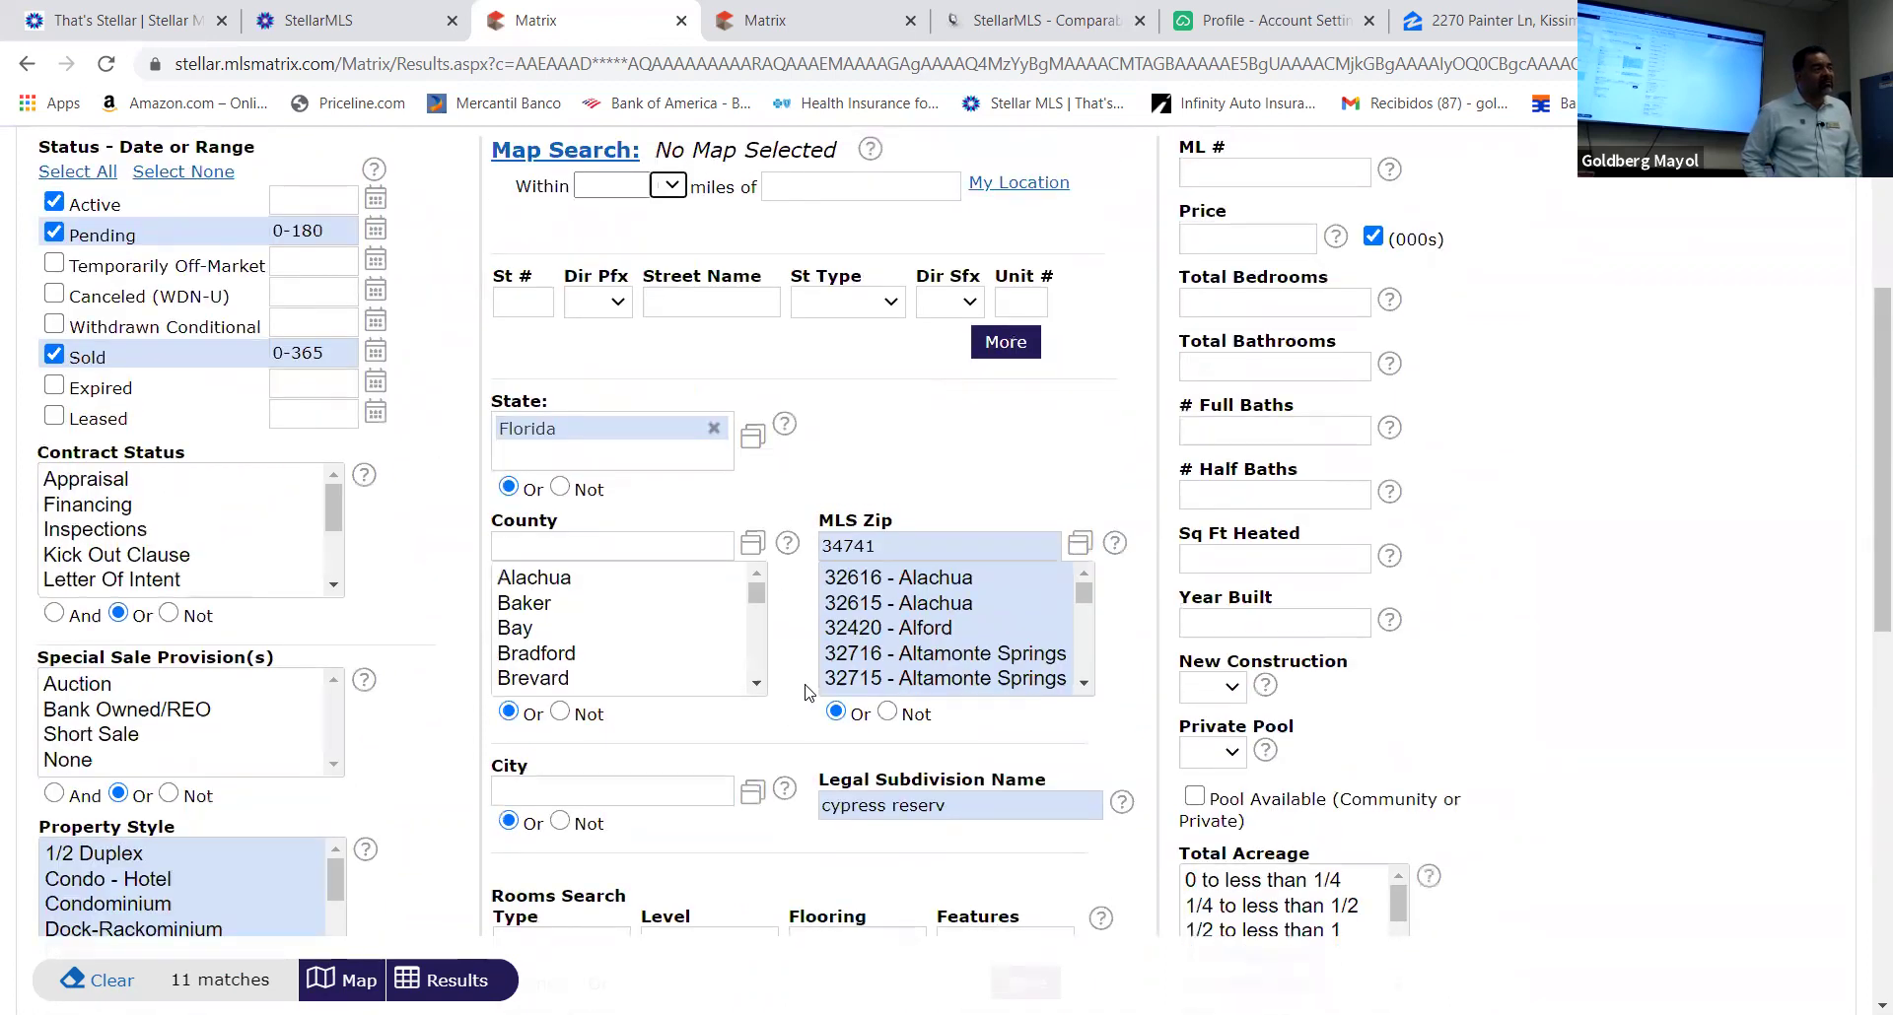
scroll(805, 692, down, 1)
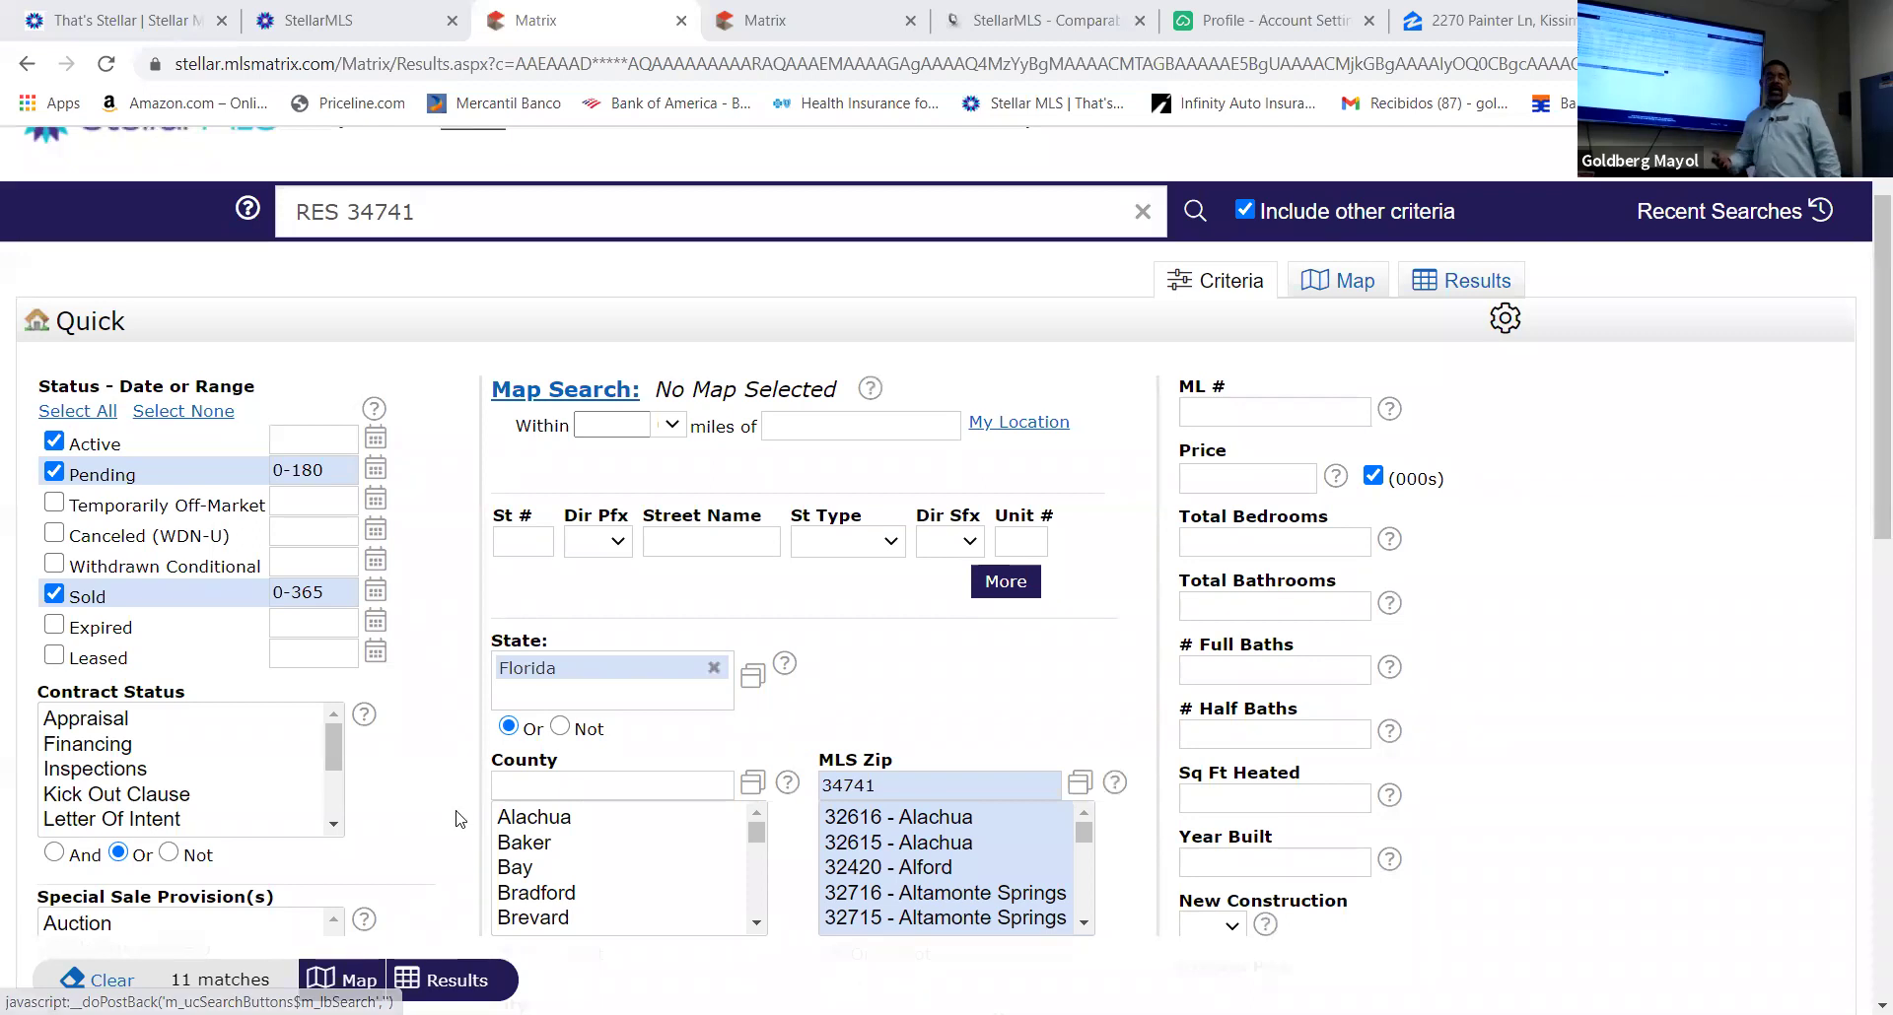
scroll(528, 739, up, 2)
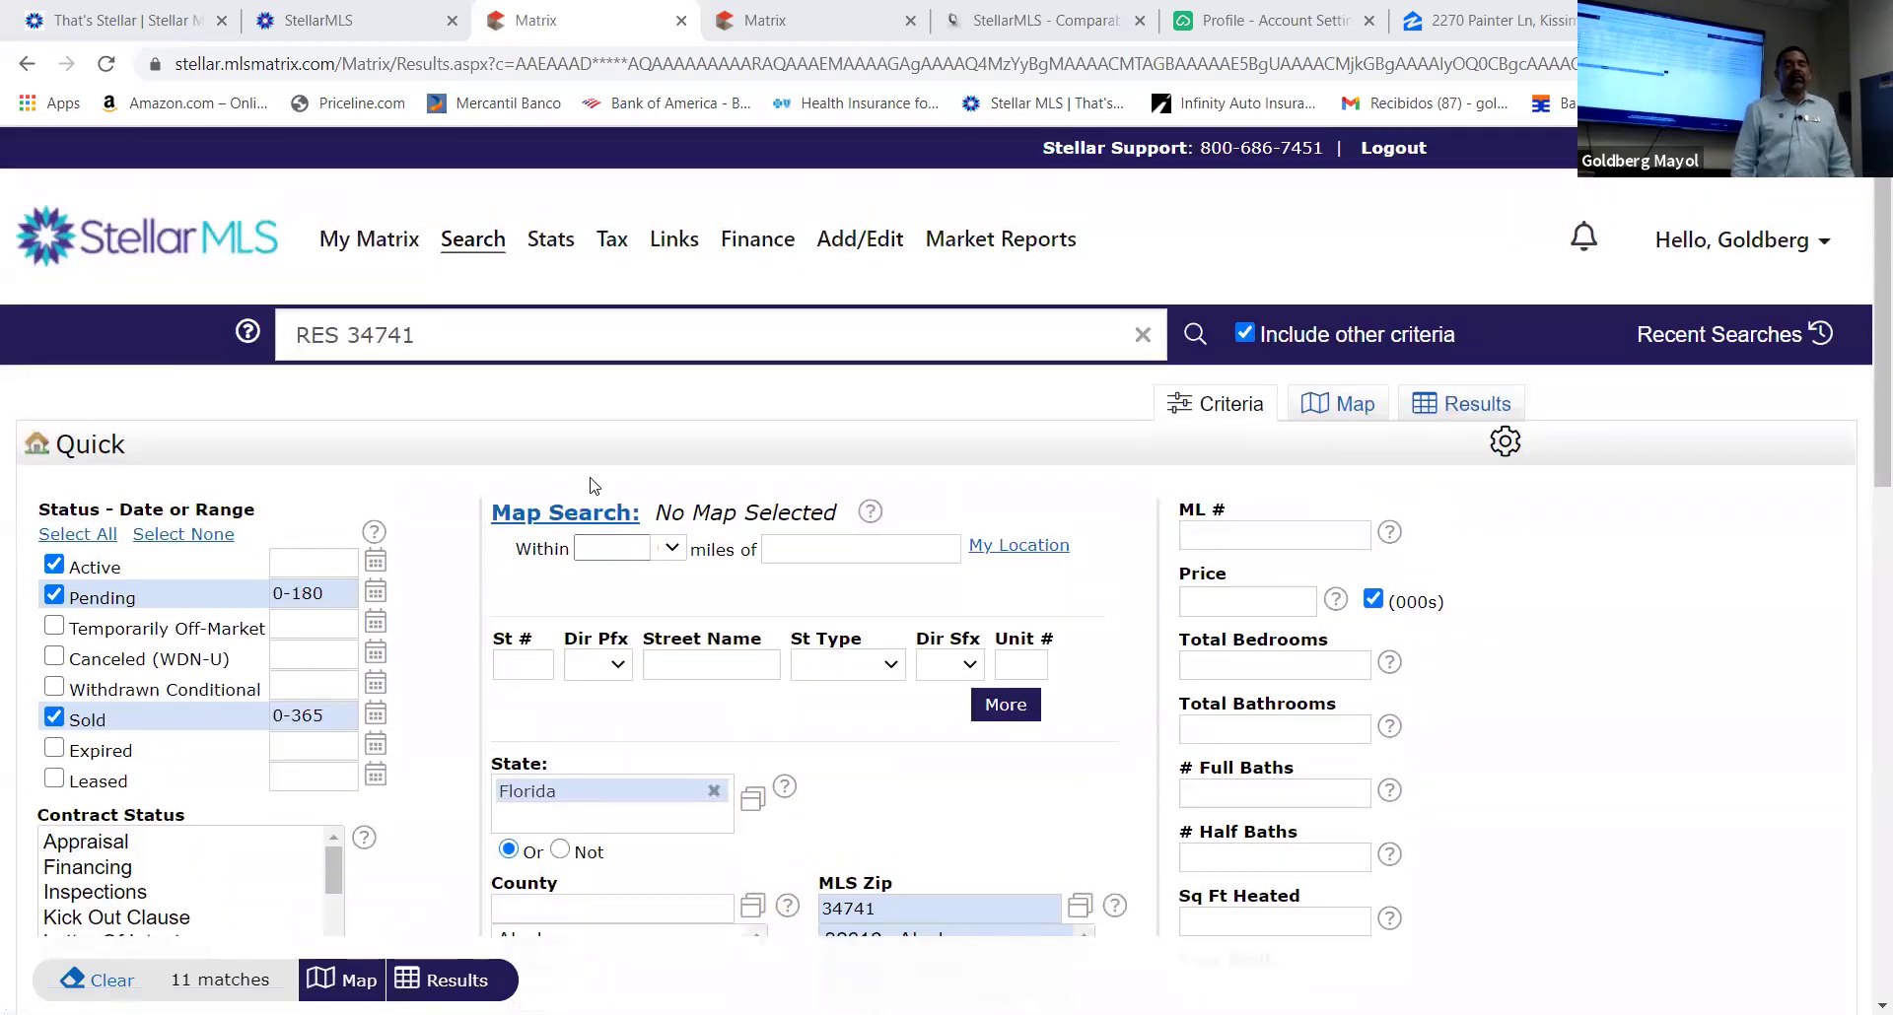
scroll(534, 577, down, 6)
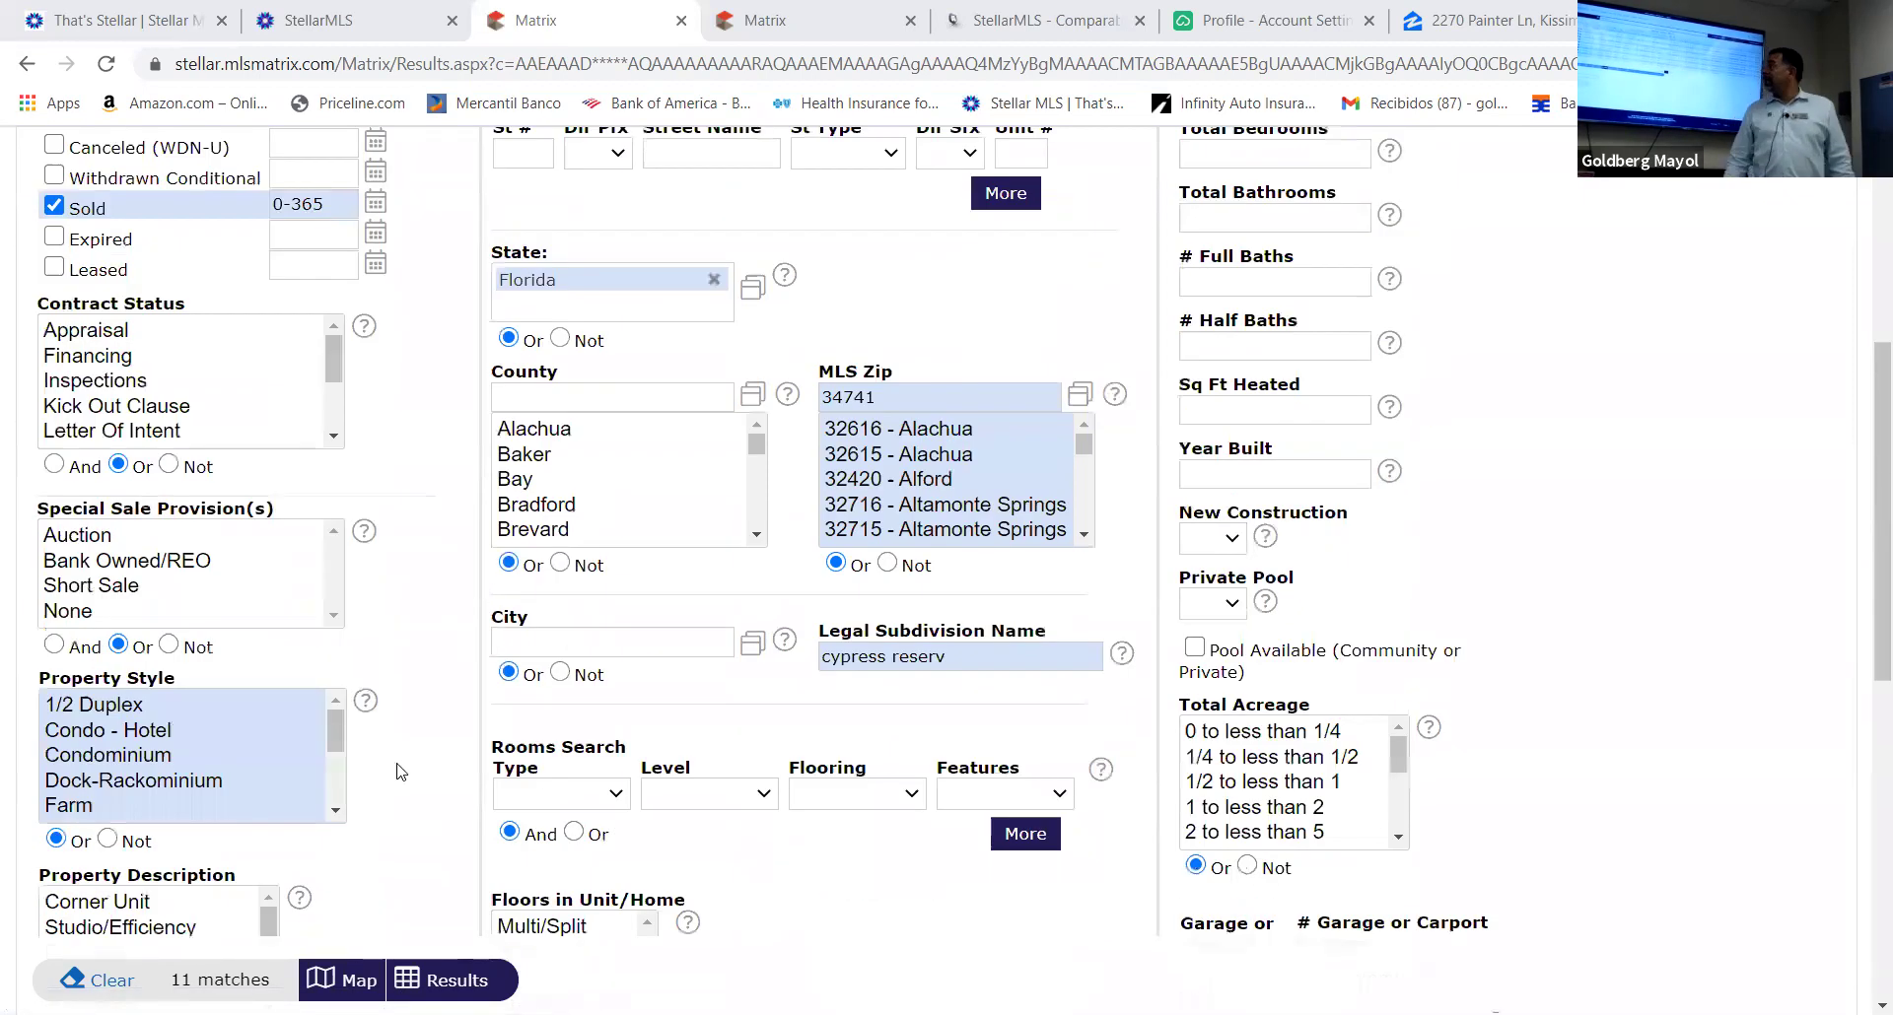
click(456, 980)
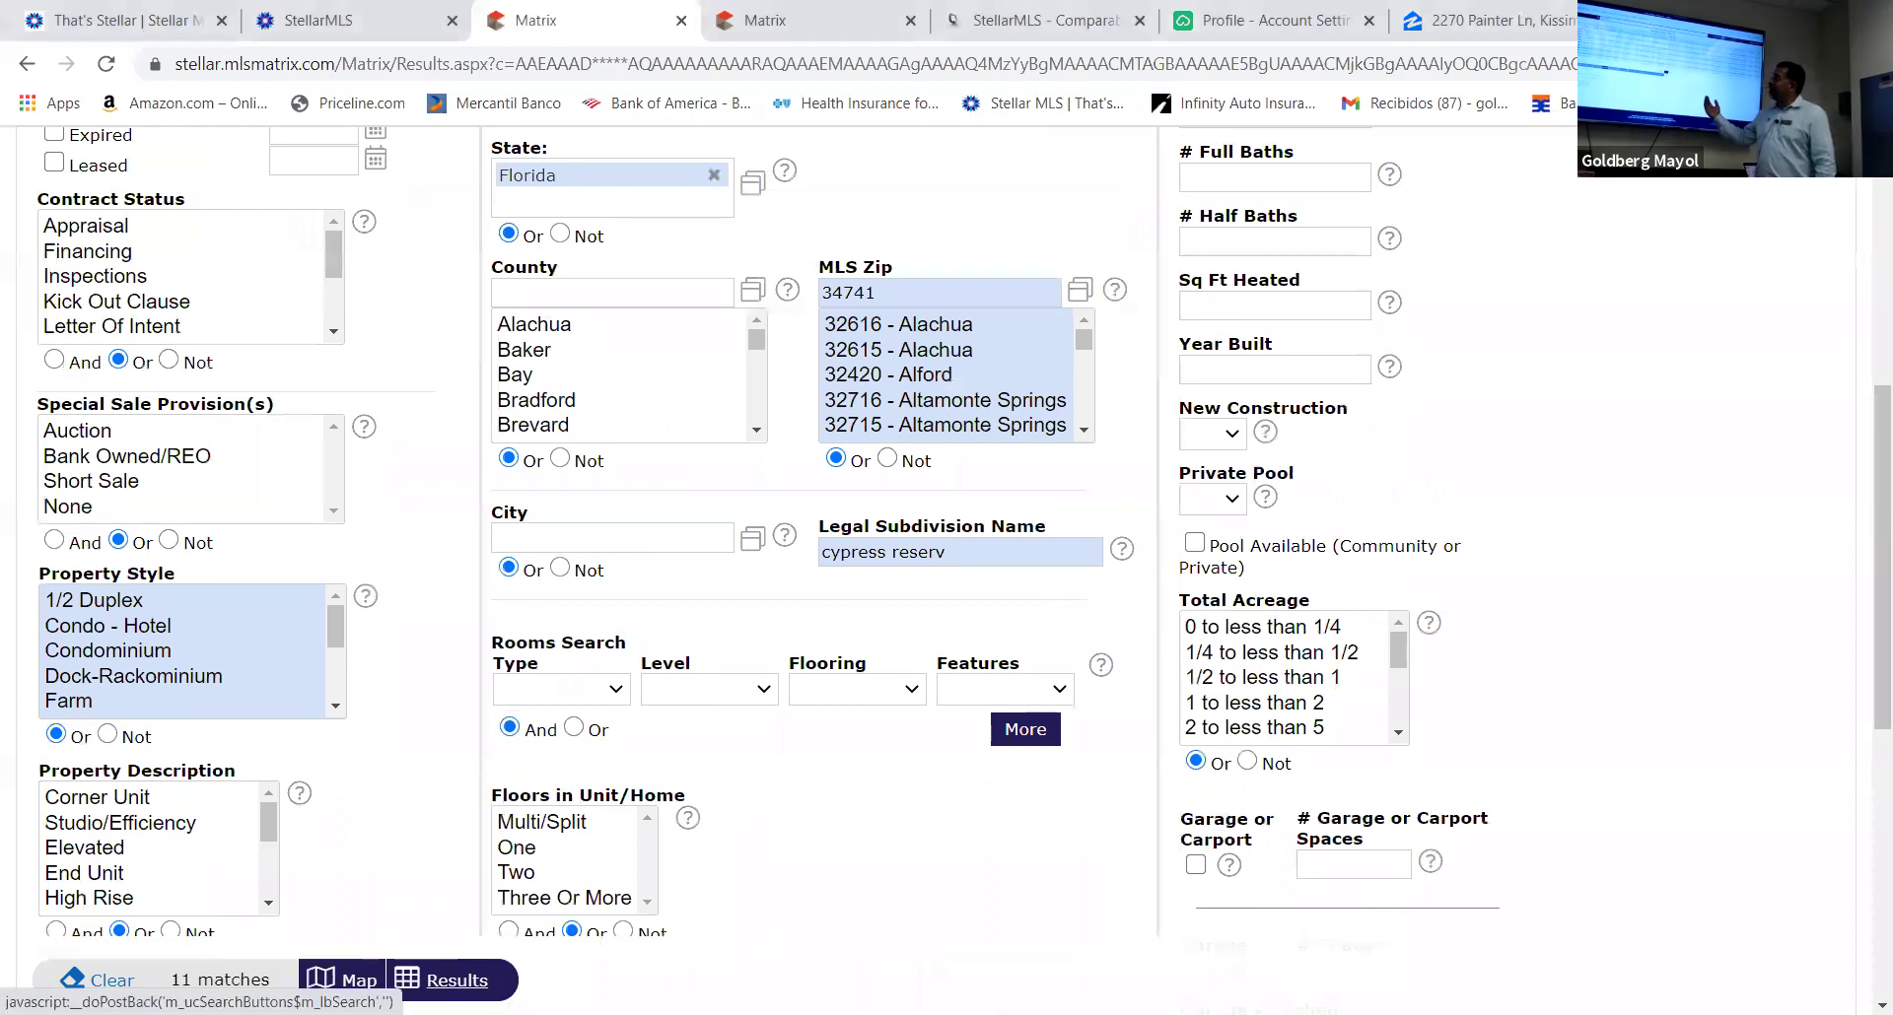
scroll(563, 765, up, 4)
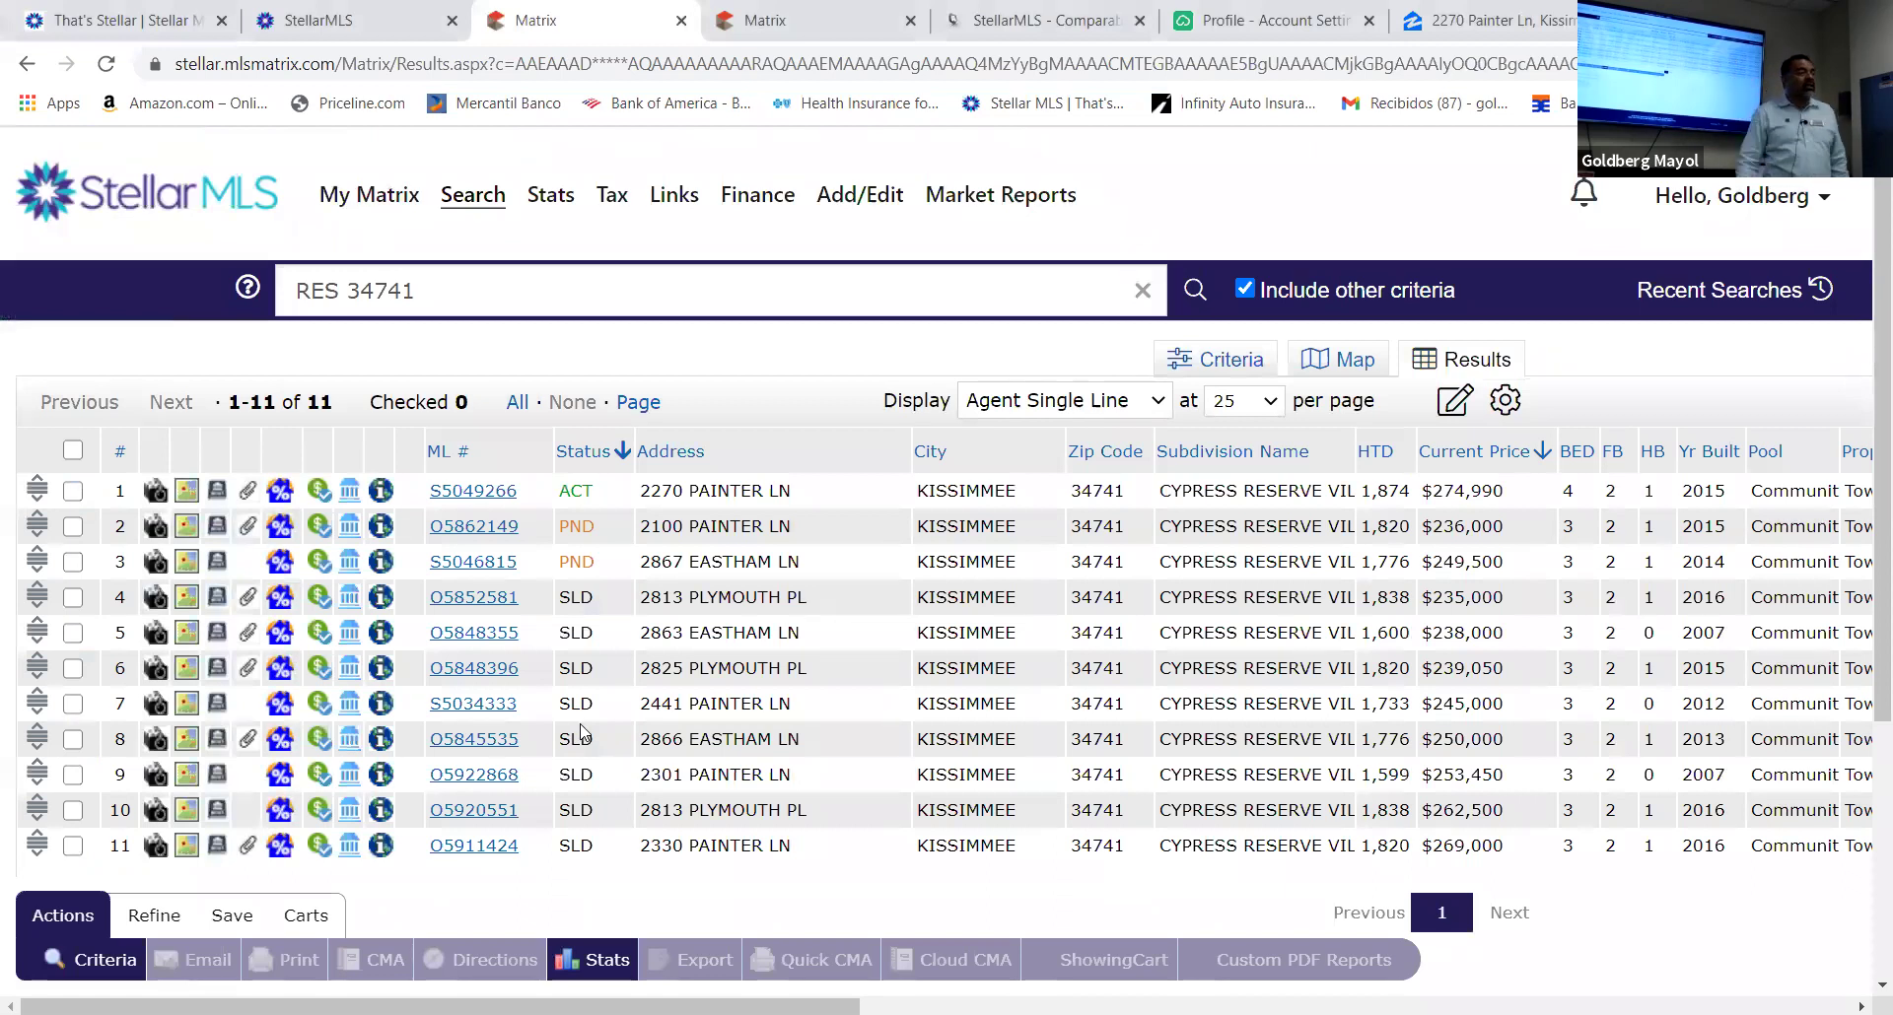
scroll(579, 690, up, 1)
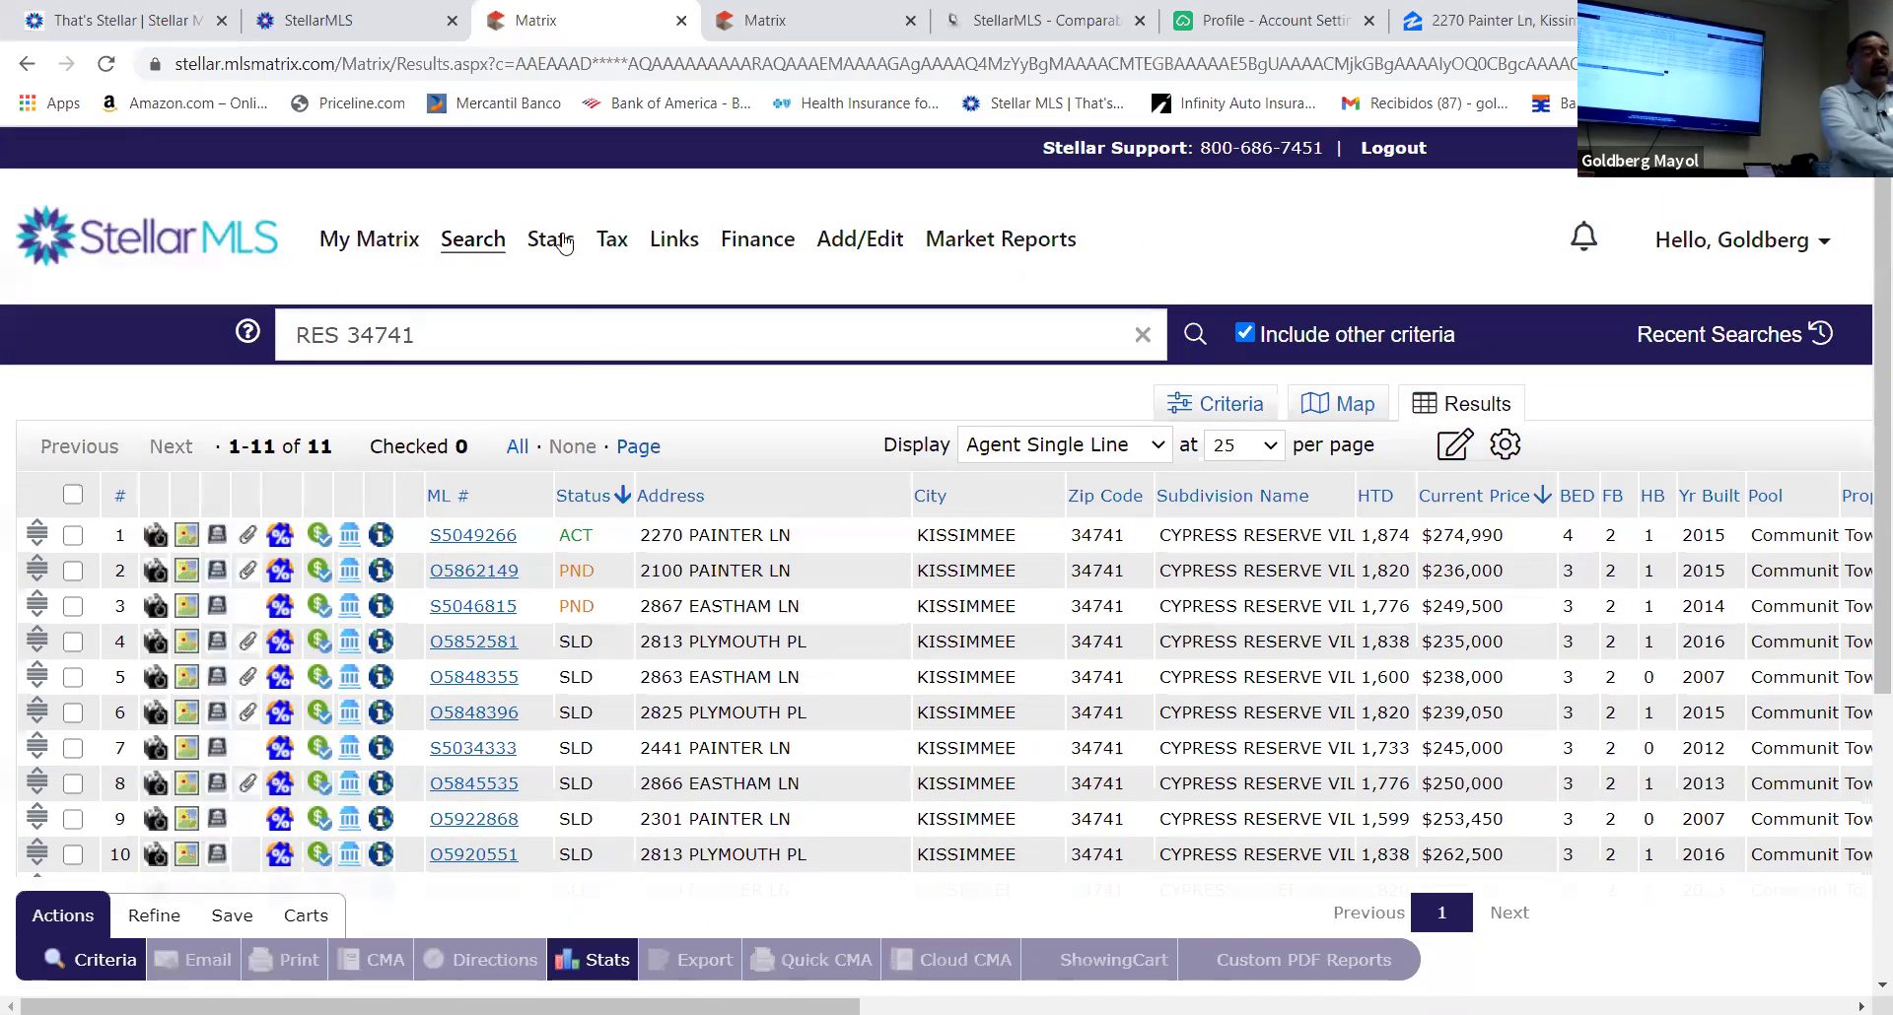
mouse_move(537, 240)
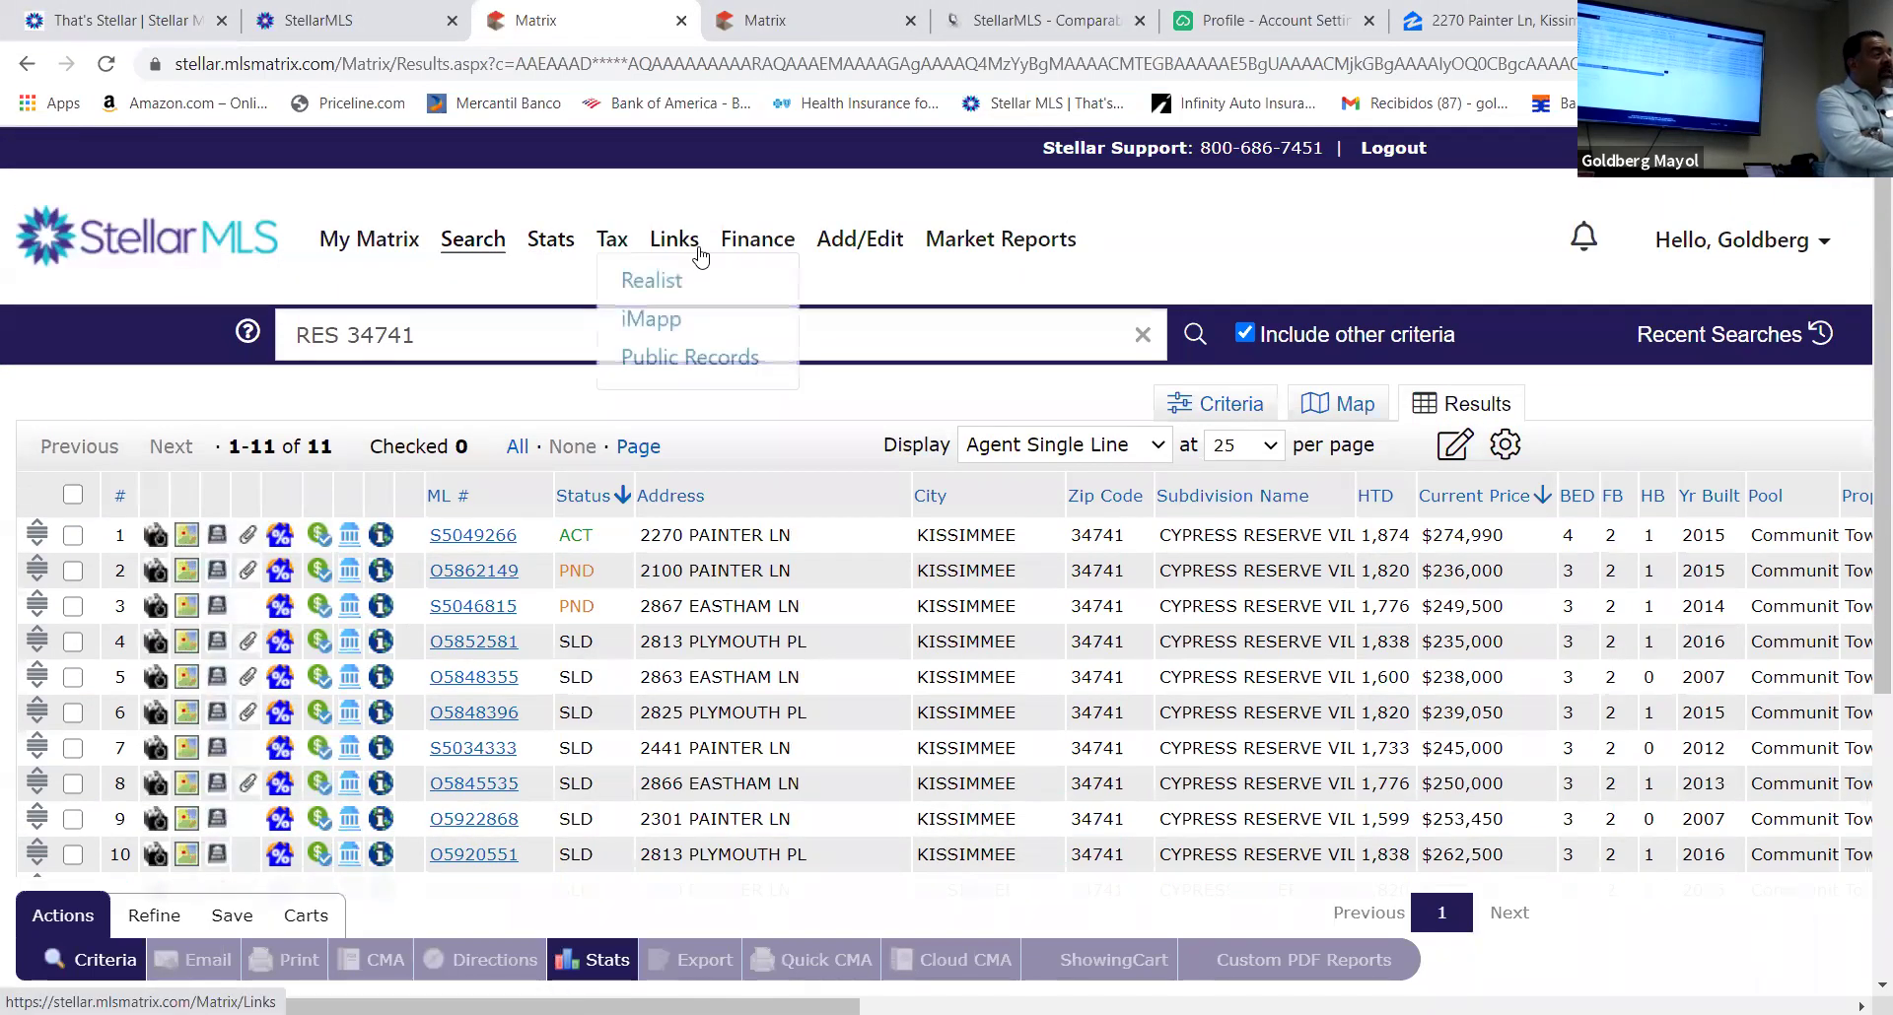
mouse_move(846, 247)
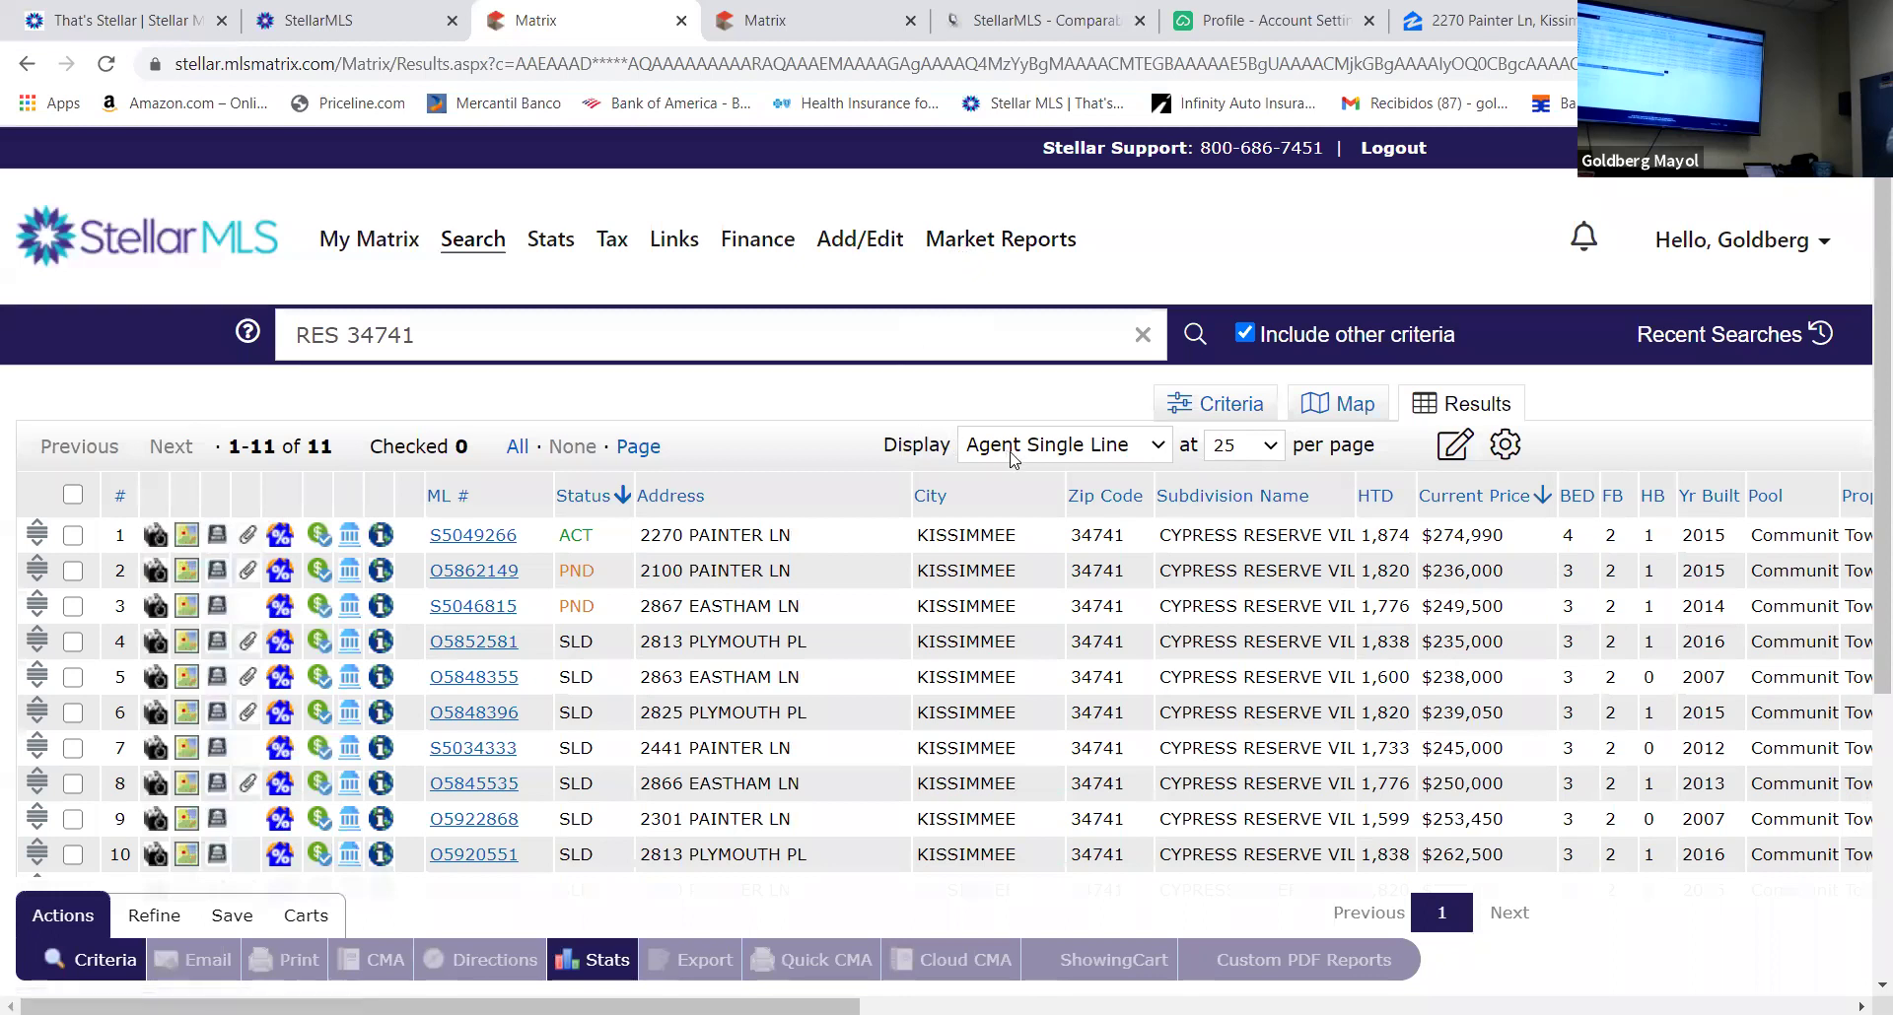
click(1157, 445)
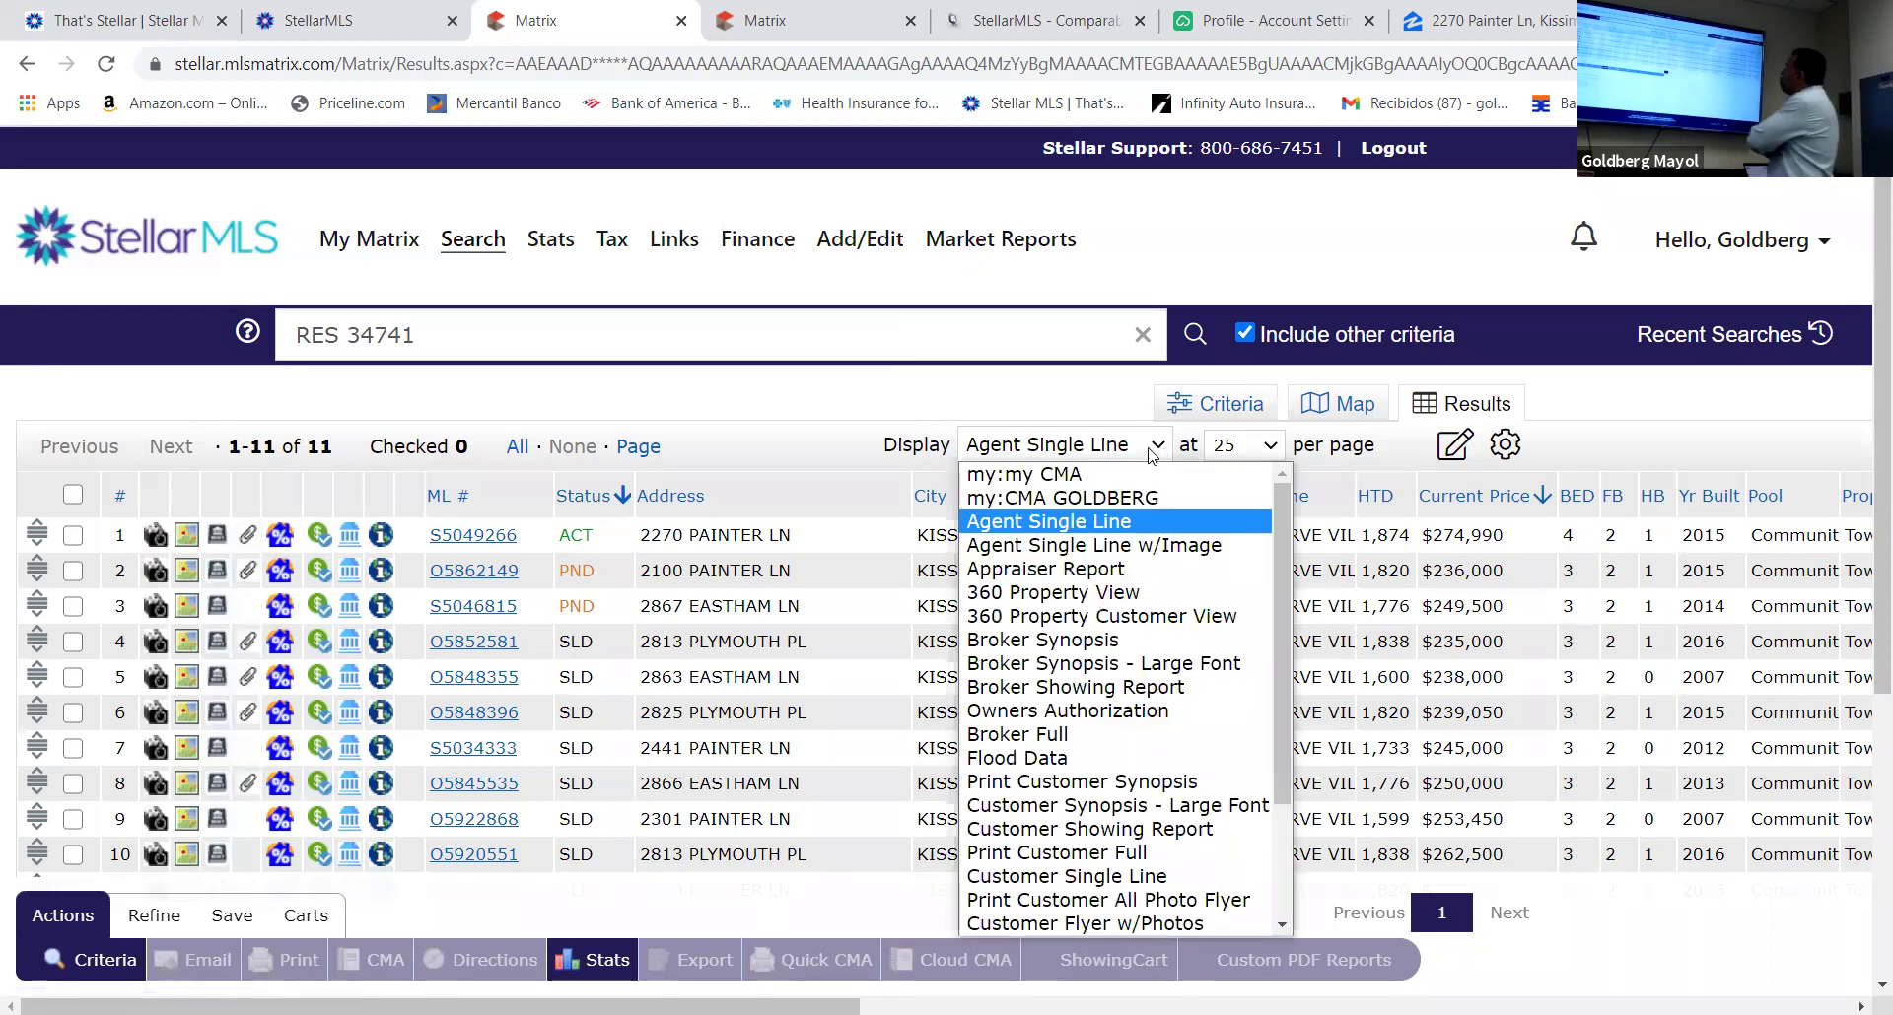
click(1063, 475)
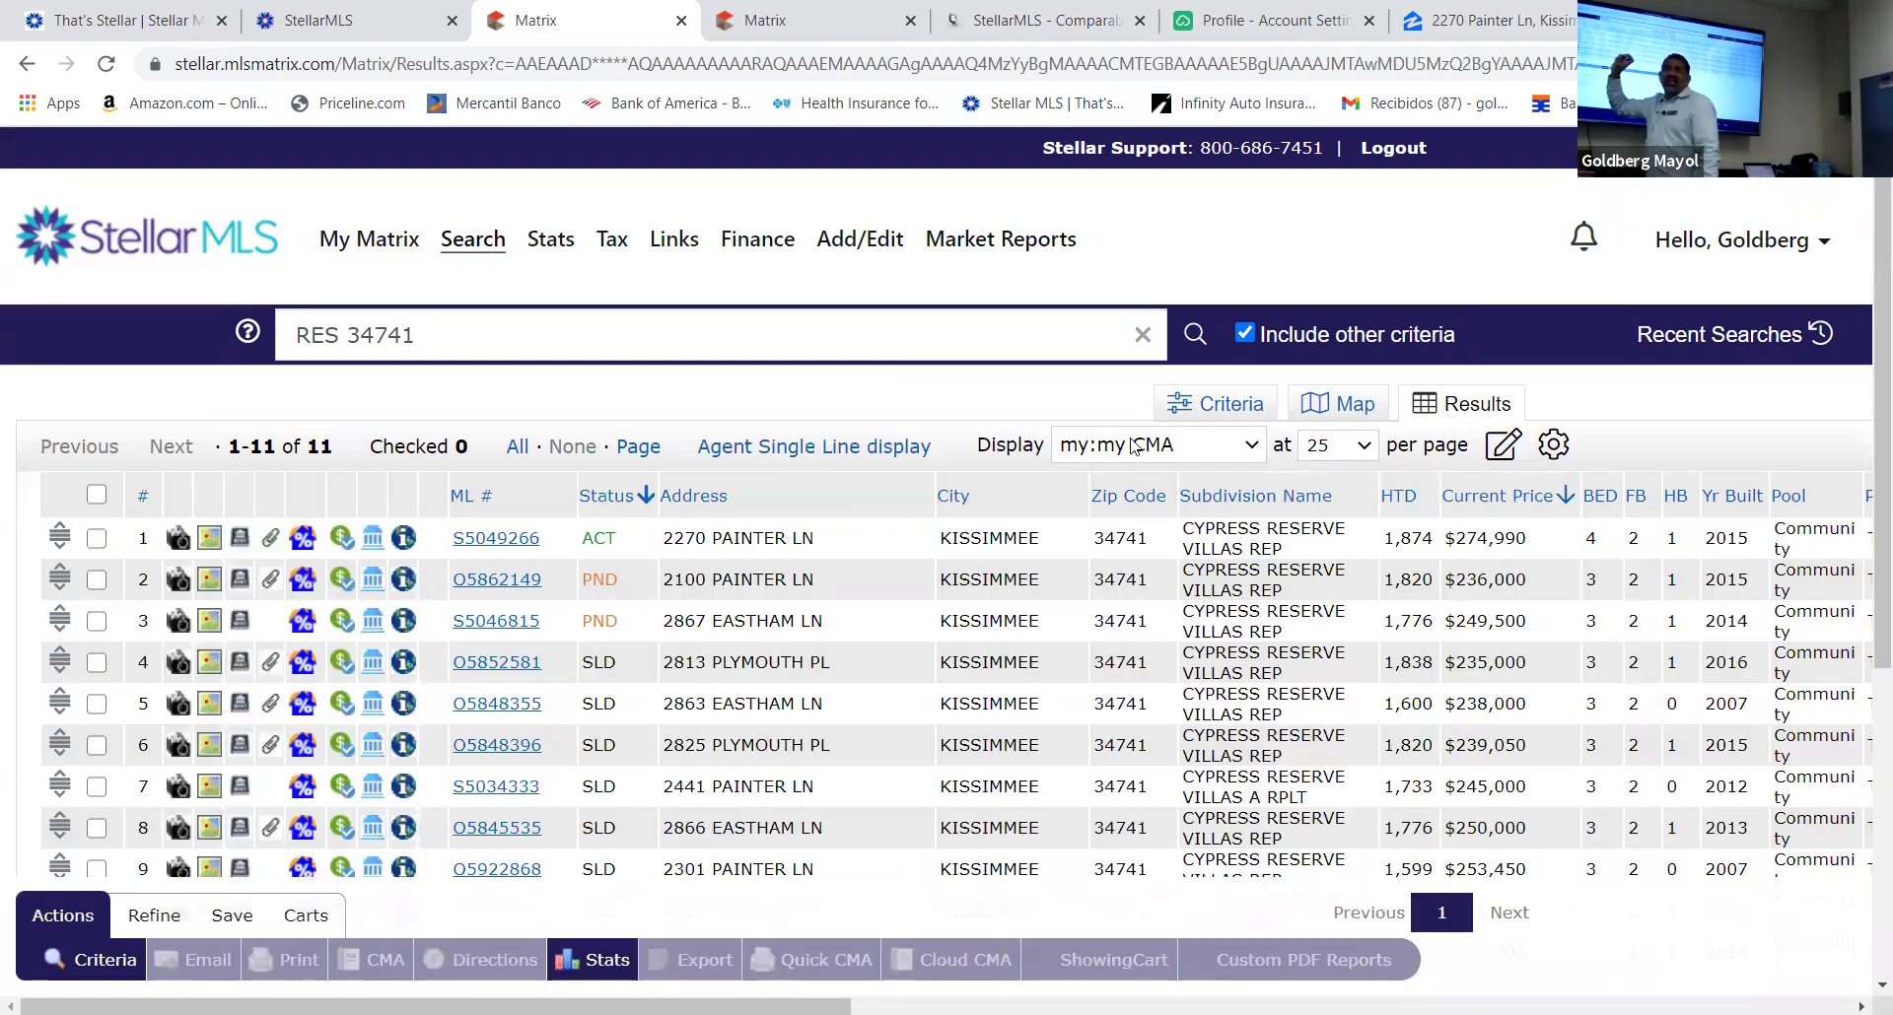
click(1244, 450)
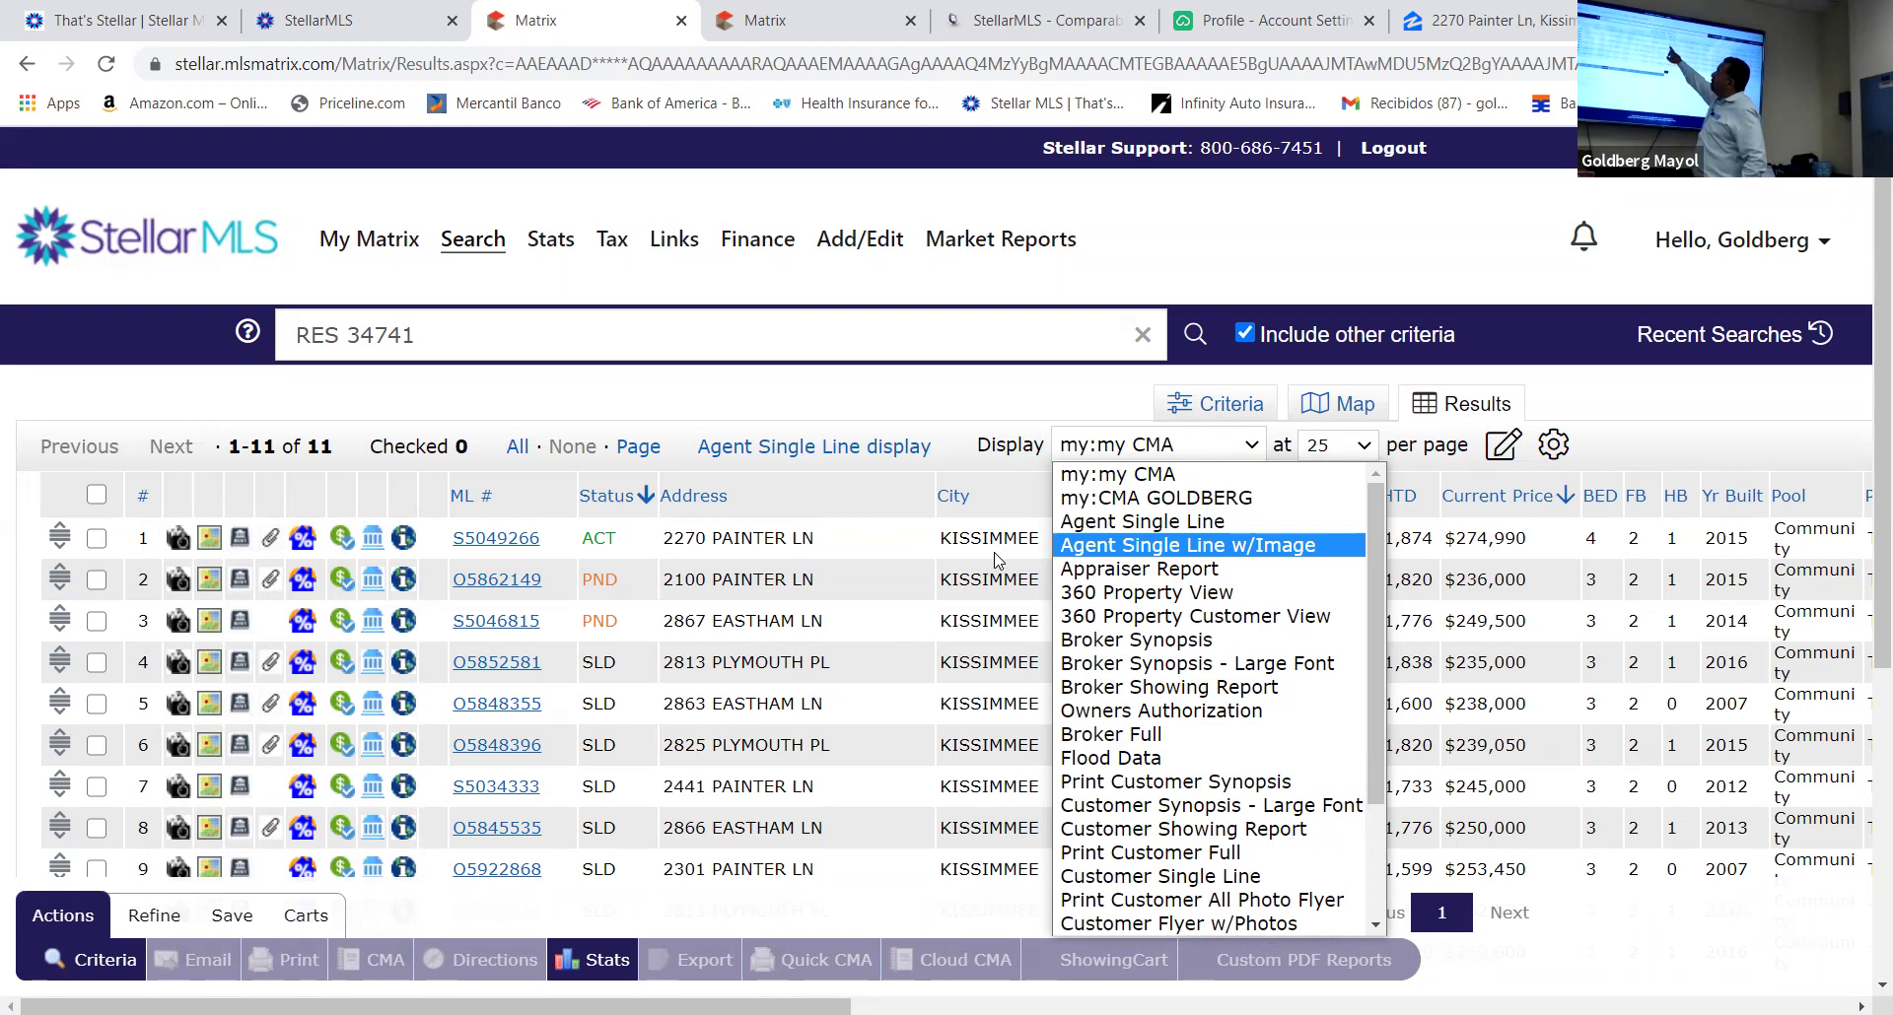
click(1081, 499)
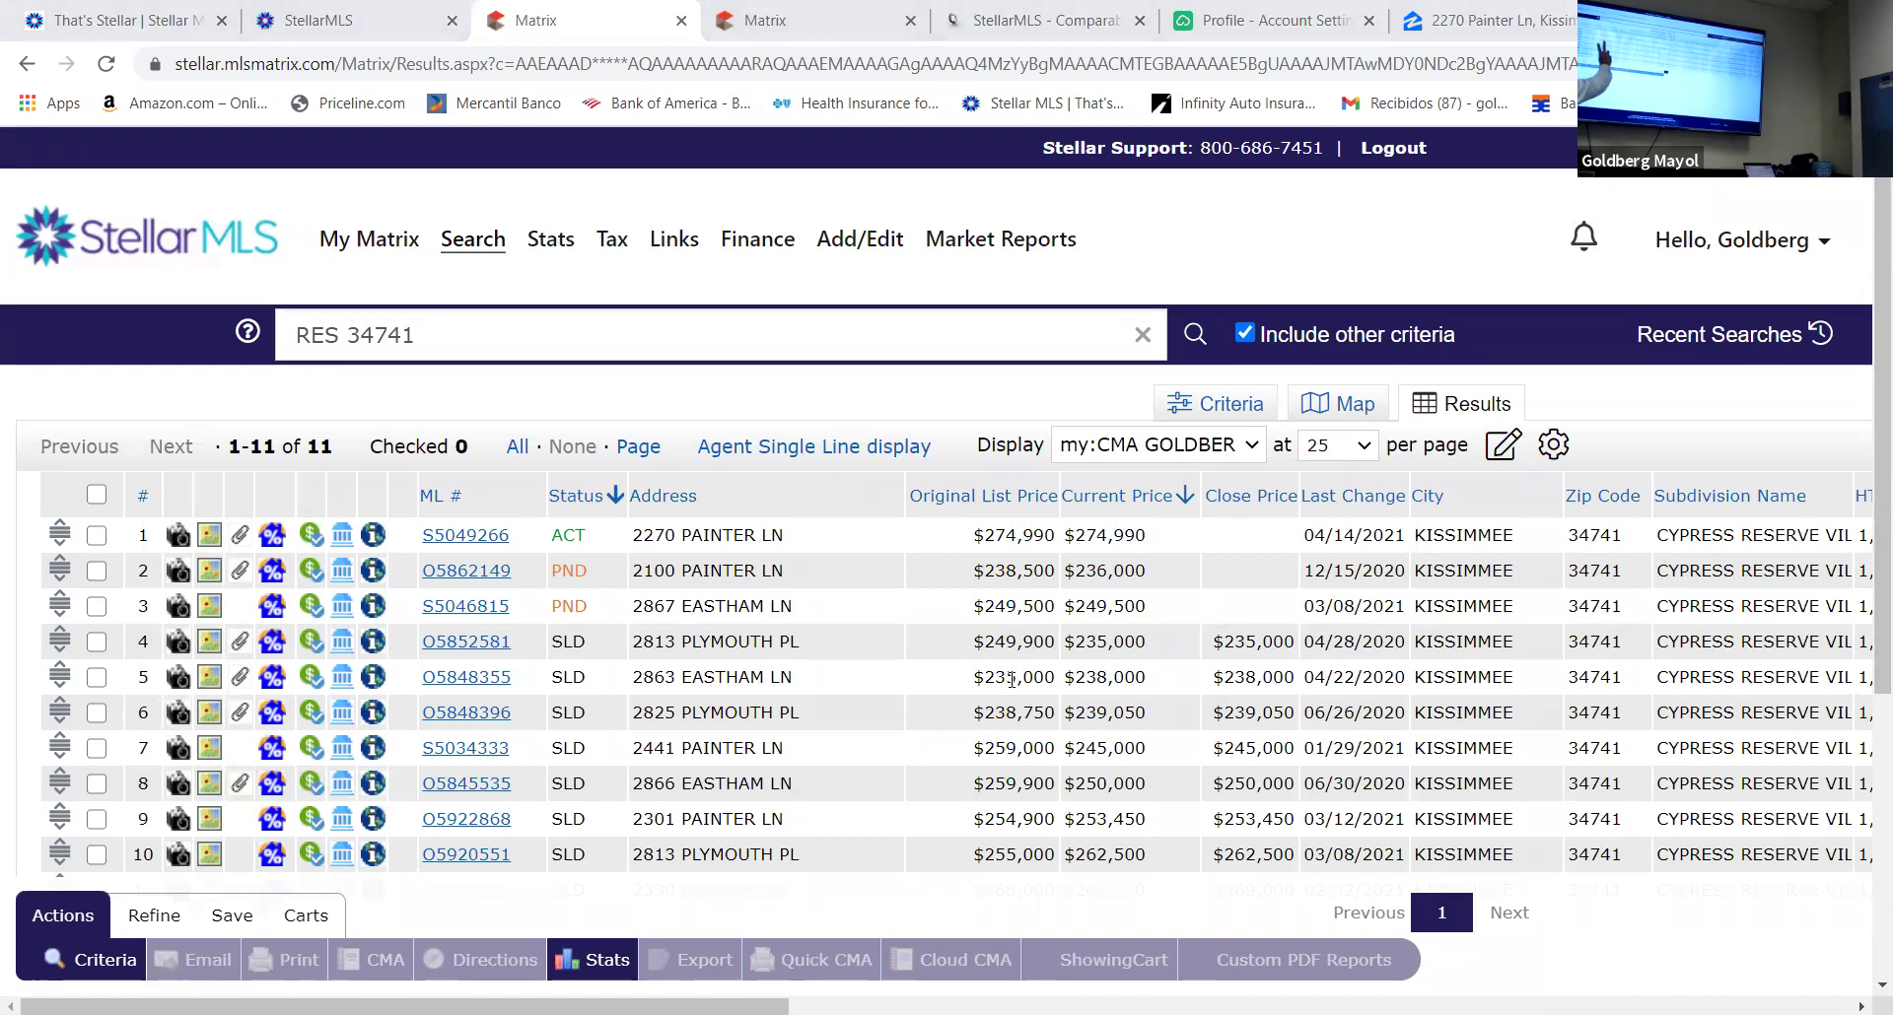
scroll(1011, 678, down, 3)
scroll(1012, 679, down, 2)
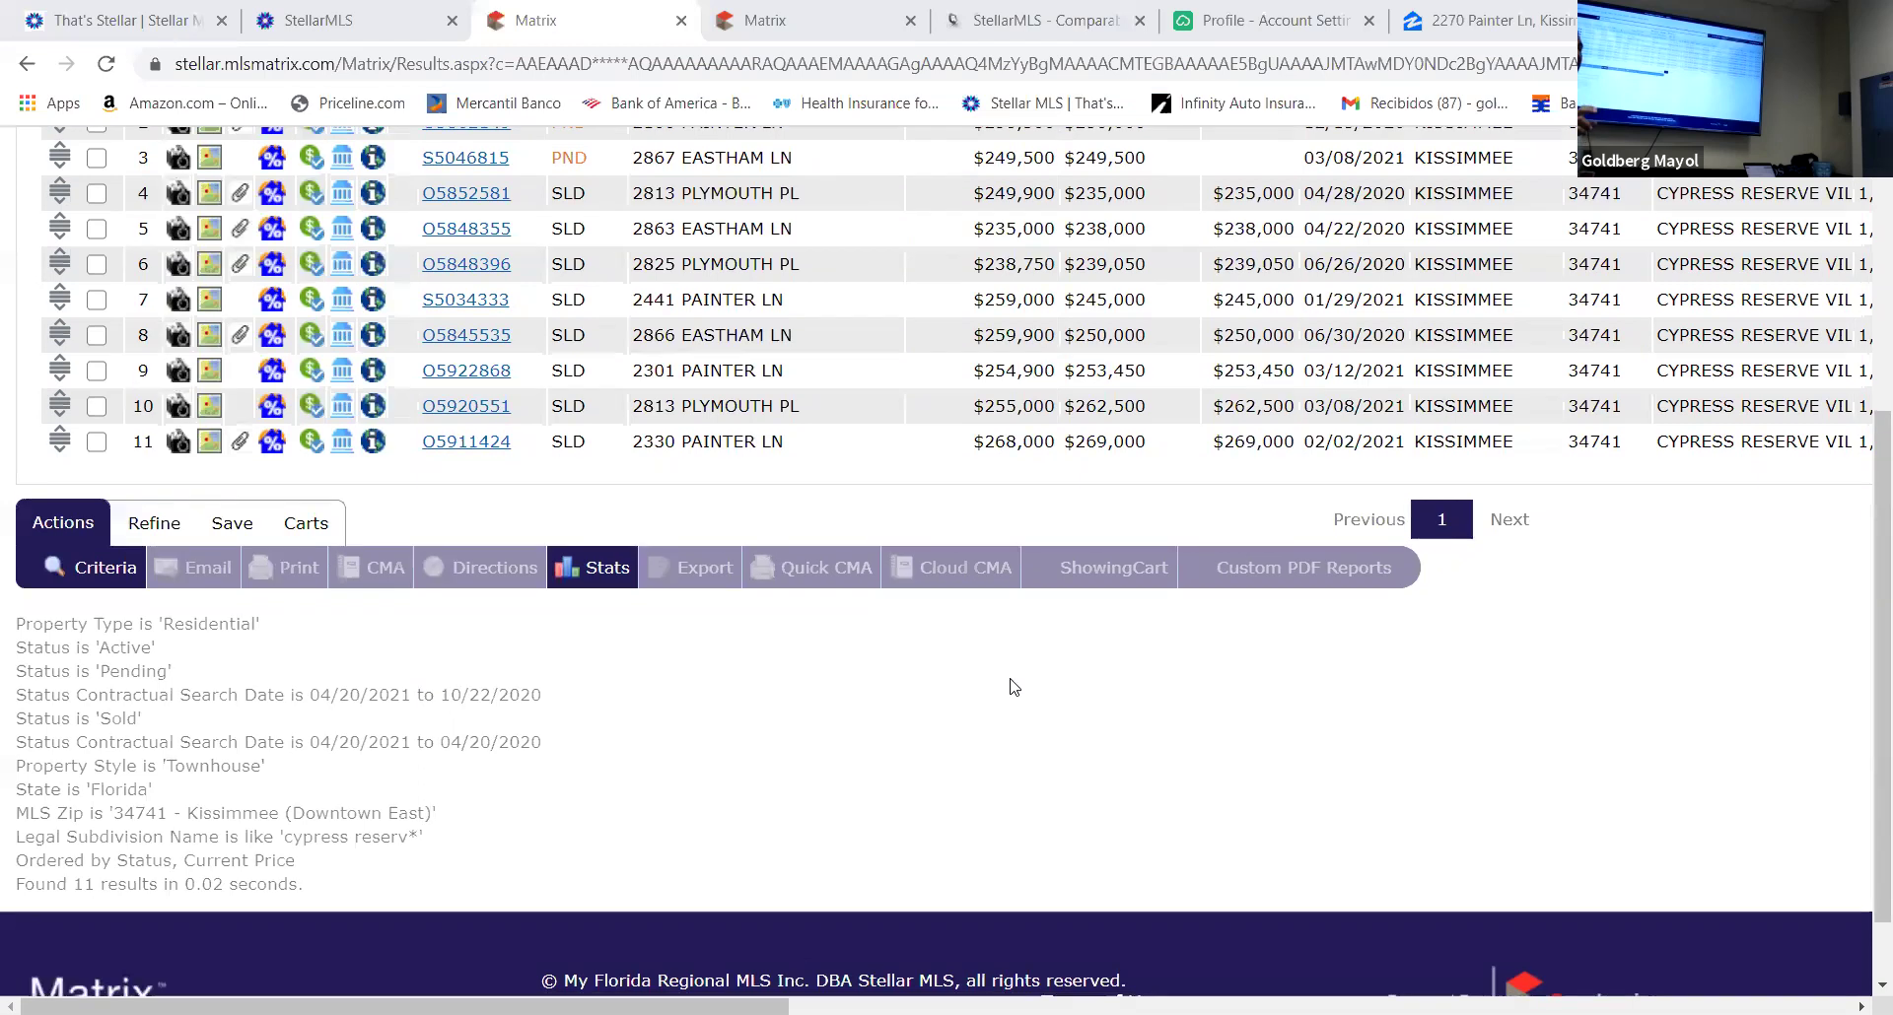
scroll(1014, 682, up, 3)
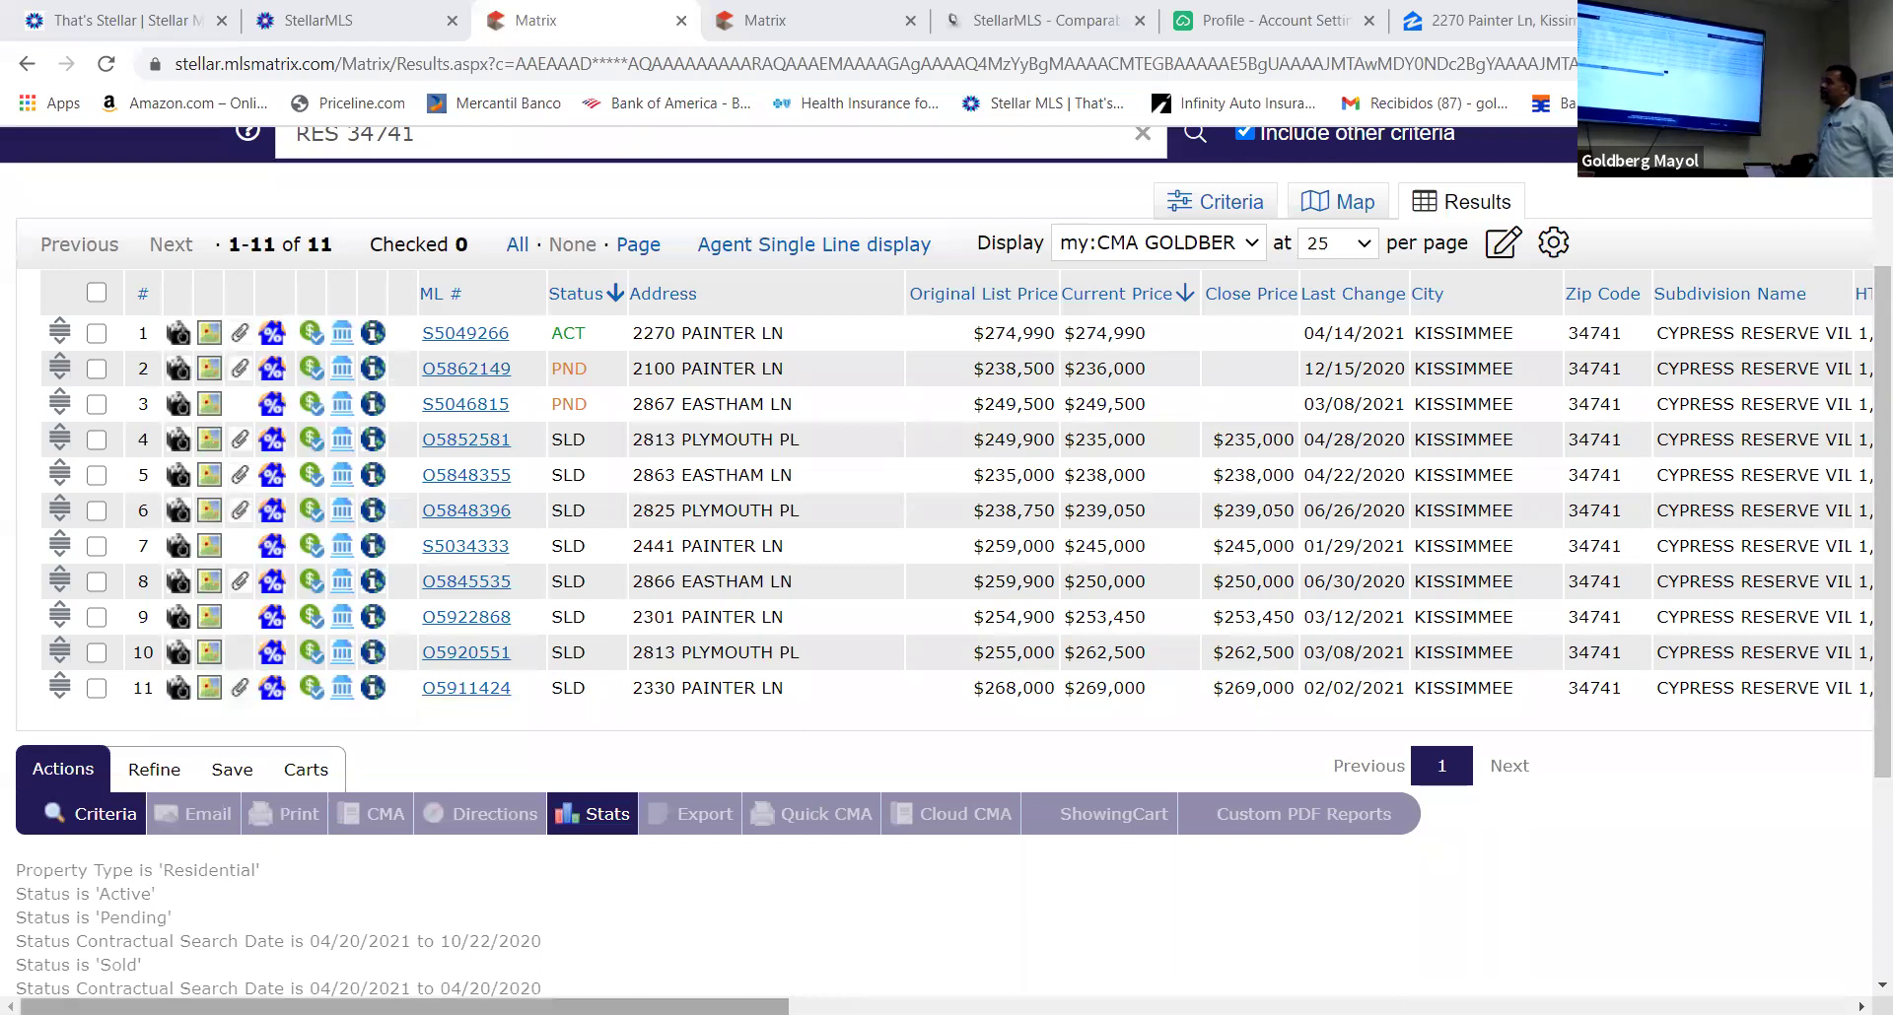
scroll(937, 569, right, 10)
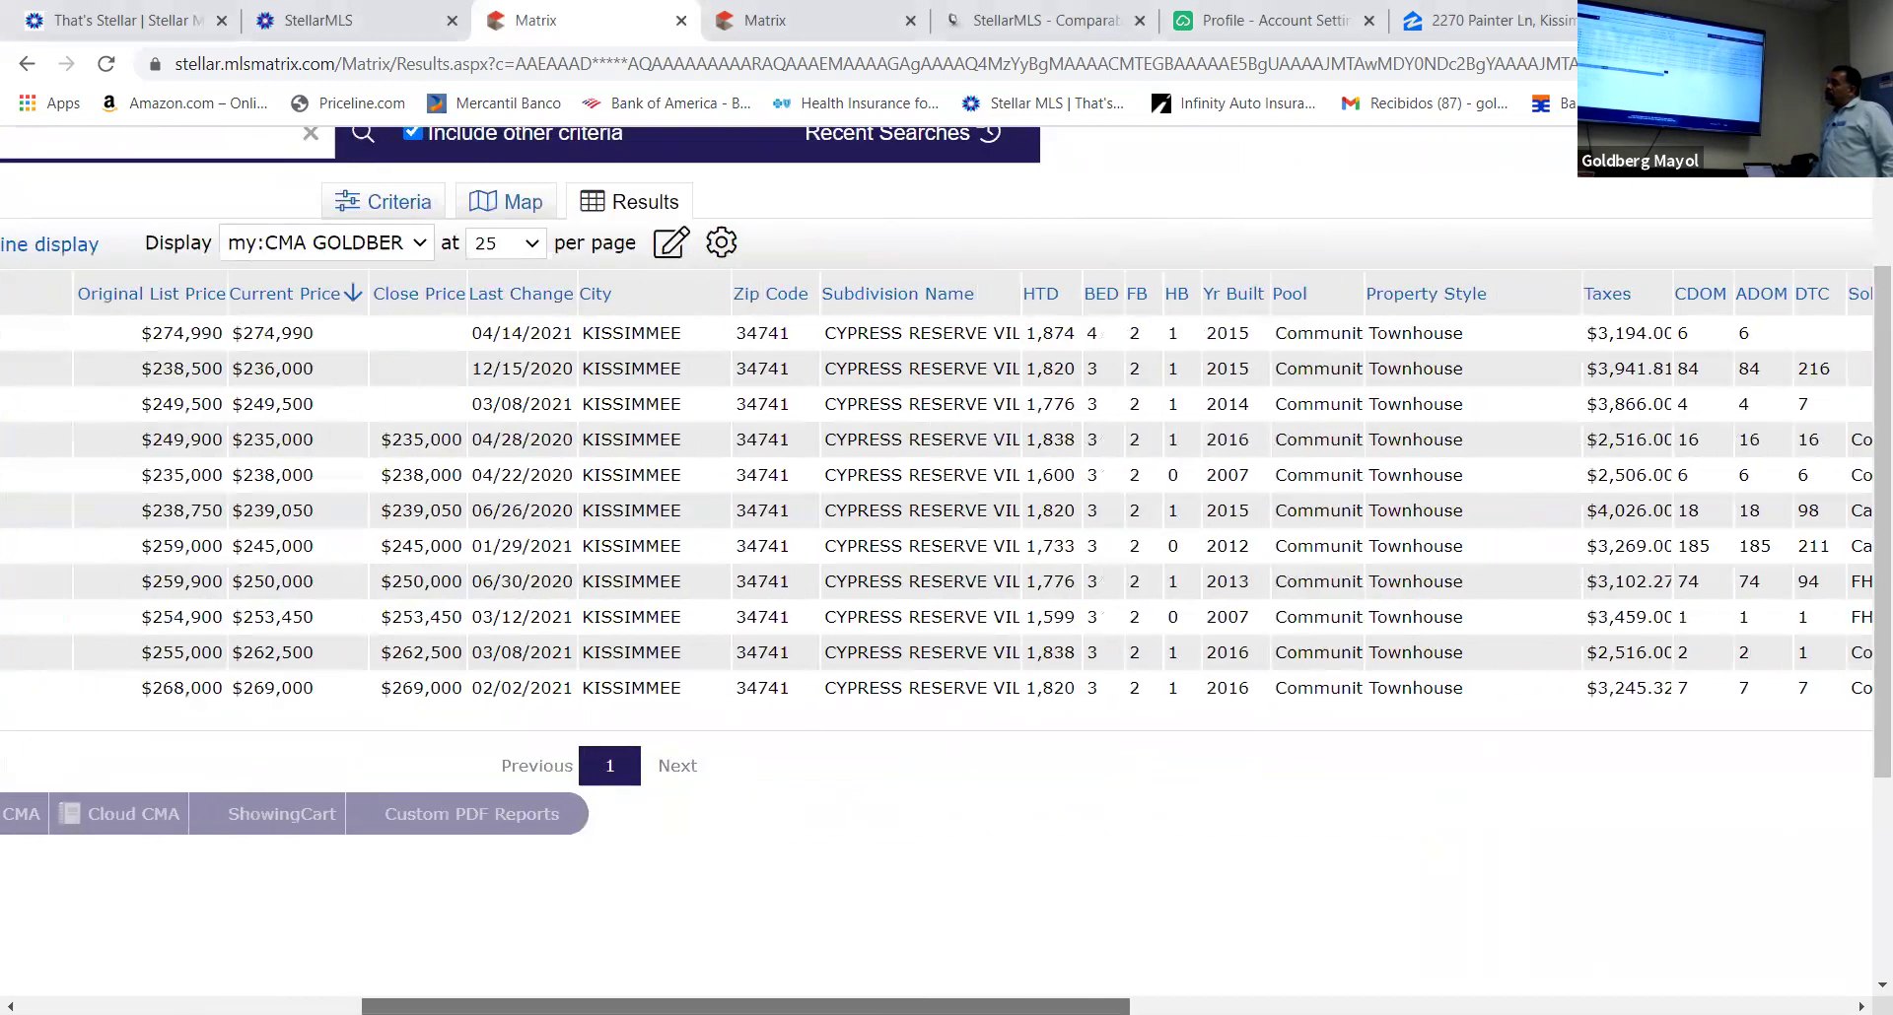
scroll(937, 569, right, 1)
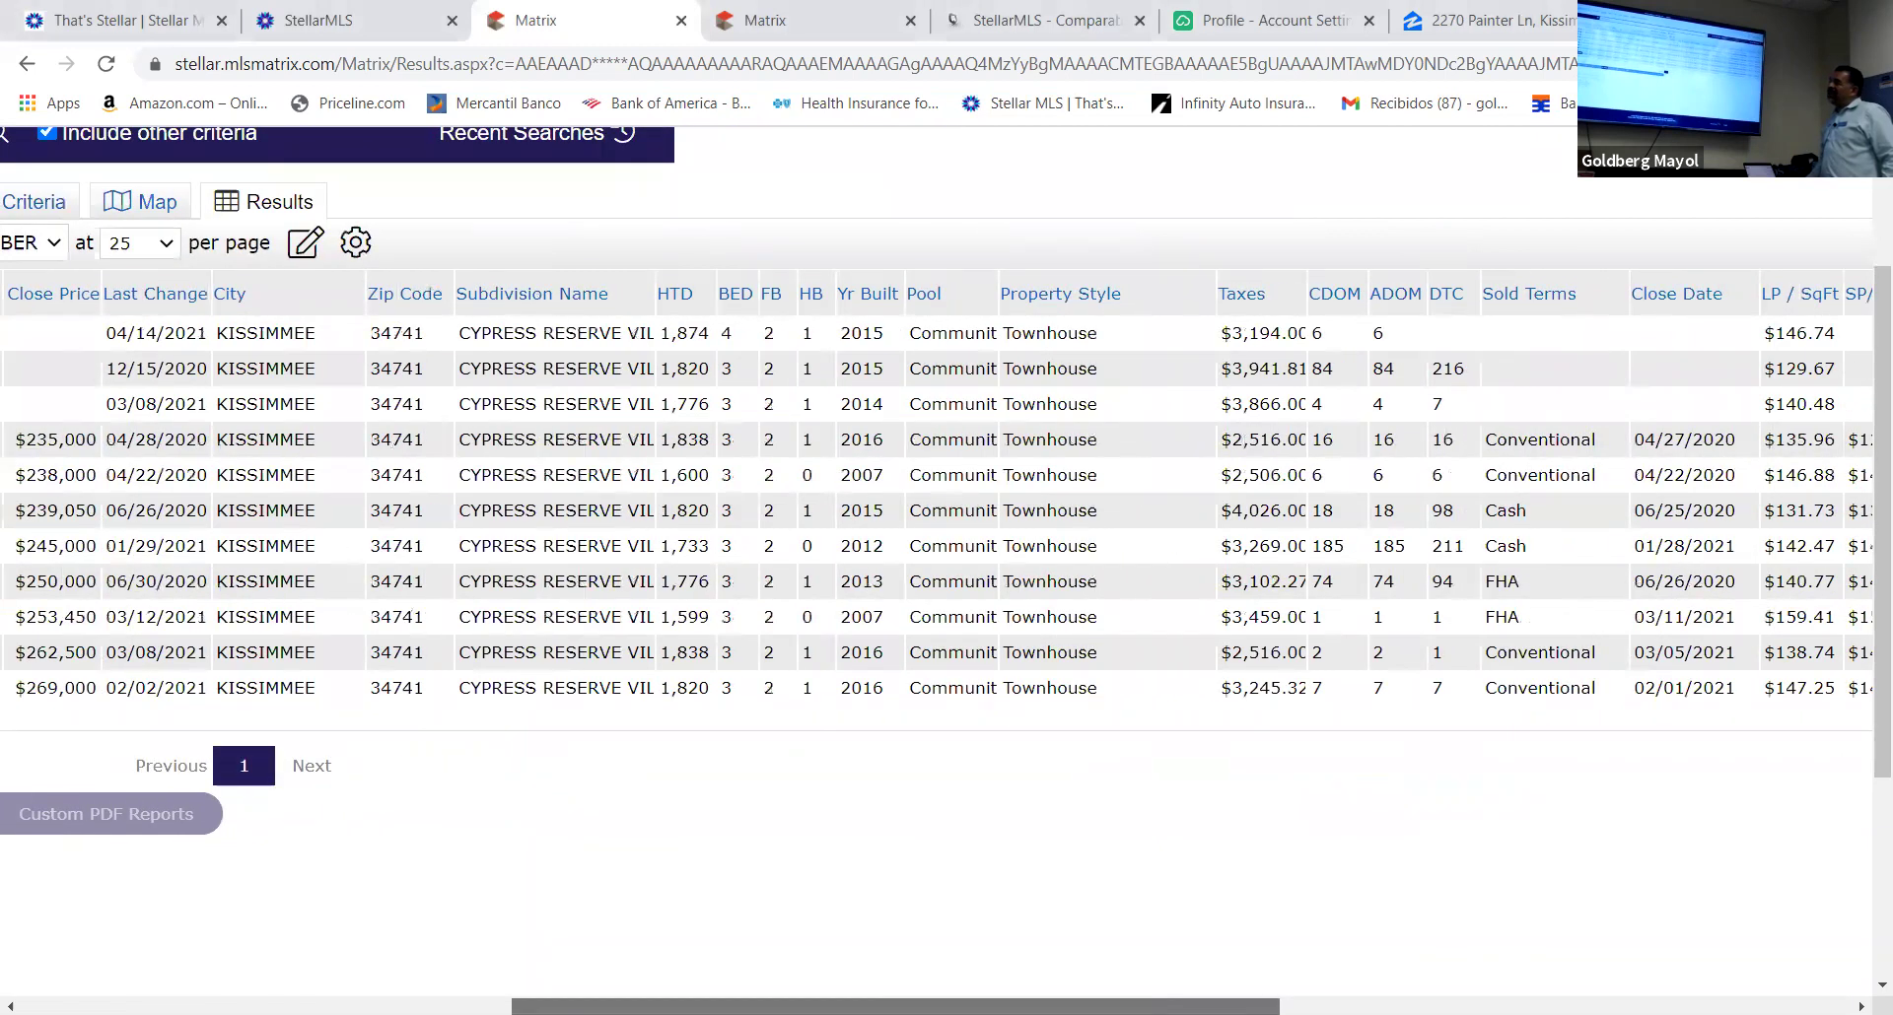
scroll(937, 569, left, 5)
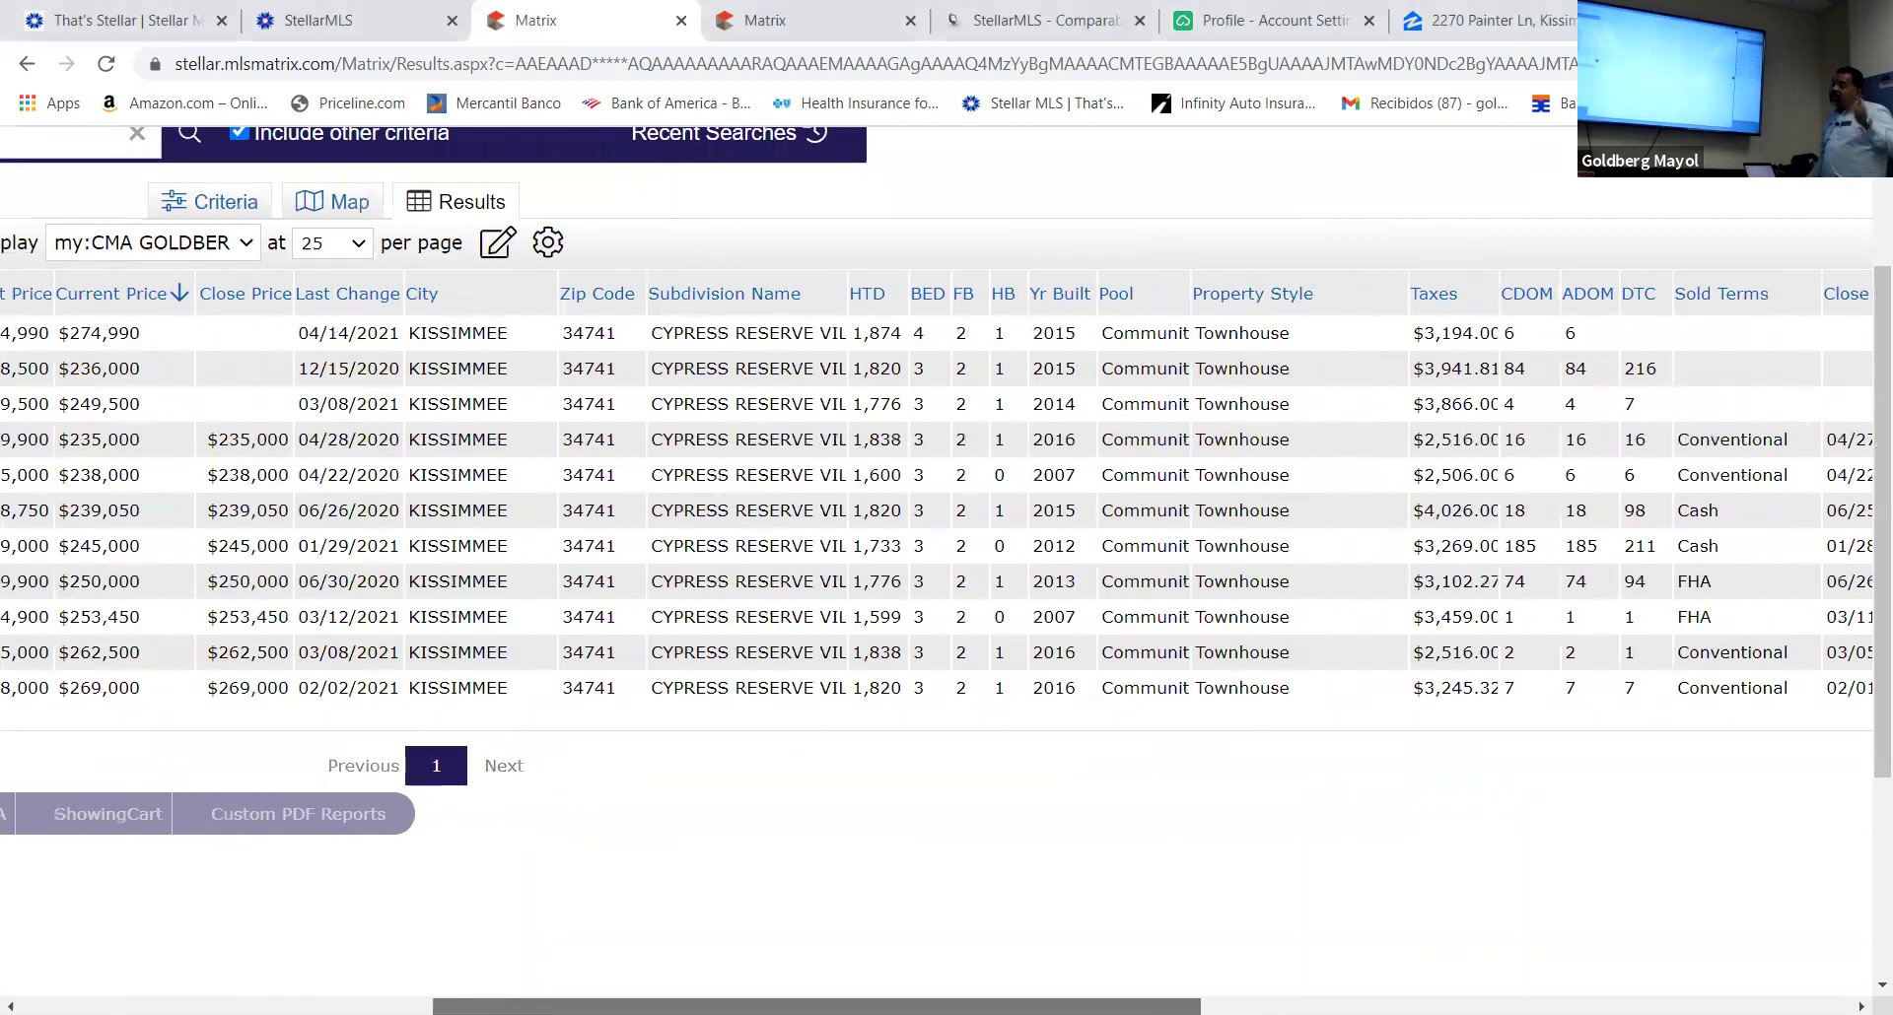
scroll(938, 569, right, 9)
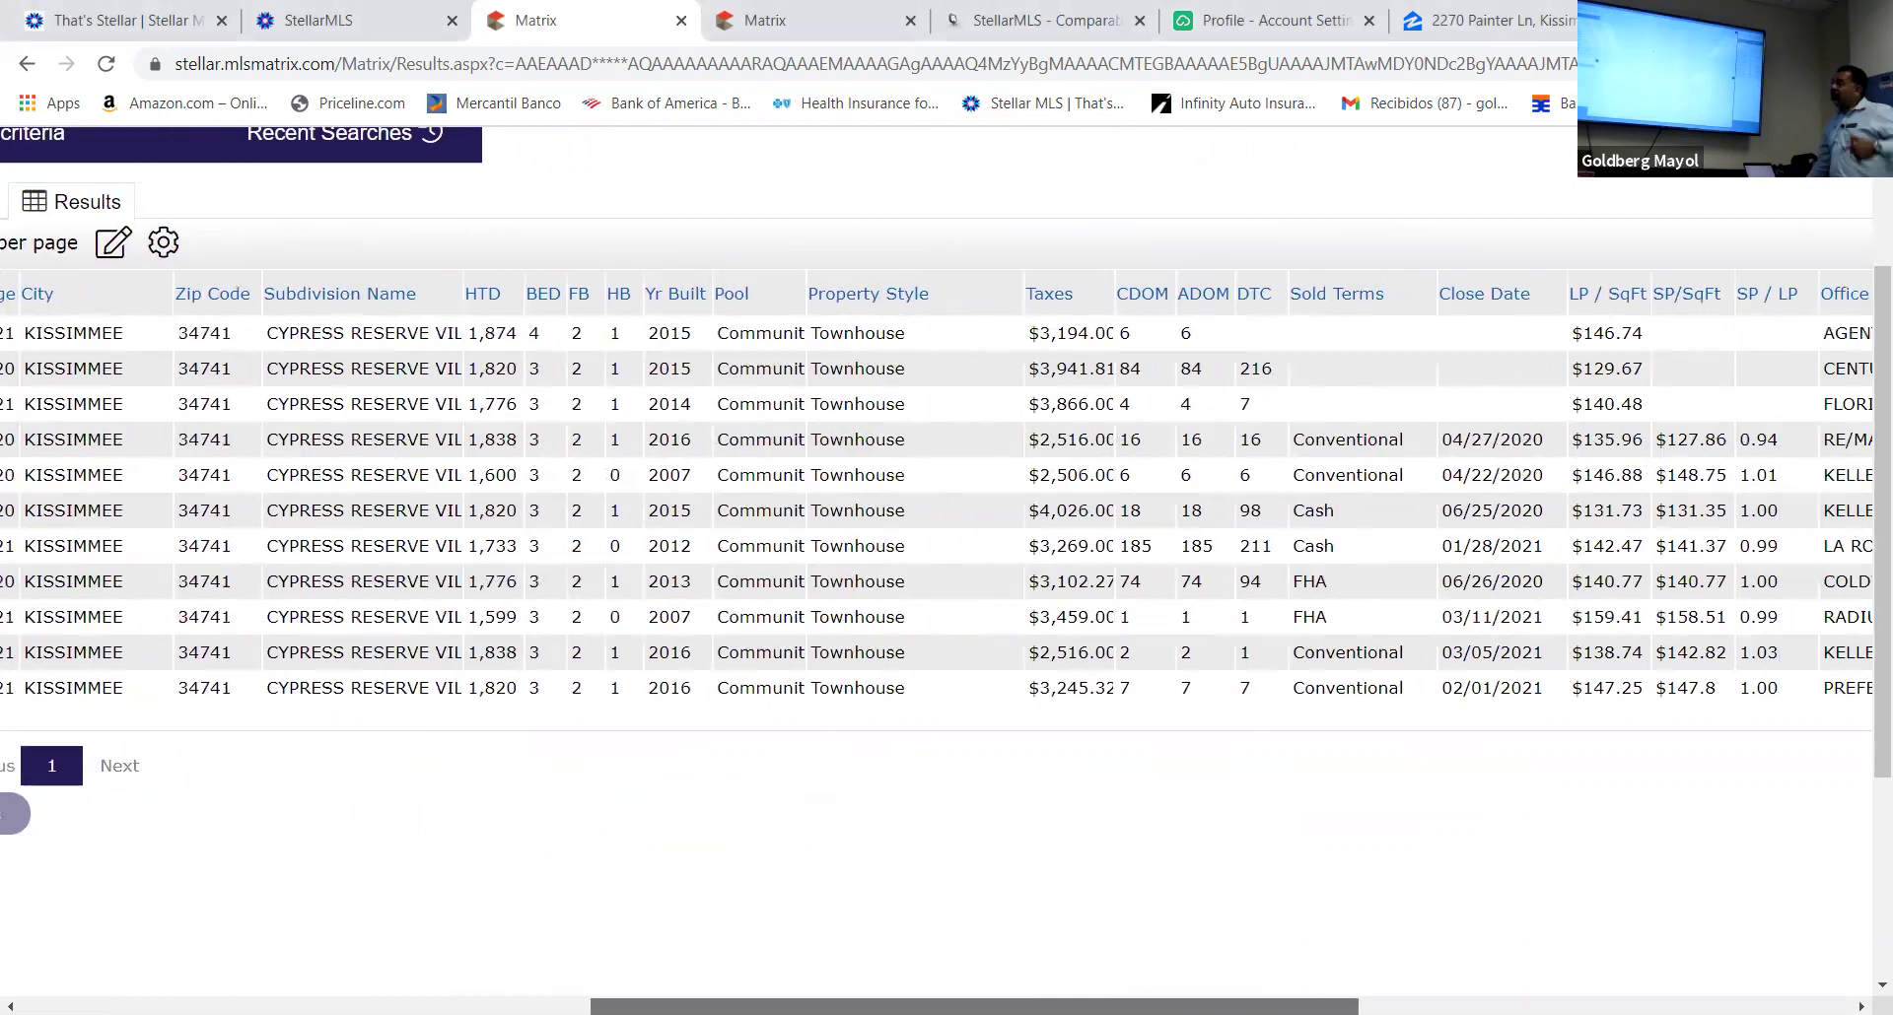
scroll(938, 569, right, 8)
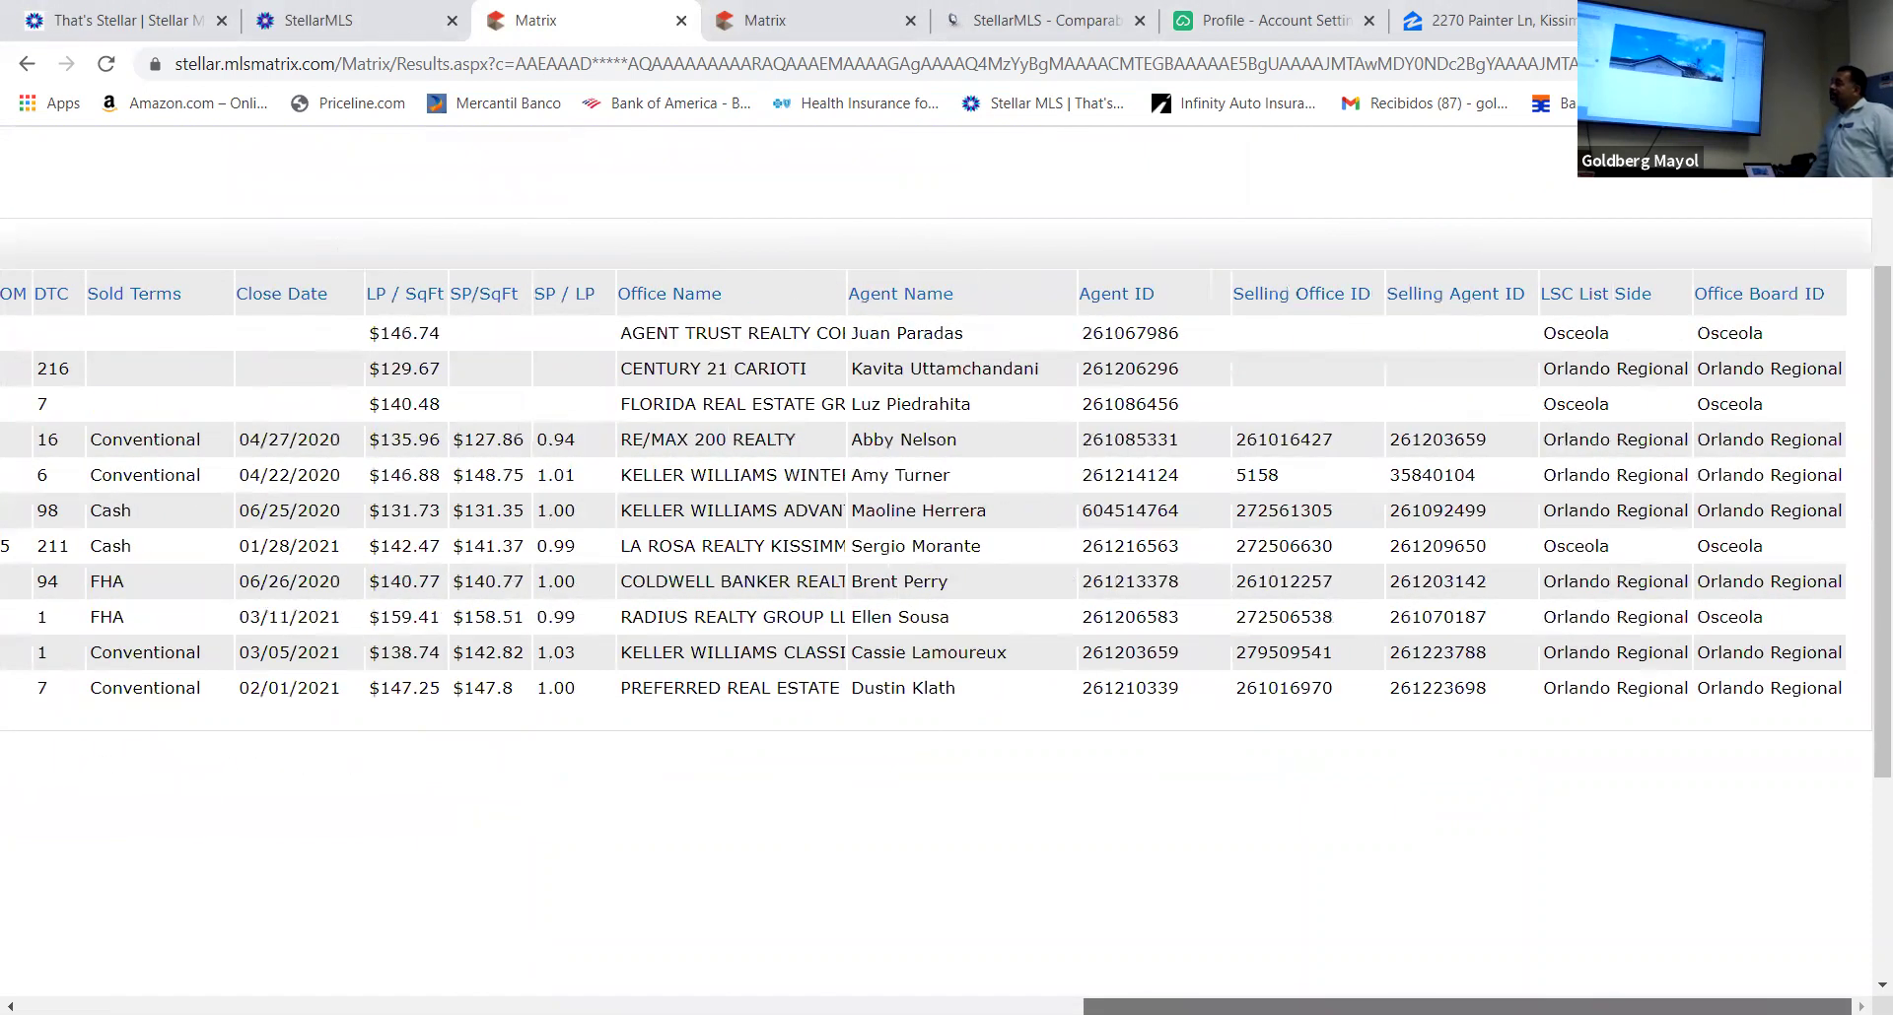
scroll(937, 569, left, 6)
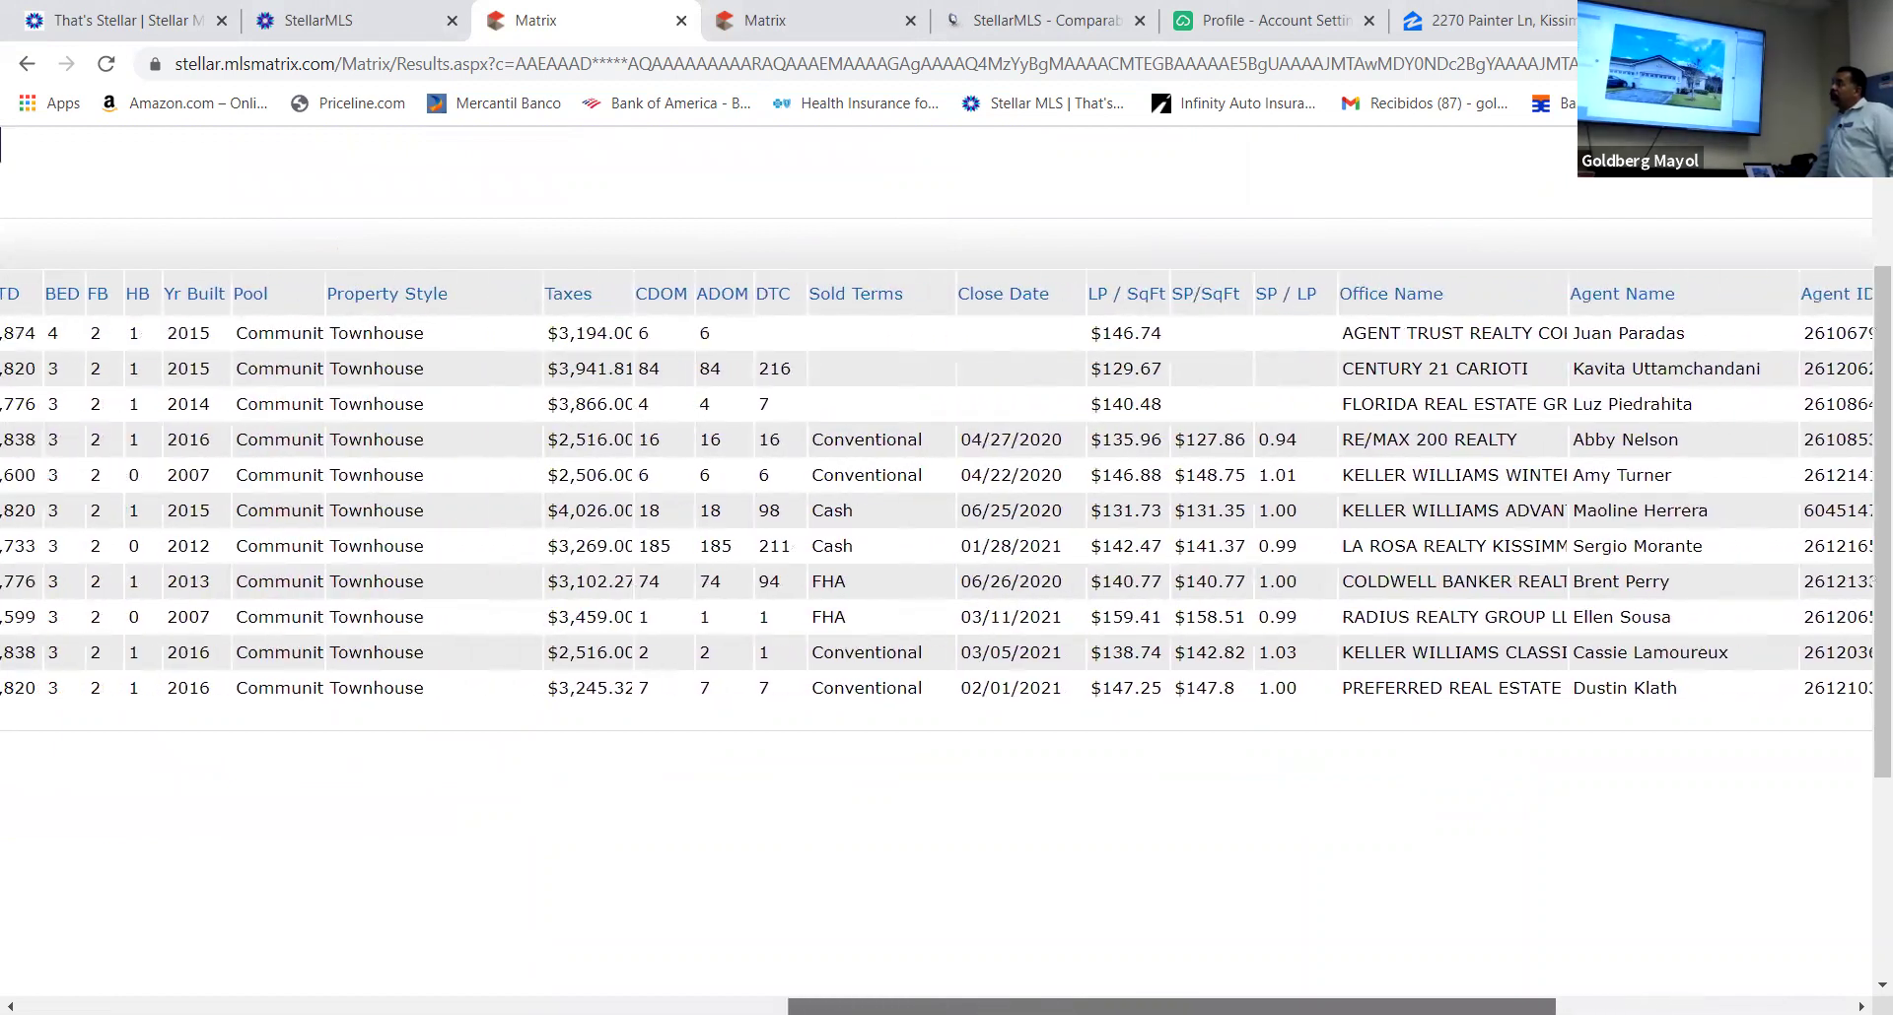
scroll(937, 569, left, 3)
scroll(937, 569, left, 3)
scroll(938, 568, left, 1)
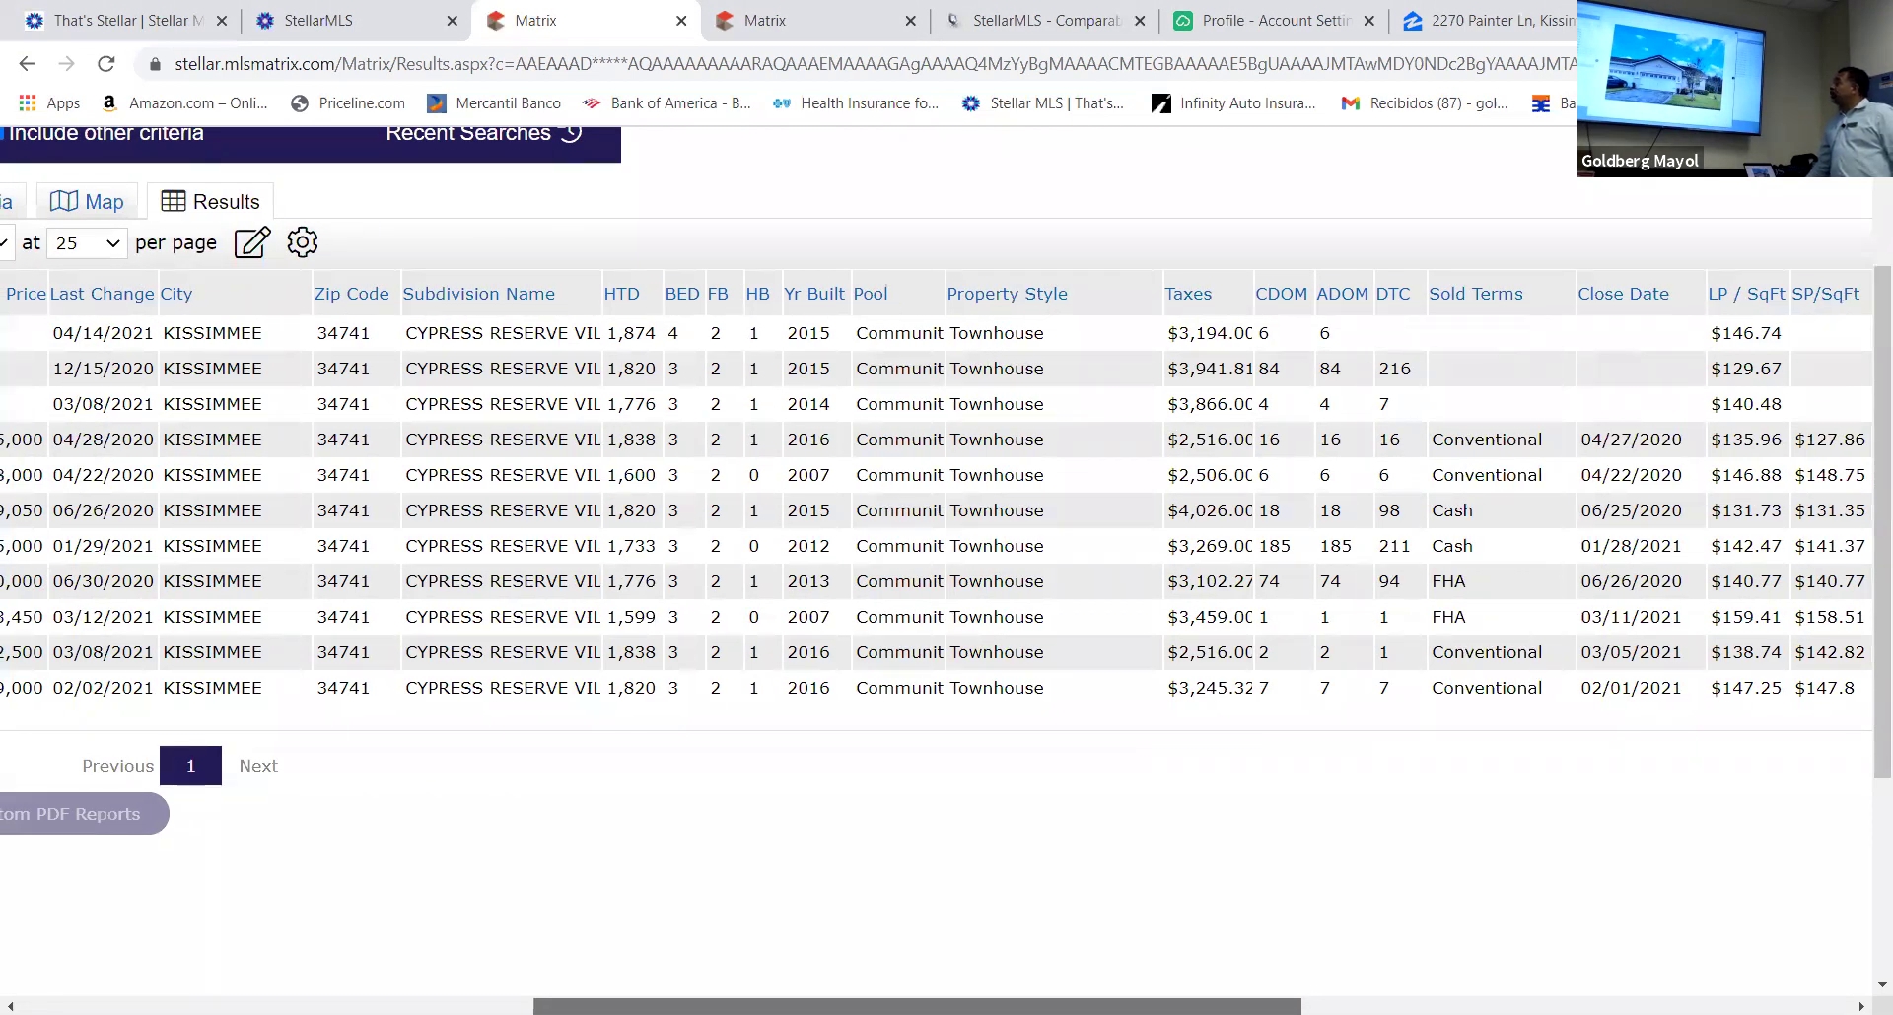
scroll(937, 569, left, 1)
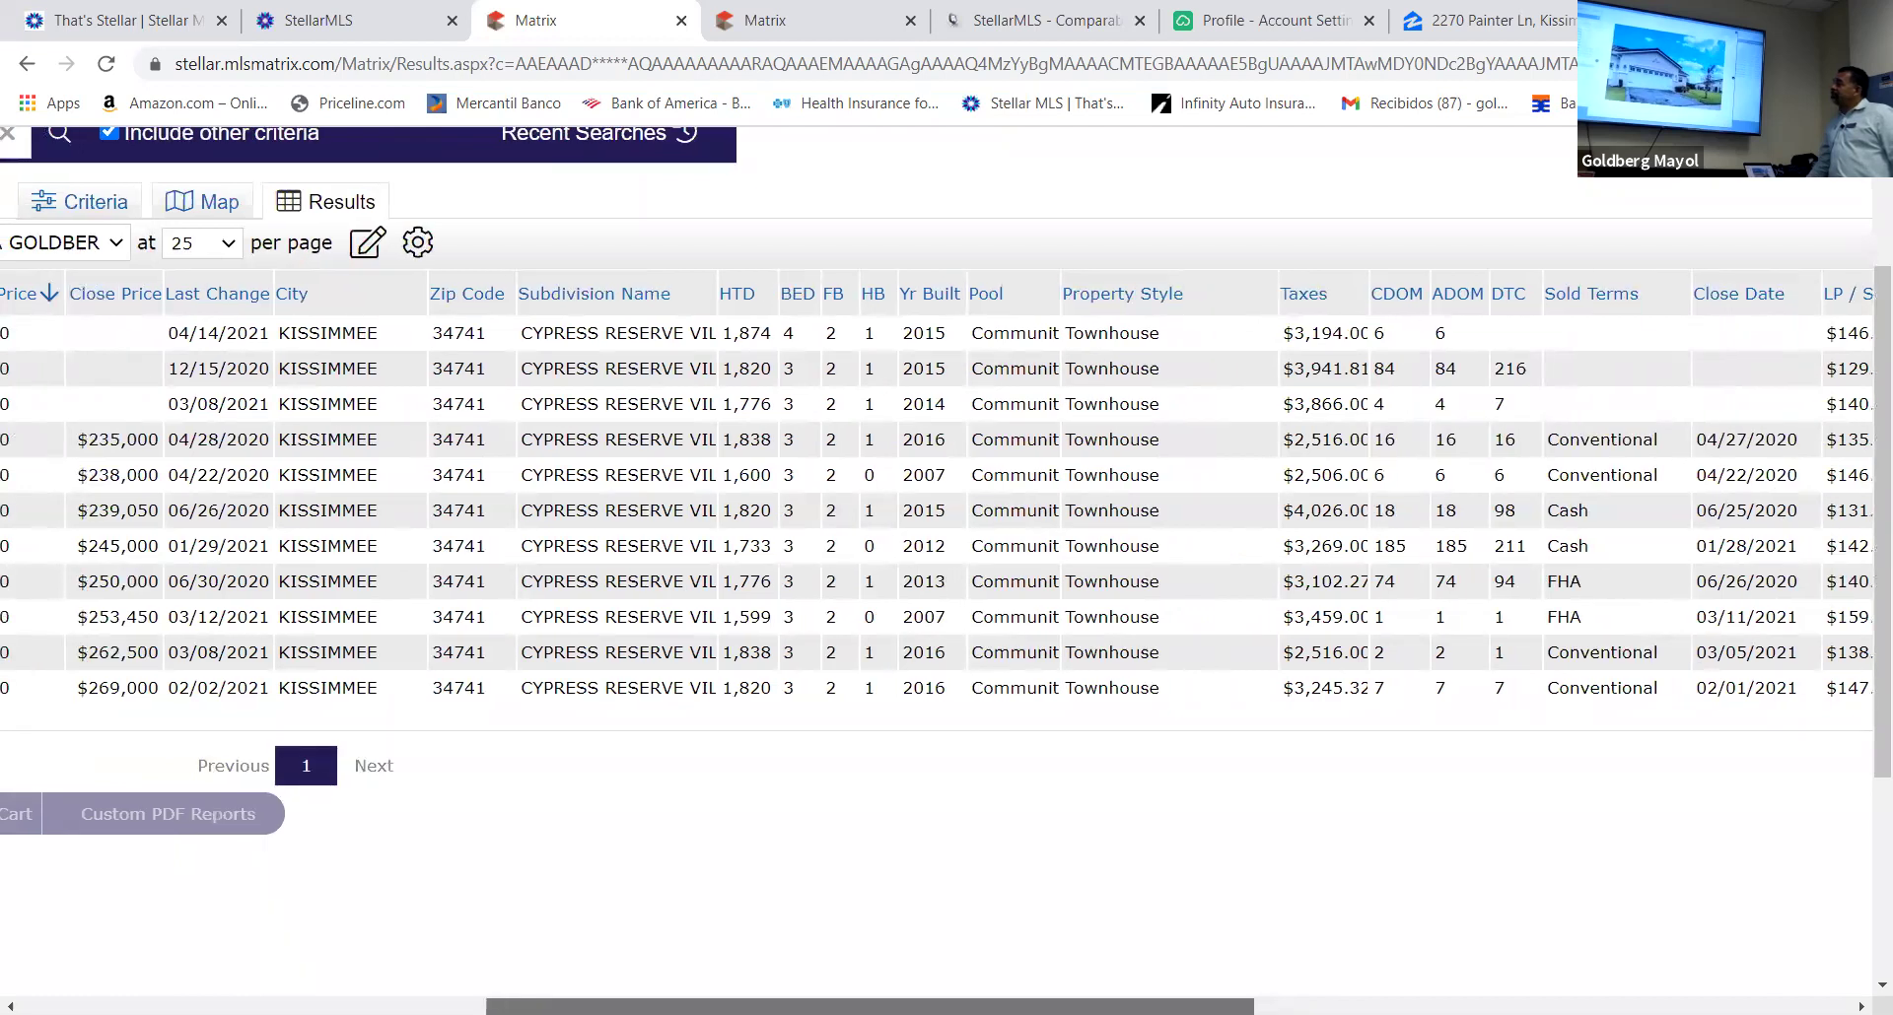
scroll(938, 569, left, 1)
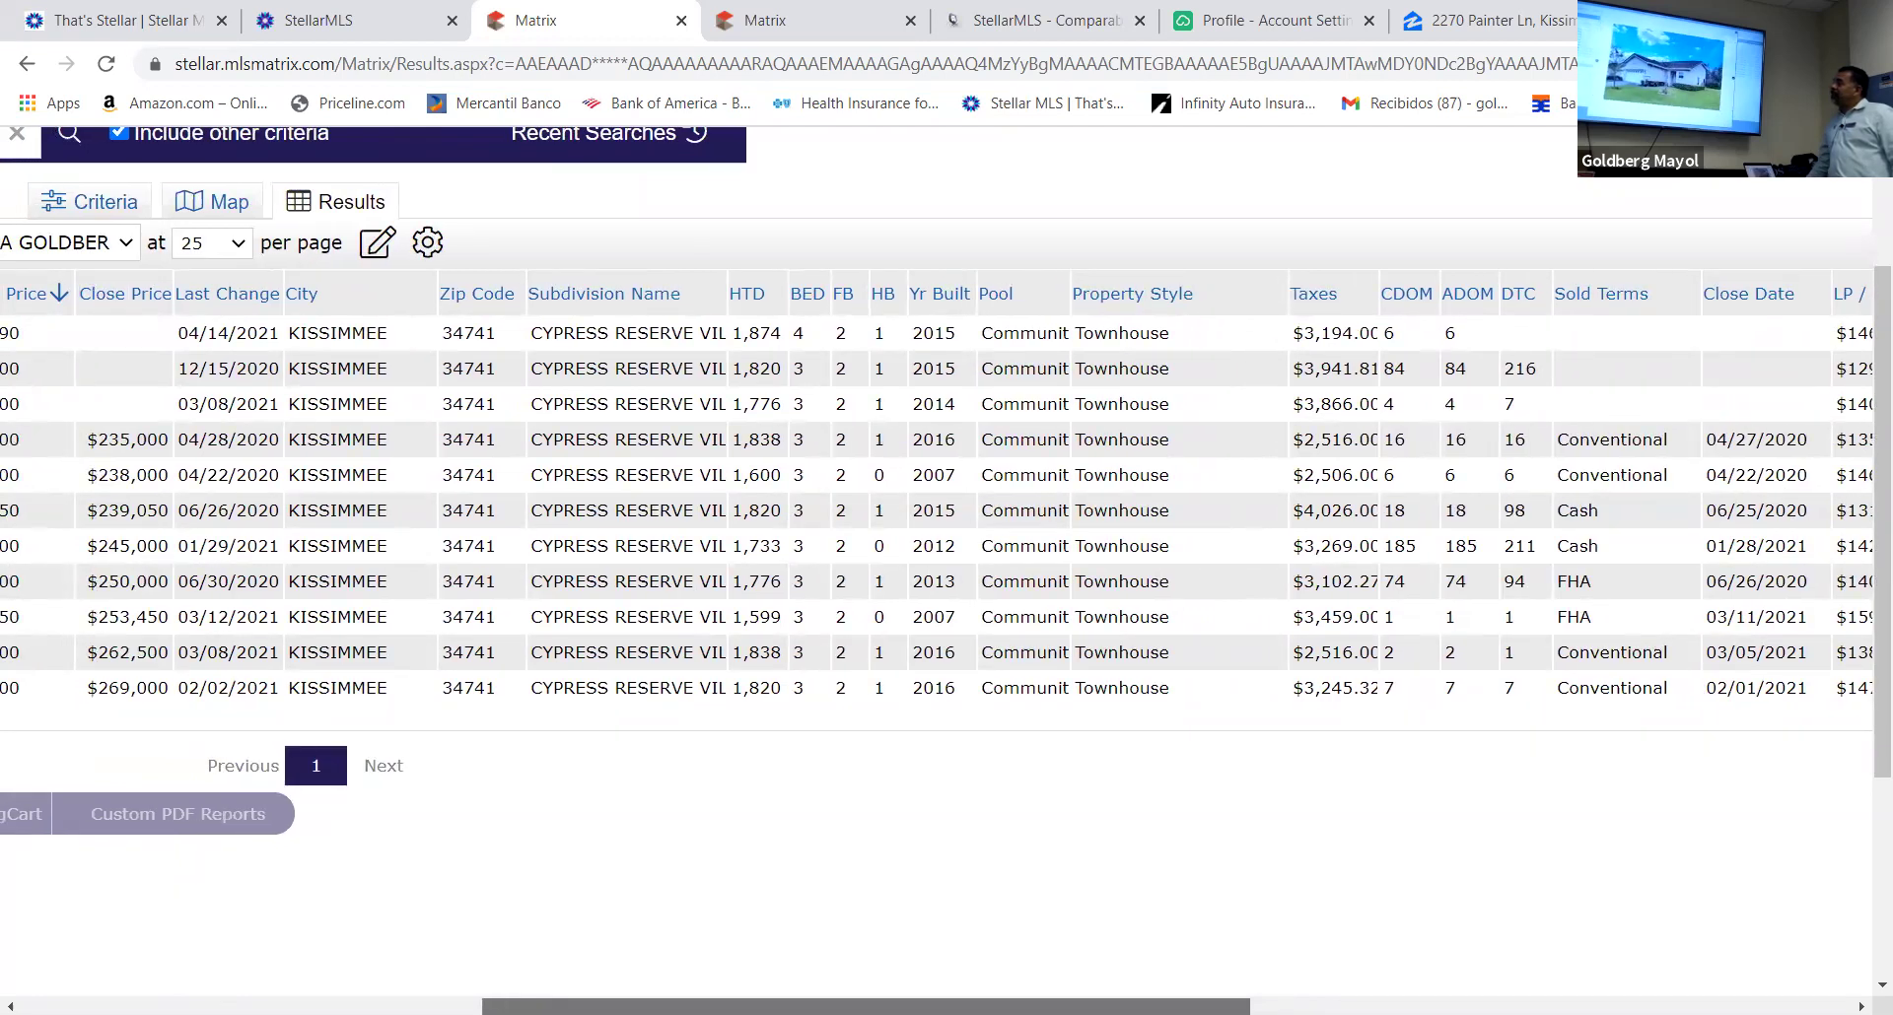
scroll(937, 569, left, 3)
scroll(937, 569, left, 8)
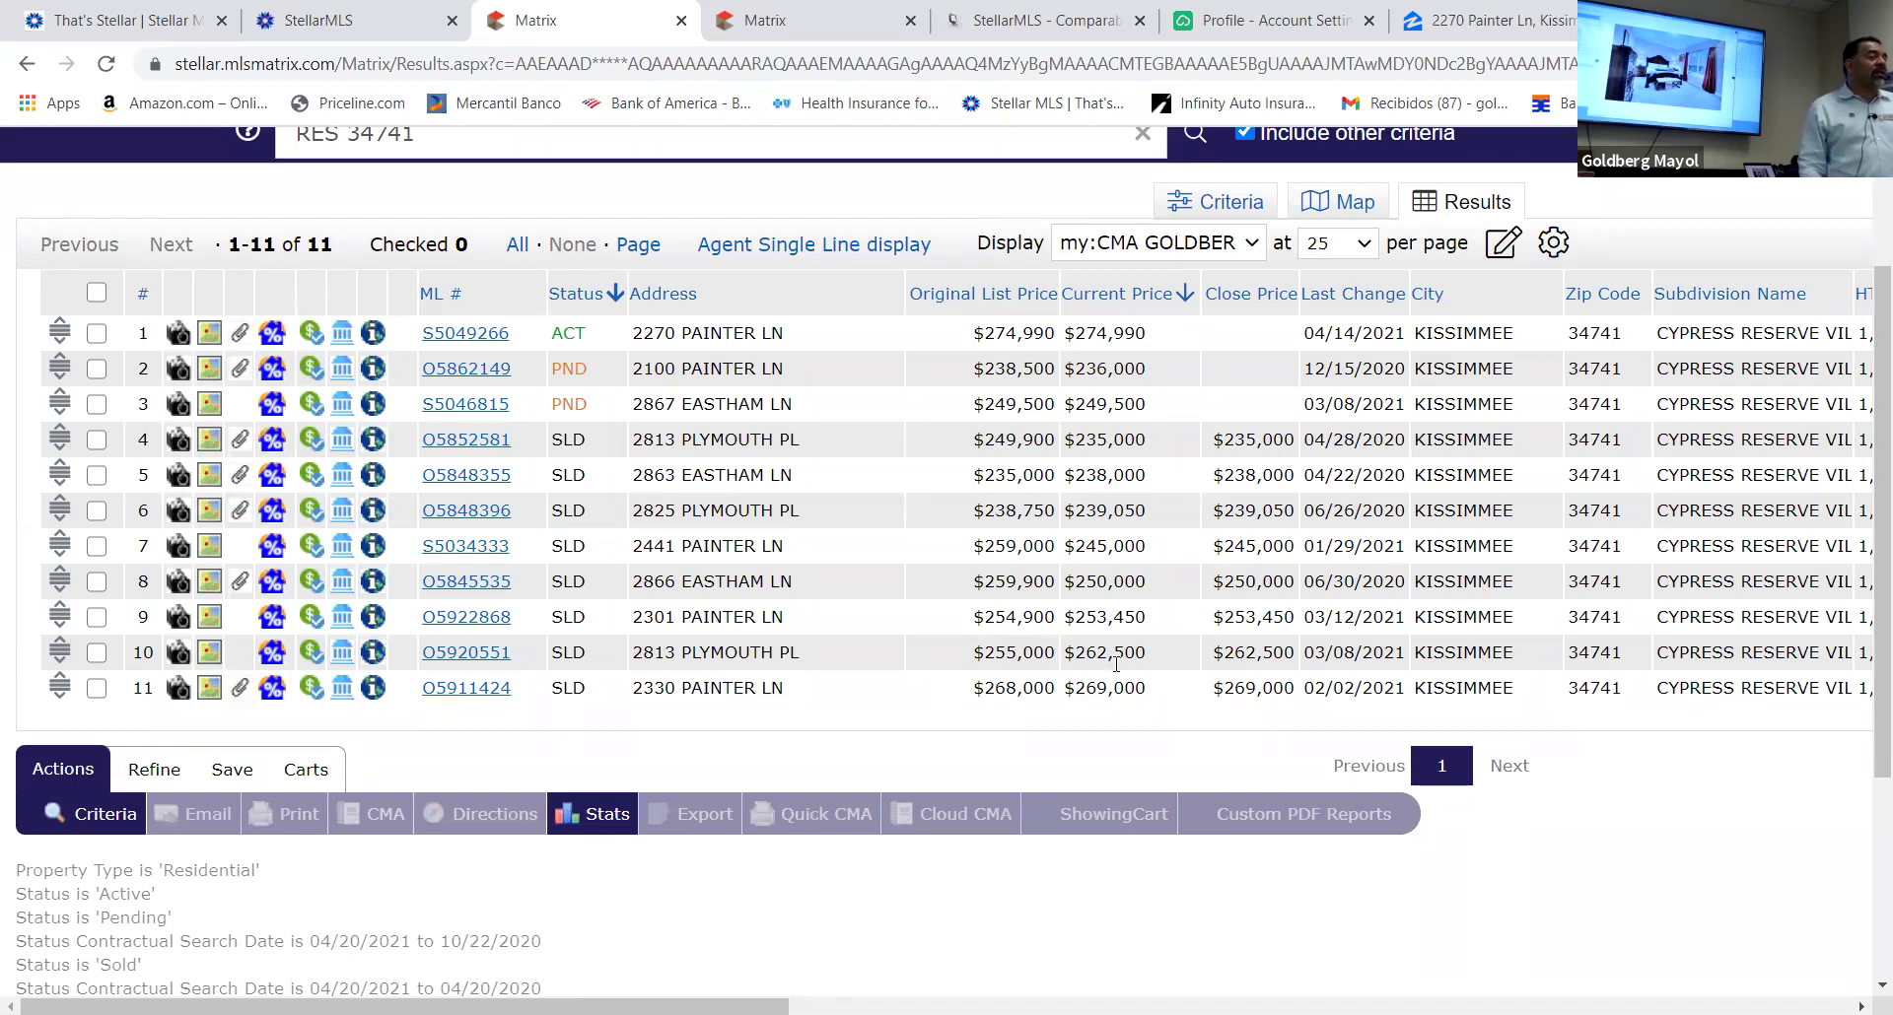
click(444, 653)
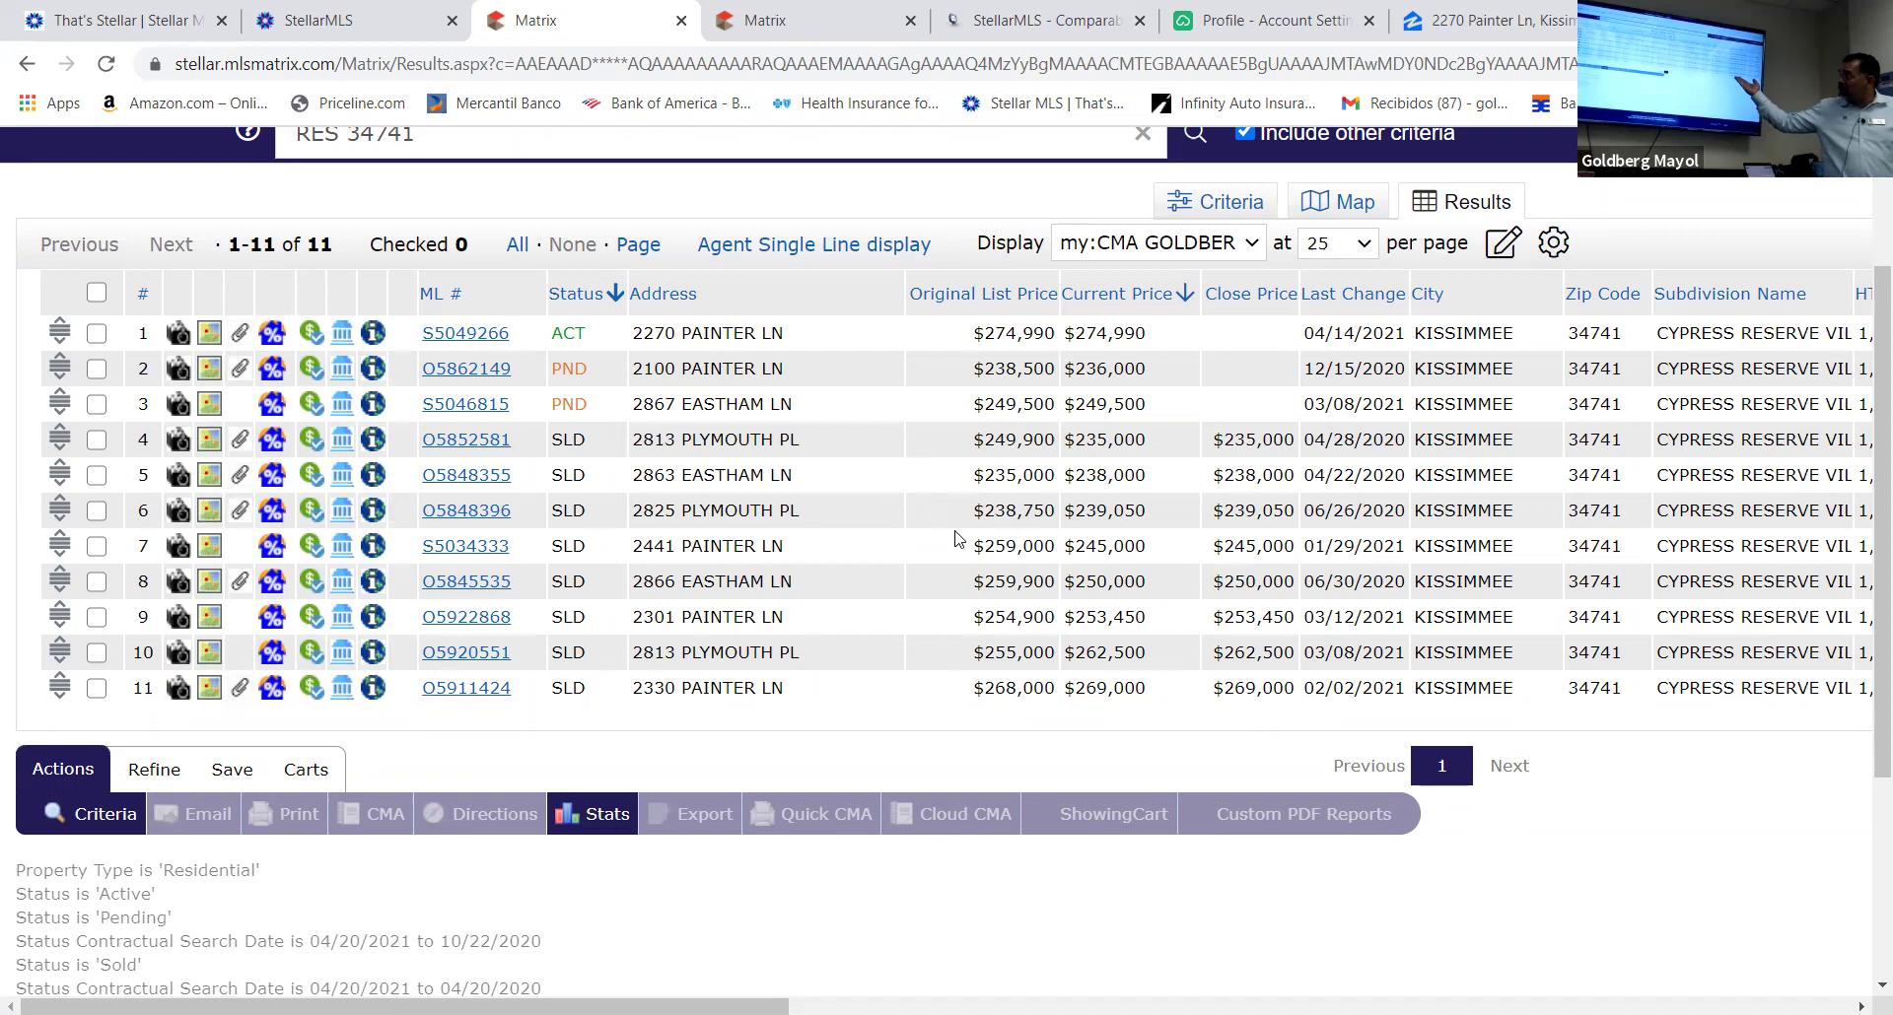
scroll(956, 592, down, 3)
scroll(944, 690, up, 5)
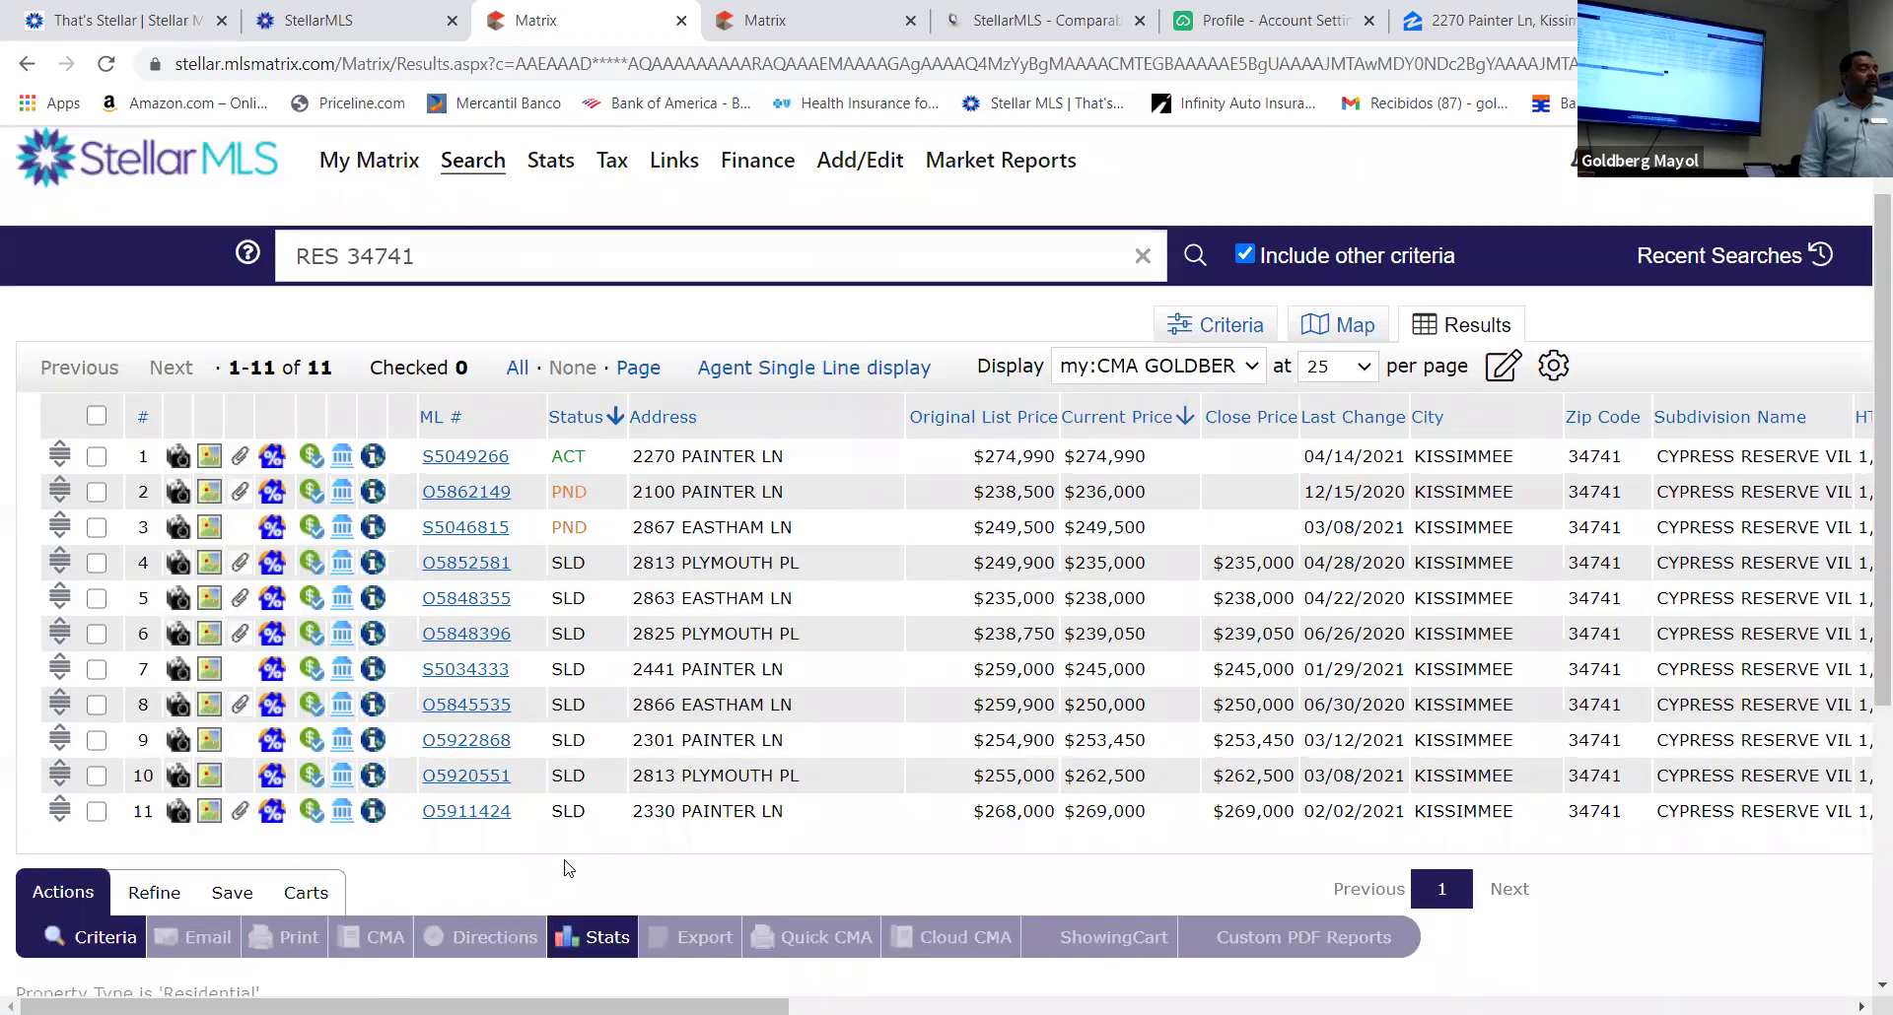
drag(572, 1007, 1178, 1007)
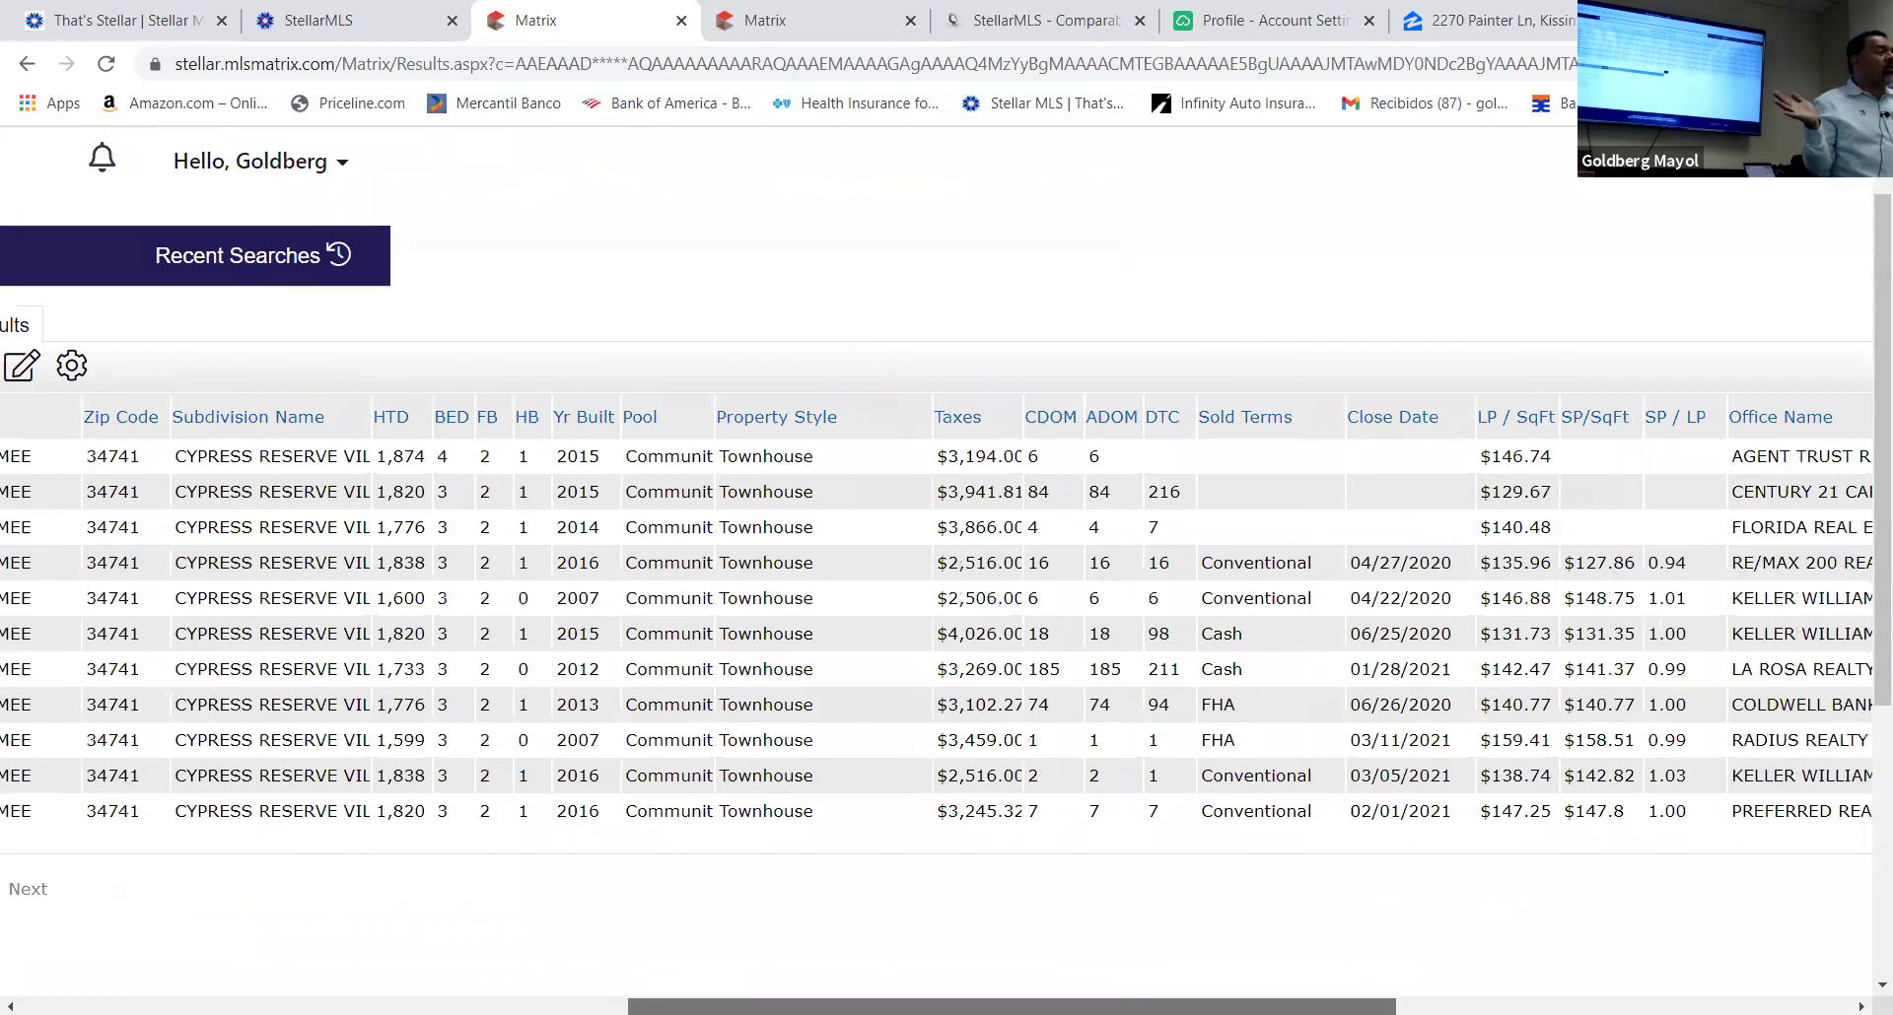
drag(1177, 1006, 1177, 1007)
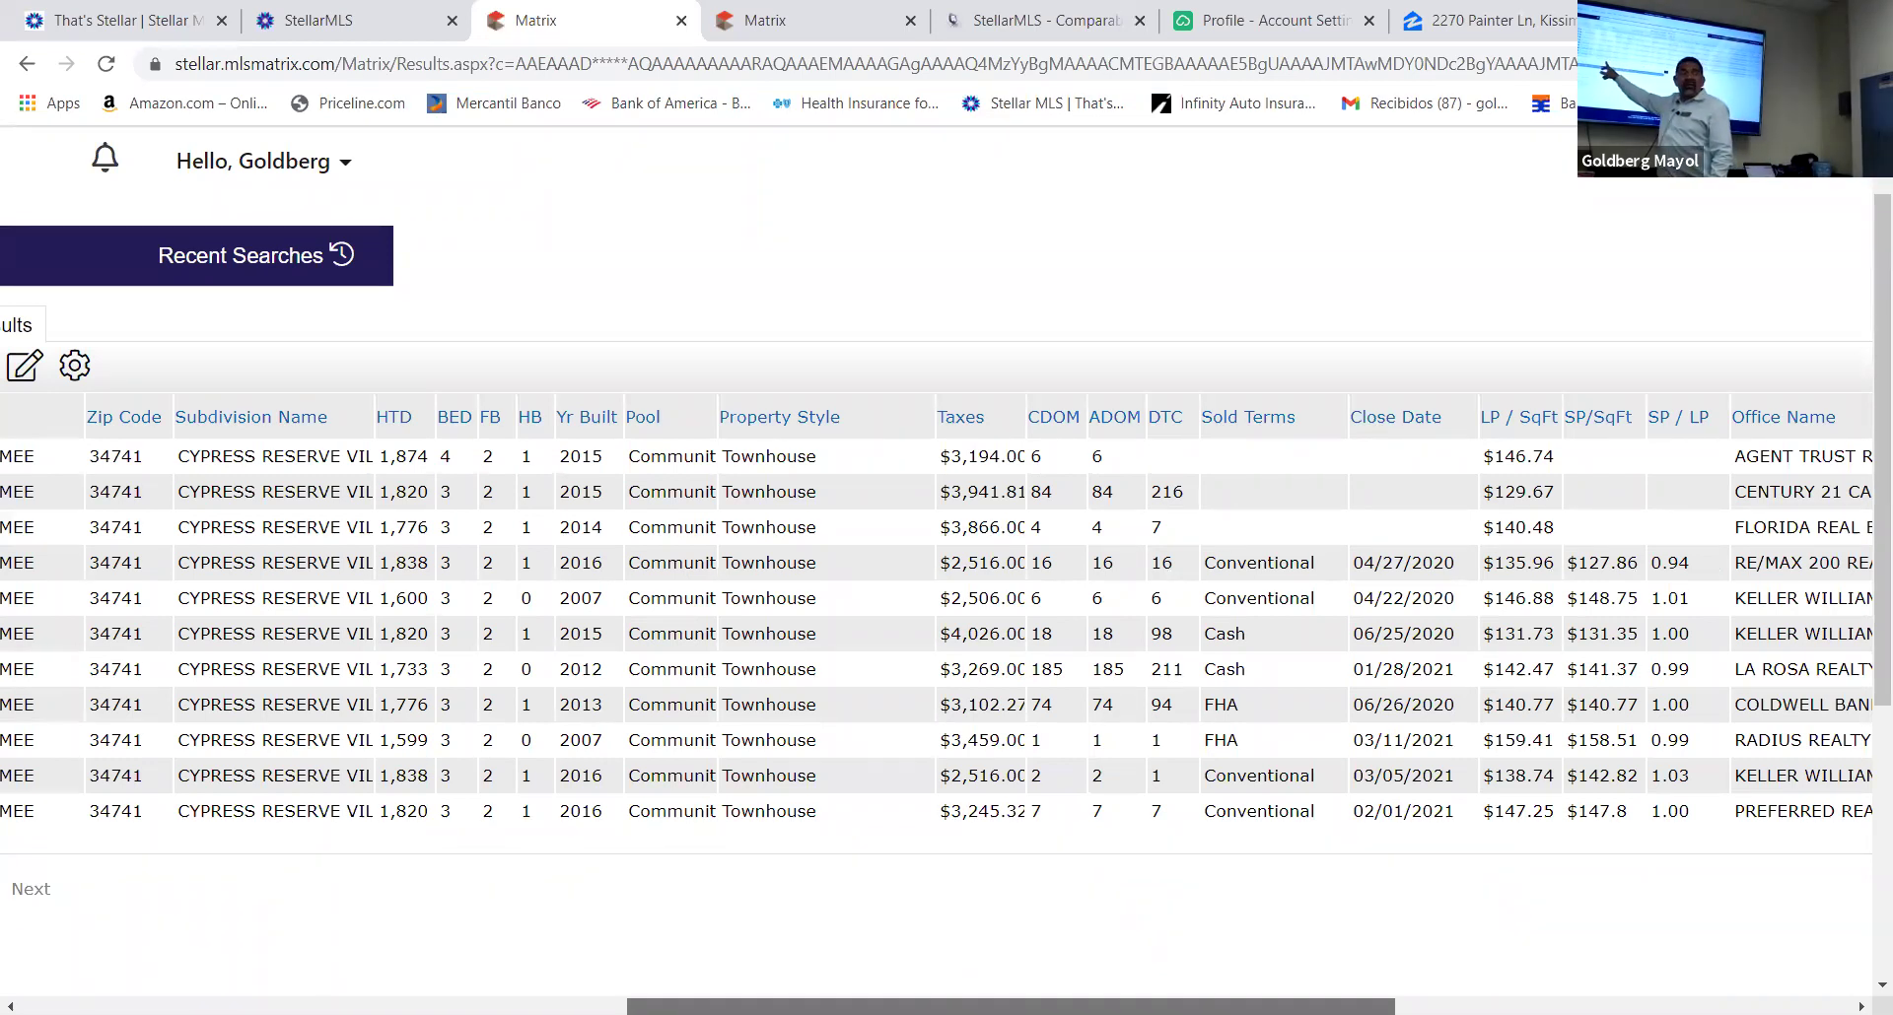
scroll(936, 631, right, 4)
scroll(468, 814, left, 10)
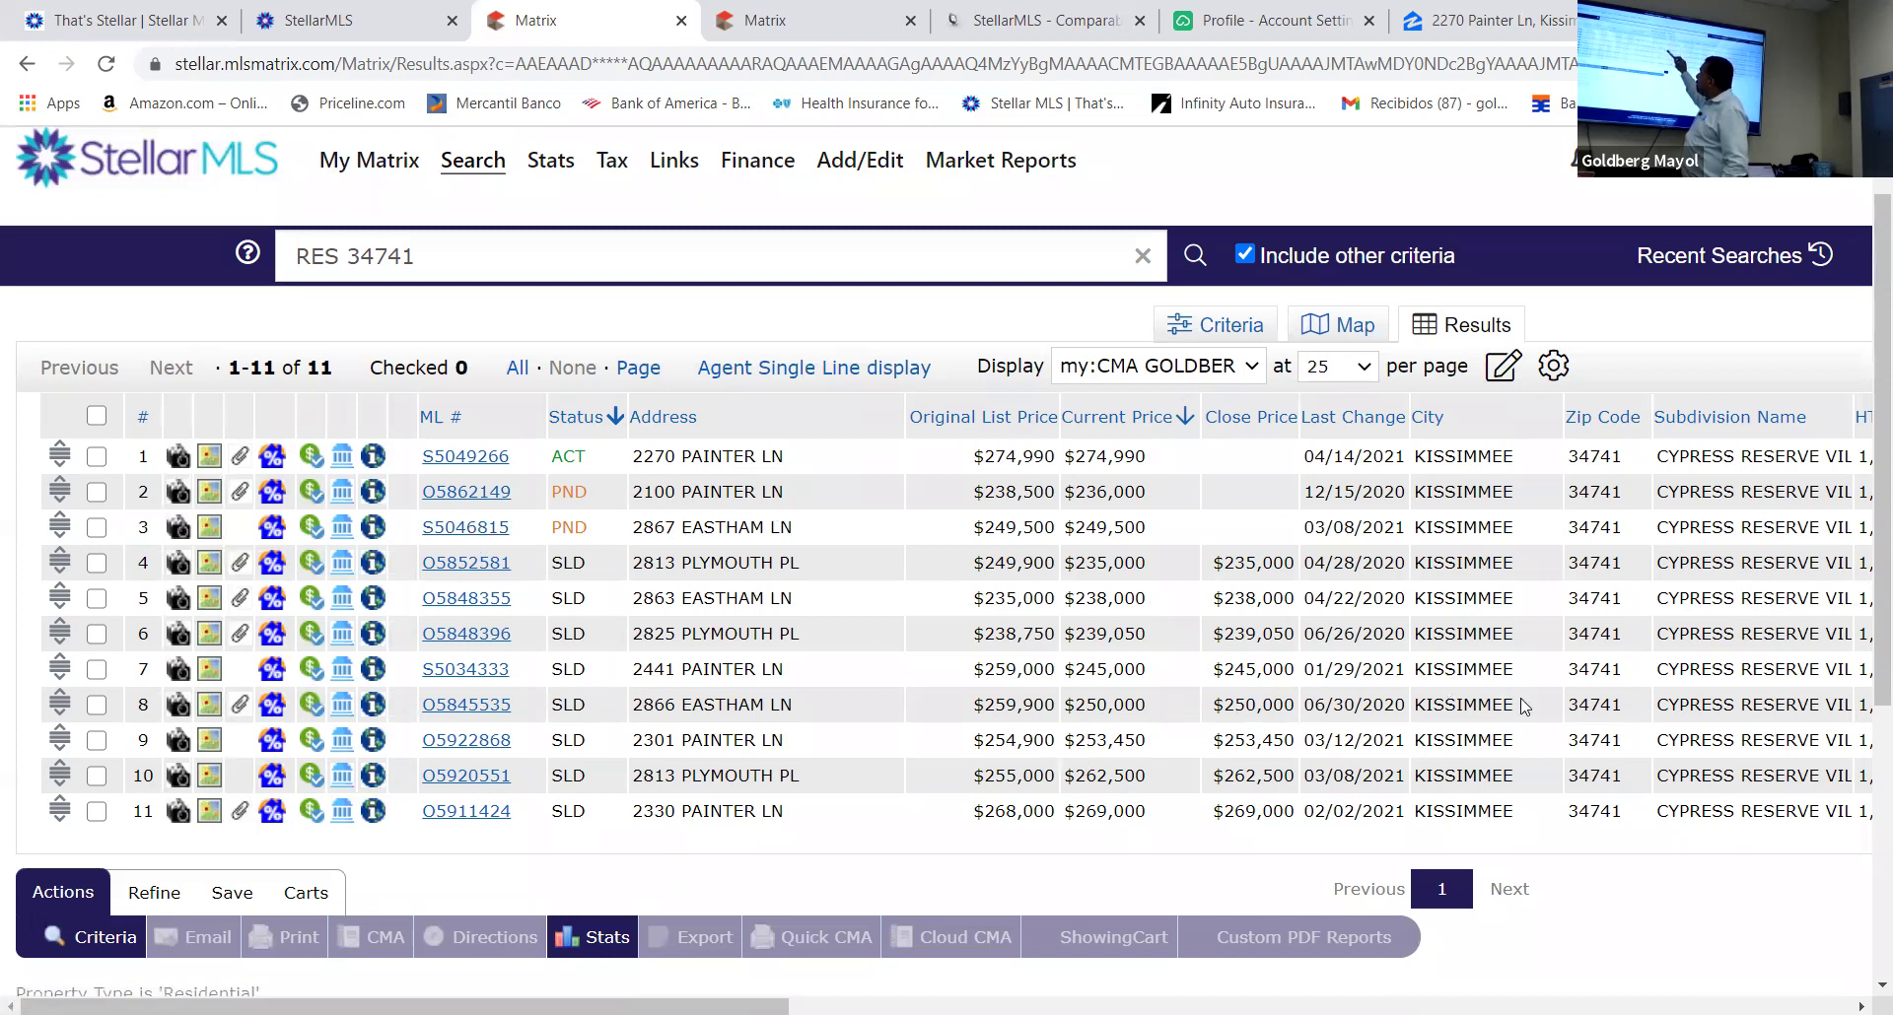
drag(1500, 704, 1414, 706)
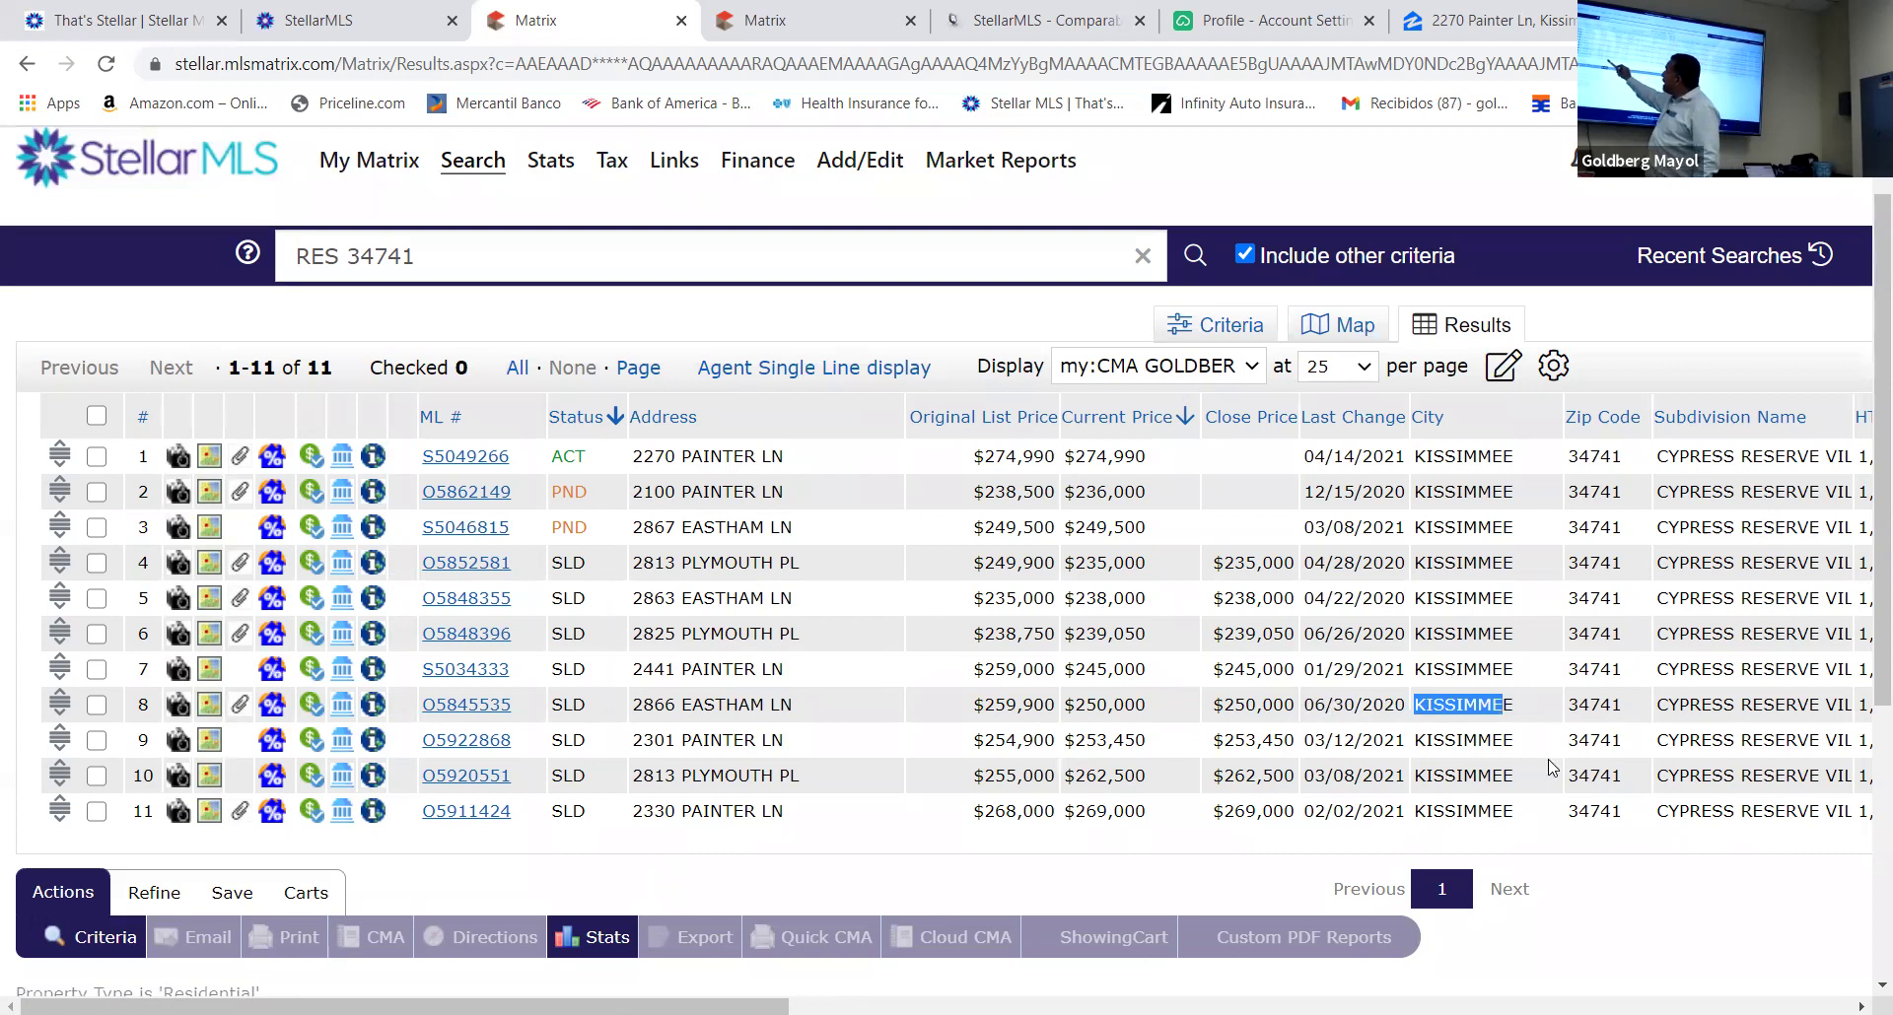
click(1567, 848)
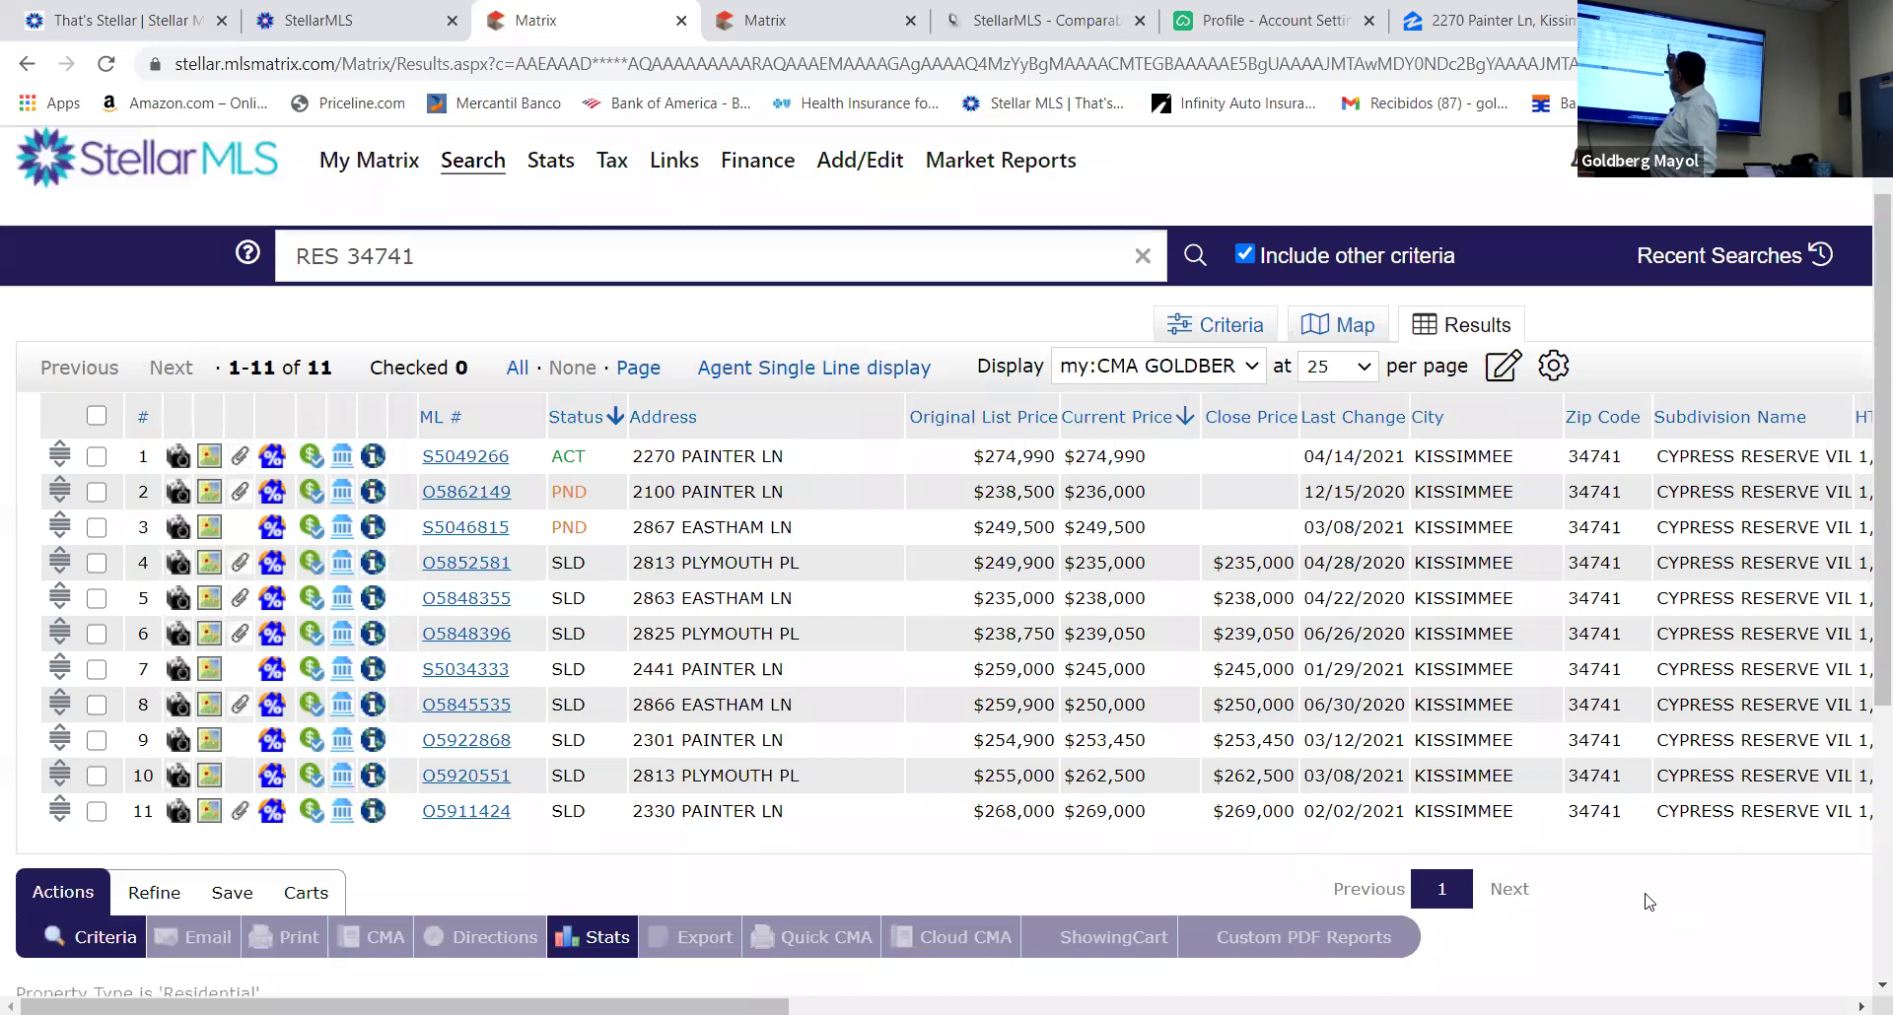
scroll(936, 631, right, 10)
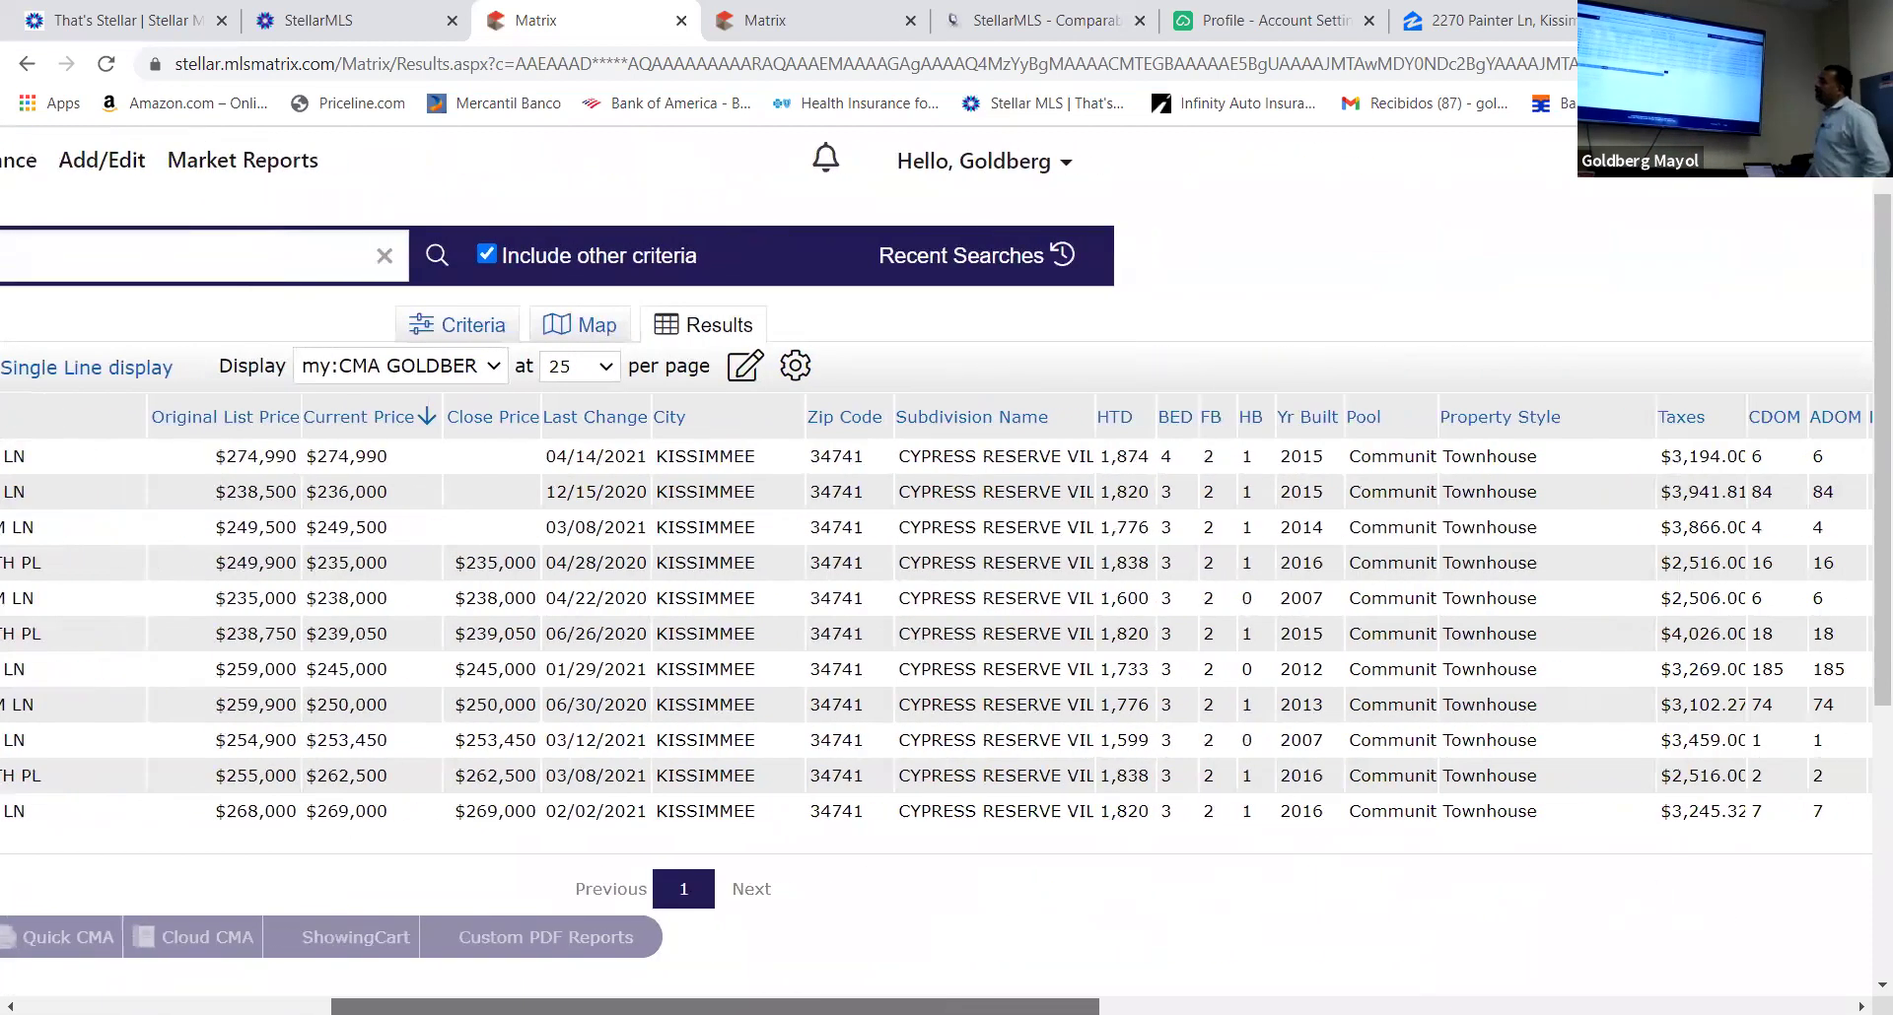
scroll(937, 631, right, 7)
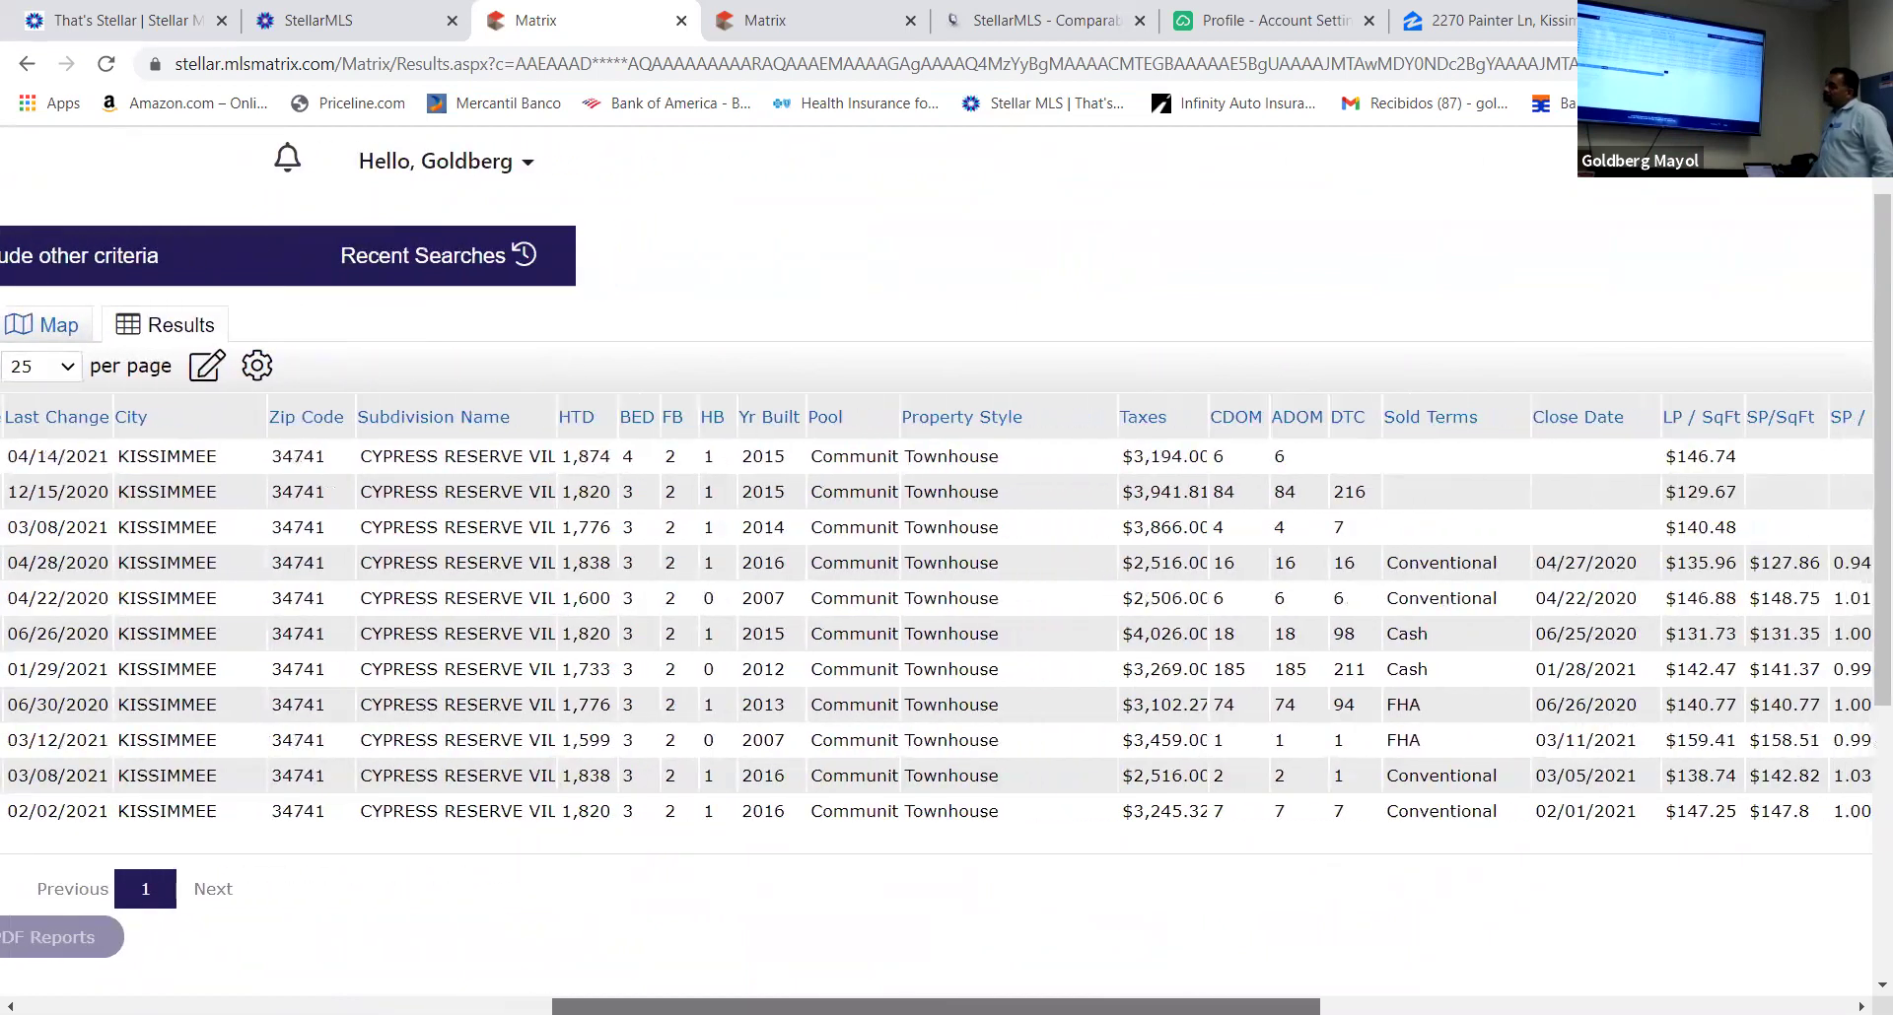
scroll(936, 631, right, 3)
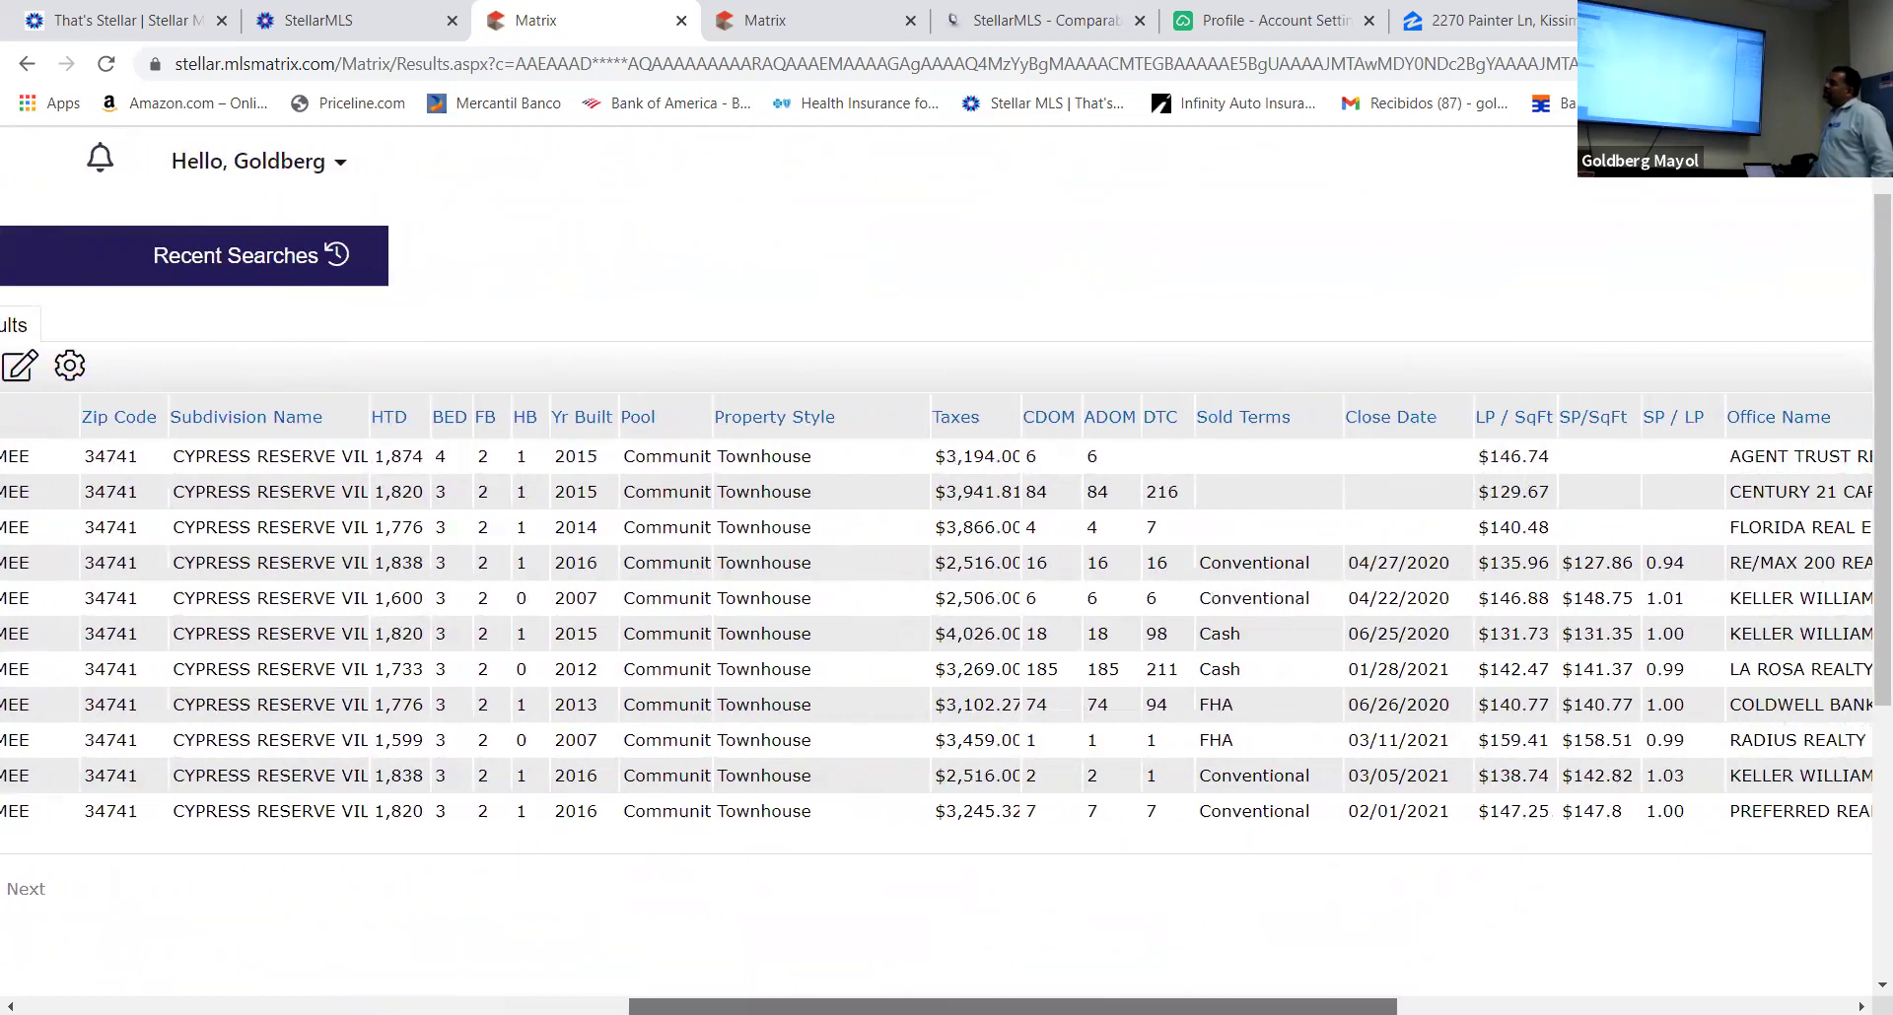
scroll(936, 631, right, 1)
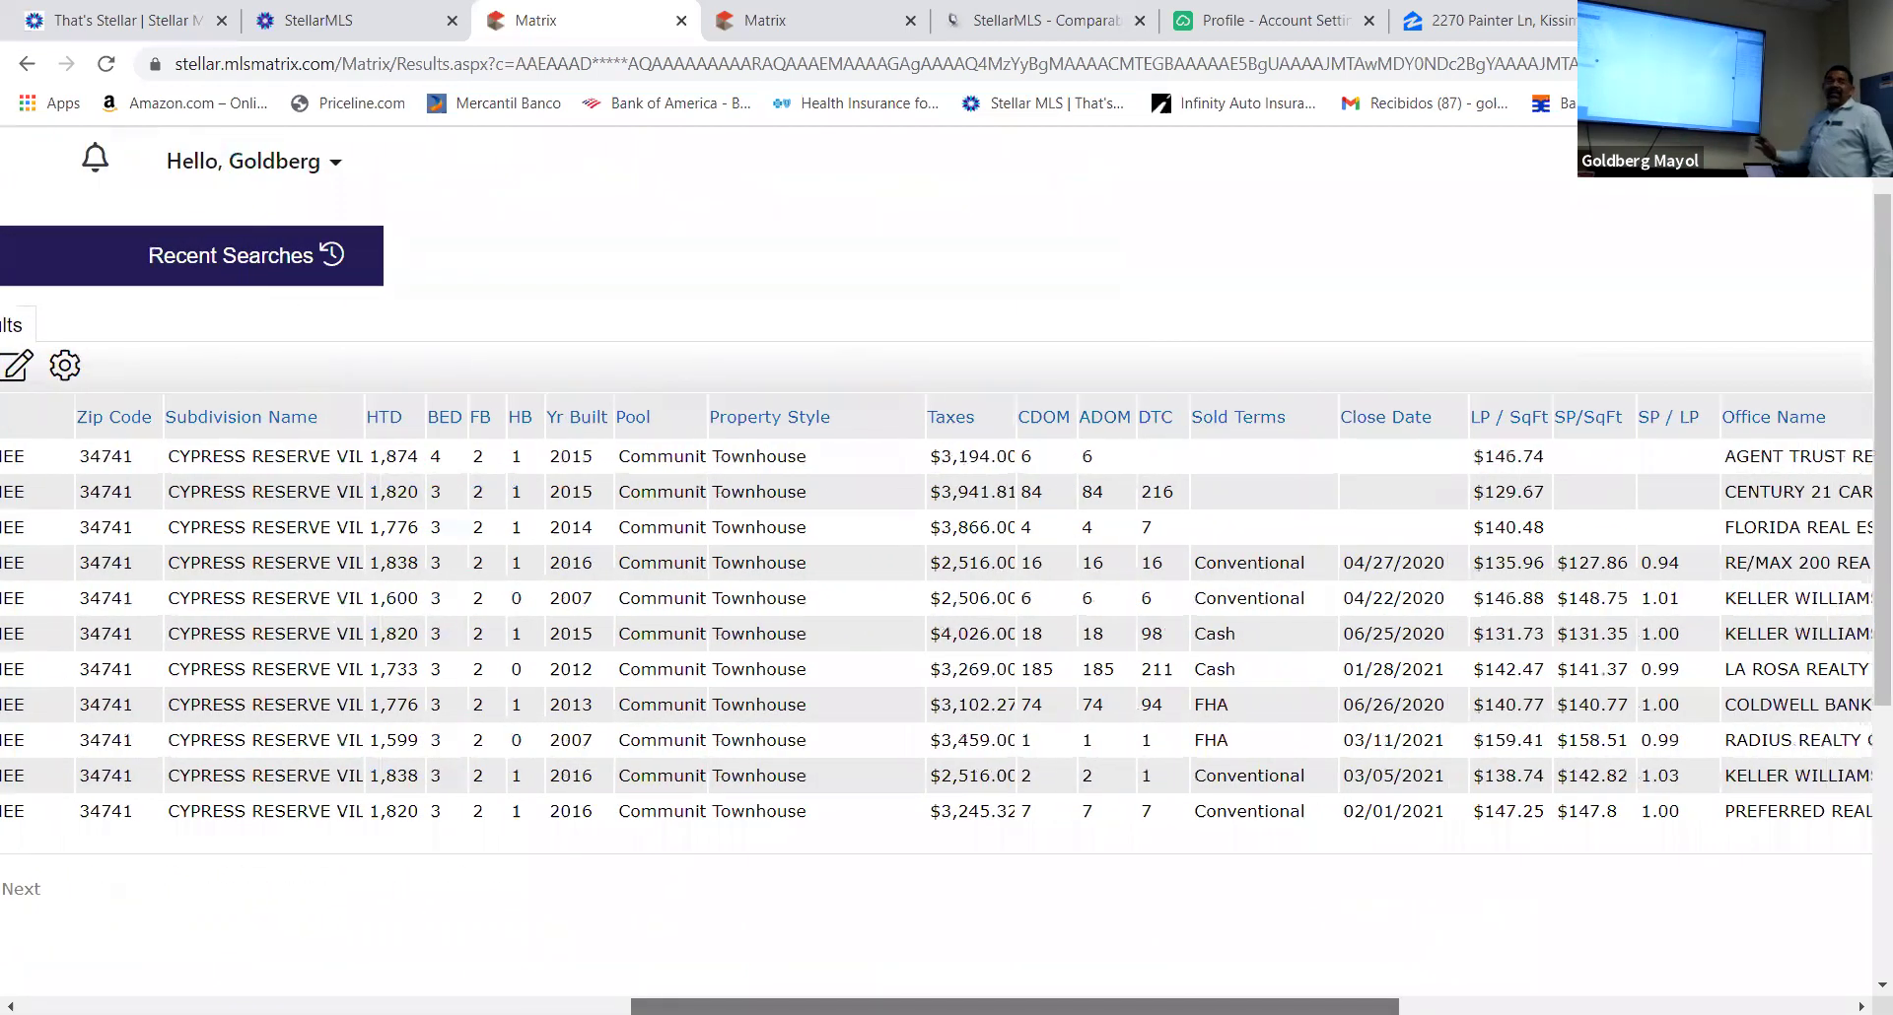
scroll(937, 631, left, 3)
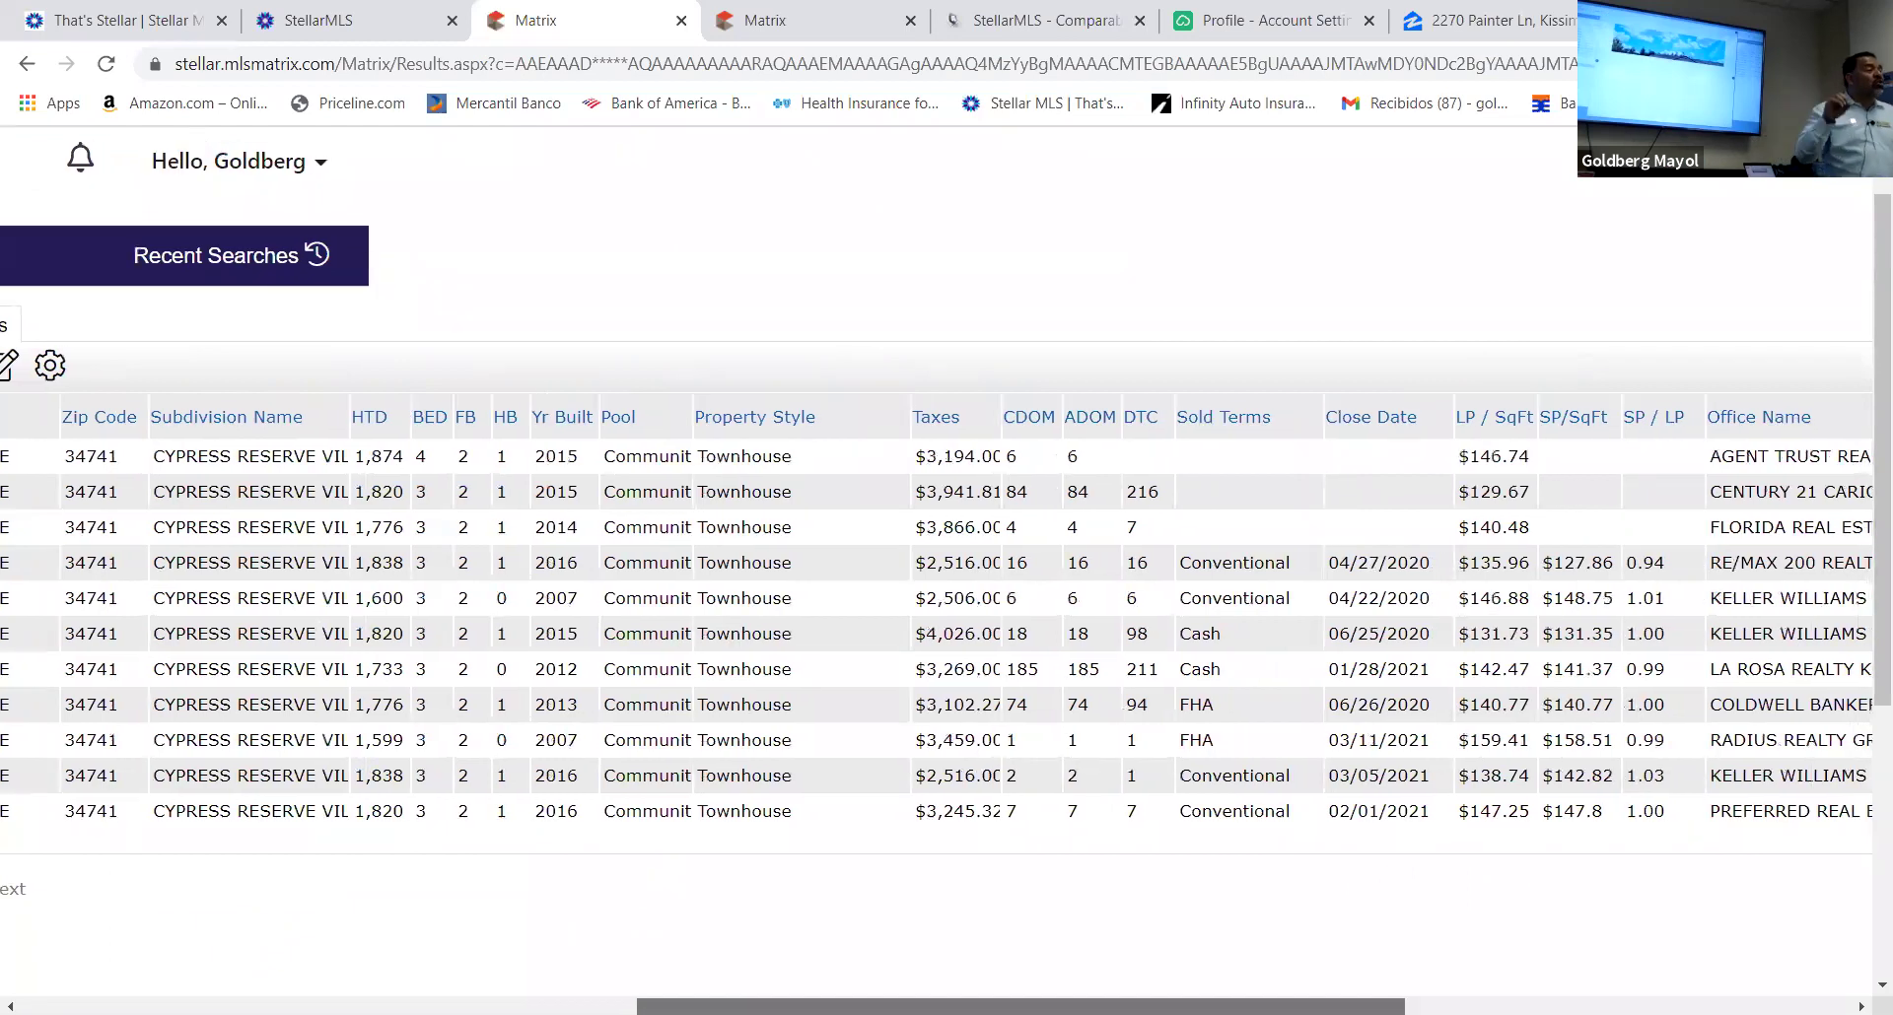
scroll(937, 631, left, 15)
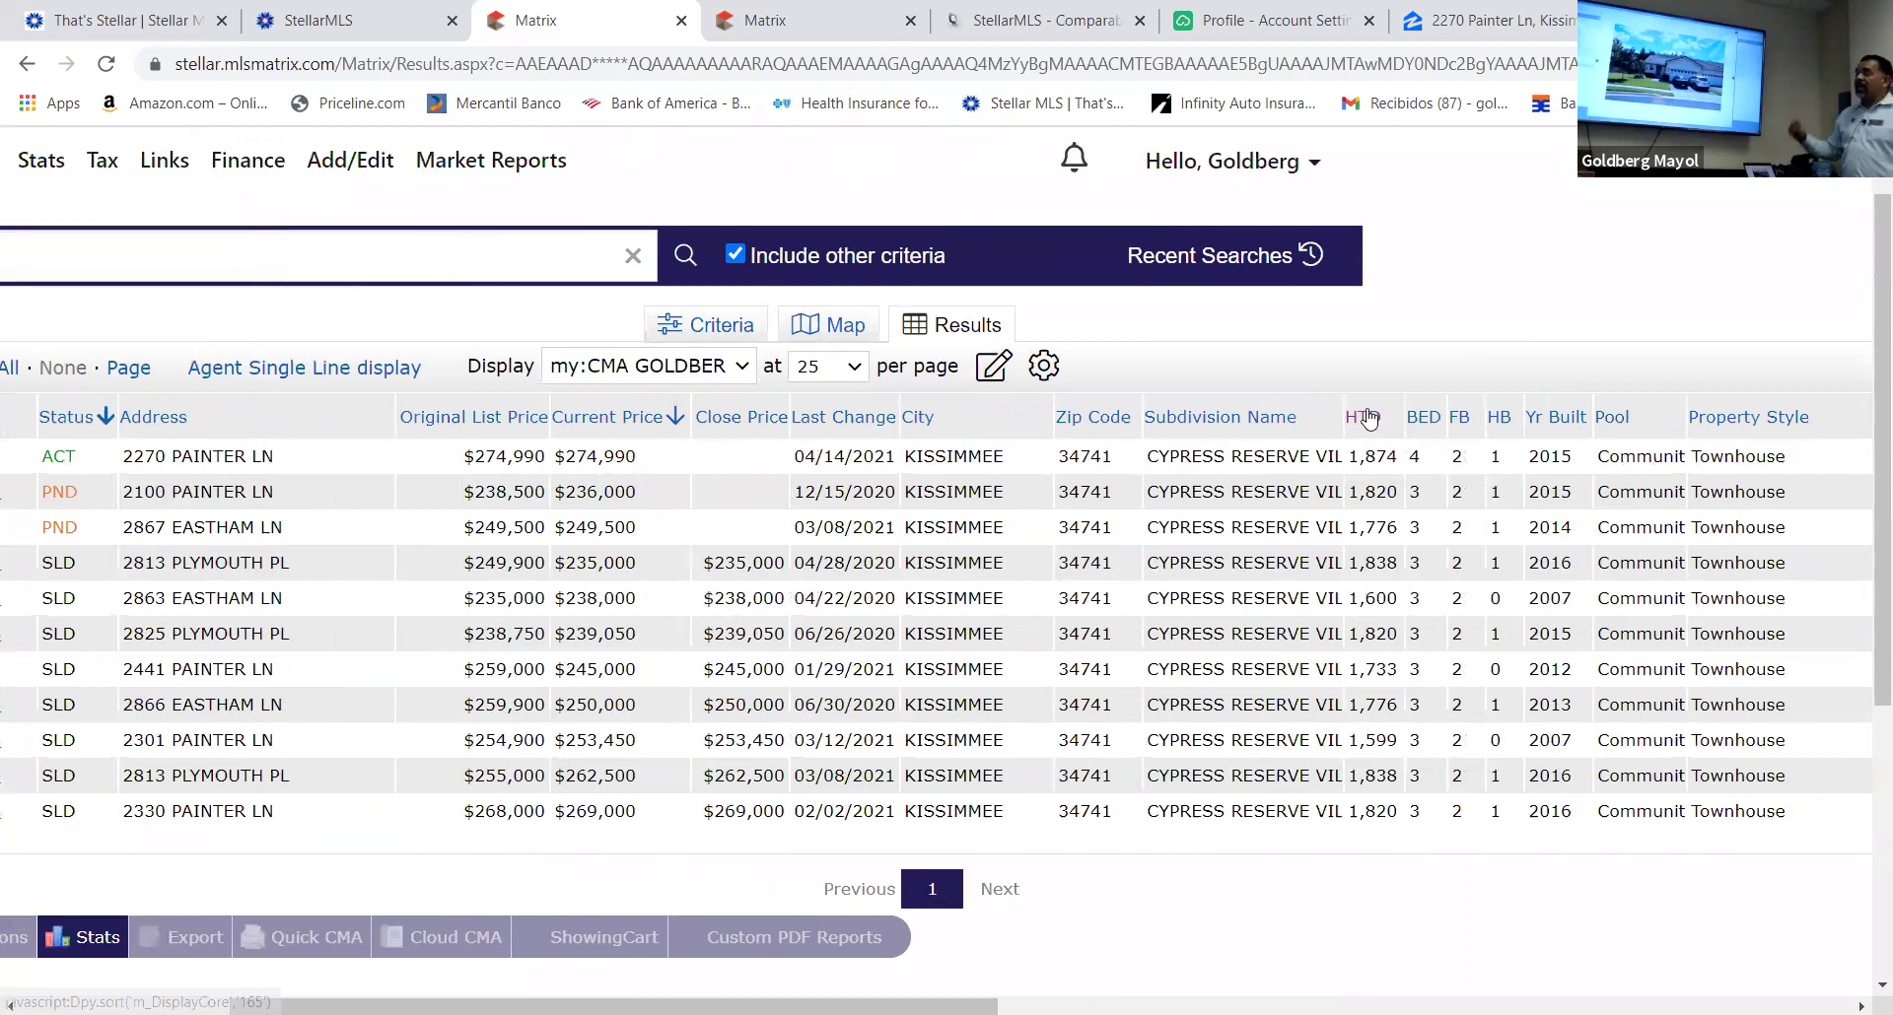
Drag the HTD (heated sq ft) column further left in the CMA GOLDBERG grid
drag(1354, 397, 800, 376)
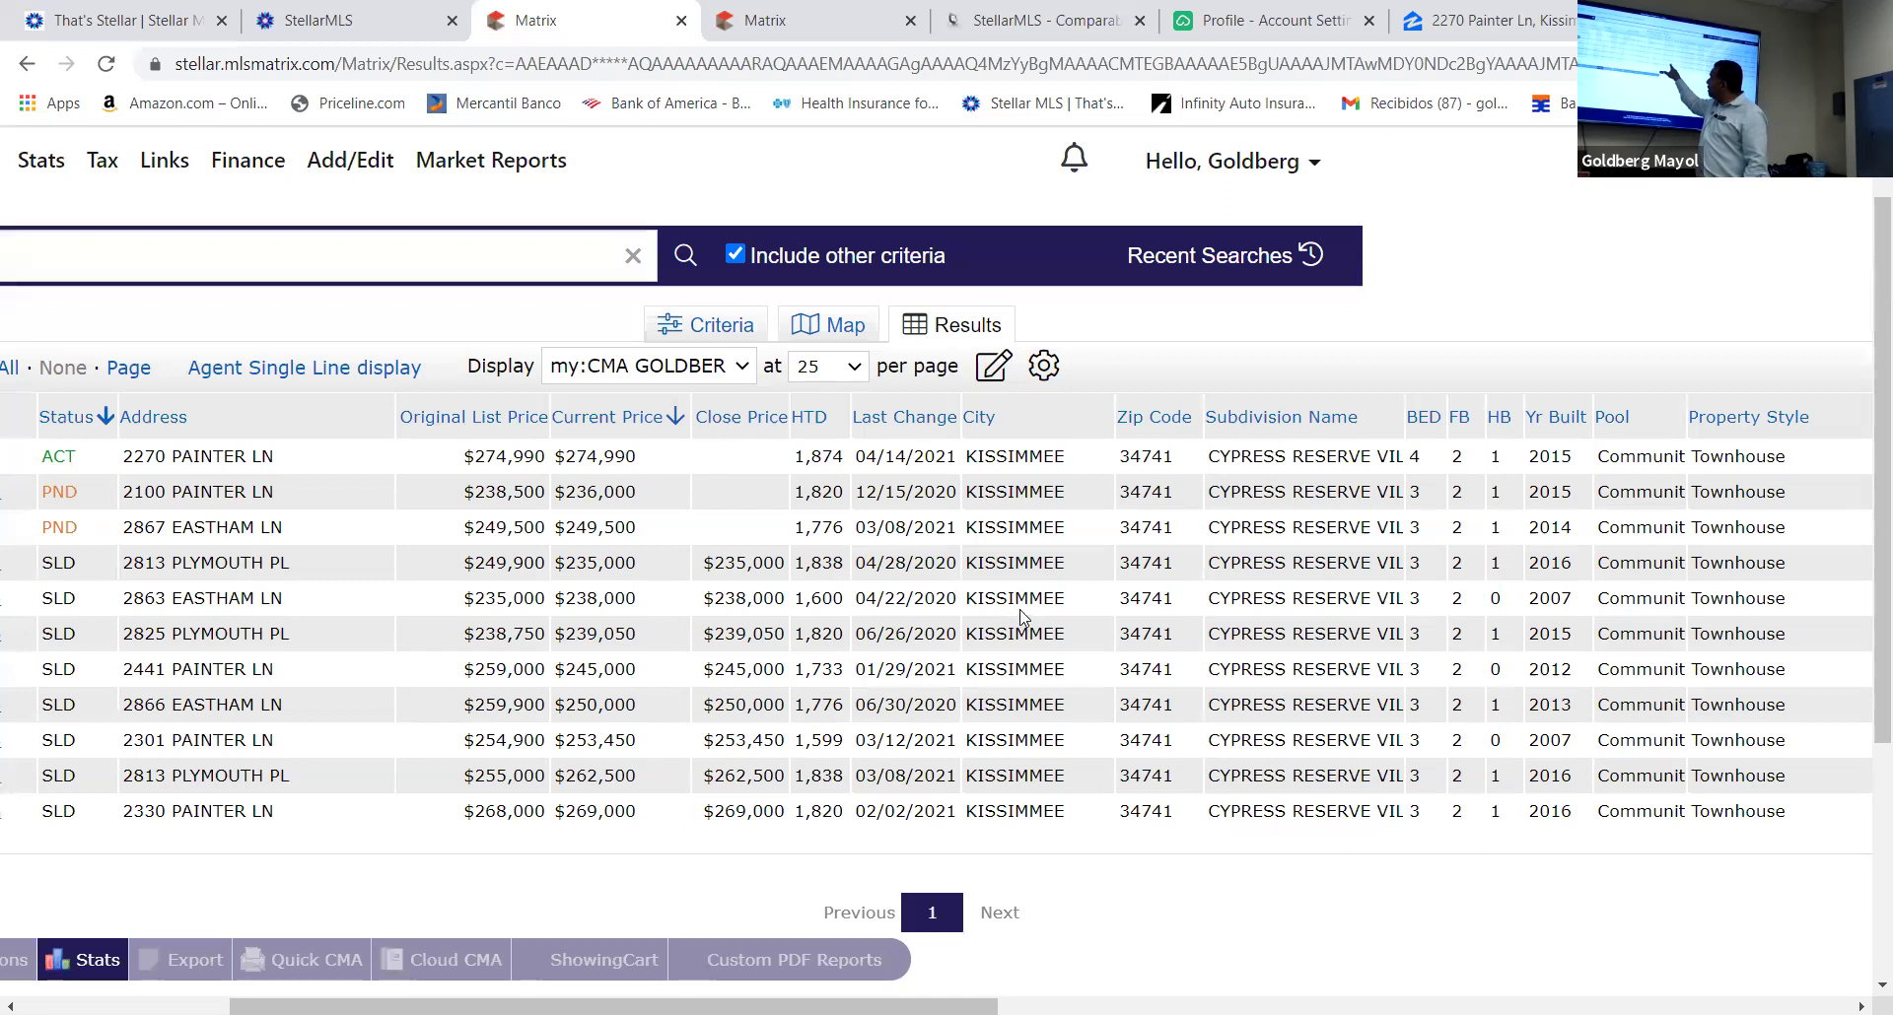
Scroll the grid sideways and drag the Sold Terms header to sit right after Zip Code
drag(611, 1005, 1357, 1006)
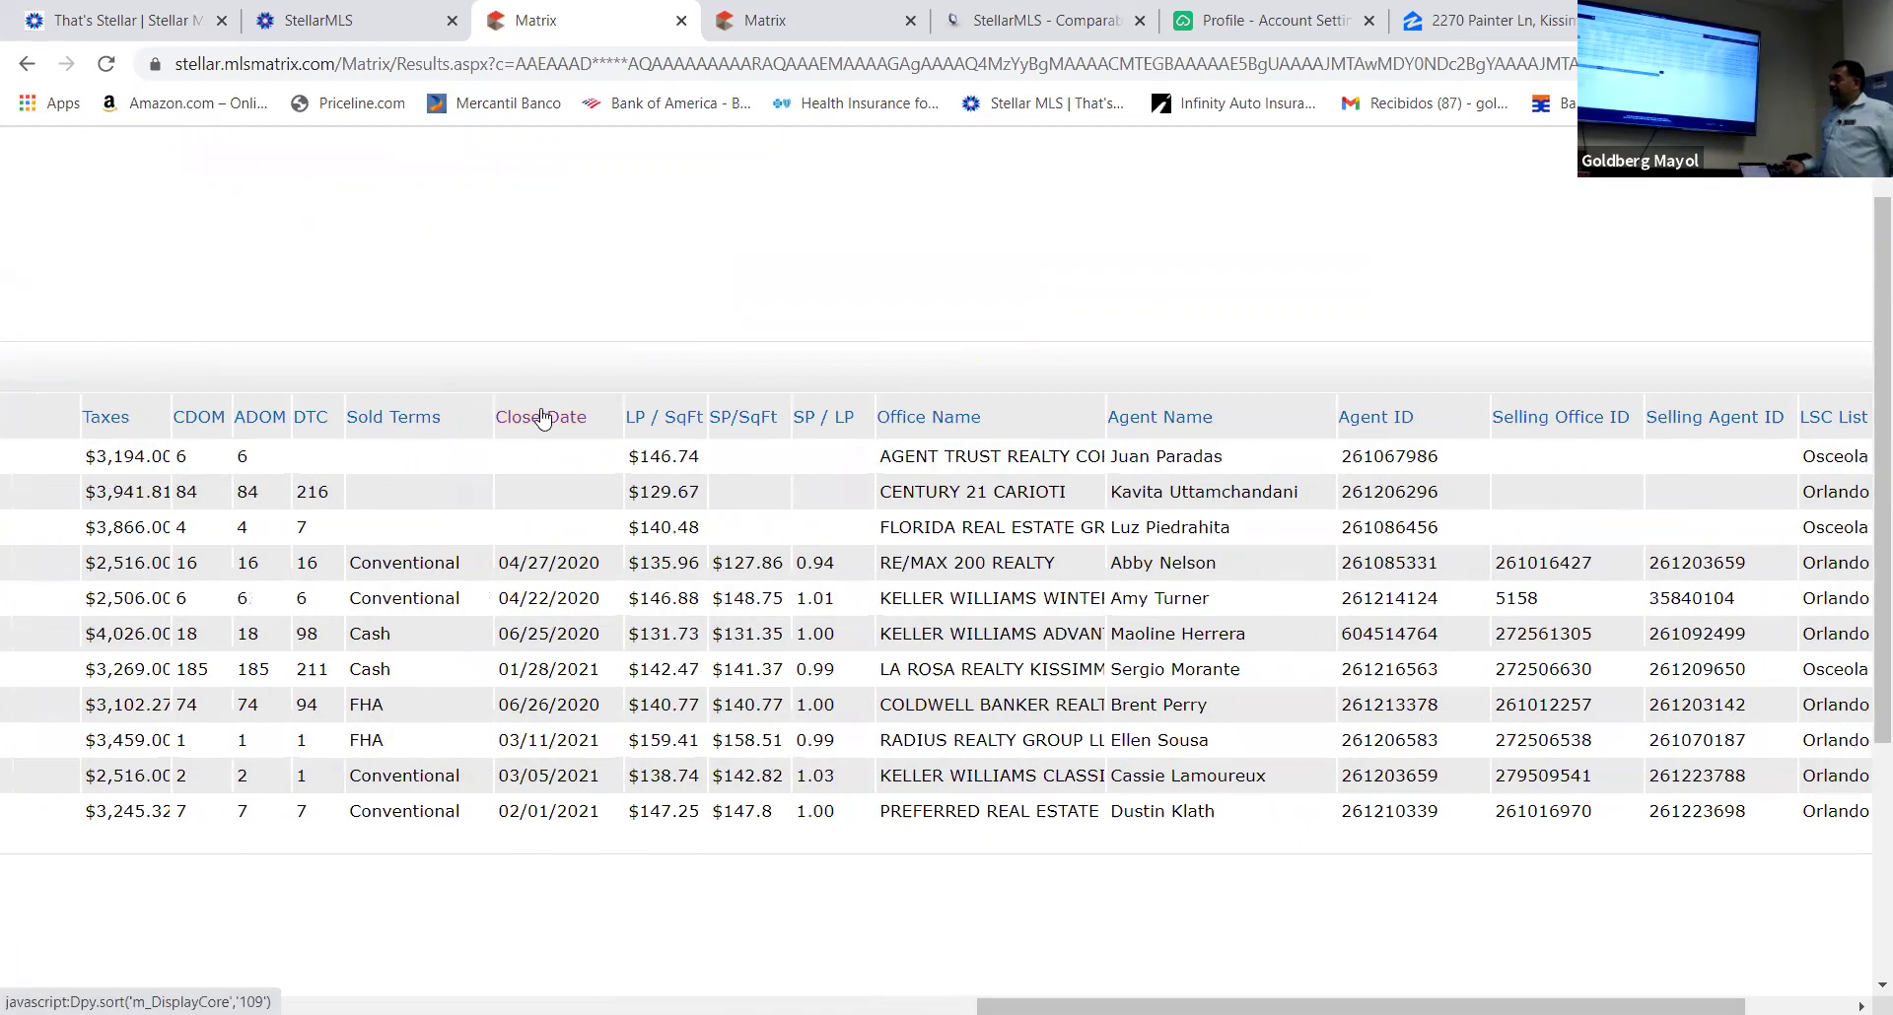
drag(540, 400, 128, 426)
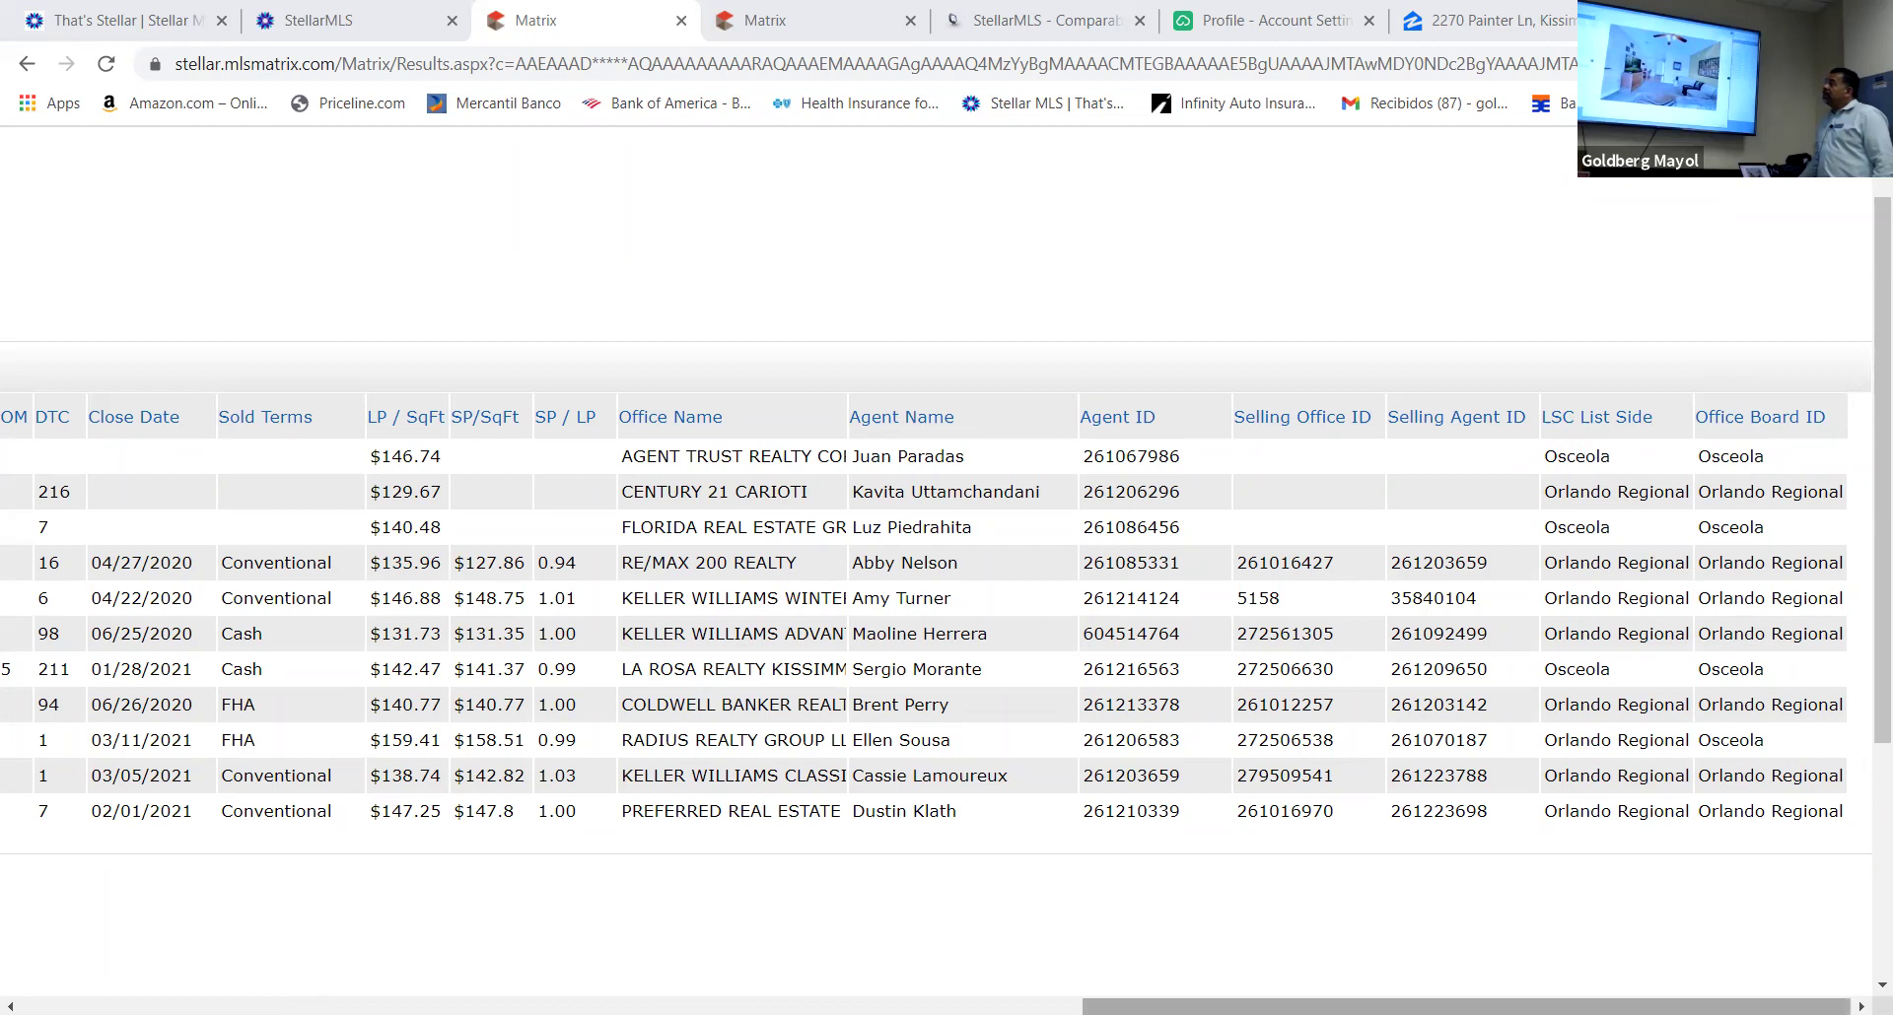
drag(1467, 1006, 1044, 1006)
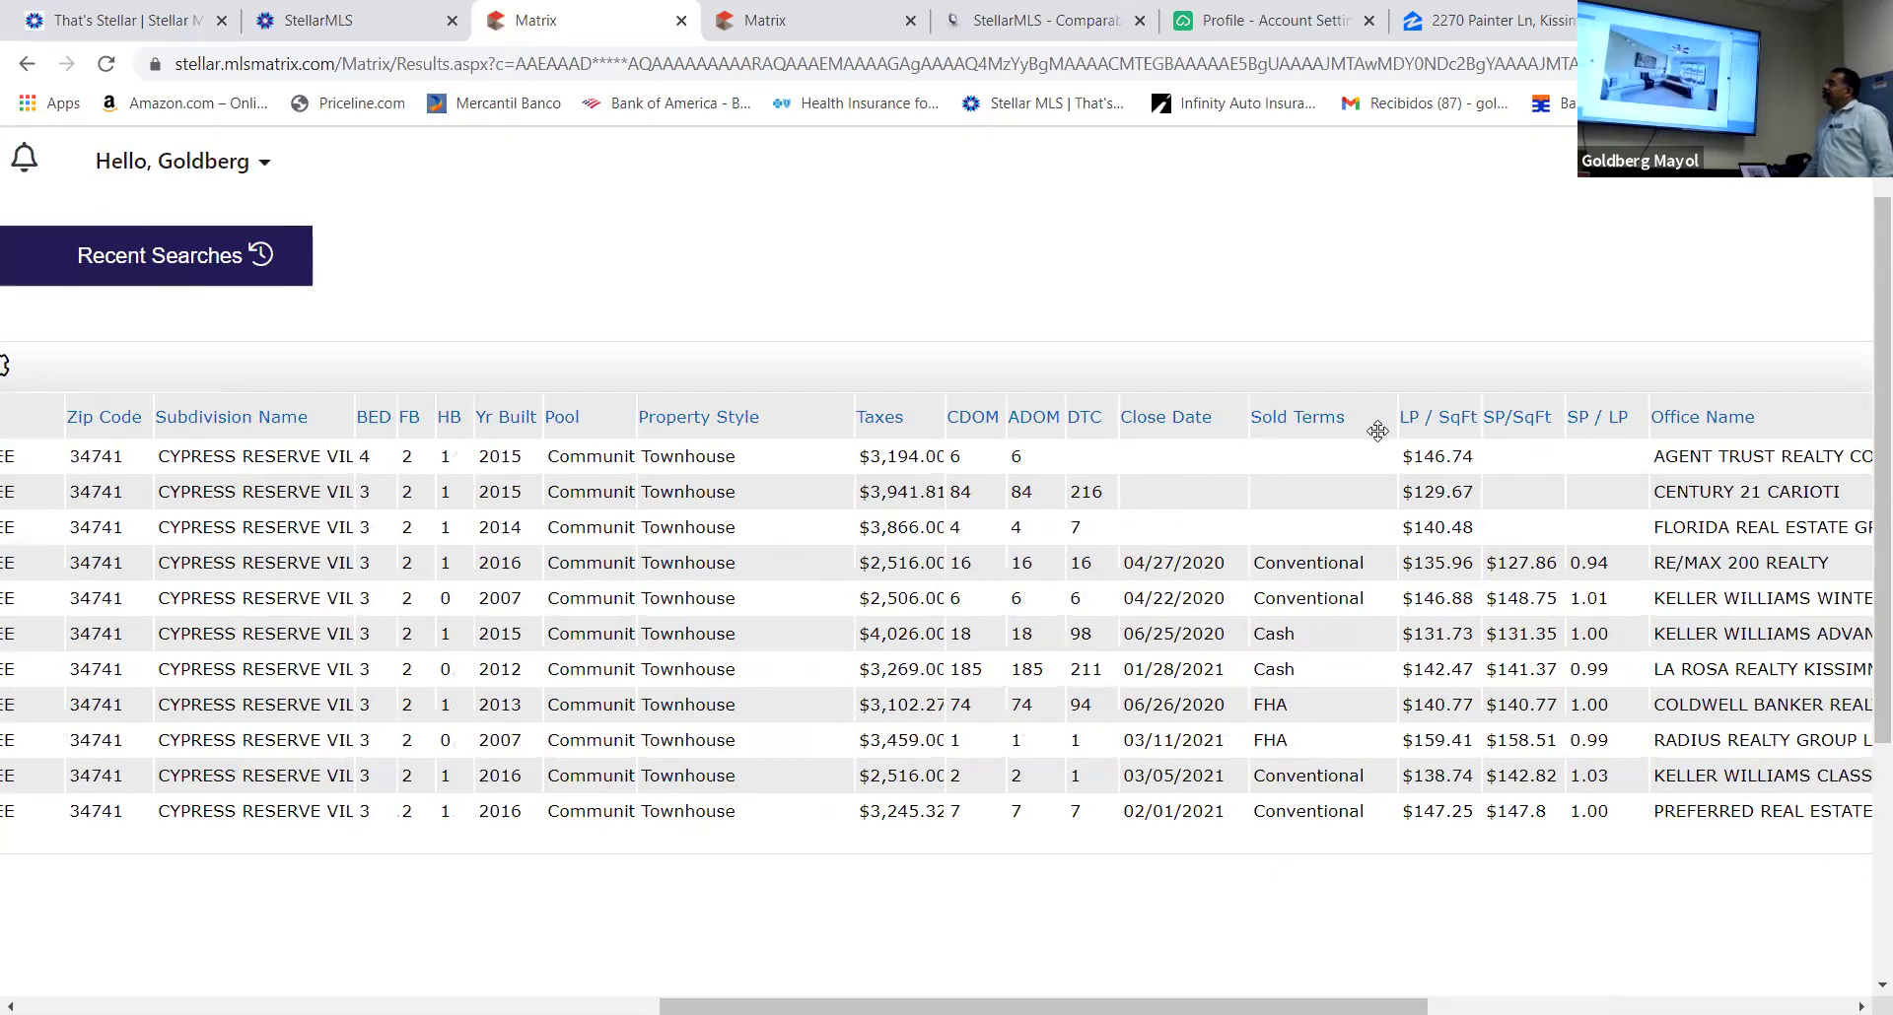
drag(1357, 419, 262, 493)
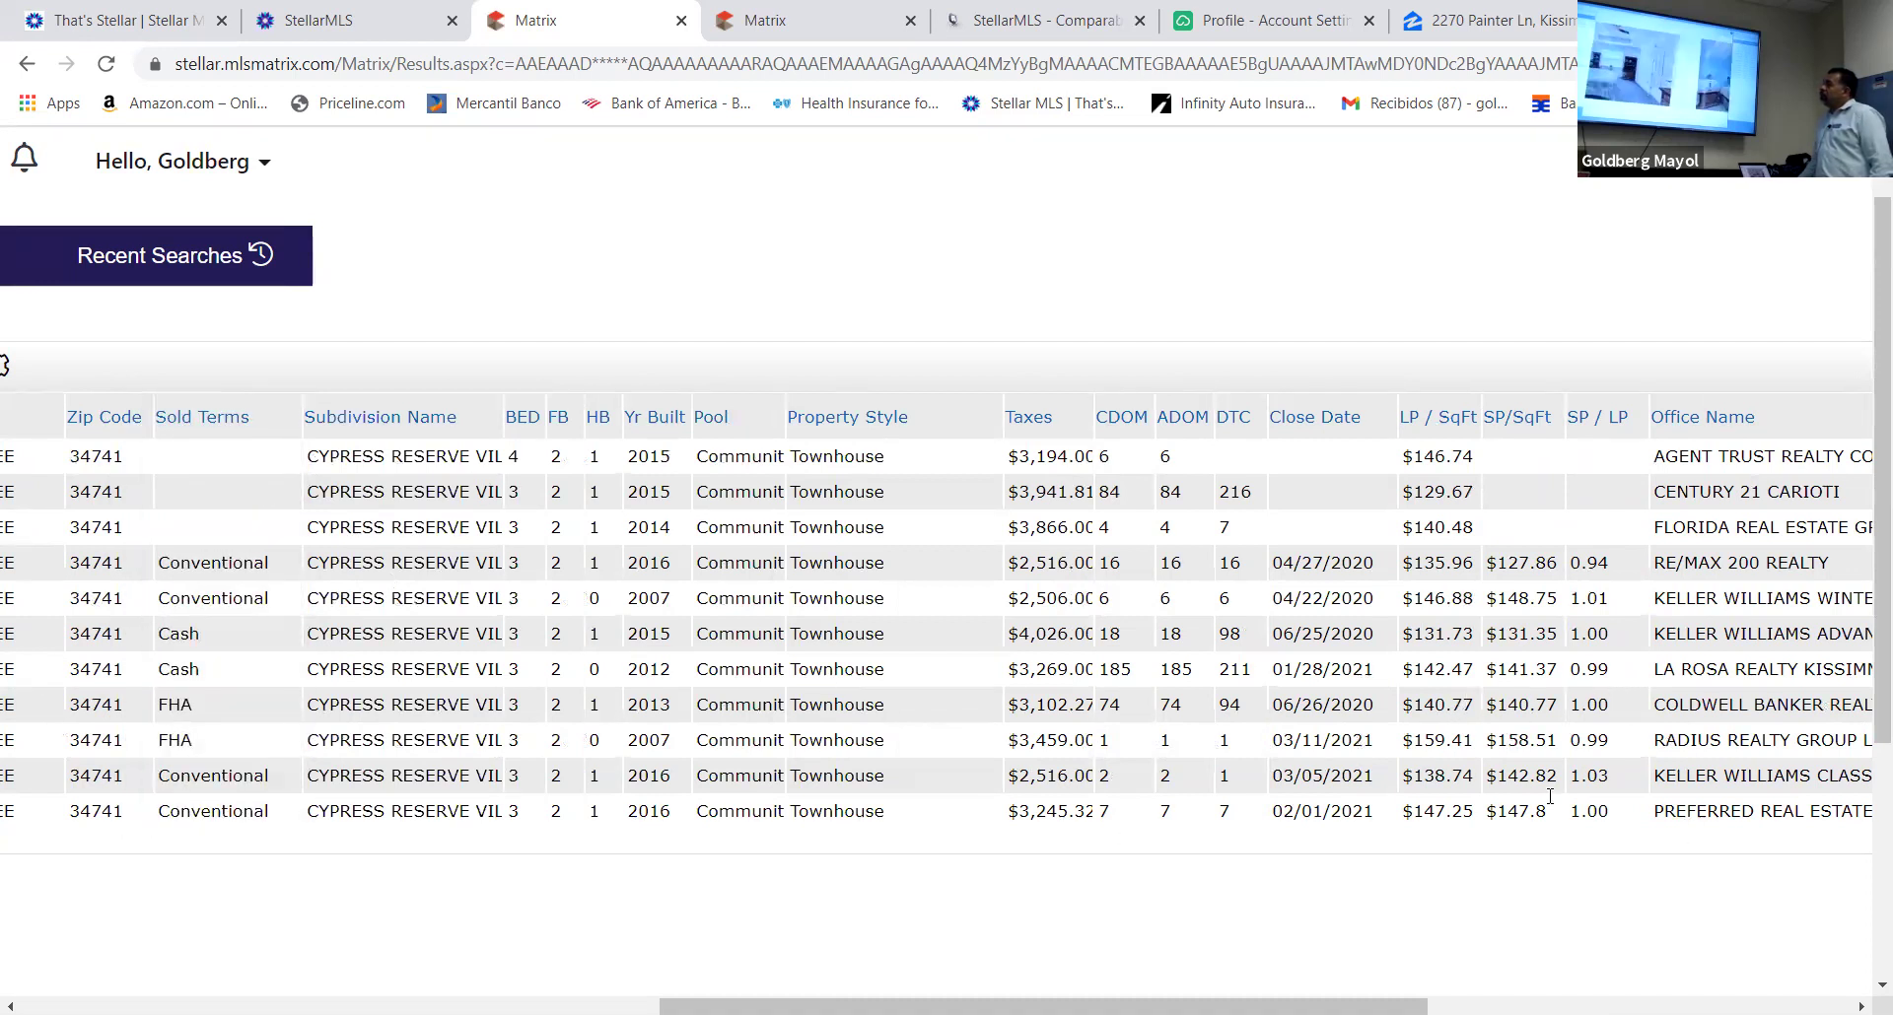
drag(1360, 1005, 1543, 983)
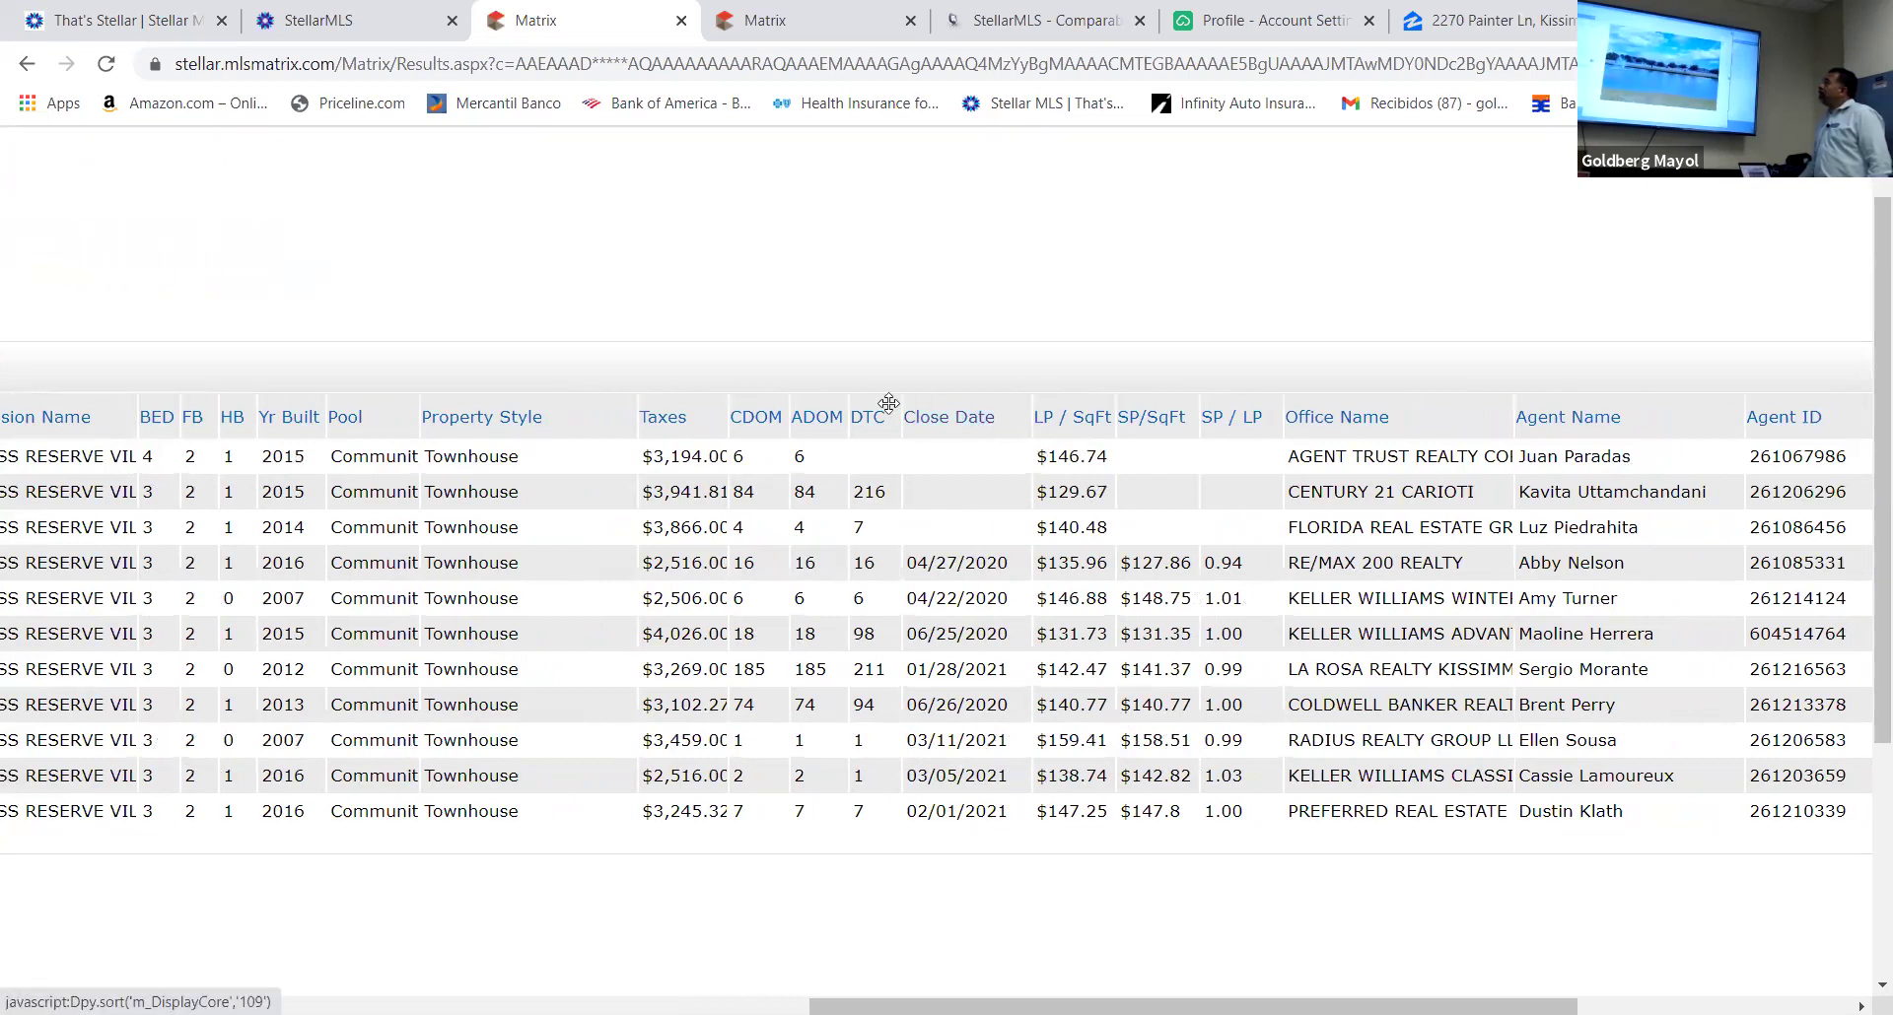
Sort the grid by Close Date and move that column after Zip Code
click(934, 417)
drag(934, 418, 70, 789)
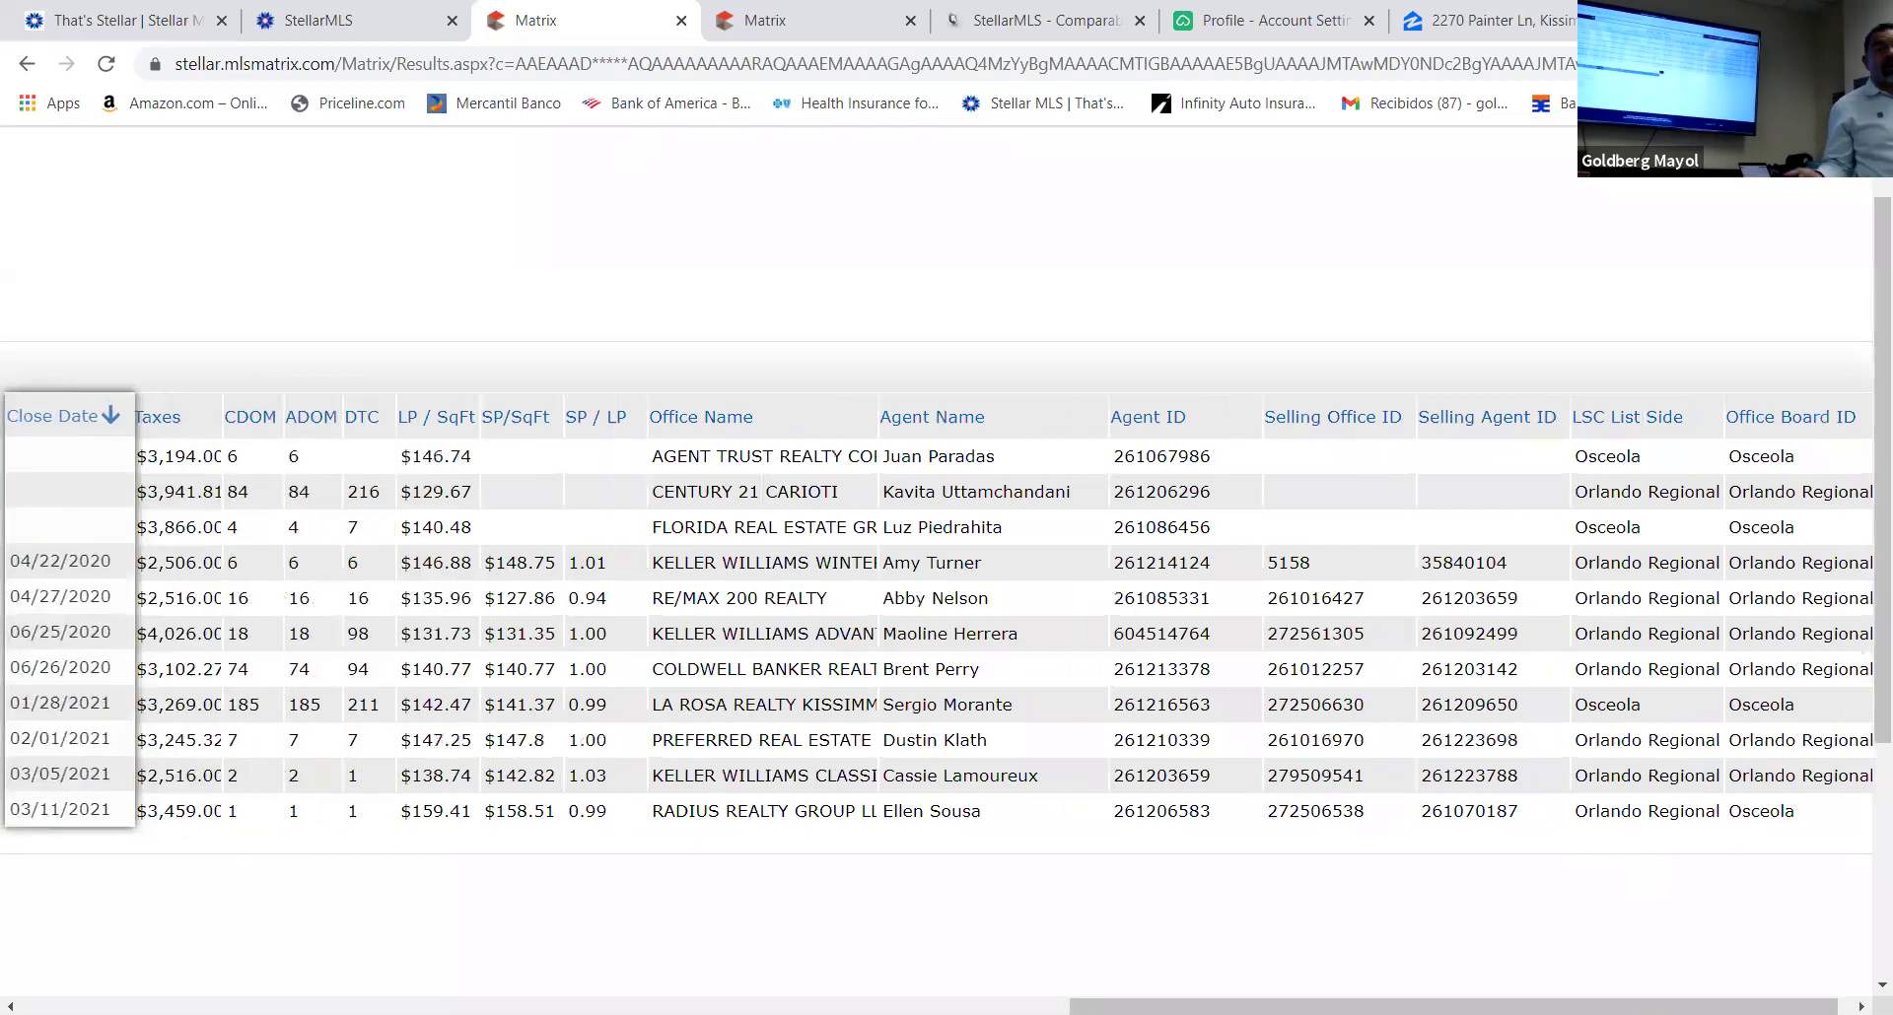
drag(70, 789, 372, 789)
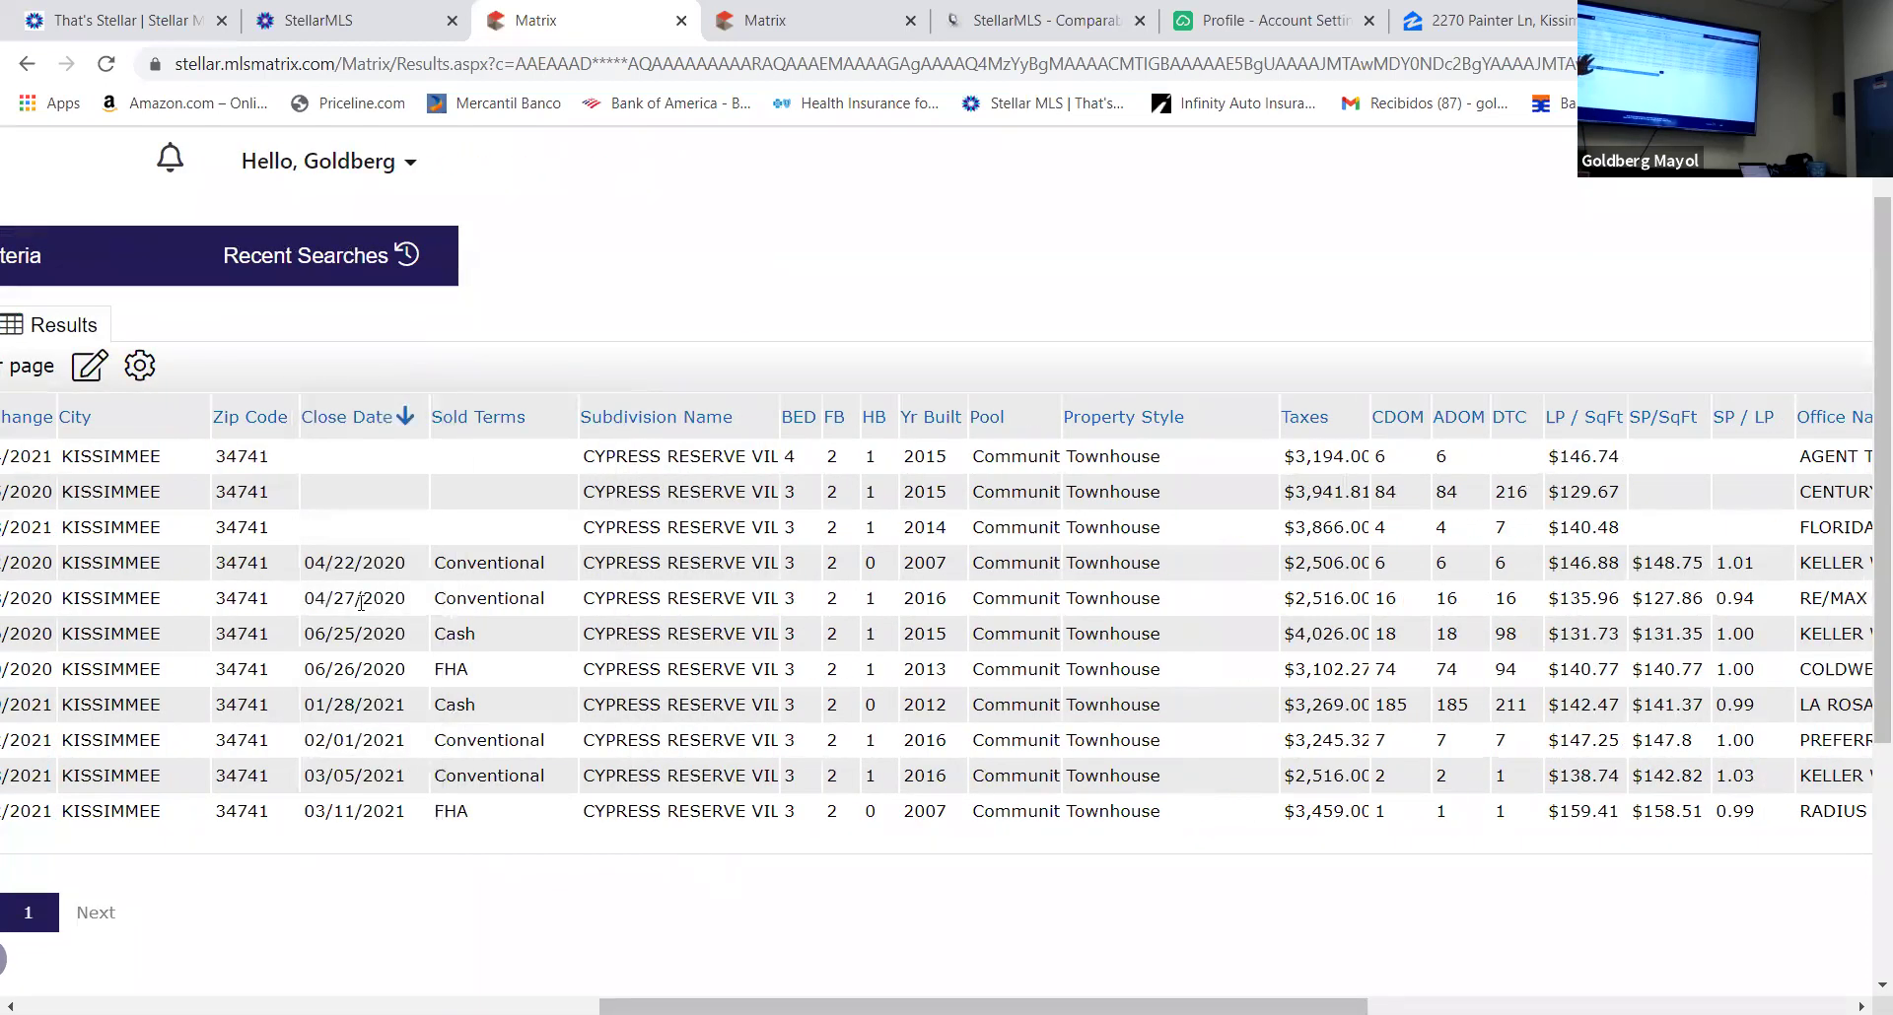
Highlight the 06/26/2020 and 01/28/2021 sales, then clear the highlight and scan the grid
drag(153, 669, 464, 704)
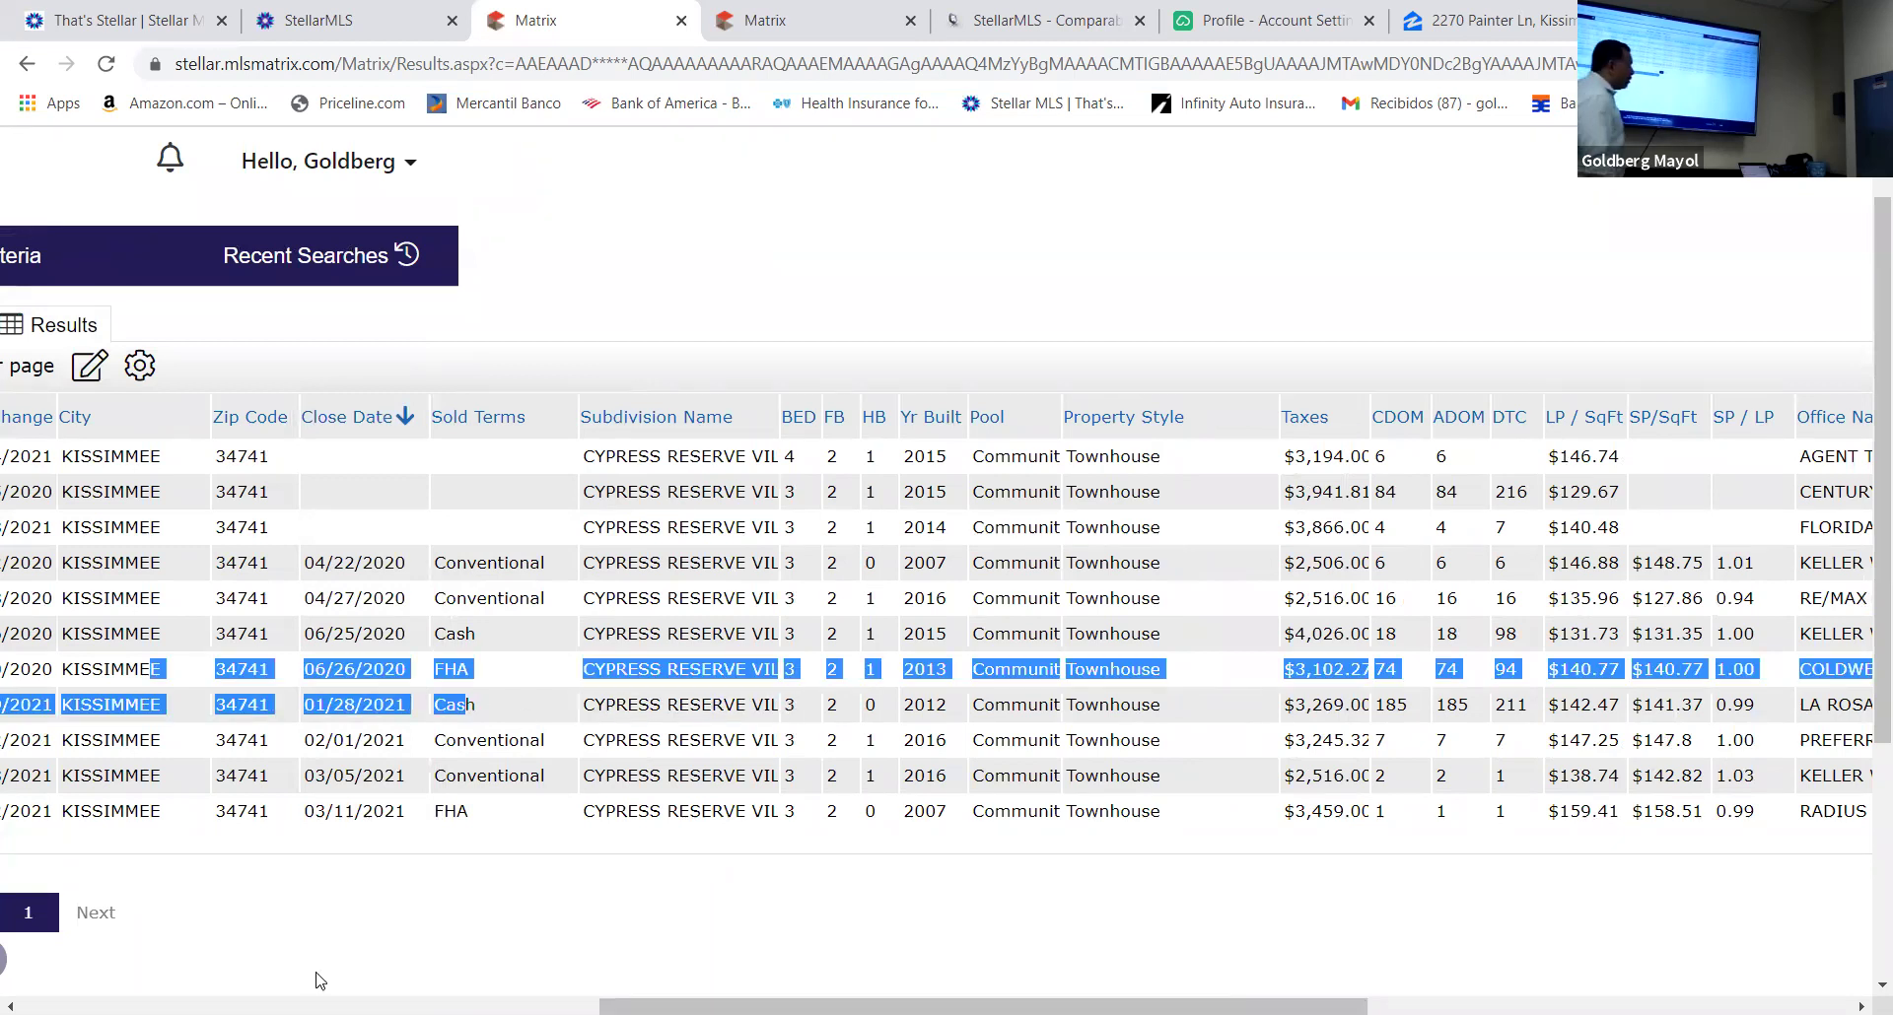
scroll(154, 948, left, 12)
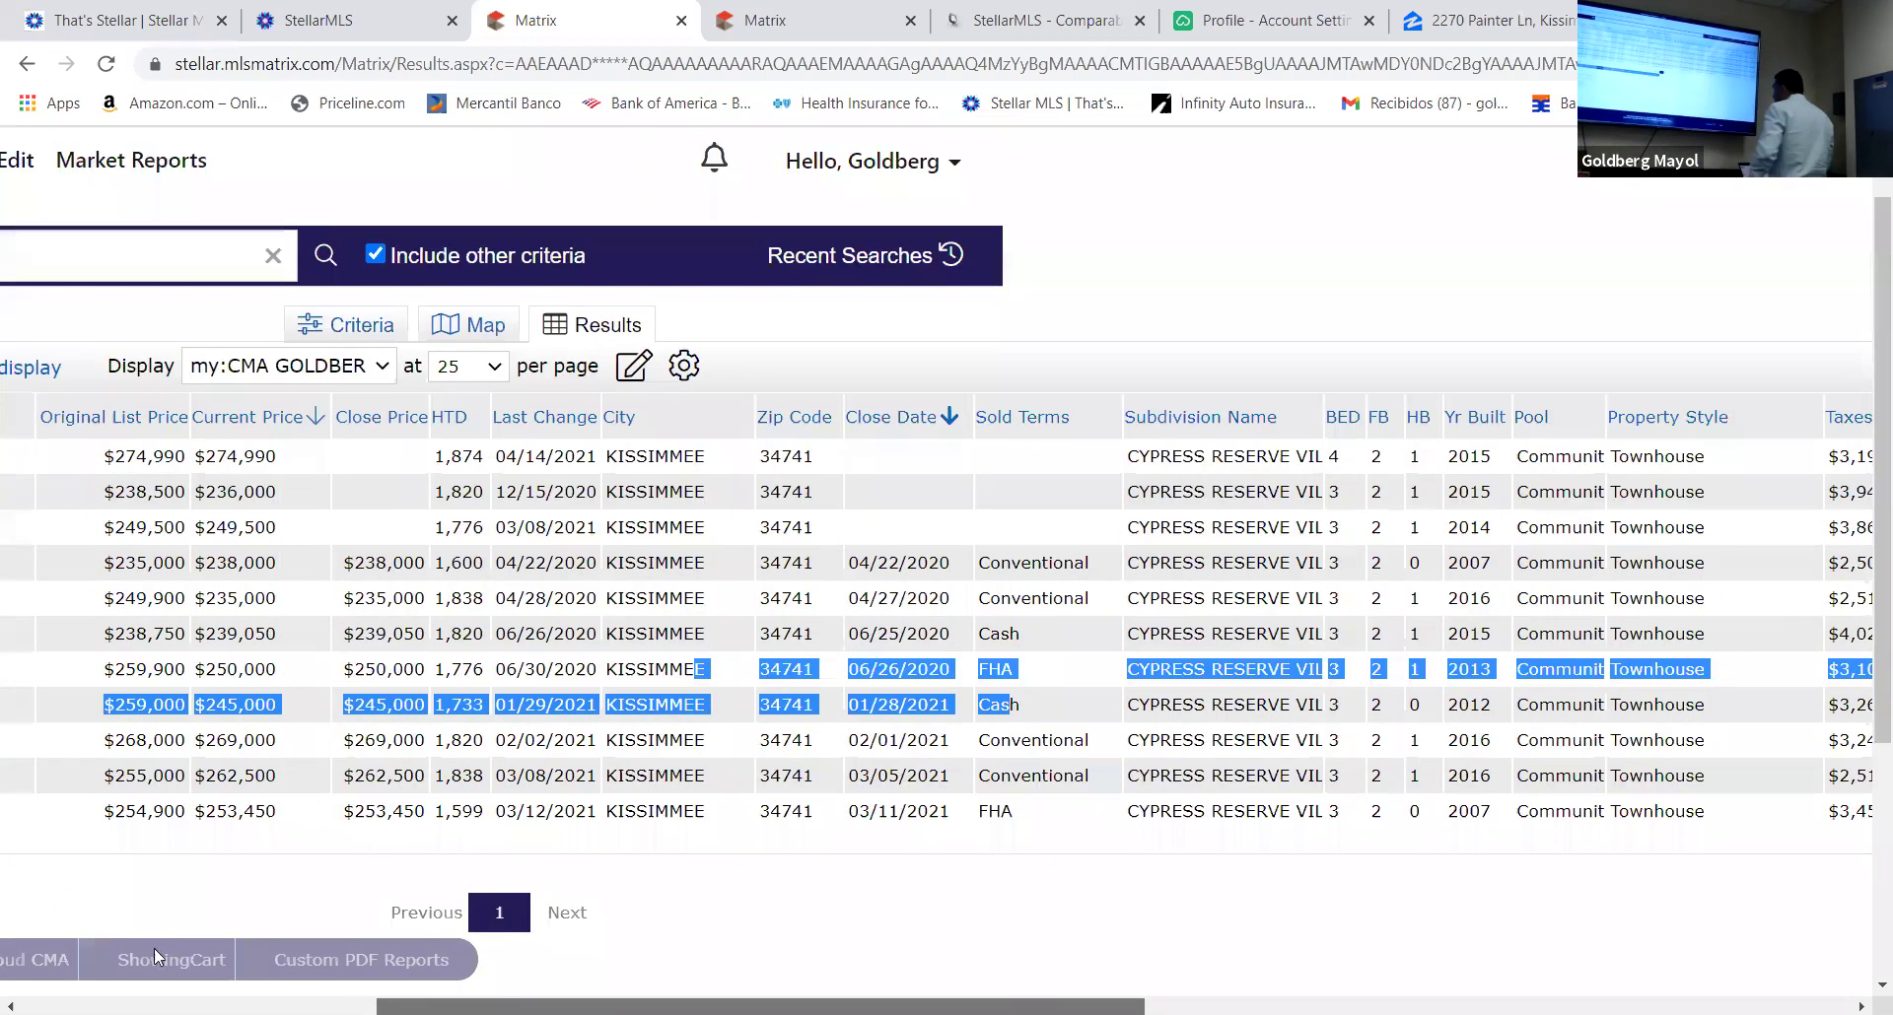
scroll(102, 931, left, 2)
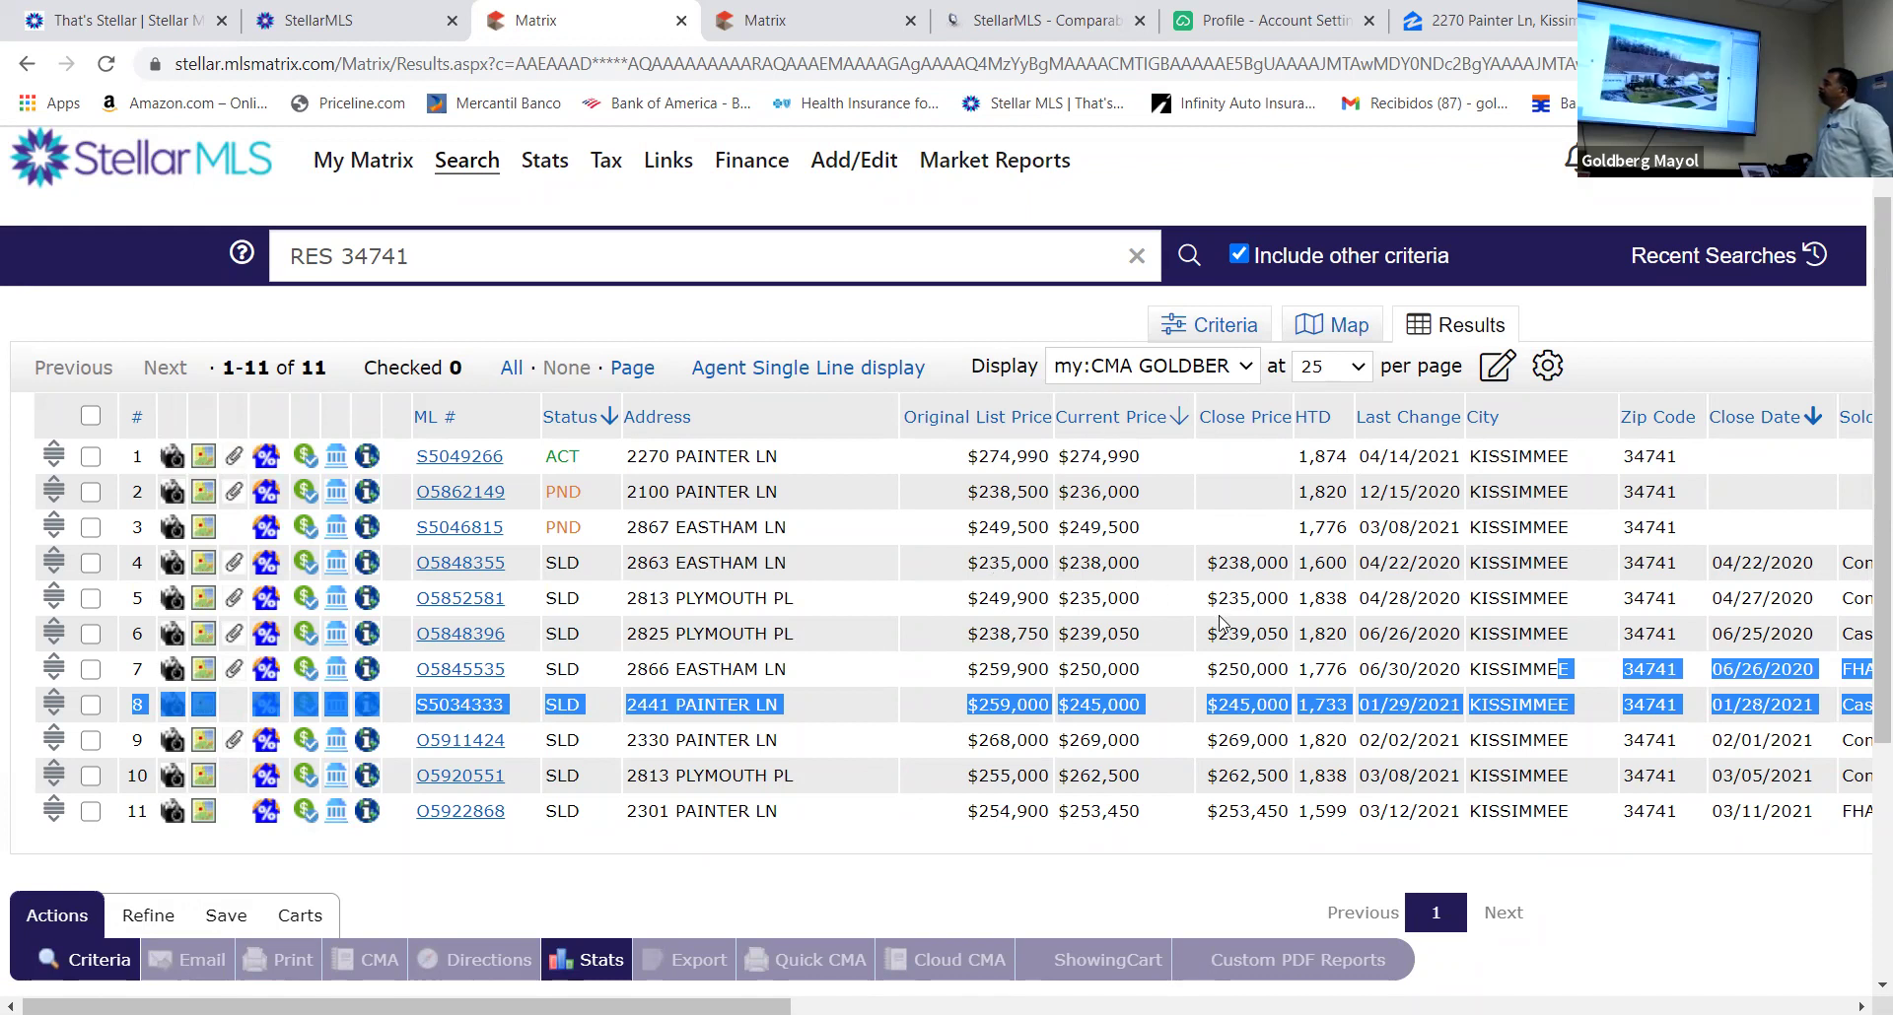
click(1614, 864)
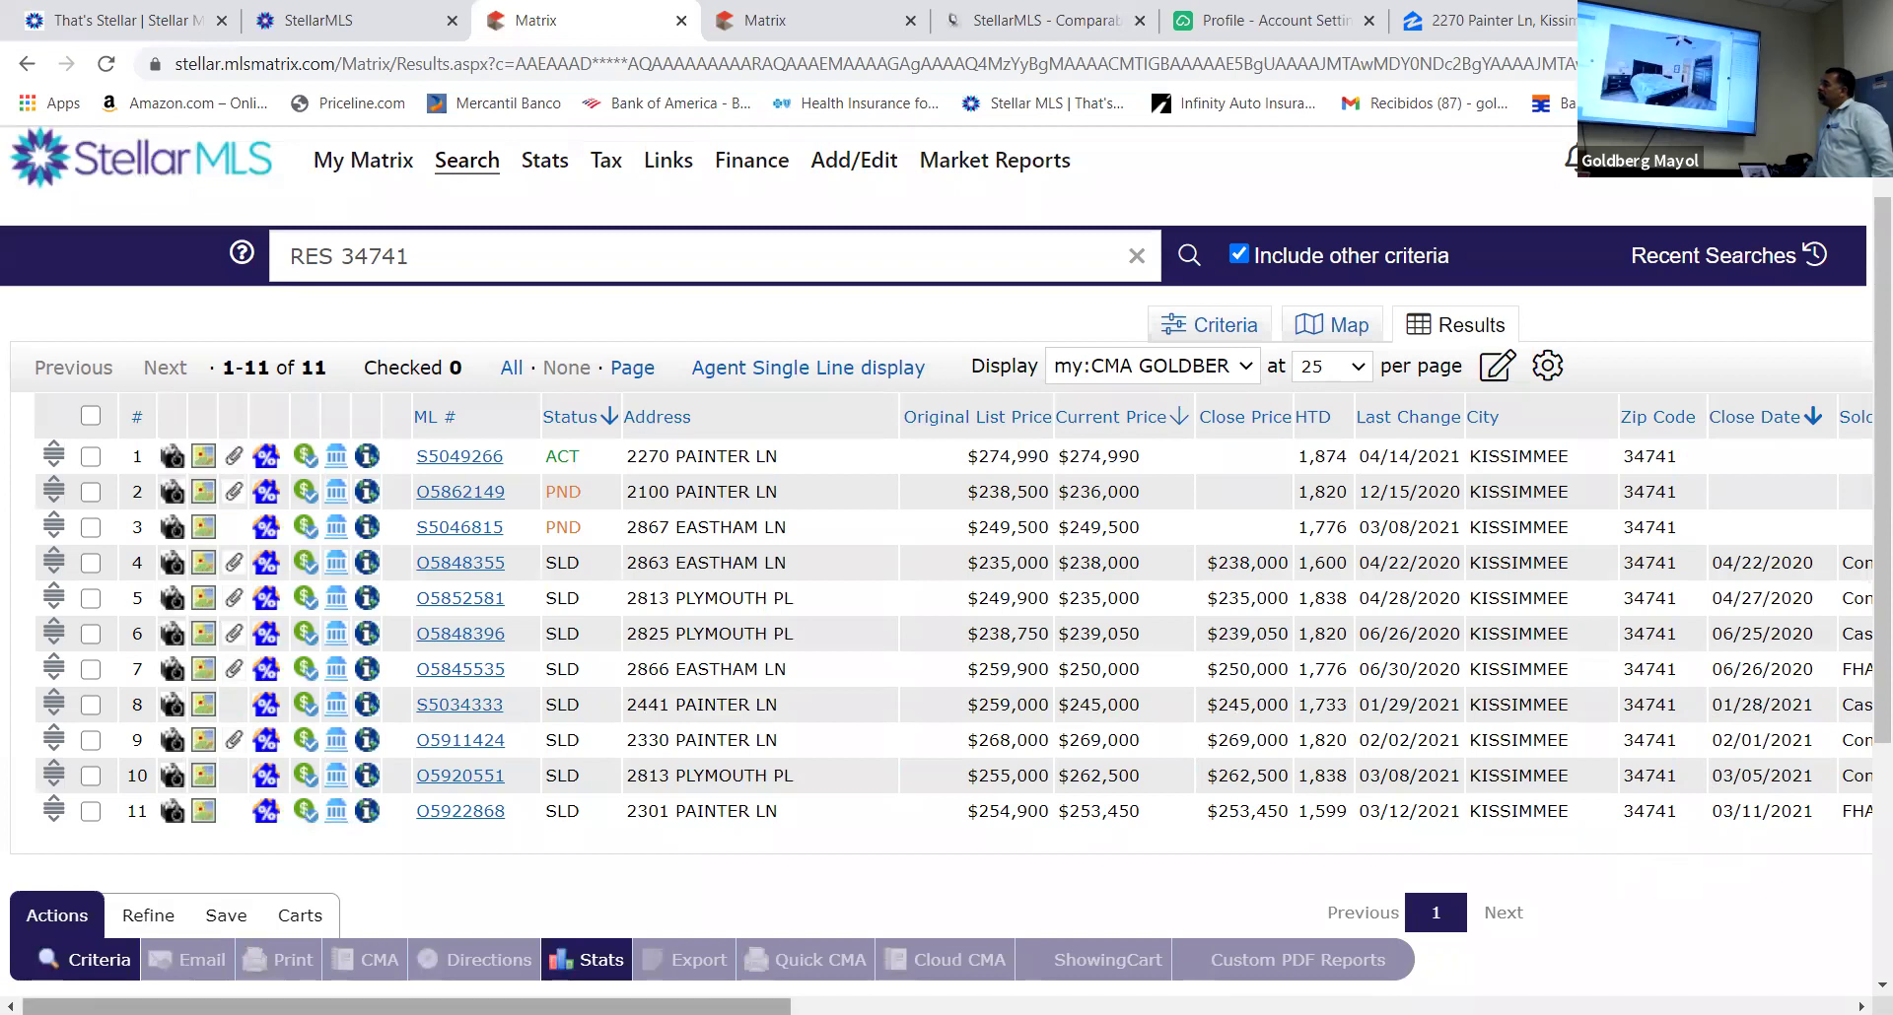
scroll(937, 571, right, 3)
scroll(937, 570, right, 6)
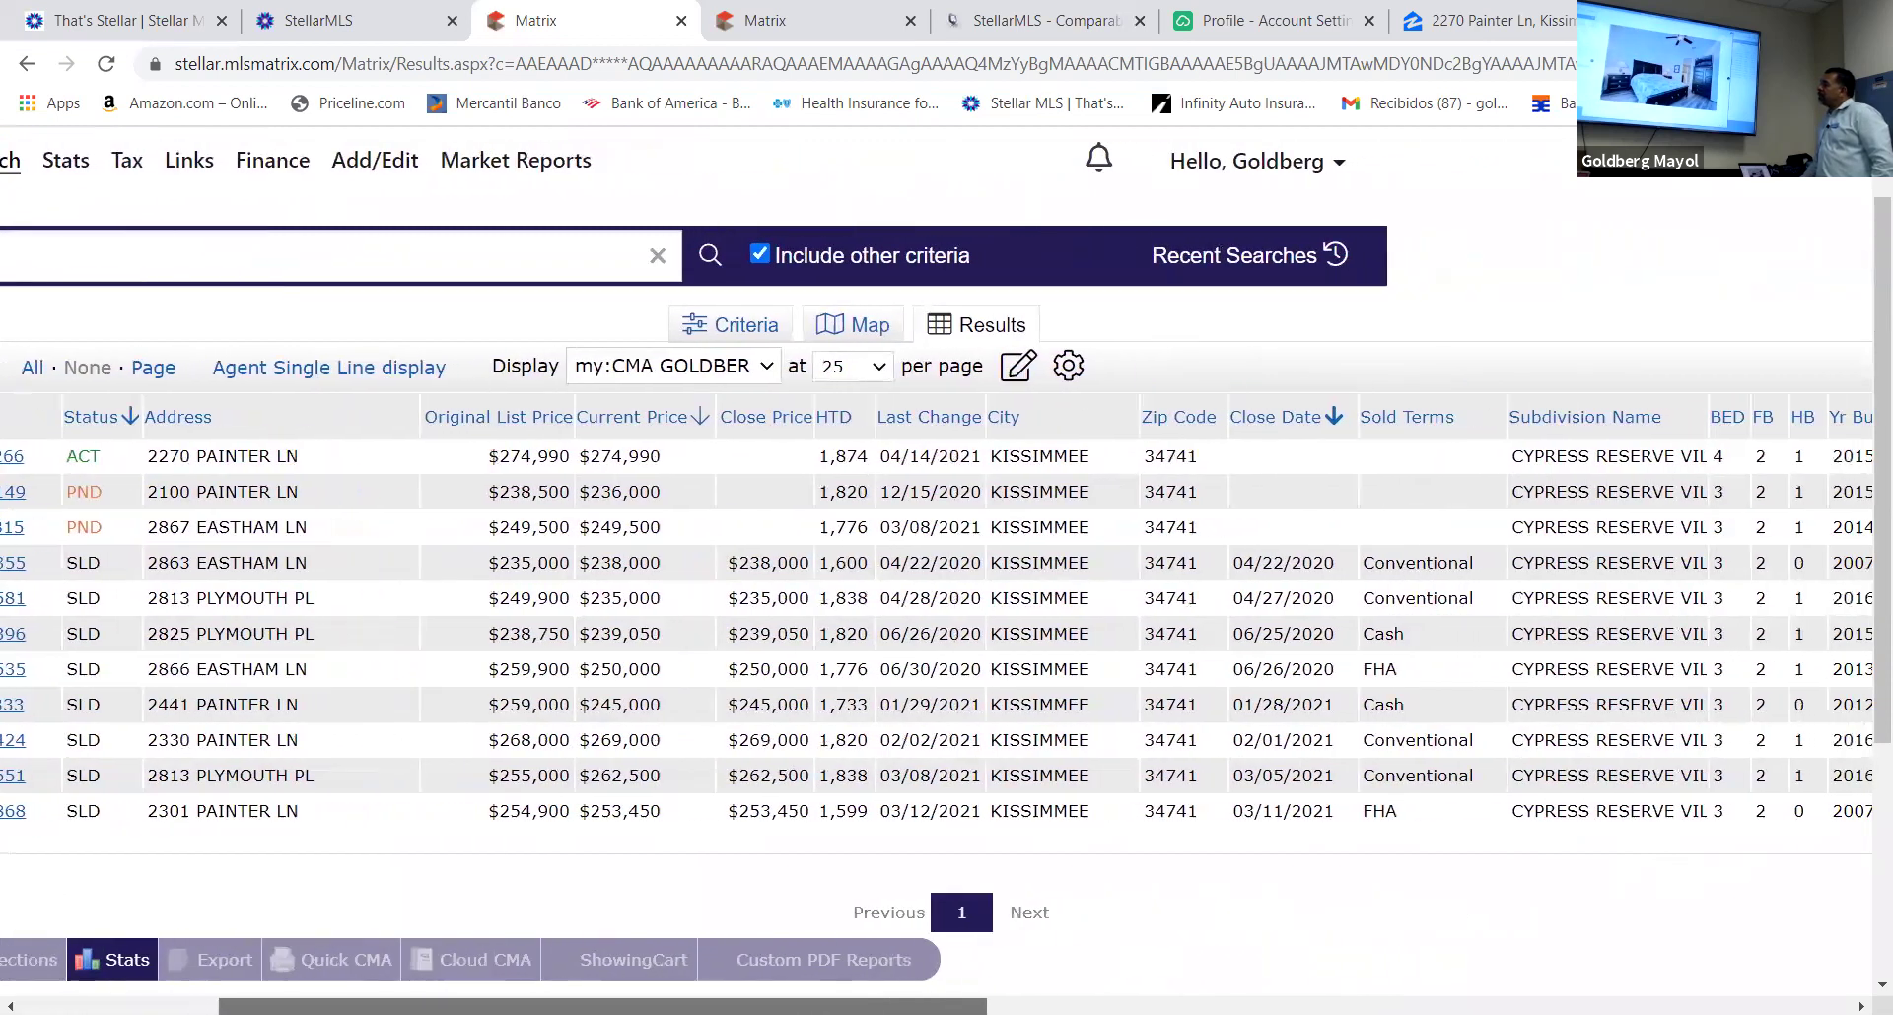
scroll(937, 570, right, 8)
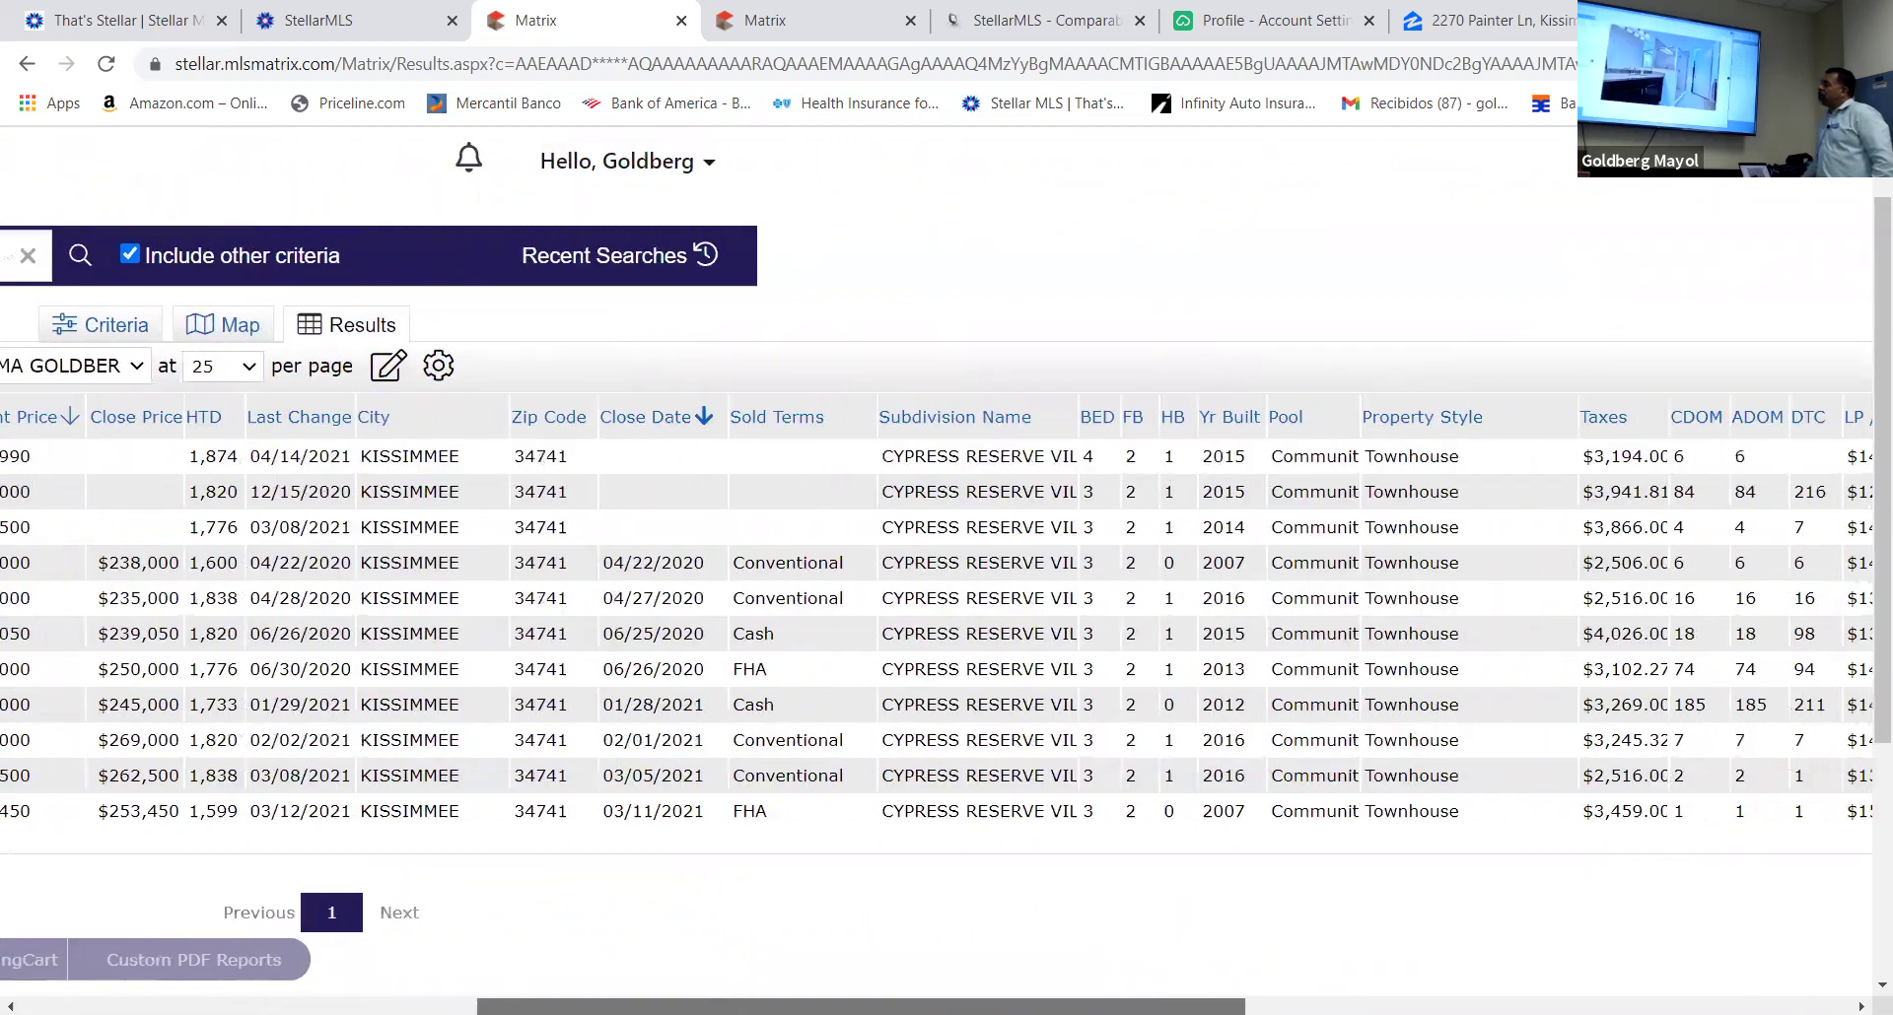
scroll(937, 571, right, 9)
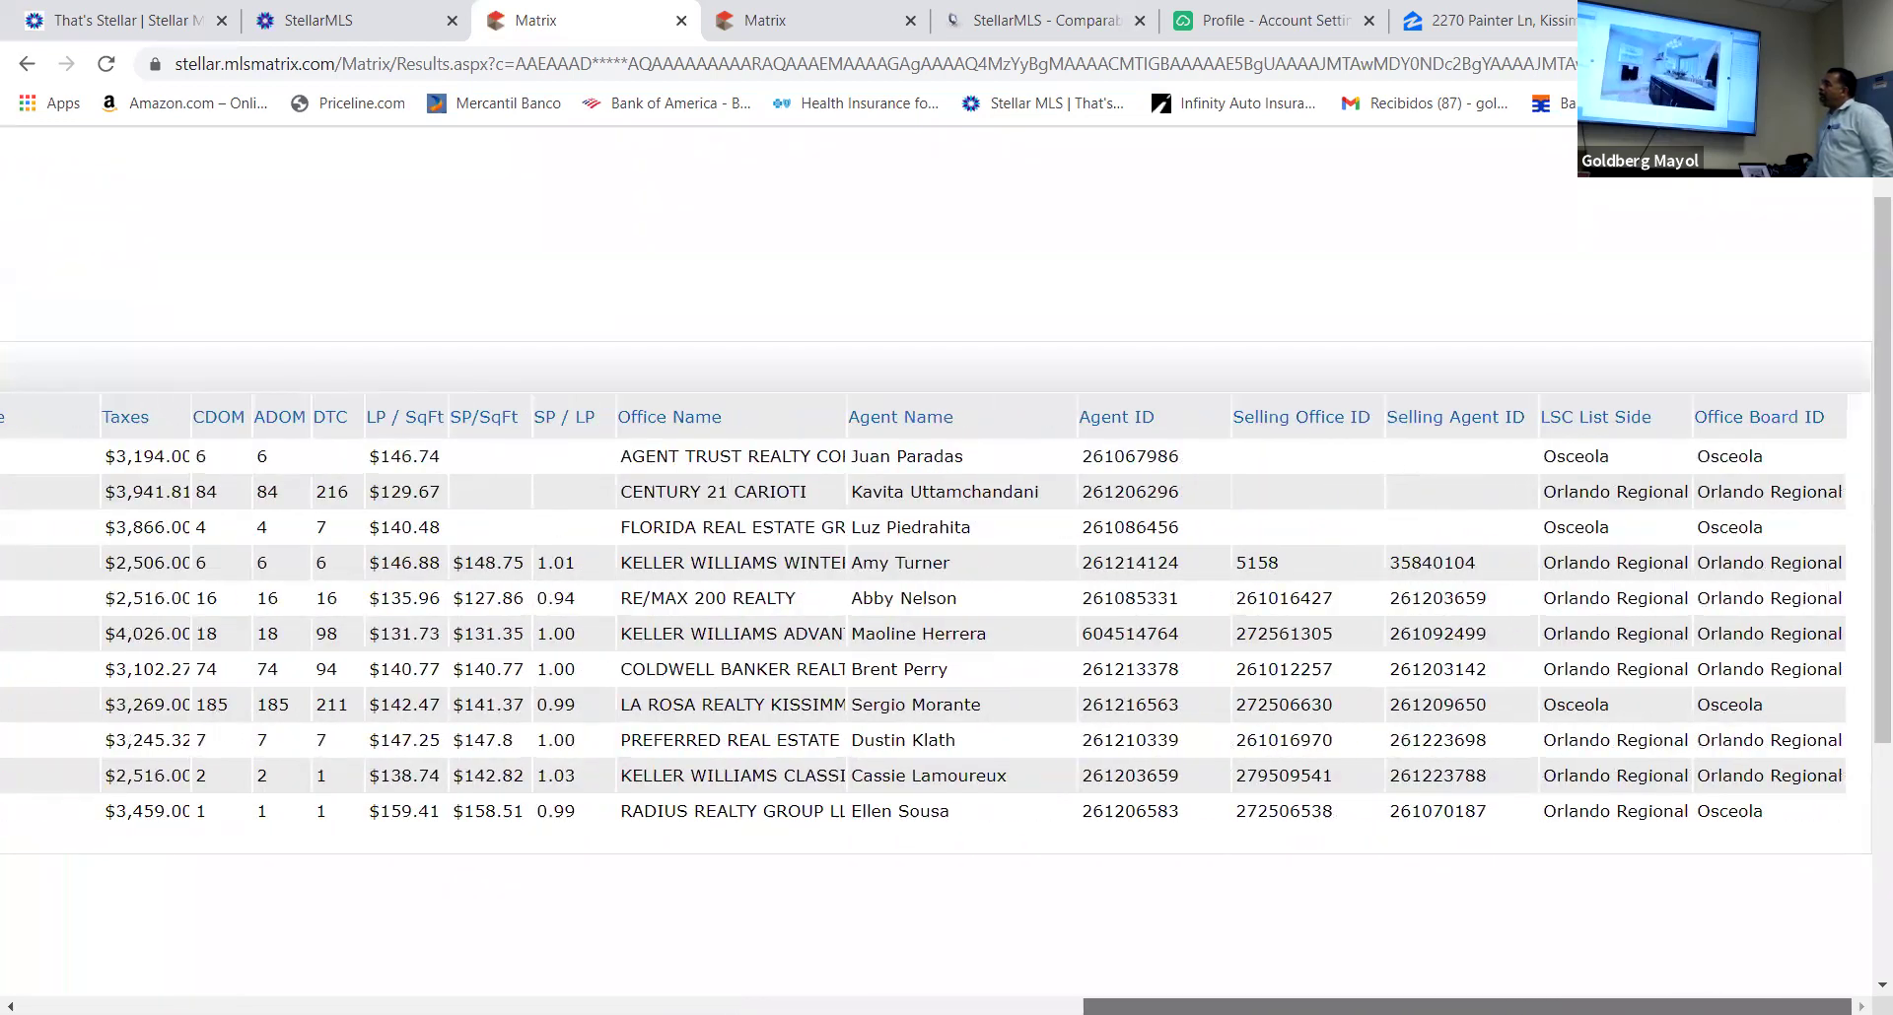
scroll(937, 571, left, 20)
scroll(937, 571, left, 3)
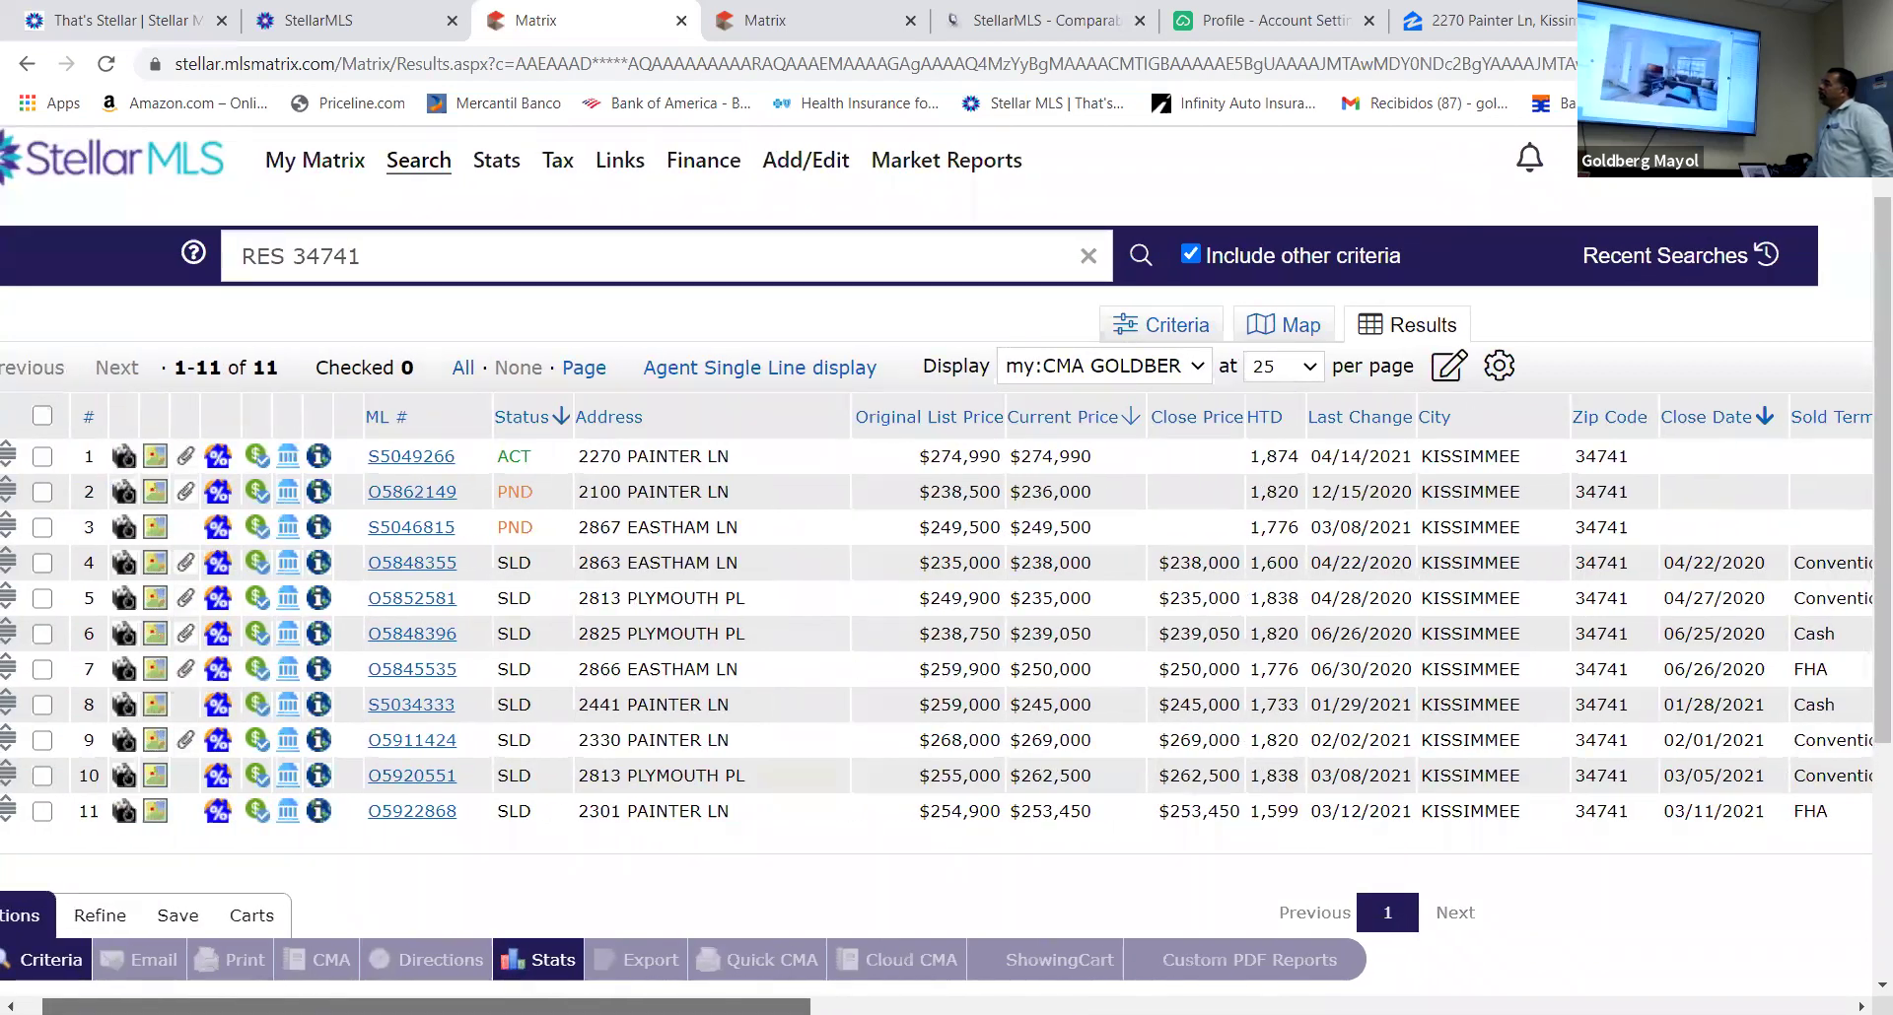
click(412, 778)
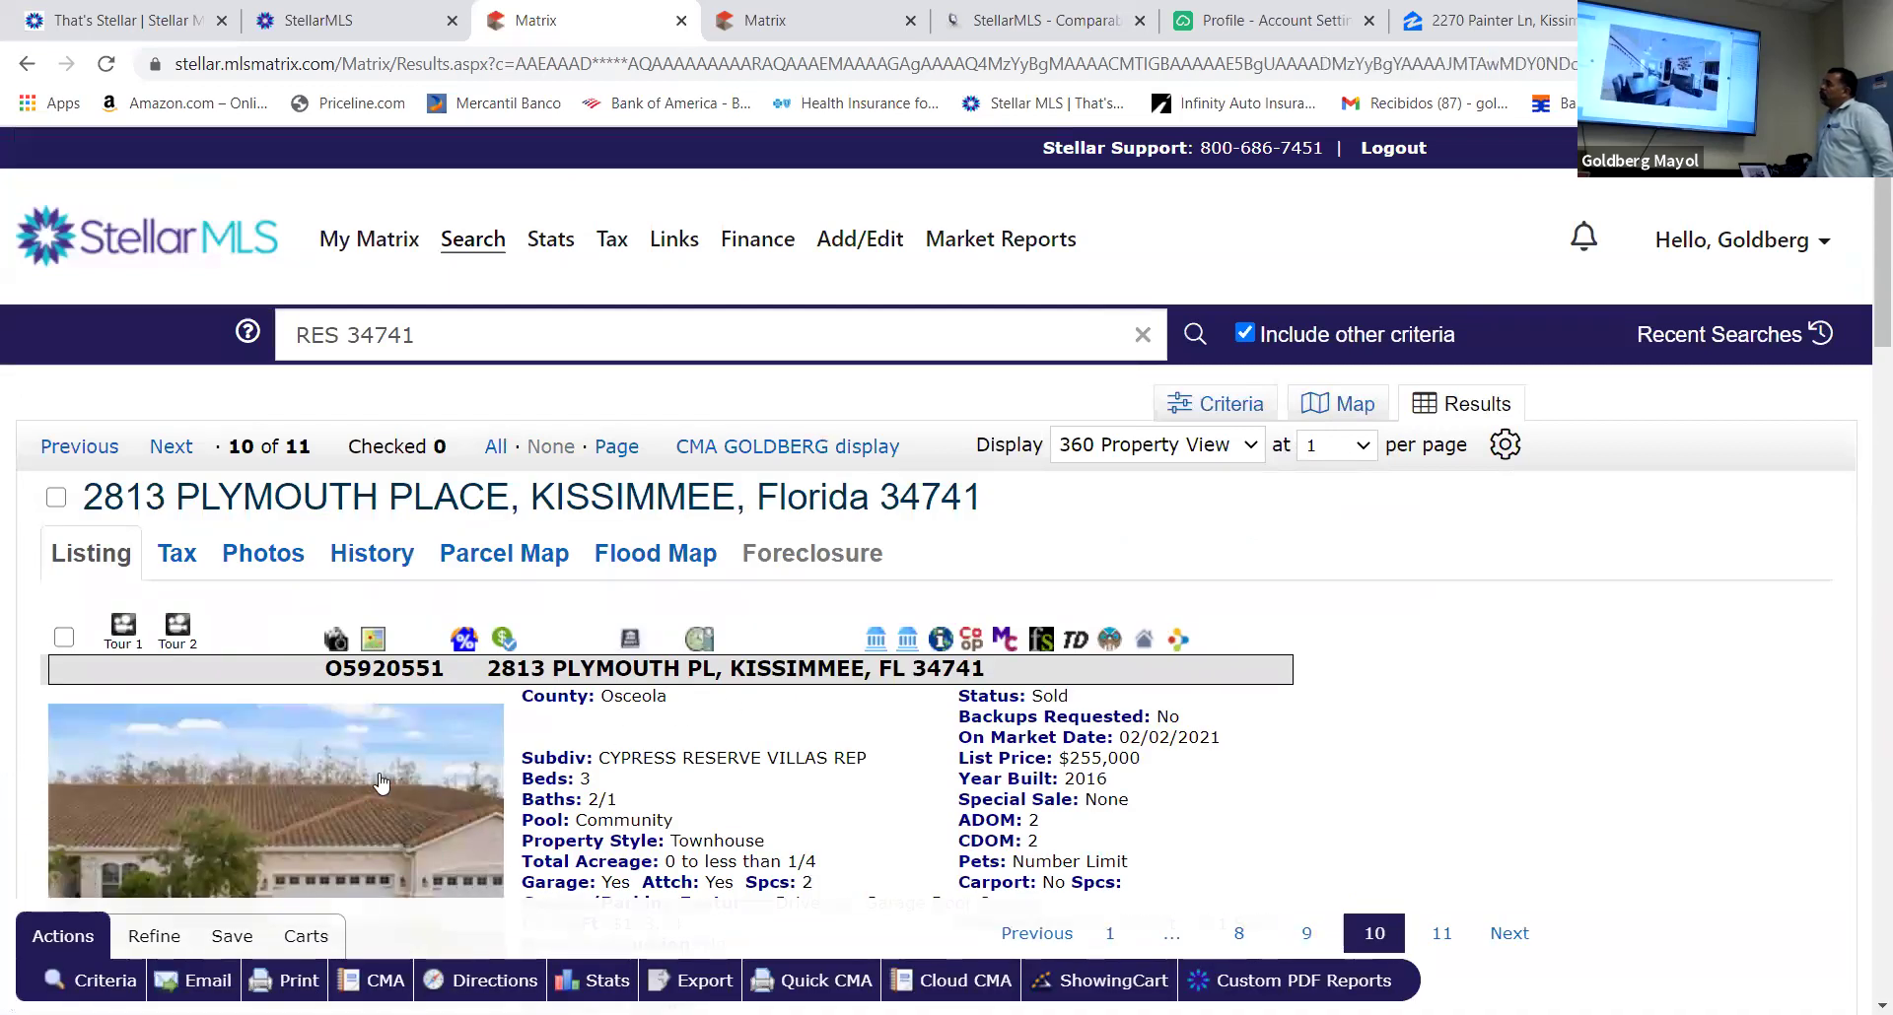
click(340, 823)
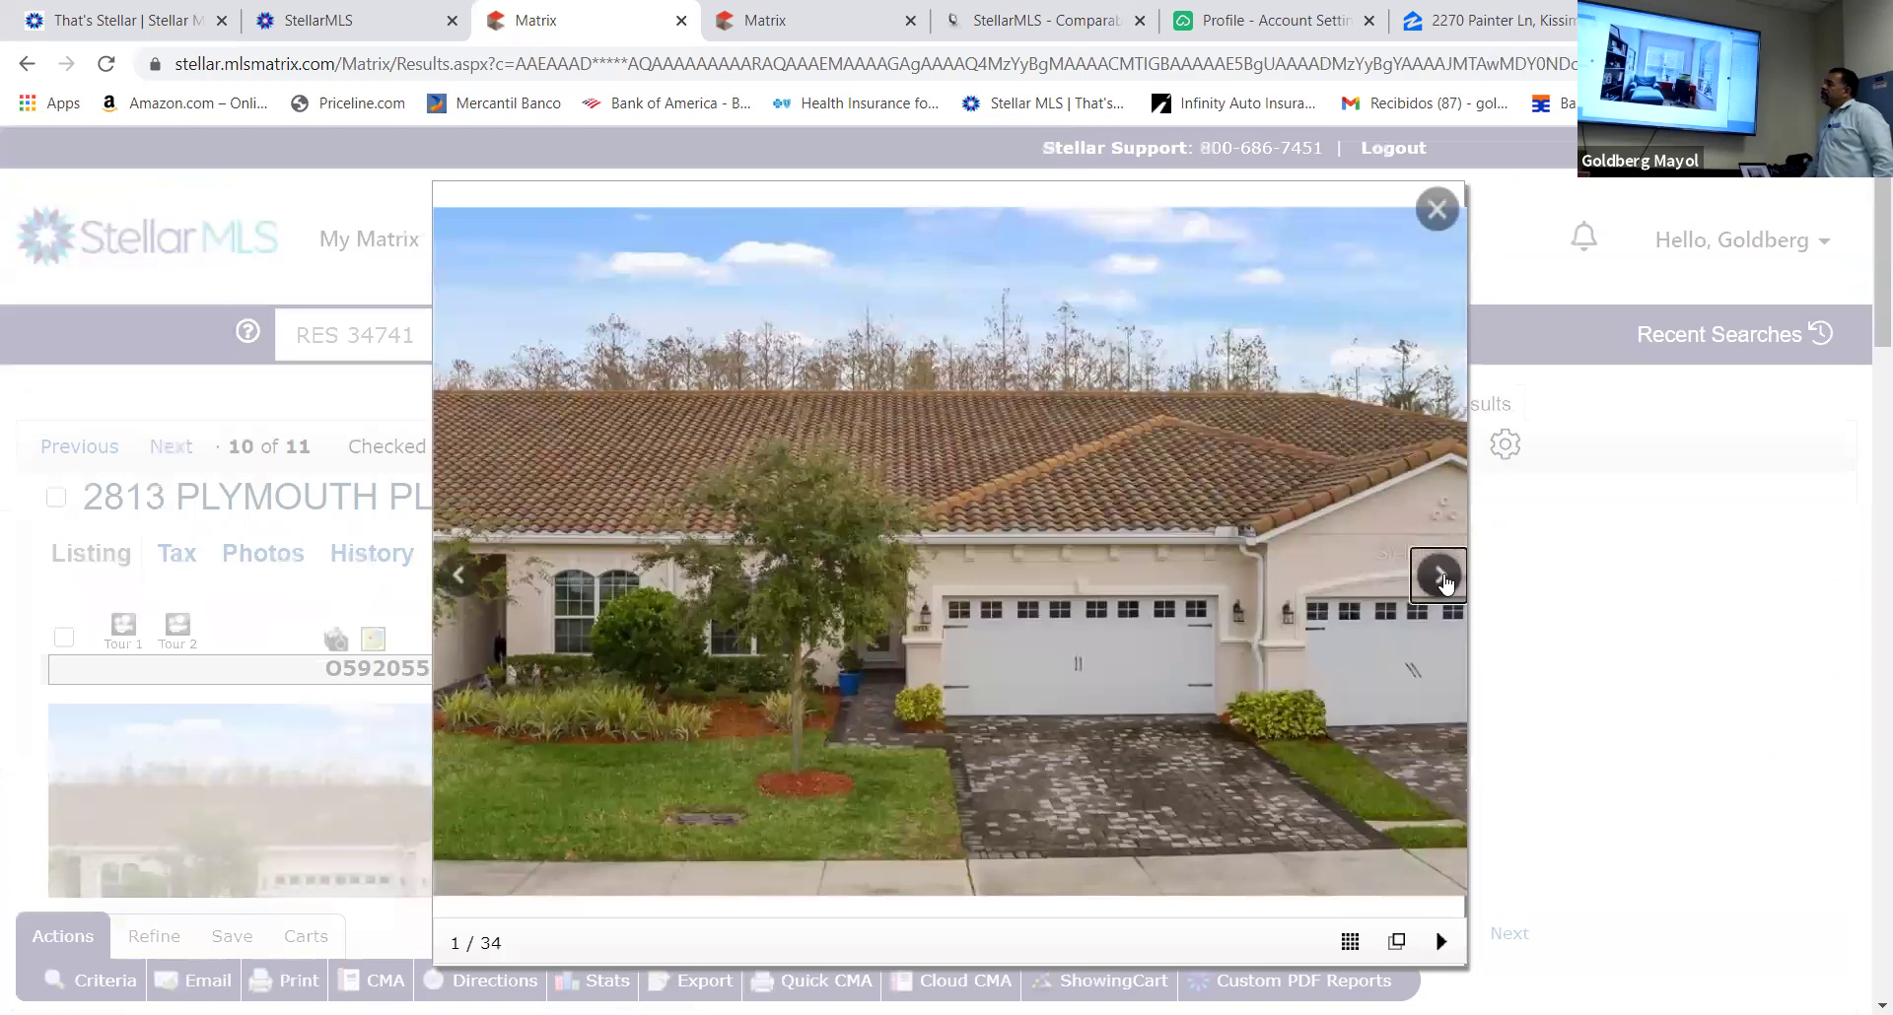
click(1442, 577)
click(1442, 576)
click(1443, 576)
click(1442, 576)
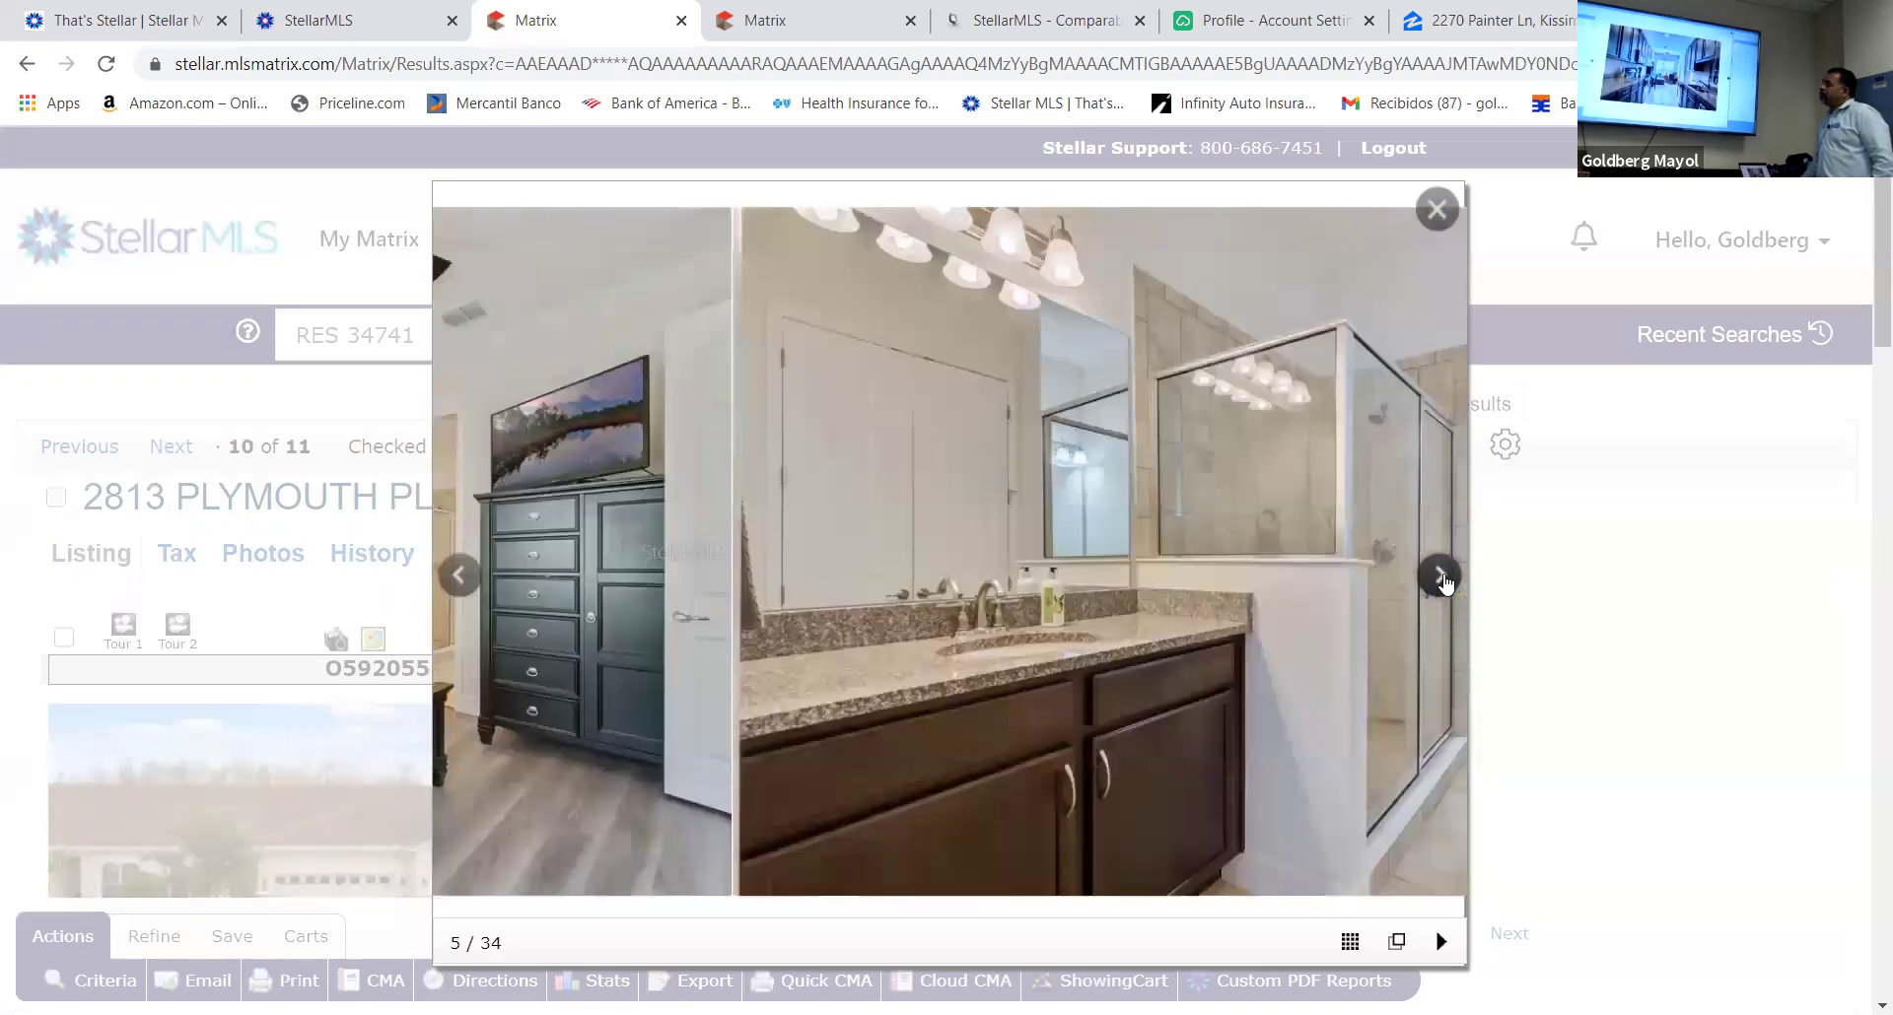
click(1442, 577)
click(1442, 576)
click(1443, 577)
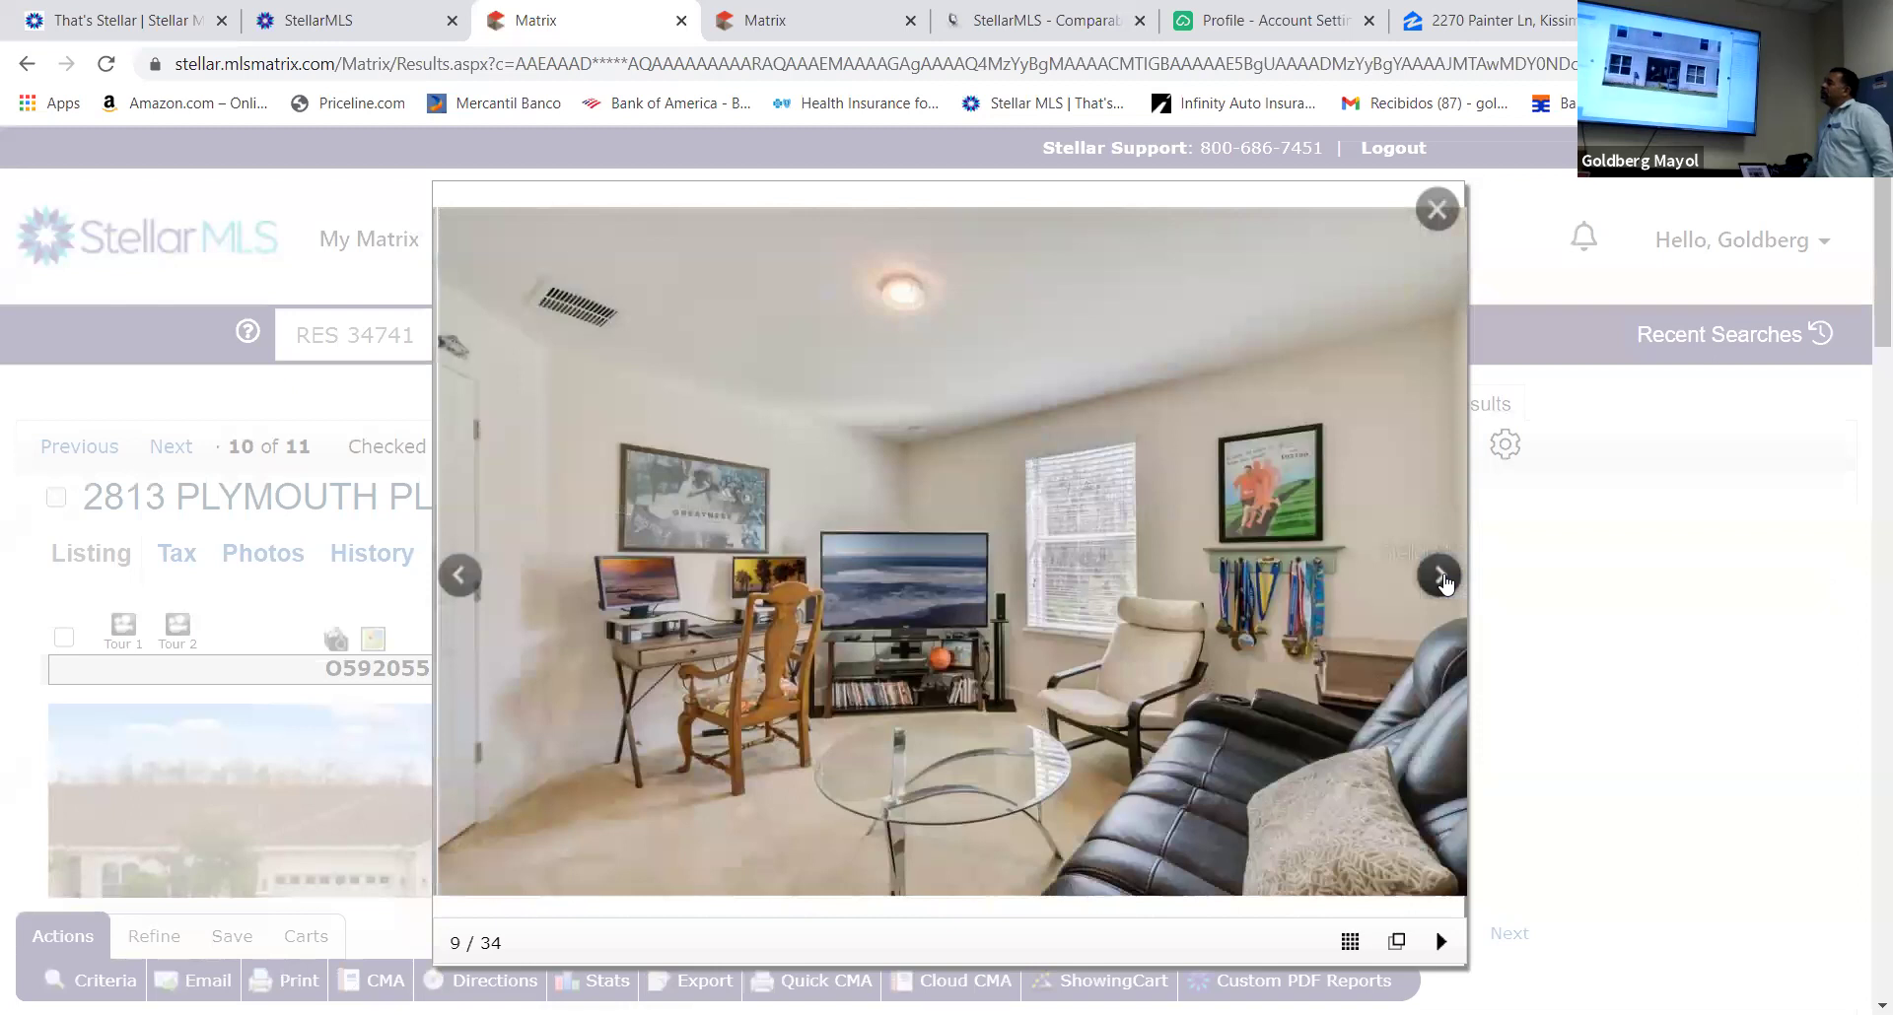
click(1442, 577)
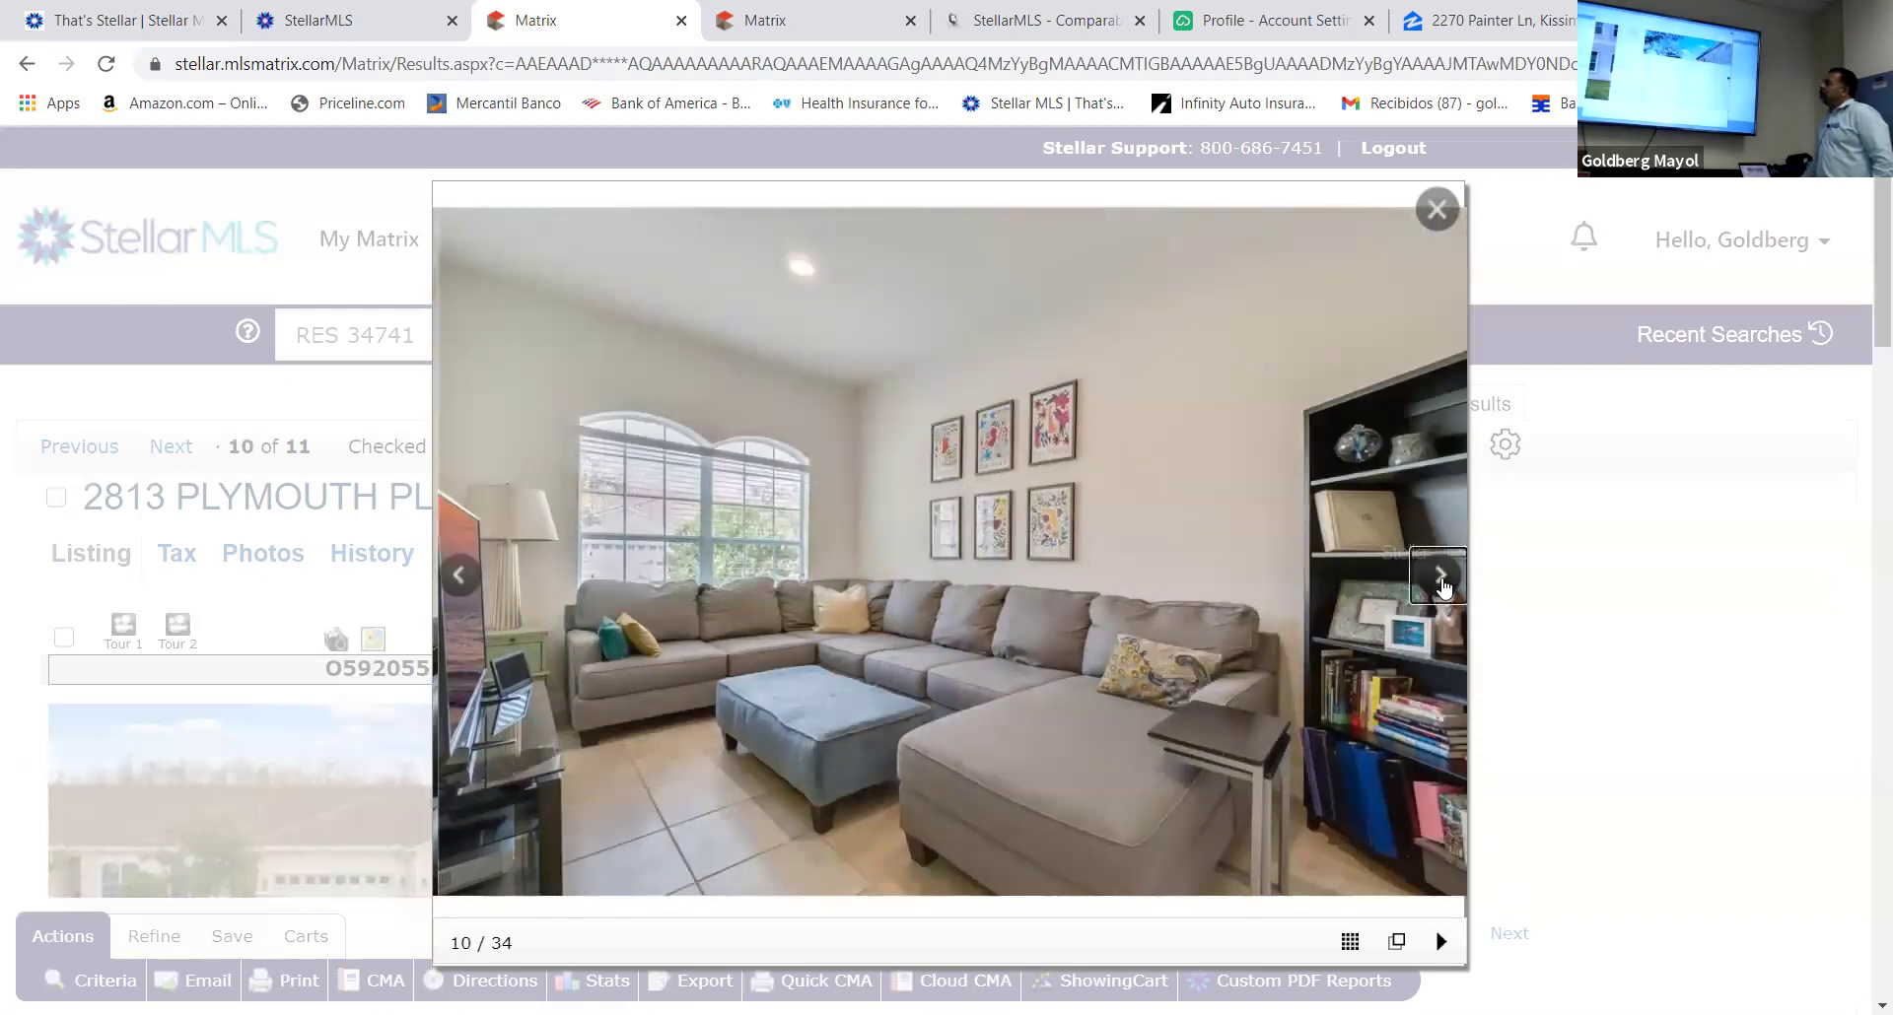
click(1442, 582)
click(1442, 581)
click(1443, 577)
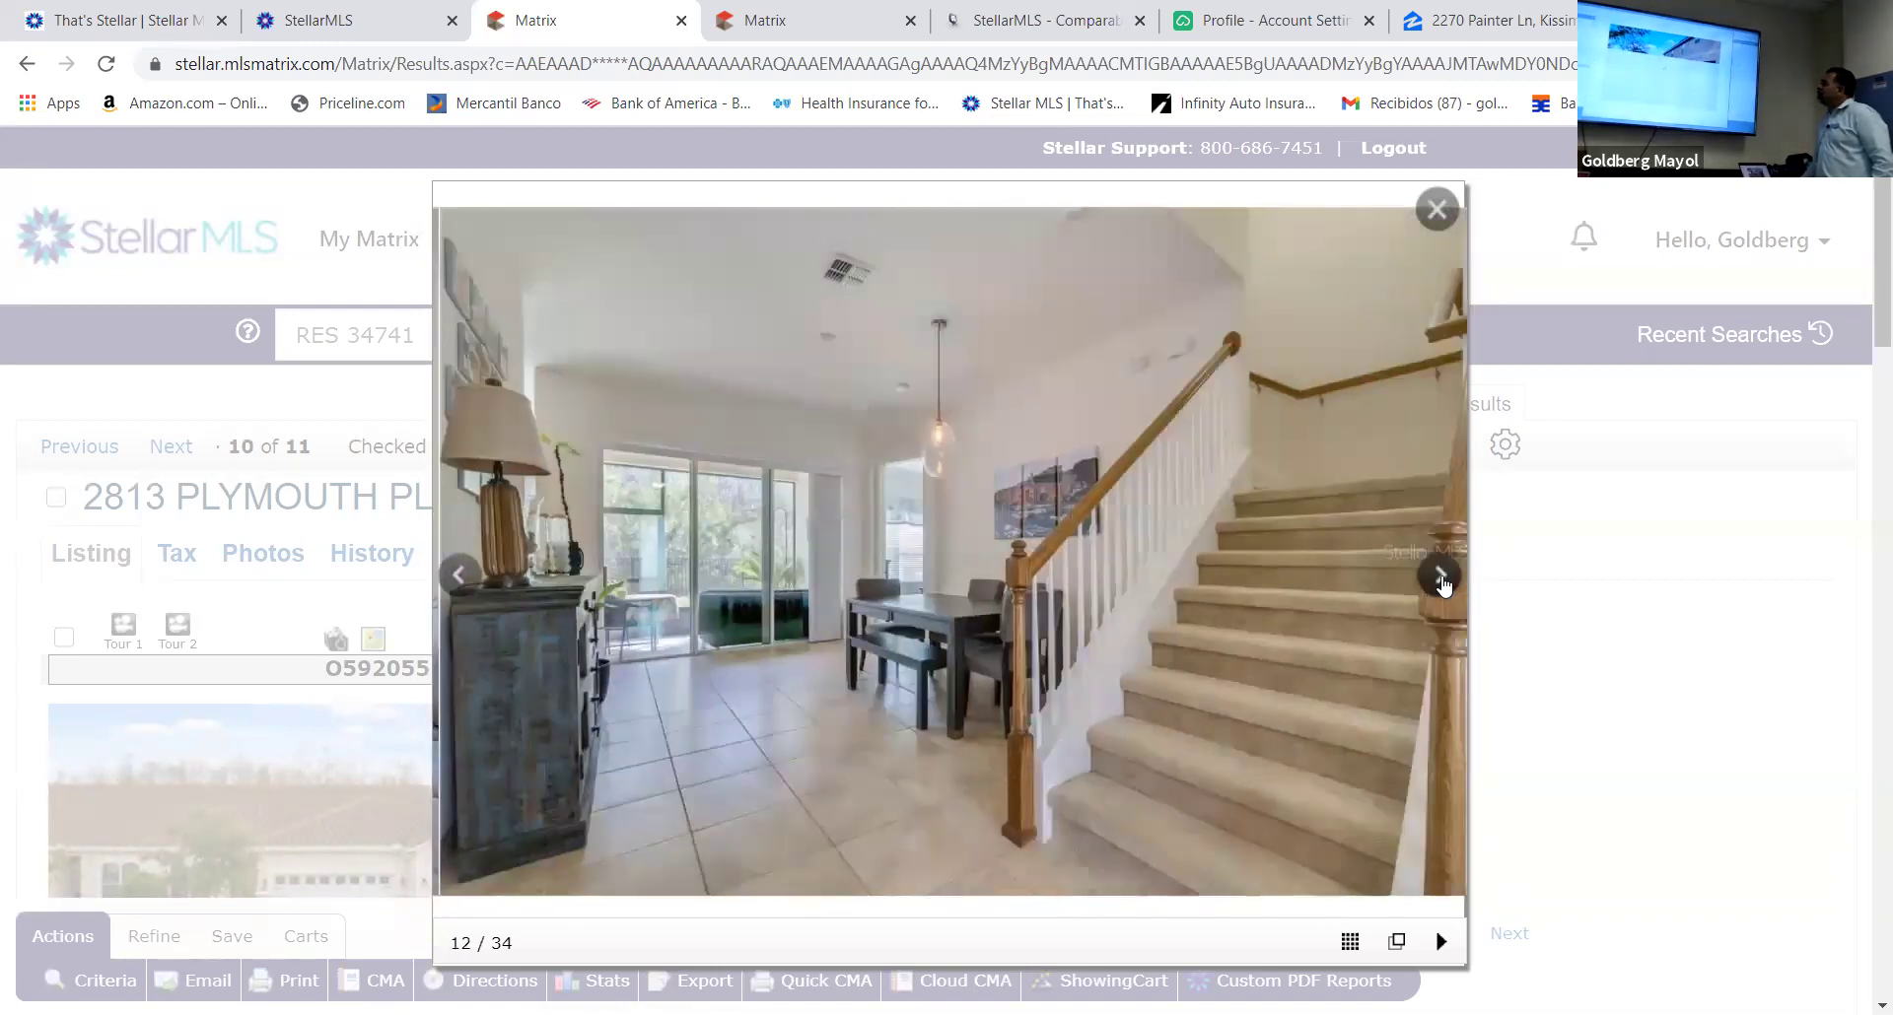
click(1442, 577)
click(1442, 577)
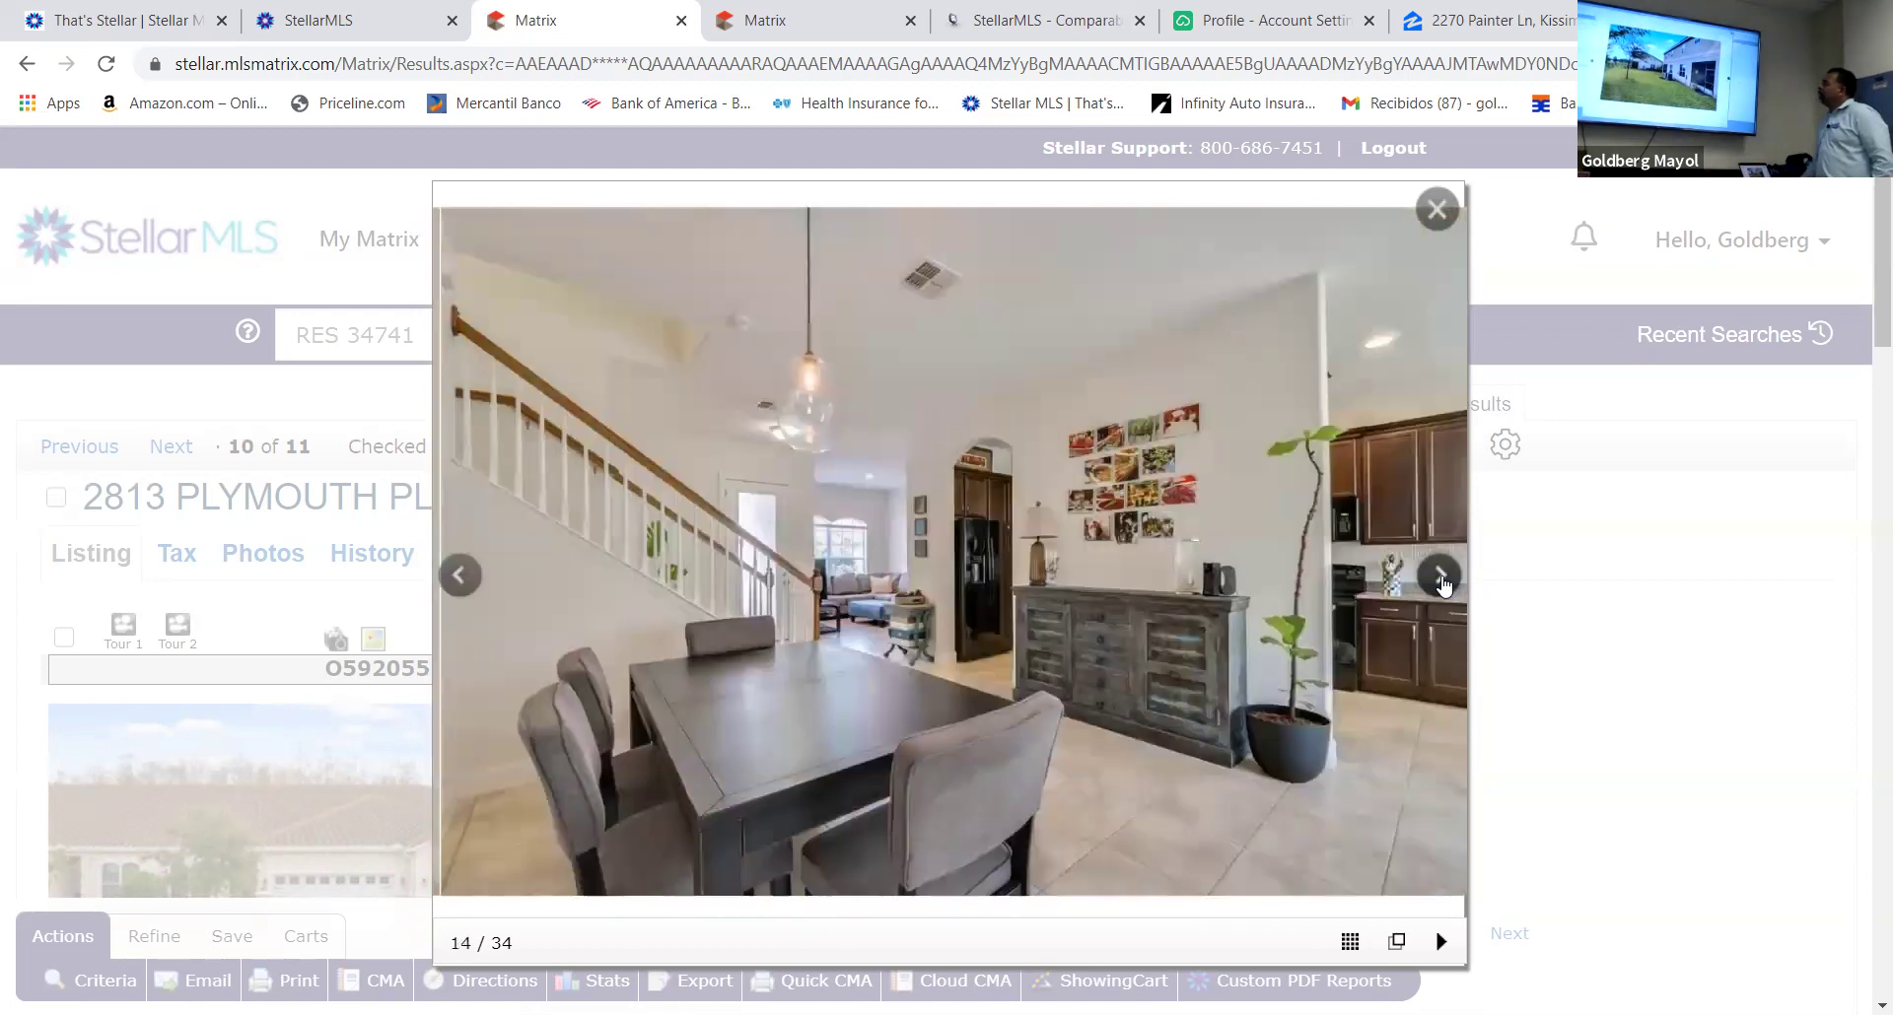
click(1442, 576)
click(1442, 577)
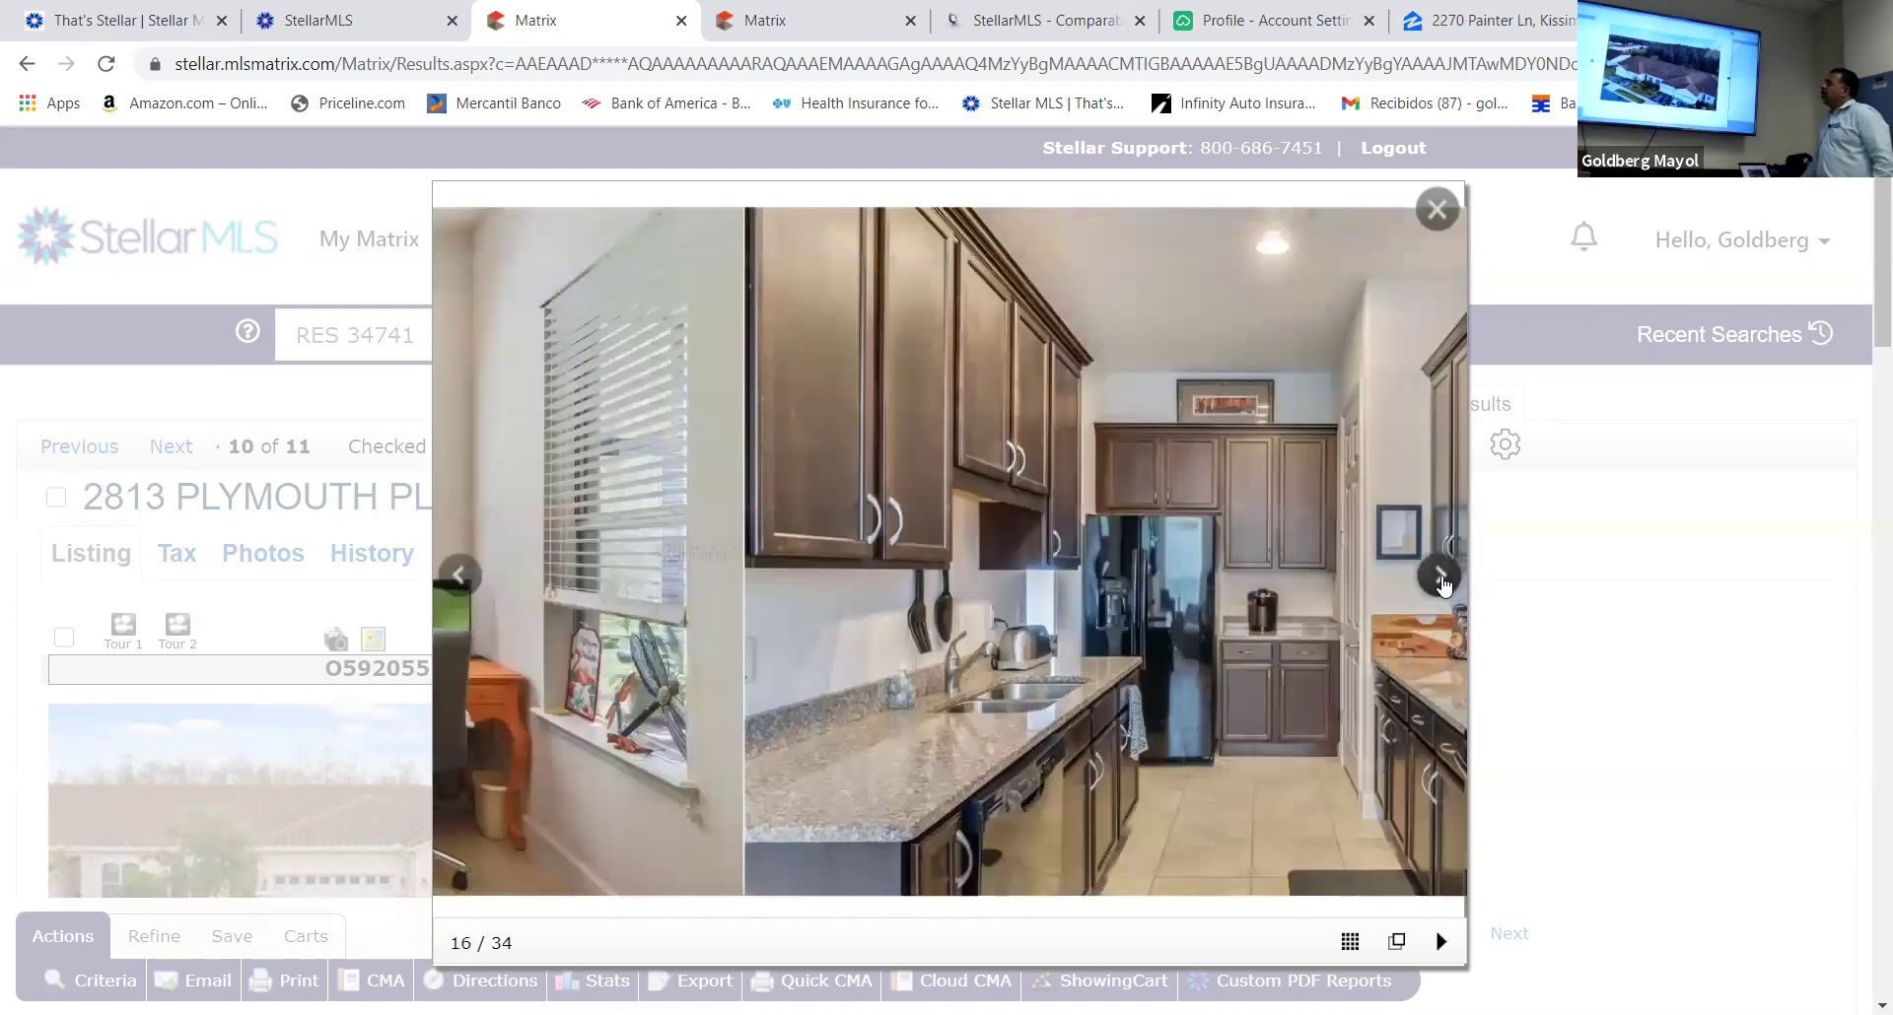
click(1442, 577)
Continue through the kitchen, side-yard and aerial photos to the last of 34, then close the viewer
click(1442, 576)
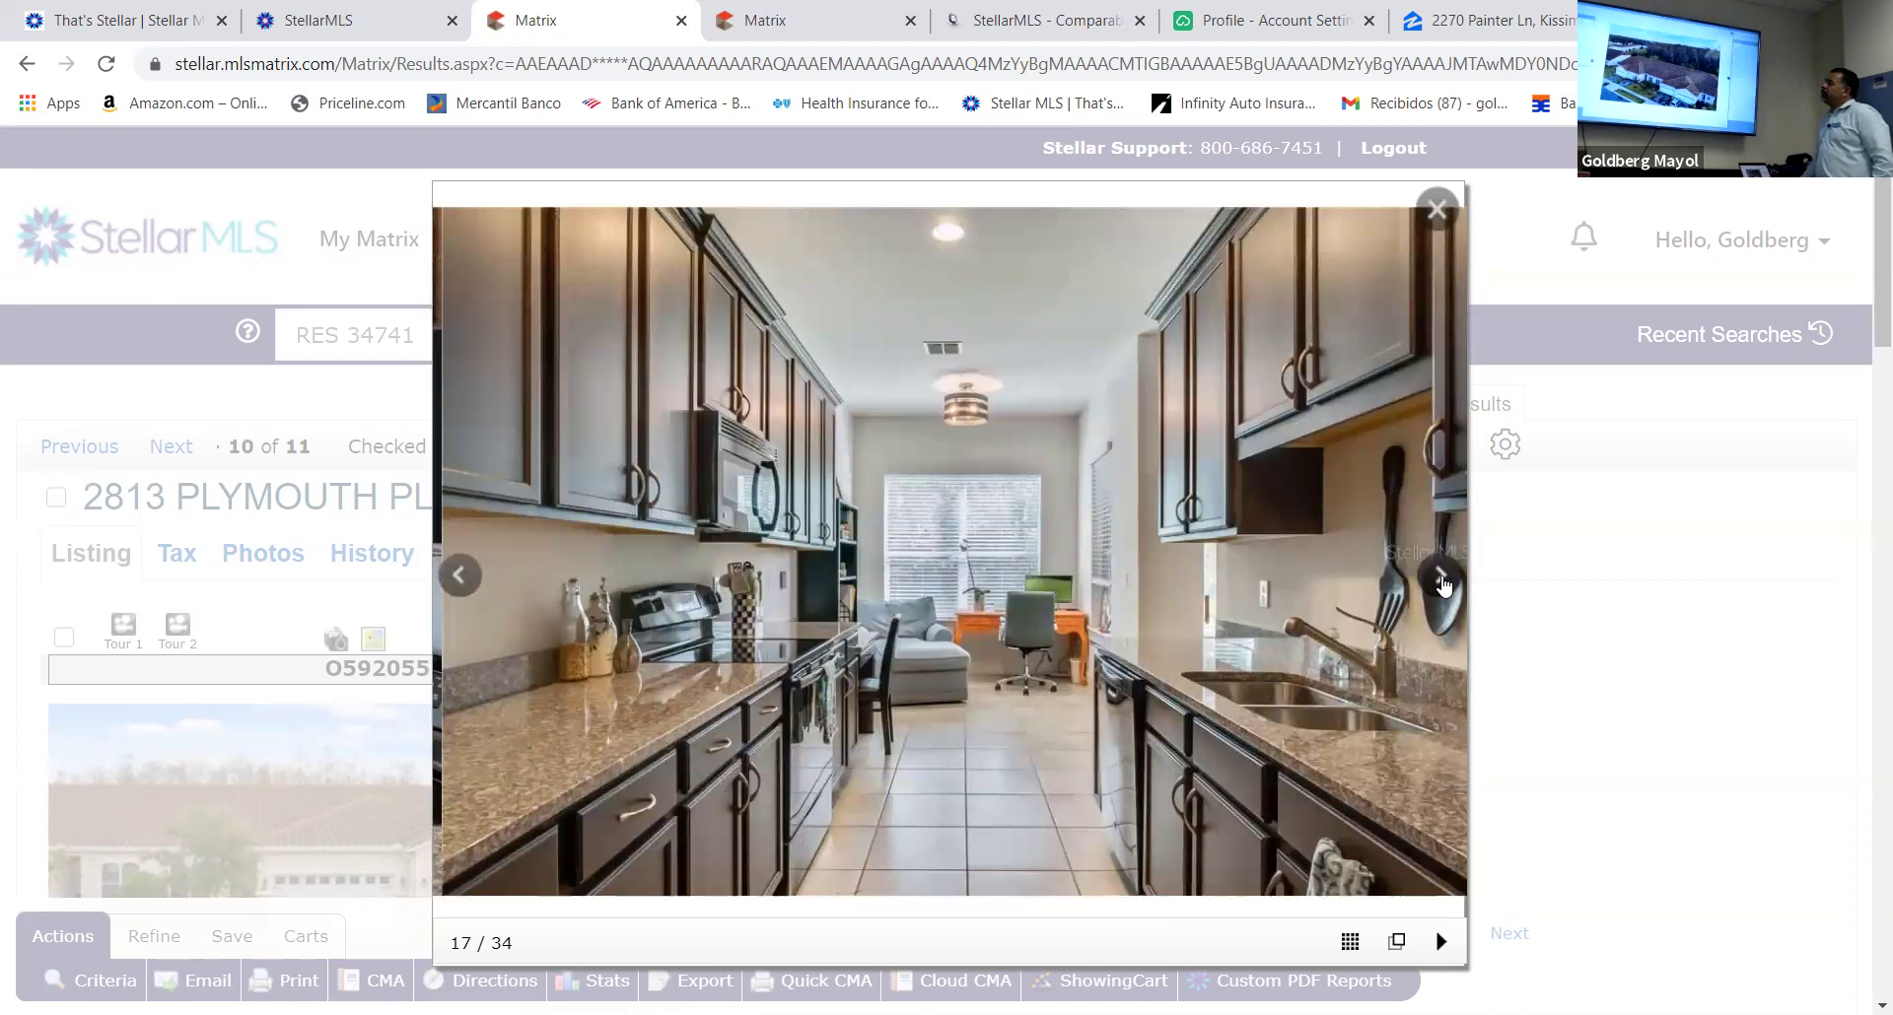
click(1443, 581)
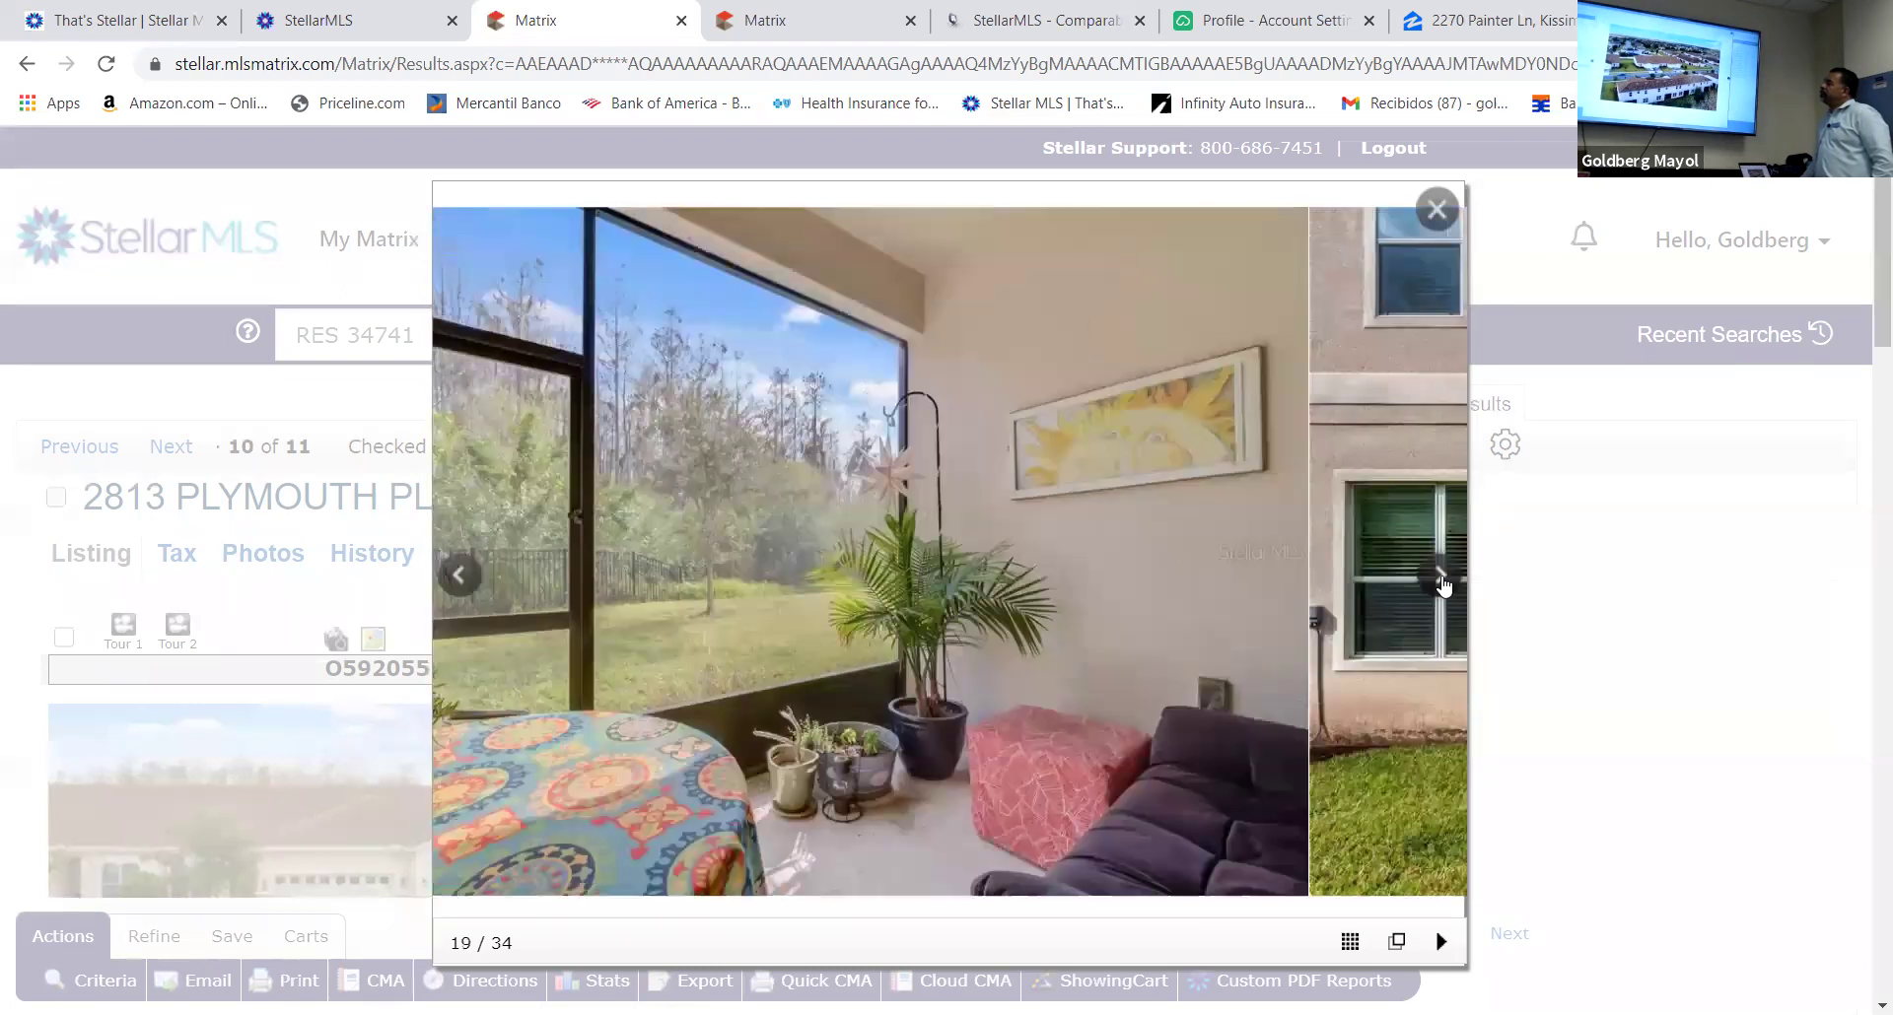
click(1442, 576)
click(1442, 577)
click(1442, 577)
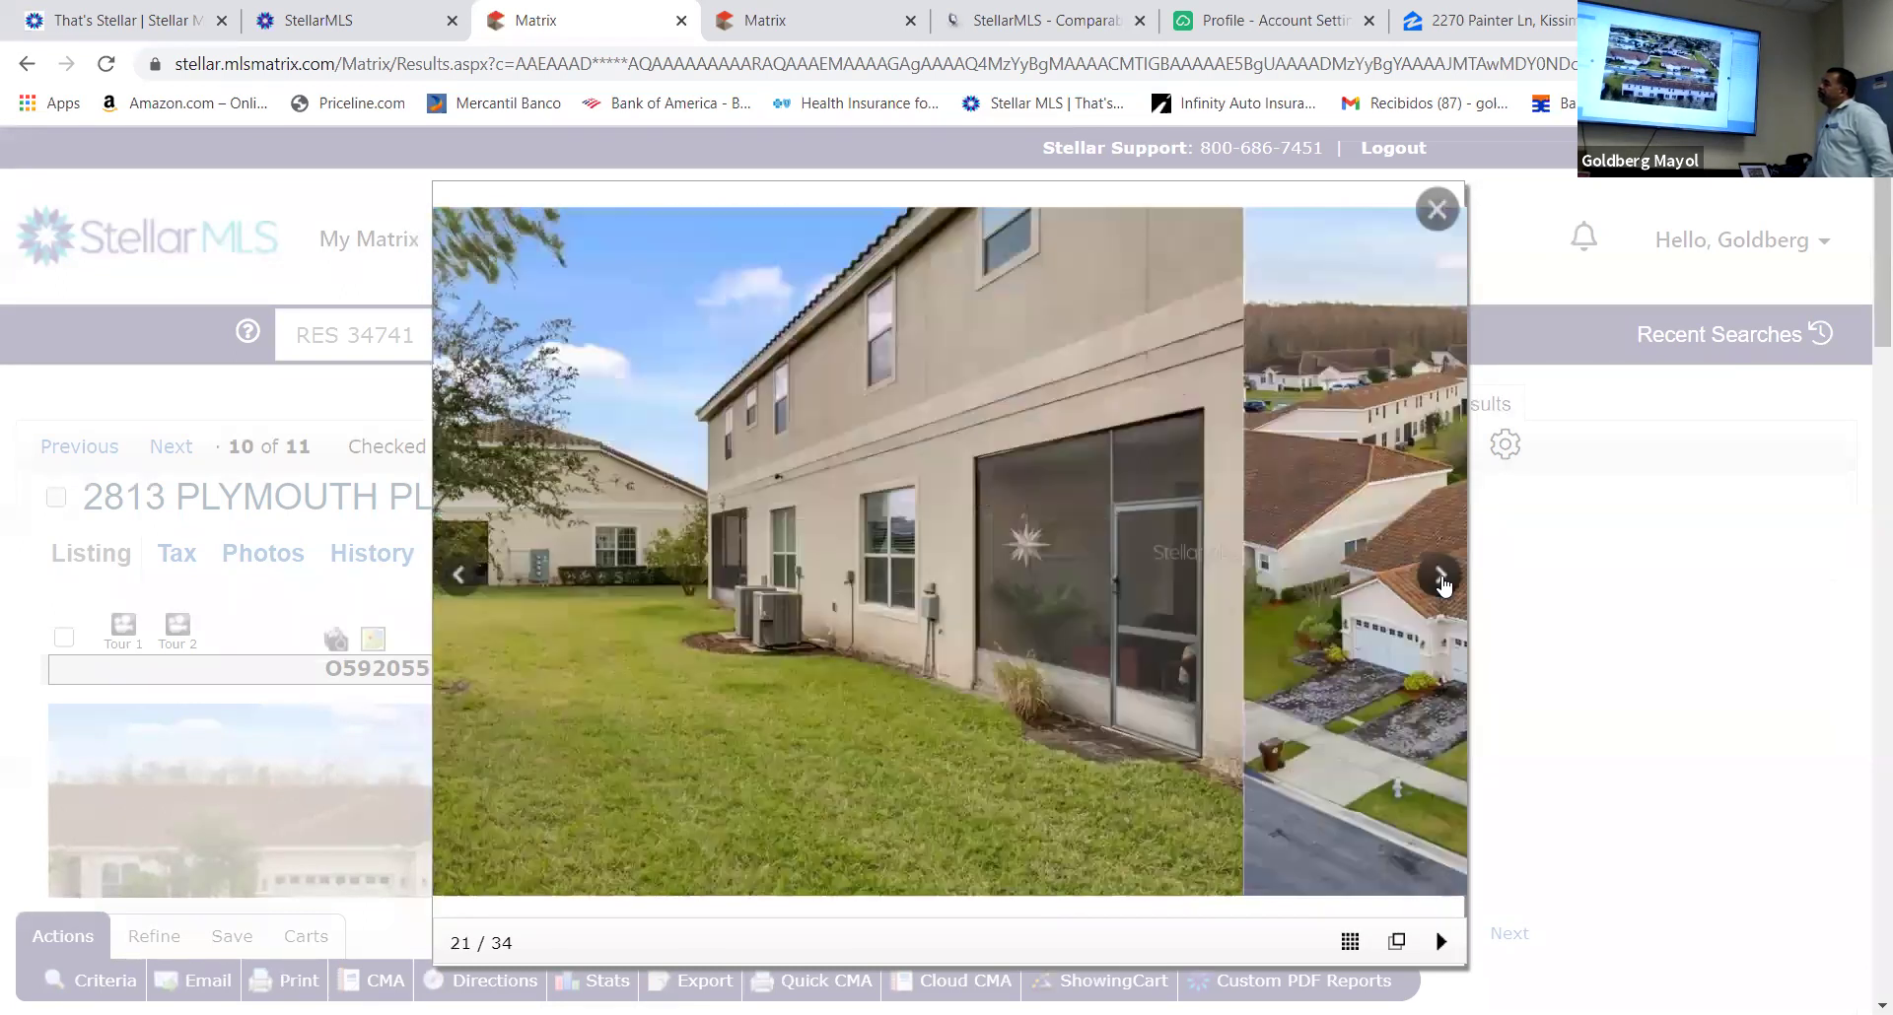
click(1442, 576)
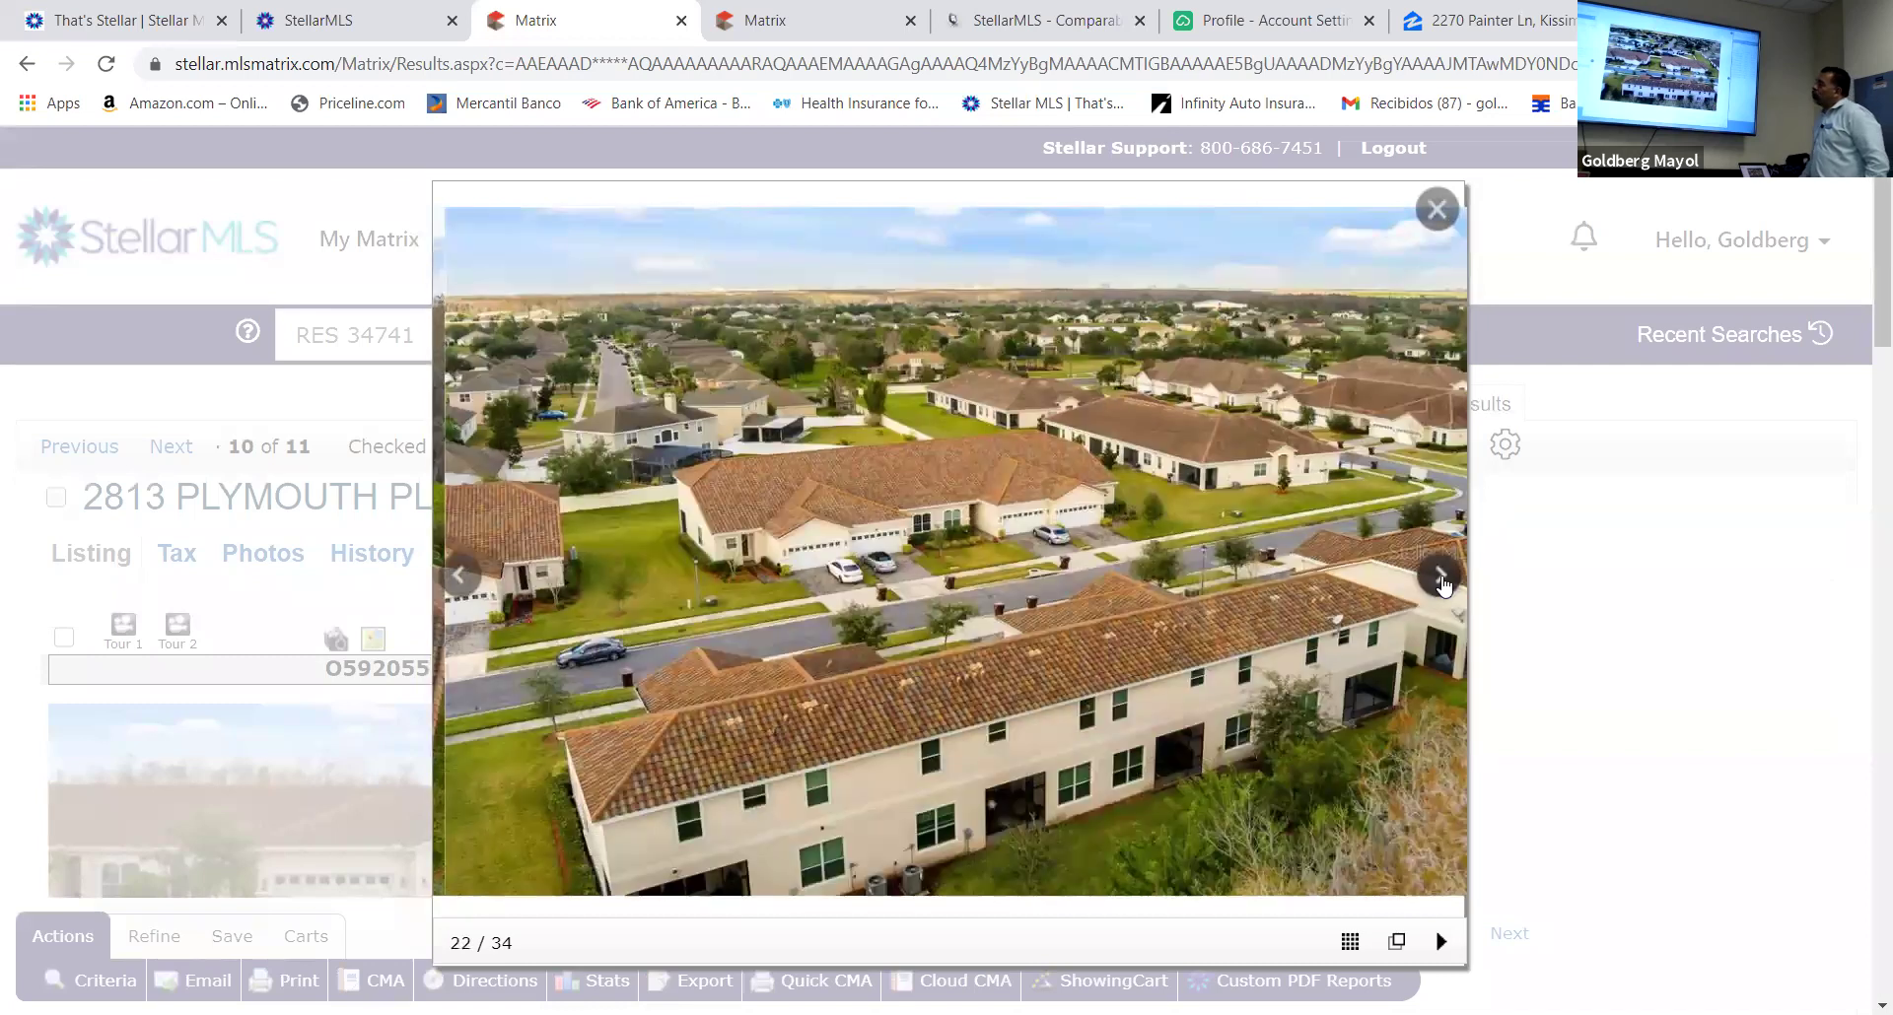
click(1442, 581)
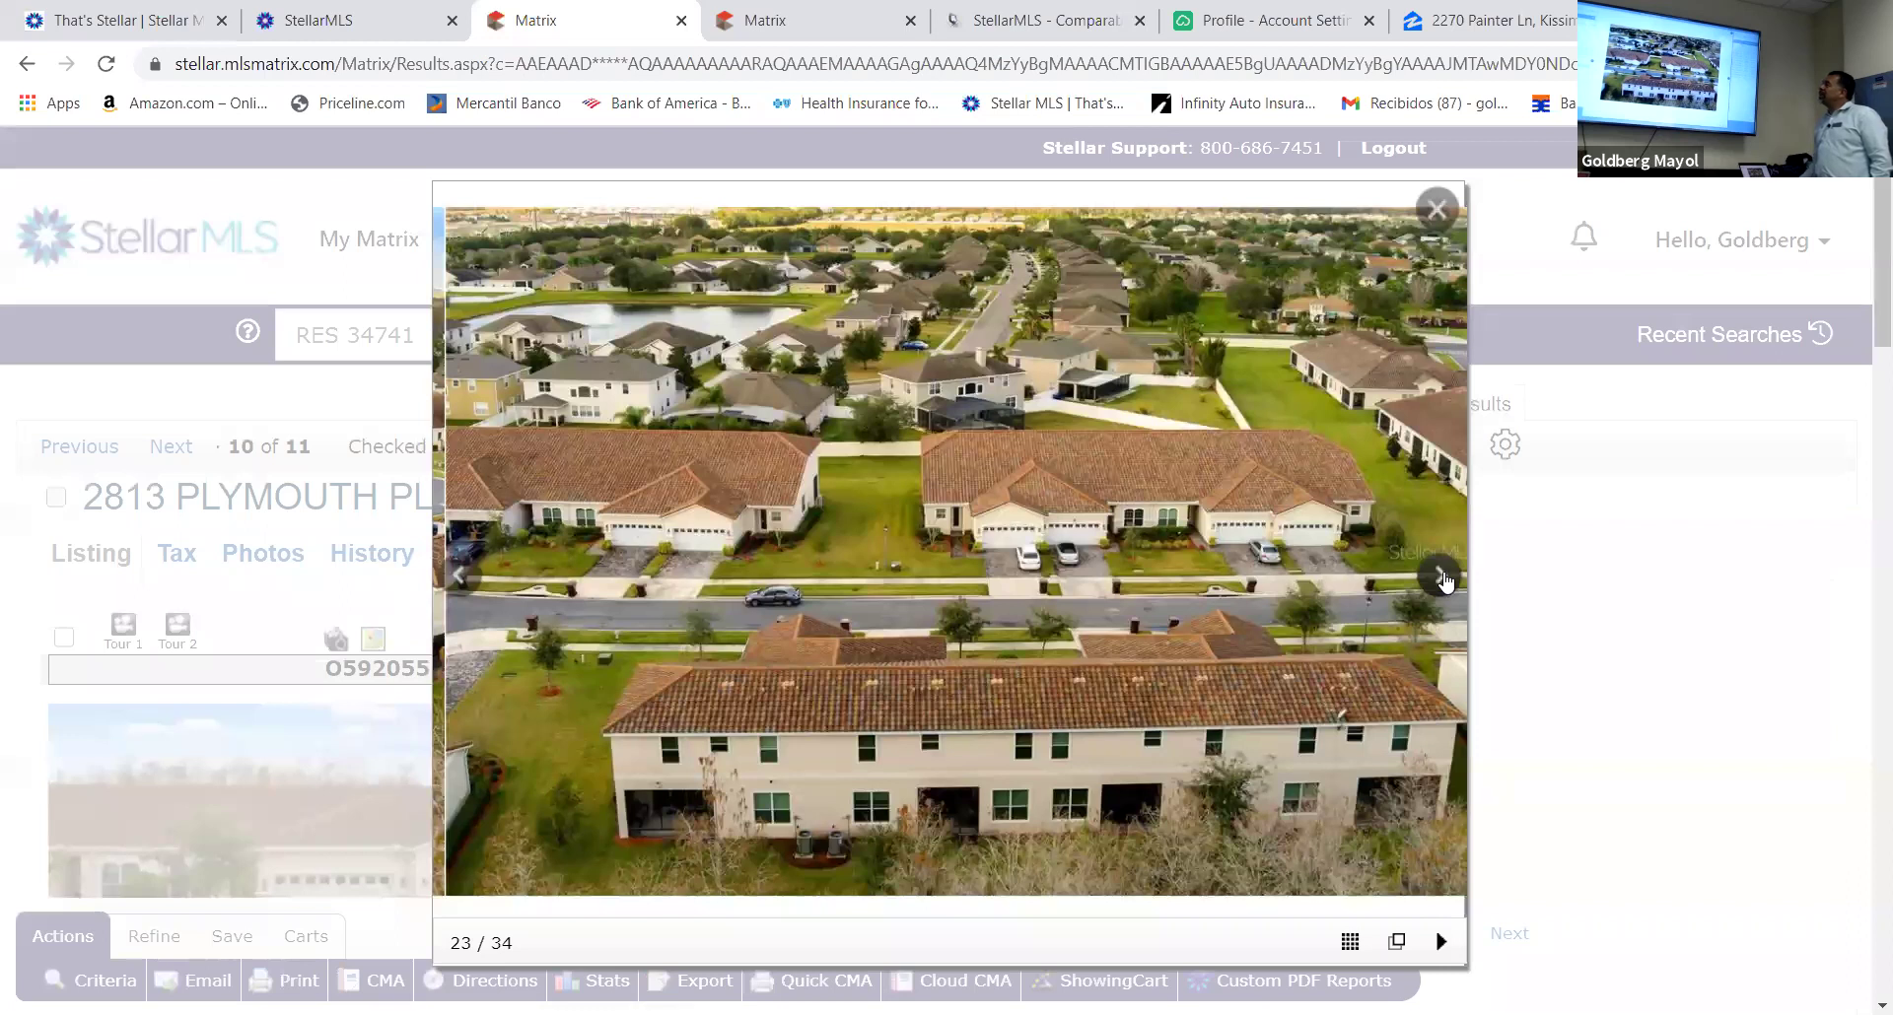
click(1446, 581)
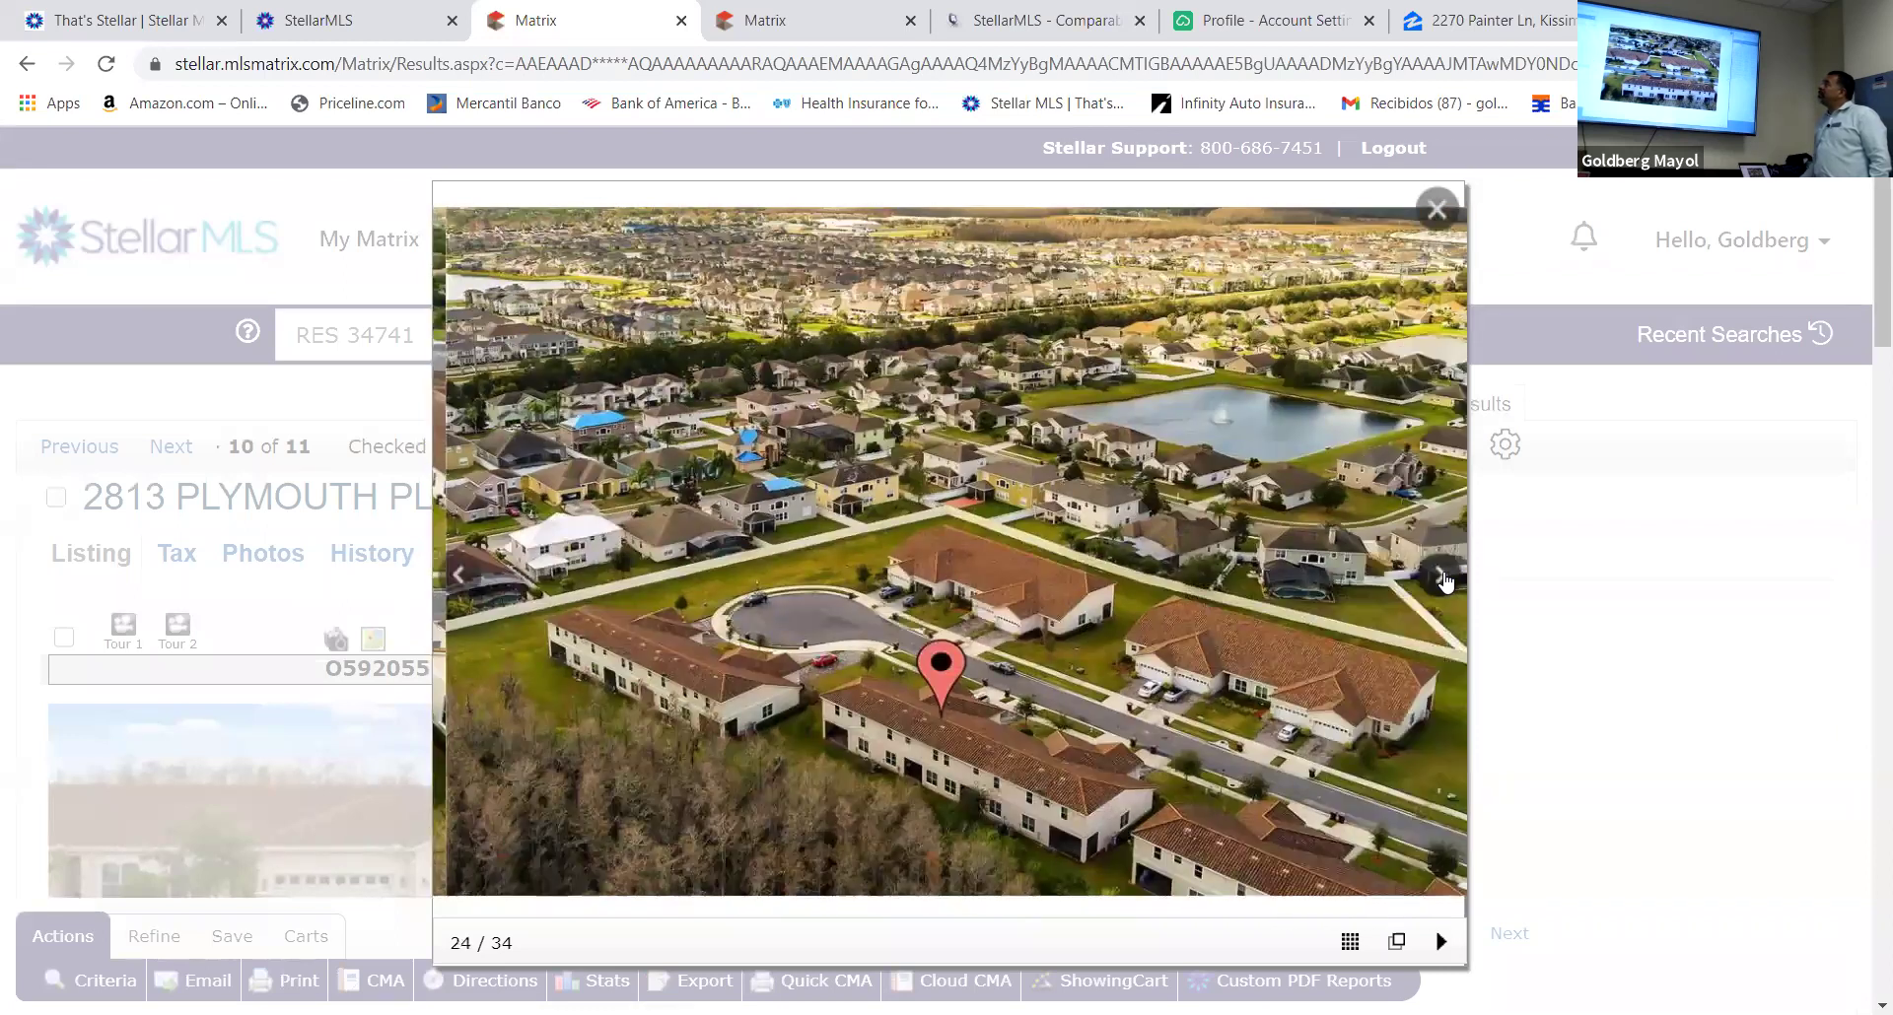
click(1445, 581)
click(1446, 584)
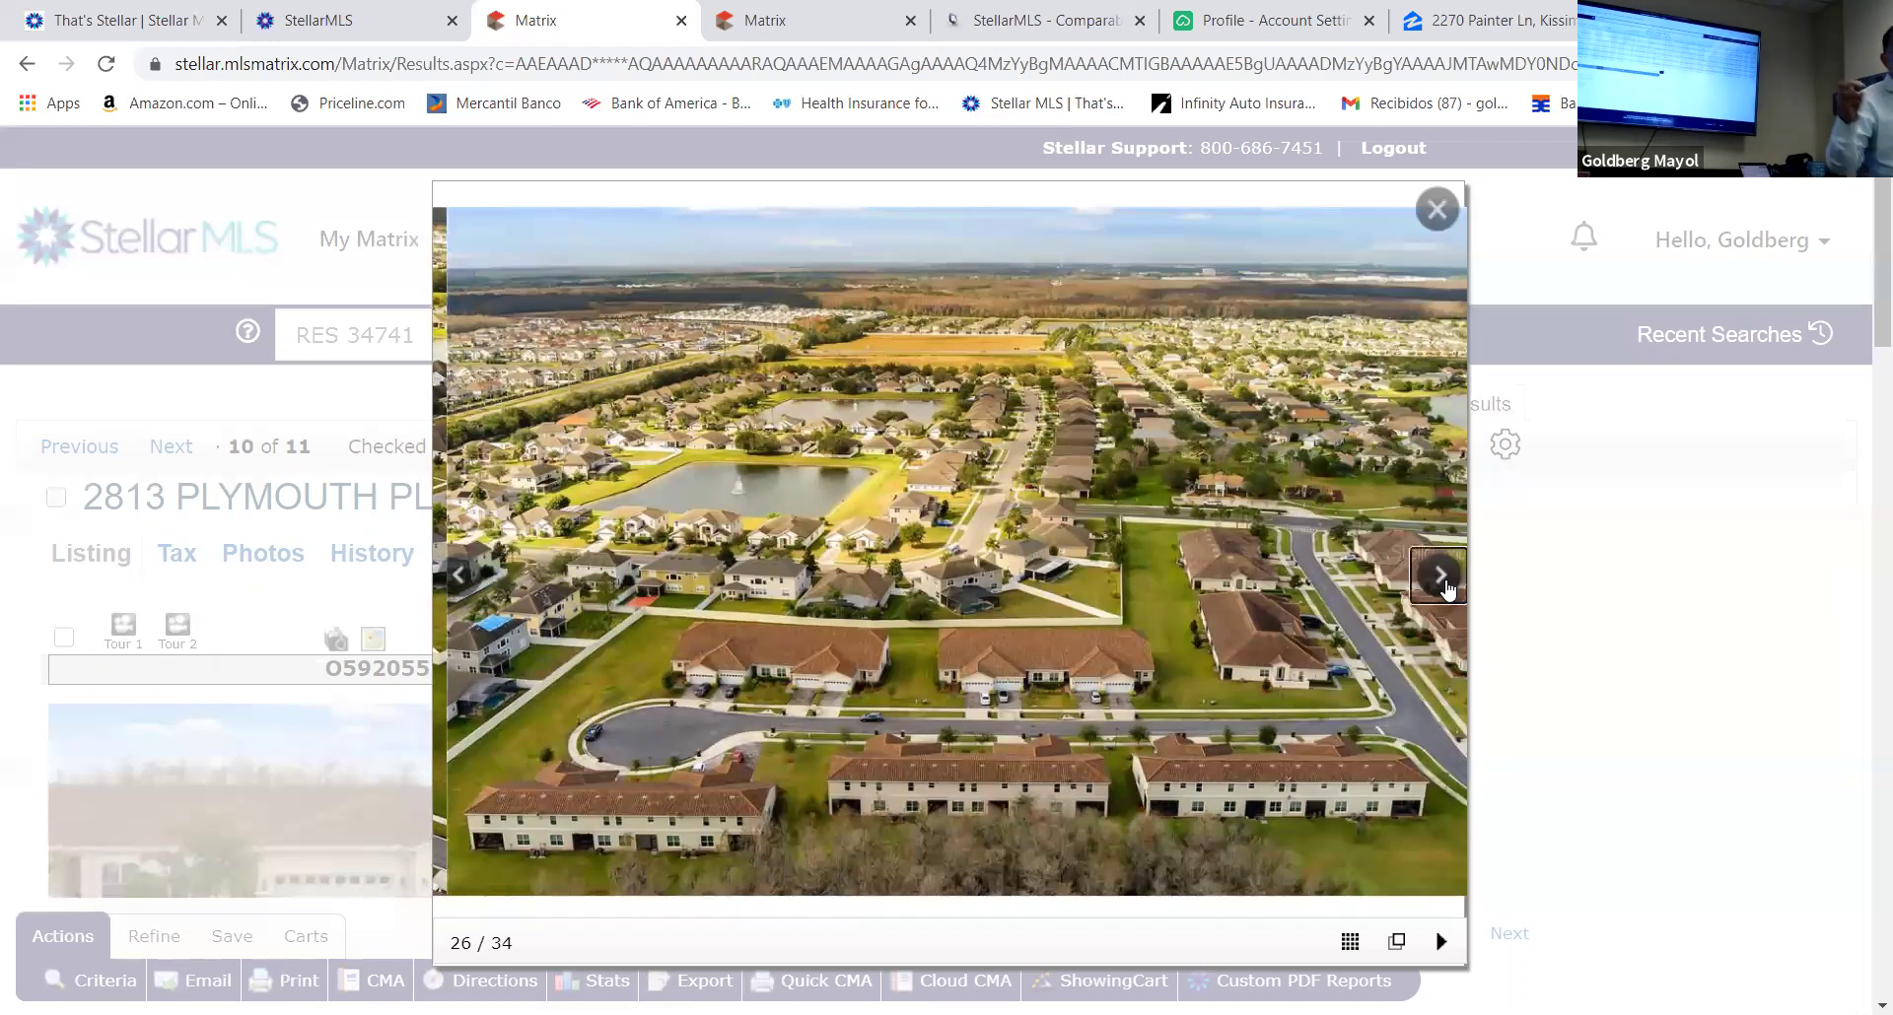
click(1446, 585)
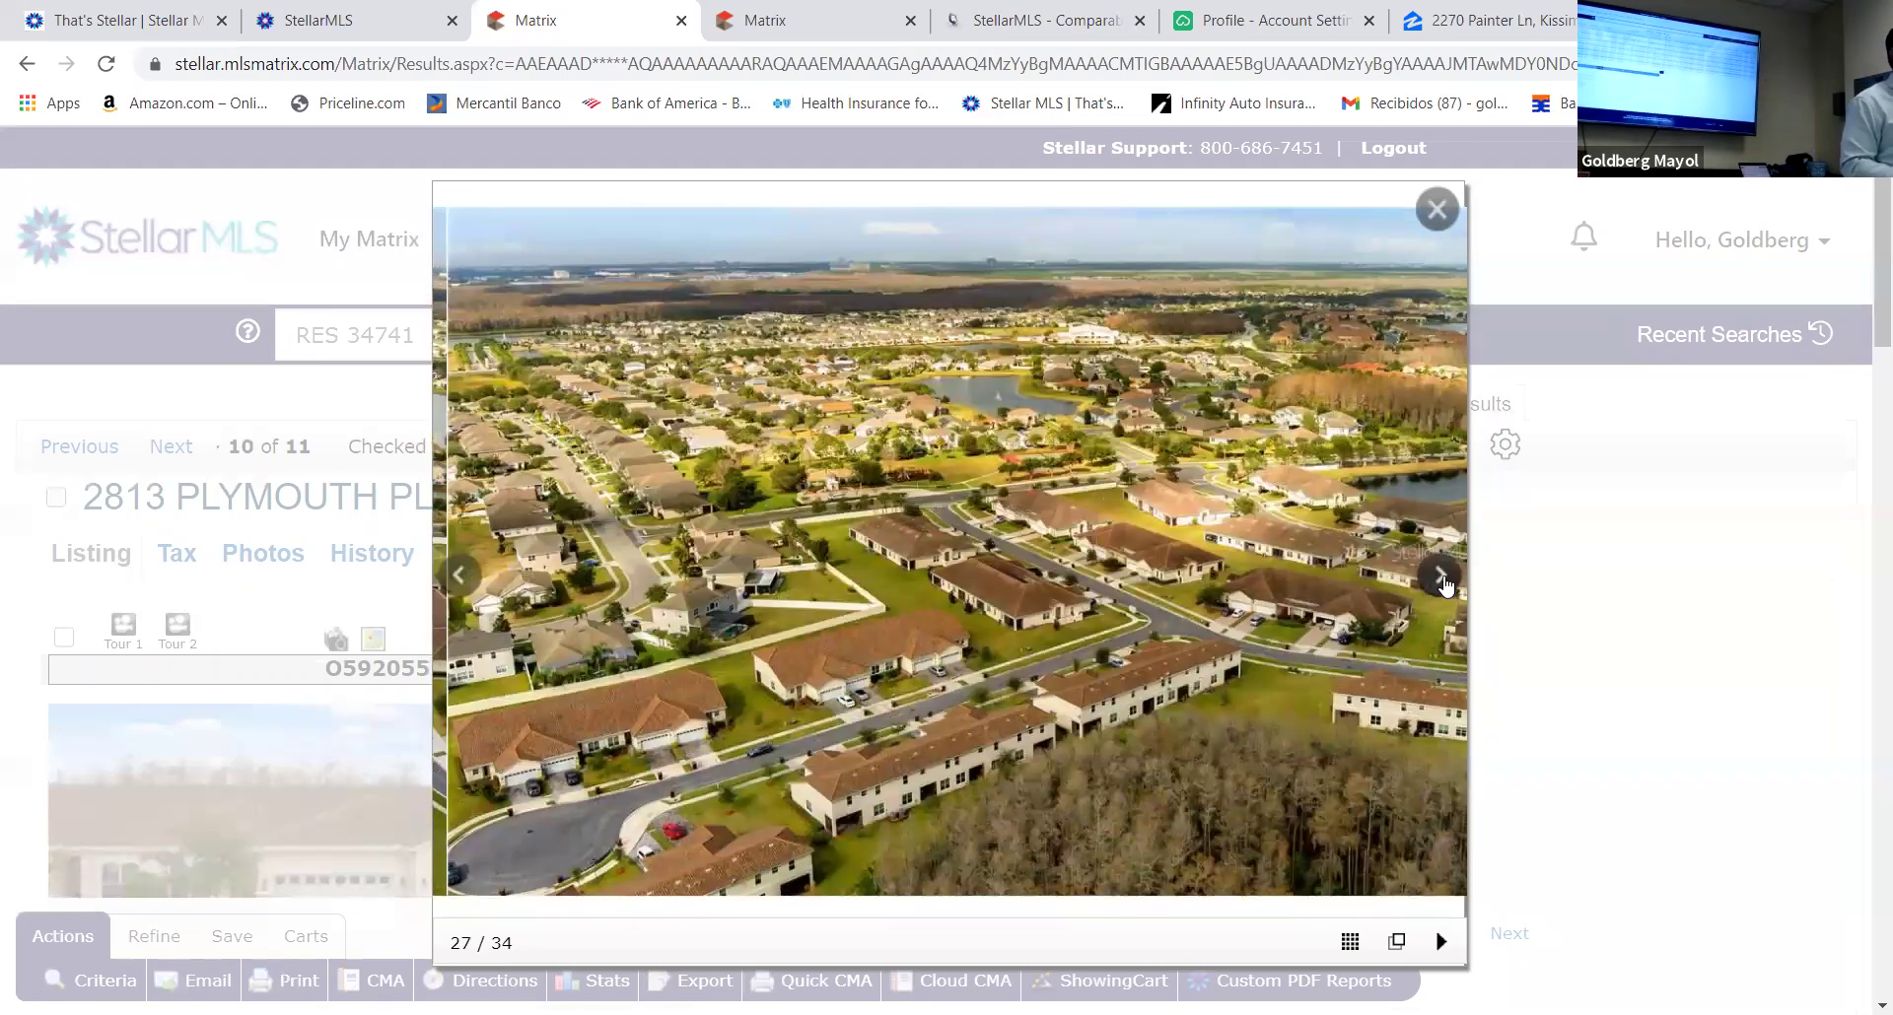
click(1446, 585)
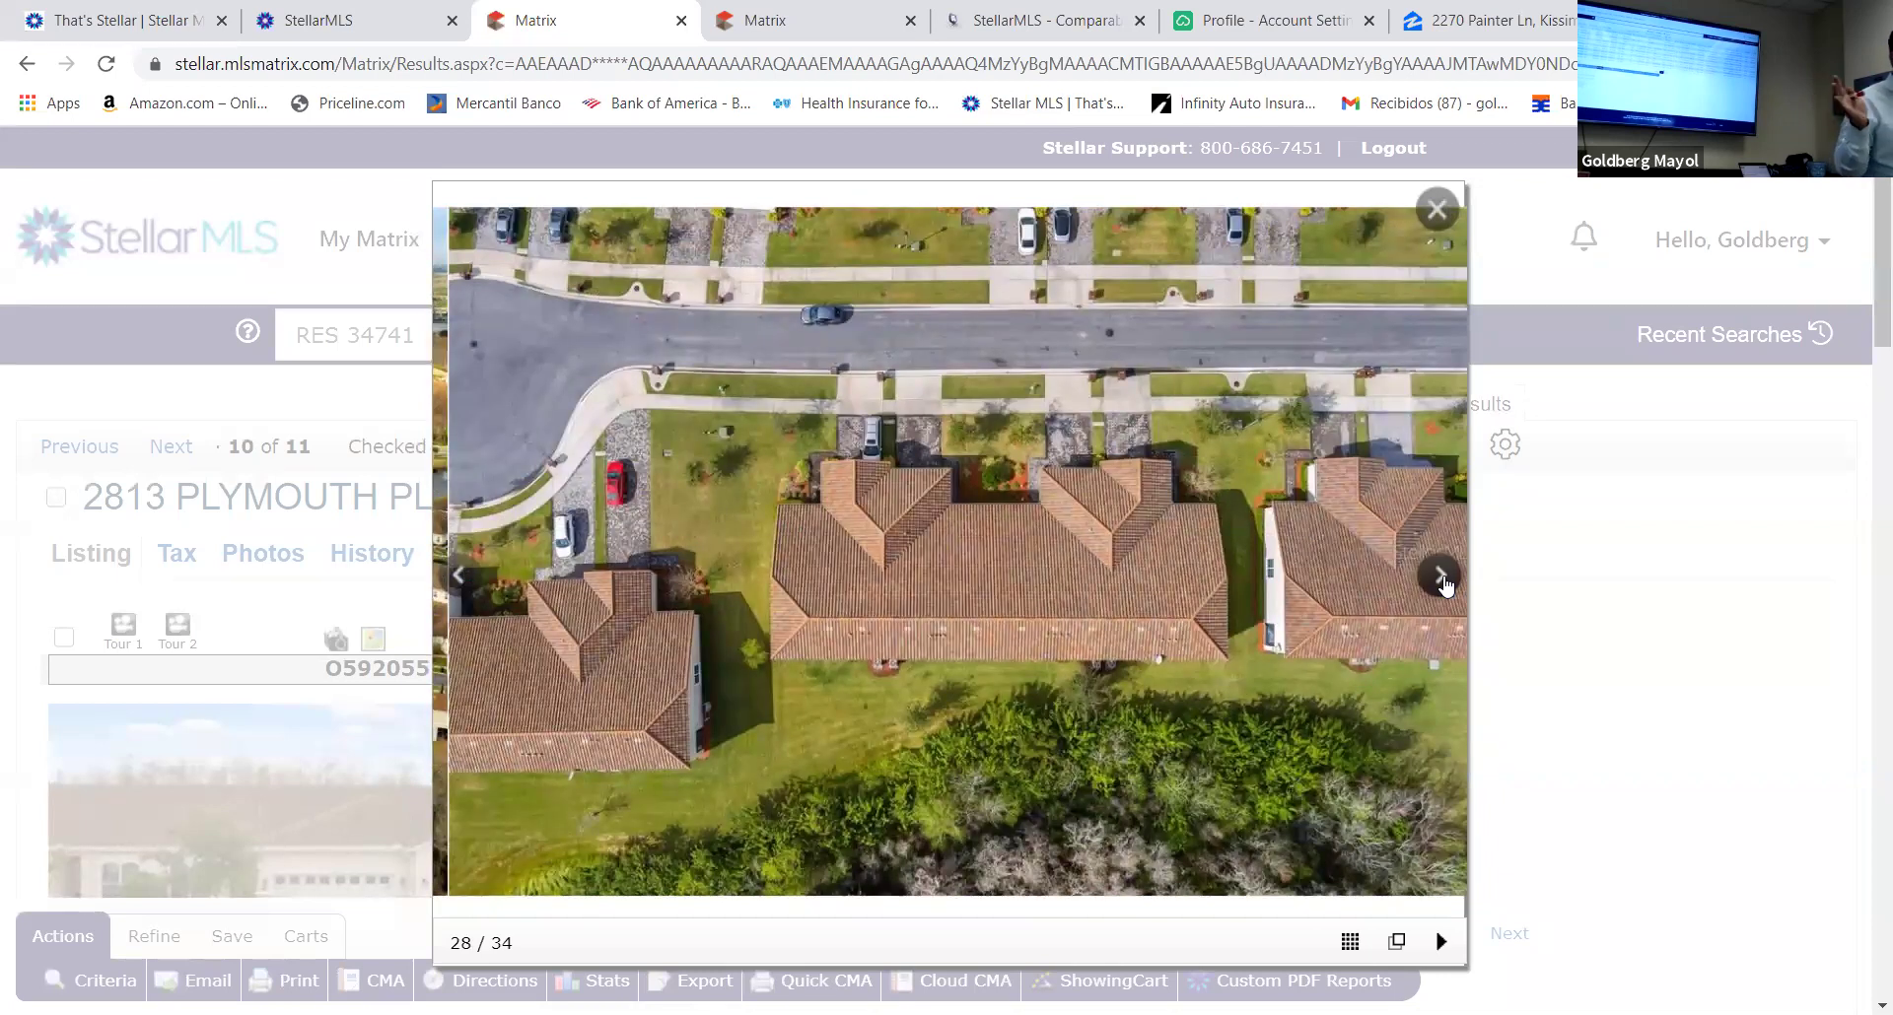
click(1446, 585)
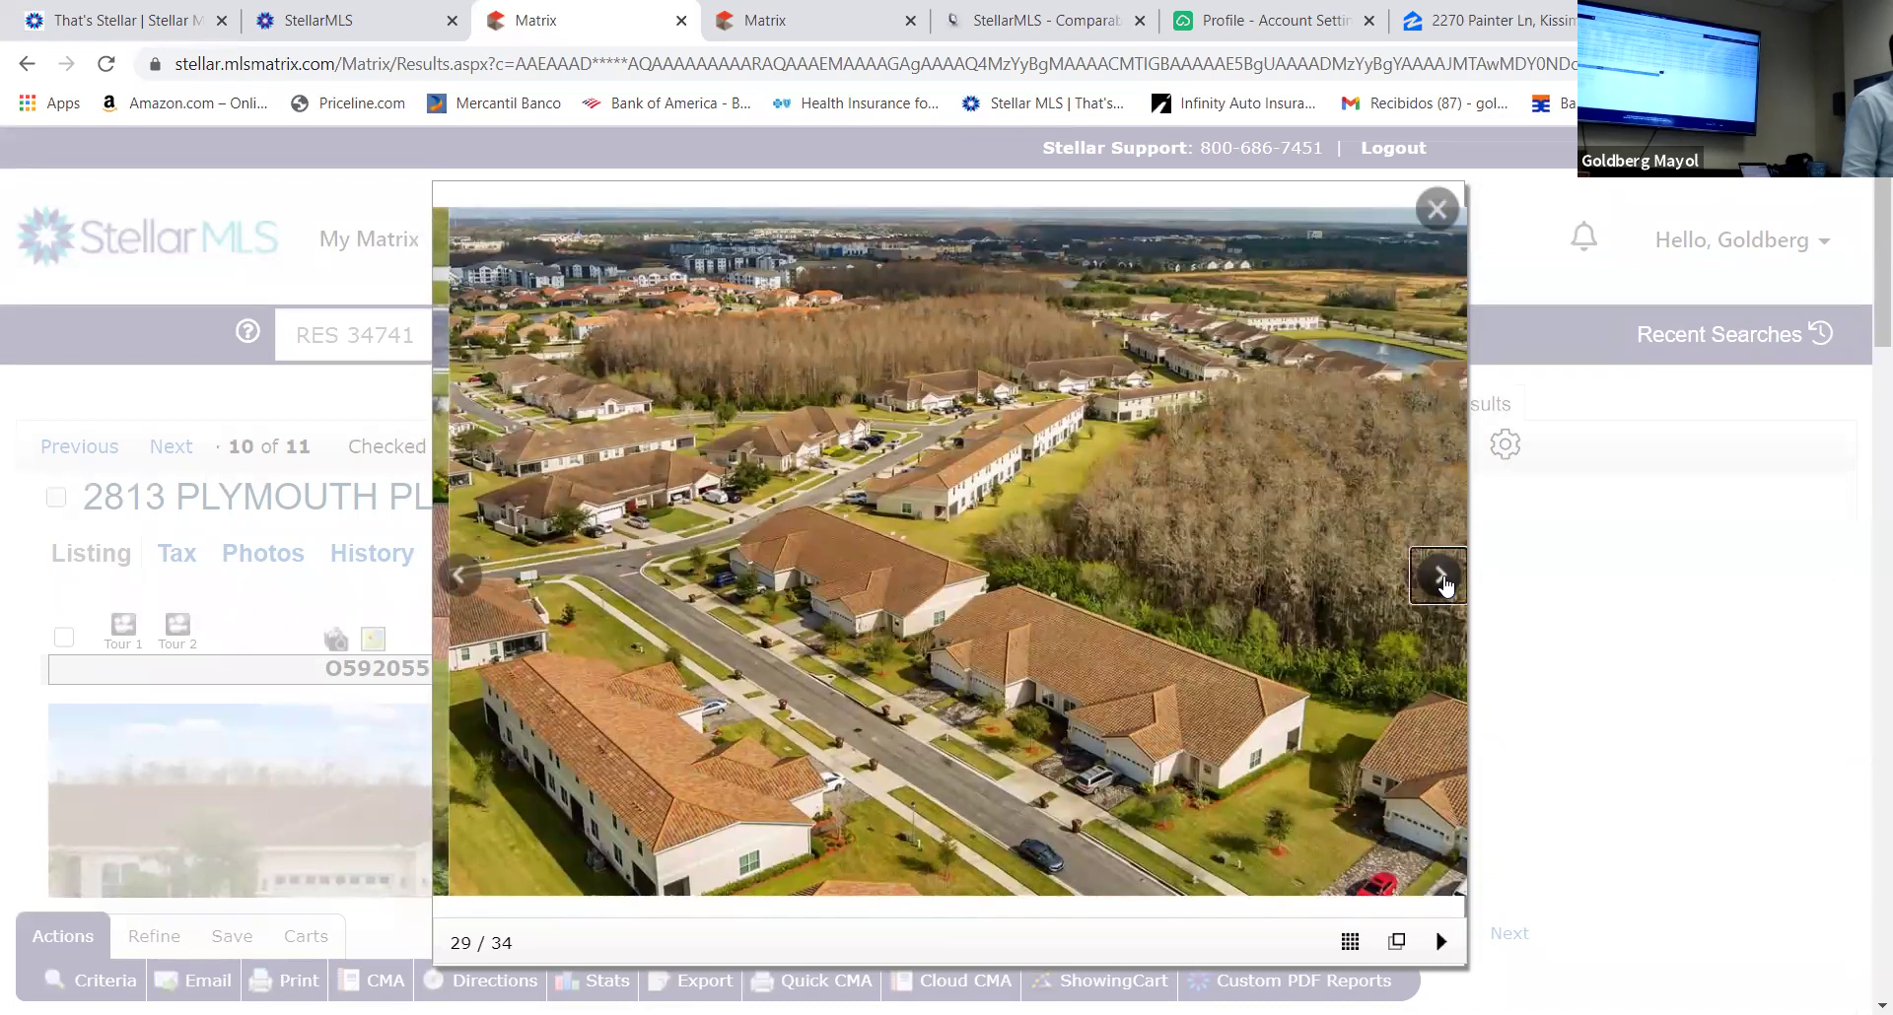
click(1446, 584)
click(1446, 585)
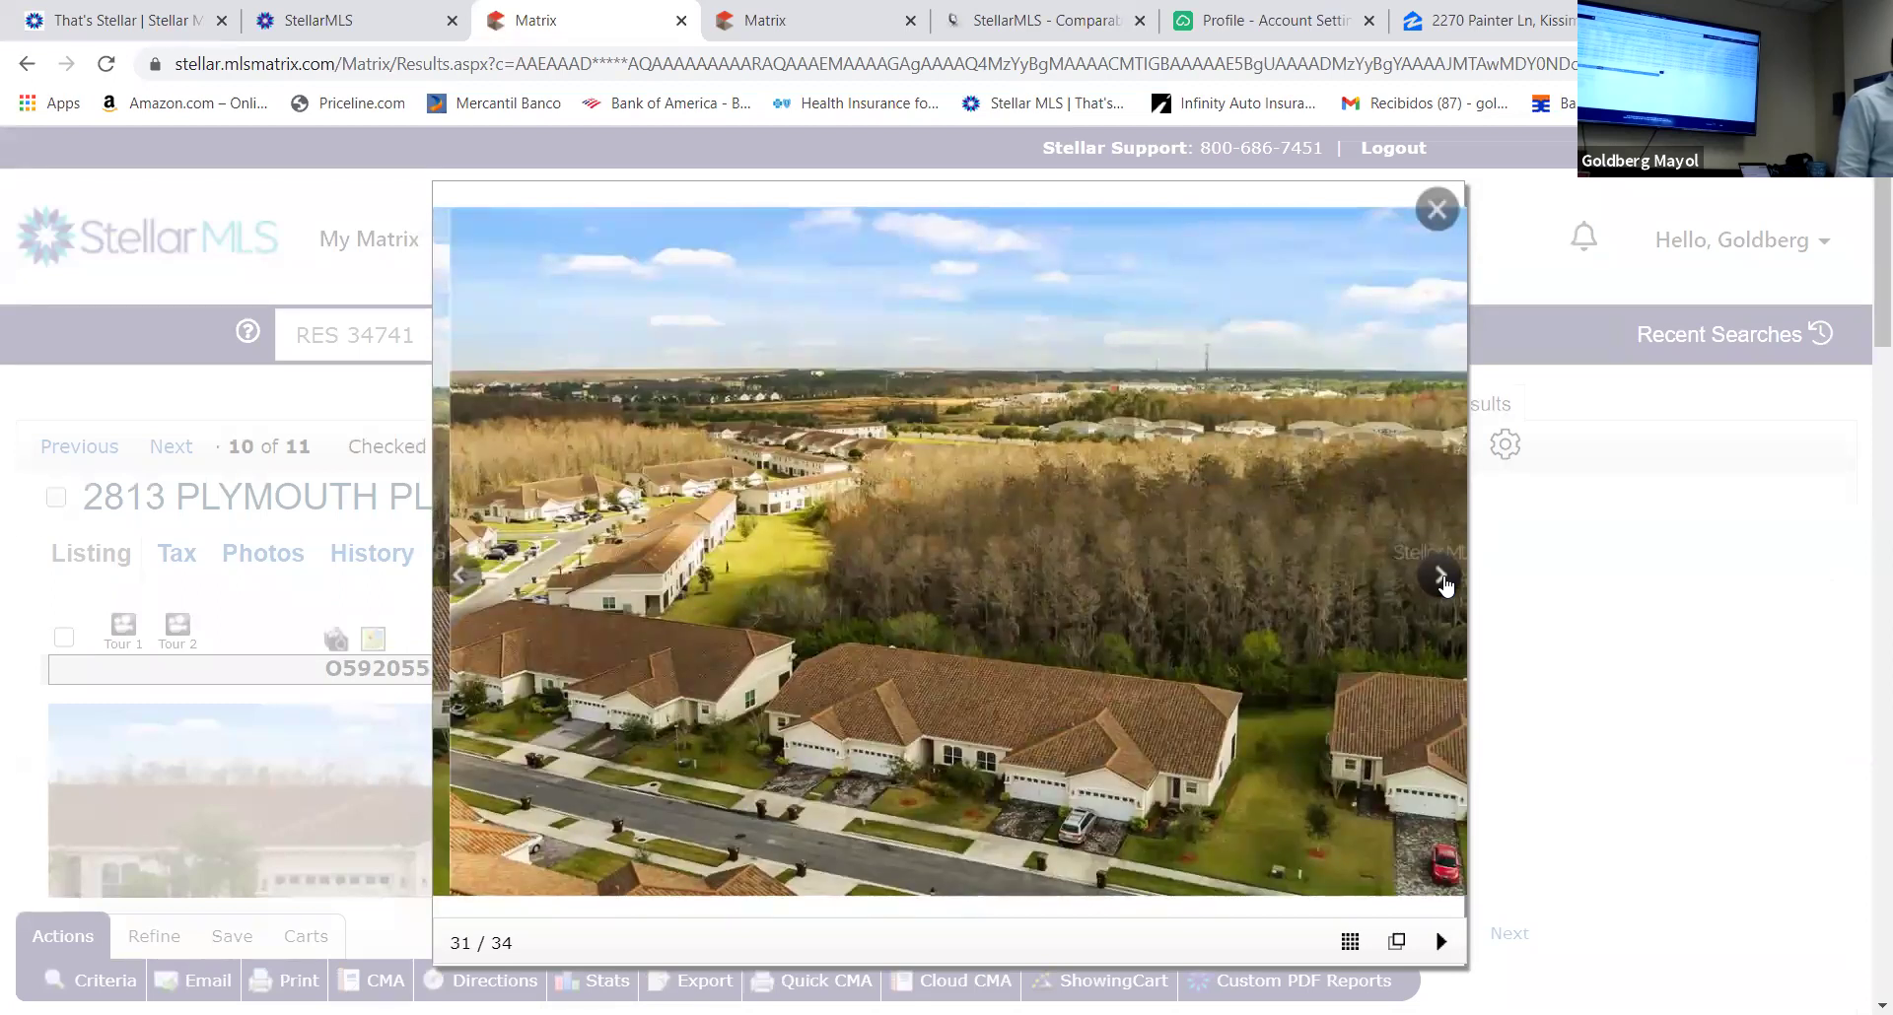
click(1446, 584)
click(1446, 584)
click(1446, 584)
click(1446, 585)
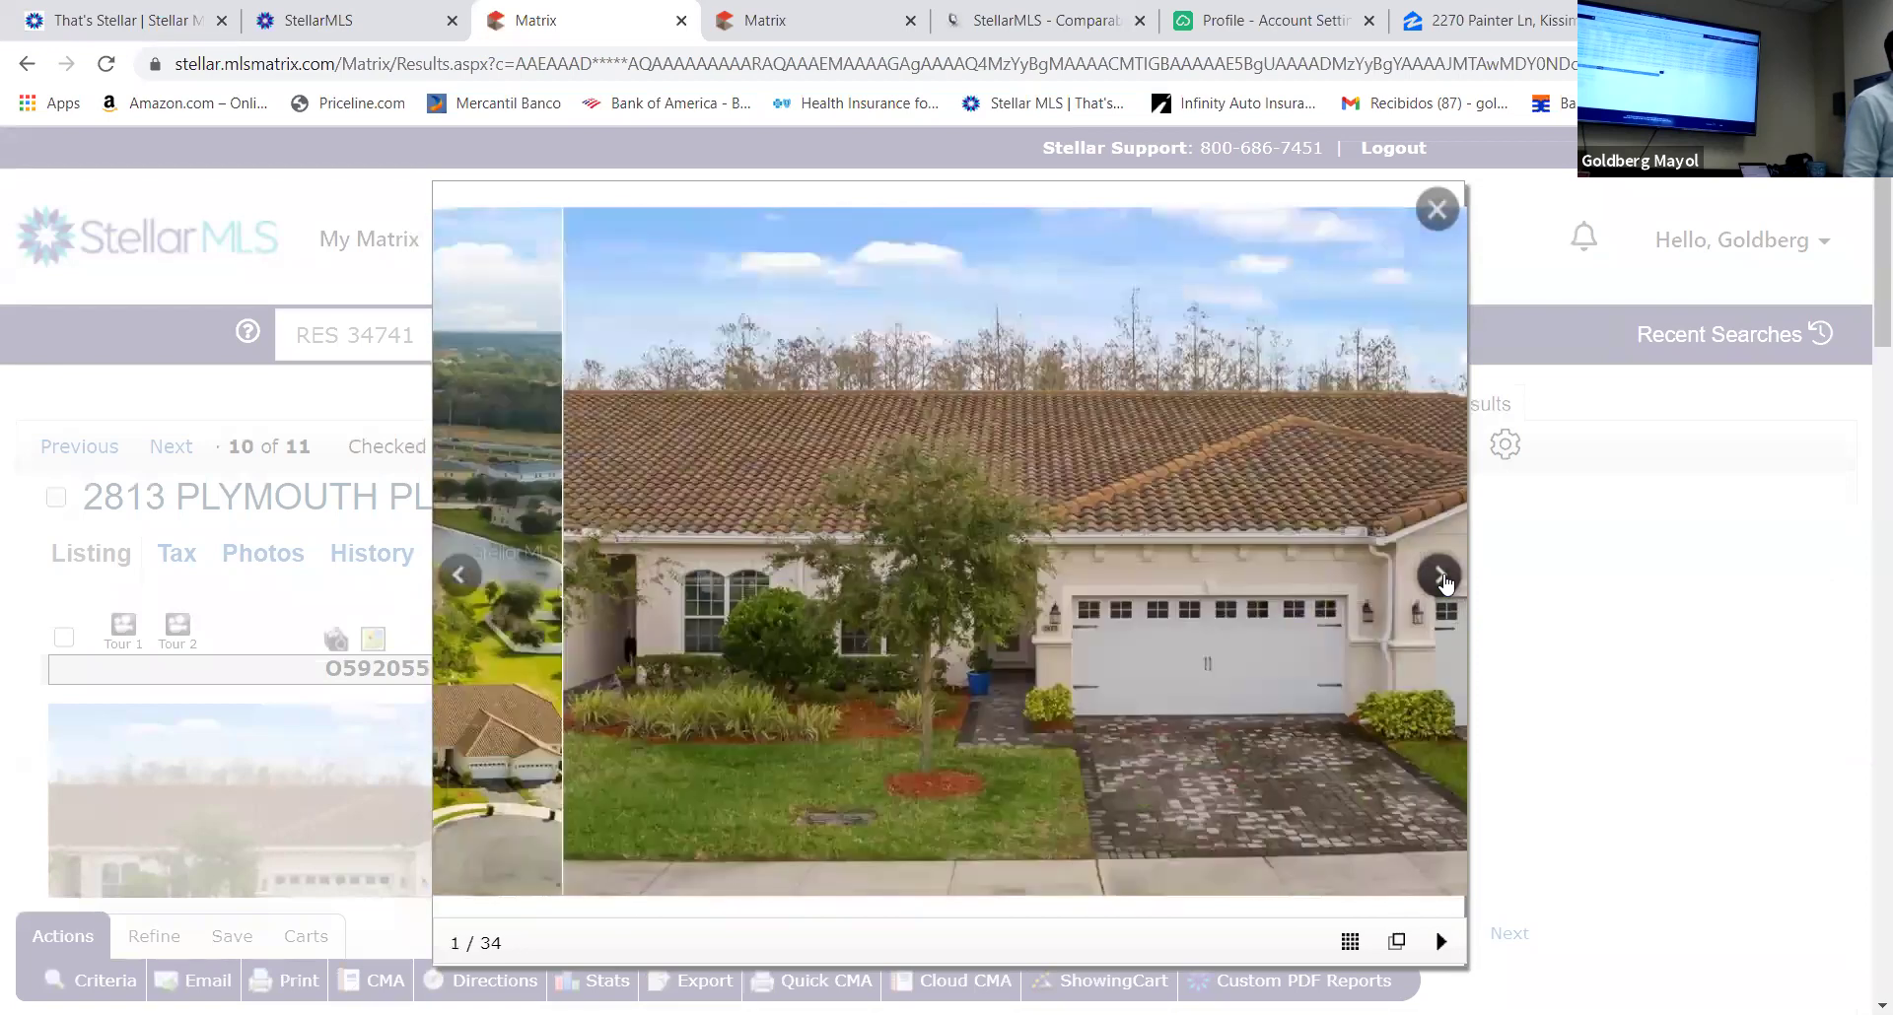
click(1446, 585)
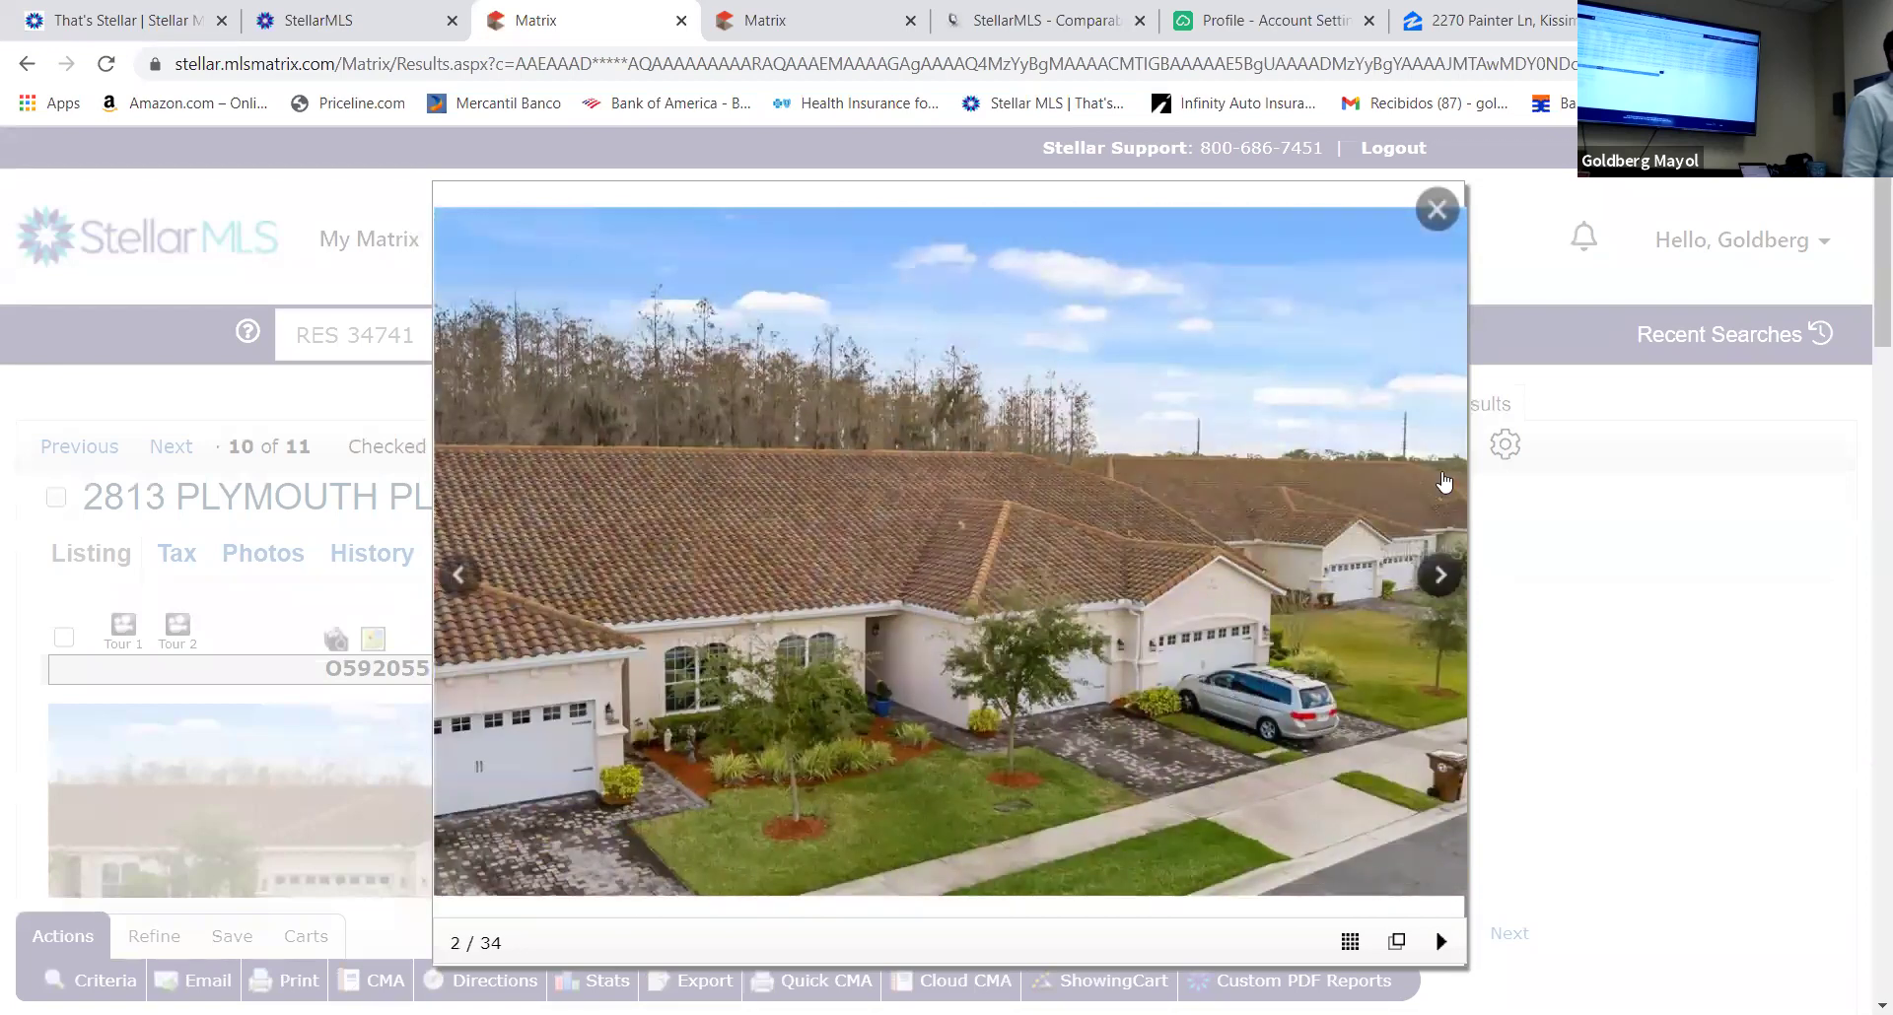
click(1435, 207)
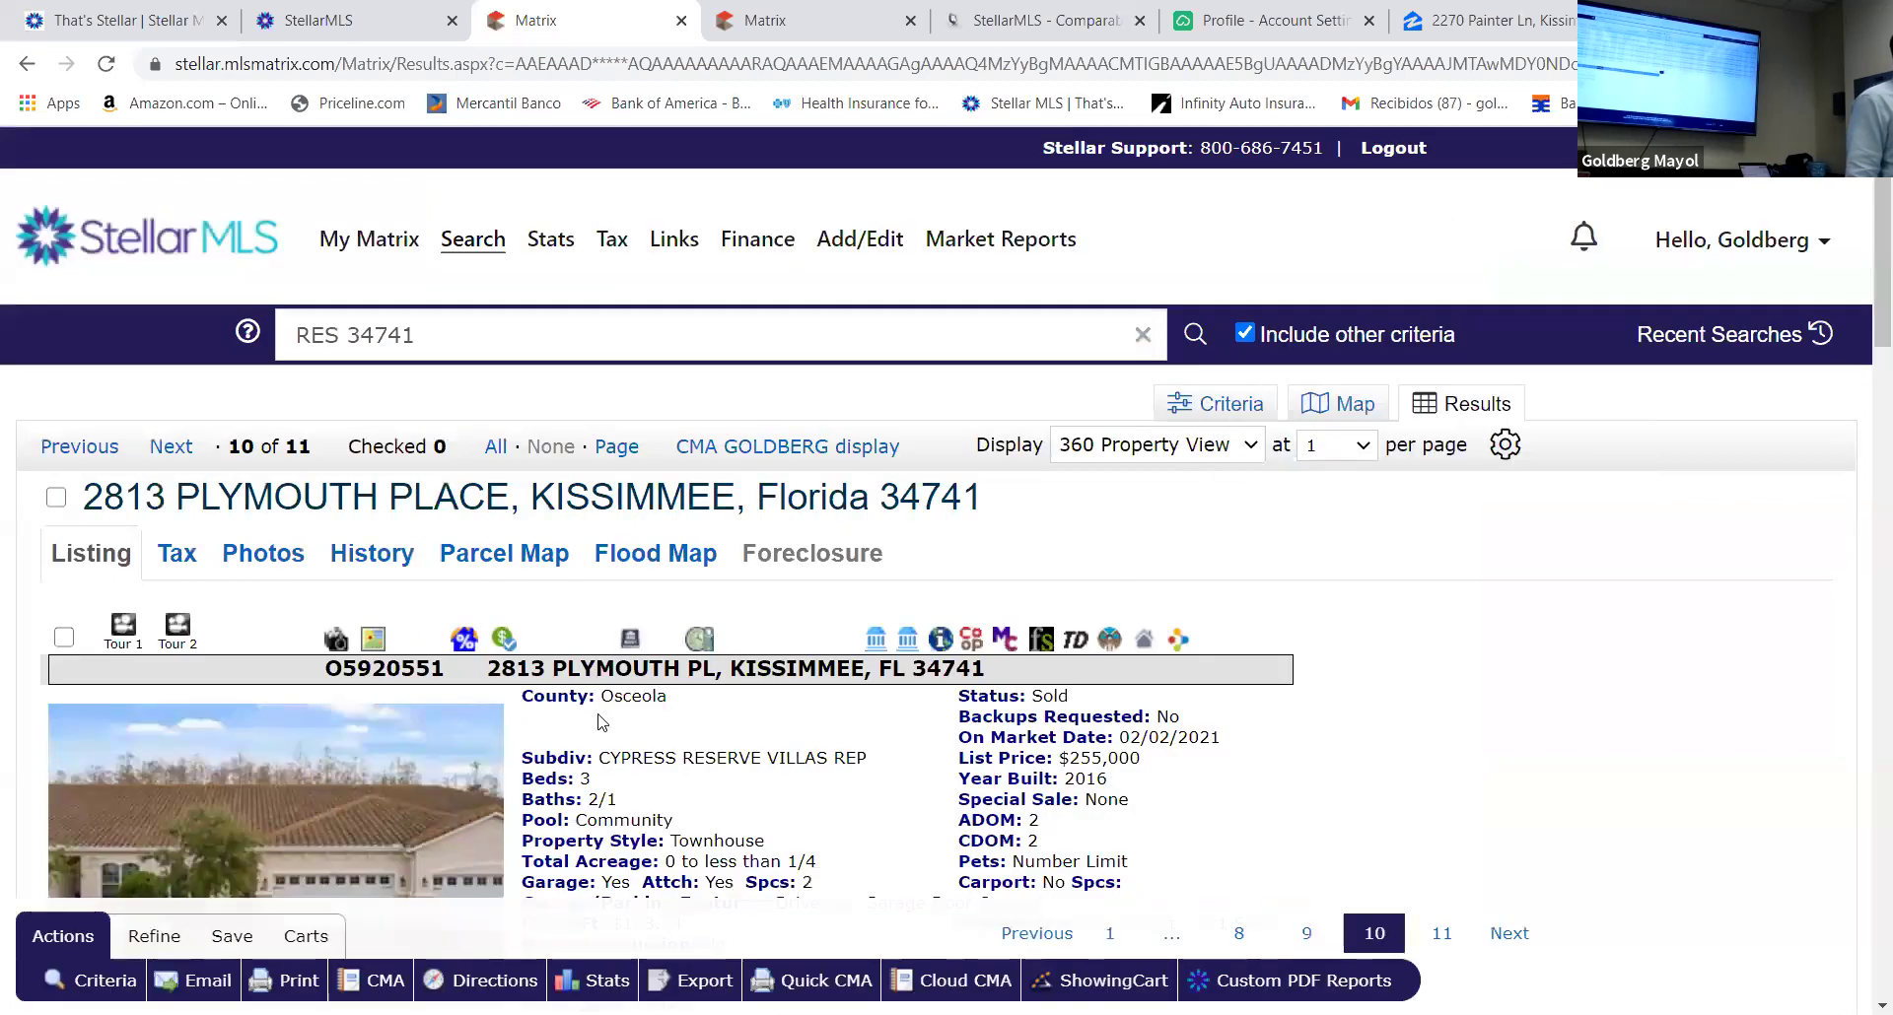
scroll(639, 718, down, 5)
scroll(638, 718, up, 5)
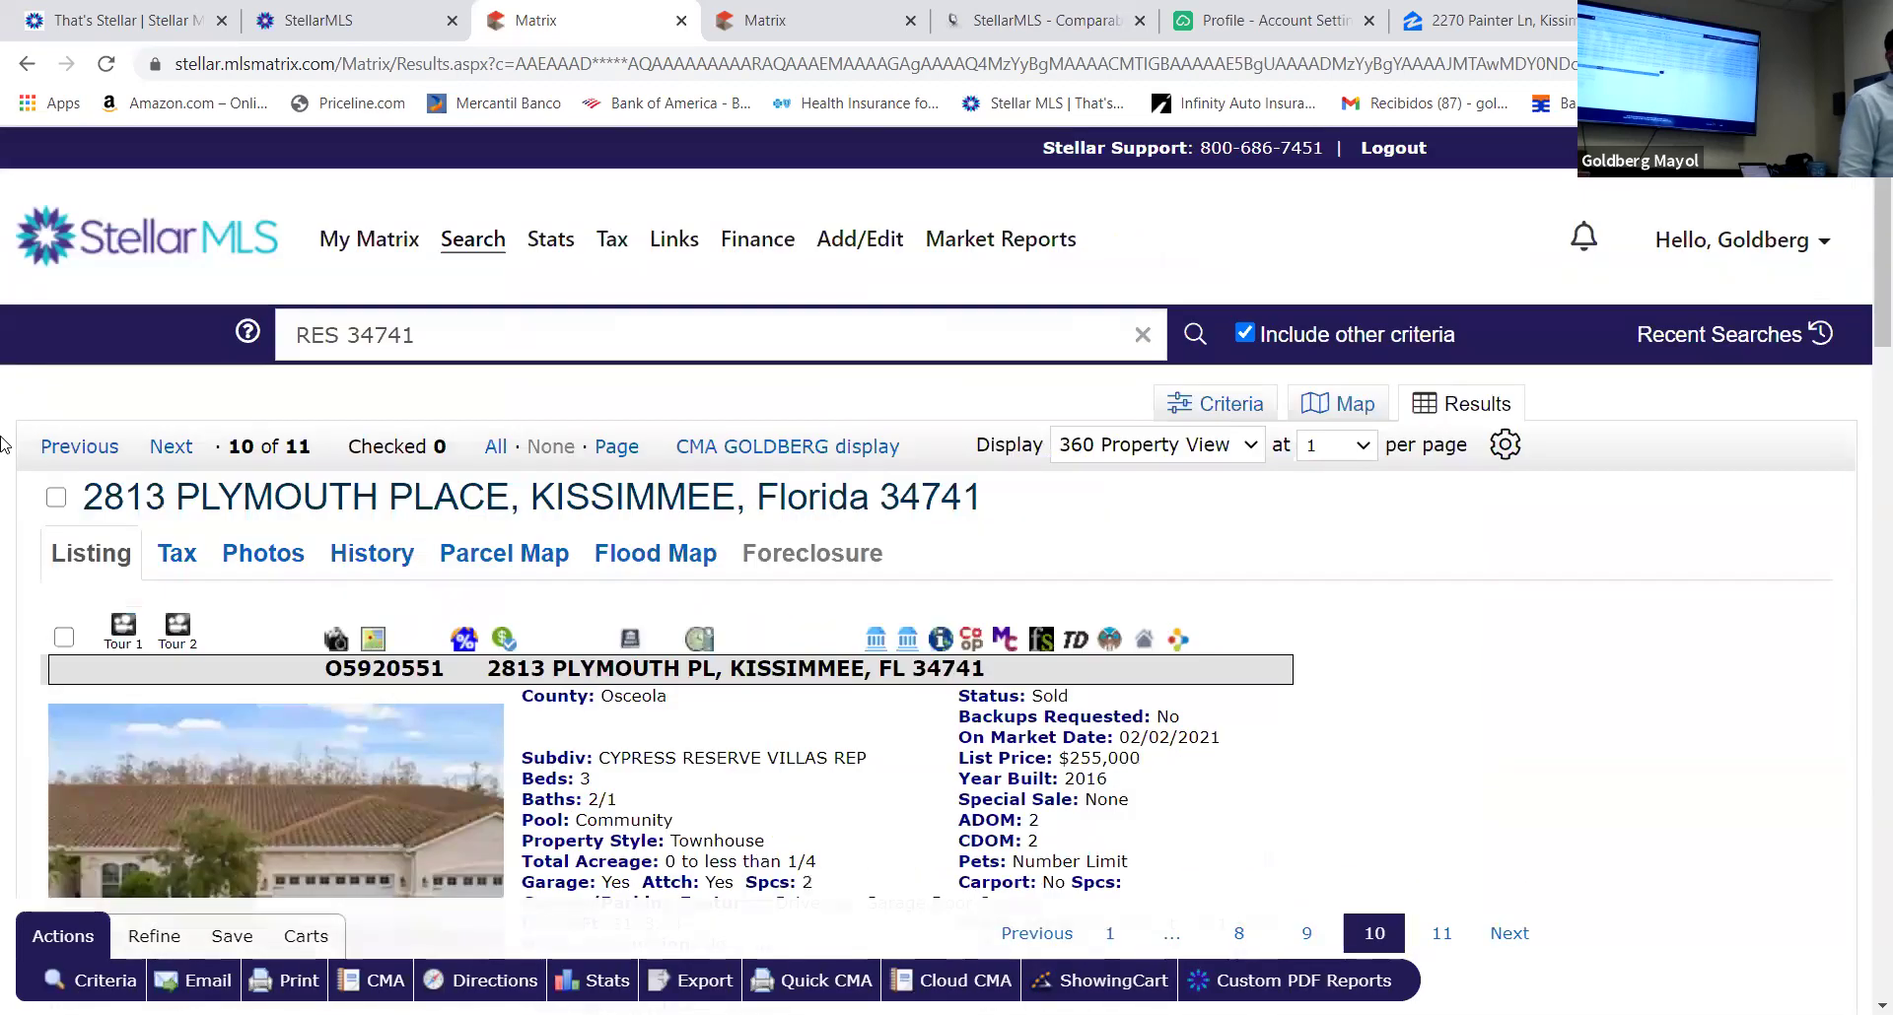
click(27, 65)
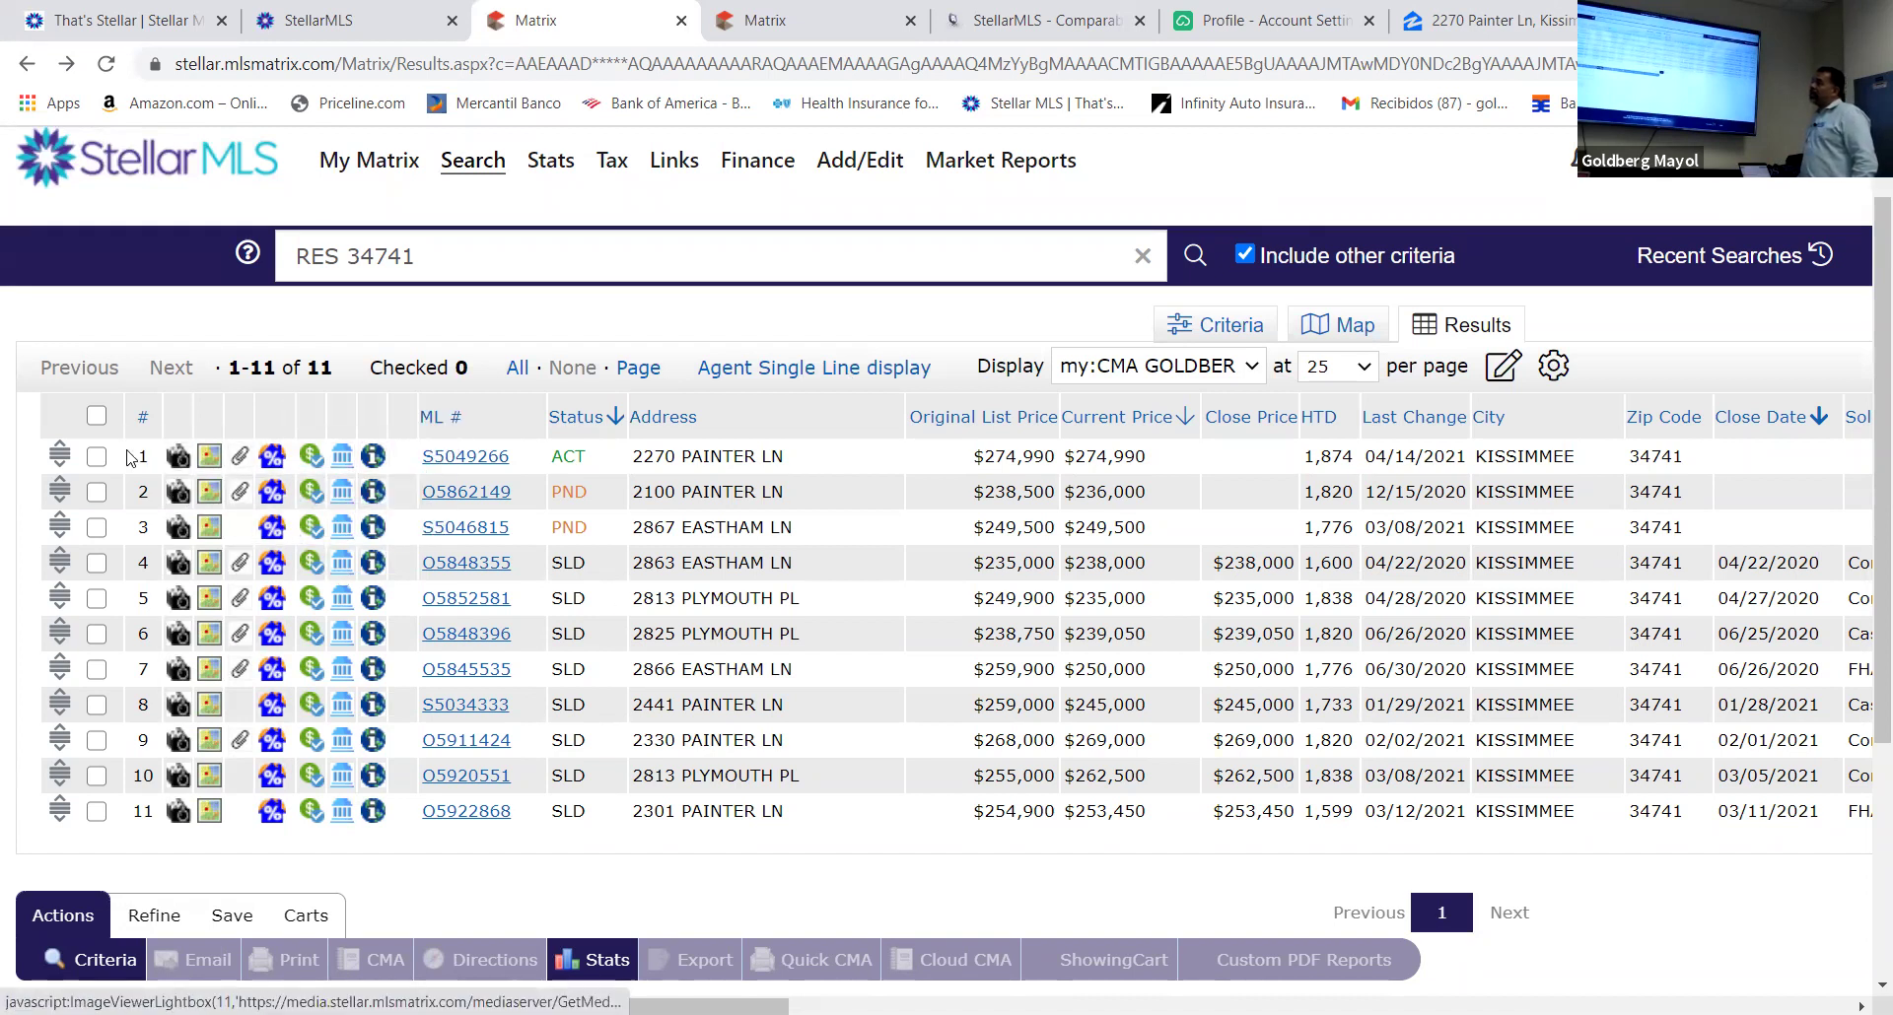
Tick the header select-all checkbox so all 11 Cypress Reserve rows are checked
click(96, 416)
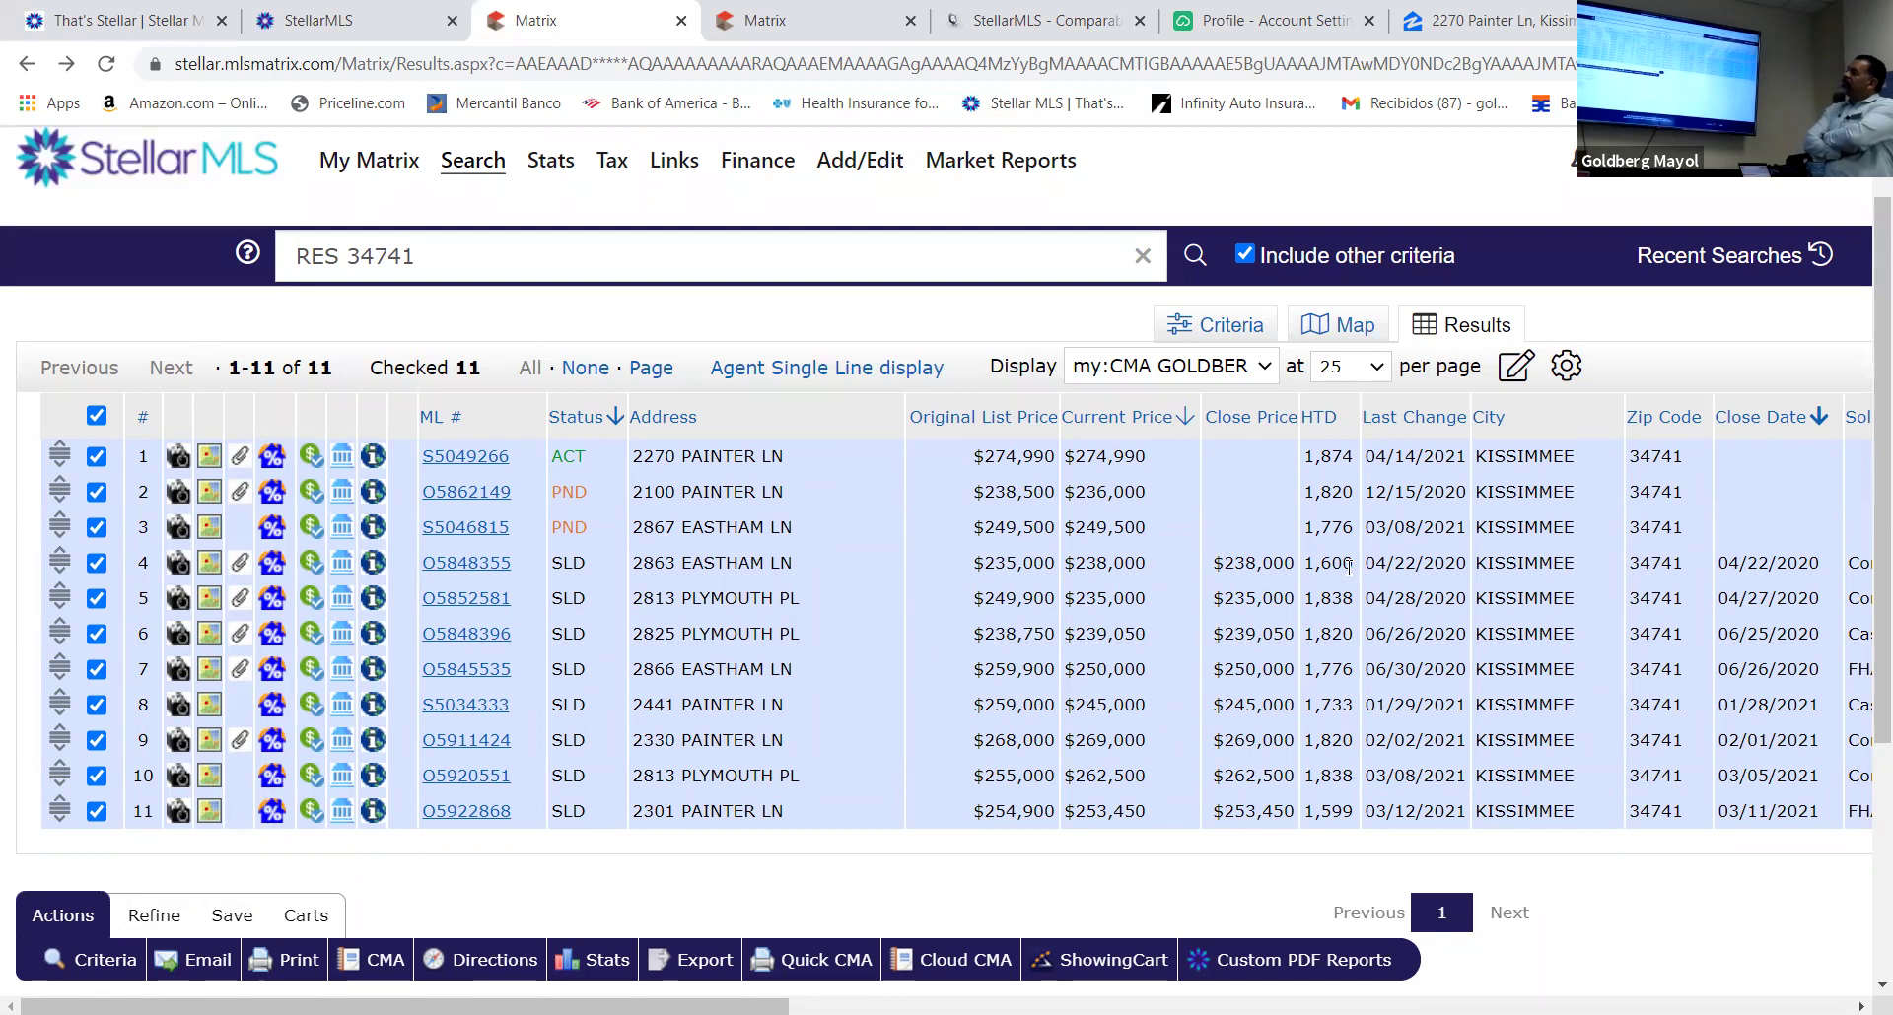
click(96, 563)
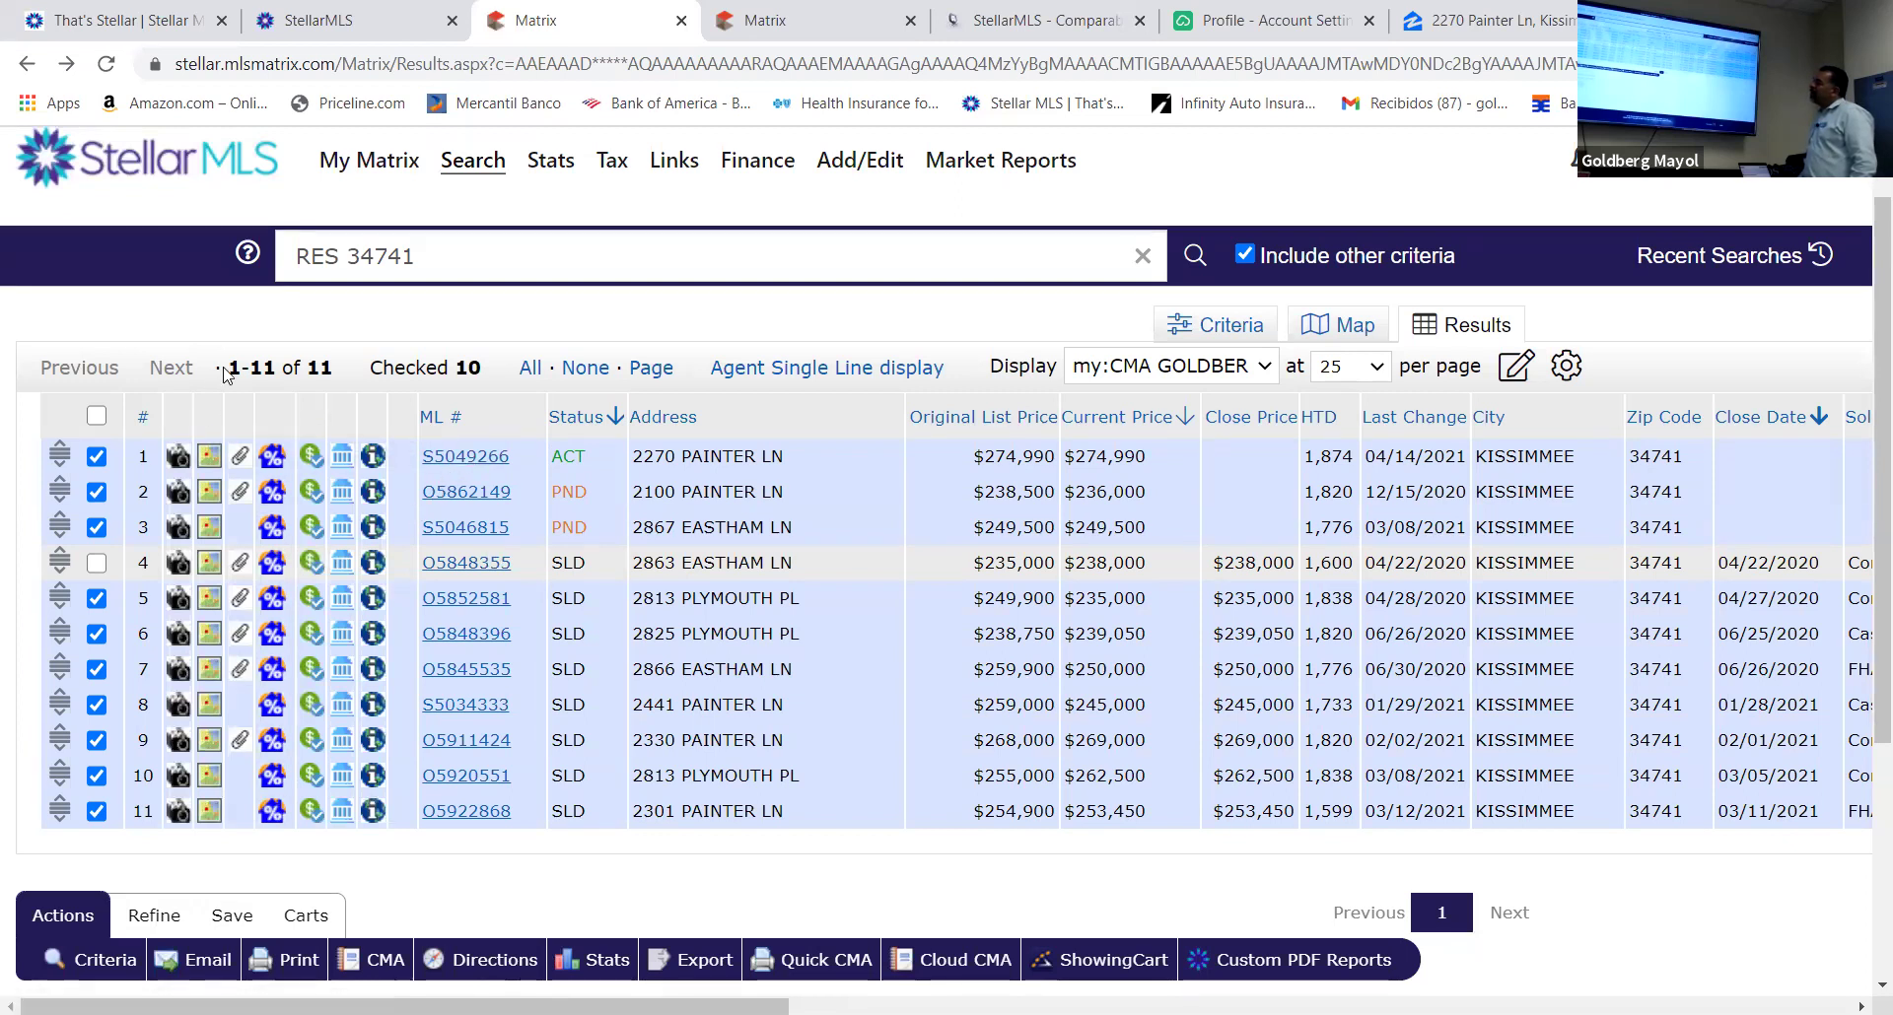
click(95, 599)
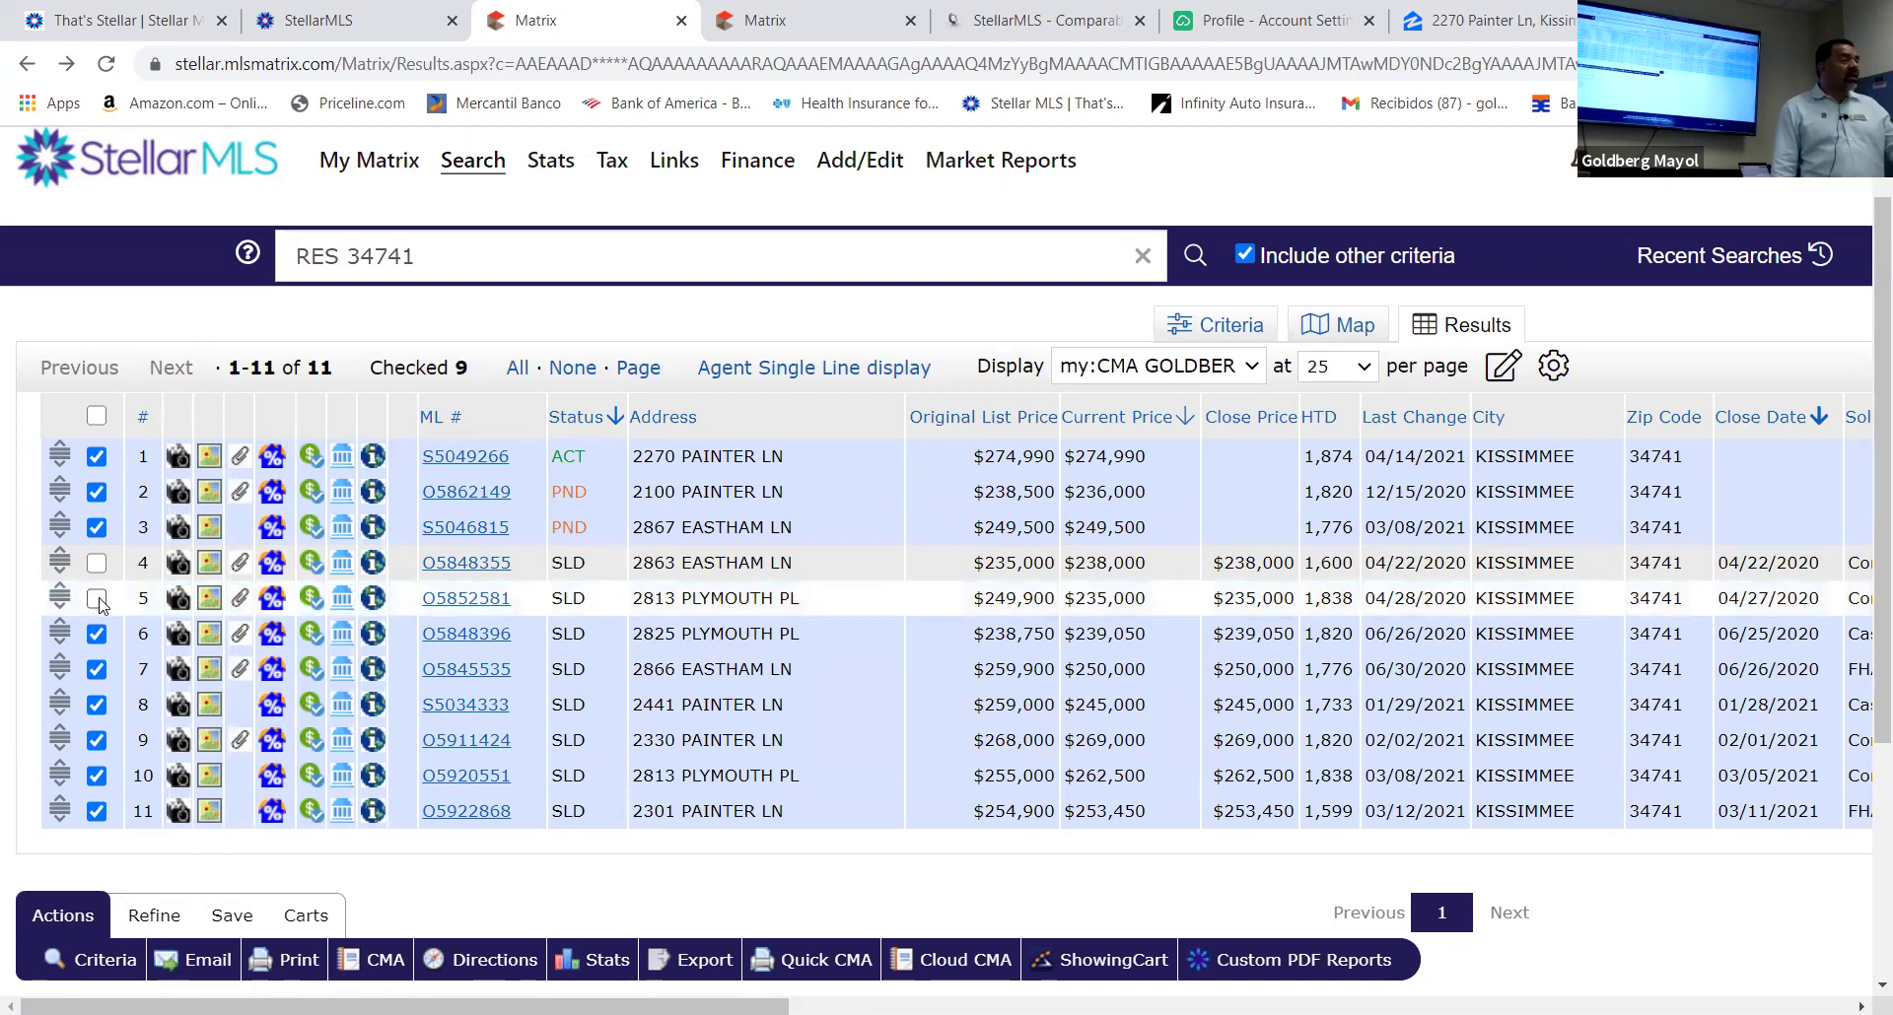
click(96, 705)
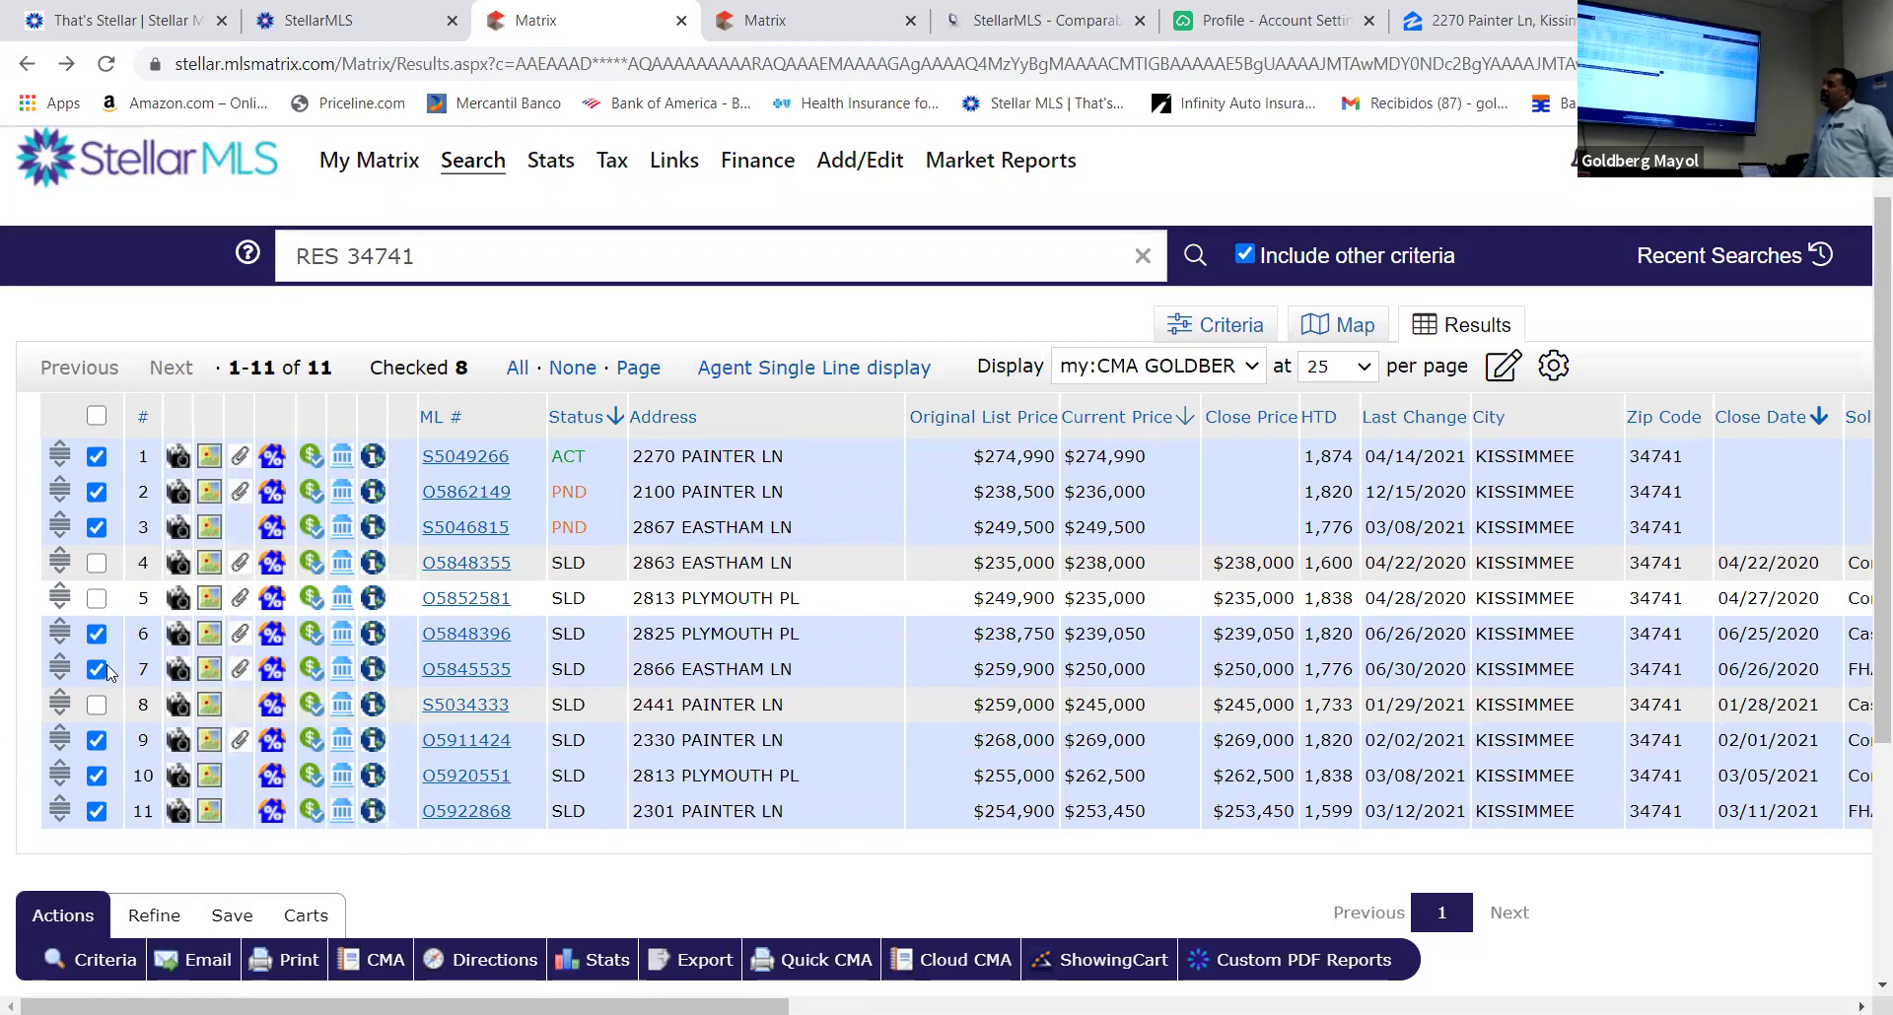
click(97, 670)
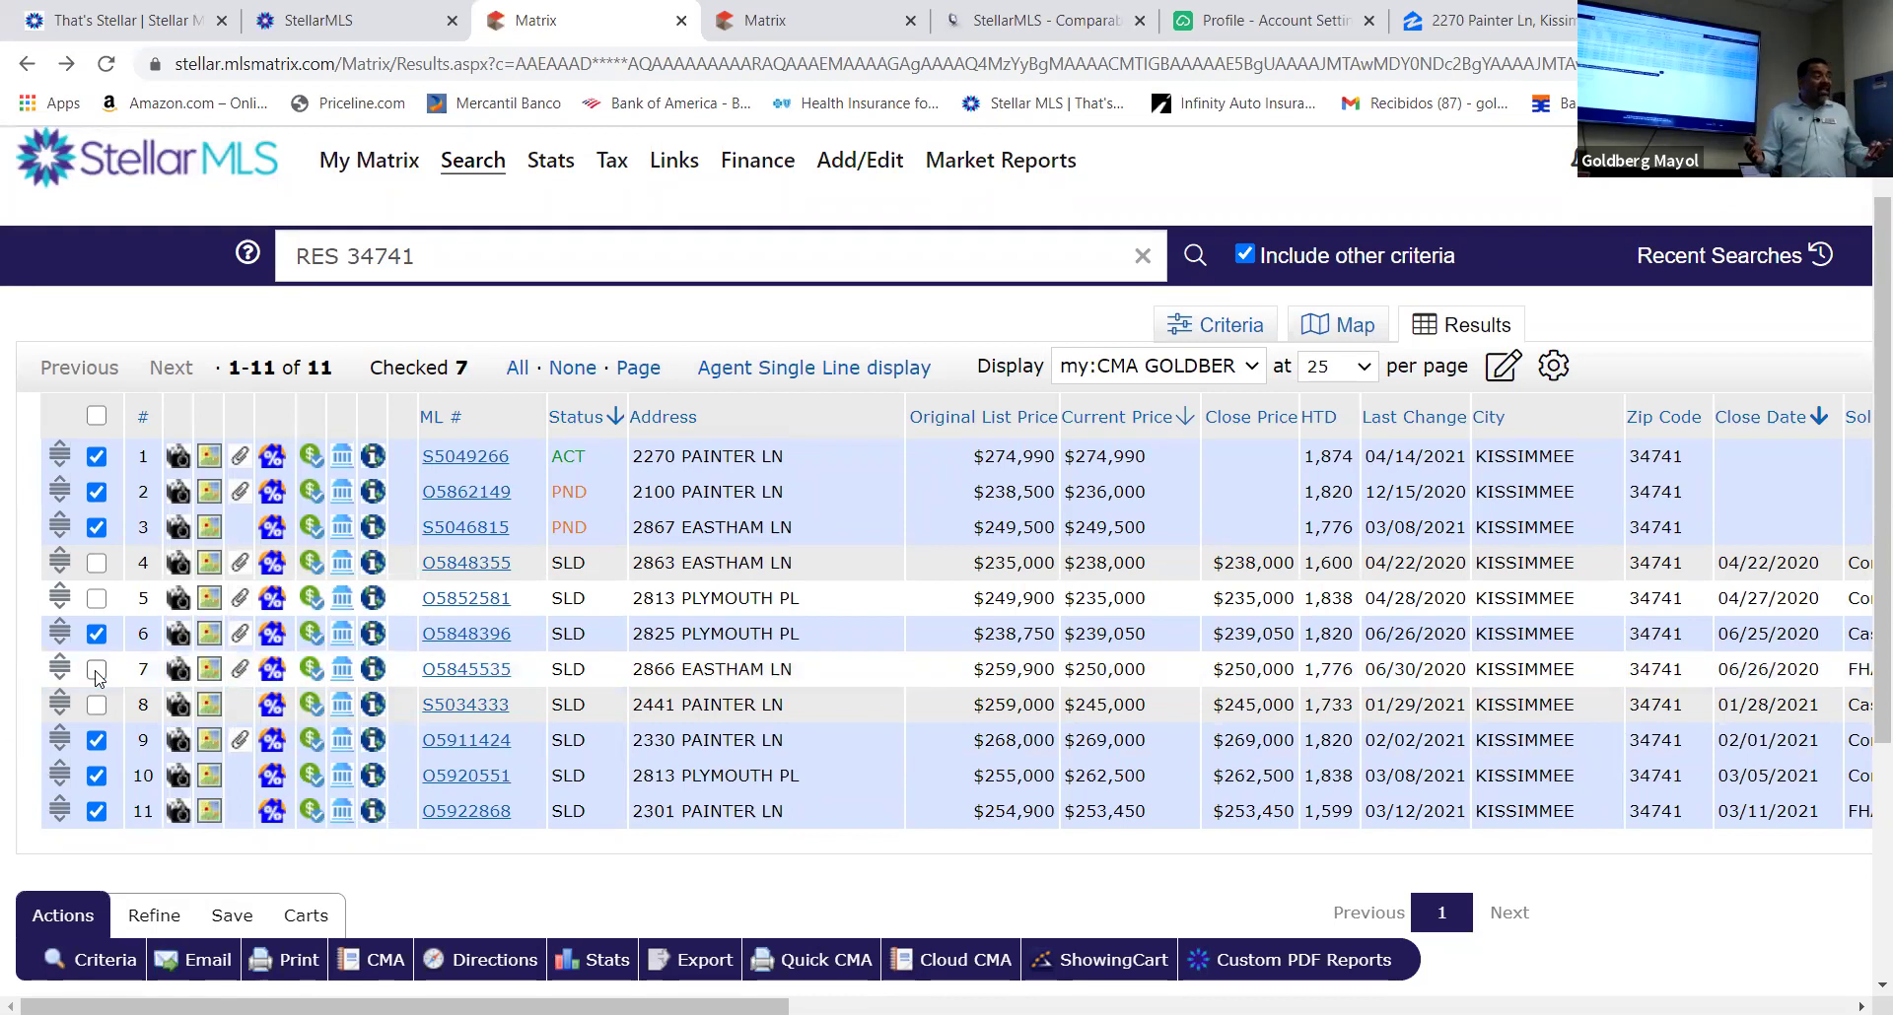
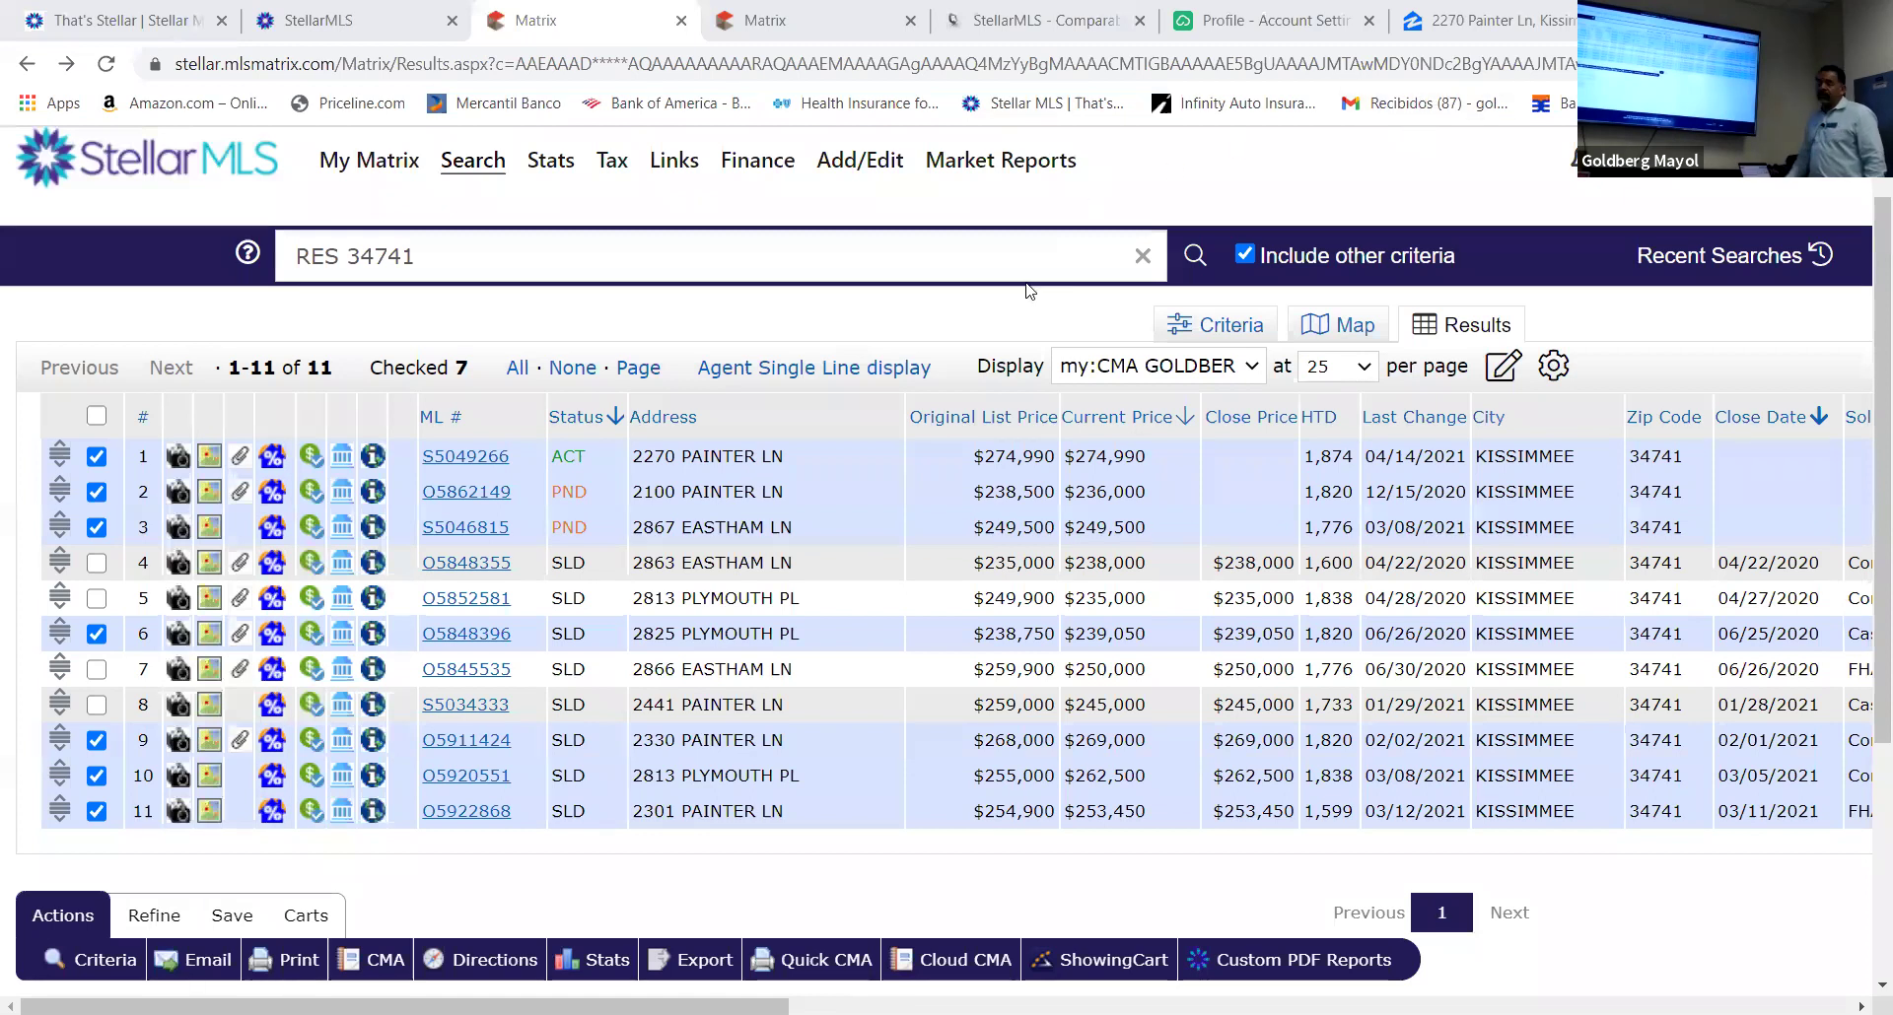
Bring up the Refine bar with Show Selected, Discard and Sort below the Kissimmee townhouse results
scroll(690, 749, down, 3)
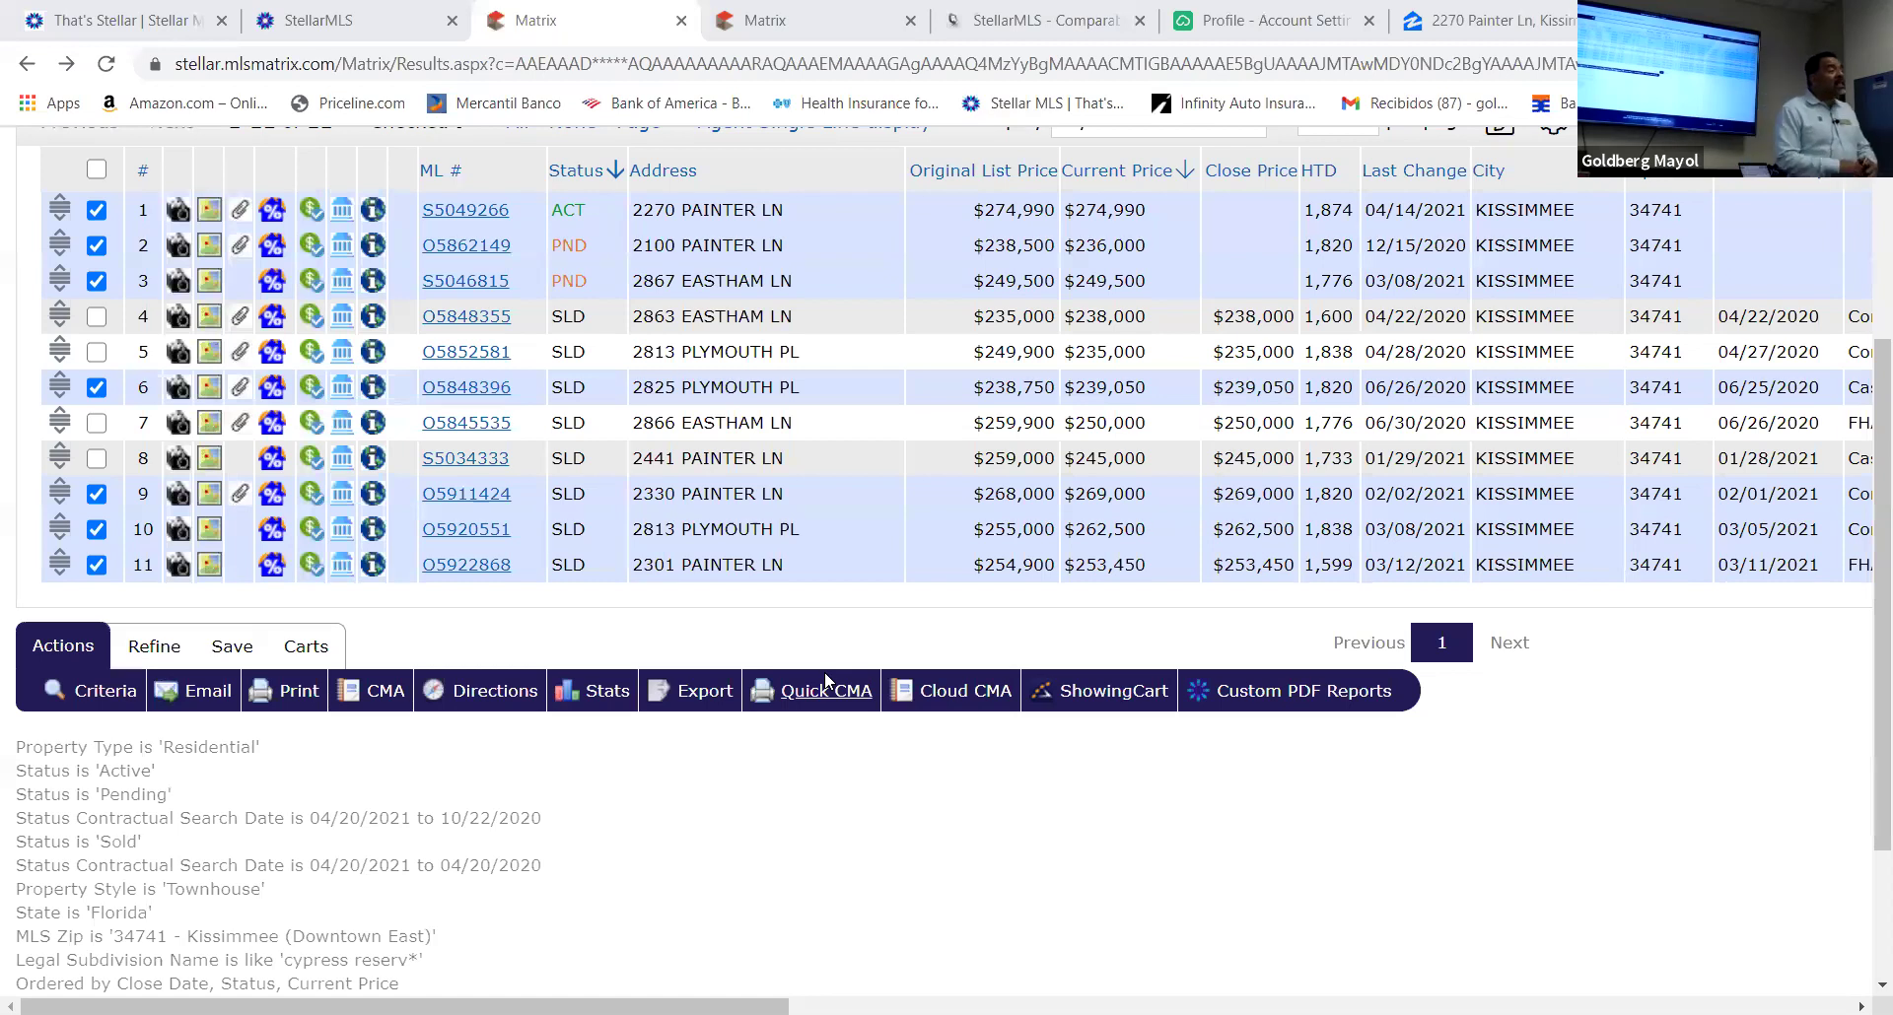
click(153, 653)
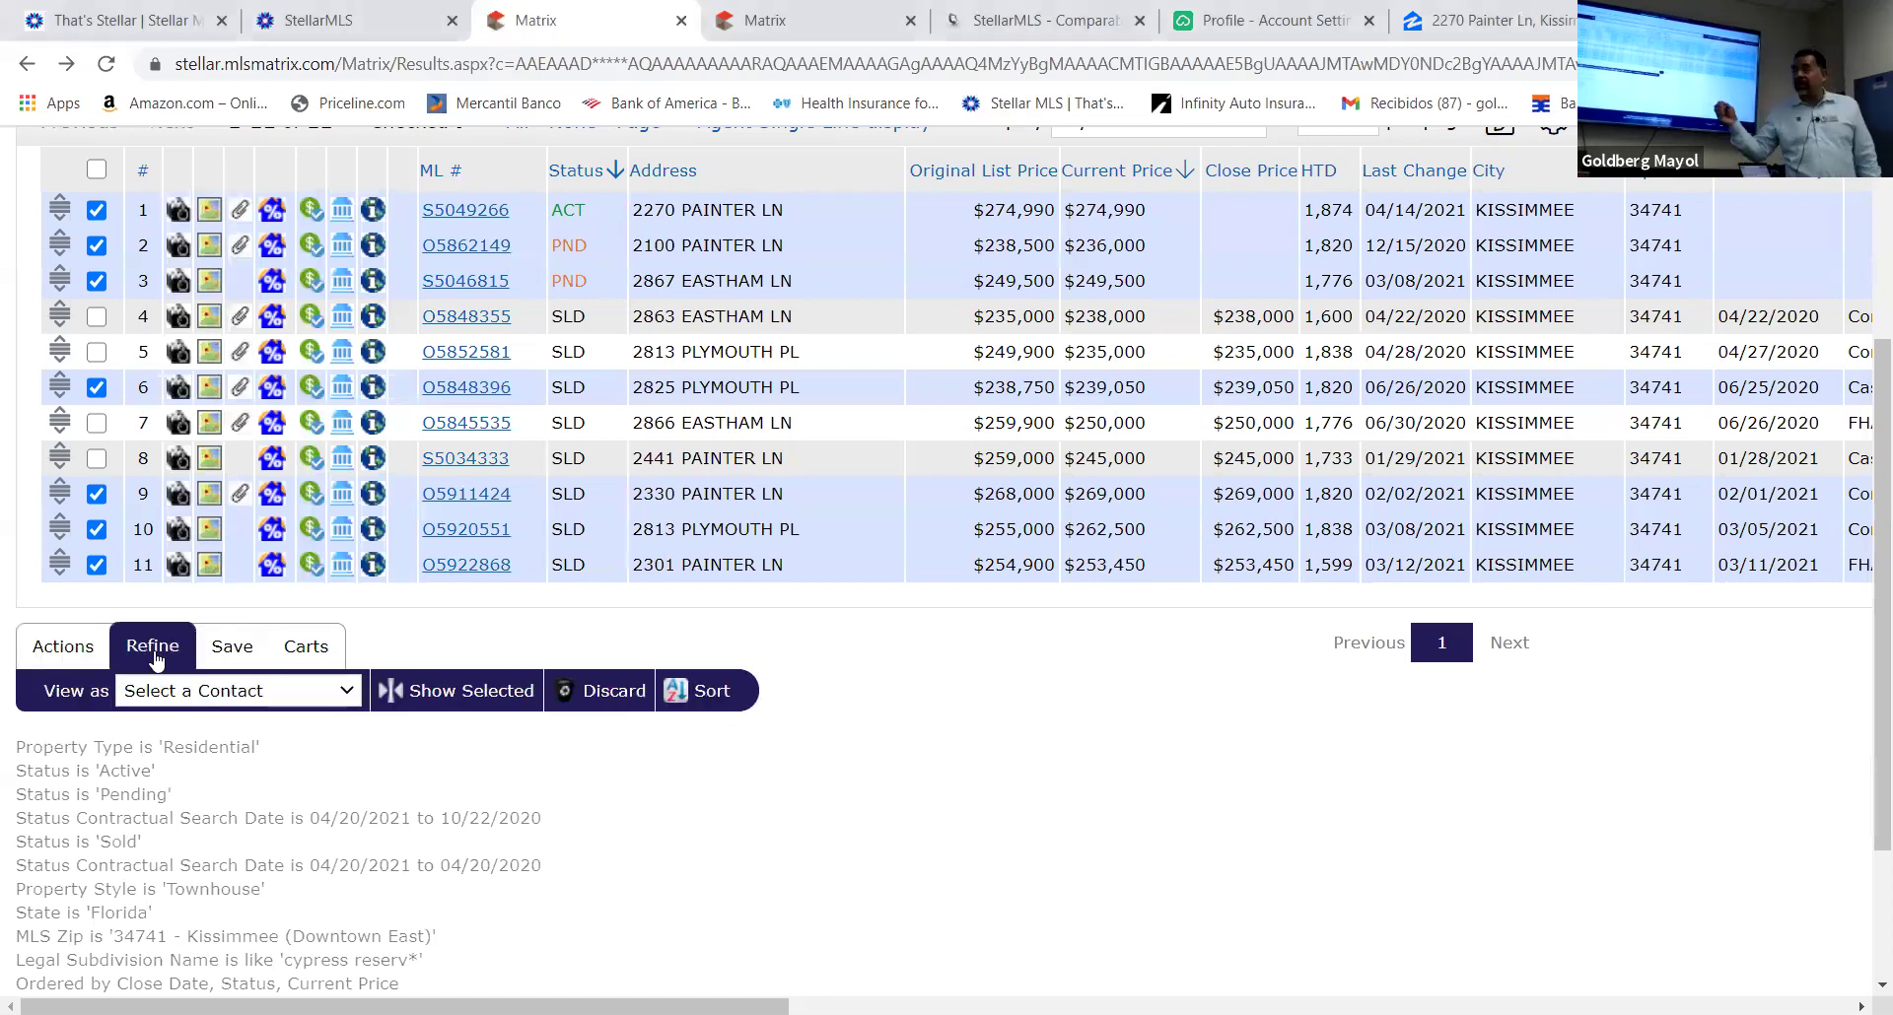
click(83, 655)
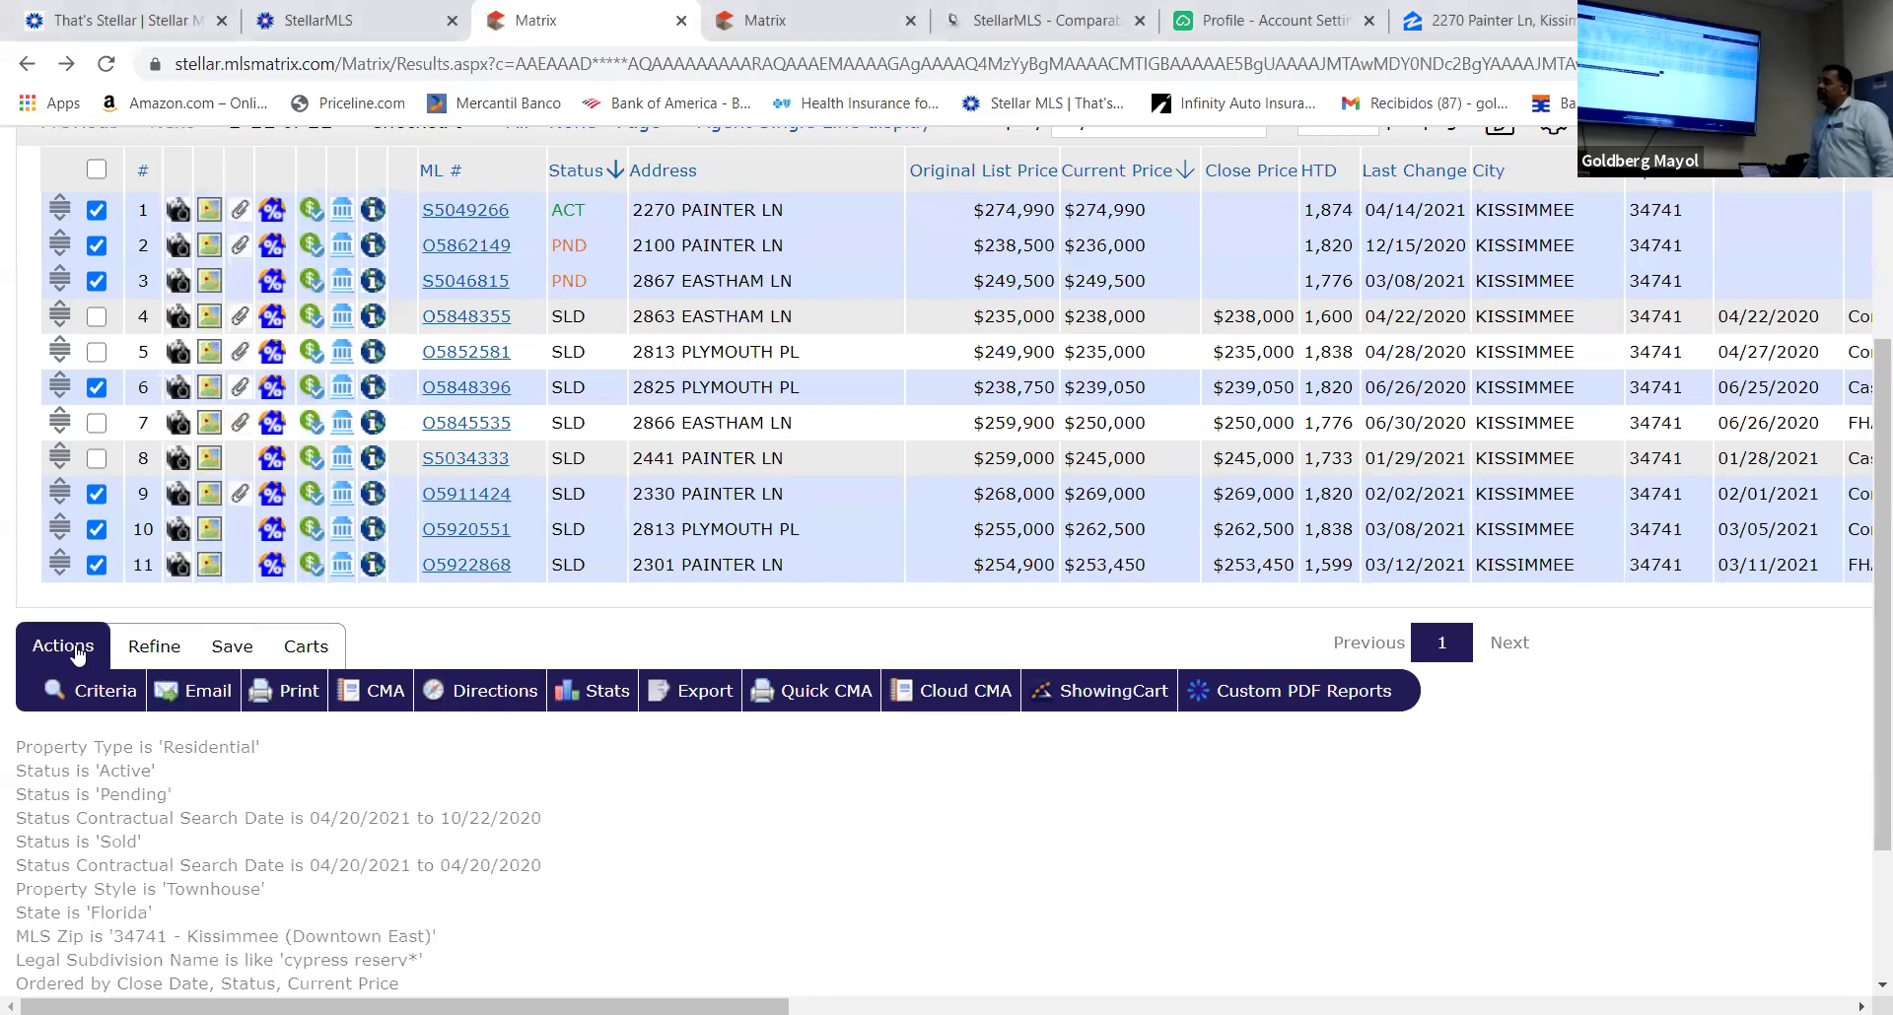
click(167, 650)
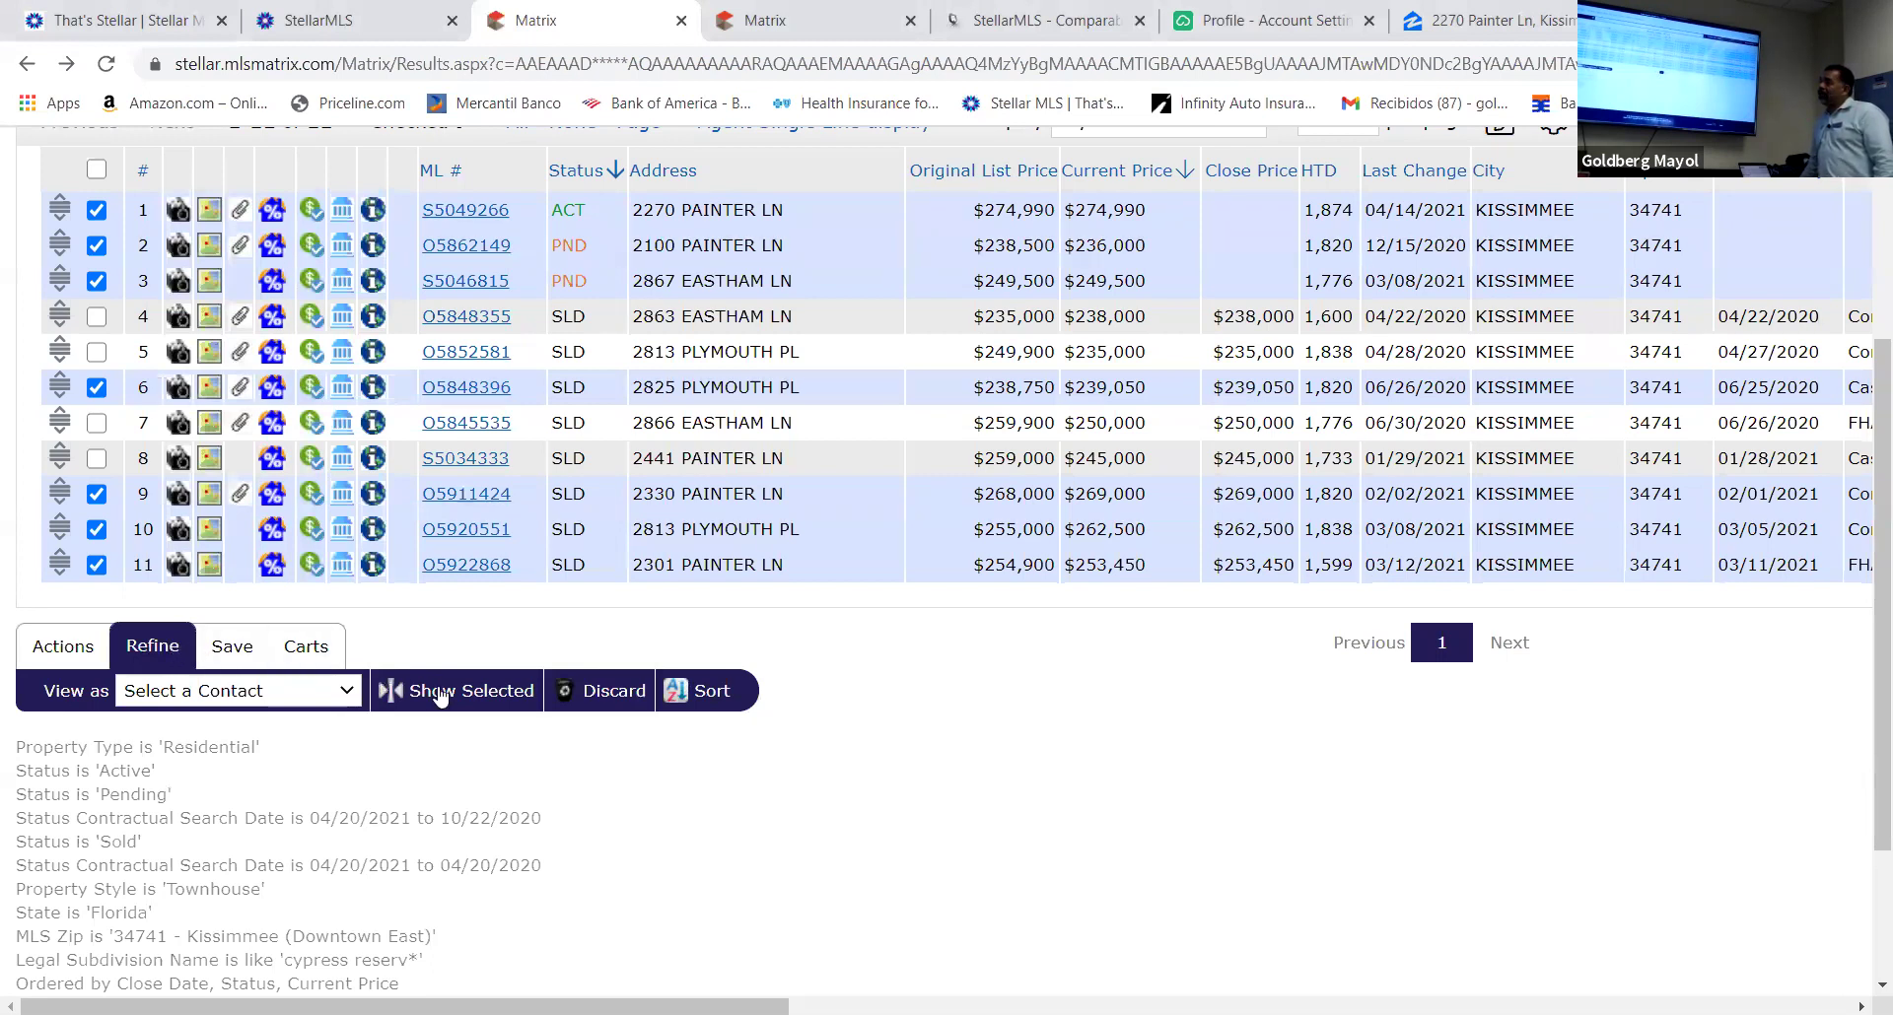
Narrow the results to the seven checked comparables and return to the Actions bar
click(500, 693)
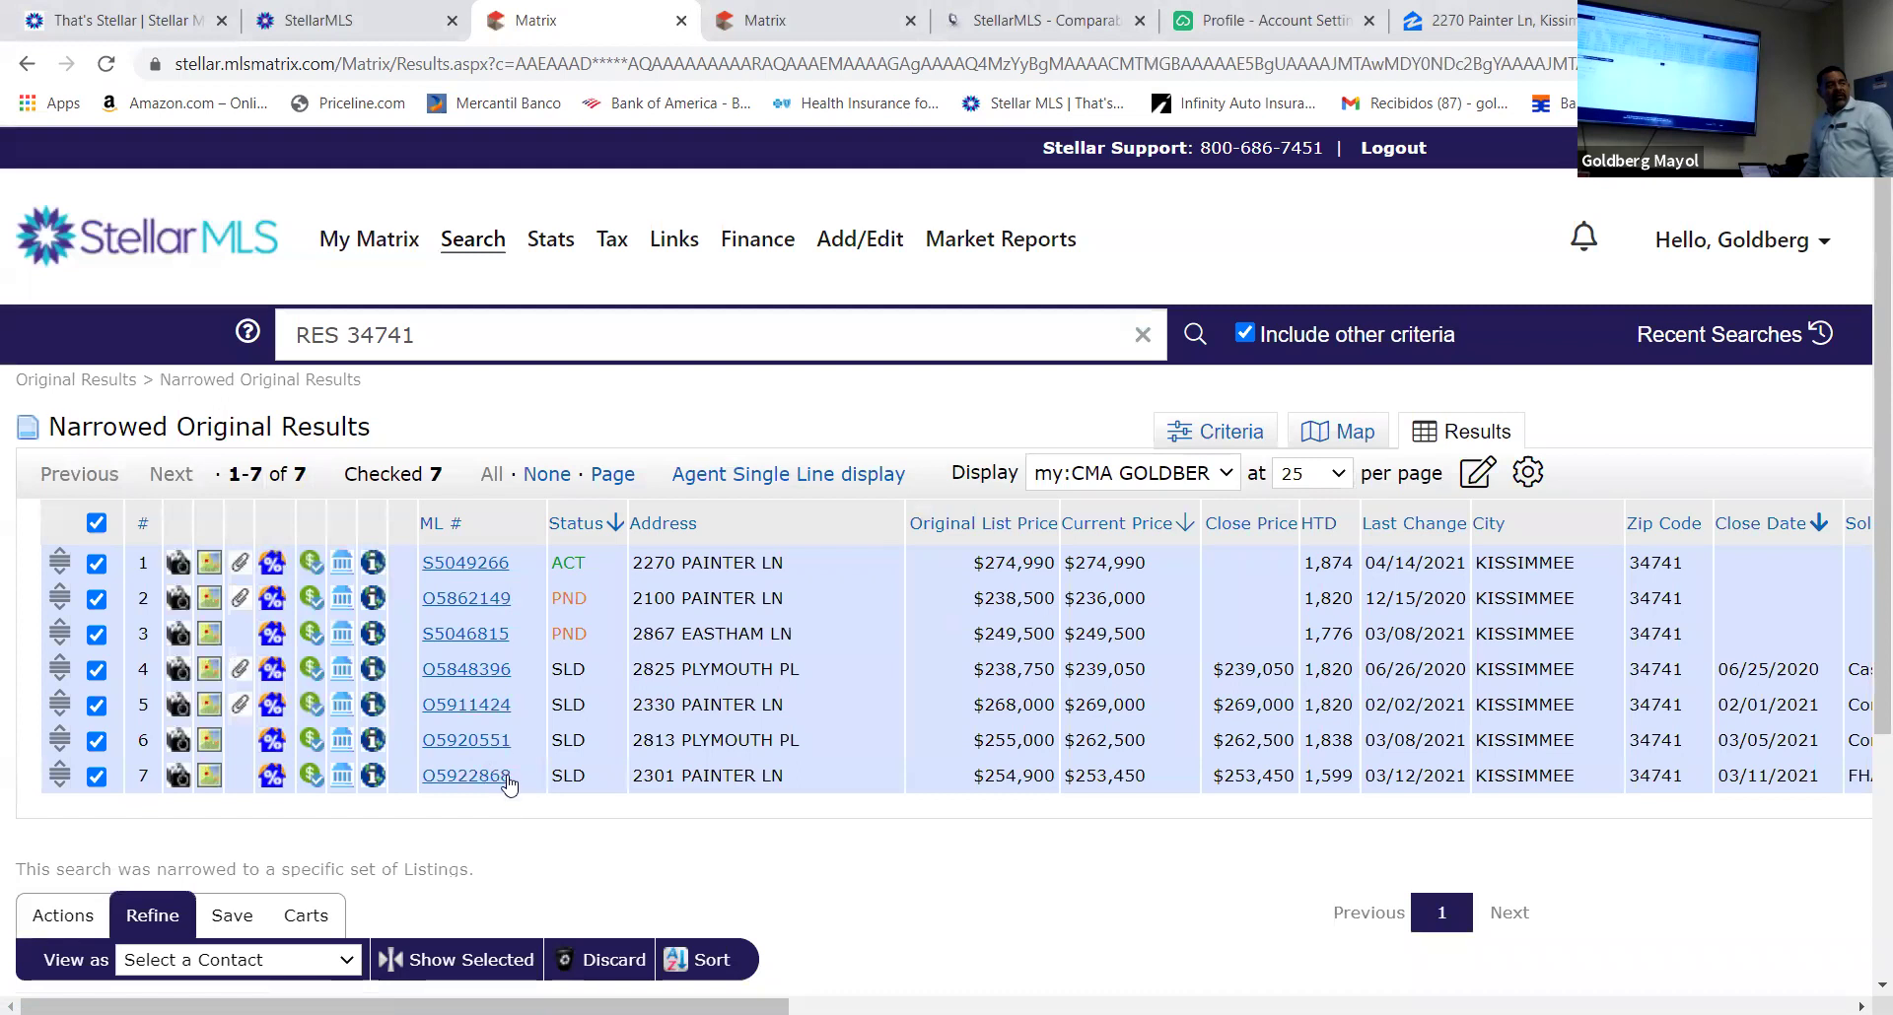
scroll(530, 752, down, 1)
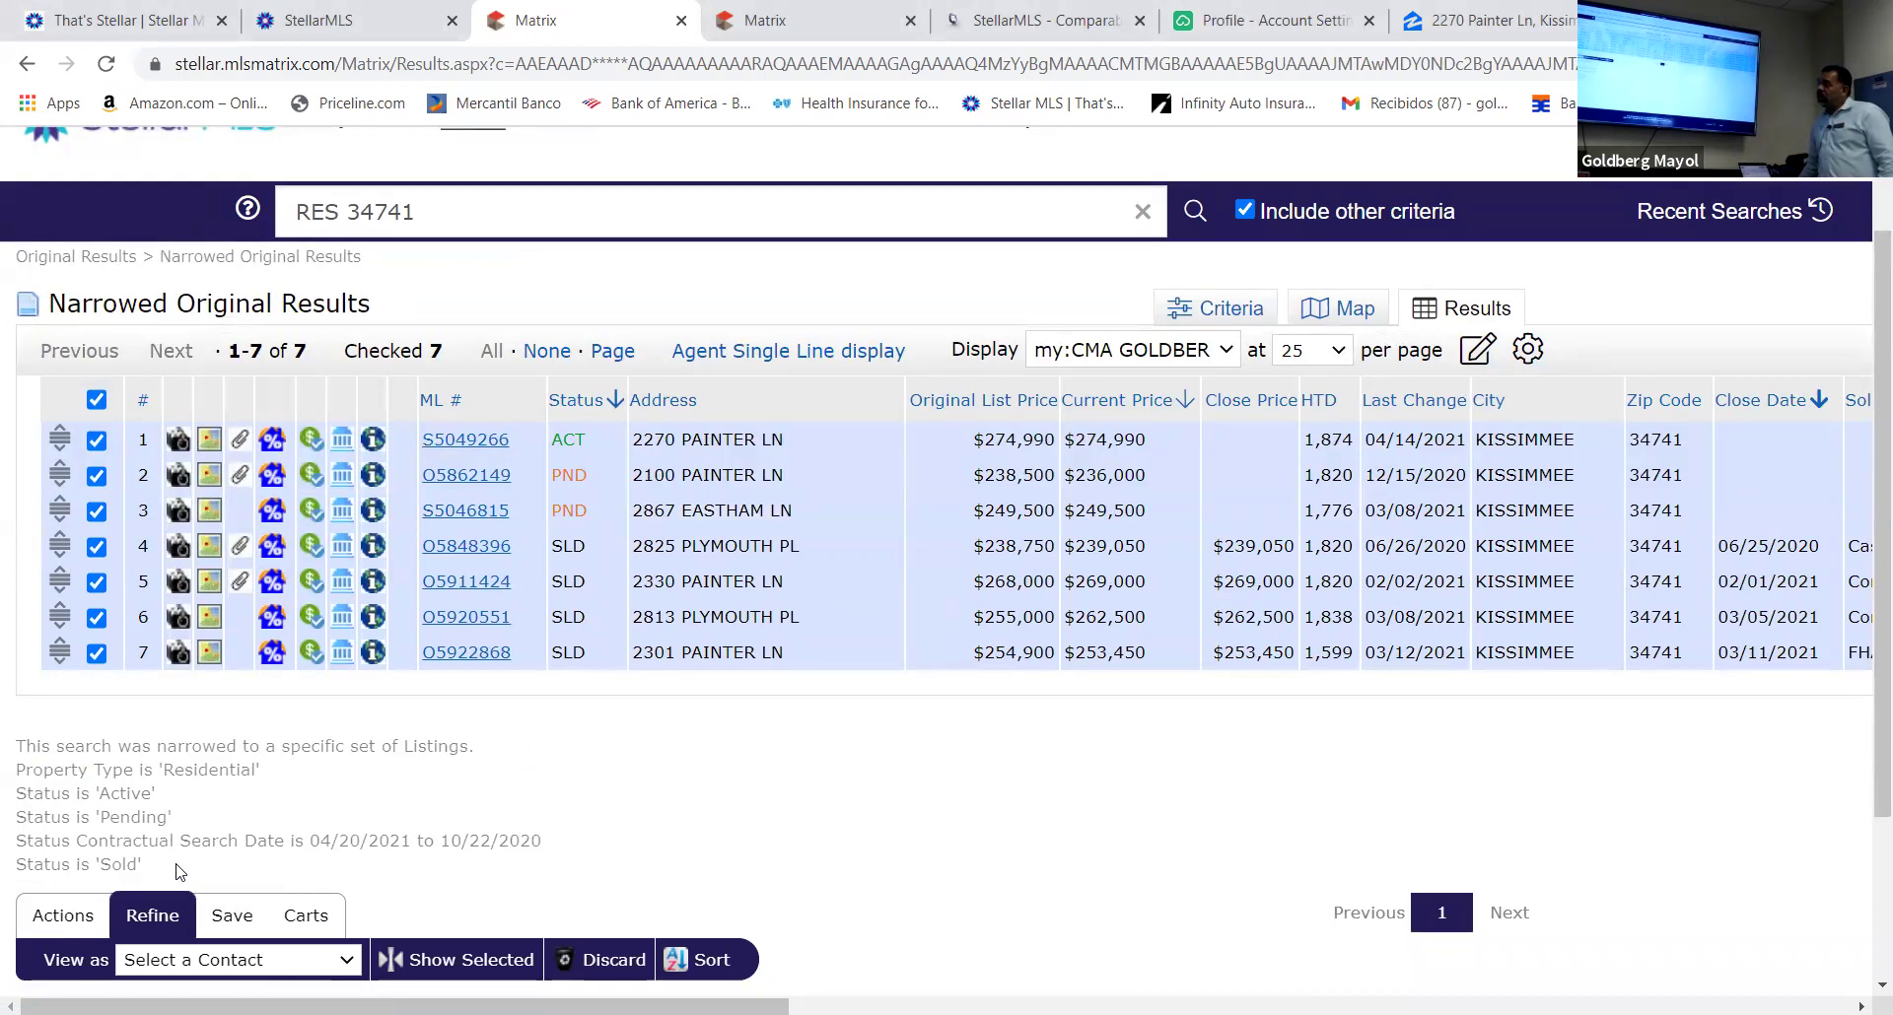
click(58, 922)
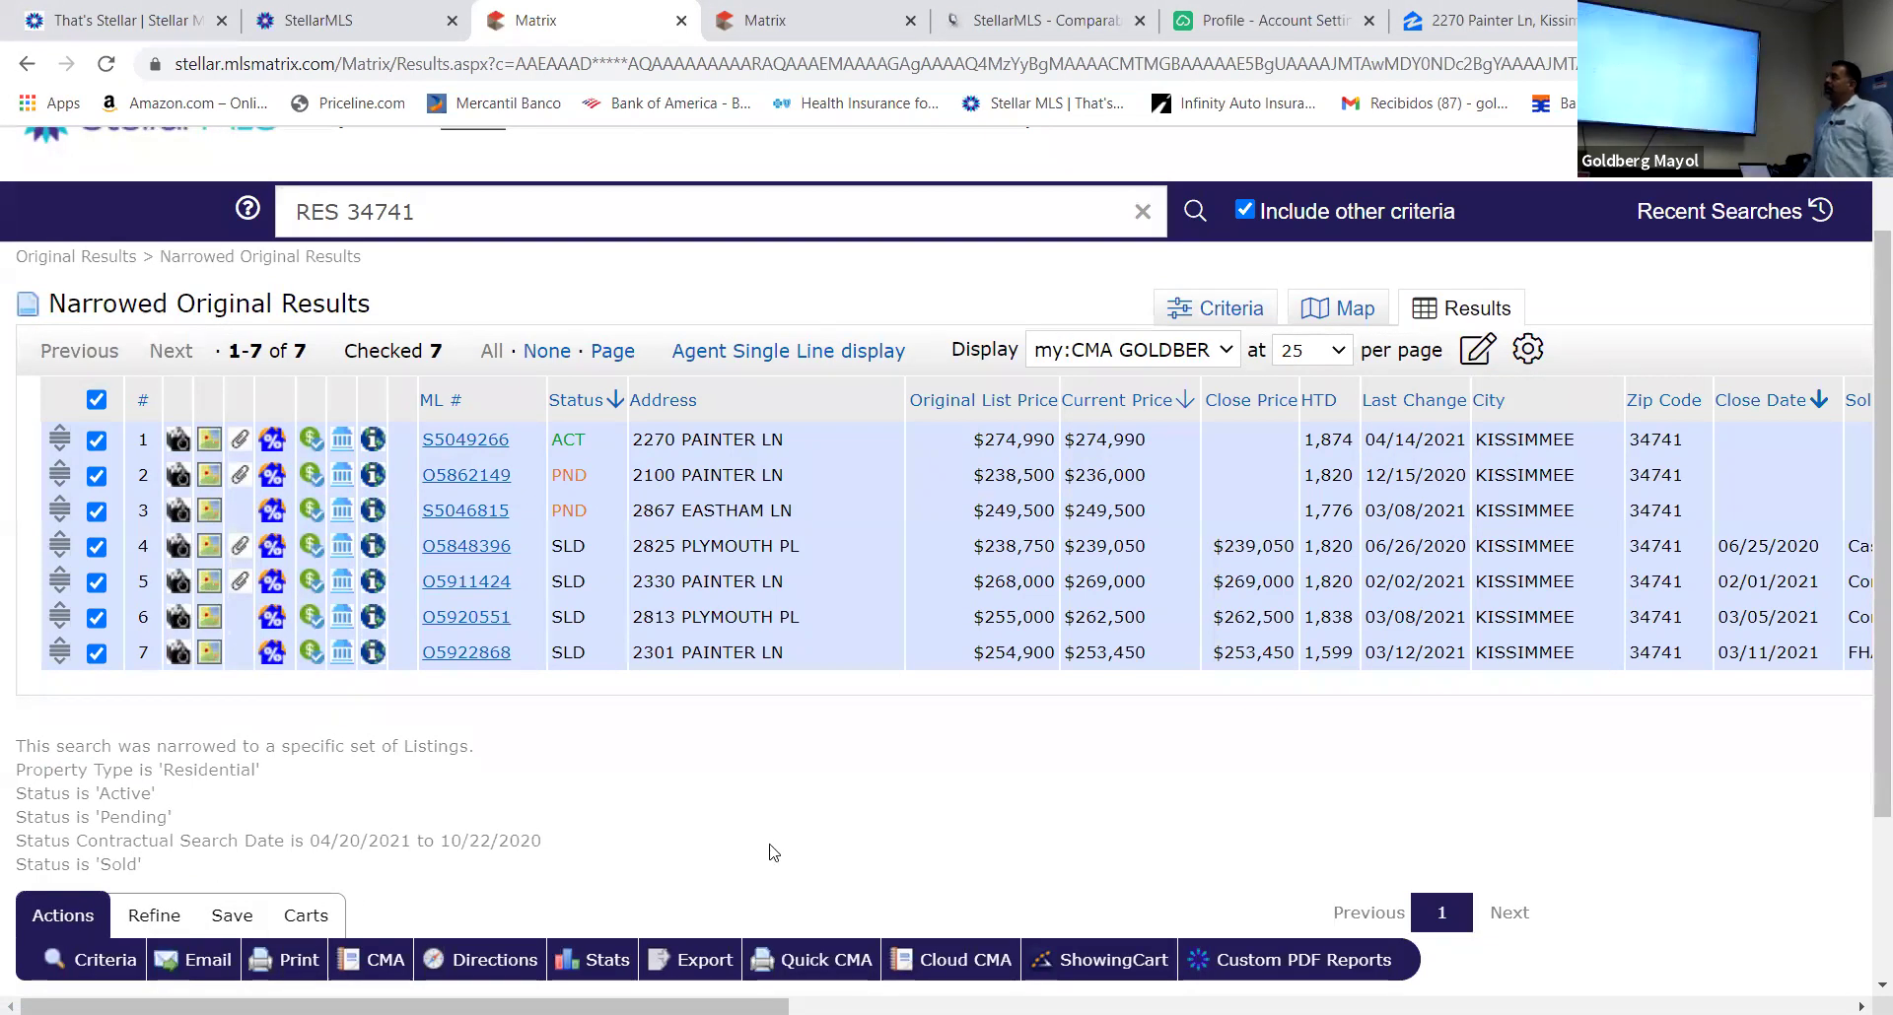
scroll(772, 844, down, 3)
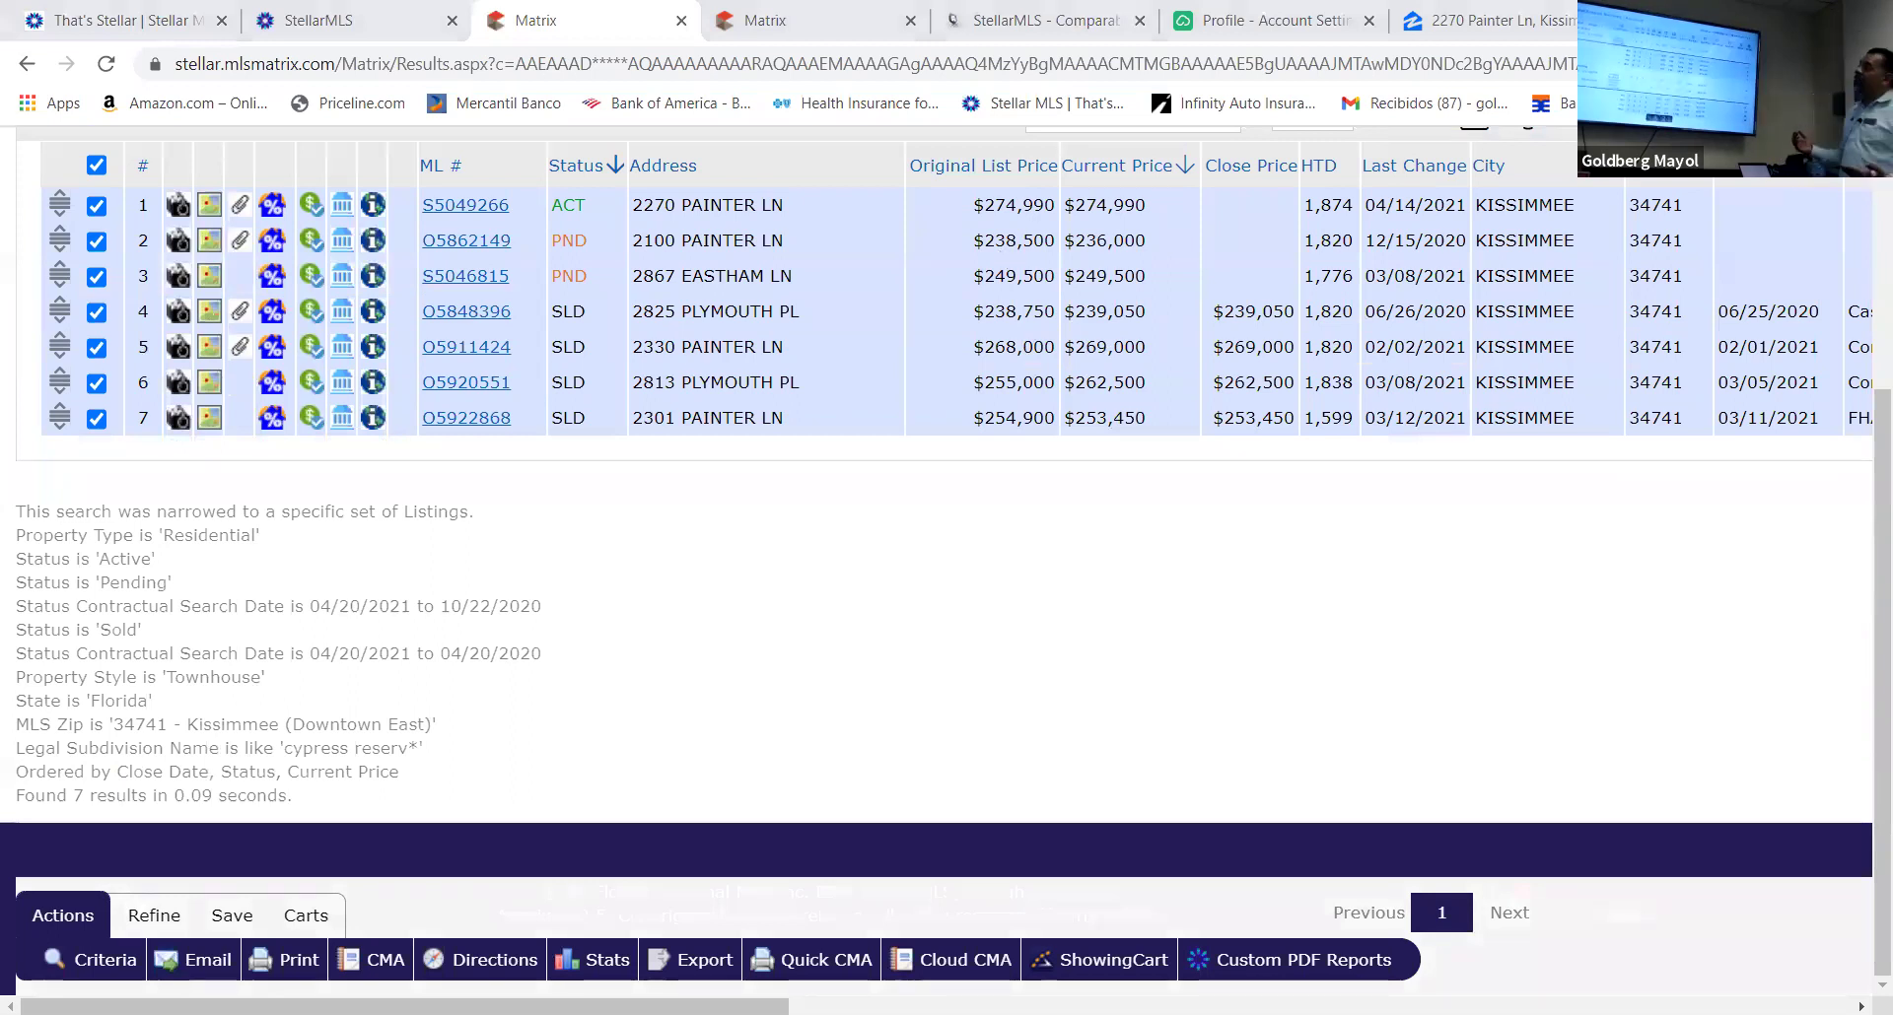
Generate a Quick CMA PDF of the seven listings, showing a $256,000 average sale price
click(809, 972)
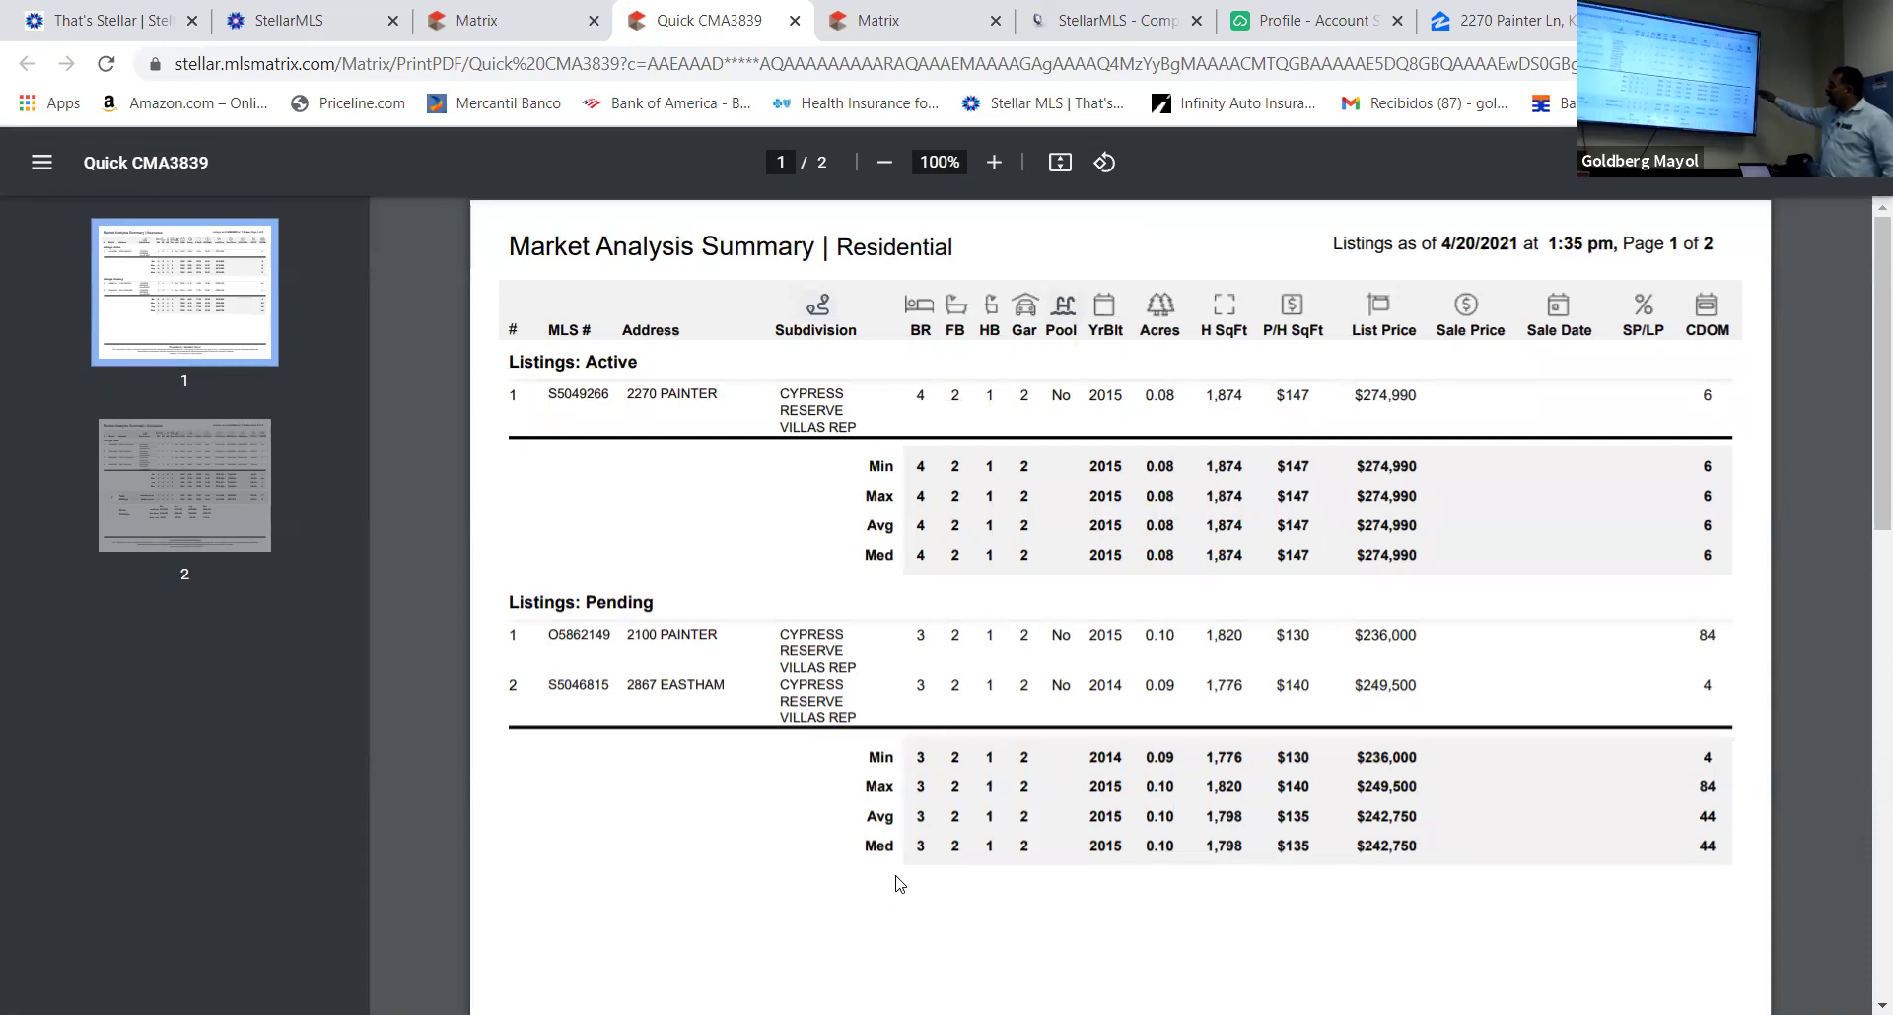
scroll(900, 884, down, 6)
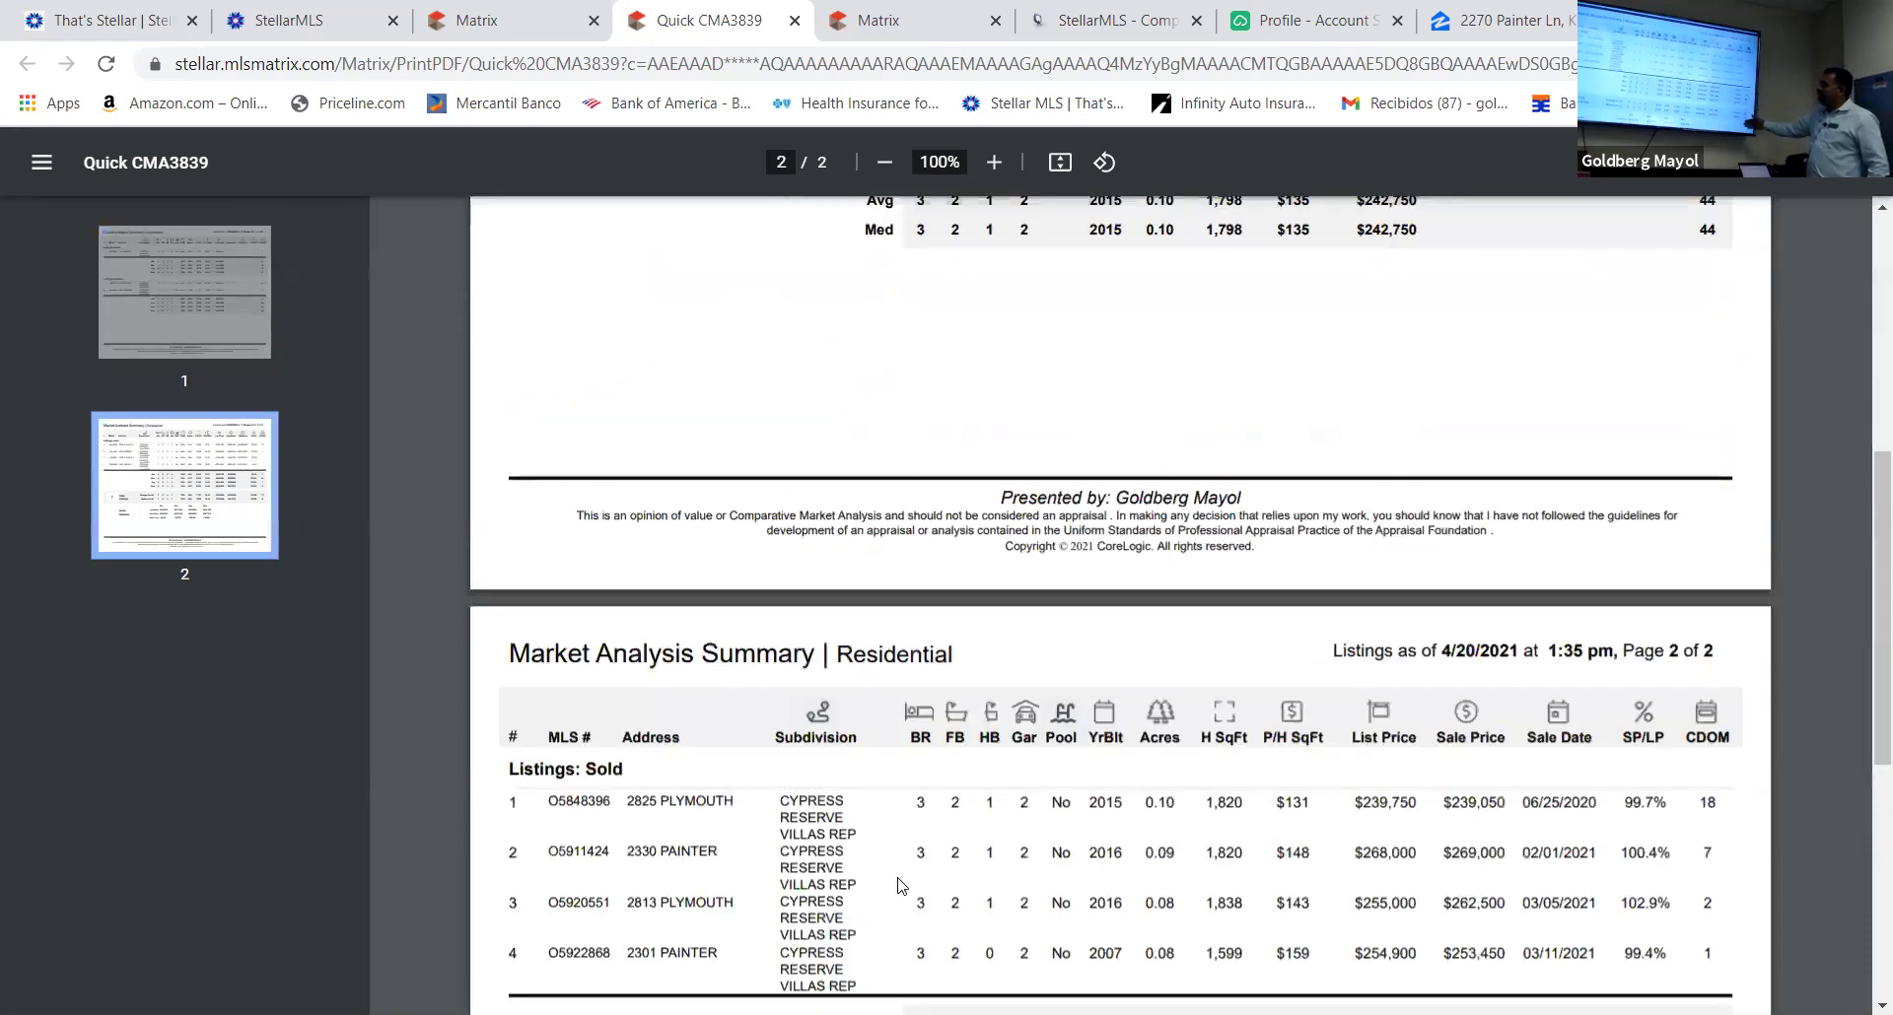
scroll(903, 877, down, 3)
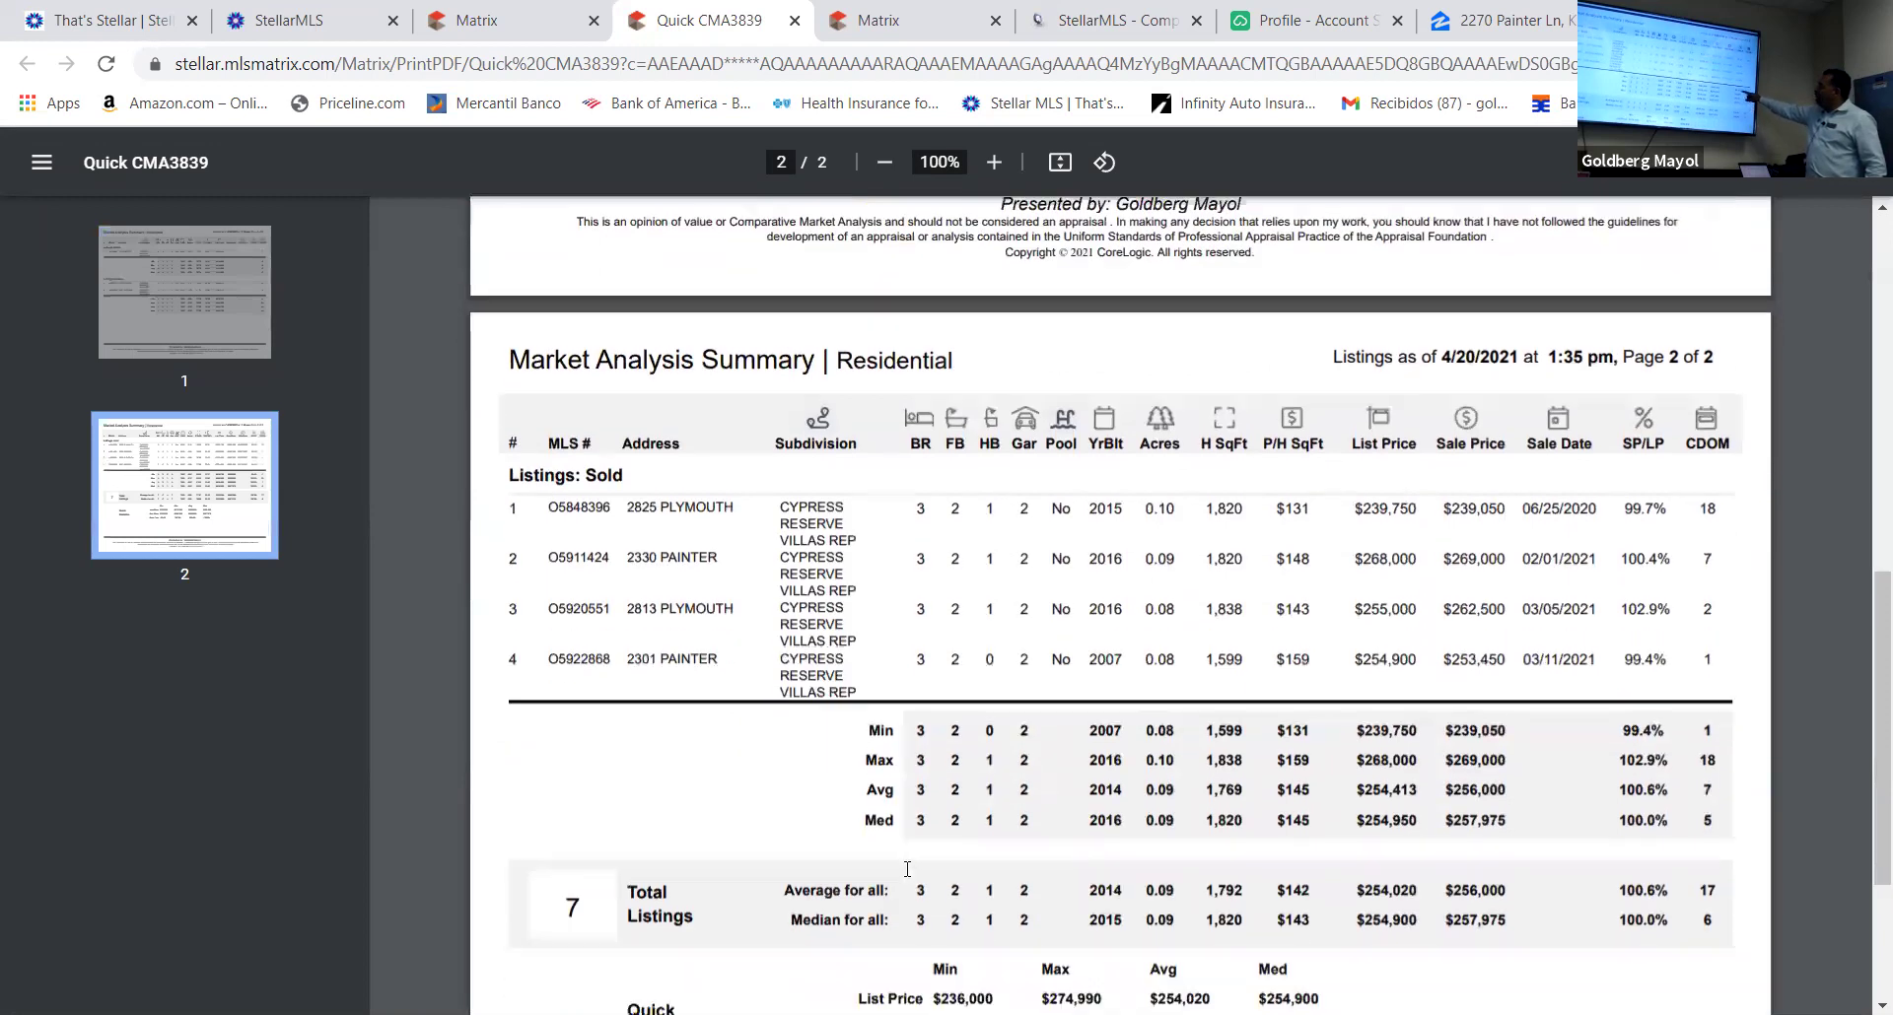
scroll(907, 869, down, 2)
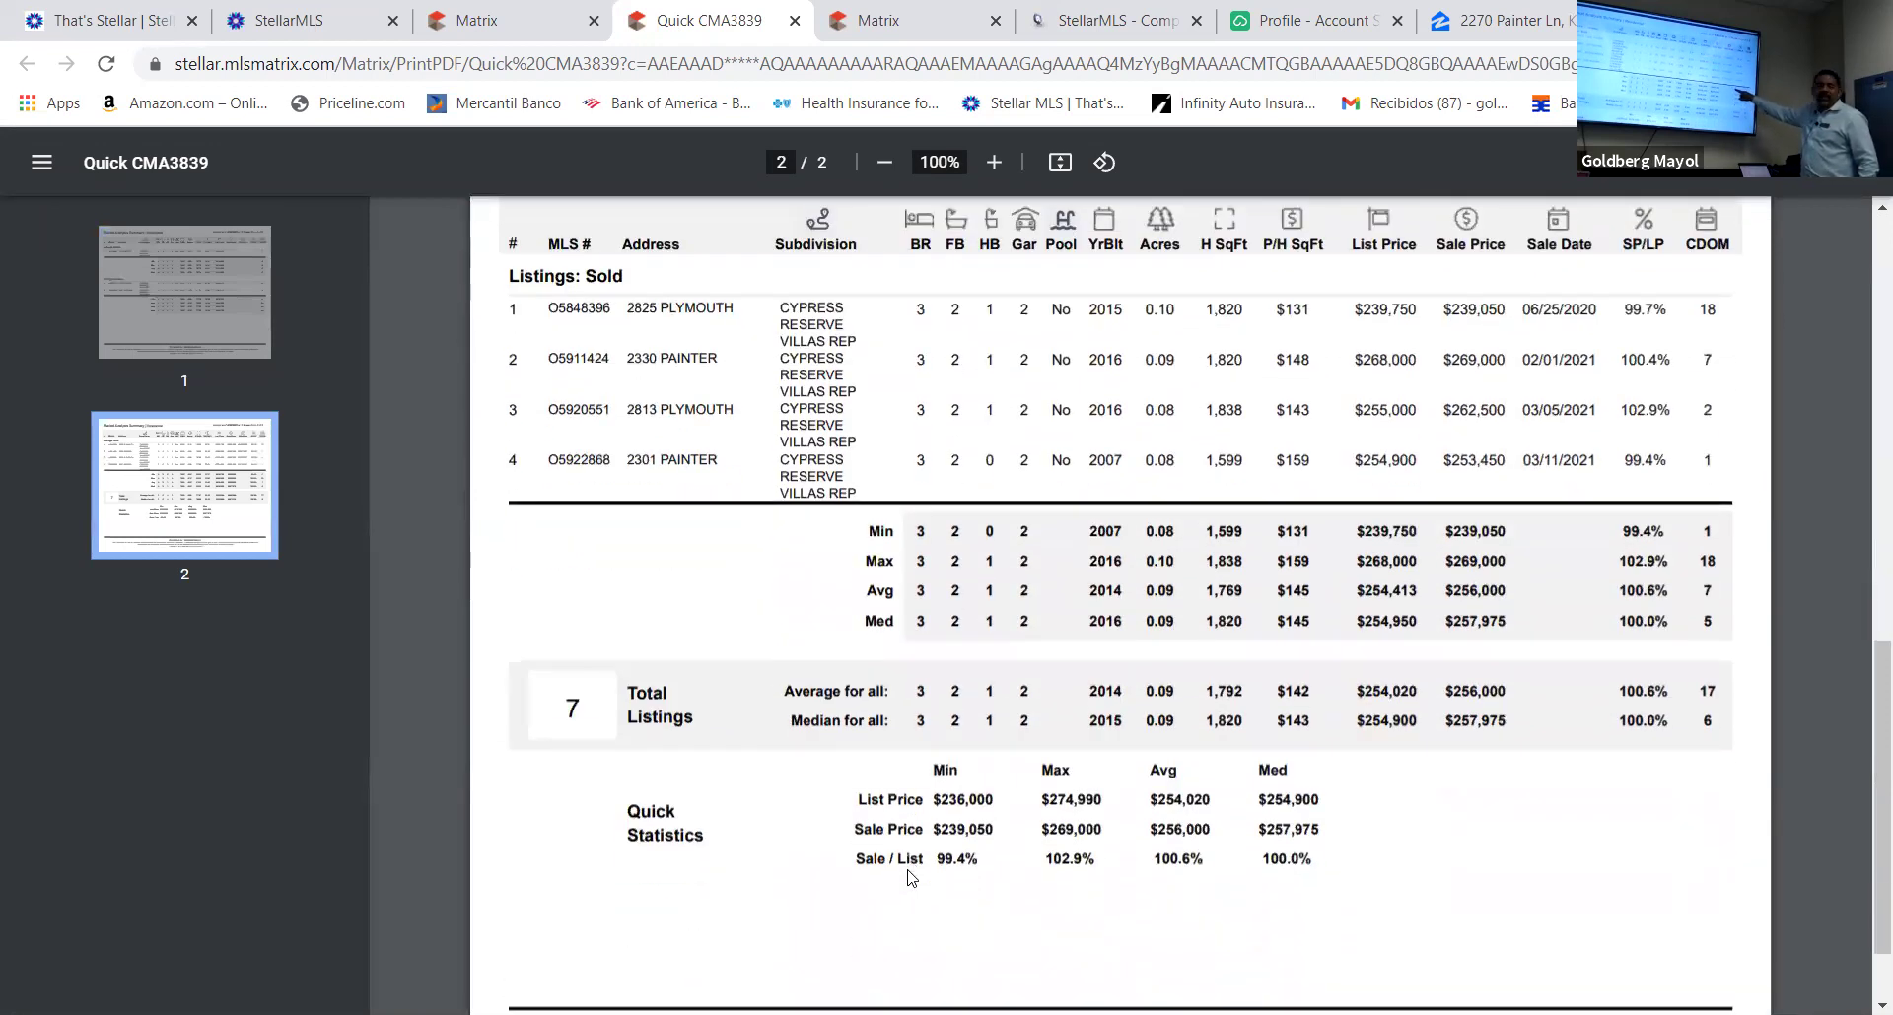
scroll(908, 878, down, 1)
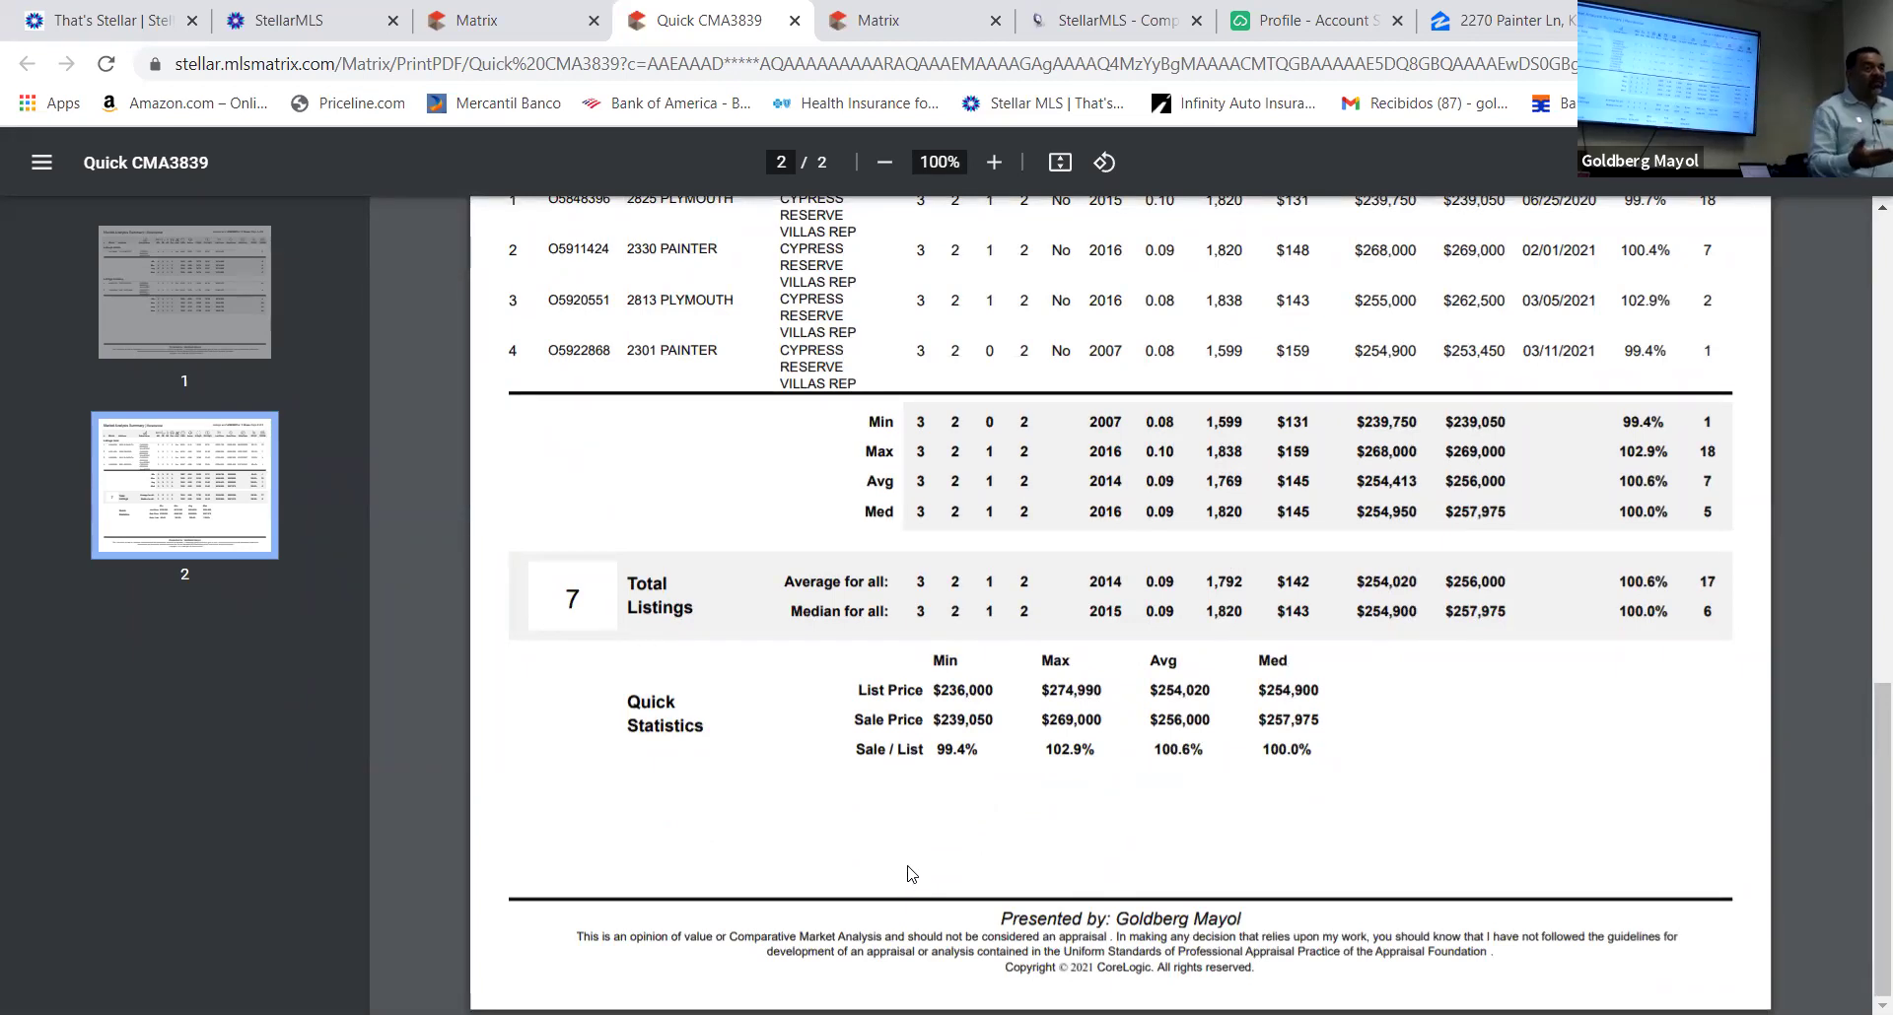
scroll(908, 873, up, 2)
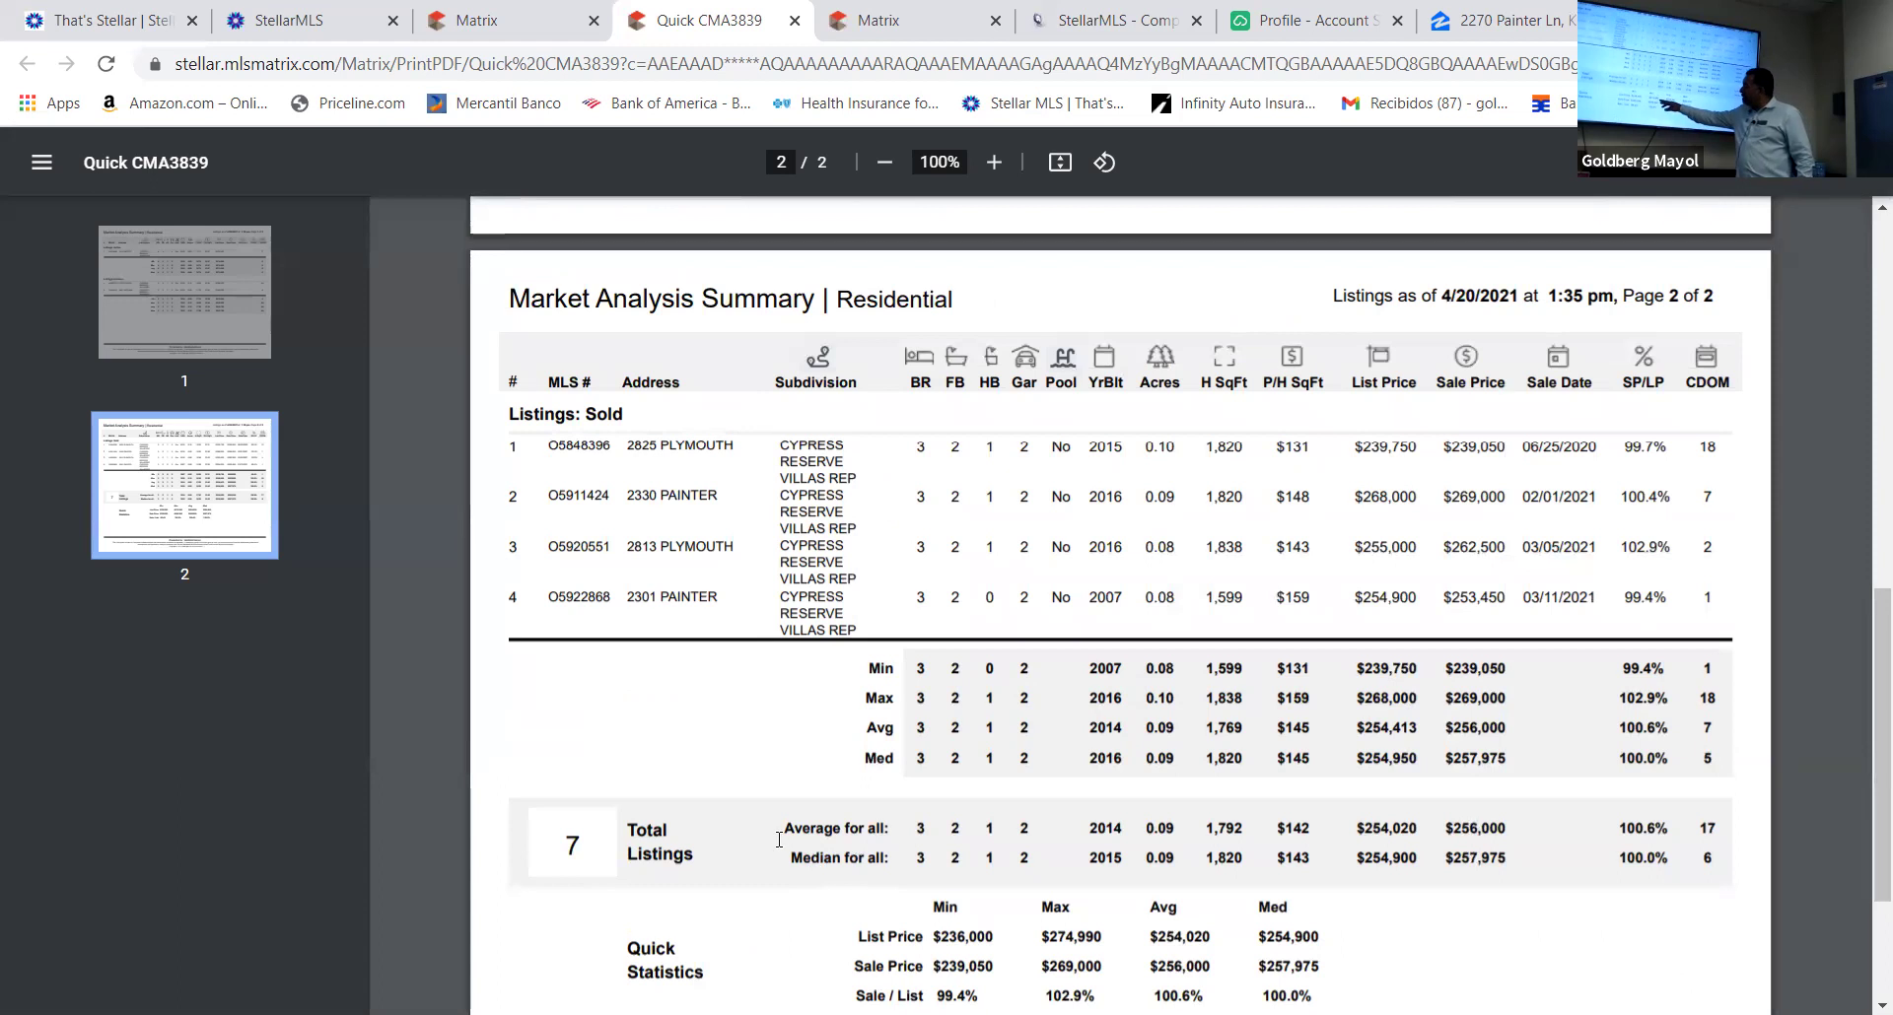
scroll(966, 937, down, 3)
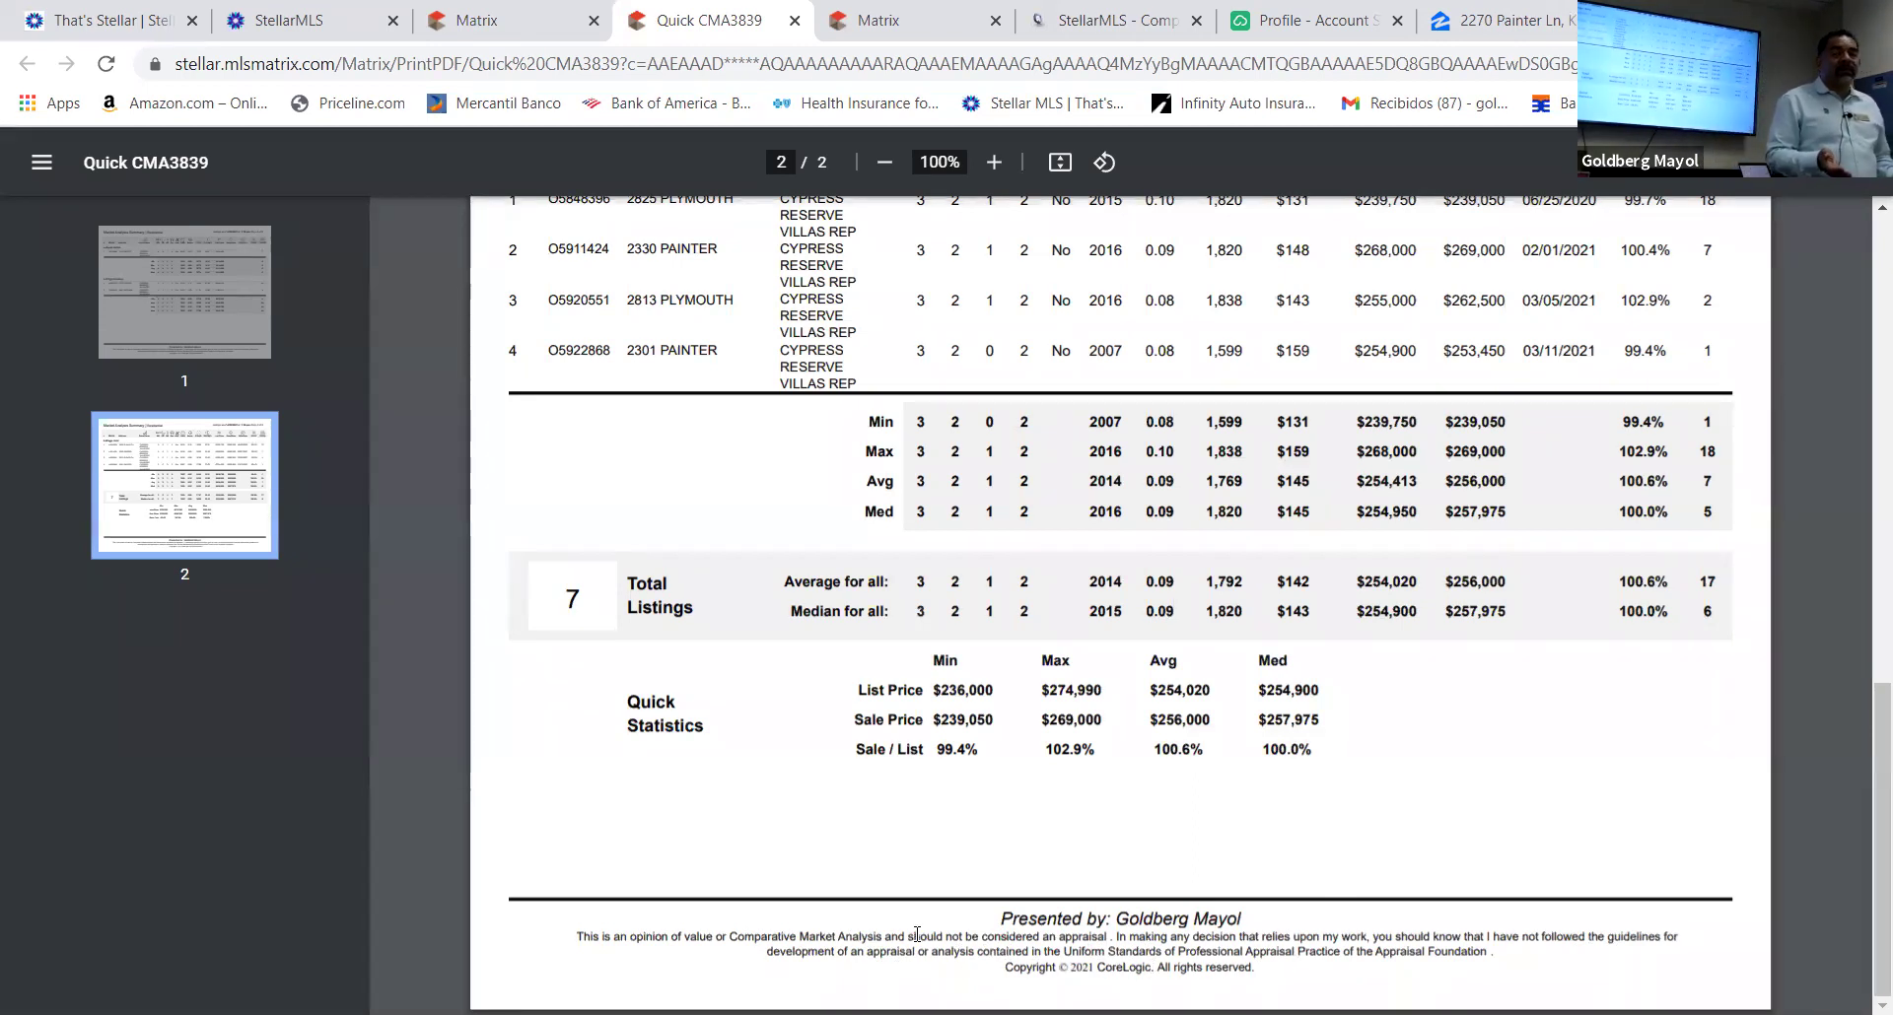
scroll(937, 931, up, 5)
scroll(937, 931, up, 10)
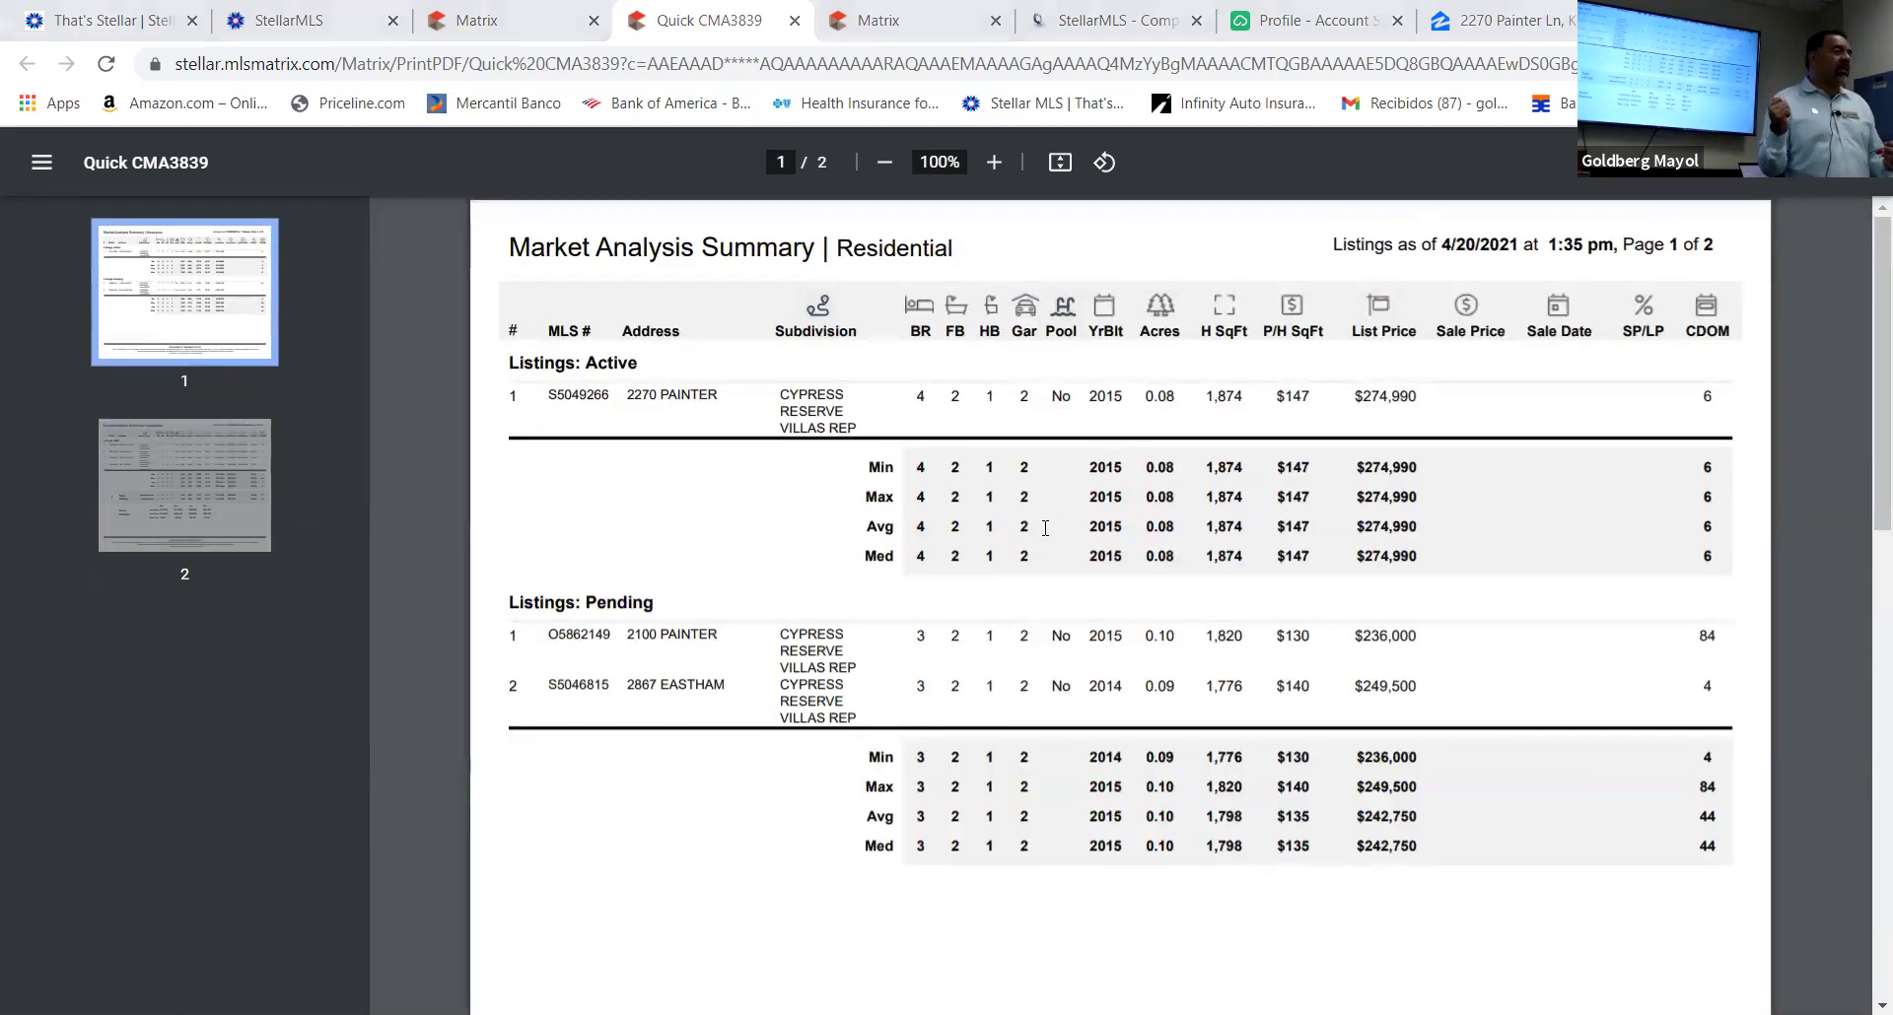
scroll(1042, 535, down, 15)
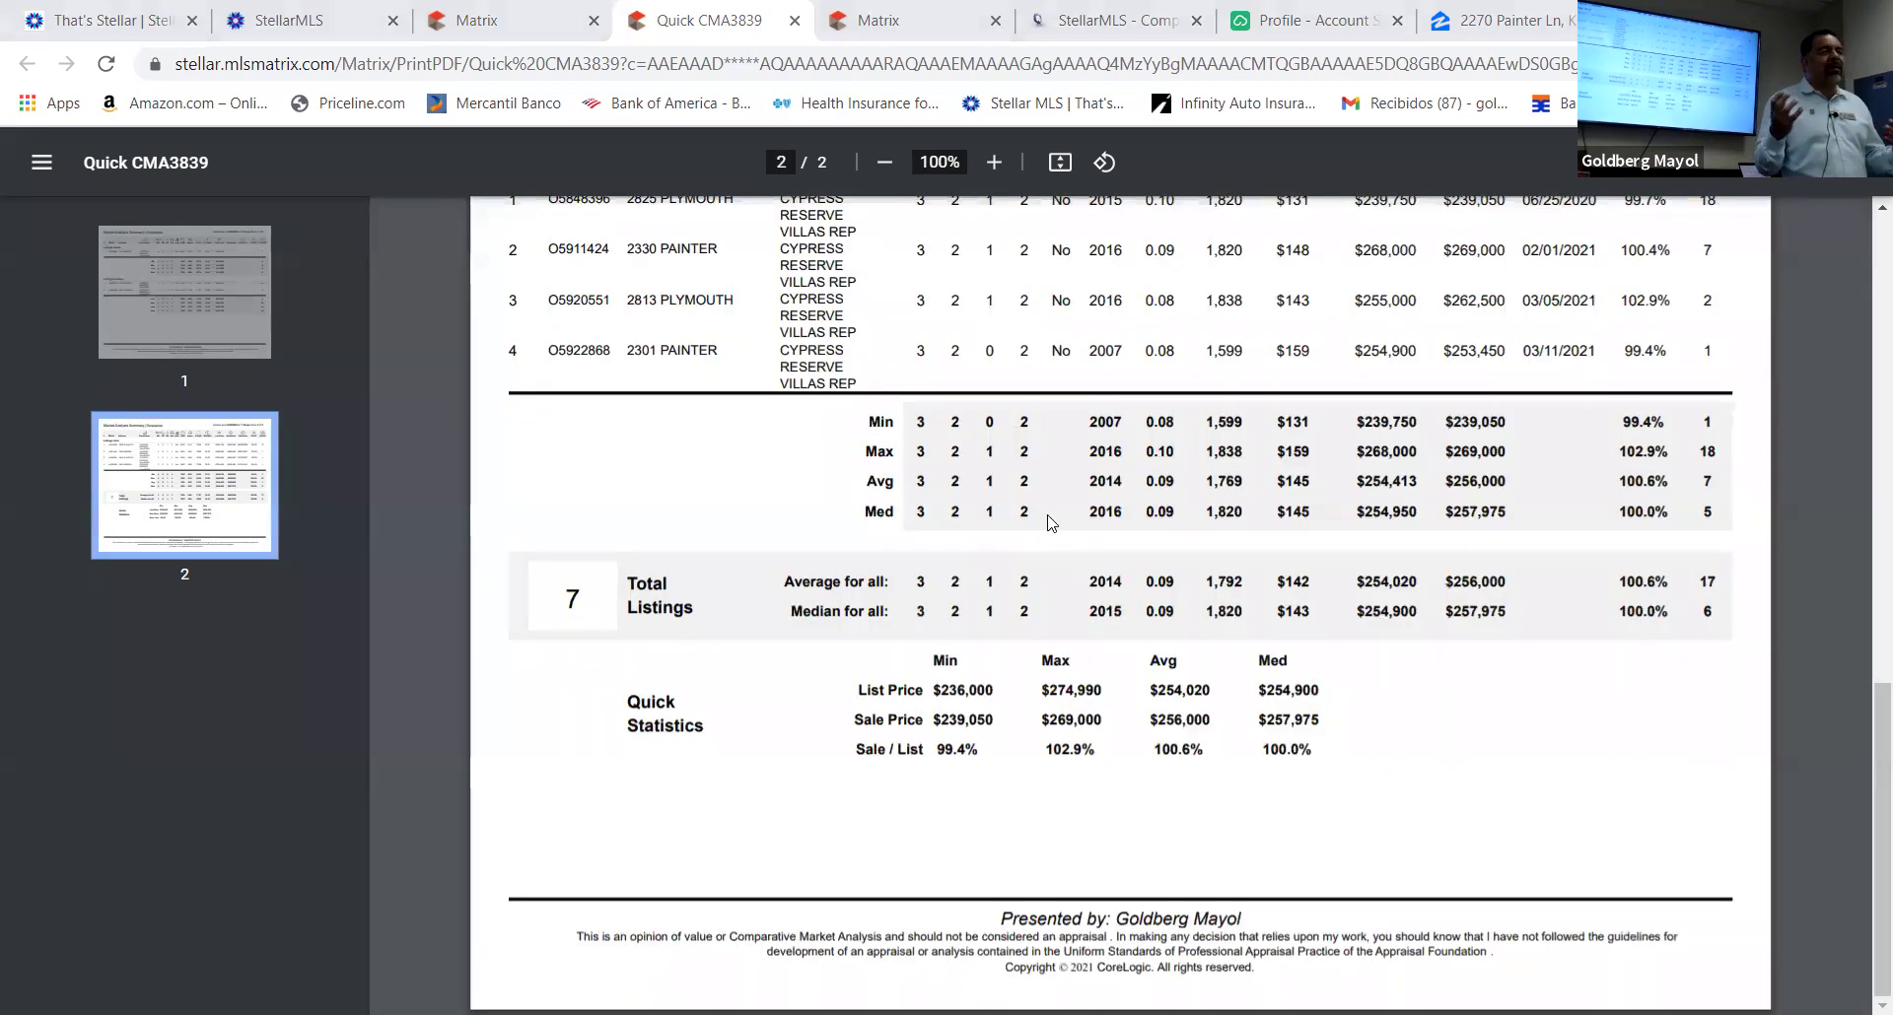
scroll(1063, 520, up, 6)
scroll(1062, 521, up, 6)
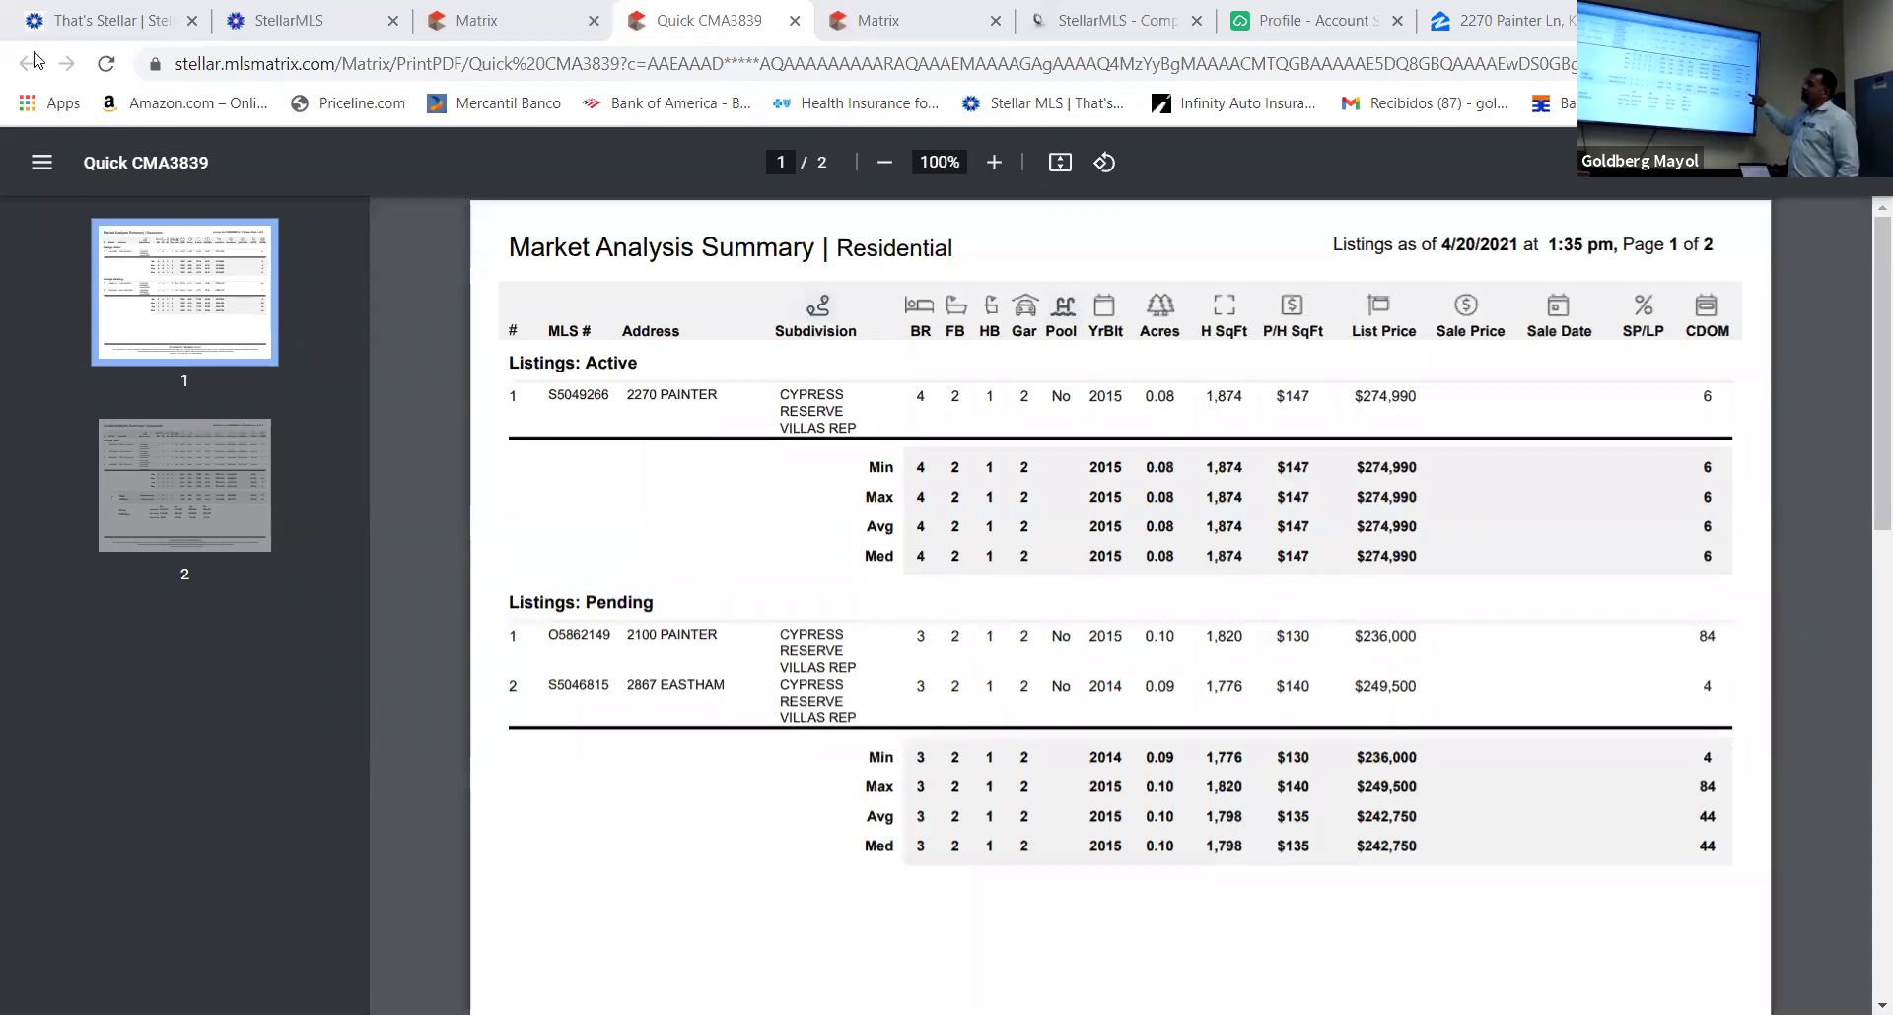
scroll(1761, 783, down, 6)
scroll(1662, 772, down, 5)
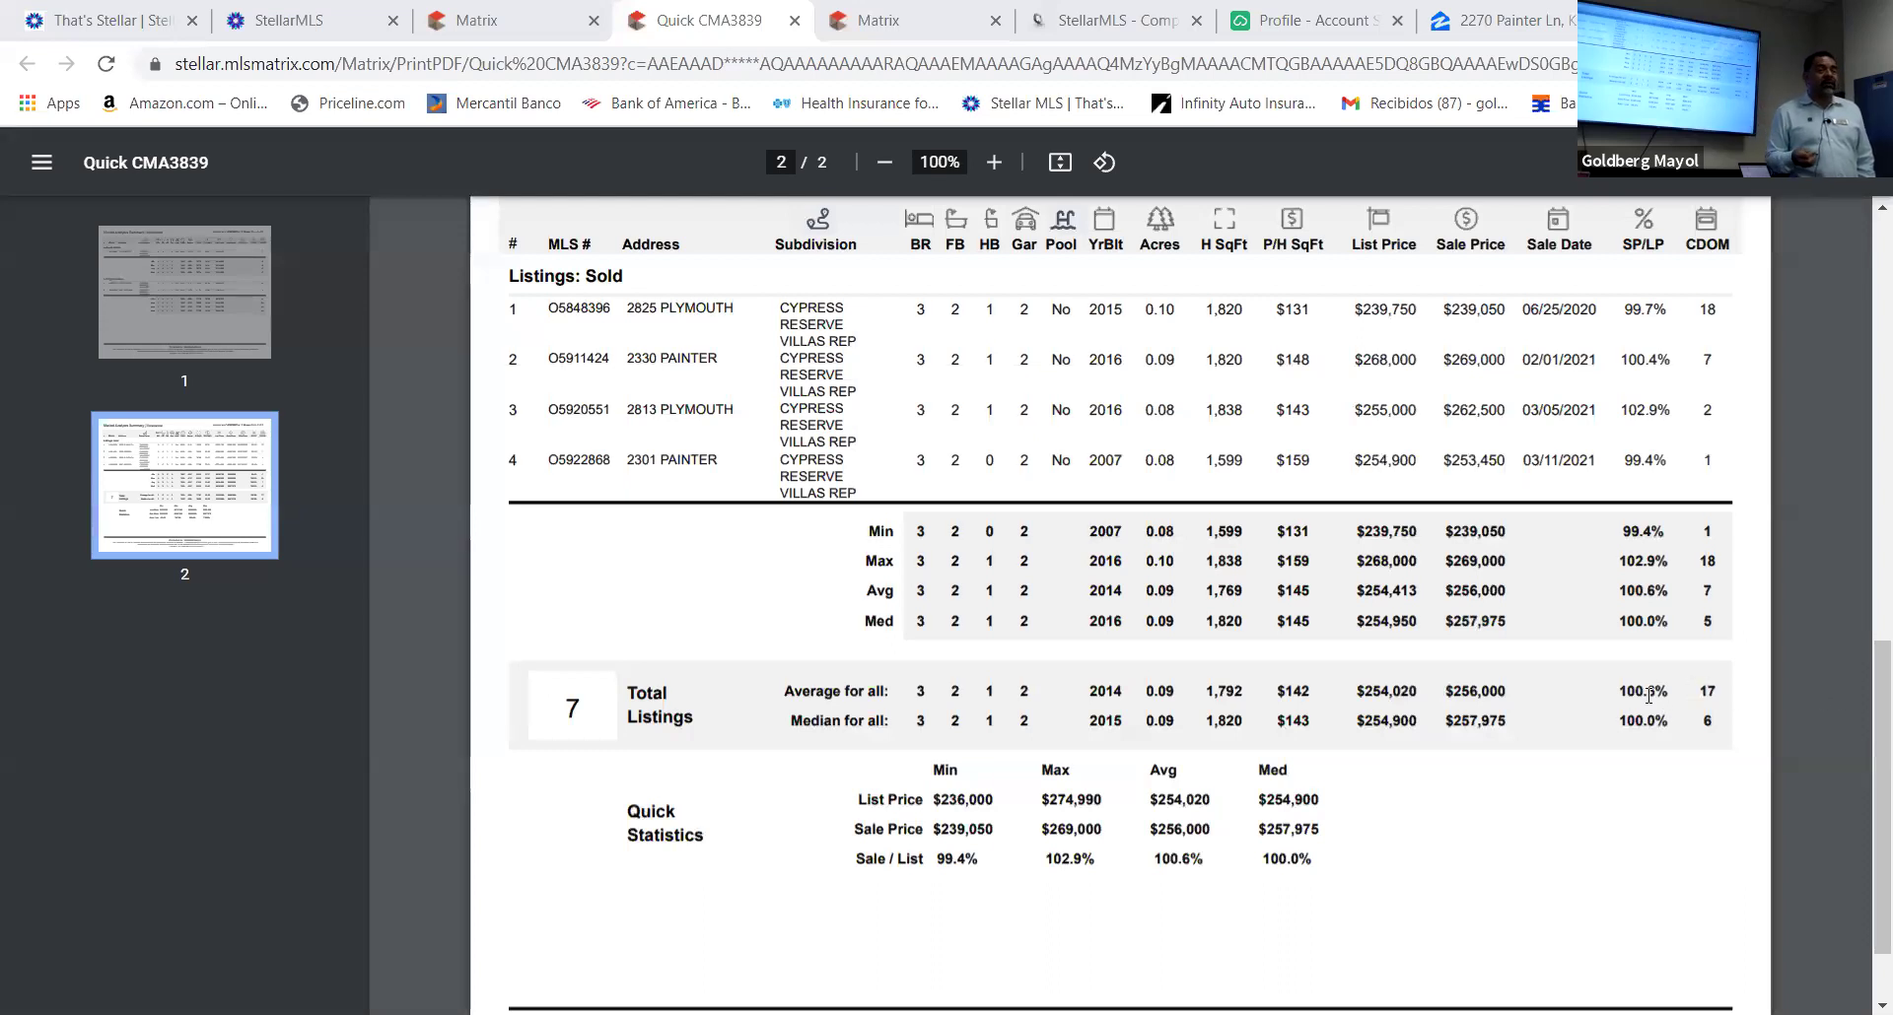
scroll(1654, 685, down, 1)
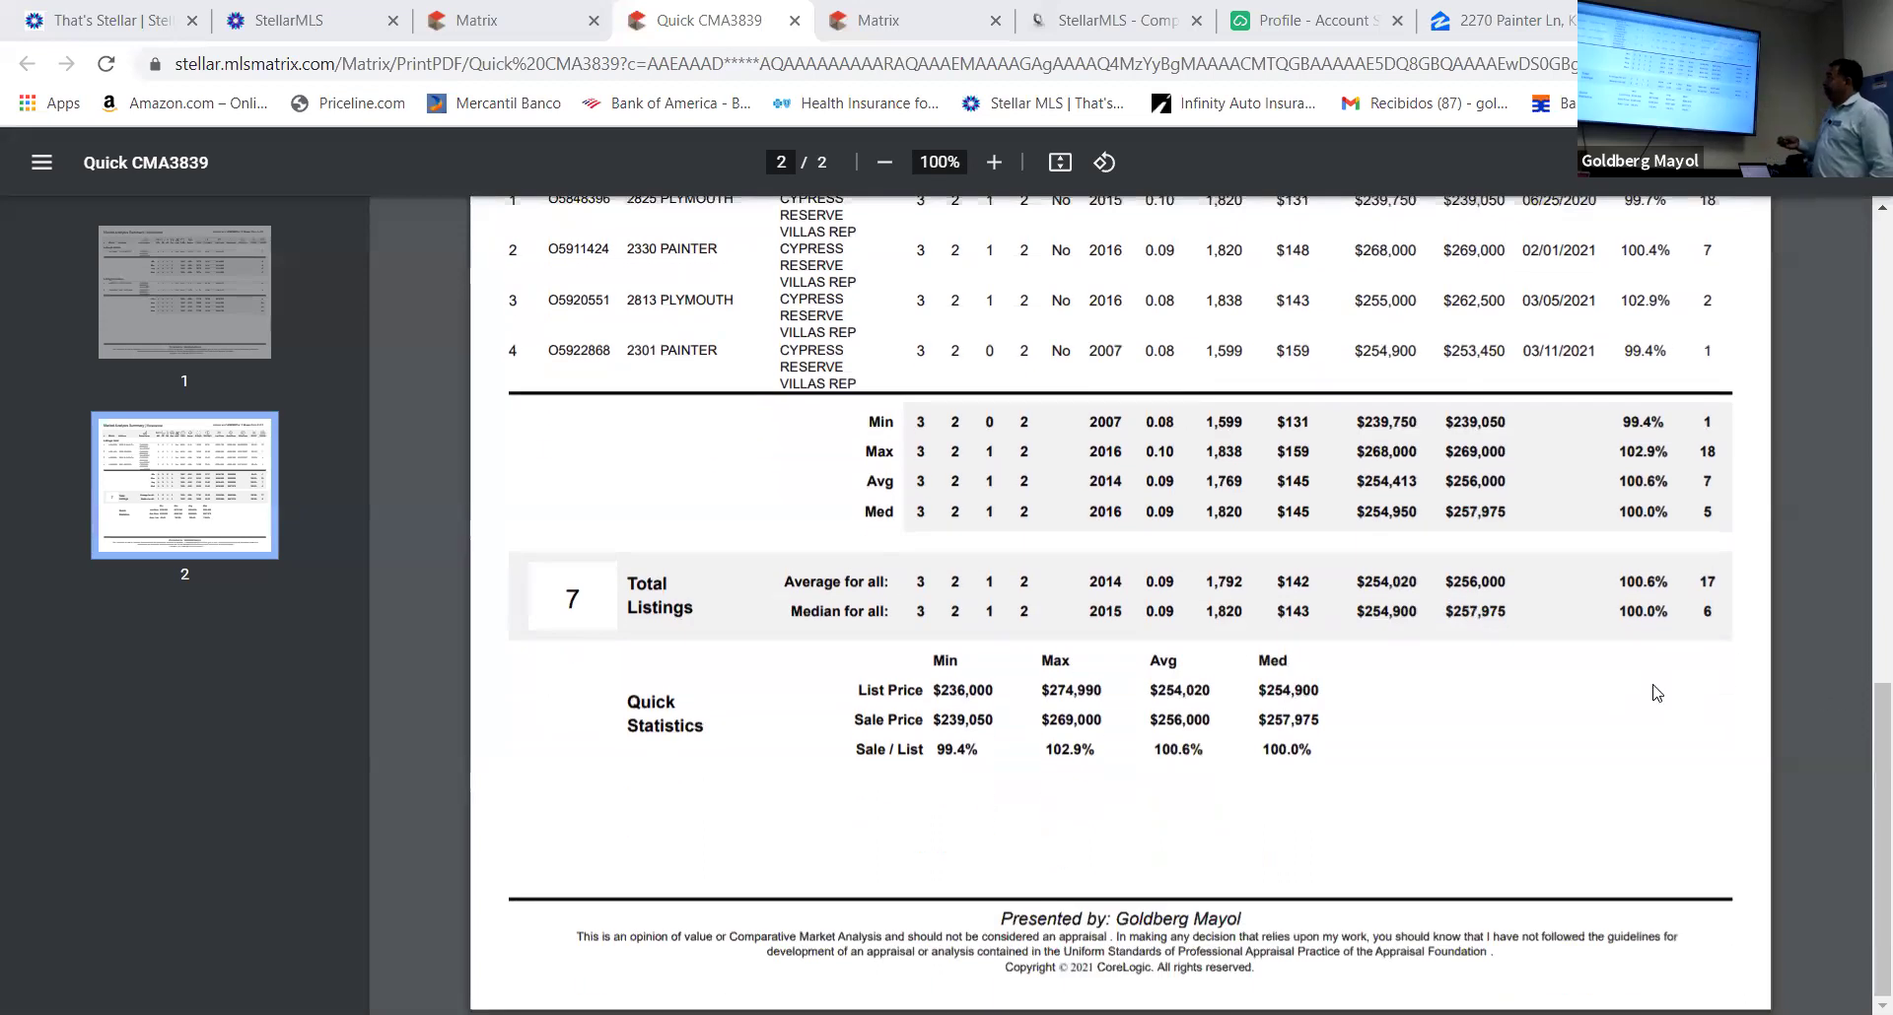
scroll(1654, 685, up, 8)
scroll(1666, 675, up, 2)
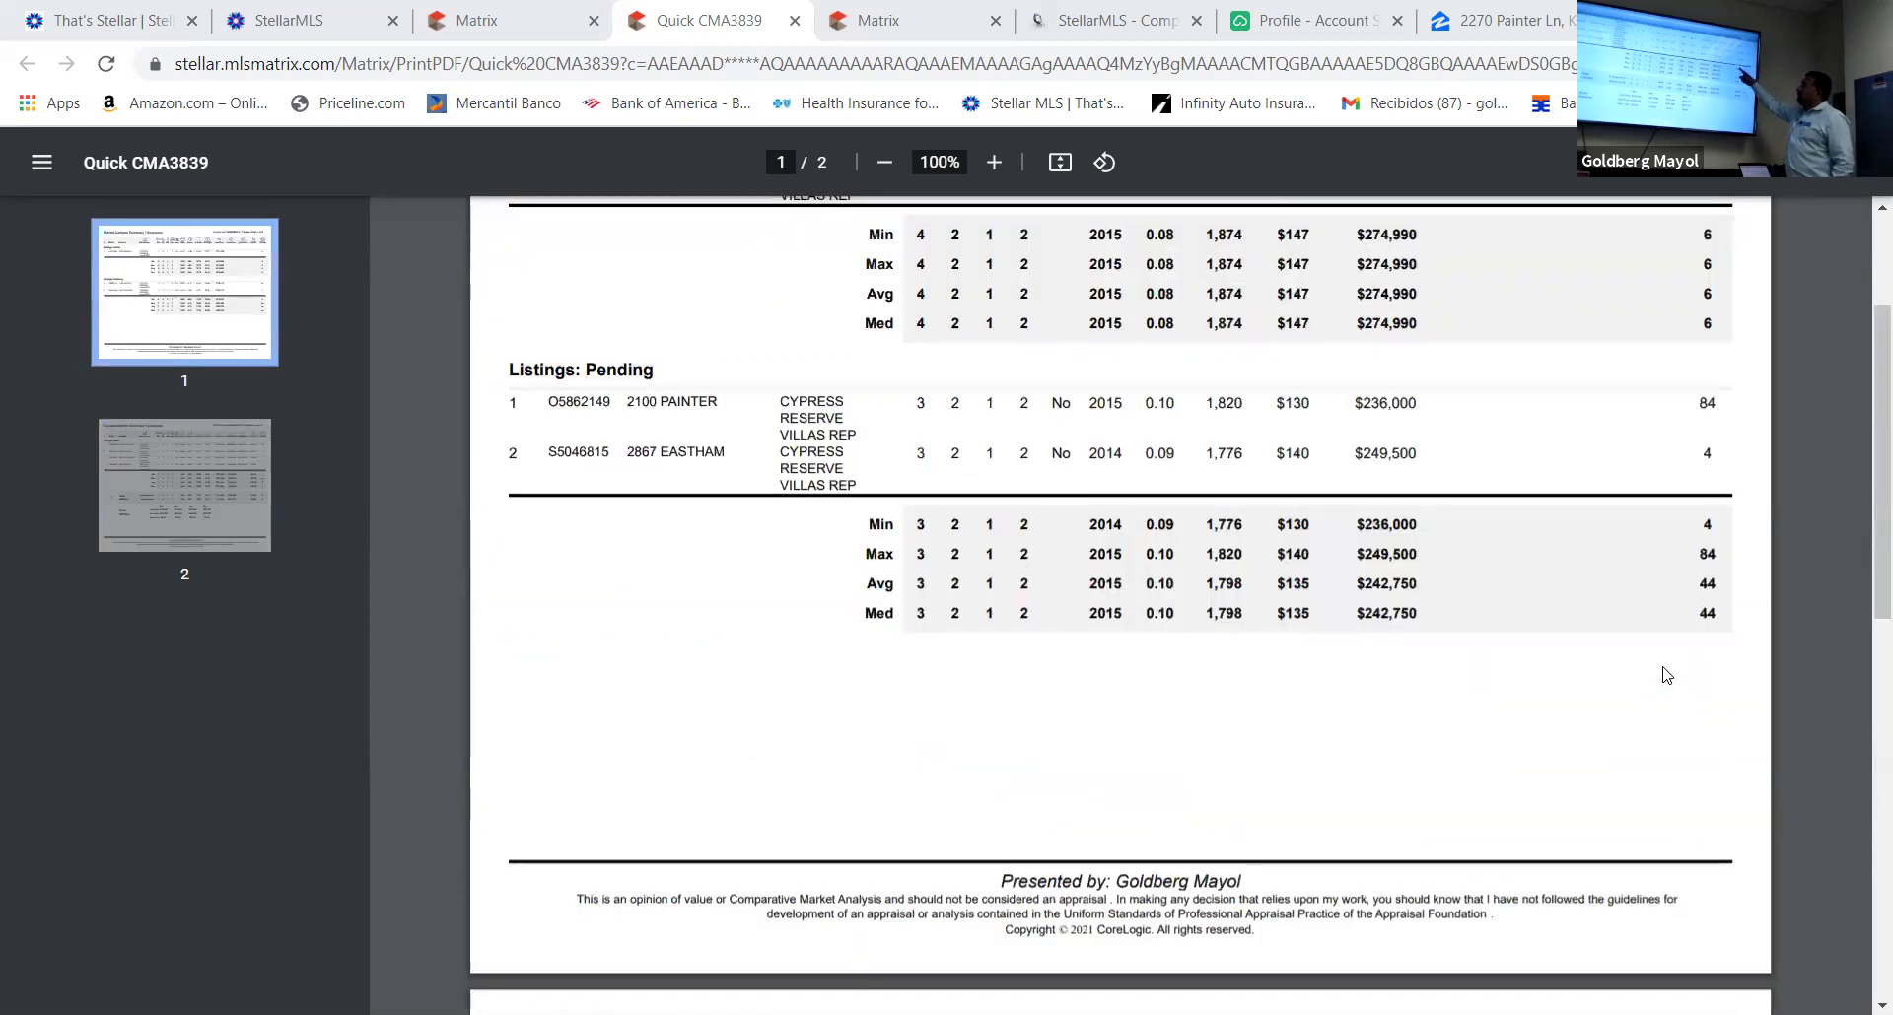
scroll(1669, 674, up, 3)
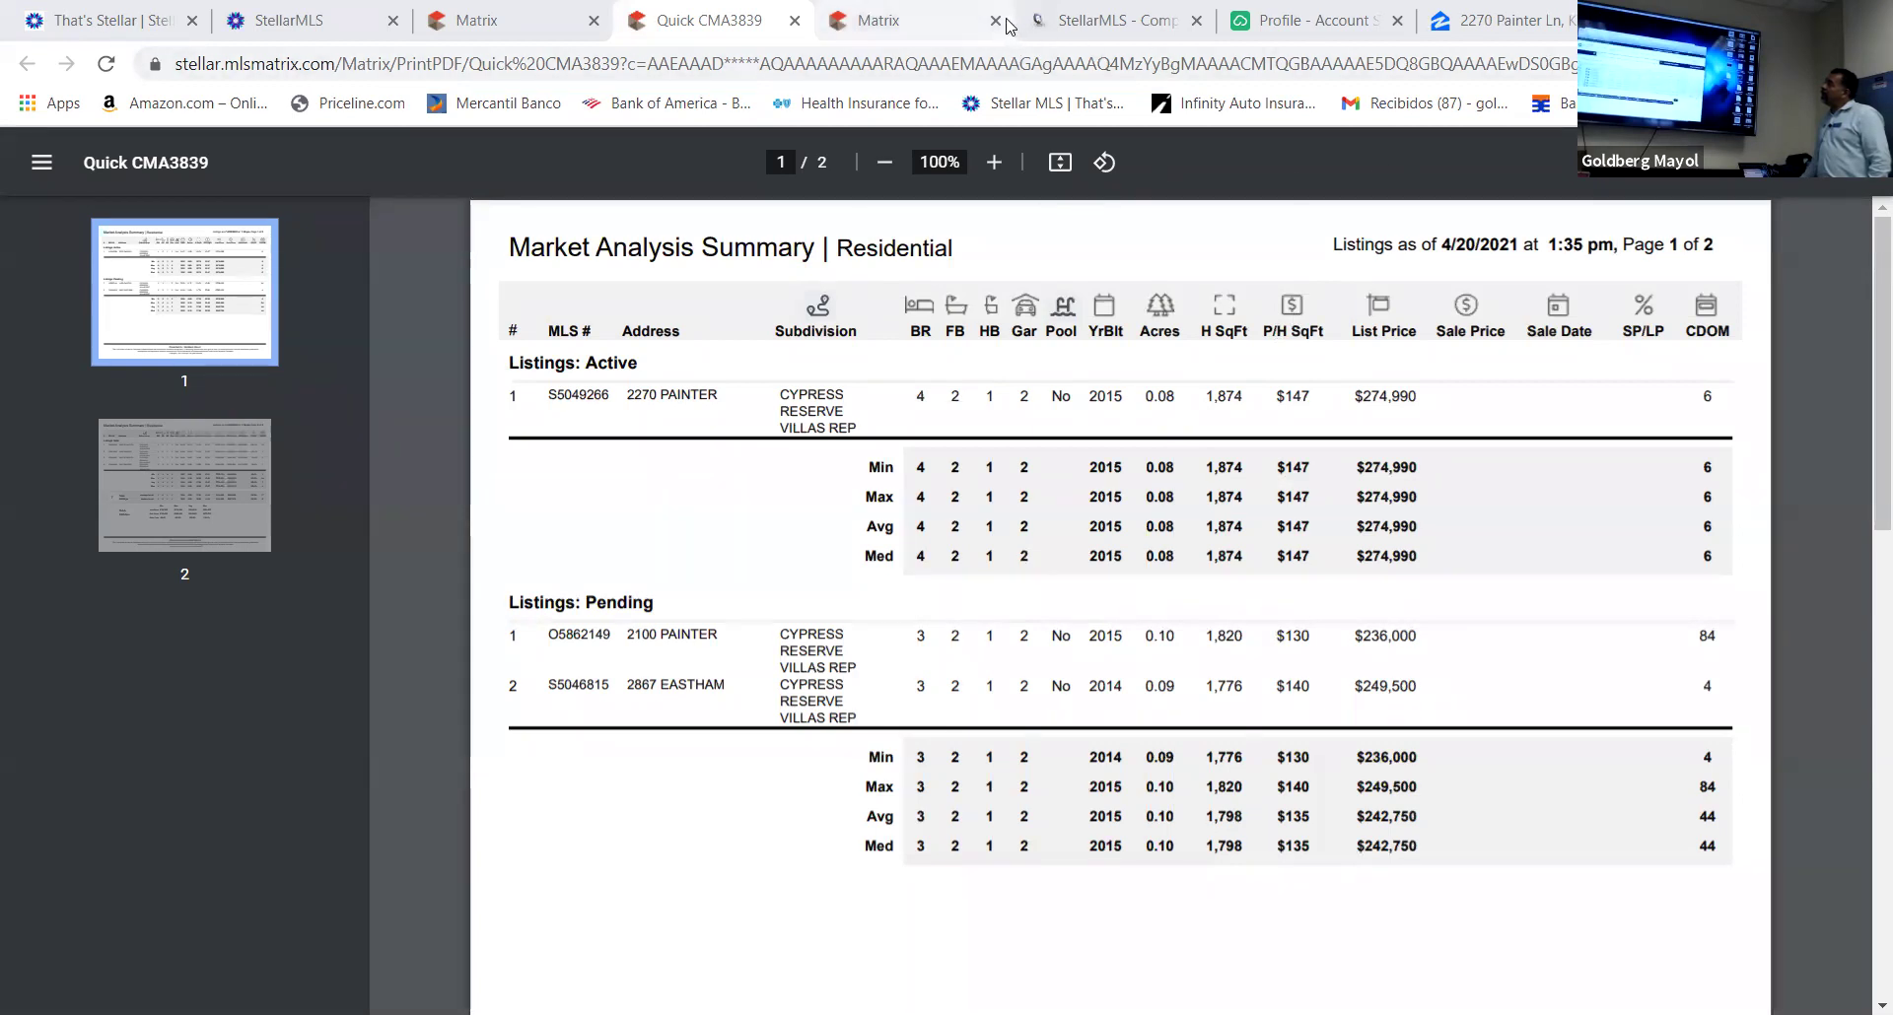
Close the Quick CMA report and launch a Cloud CMA report for the seven narrowed listings
click(794, 21)
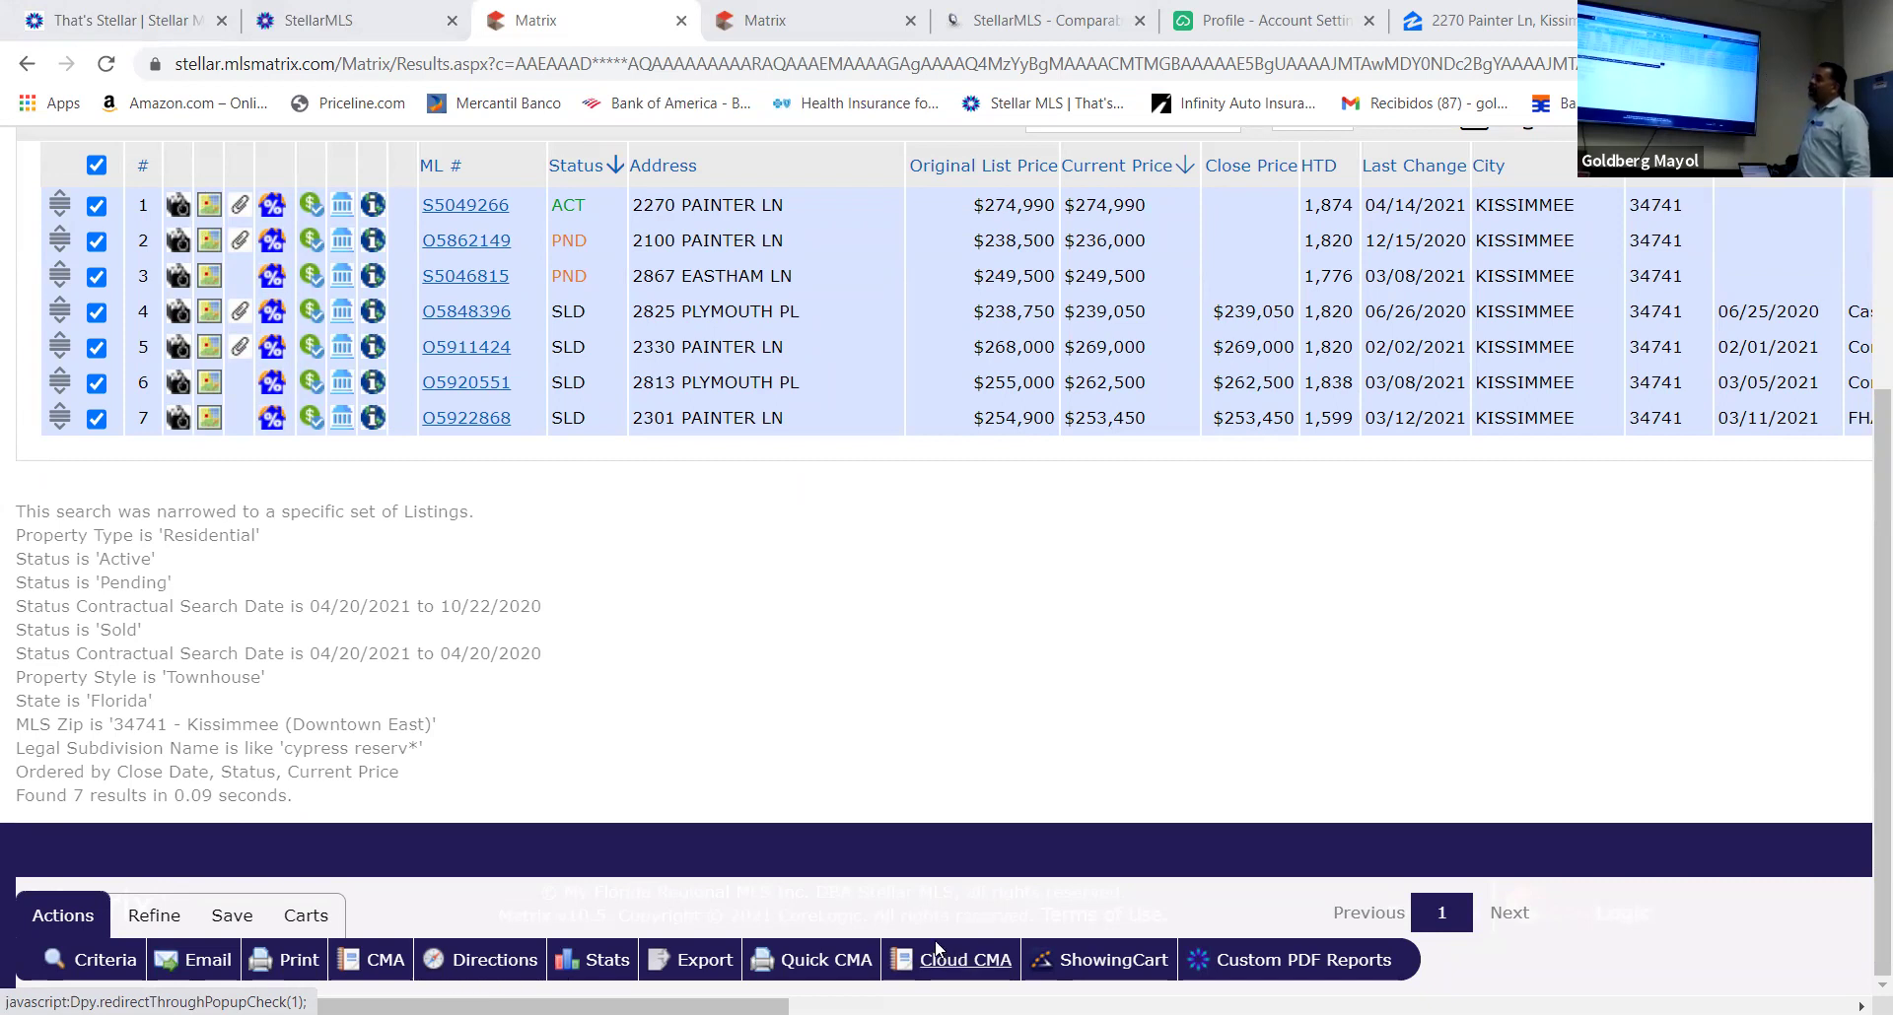
click(966, 962)
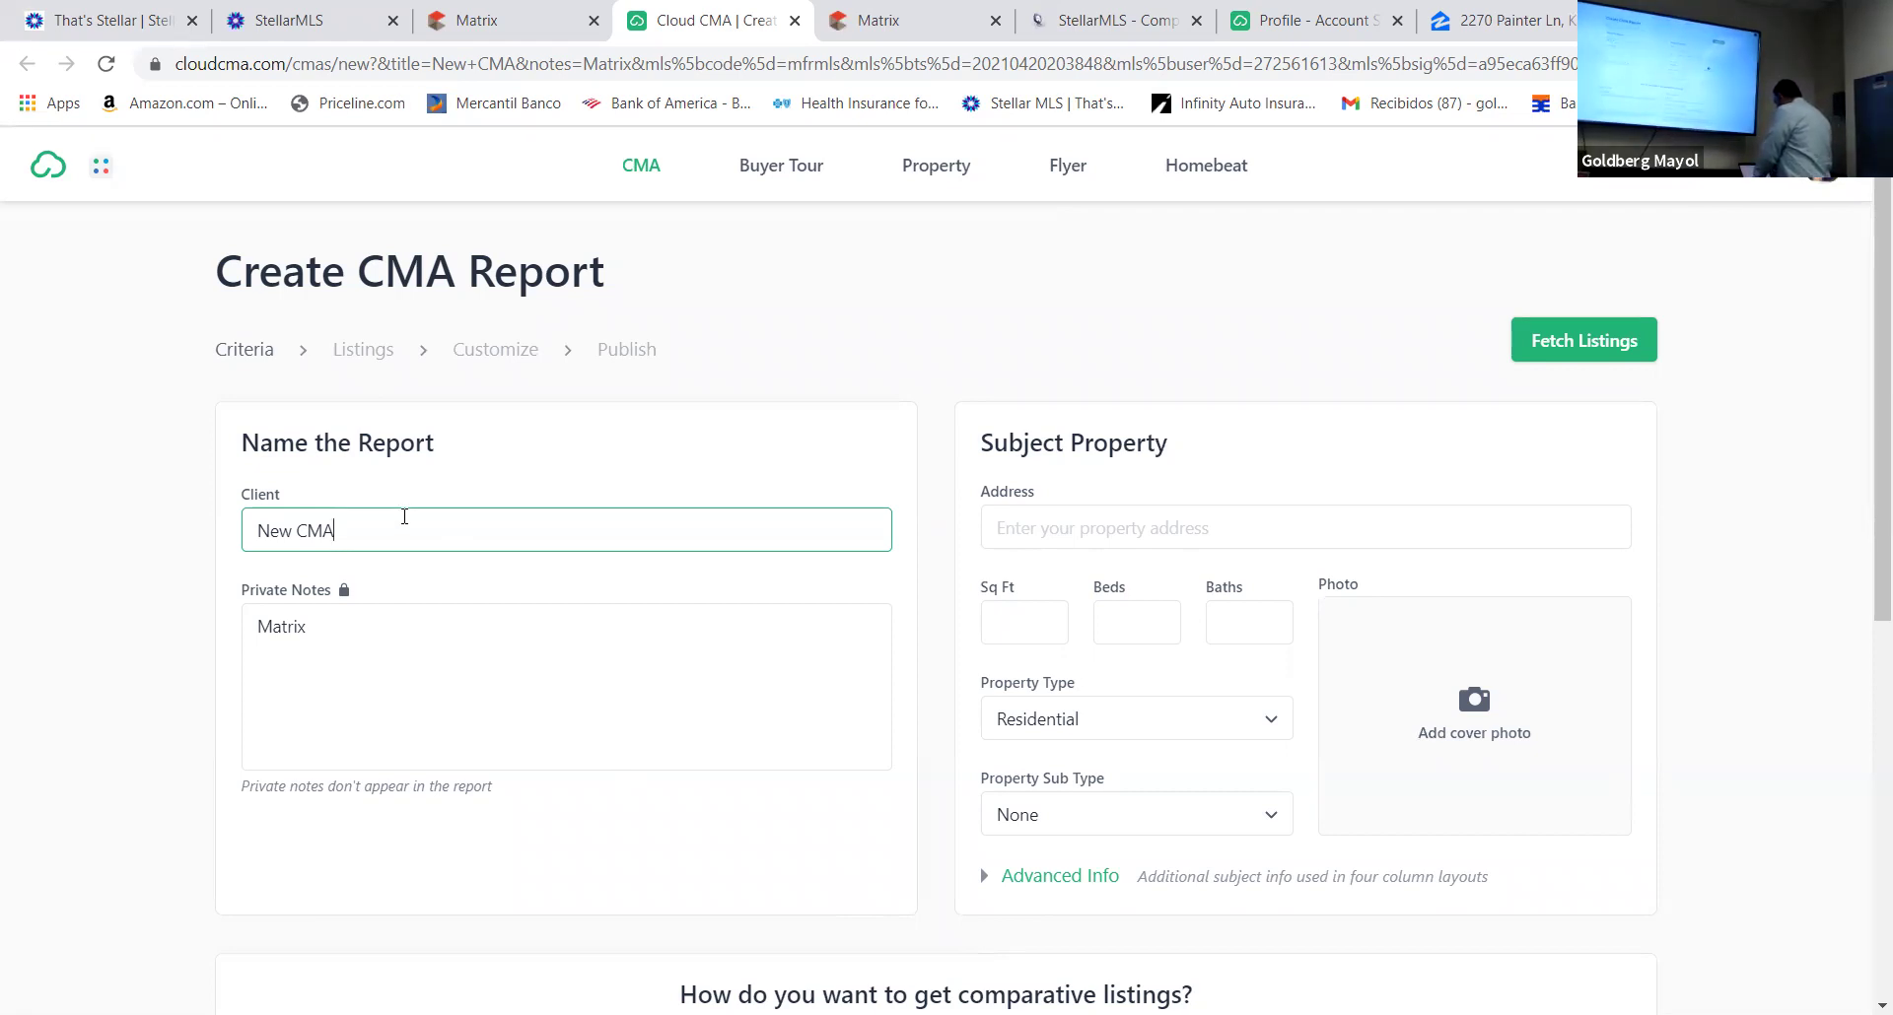
key(BackSpace)
key(BackSpace)
key(BackSpace)
key(BackSpace)
key(BackSpace)
key(BackSpace)
key(BackSpace)
text(Mr. Jhon)
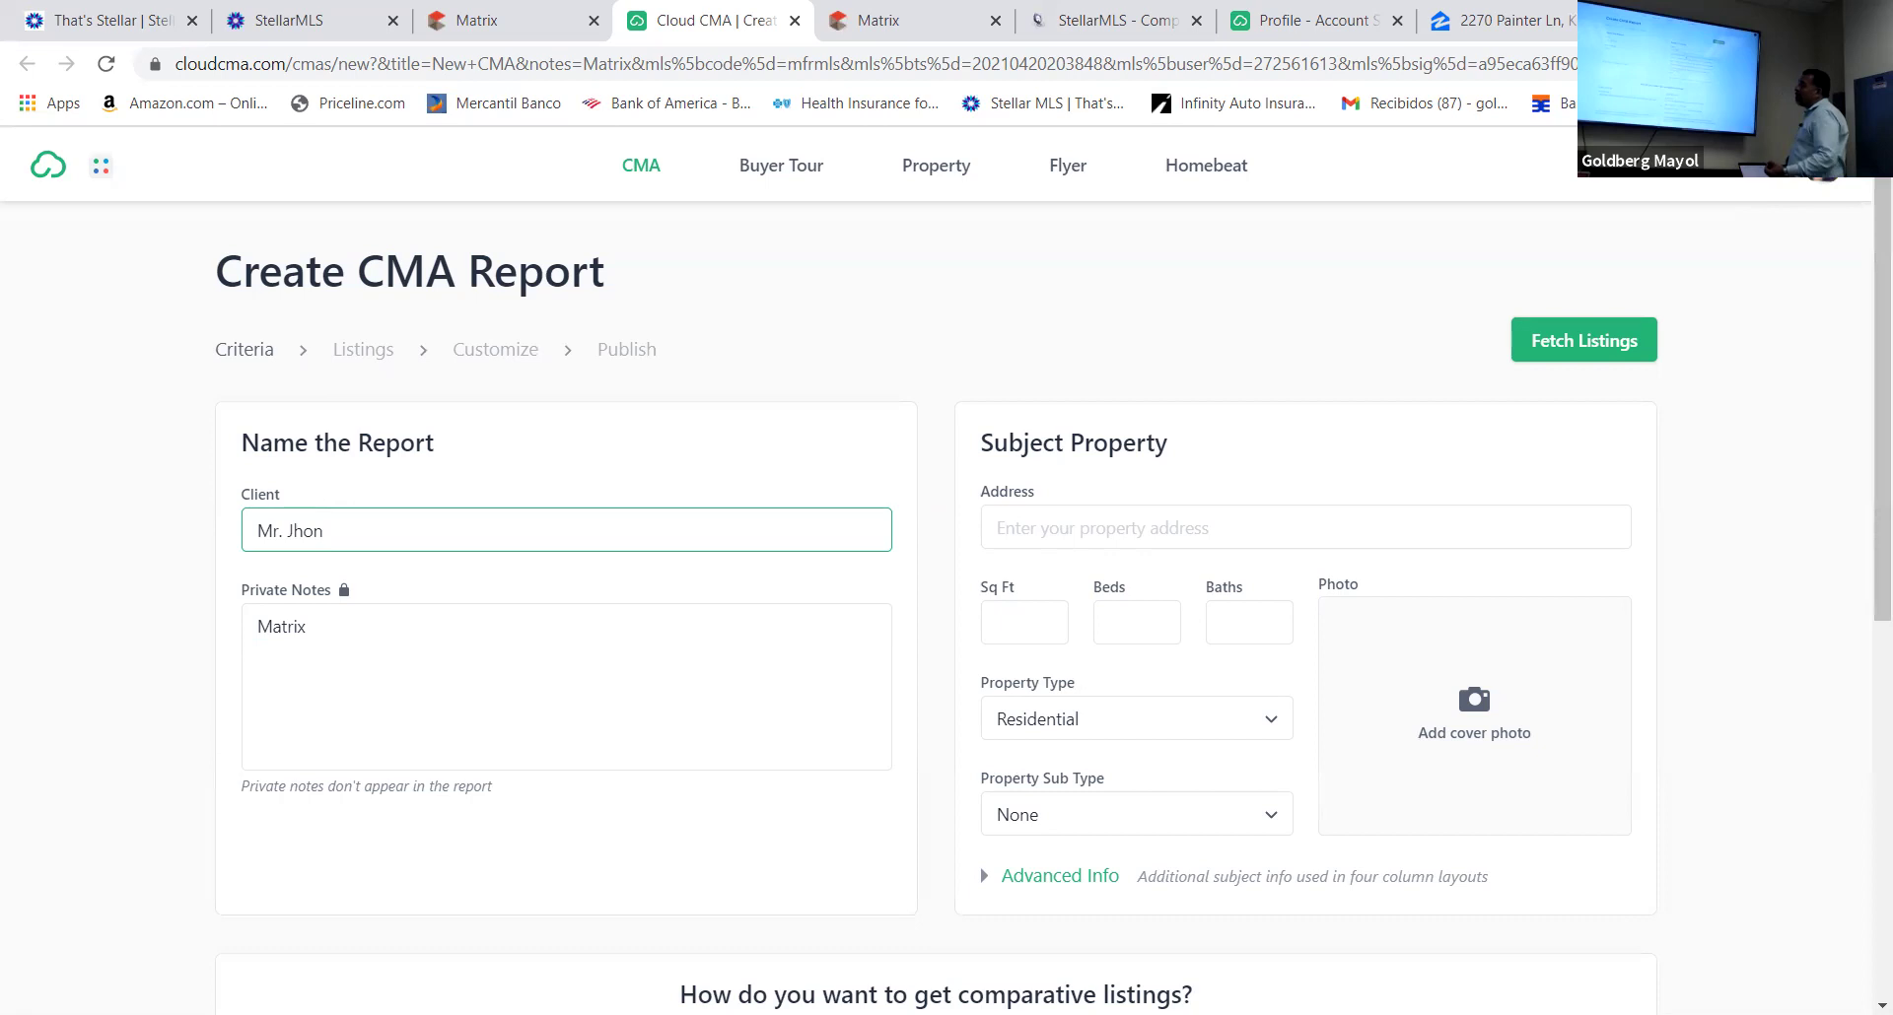
click(1062, 526)
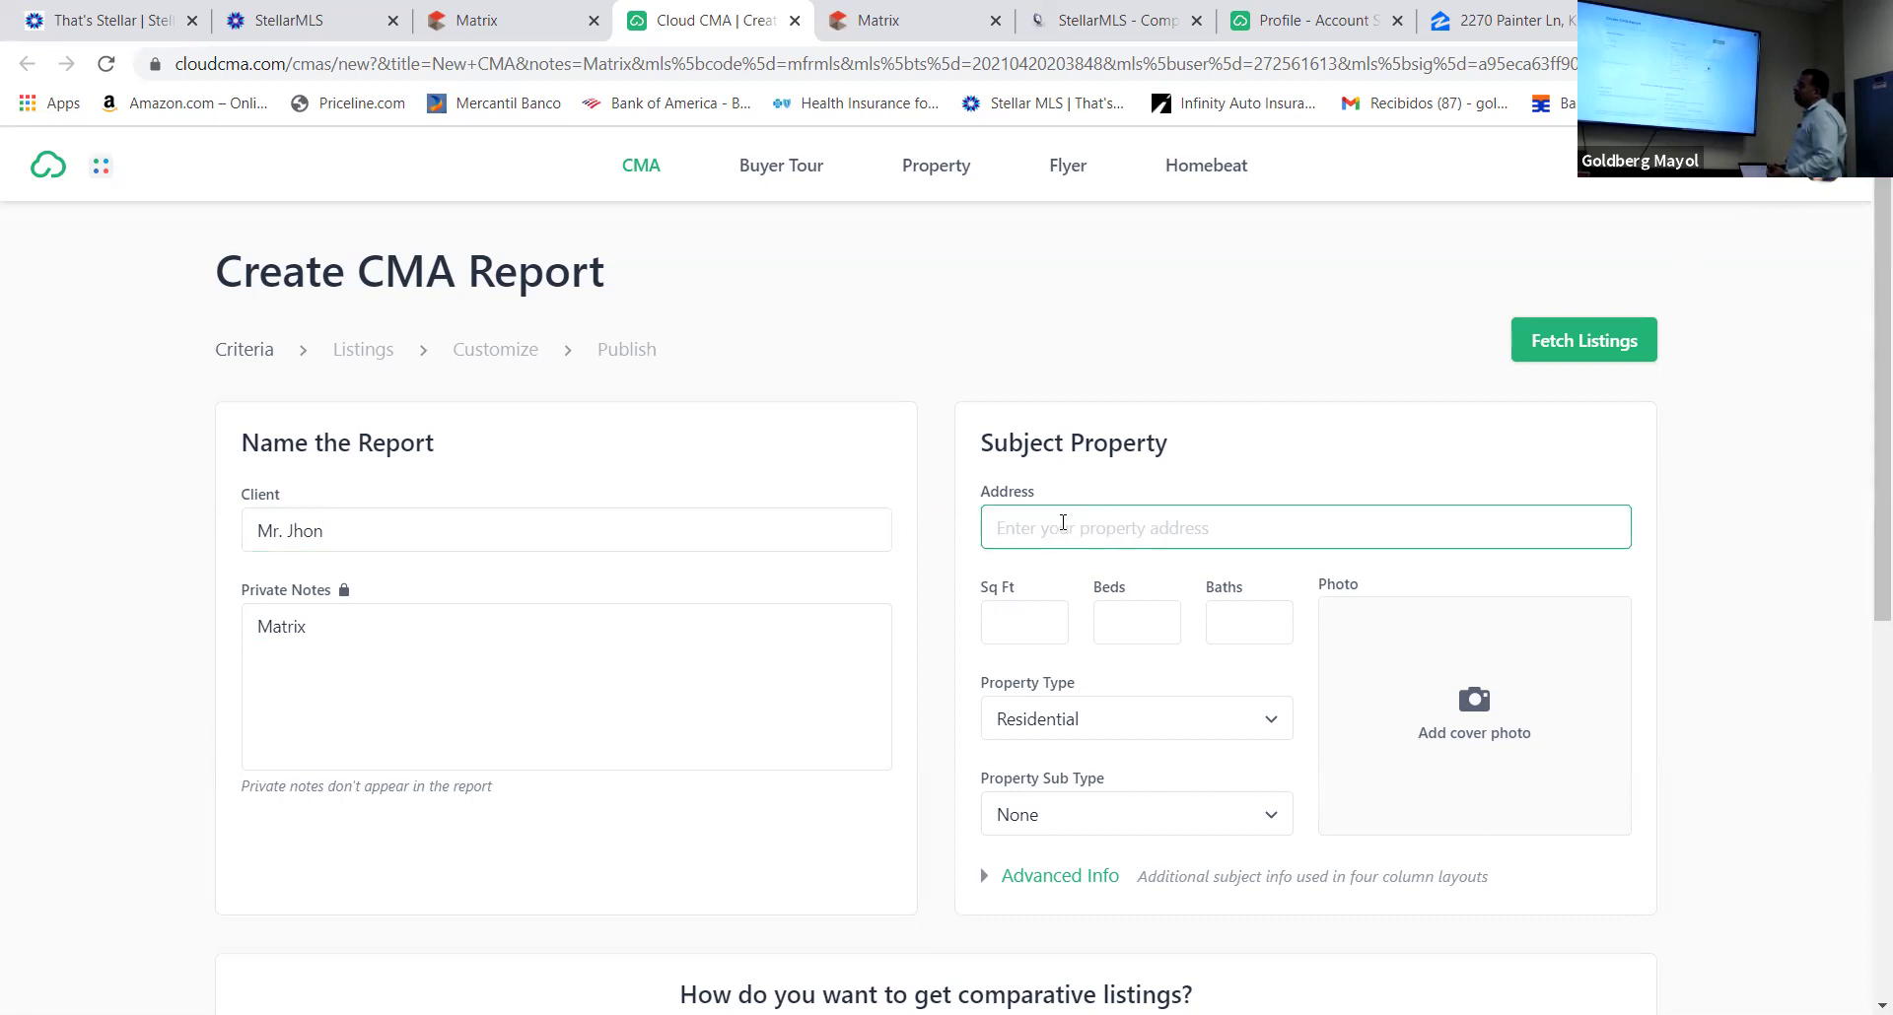
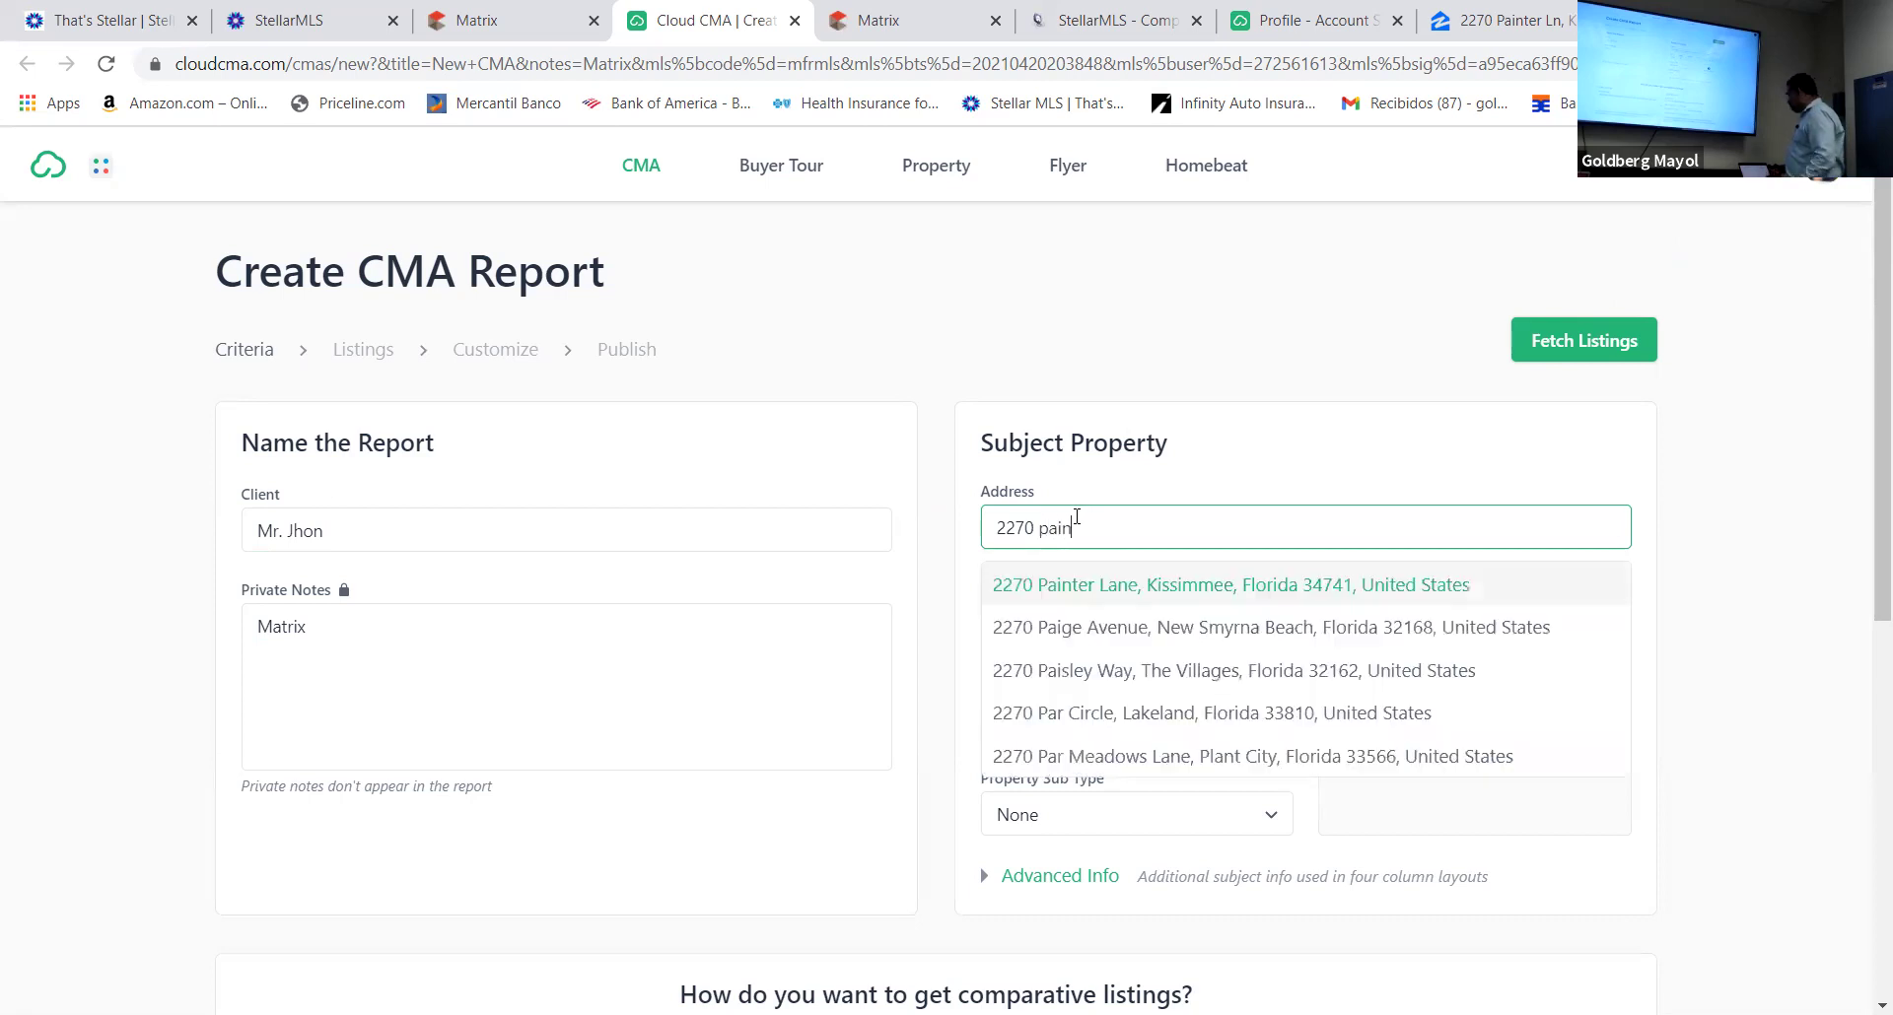
click(1201, 590)
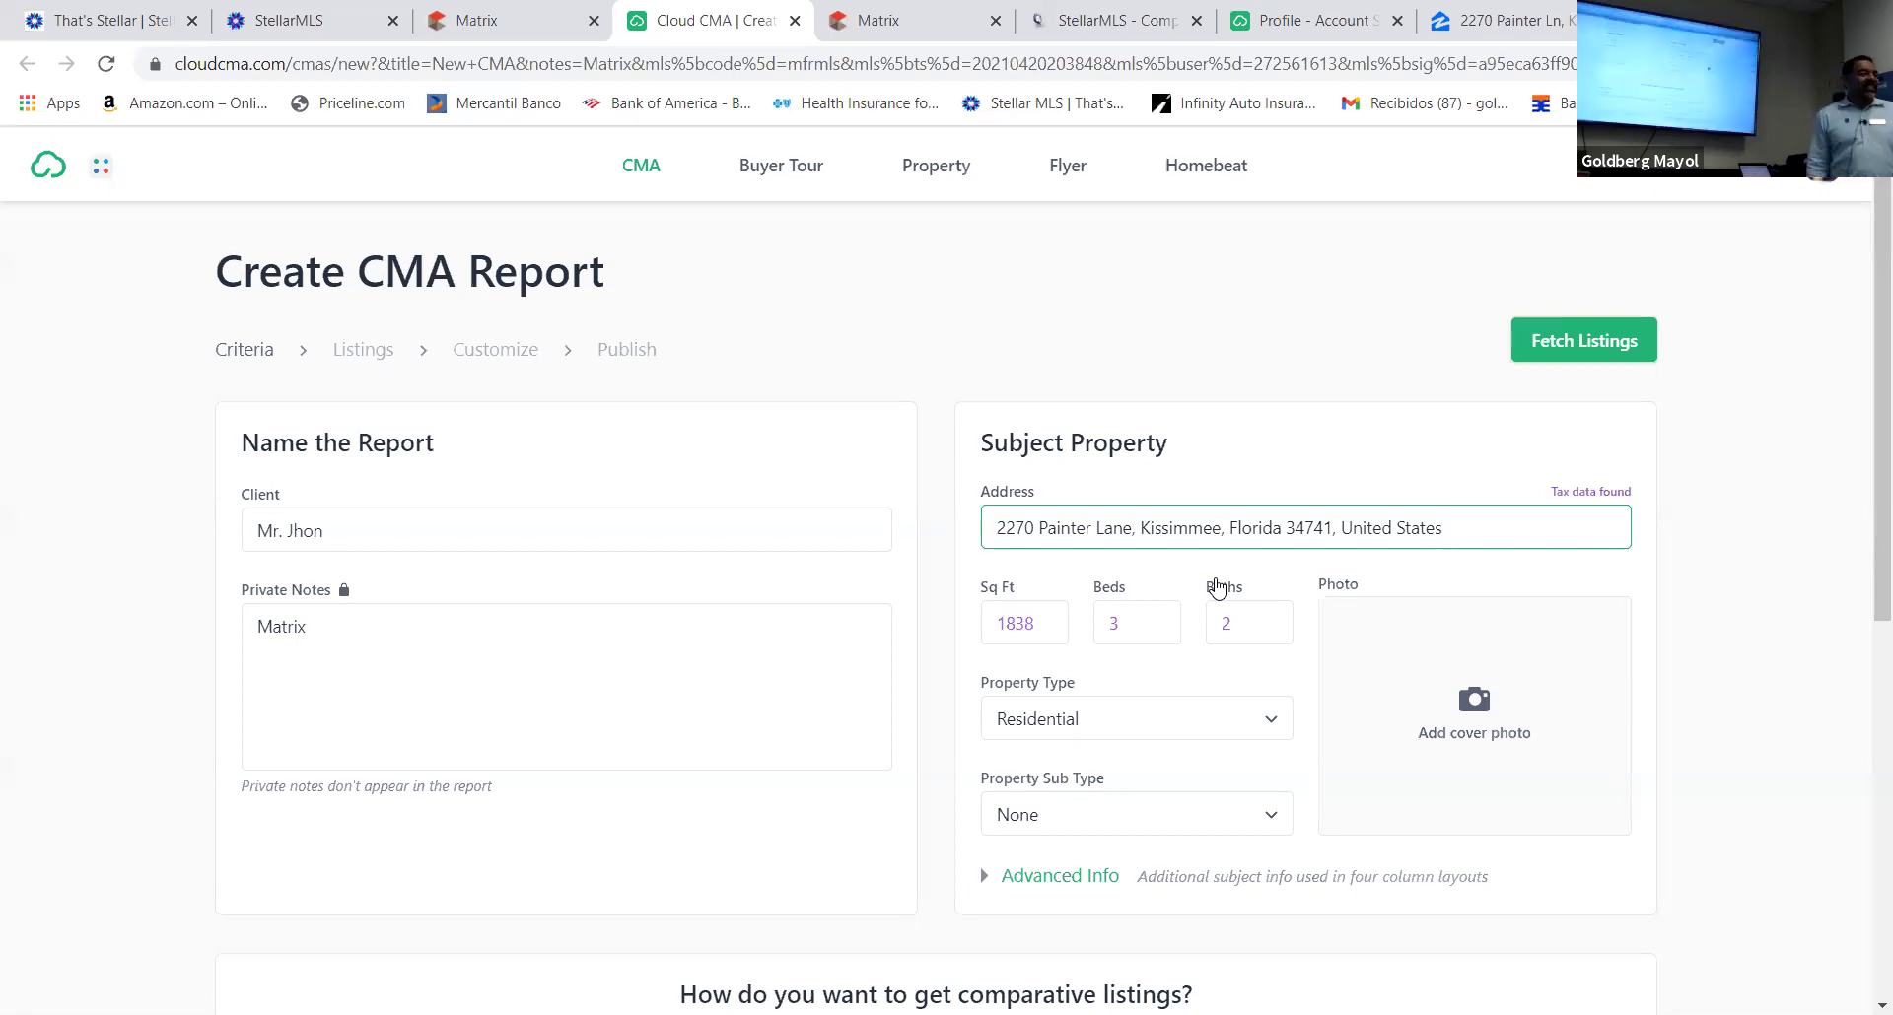
Change the subject property to 4 beds and 2.5 baths
click(1121, 623)
key(BackSpace)
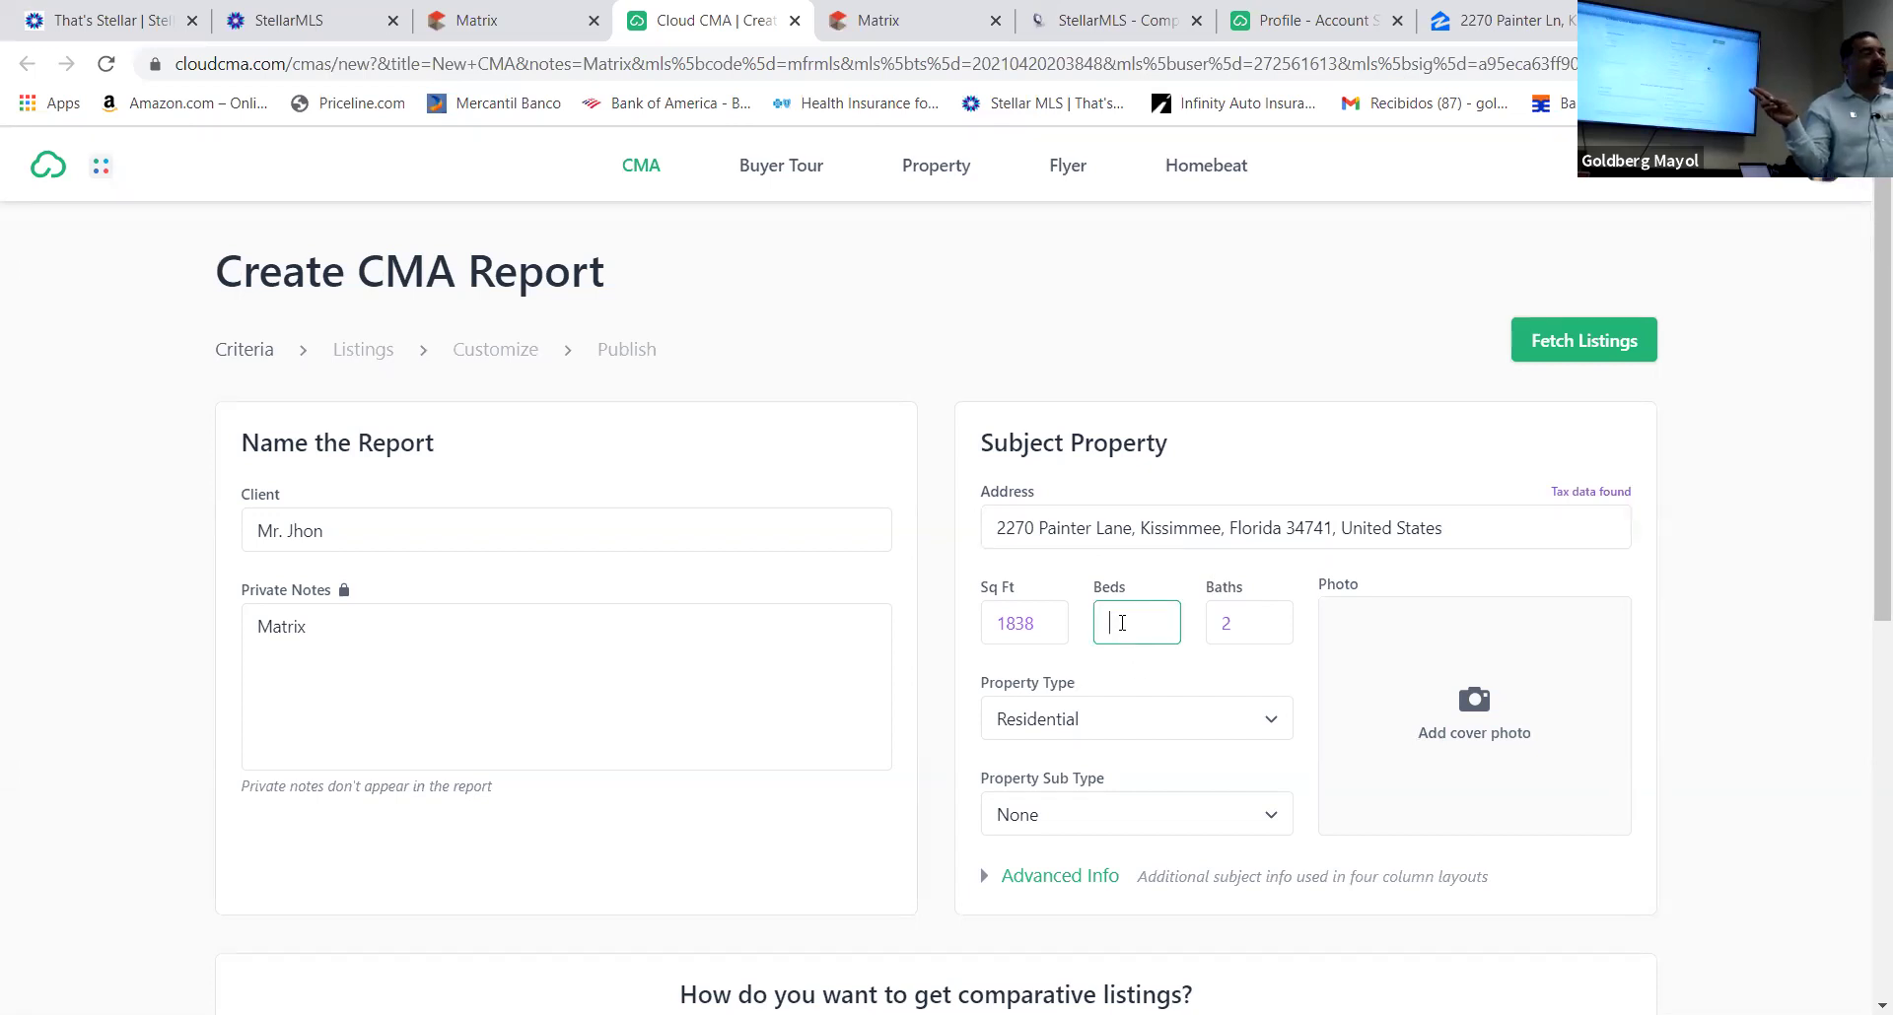
text(4)
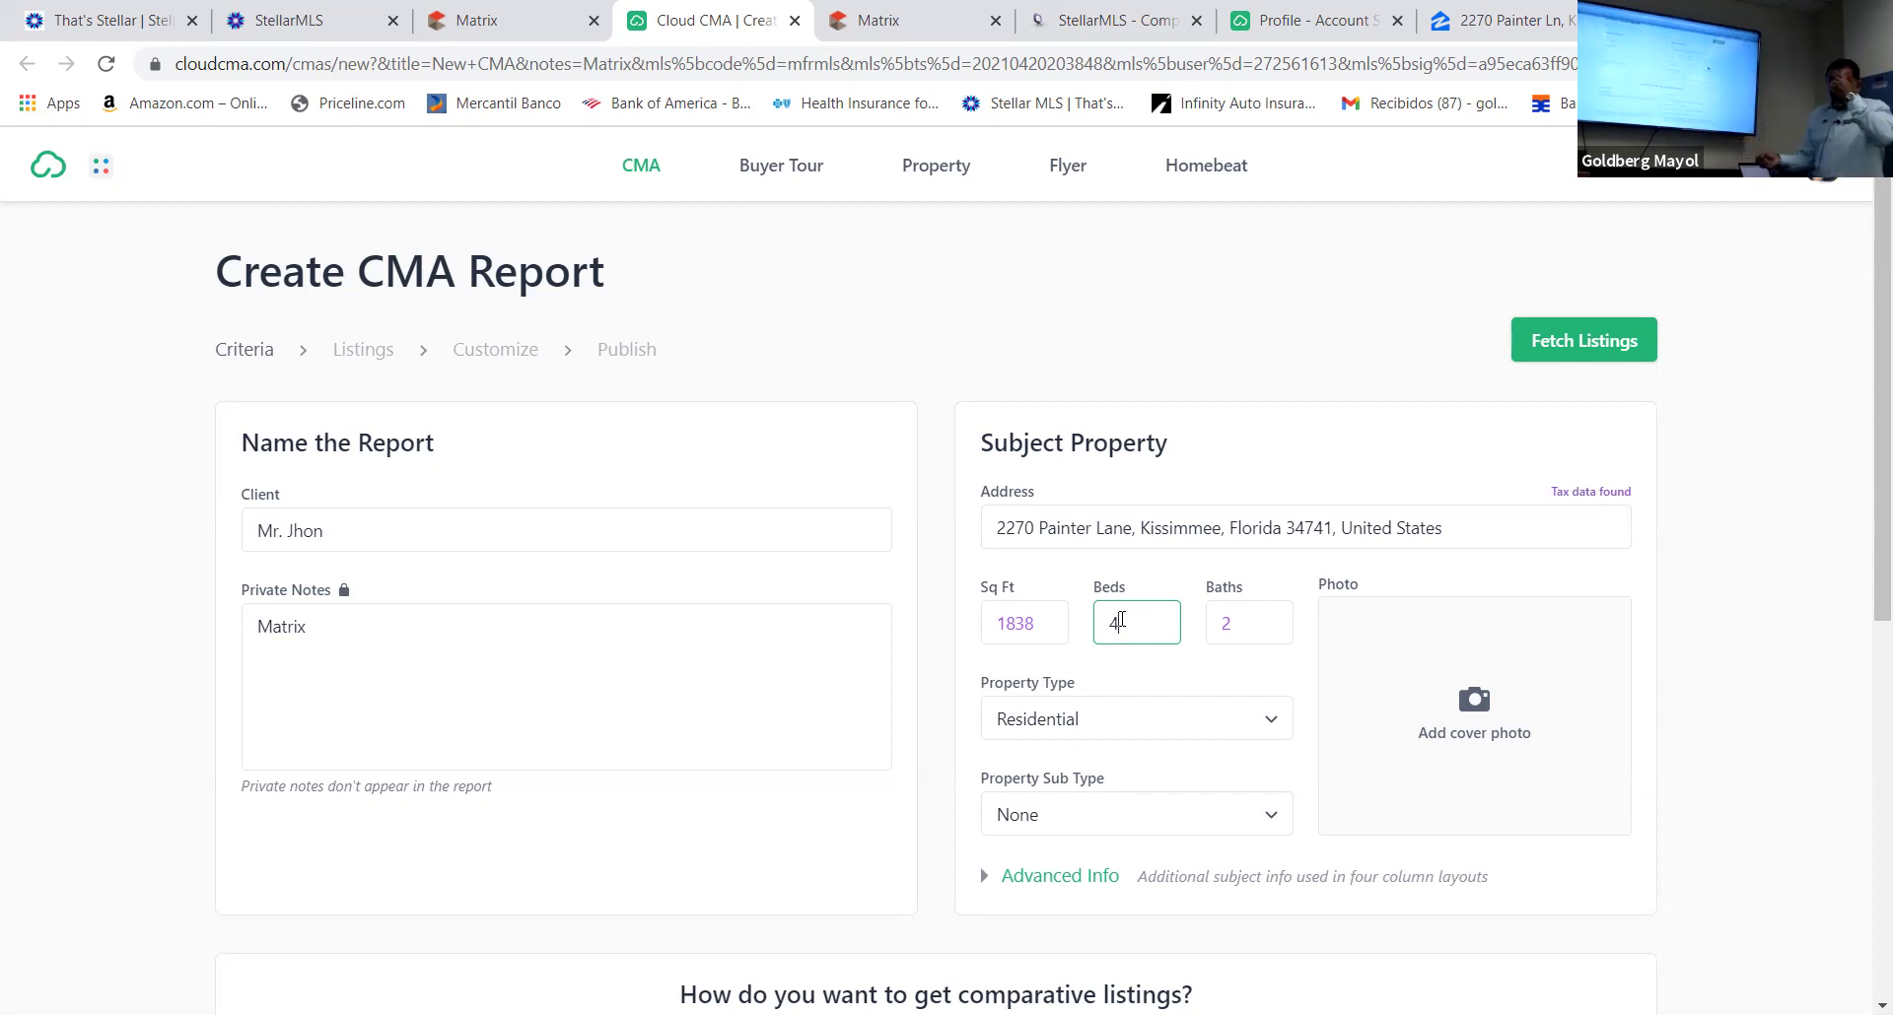
click(1246, 627)
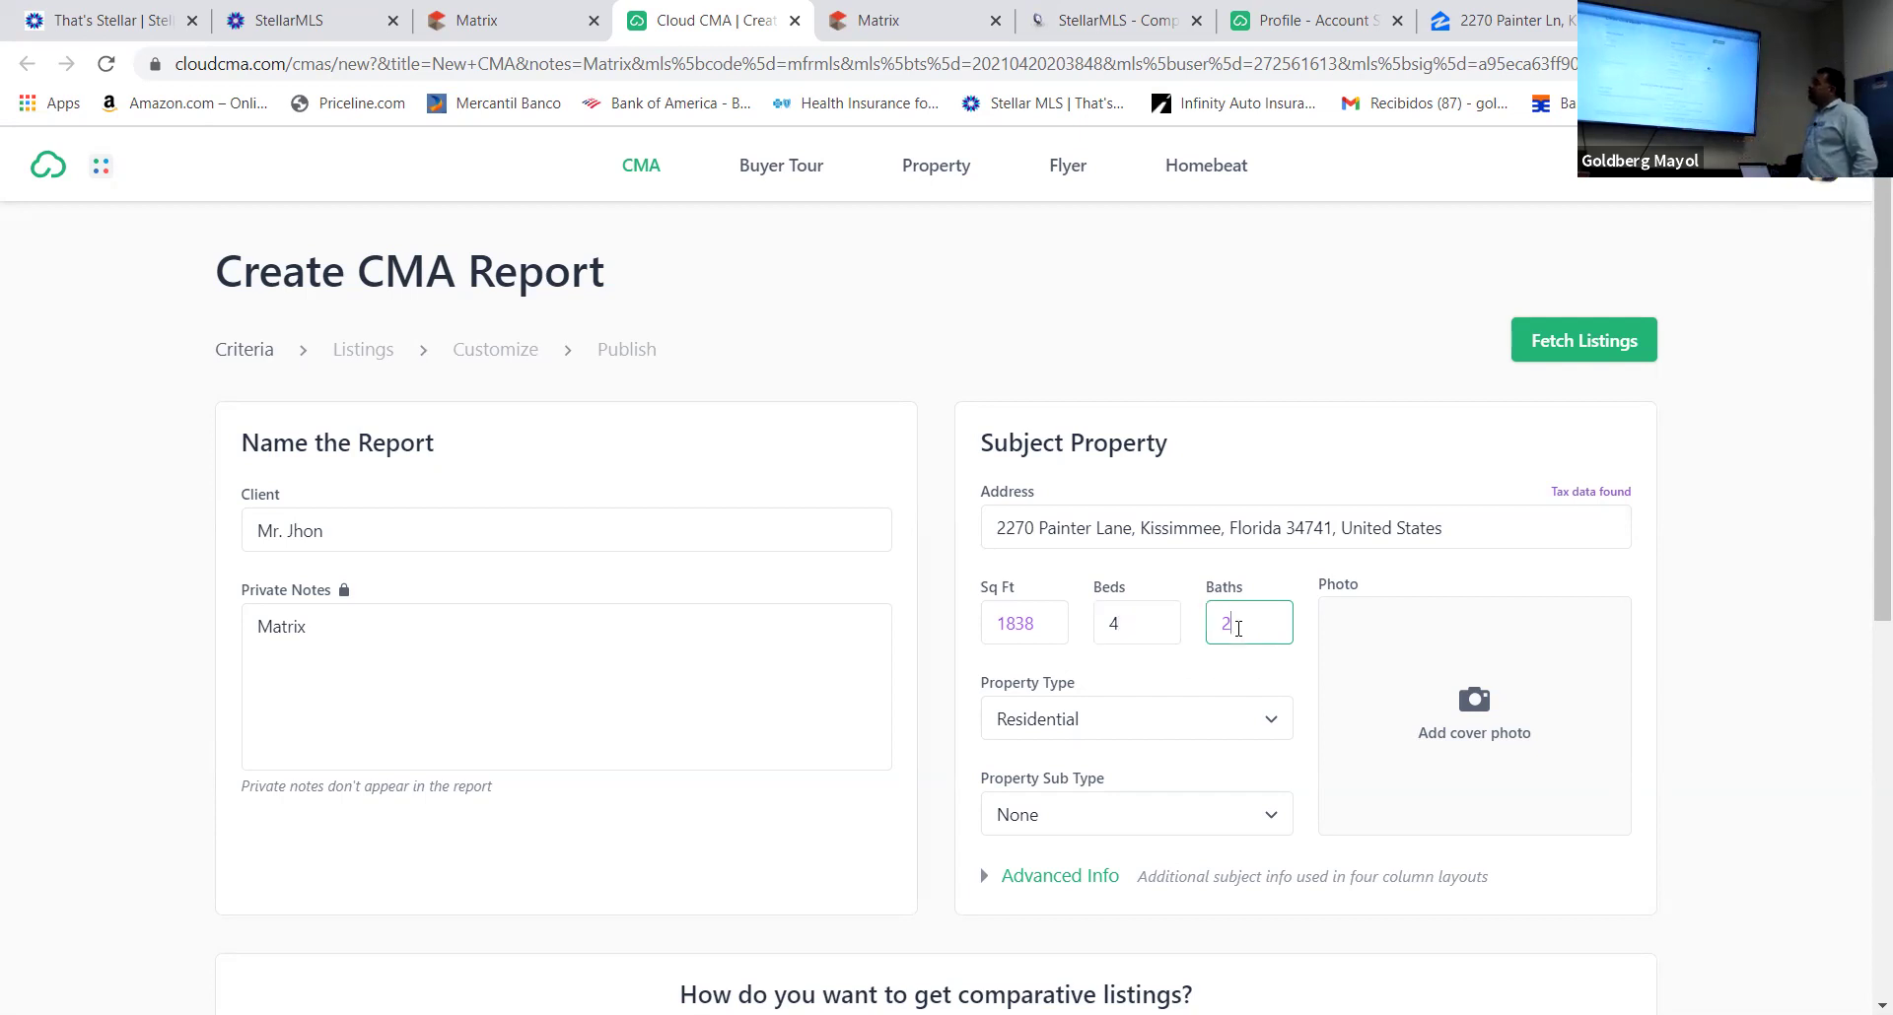
text(2.5)
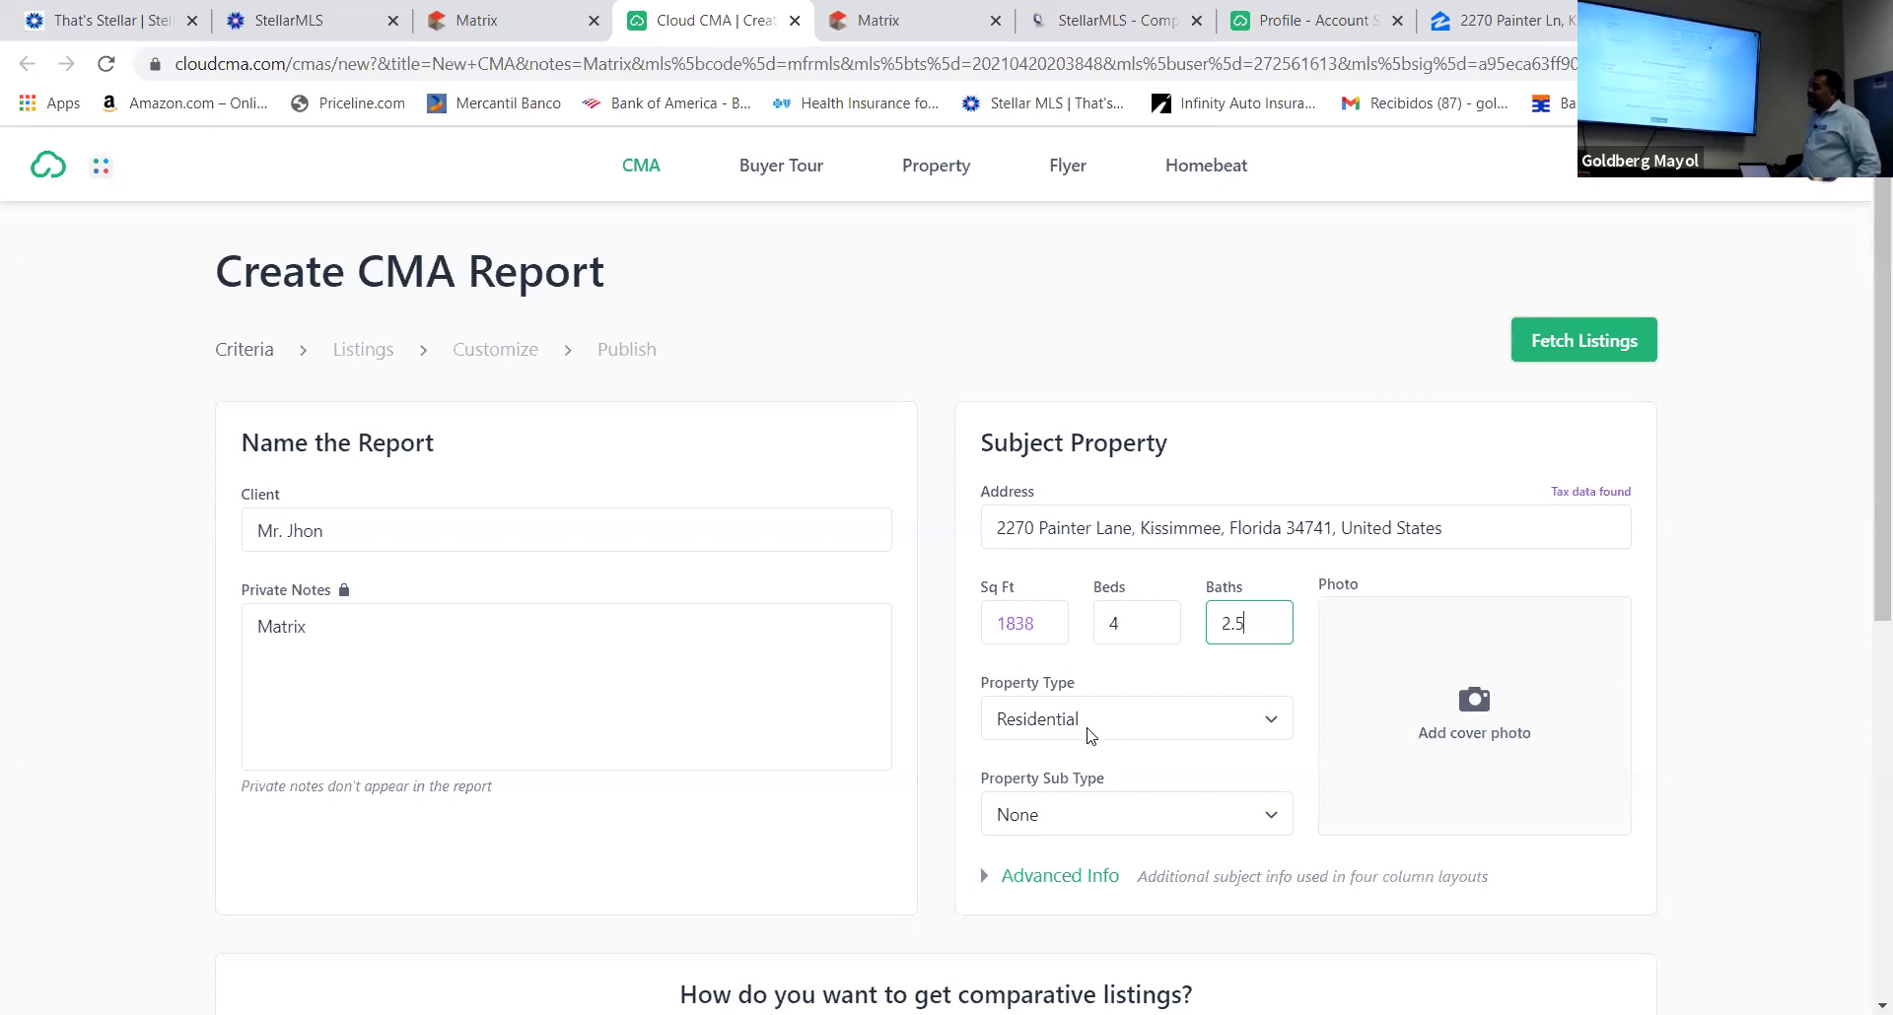
Fetch the seven comparable listings from the MLS numbers in Exact Listings
scroll(854, 740, down, 6)
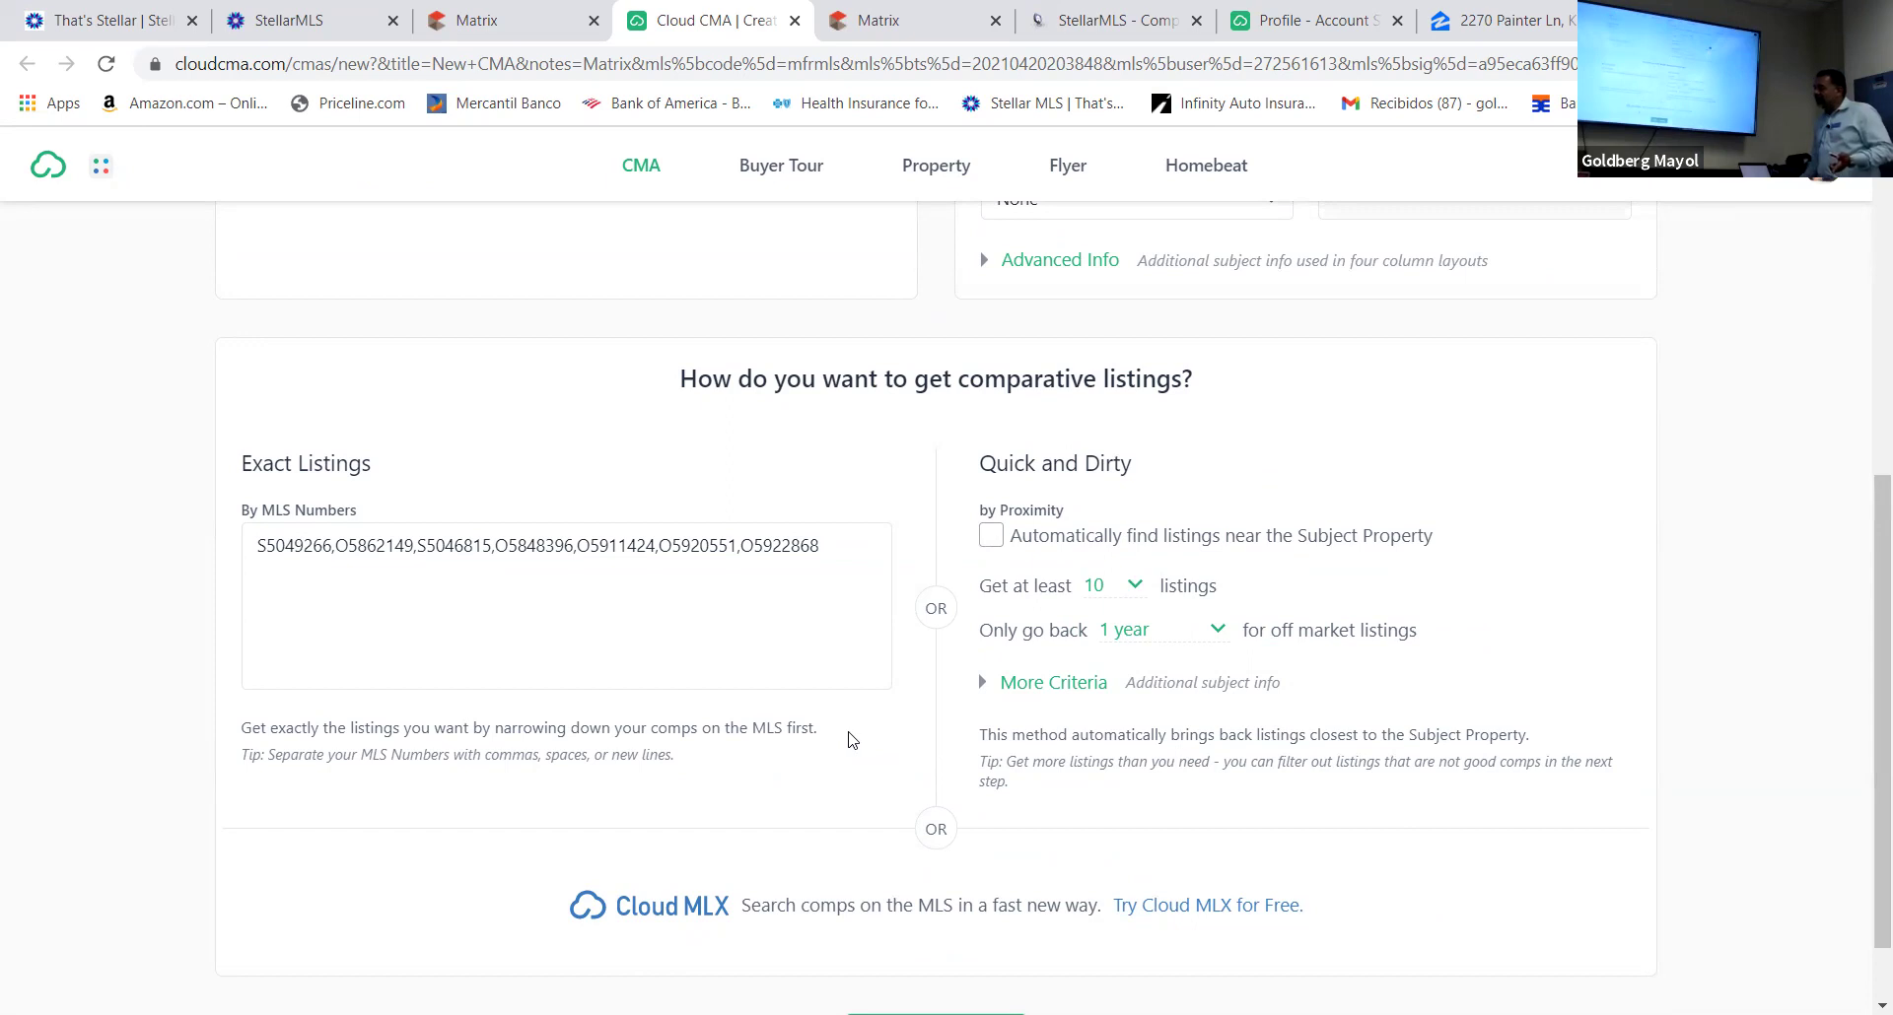
scroll(897, 837, down, 1)
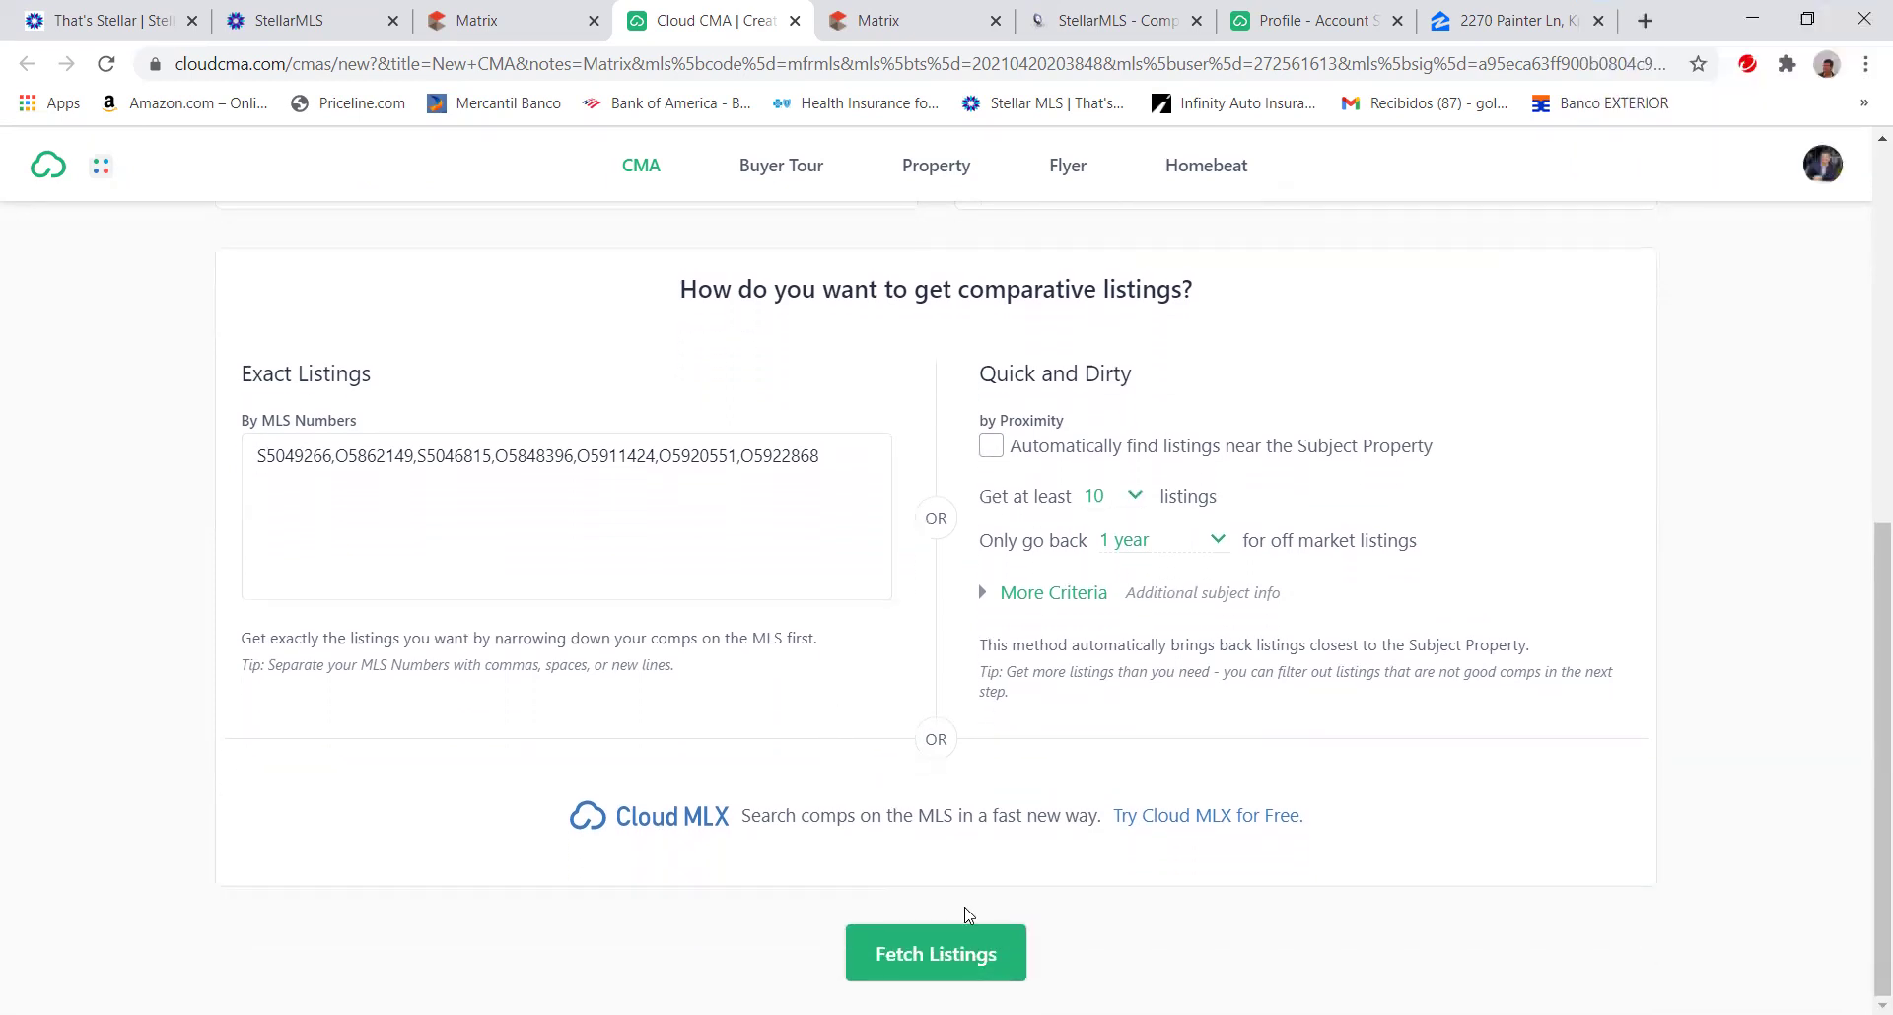
click(940, 951)
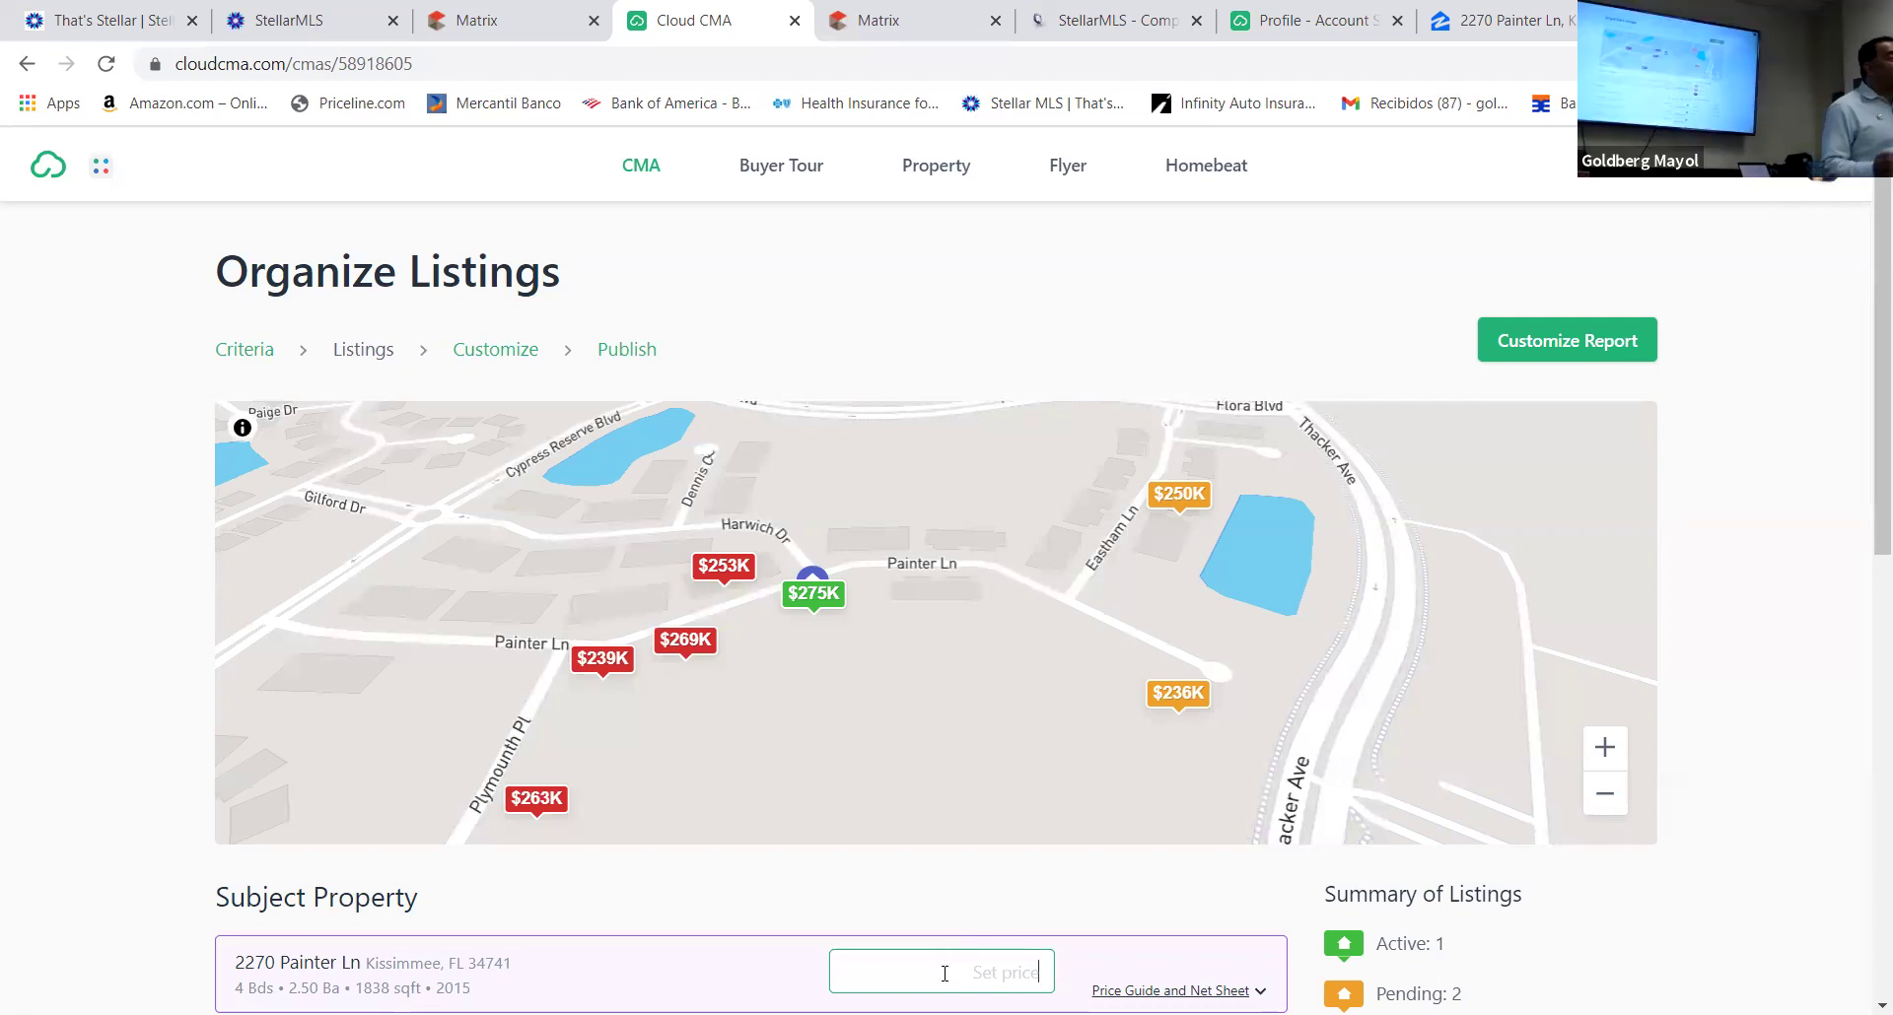
Give the subject property a set price of 270000 and scroll down to the comparables
text(270000)
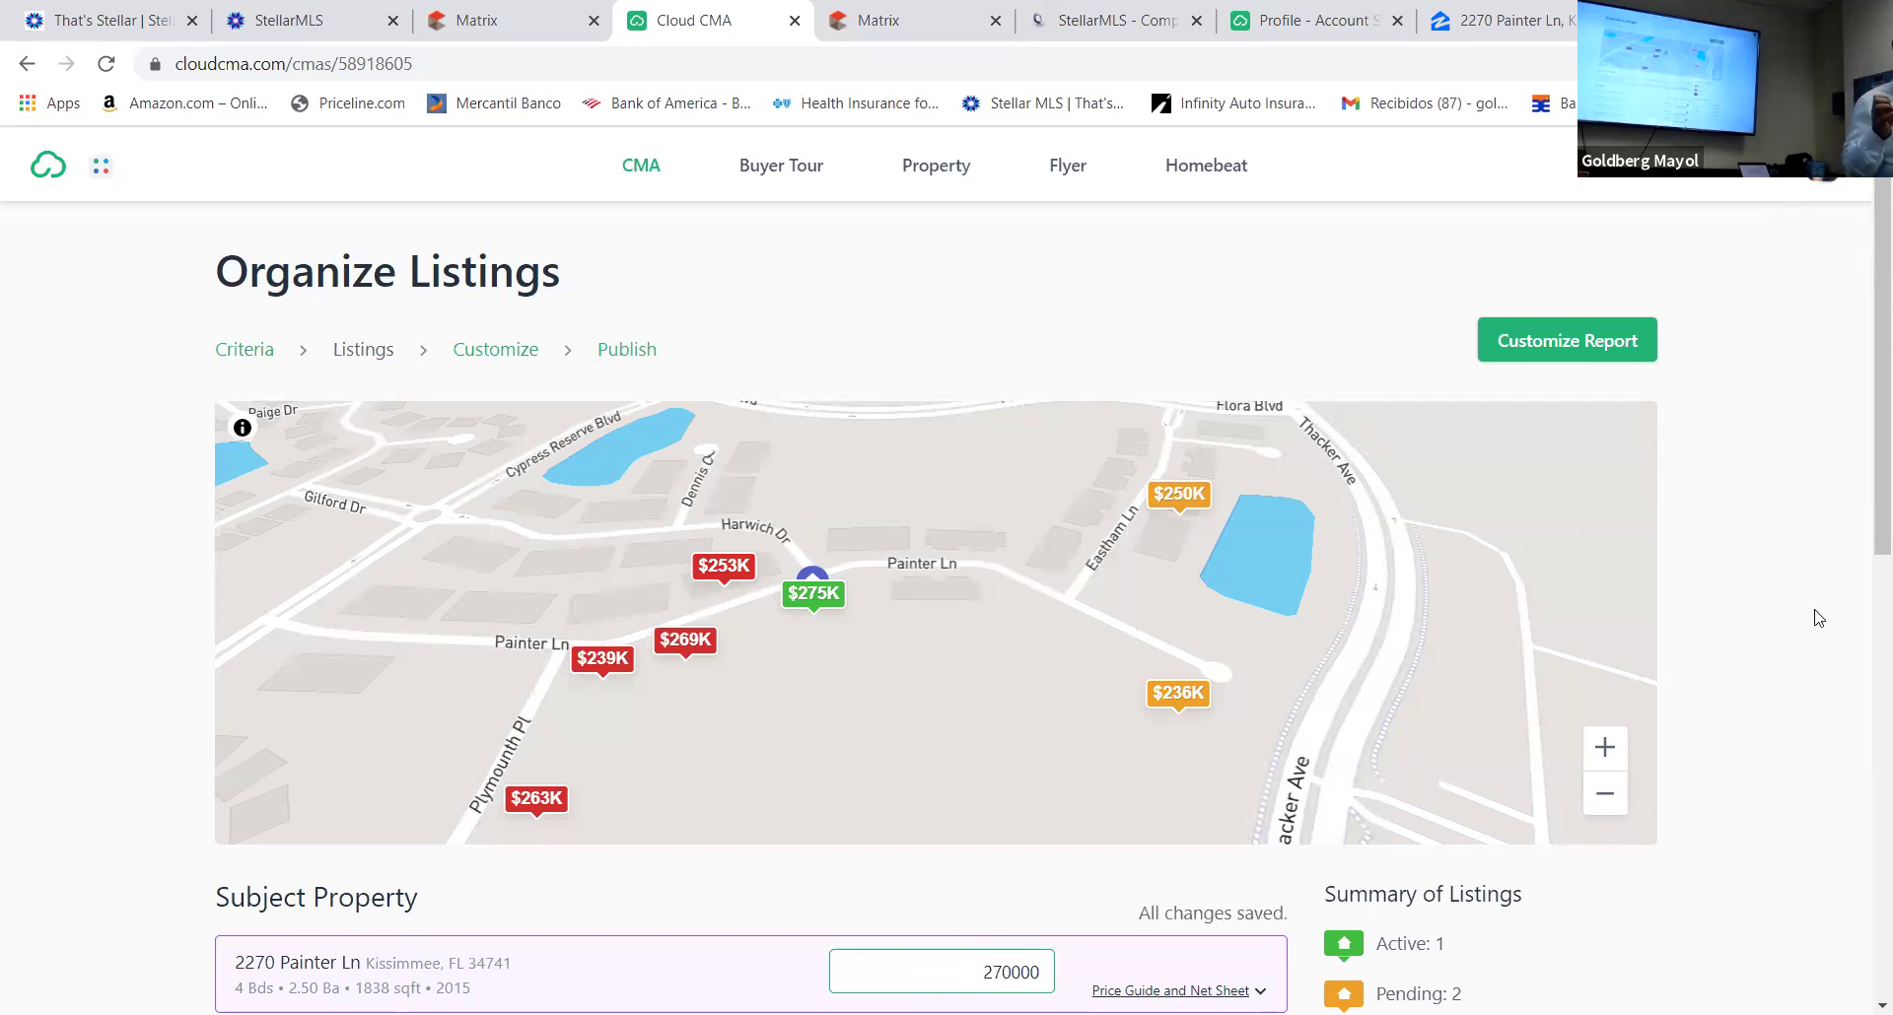
drag(1865, 522, 1866, 737)
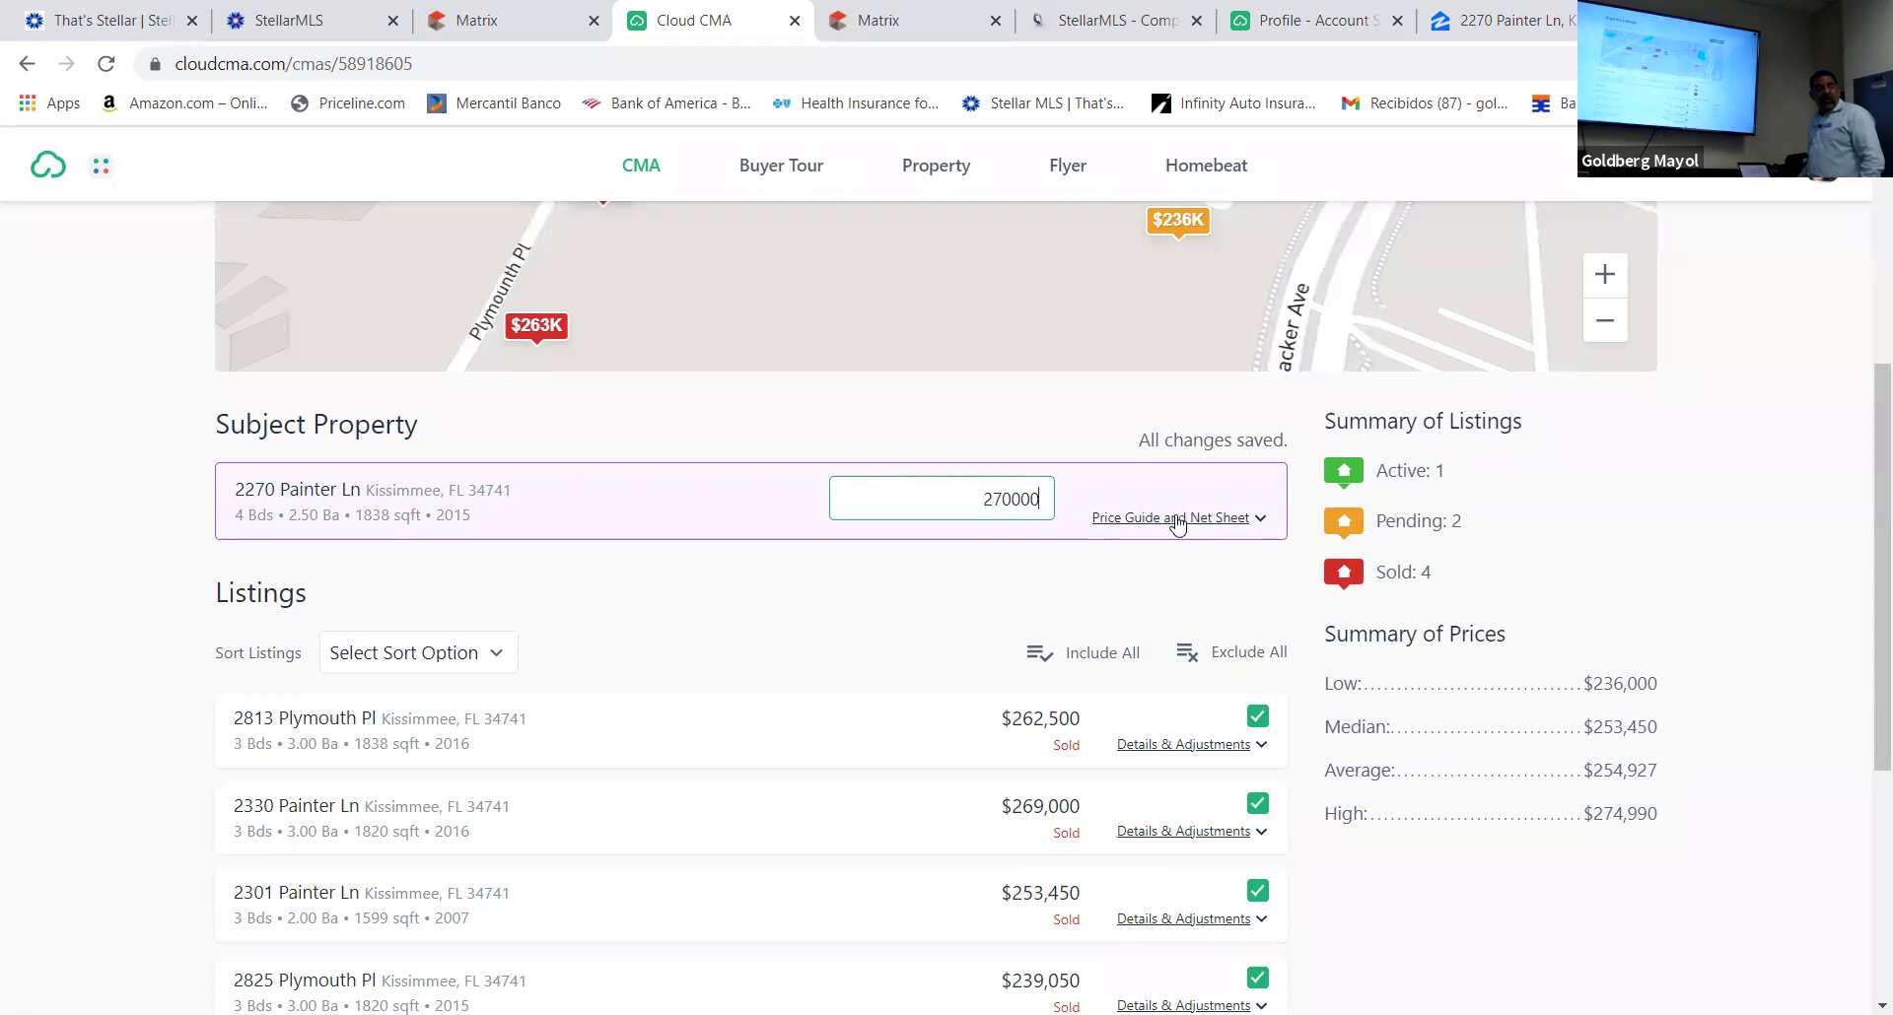
Show the price guide and net sheet and add a $250 'title search' expense
click(1180, 518)
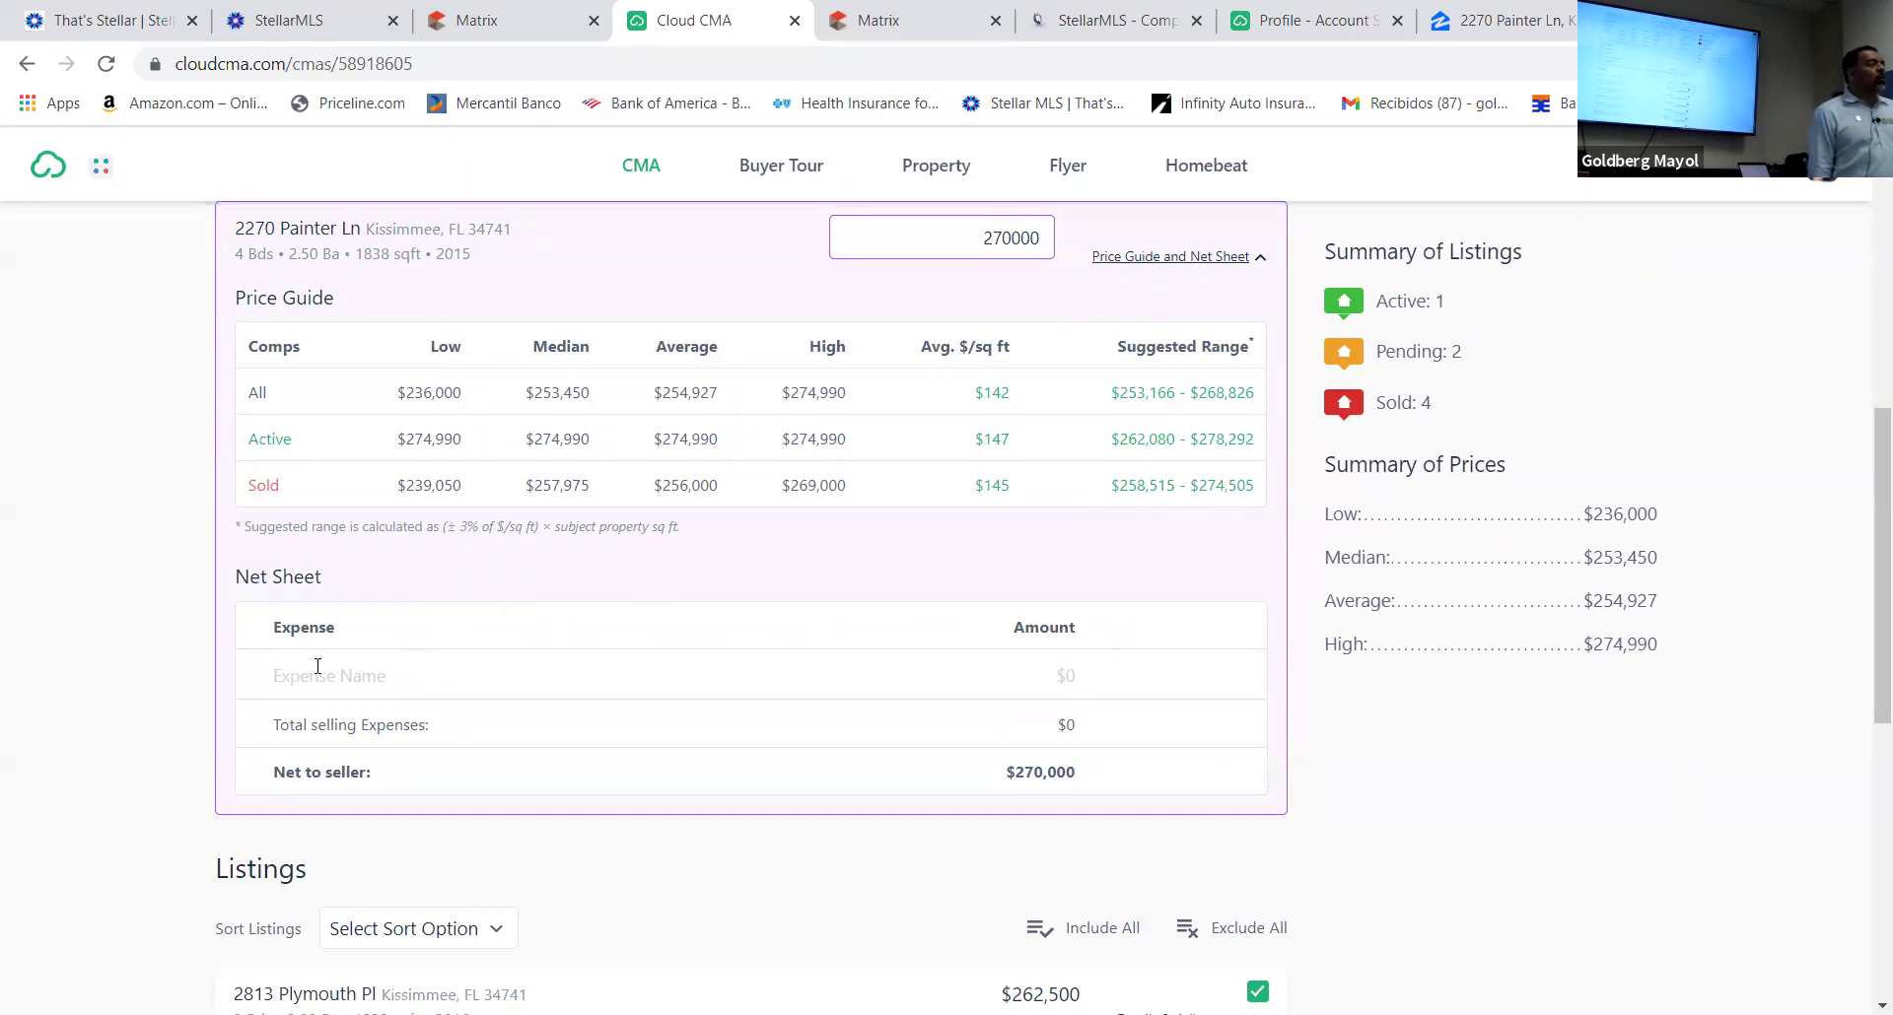
click(298, 676)
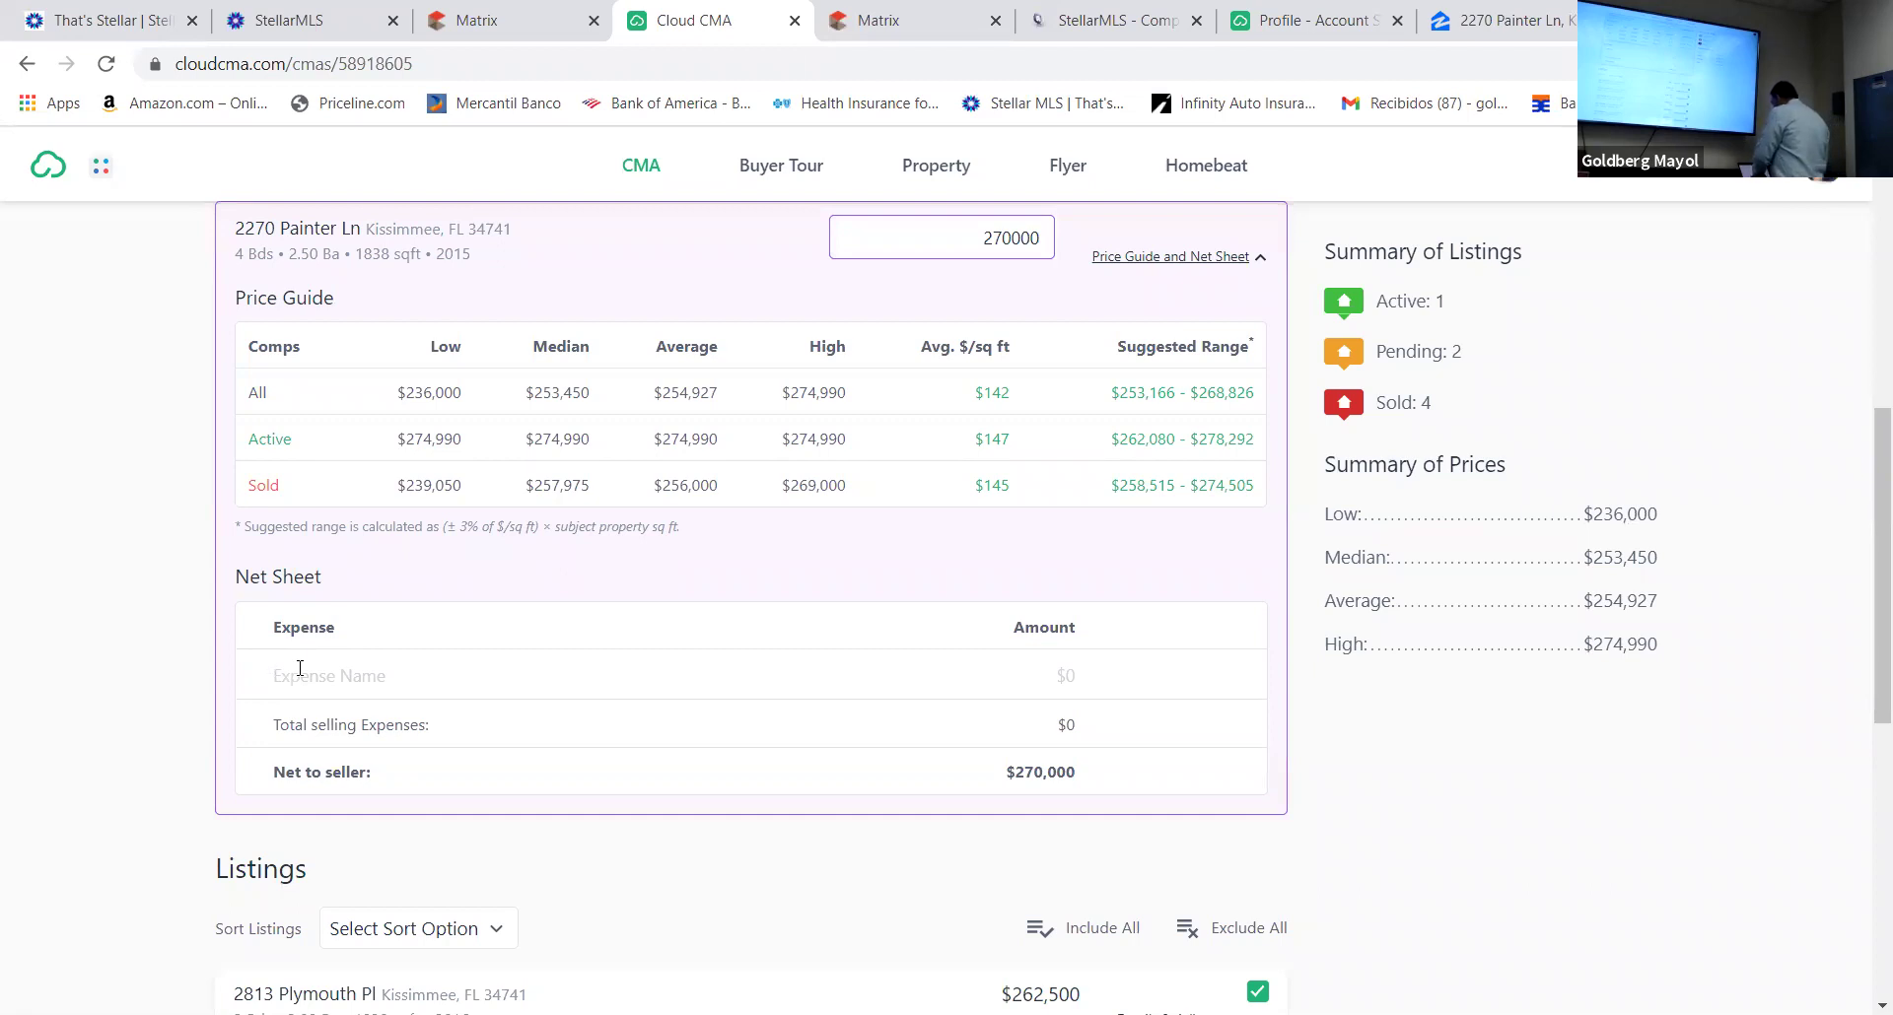
text(titl)
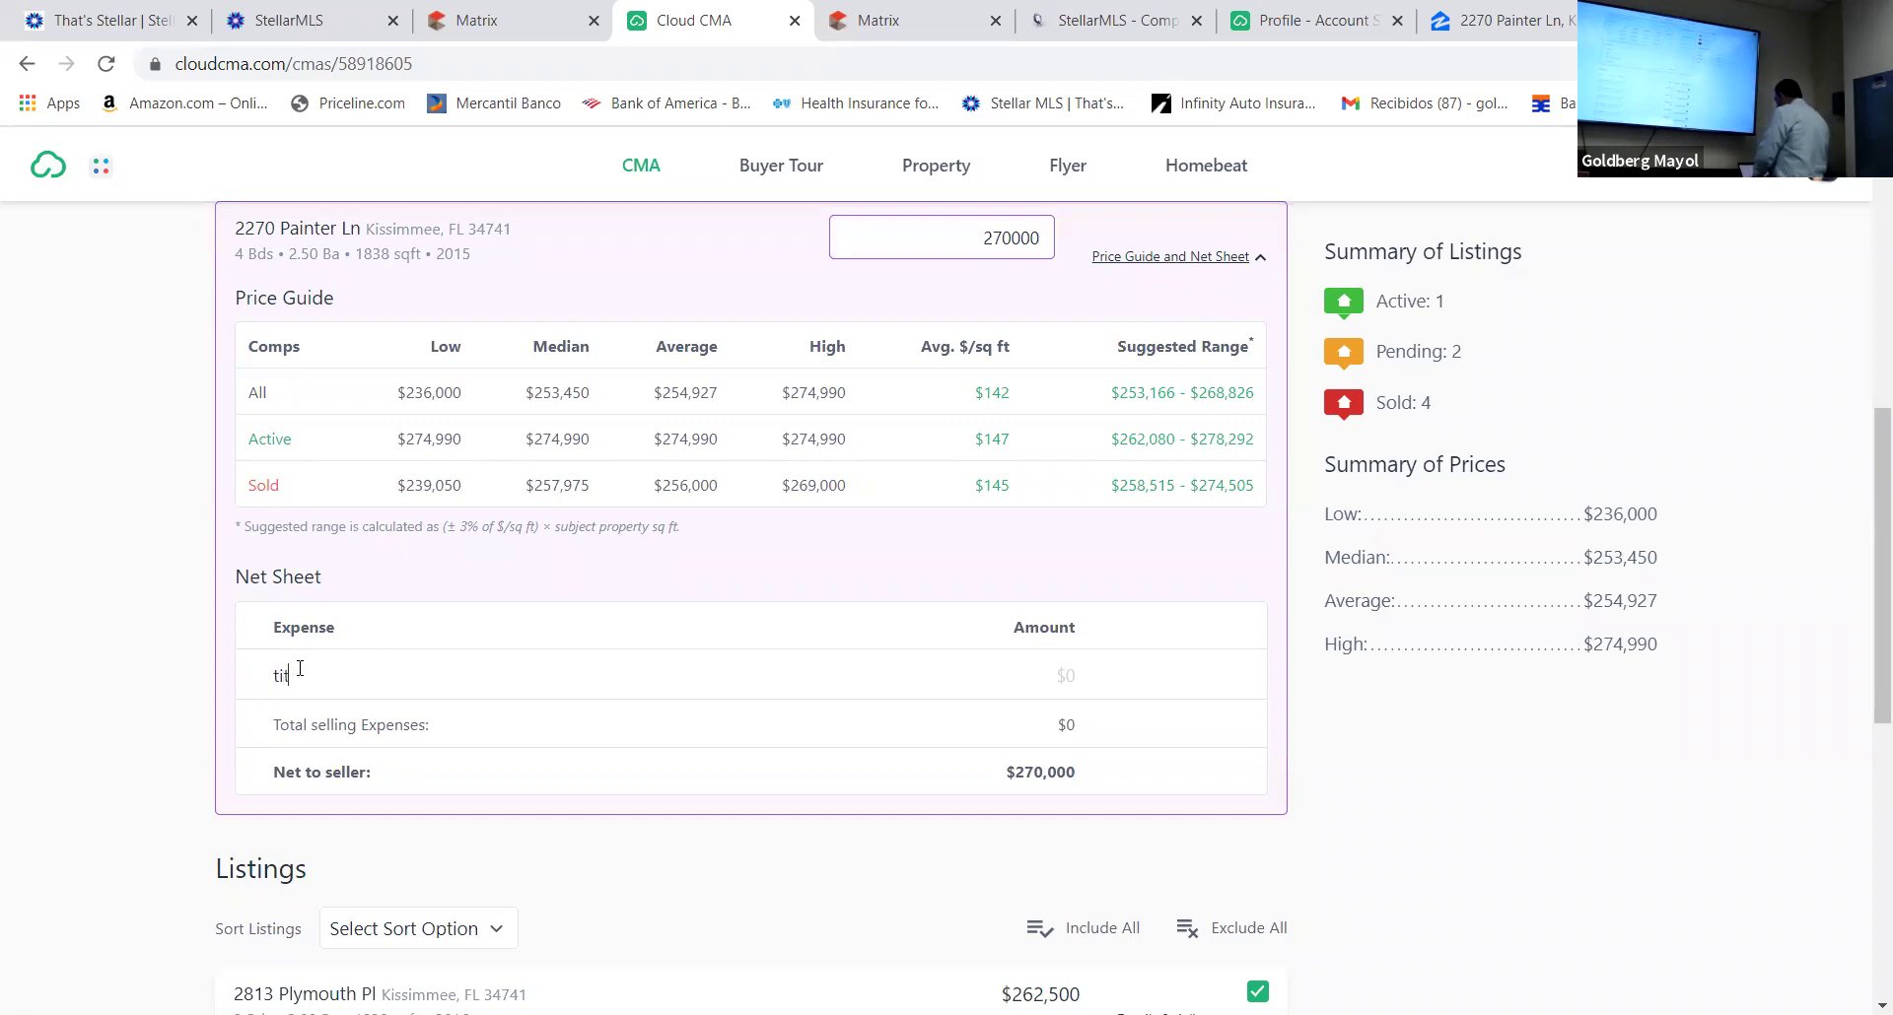
text(e search)
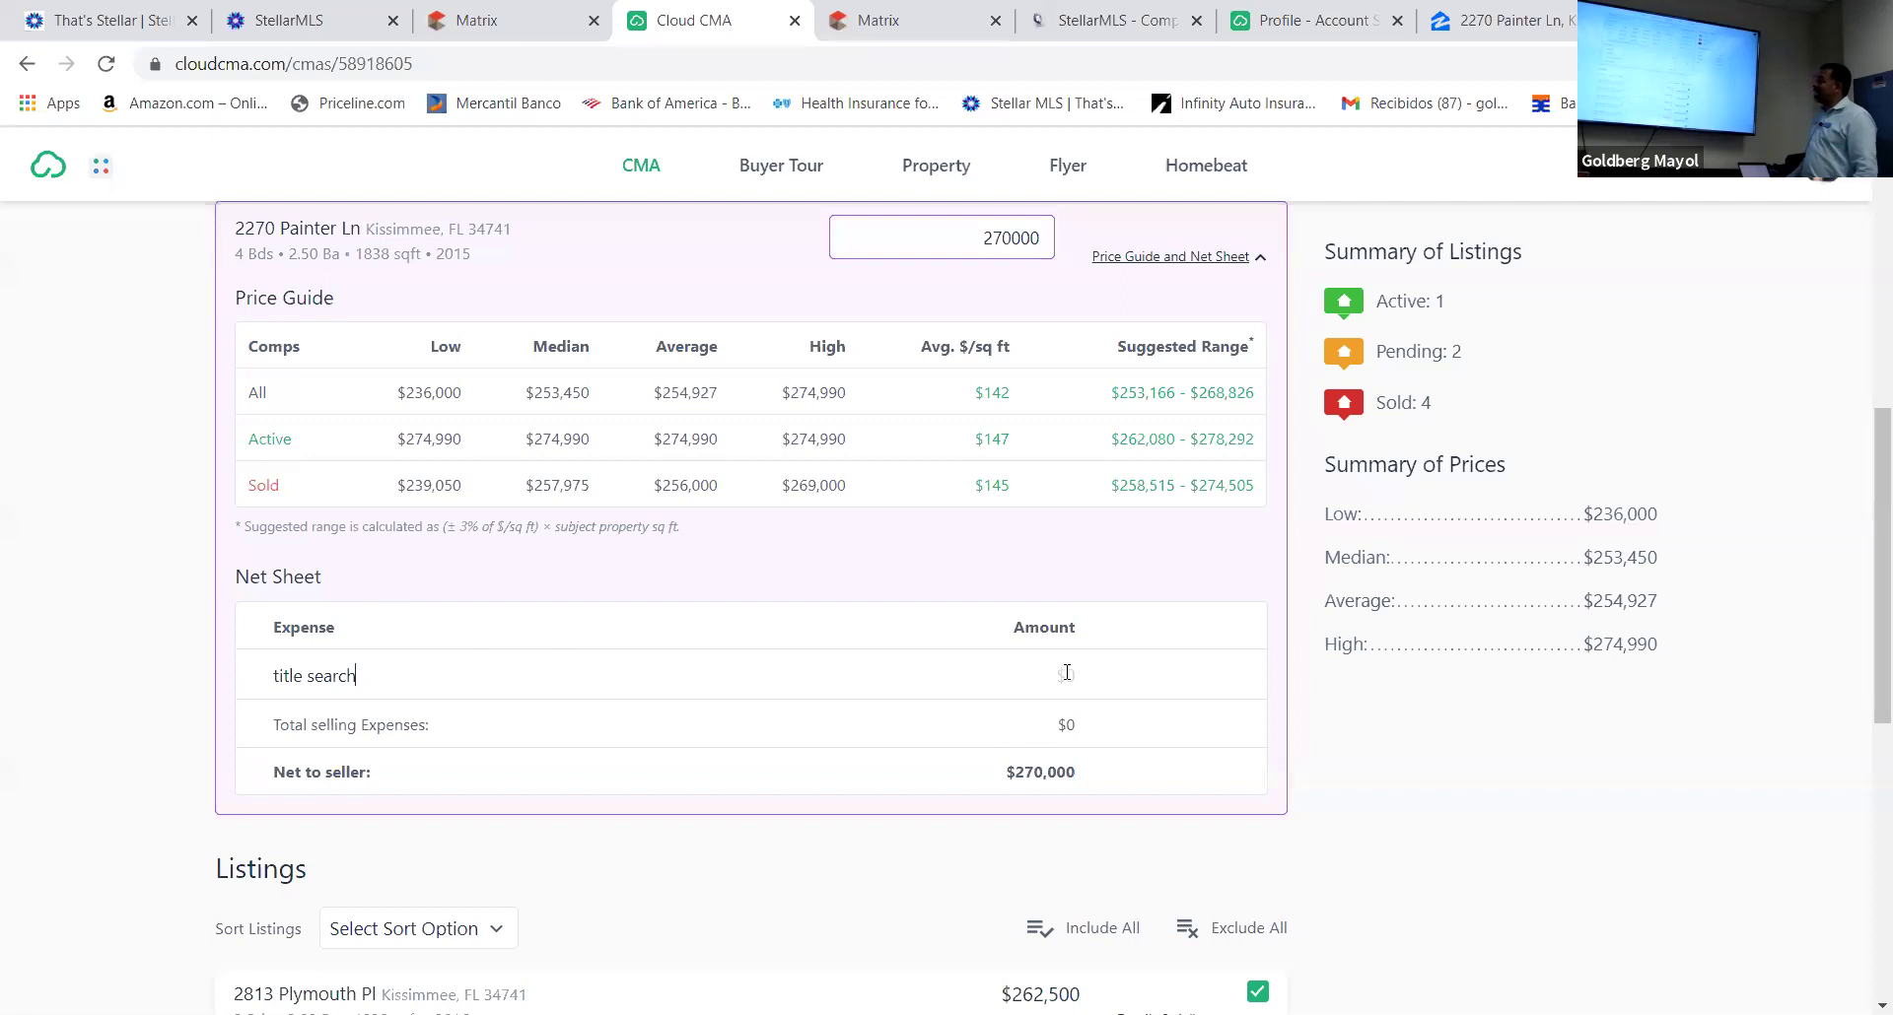
click(1067, 672)
text(250)
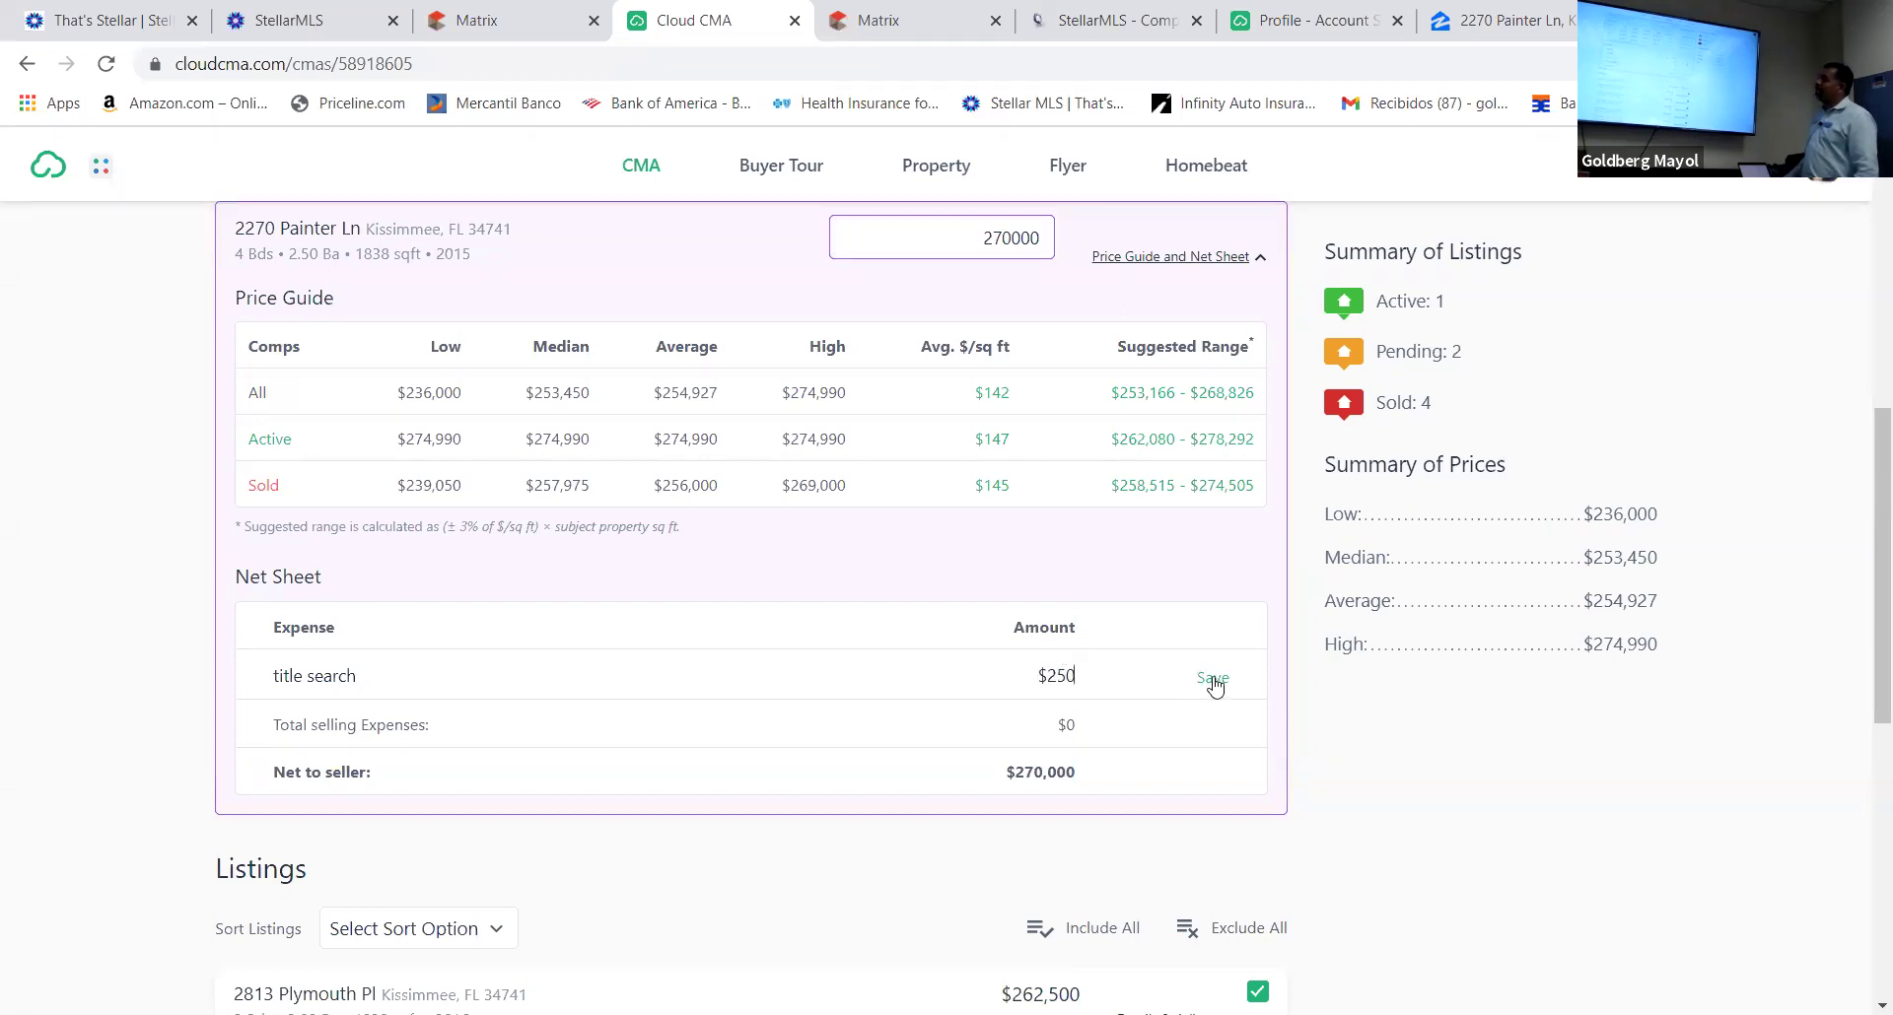
click(1212, 678)
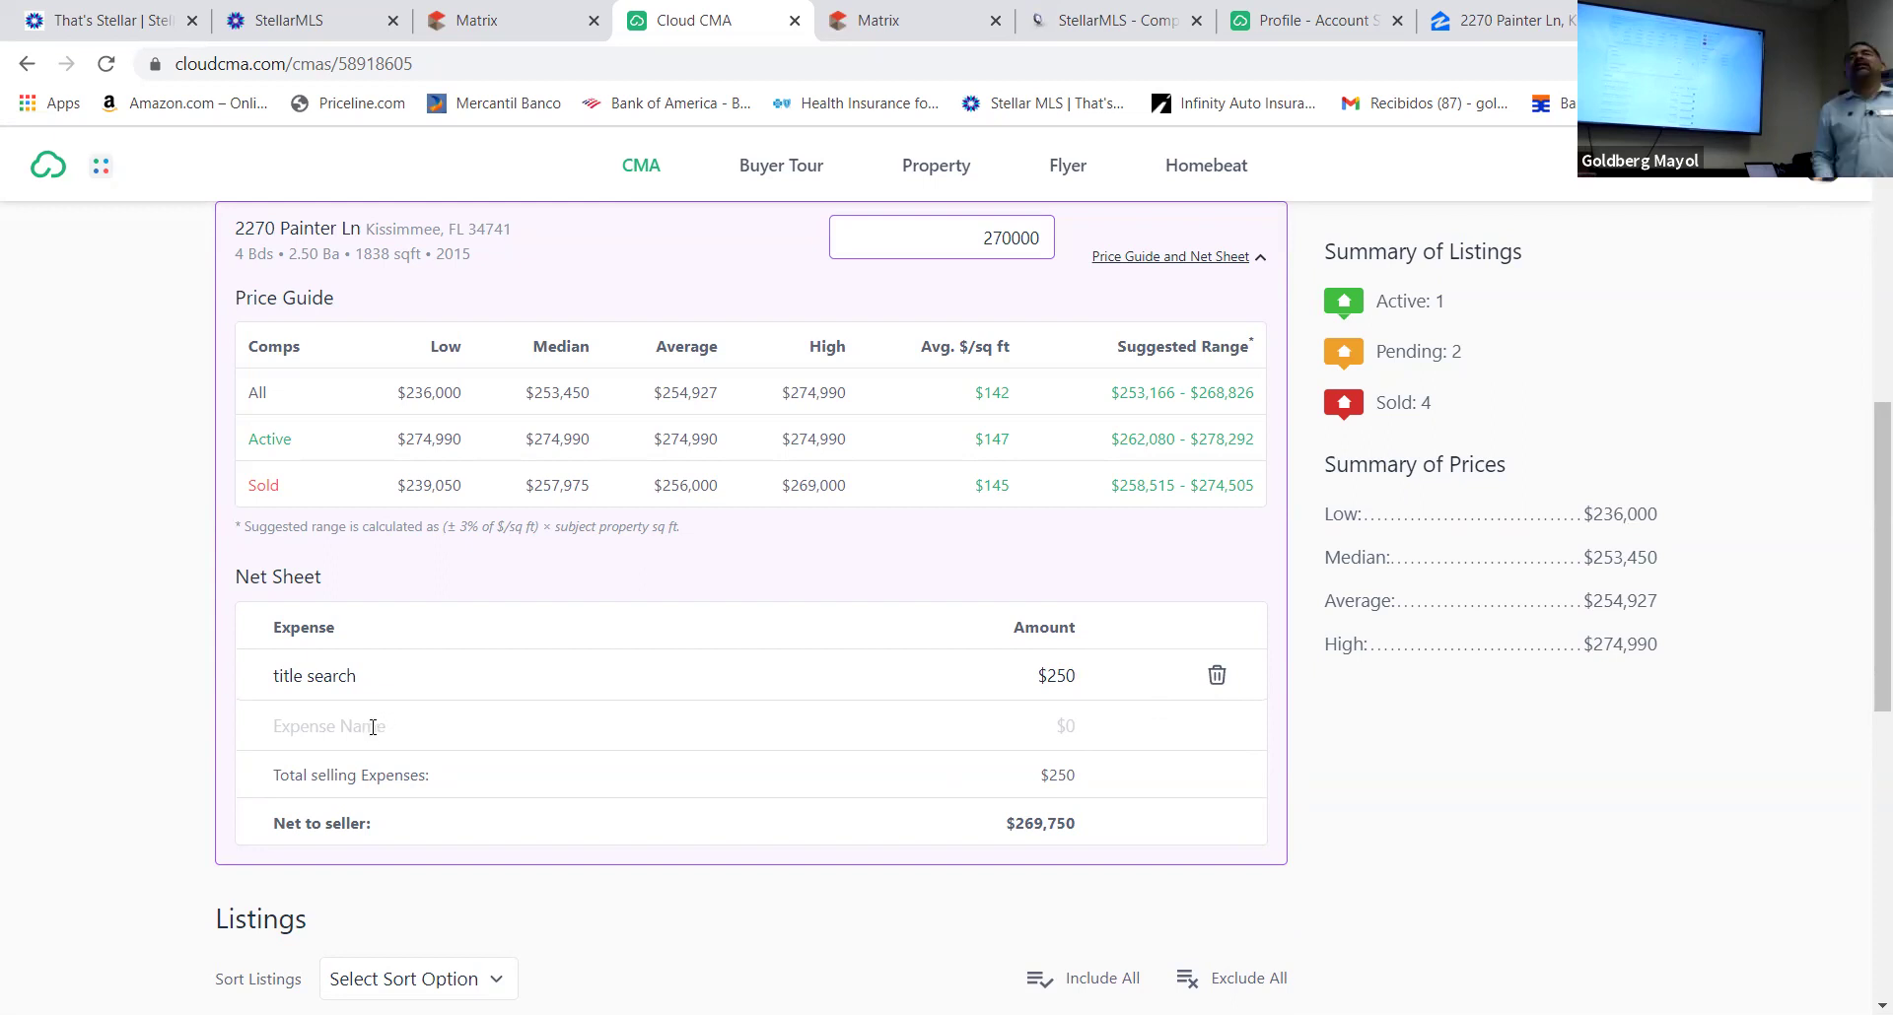
click(375, 728)
Add a 'Real Estate commission' expense of $16,200, leaving $253,550 net to seller
text(rea)
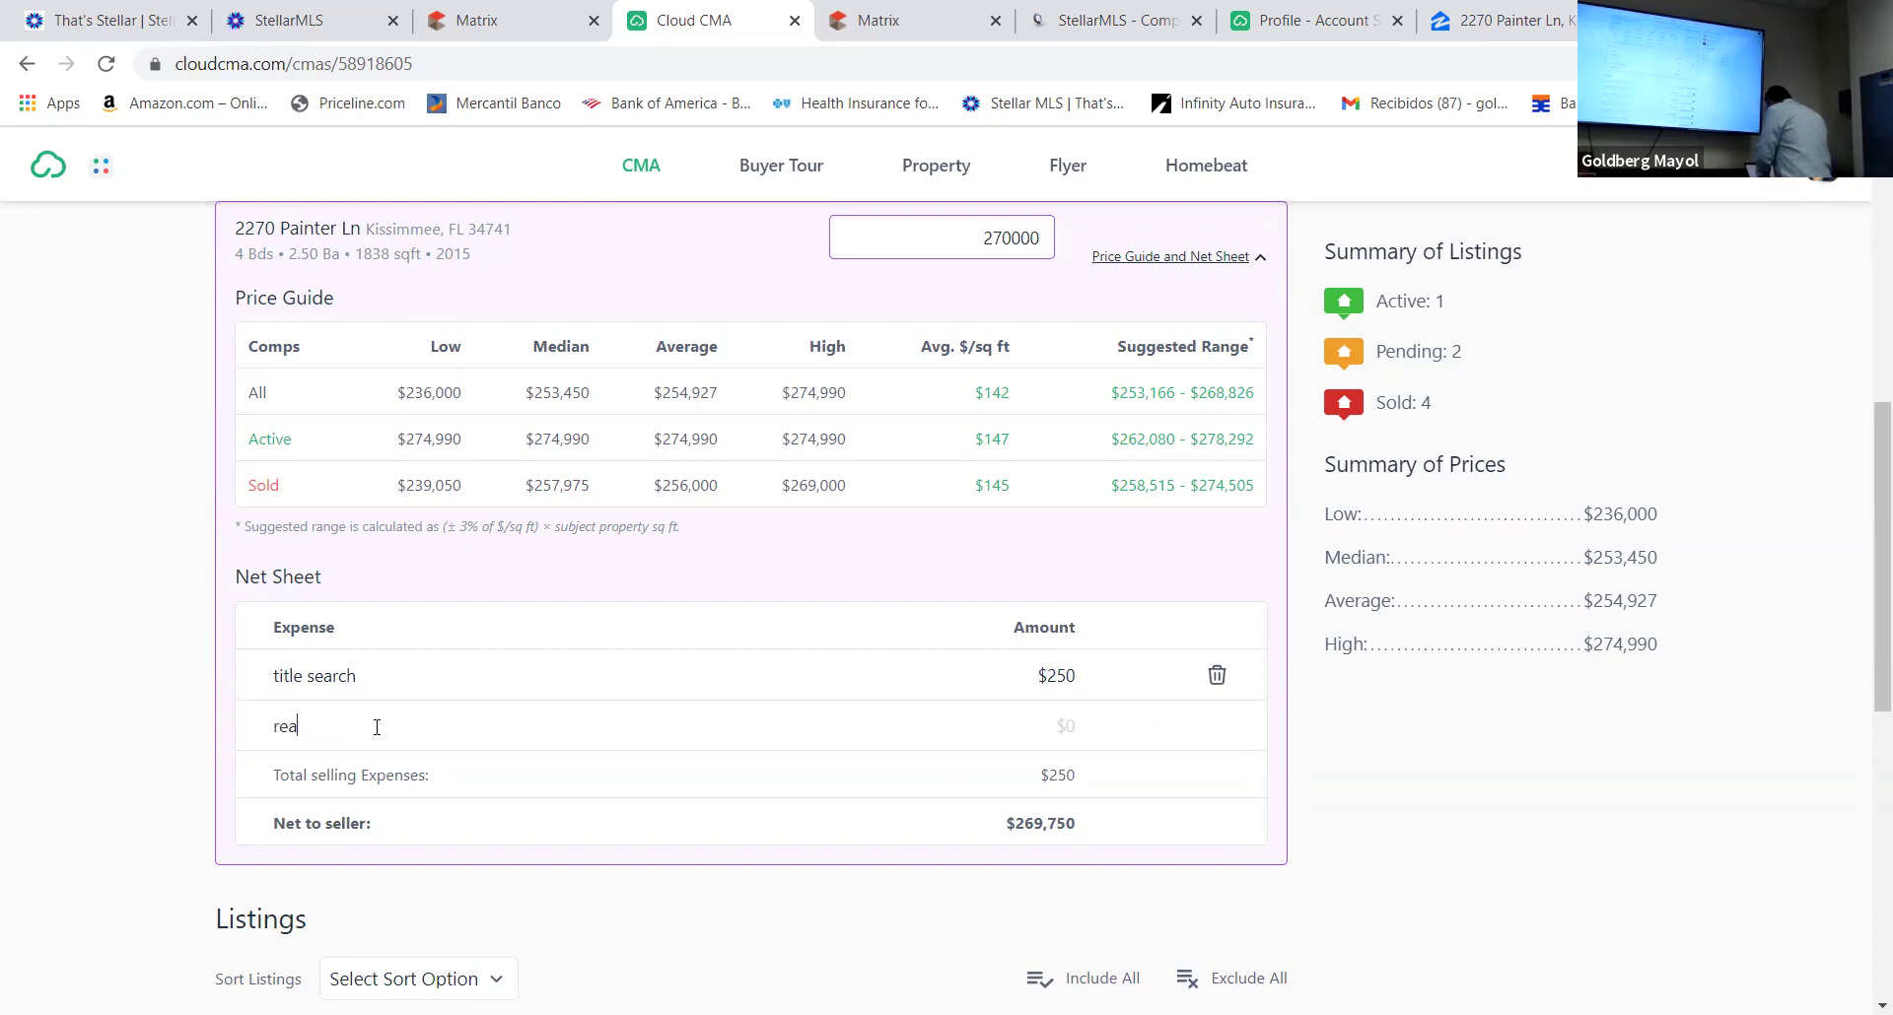
key(BackSpace)
key(BackSpace)
key(BackSpace)
text(Real)
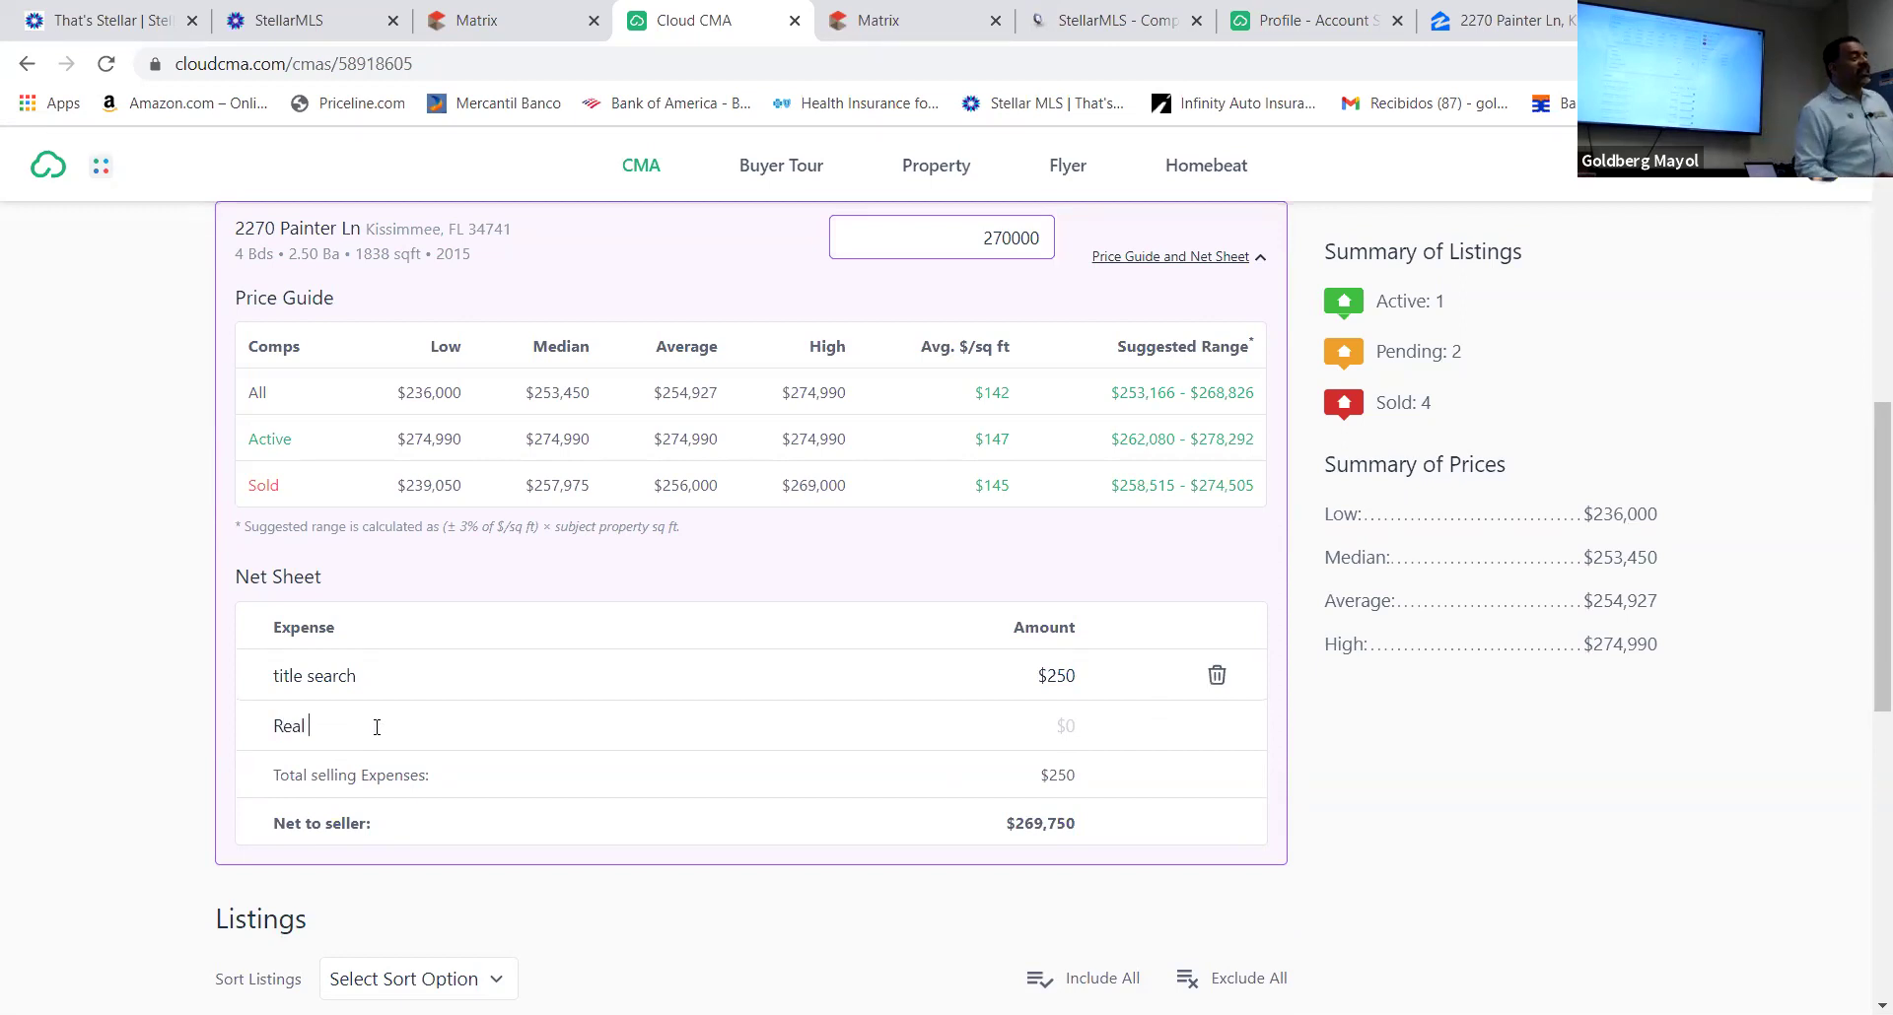
text( Estata)
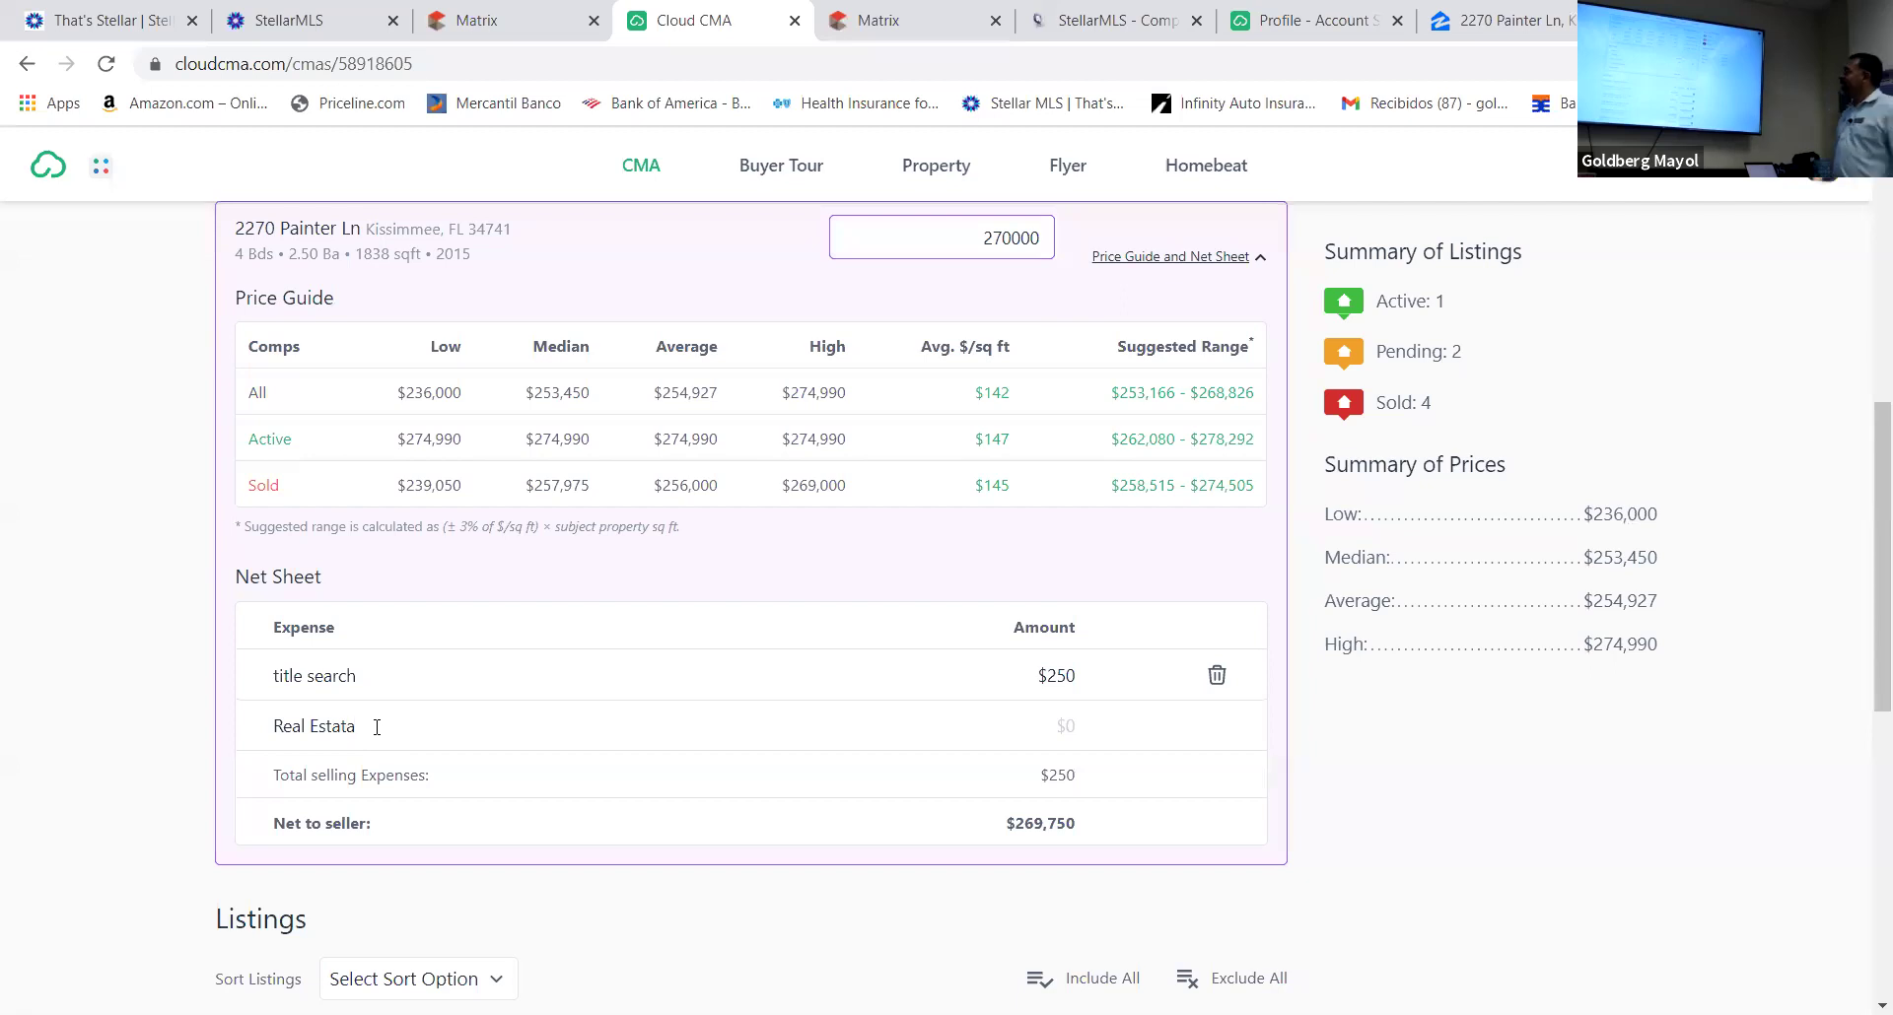
key(BackSpace)
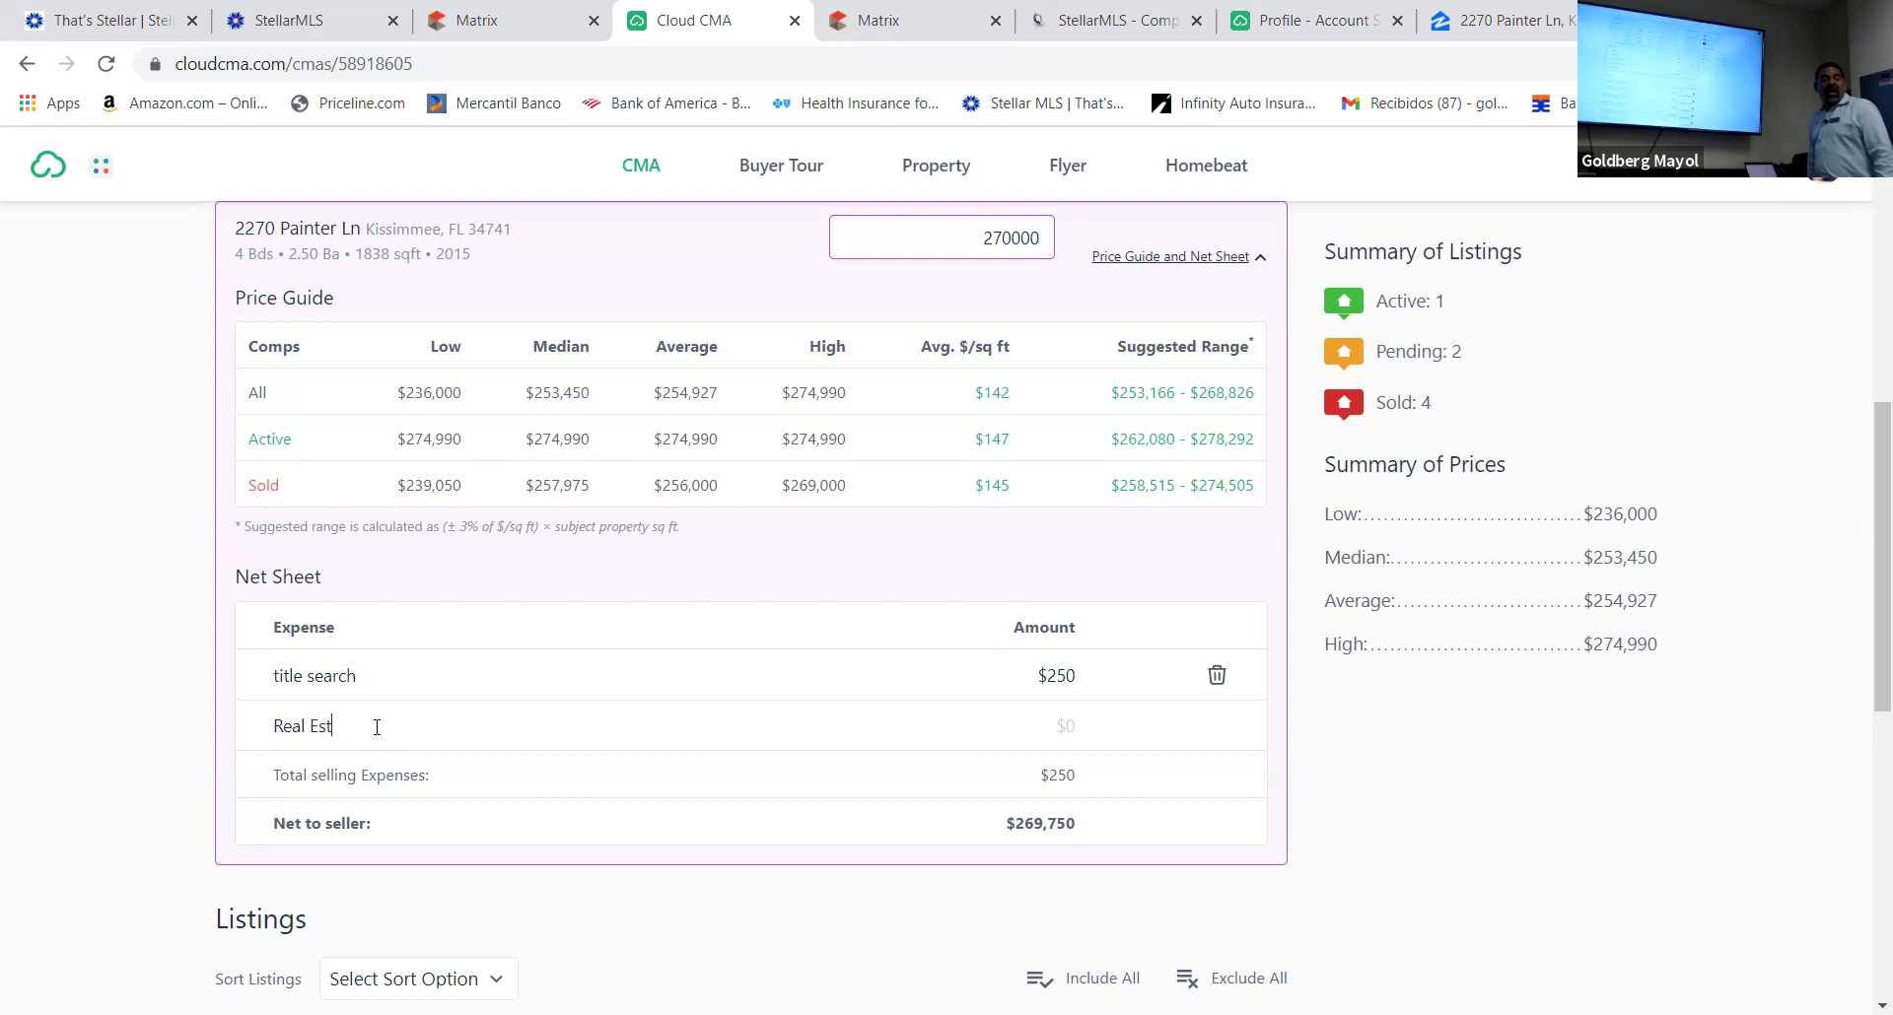
text(eta)
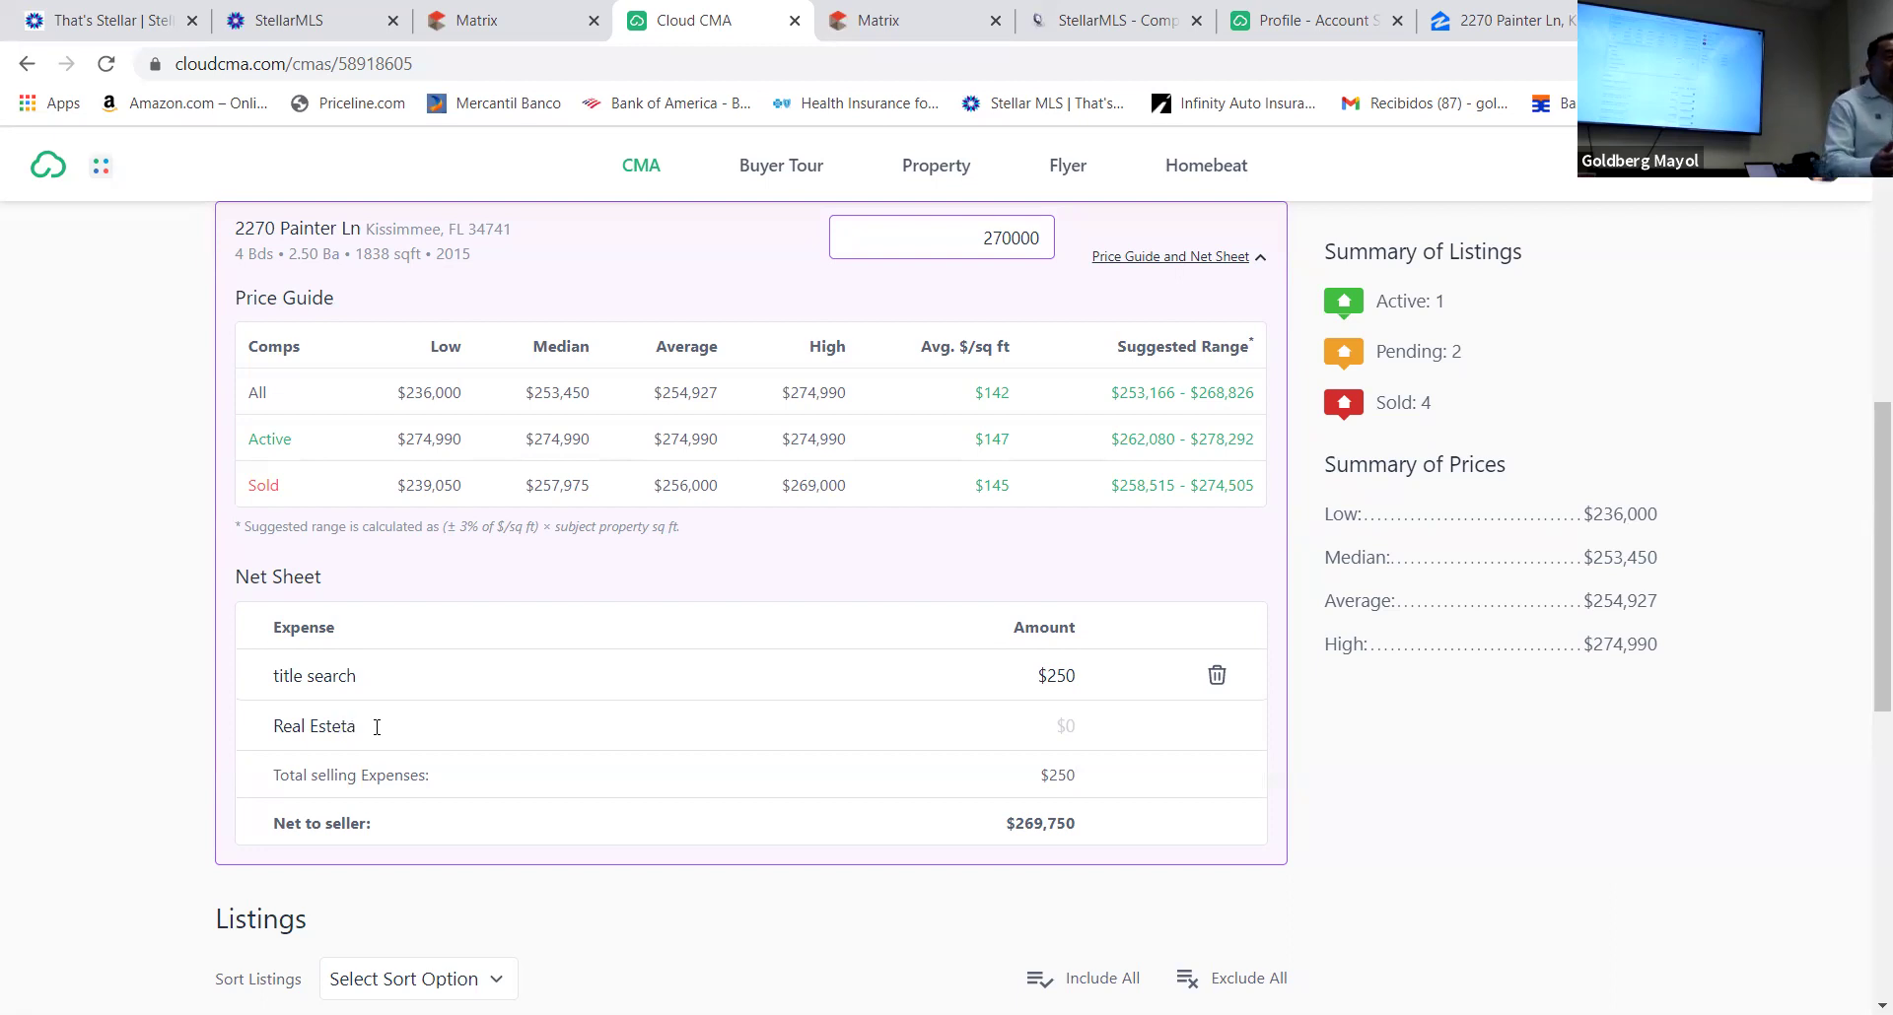
key(BackSpace)
key(BackSpace)
key(BackSpace)
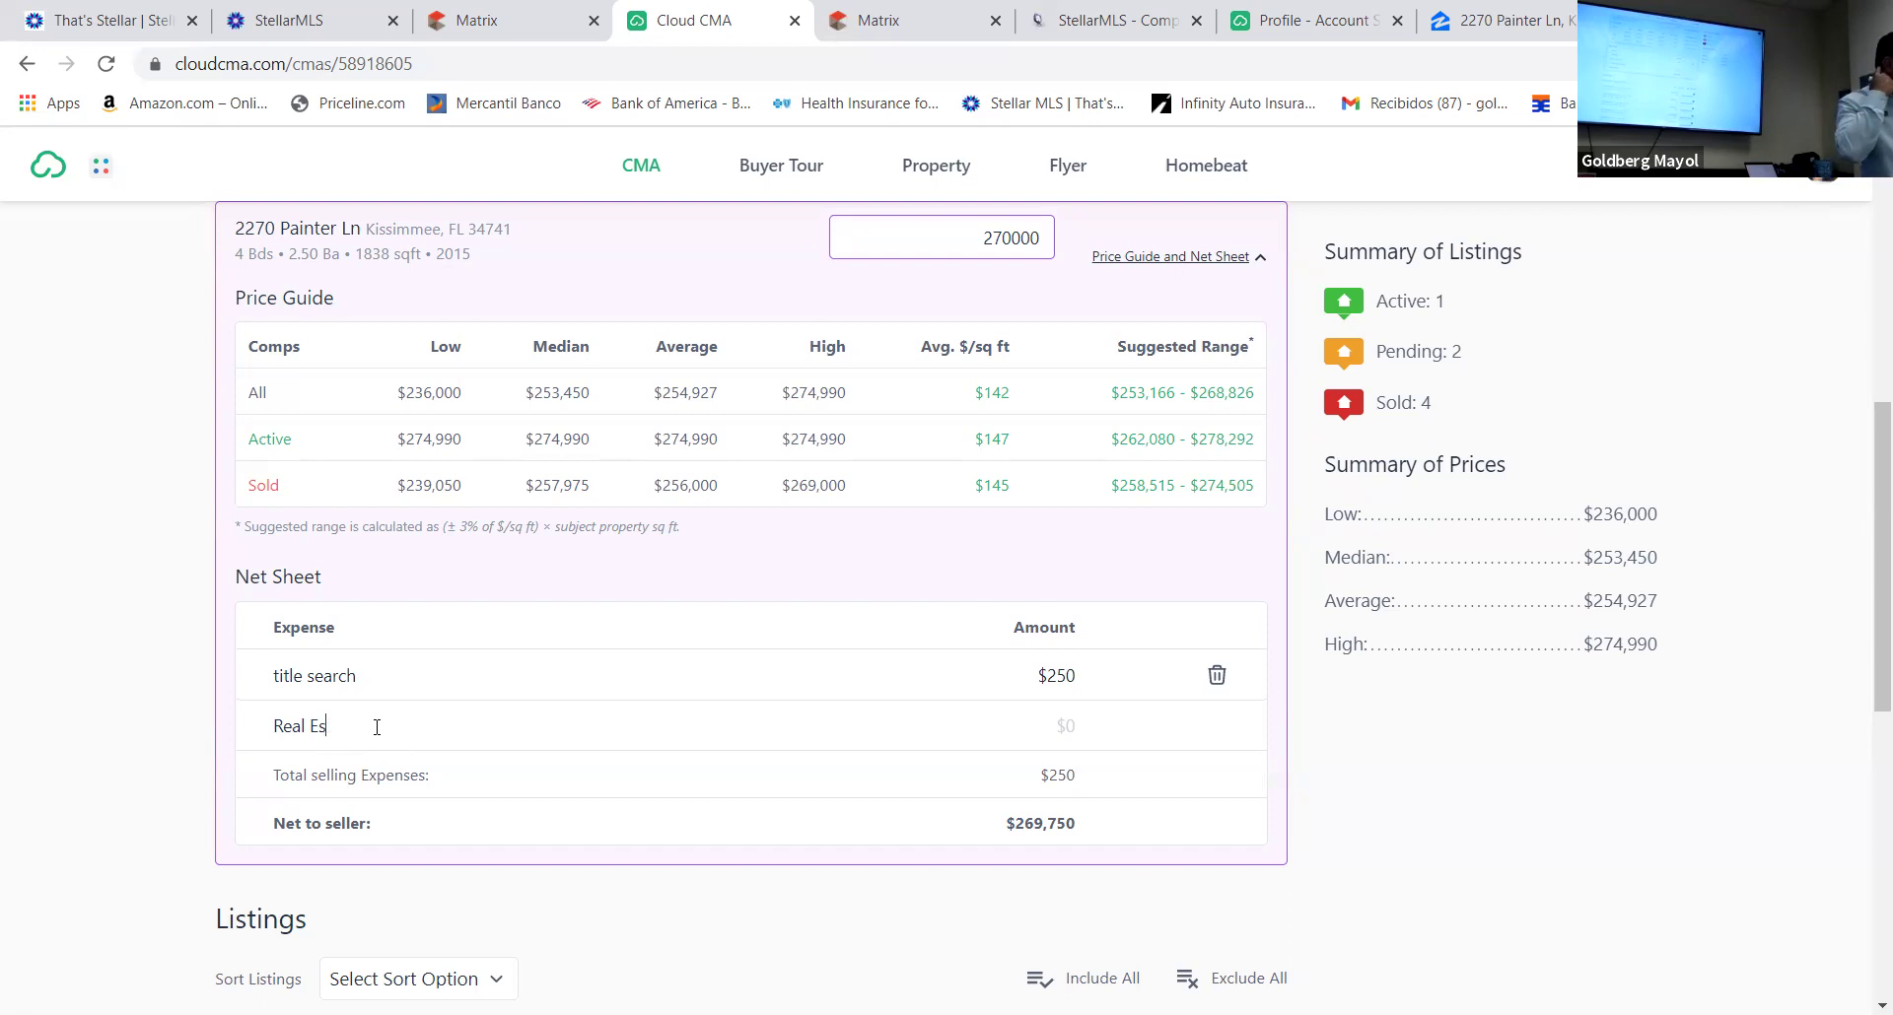
text(tate)
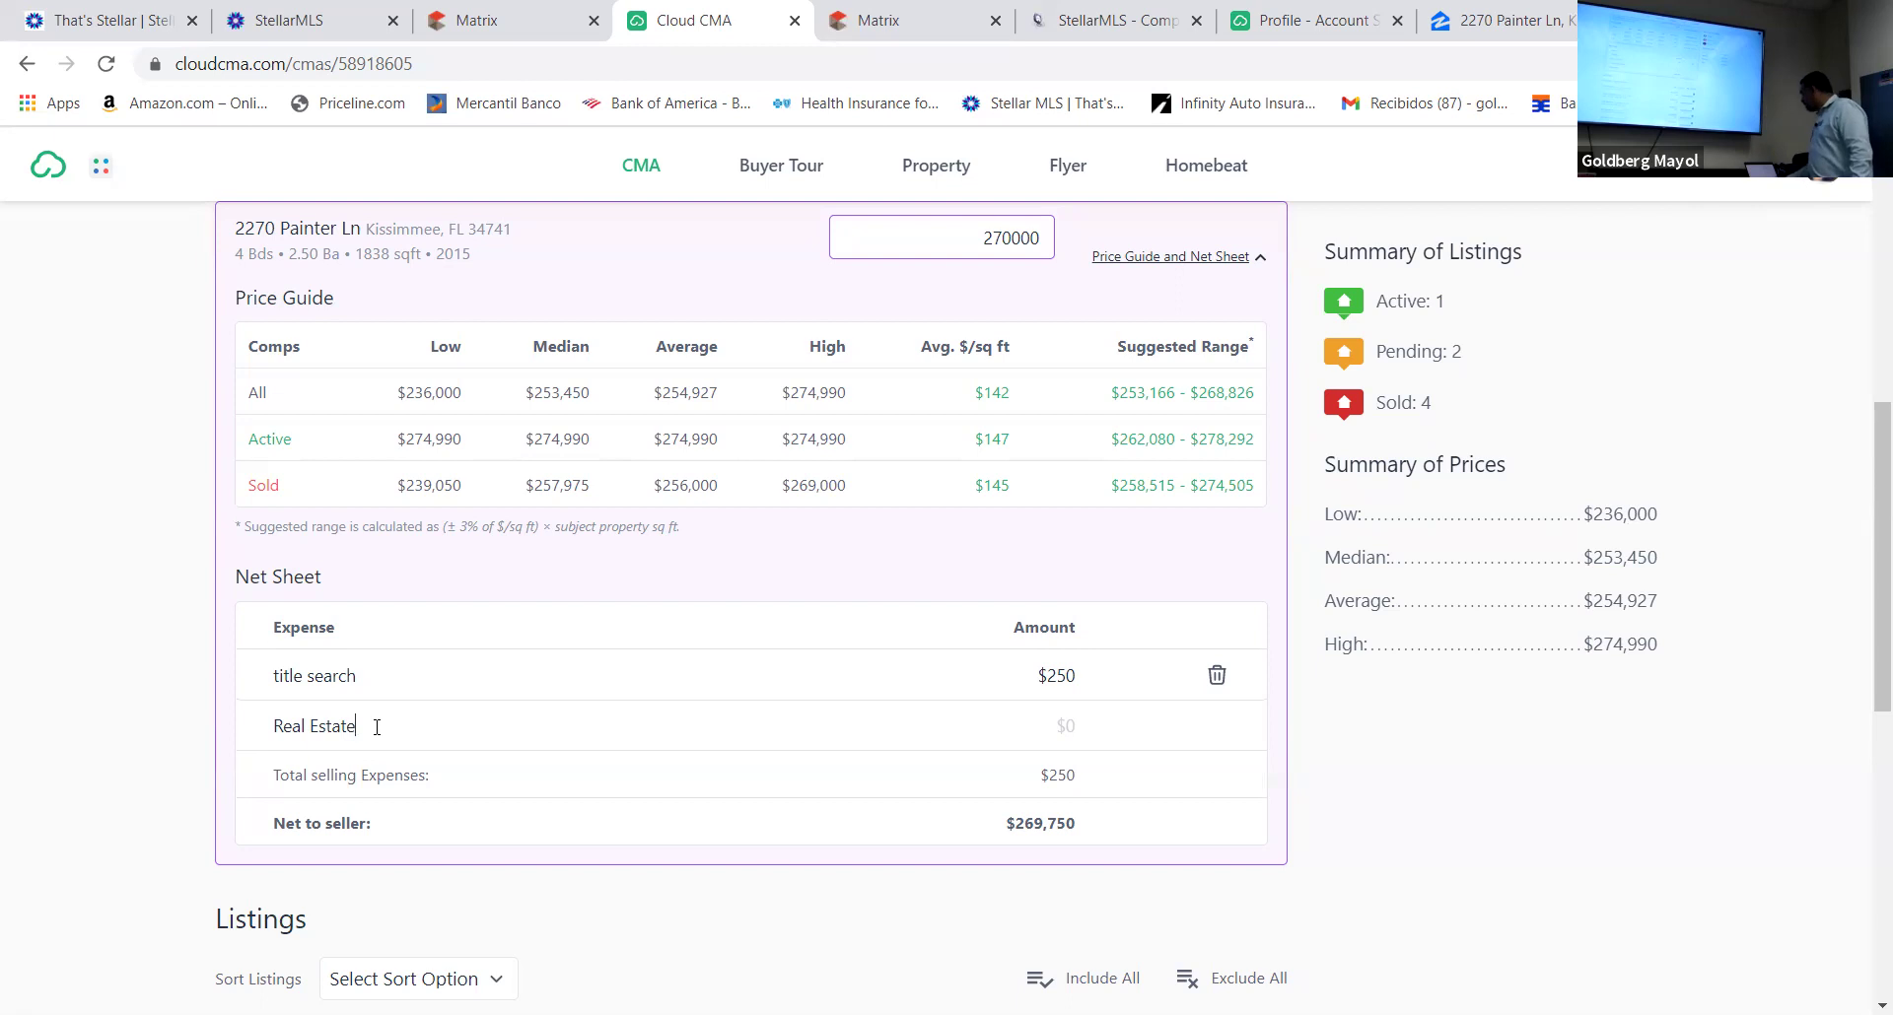
text(commission)
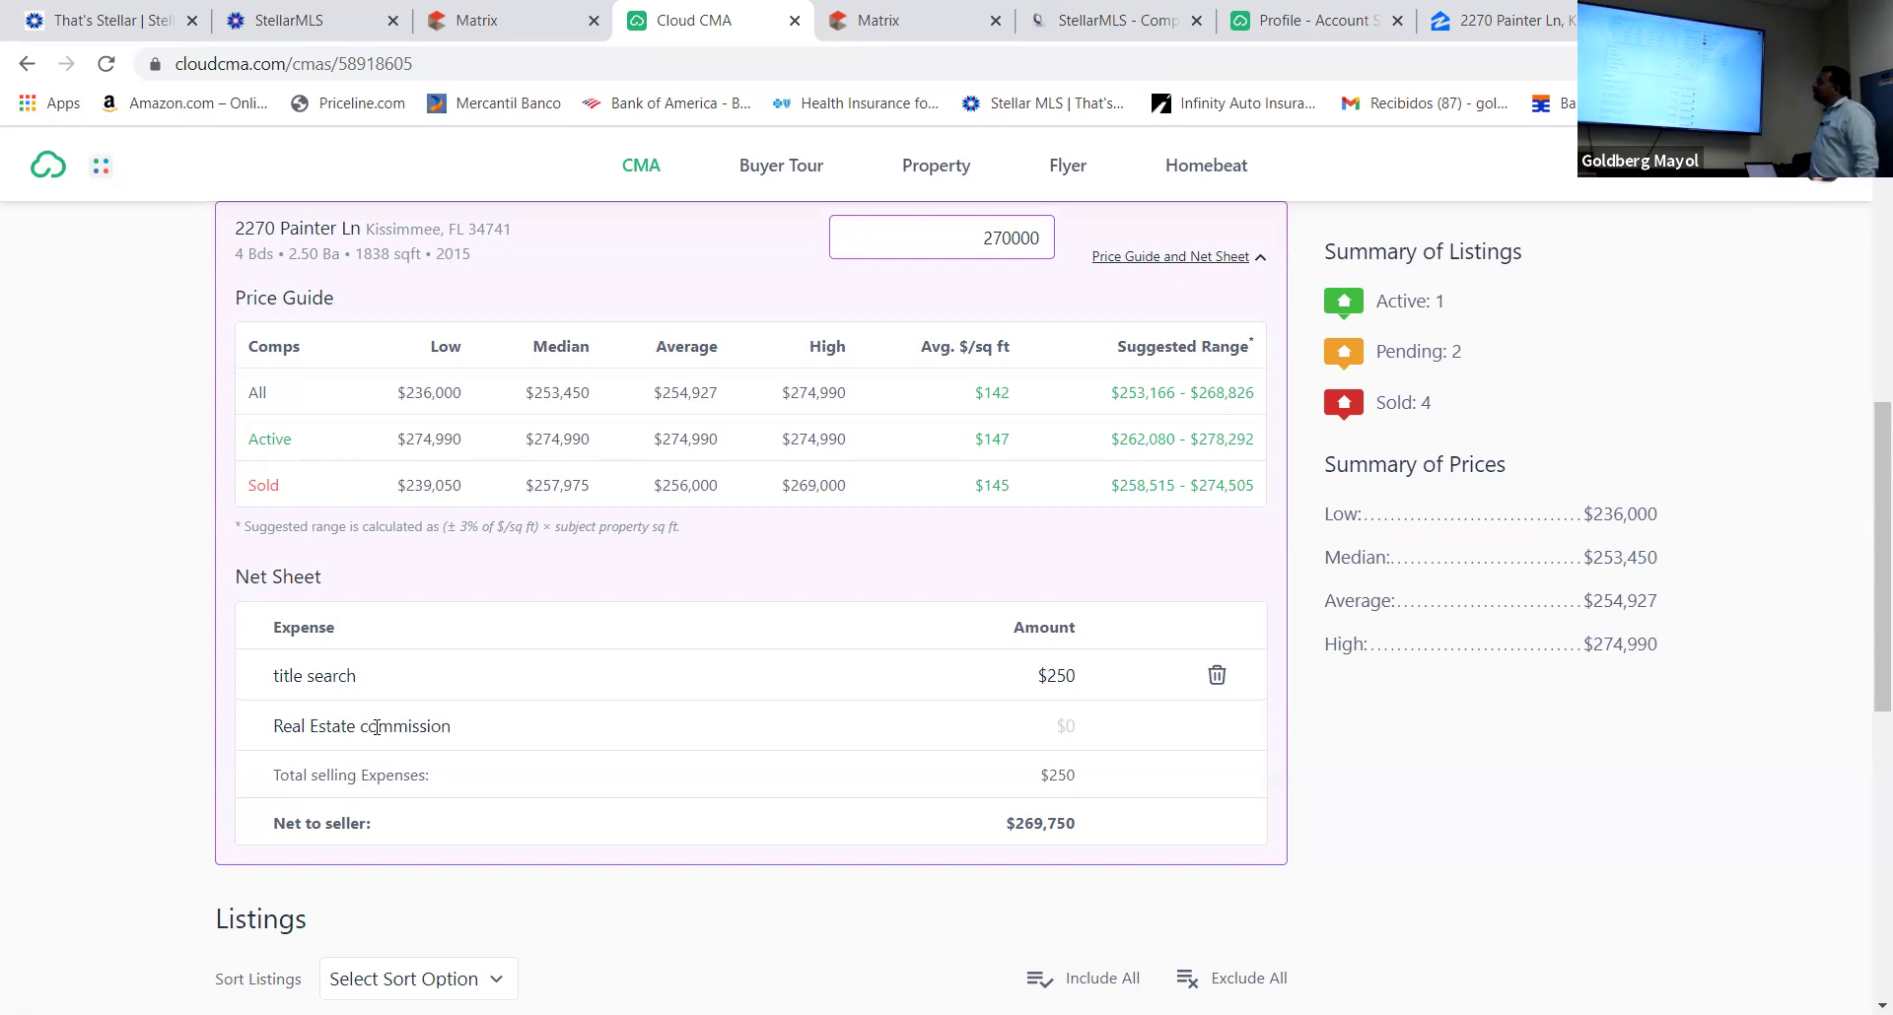
click(1050, 728)
text(.2)
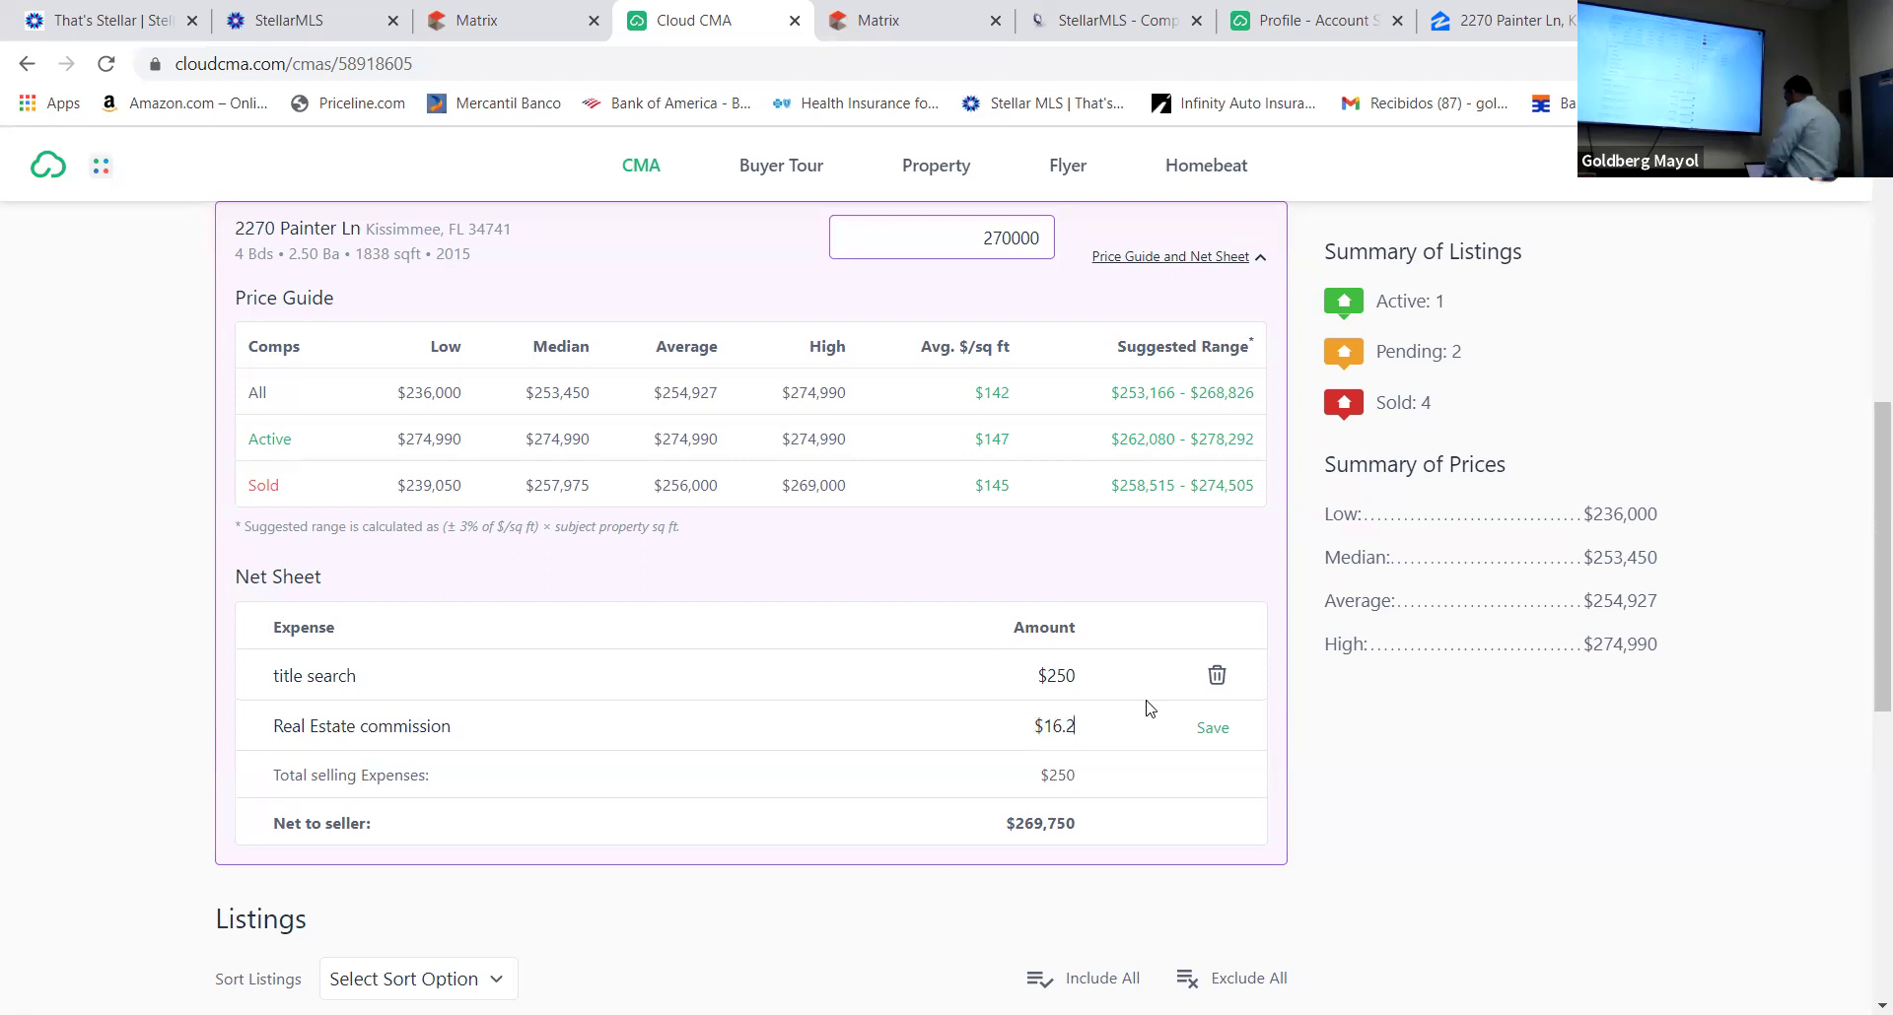
key(BackSpace)
key(BackSpace)
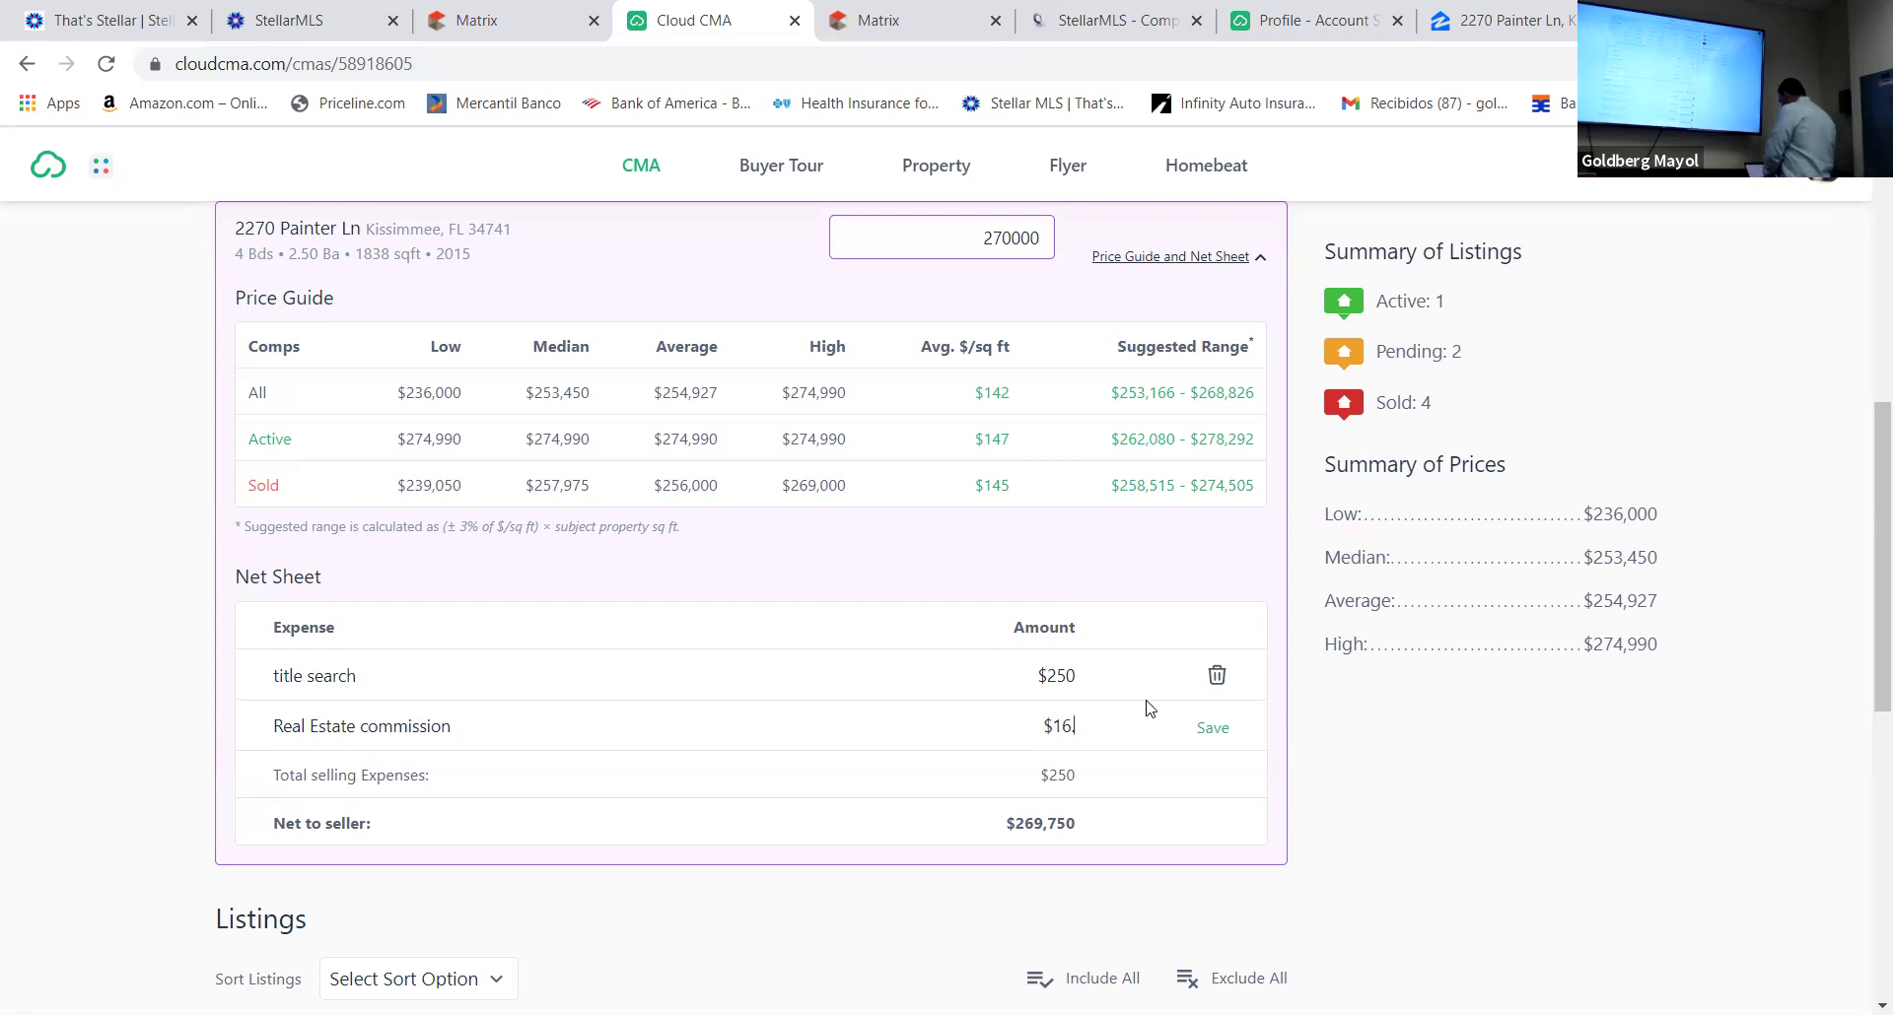
text(200)
click(1217, 729)
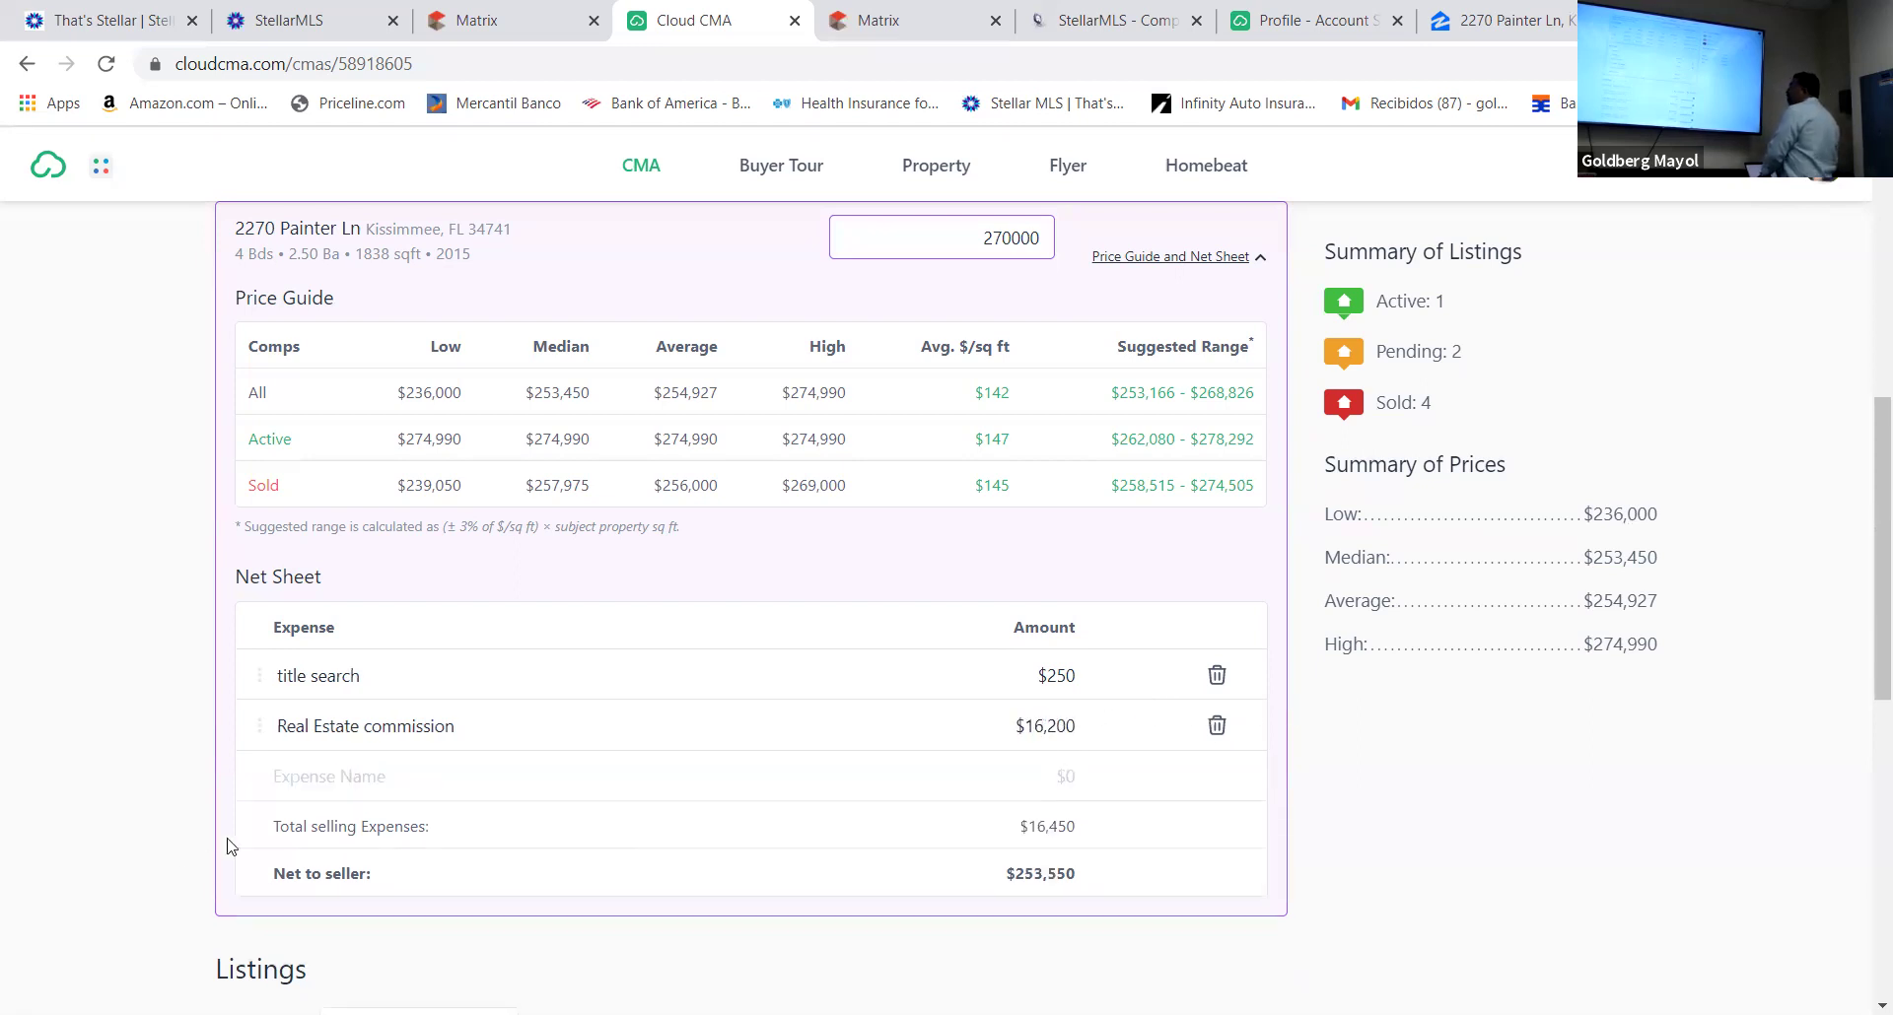
click(319, 783)
Add a 'Municipal lien search' expense of $120 to the net sheet
text(Municipal)
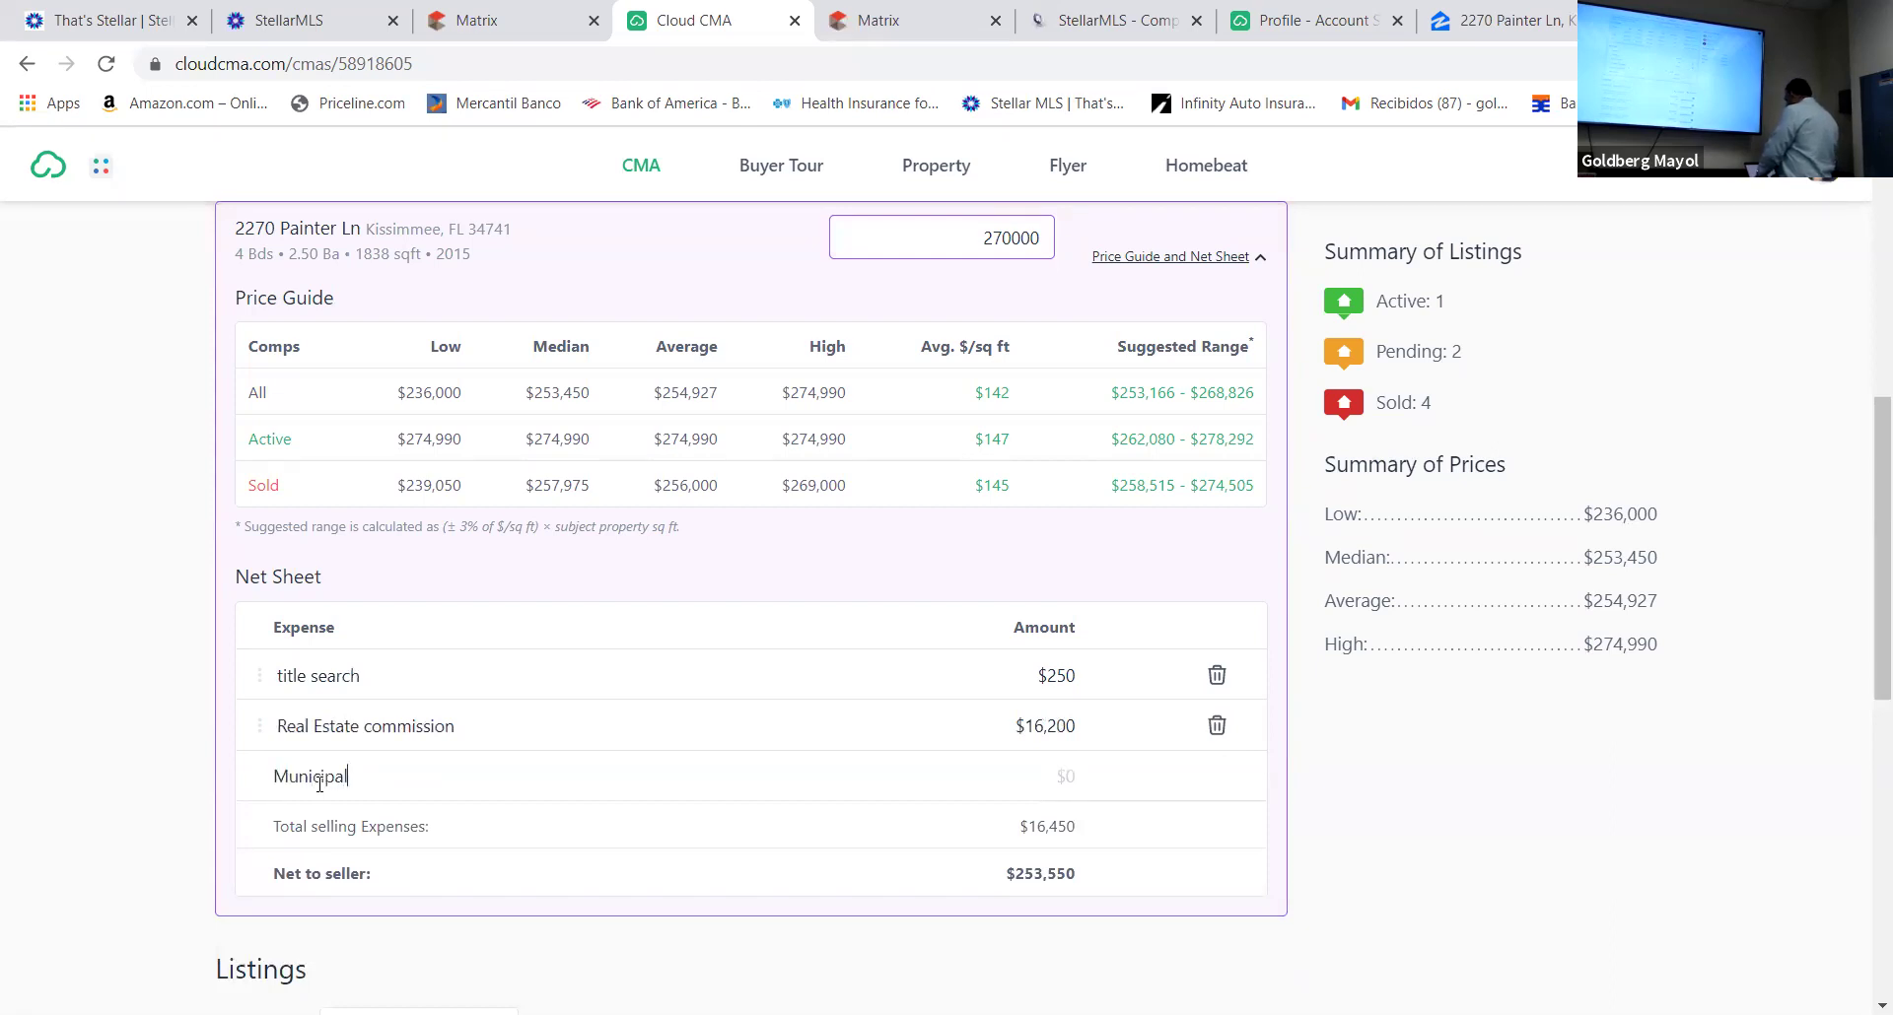
text( lien sear)
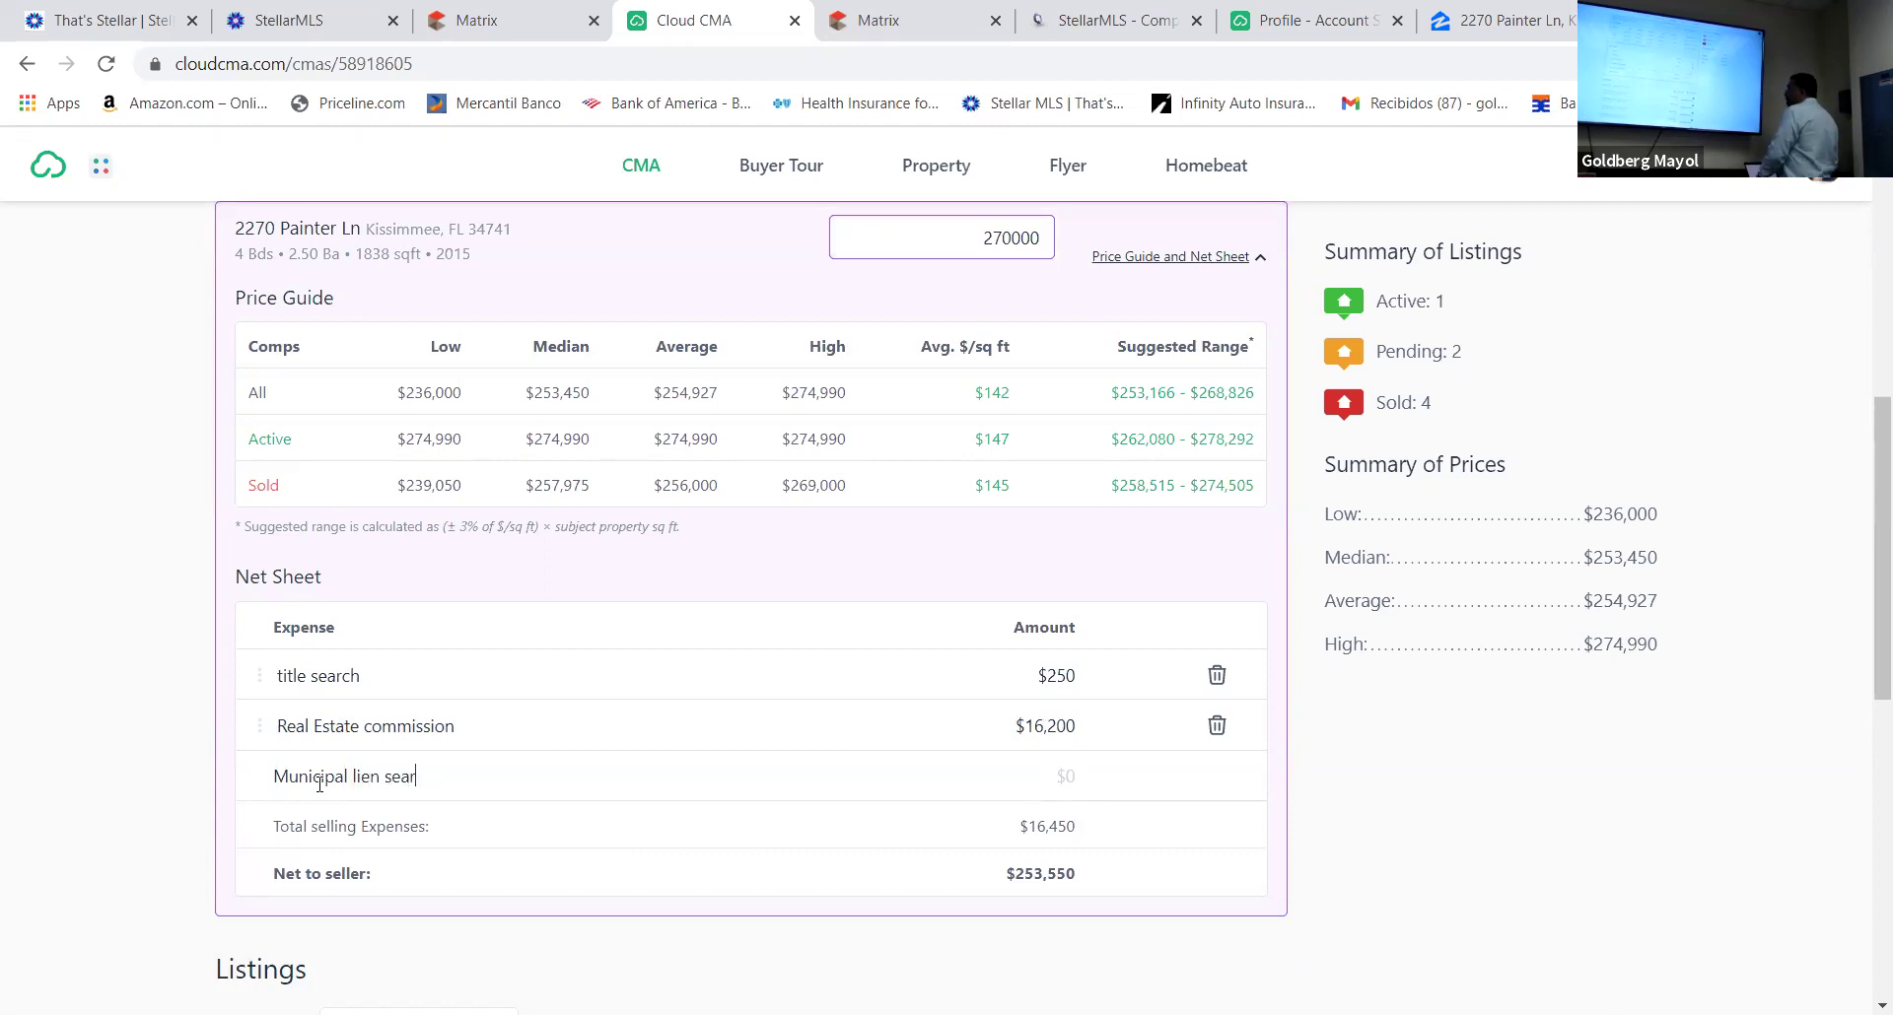
text(ch)
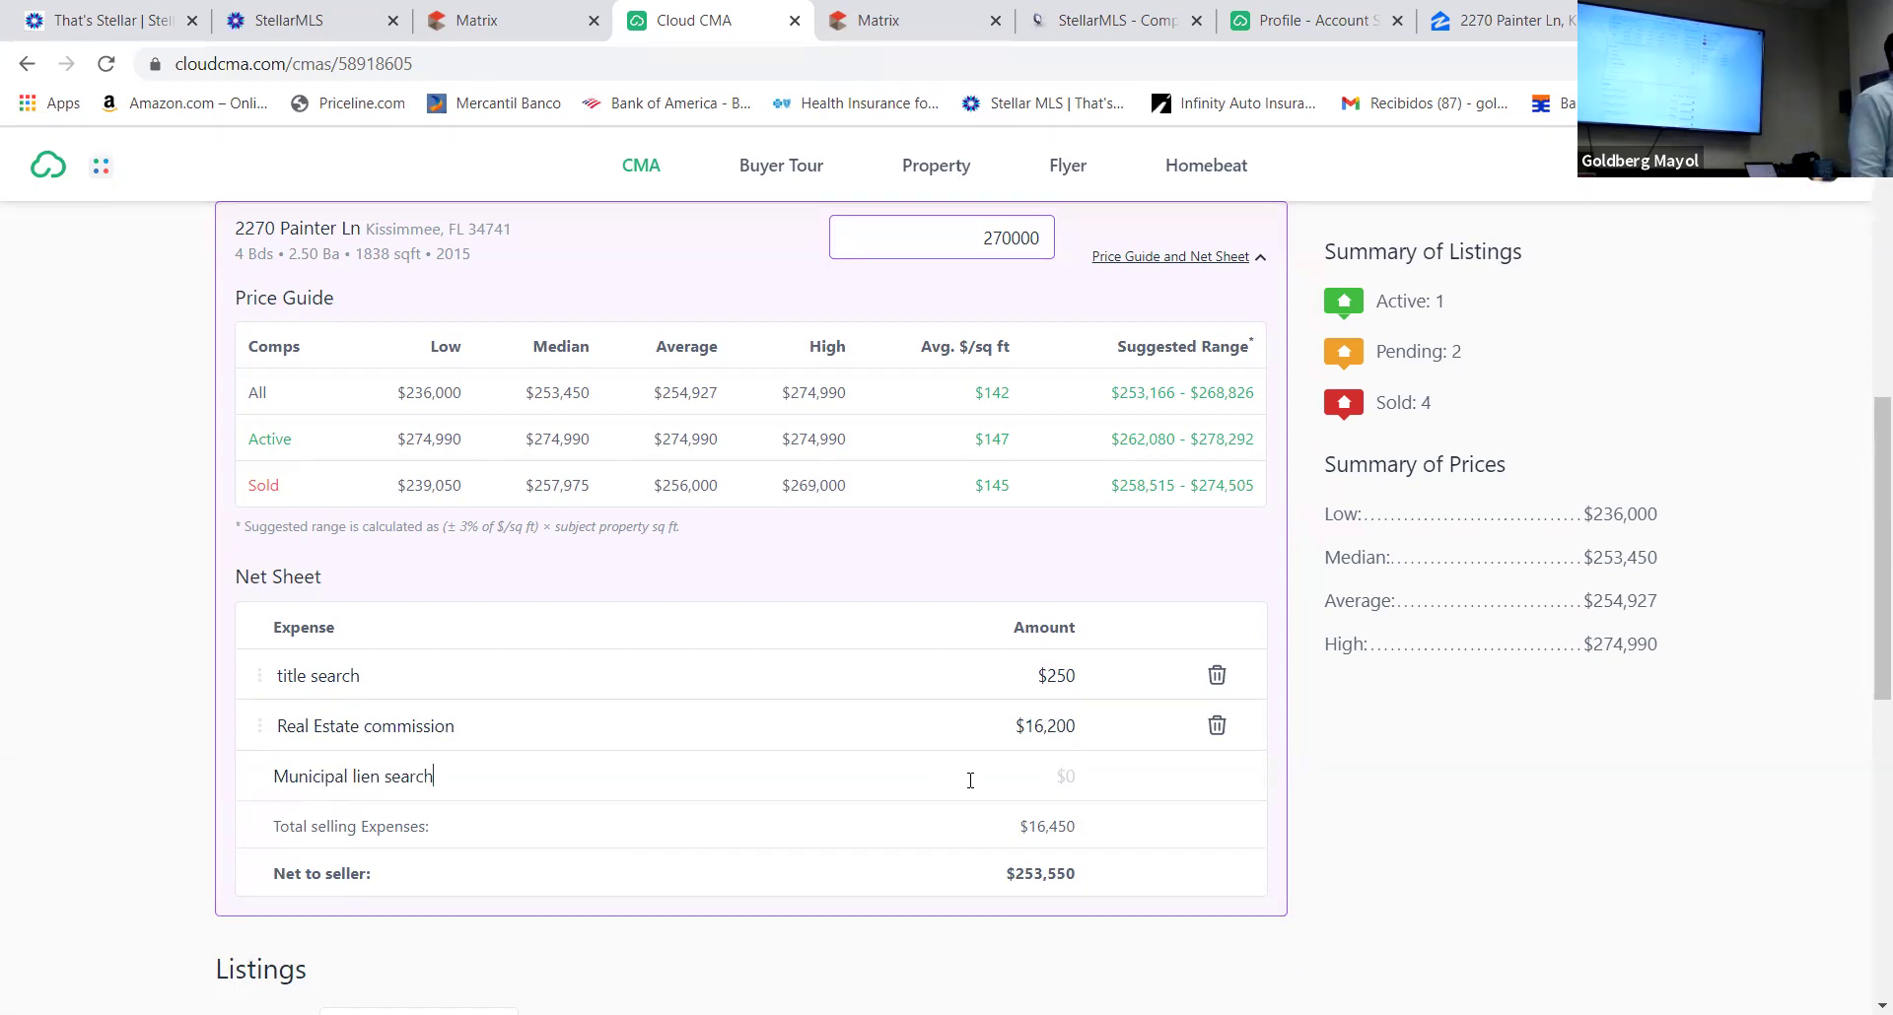
text(120)
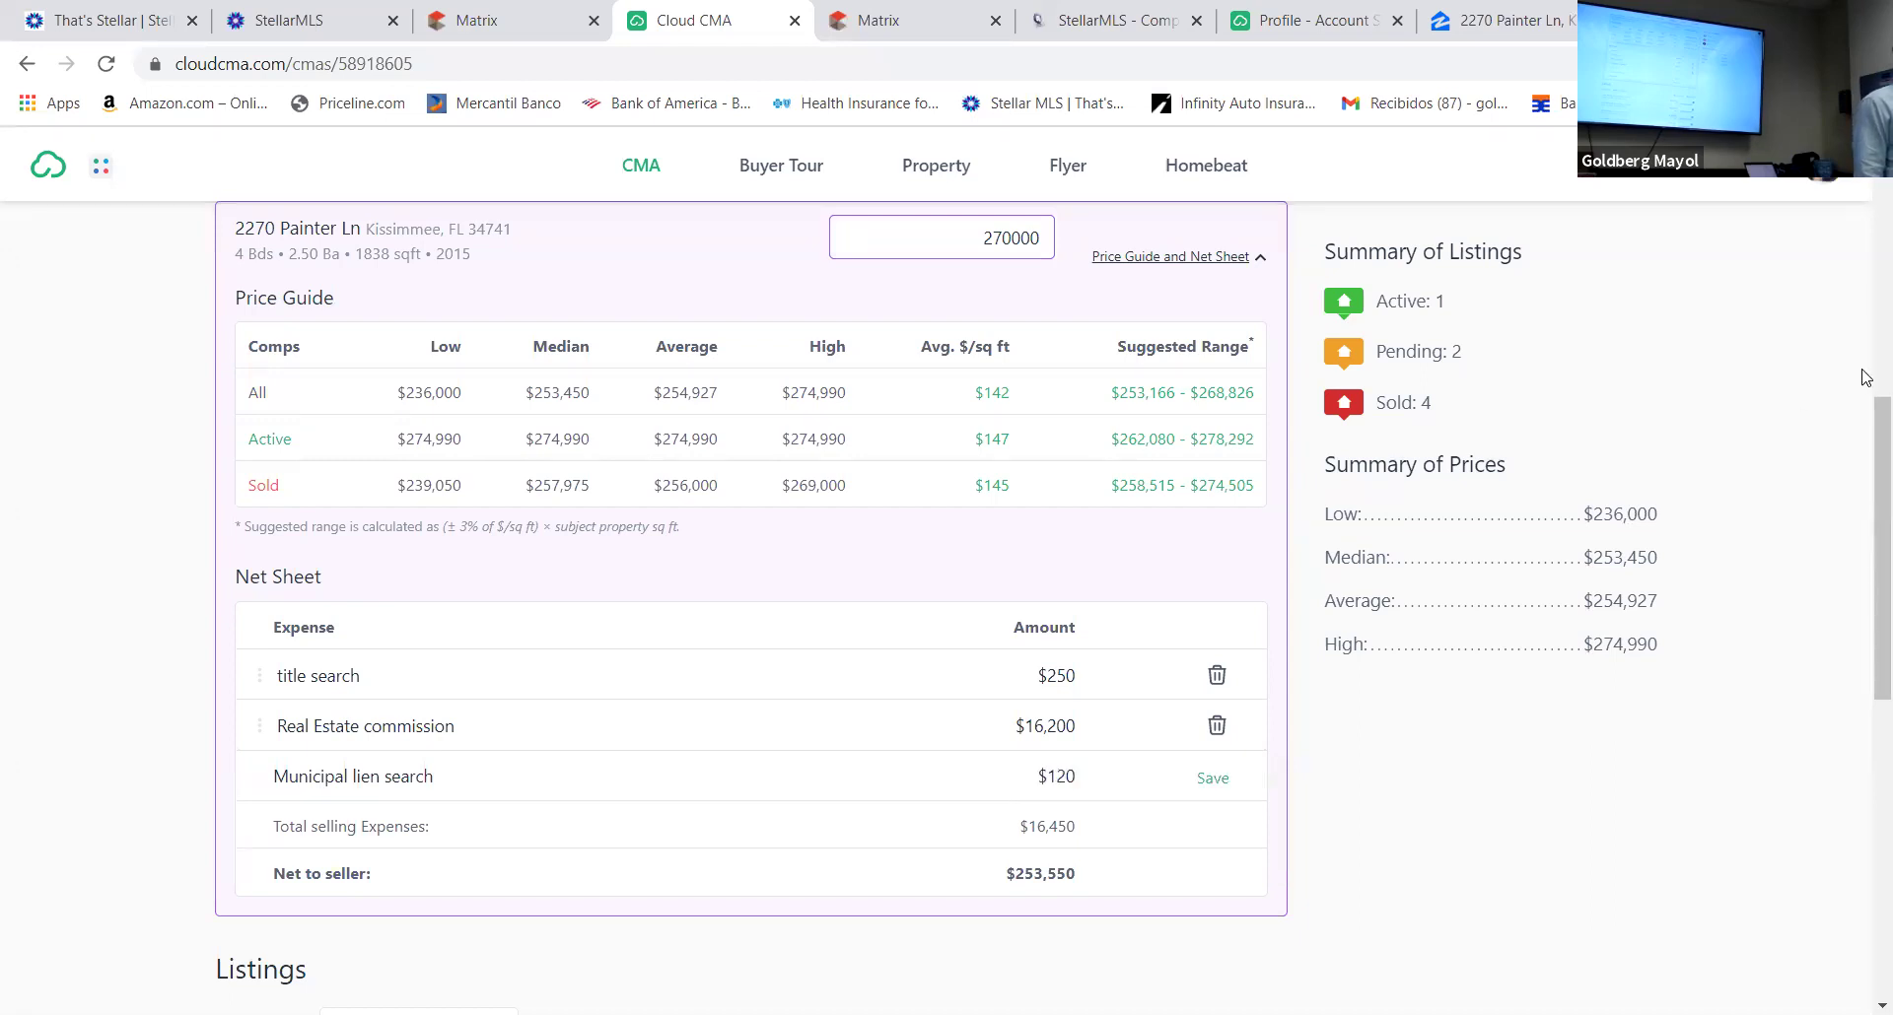
click(1214, 780)
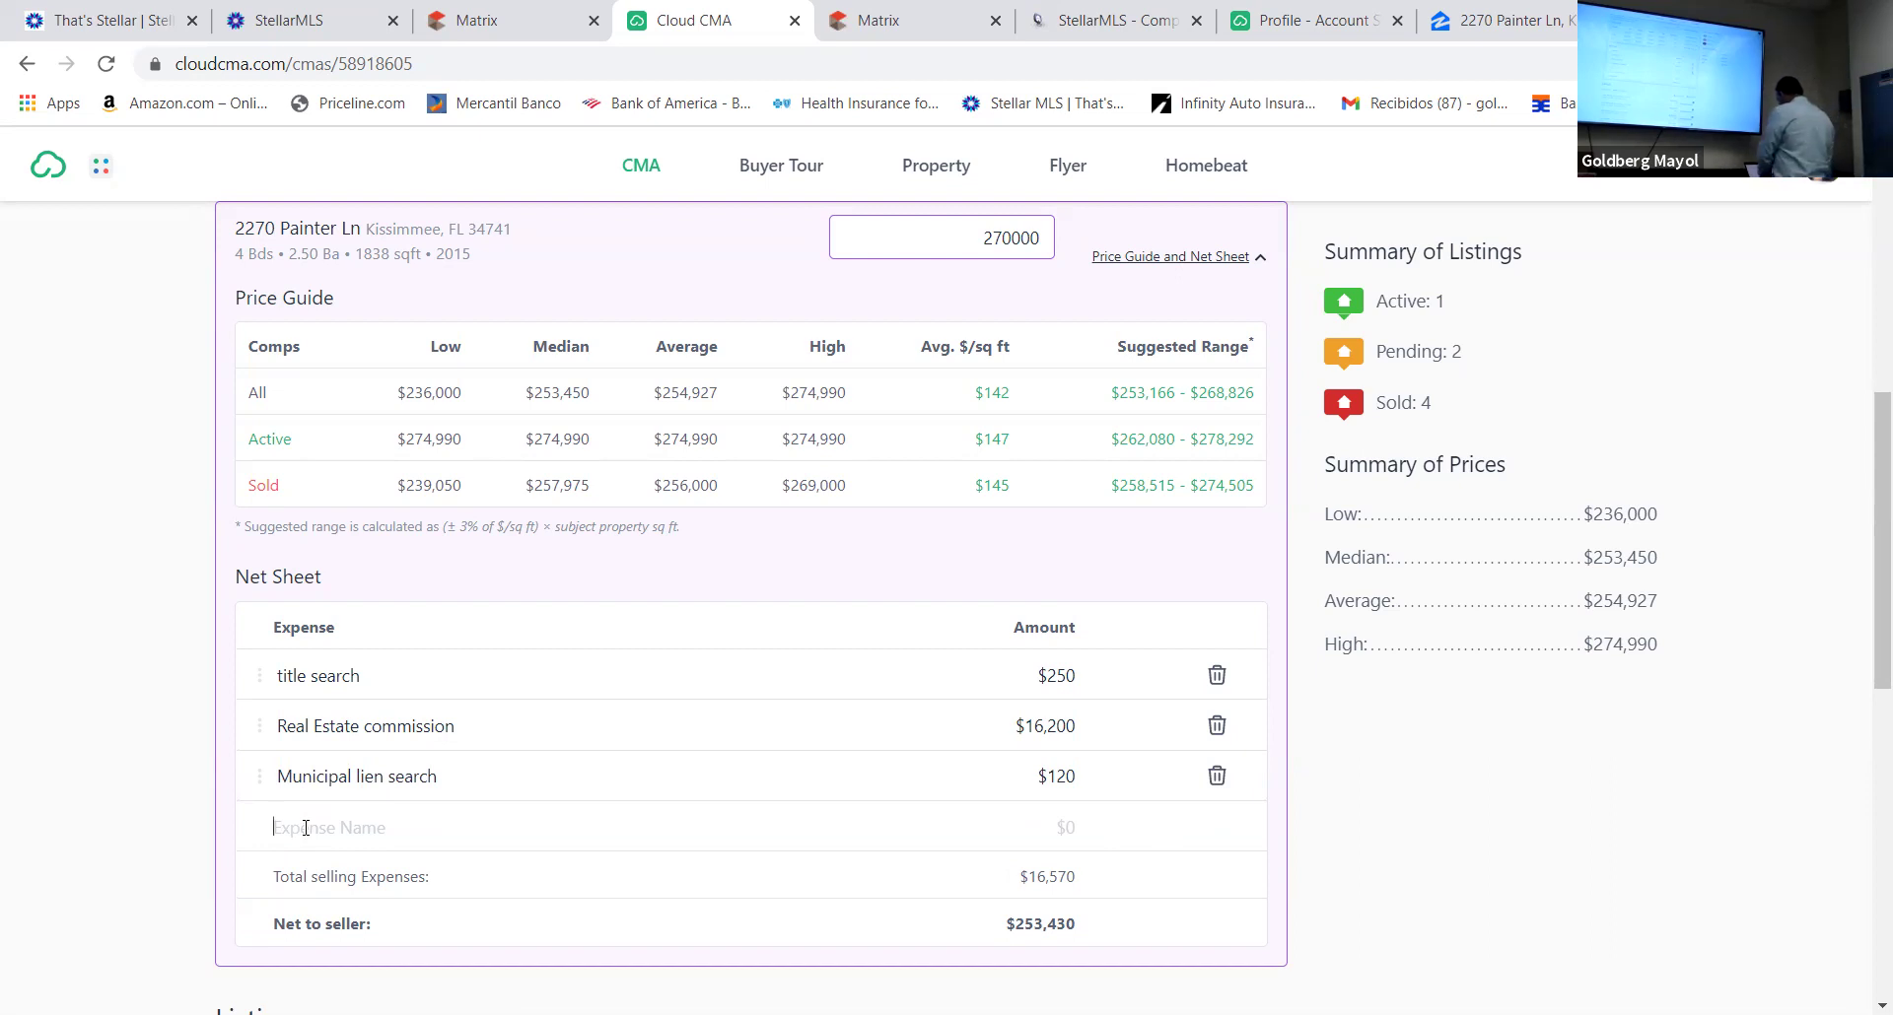
Add an 'Estoppel letter' expense of $200, bringing selling expenses to $16,770
click(306, 828)
text(S)
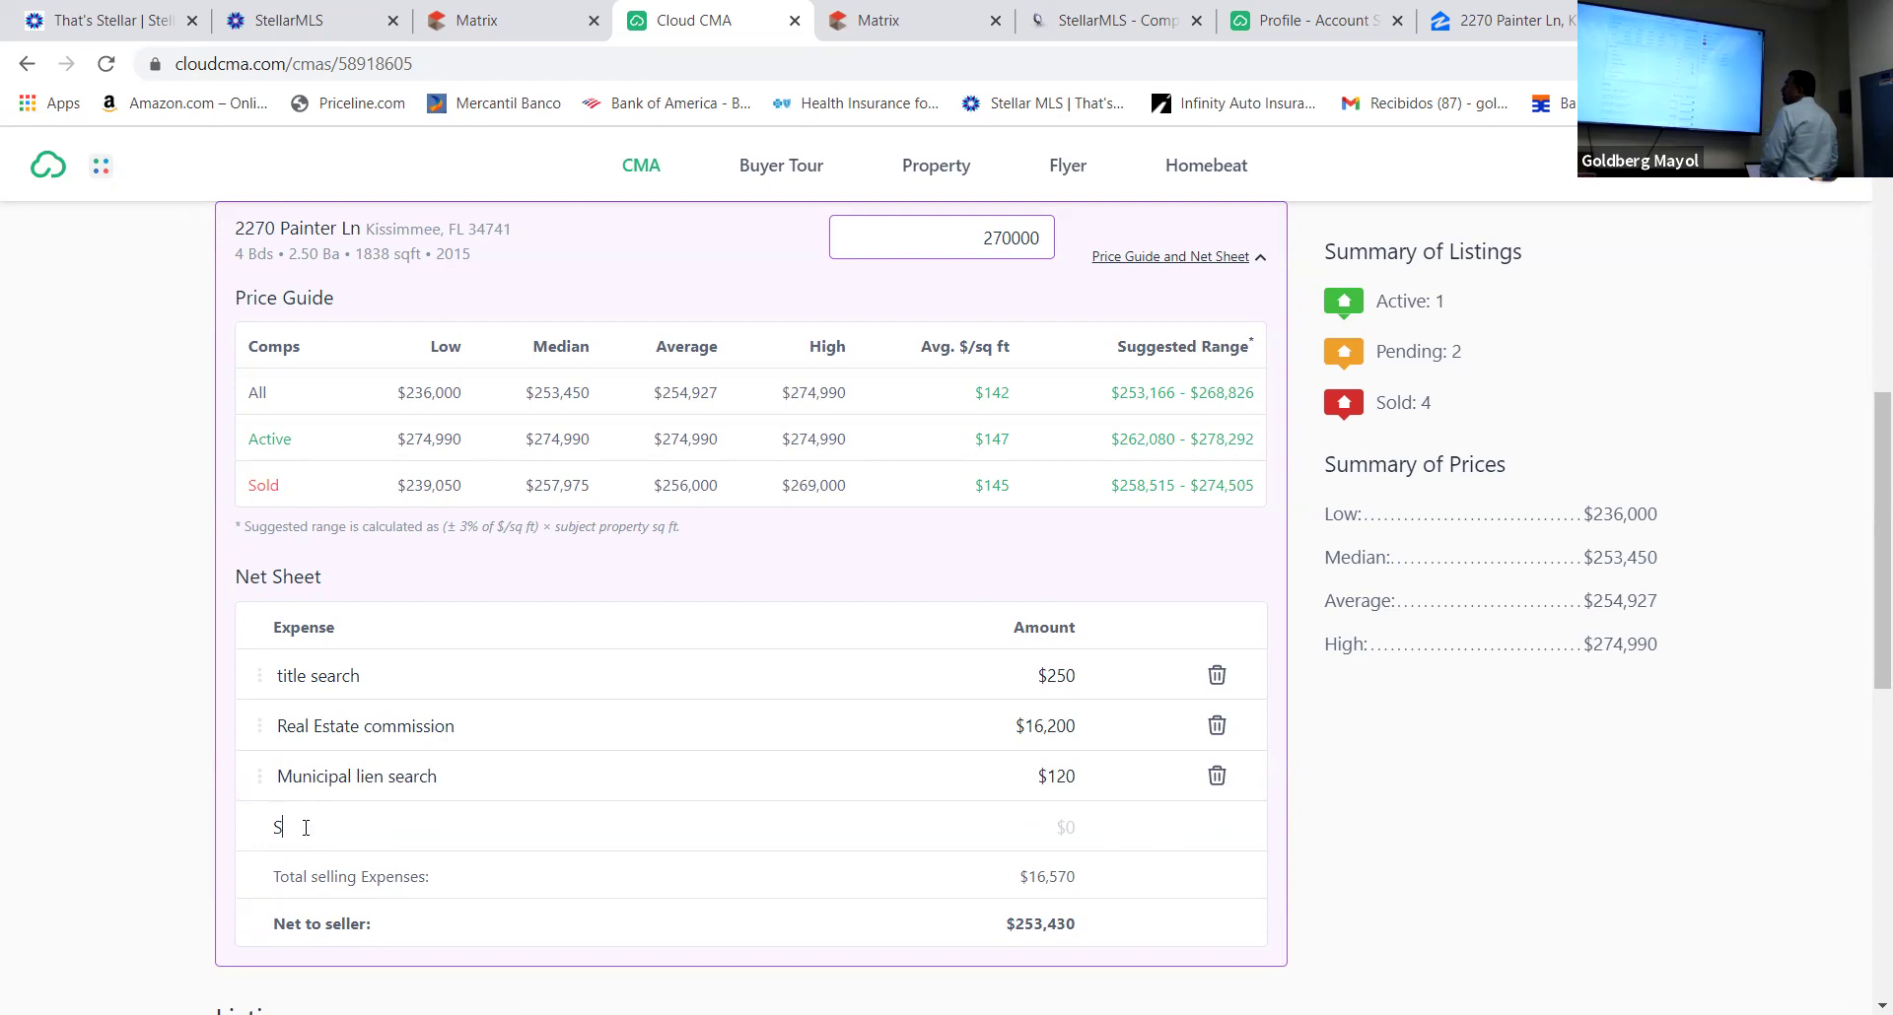
text(toppe)
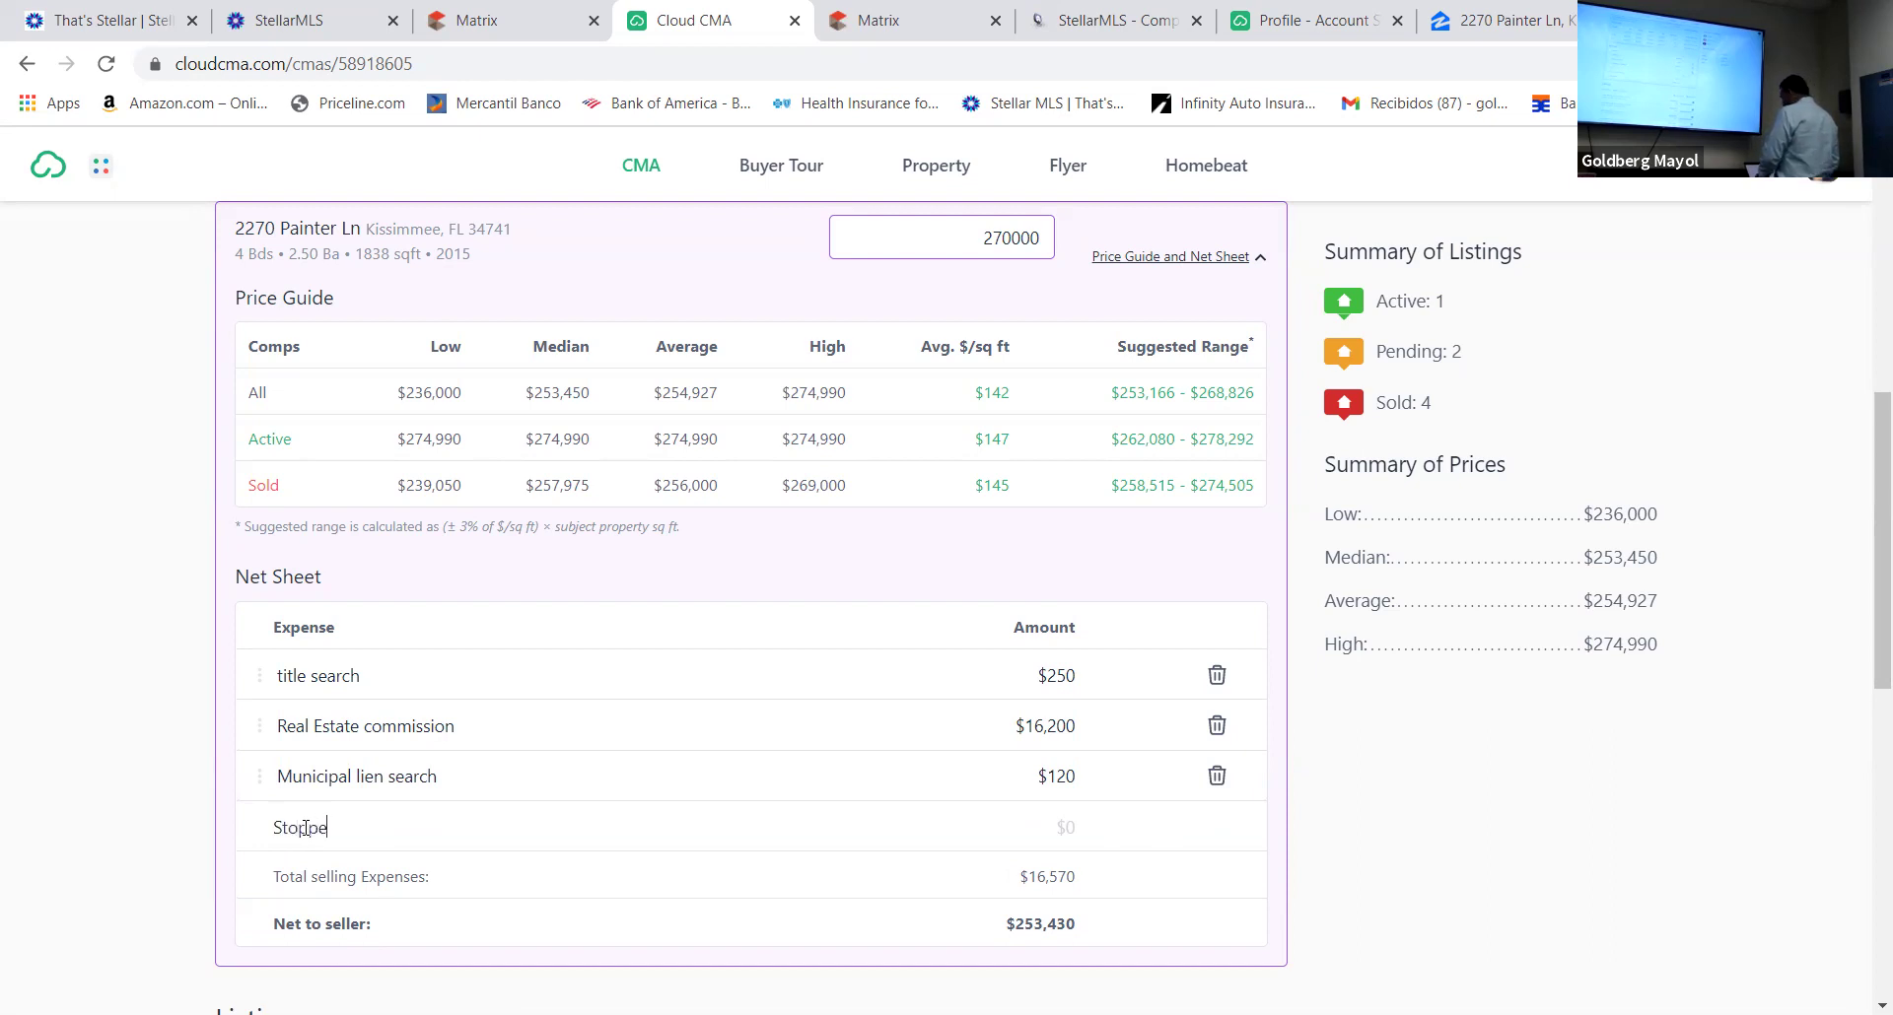
text(l letter)
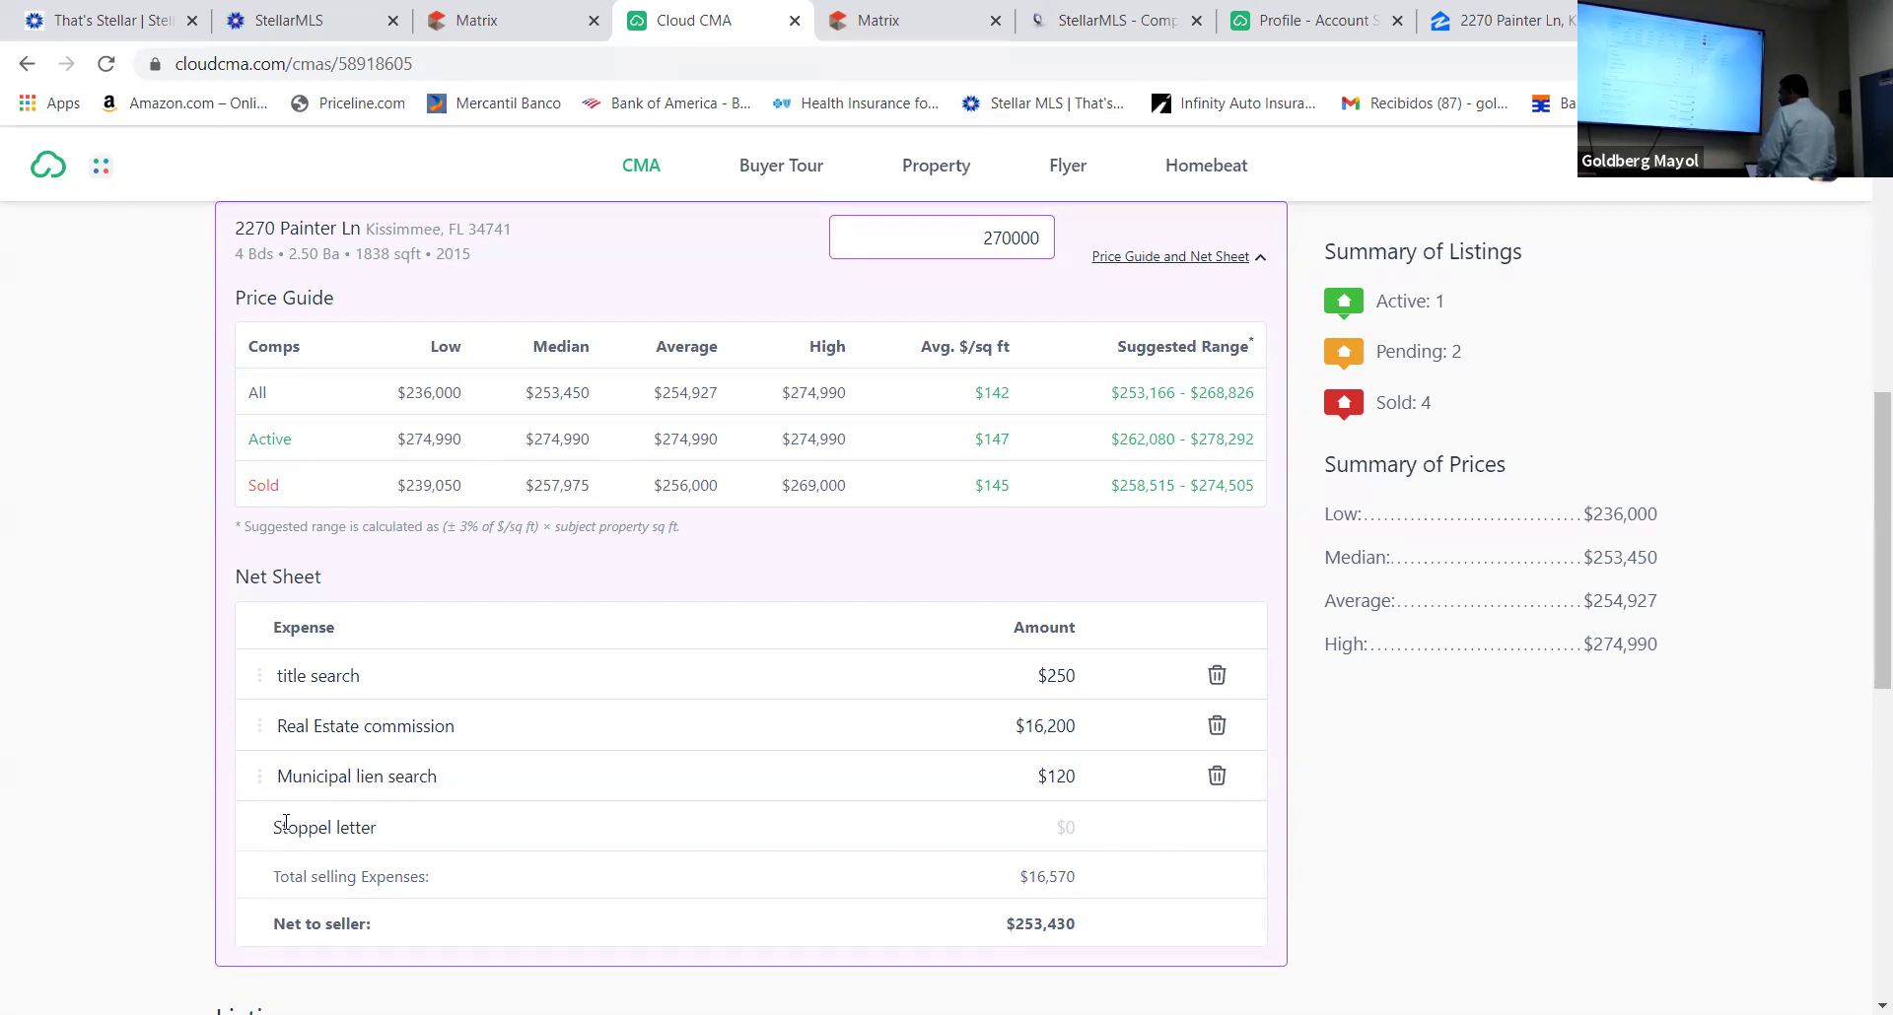
click(284, 823)
key(BackSpace)
text(Es)
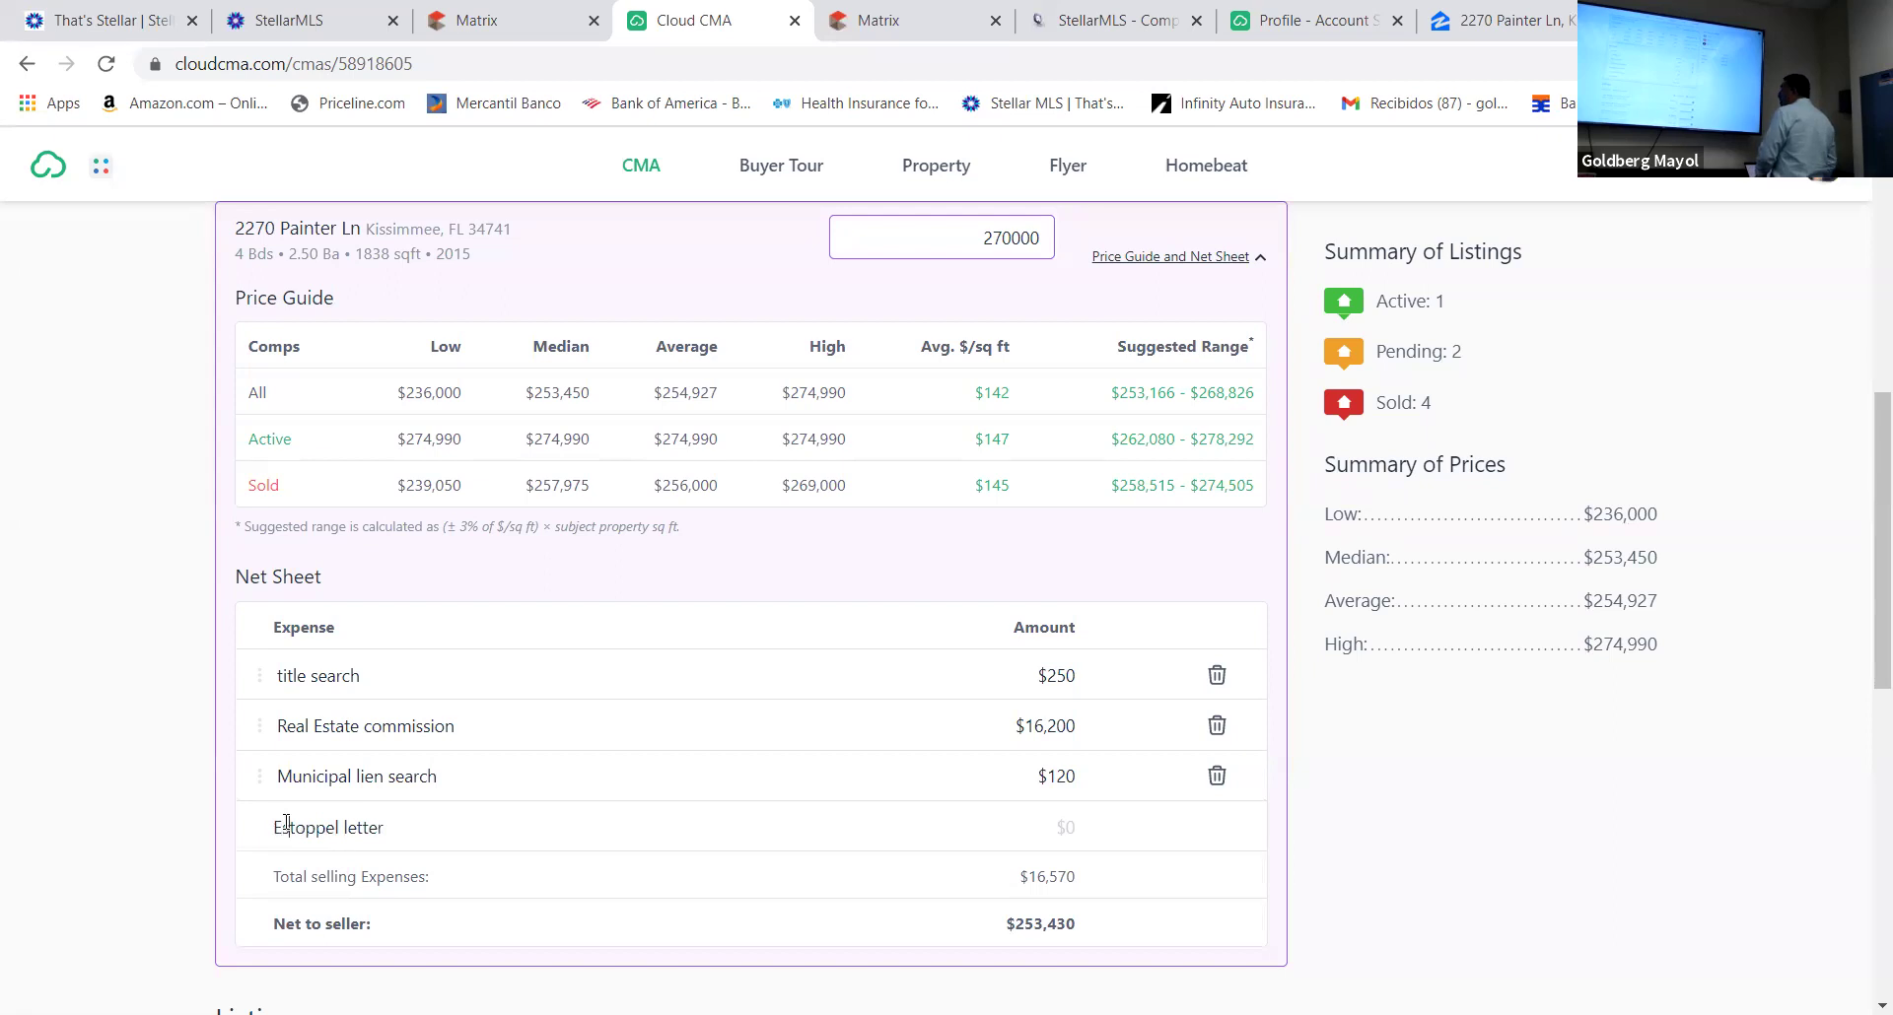
click(1078, 826)
text(200)
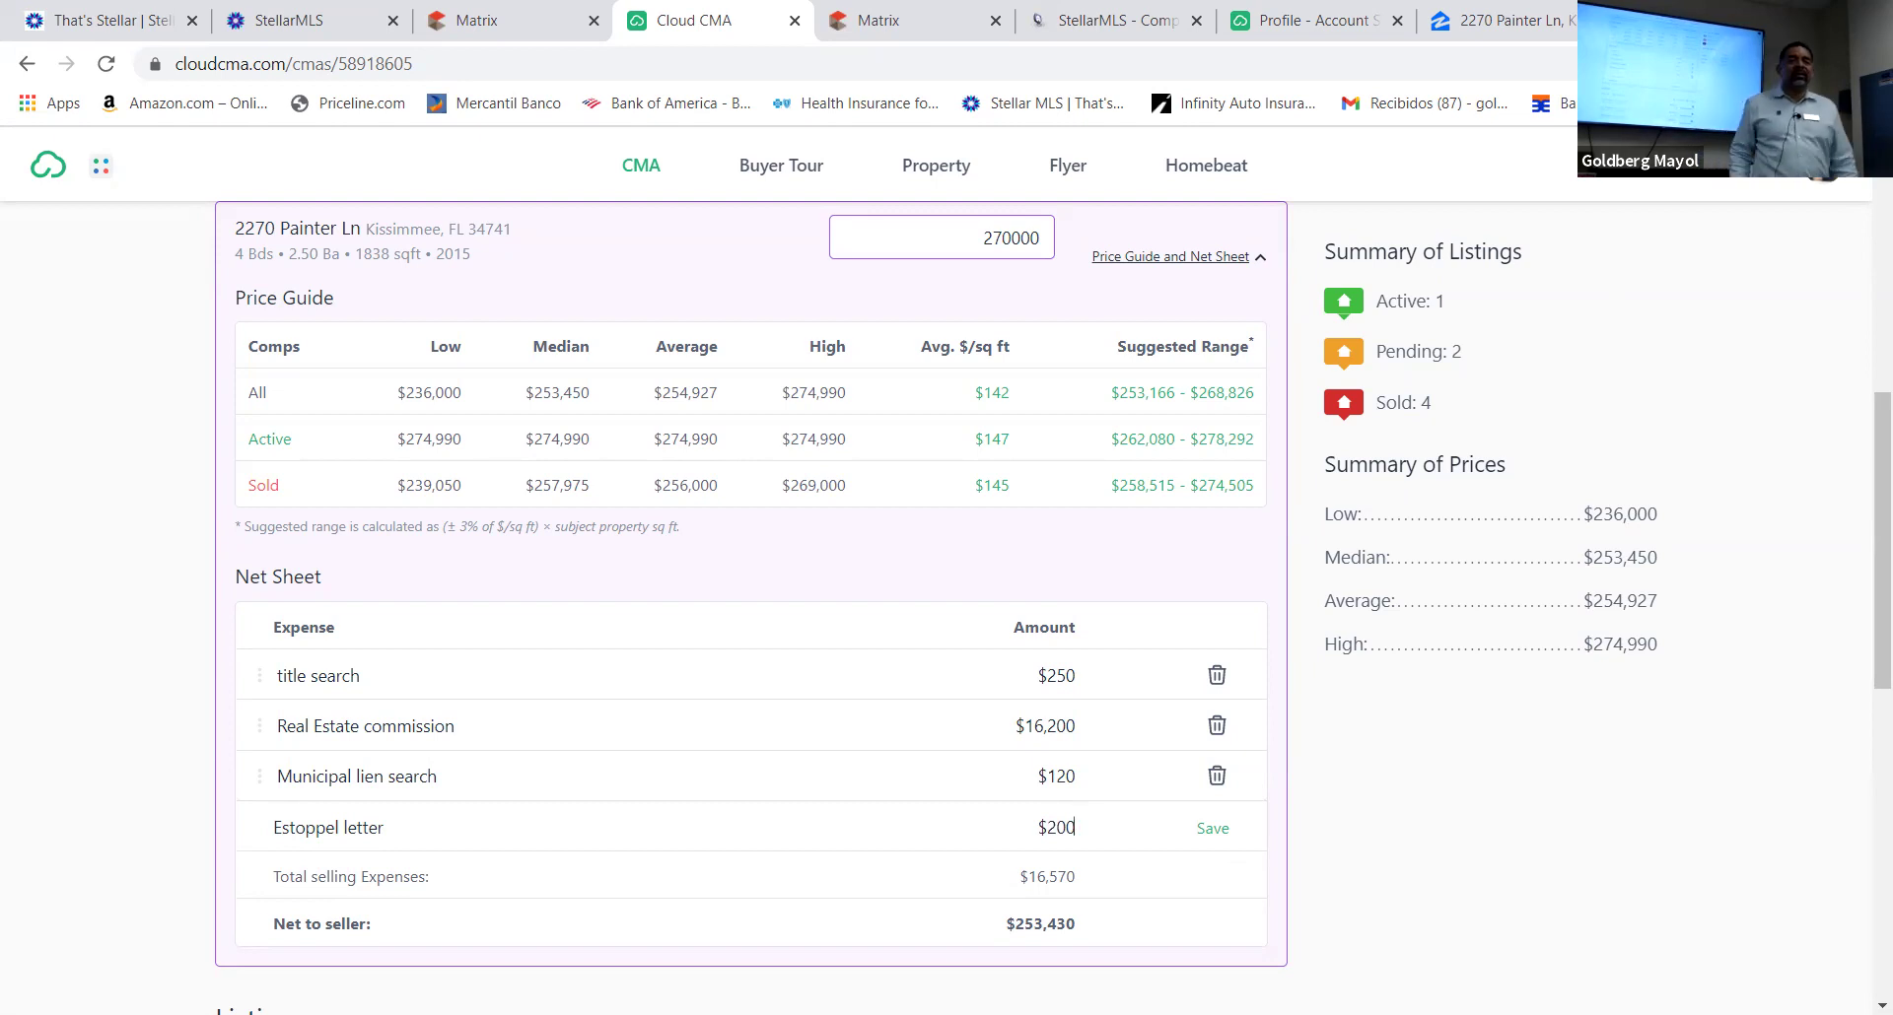
click(1213, 829)
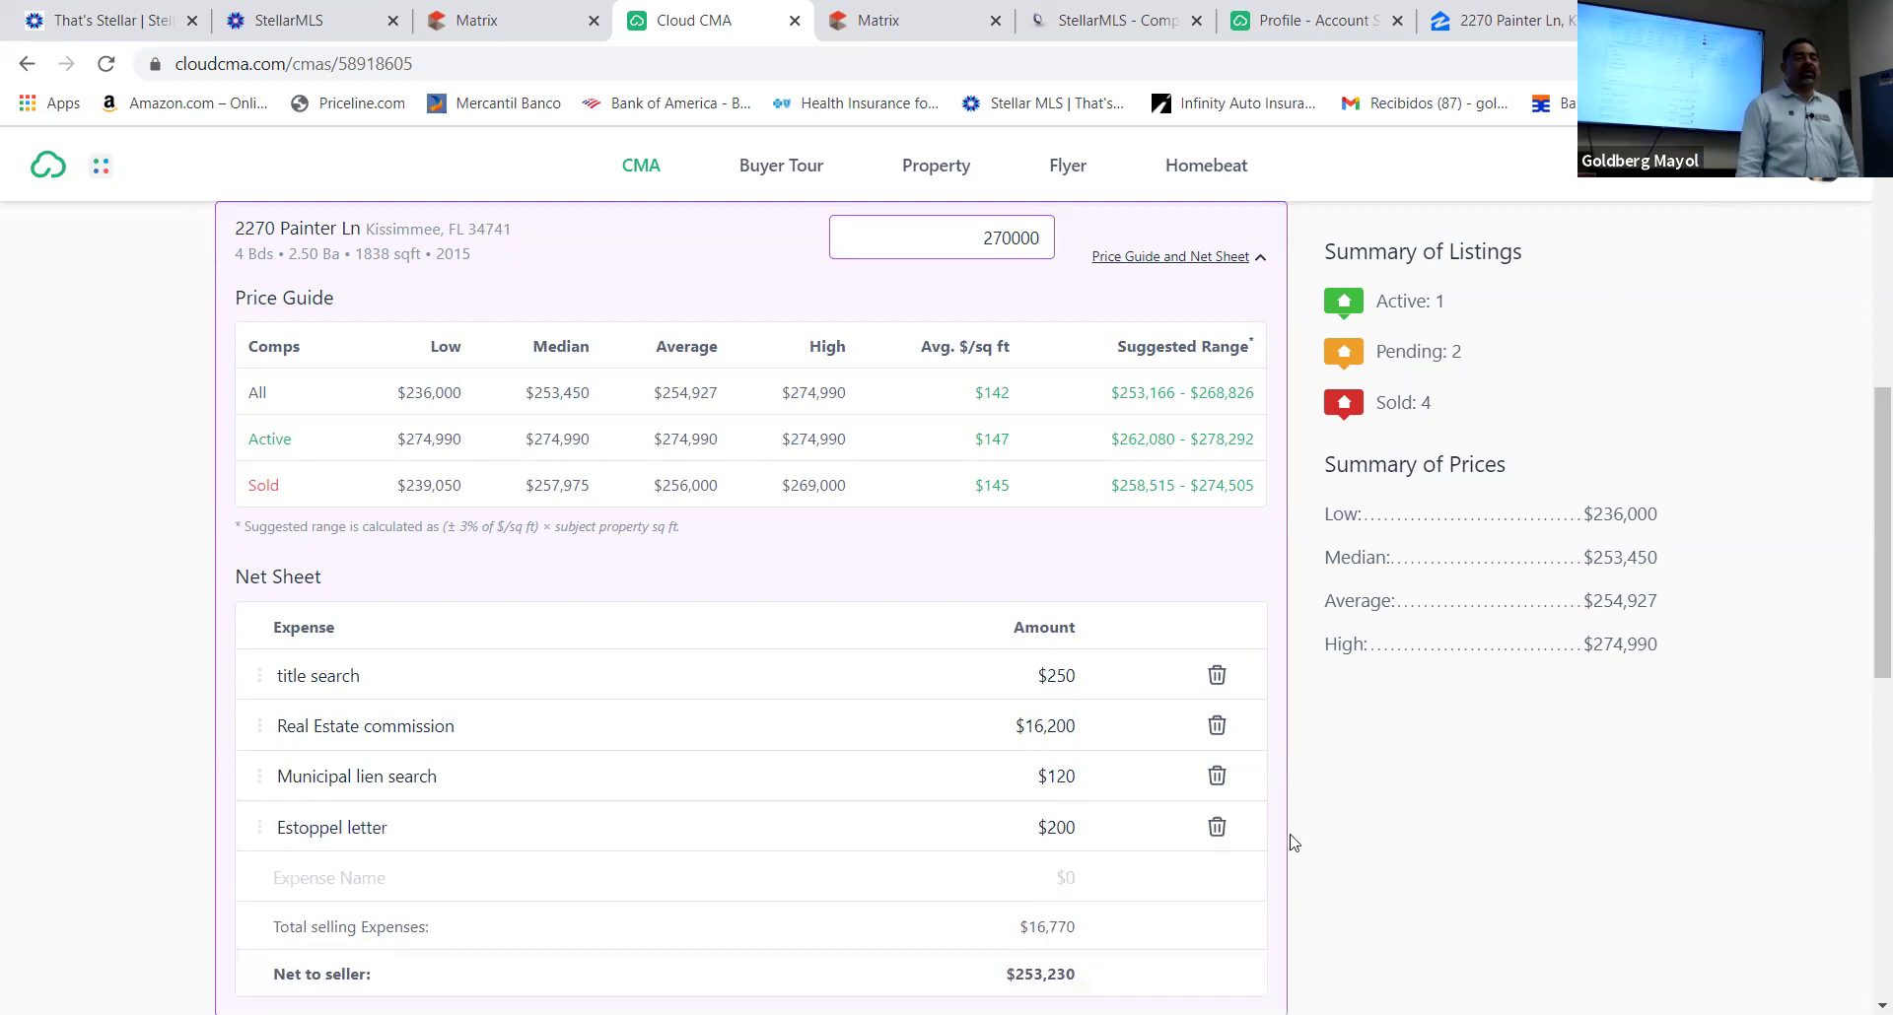
drag(1863, 579, 1639, 601)
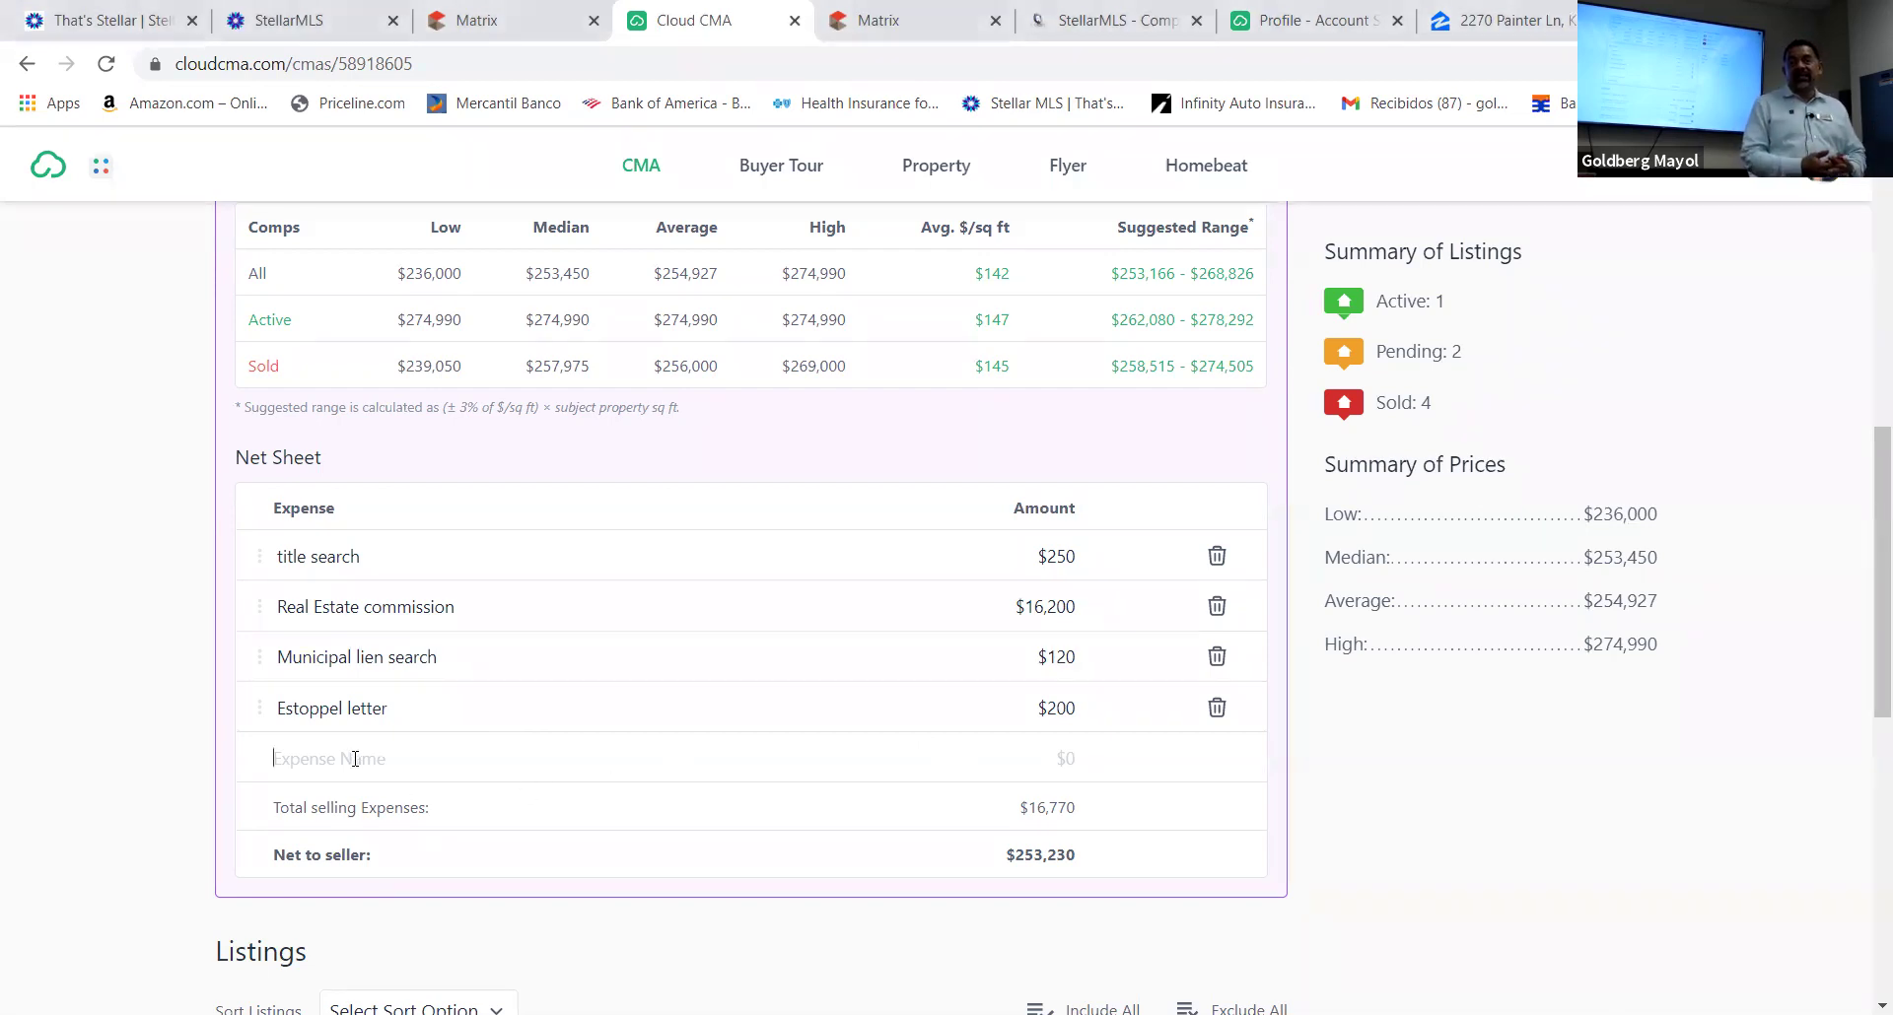
Save a net sheet expense named 'Documentb Stamp on Deep' with amount 1,890
text(stamp)
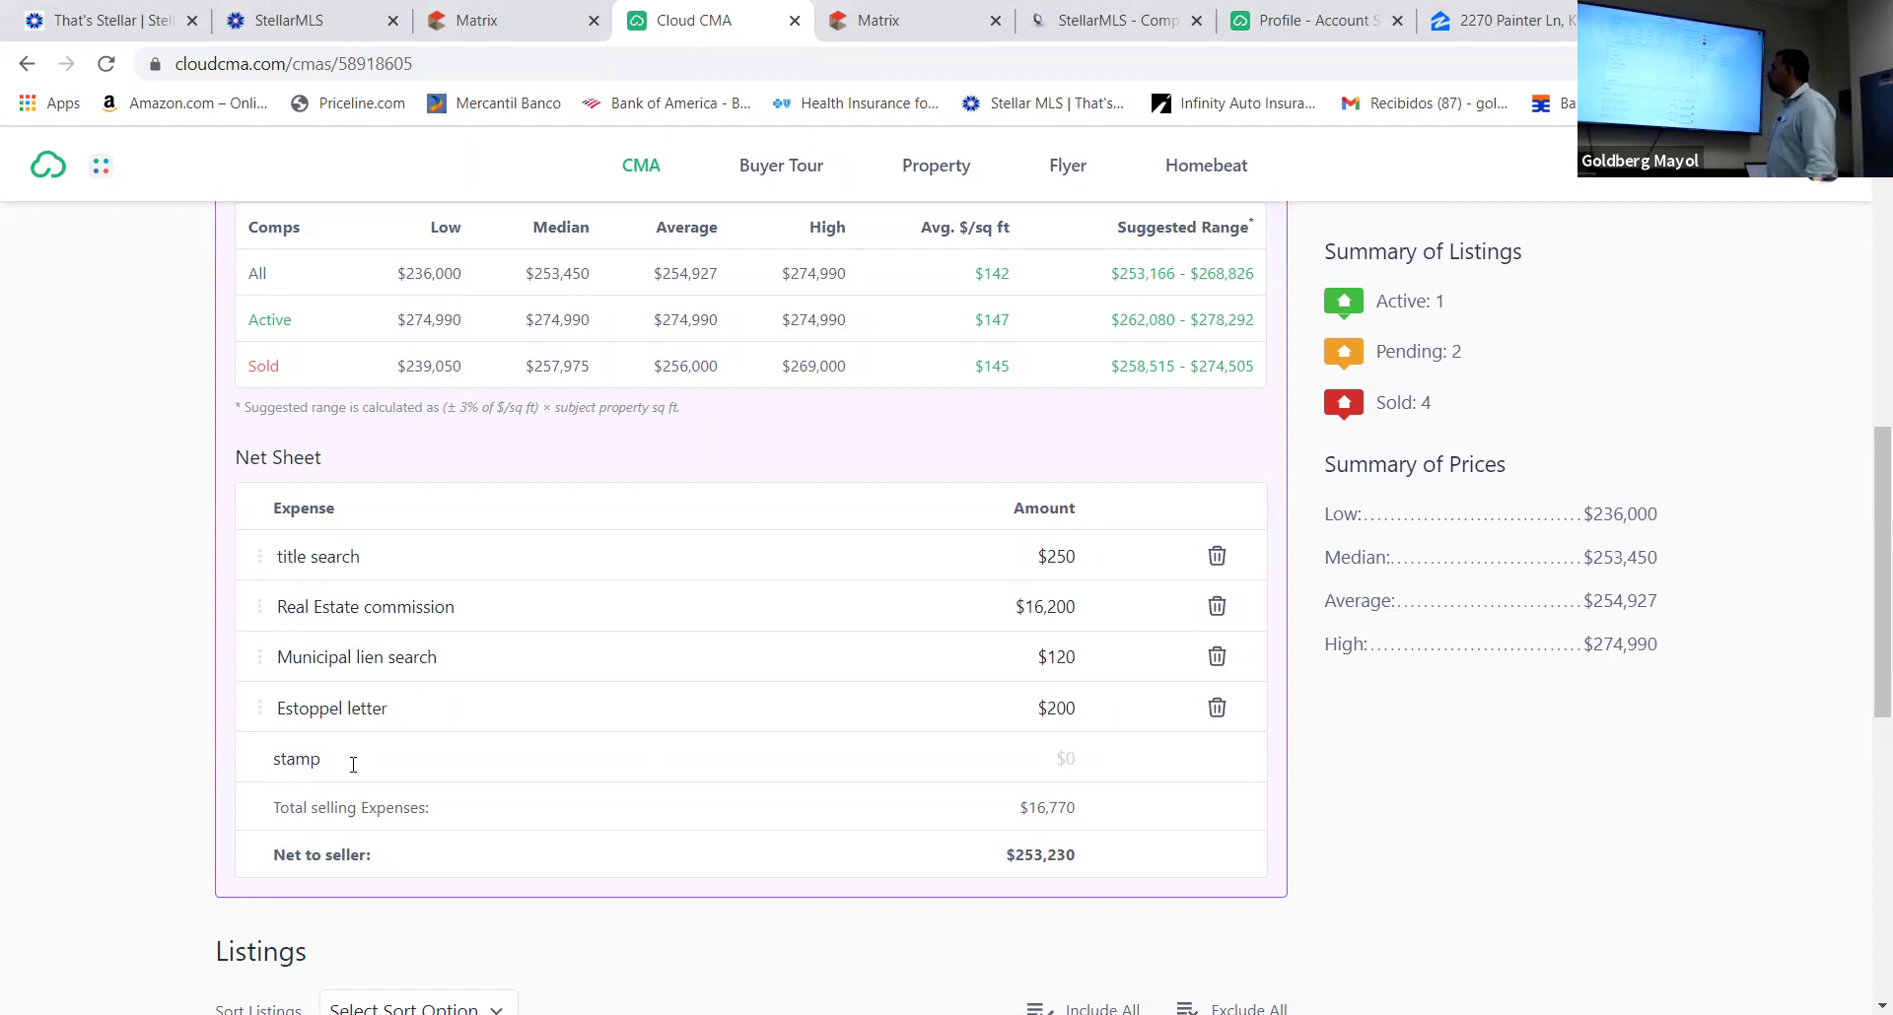
key(BackSpace)
text(S)
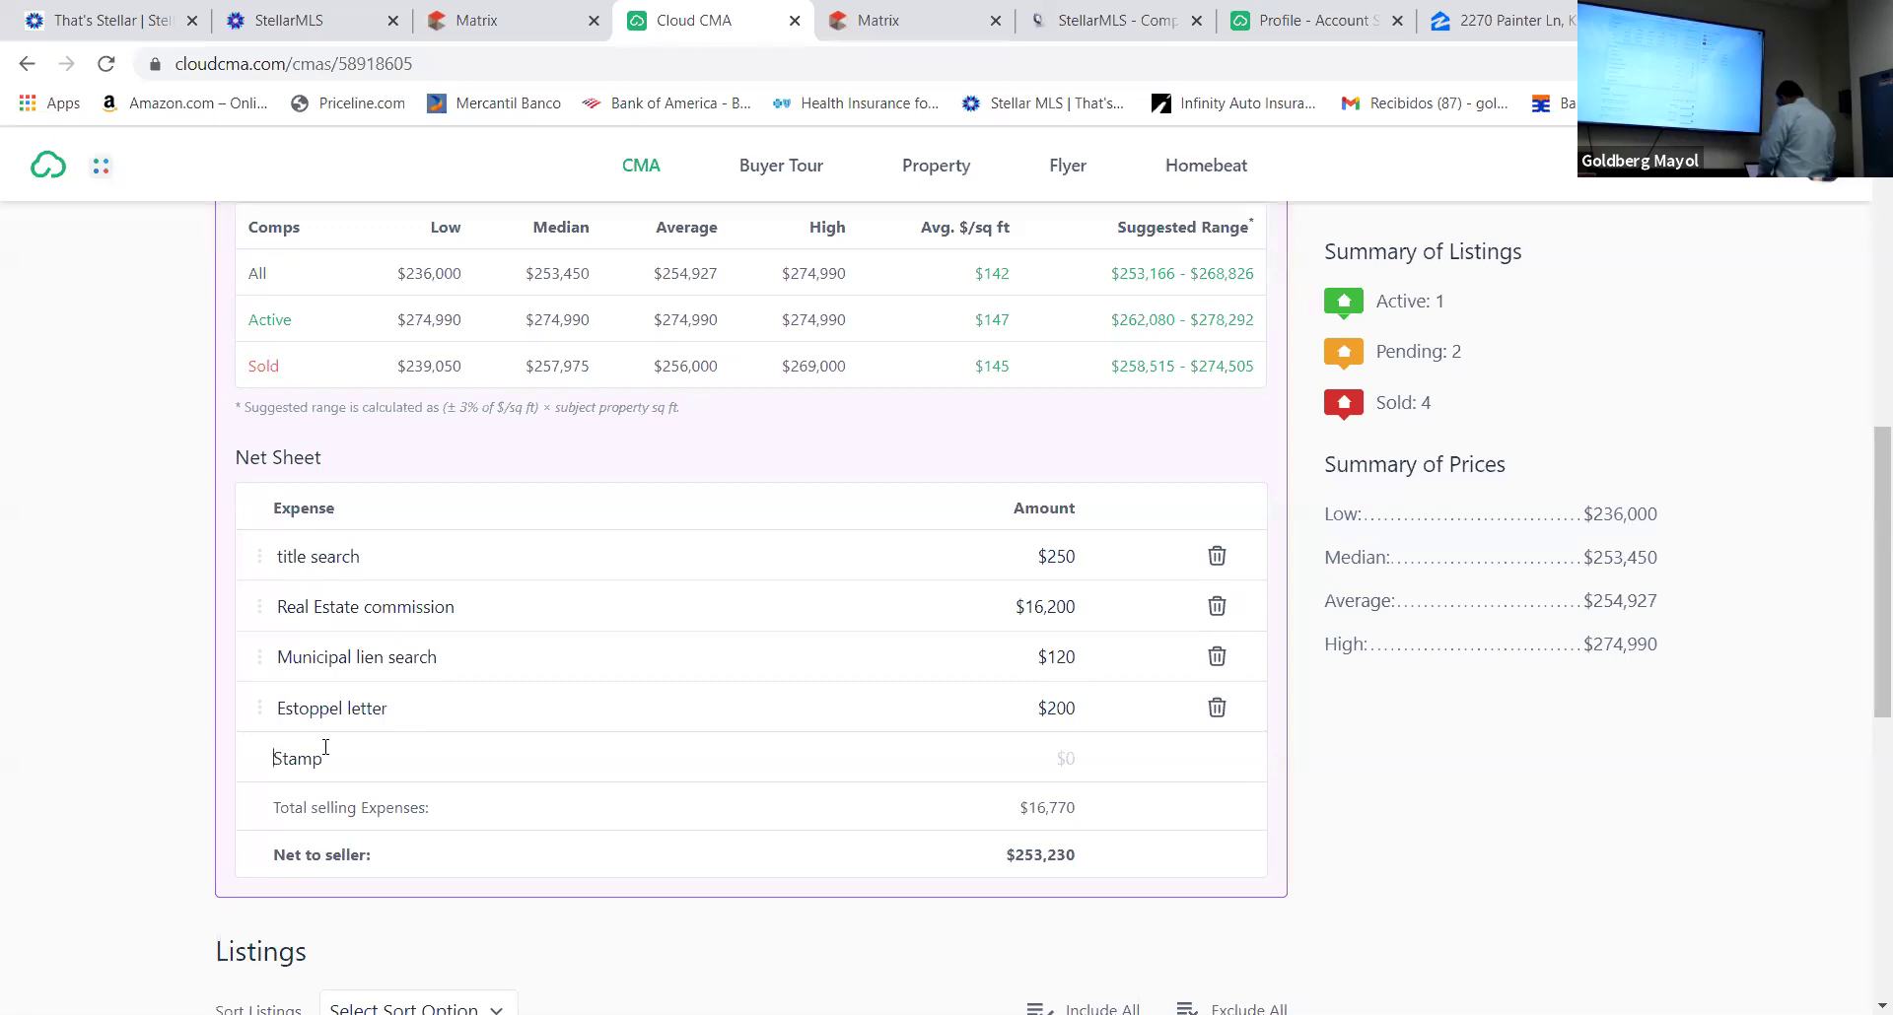
text(Do)
text(cumen)
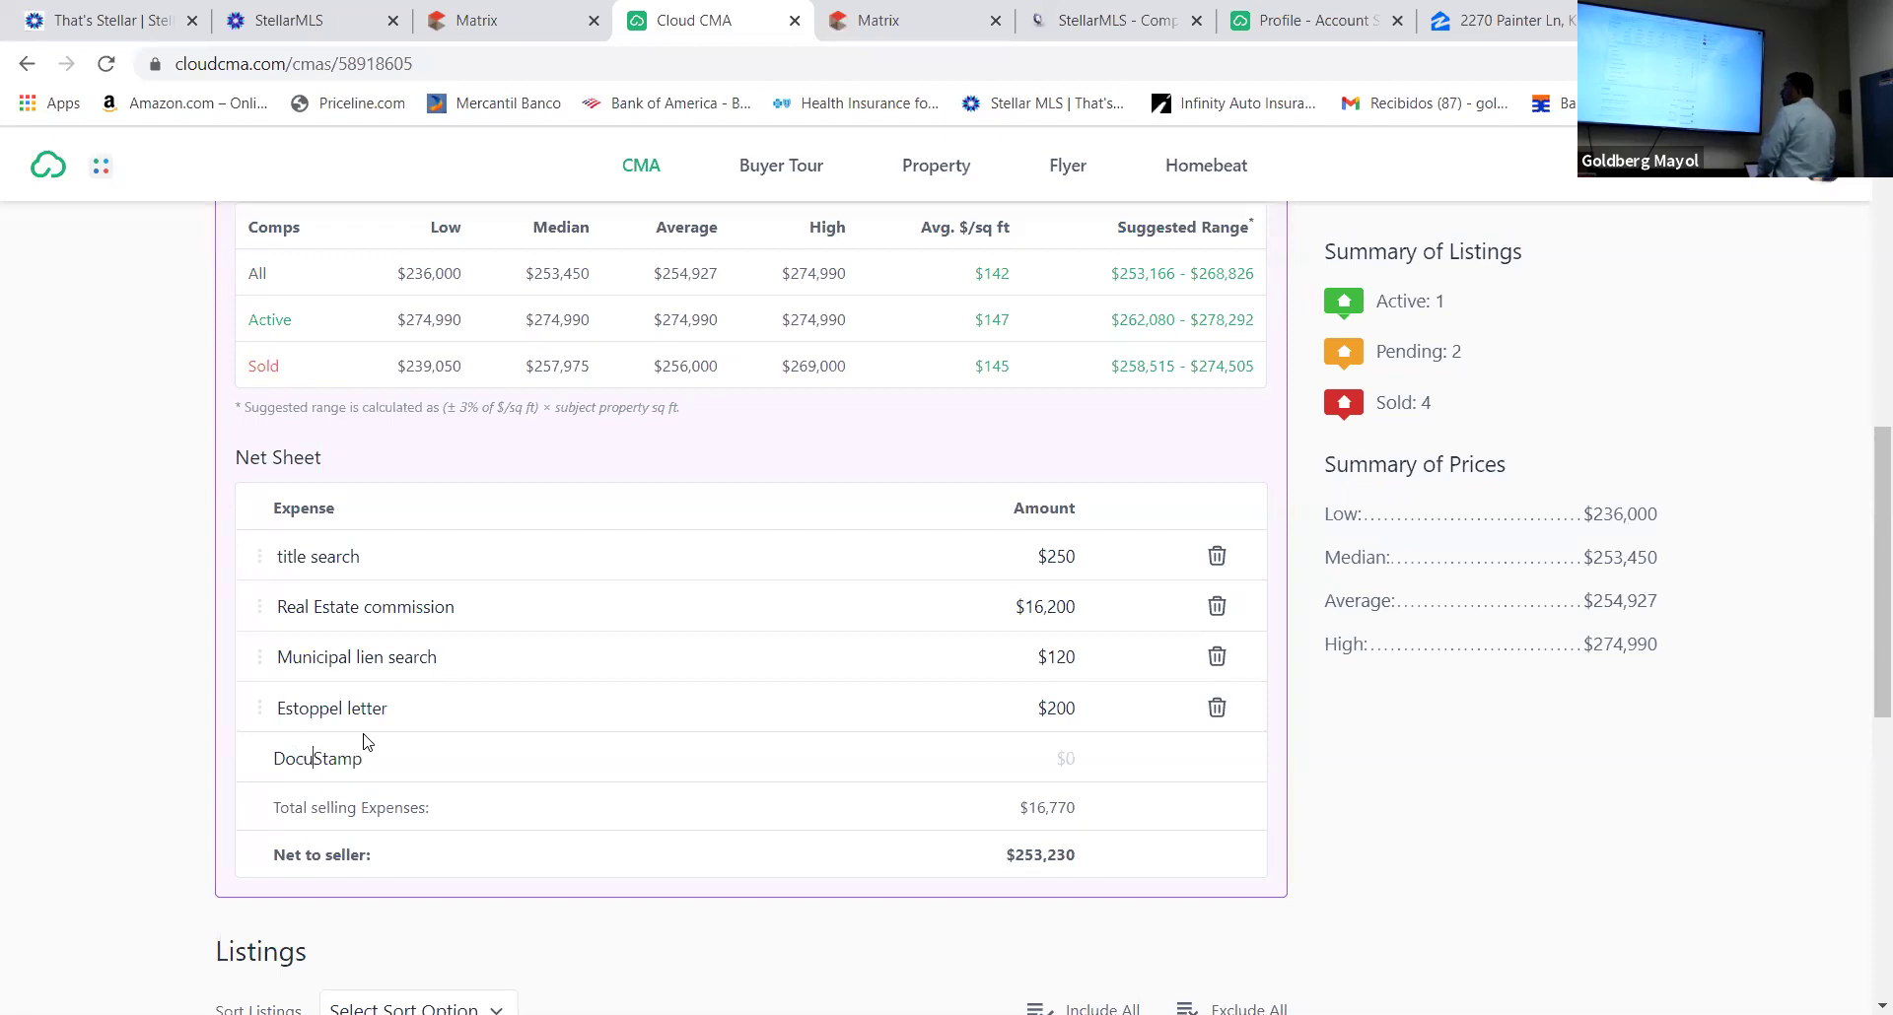
text(tb)
click(432, 759)
text(on deep)
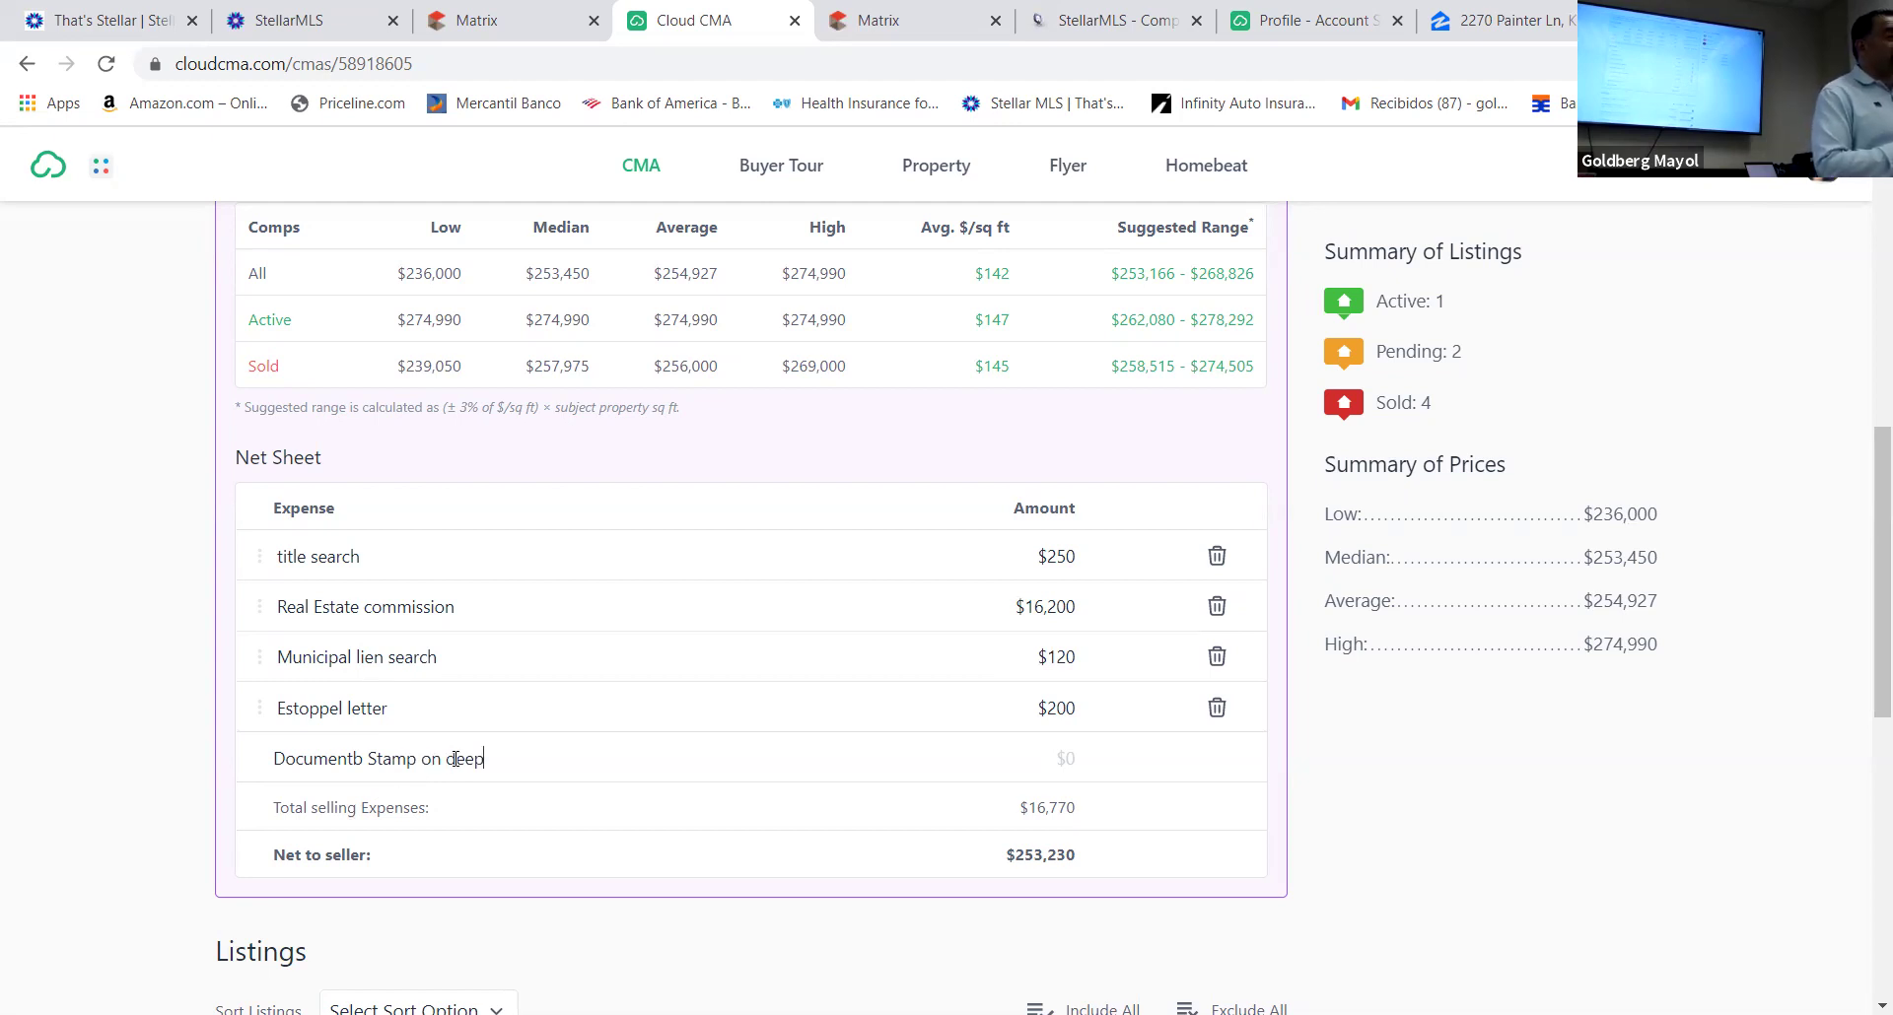
click(458, 755)
key(BackSpace)
text(D)
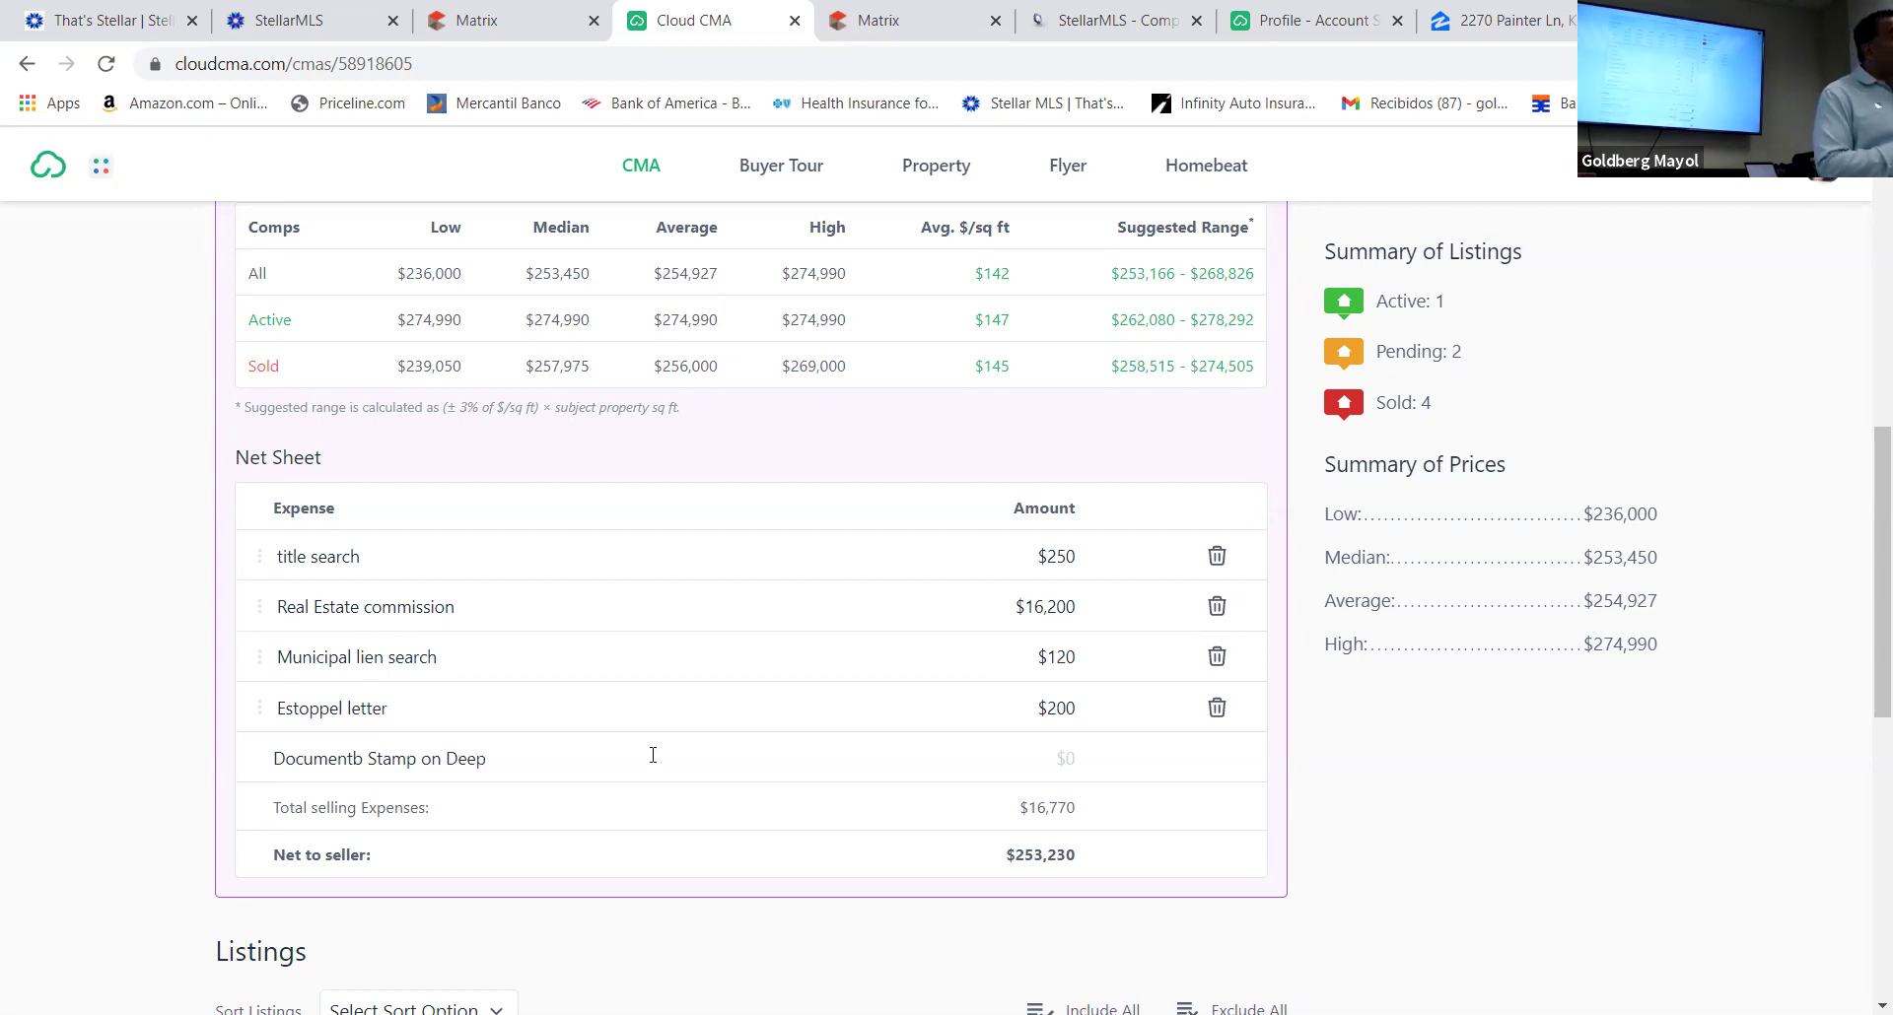
click(1060, 759)
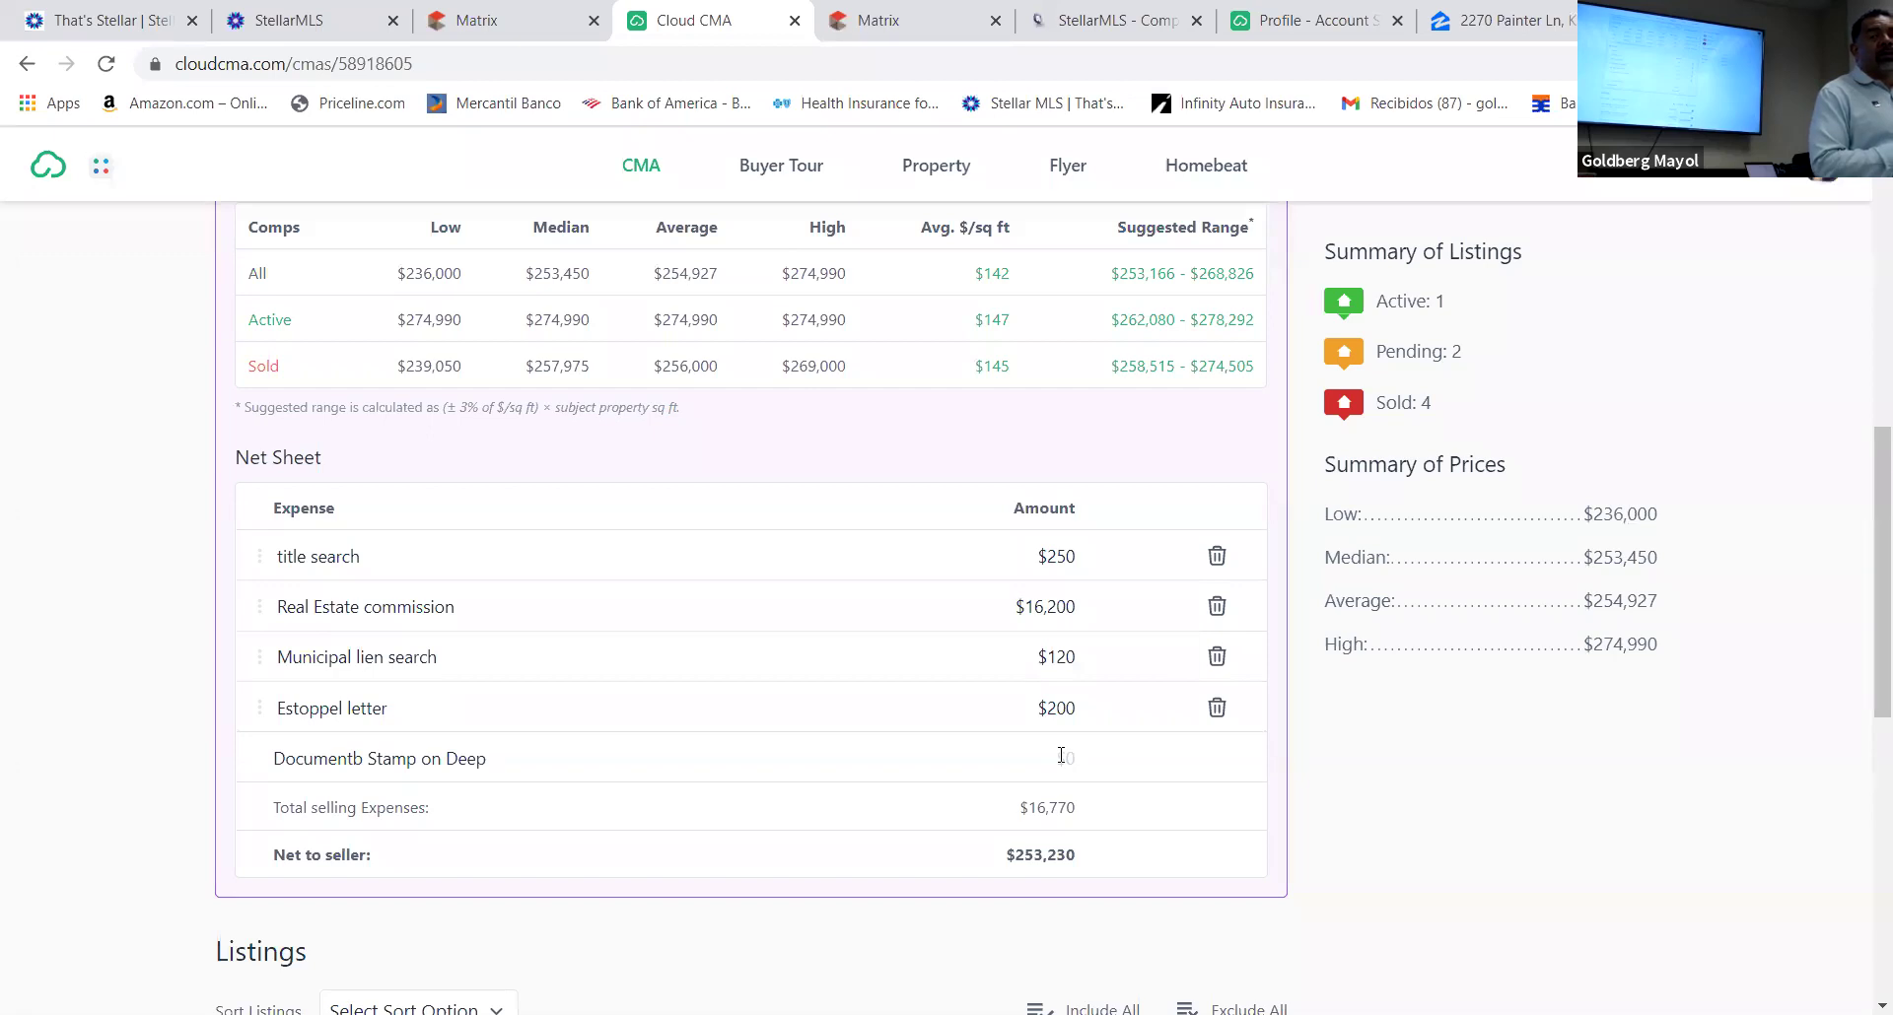
text(1)
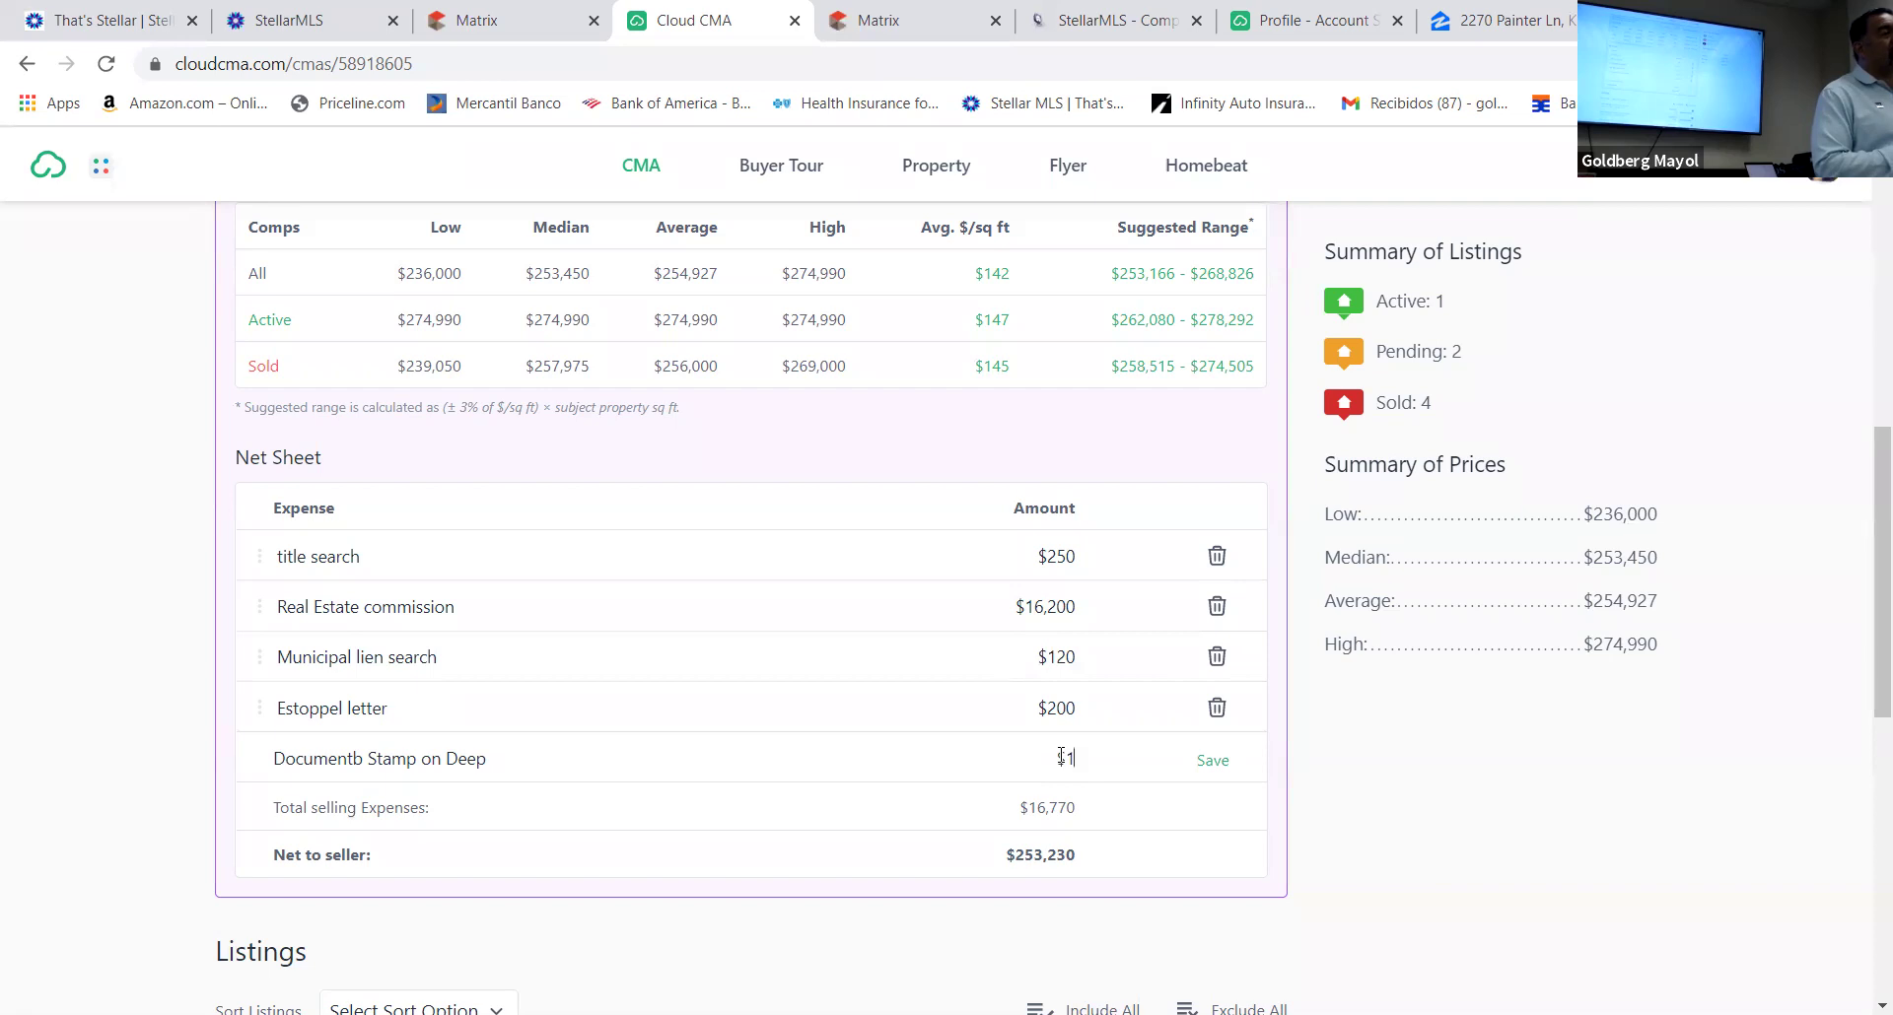
text(,8)
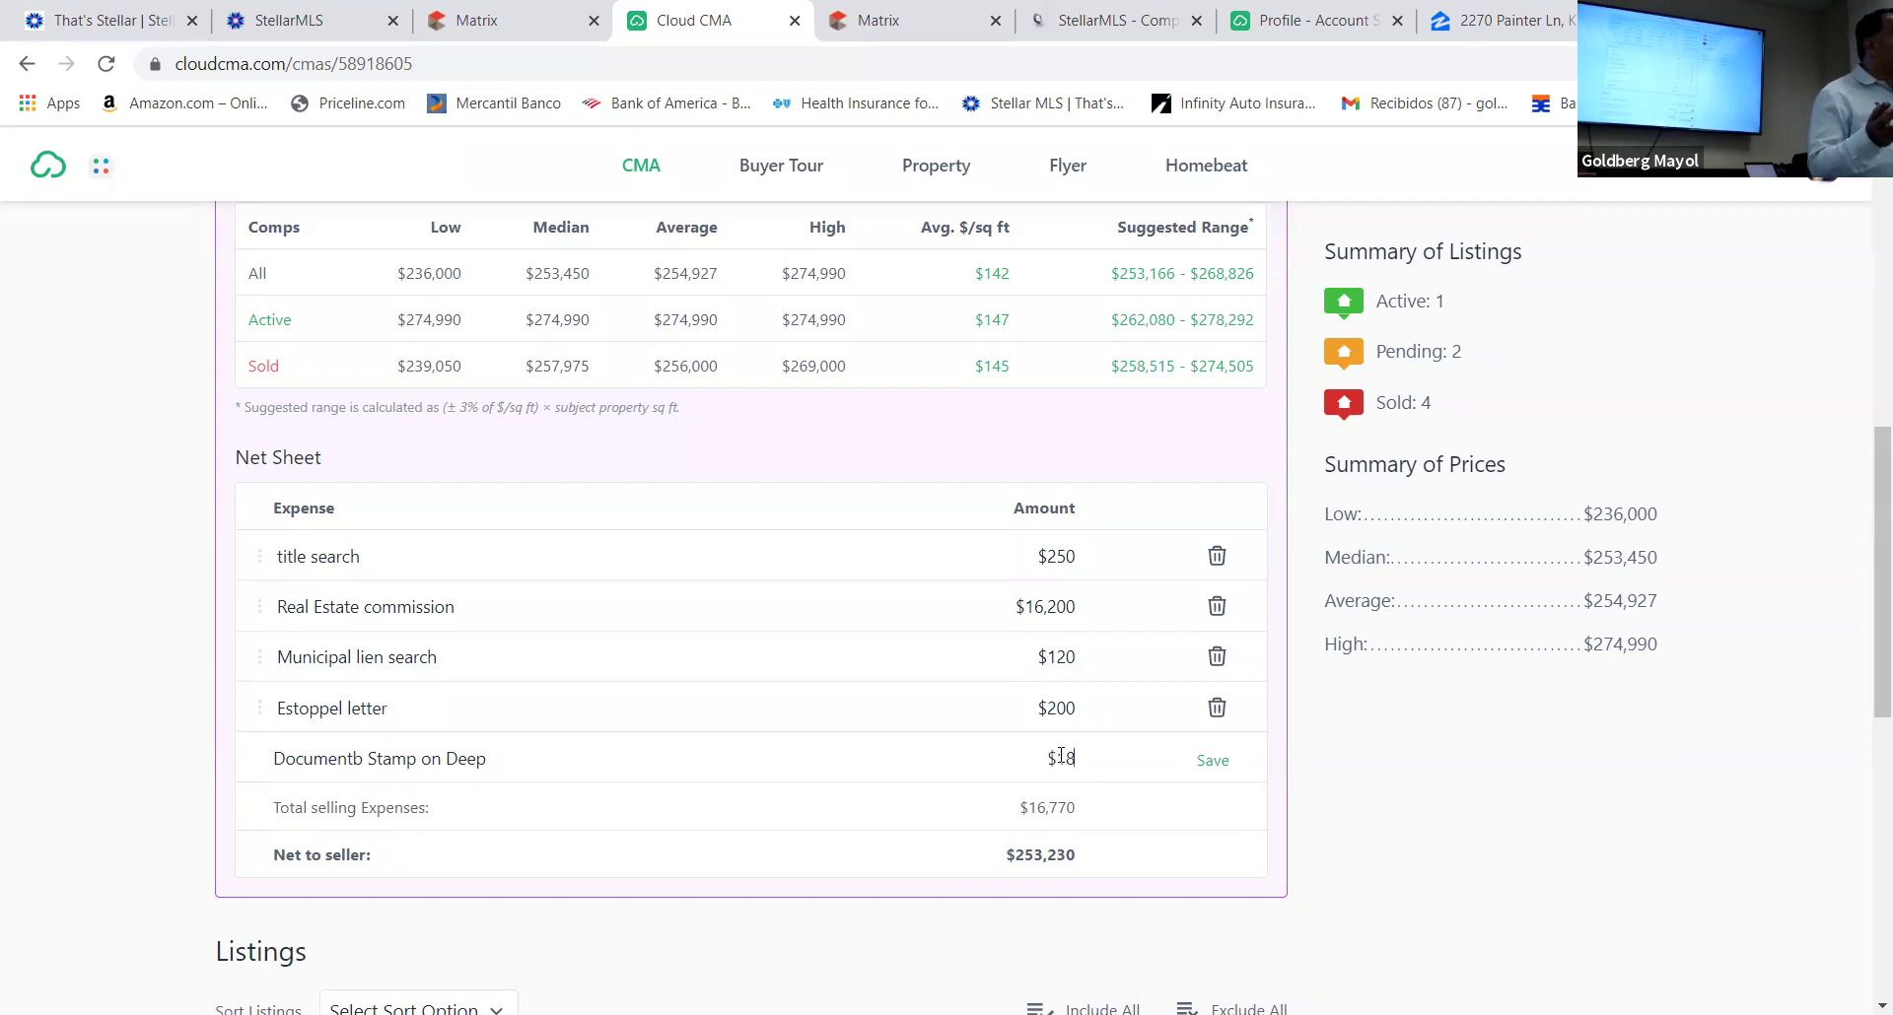
text(90)
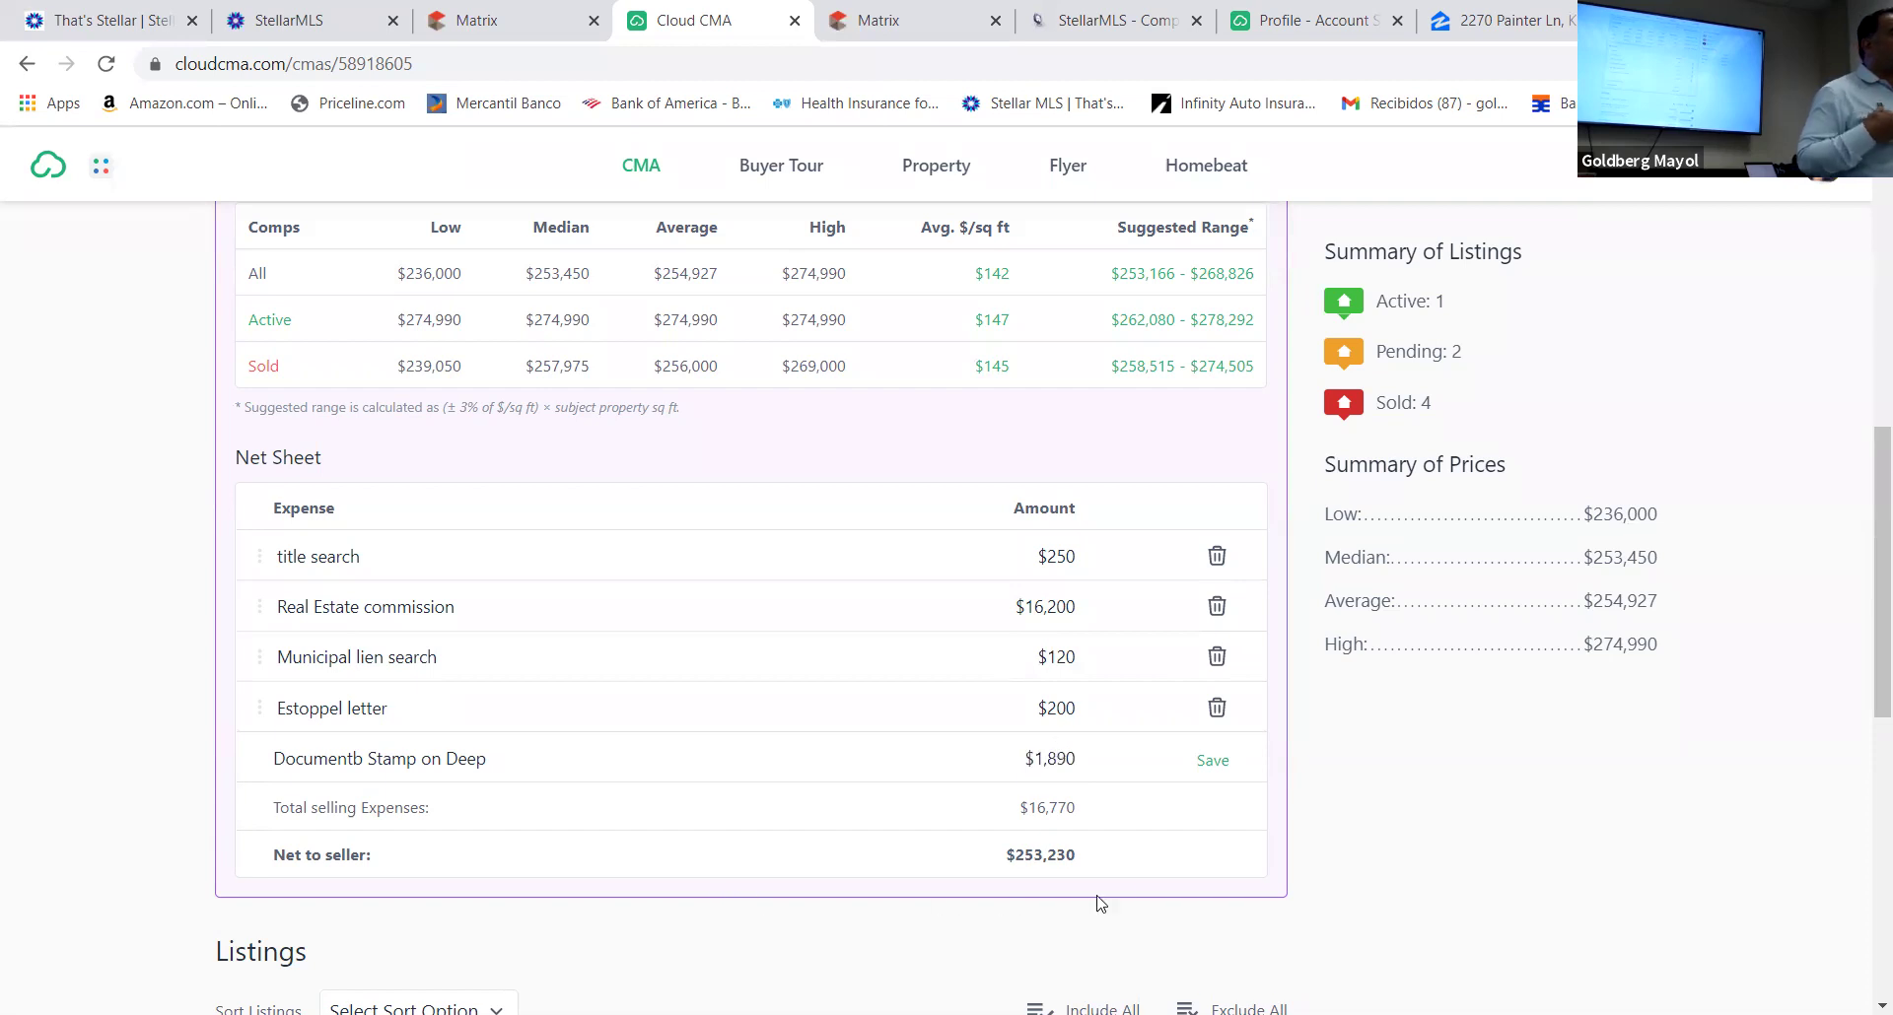
click(1213, 760)
Add a 'Title insurance Owner Policy' expense of $1,485 and save it
click(300, 810)
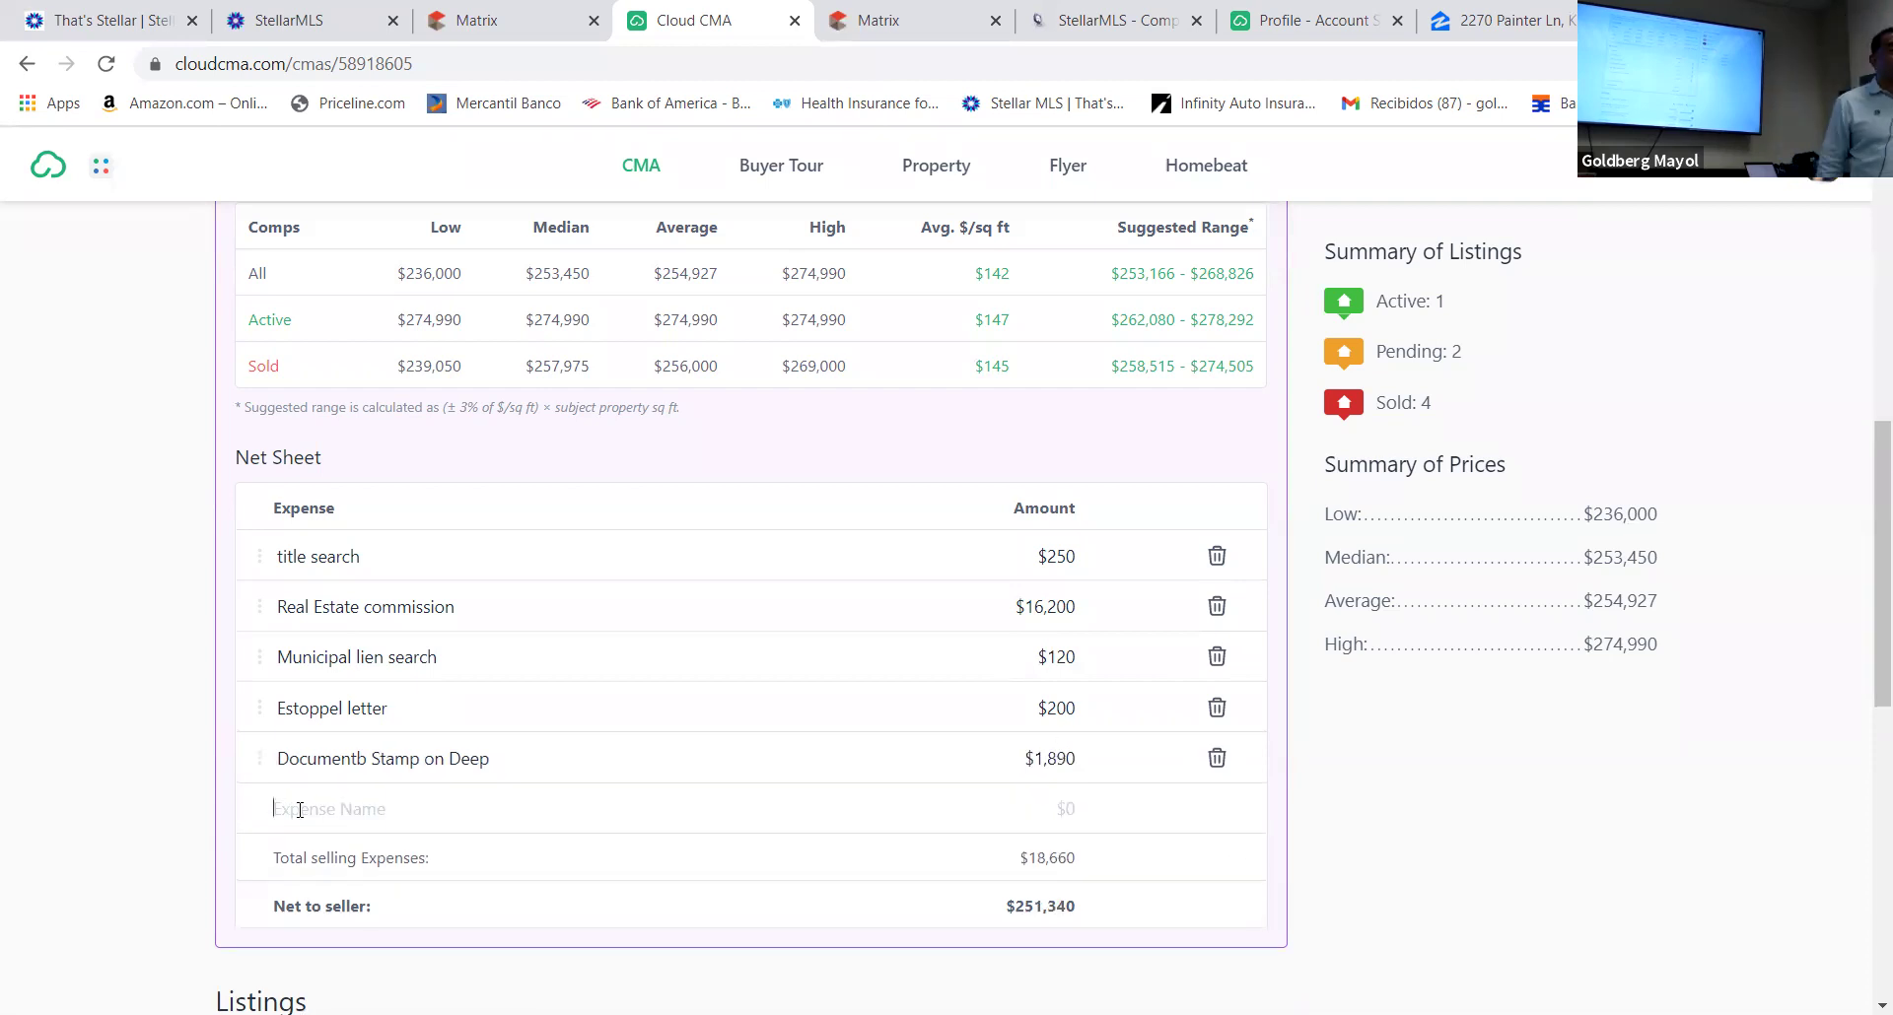
text(Title)
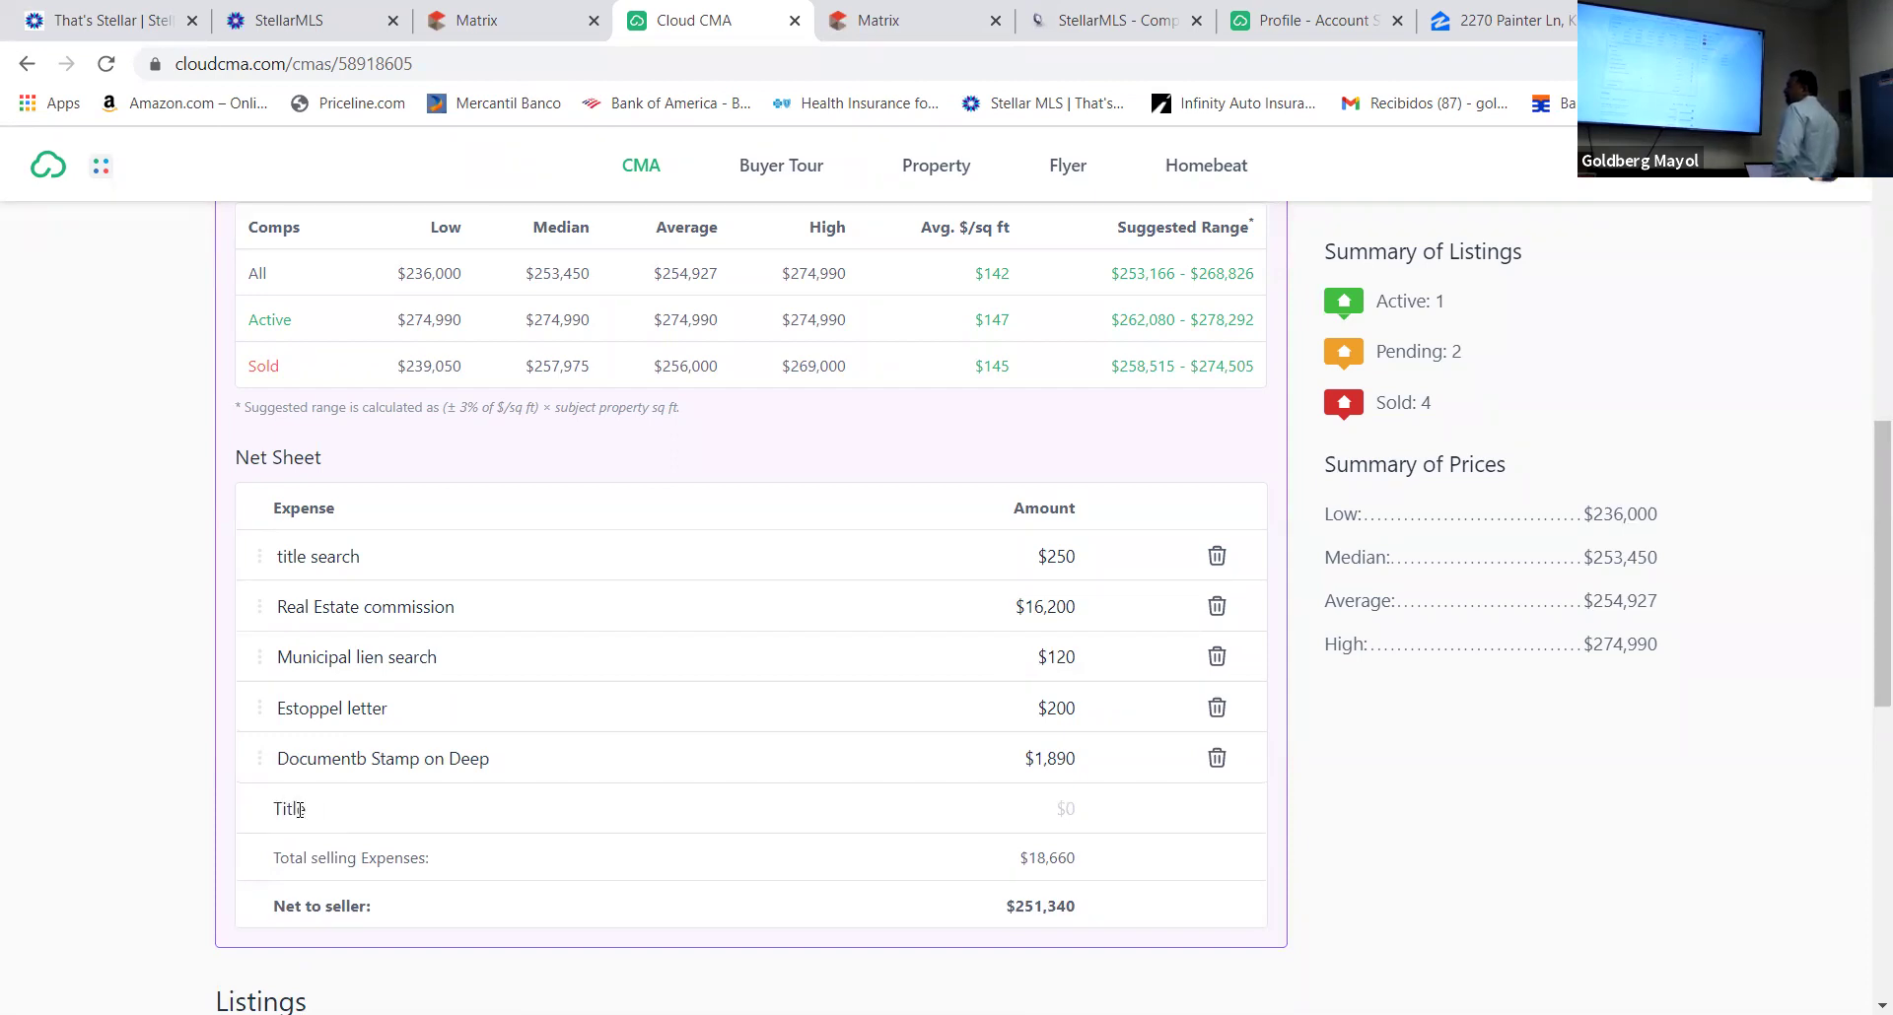
text( in)
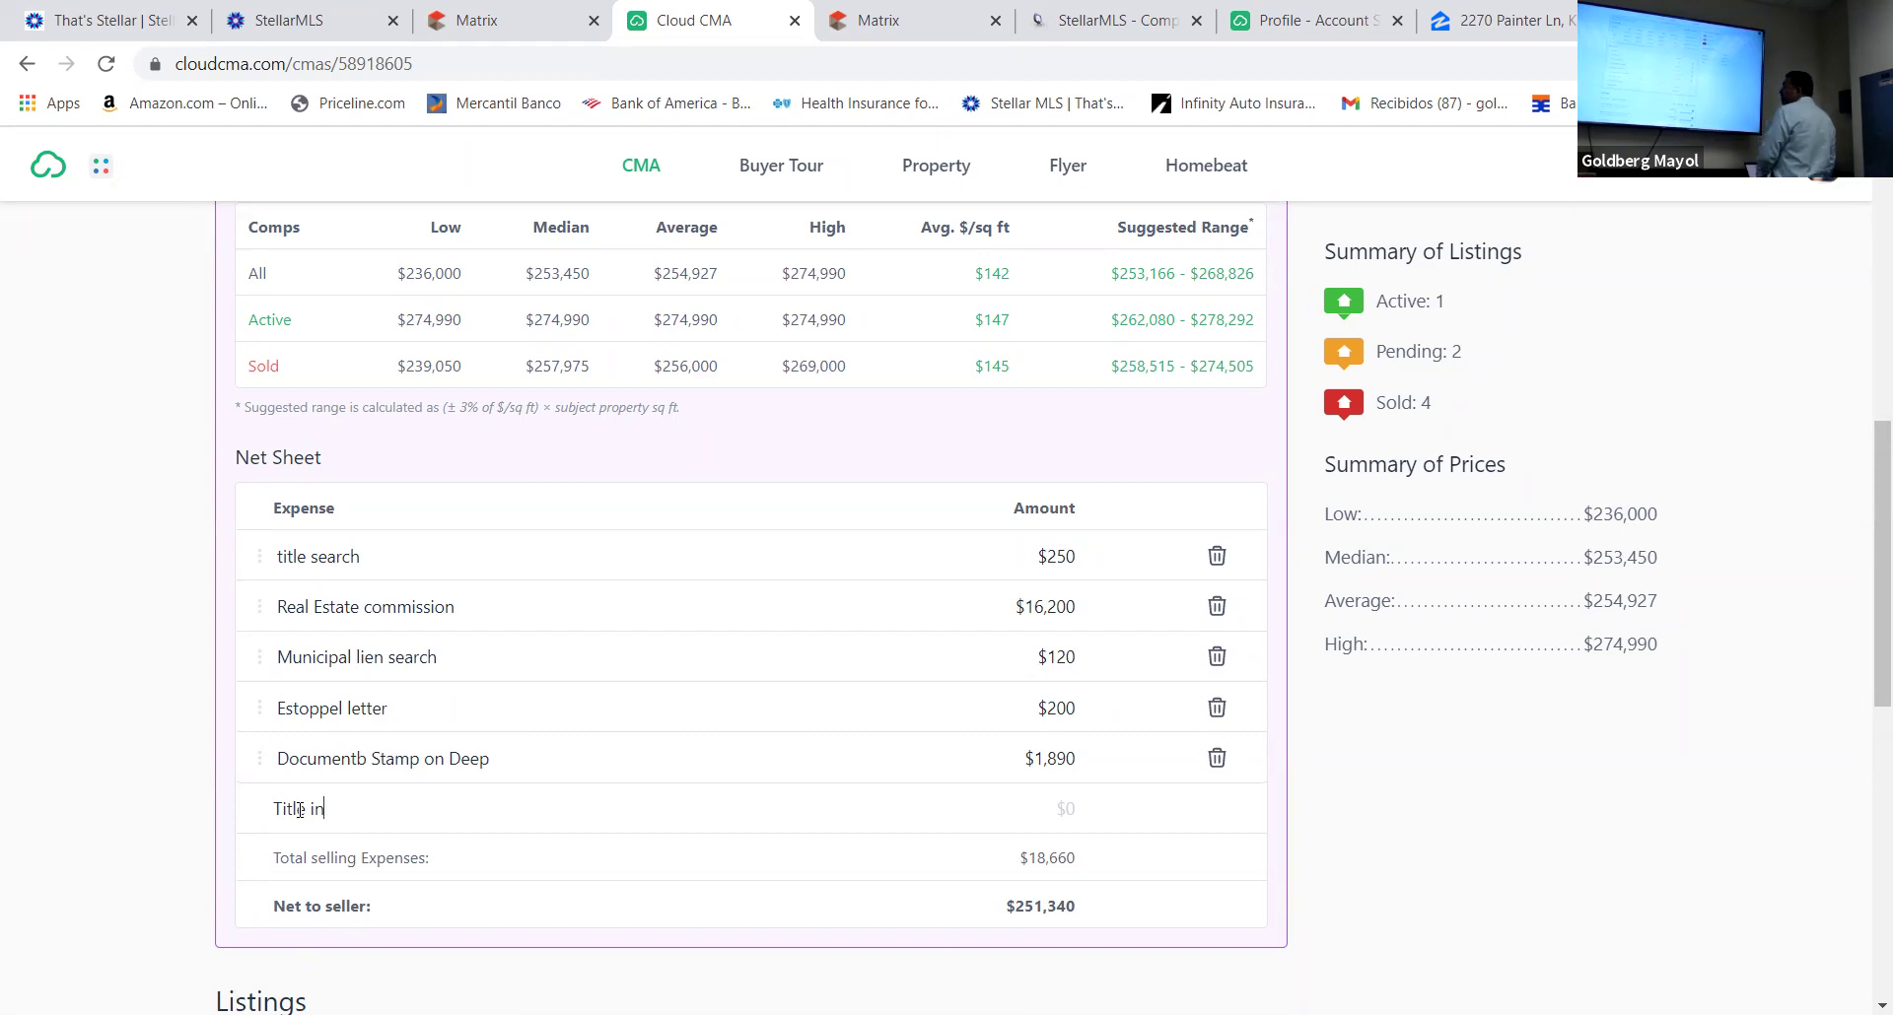
text(surance)
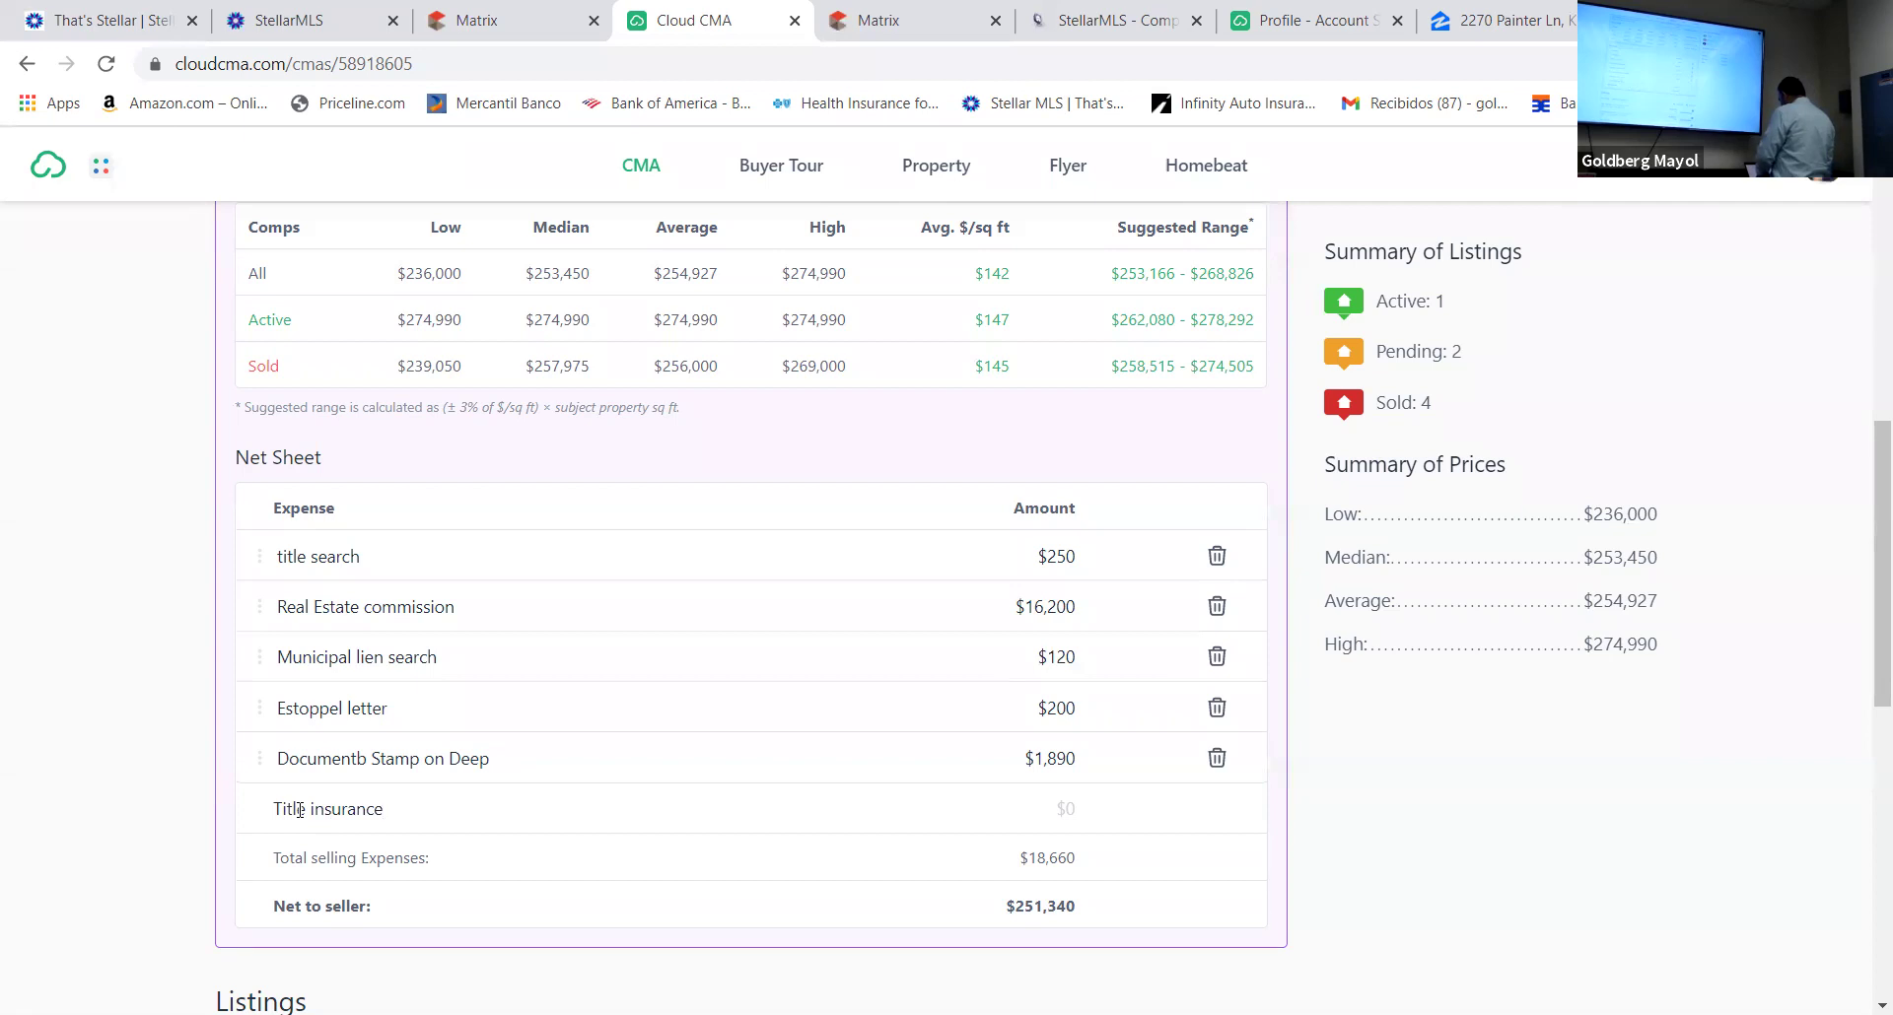
text(Ownwe)
key(BackSpace)
key(BackSpace)
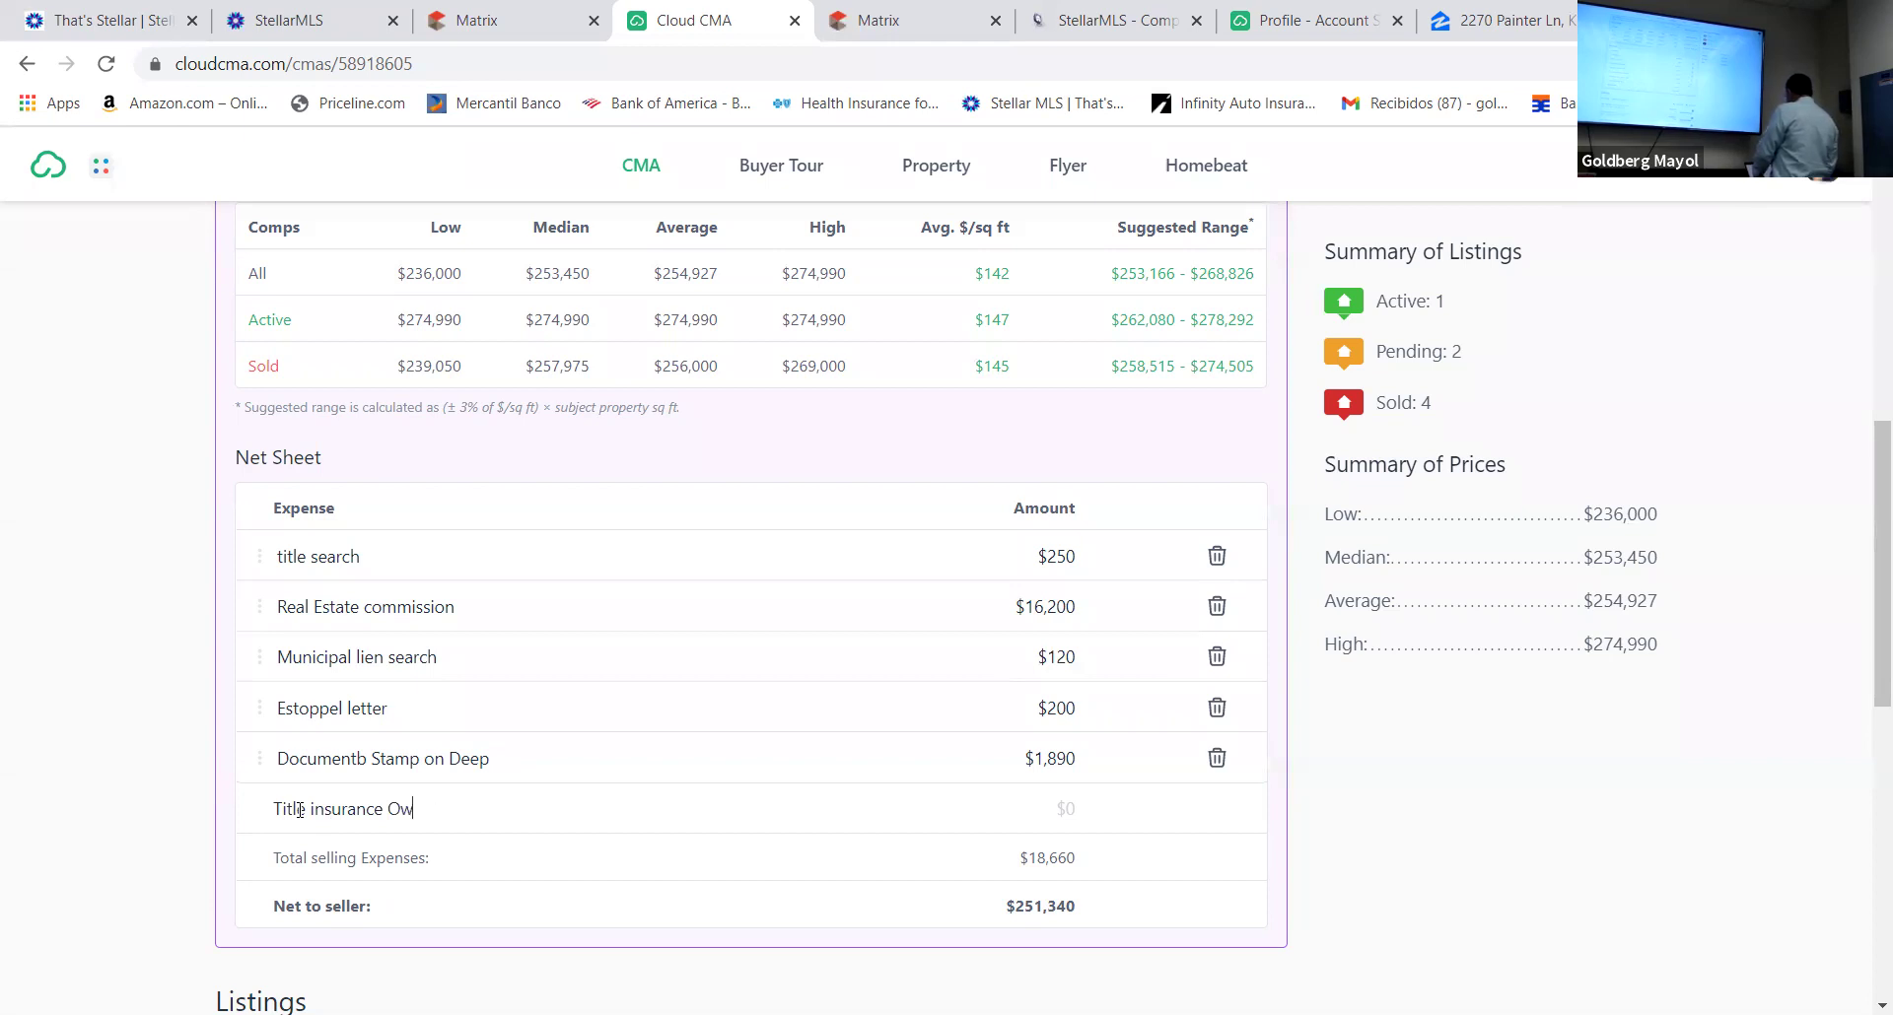
text(ner Policy)
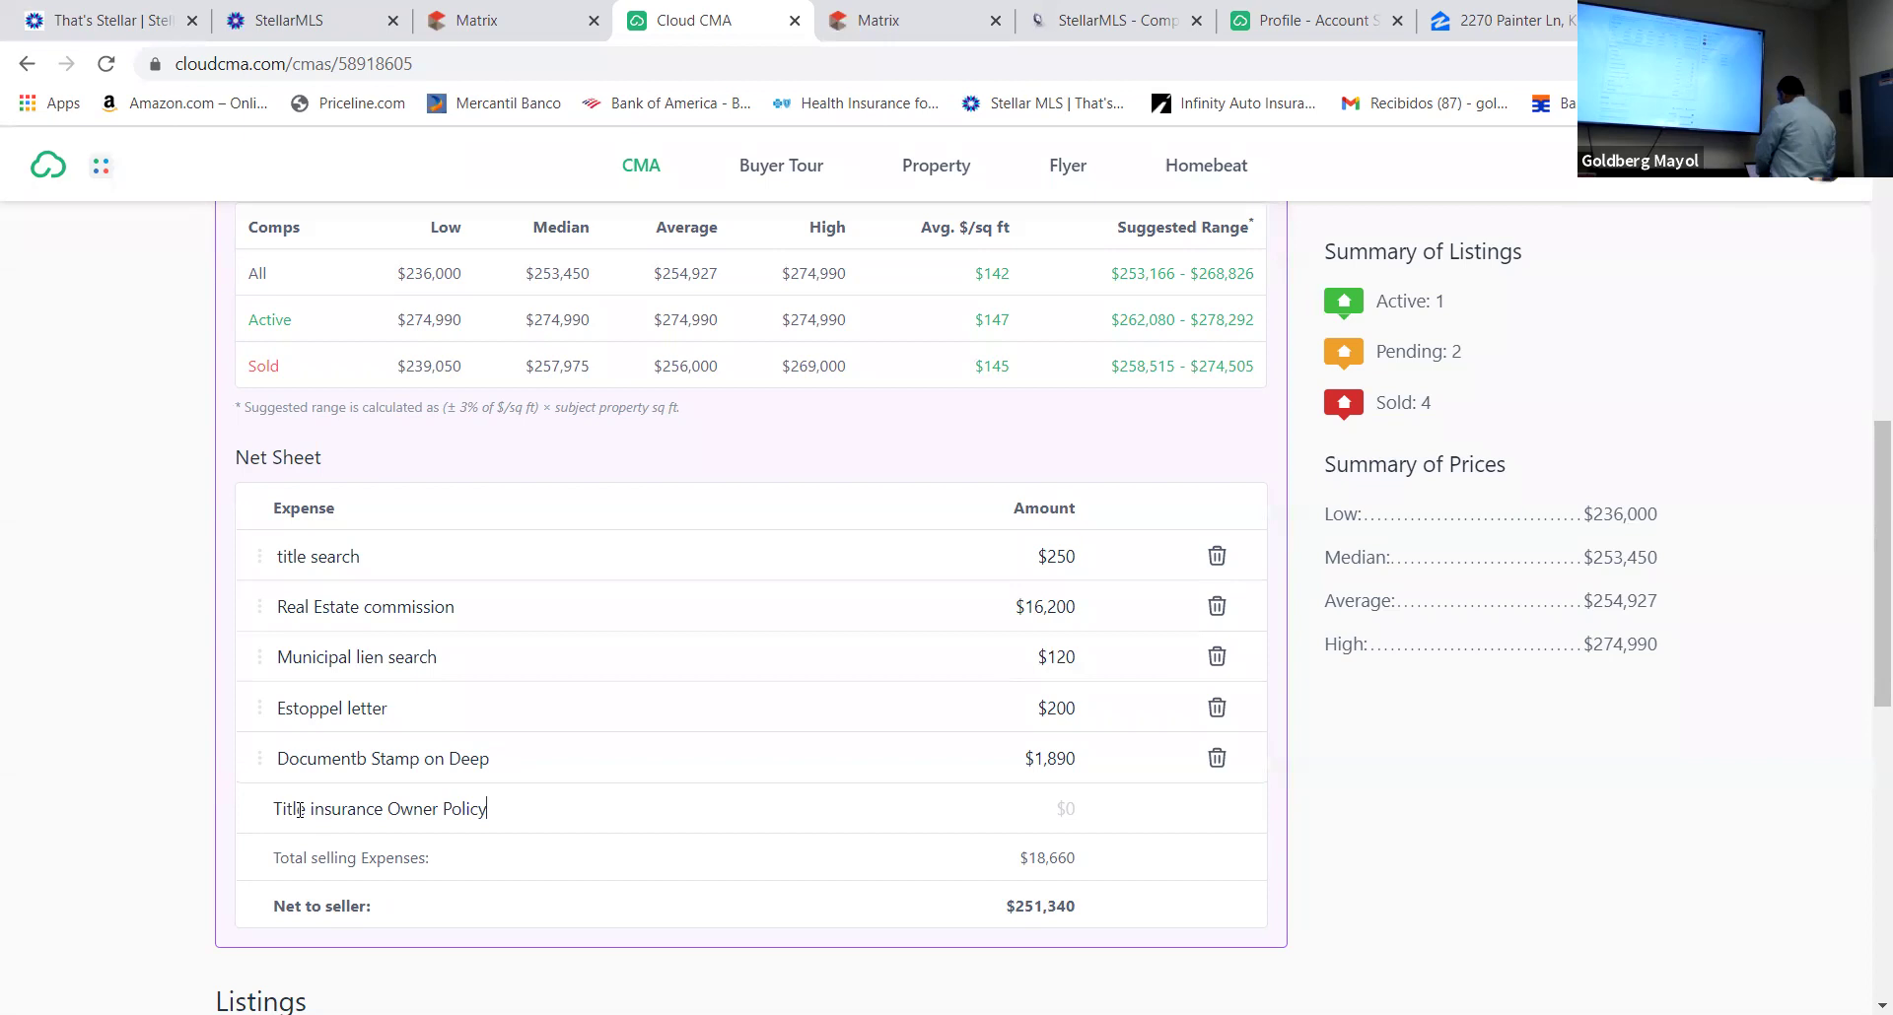
click(1059, 803)
text(1485)
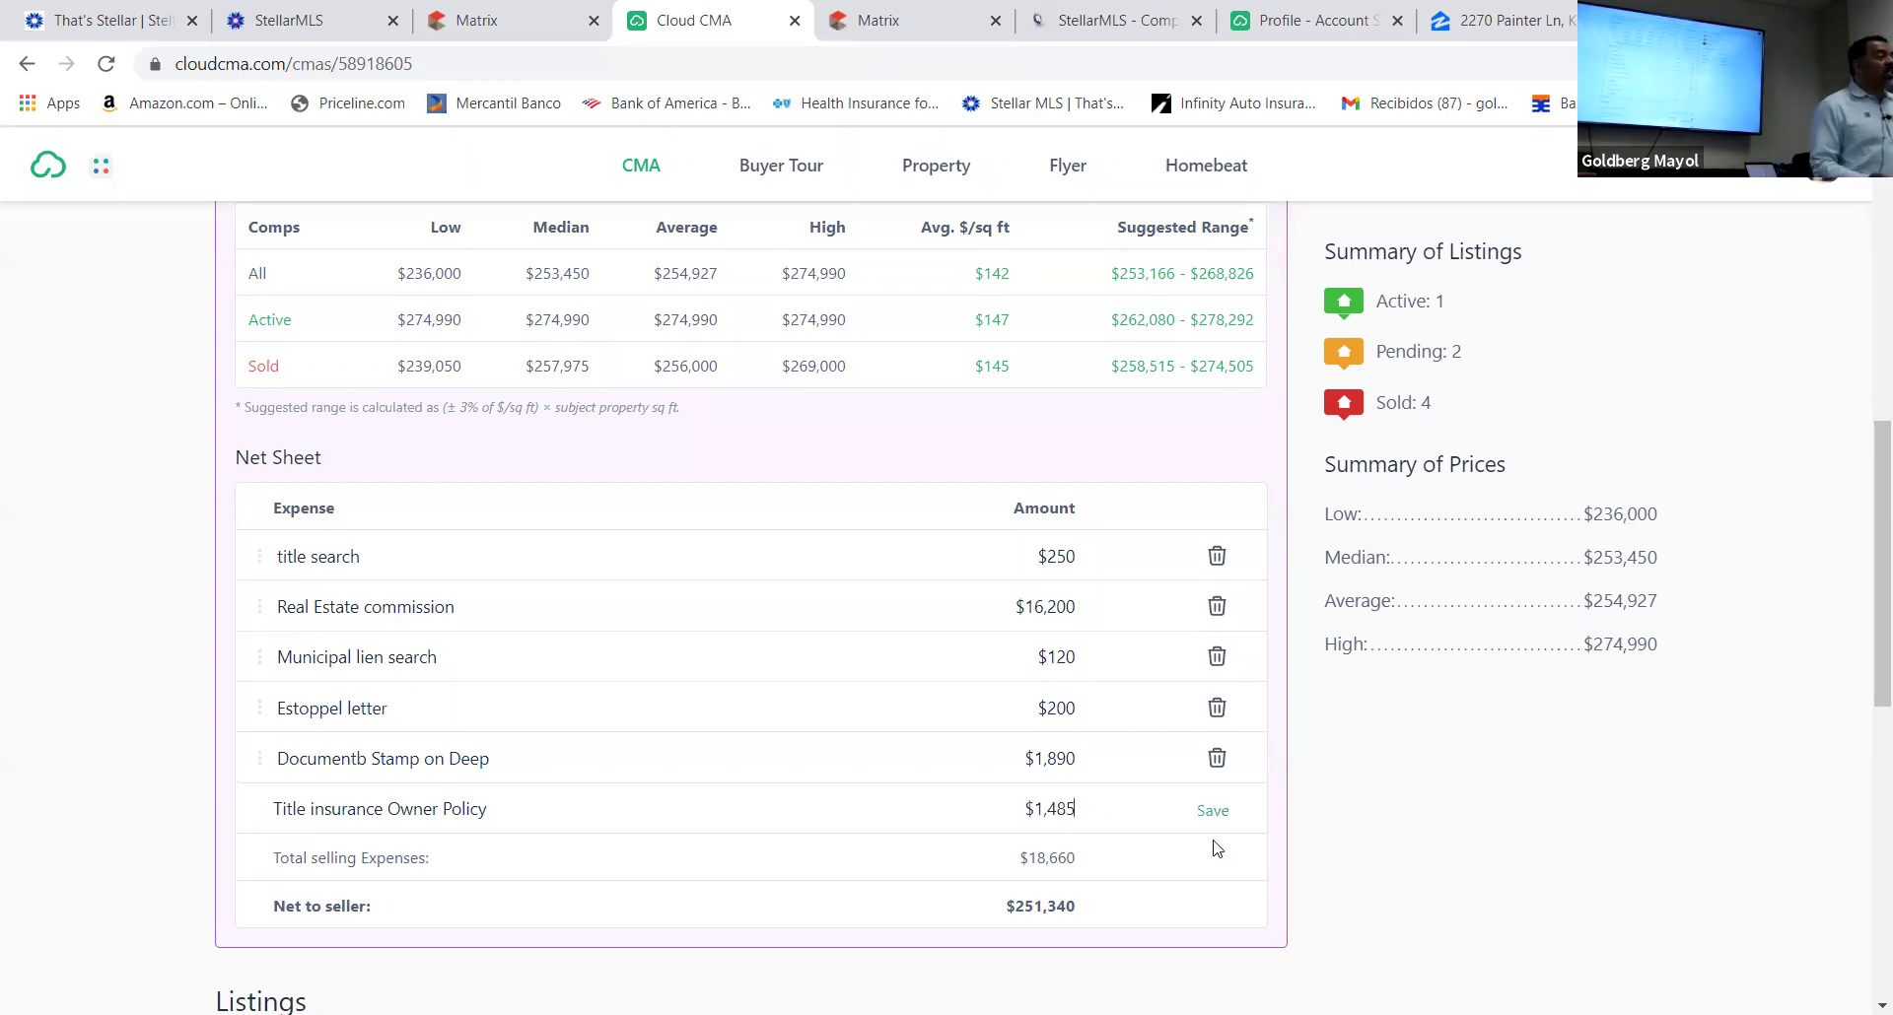
click(1214, 813)
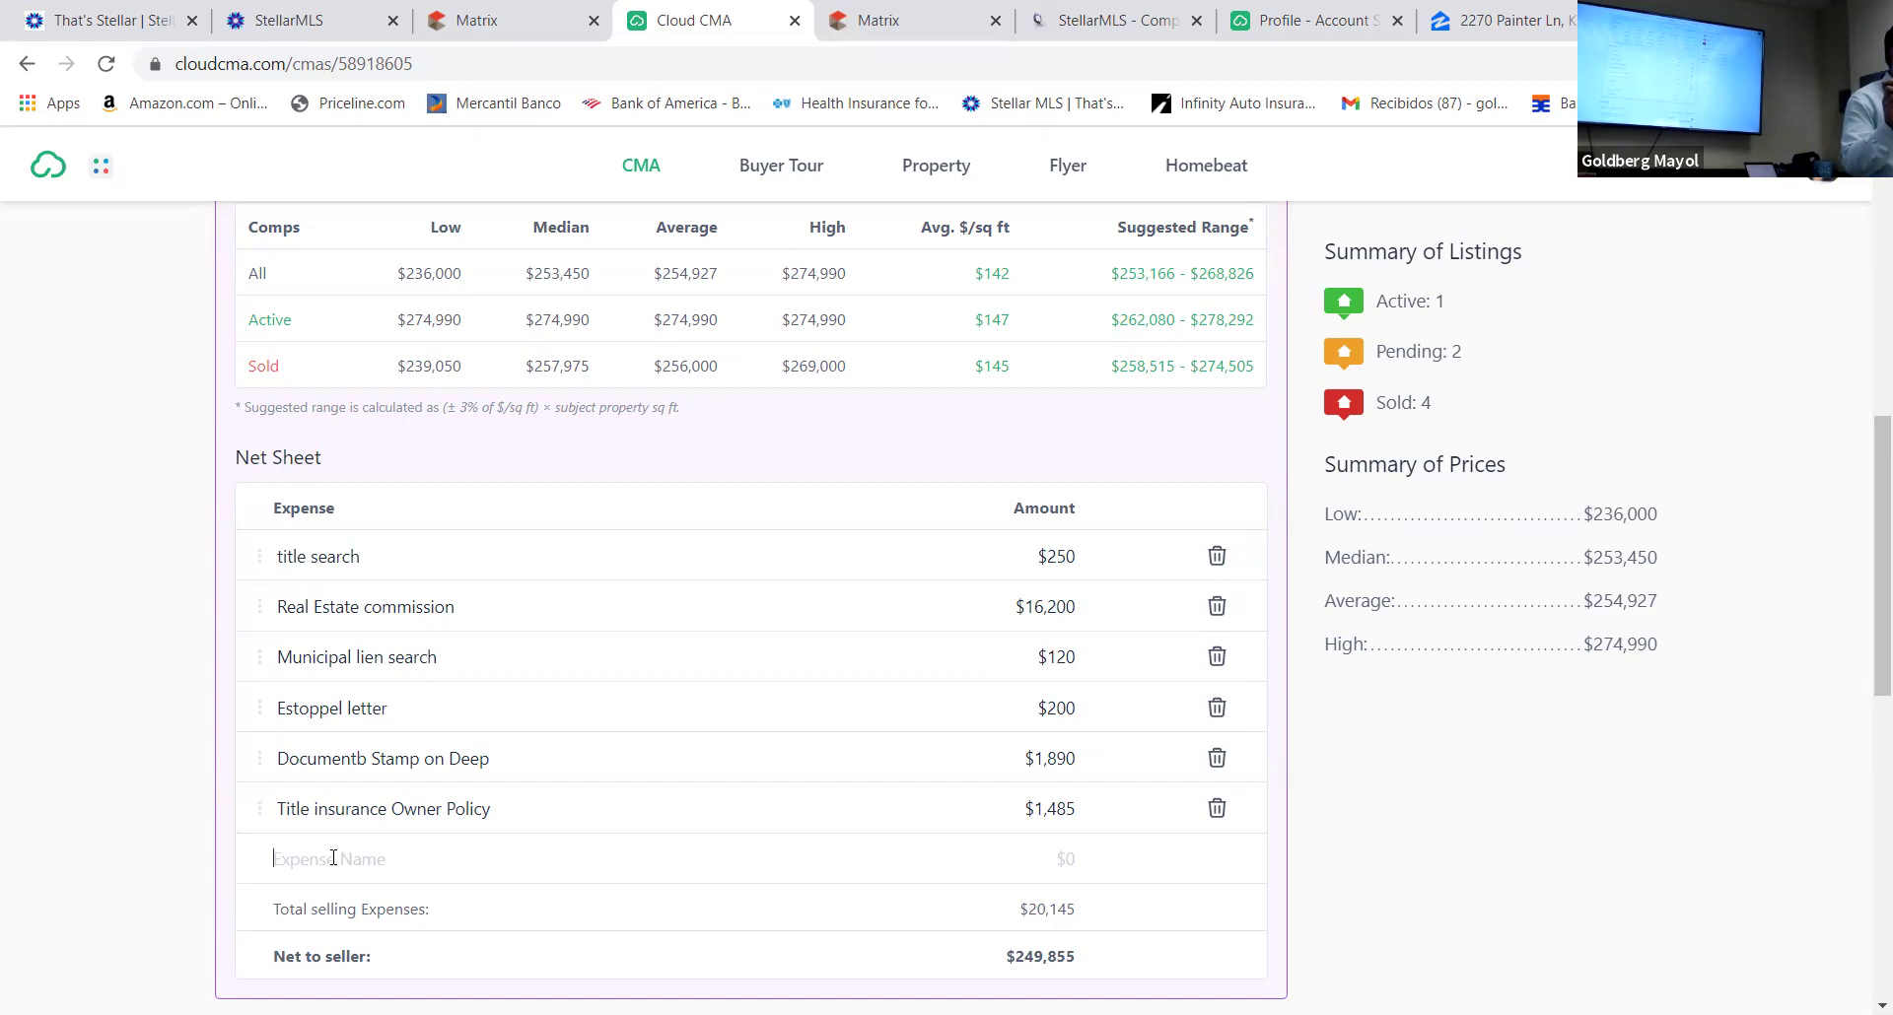
Add a 'Recording' expense of $25 and save it
text(Reco)
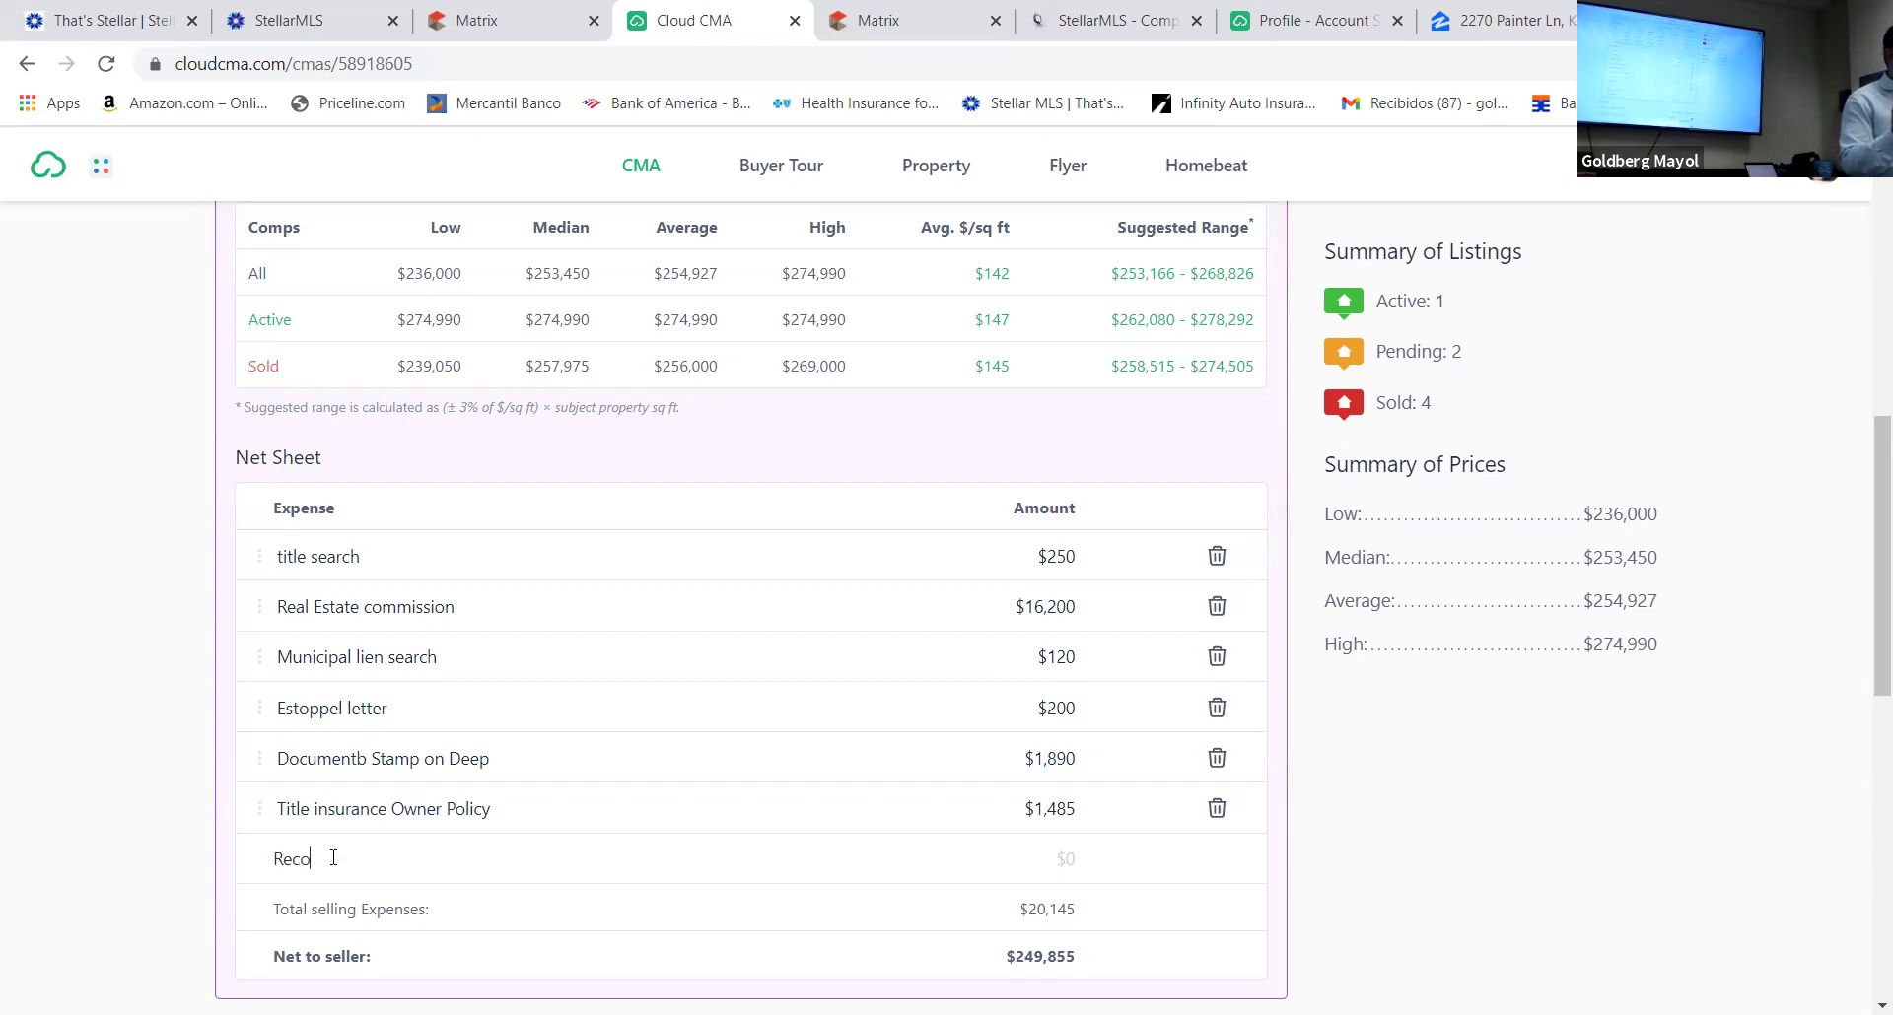
text(rding)
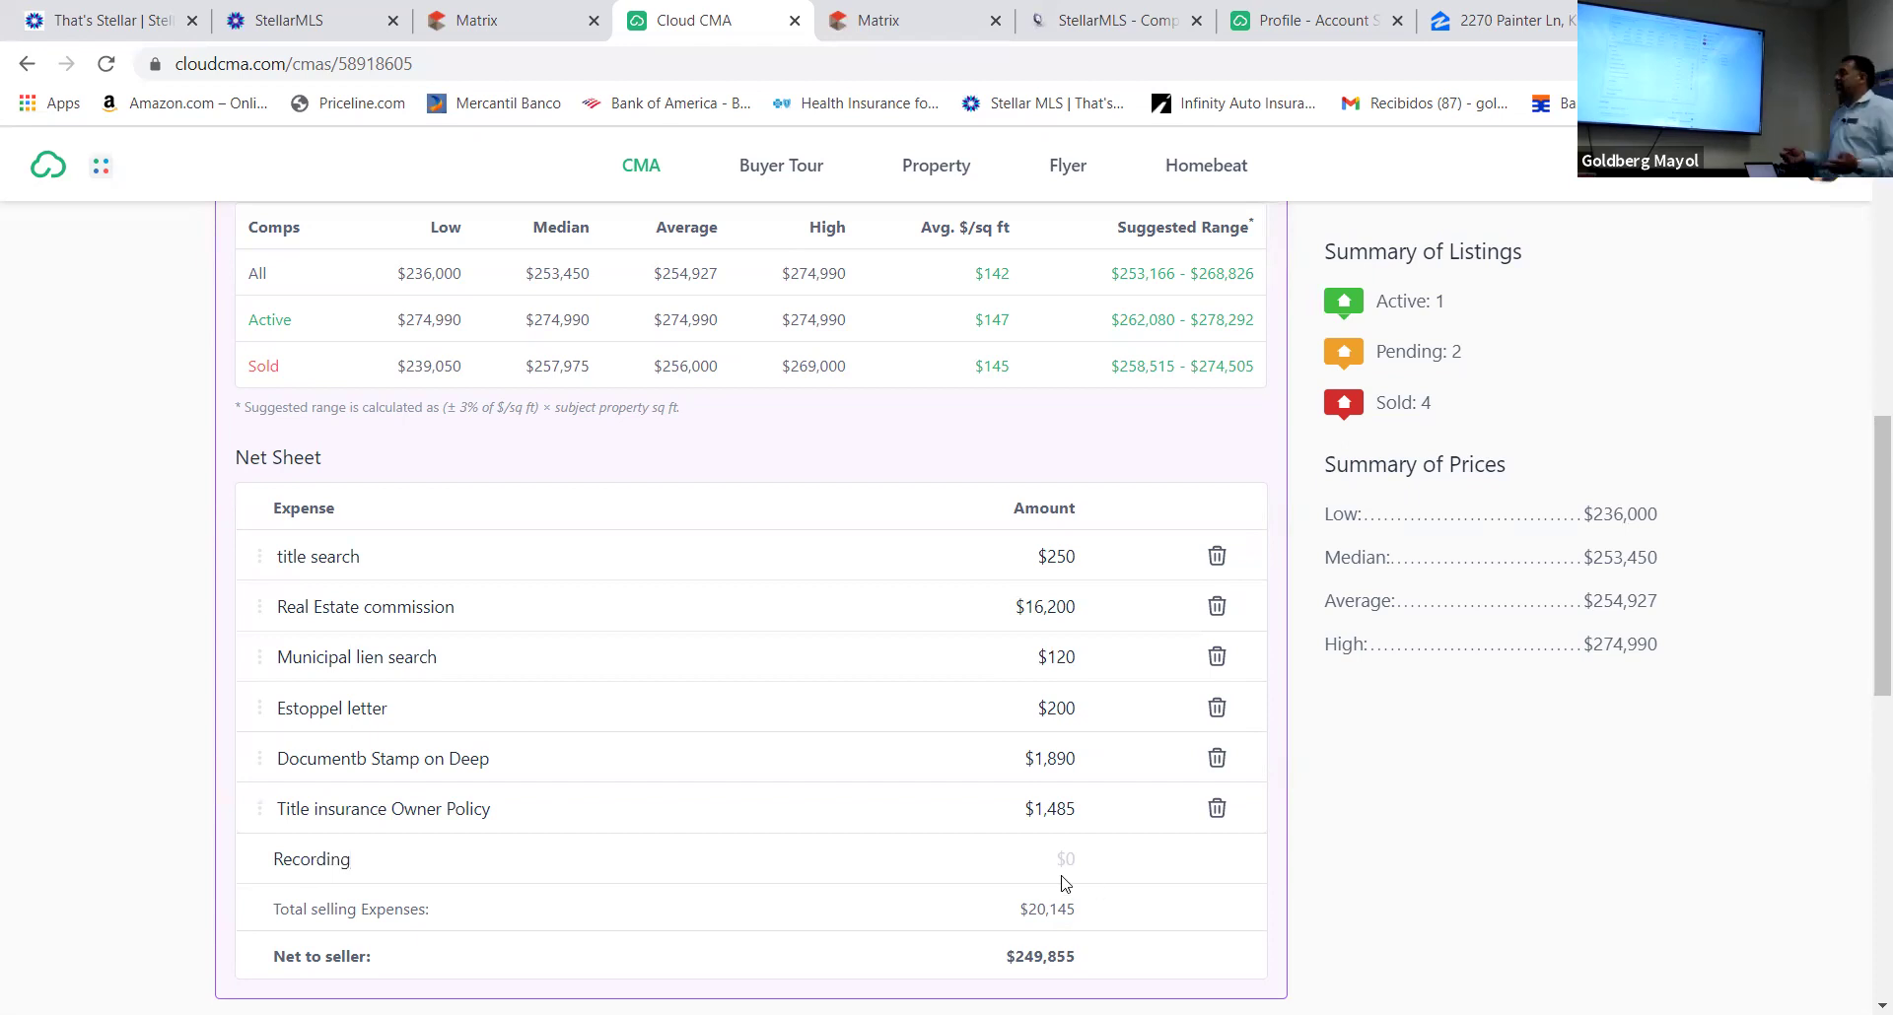
click(1072, 859)
text(25)
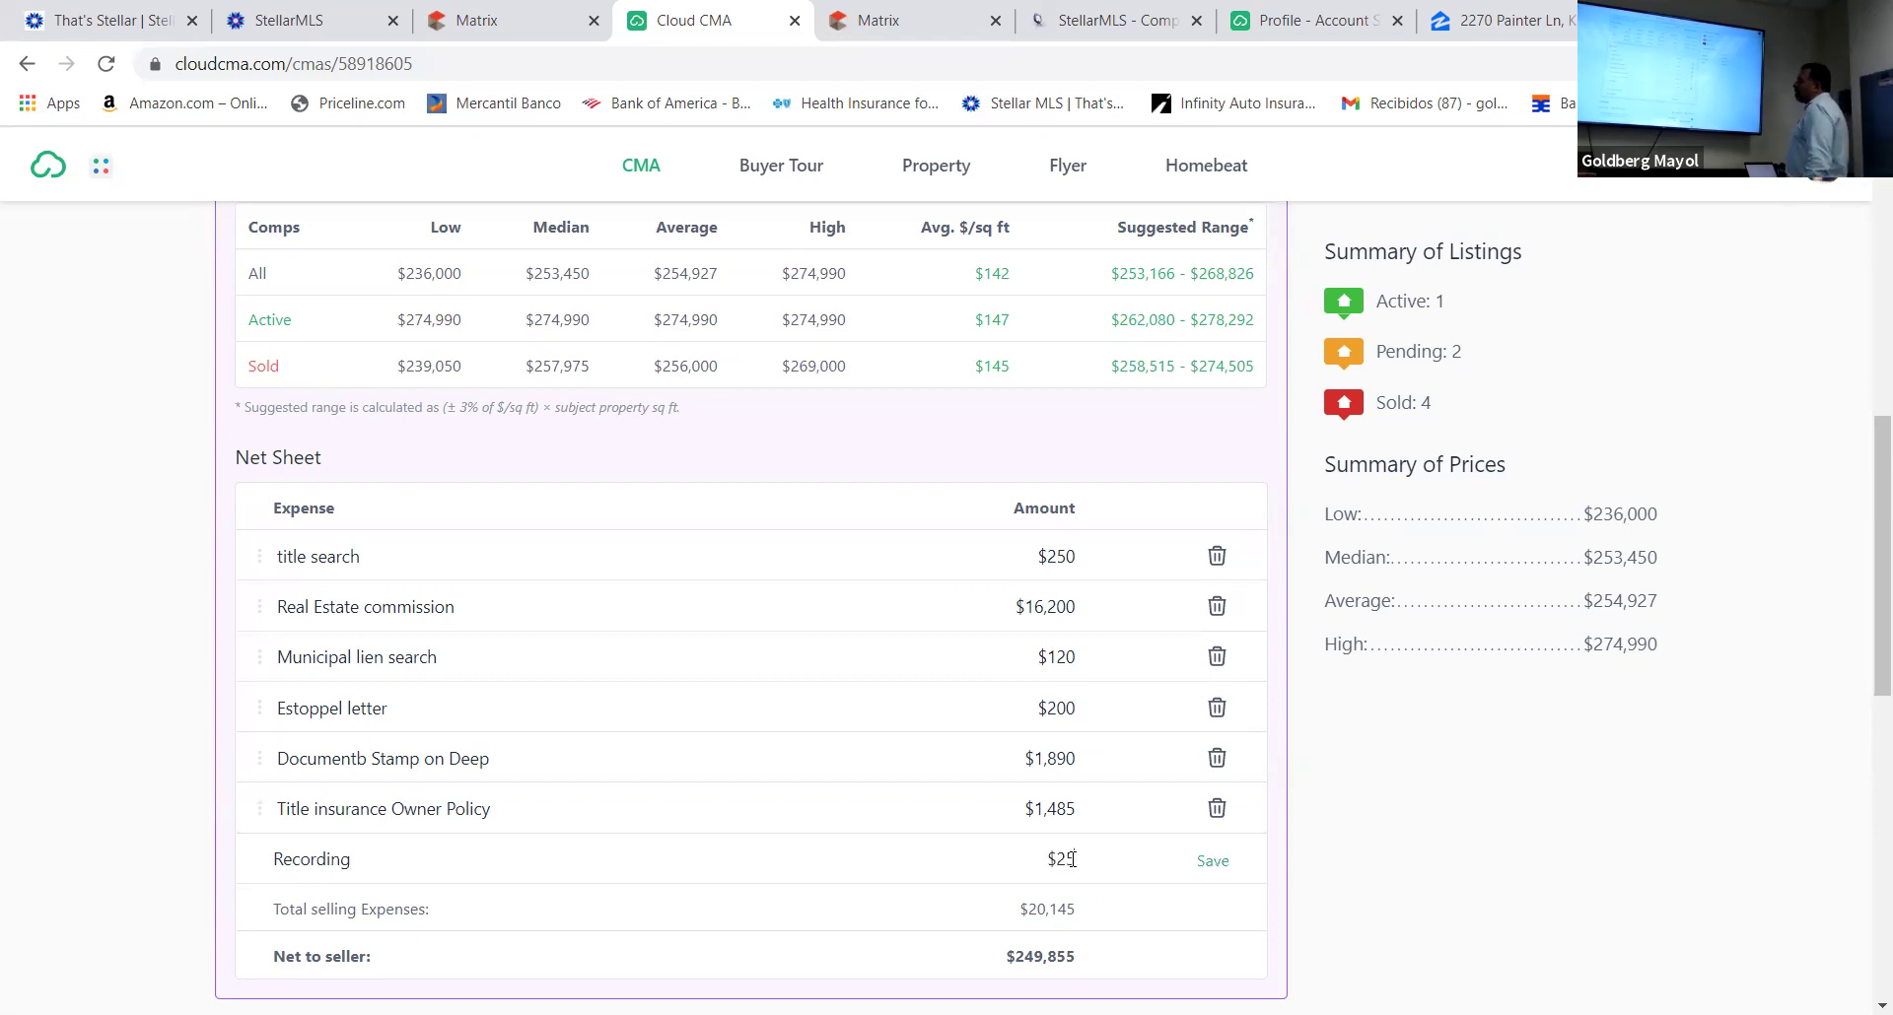
click(1207, 860)
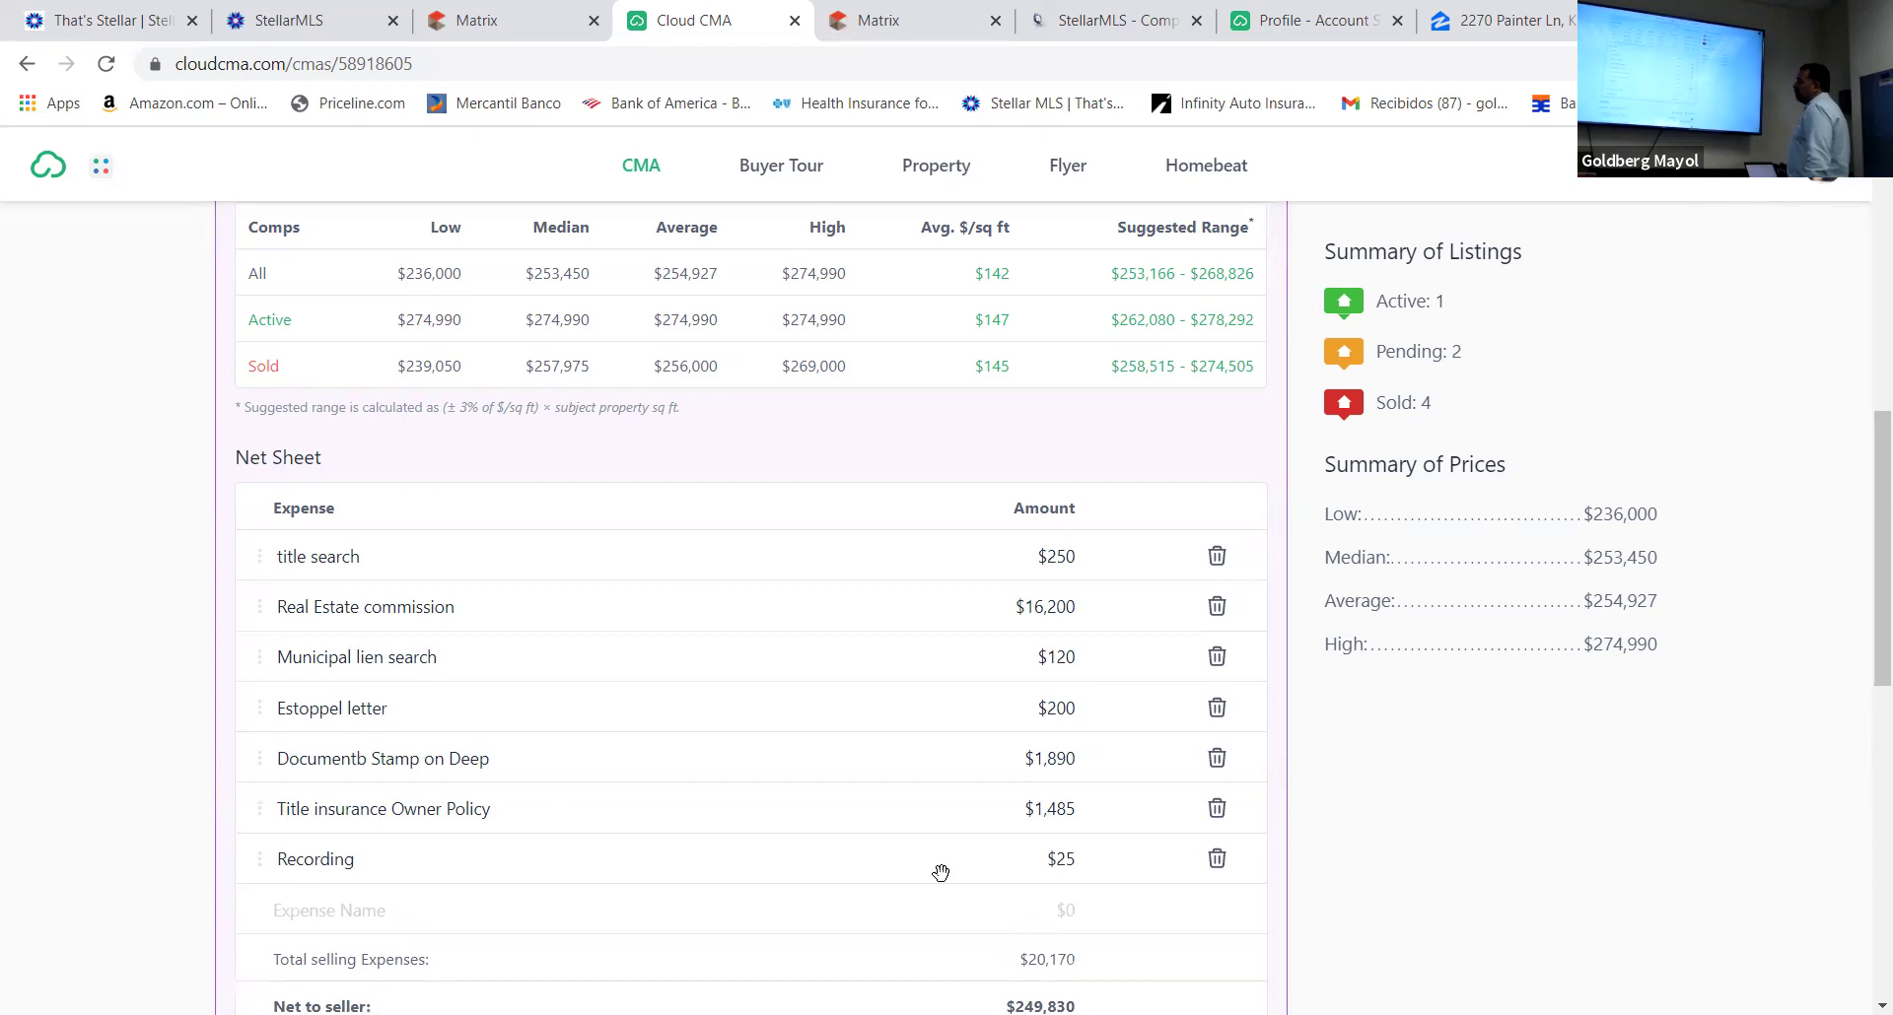
Save a $1 'Property taxes Proration' expense, then name the next expense 'Mortgage Balance'
scroll(930, 864, down, 3)
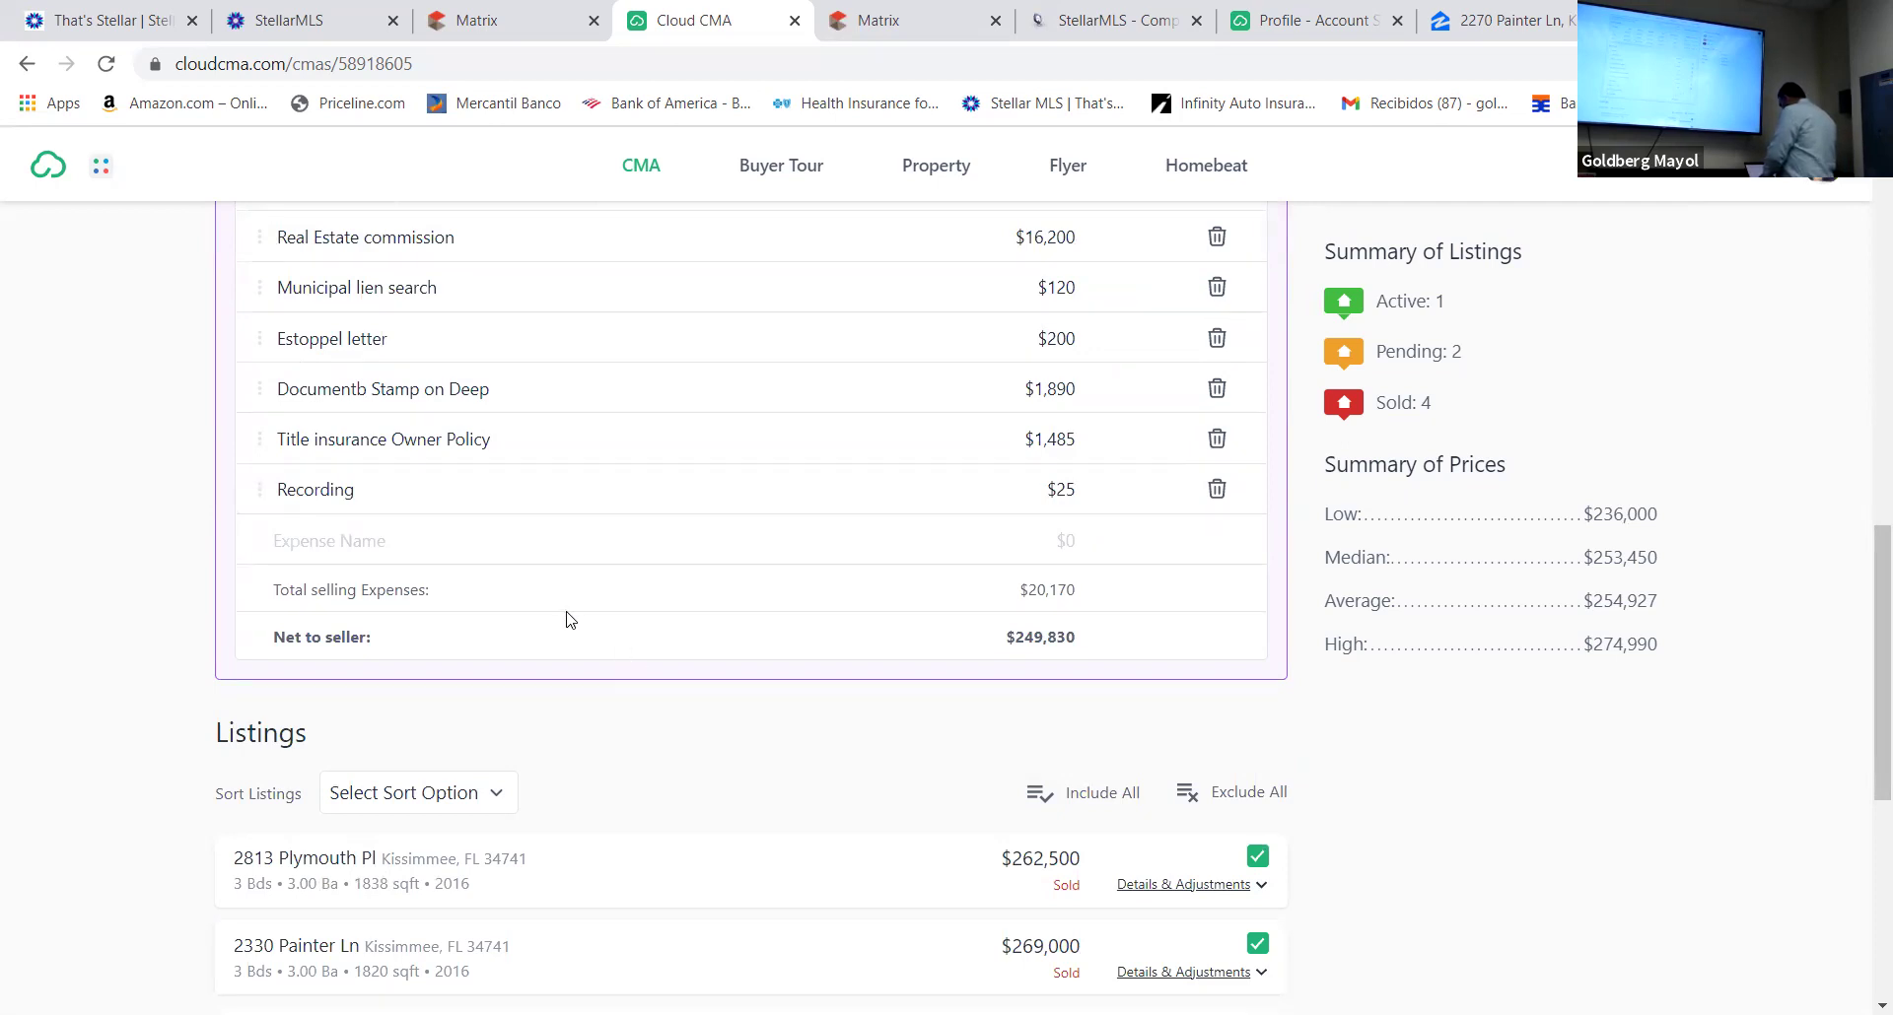
click(292, 540)
text(Pro)
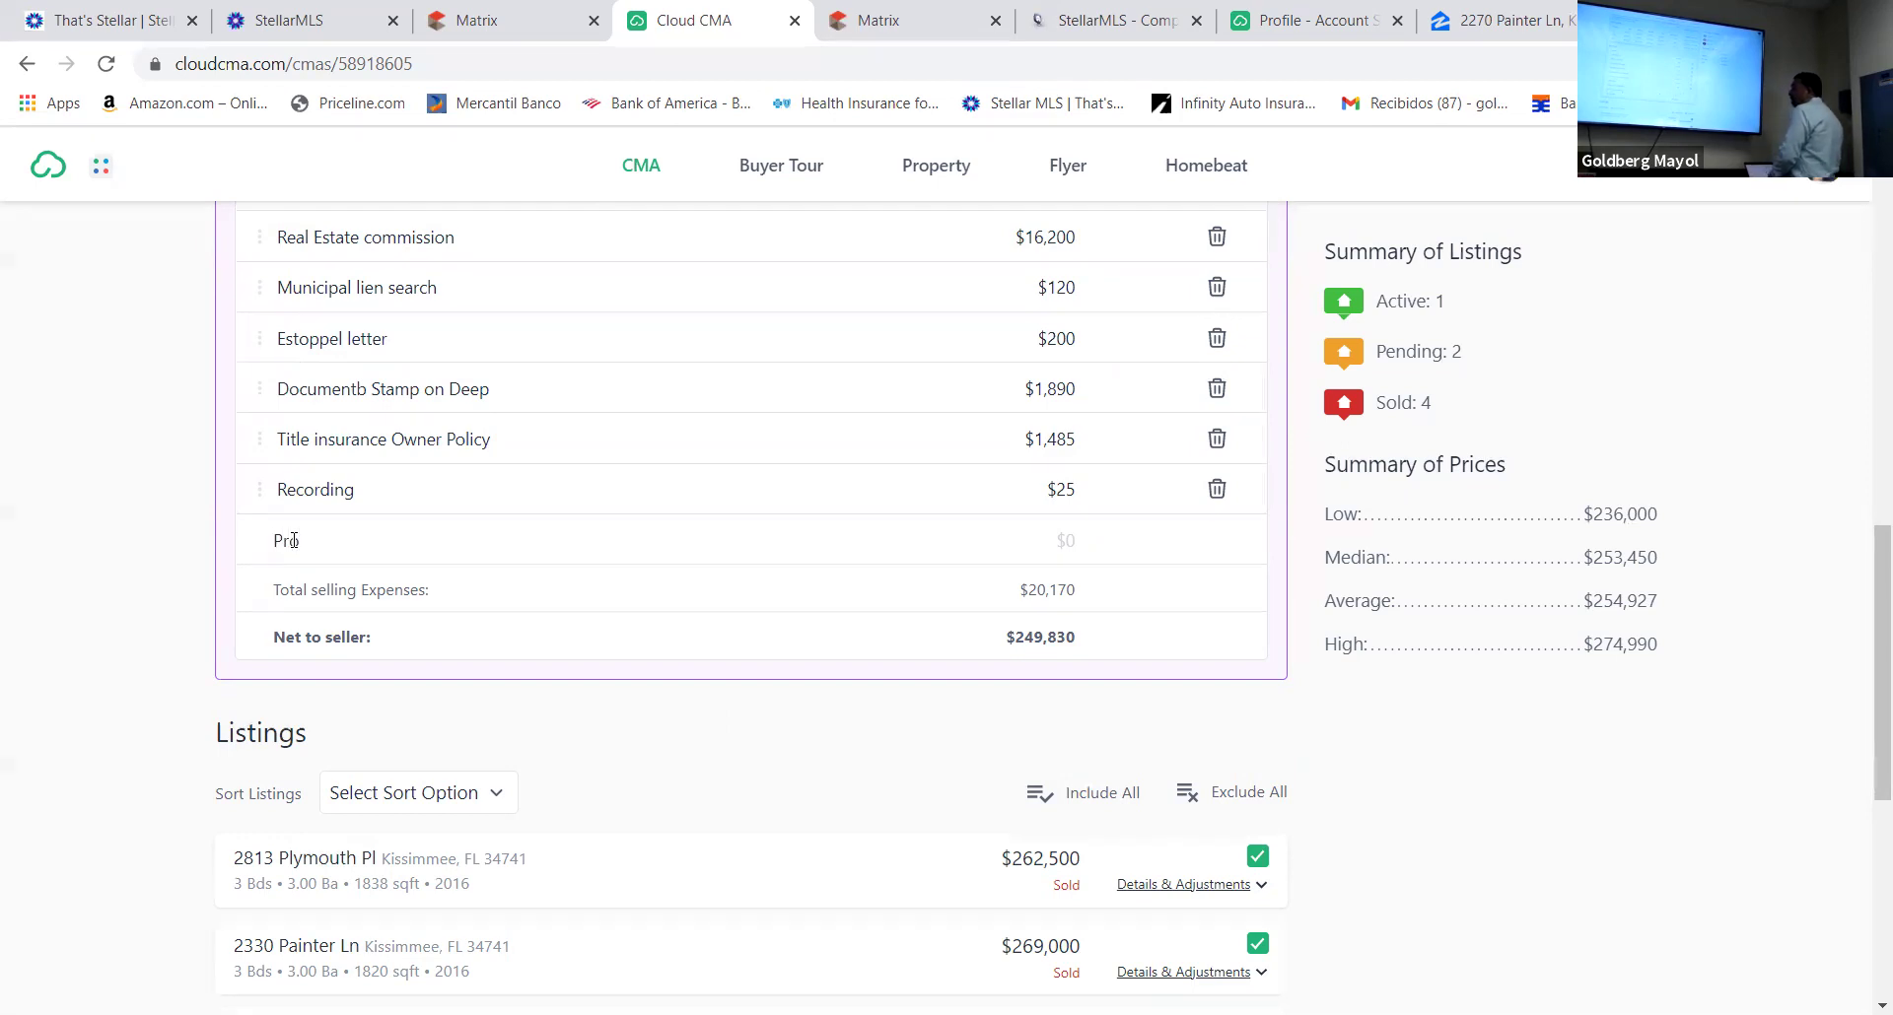
text(pert)
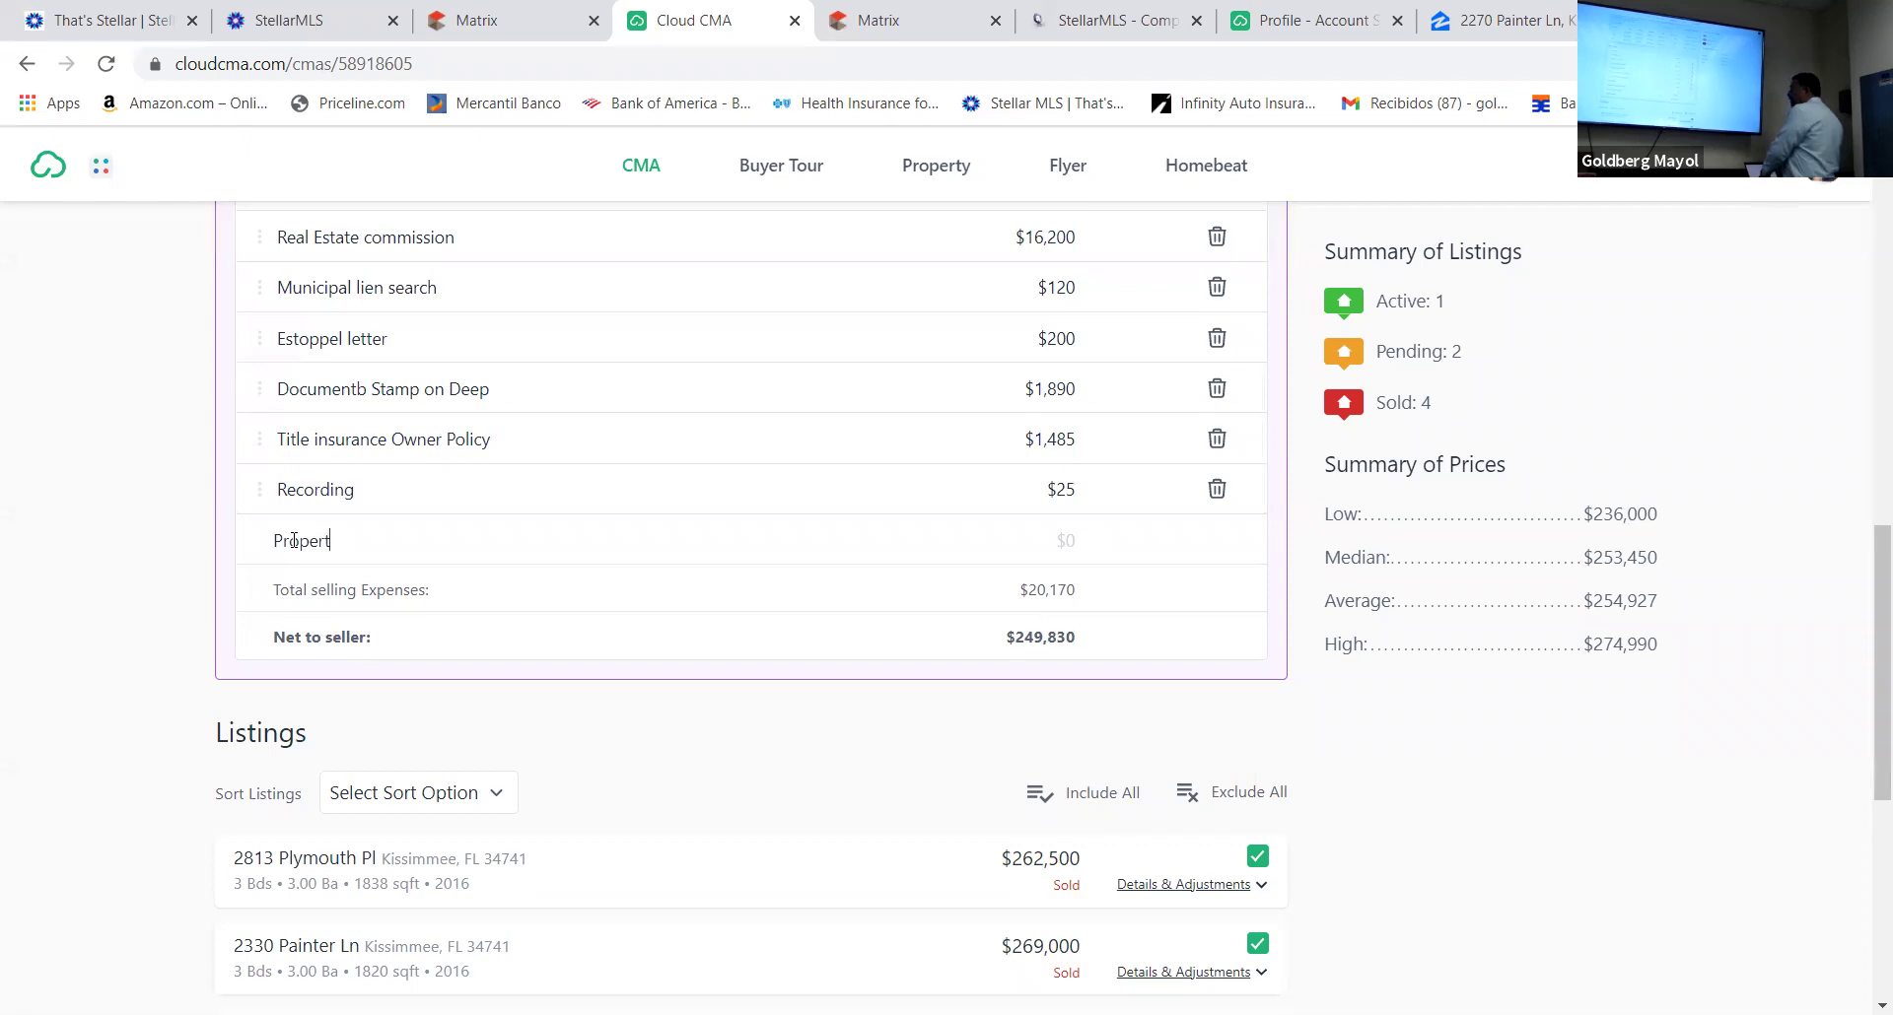
text(y taxes)
text(Pr)
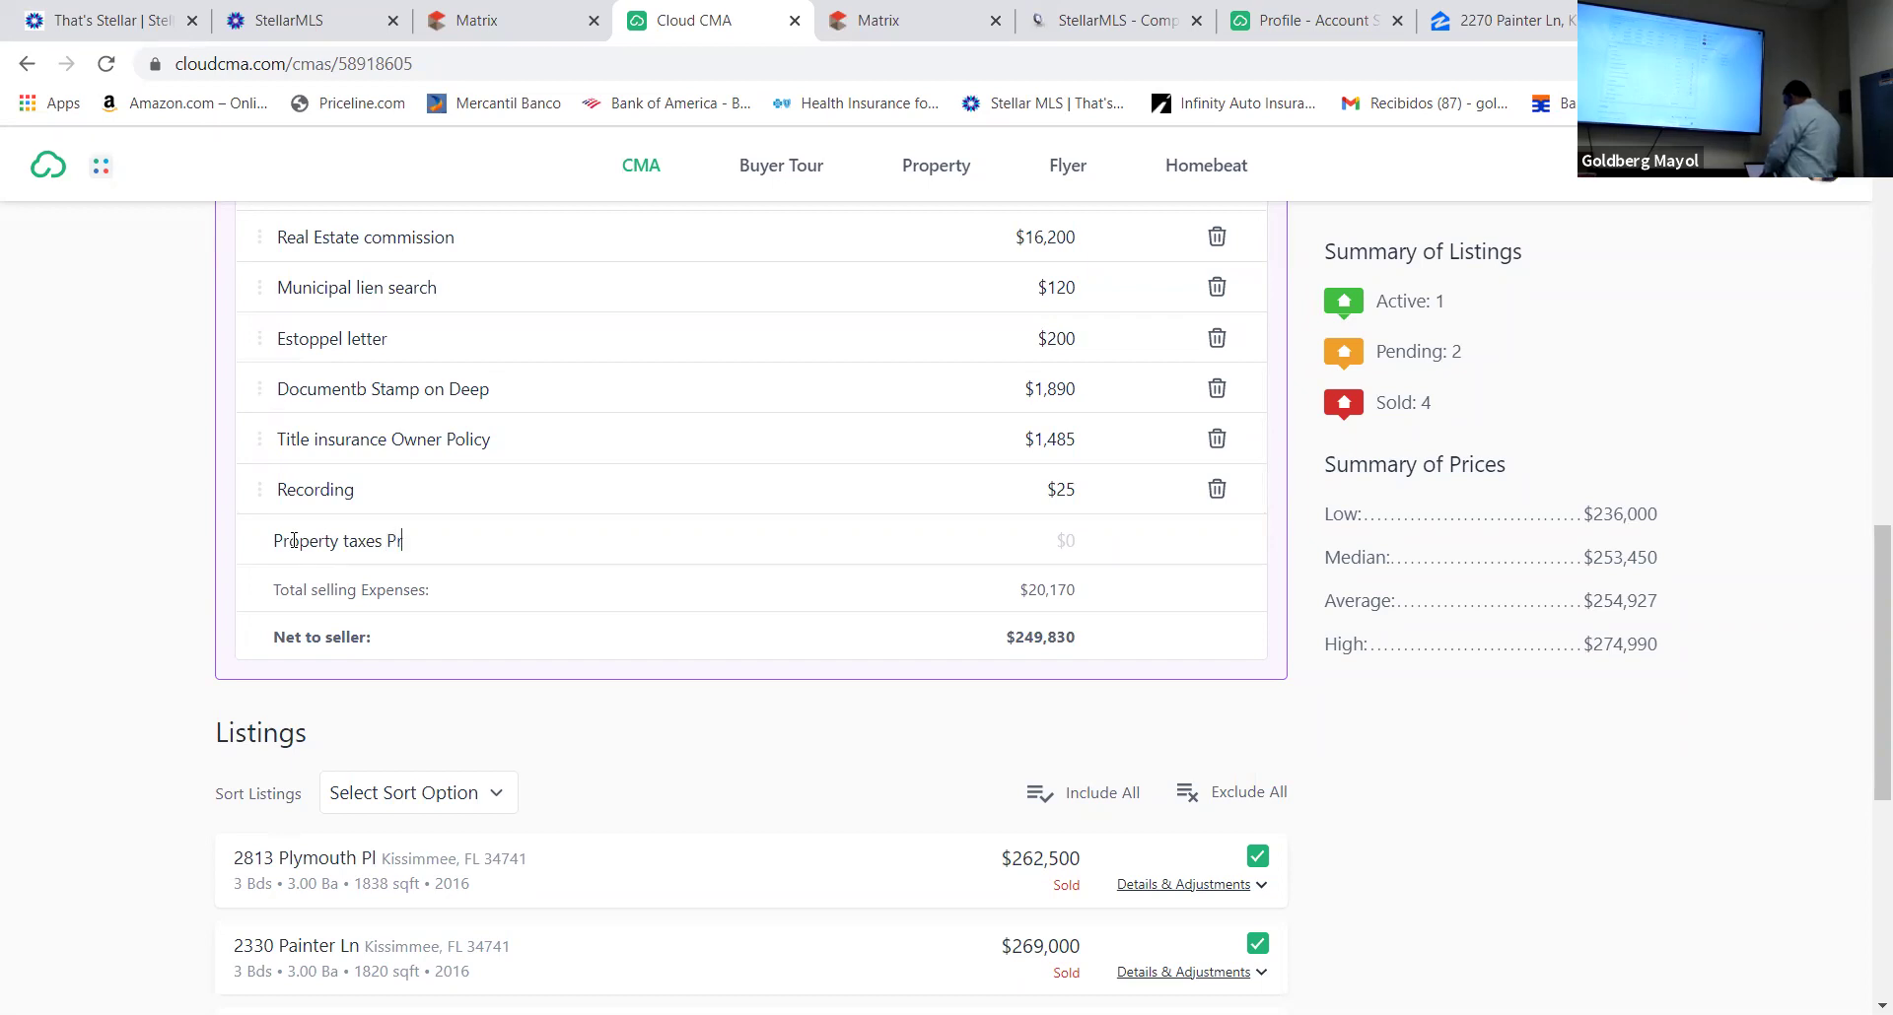
text(oration)
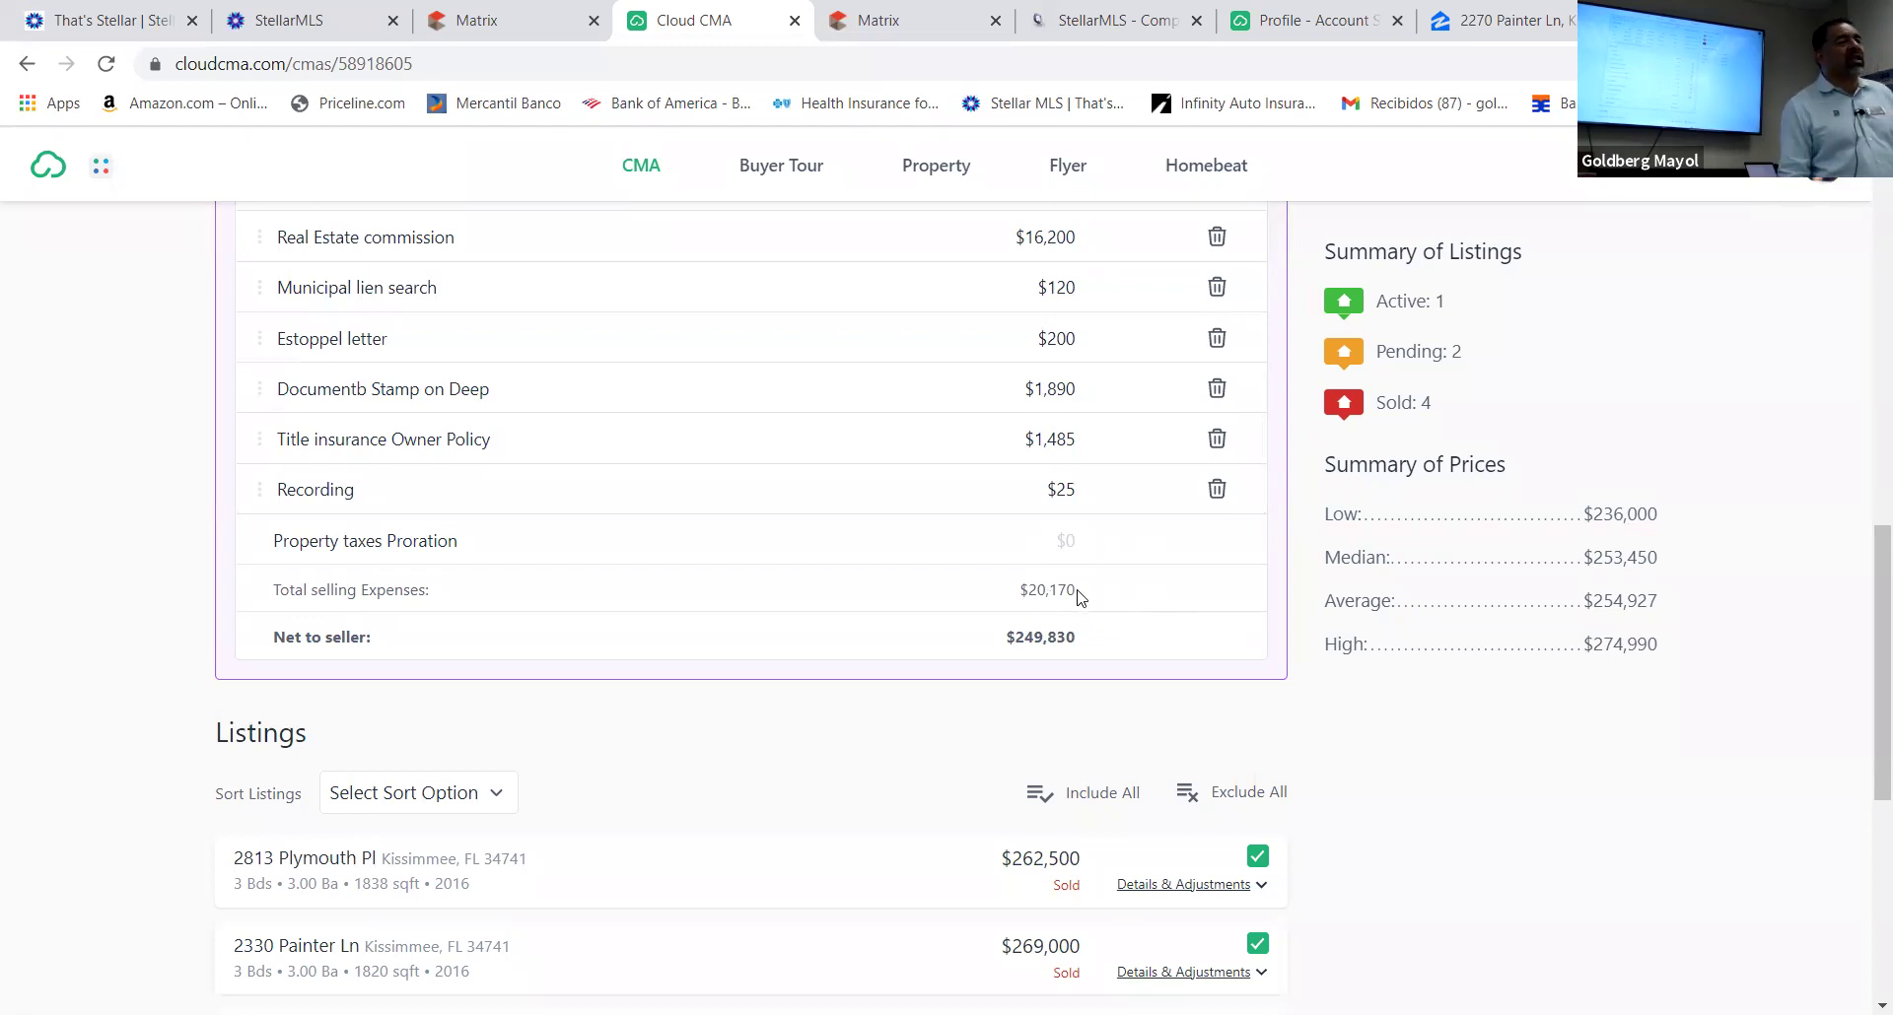
click(1077, 536)
text(1)
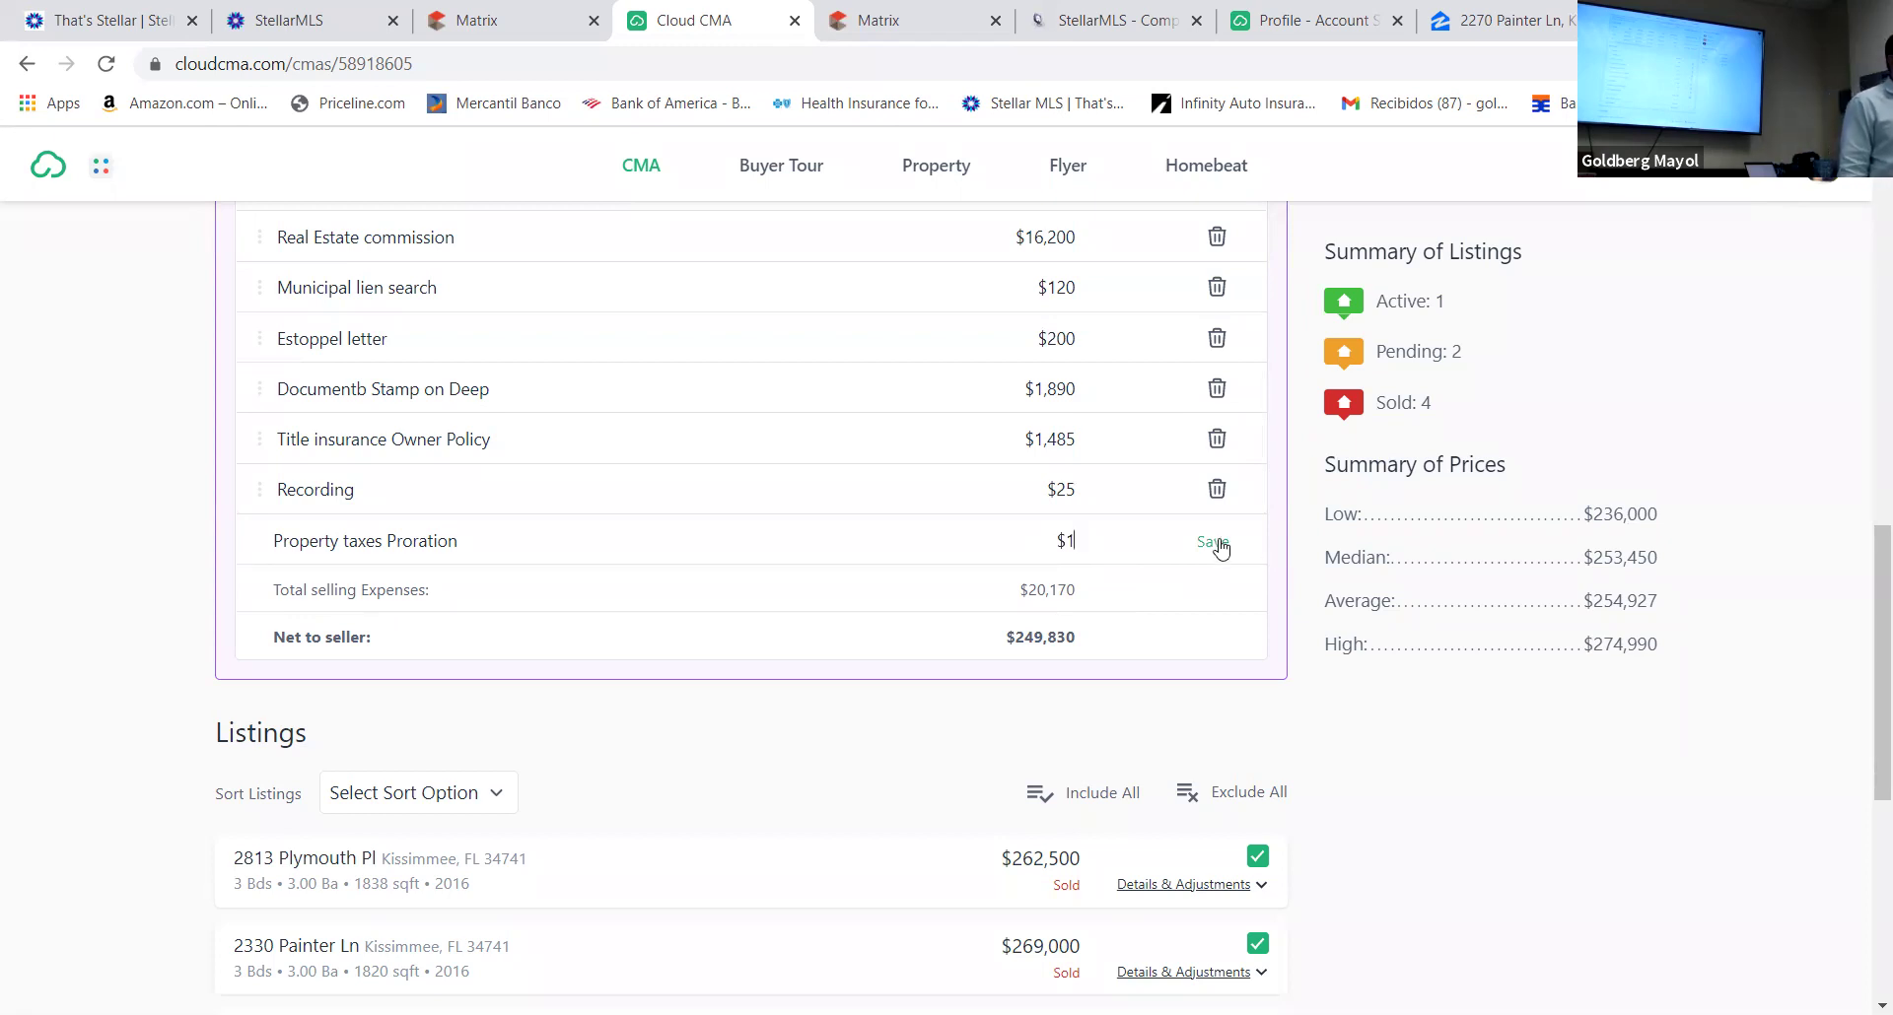
click(1212, 542)
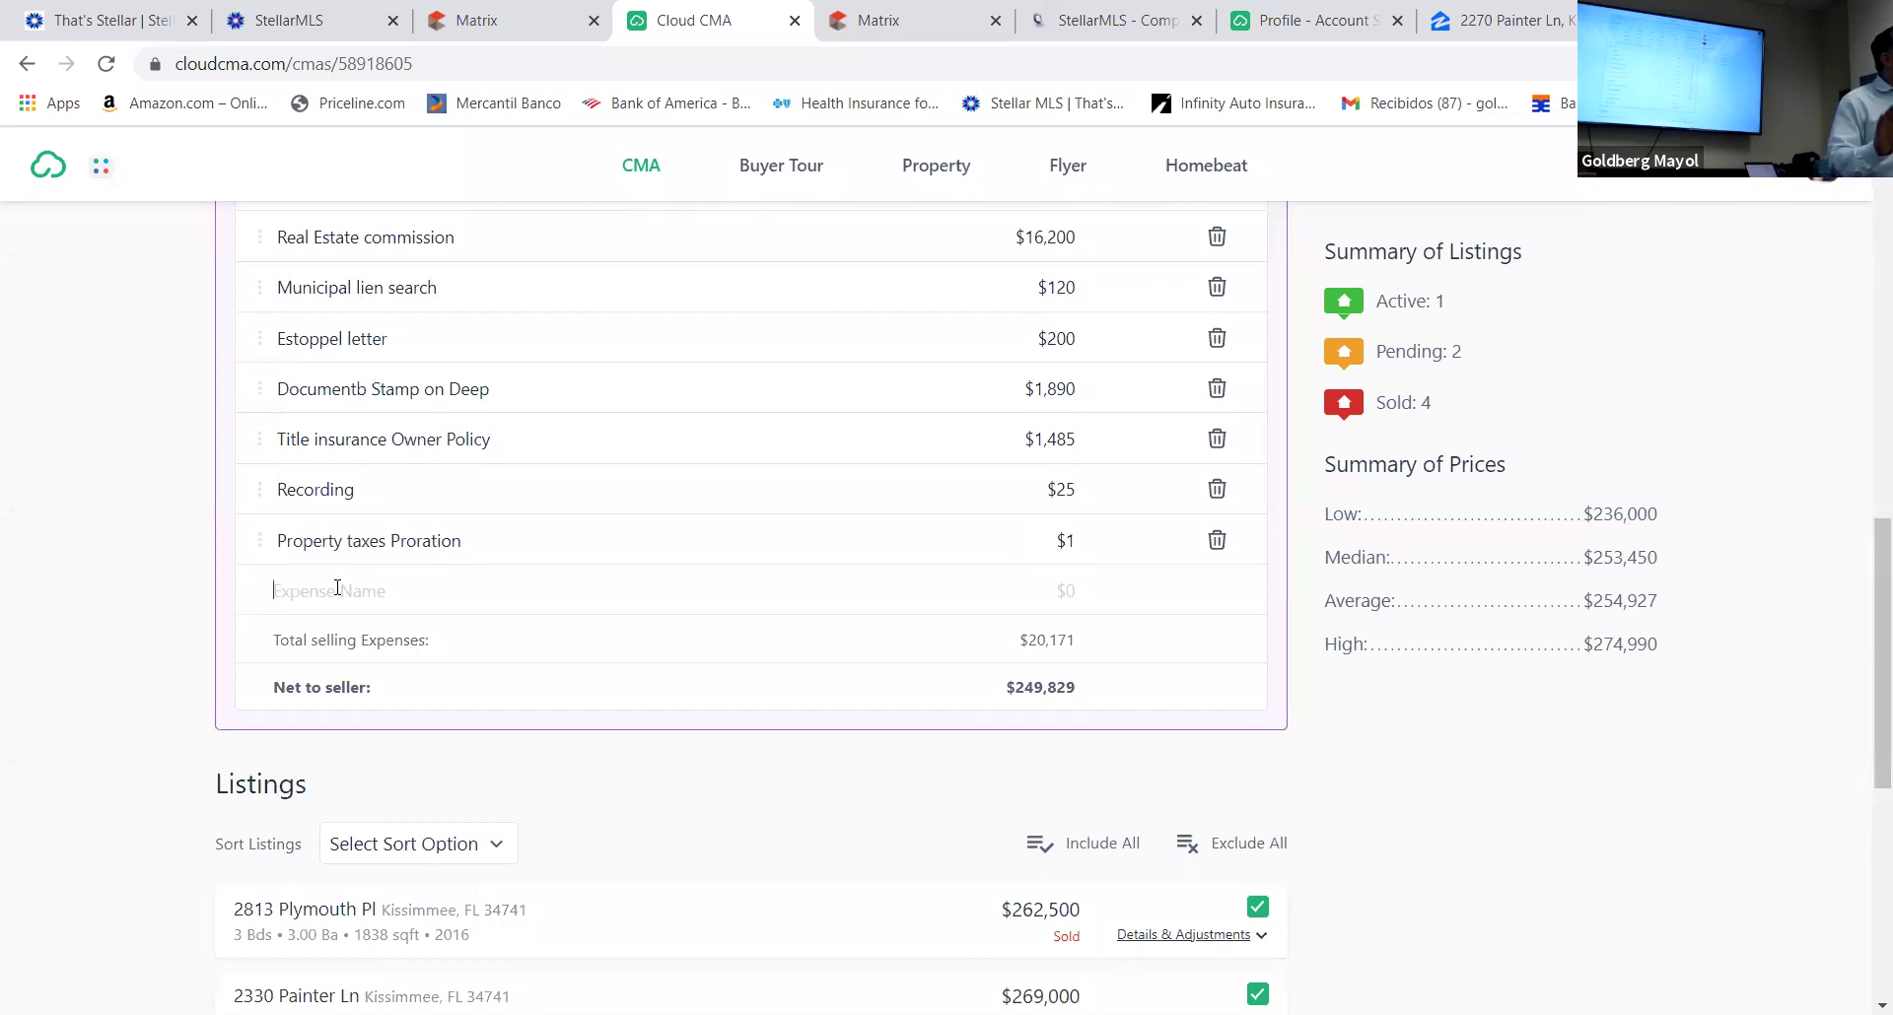
text(Mor)
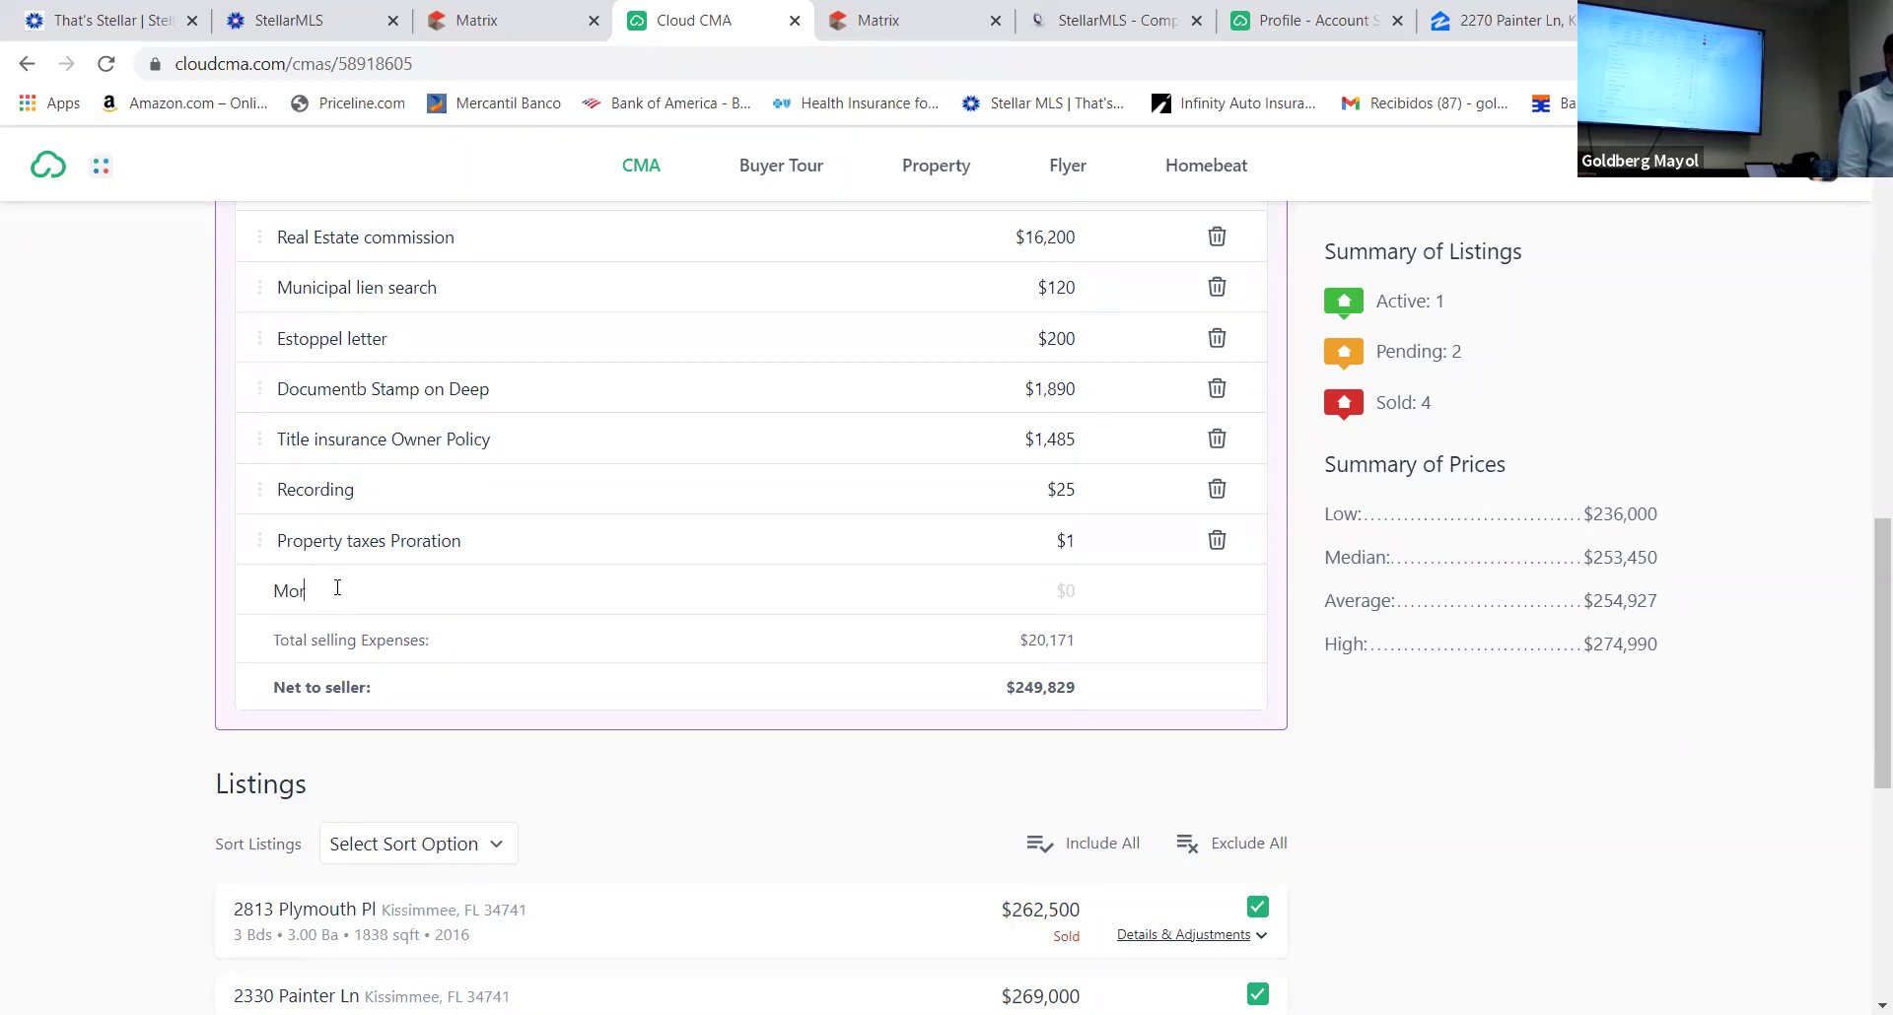
text(tgage)
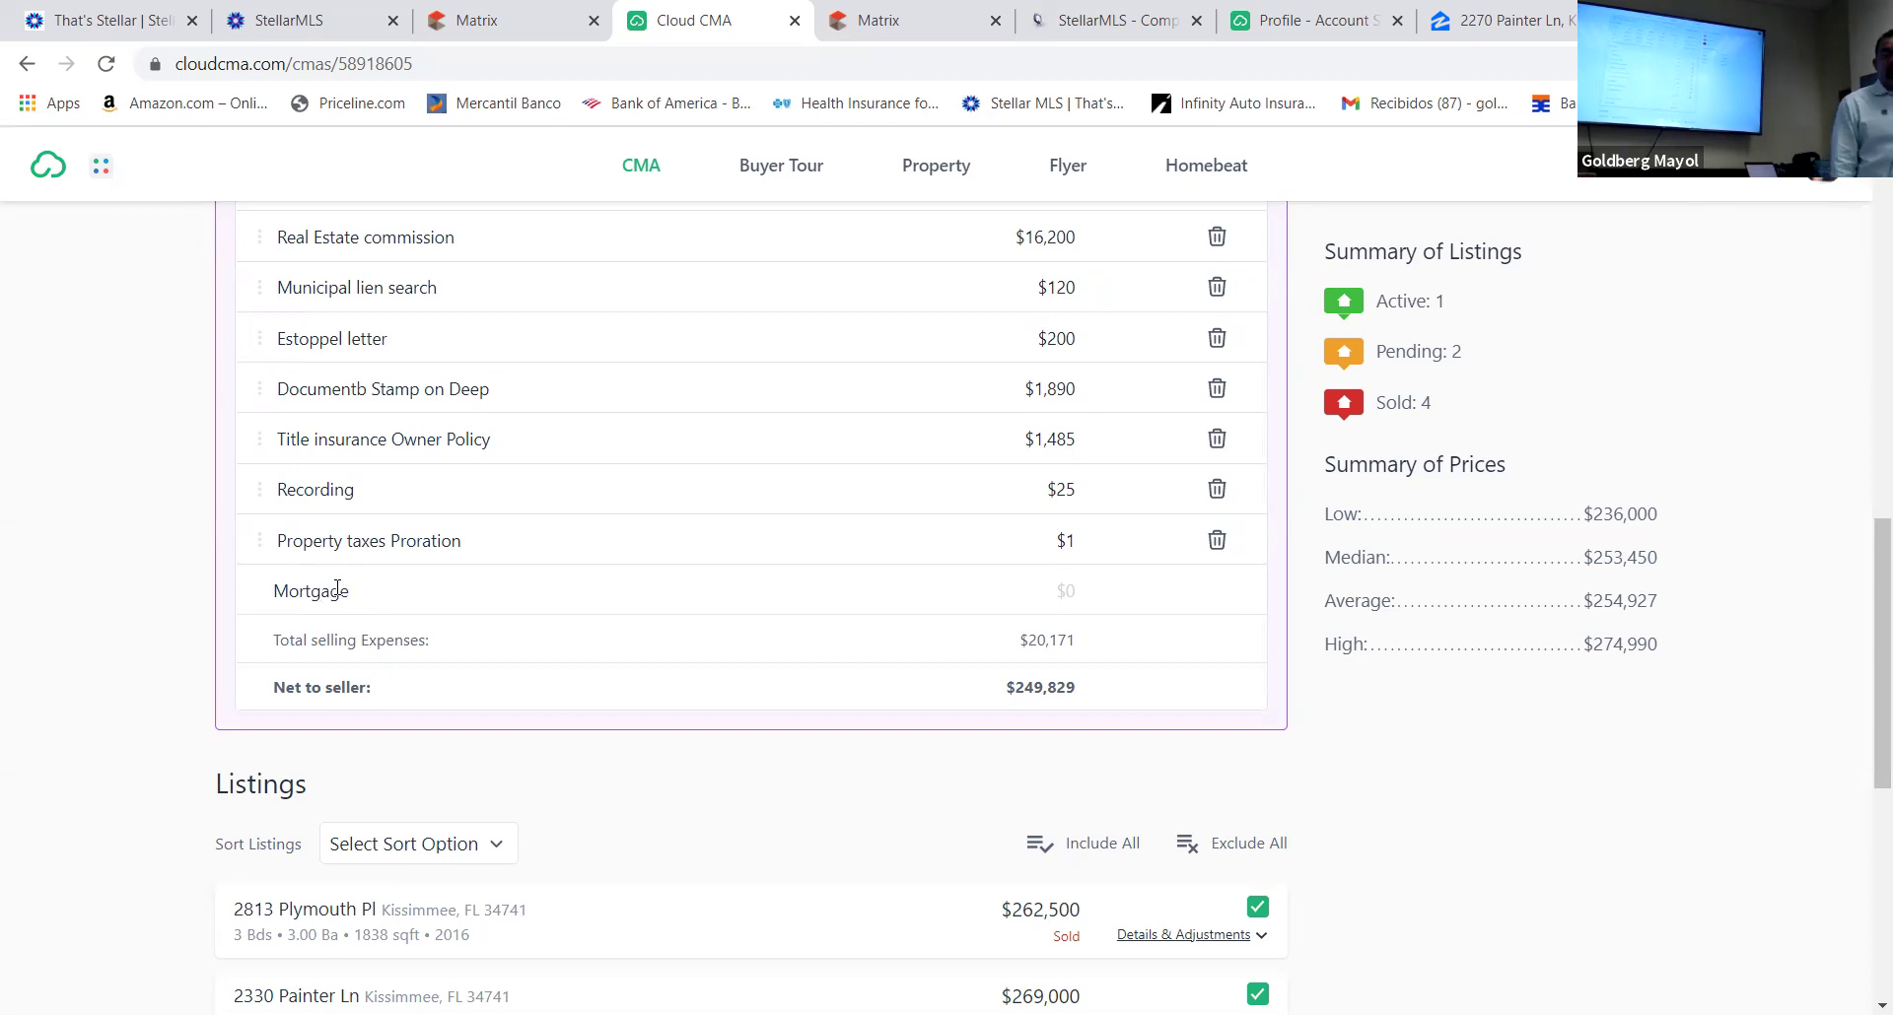
text( Bala)
text(nc)
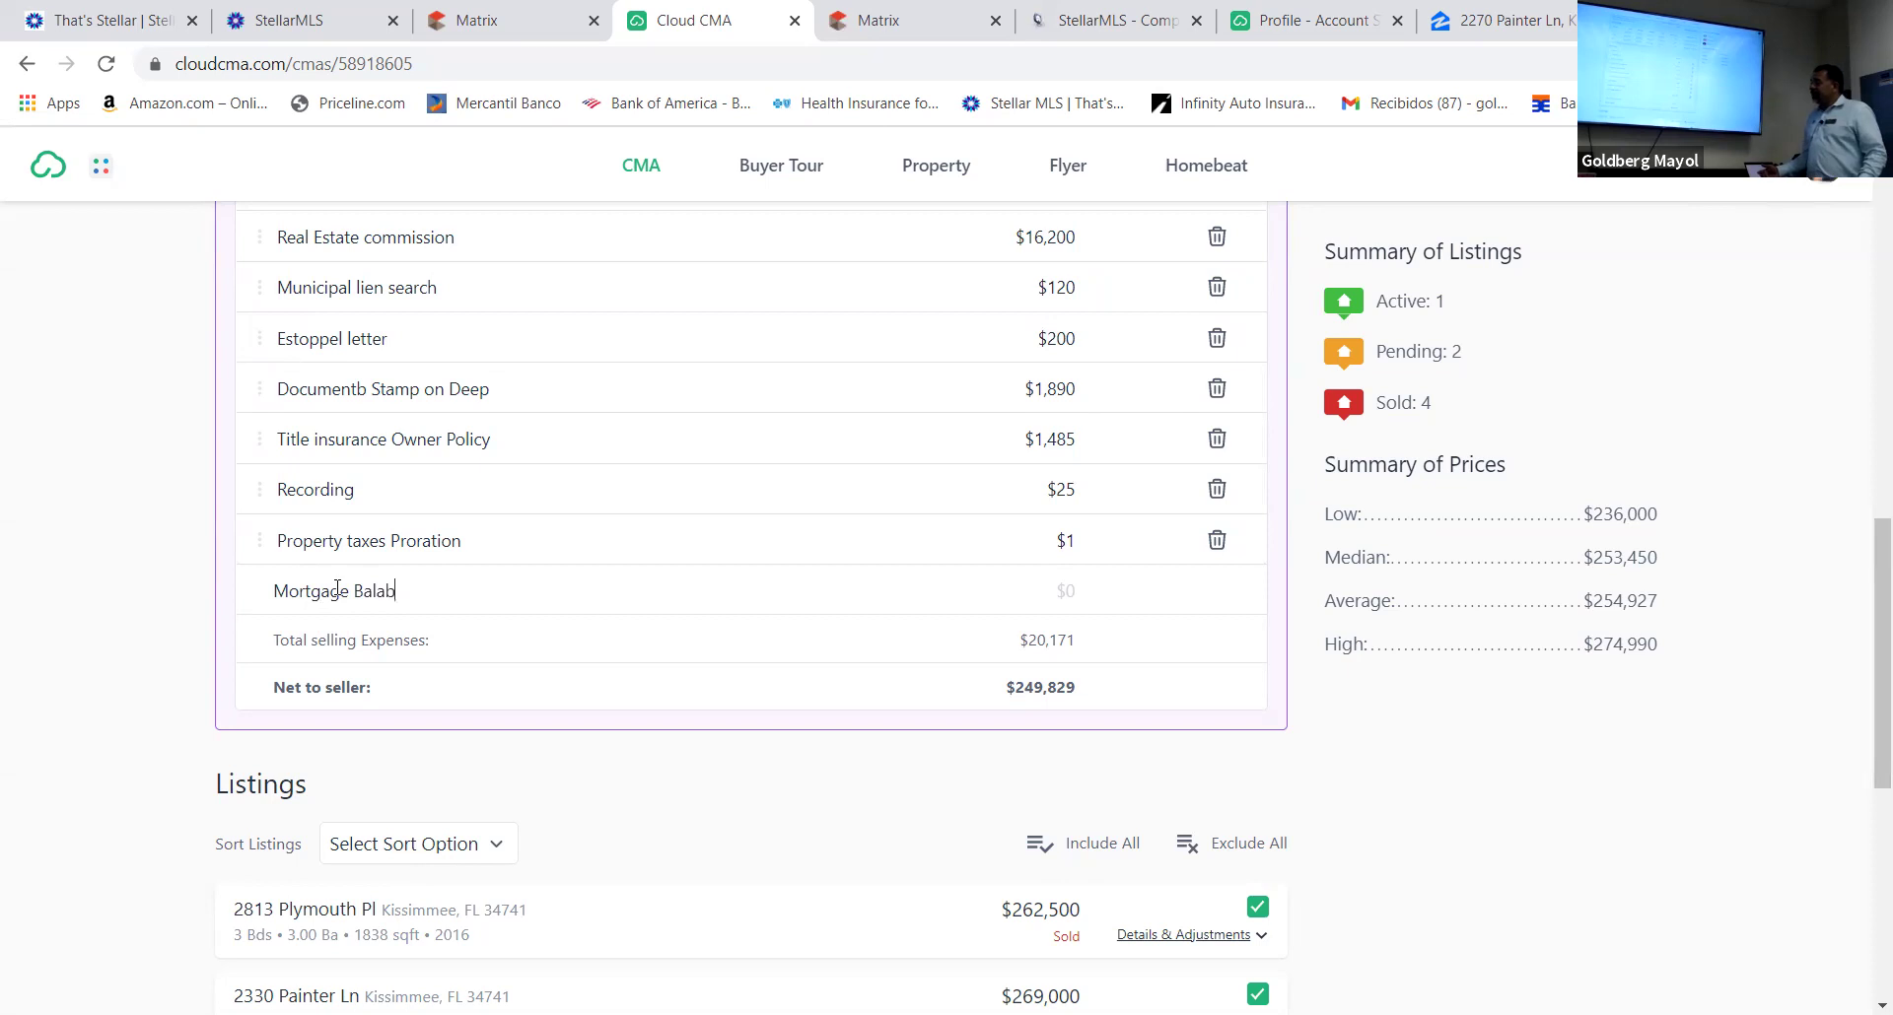
text(e)
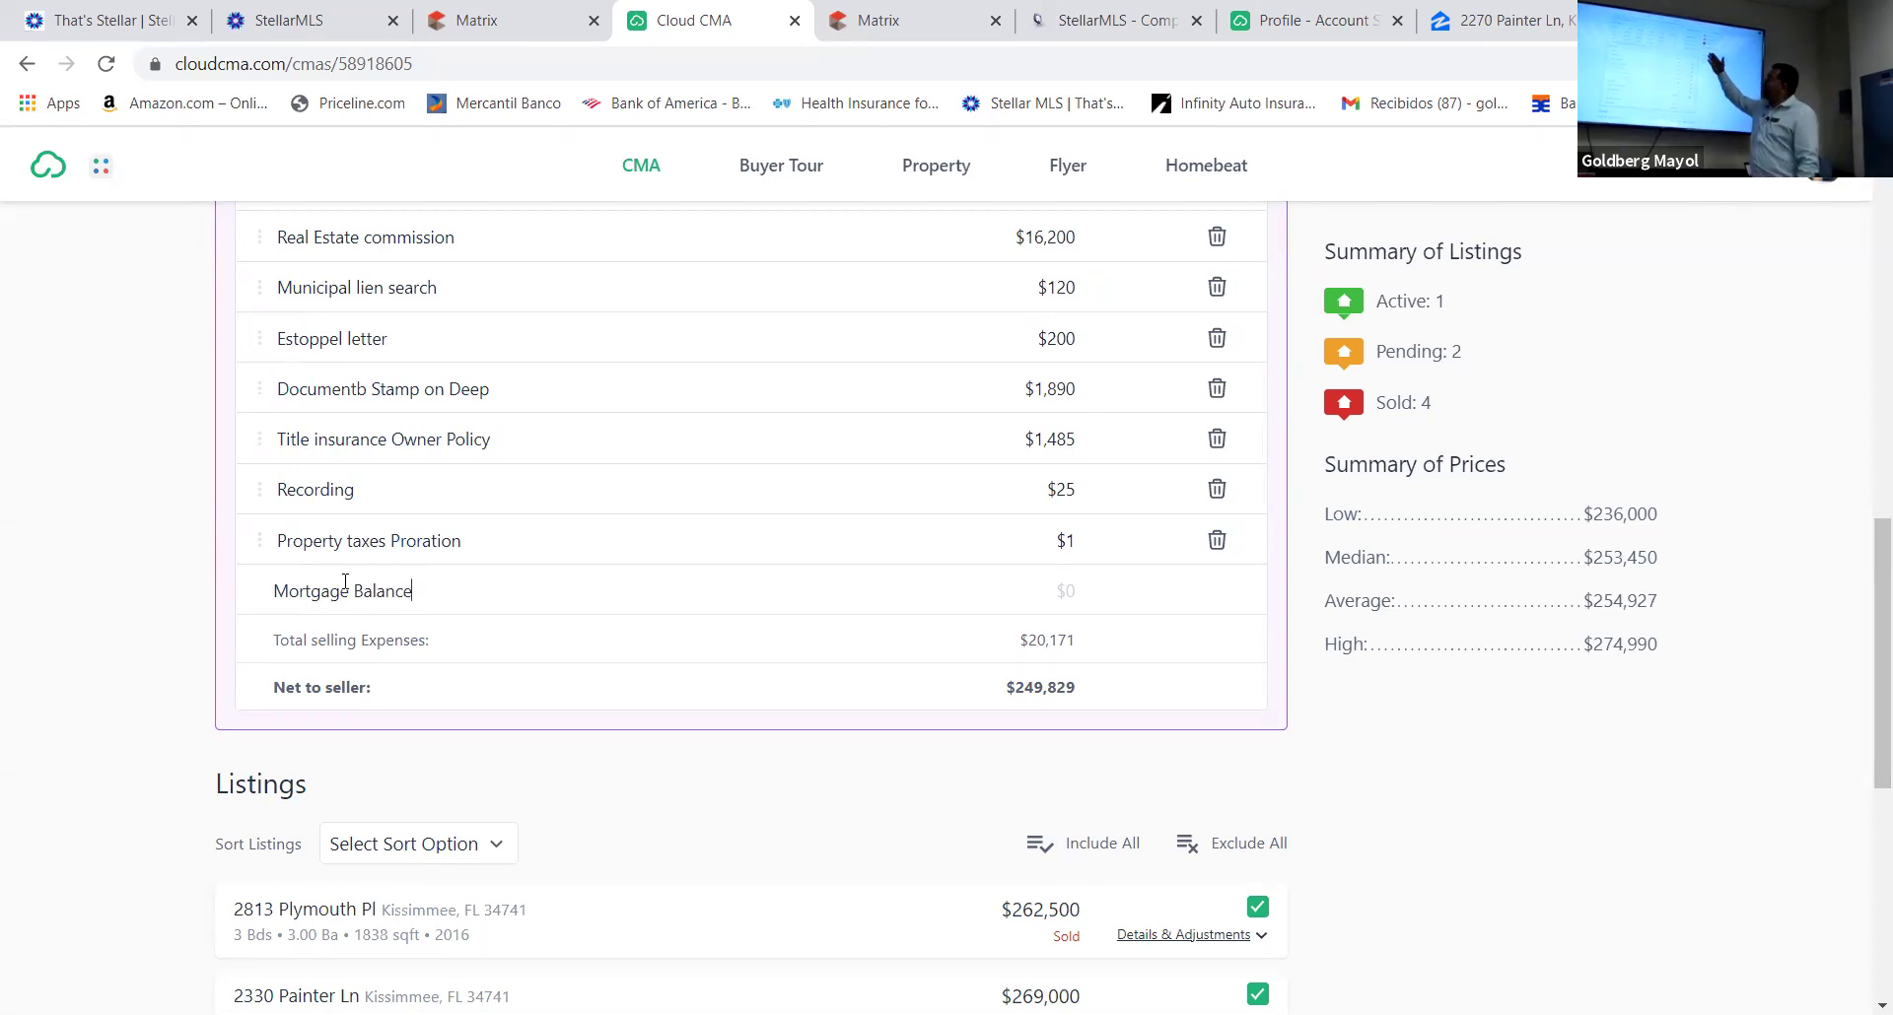
Give the Mortgage Balance expense an amount of 145,000 and save it
click(1064, 589)
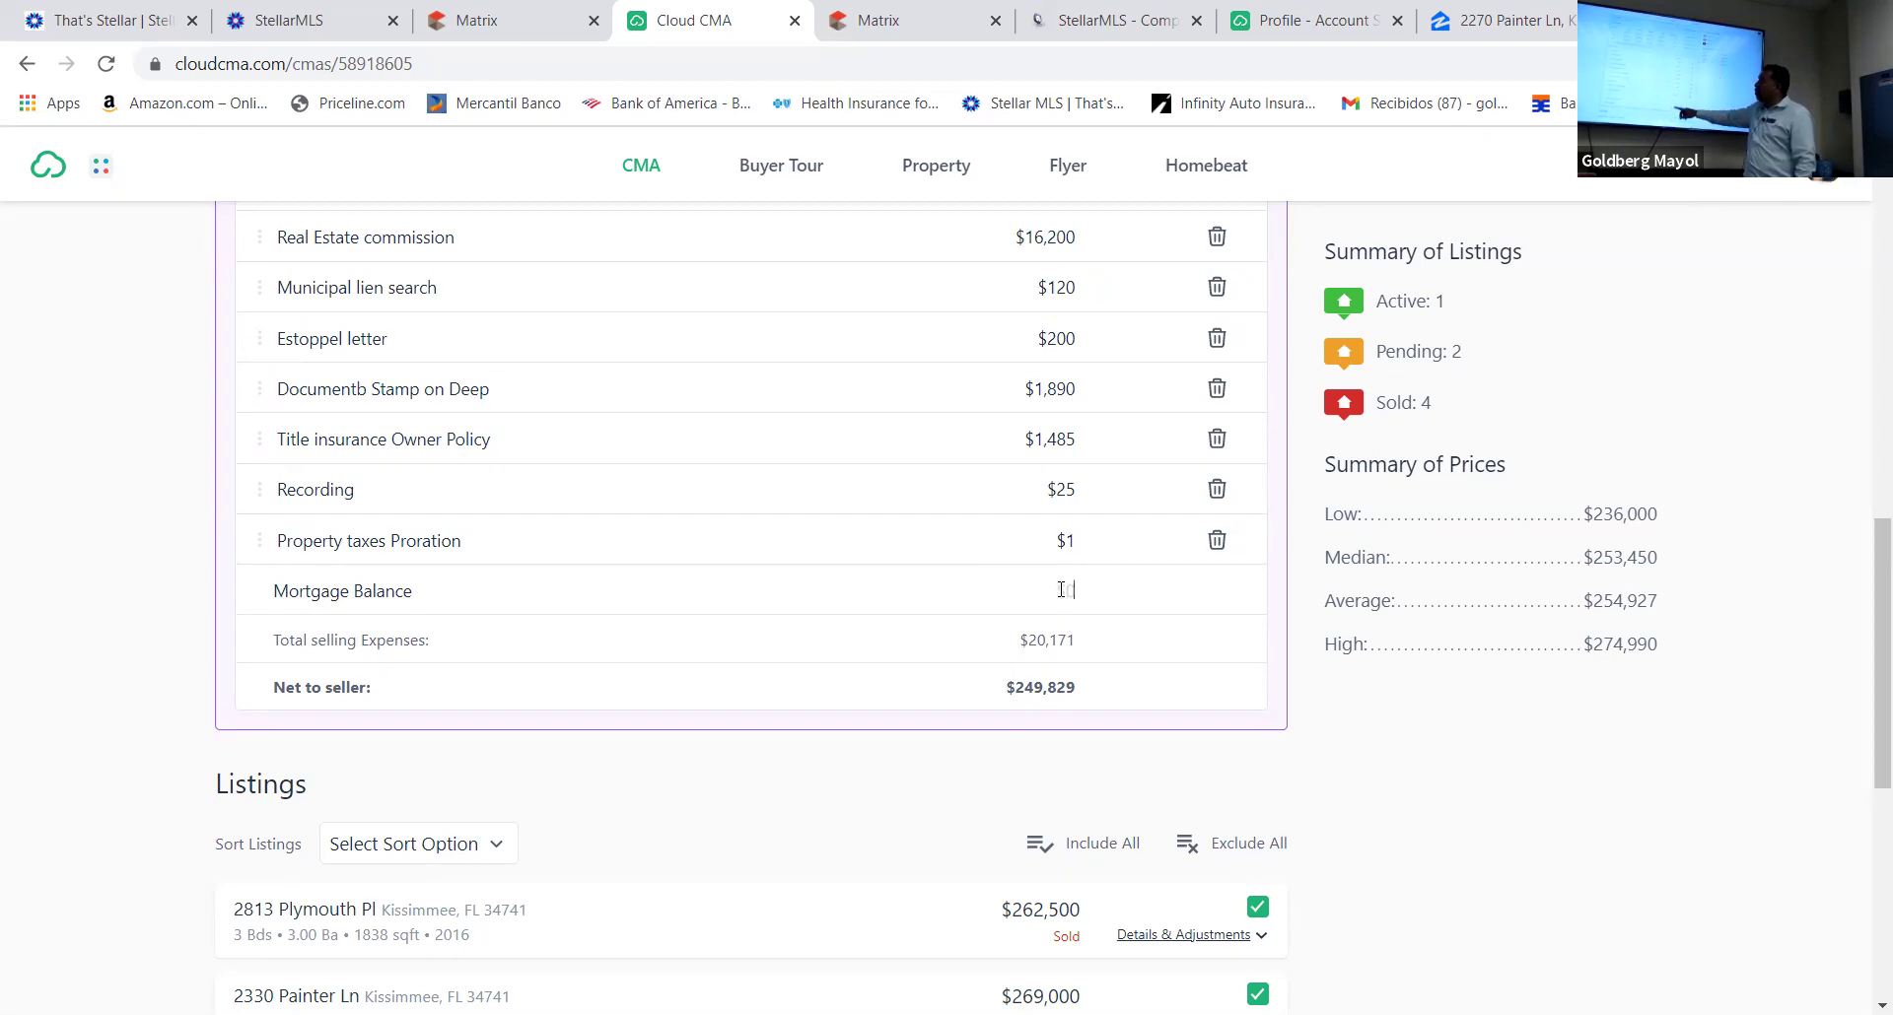
text(115000)
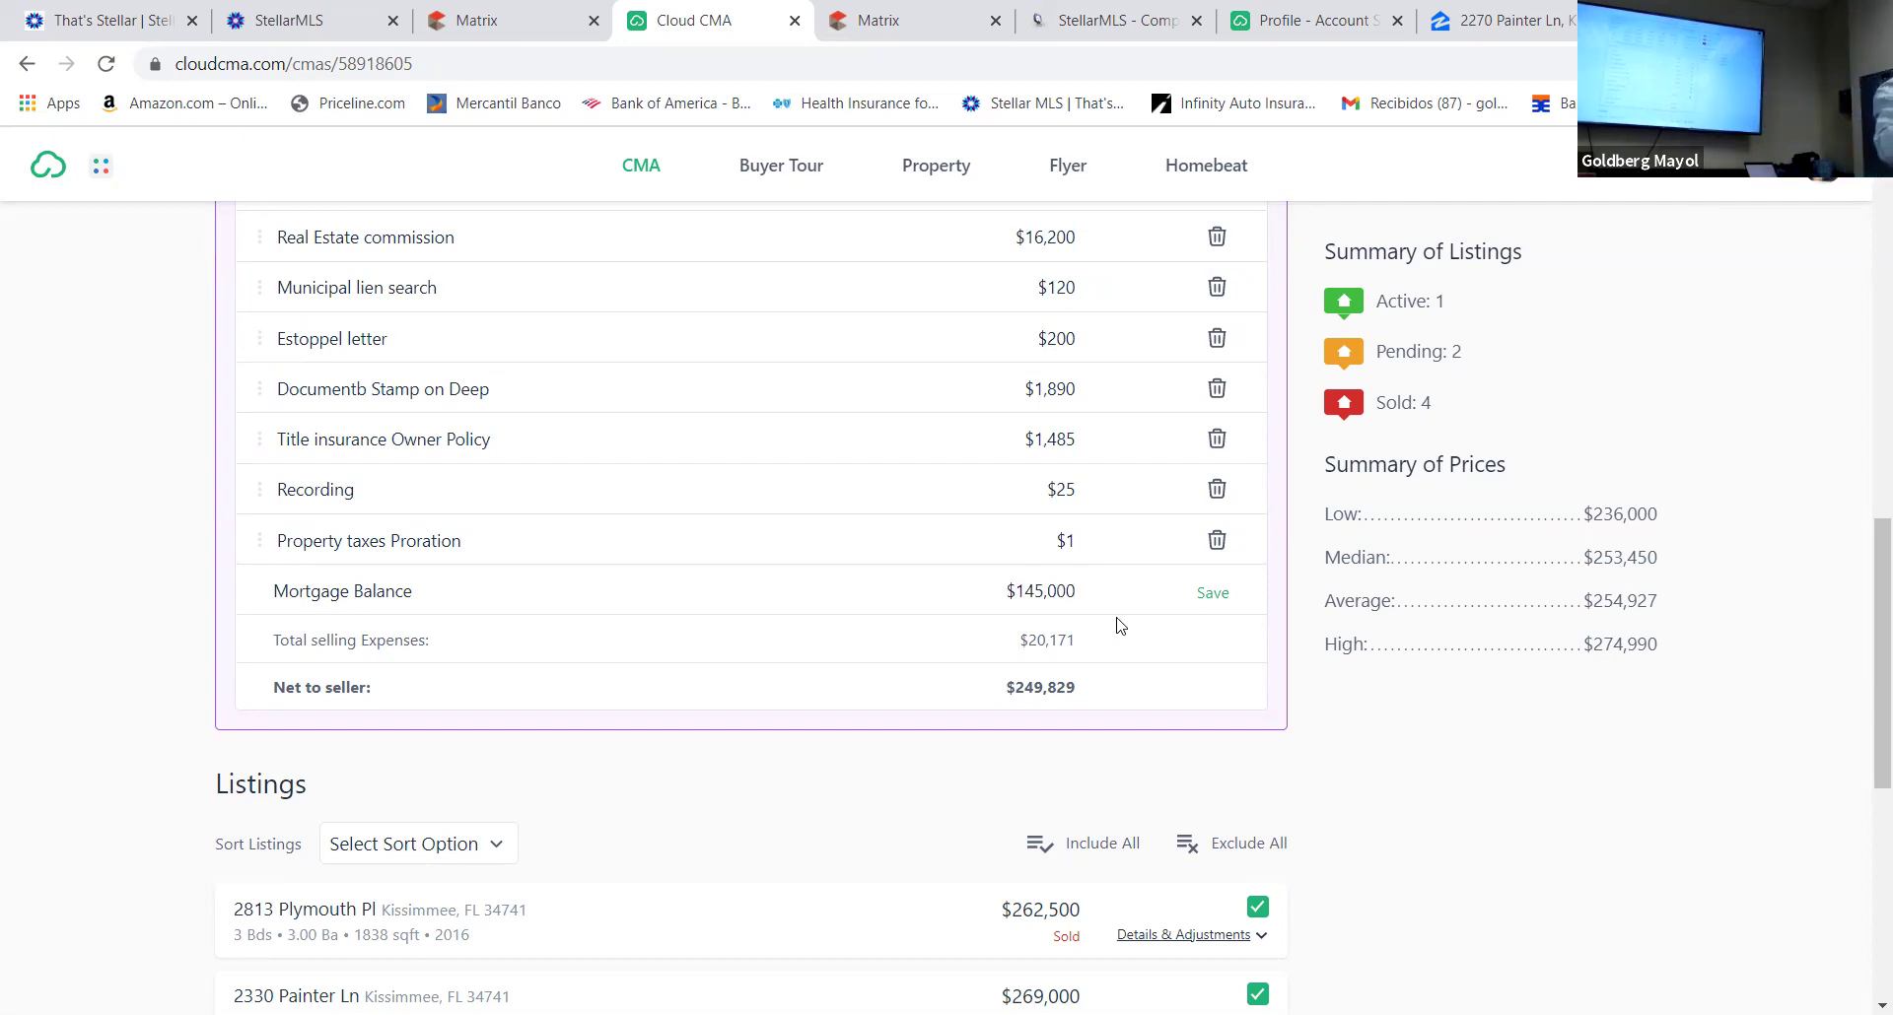
click(1213, 594)
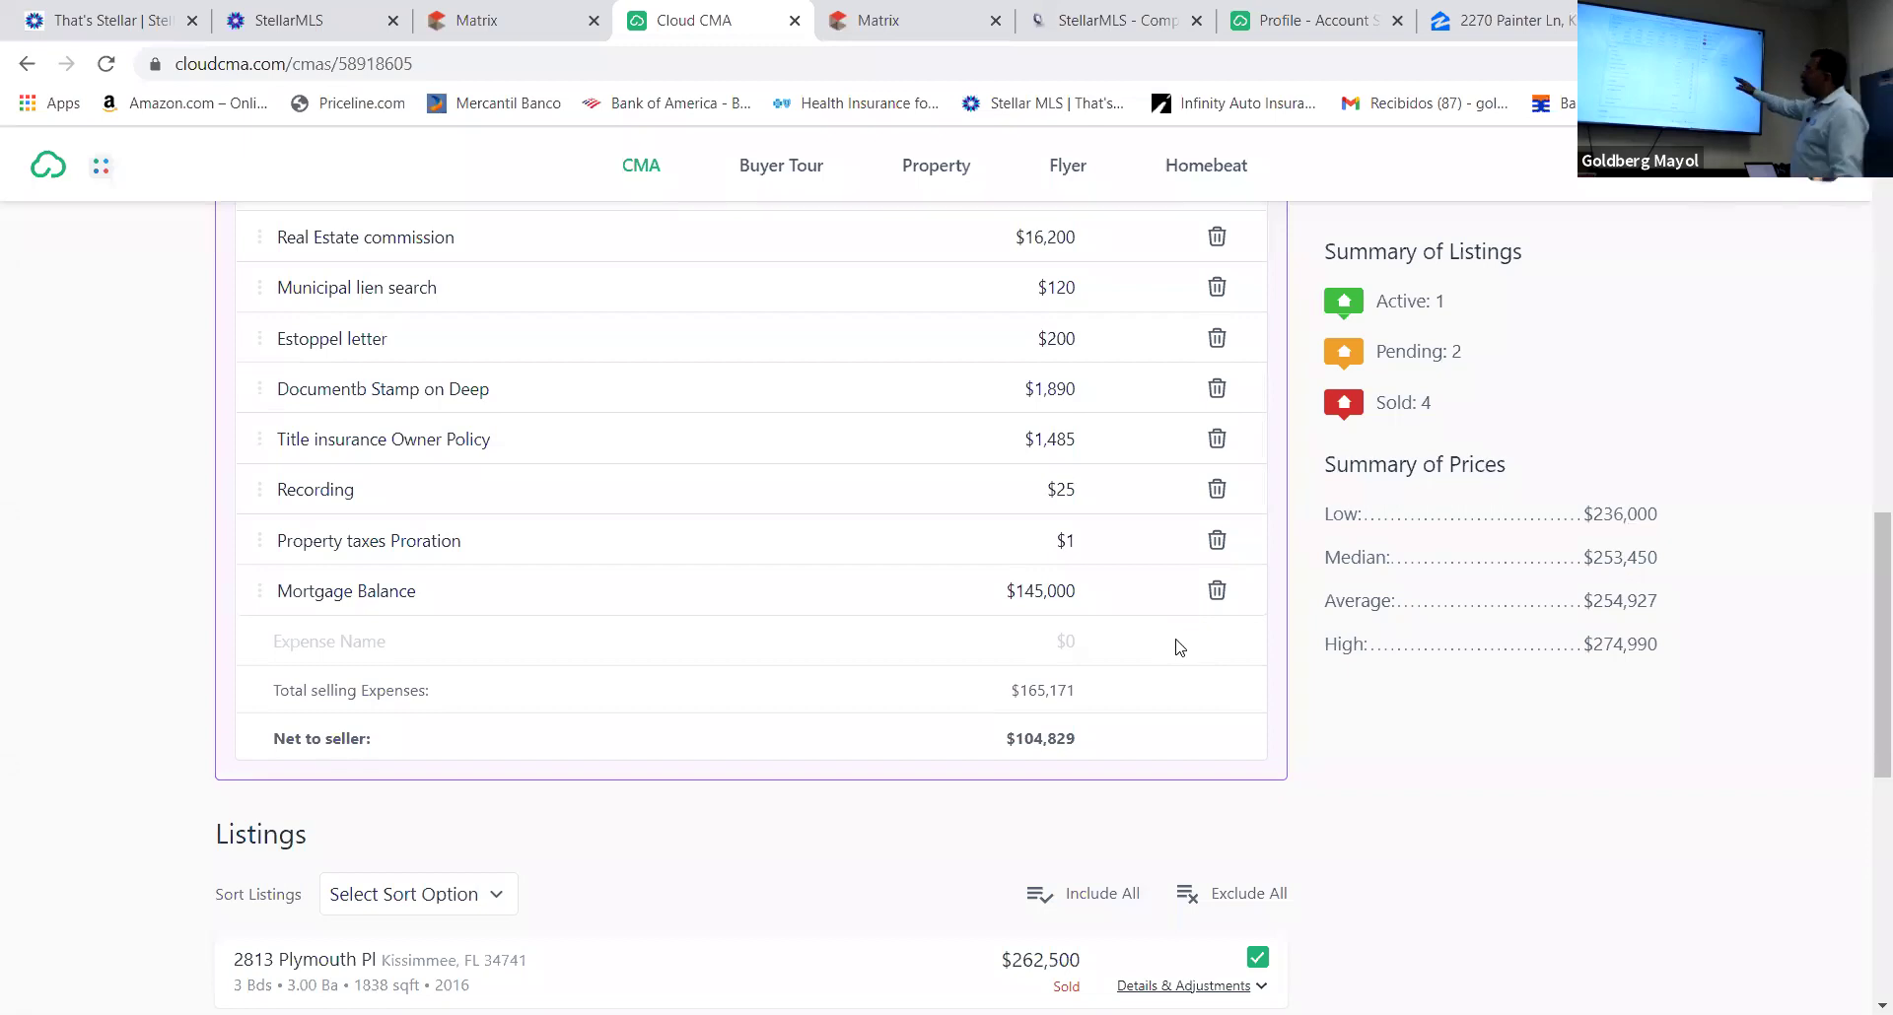
Delete the Property taxes Proration amount so it reads $0
scroll(1140, 661, up, 4)
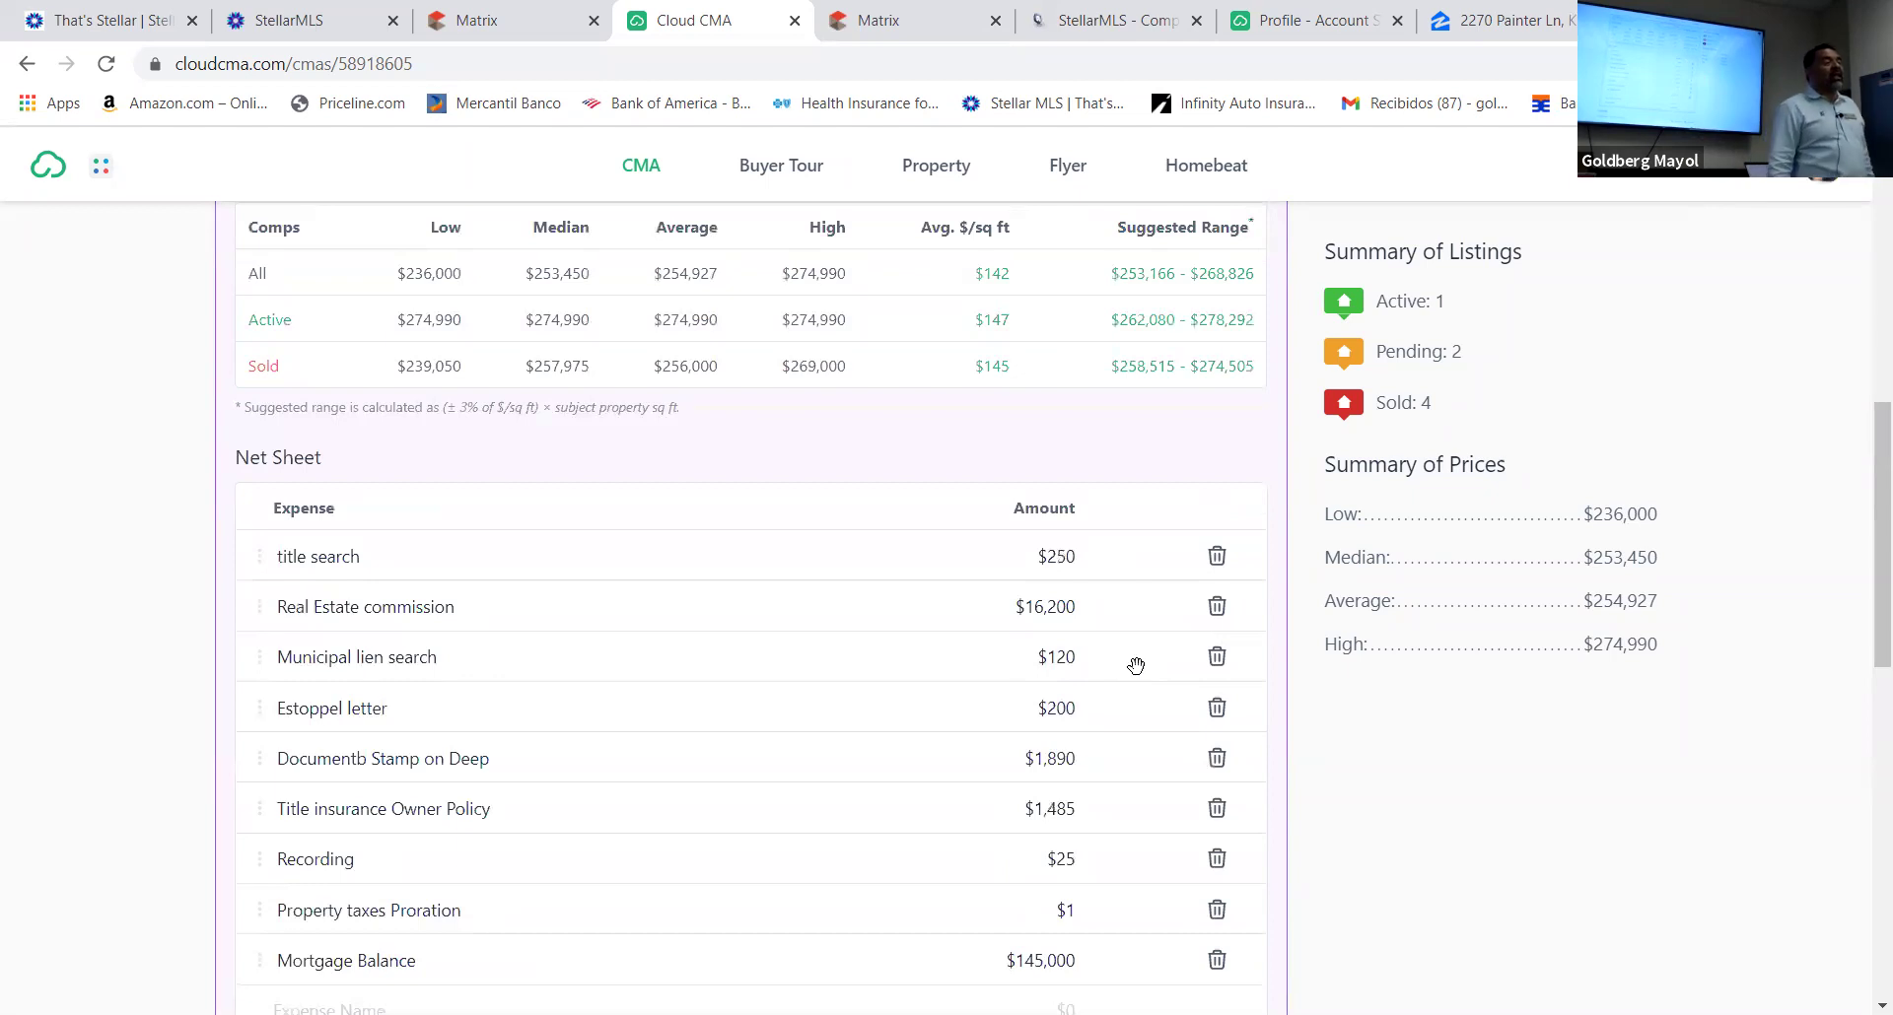
scroll(1131, 650, down, 1)
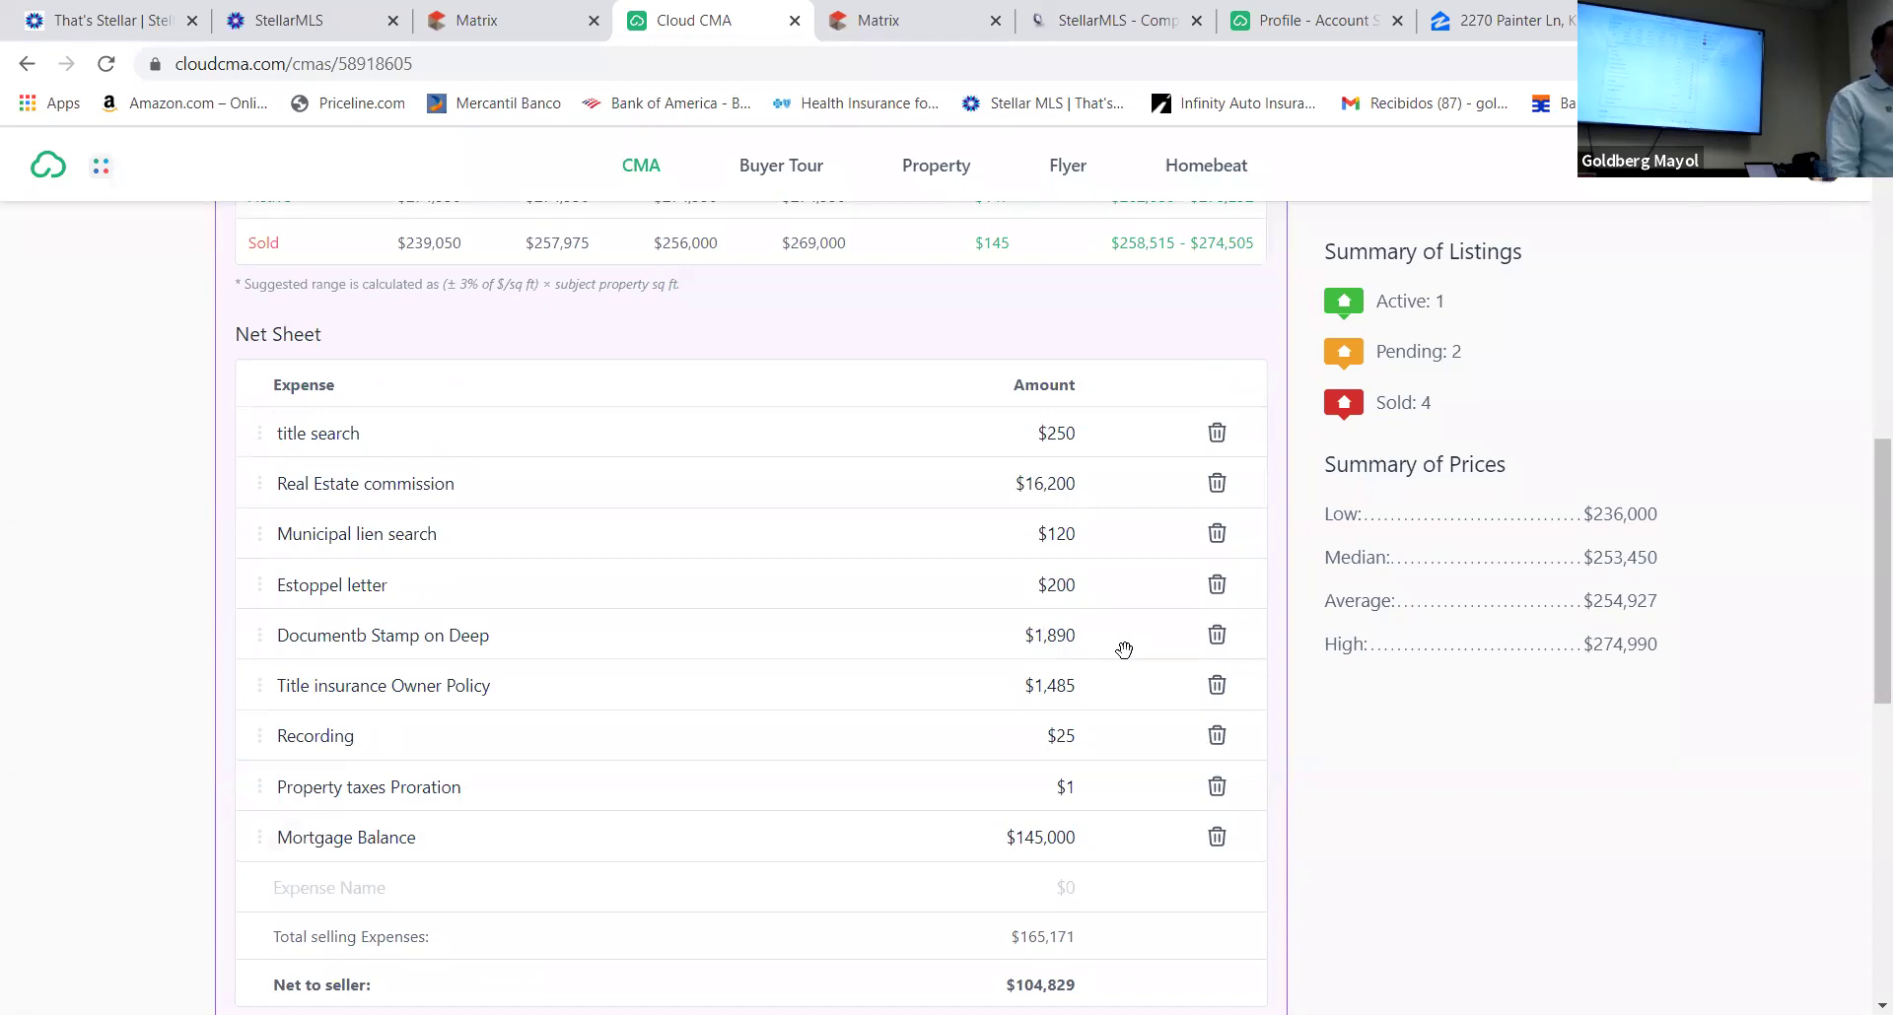
scroll(1127, 651, down, 3)
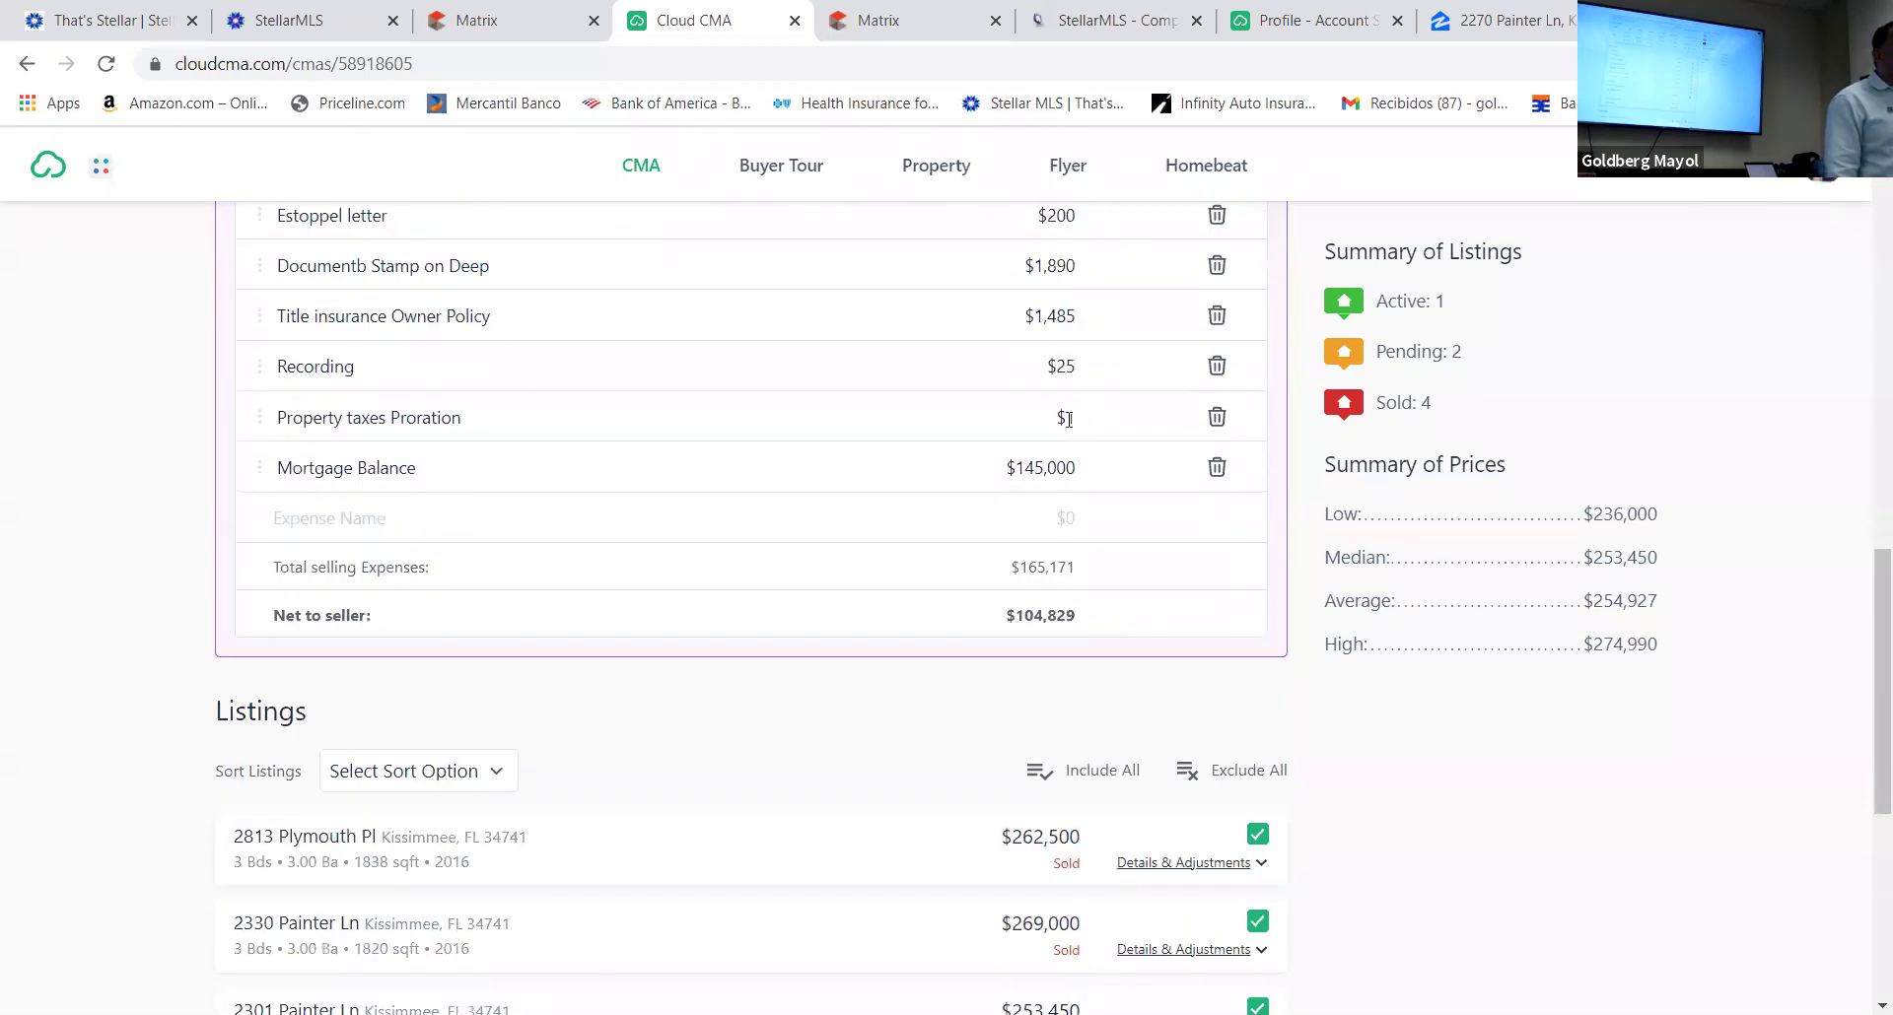
click(1075, 419)
key(BackSpace)
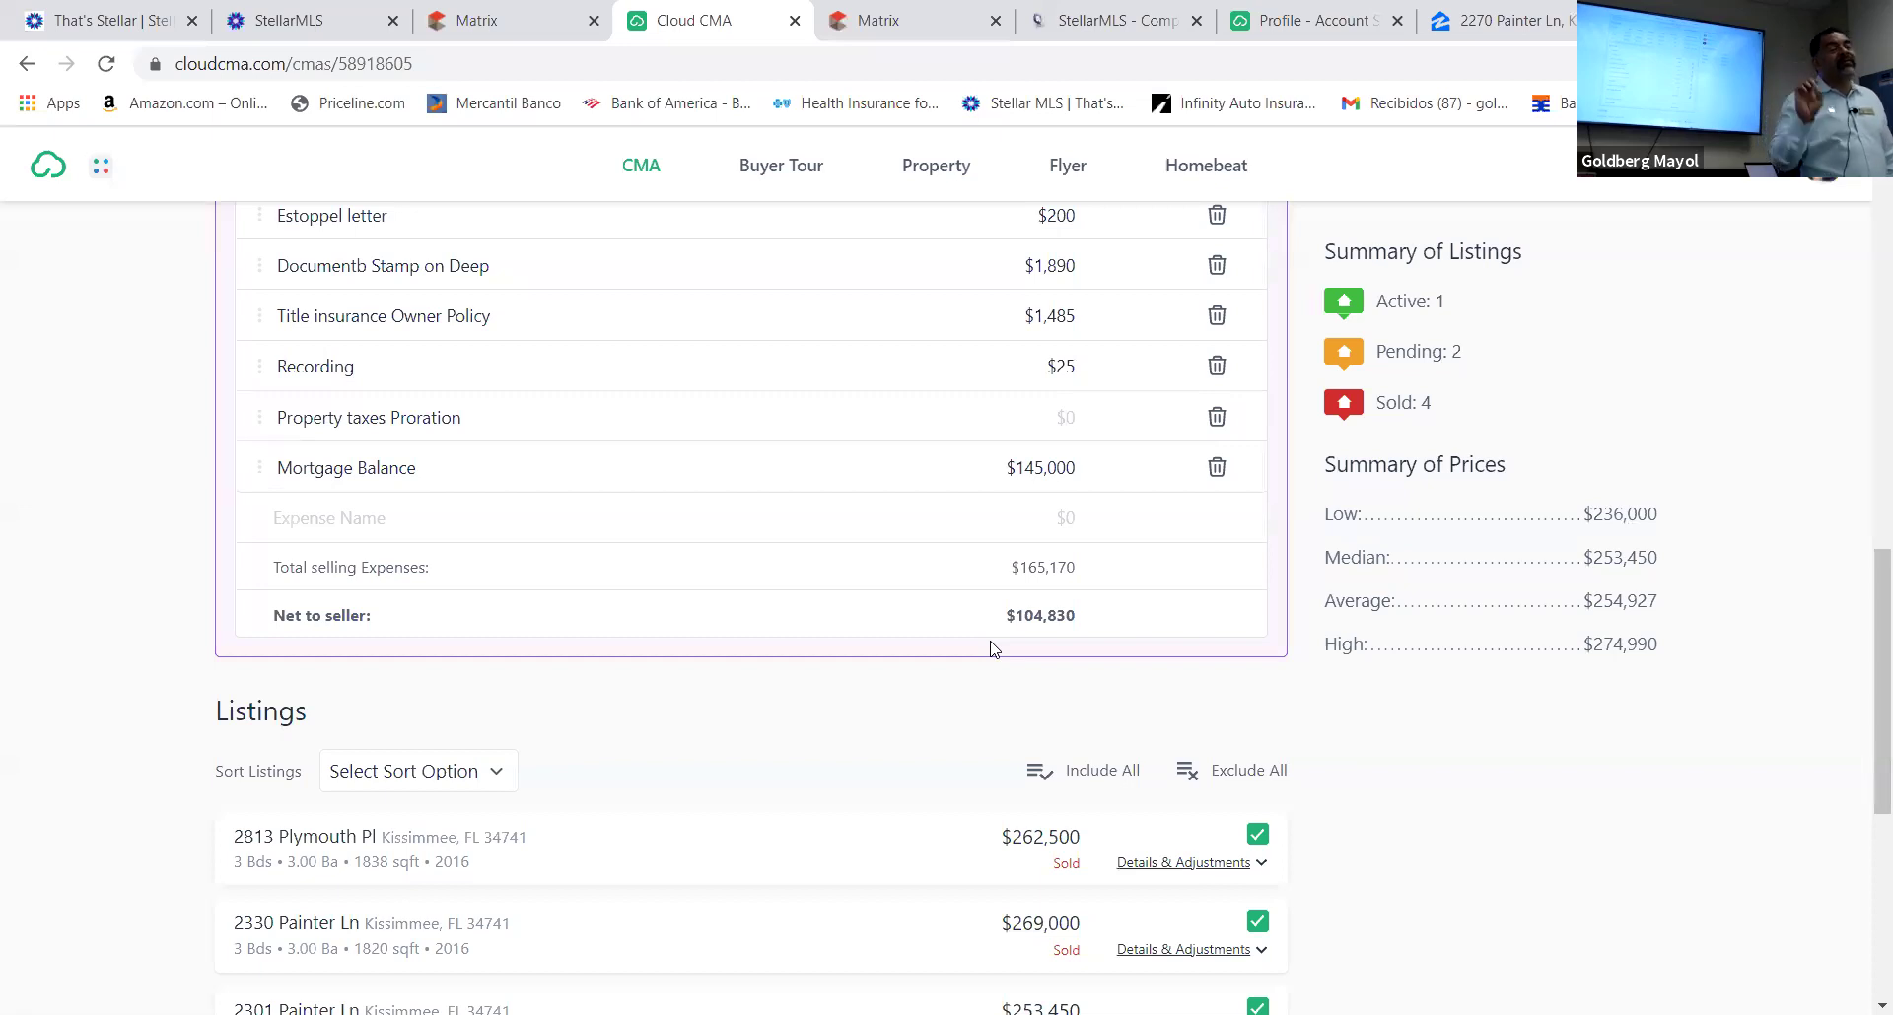
scroll(1056, 645, up, 4)
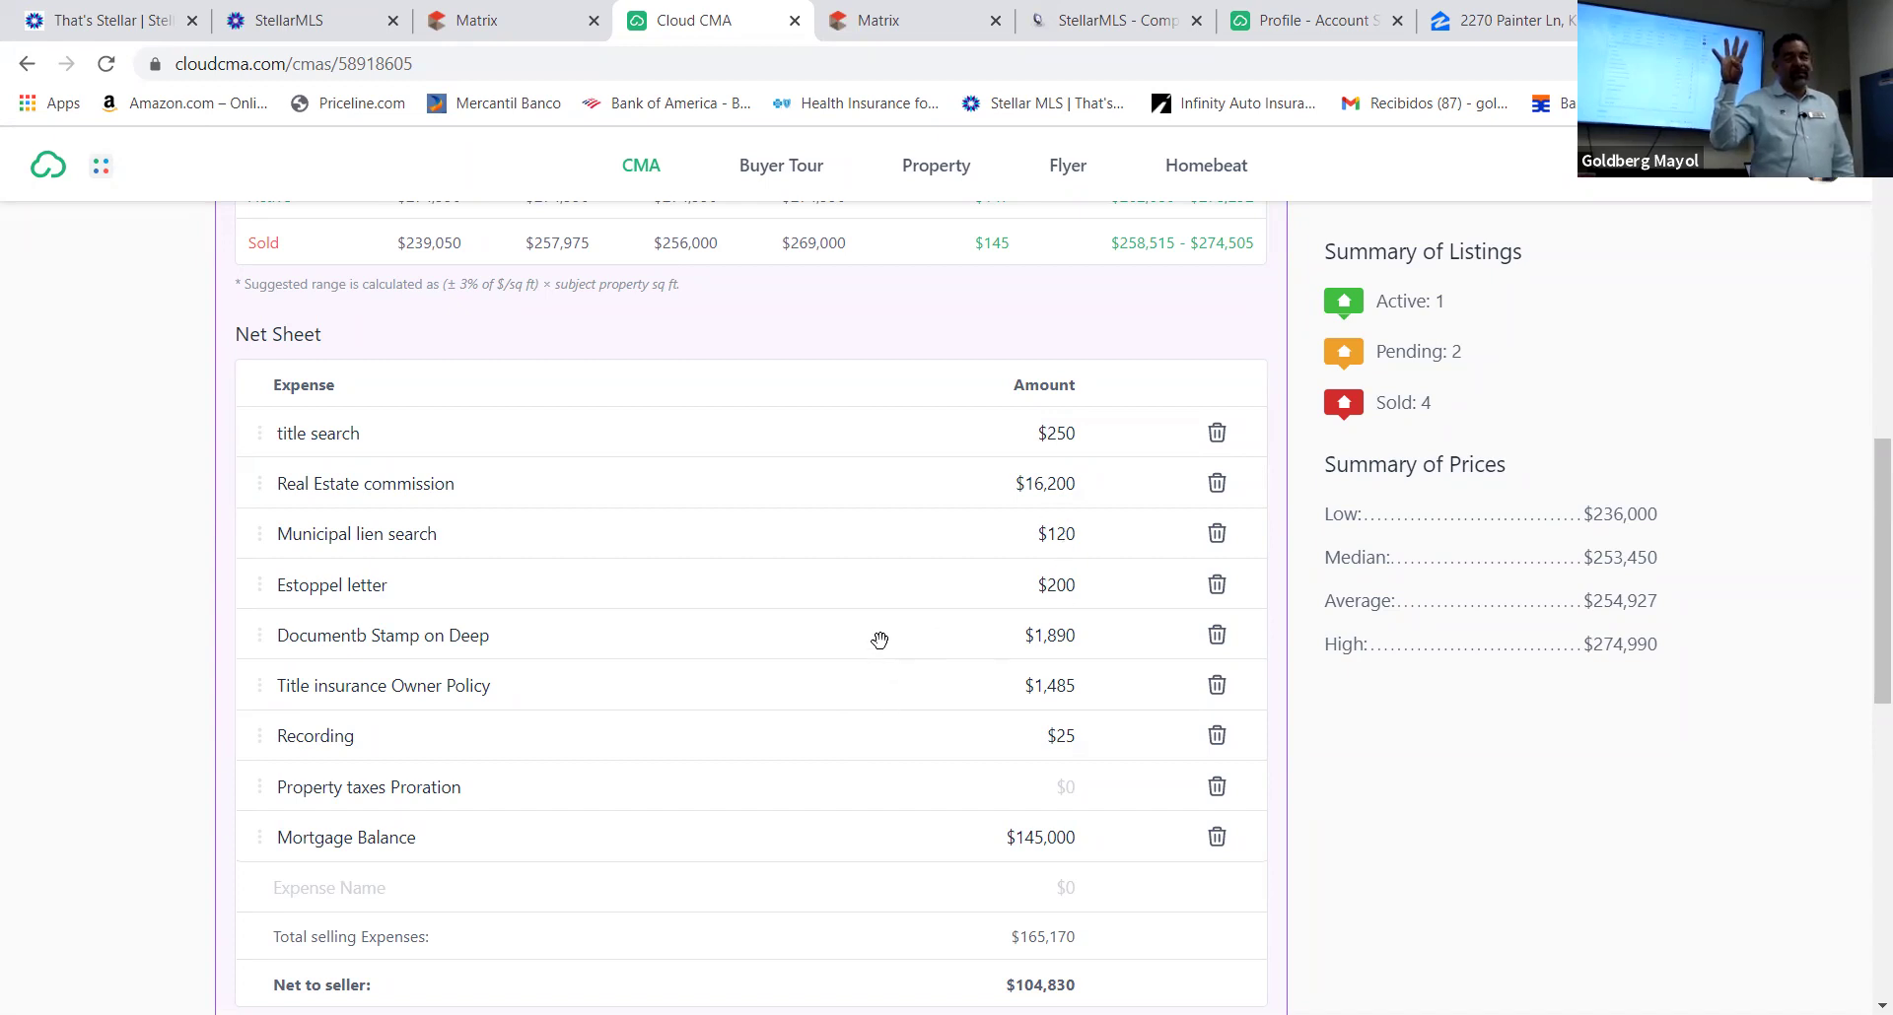
scroll(879, 641, down, 6)
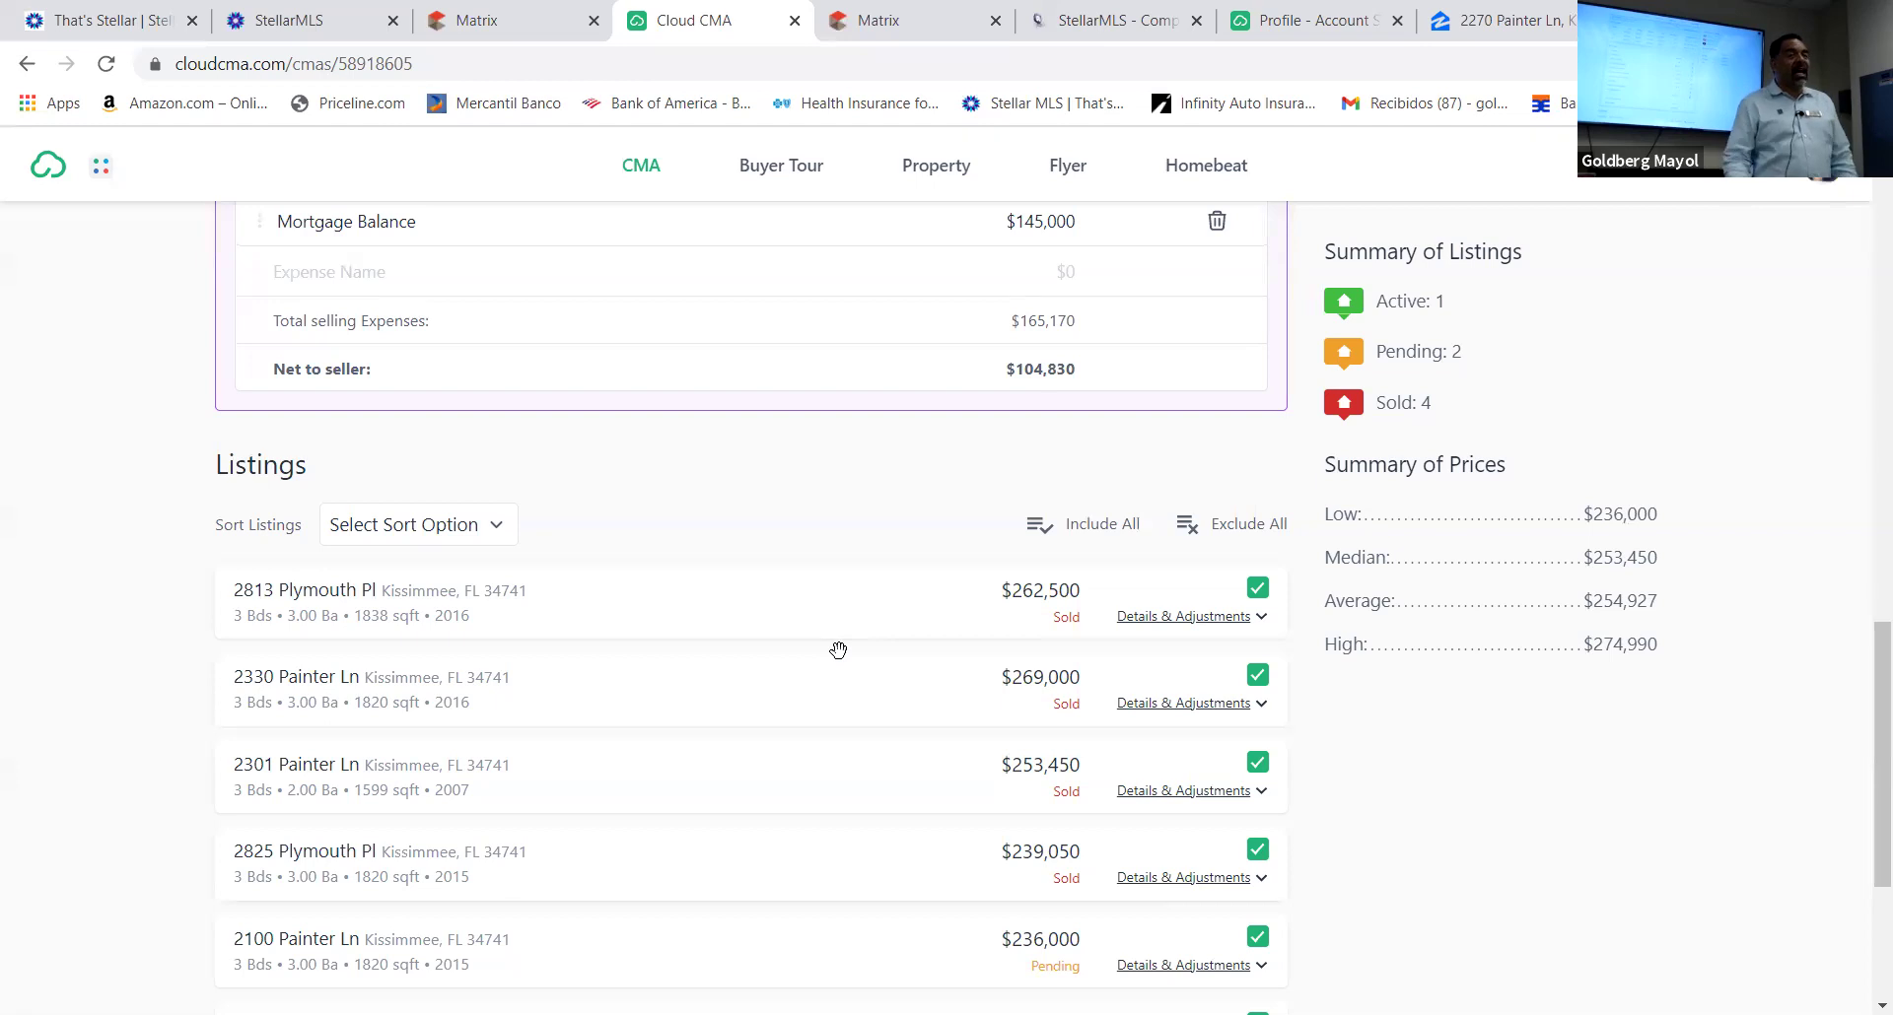
scroll(839, 646, down, 4)
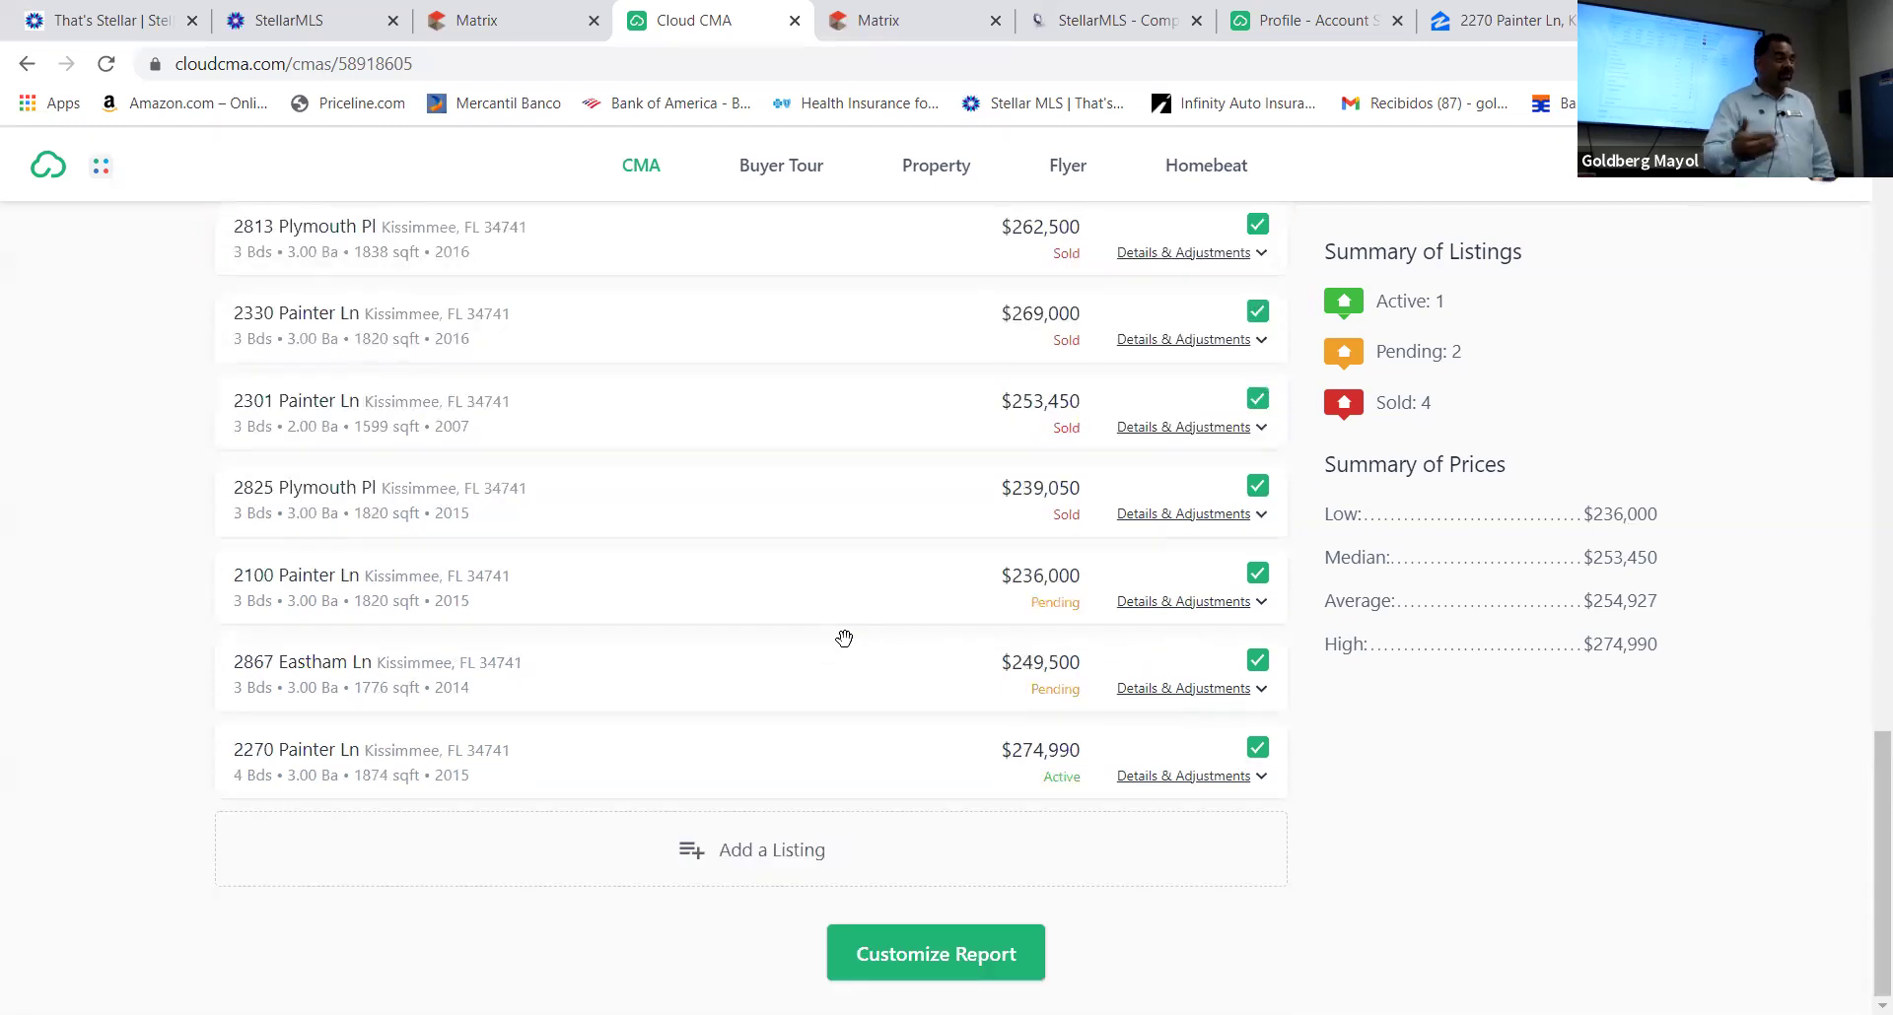
scroll(840, 650, up, 4)
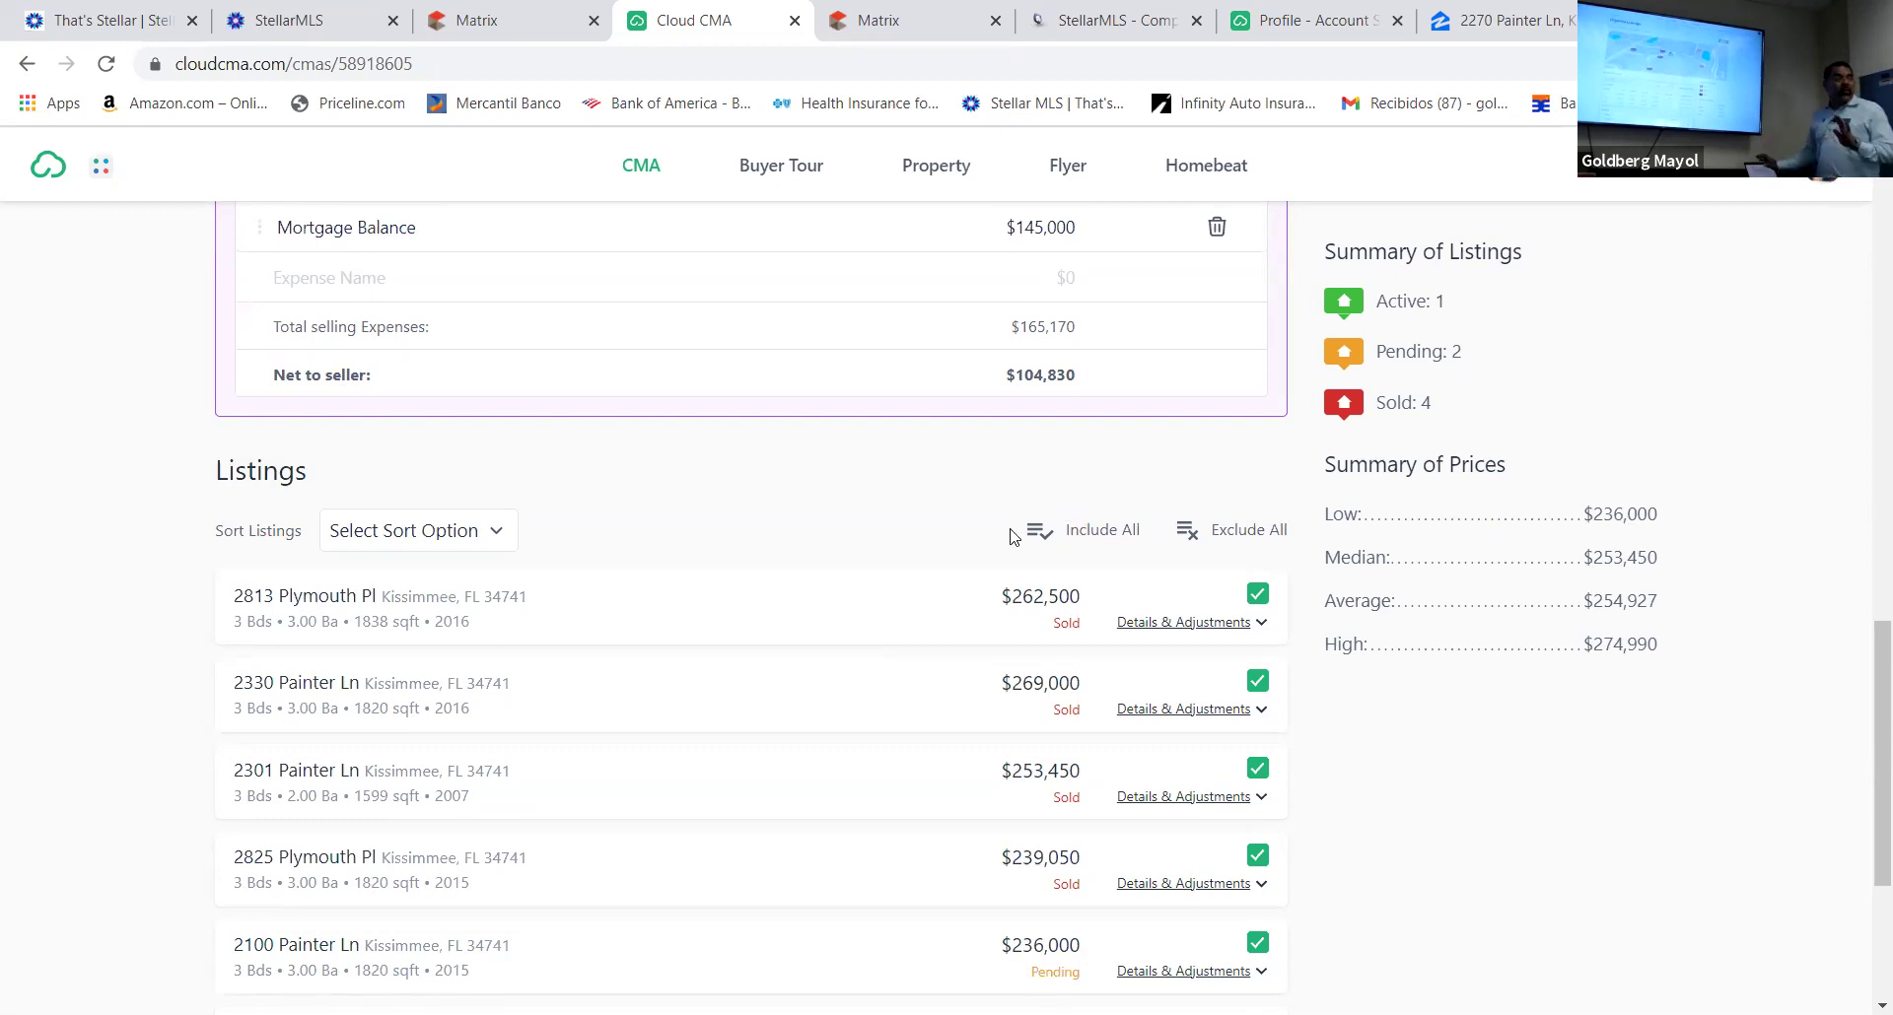
scroll(814, 603, down, 4)
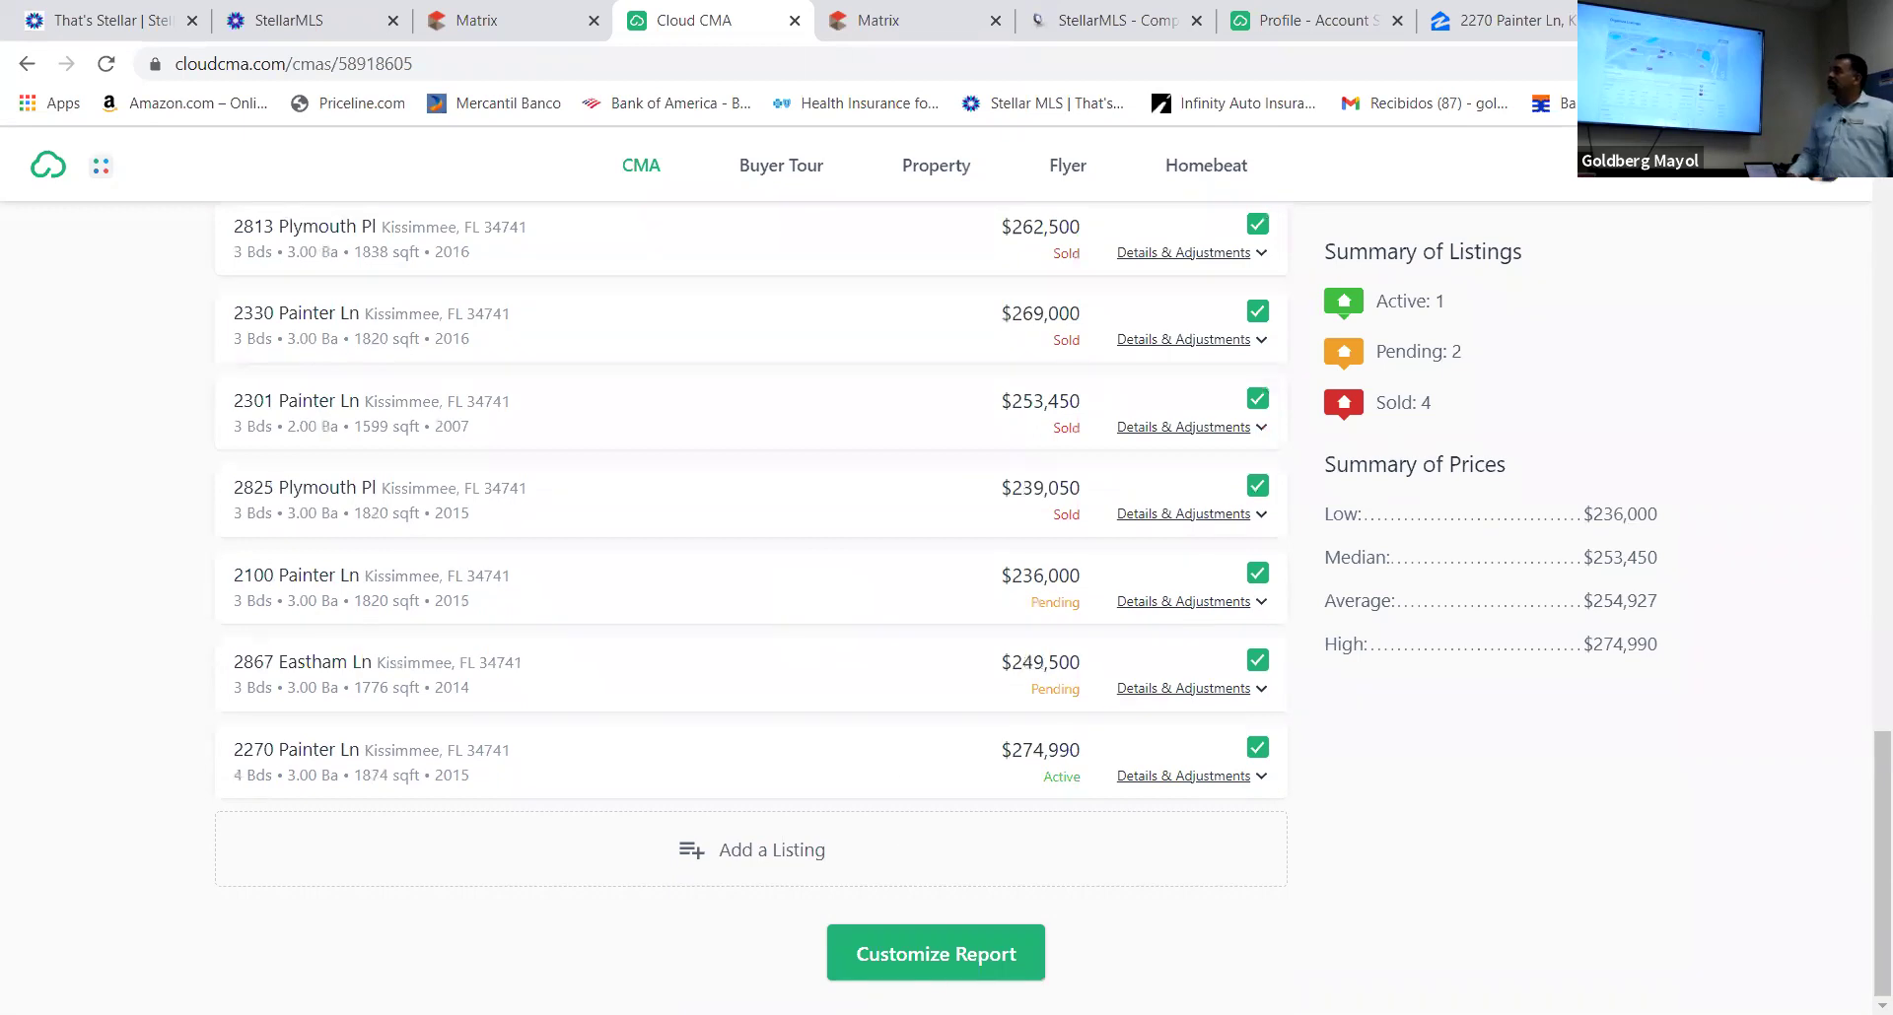
Go to Customize Report and review the report's page list, theme and layout
click(929, 958)
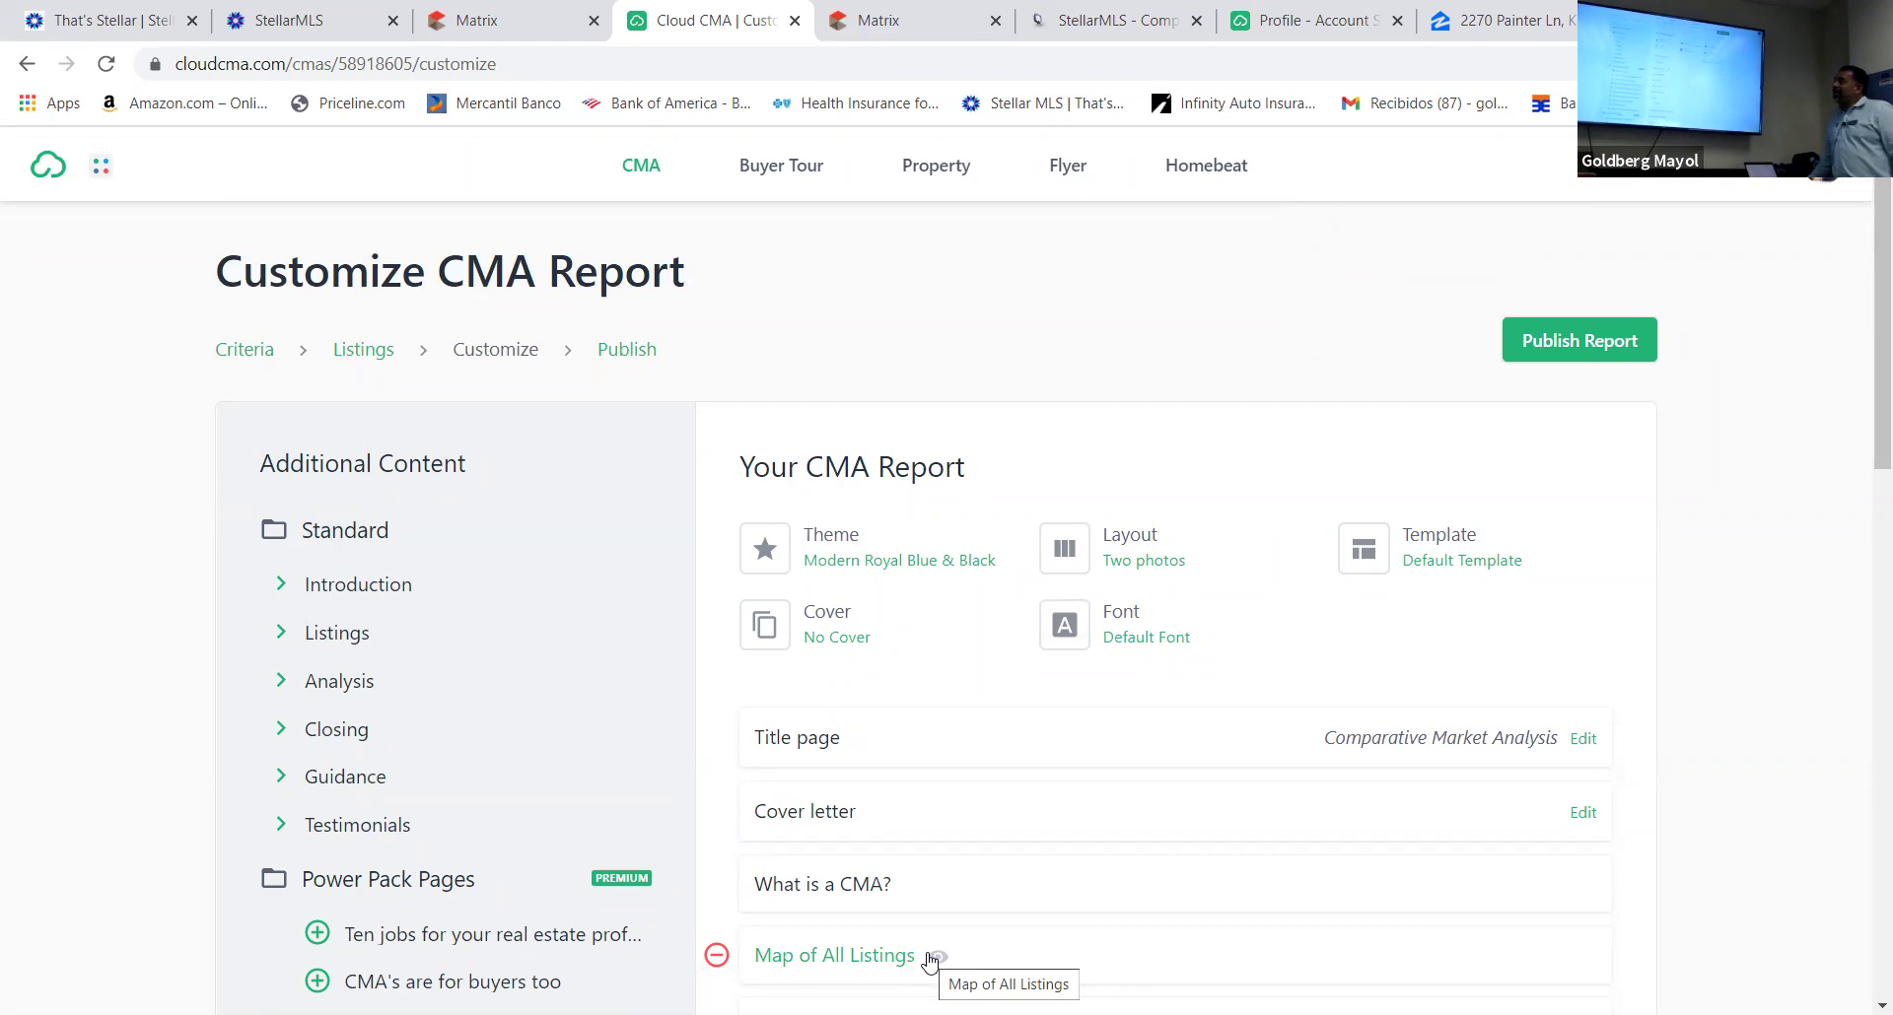
scroll(1030, 768, down, 4)
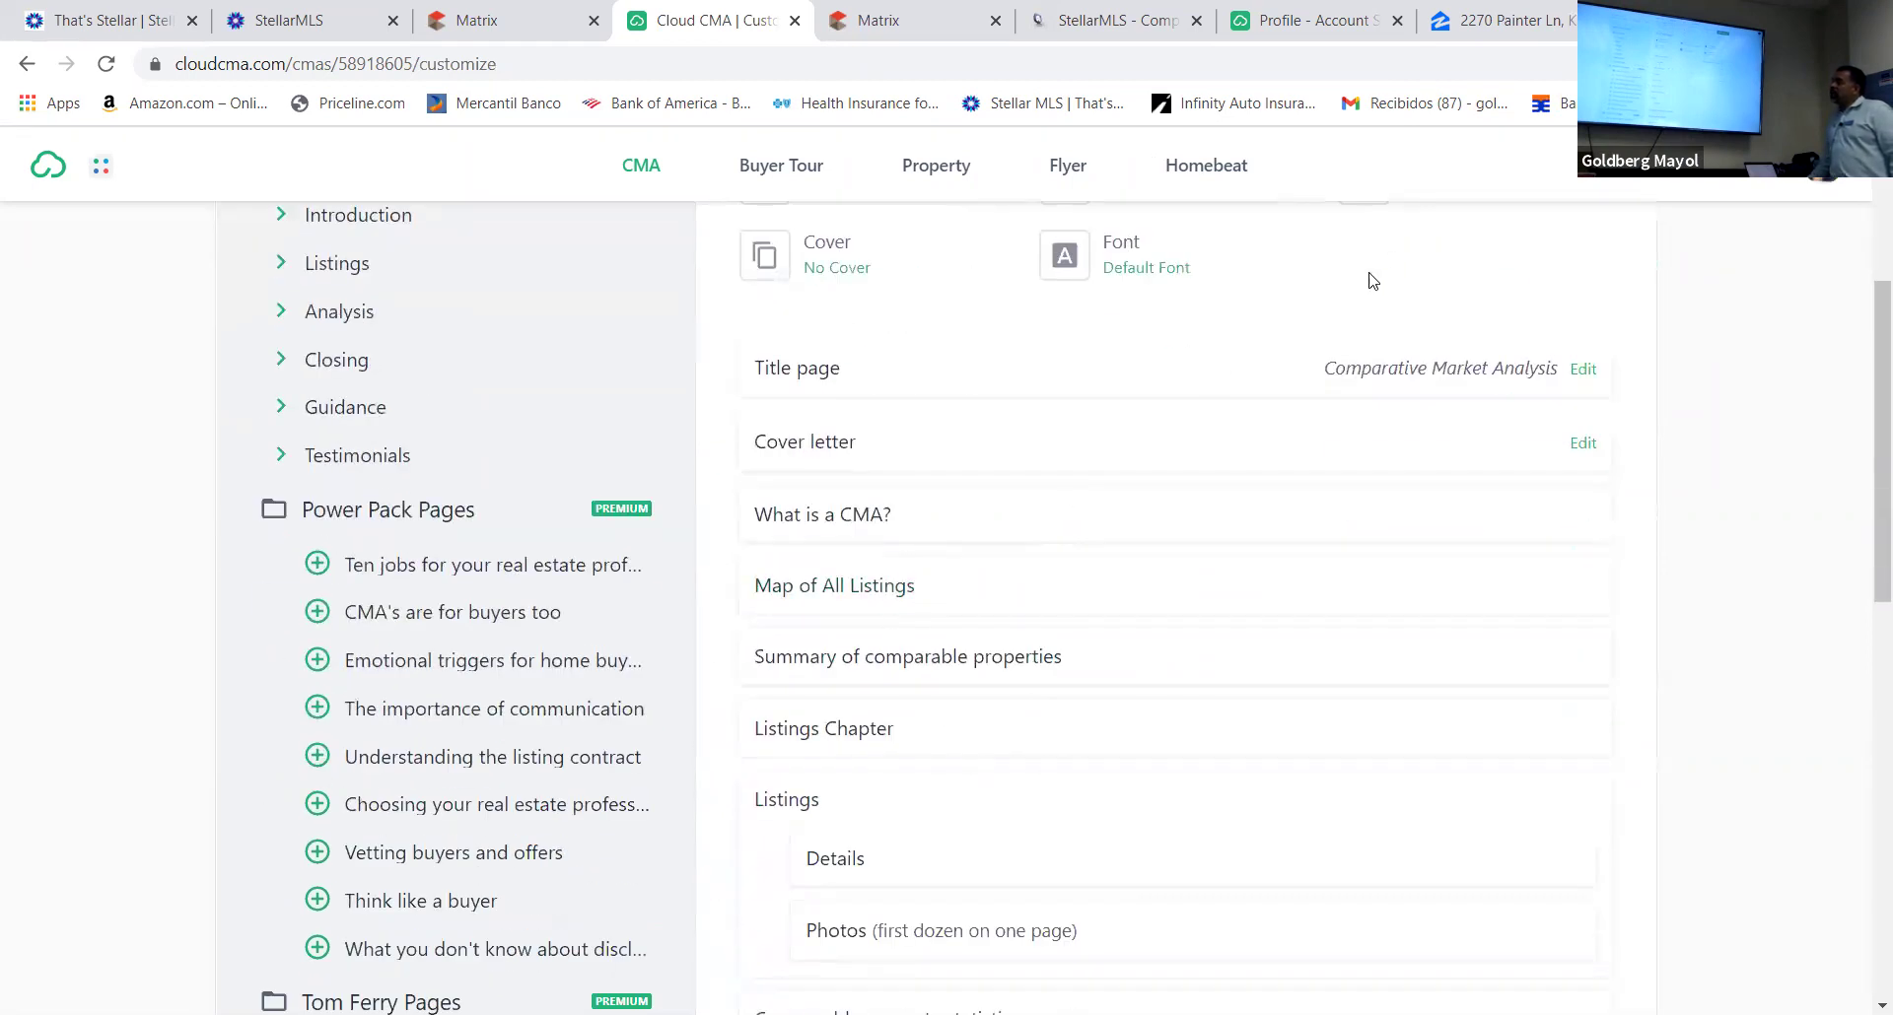
scroll(1105, 409, up, 3)
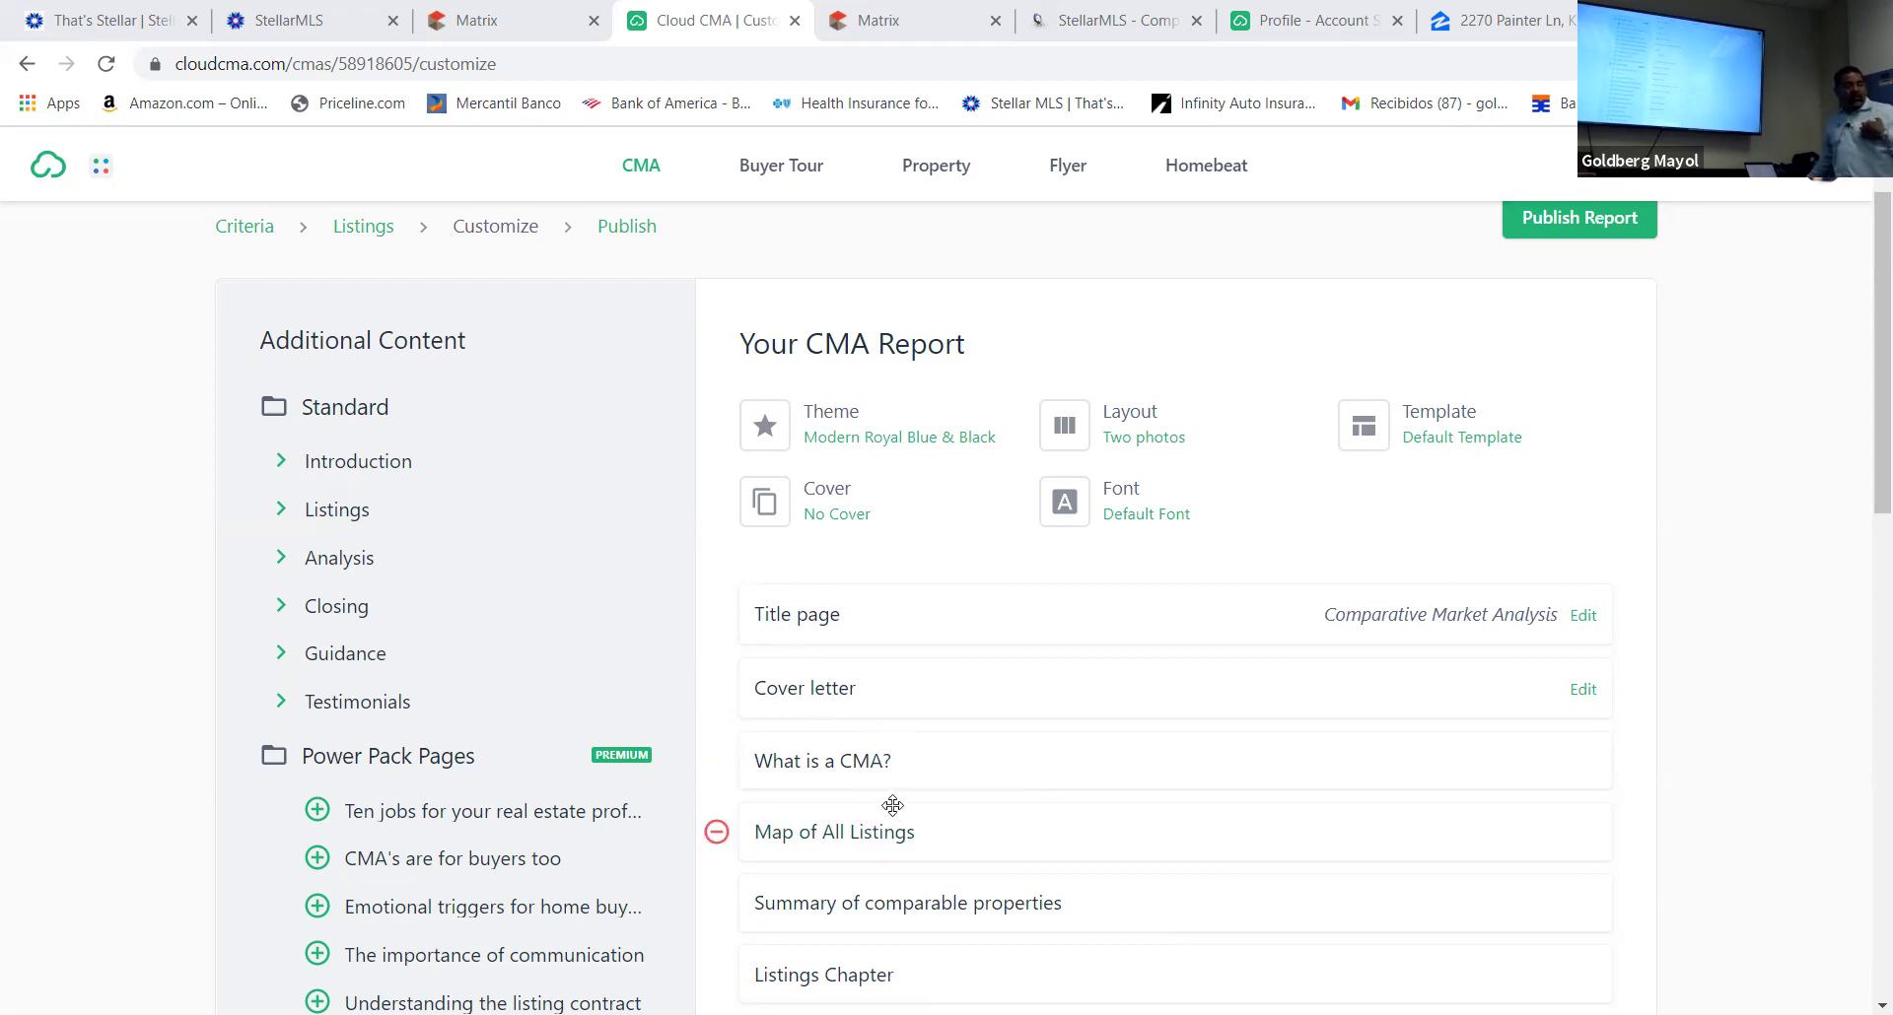
scroll(991, 872, down, 5)
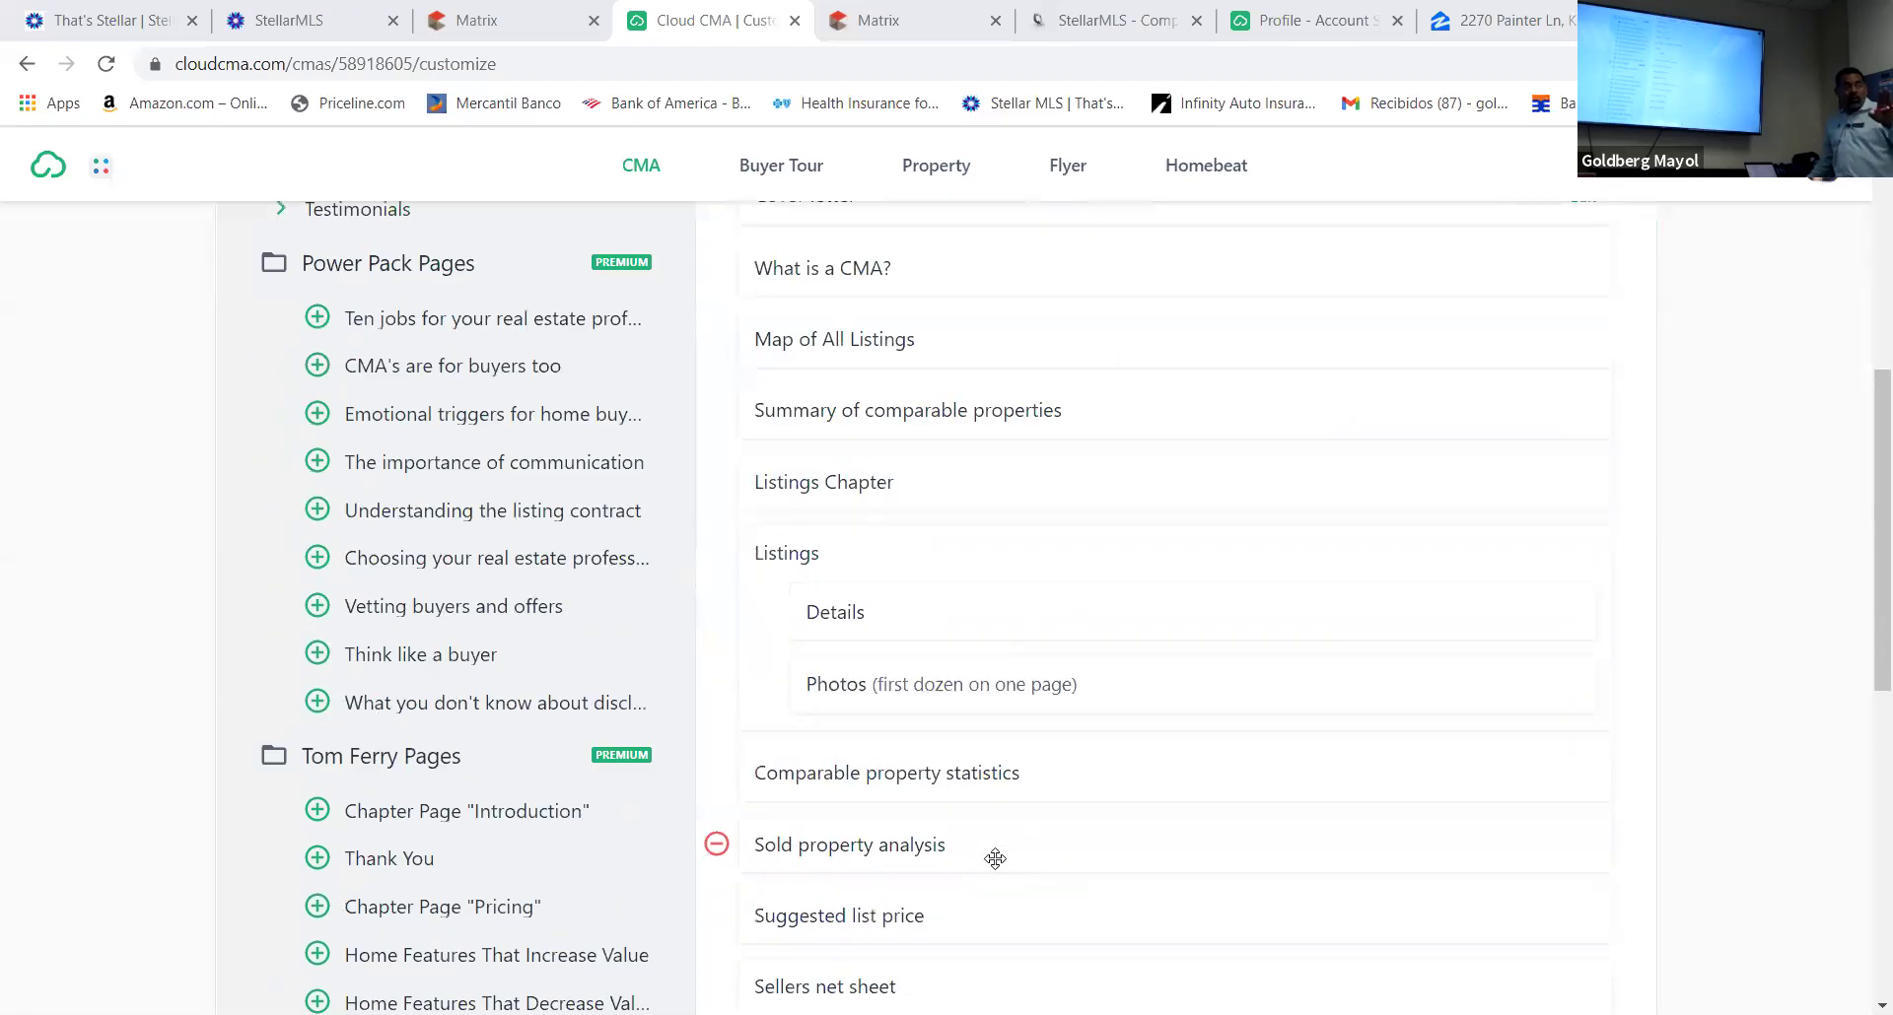
scroll(981, 831, down, 7)
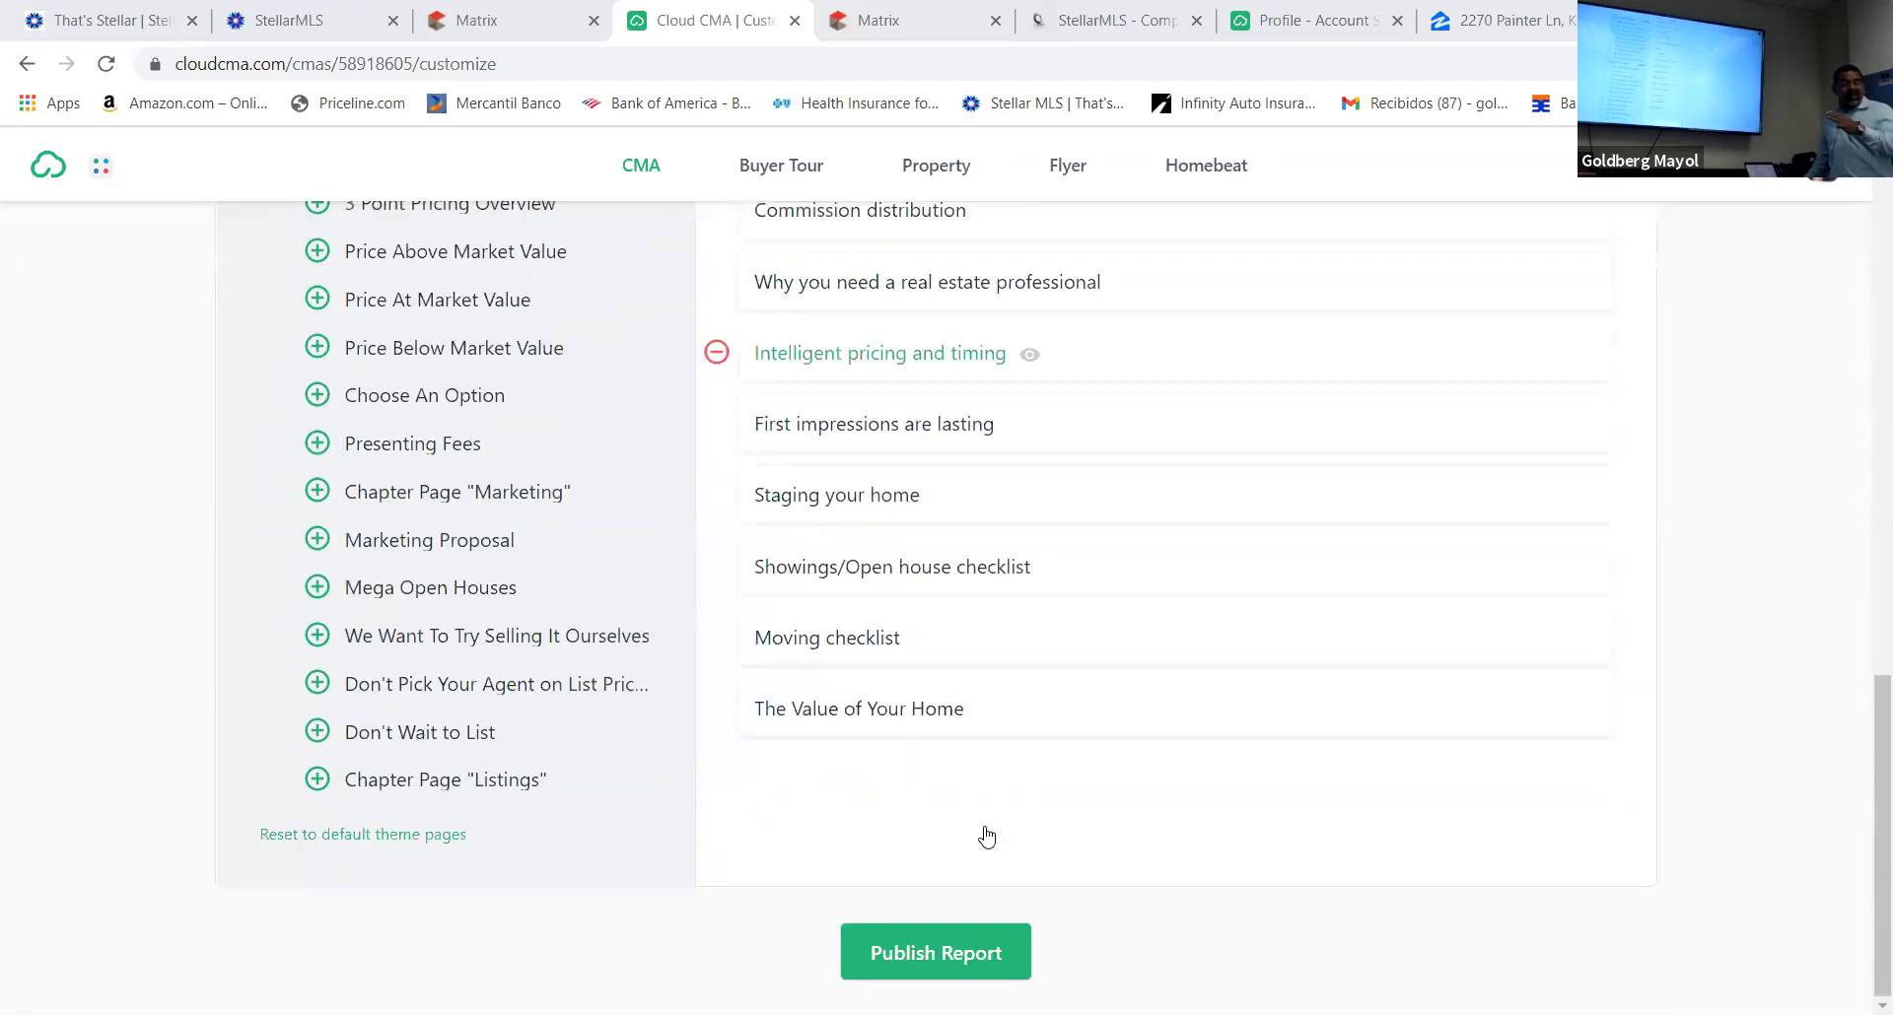
scroll(981, 831, up, 4)
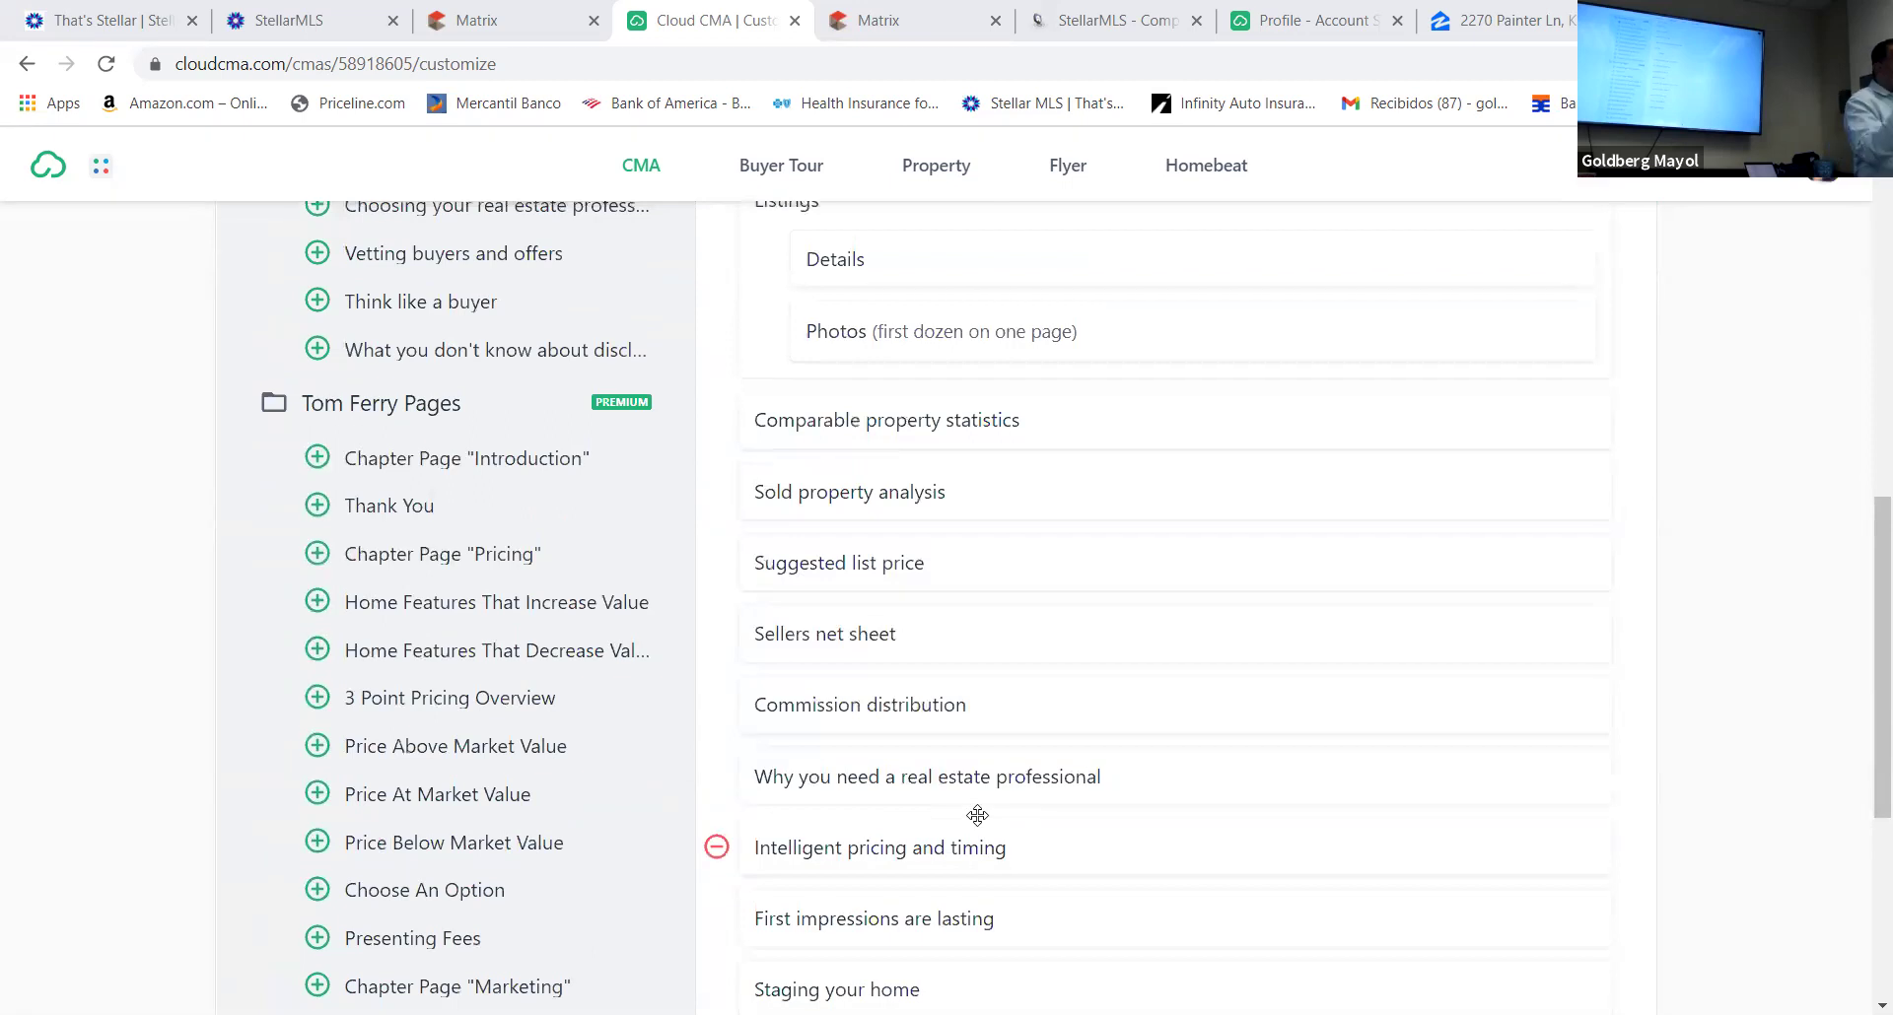
scroll(978, 818, up, 6)
scroll(977, 815, up, 4)
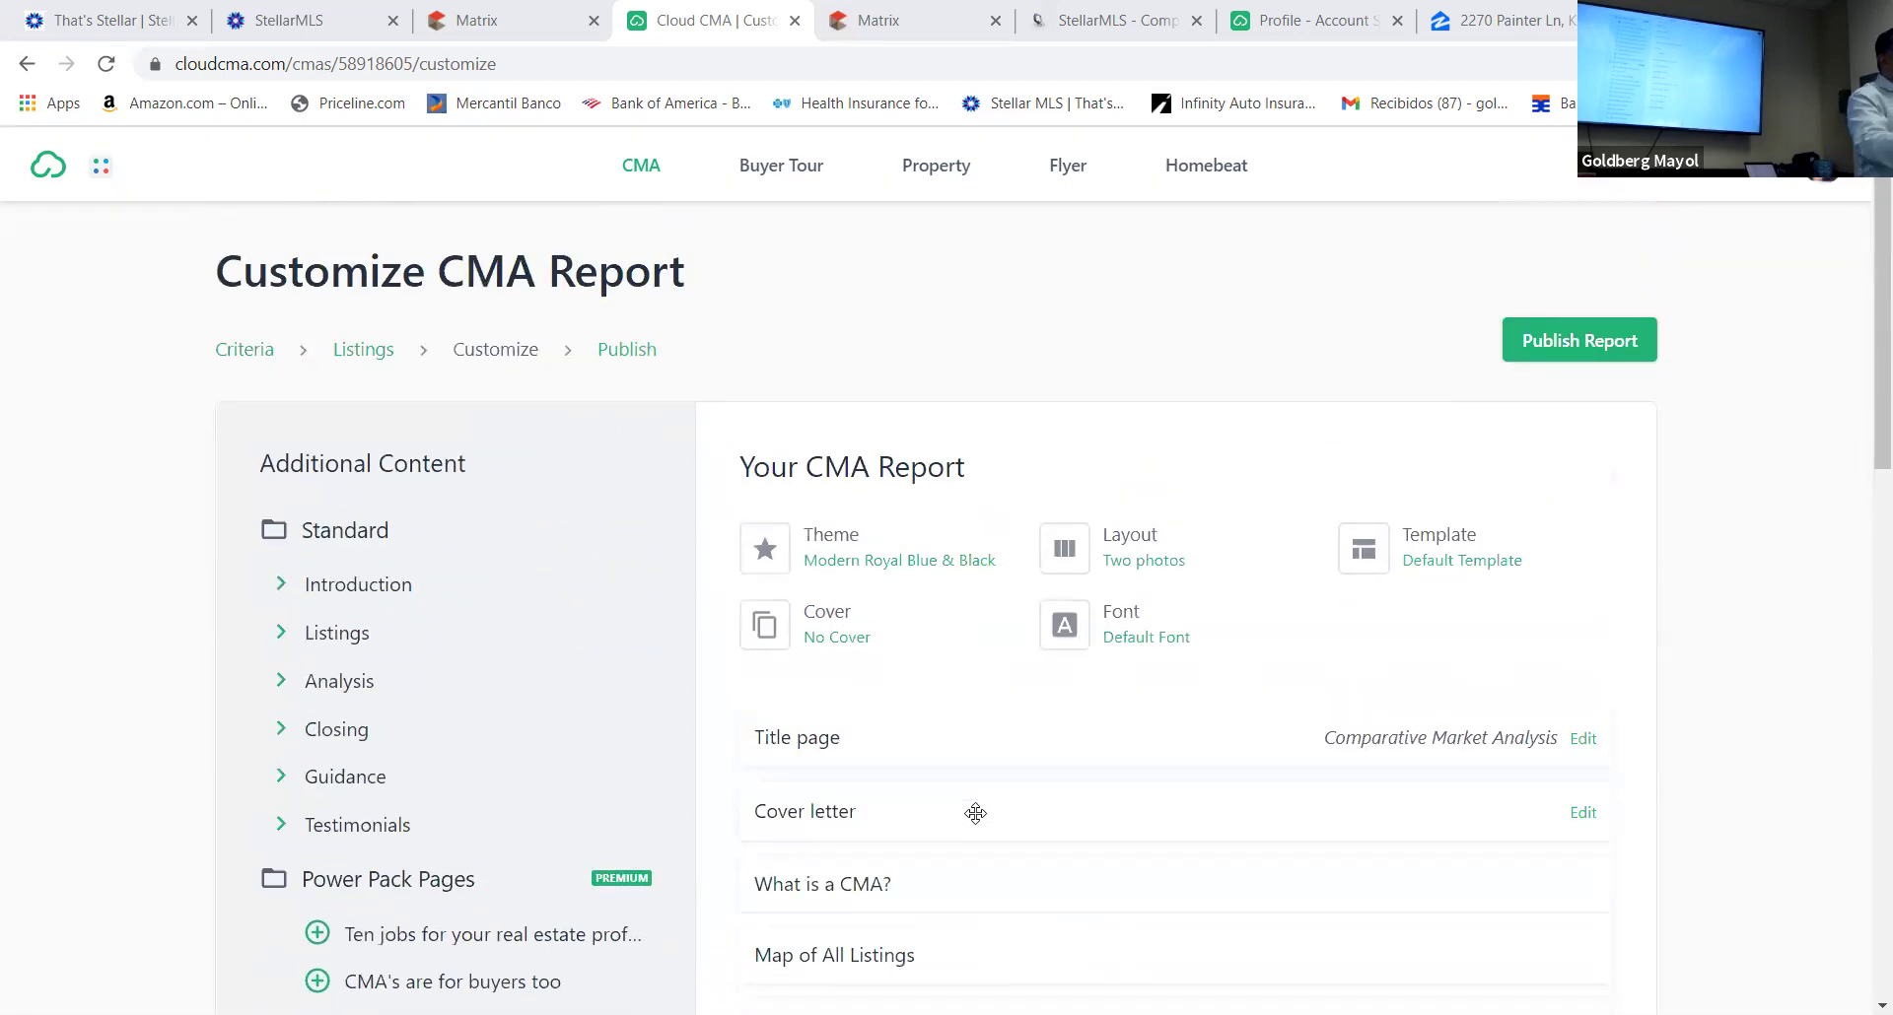
scroll(976, 813, down, 12)
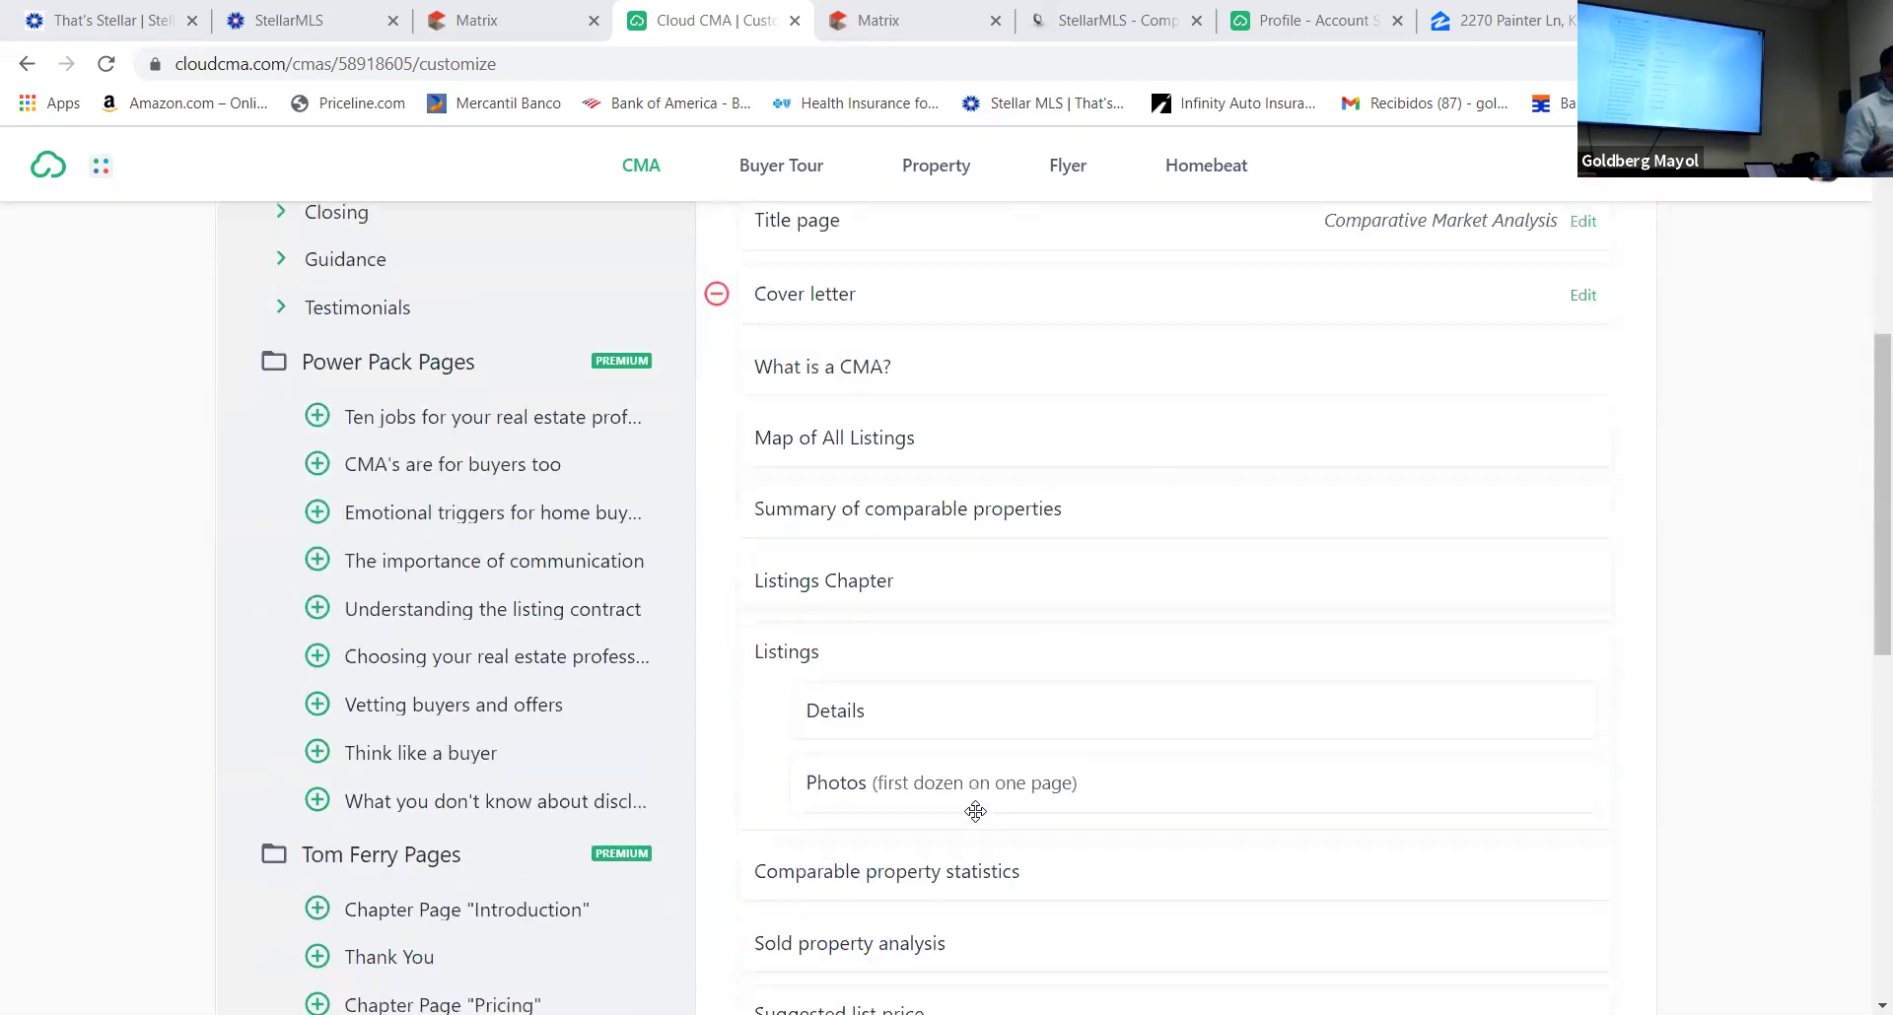
scroll(976, 809, down, 3)
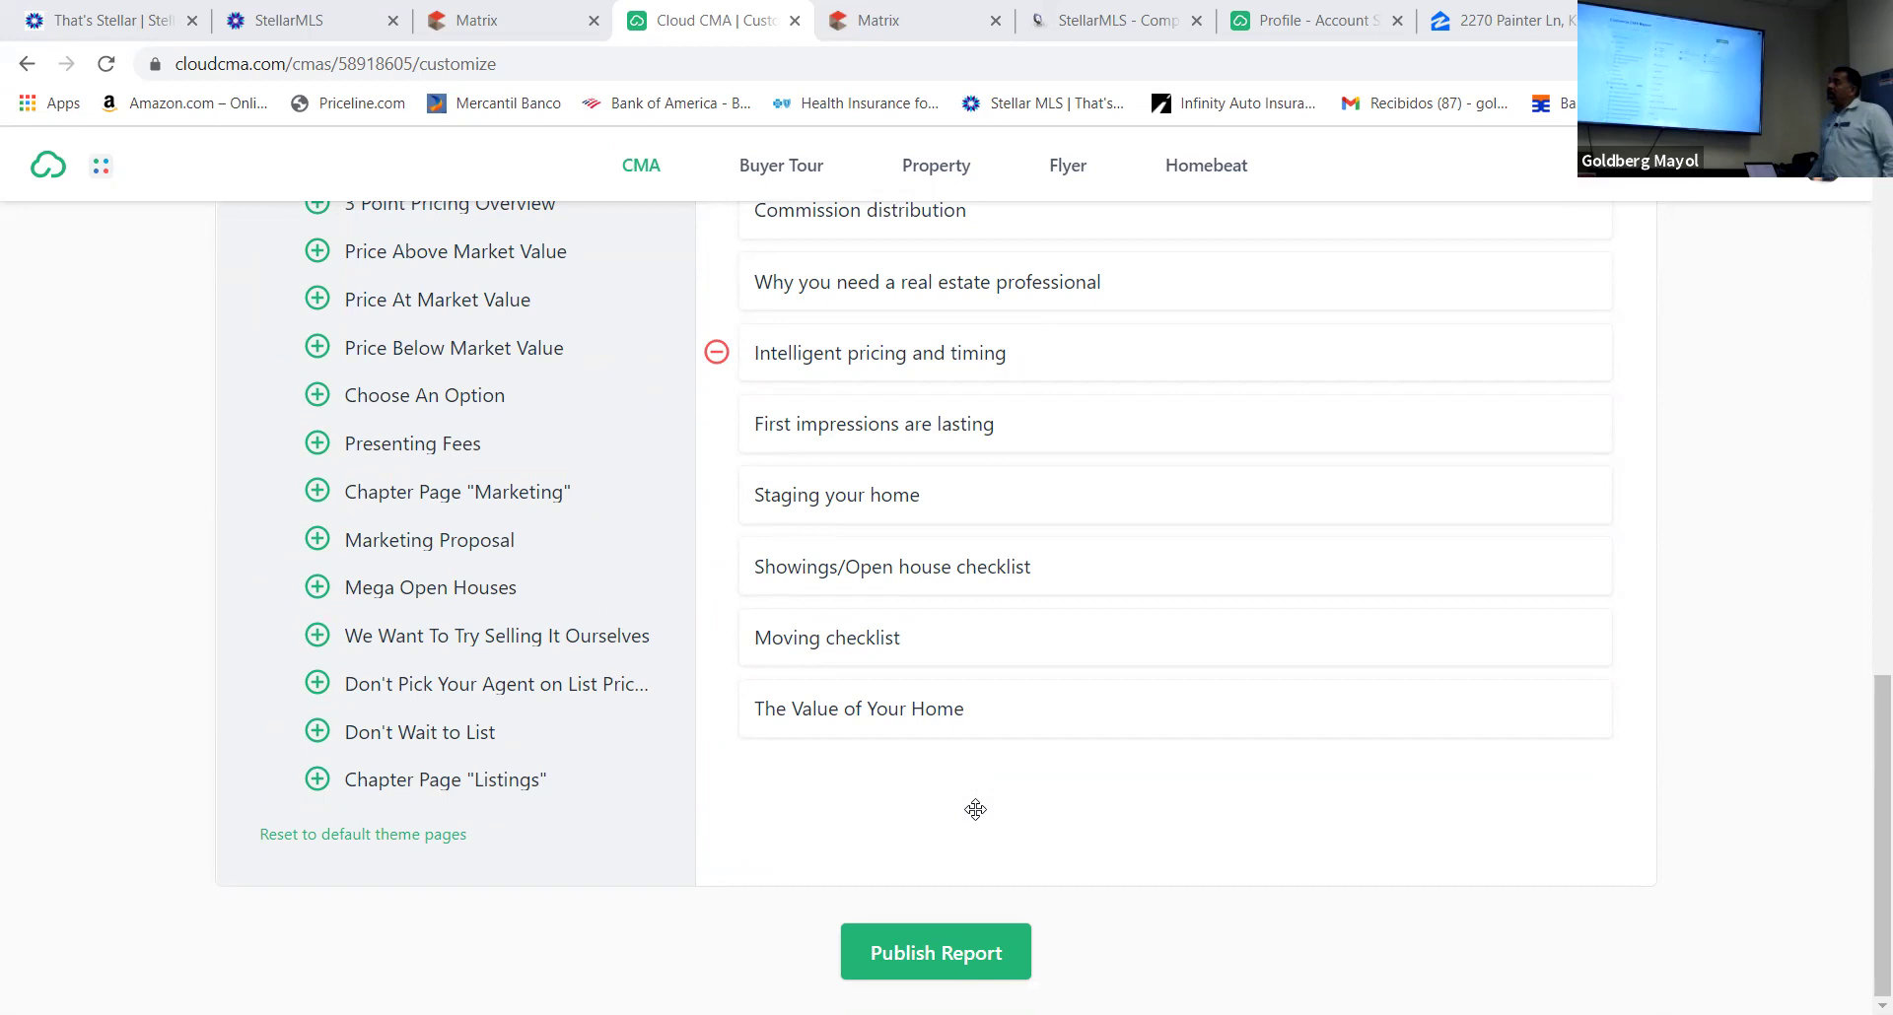
scroll(976, 809, up, 15)
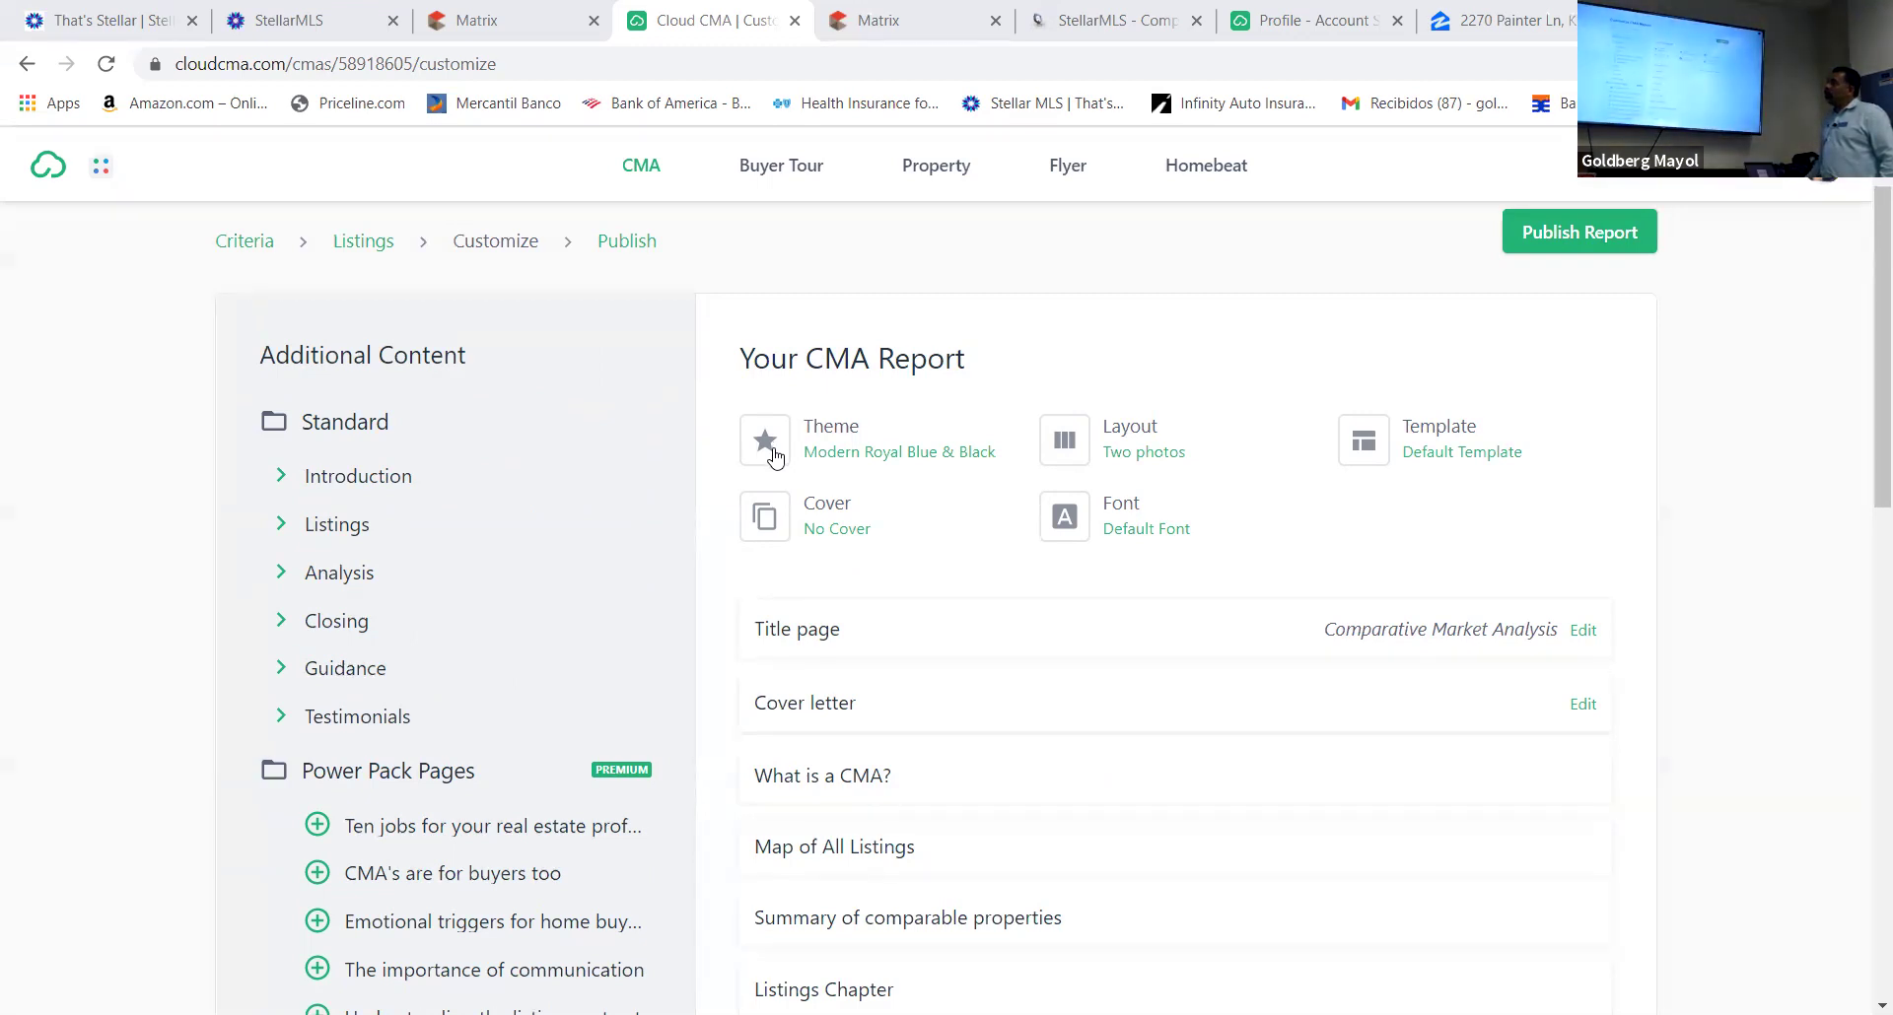
Preview themes and apply Blue & Orange as the report theme
click(775, 457)
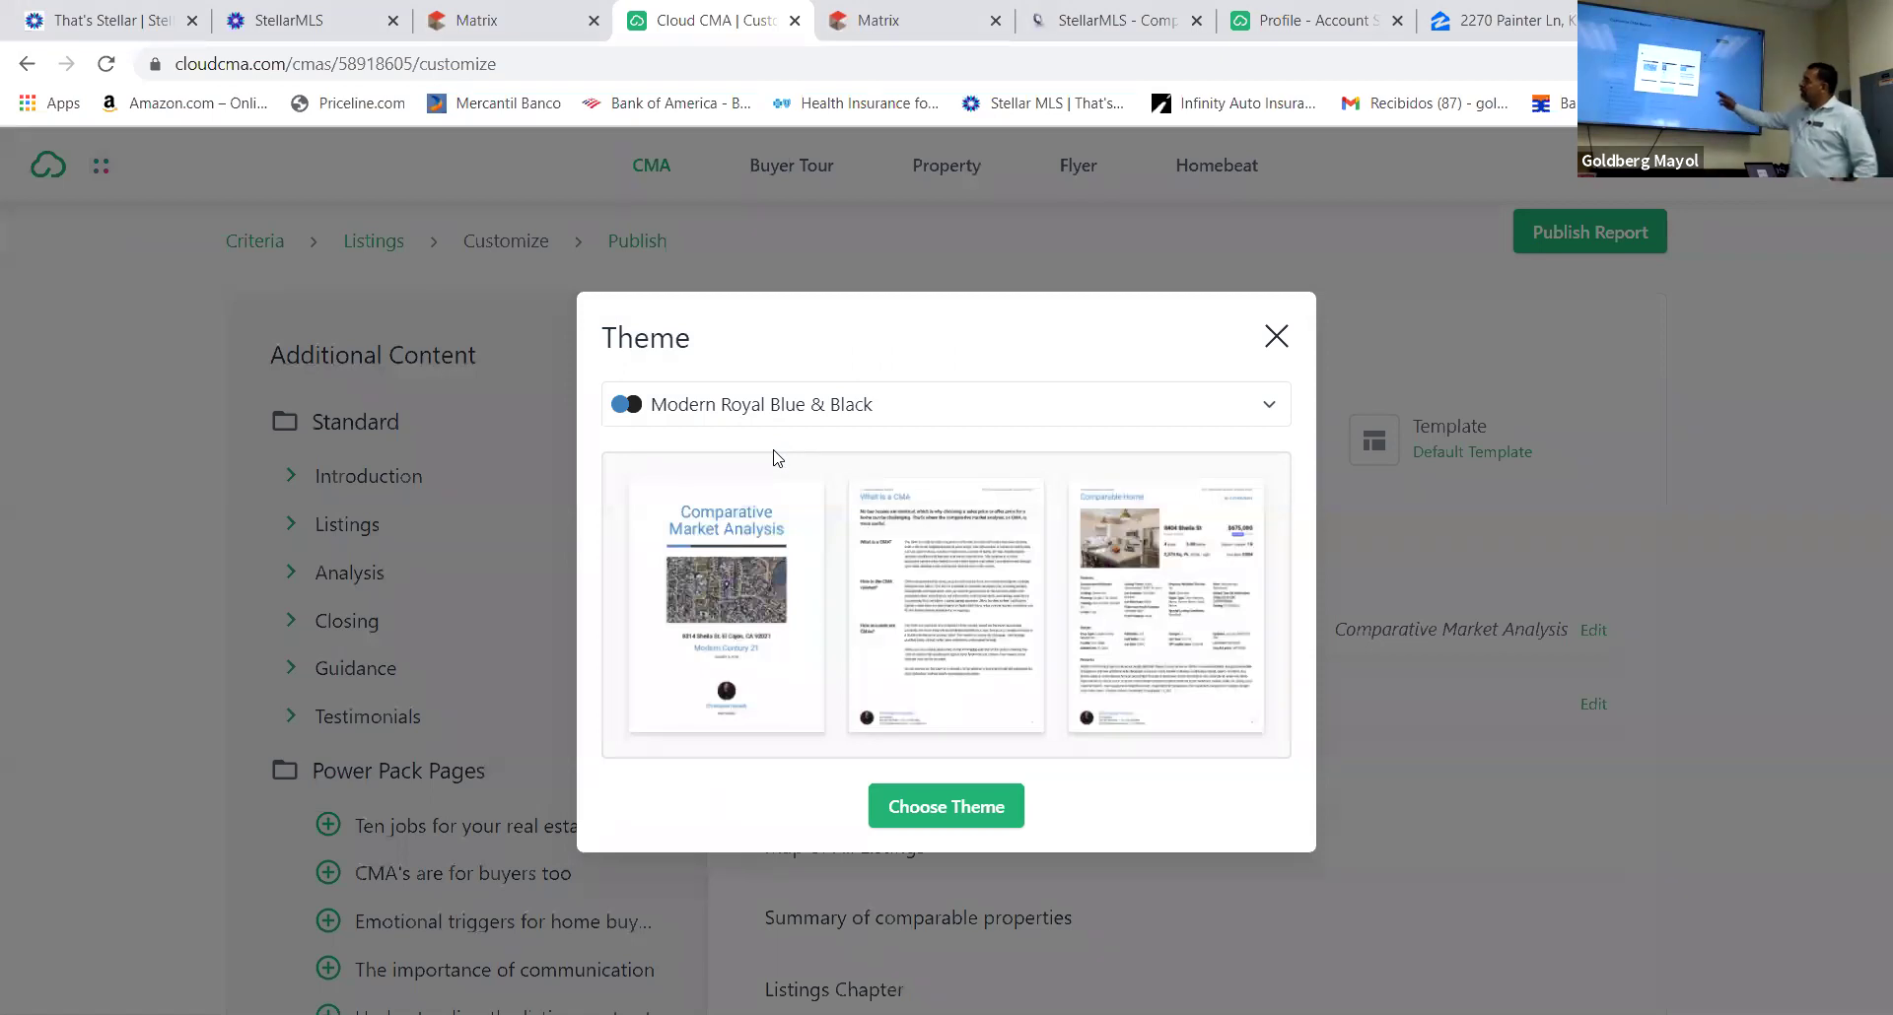
click(1268, 405)
click(716, 512)
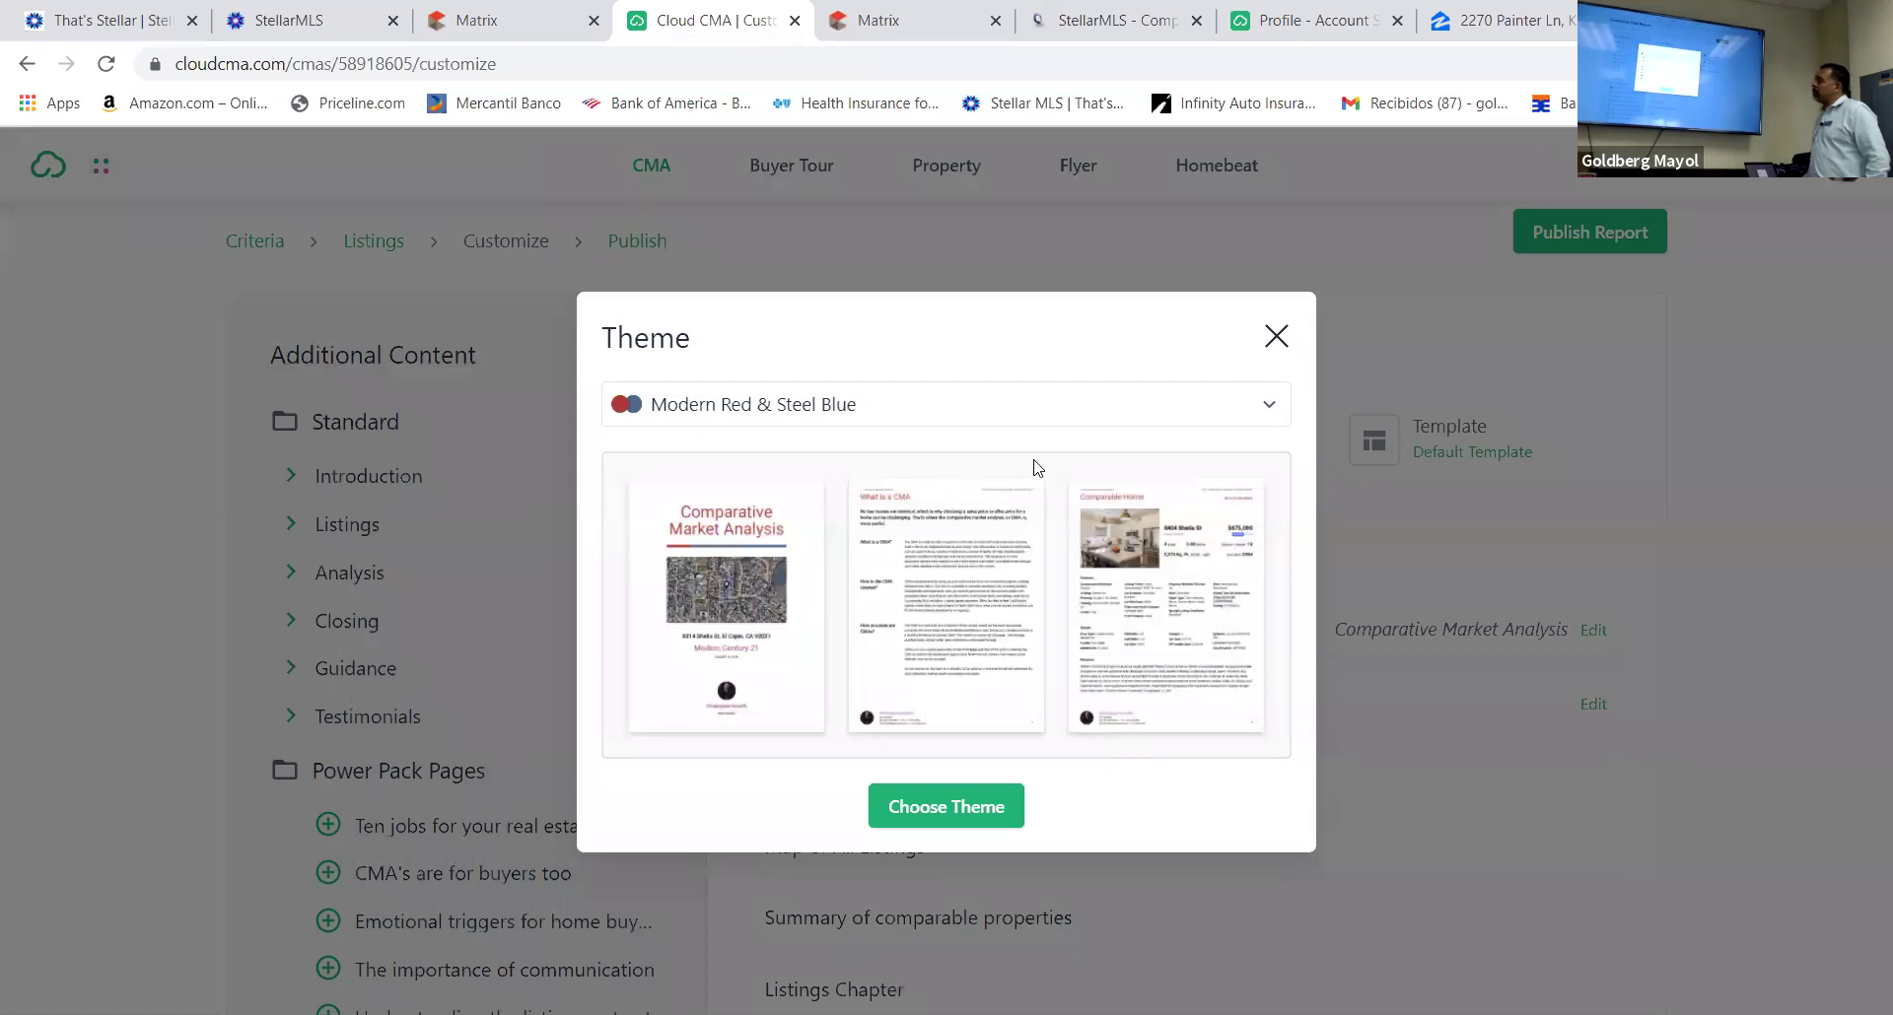
click(1261, 405)
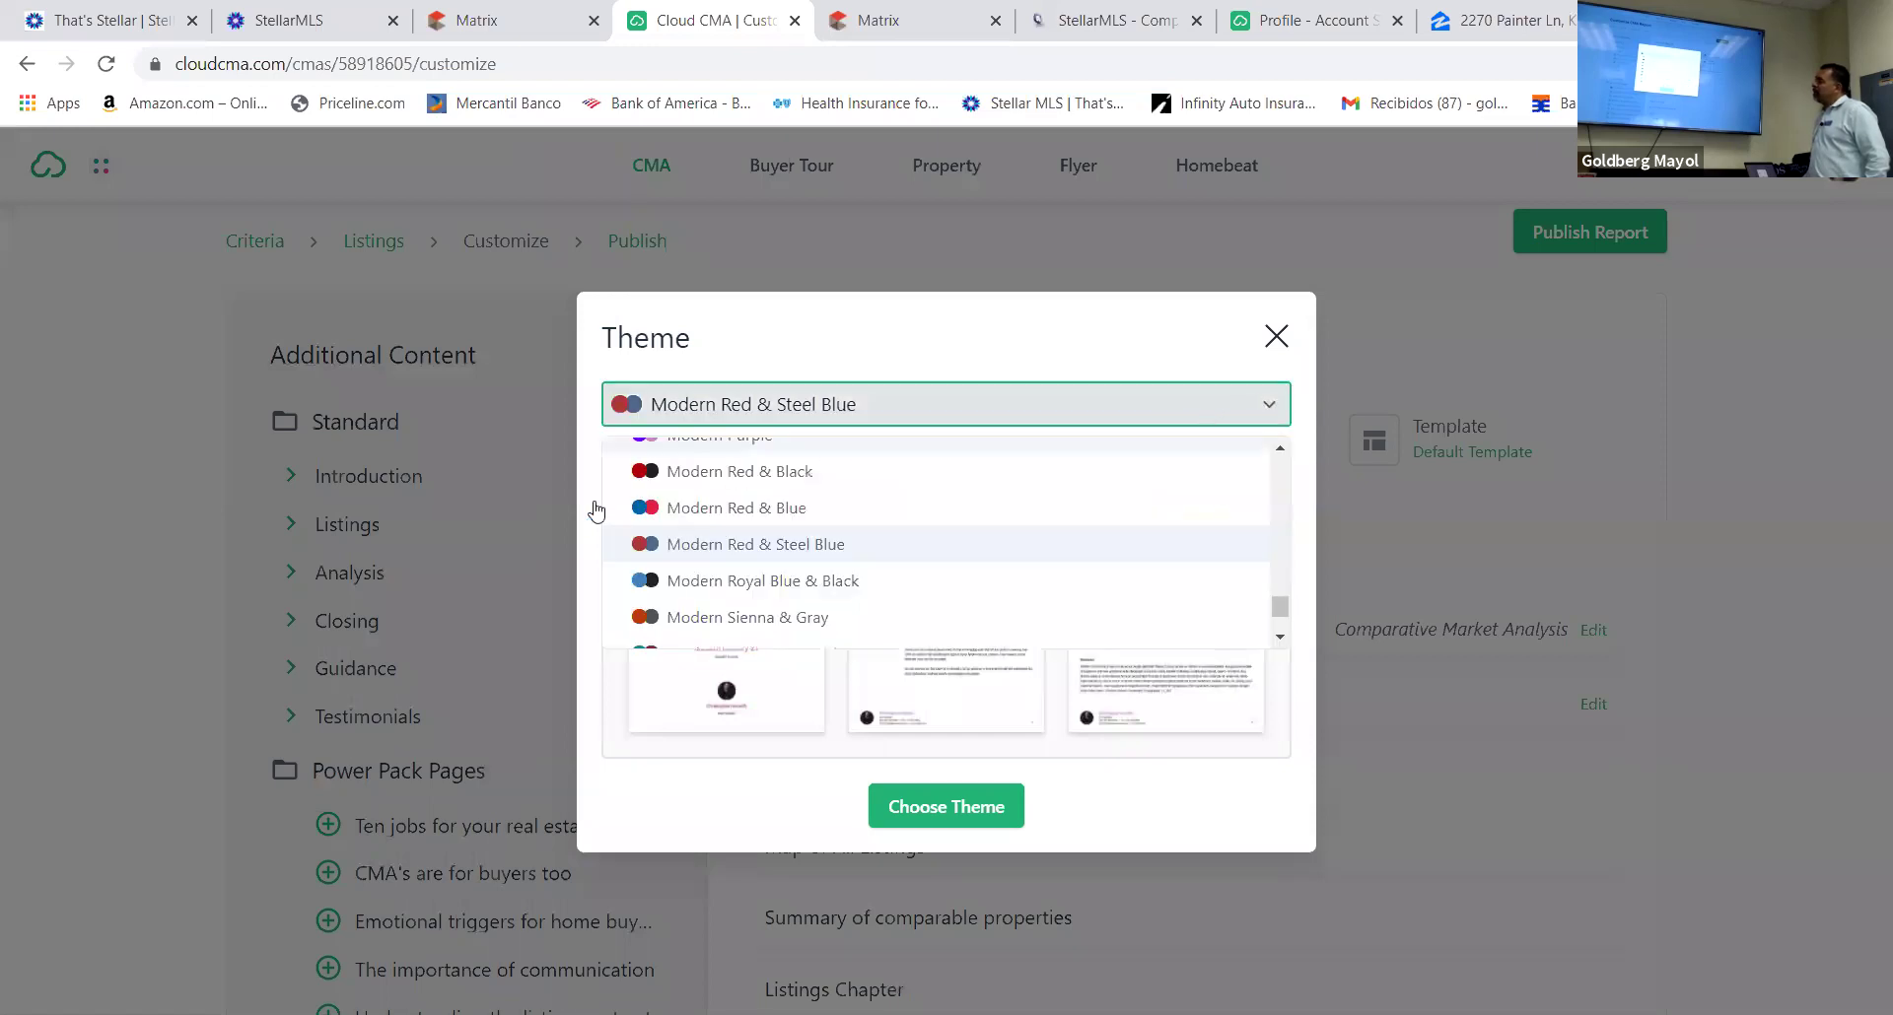
click(659, 582)
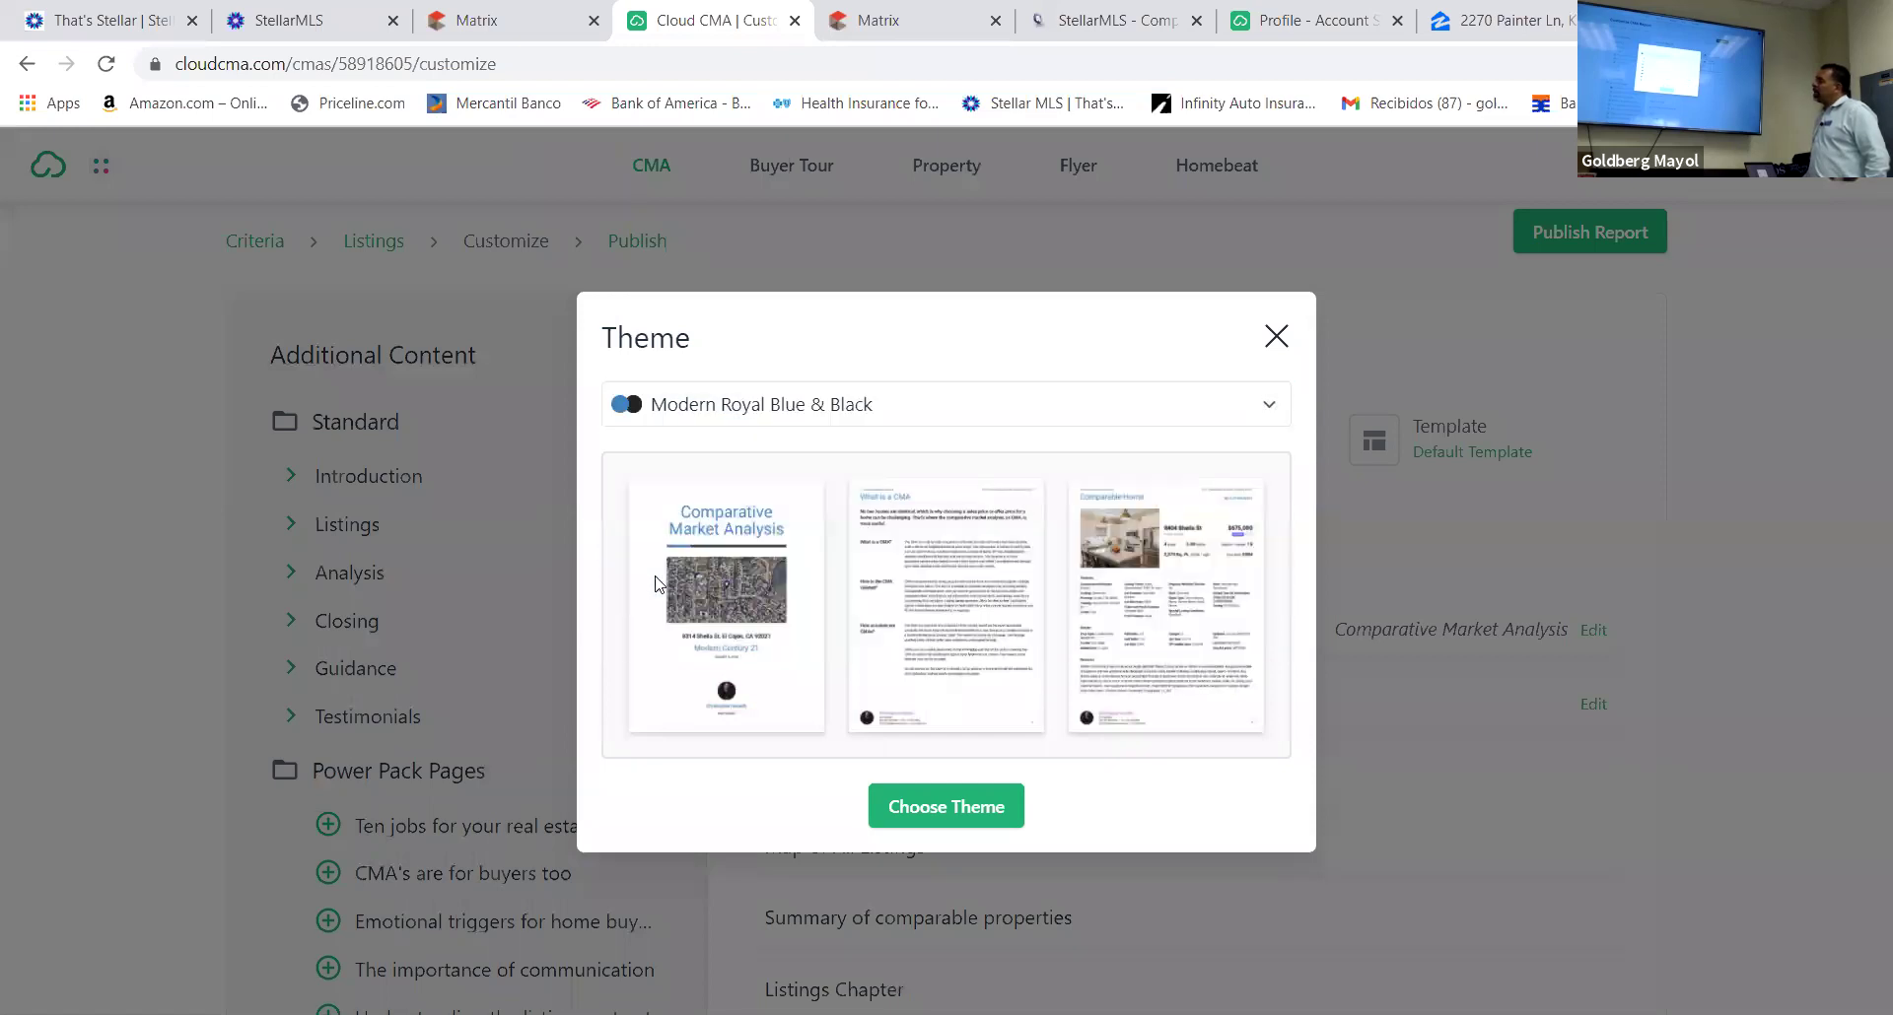
click(1270, 410)
scroll(800, 581, up, 5)
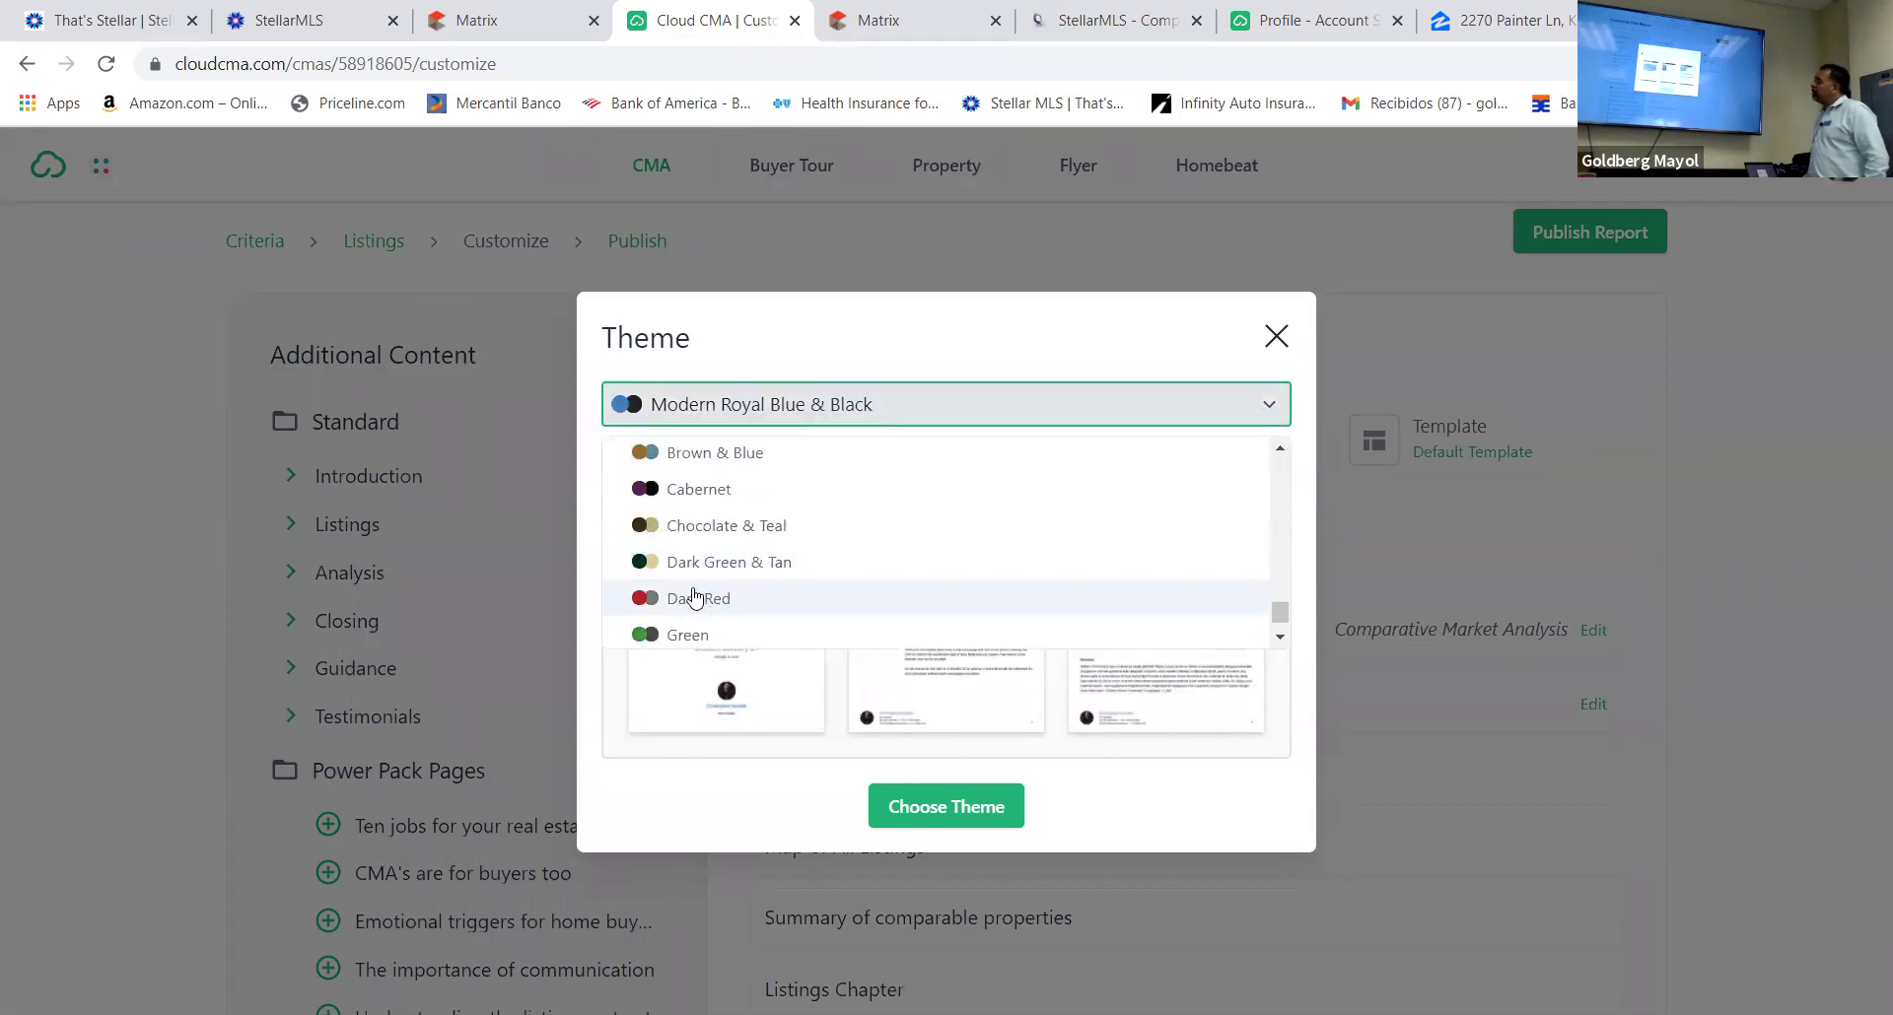
scroll(696, 597, up, 2)
click(687, 505)
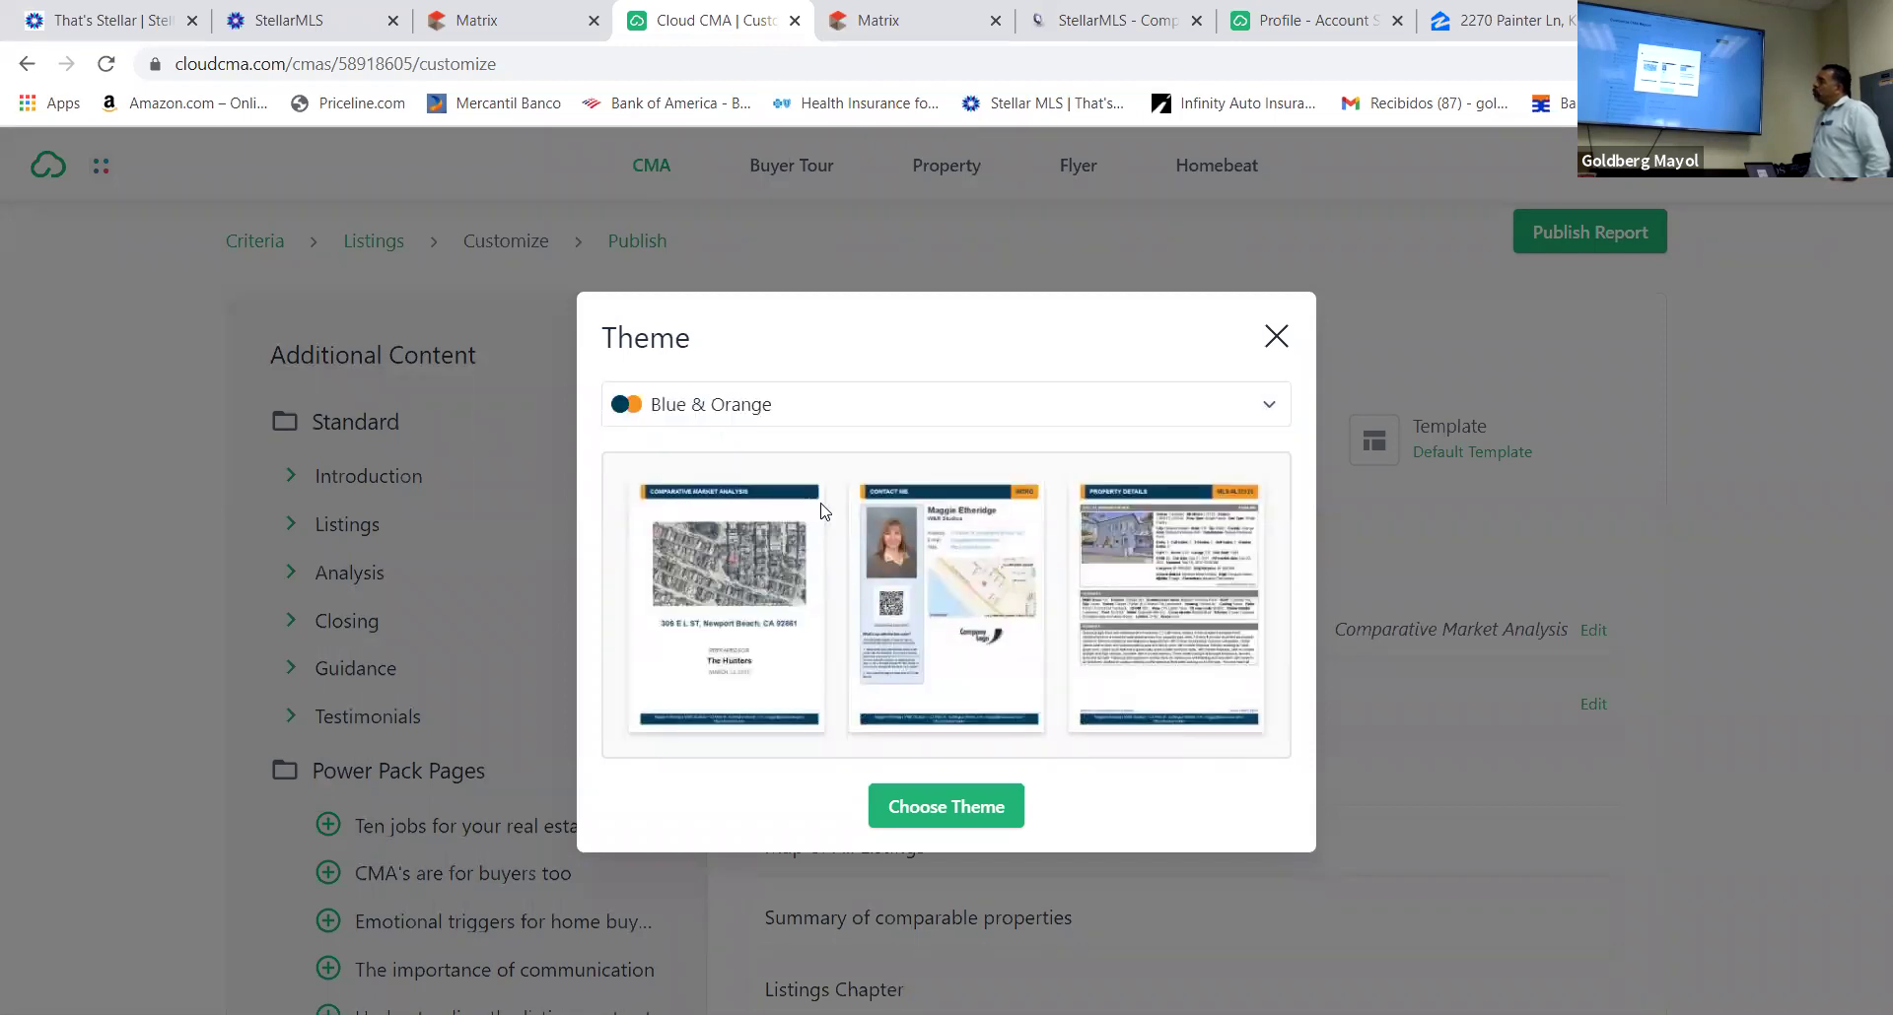
click(945, 810)
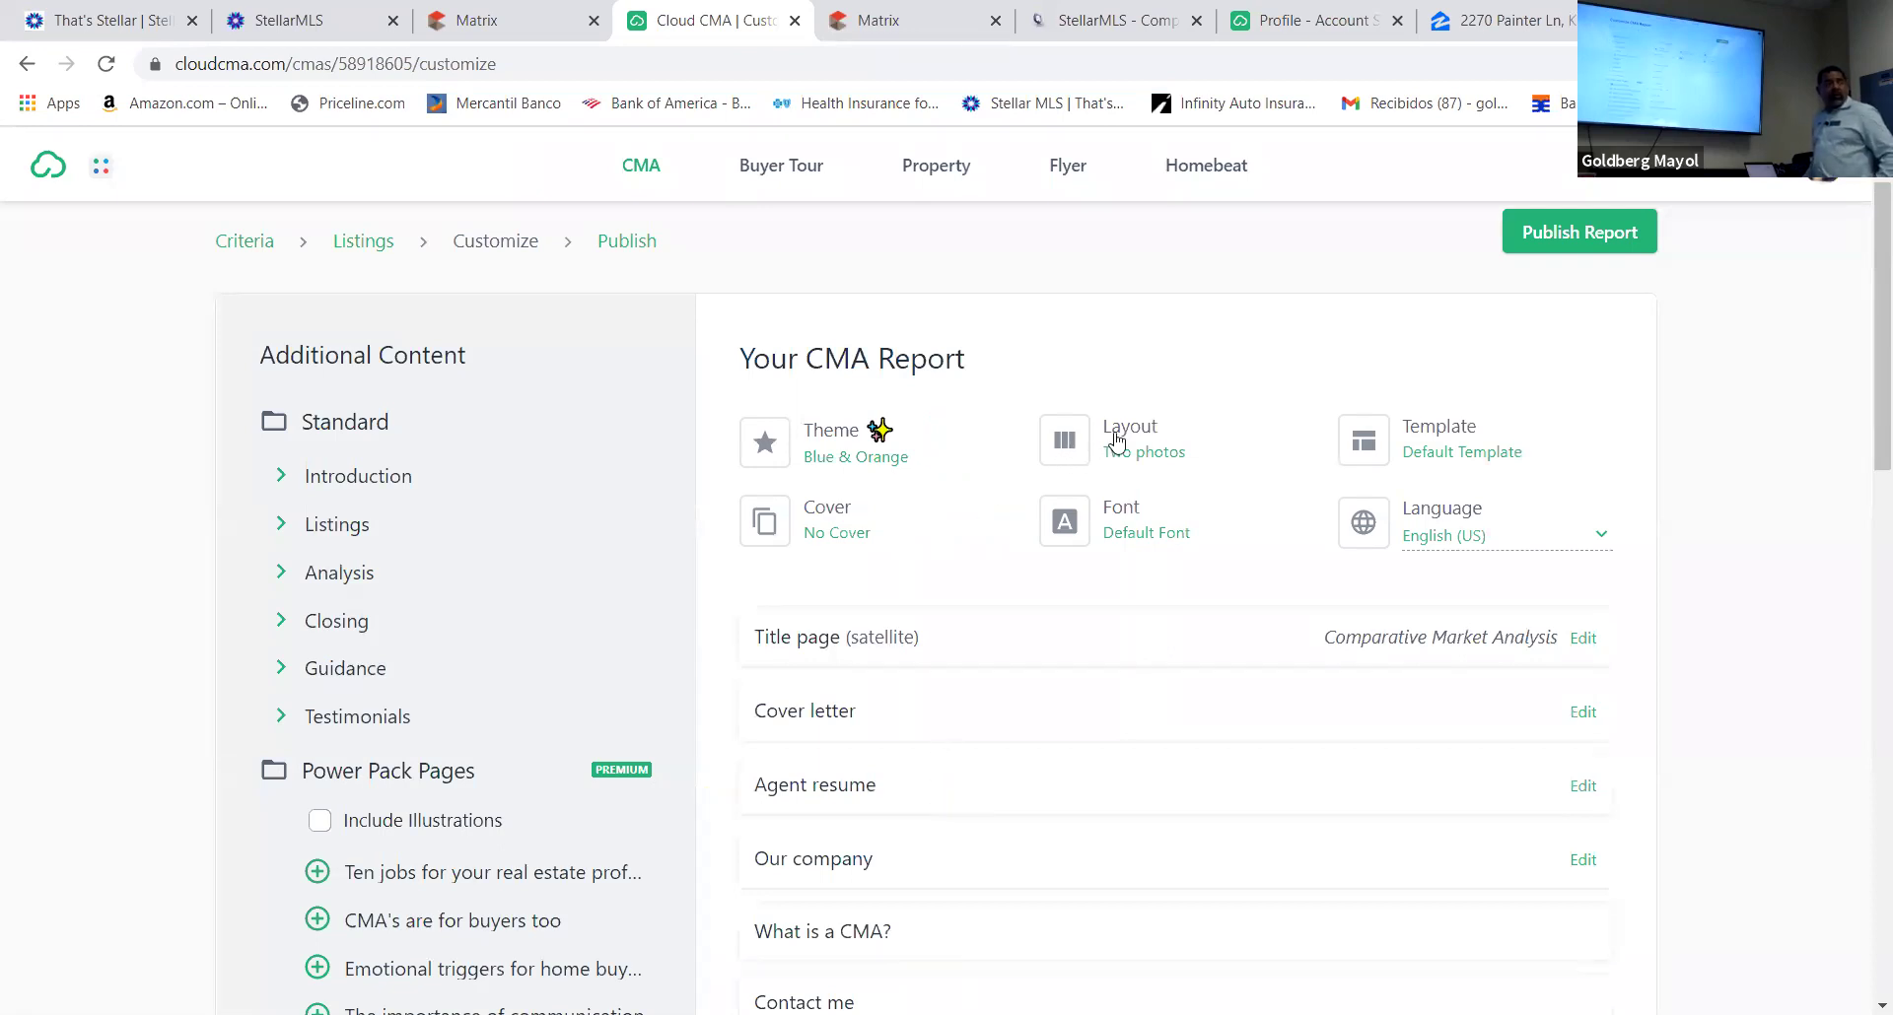
Show the seven page layout options for the report's property pages
click(1067, 443)
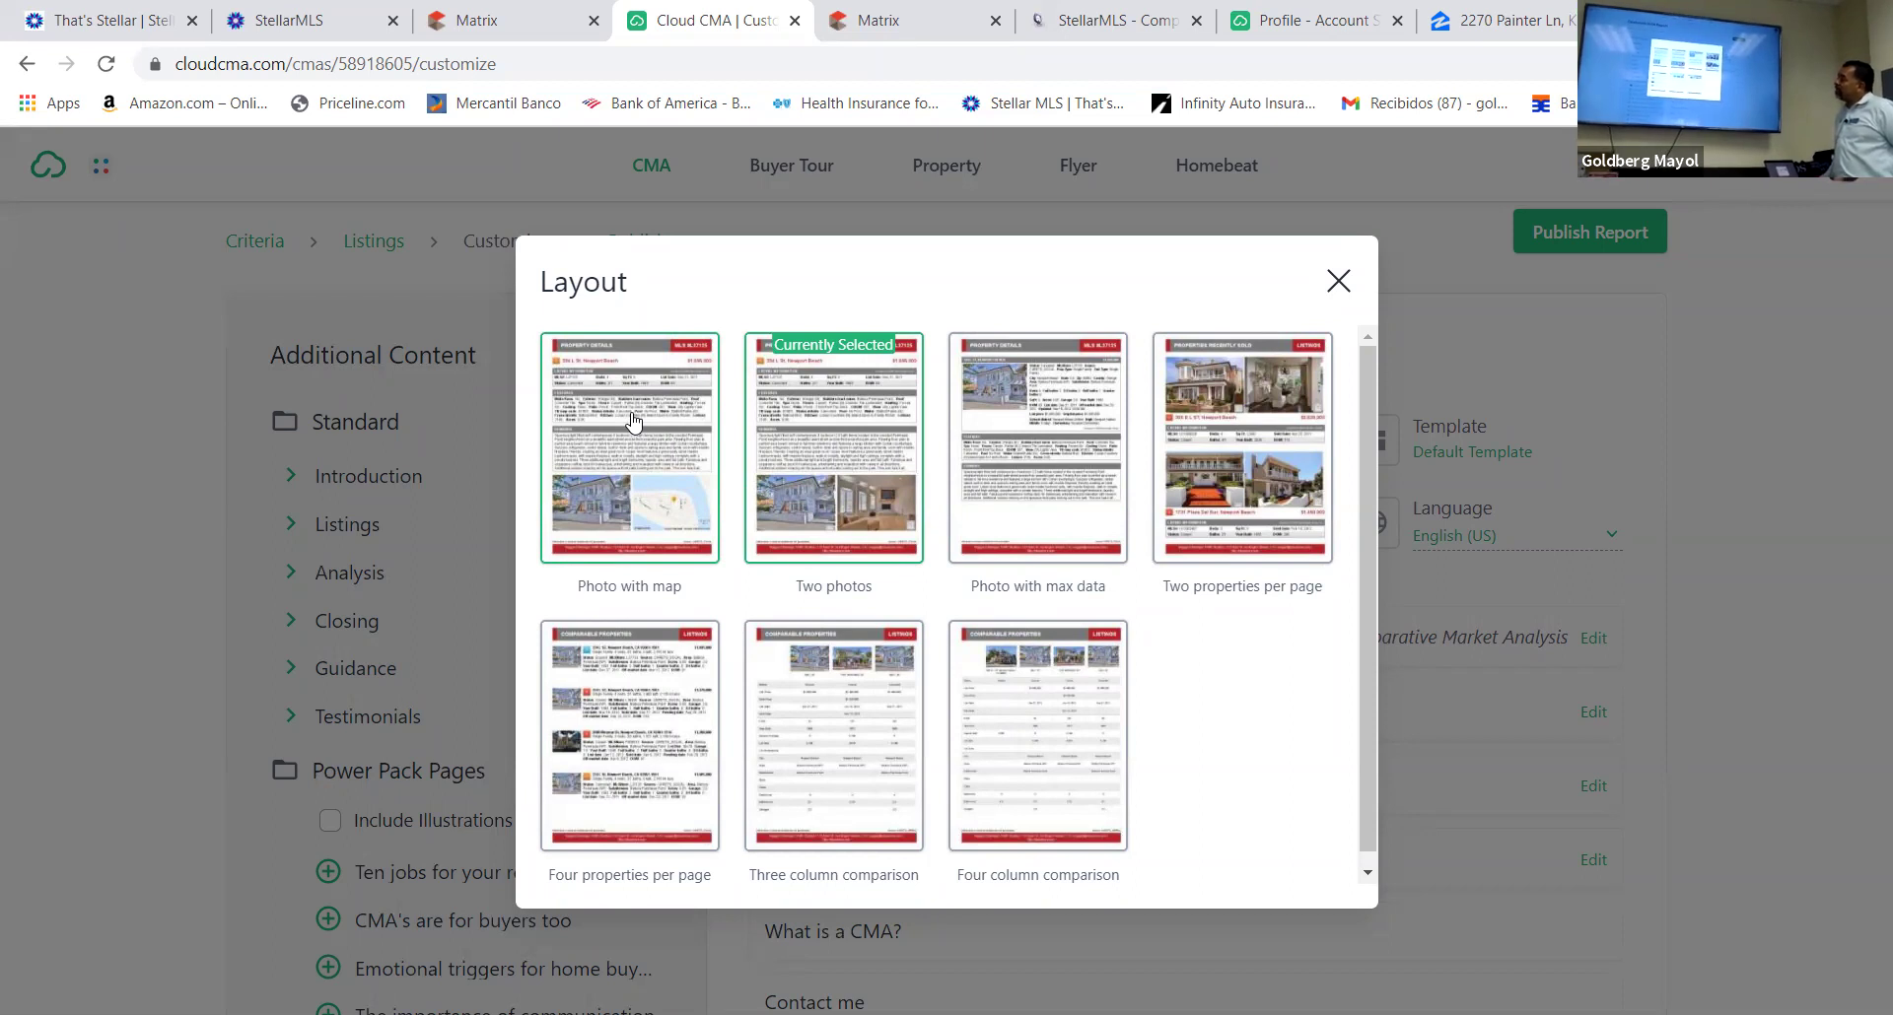
Select the Two properties per page layout for the report
click(1222, 410)
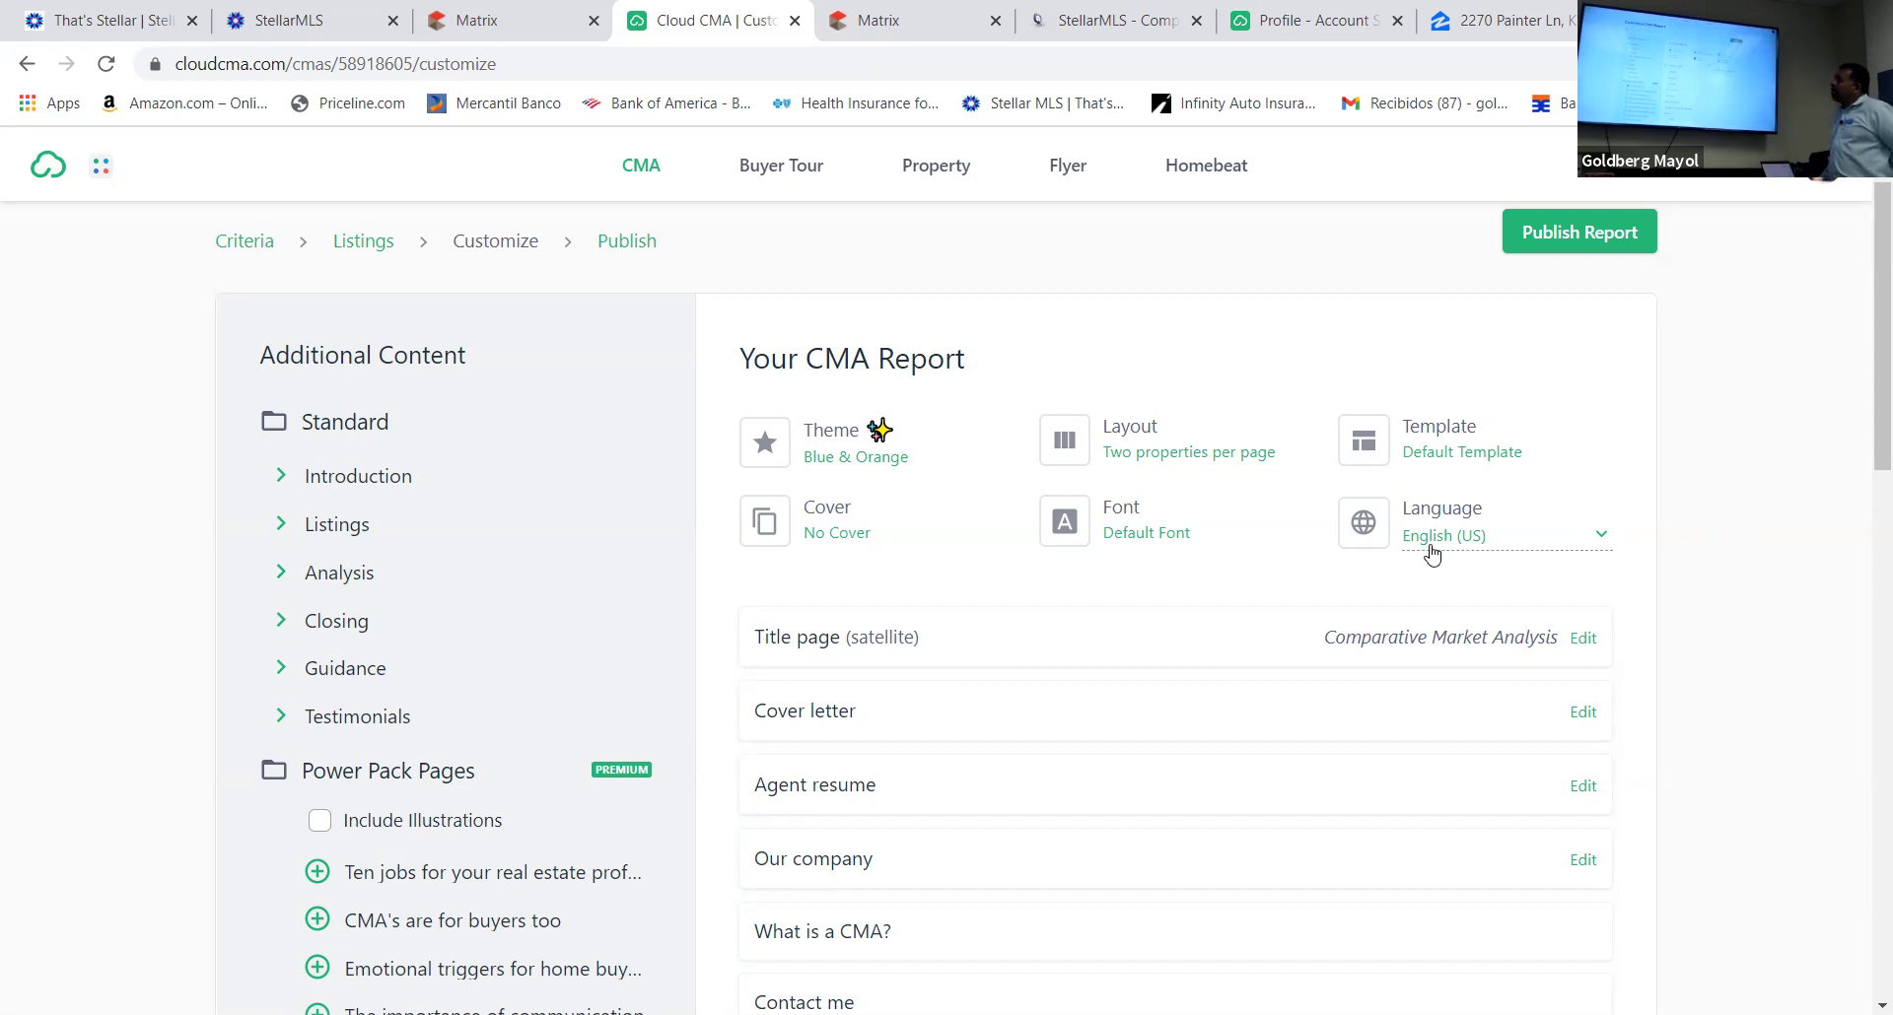
click(1114, 536)
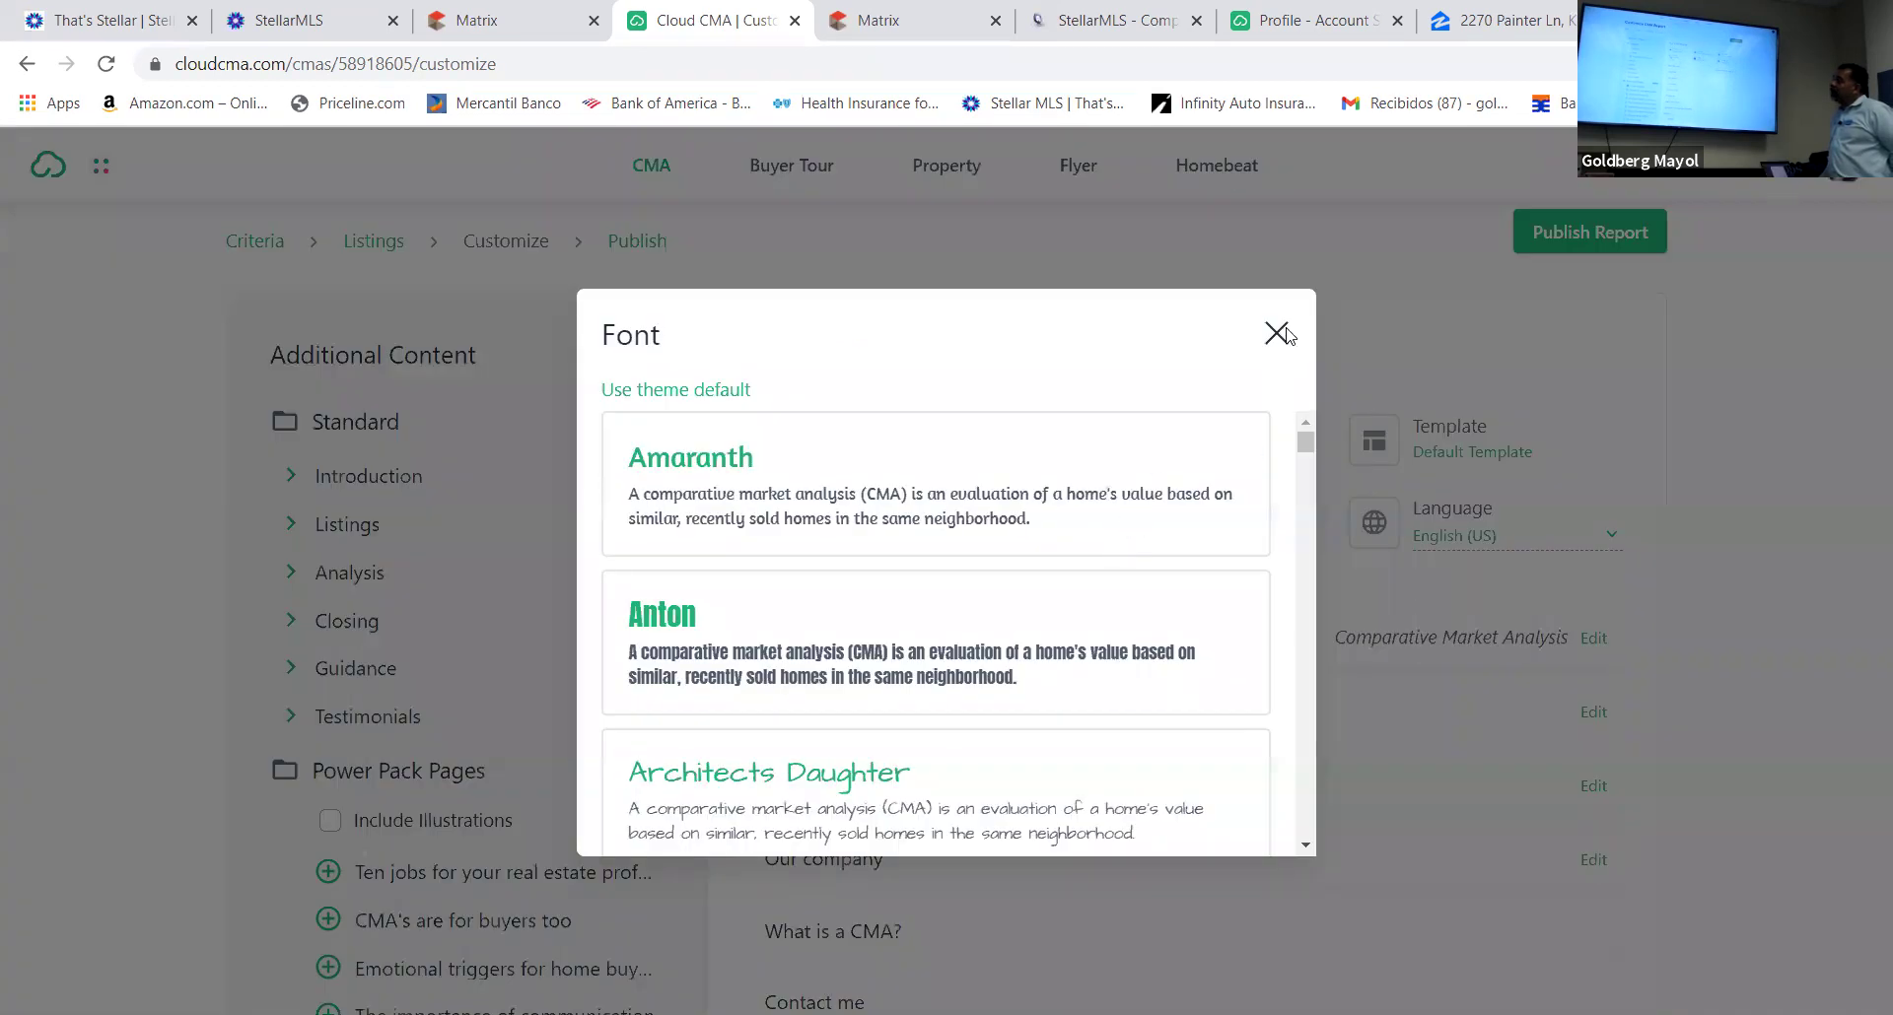
Dismiss the font choices, keeping the default font
click(1277, 333)
click(1107, 502)
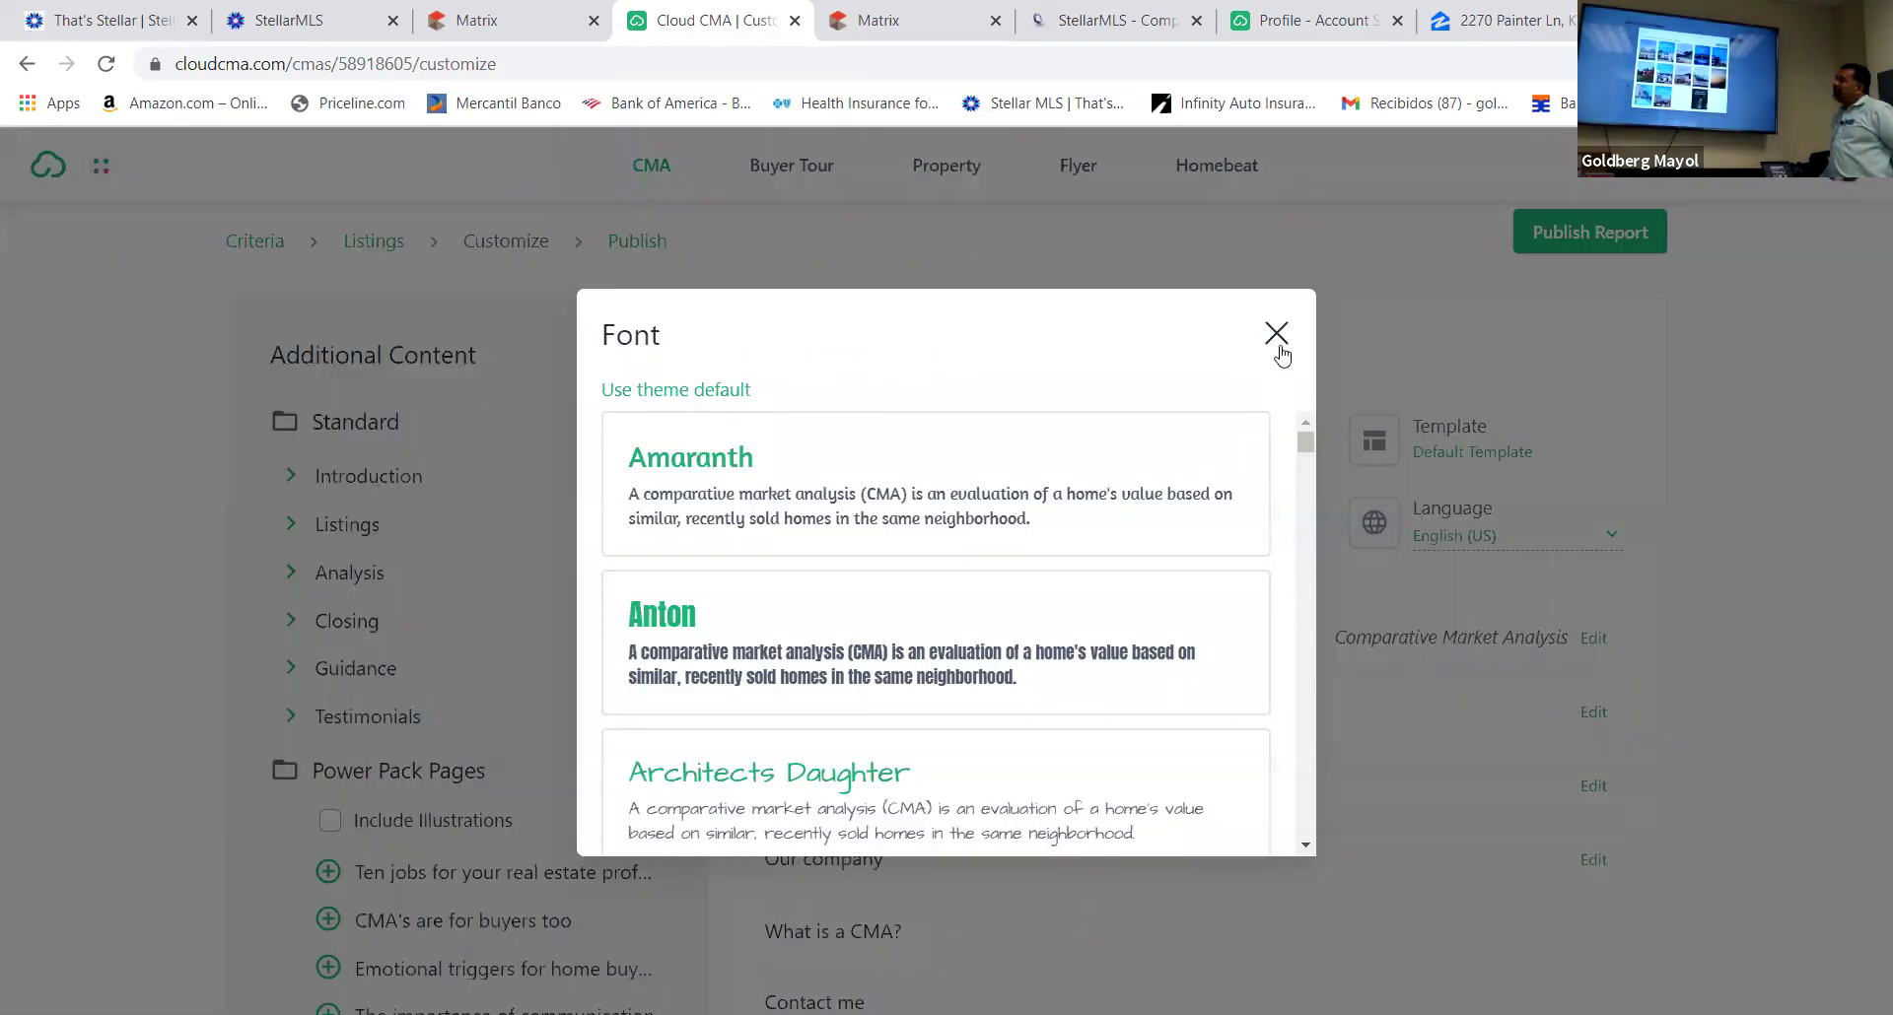
click(1277, 343)
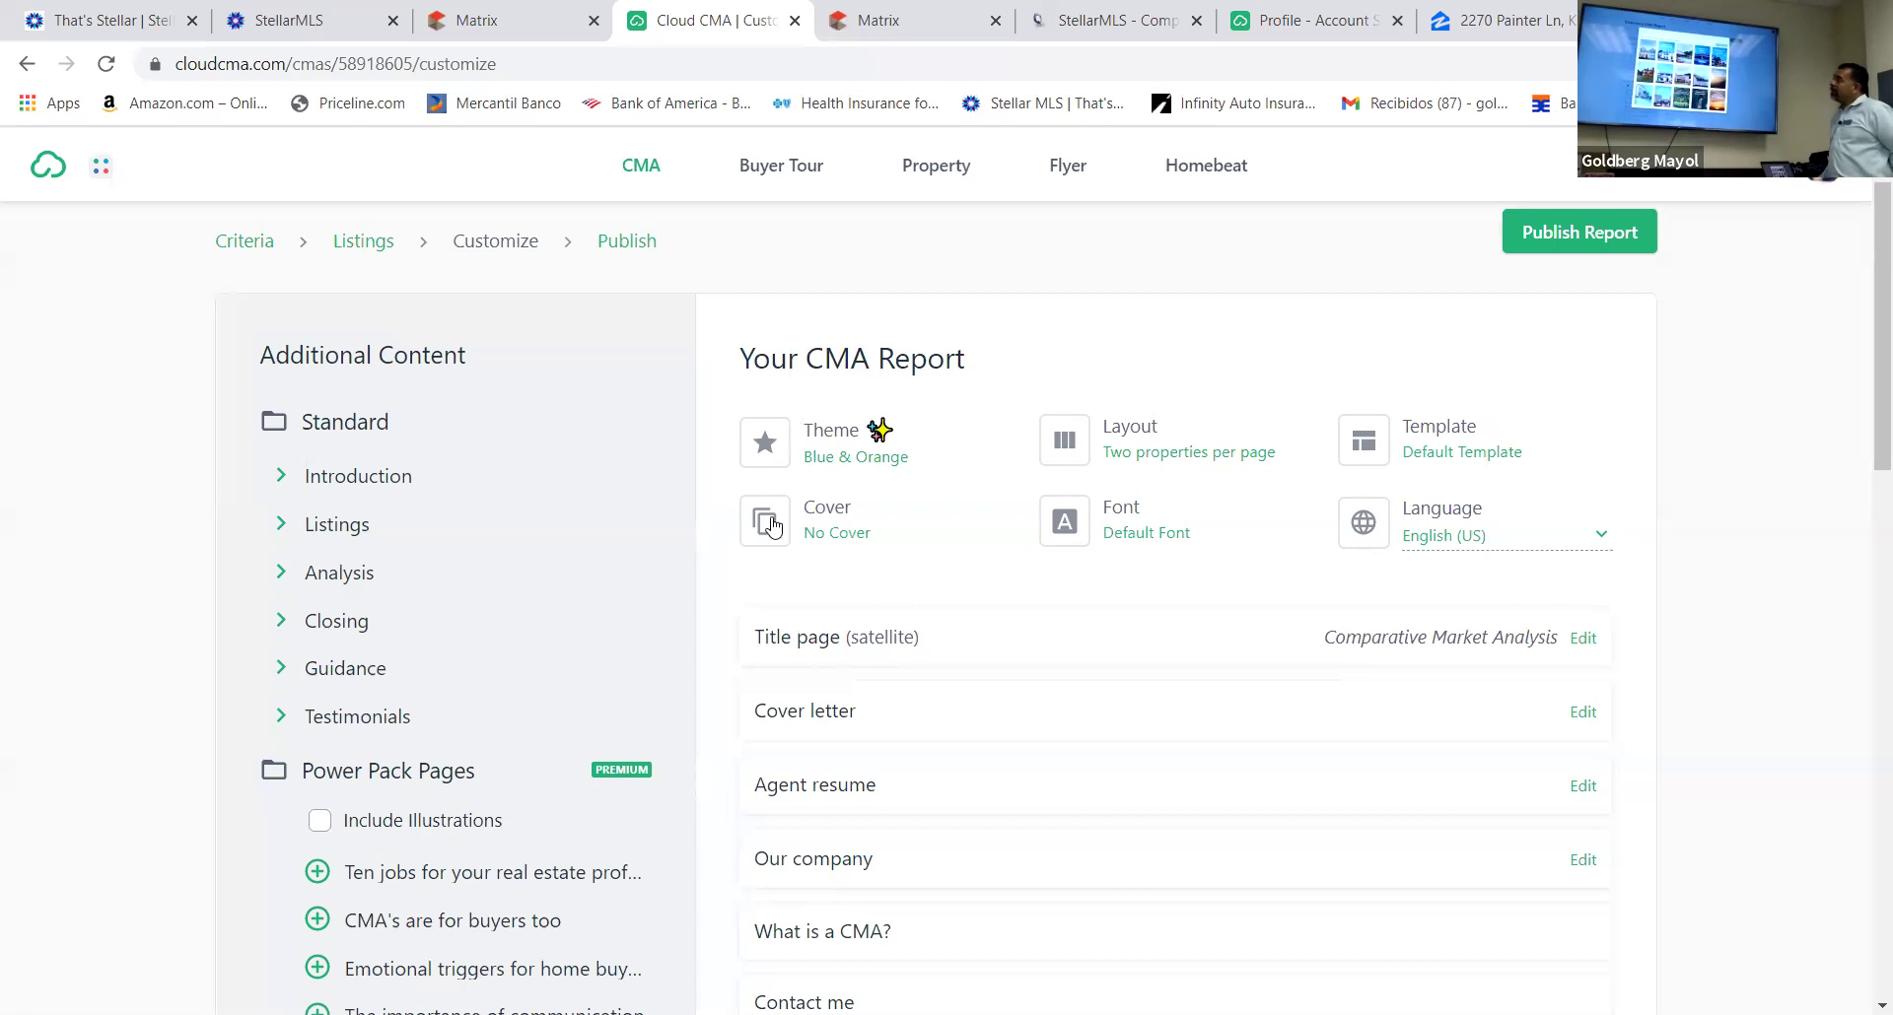
Look at the premium cover options and close them, leaving No Cover
click(772, 528)
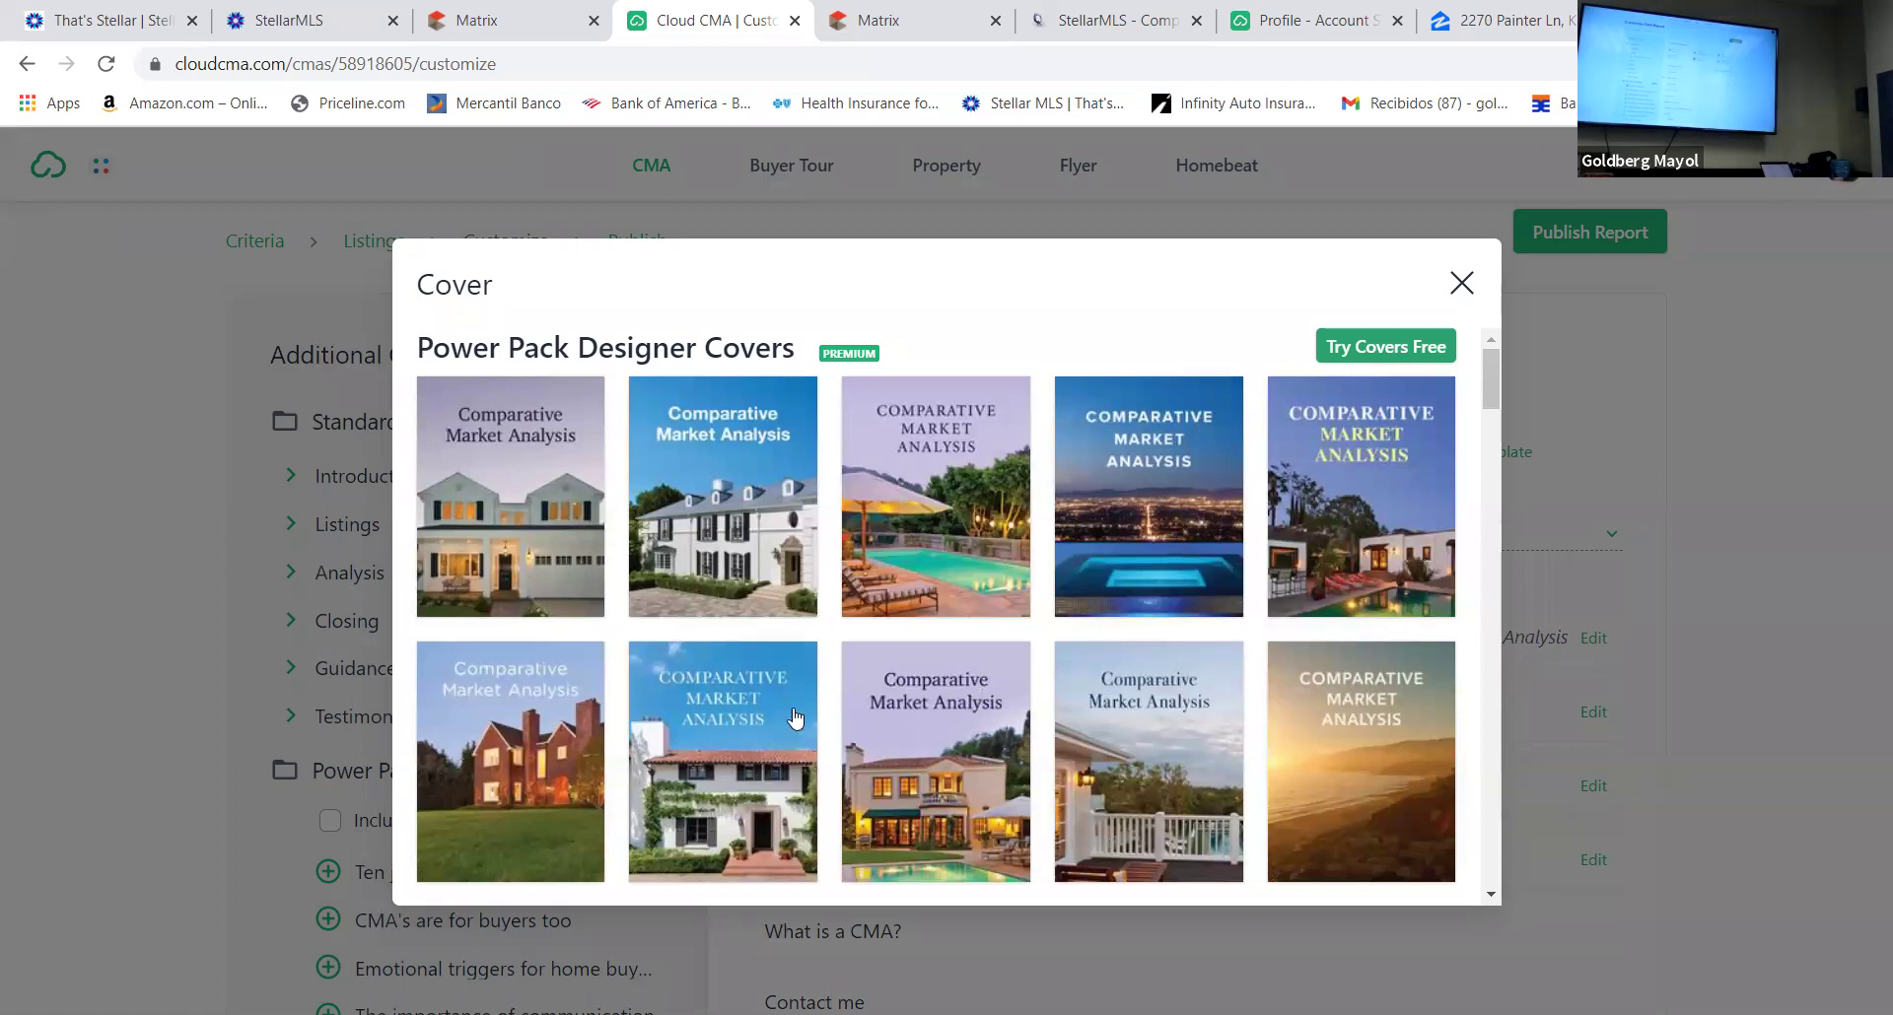
click(893, 487)
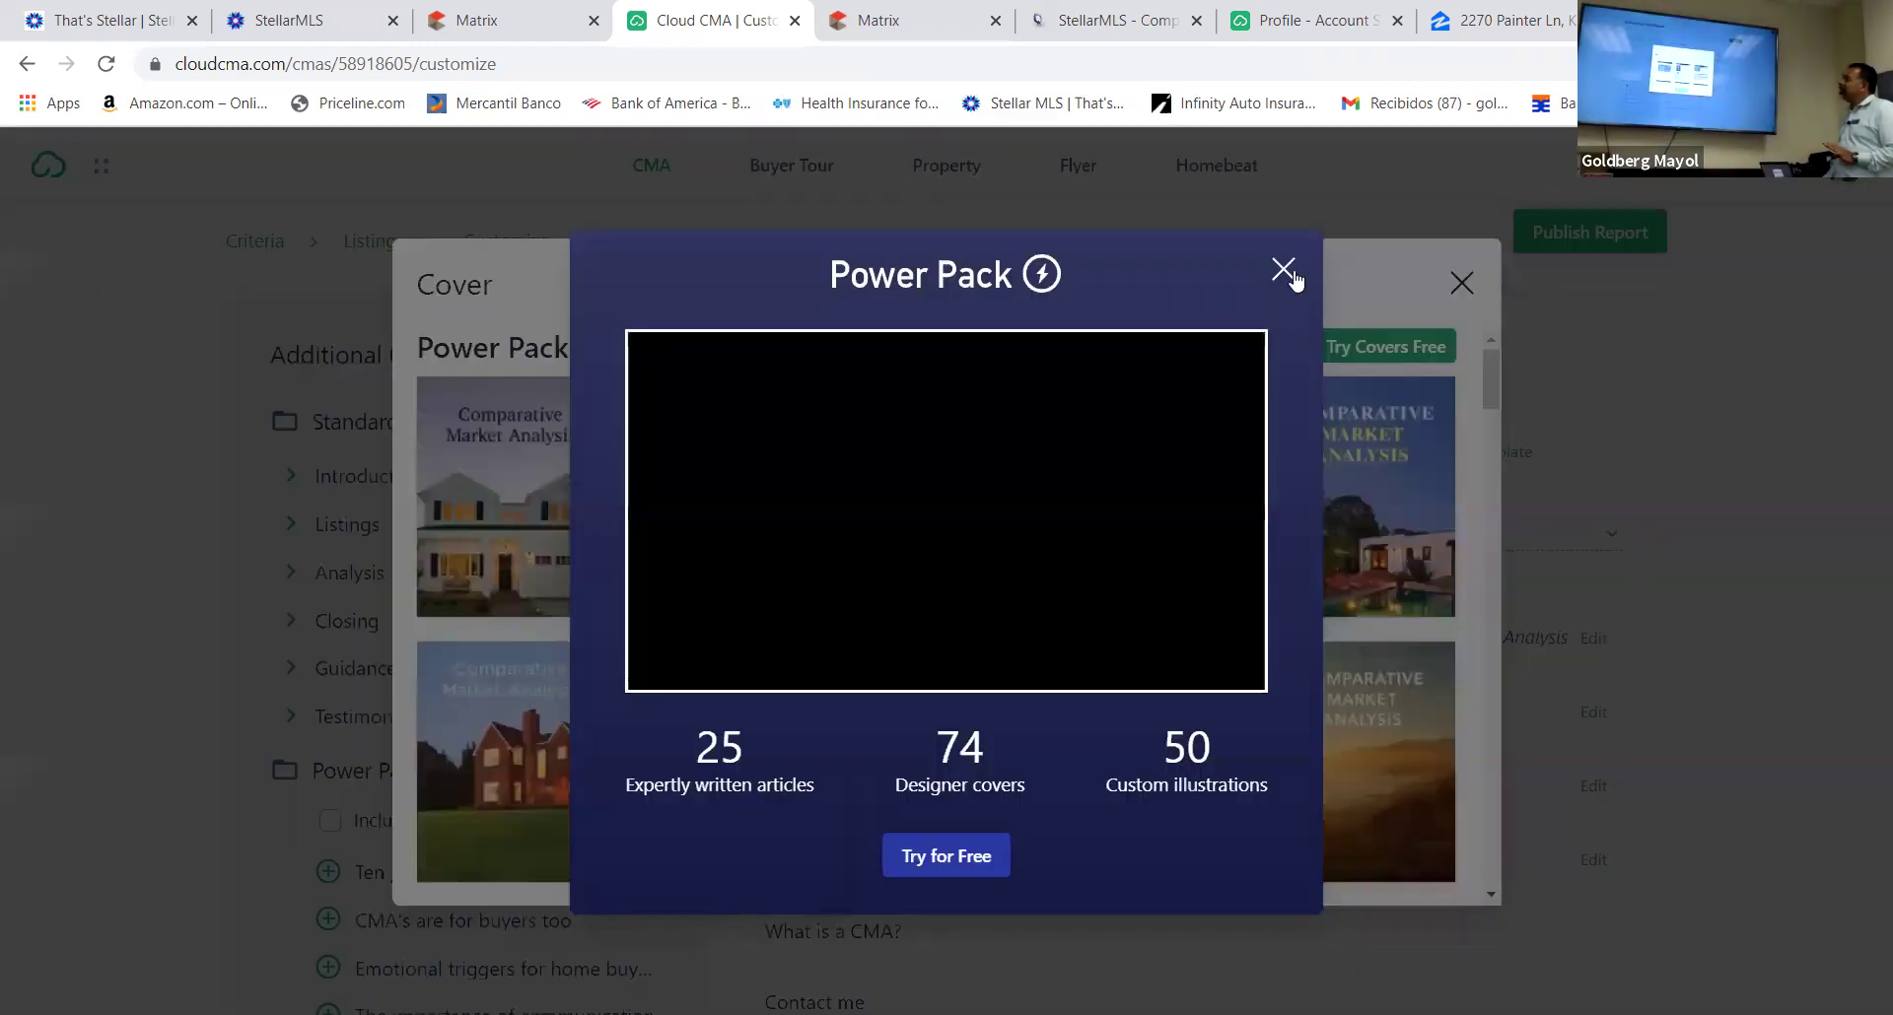
click(1285, 272)
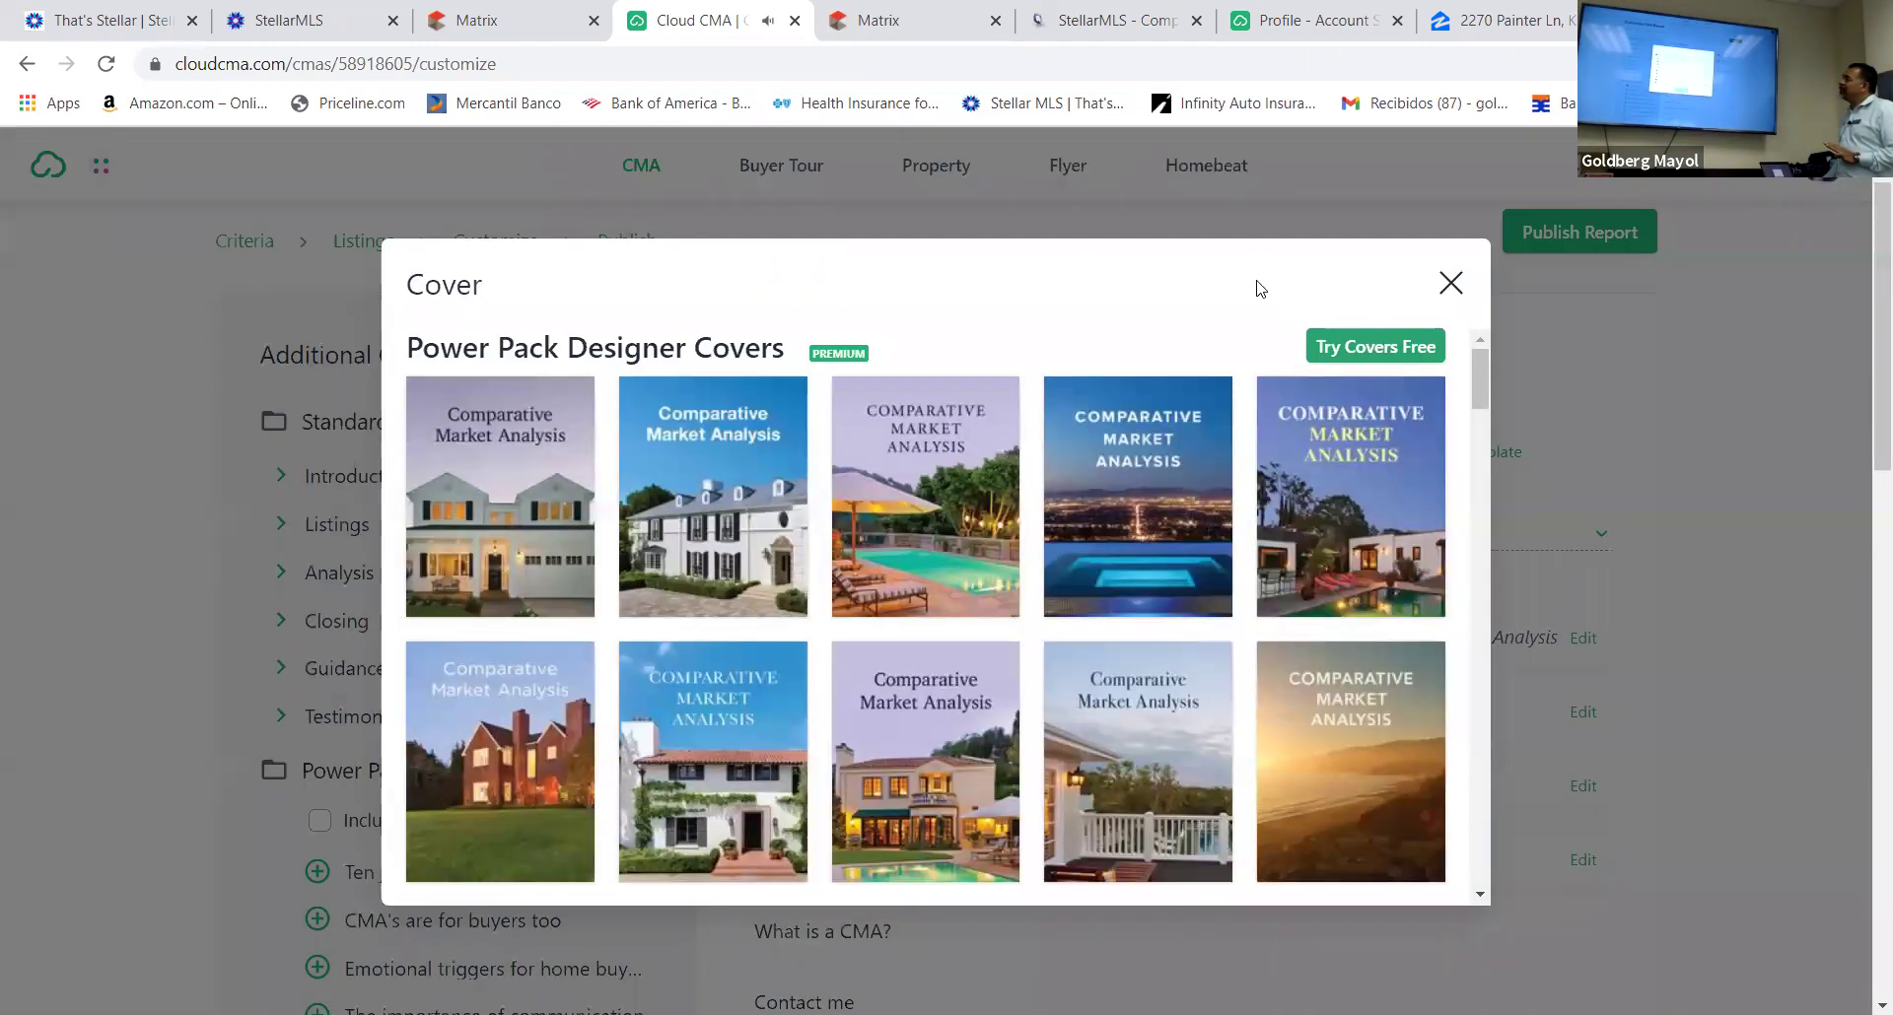
click(1447, 284)
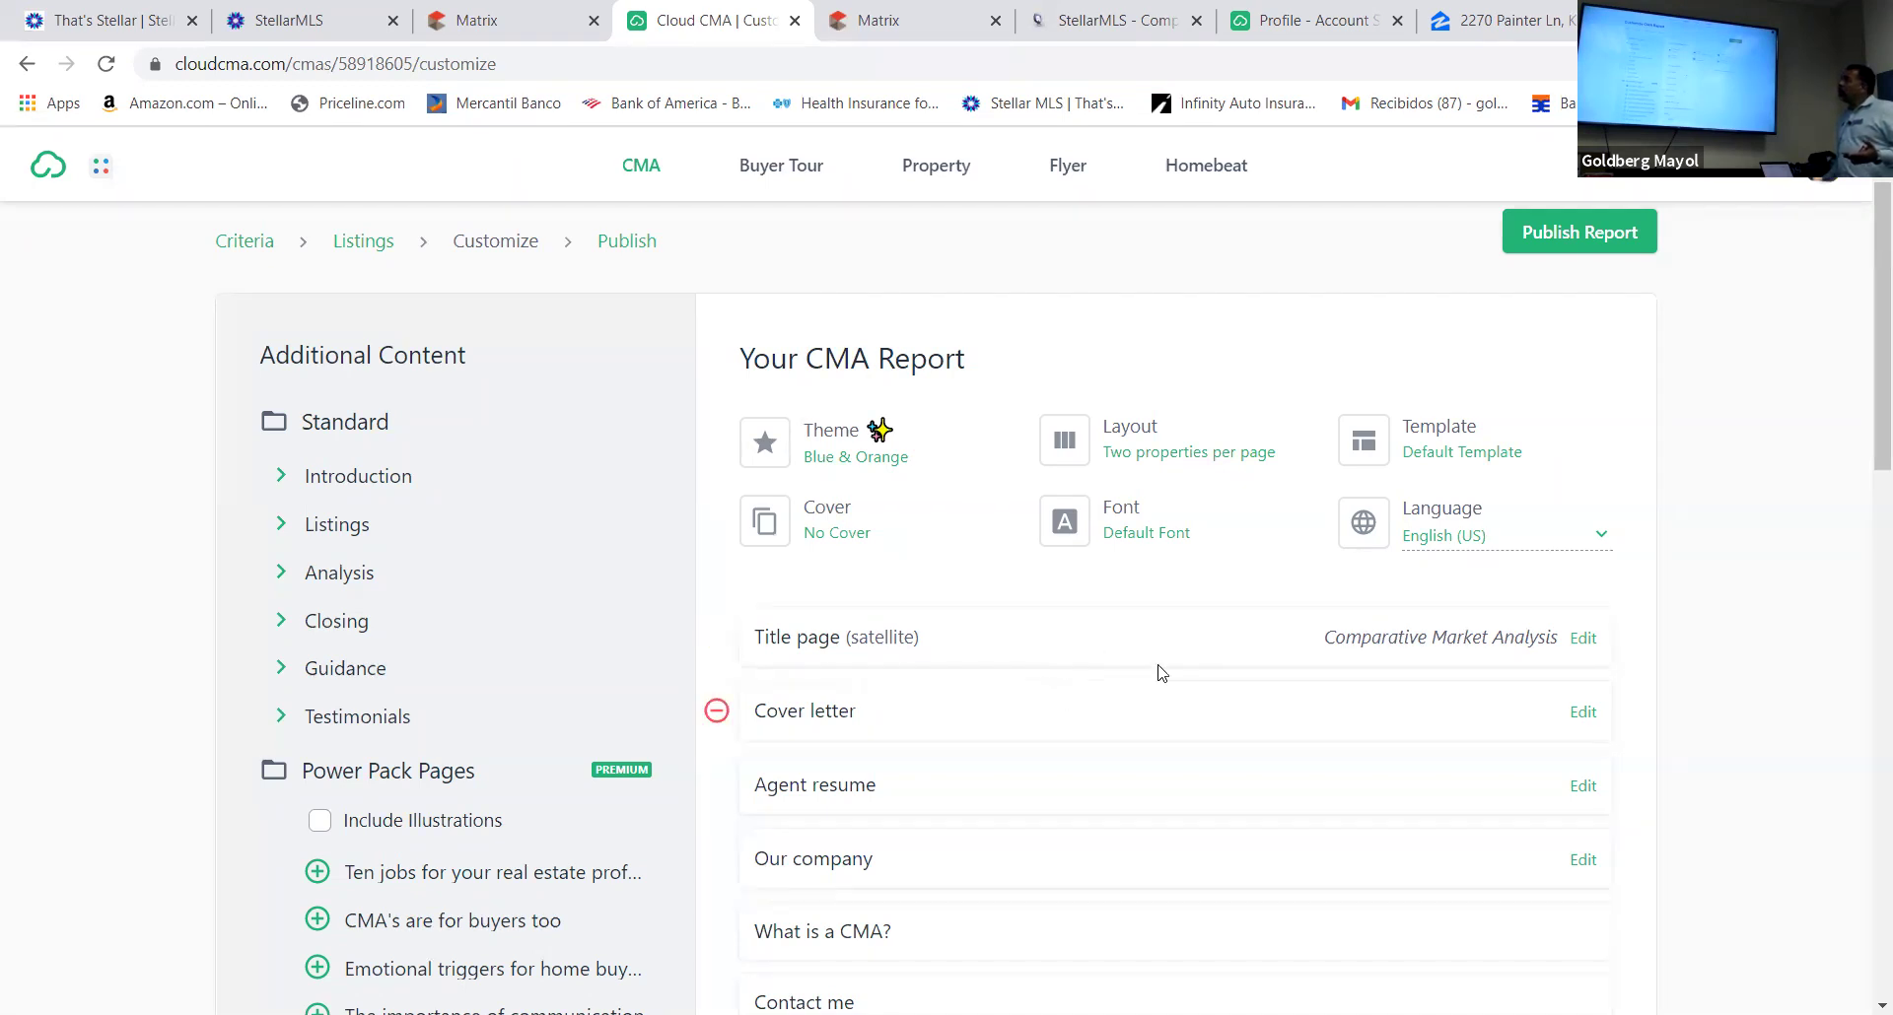
click(1587, 232)
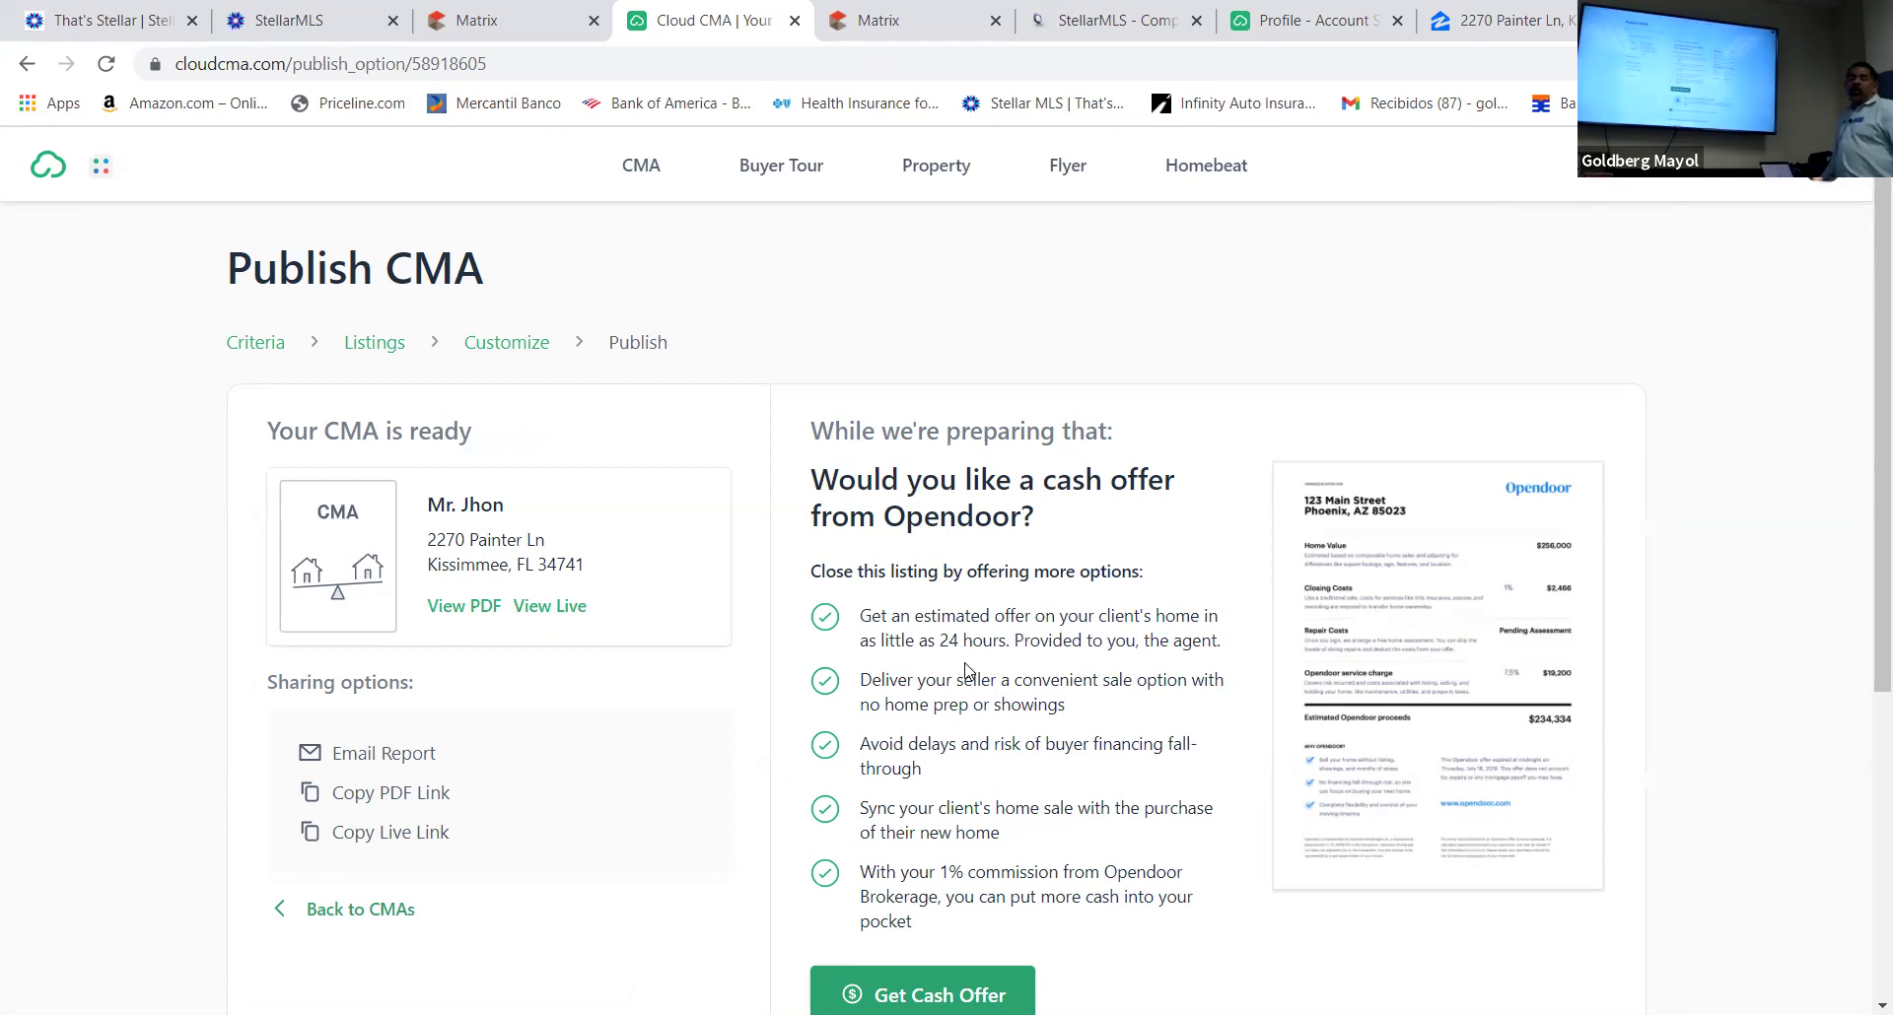
scroll(966, 670, down, 5)
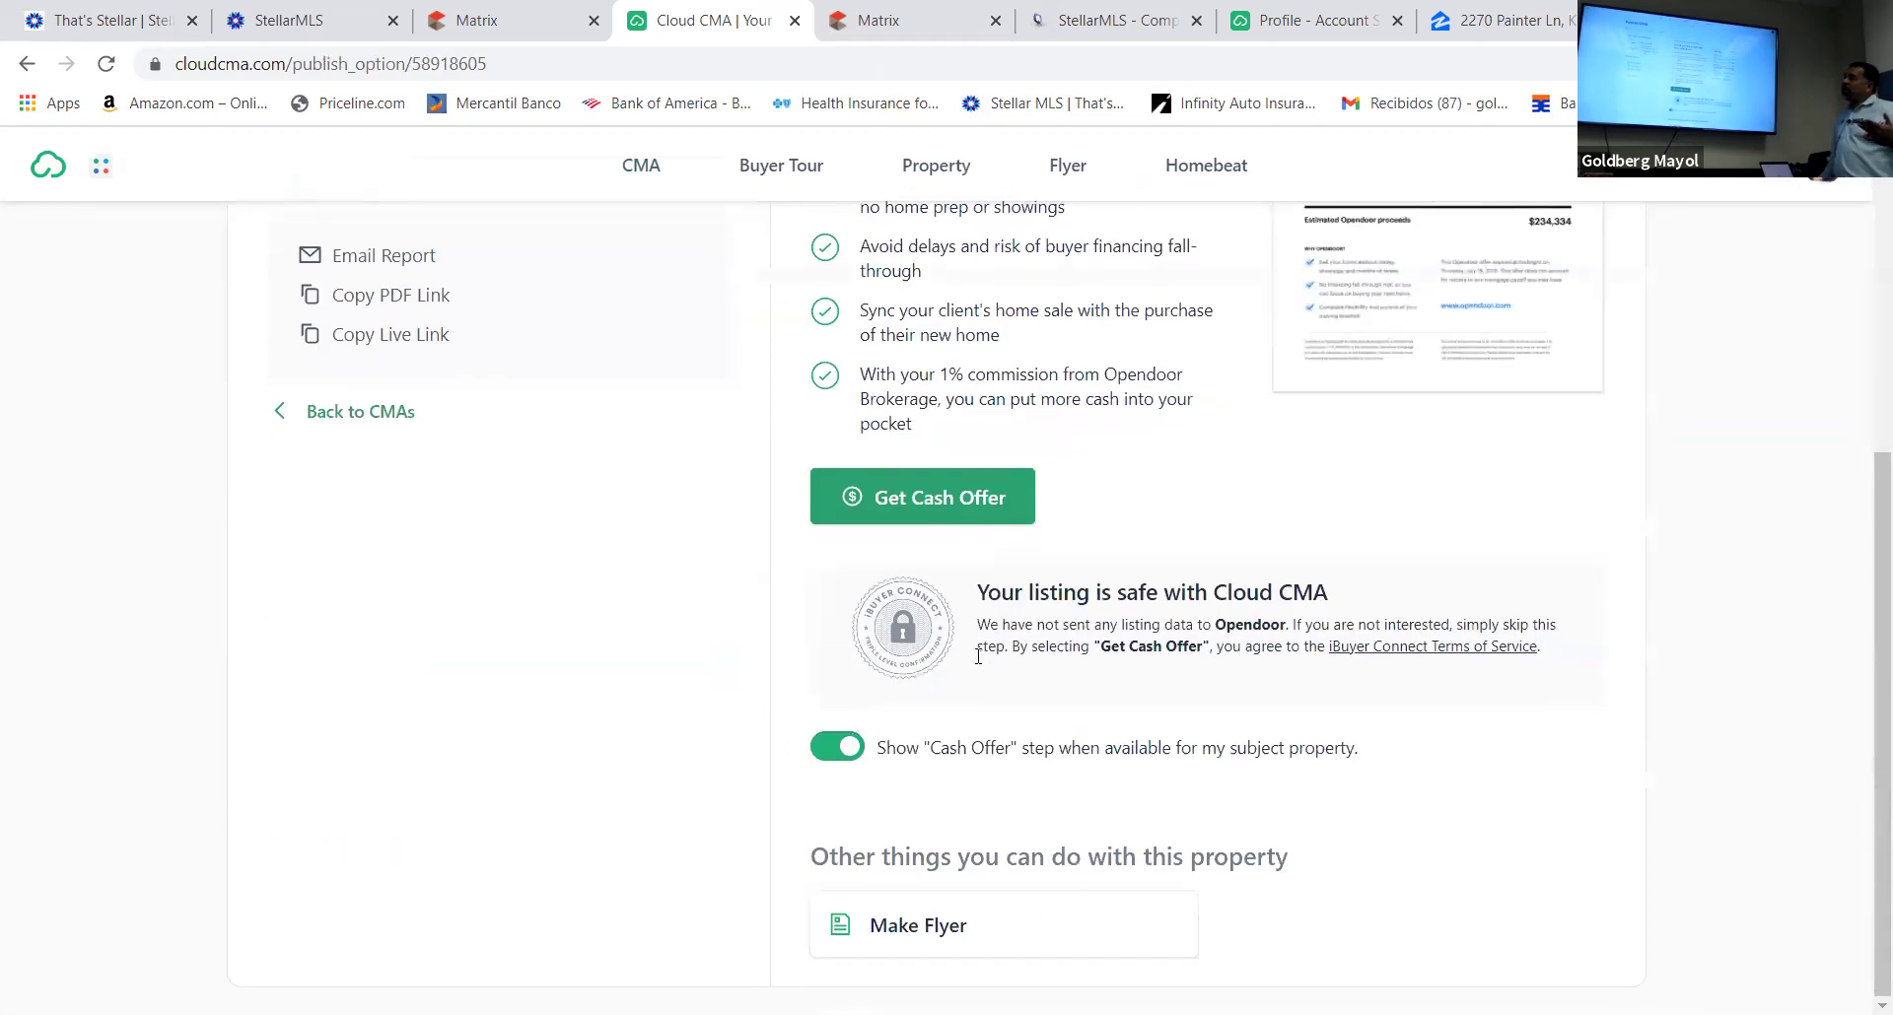
scroll(978, 657, up, 5)
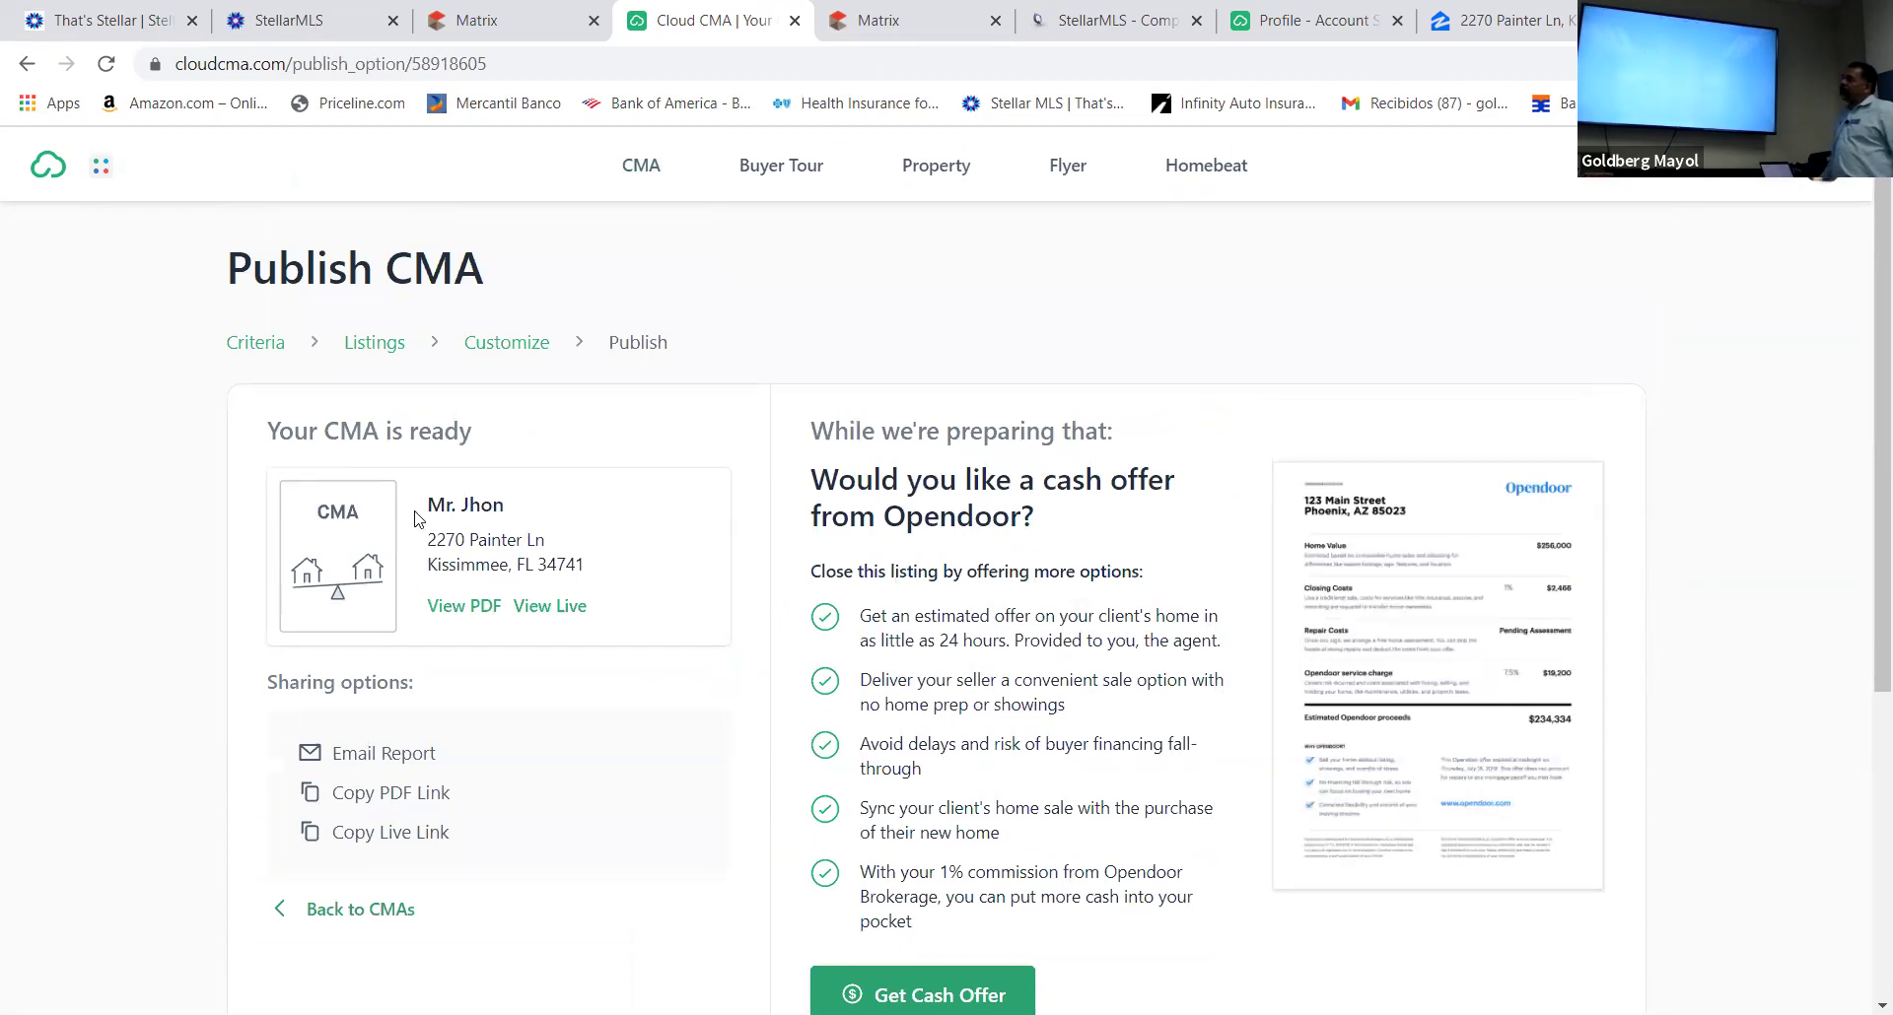
click(465, 607)
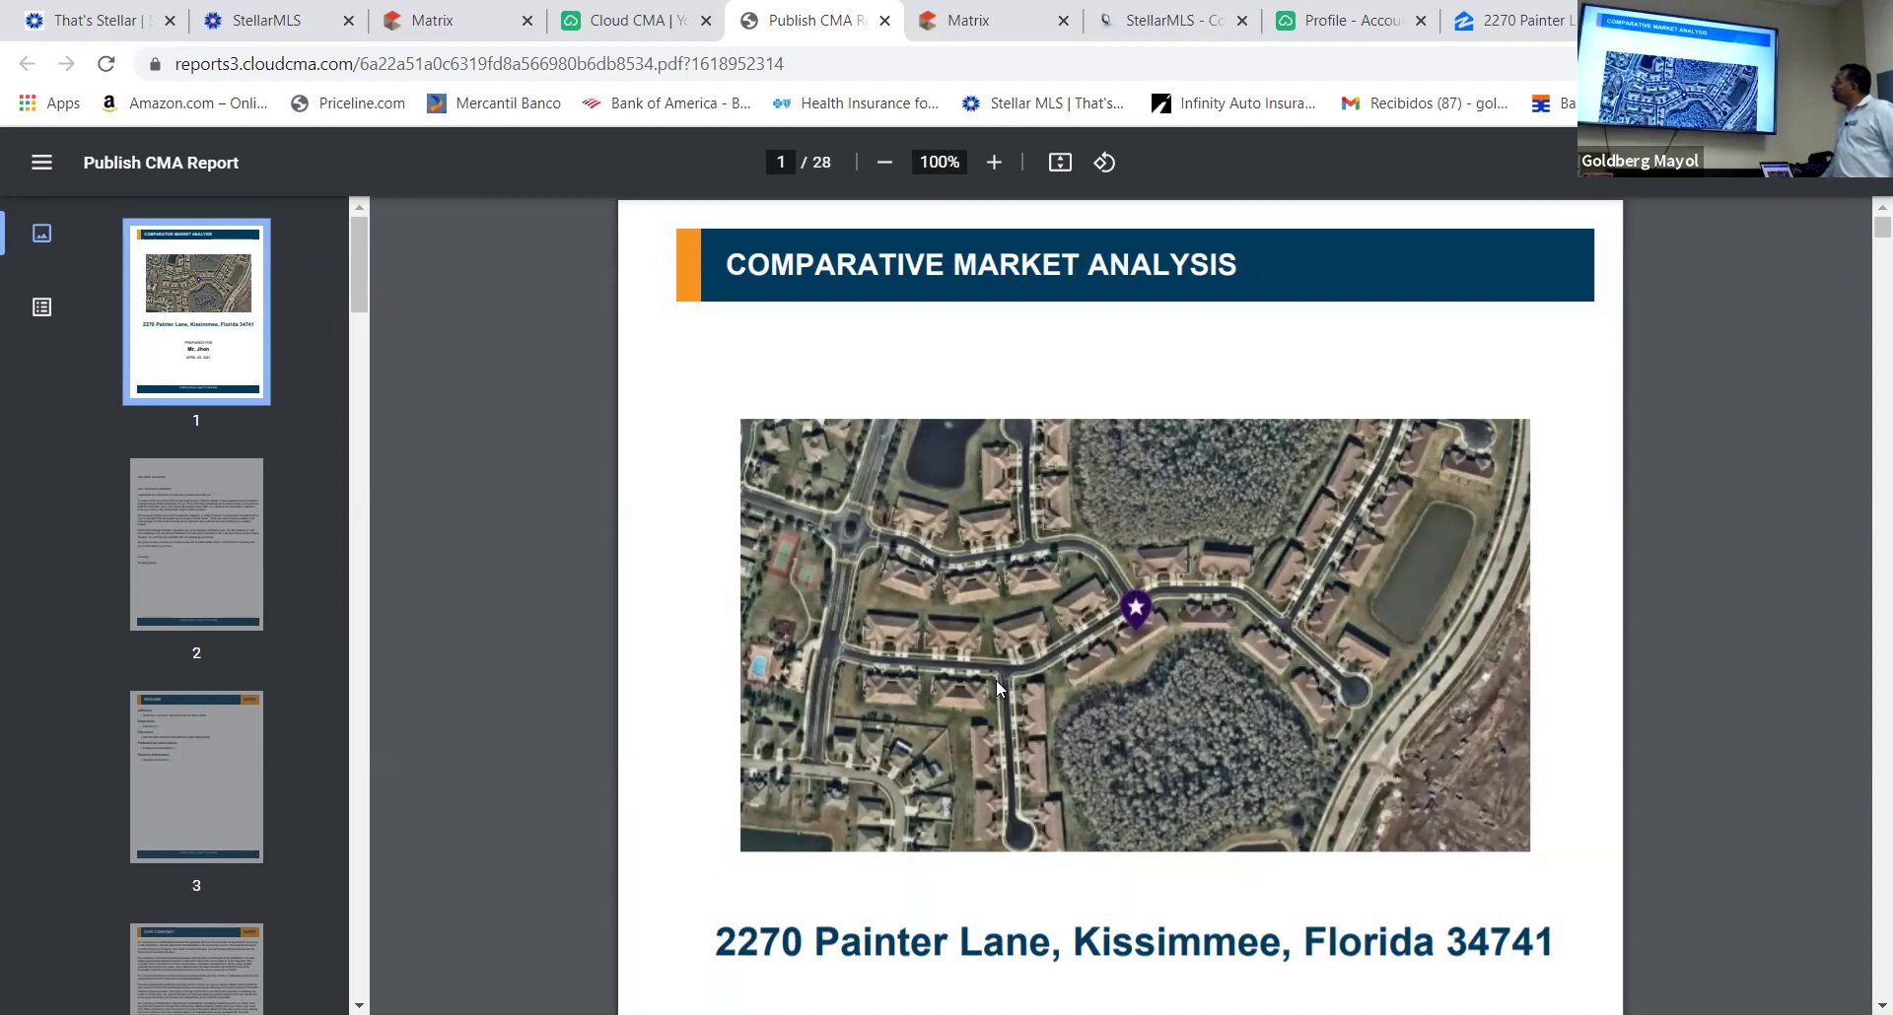
scroll(995, 678, down, 4)
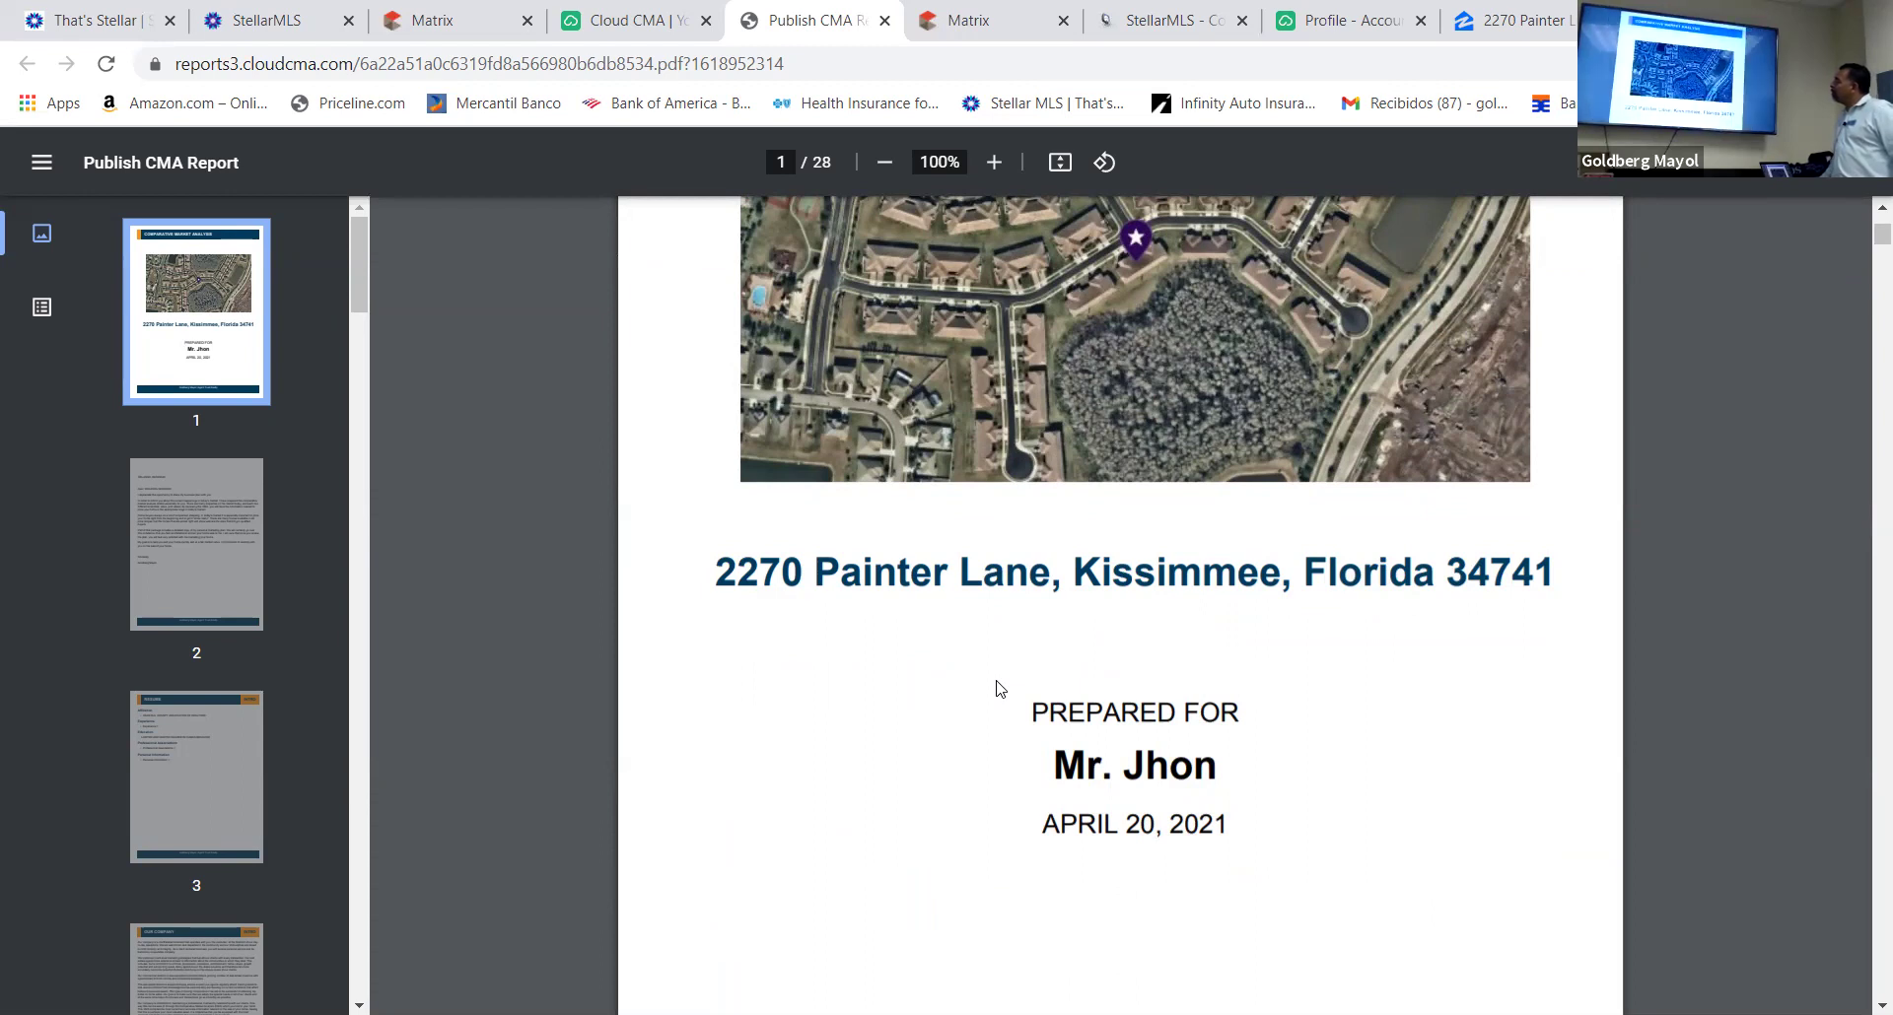
scroll(1001, 684, down, 5)
scroll(1002, 684, up, 4)
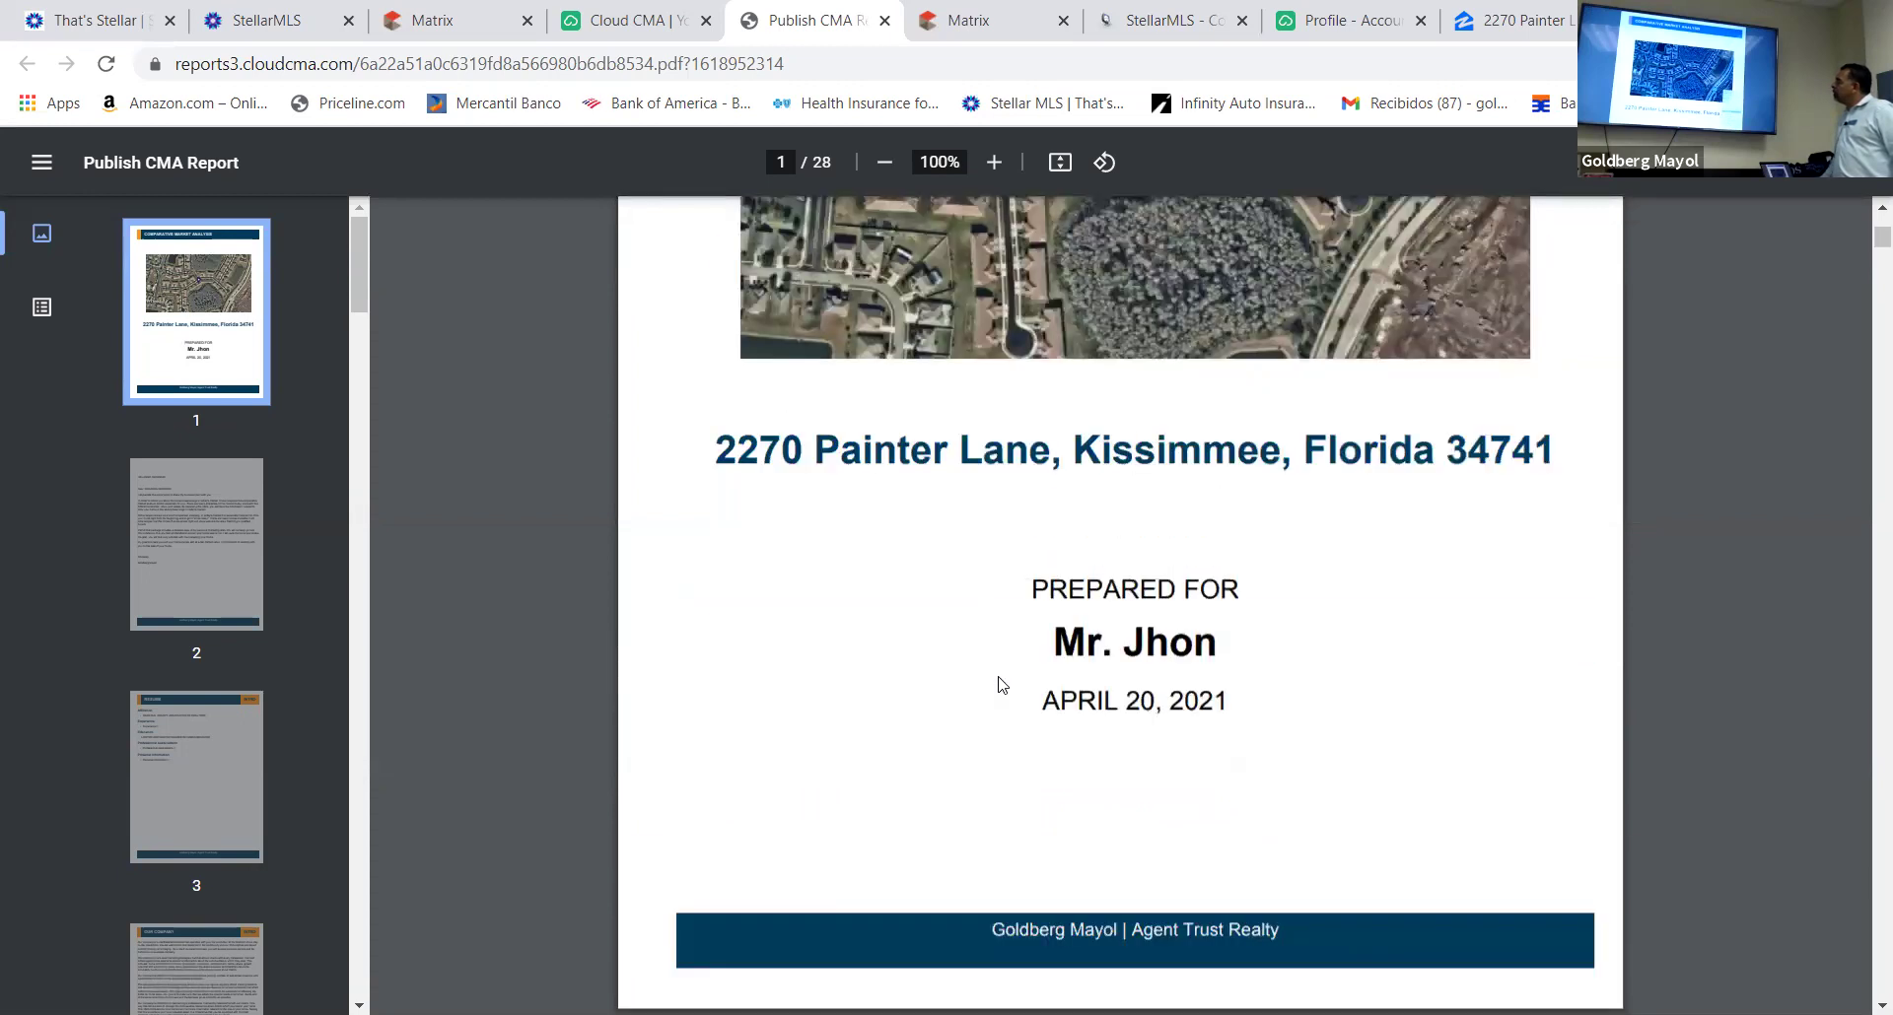
scroll(998, 677, up, 5)
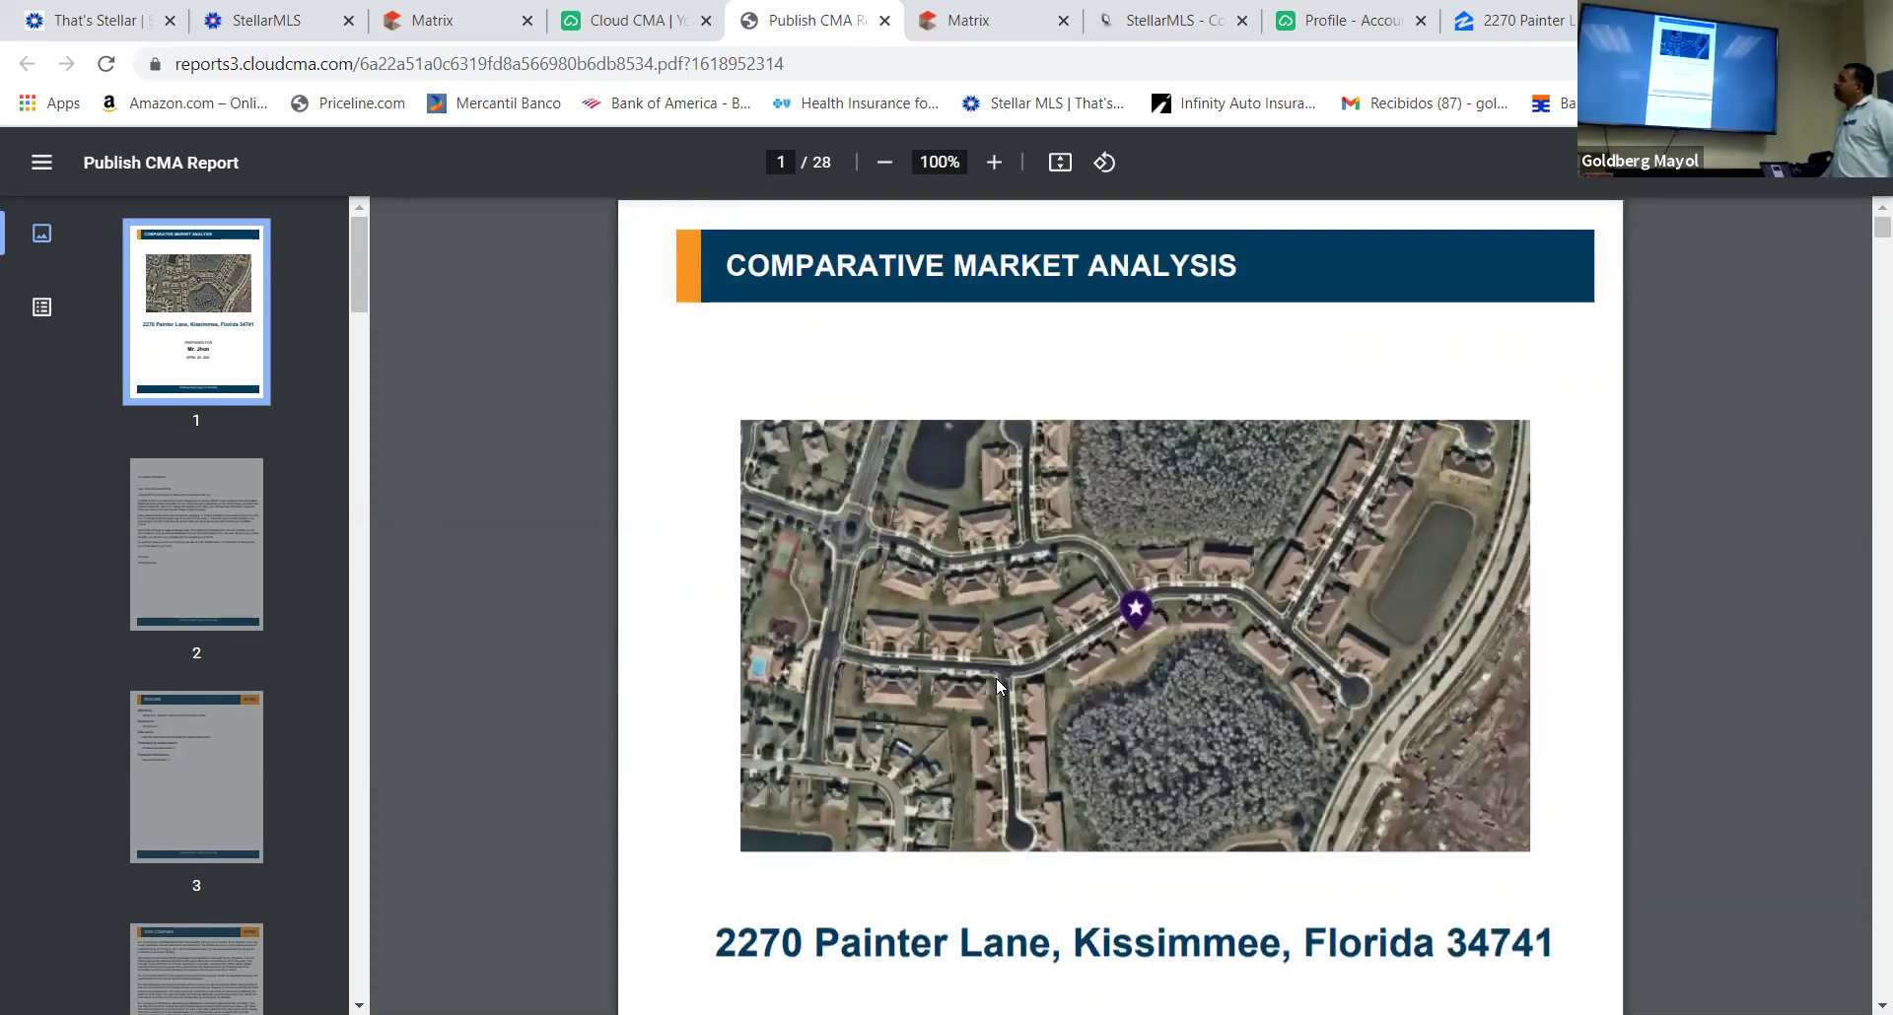
scroll(996, 675, down, 5)
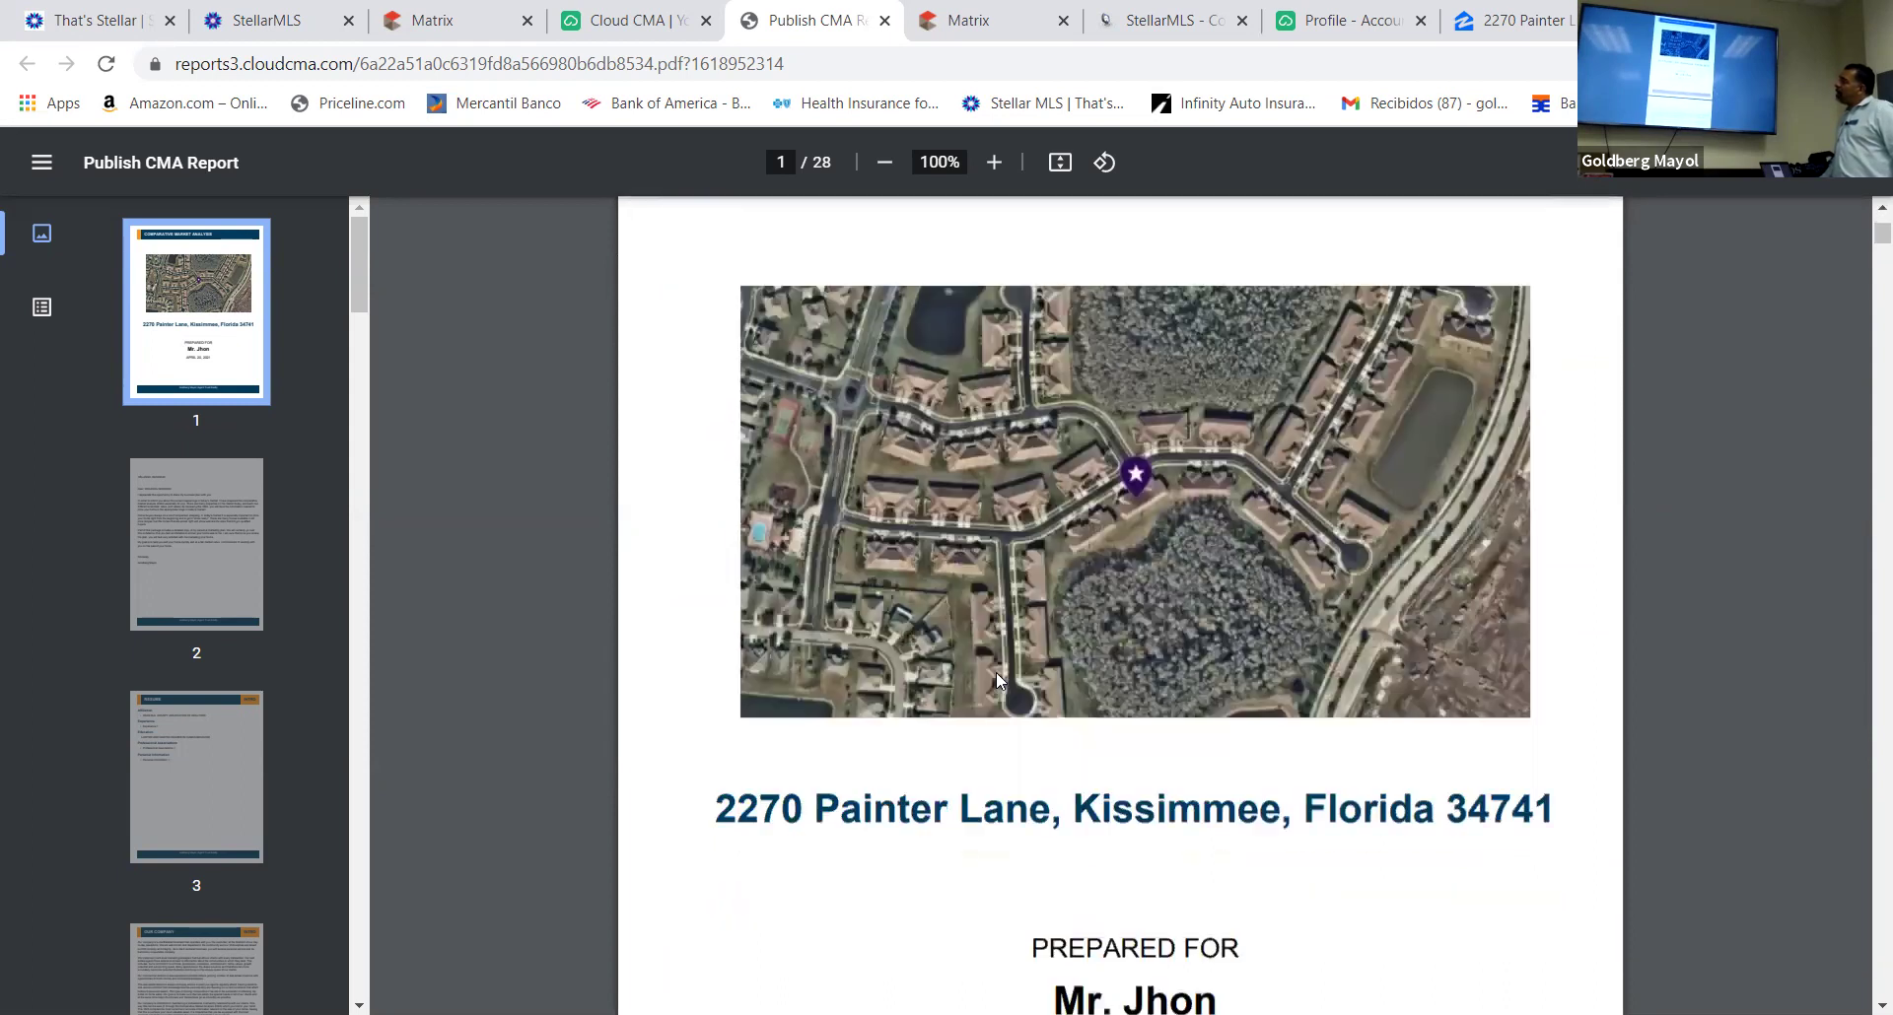
scroll(996, 678, up, 4)
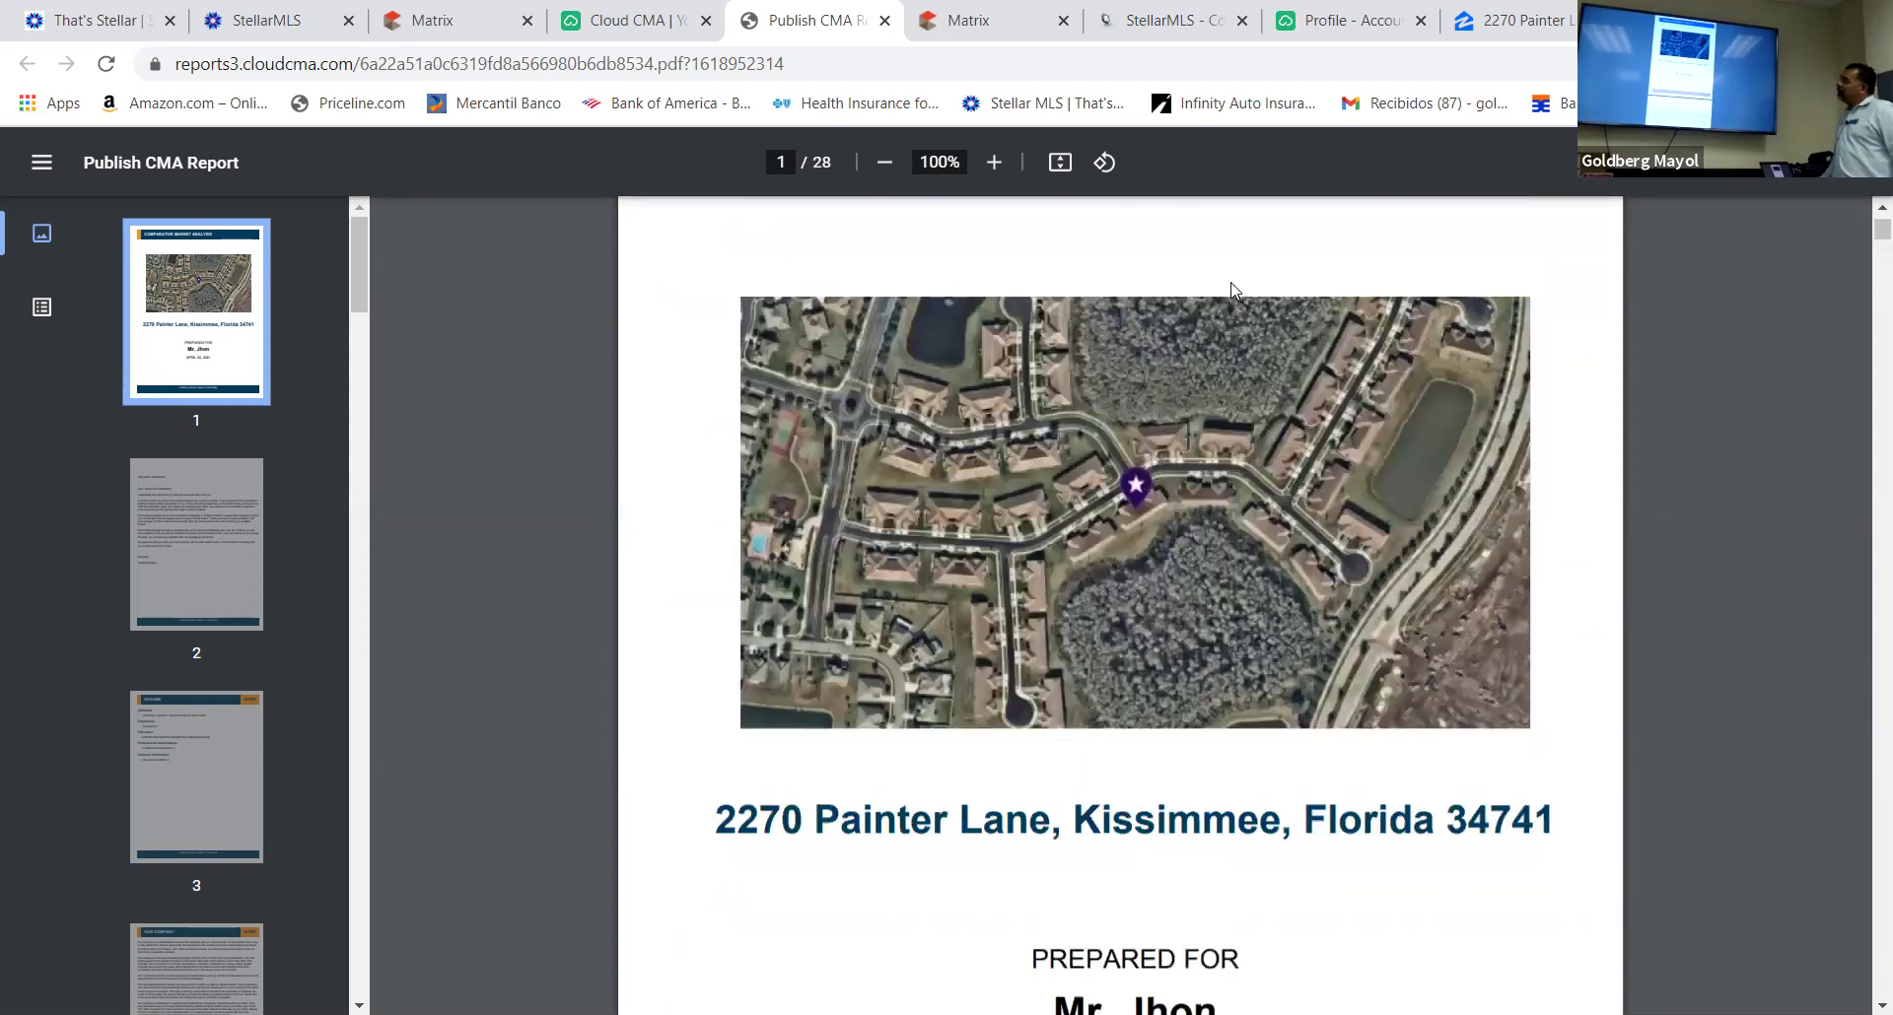
Dismiss the PDF's browser context menu without choosing anything and scroll into the report's early pages
right_click(1231, 288)
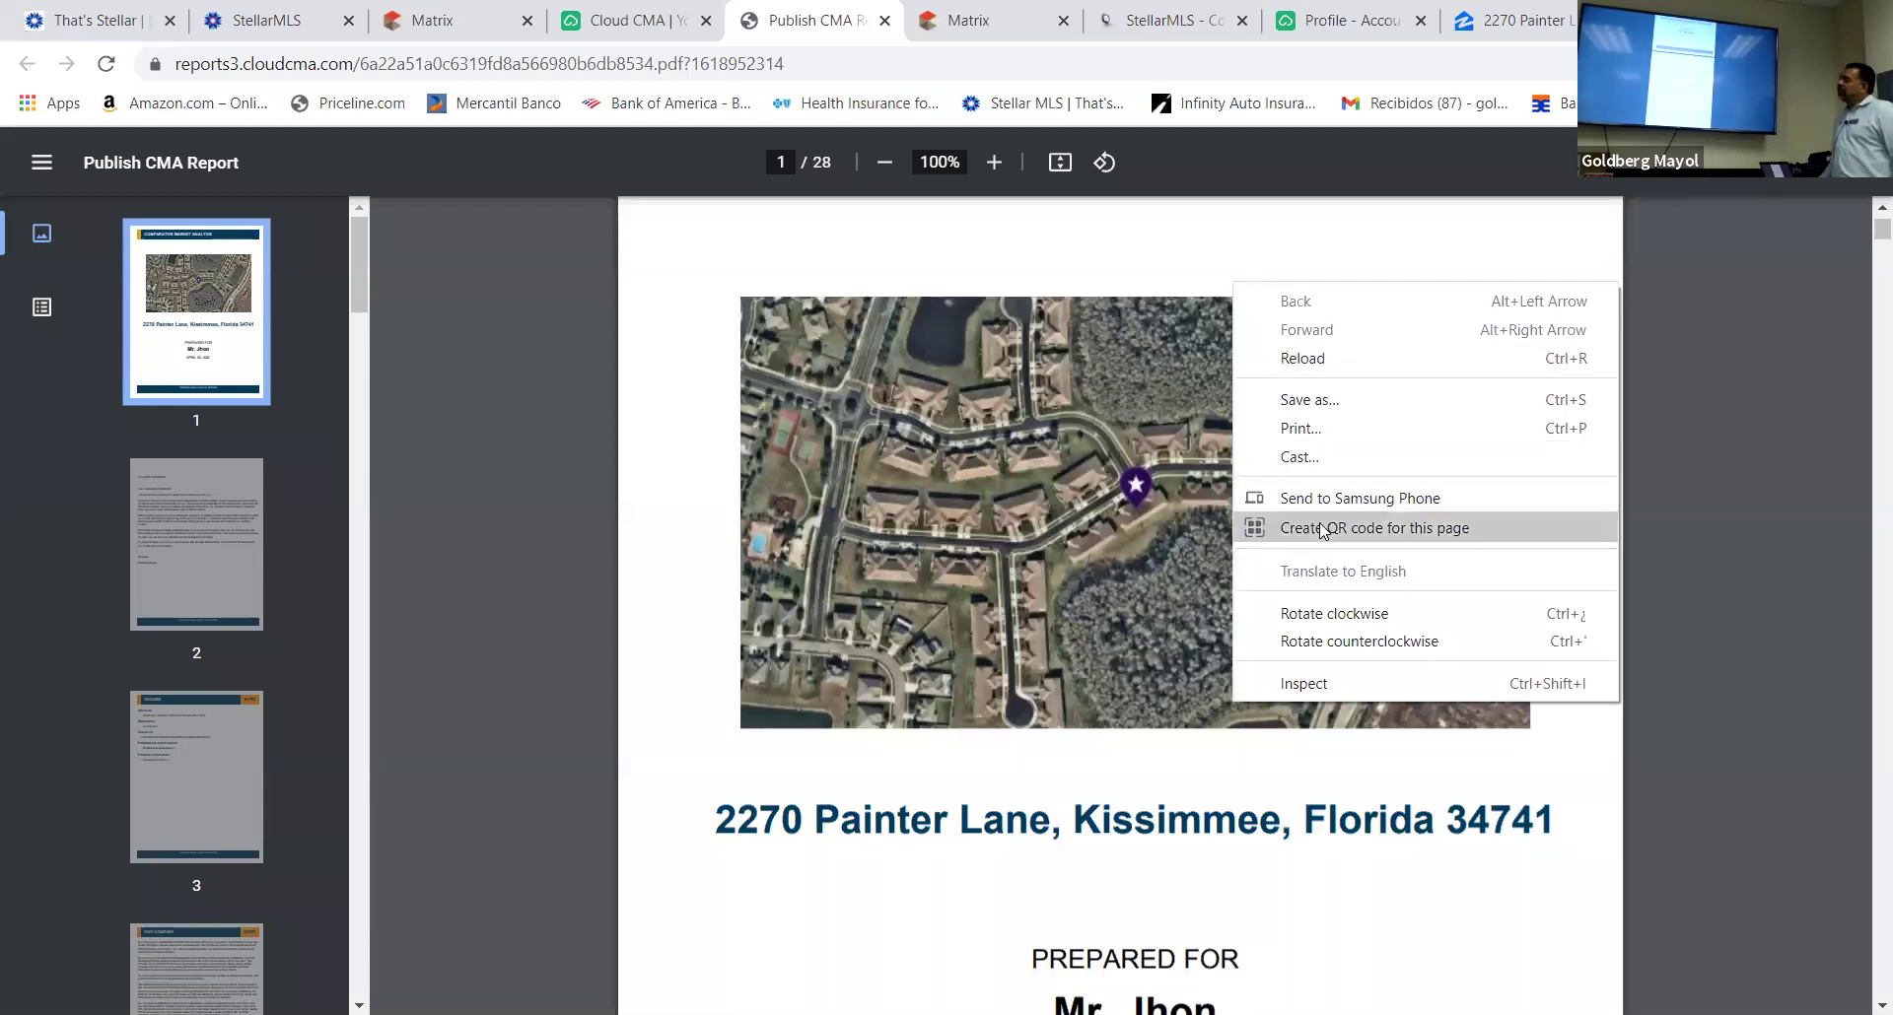
click(908, 613)
scroll(921, 599, down, 8)
scroll(952, 576, down, 7)
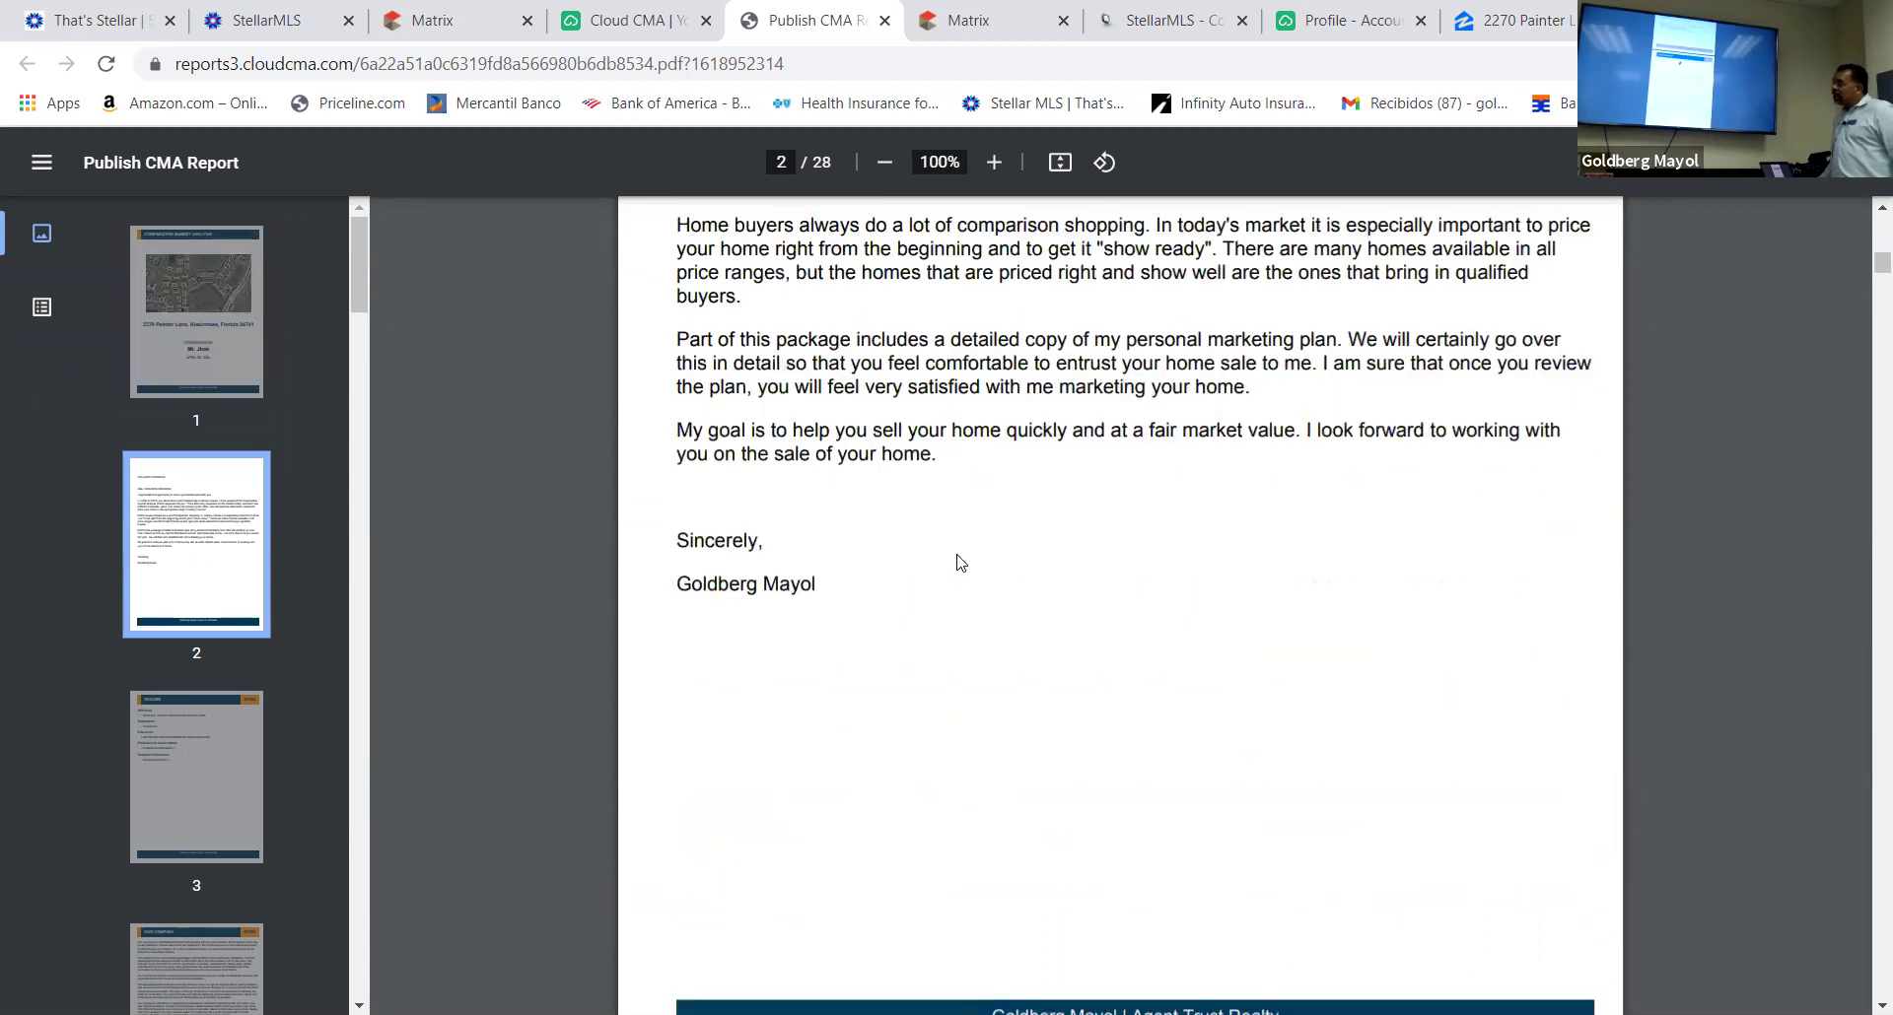
scroll(964, 558, down, 3)
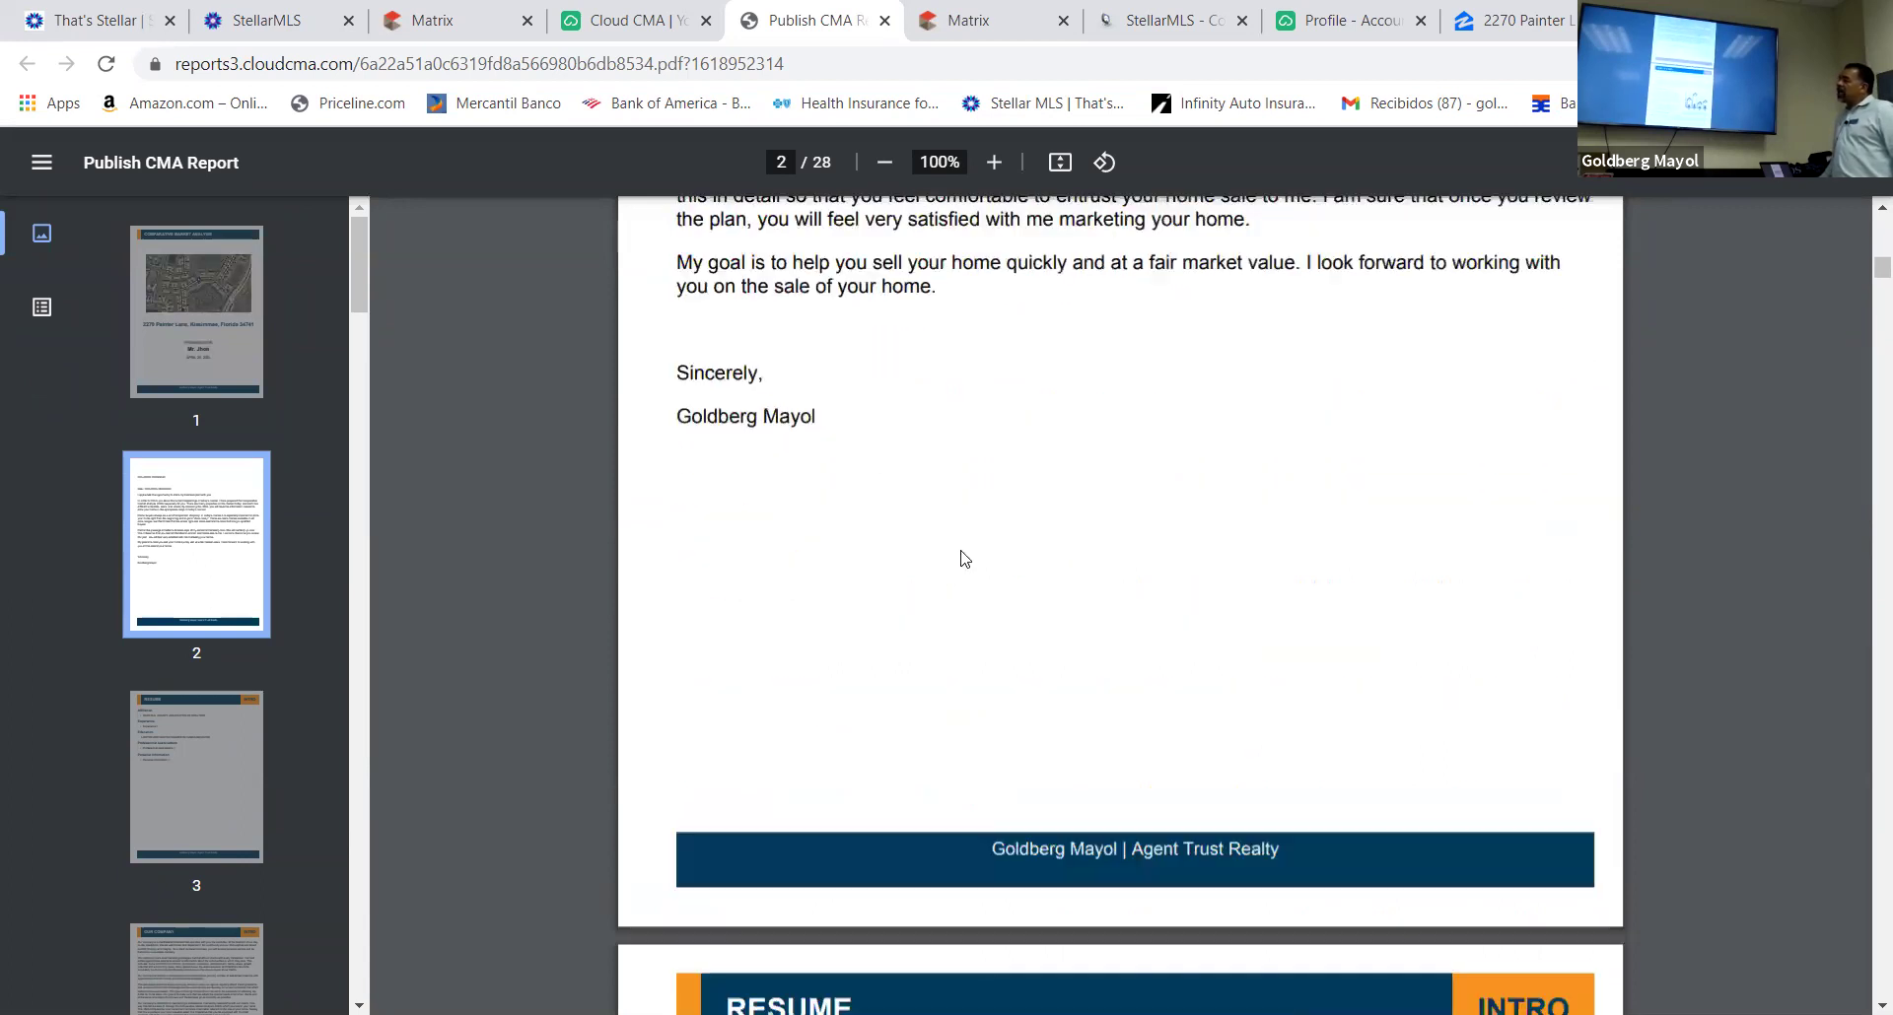
scroll(964, 556, up, 5)
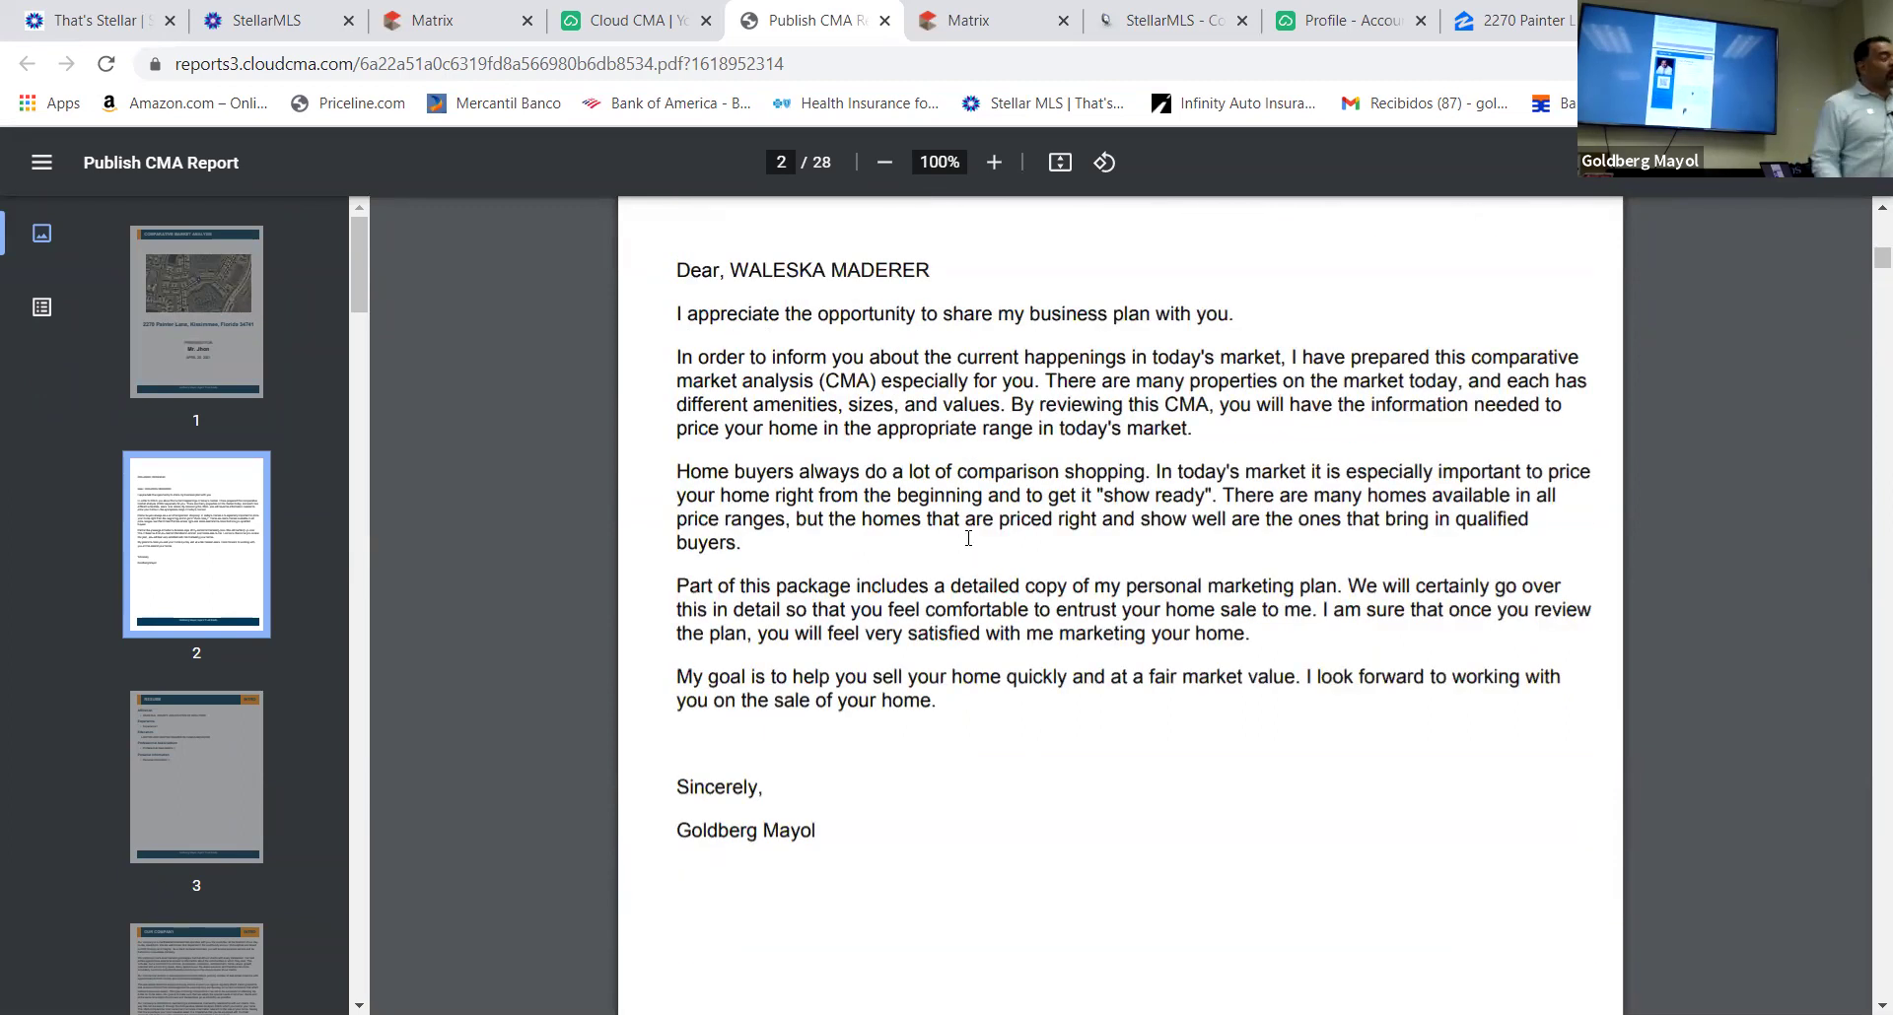
scroll(967, 539, down, 6)
scroll(968, 539, down, 5)
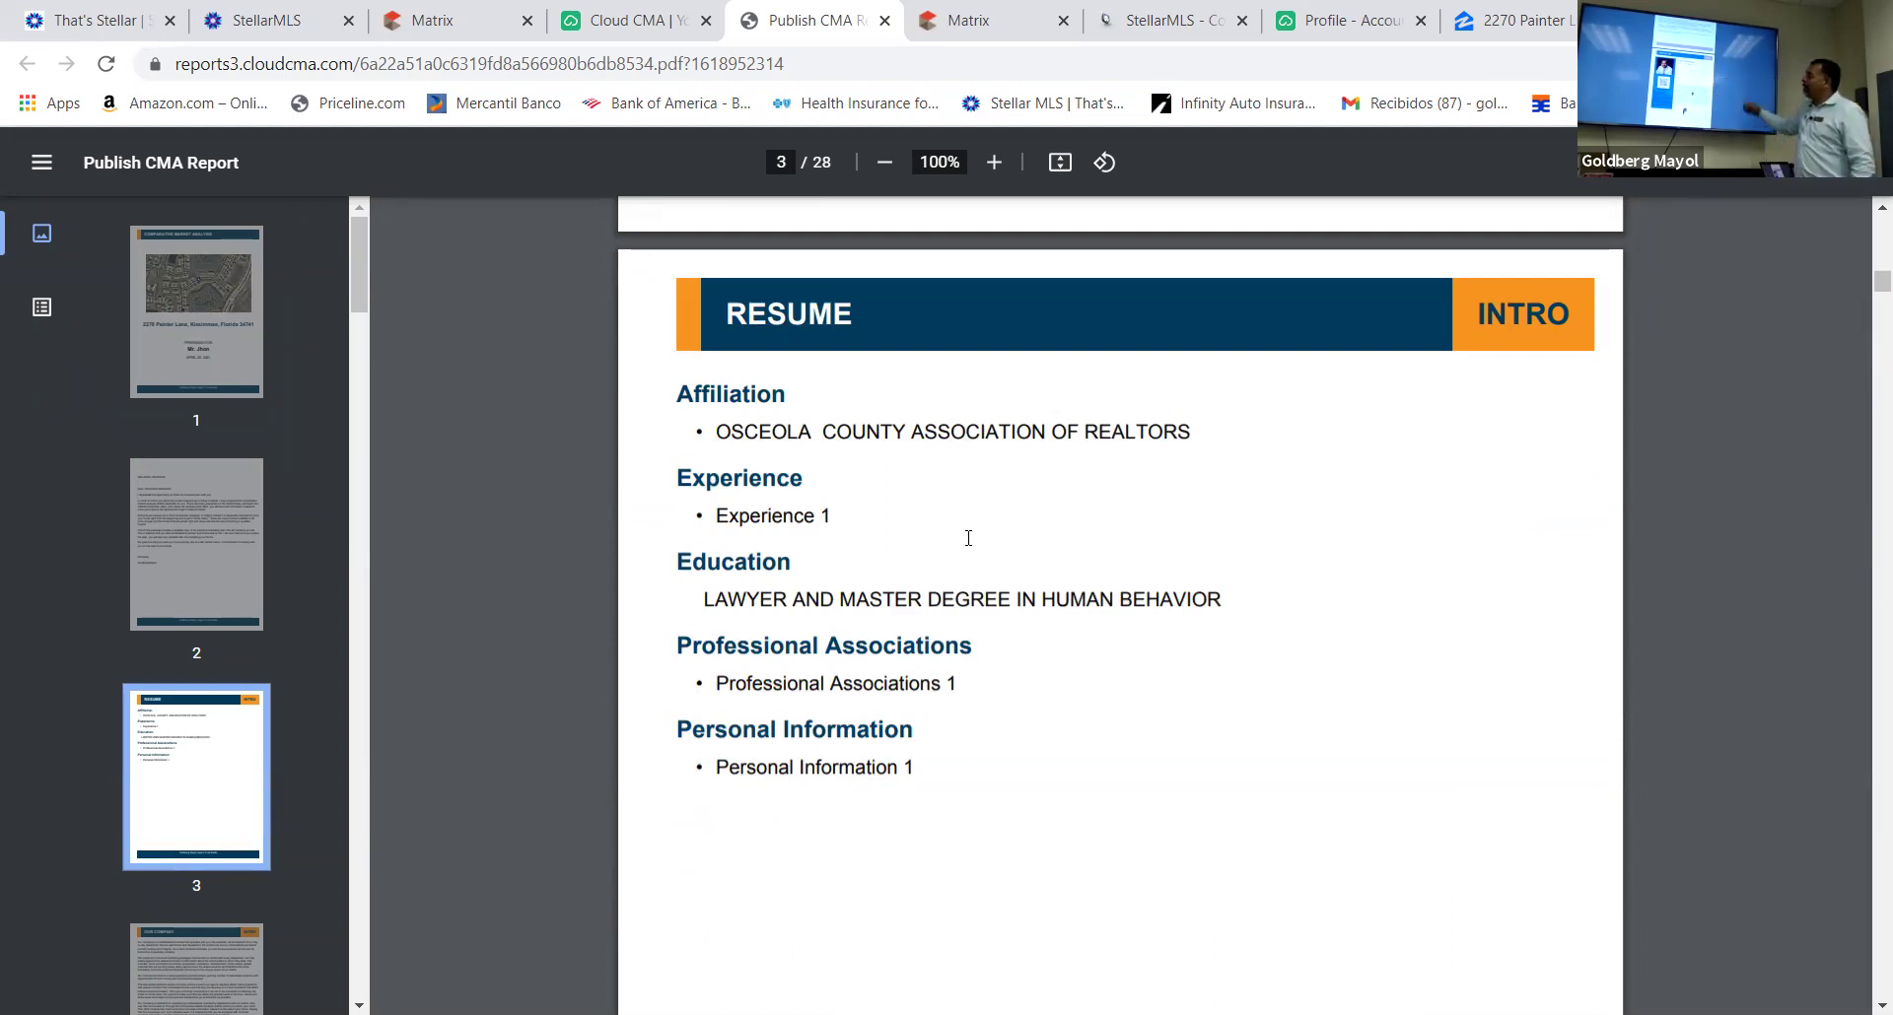
Scroll on to page 8's comparables summary: sold average $256,000, pending $242,750, active $274,990
scroll(968, 538, down, 10)
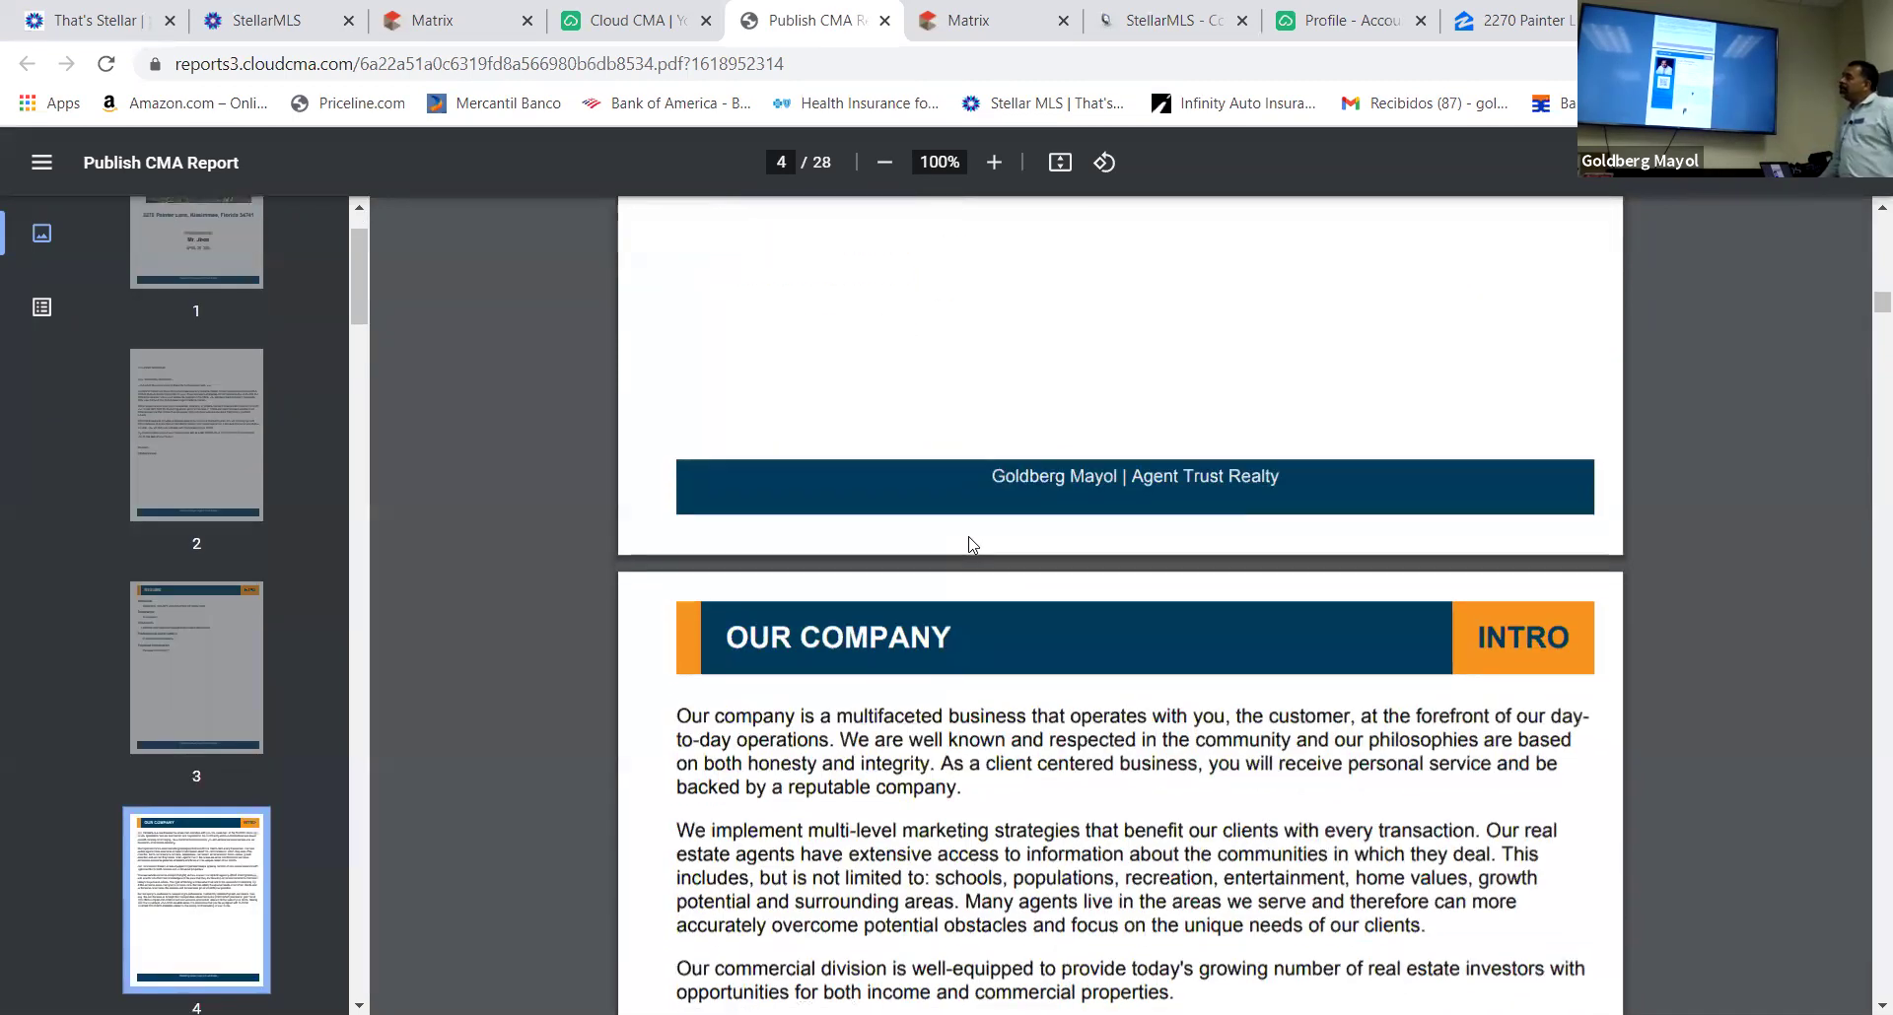
scroll(968, 541, down, 15)
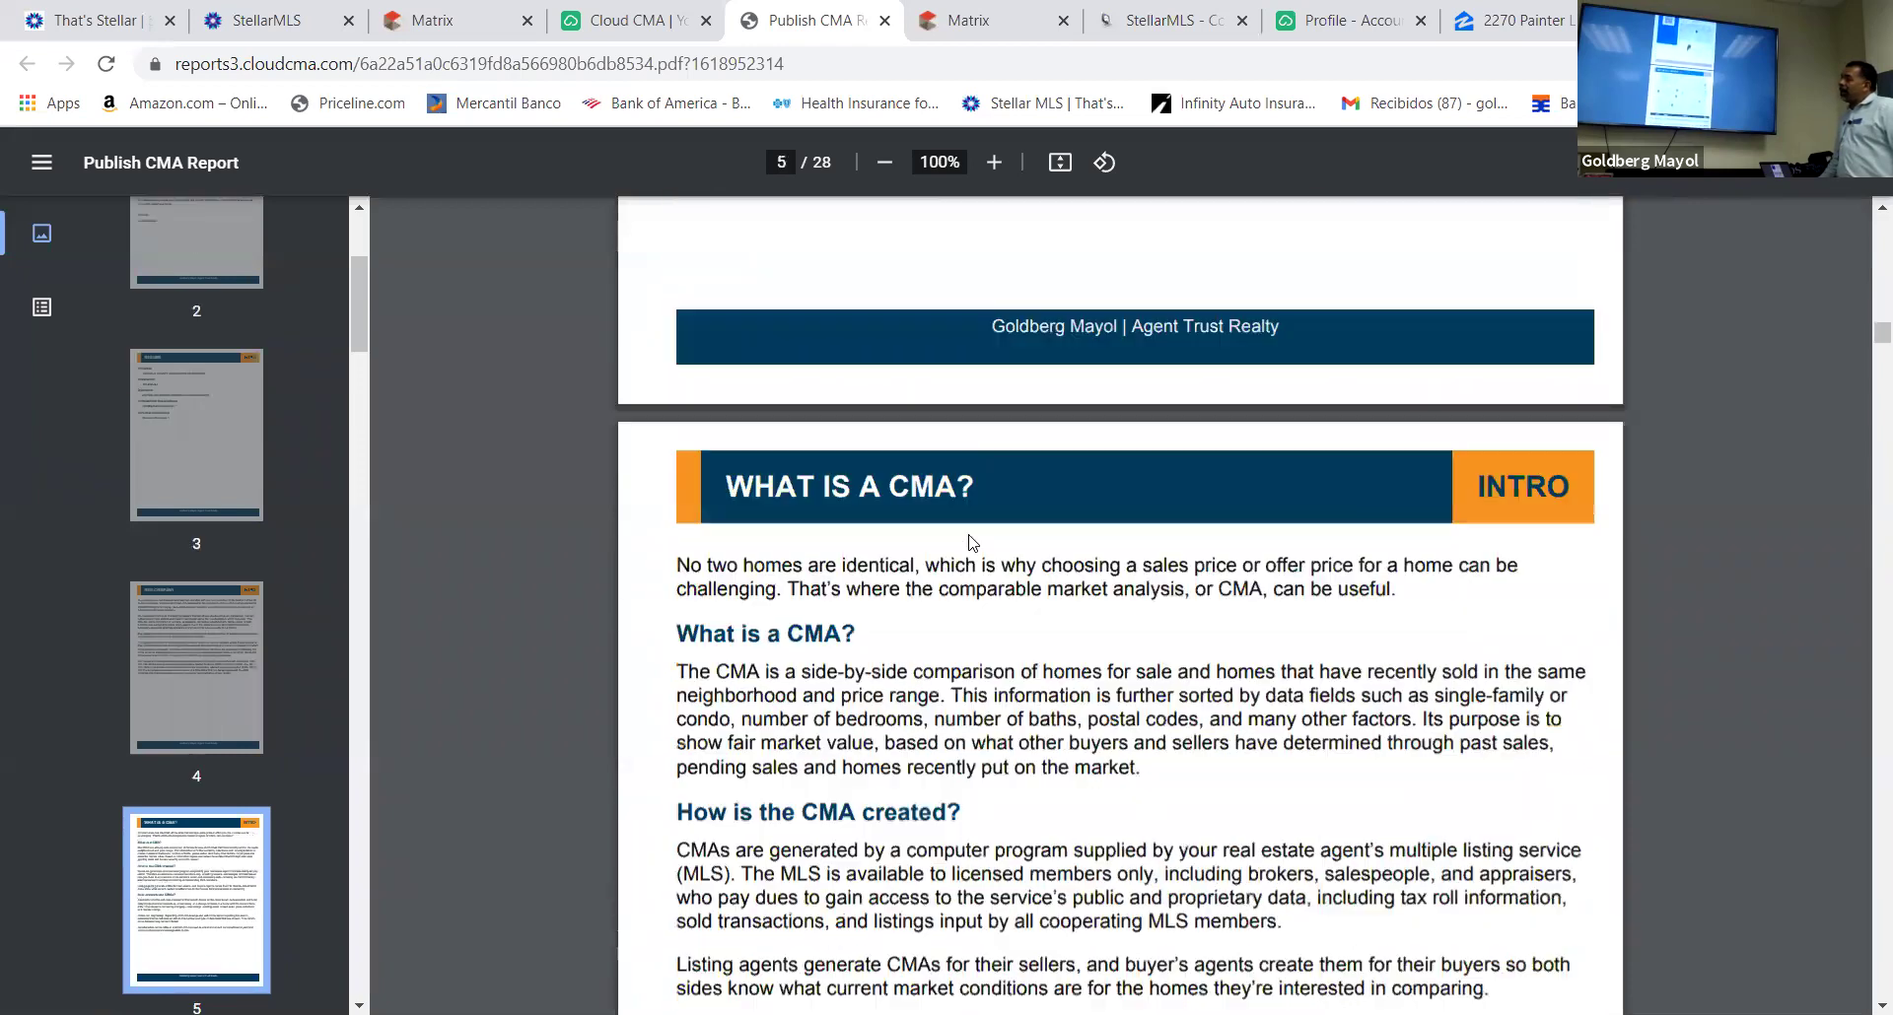
scroll(968, 541, down, 10)
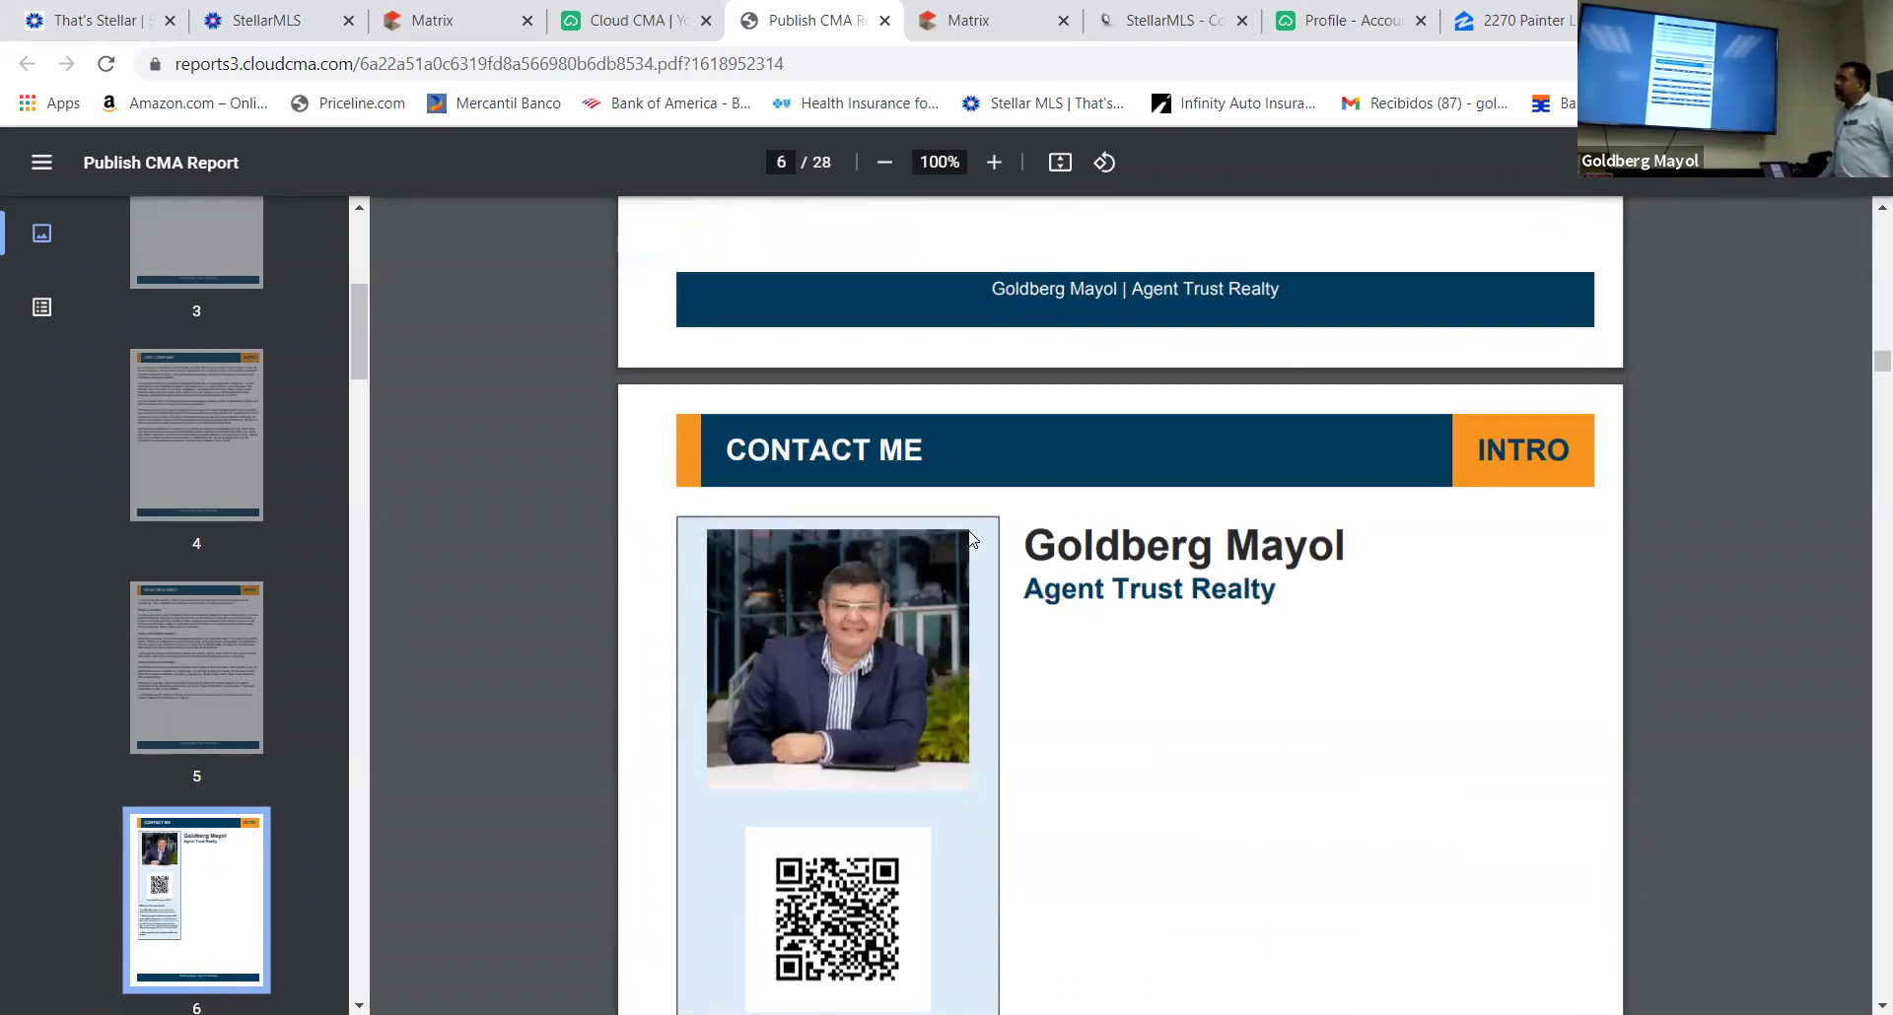
scroll(967, 540, down, 4)
scroll(968, 539, down, 9)
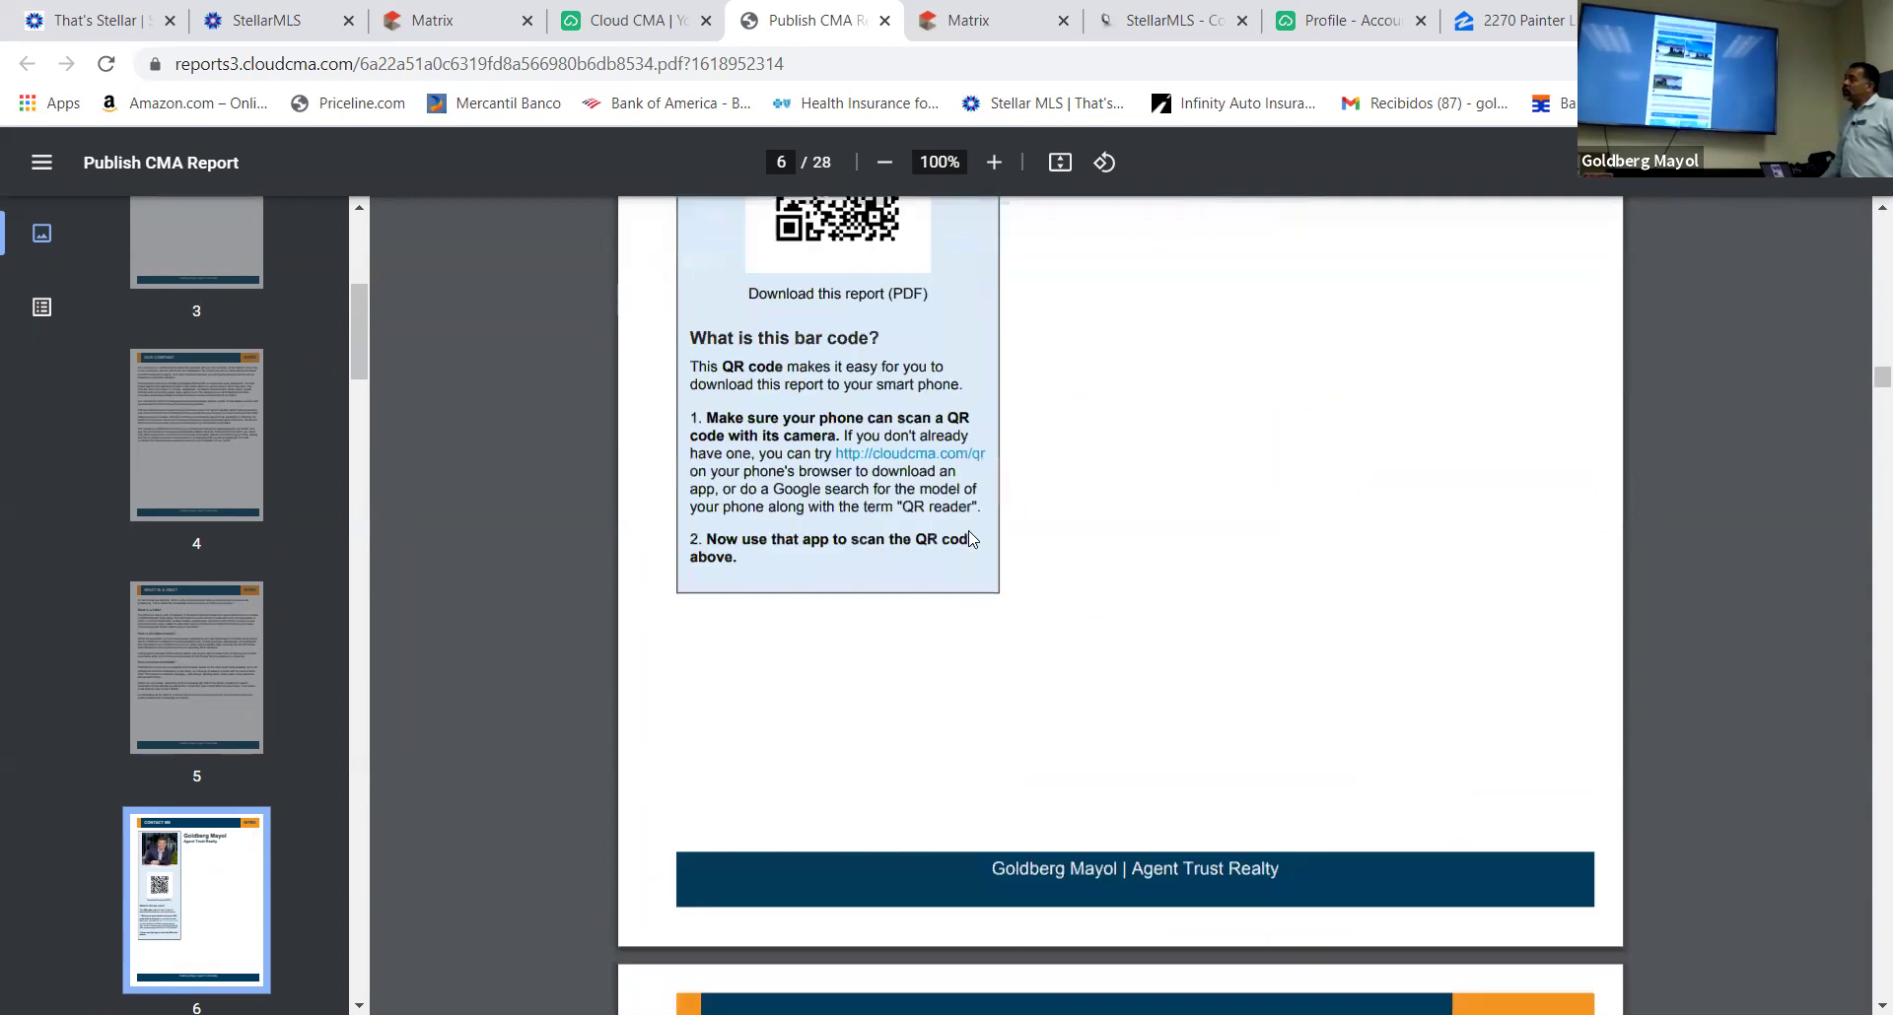
scroll(969, 537, down, 6)
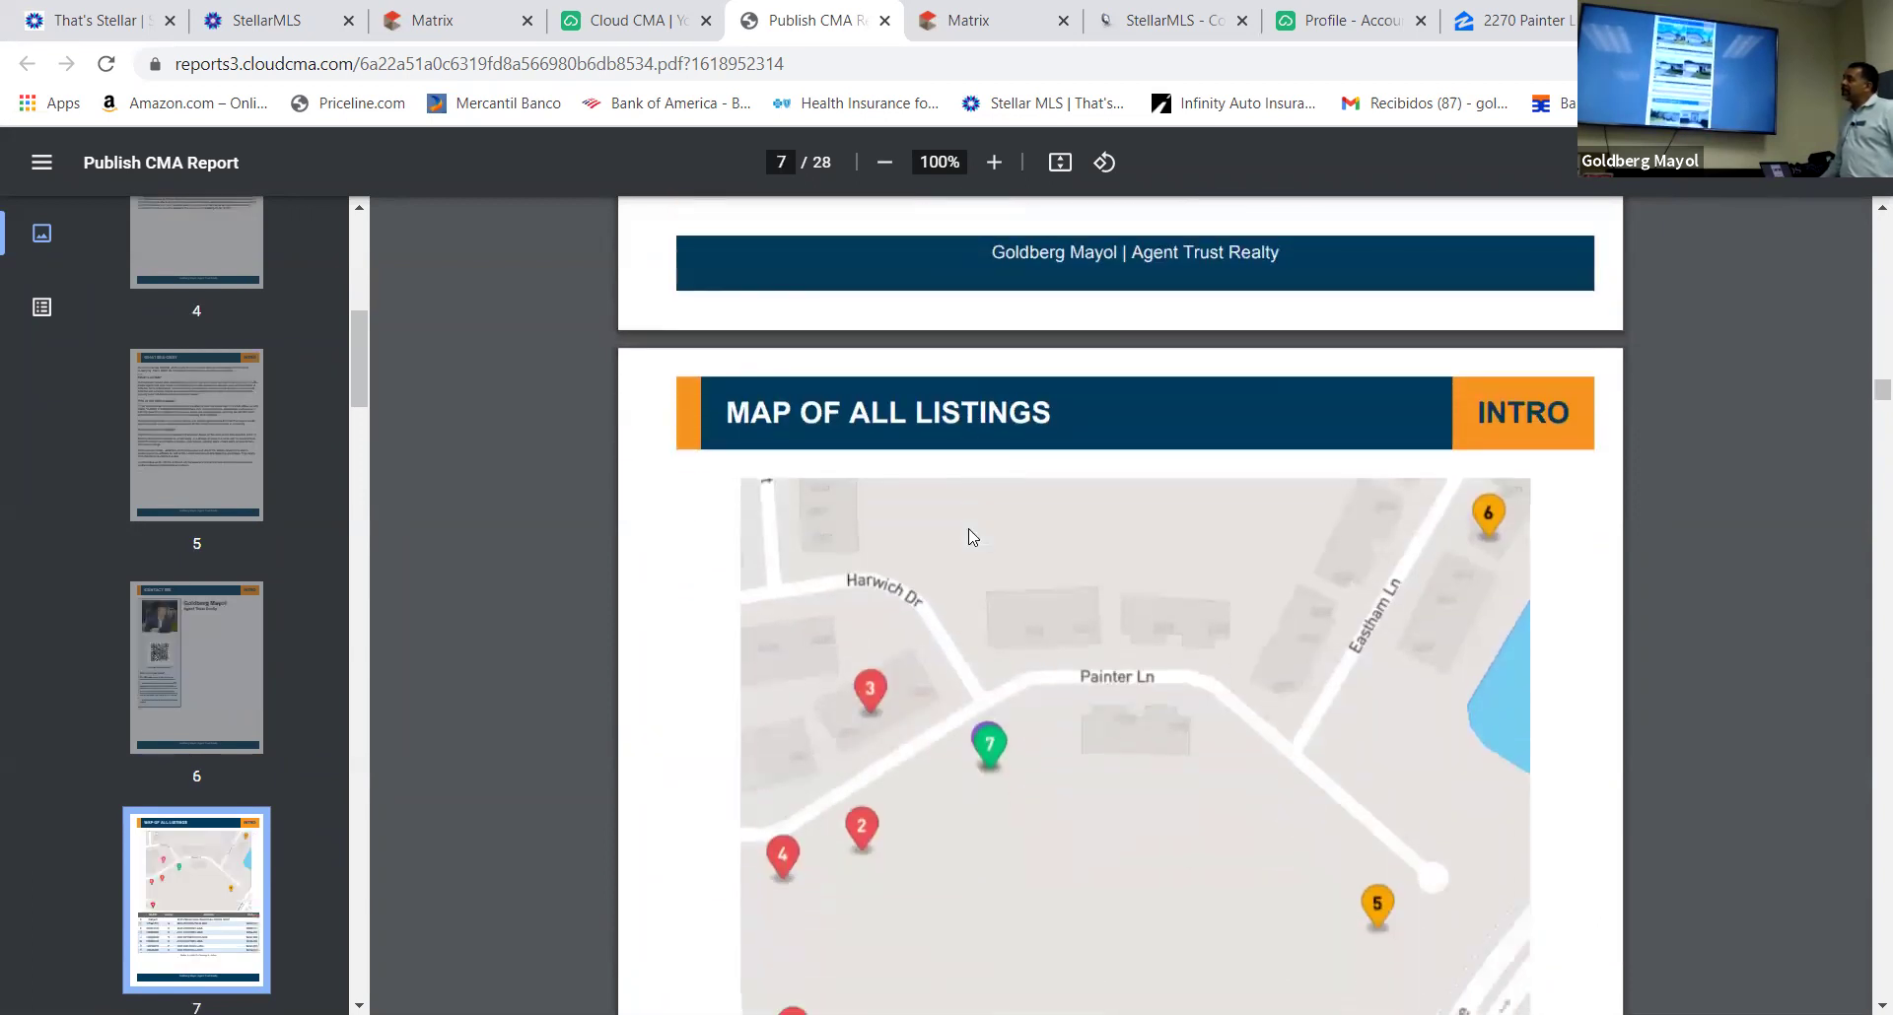
scroll(969, 538, down, 10)
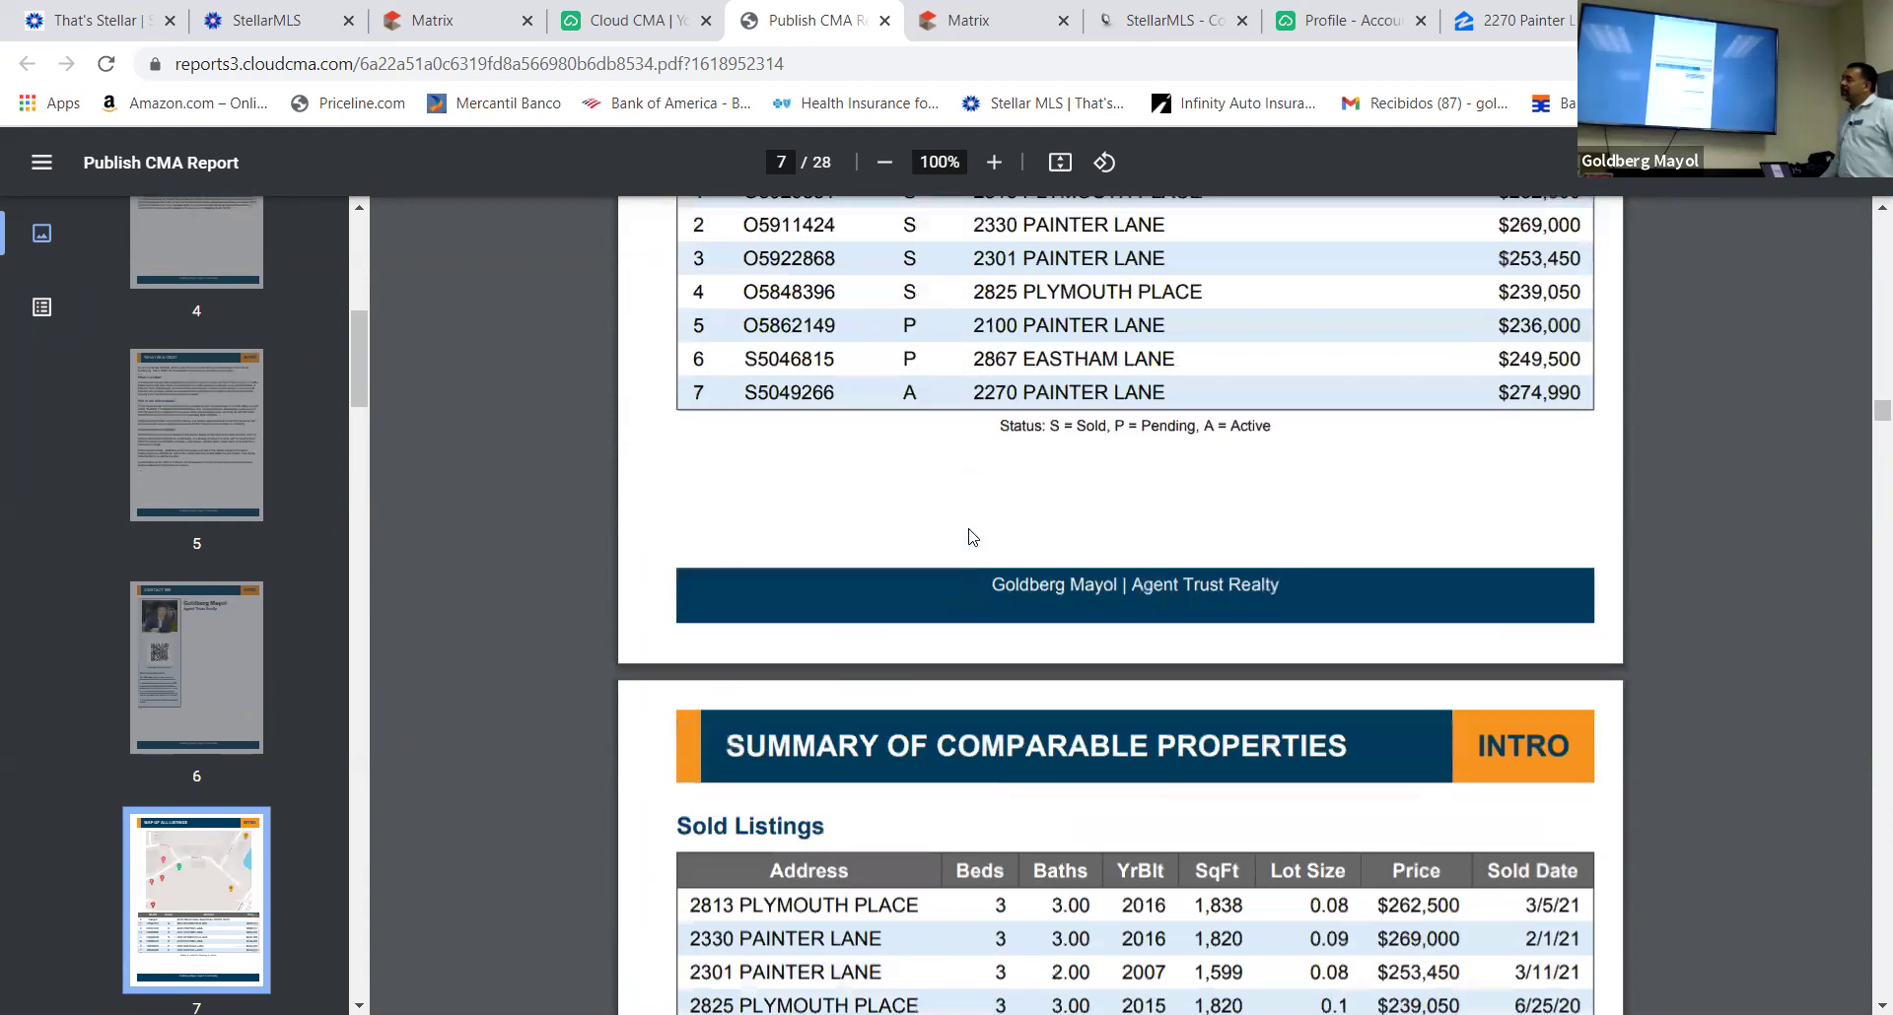
scroll(971, 529, down, 2)
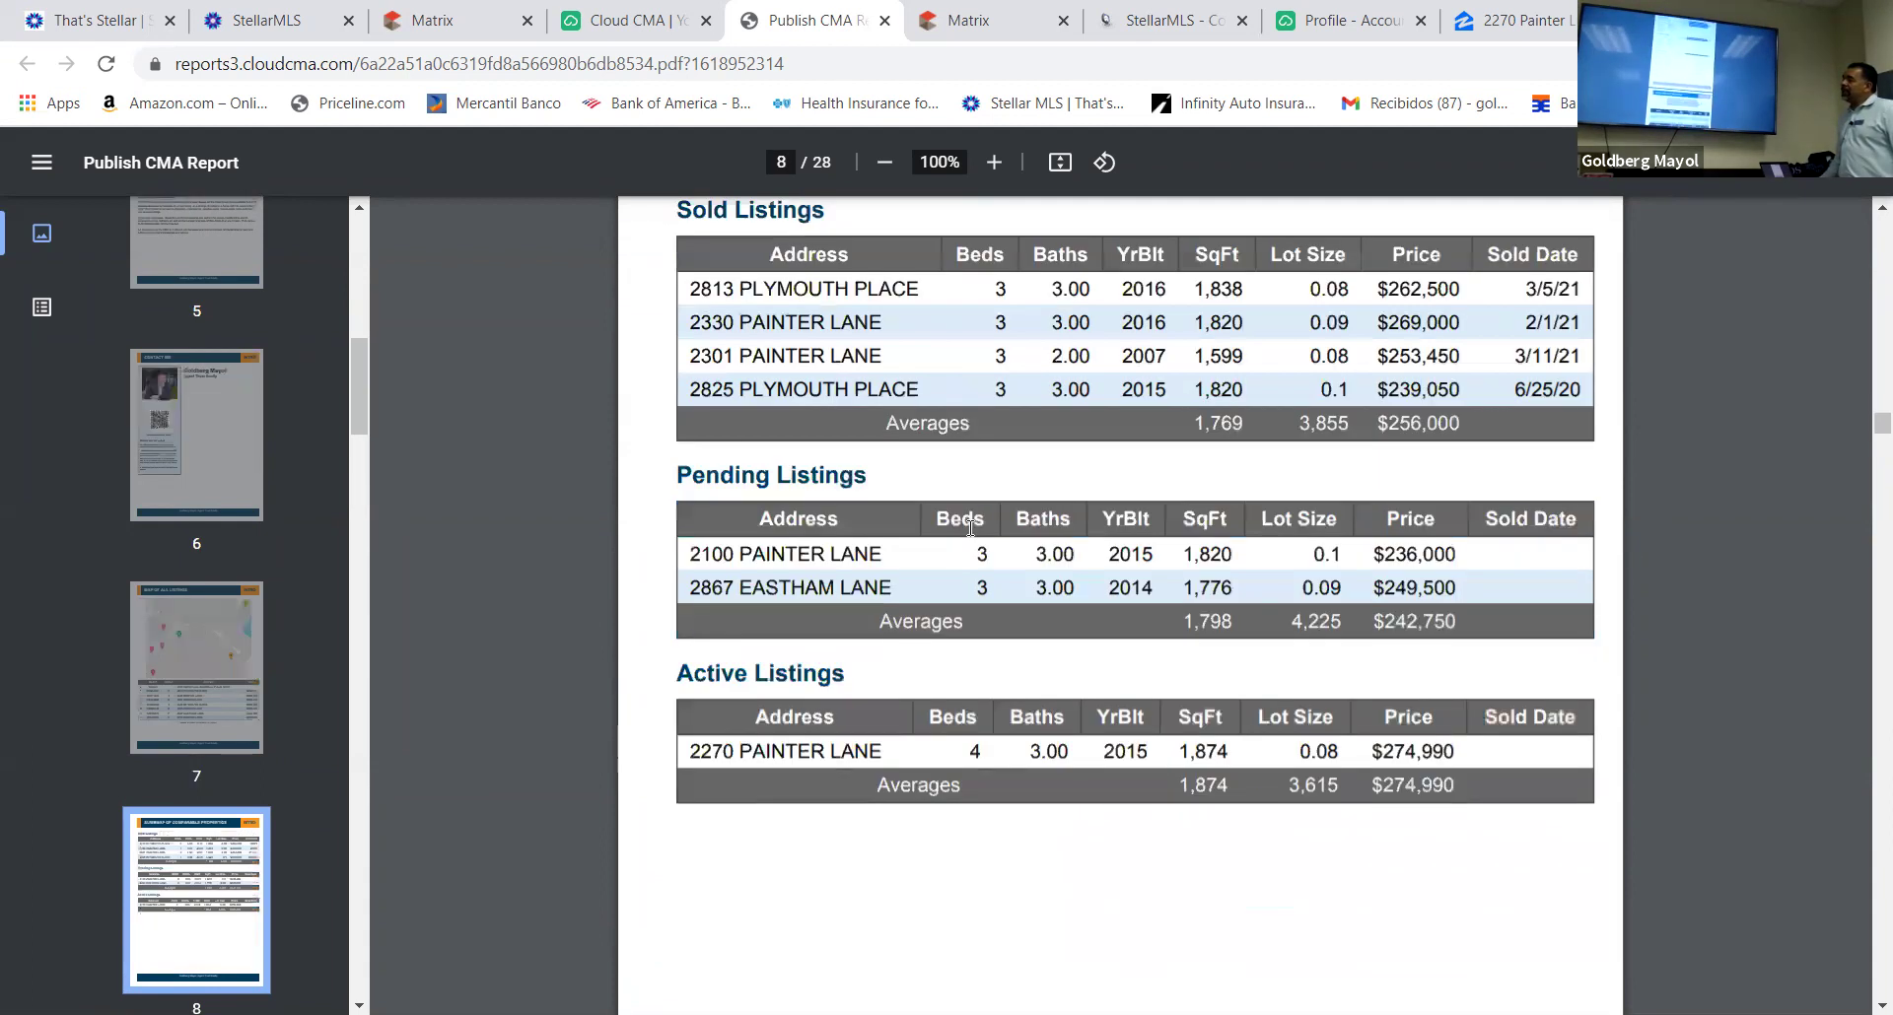